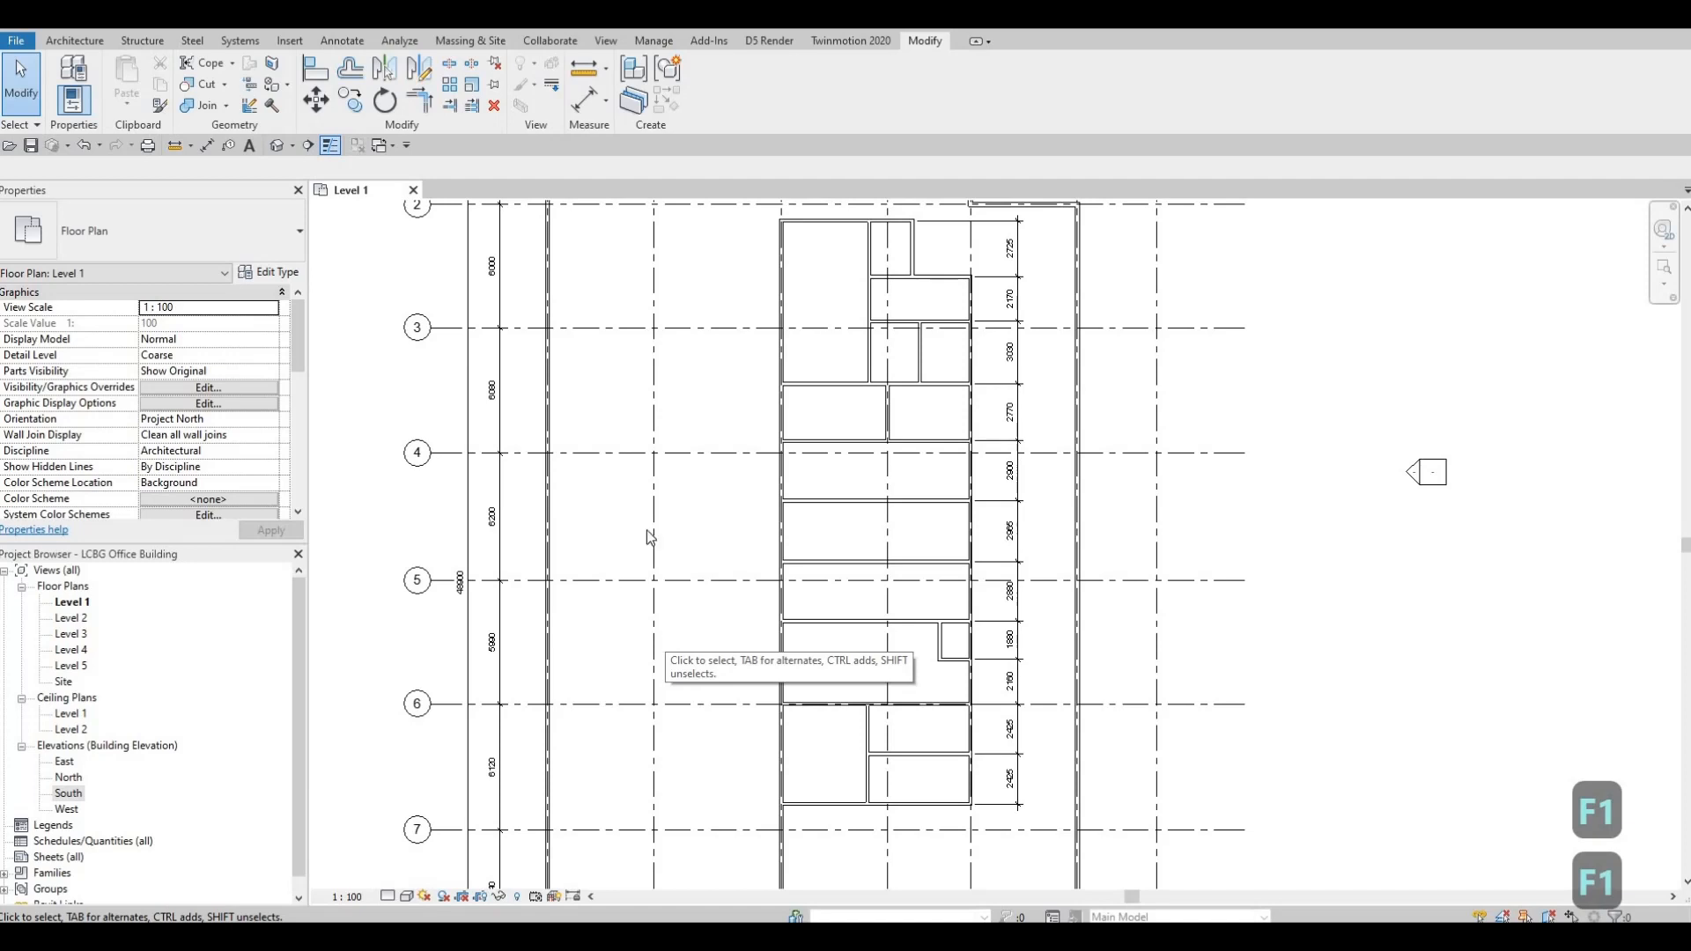
- Draw a horizontal interior wall matching INTERIOR WALL 1 from the intersection of grids C and 3, running 1680 toward grid B
scroll(764, 458, "up", 3)
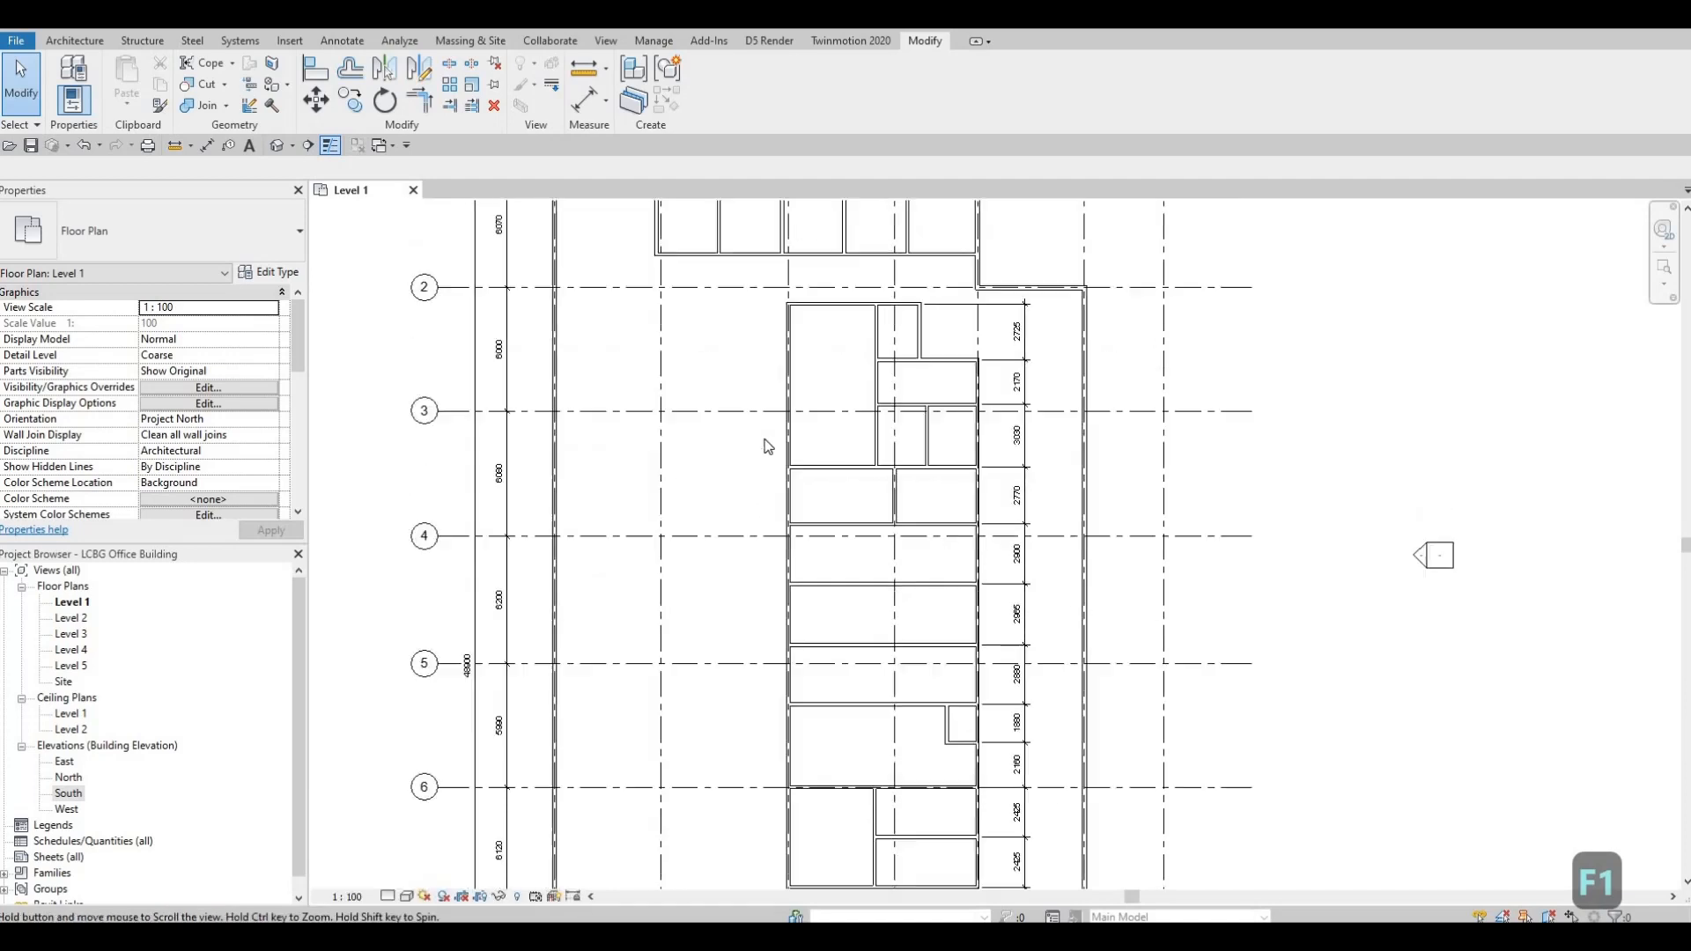
middle_click_drag(745, 434, 779, 496)
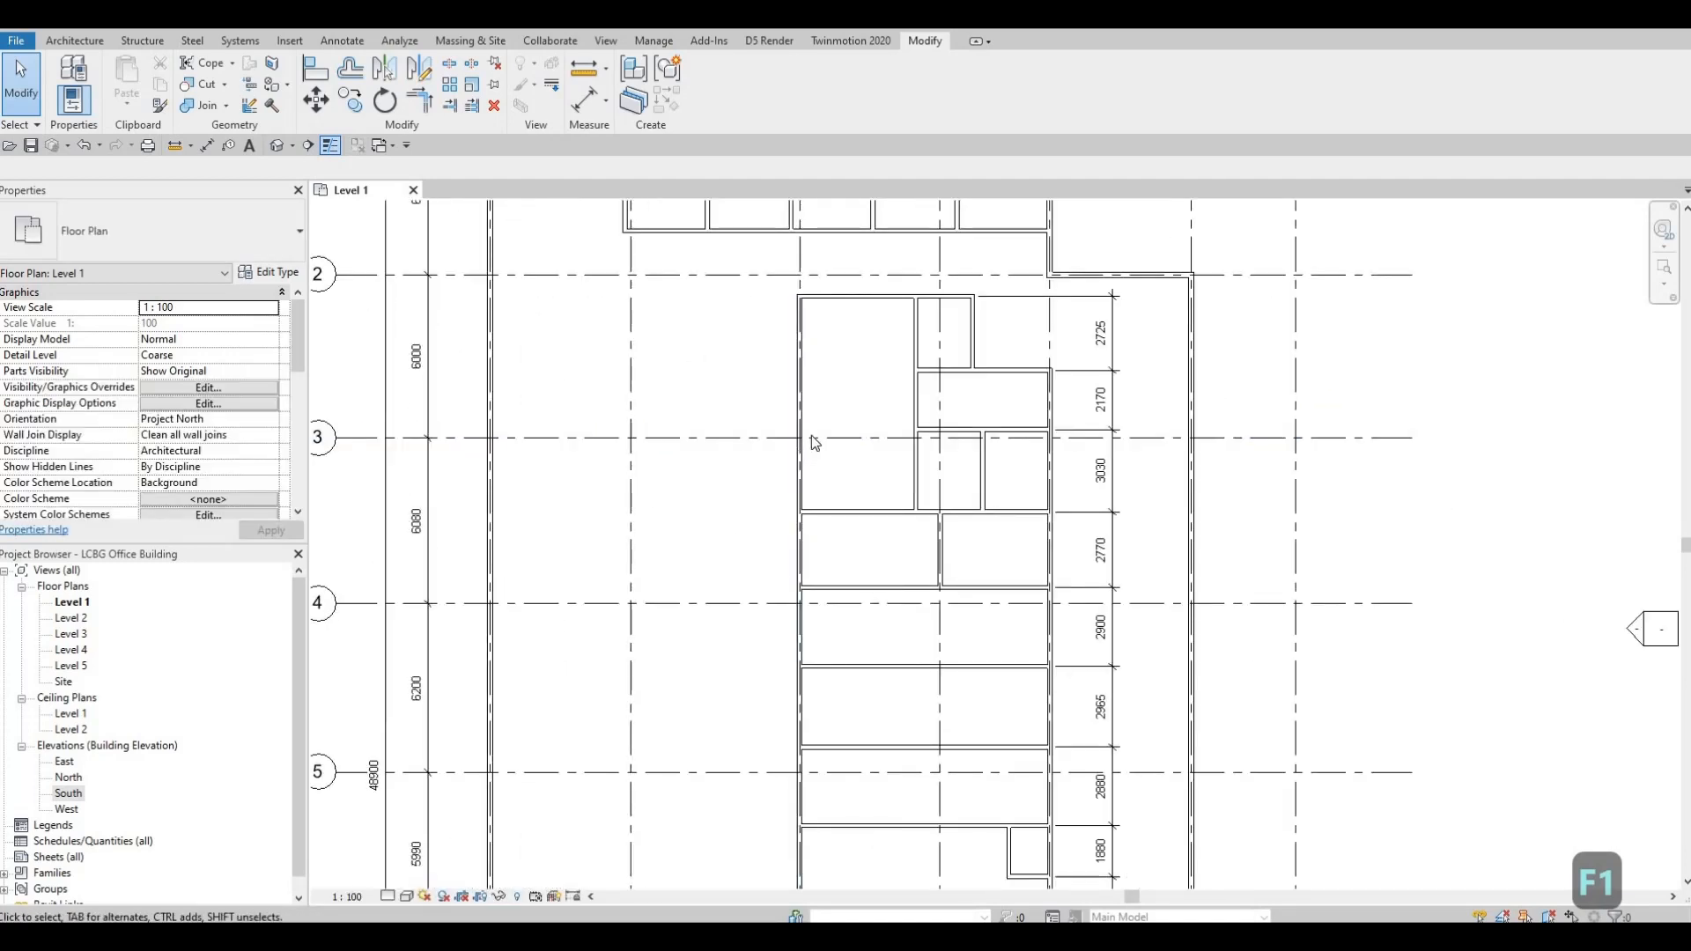
left_click(811, 448)
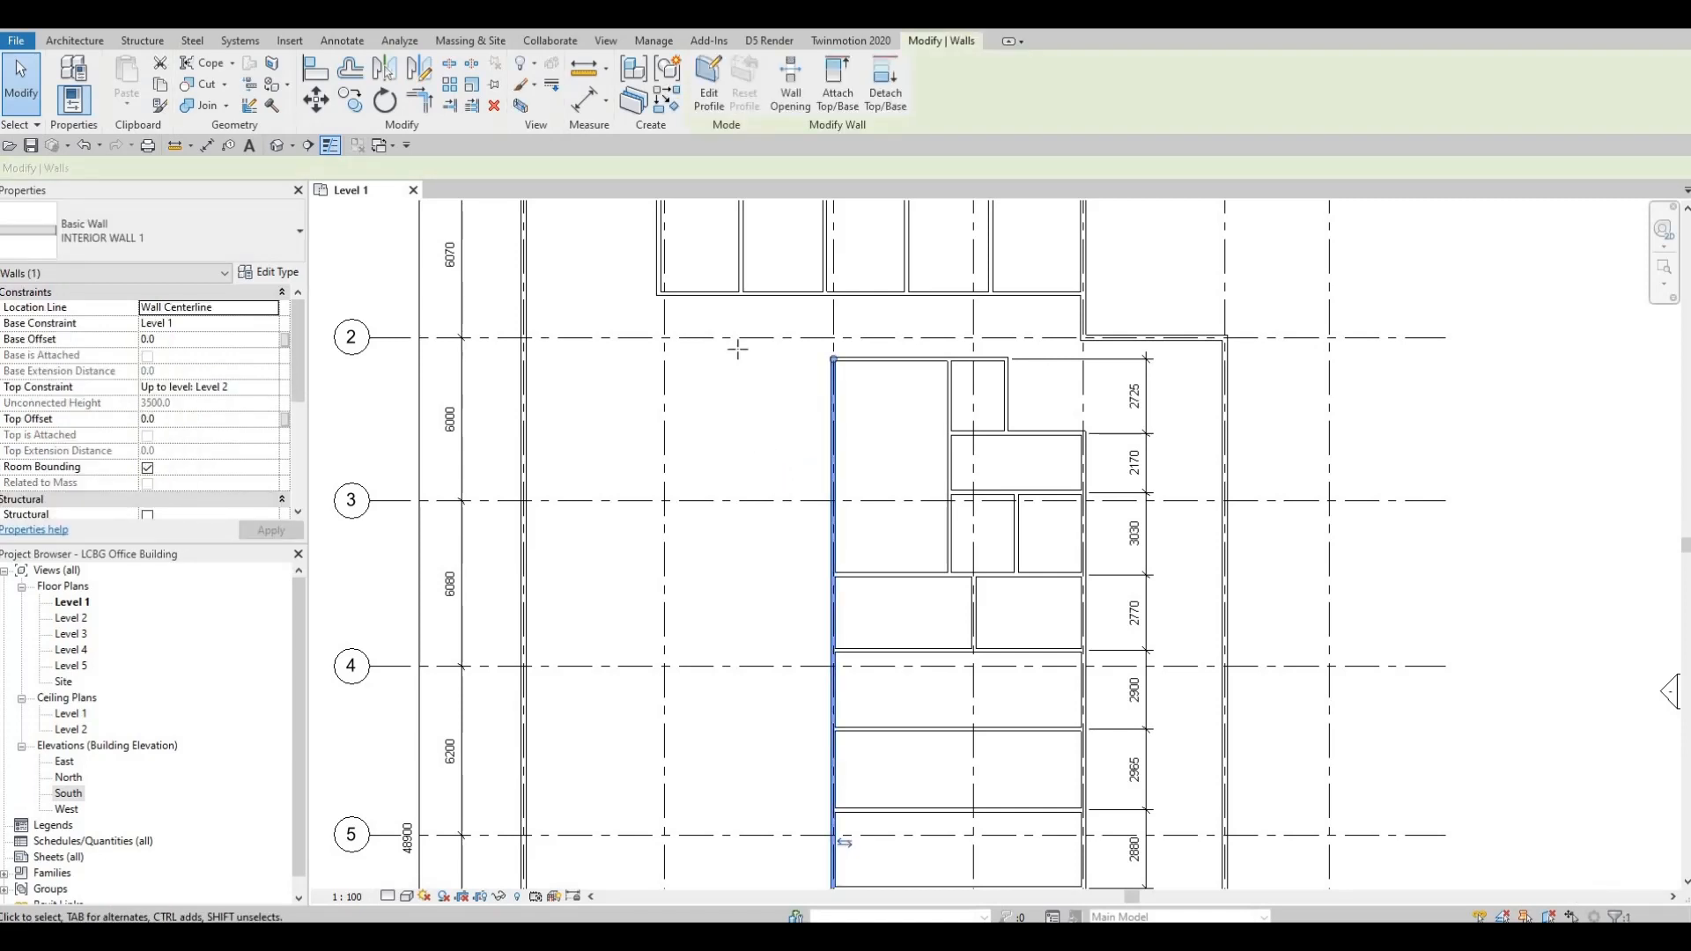
key("c")
key("s")
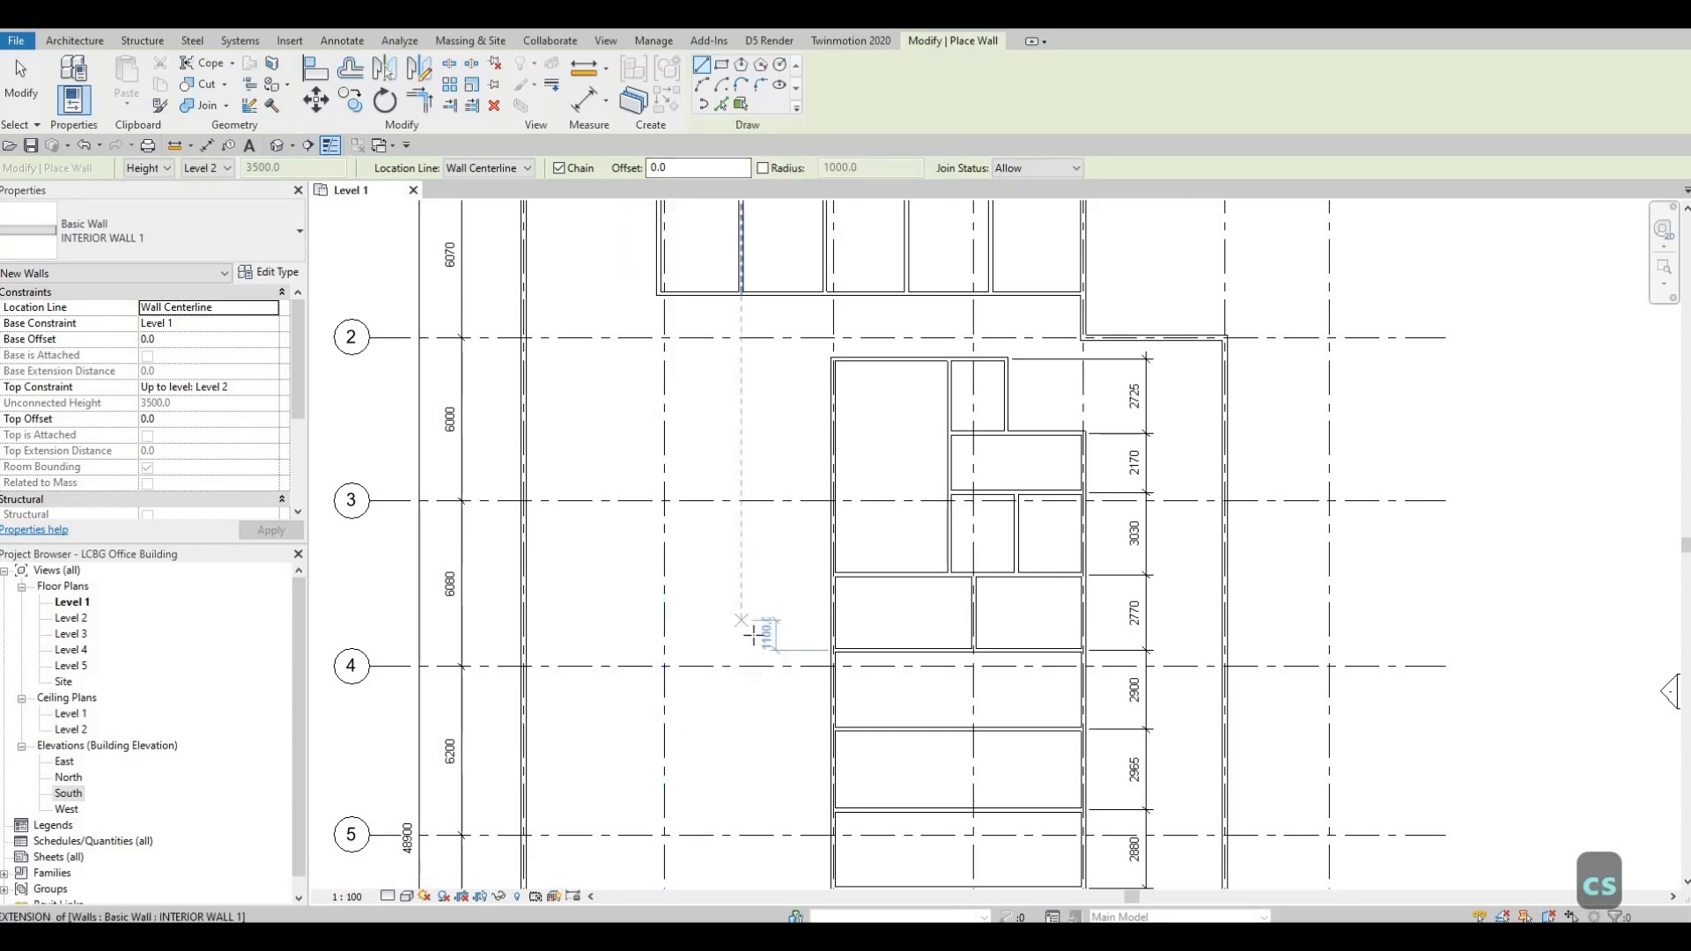
middle_click_drag(753, 635, 759, 773)
scroll(759, 773, "down", 1)
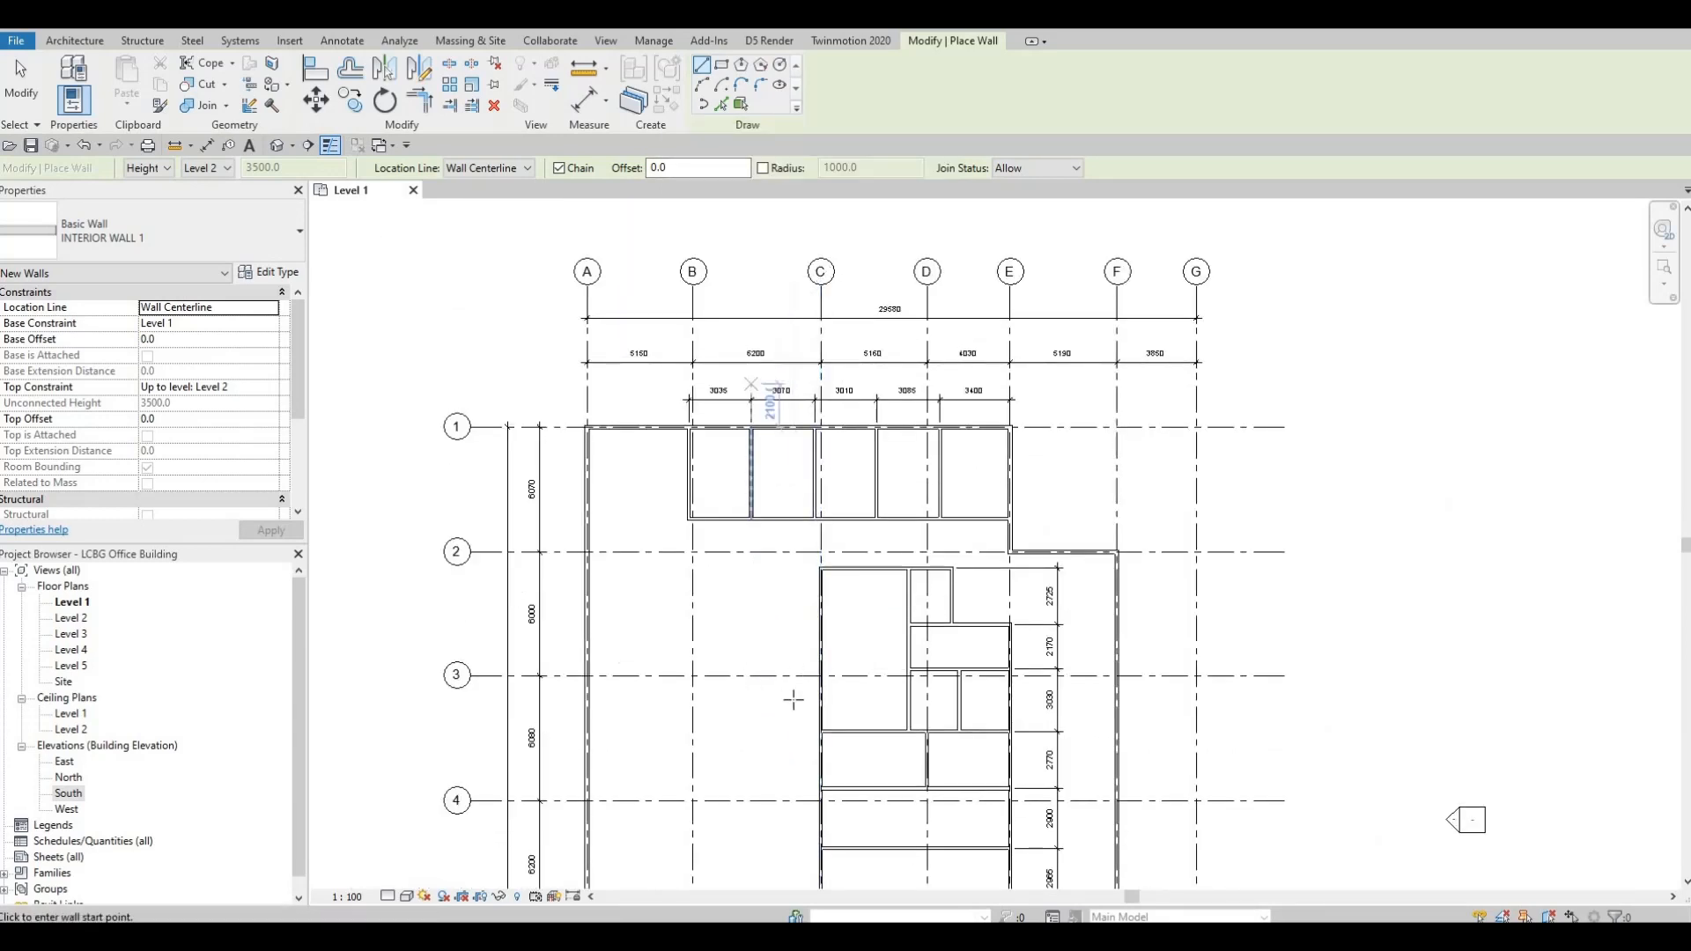
left_click(820, 675)
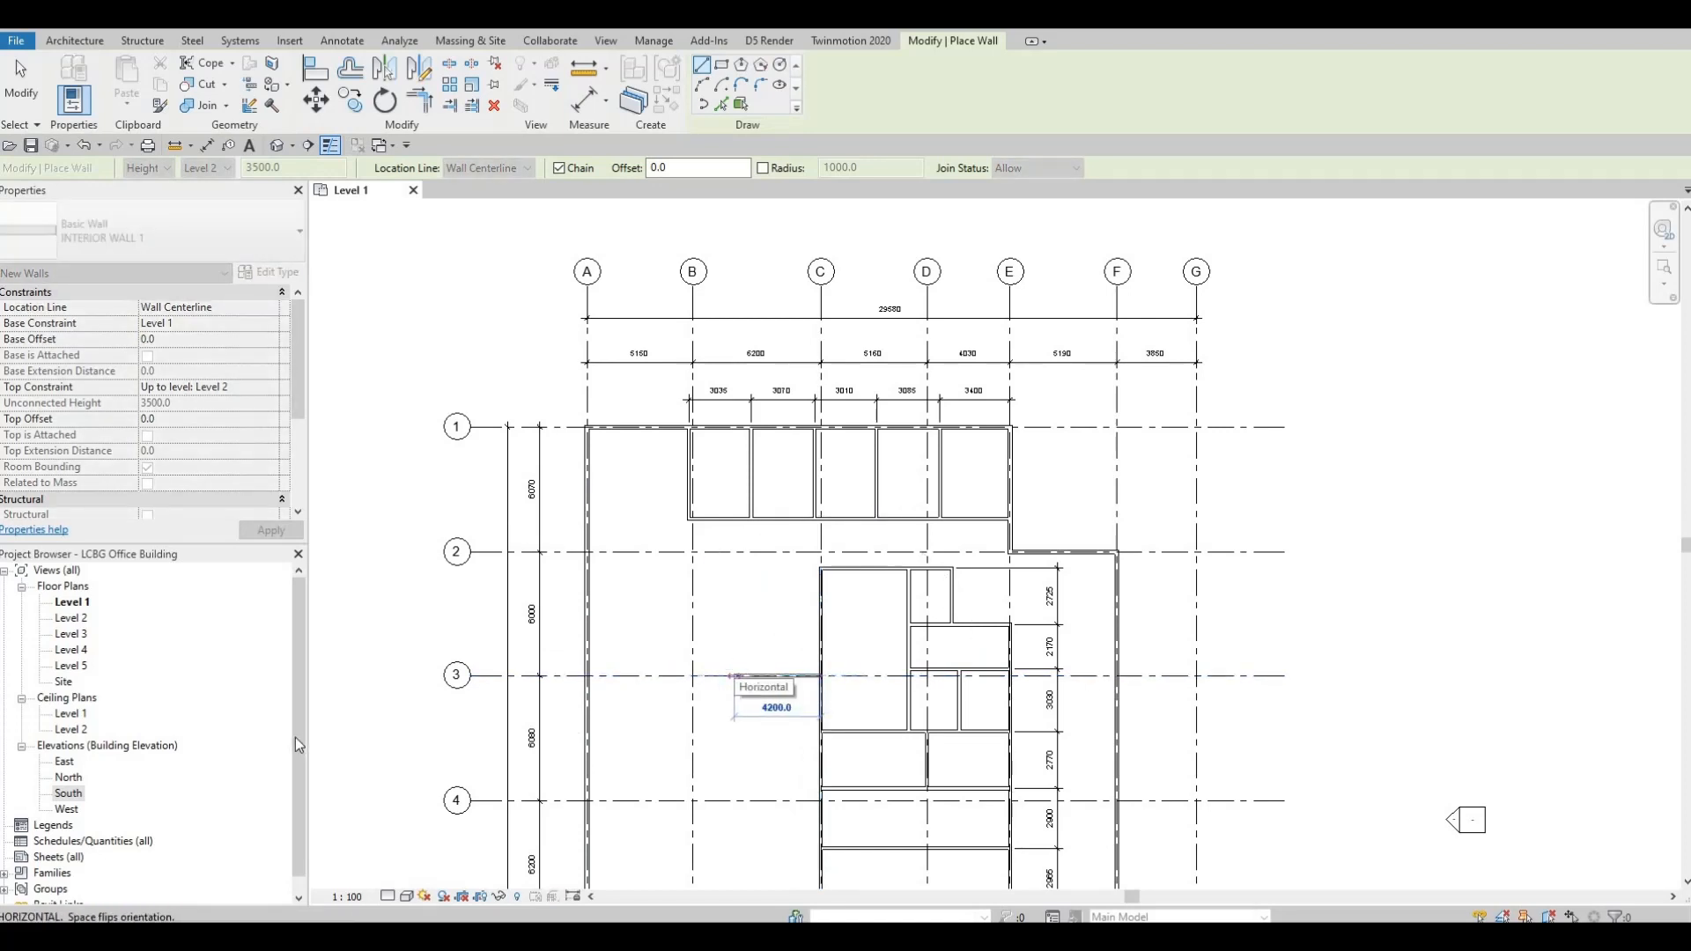
key("F1")
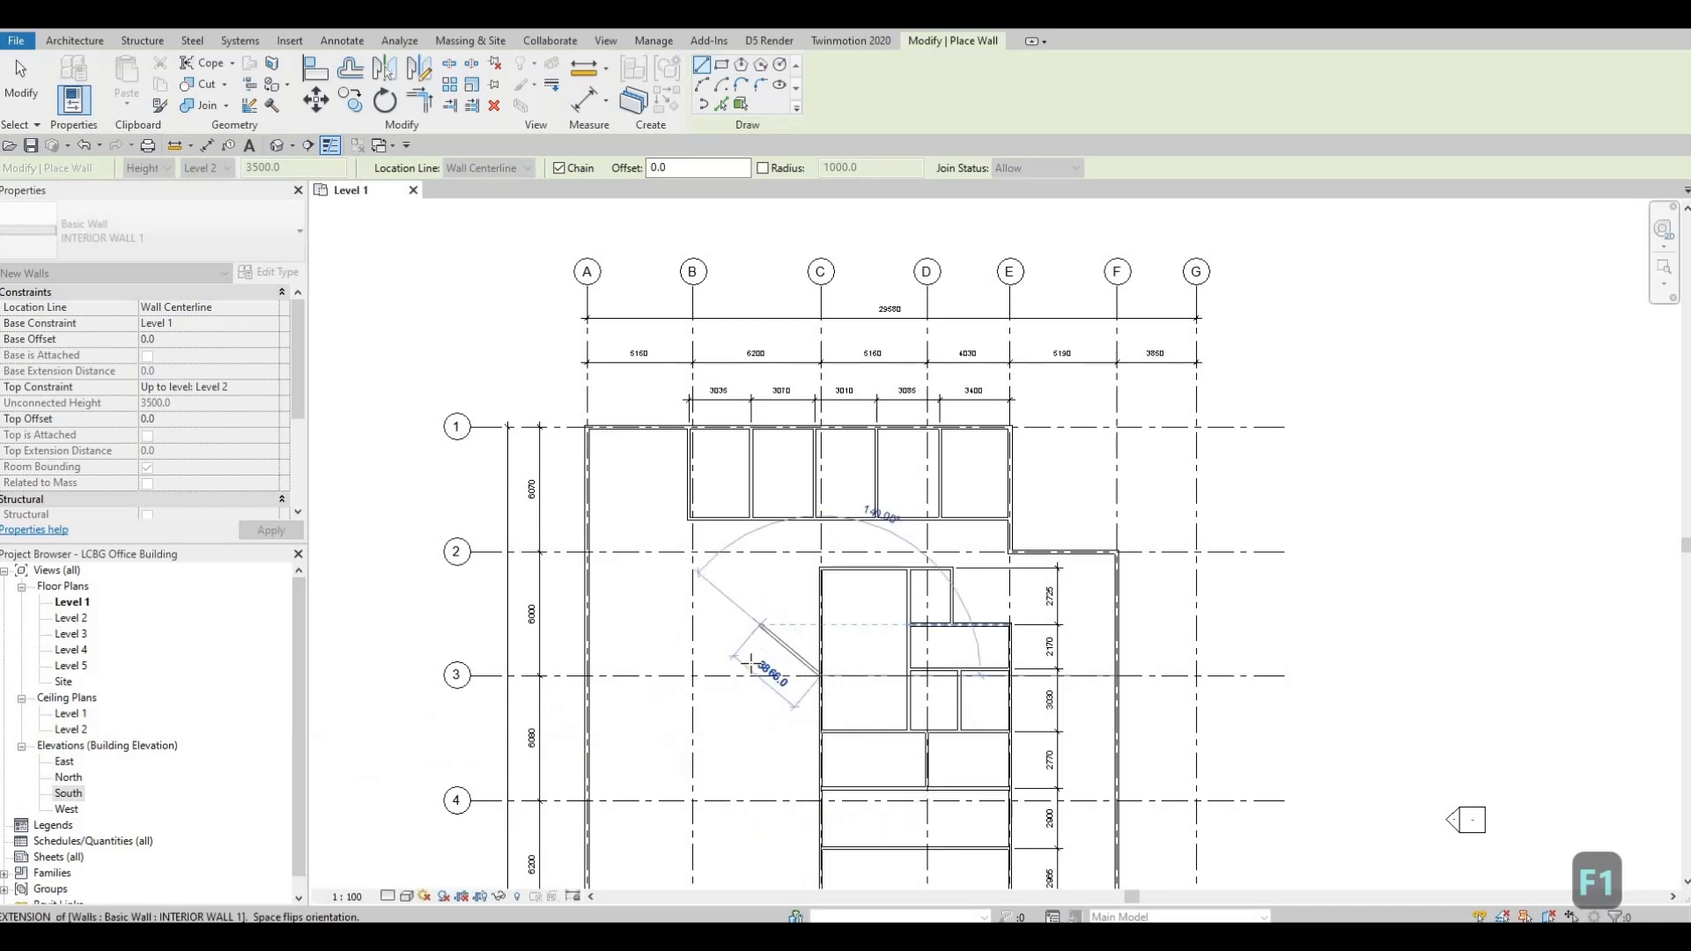
middle_click_drag(747, 685, 791, 557)
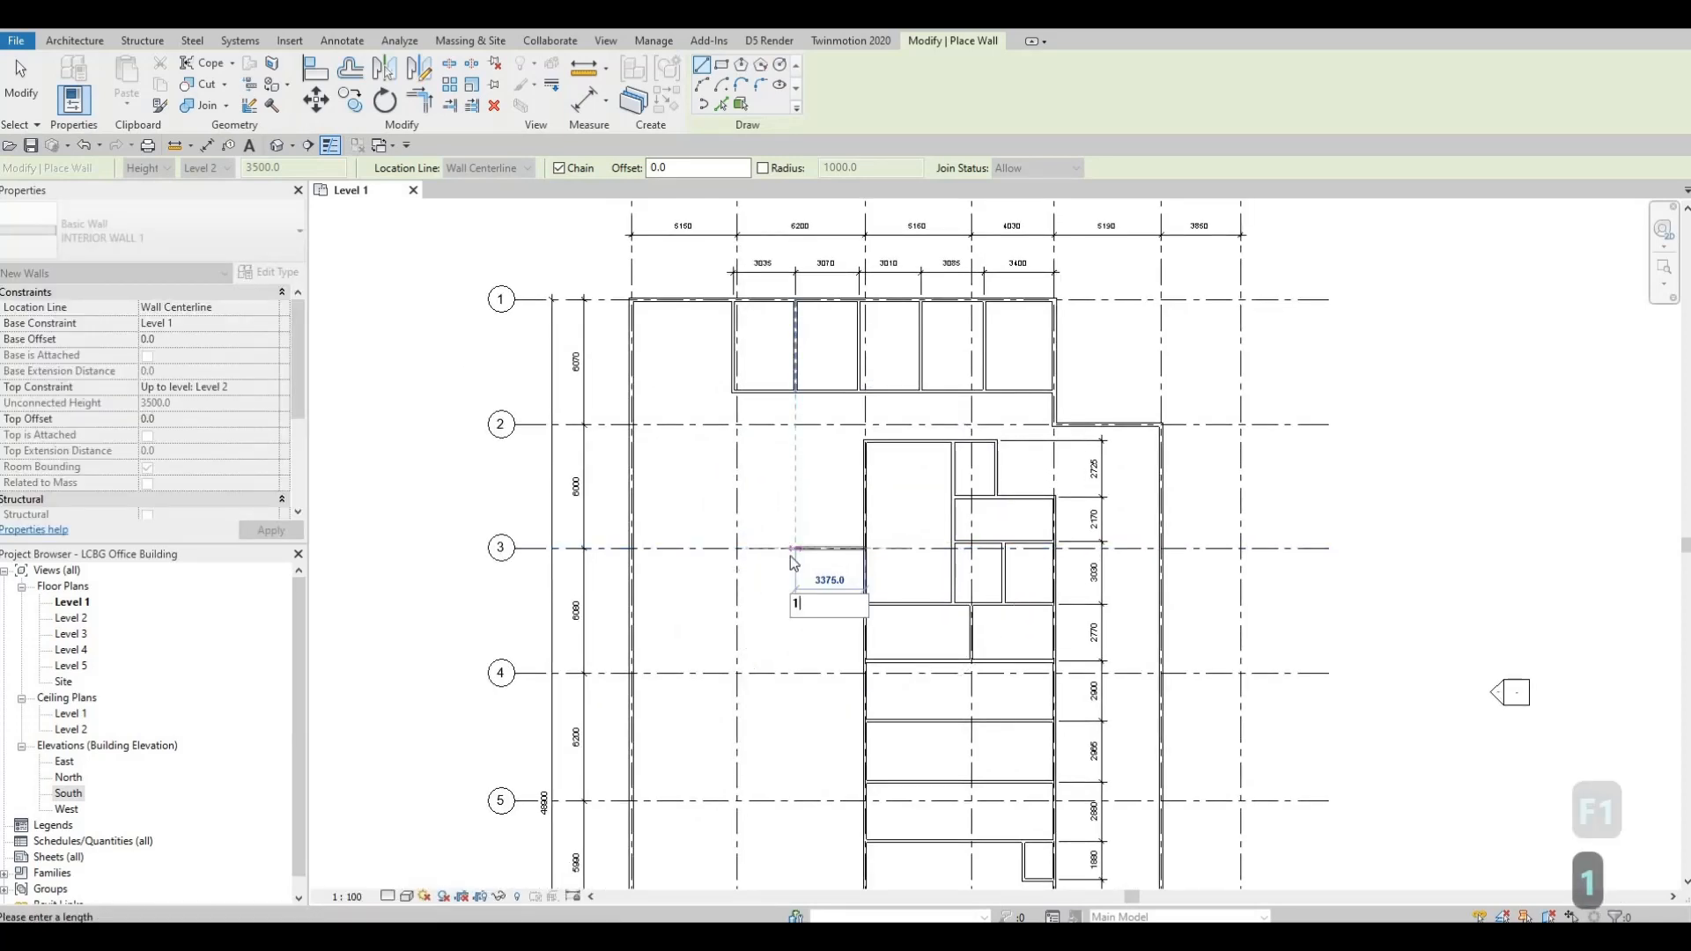
type("1680")
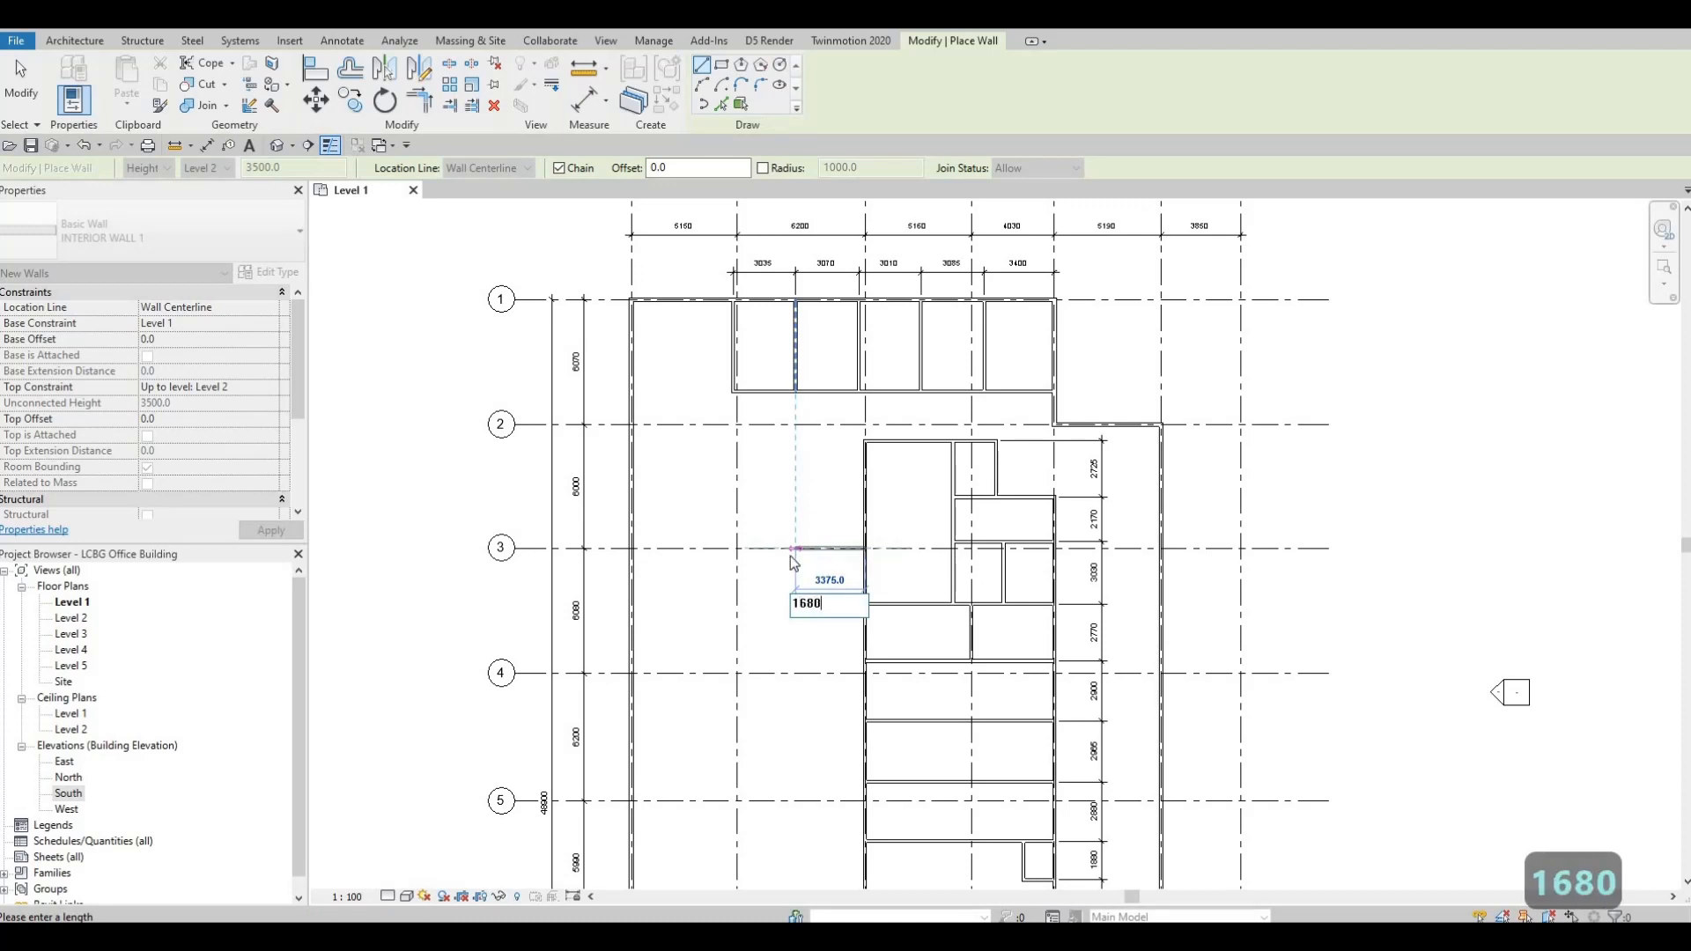
key("Return")
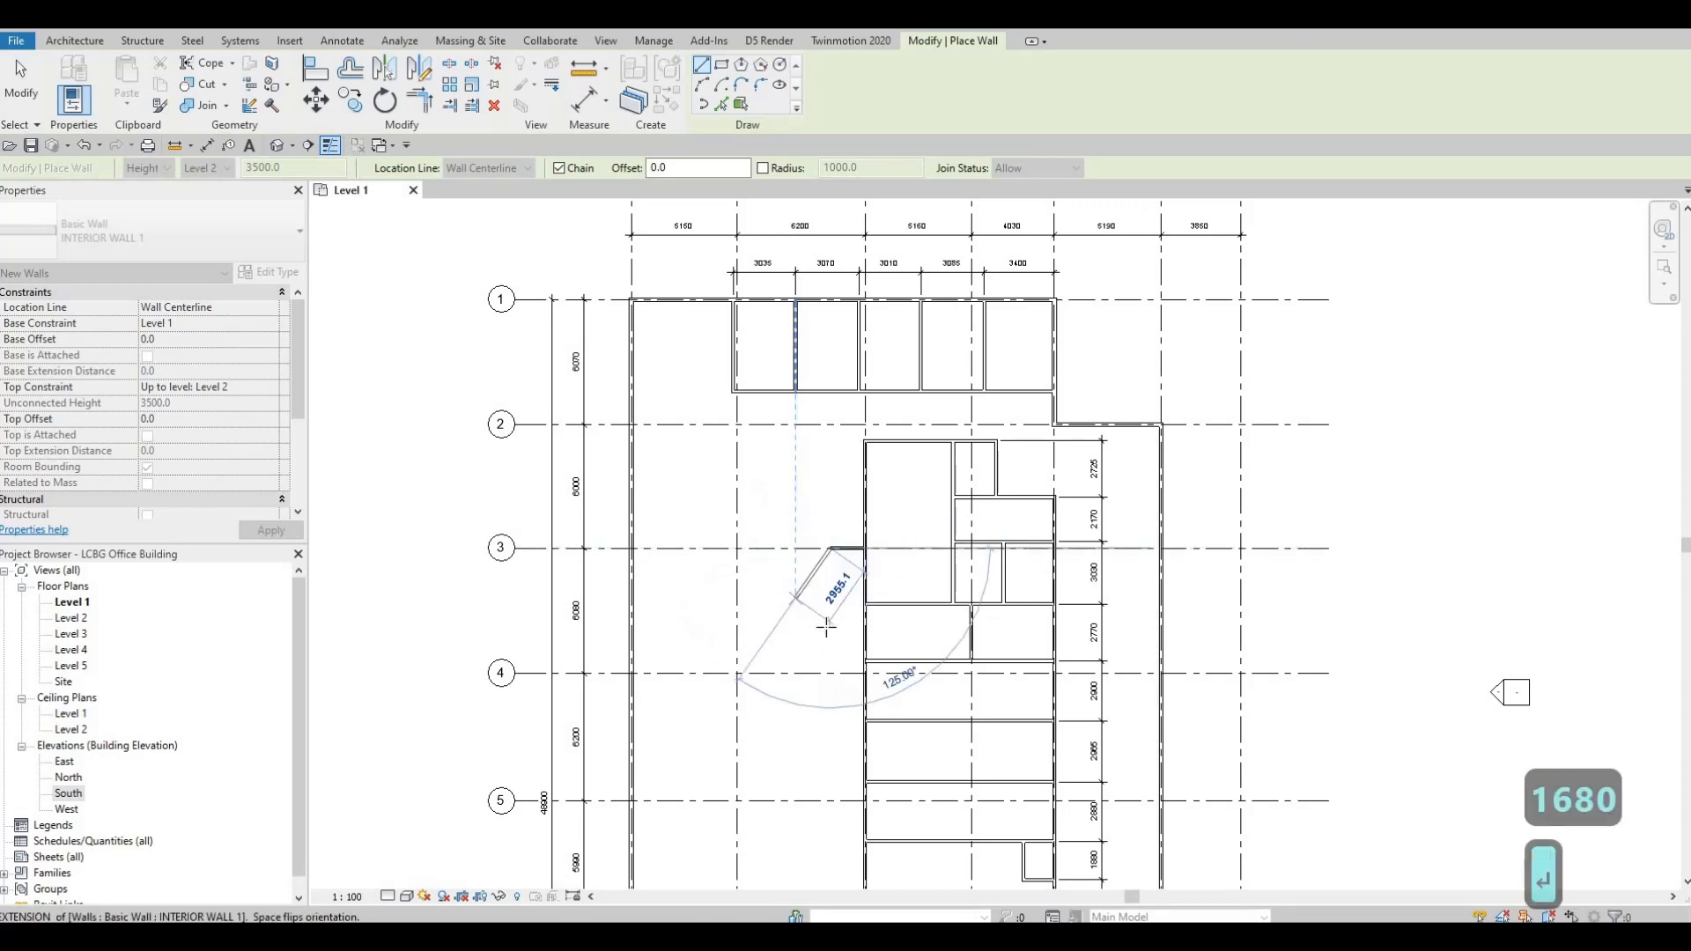
- Continue the wall chain with a perpendicular segment 1450 long, running from grid 3 toward grid 4
middle_click_drag(855, 617, 870, 539)
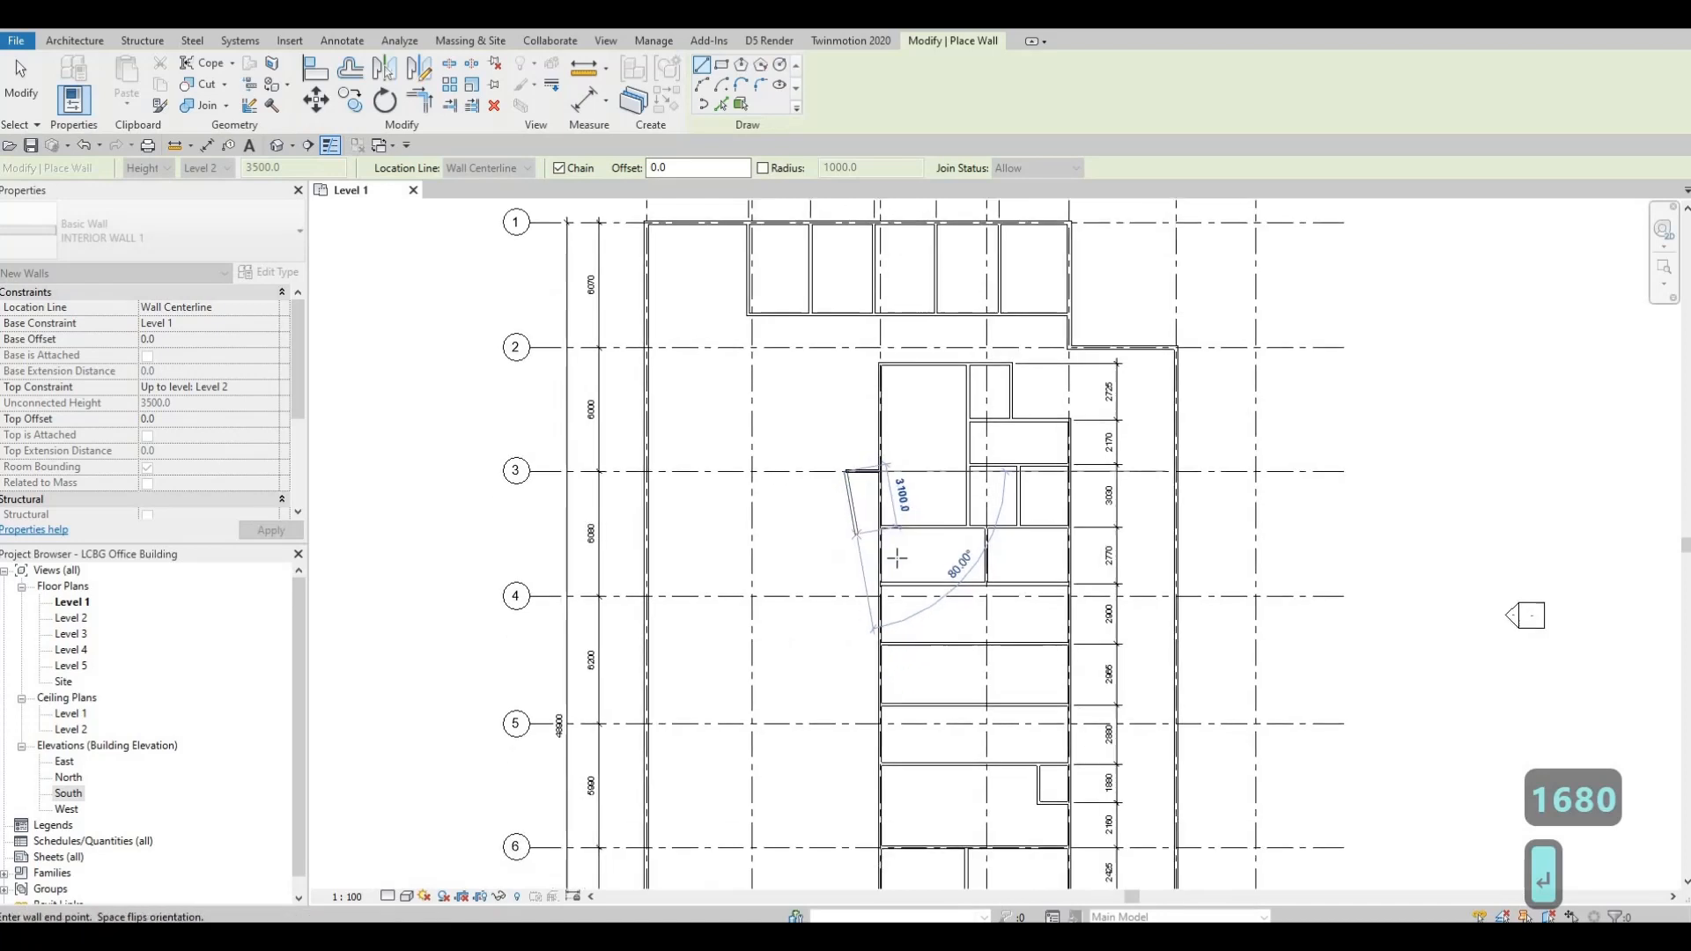
scroll(890, 554, "down", 1)
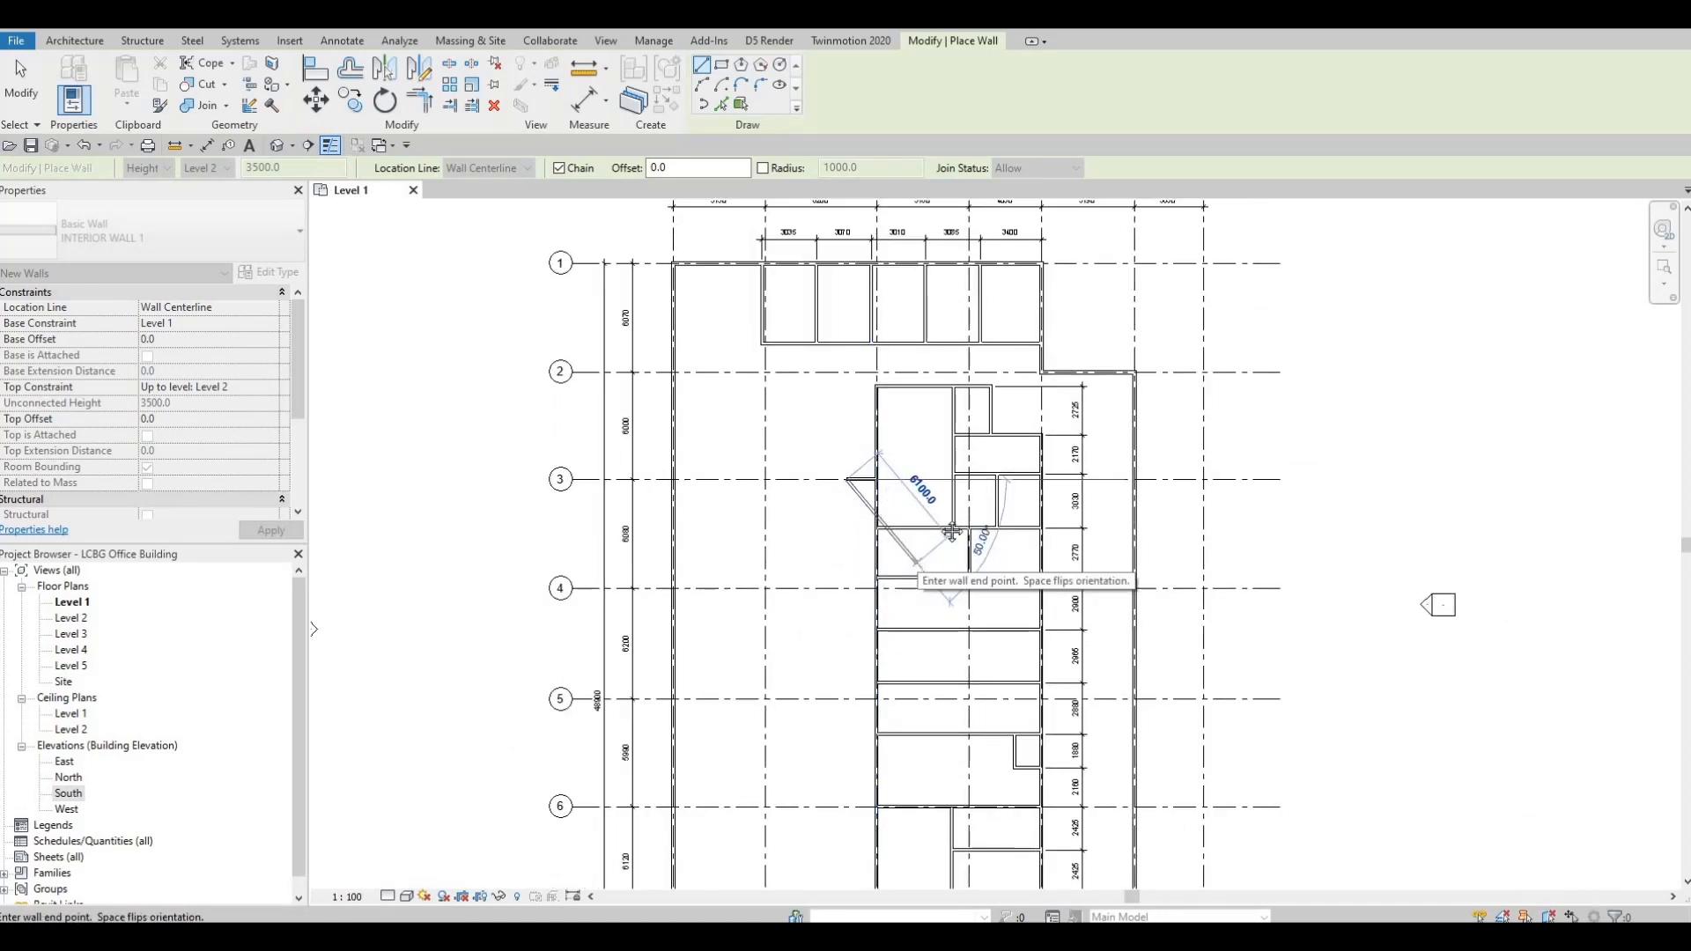
middle_click_drag(858, 562, 879, 509)
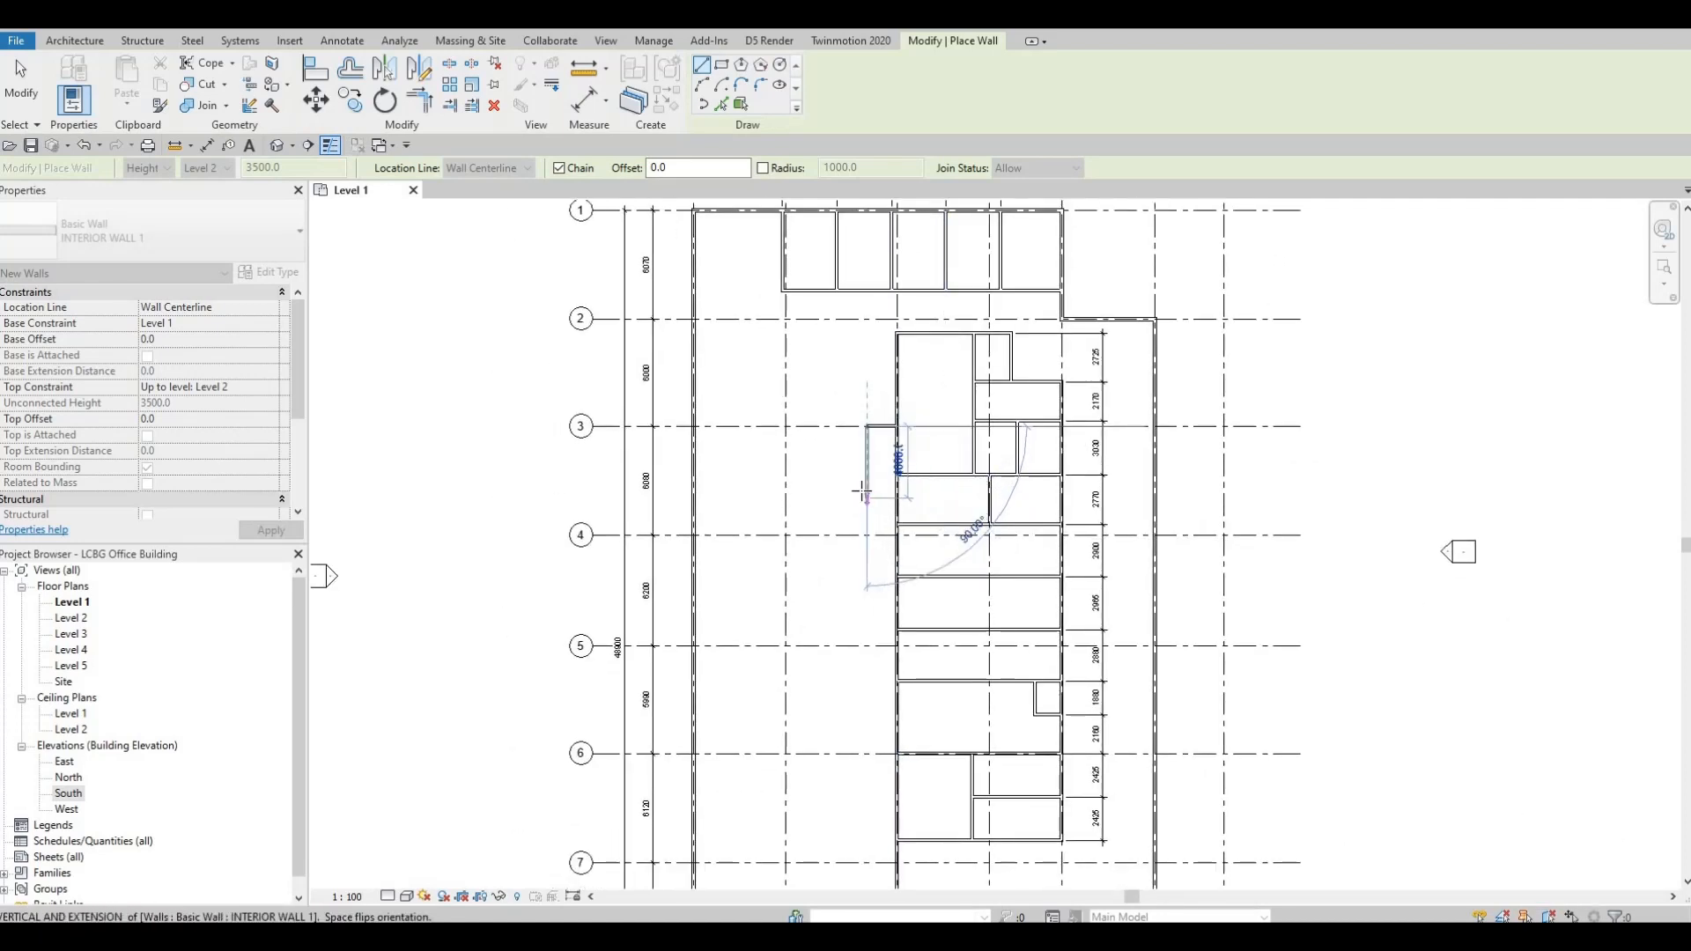
type("15")
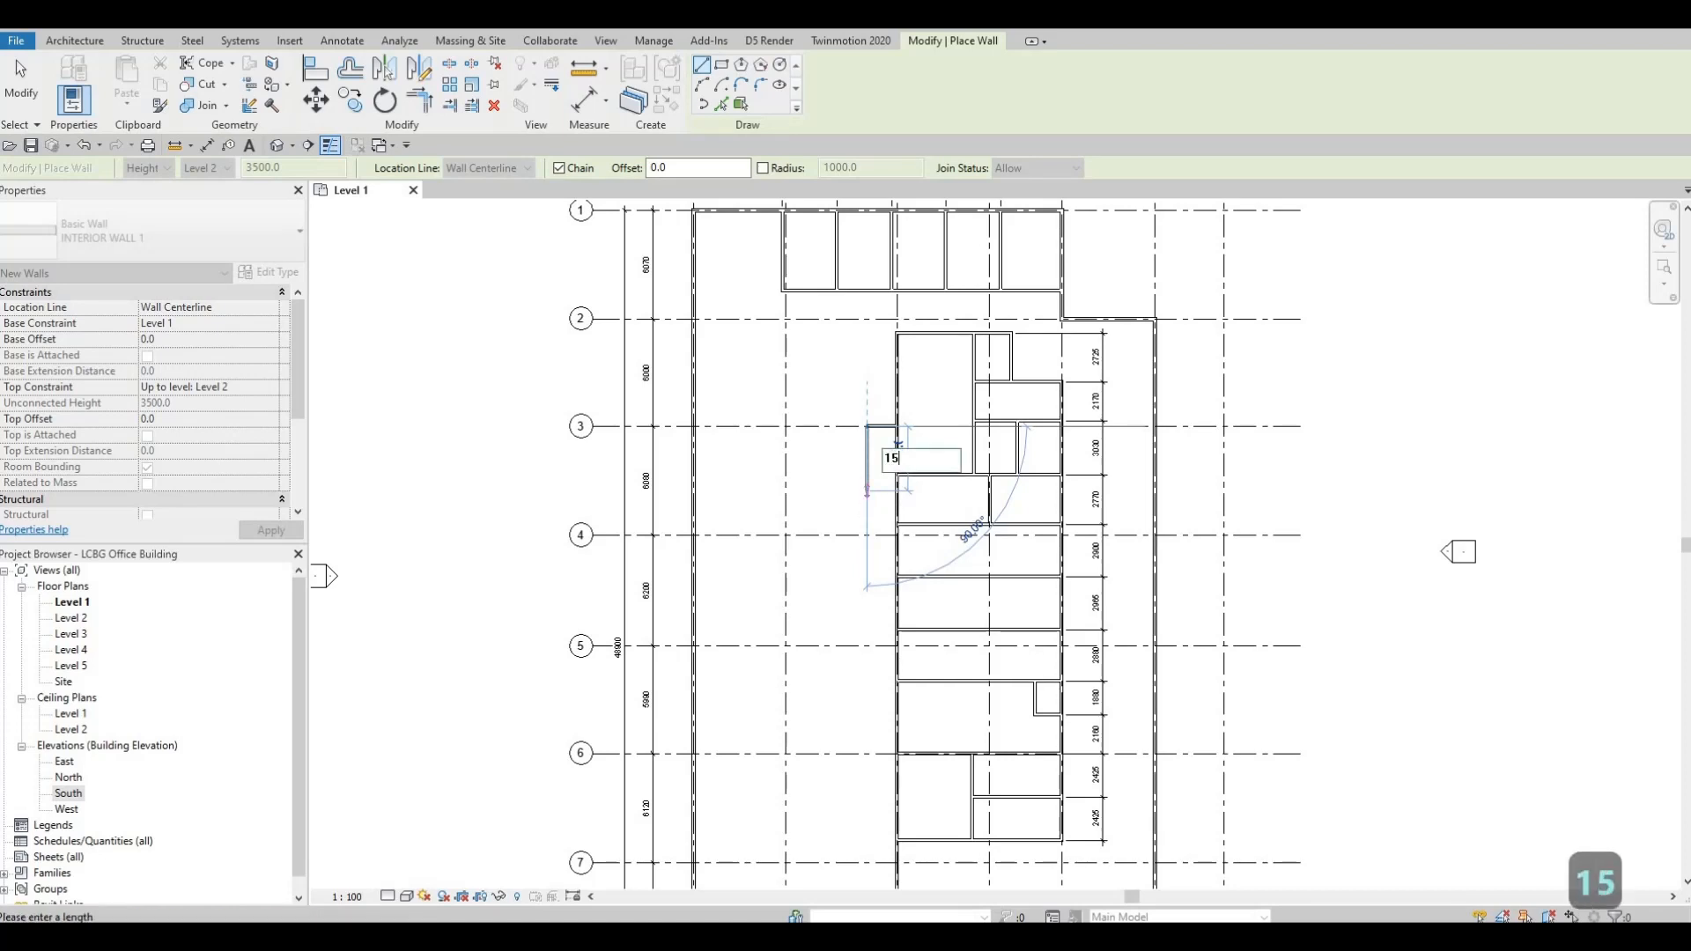
key("BackSpace")
type("450")
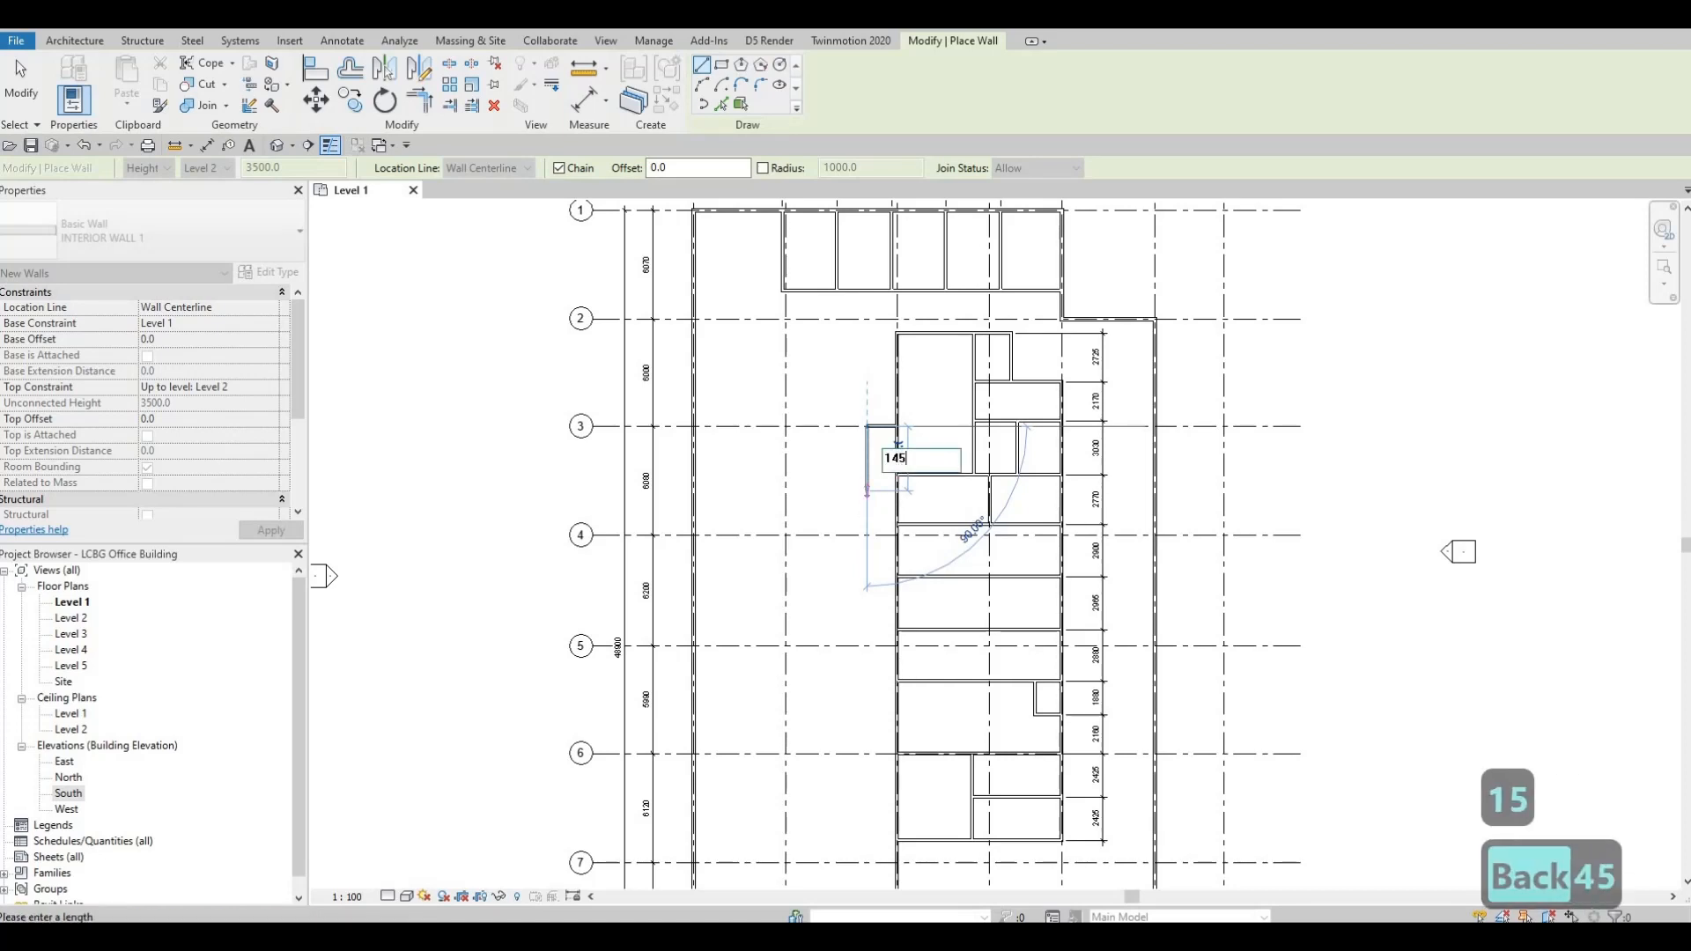
key("Return")
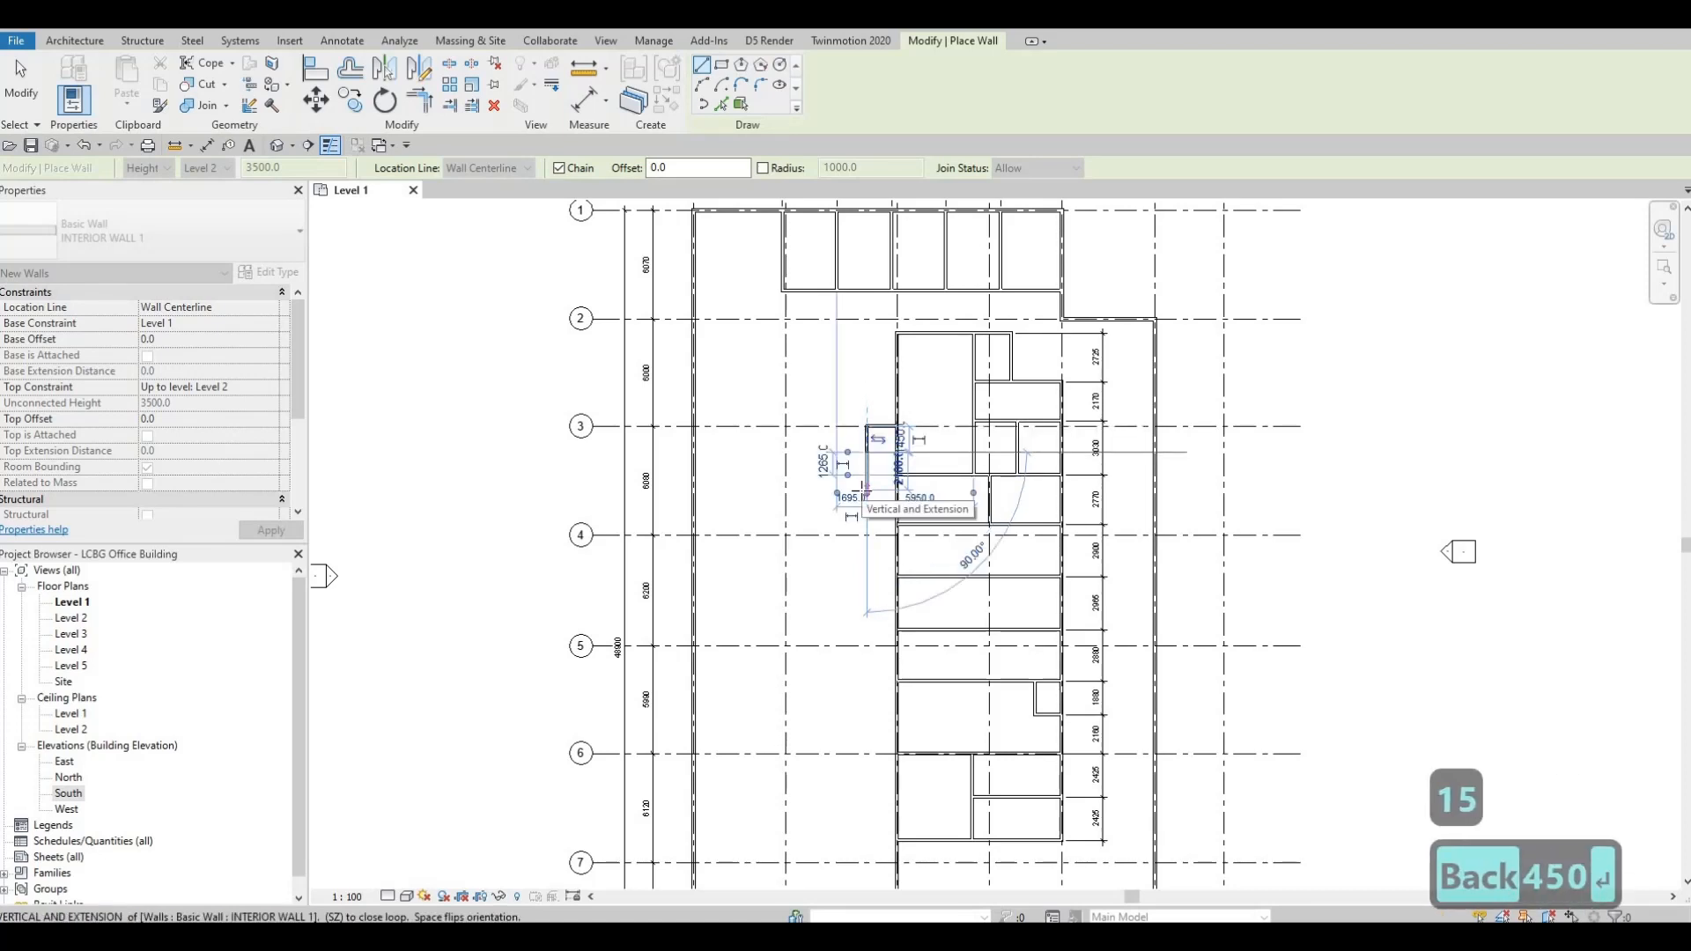
- Continue the wall chain across to the exterior wall on grid A and finish the wall command
scroll(749, 489, "down", 1)
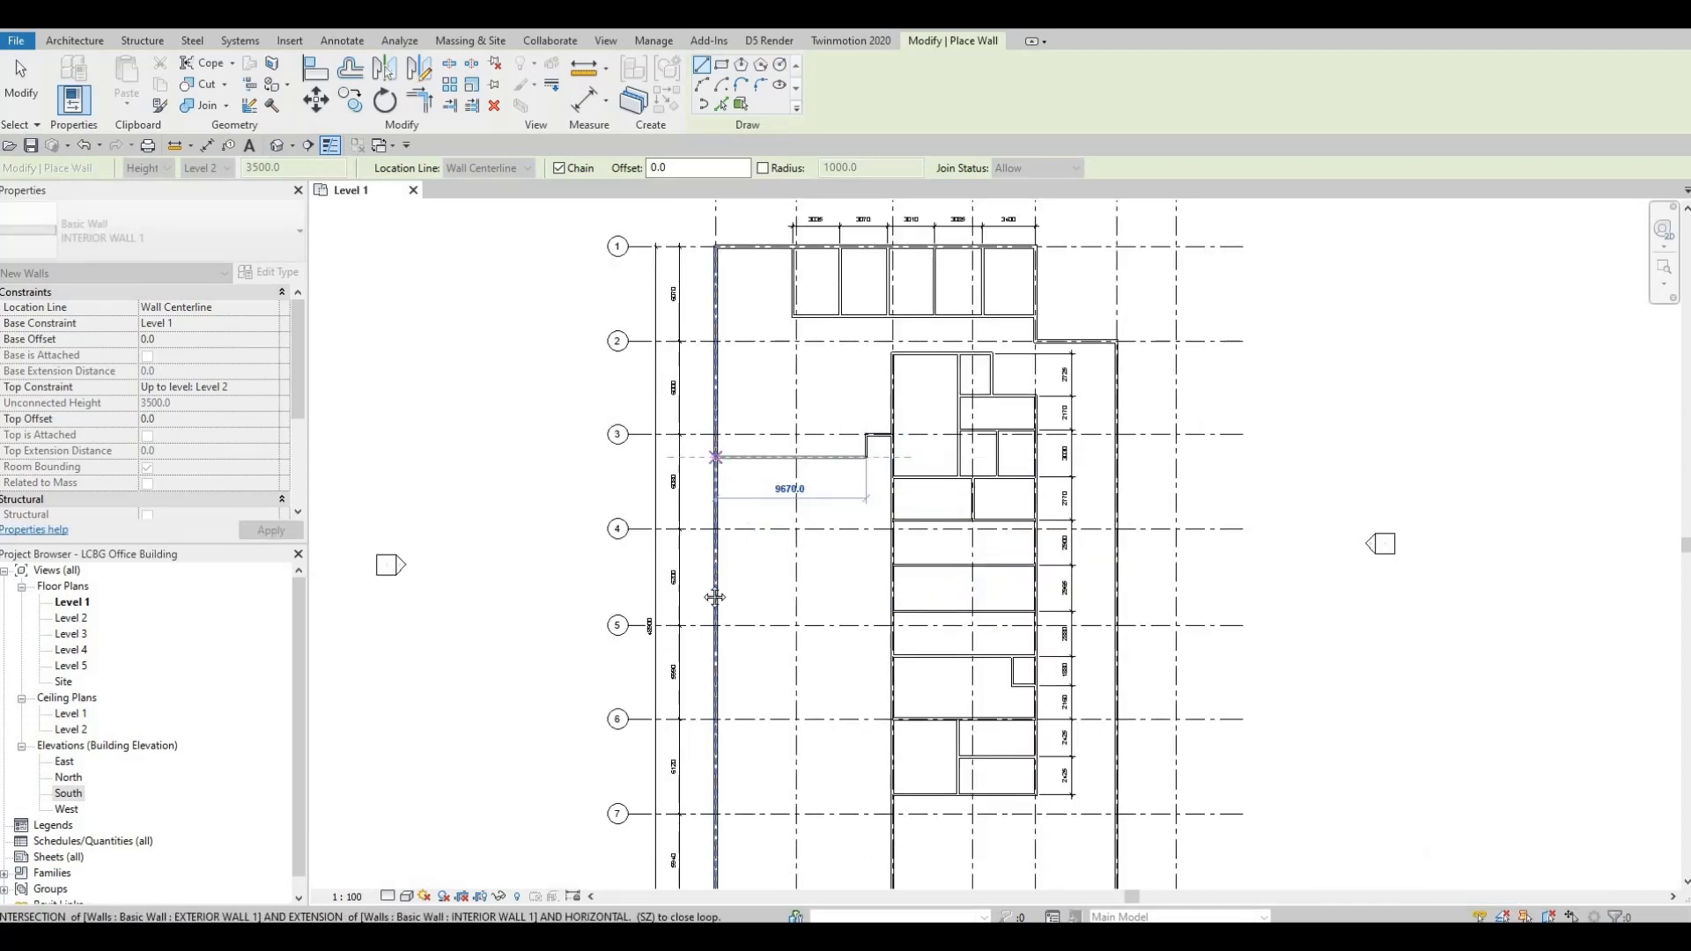
middle_click_drag(716, 458, 705, 580)
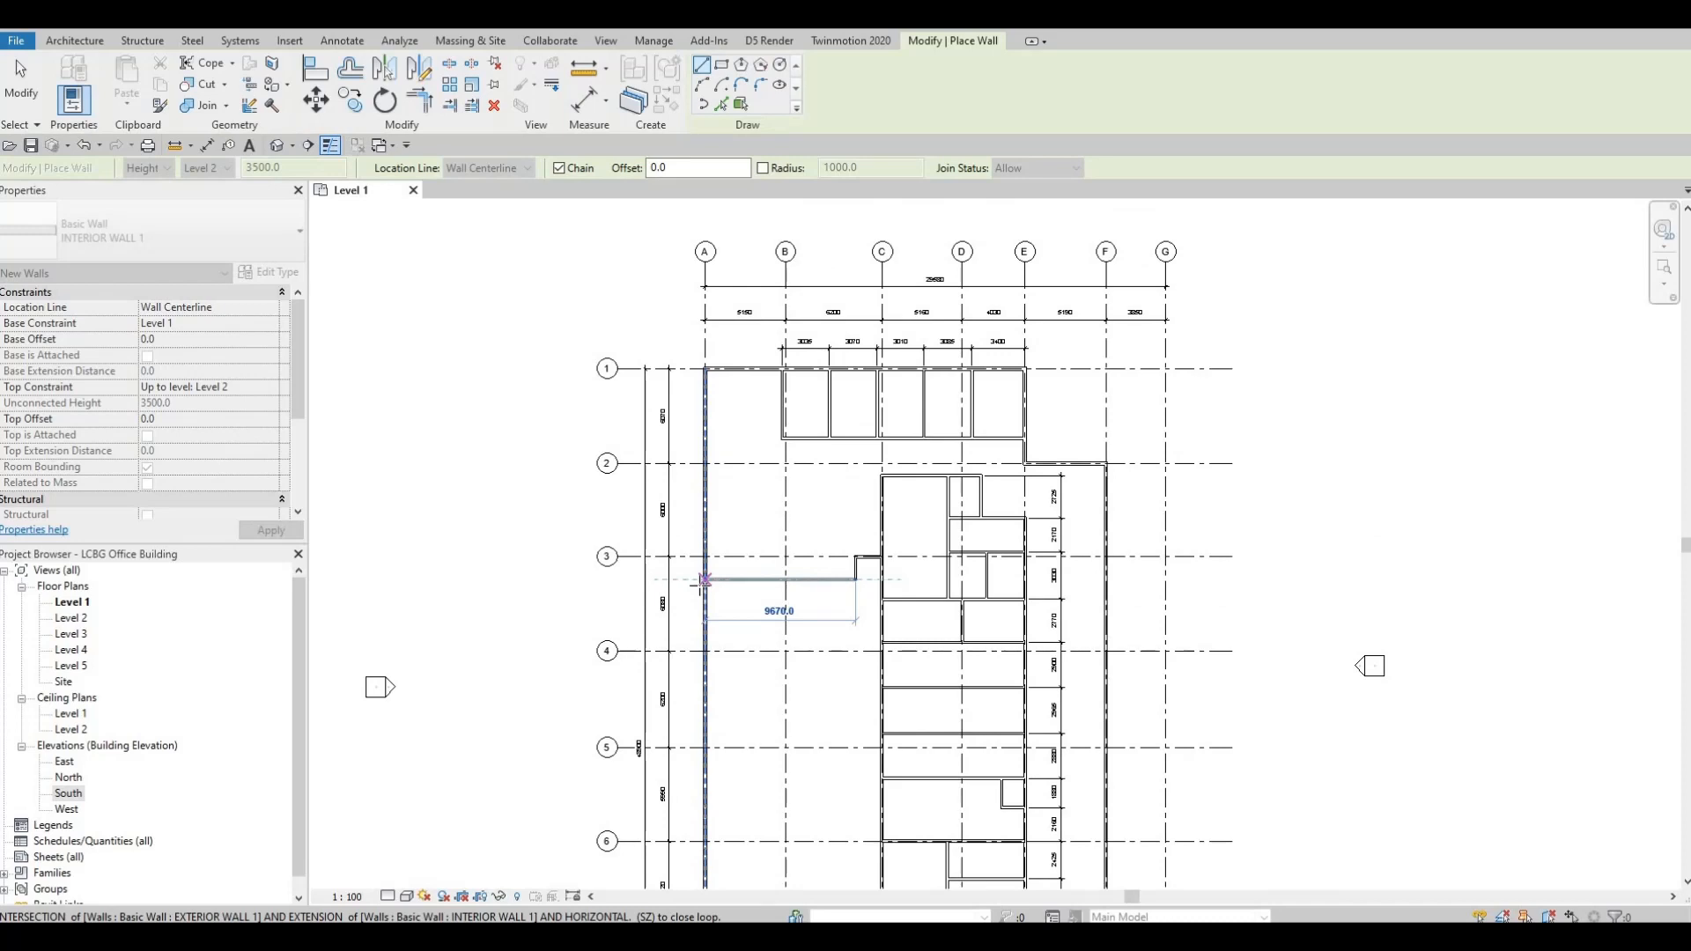
scroll(704, 579, "up", 2)
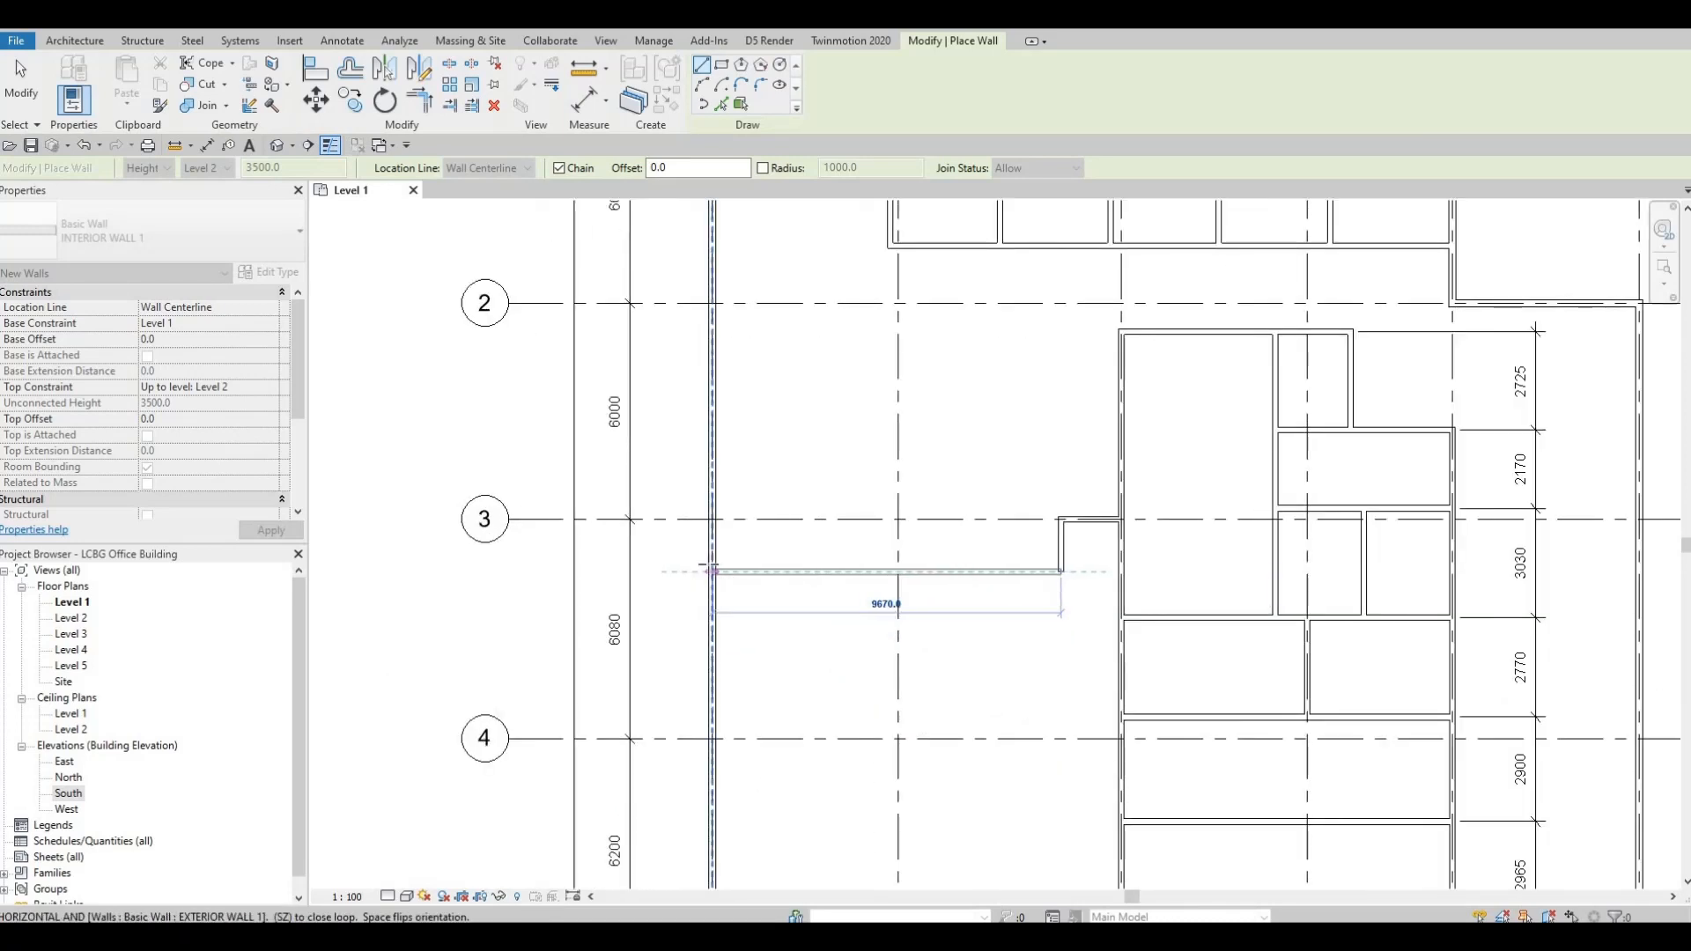
scroll(715, 568, "up", 2)
left_click(721, 569)
key("Escape")
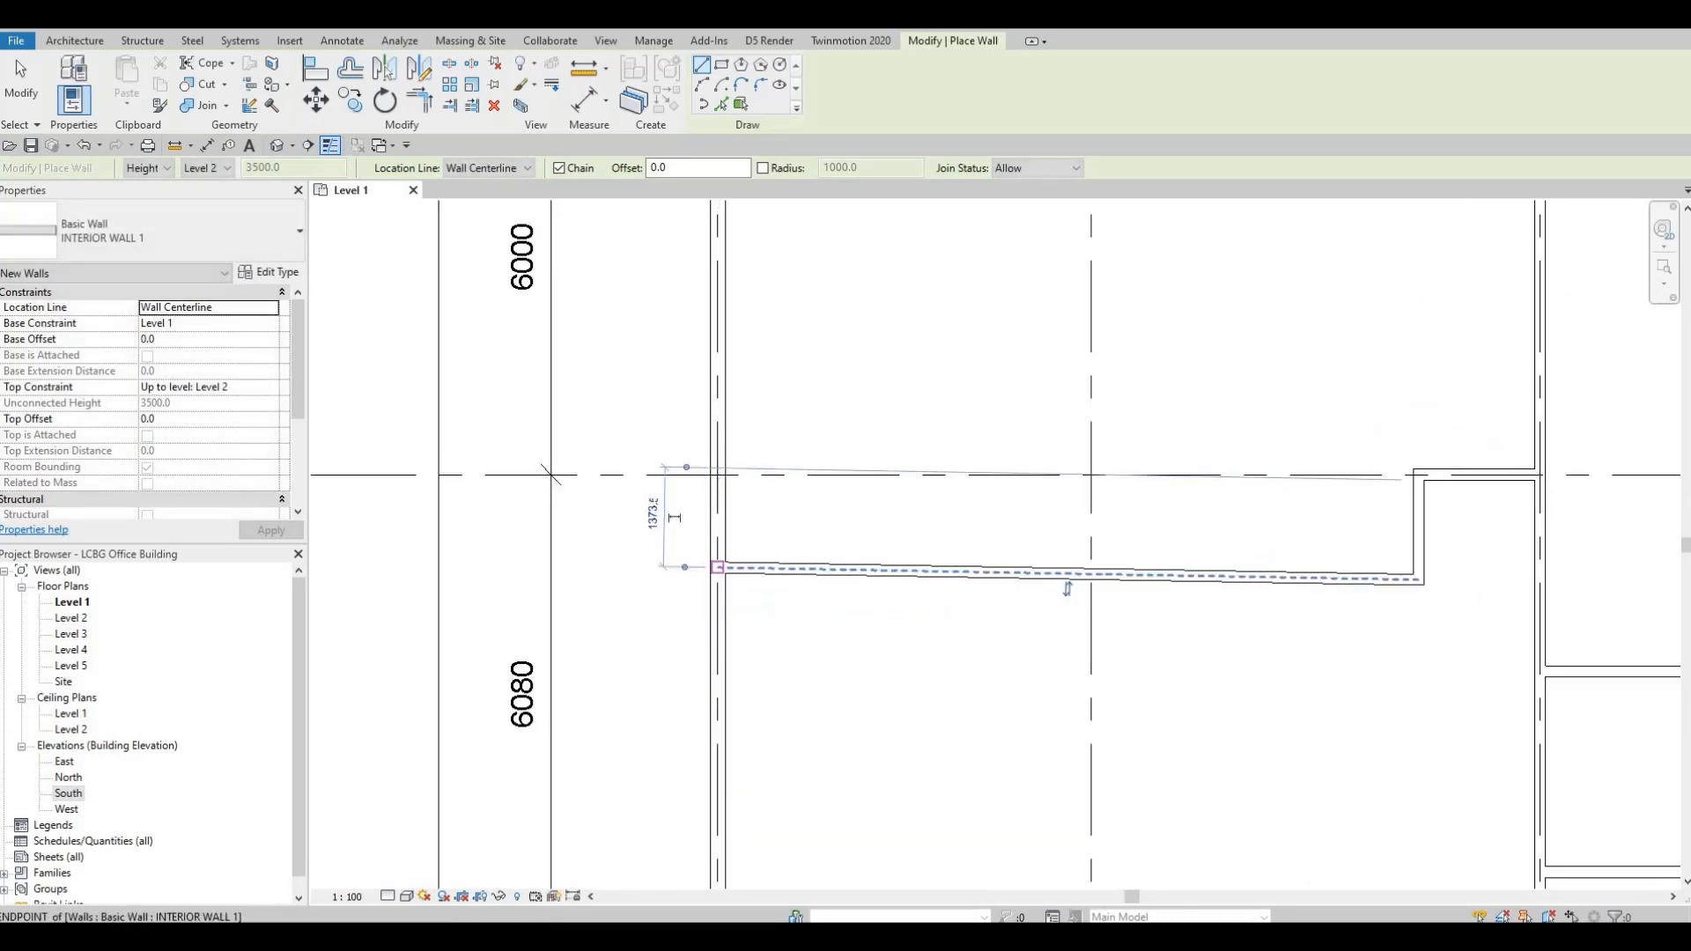
key("Escape")
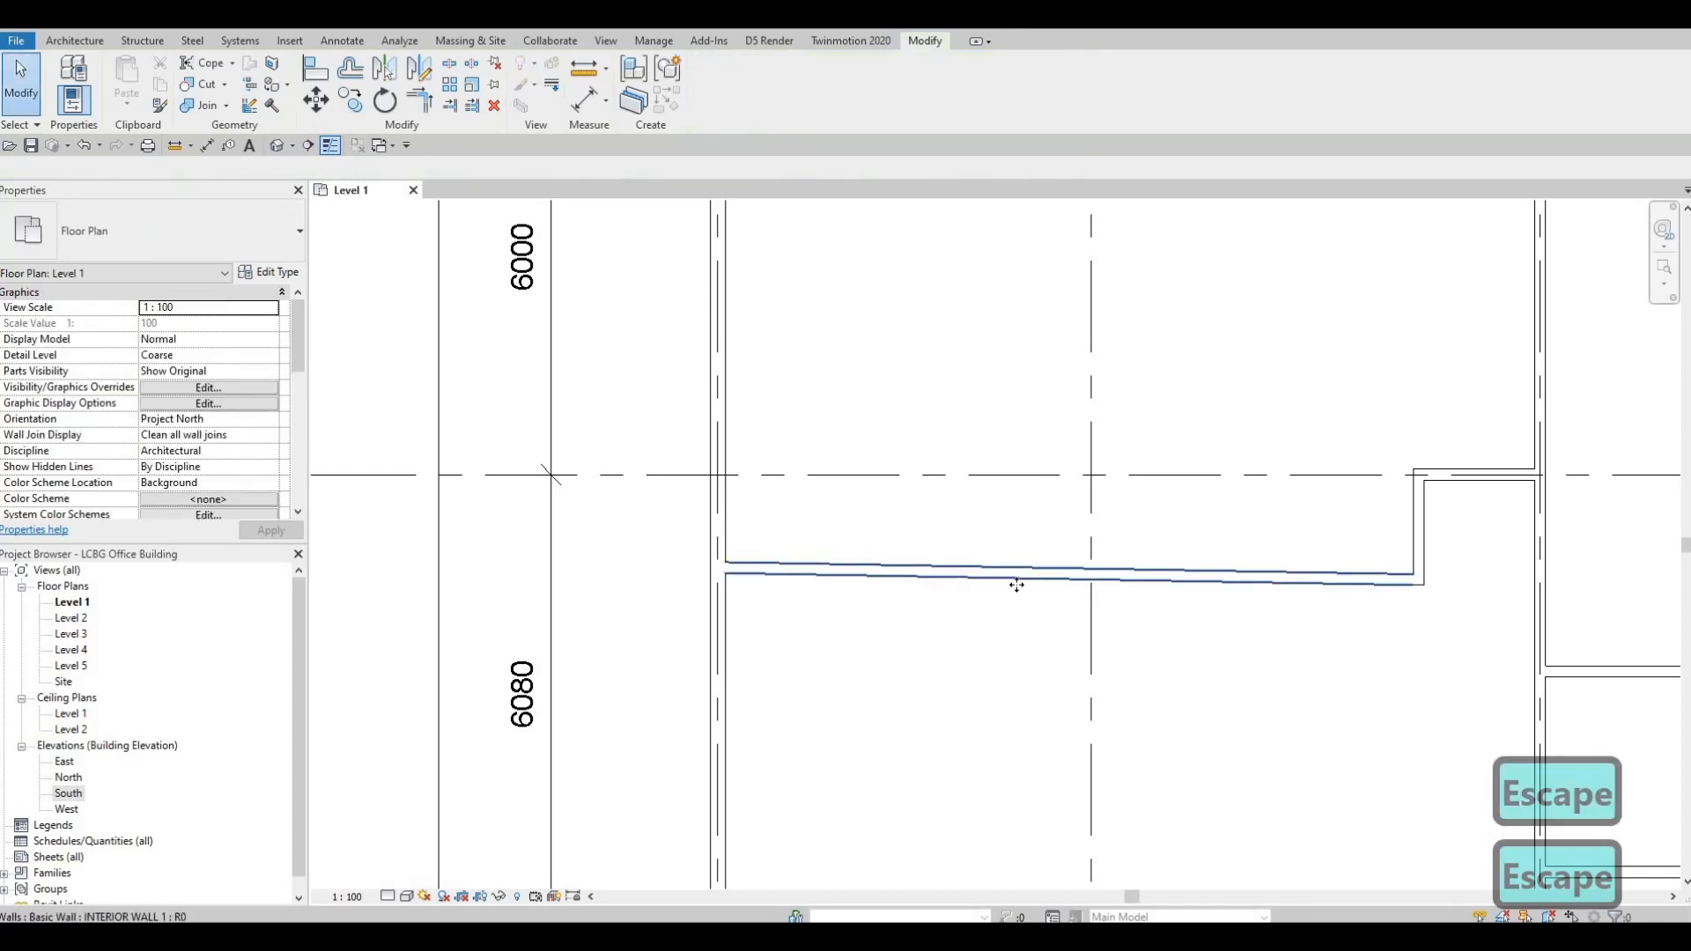
- Straighten the long slanted wall by realigning its grid A end horizontally and joining it to the exterior wall
left_click(1014, 582)
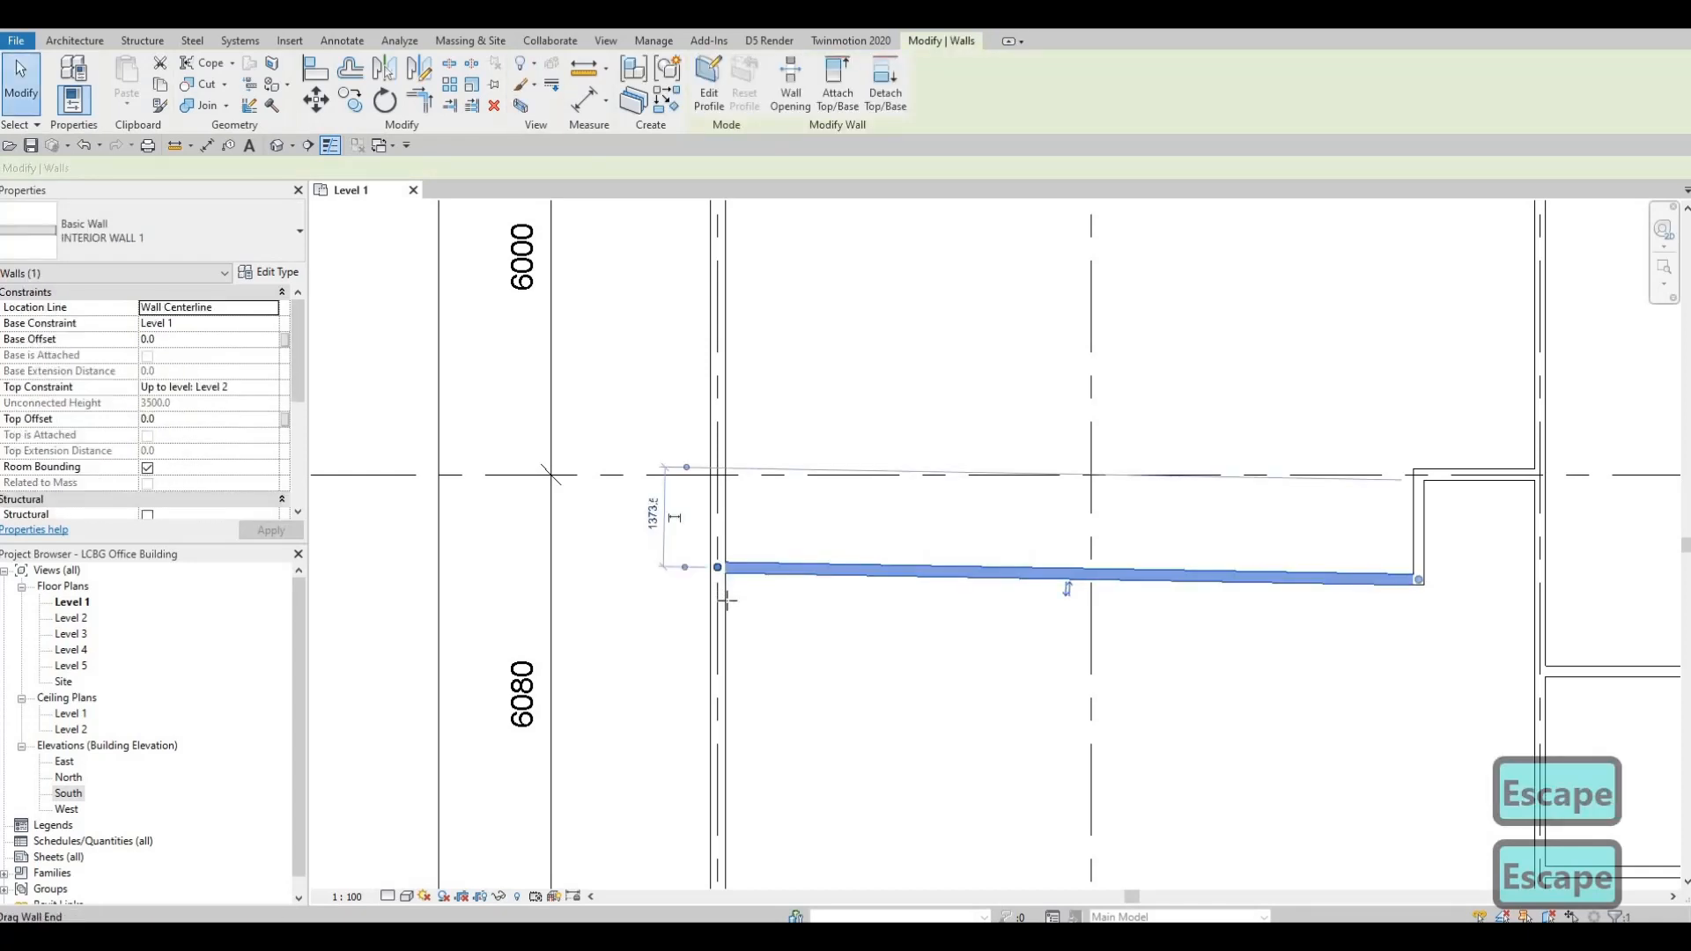
left_click_drag(727, 599, 646, 581)
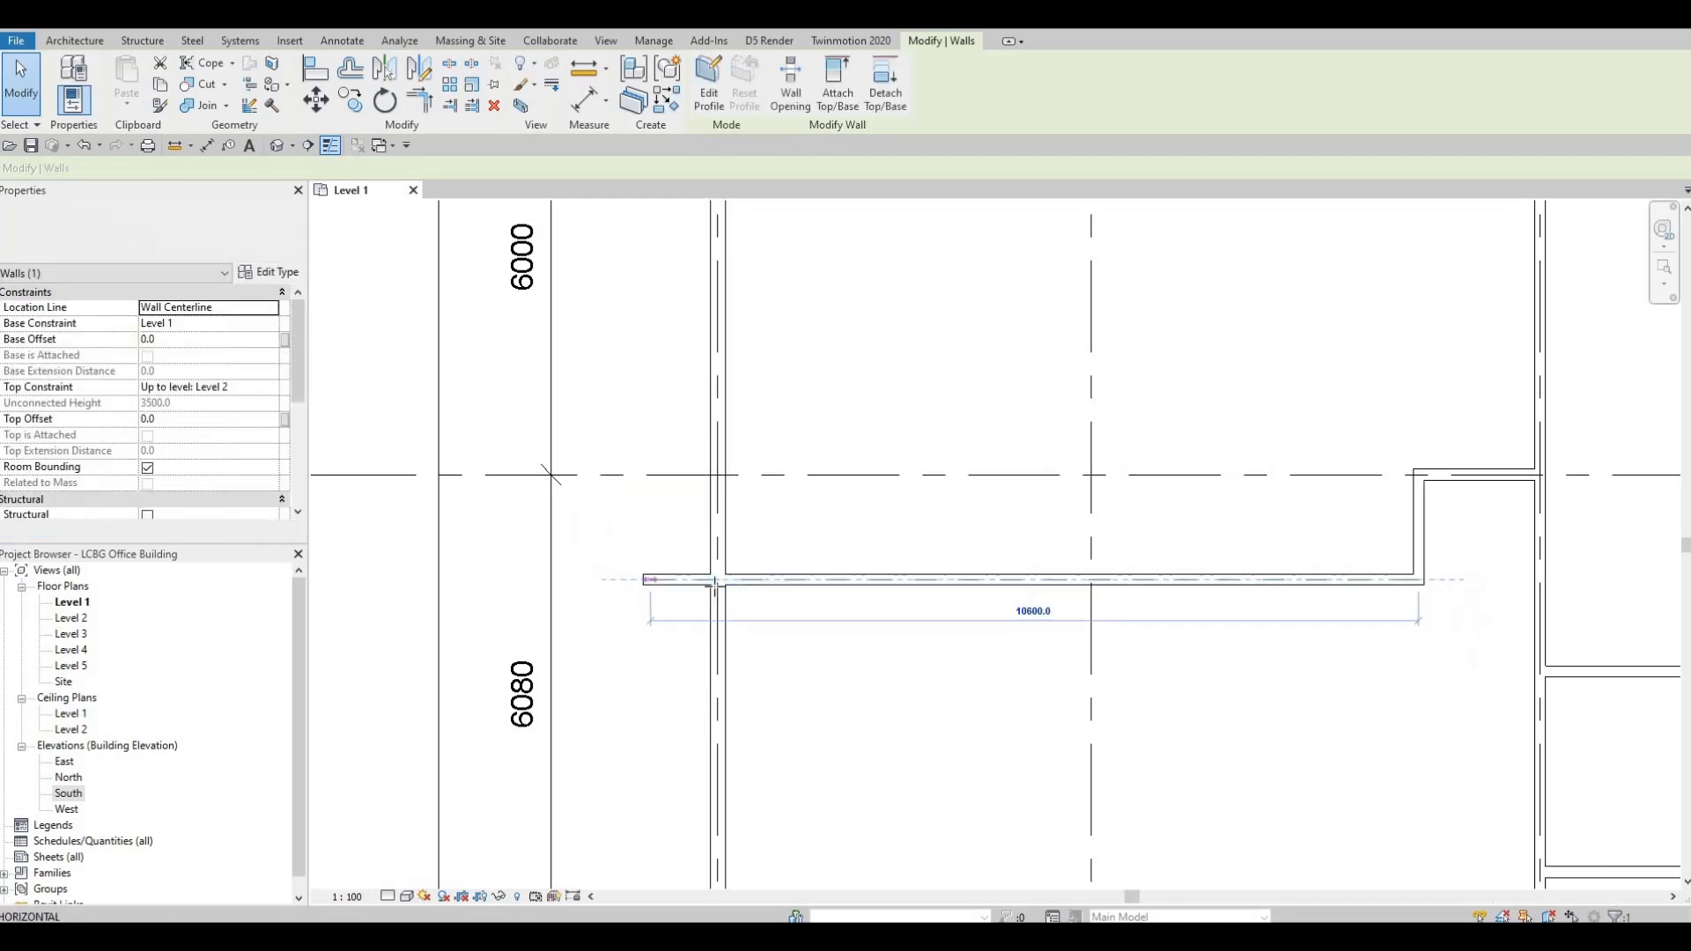
left_click(793, 581)
middle_click_drag(824, 615, 815, 589)
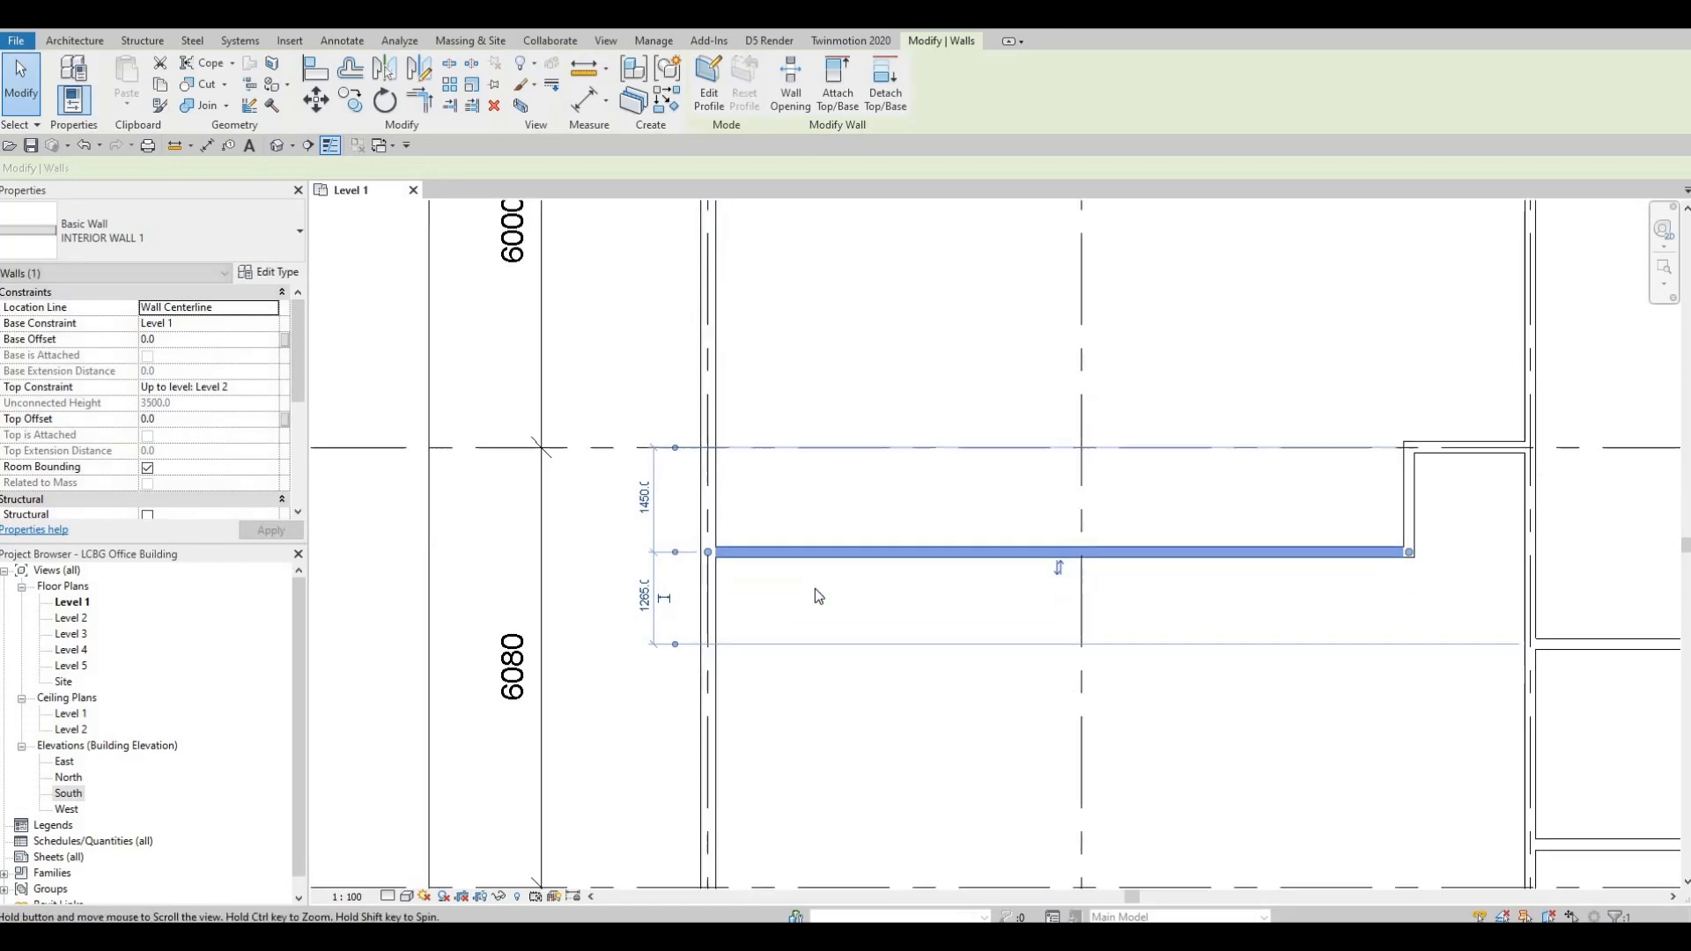
- Examine the open area between grids A and C, from the new partition wall to the exterior wall on grid 8
scroll(816, 597, "down", 2)
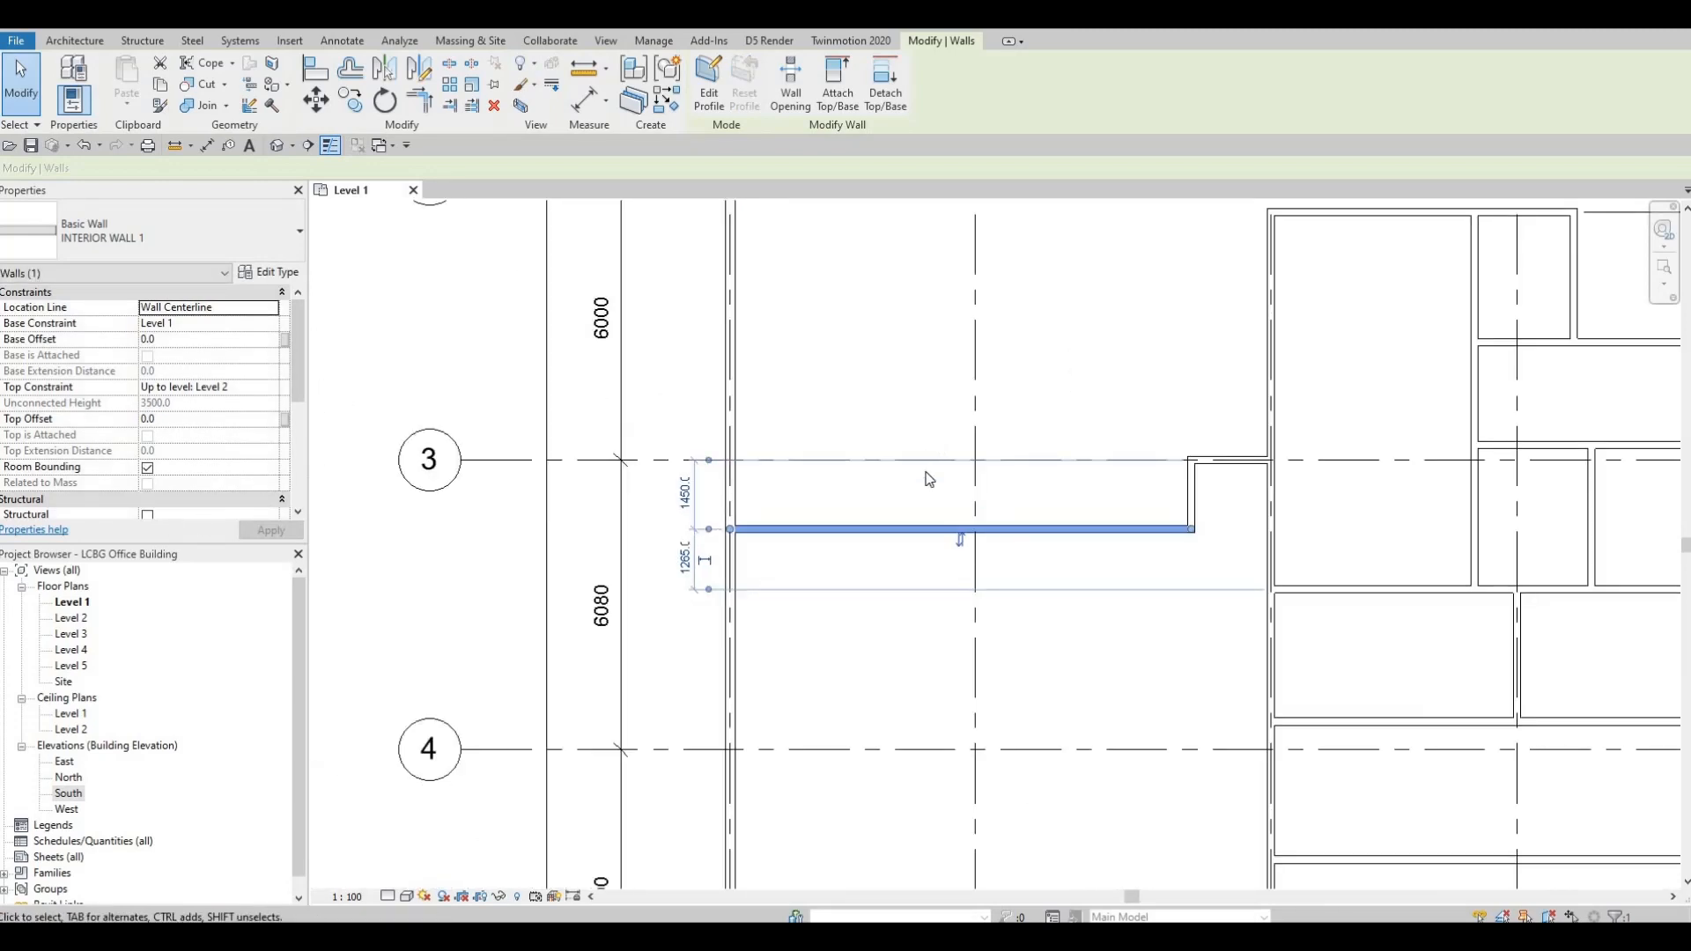
scroll(930, 441, "down", 2)
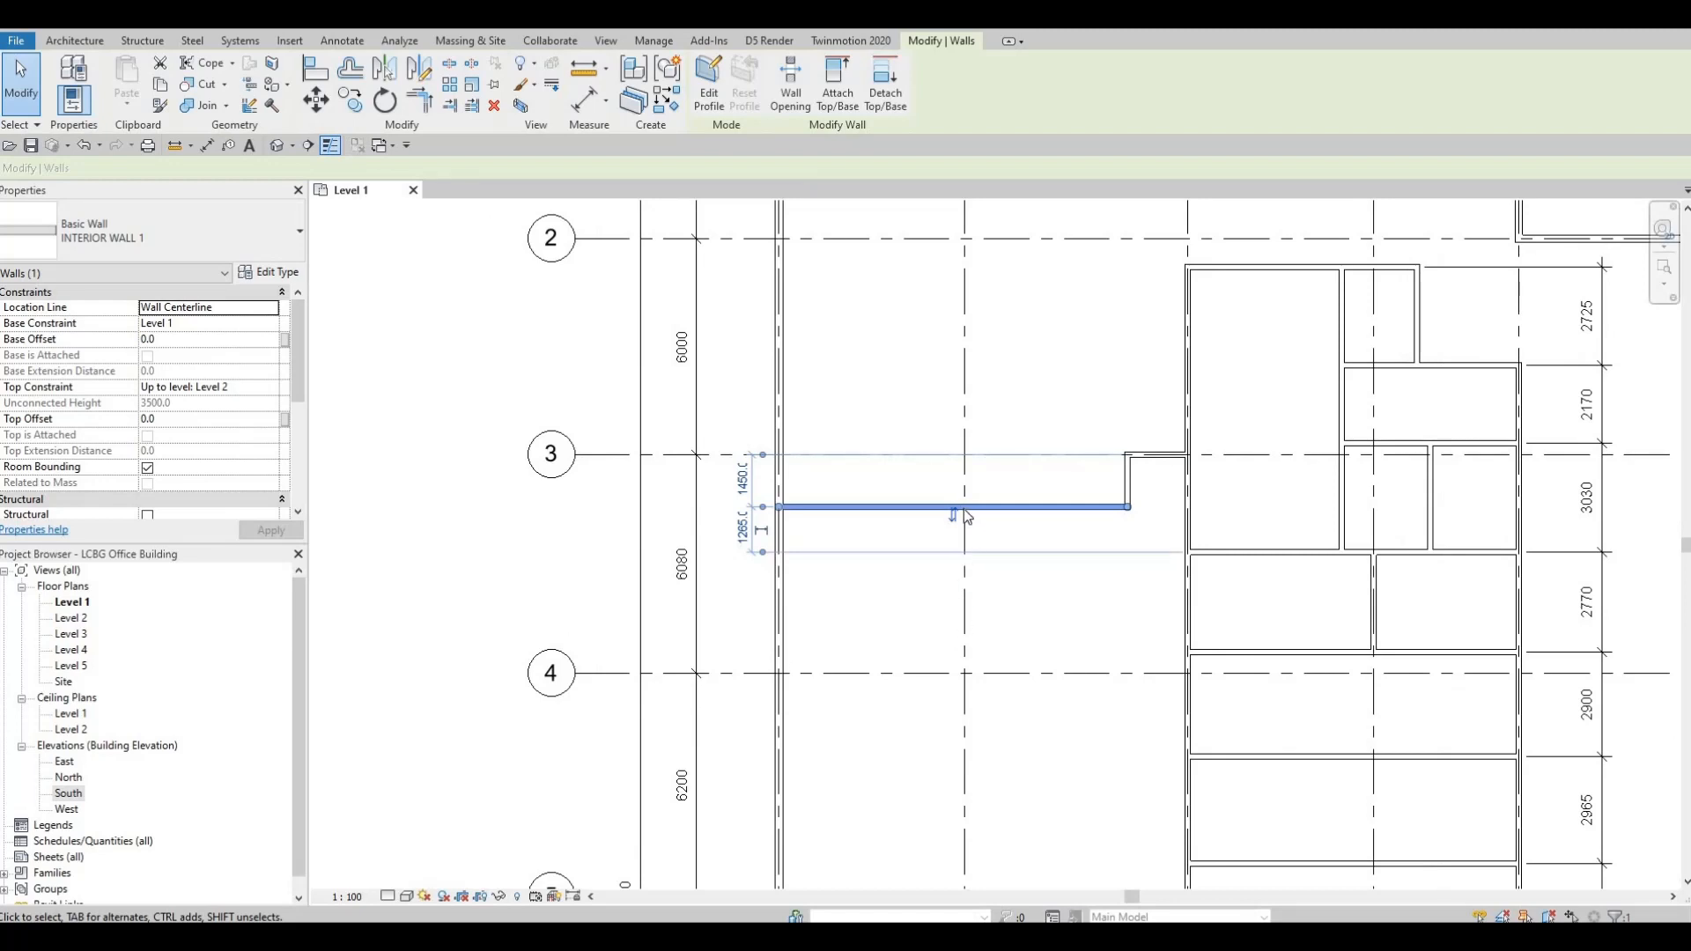
scroll(966, 516, "down", 2)
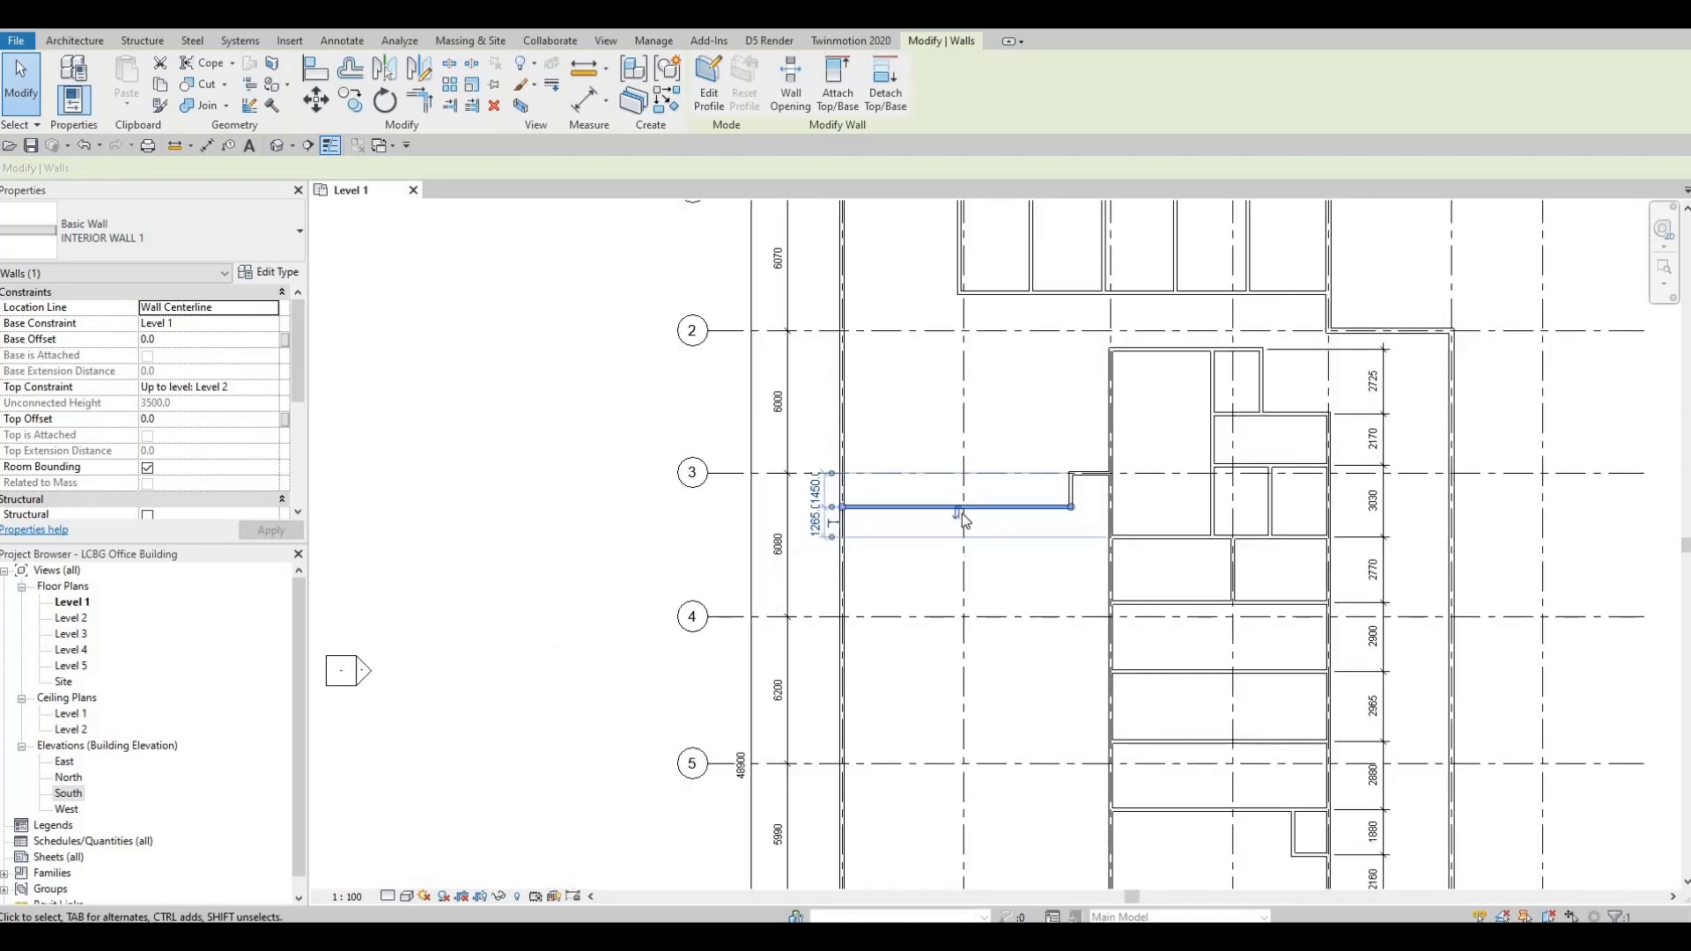
scroll(957, 506, "up", 3)
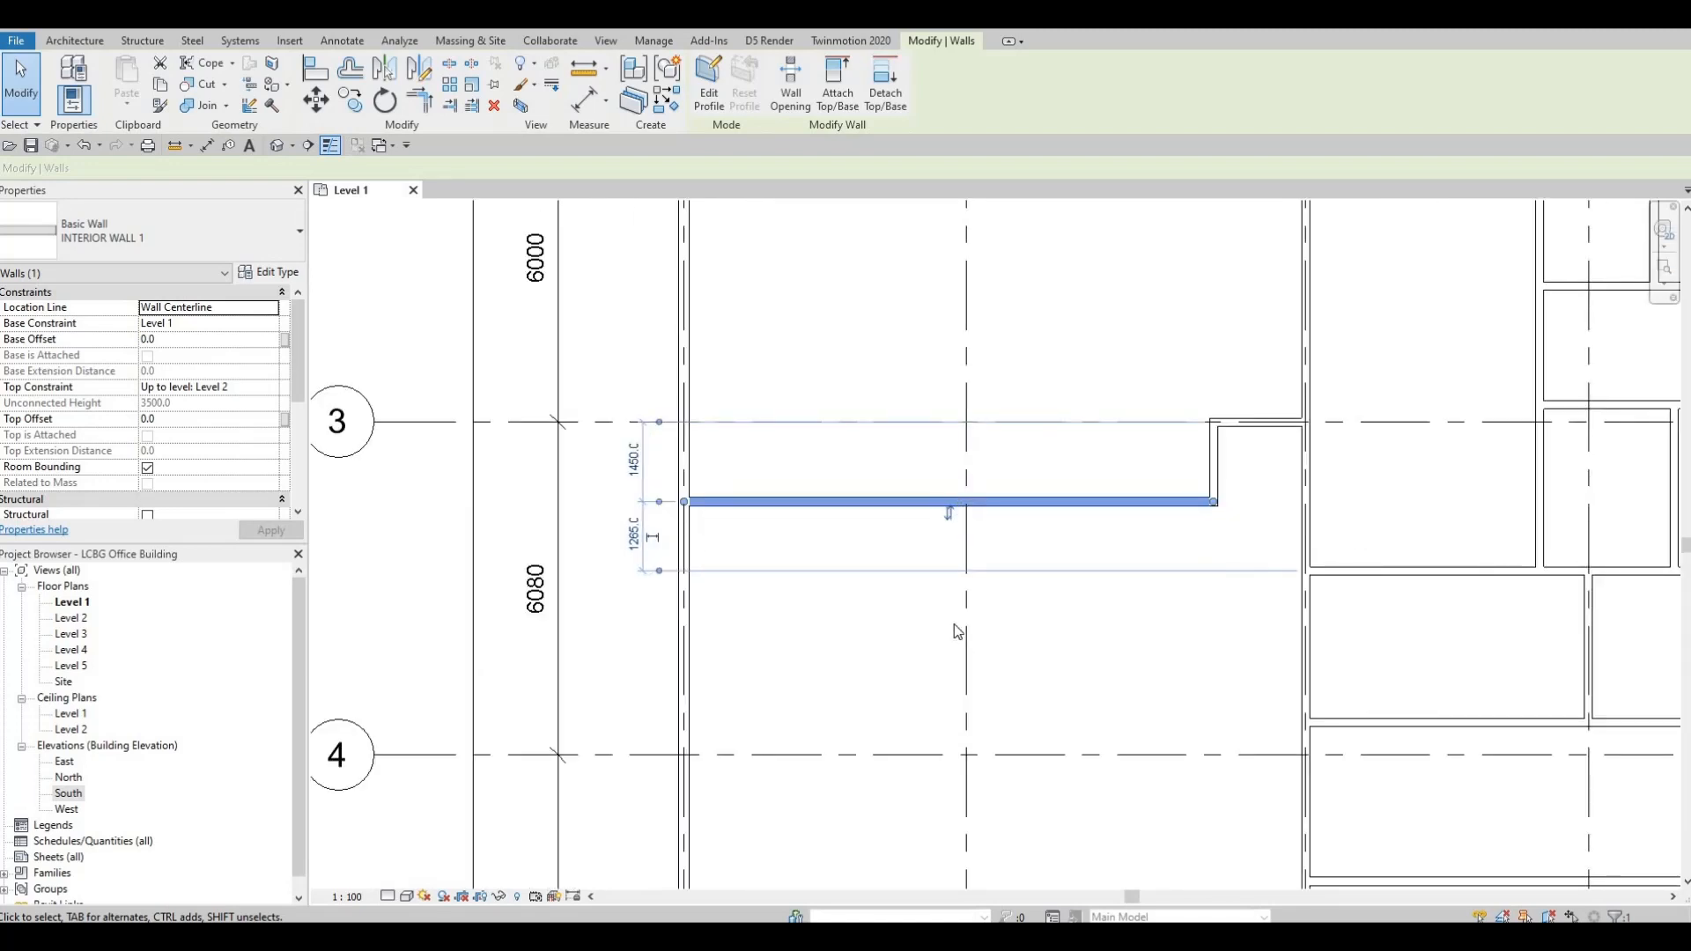
scroll(956, 519, "down", 2)
scroll(895, 445, "down", 1)
middle_click_drag(934, 784, 870, 449)
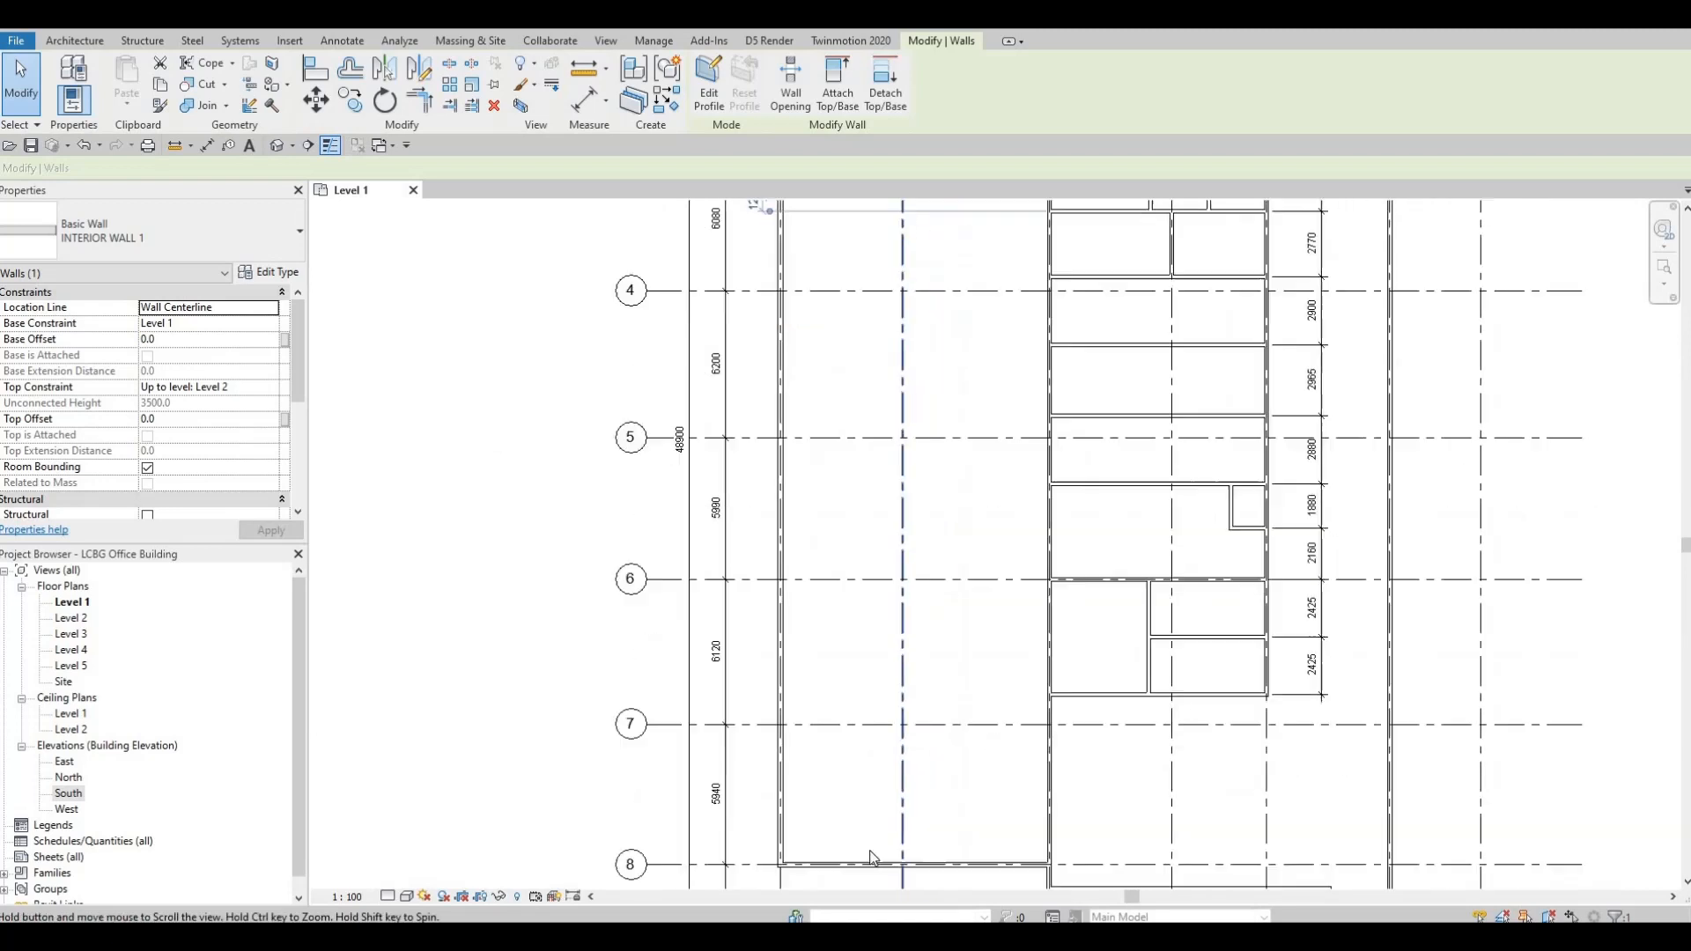
middle_click_drag(925, 327, 895, 404)
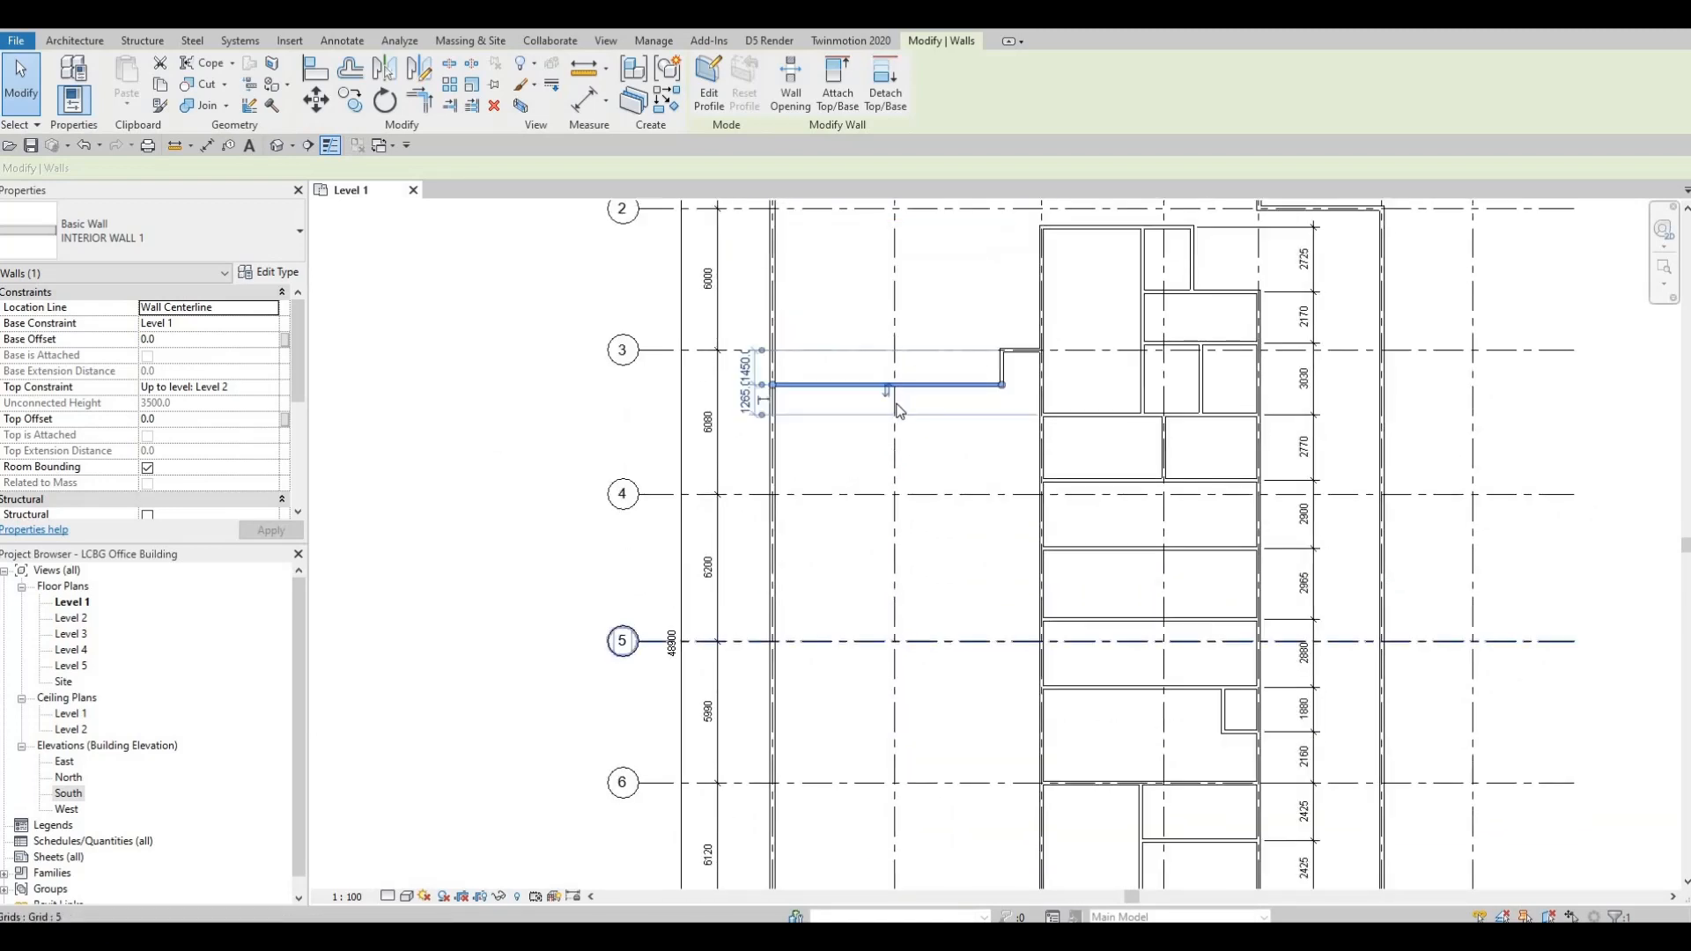
- Draw an INTERIOR WALL 1 wall along grid B from the partition between grids 3 and 4 to the exterior wall on grid 8
scroll(898, 412, "up", 2)
key("Escape")
key("Escape")
left_click(899, 412)
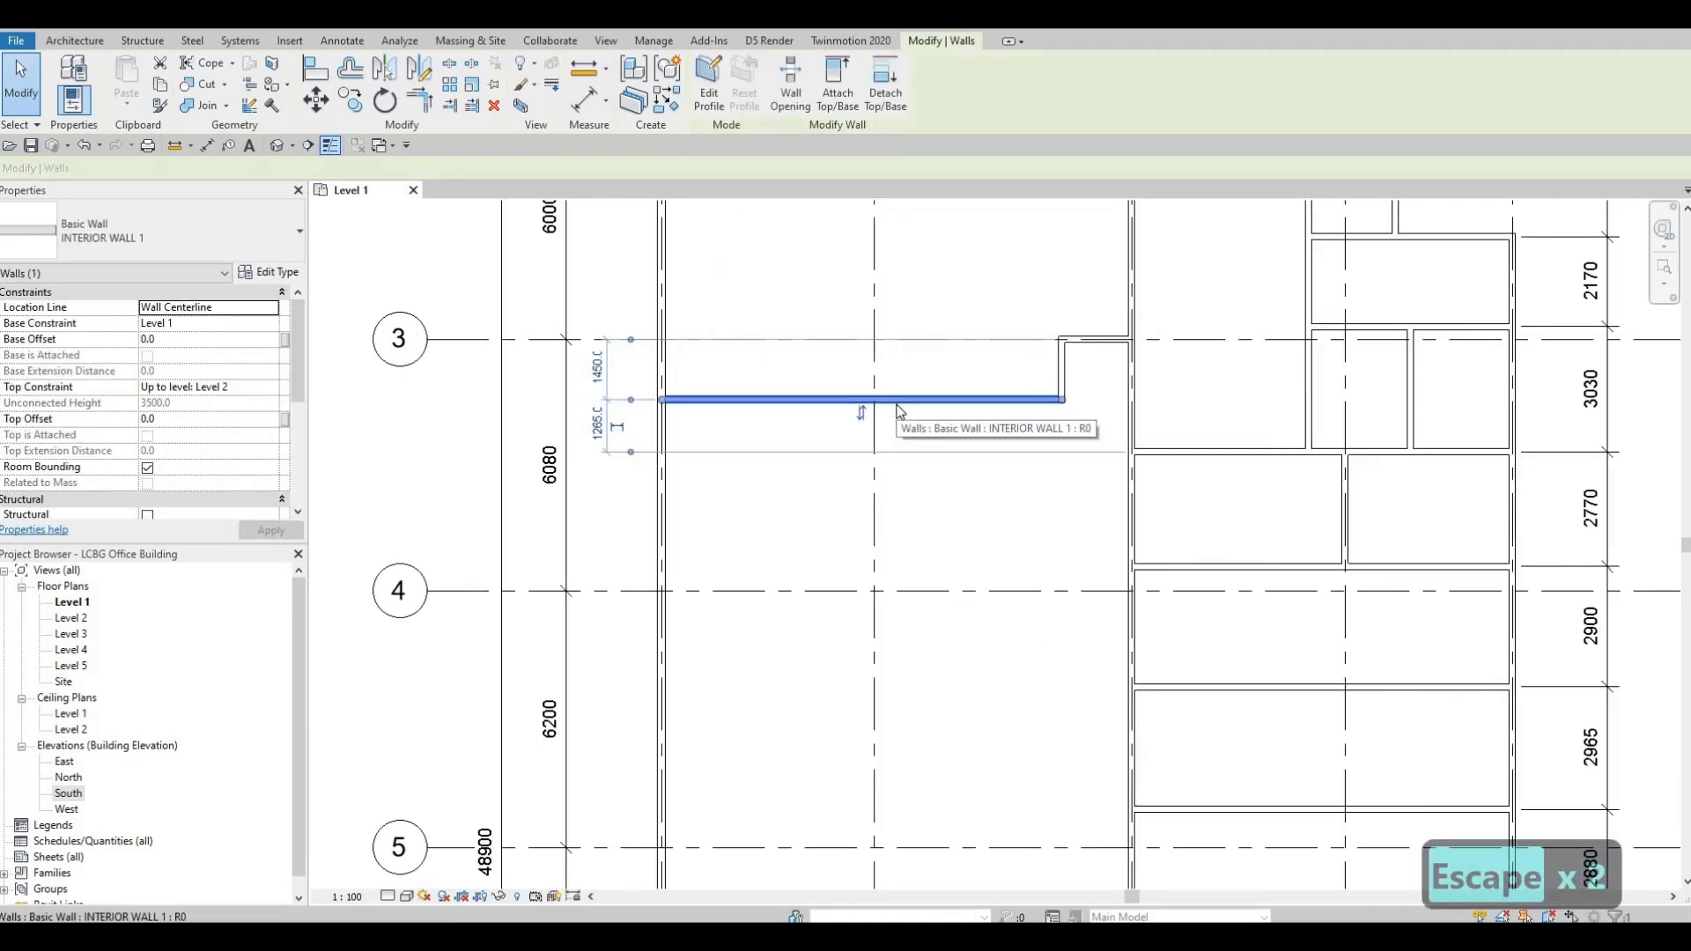
key("c")
key("s")
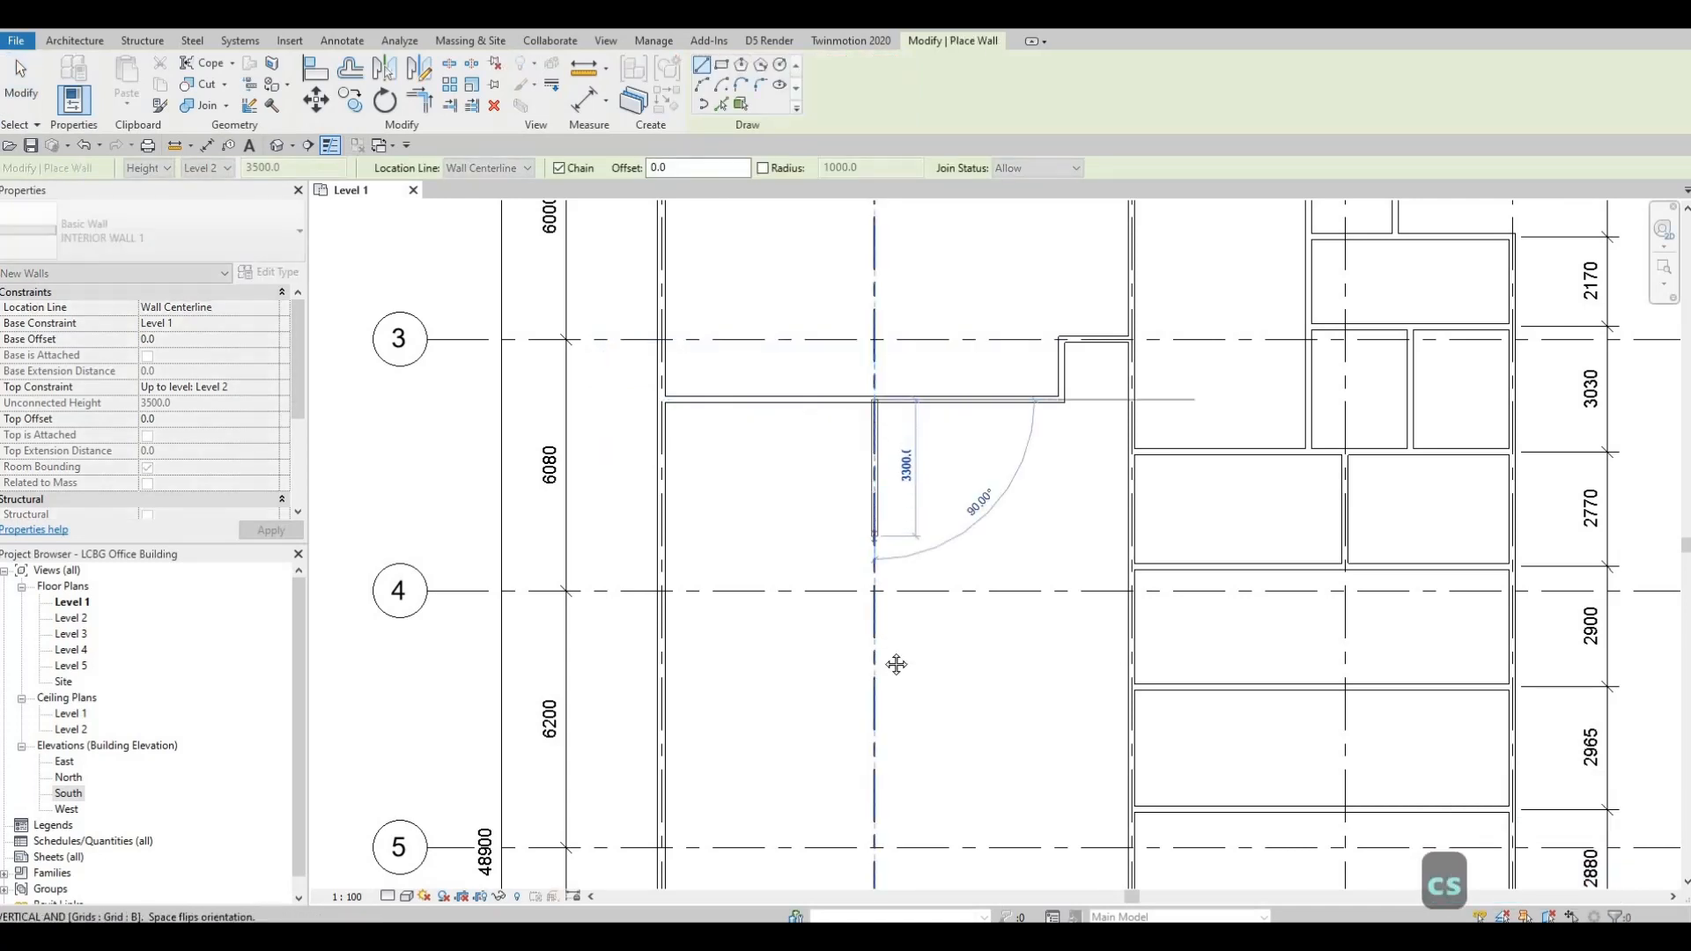
middle_click_drag(895, 664, 885, 502)
scroll(887, 484, "down", 2)
scroll(885, 787, "down", 4)
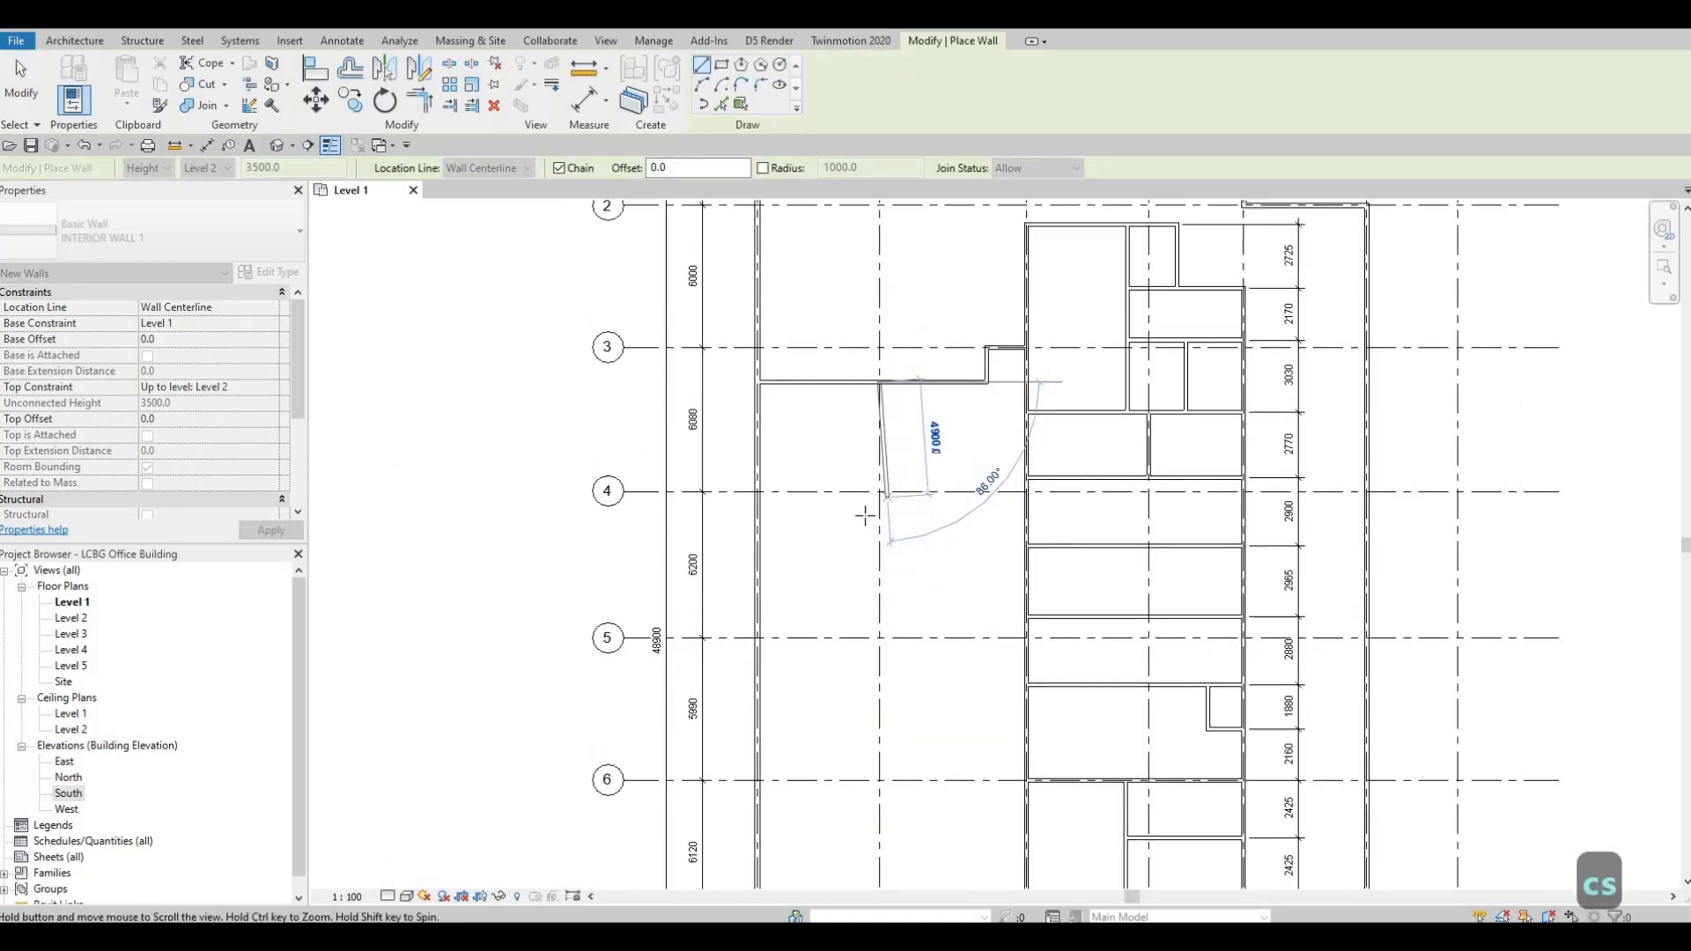
middle_click_drag(832, 624, 813, 272)
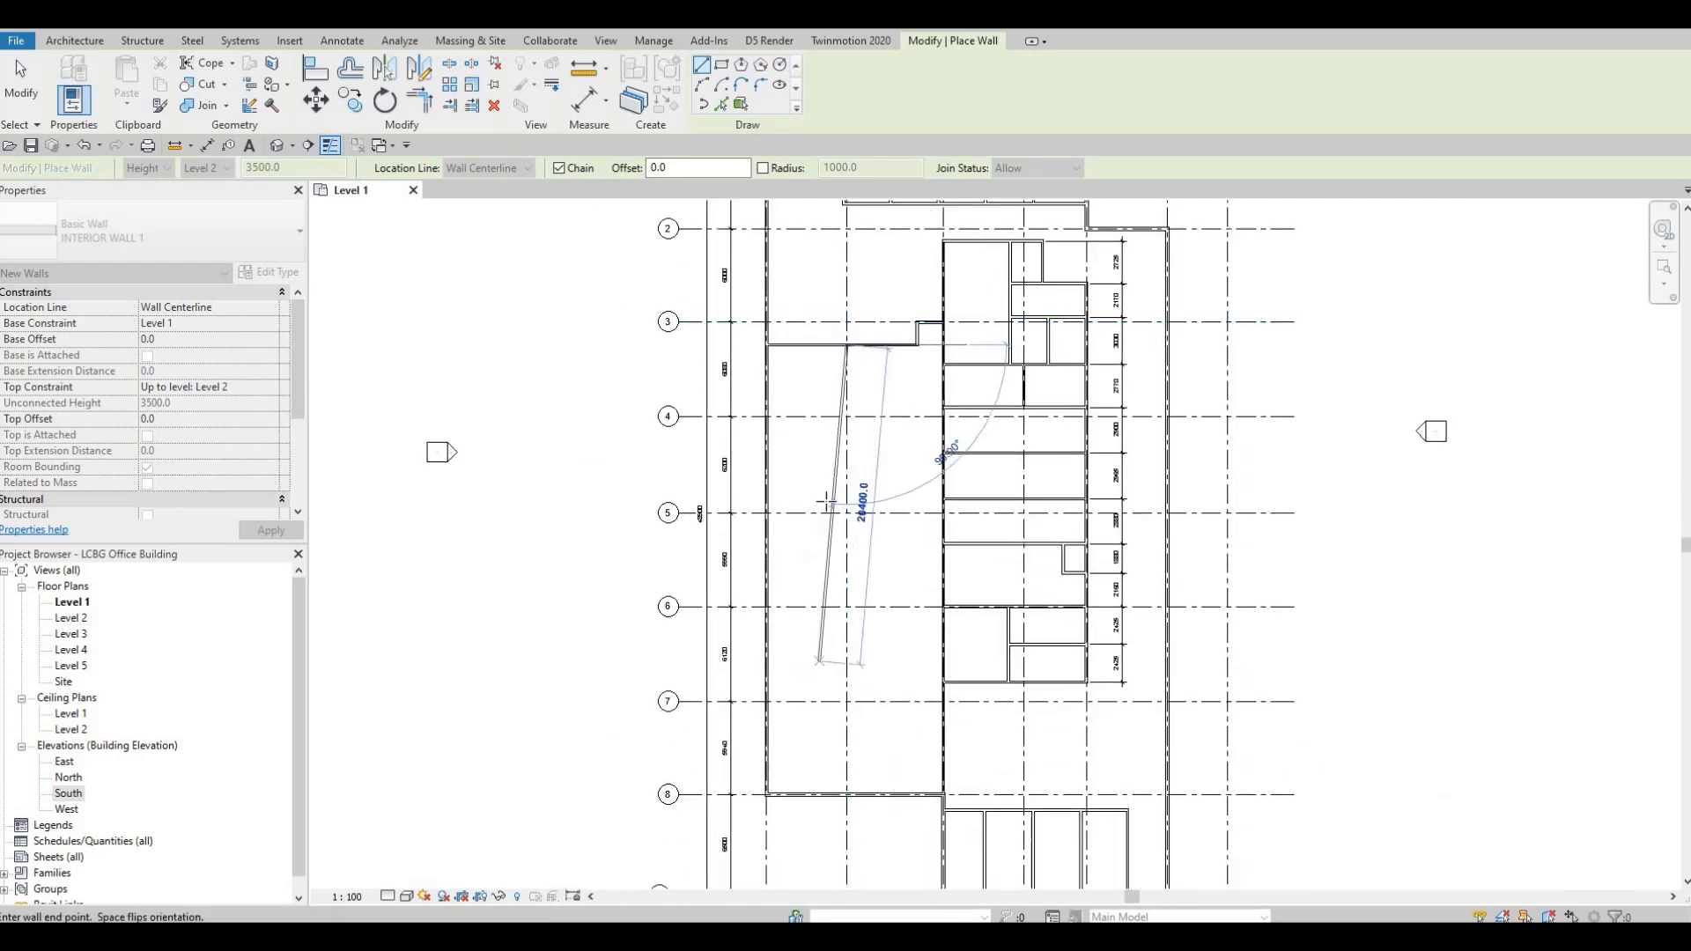
middle_click_drag(819, 681, 819, 441)
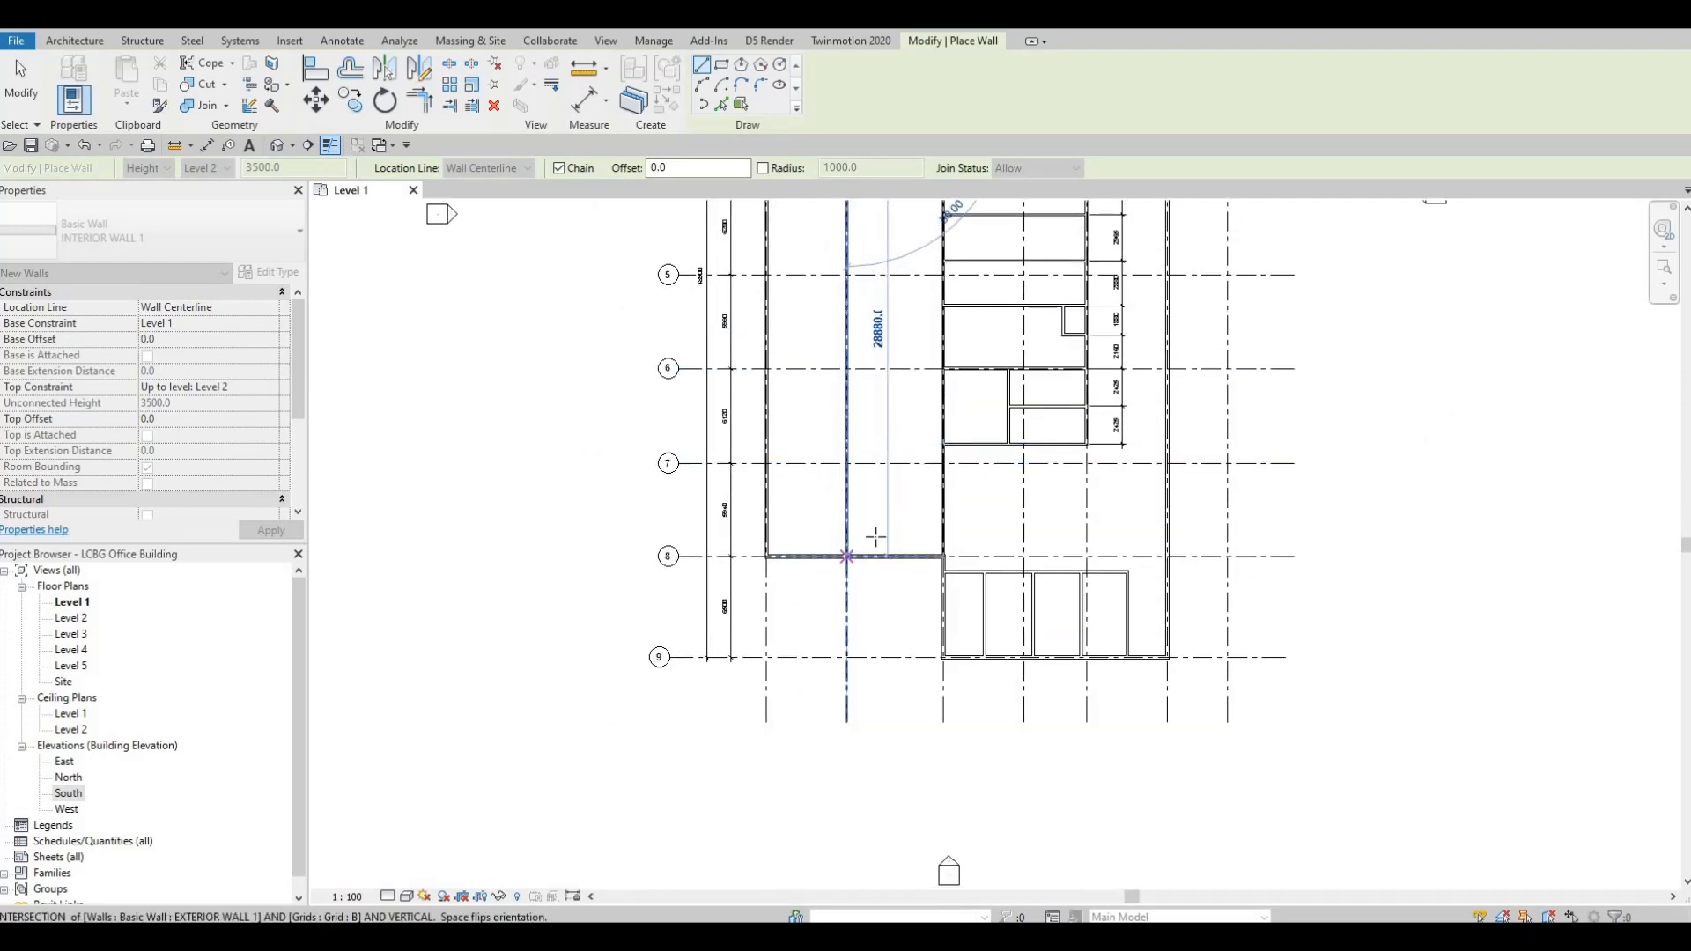
left_click(876, 537)
key("Escape")
key("Escape")
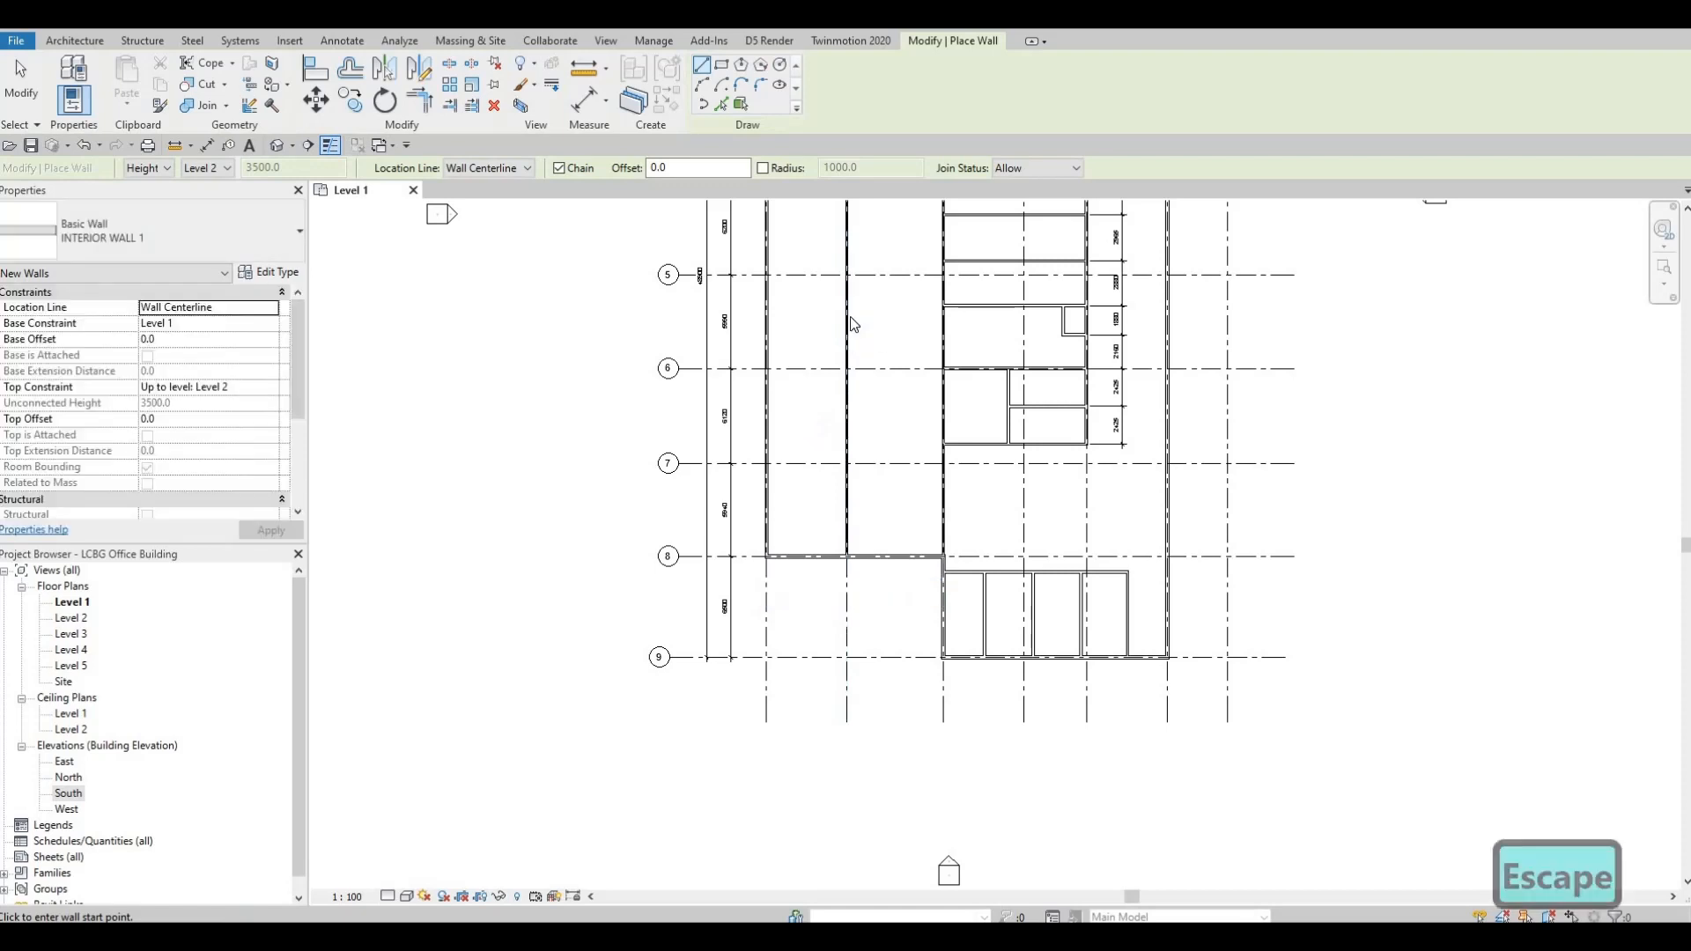
key("Escape")
- Draw a horizontal wall 4520 long from the grid B wall toward grid C, just before grid 4, ending in line with the short jog wall
scroll(846, 423, "up", 2)
middle_click_drag(867, 383, 865, 714)
scroll(865, 714, "up", 1)
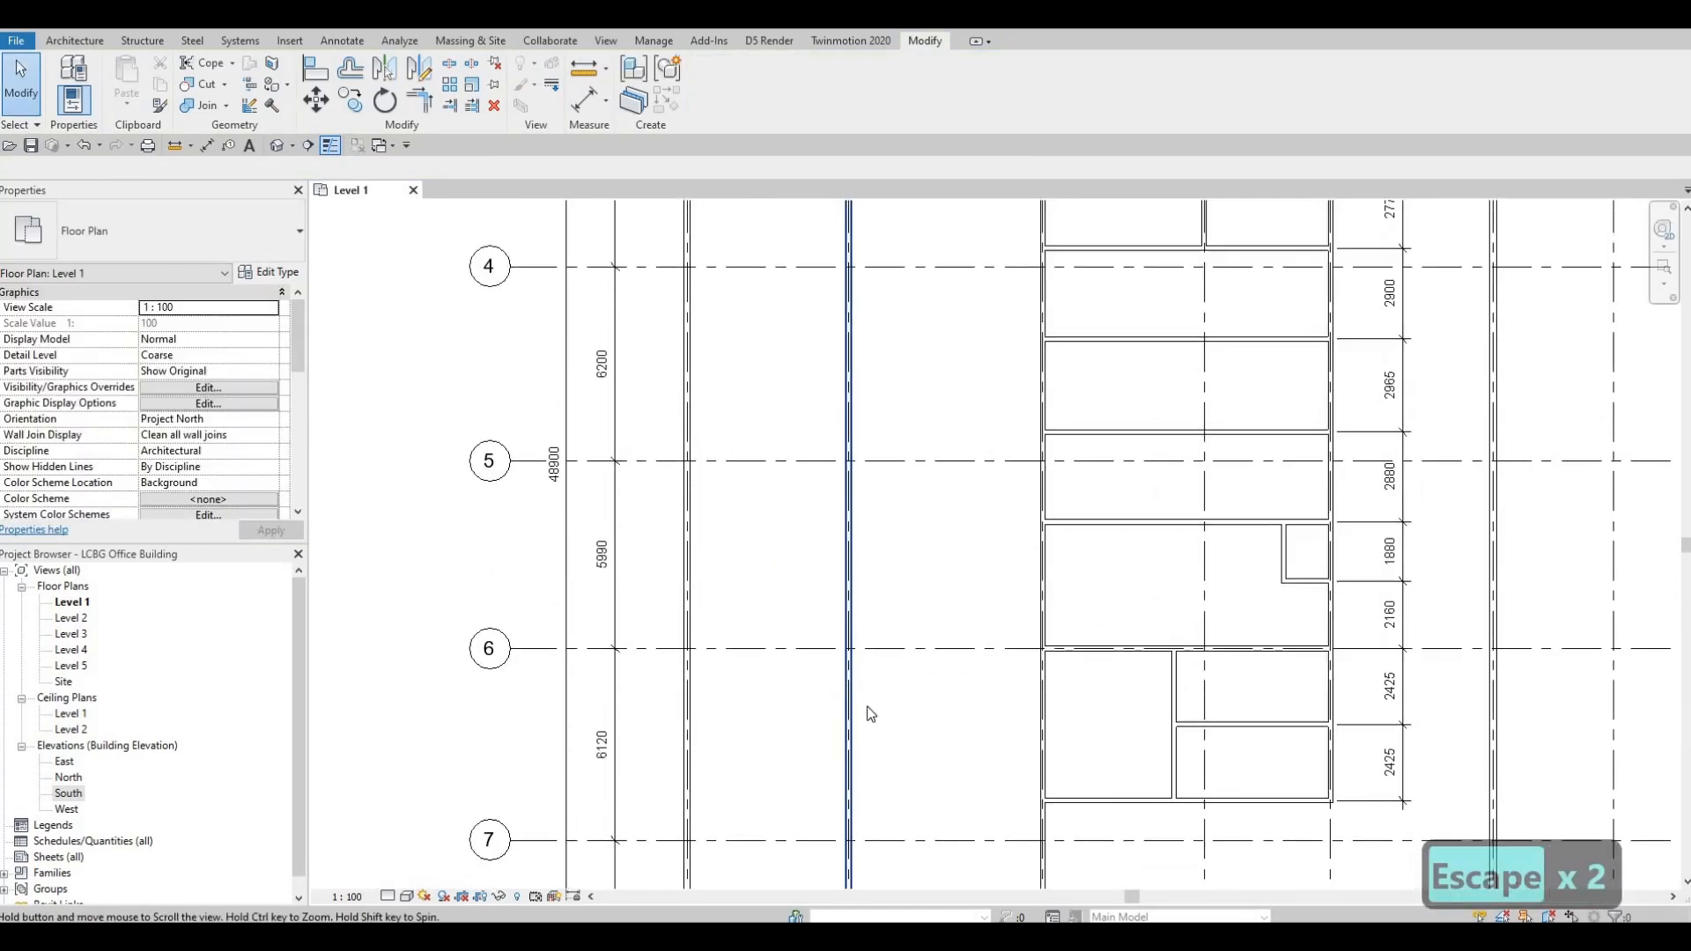
middle_click_drag(839, 319, 829, 619)
scroll(829, 620, "down", 1)
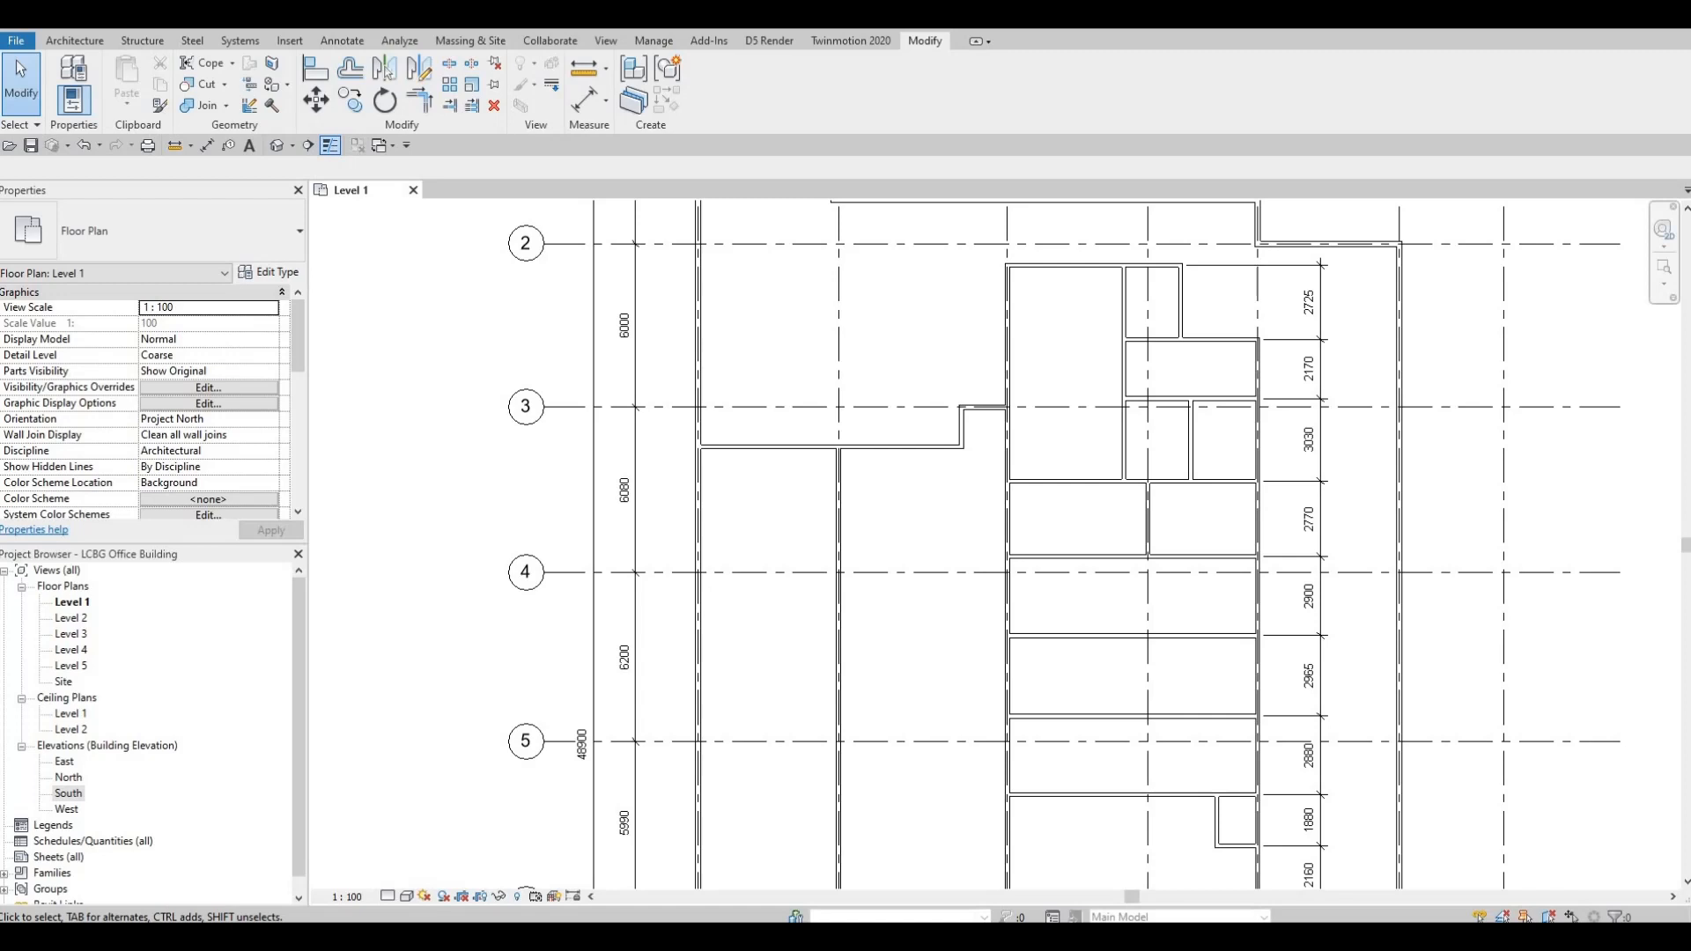
key("F1")
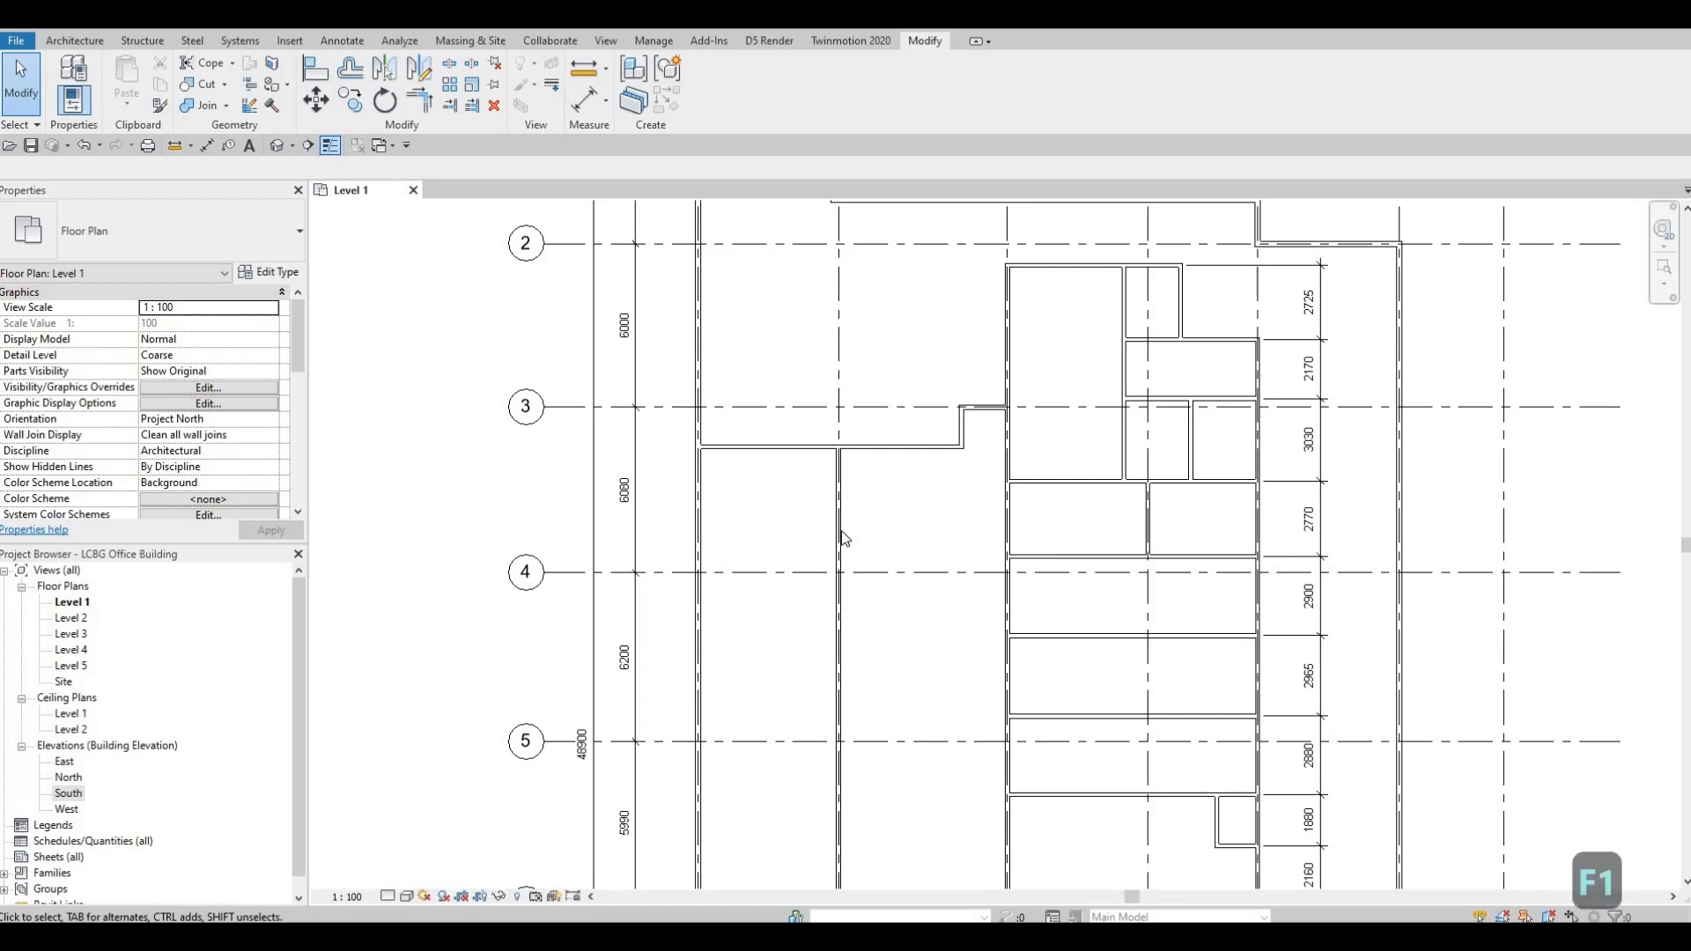
scroll(842, 538, "up", 2)
key("Escape")
left_click(850, 562)
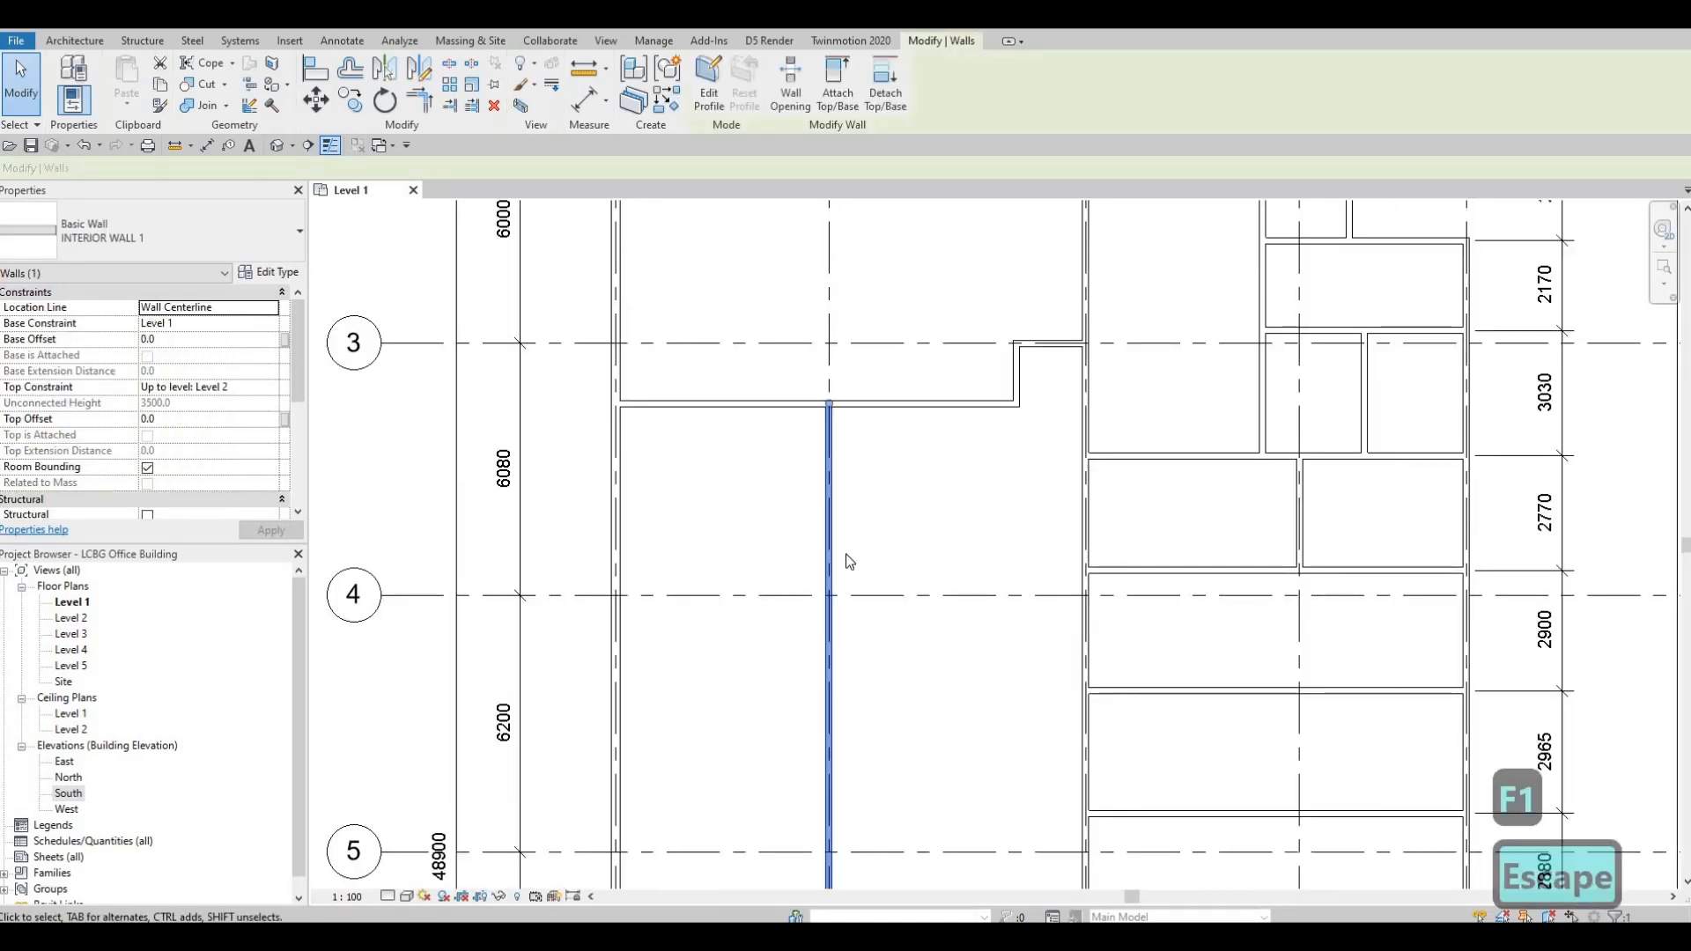
key("c")
key("s")
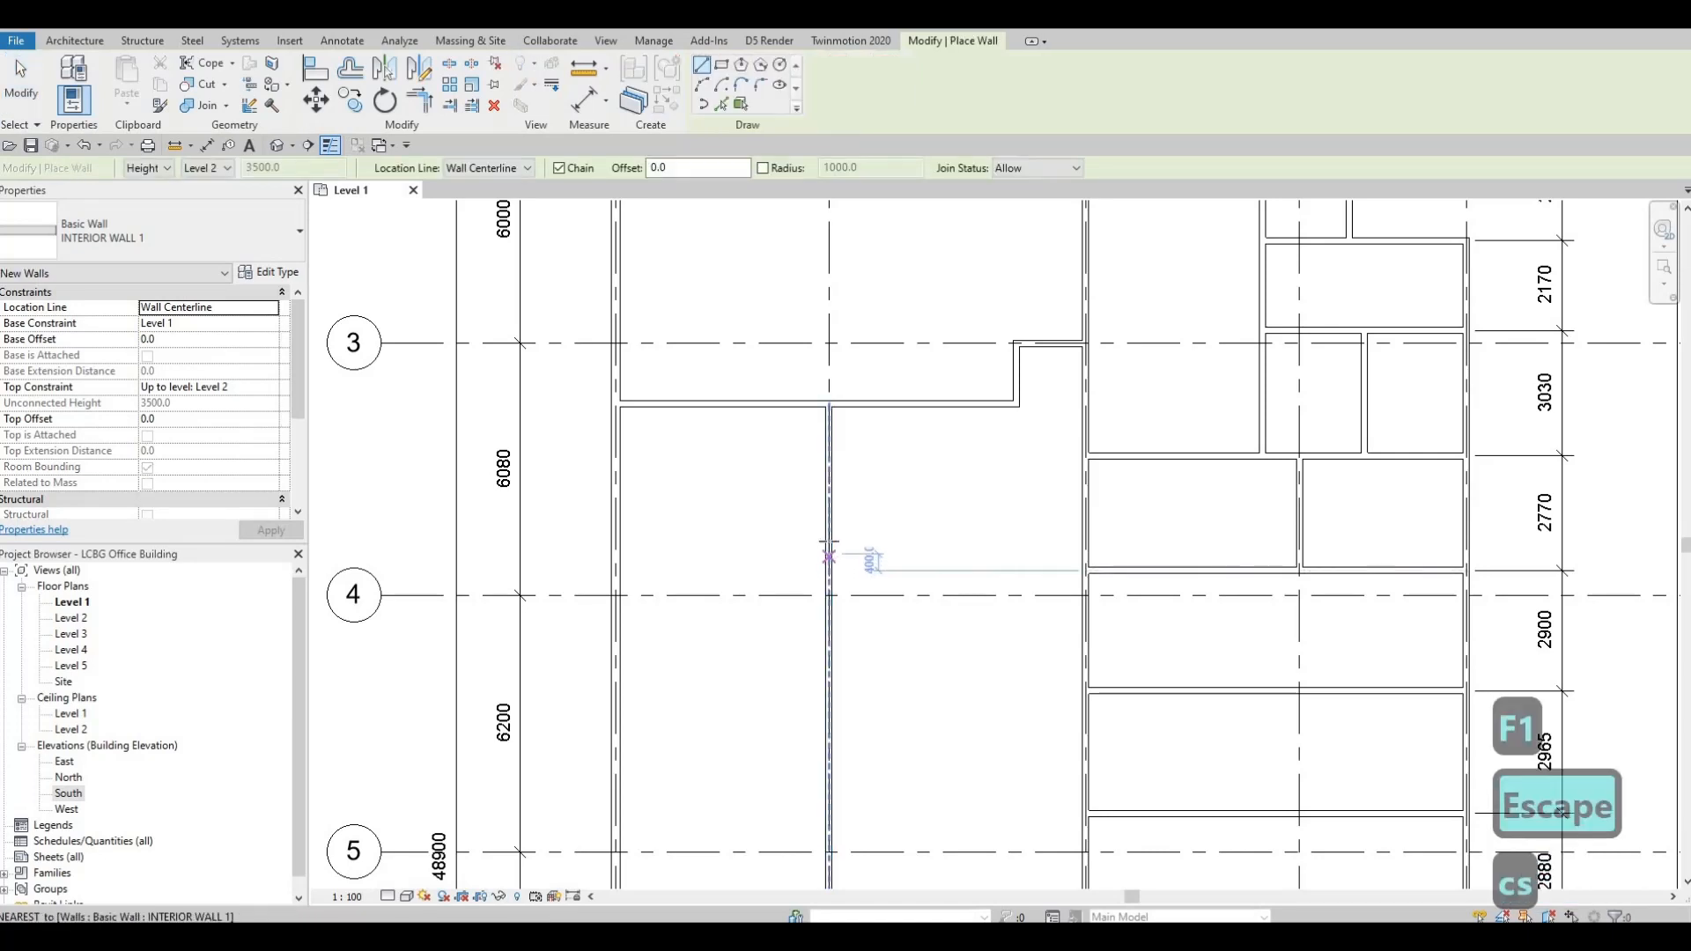
left_click(829, 542)
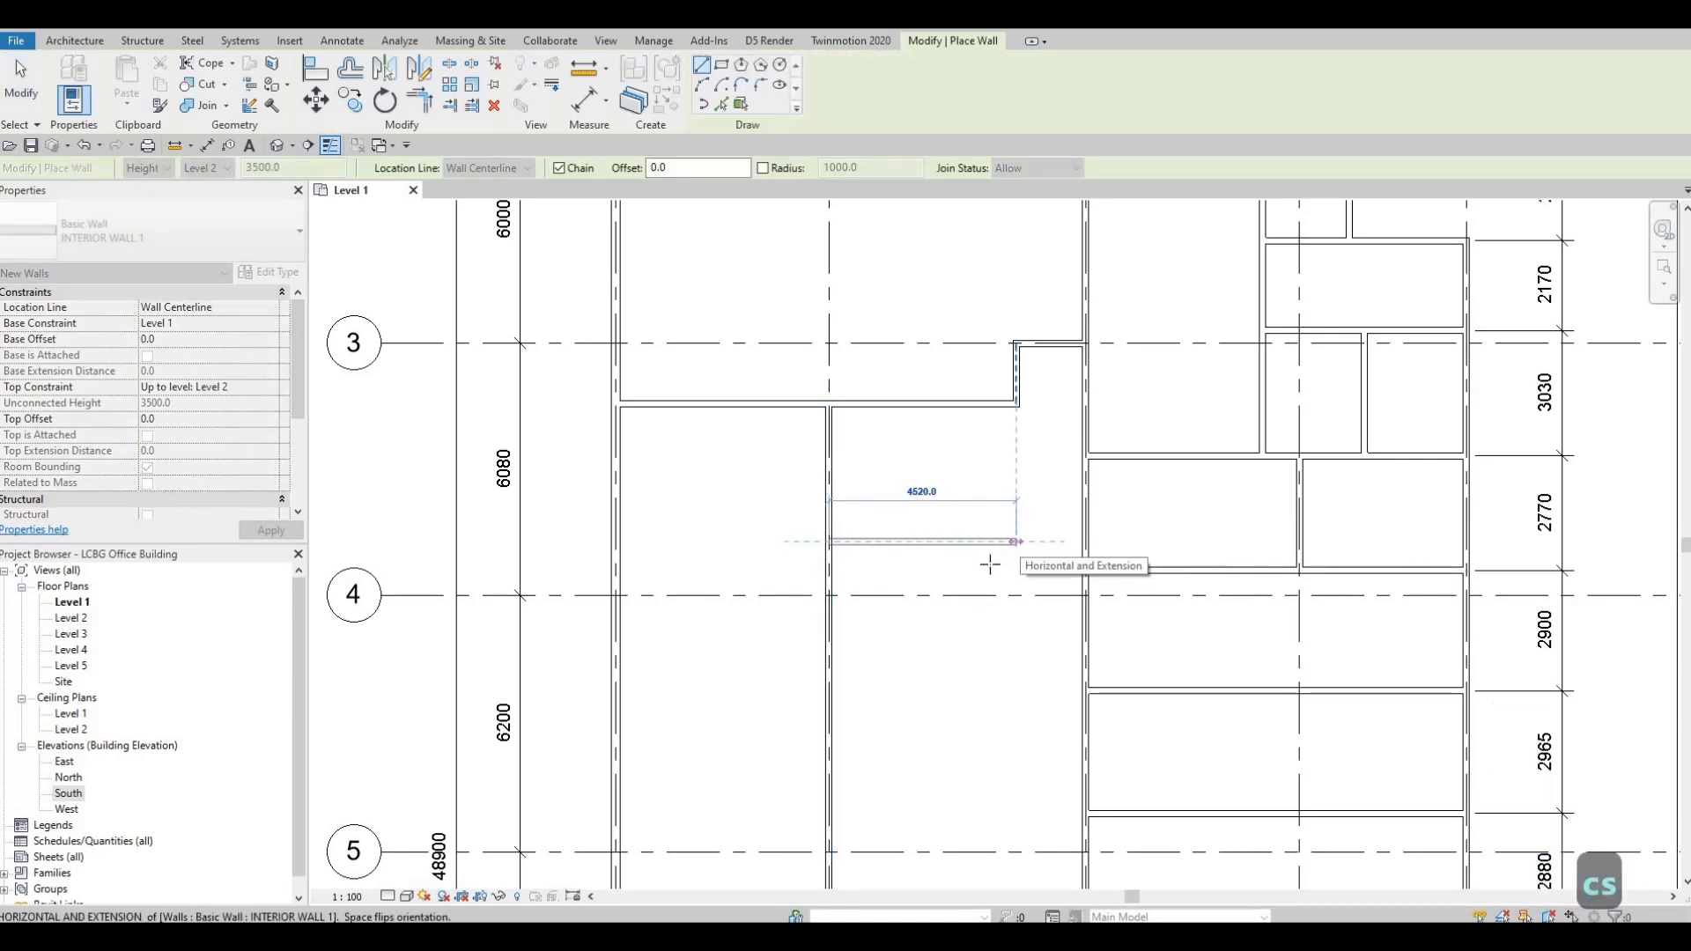
left_click(1016, 541)
key("Escape")
key("Escape")
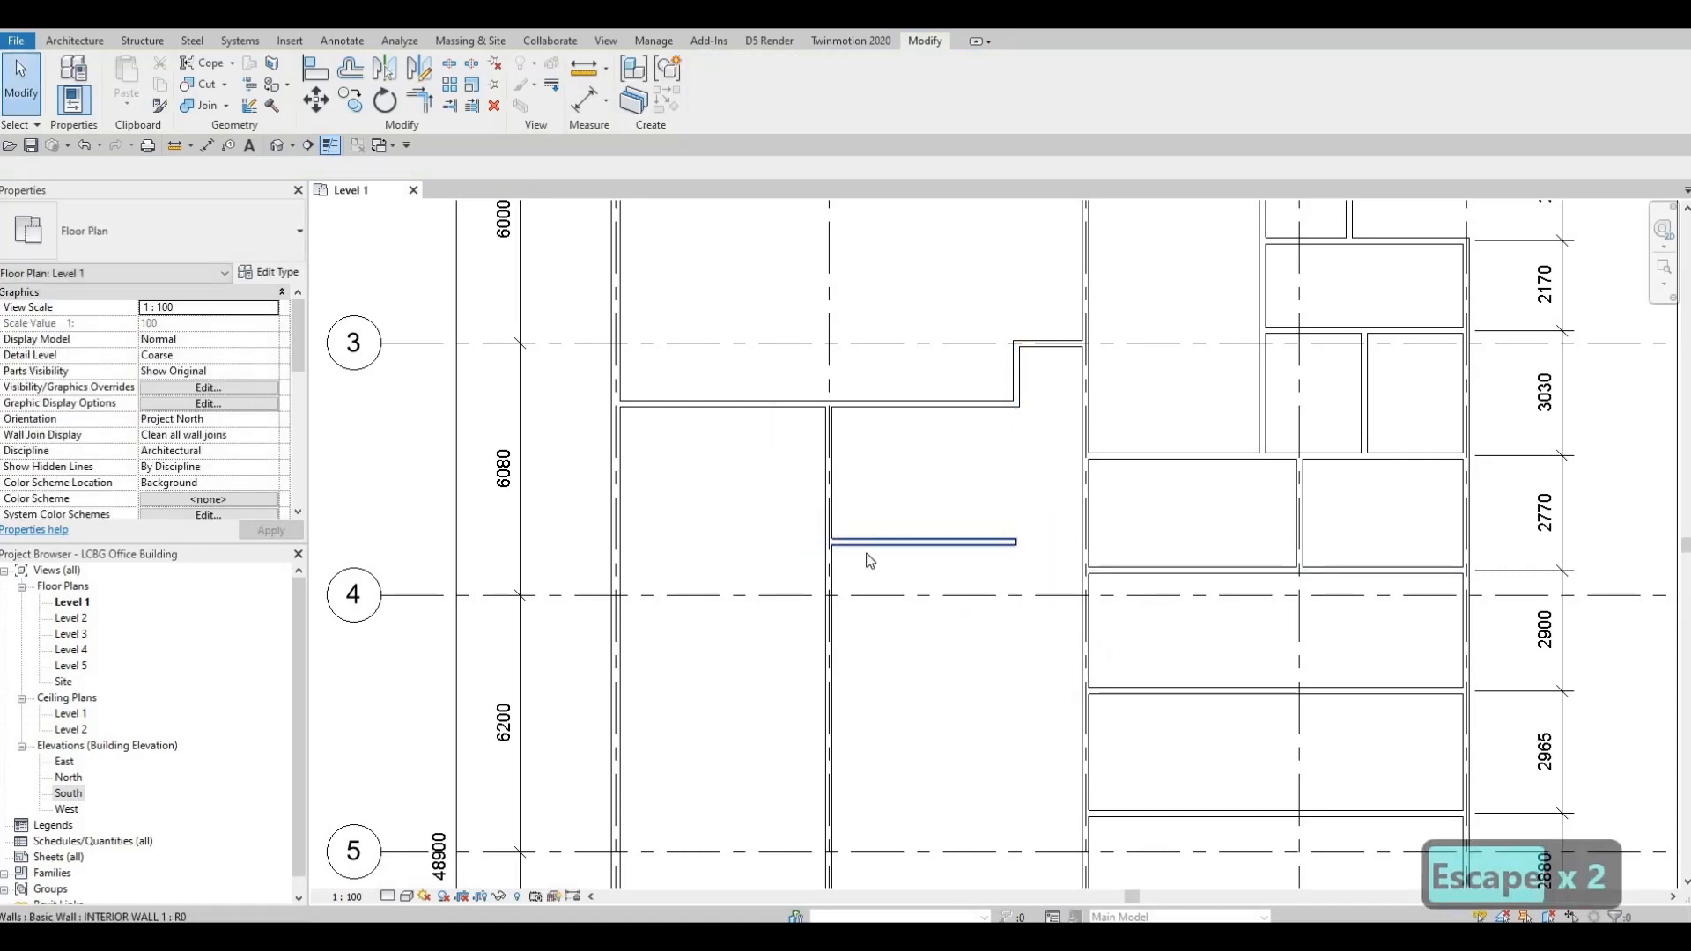
- Set the new 4520 wall's distance from the parallel partition near grid 3 to 3680
left_click(881, 542)
left_click(764, 473)
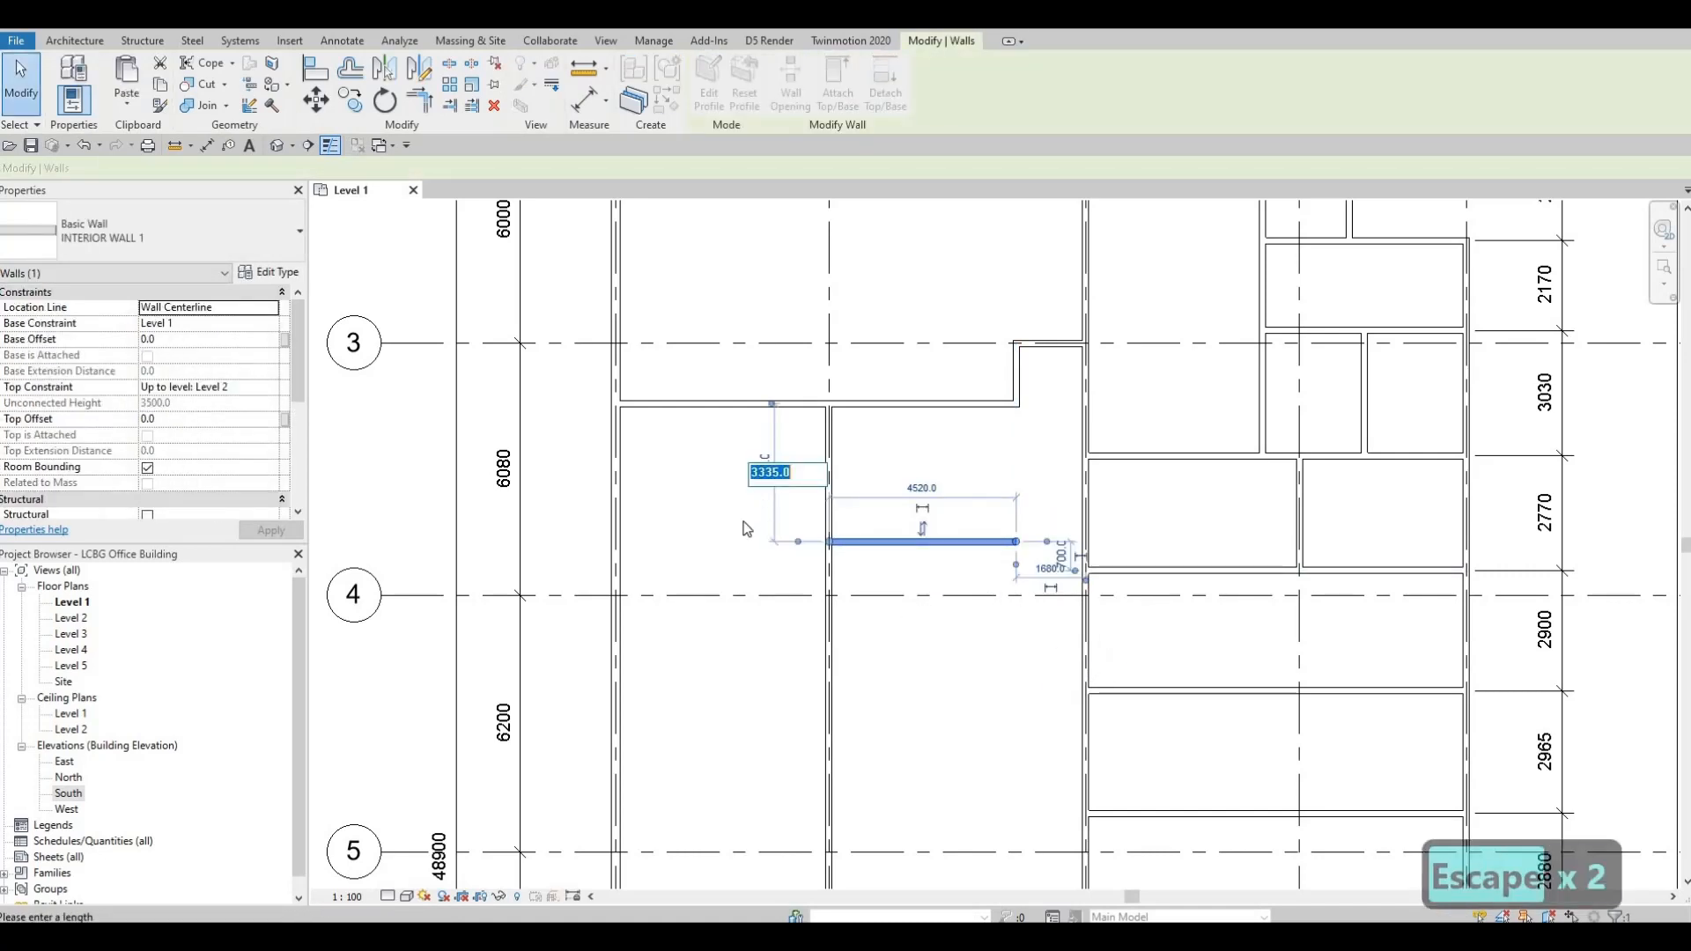
type("3680")
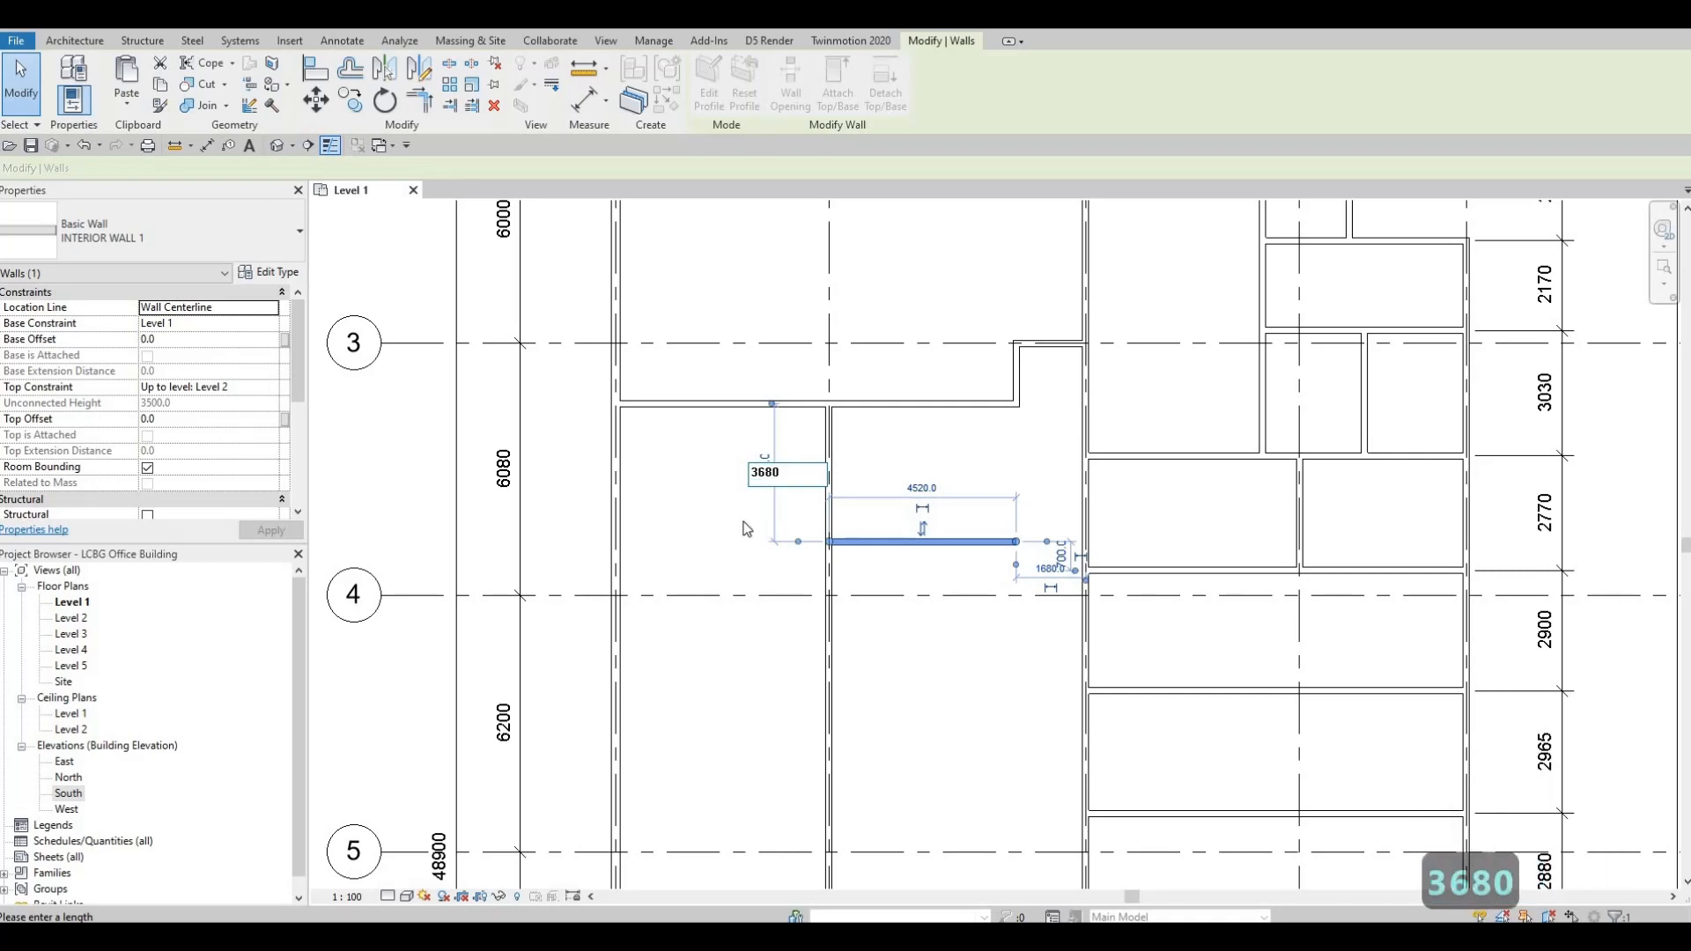
key("Return")
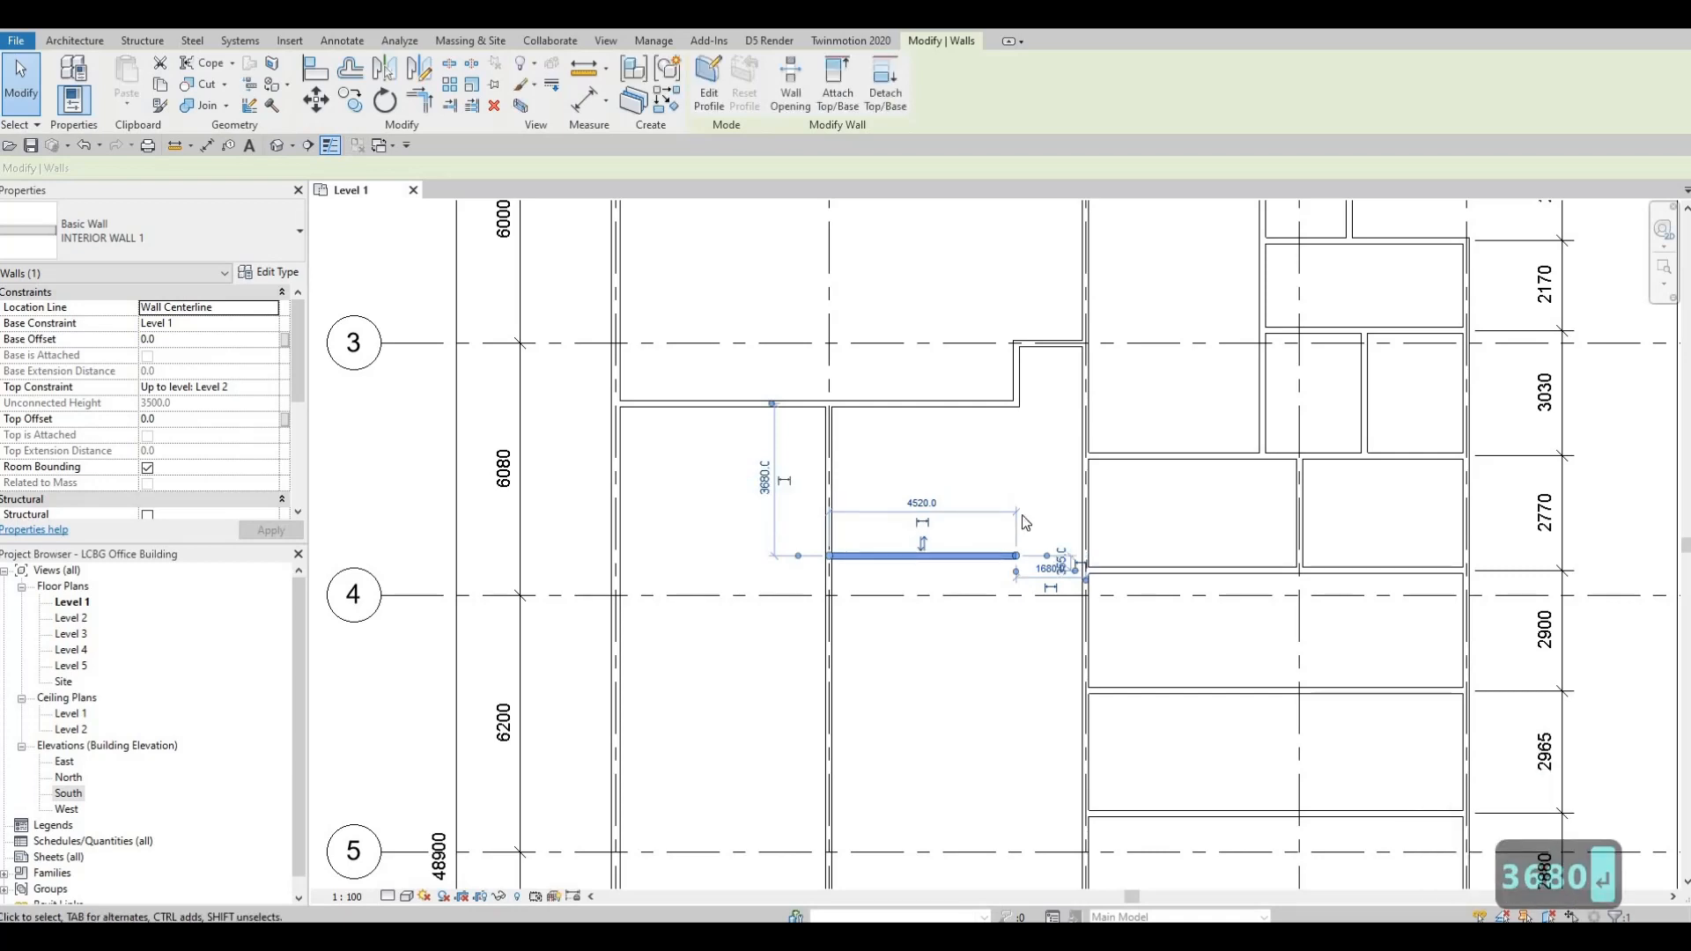
key("Escape")
key("Escape")
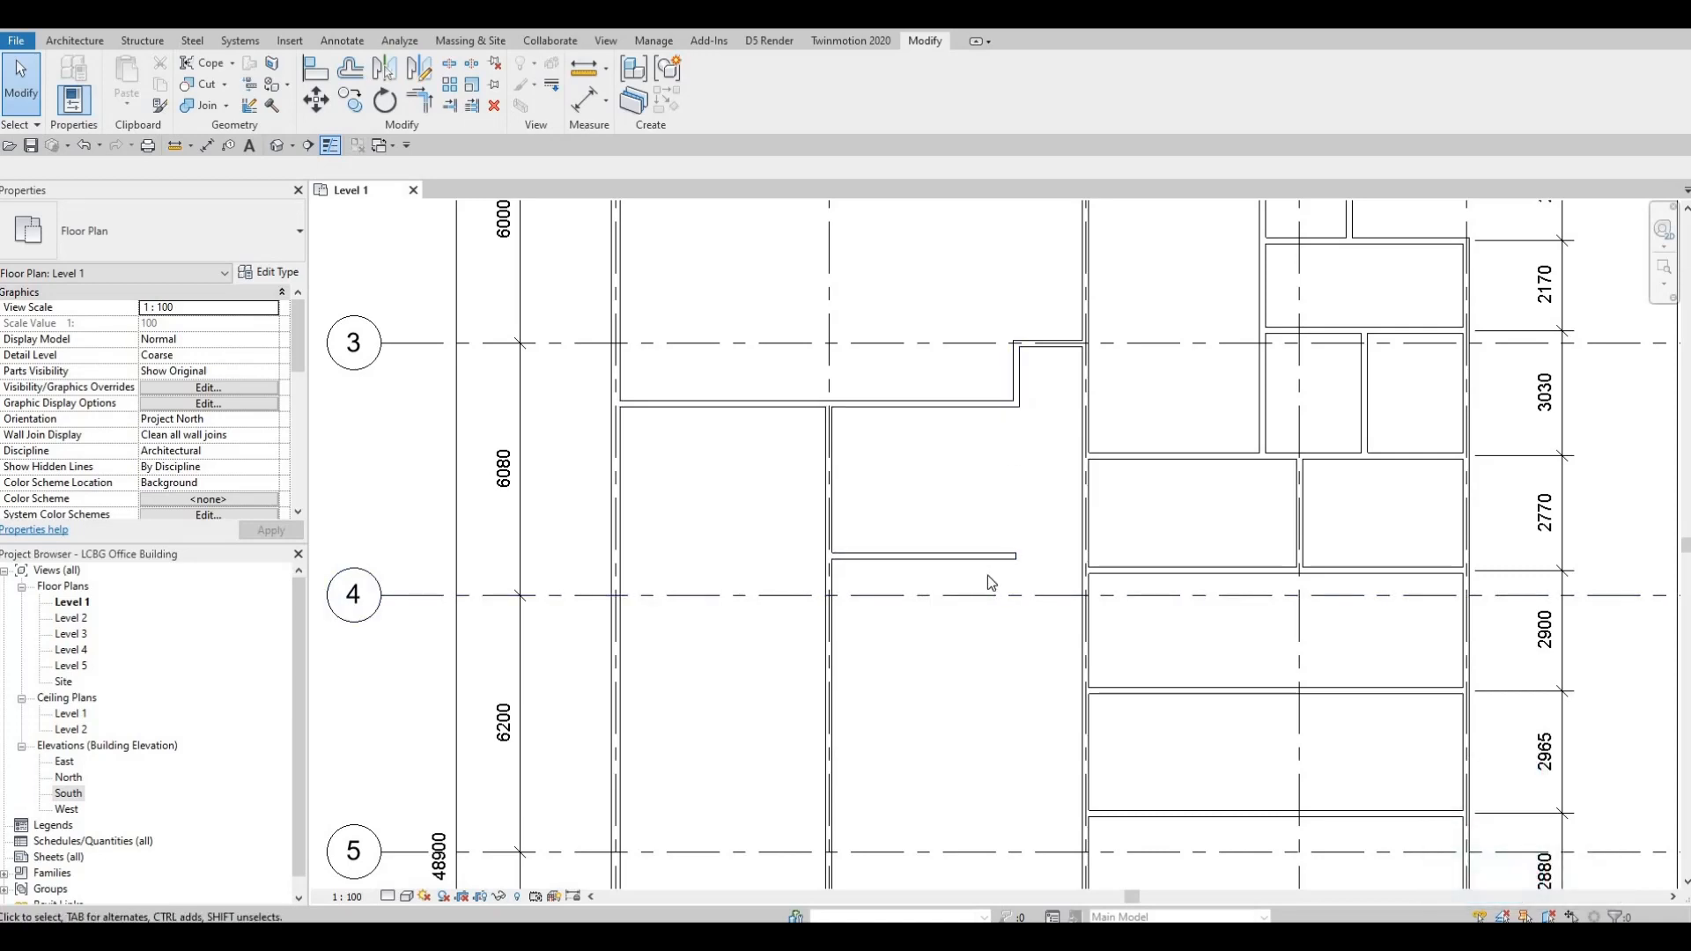
- Trim/extend the short jog wall near grid 3 to form a corner with the free end of the 4520 wall
key("t")
key("r")
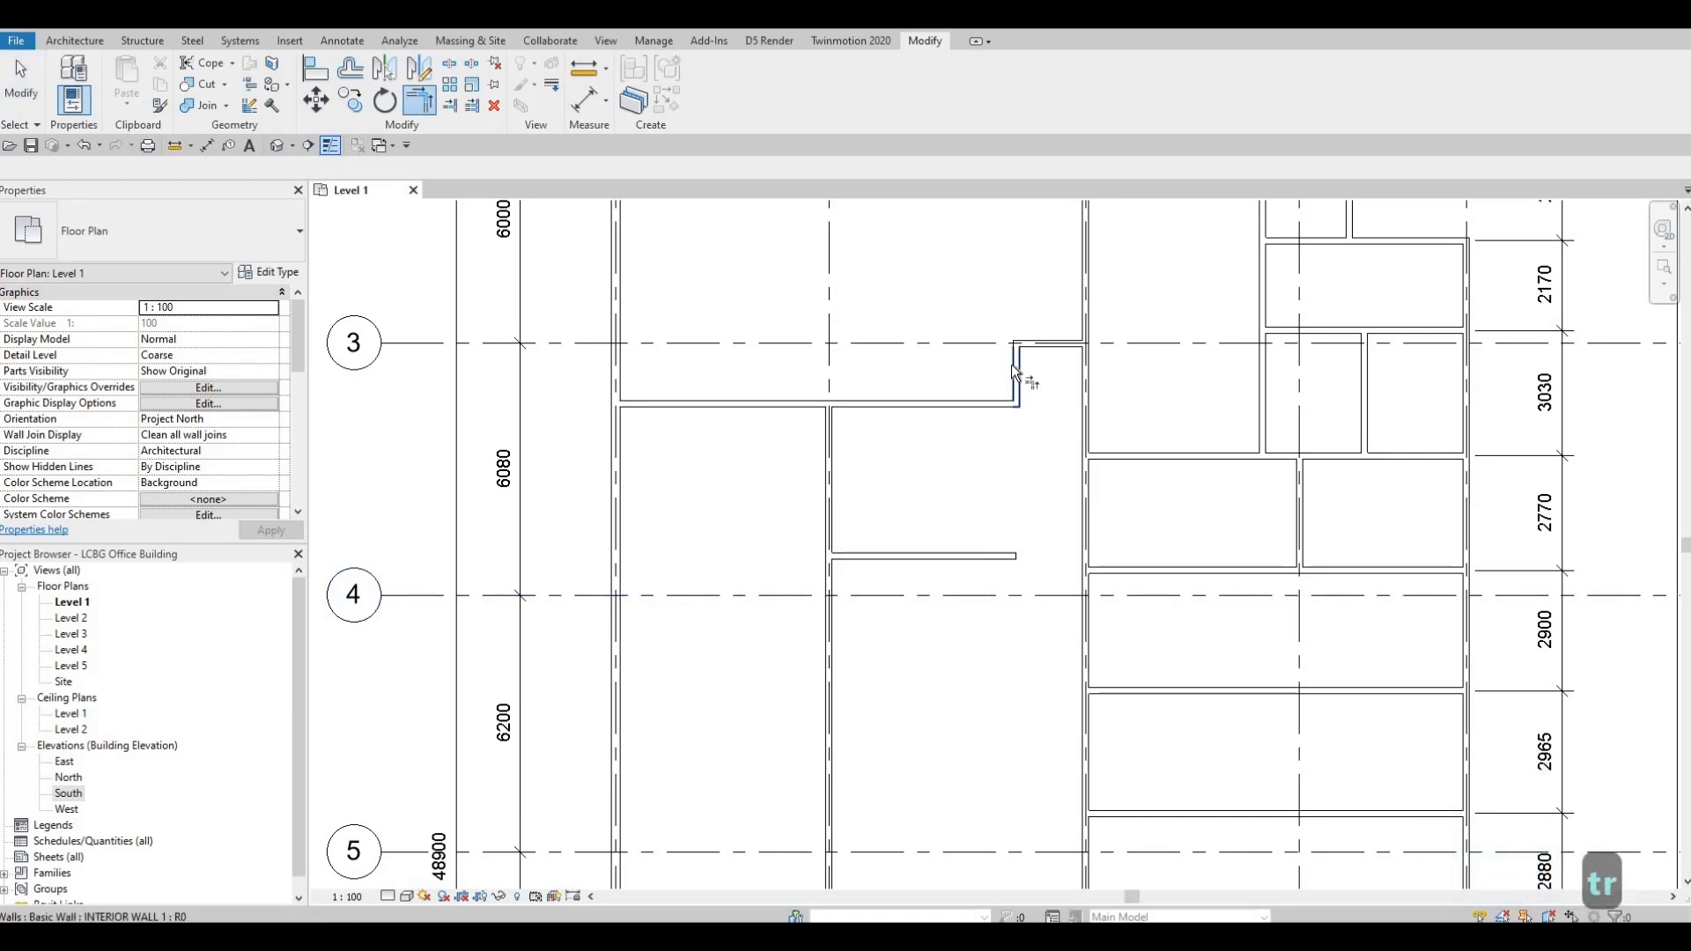
left_click(1013, 370)
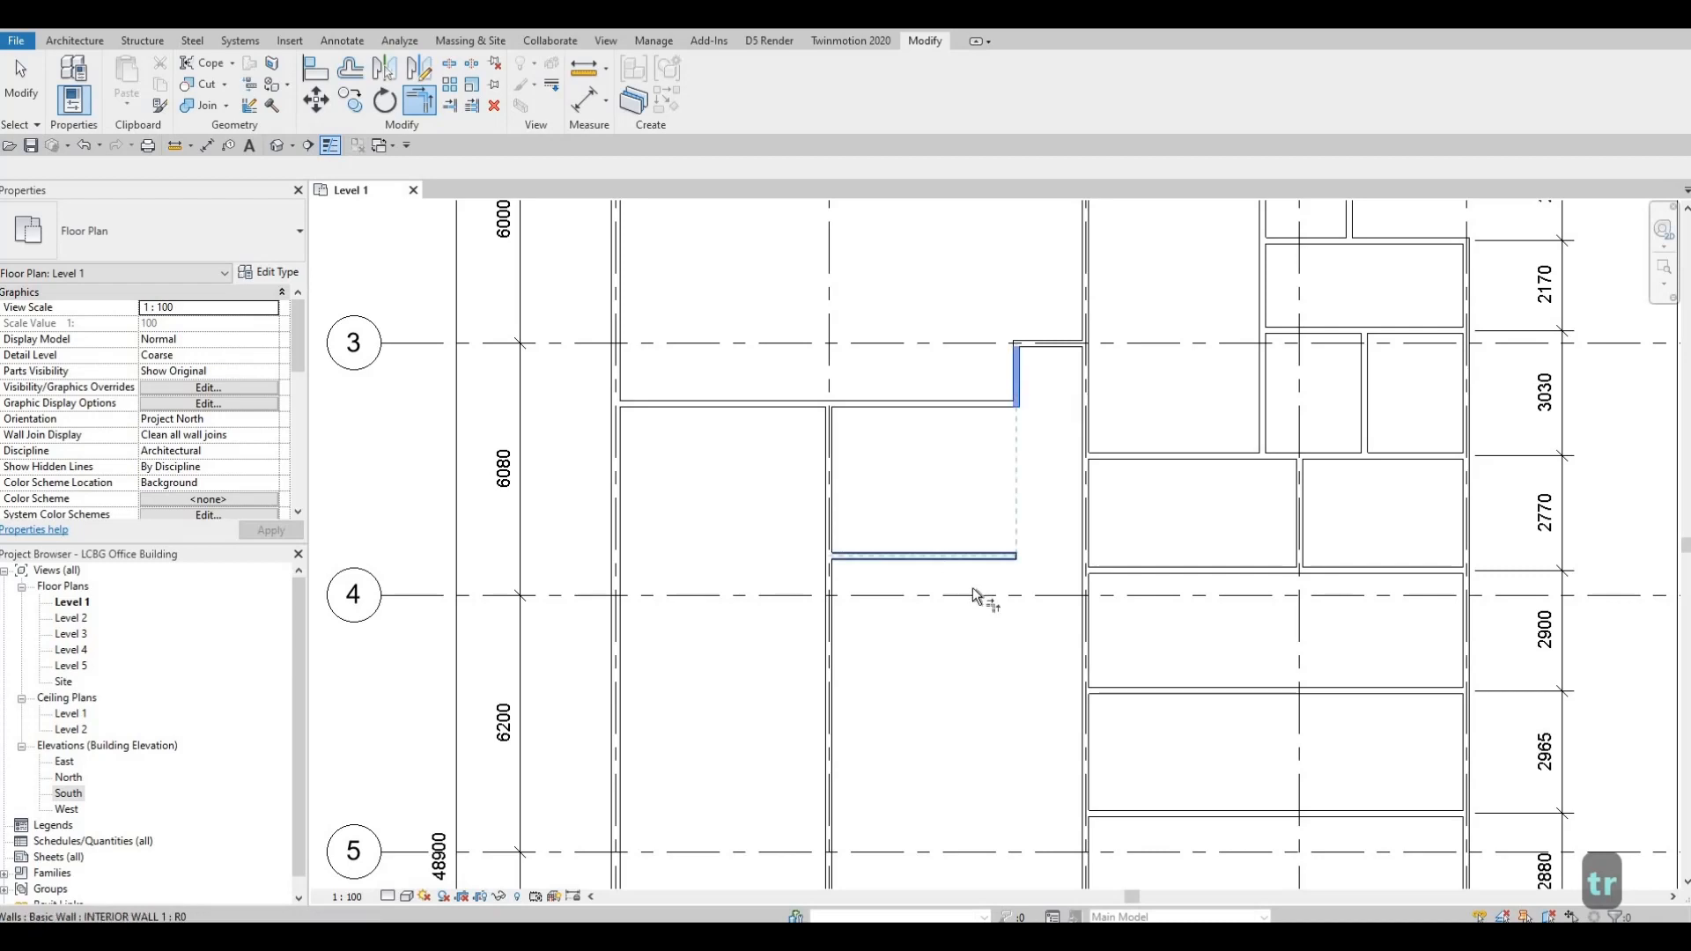
left_click(1005, 558)
scroll(895, 479, "down", 3, "ctrl")
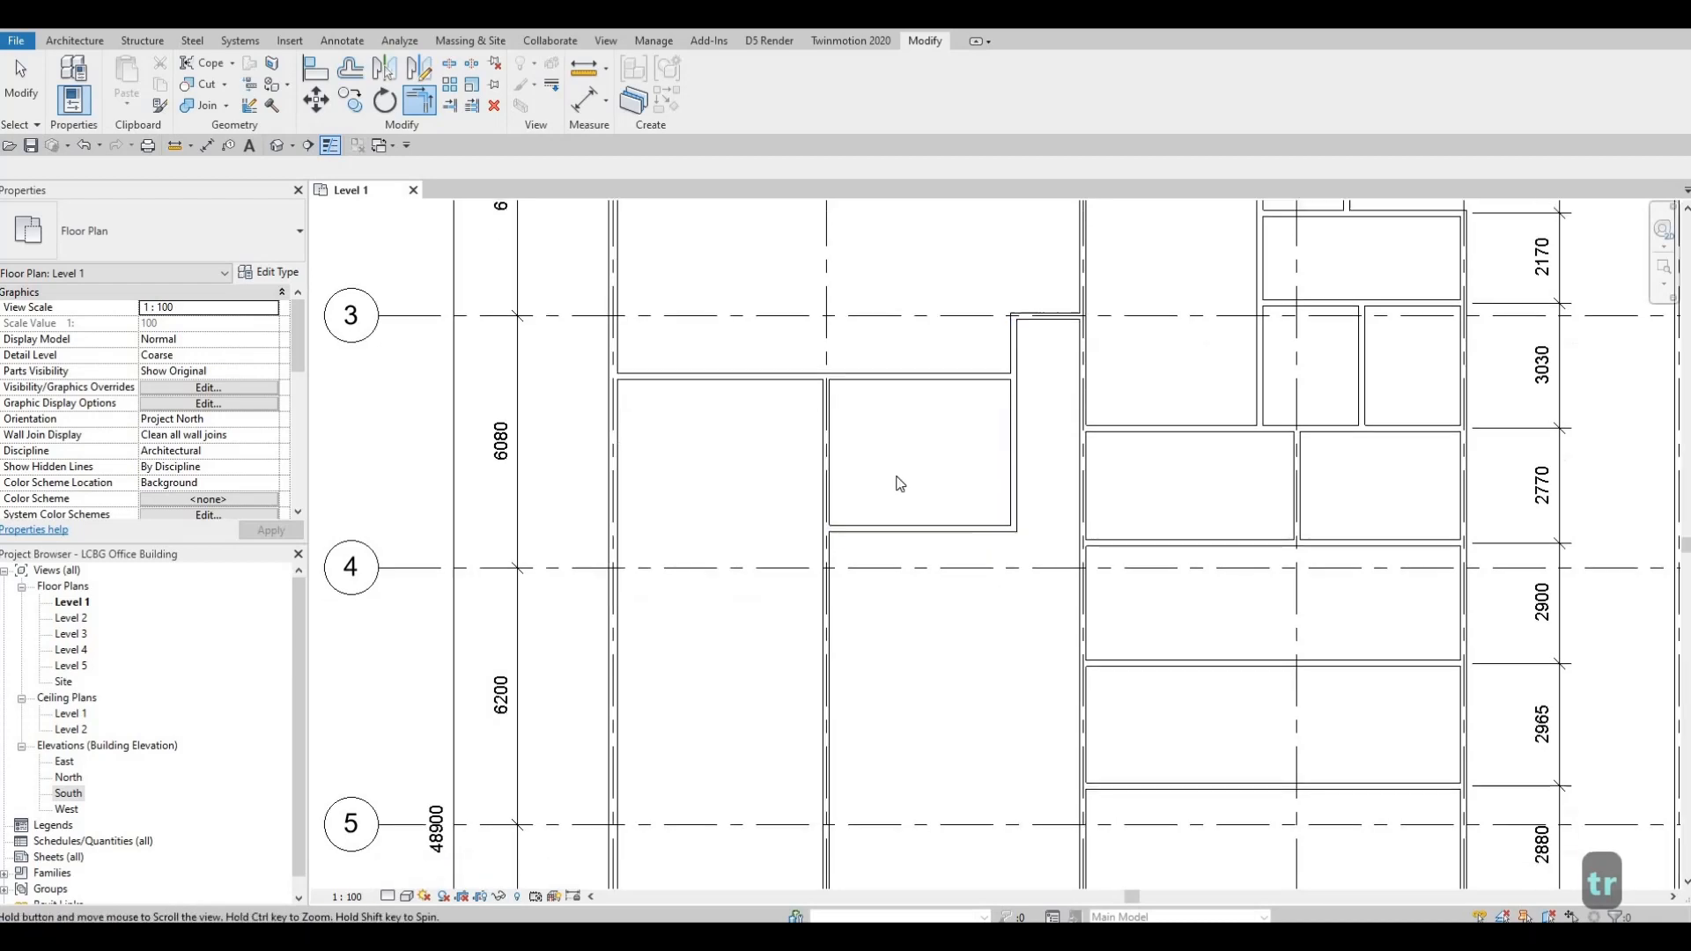
key("Escape")
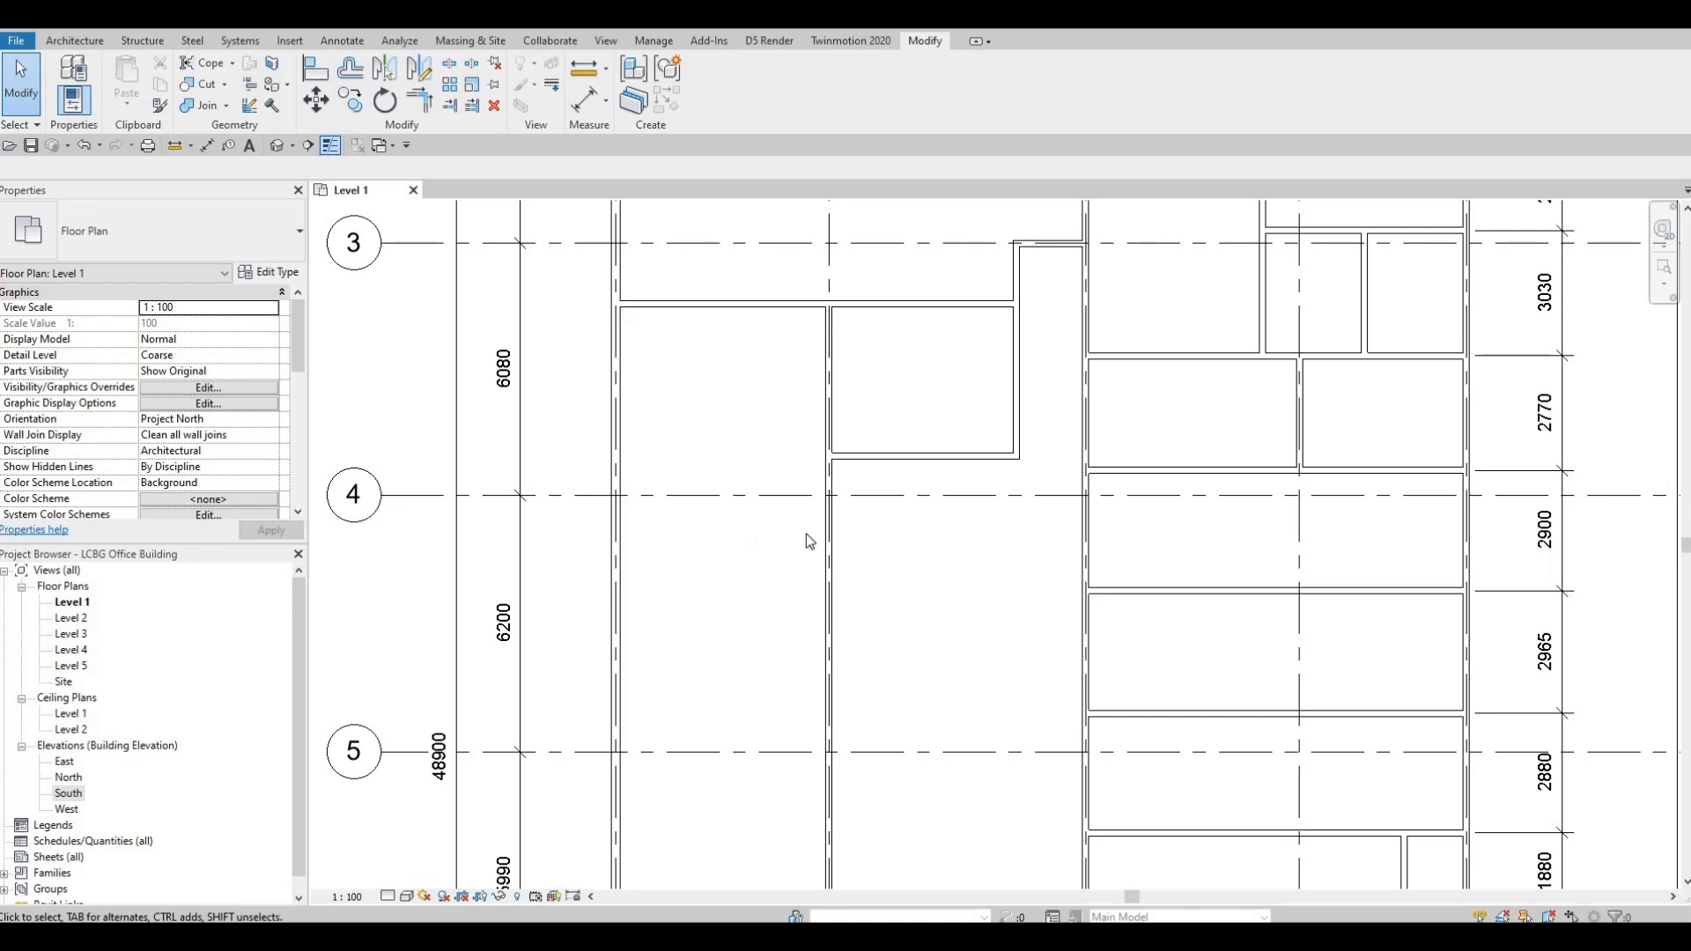
- Draw a horizontal wall from the grid B wall to the exterior wall on grid A, between grids 4 and 5
left_click(831, 535)
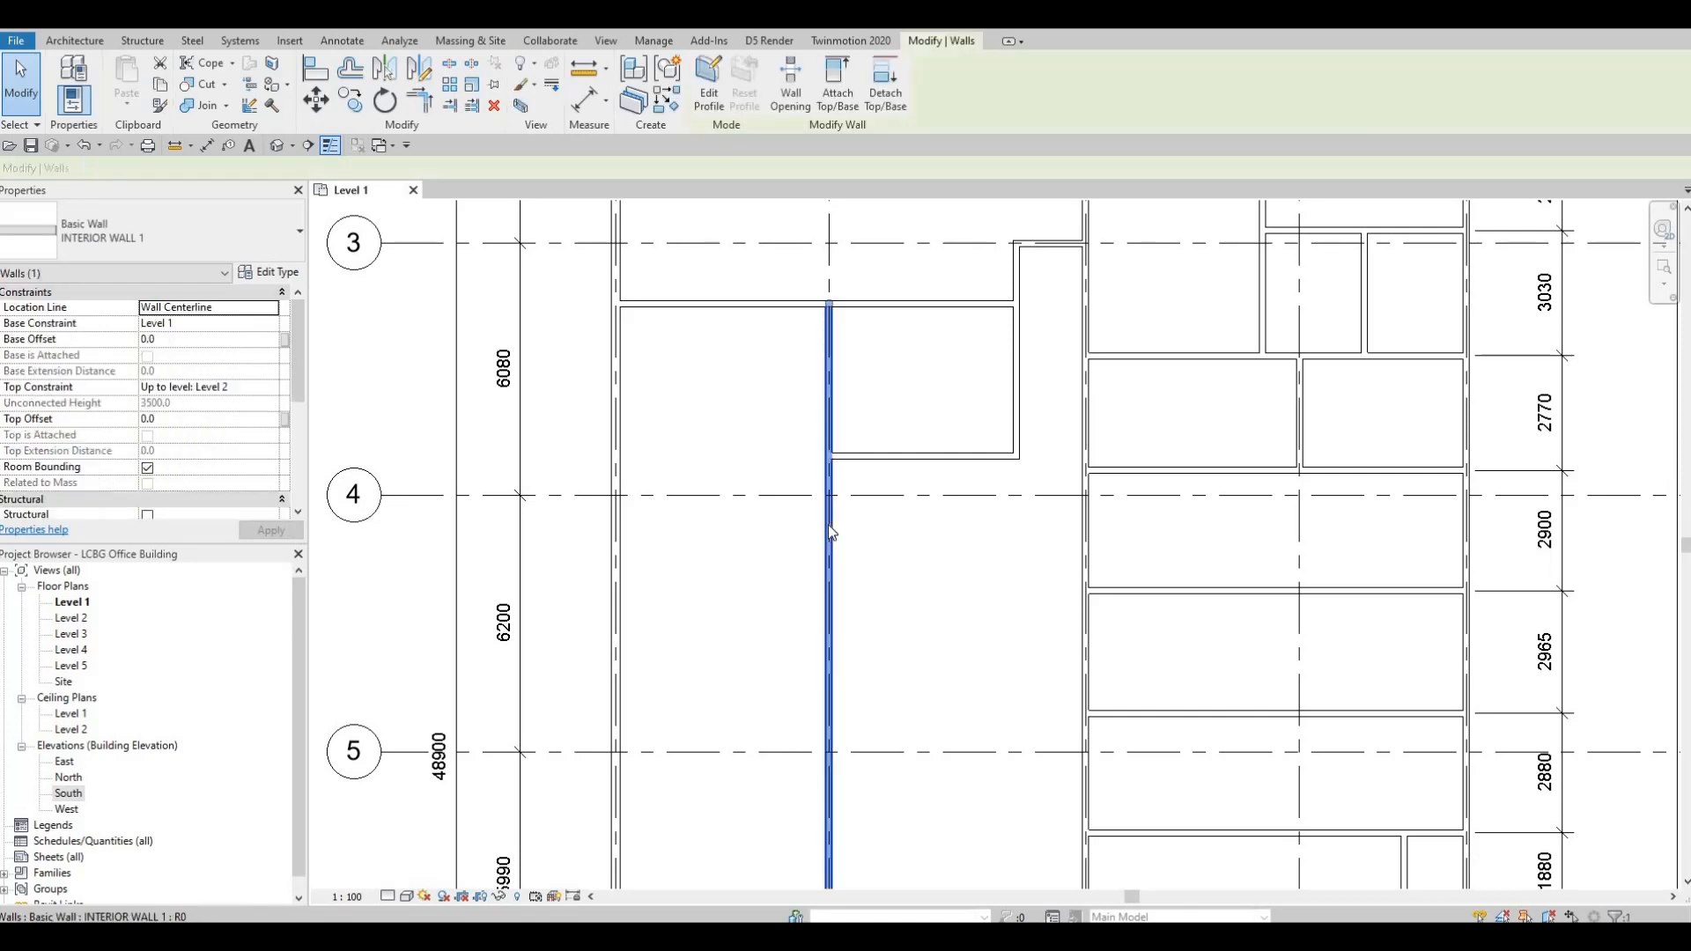
key("c")
key("s")
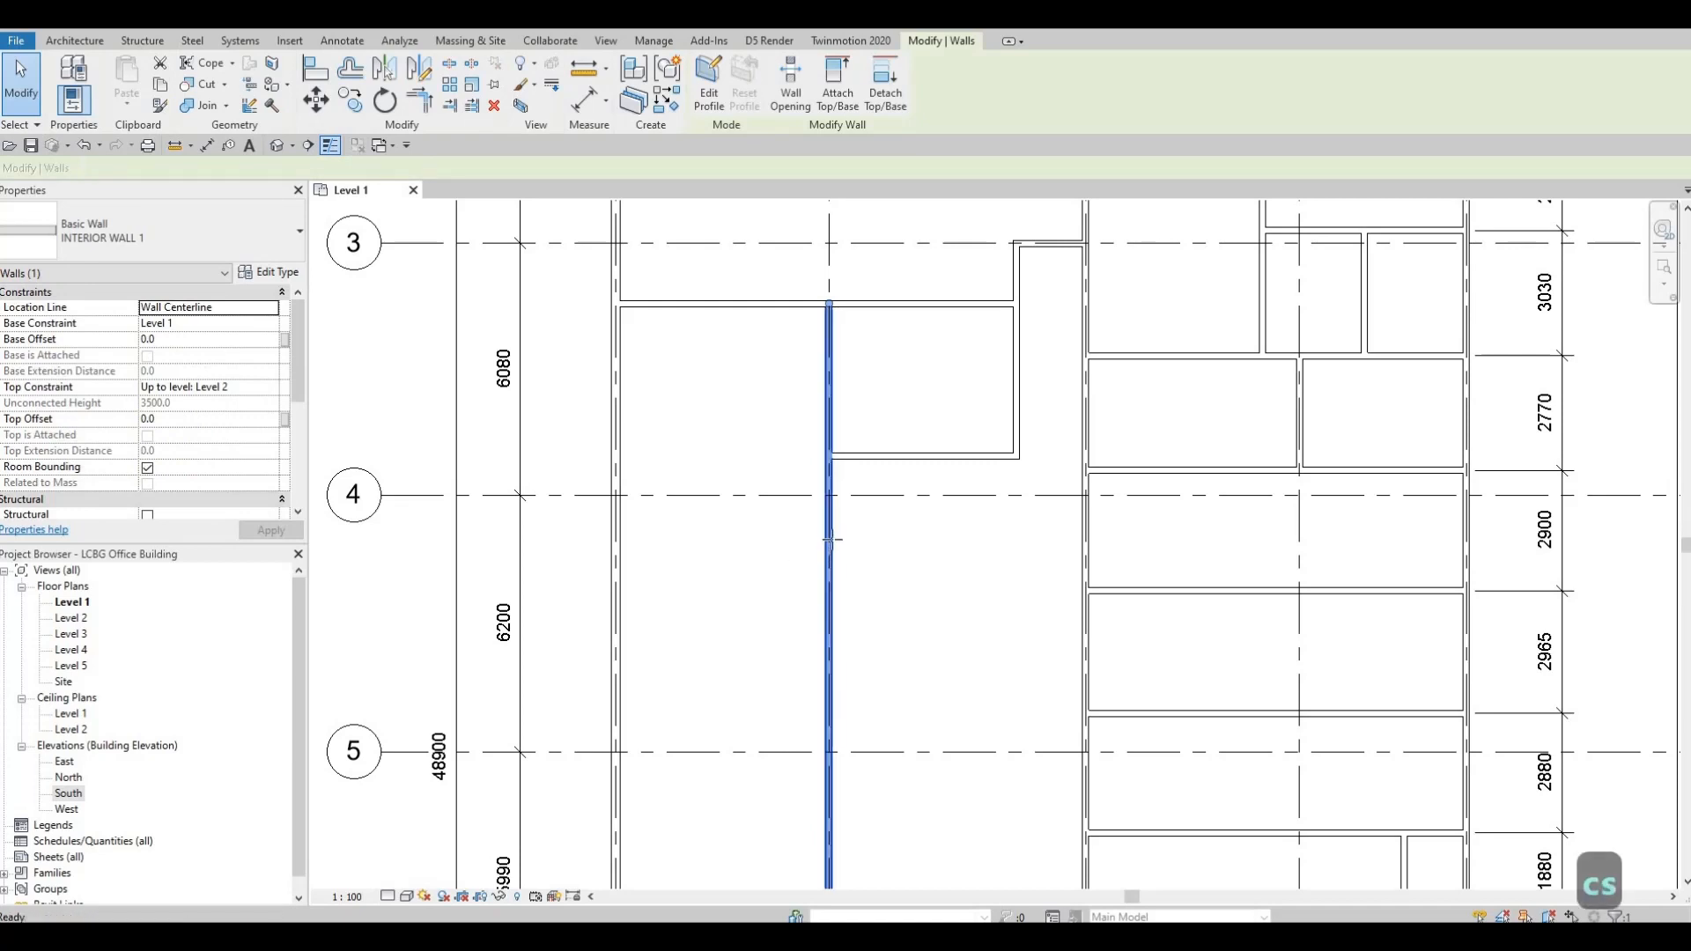
left_click(829, 539)
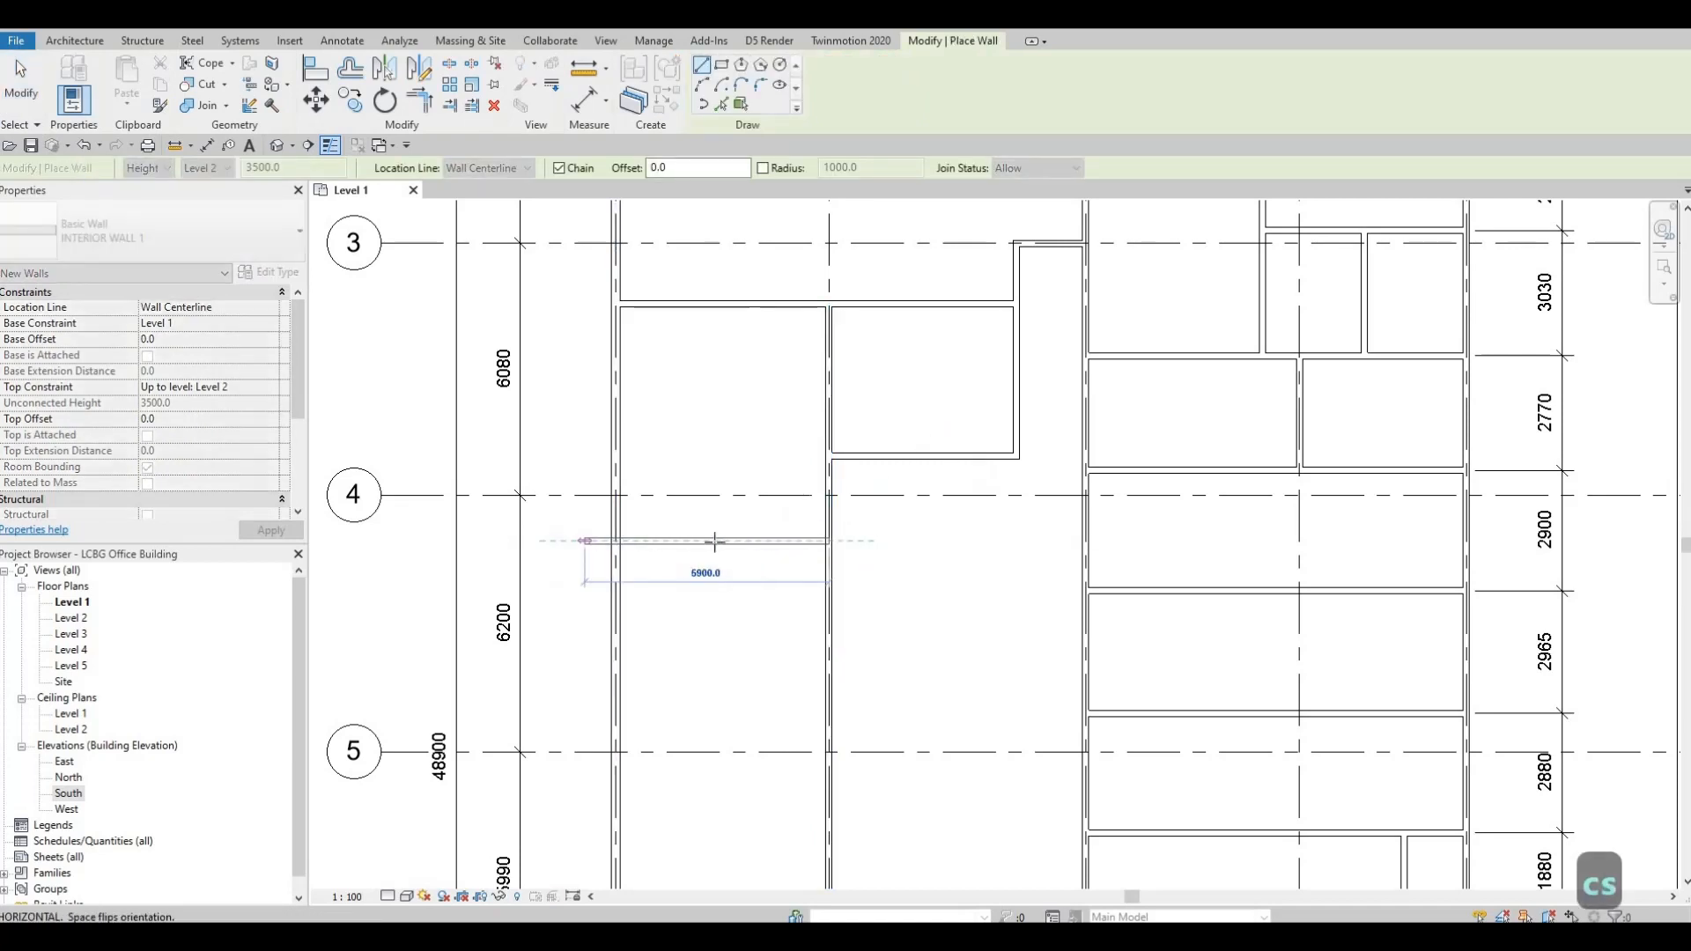
left_click(621, 539)
key("Escape")
key("Escape")
- Reference the new cross wall's temporary dimension to grid 4 and set its distance from that grid to 1000
left_click(687, 539)
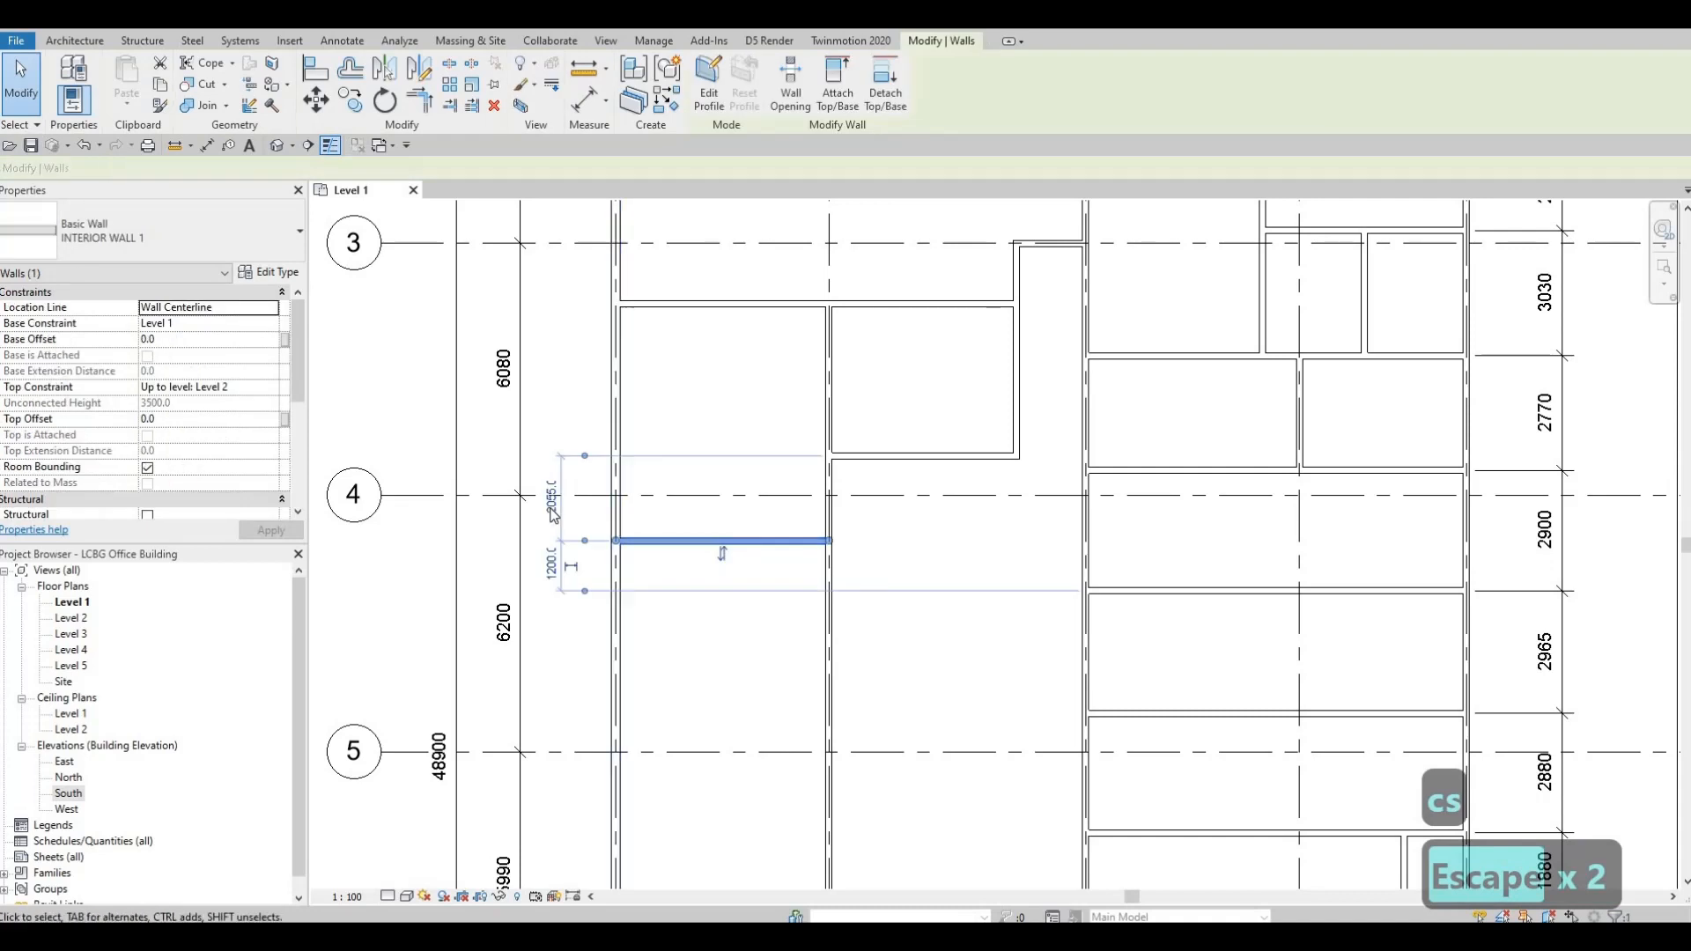
scroll(601, 508, "up", 2)
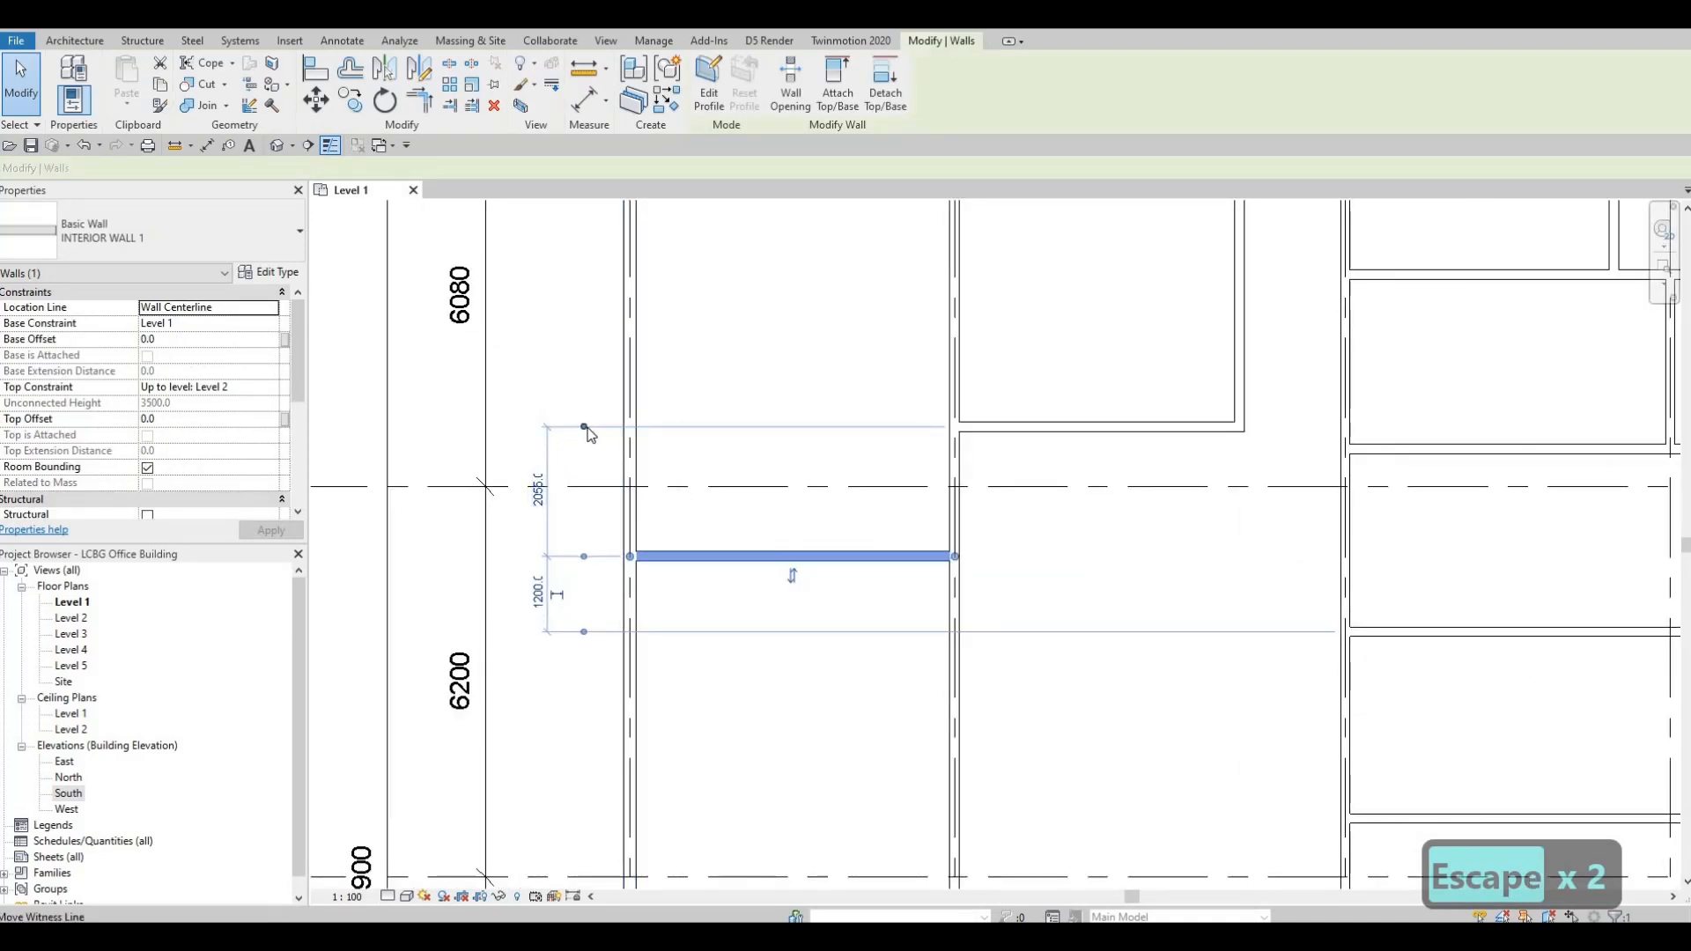
left_click_drag(590, 484, 464, 525)
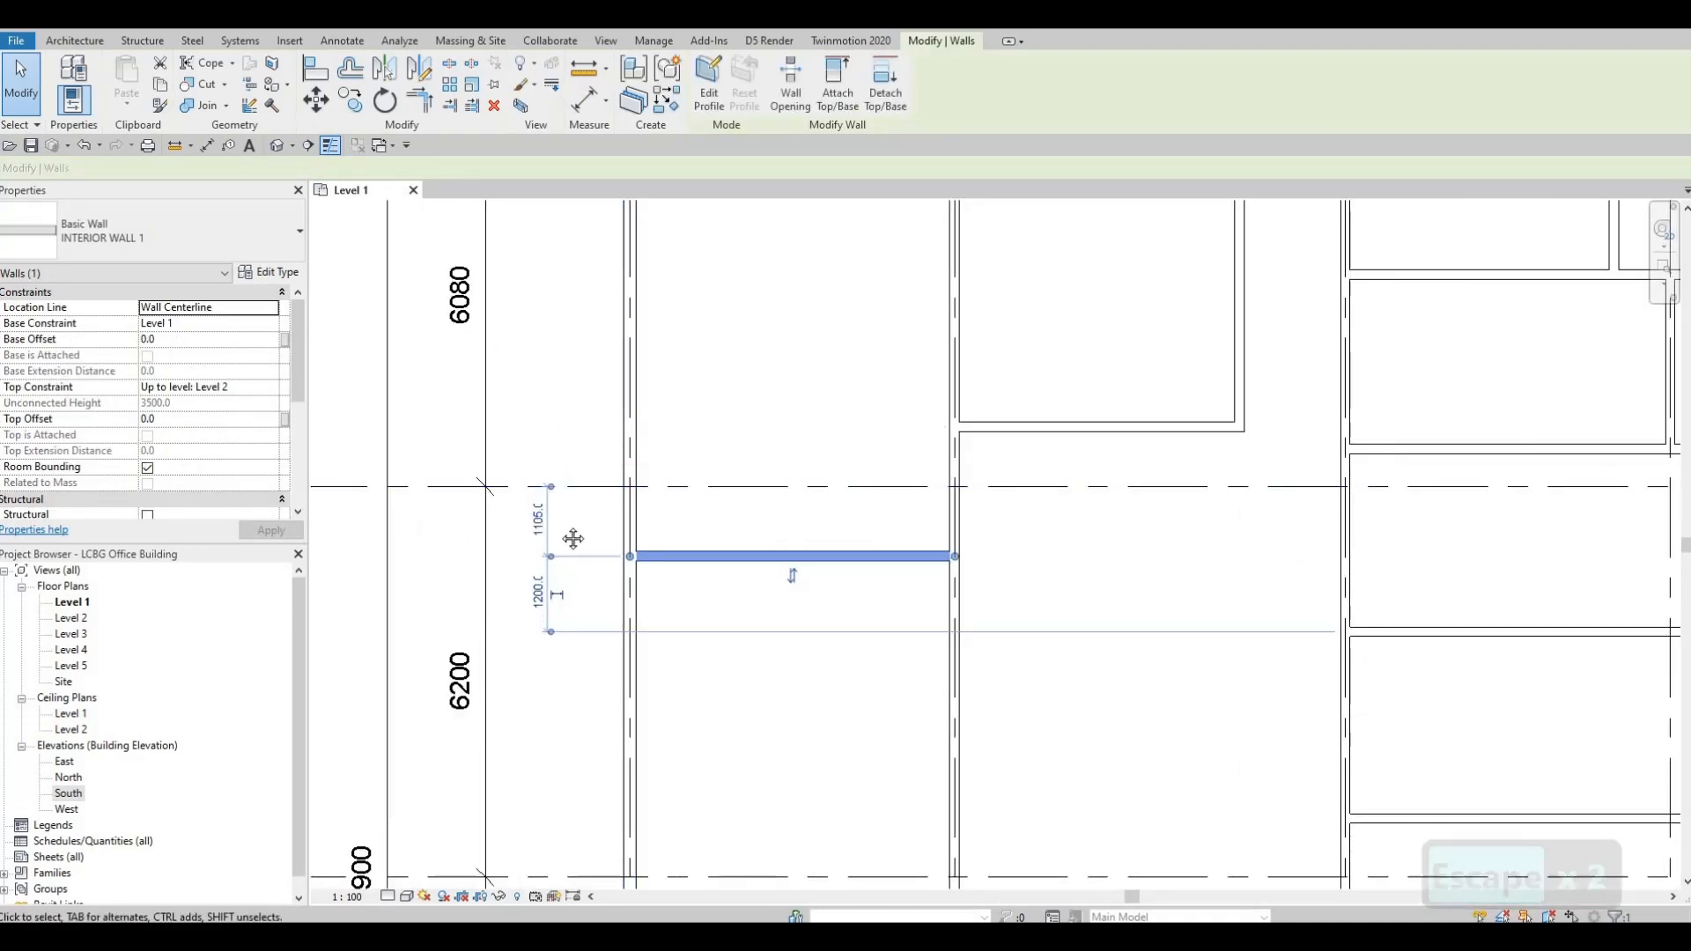
scroll(586, 501, "down", 2)
middle_click_drag(474, 508, 620, 508)
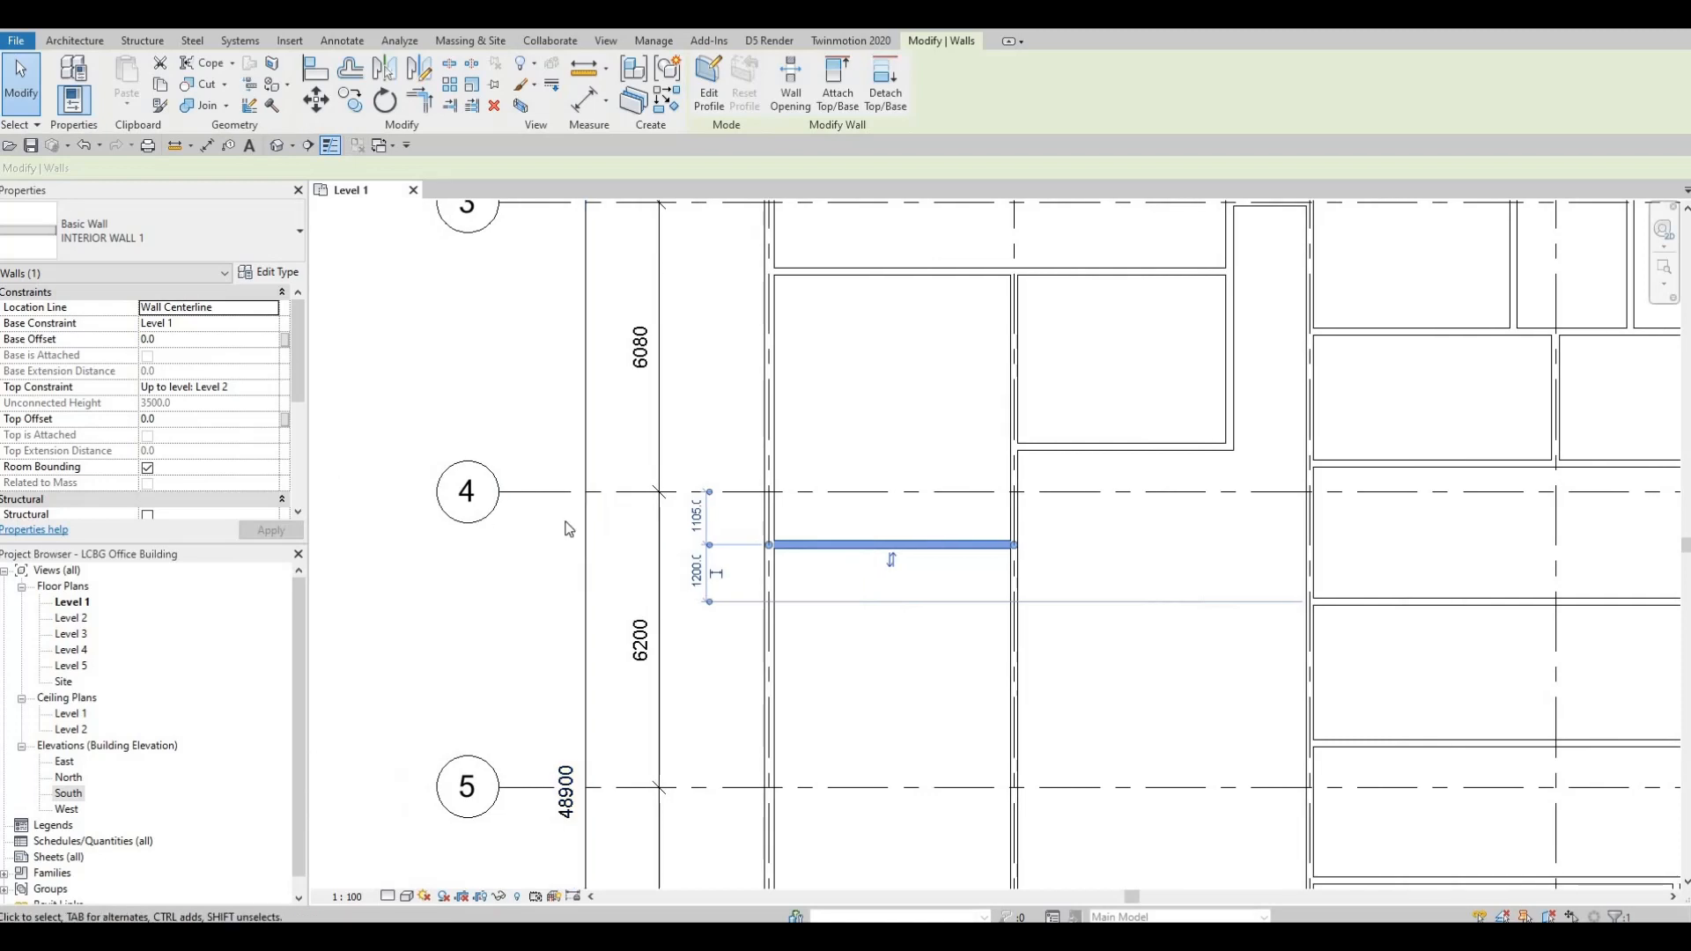
scroll(722, 511, "up", 2)
left_click(684, 533)
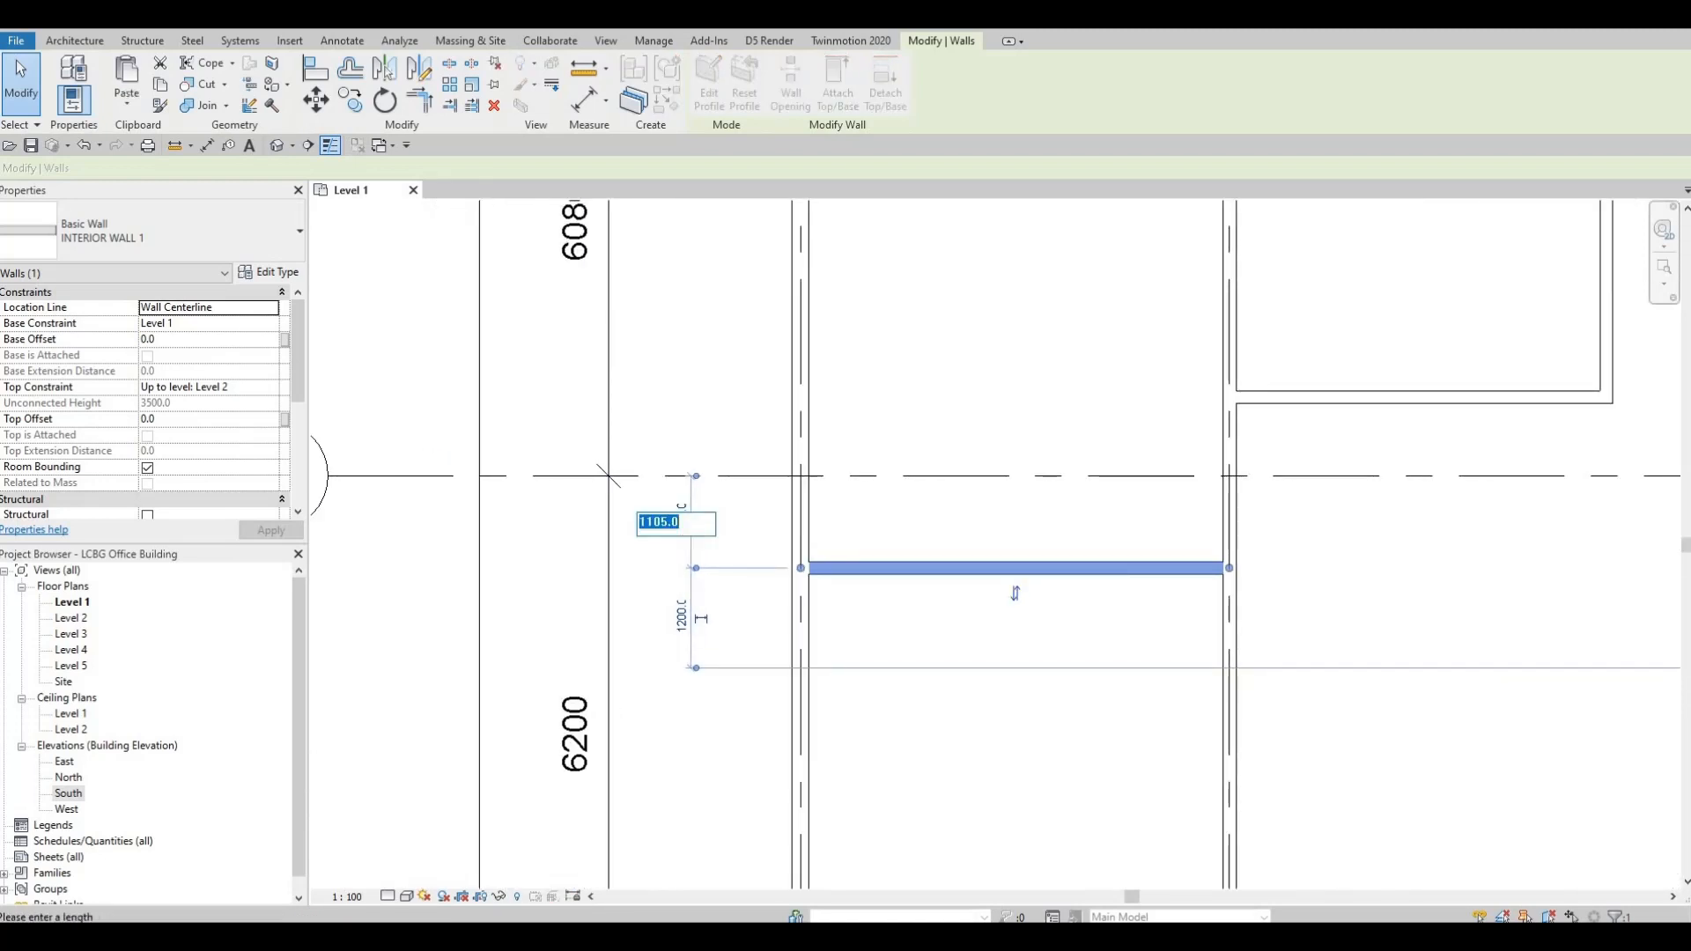
type("1000")
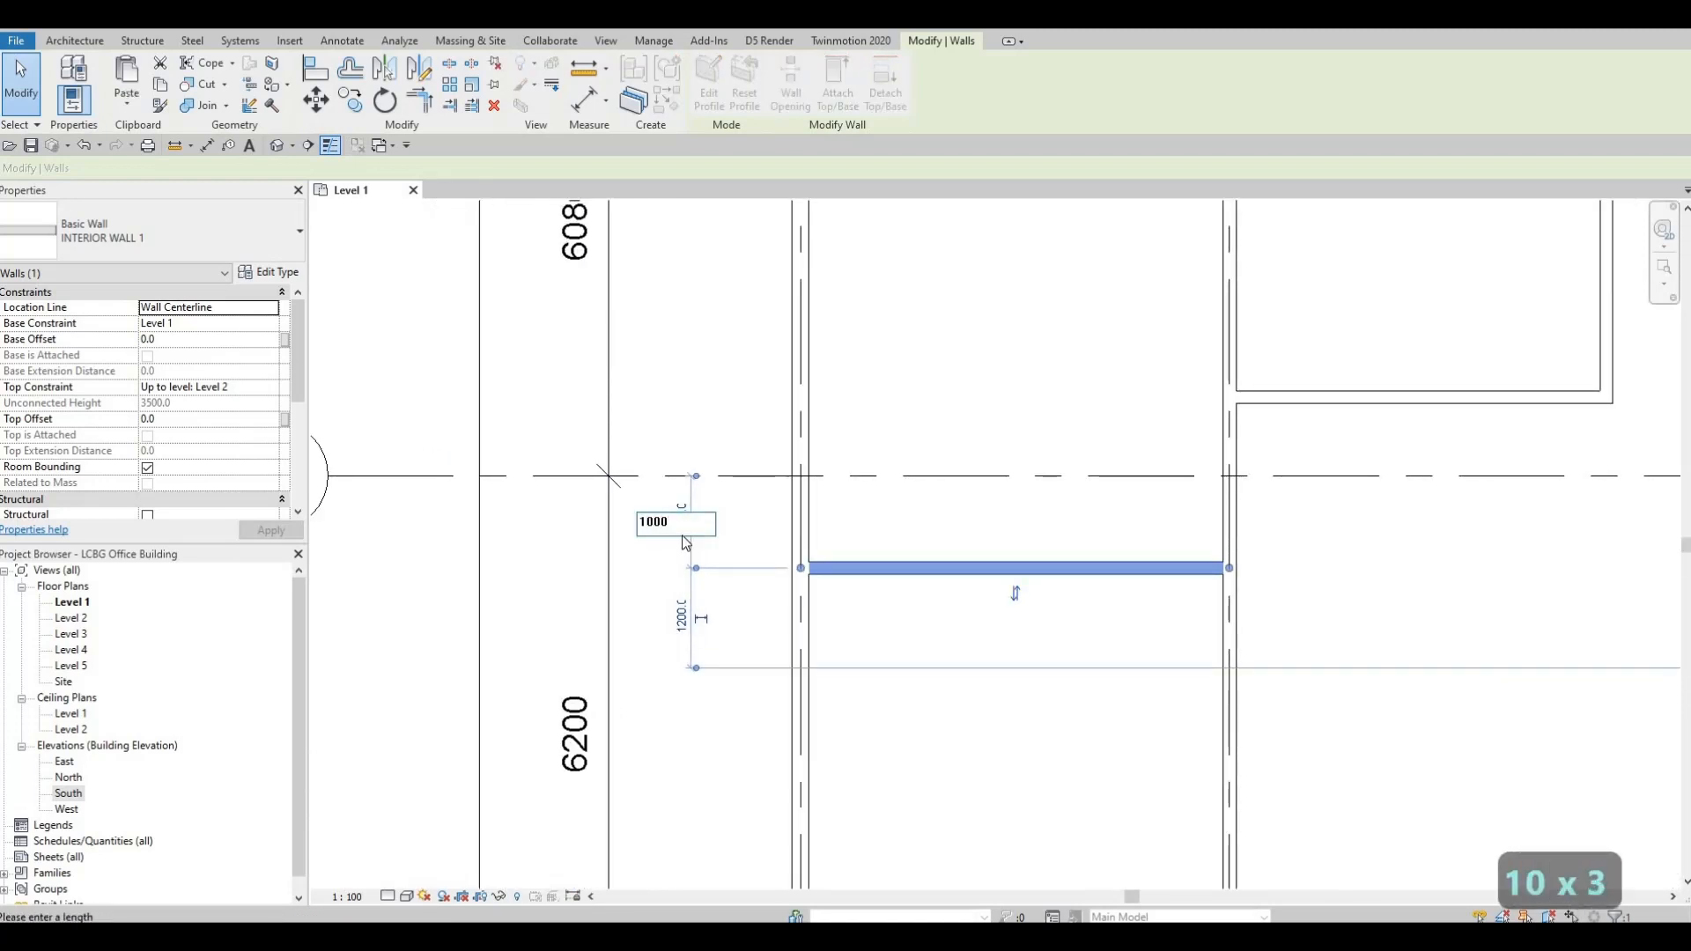
key("Return")
key("Escape")
key("Escape")
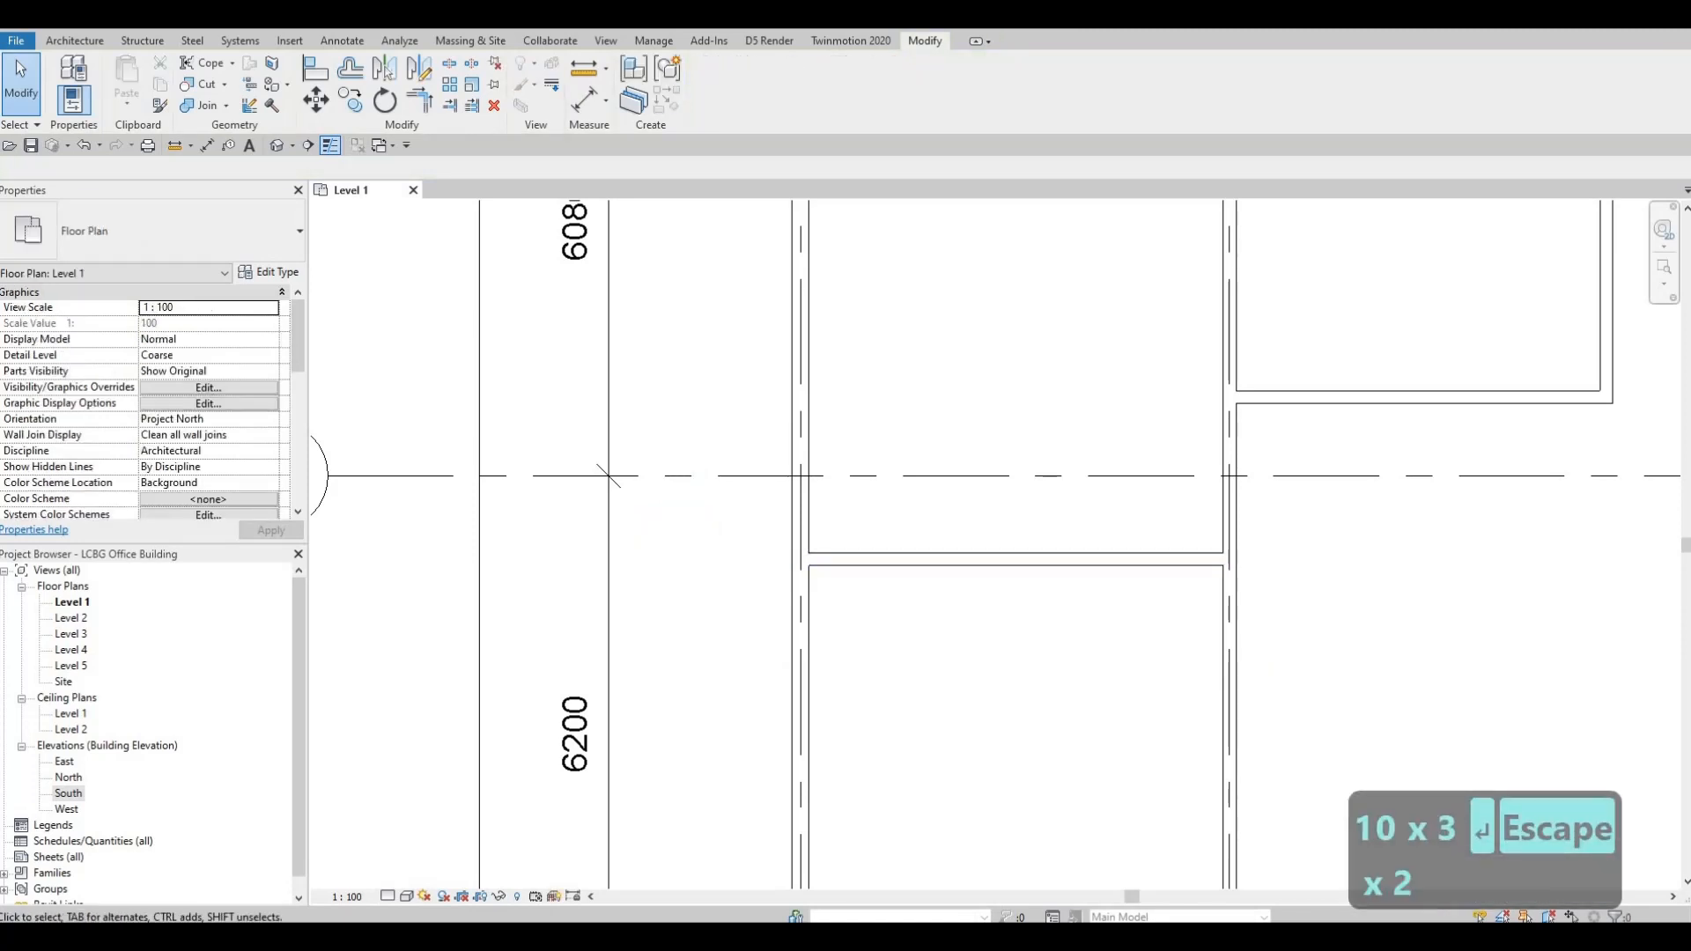
scroll(875, 205, "down", 1)
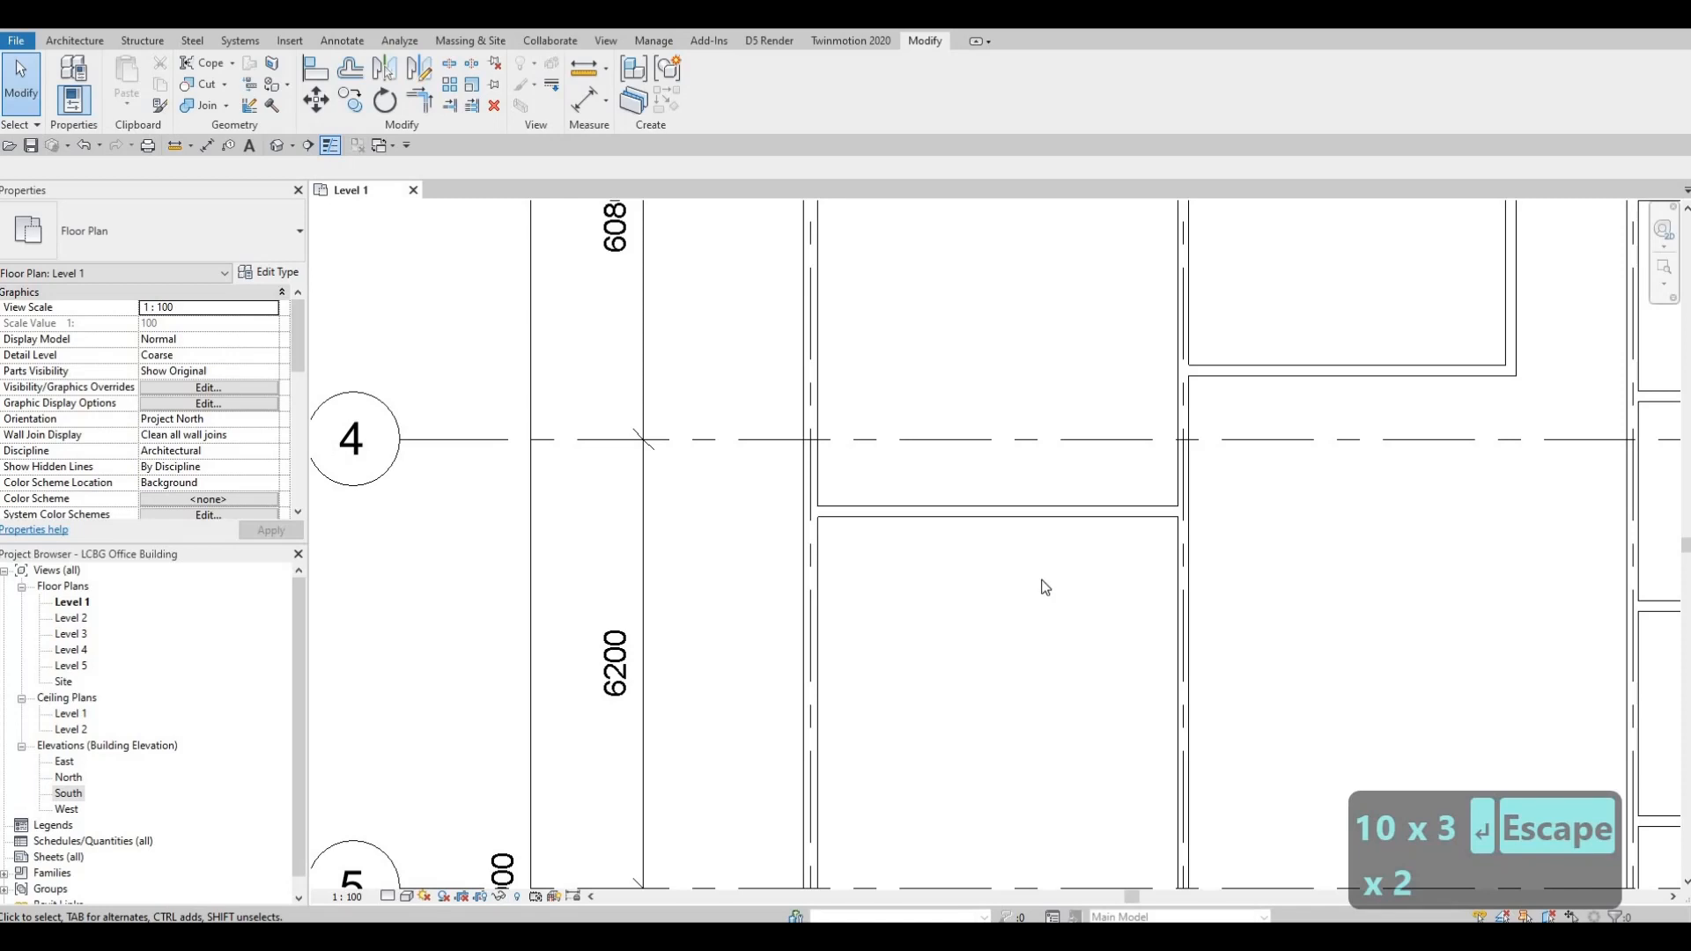
scroll(993, 446, "down", 3)
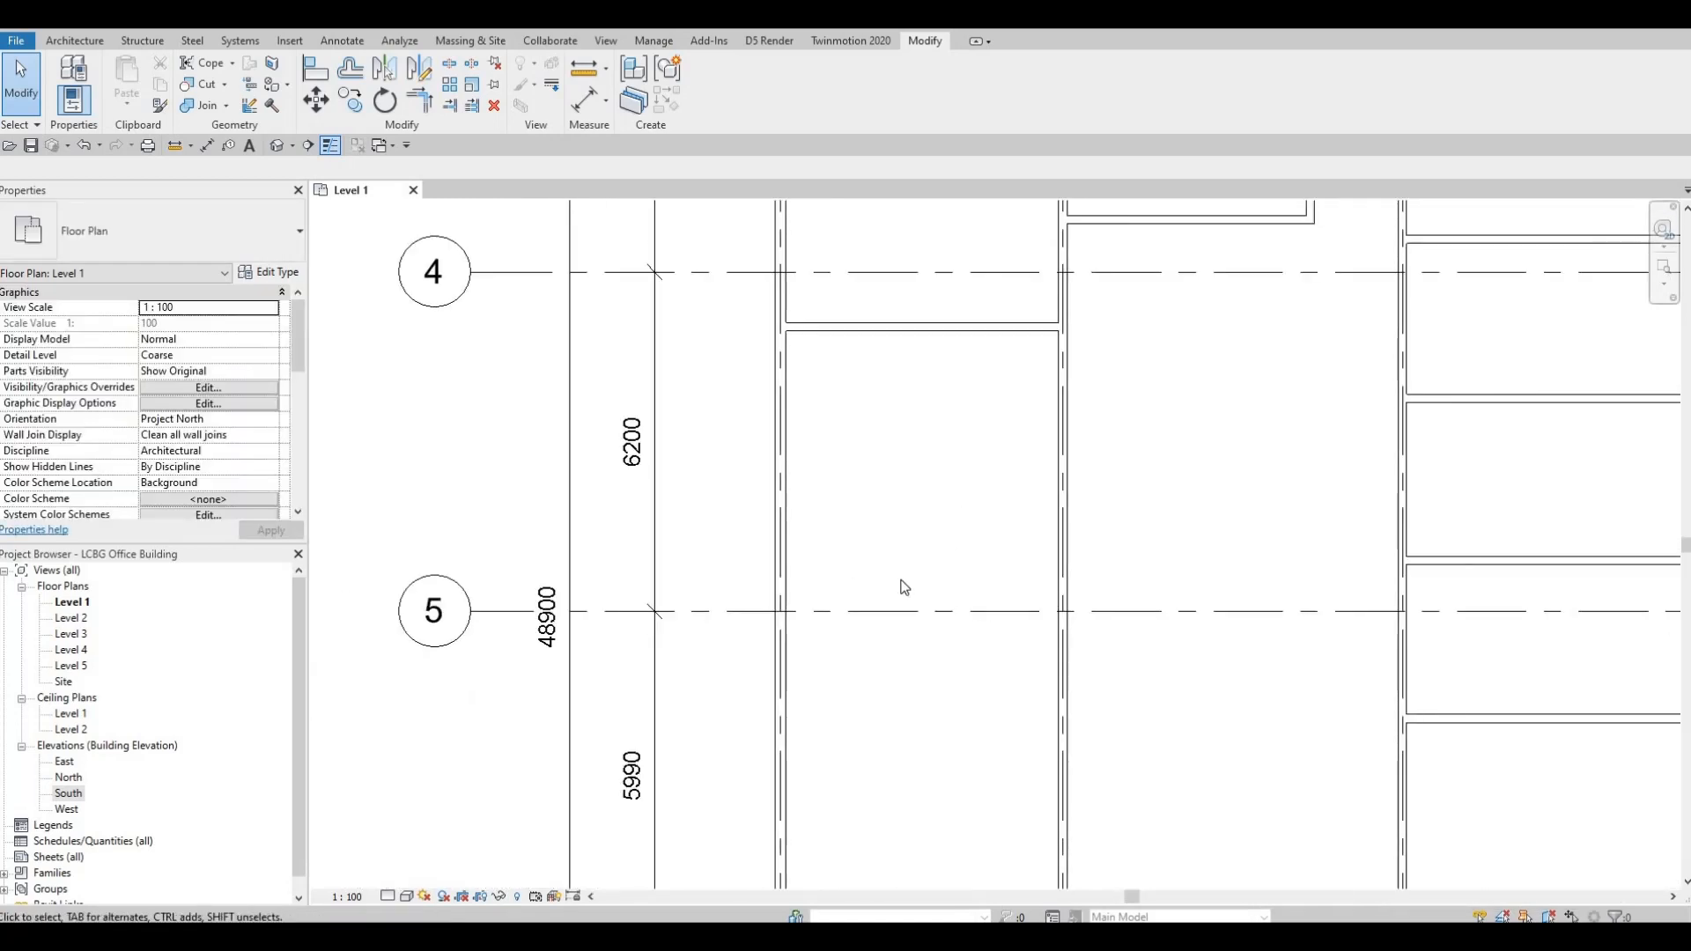
middle_click_drag(711, 589, 691, 473)
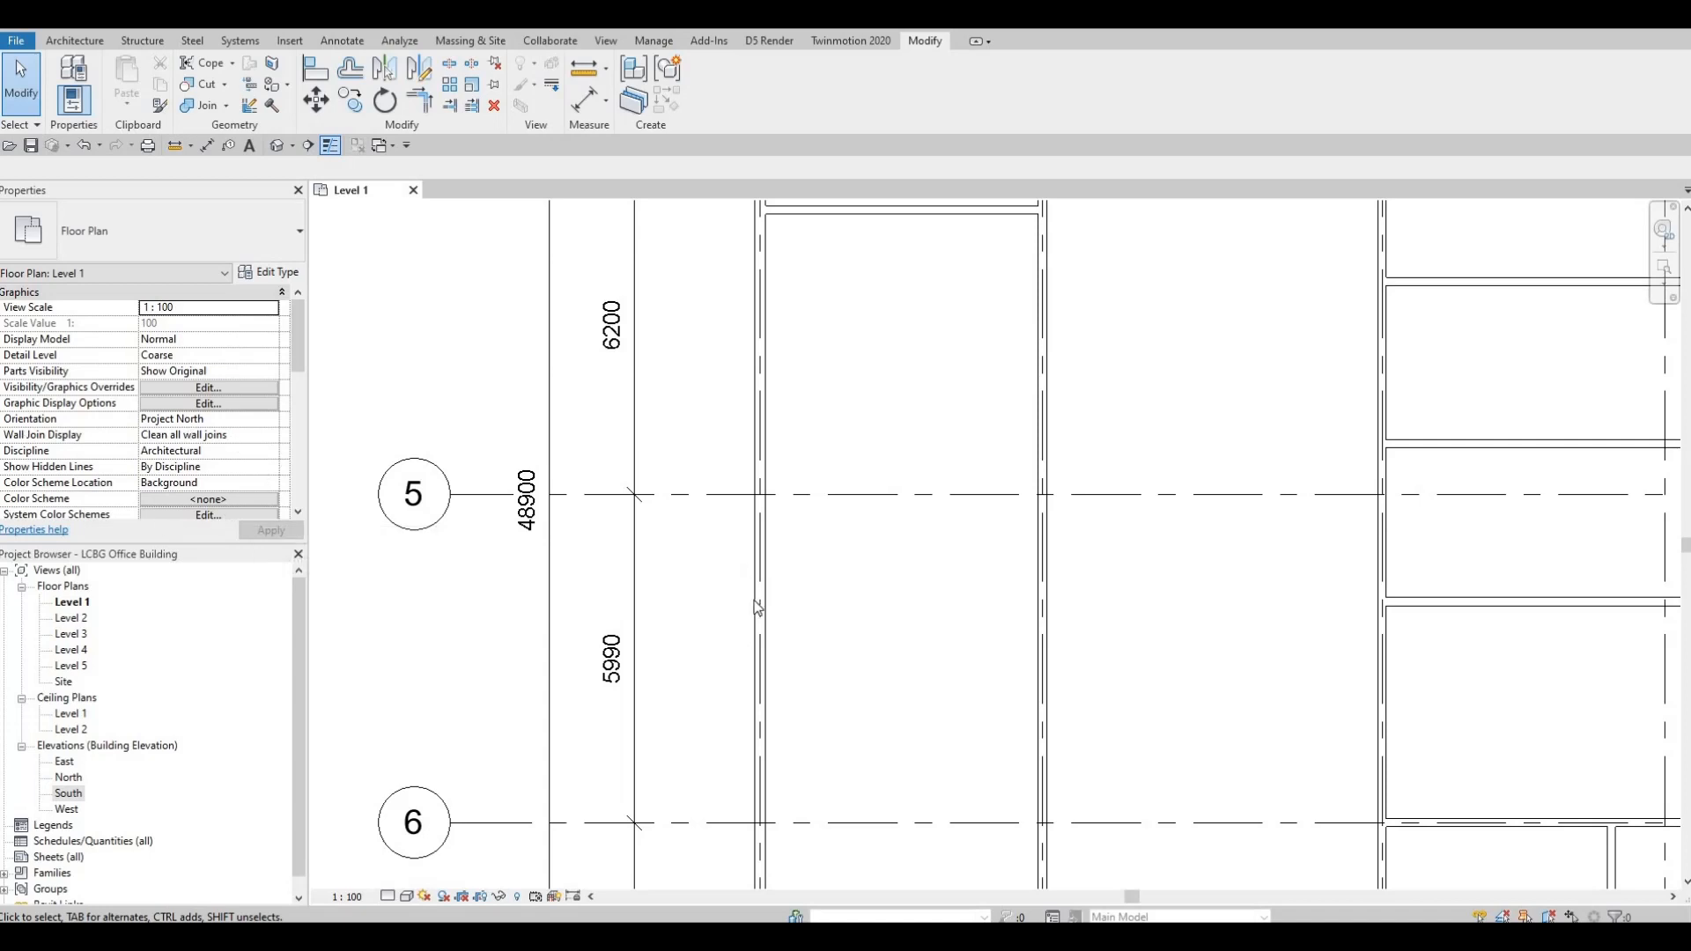
scroll(758, 643, "down", 1)
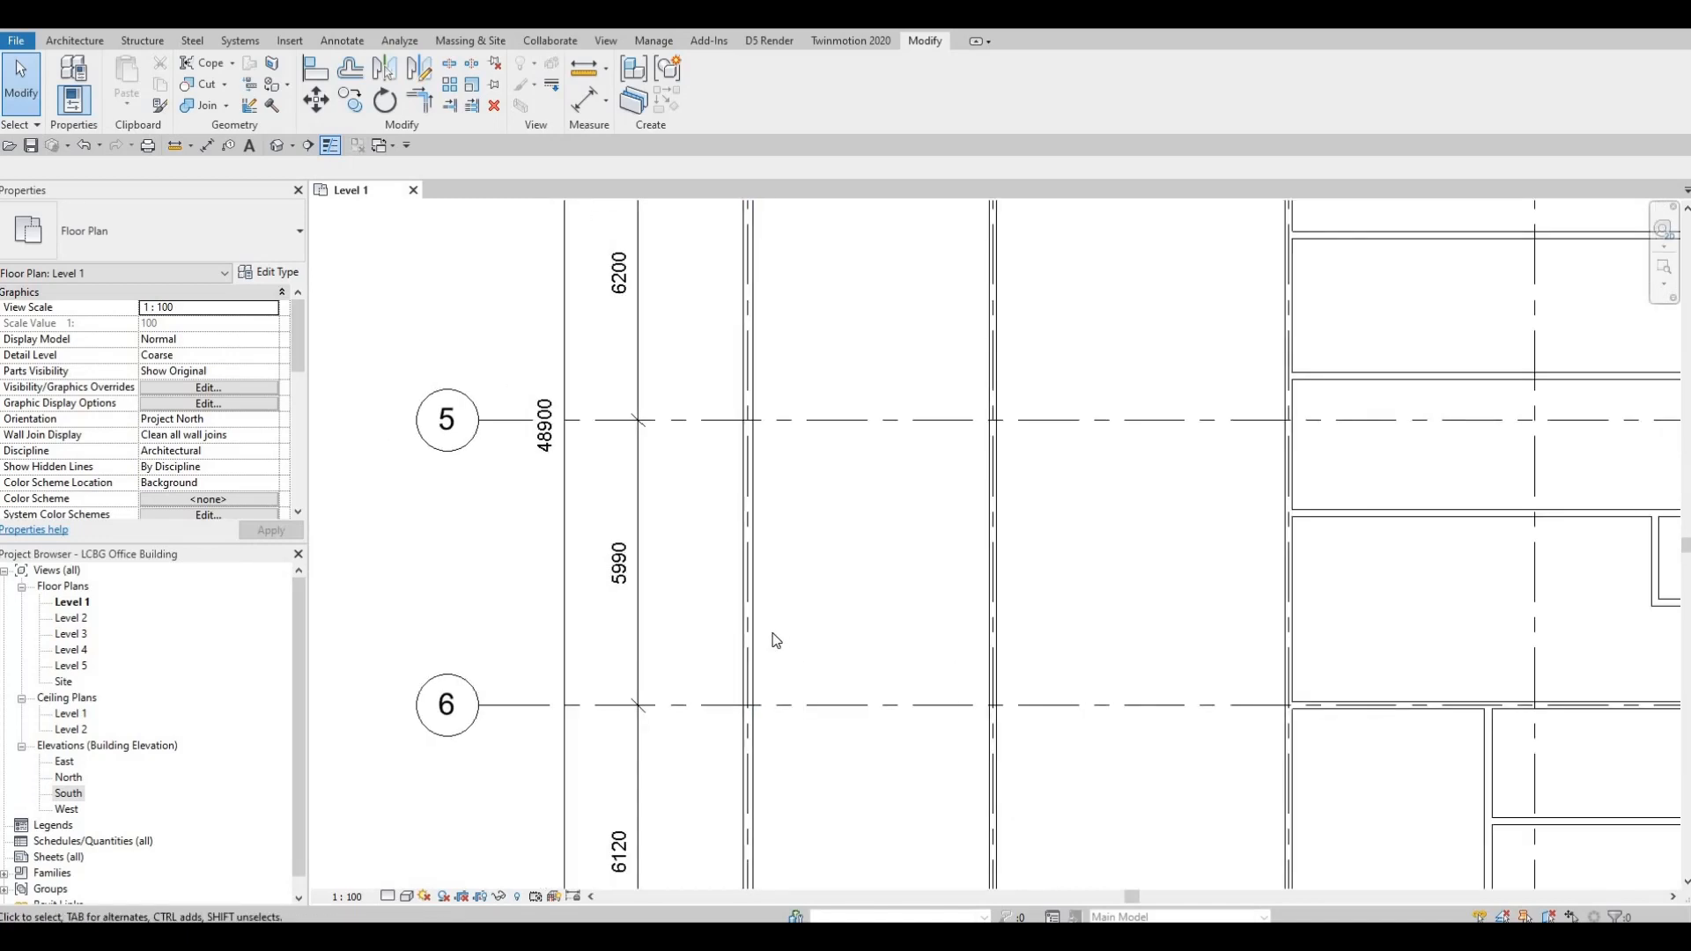
- Draw a horizontal INTERIOR WALL 1 wall between the grid A exterior wall and the grid B wall, between grids 5 and 6
left_click(996, 588)
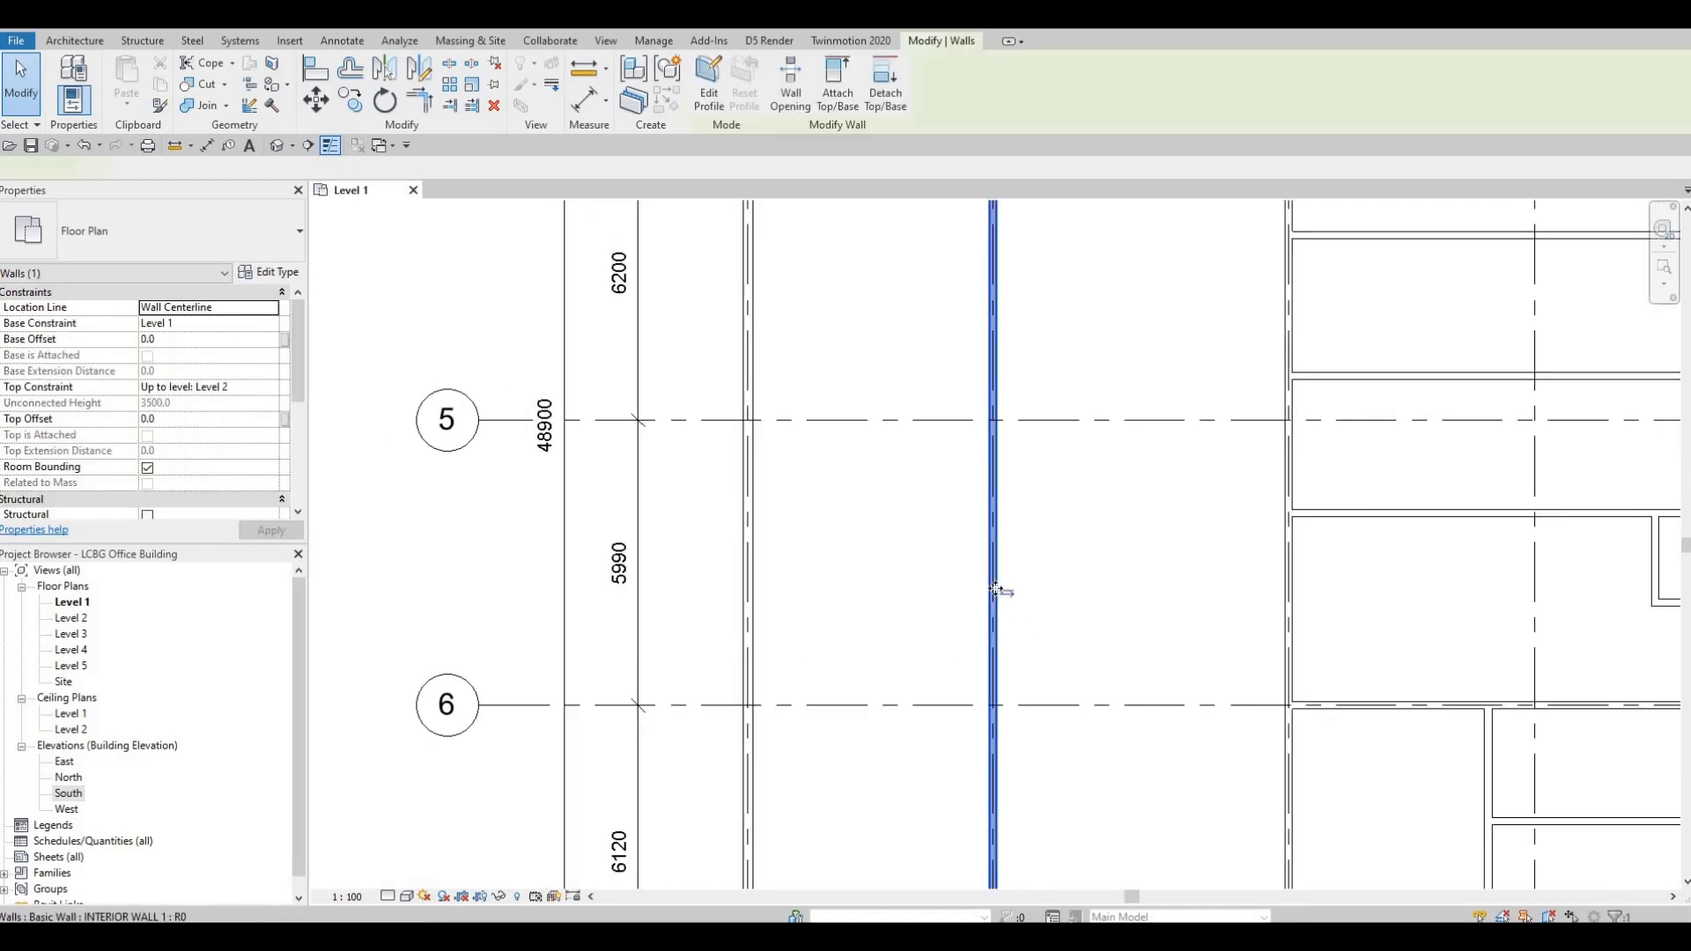
key("c")
key("s")
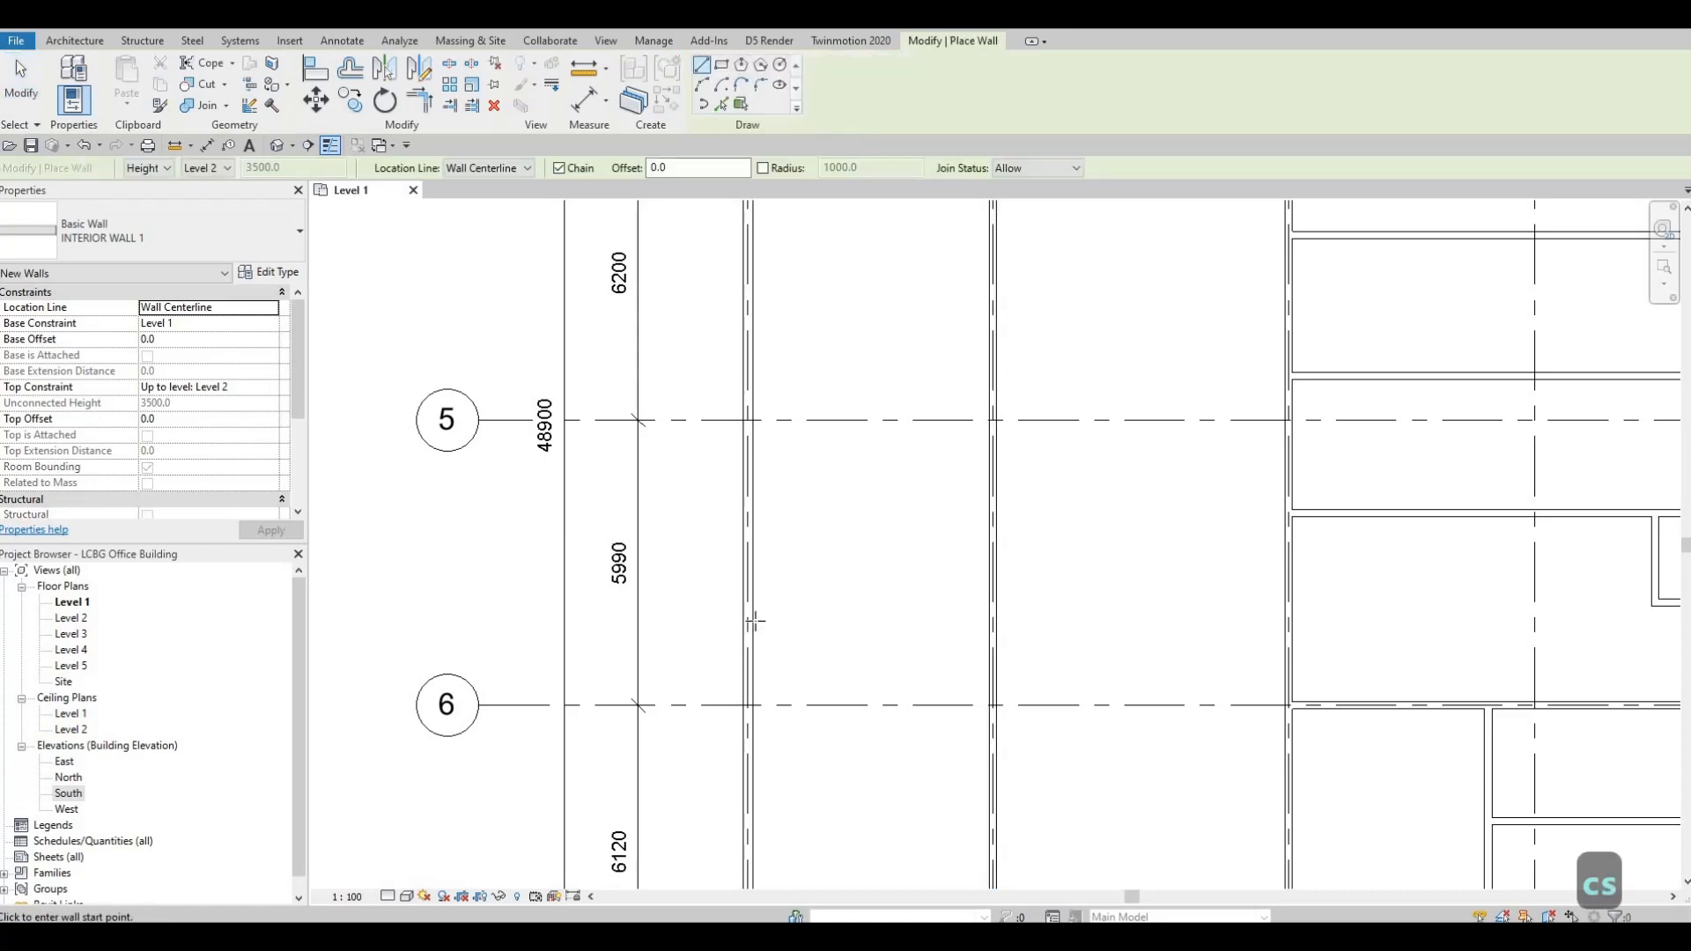
left_click(1000, 629)
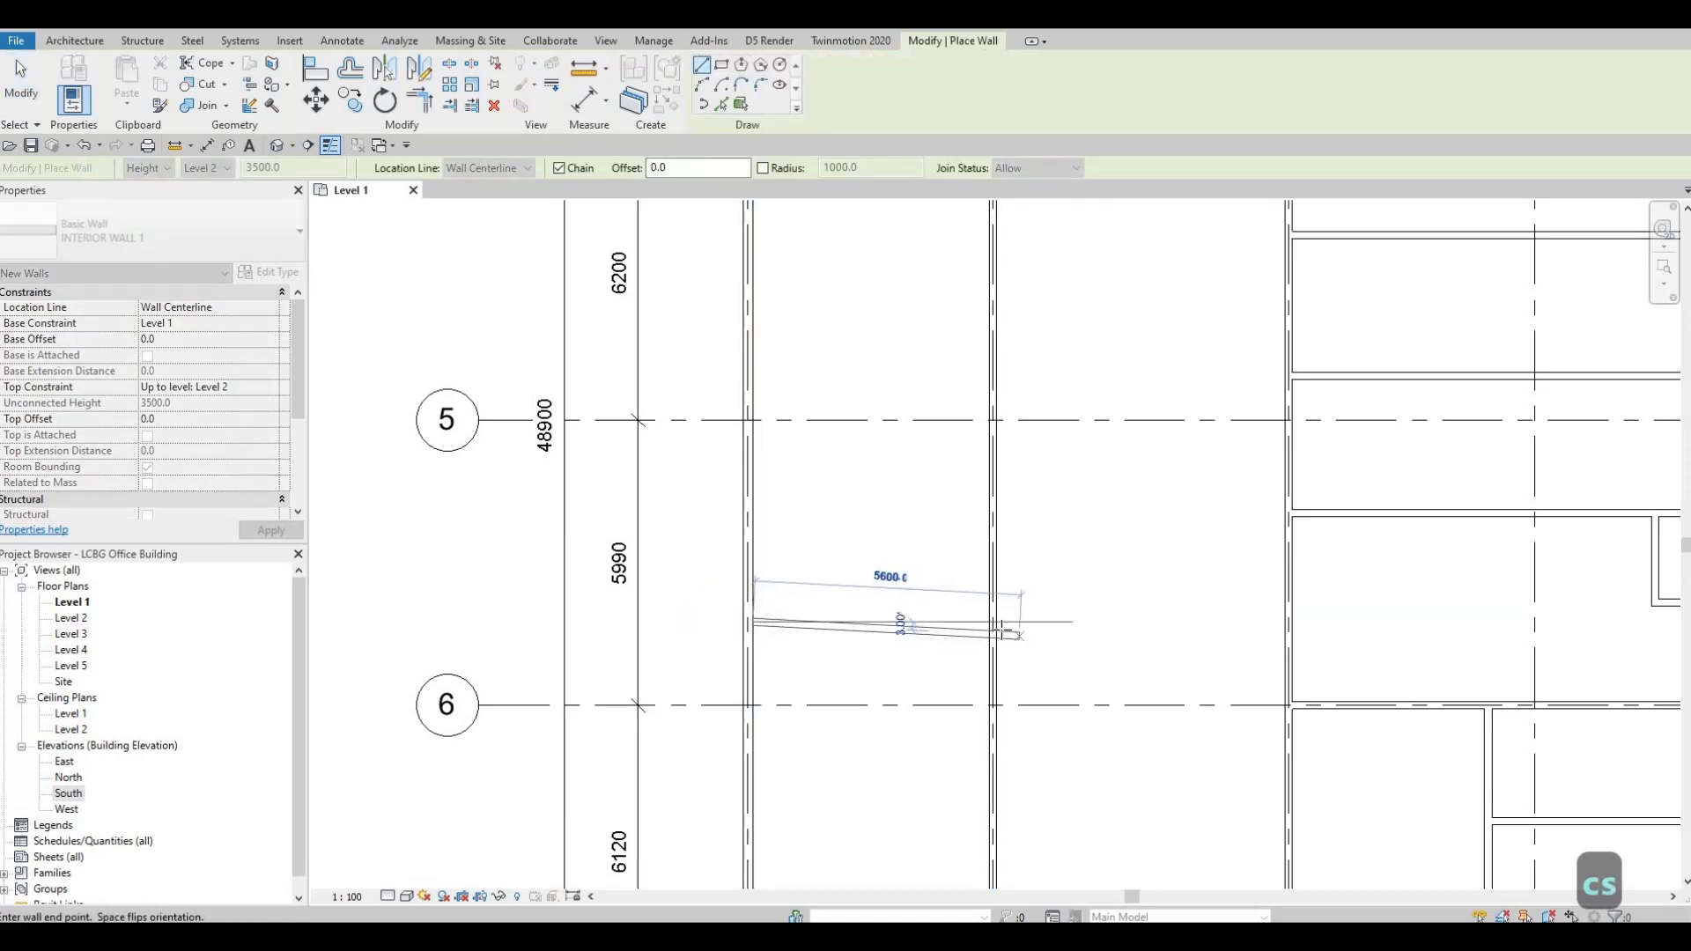
key("Escape")
key("Escape")
- Reference the new cross wall's upper temporary dimension to grid 5
left_click(854, 627)
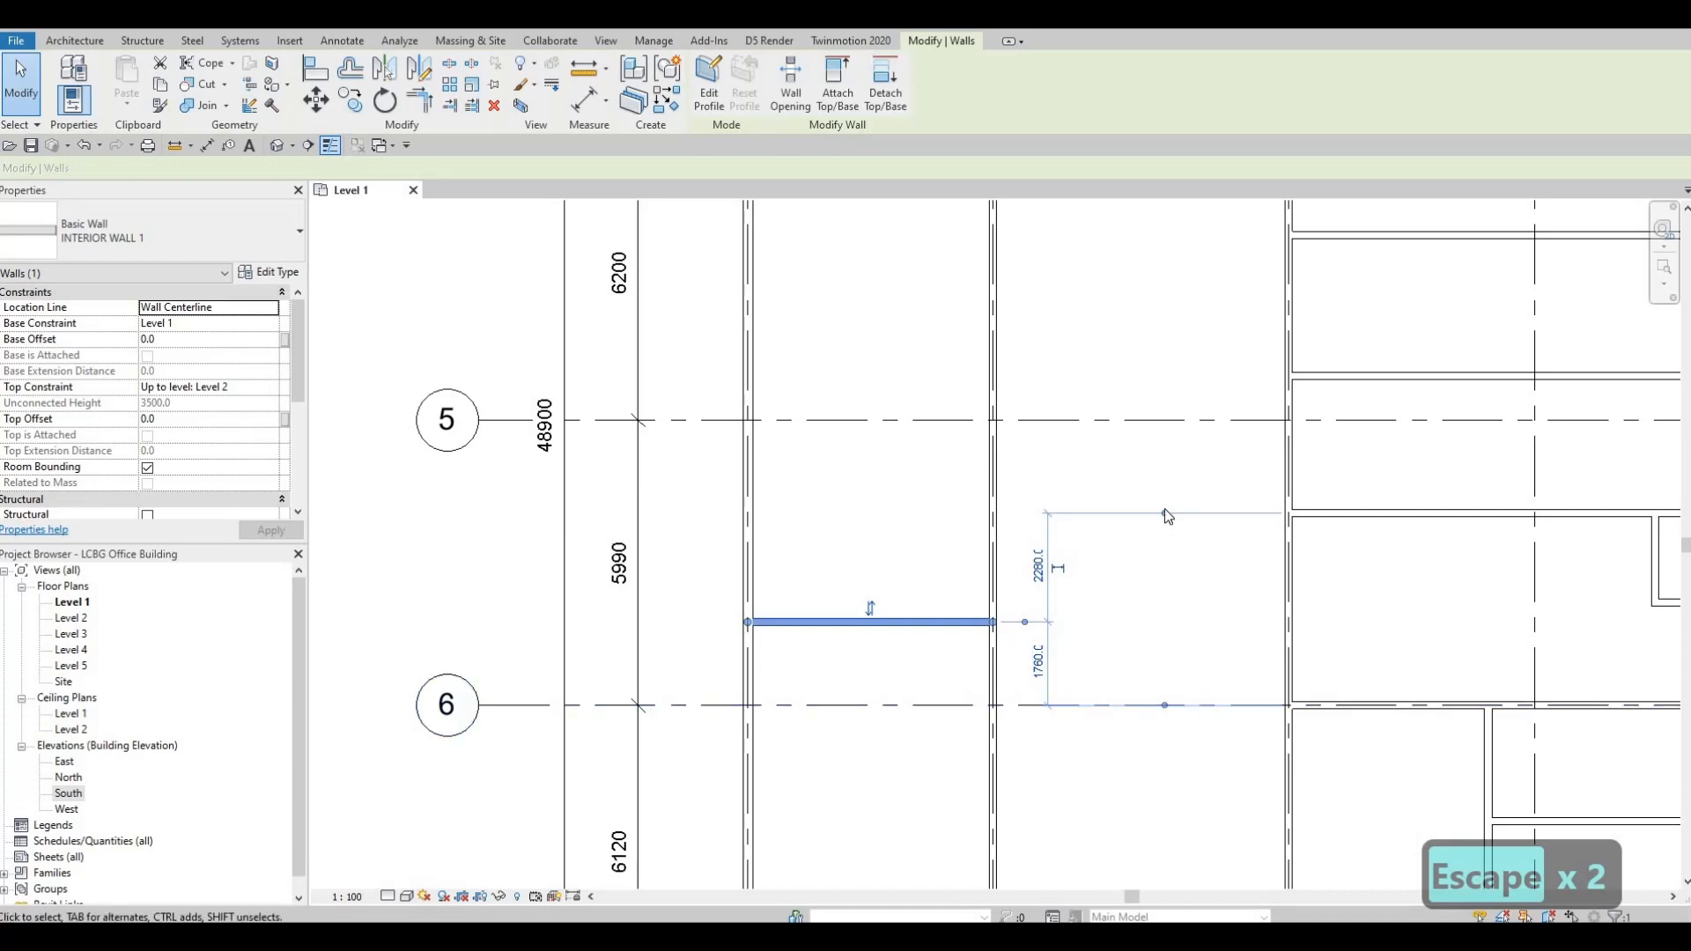
left_click_drag(1164, 511, 952, 426)
left_click_drag(948, 420, 947, 420)
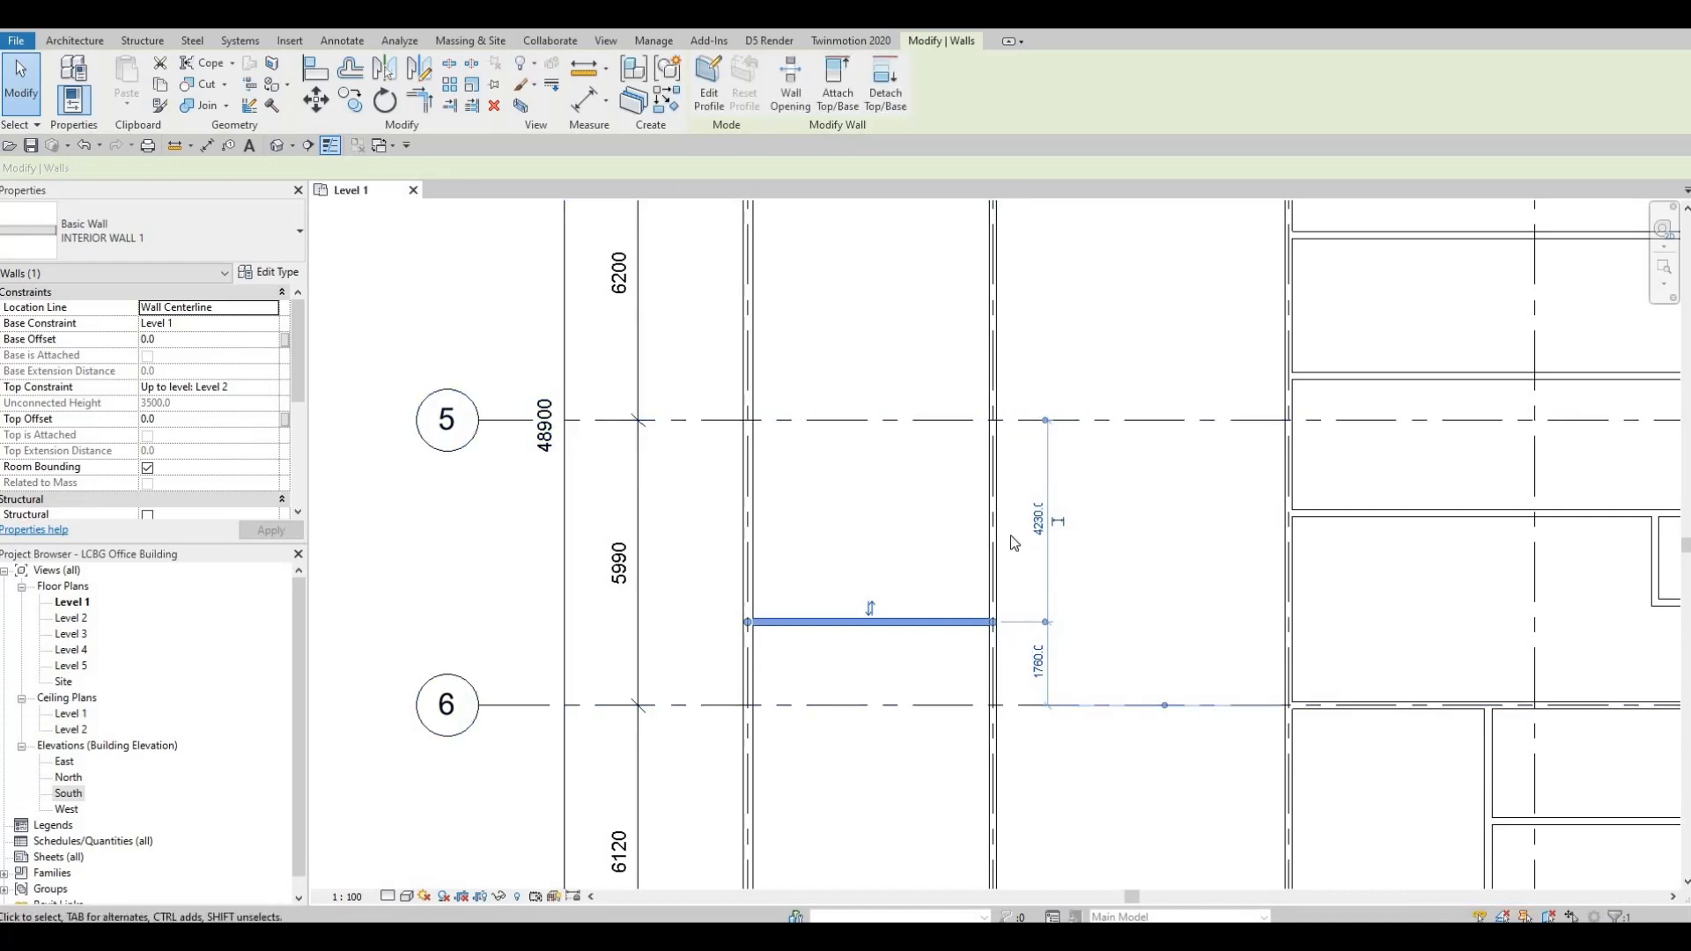
- Try the new cross wall at a distance of 5990 and then 5700 from grid 5
left_click(1058, 521)
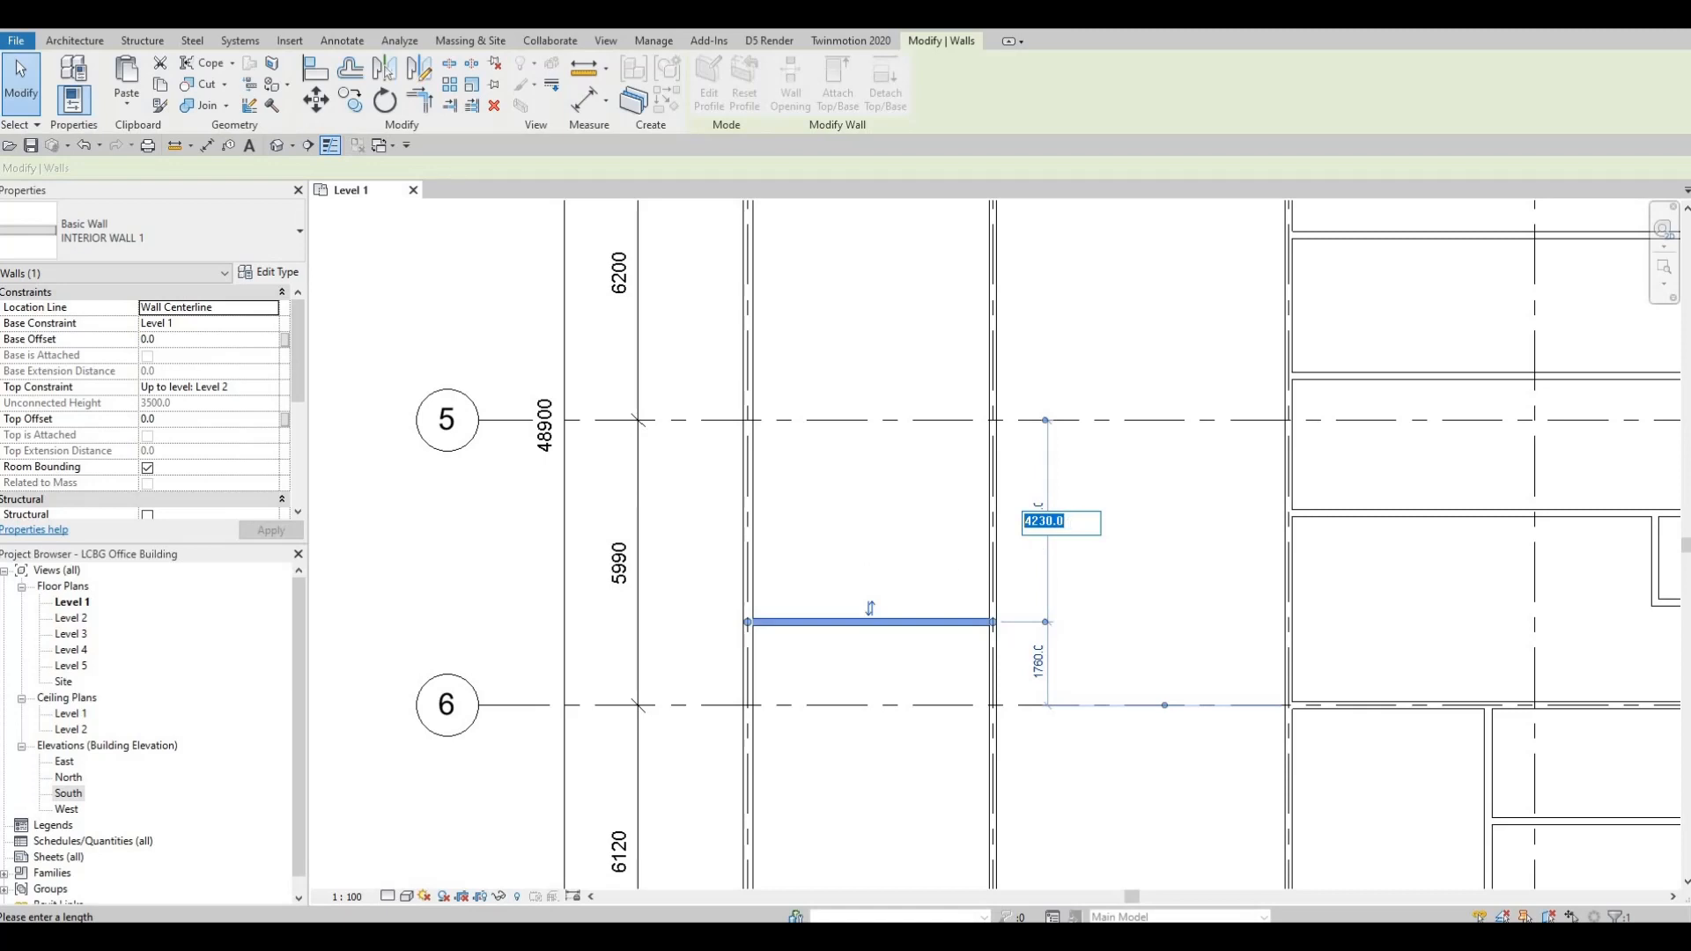
type("5990")
key("Return")
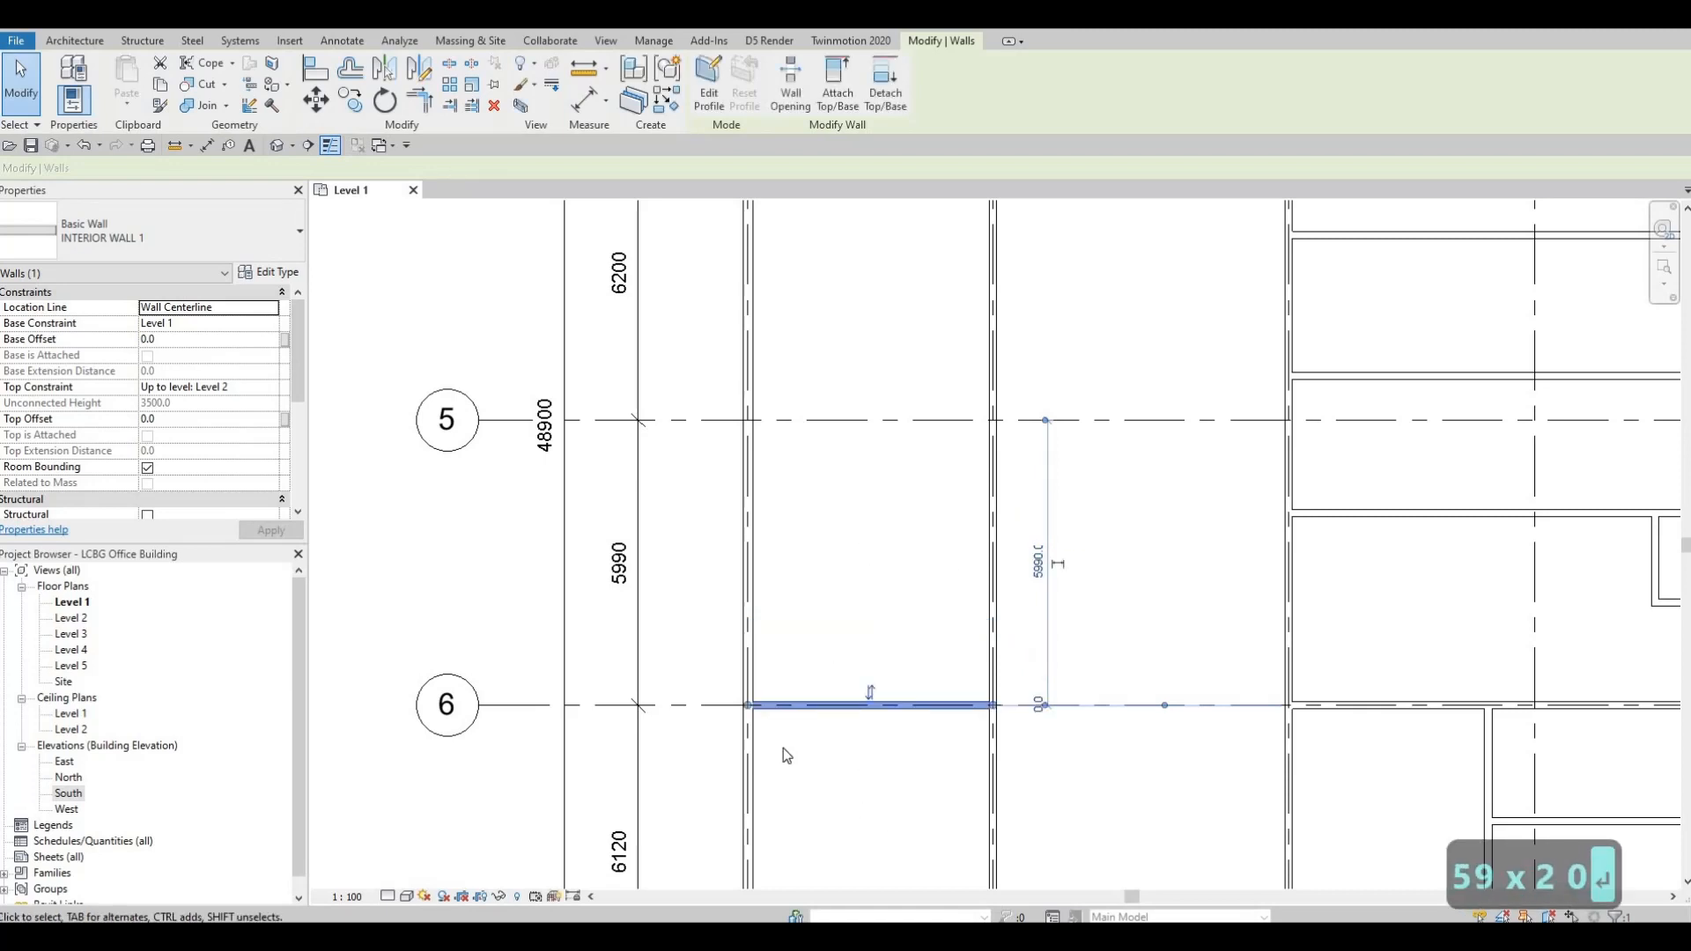
scroll(787, 742, "up", 3)
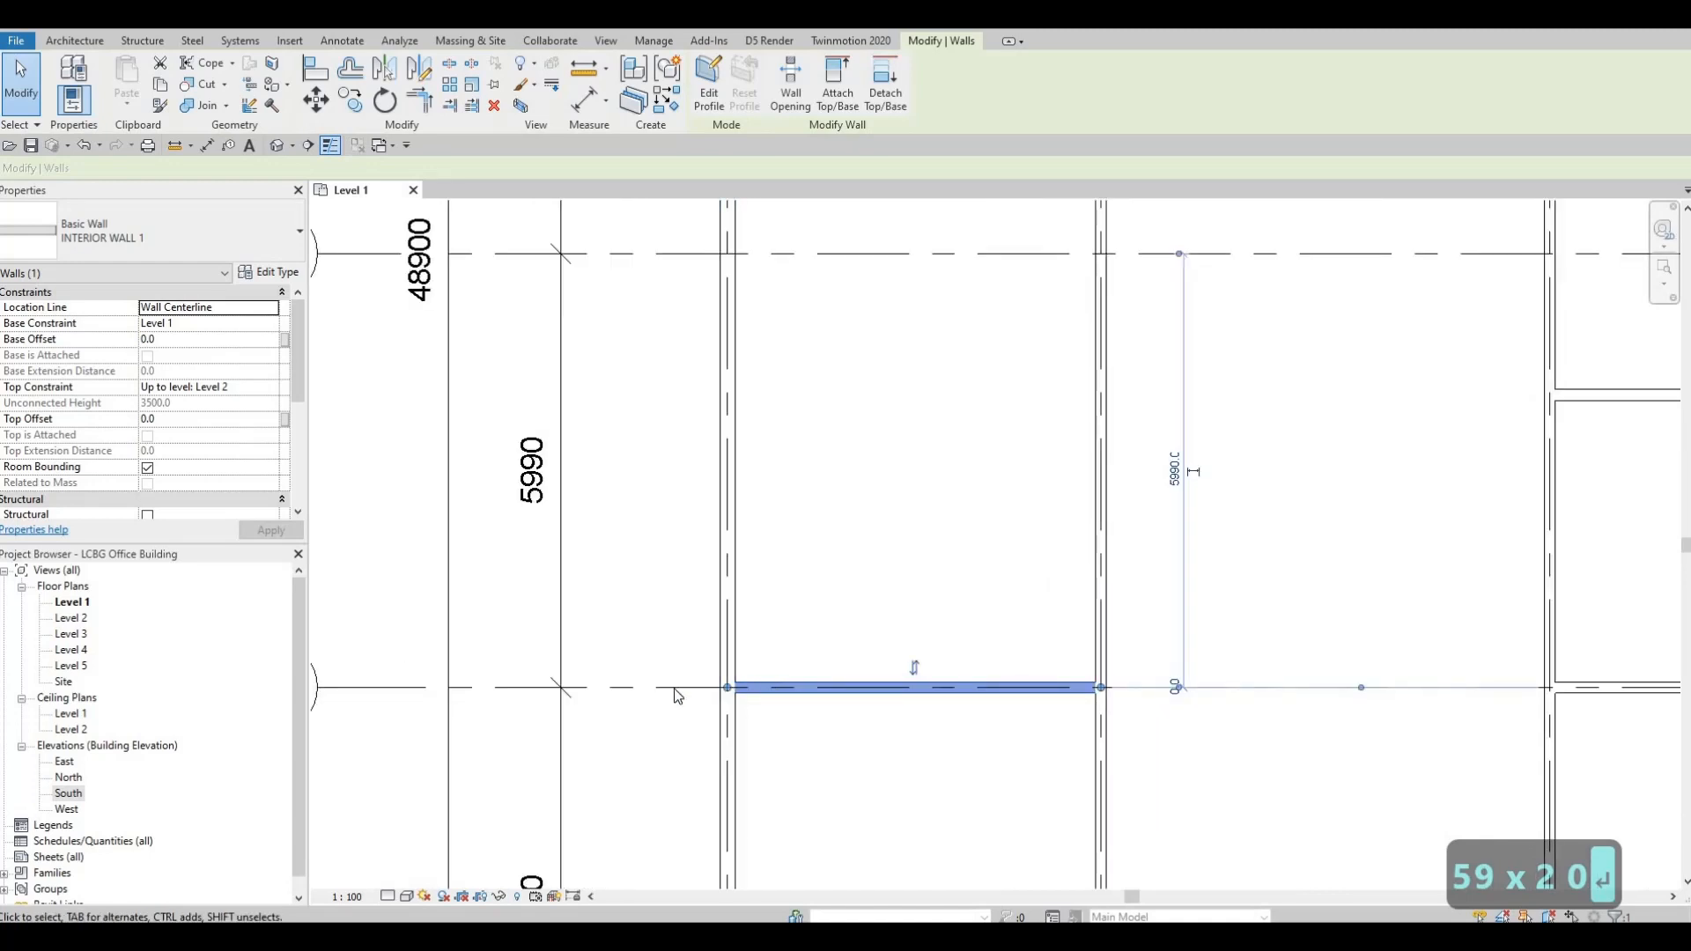
scroll(529, 704, "down", 1)
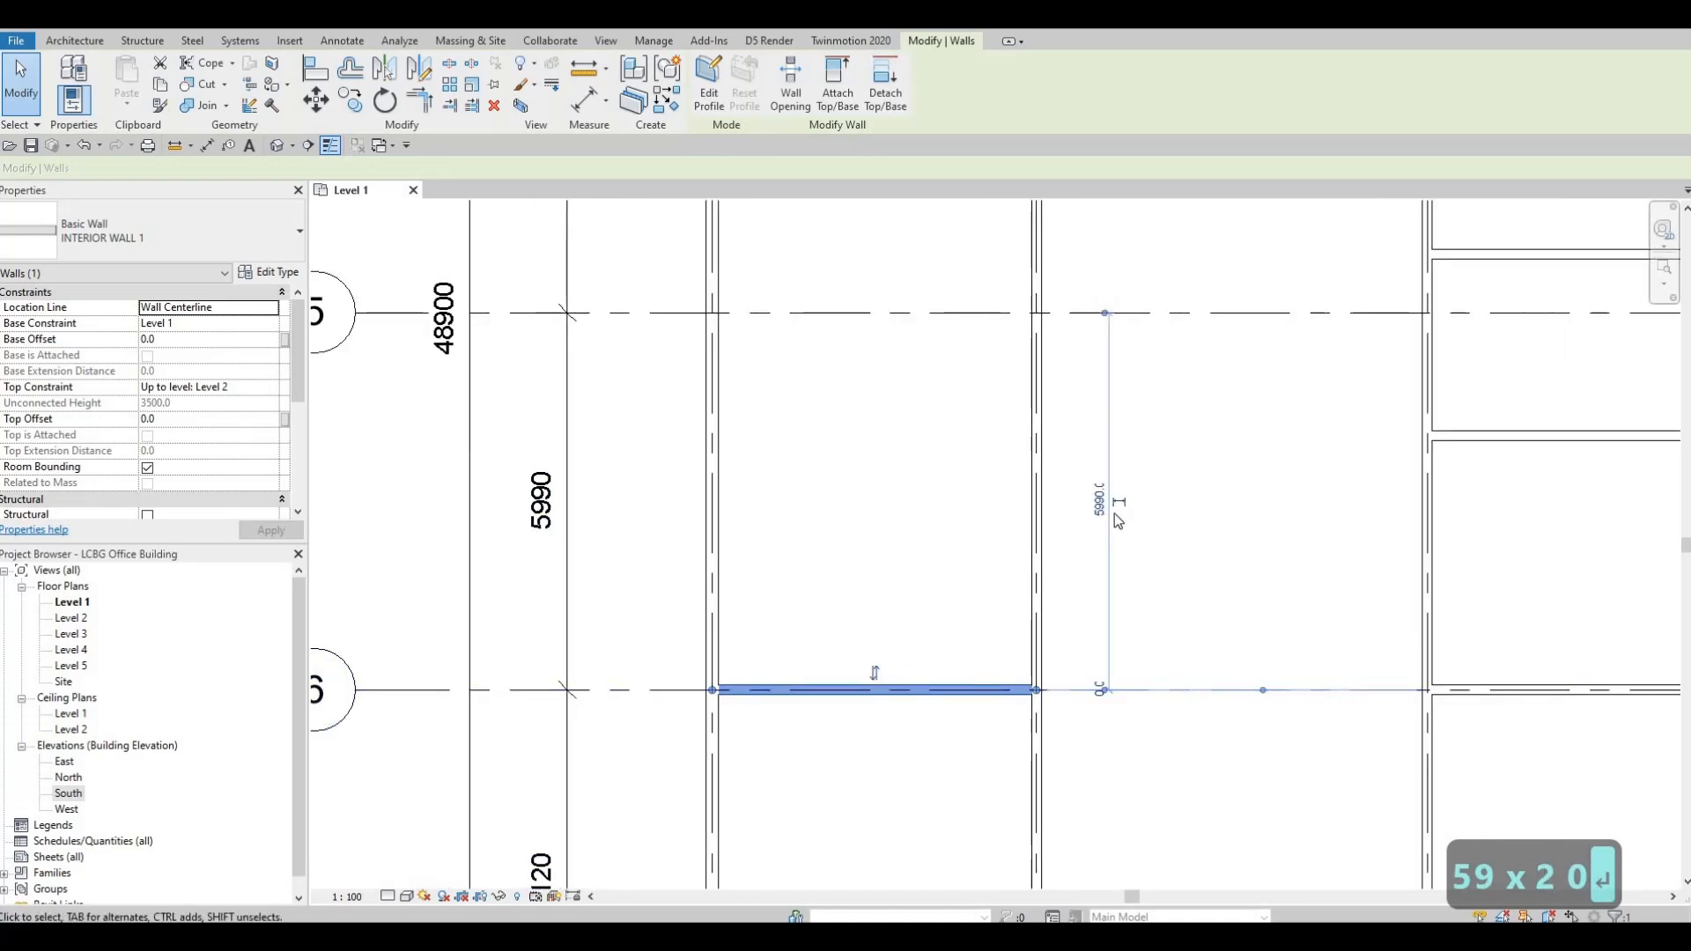
scroll(1043, 526, "down", 4)
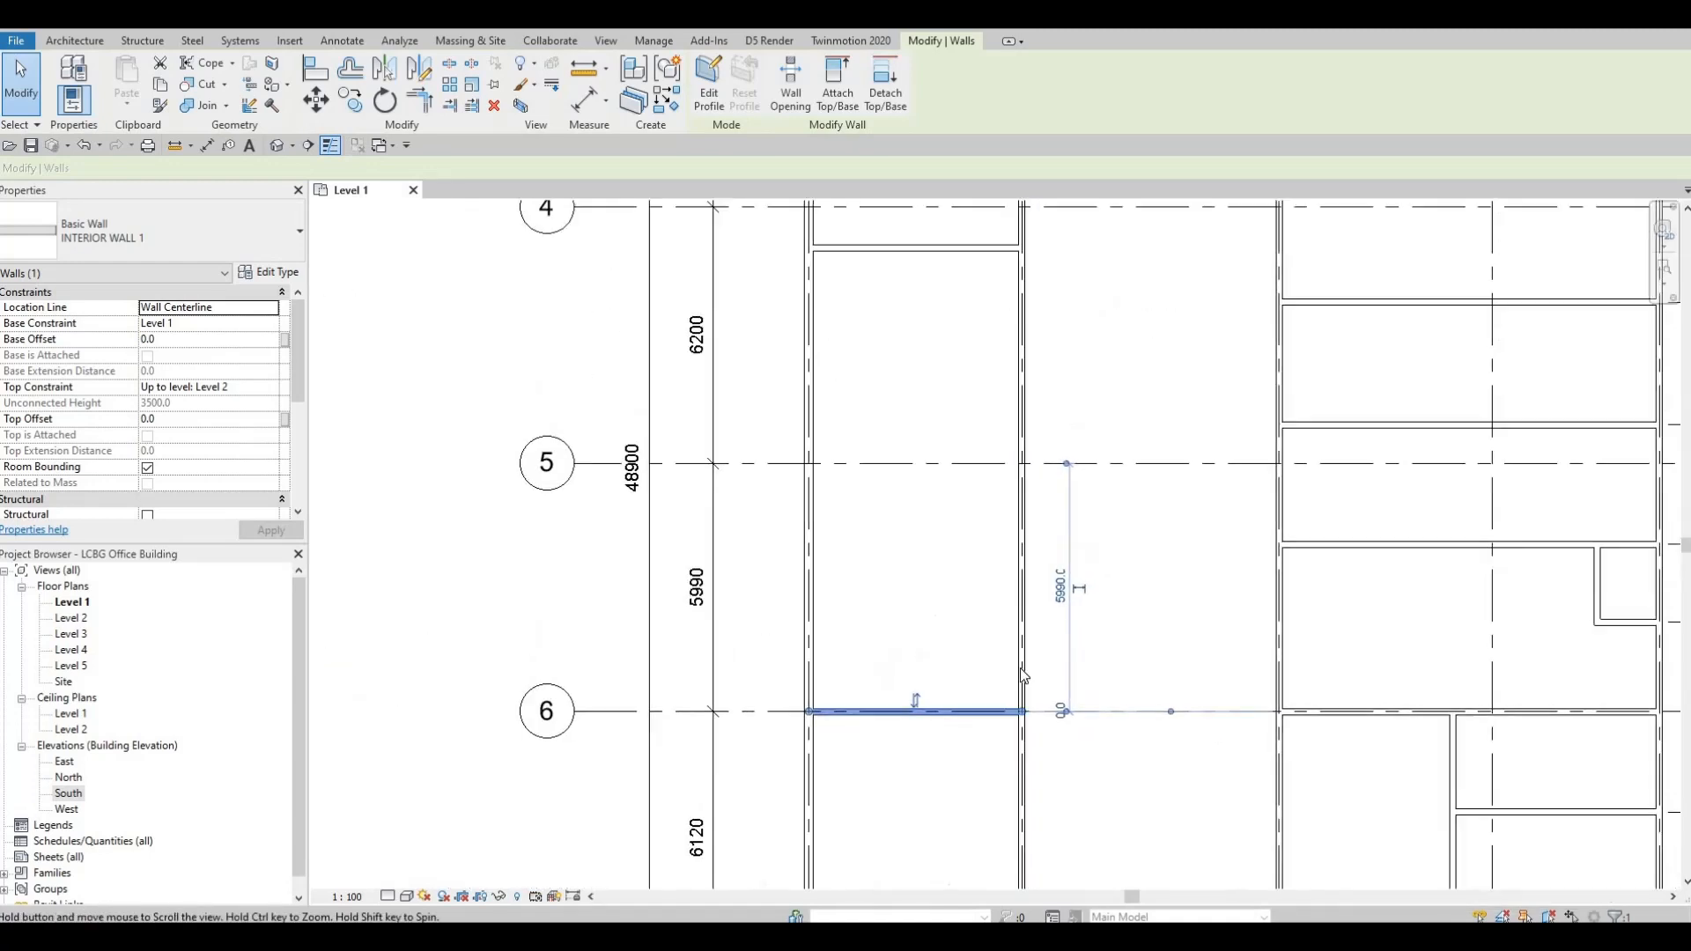
left_click(1031, 685)
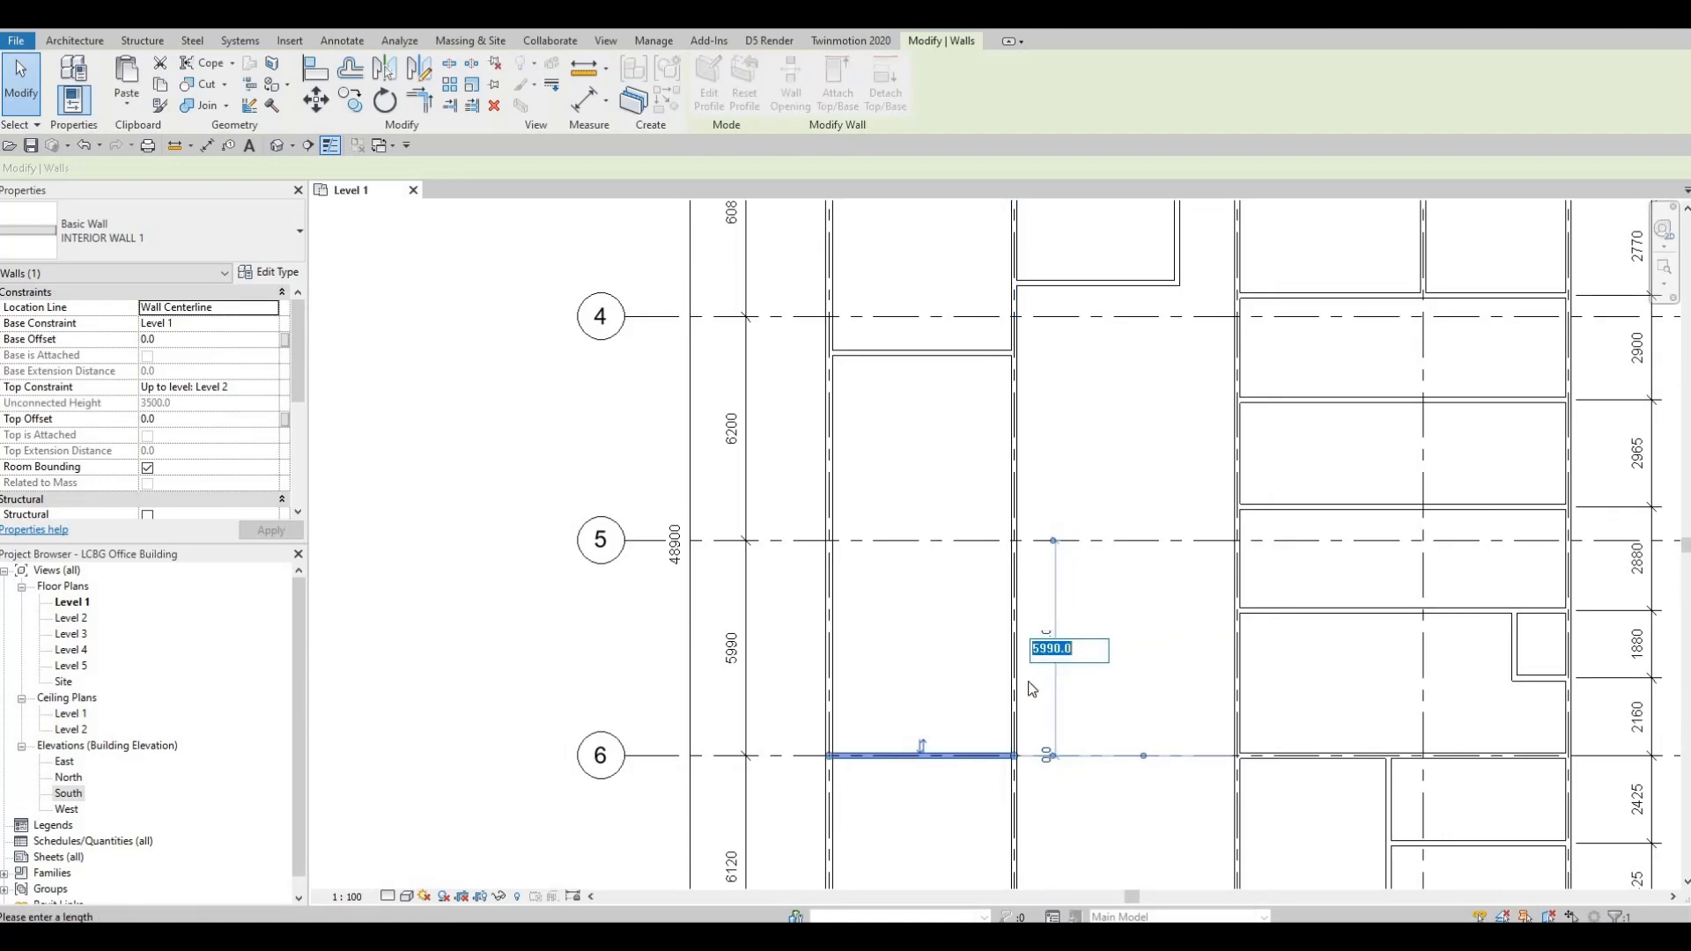
type("570")
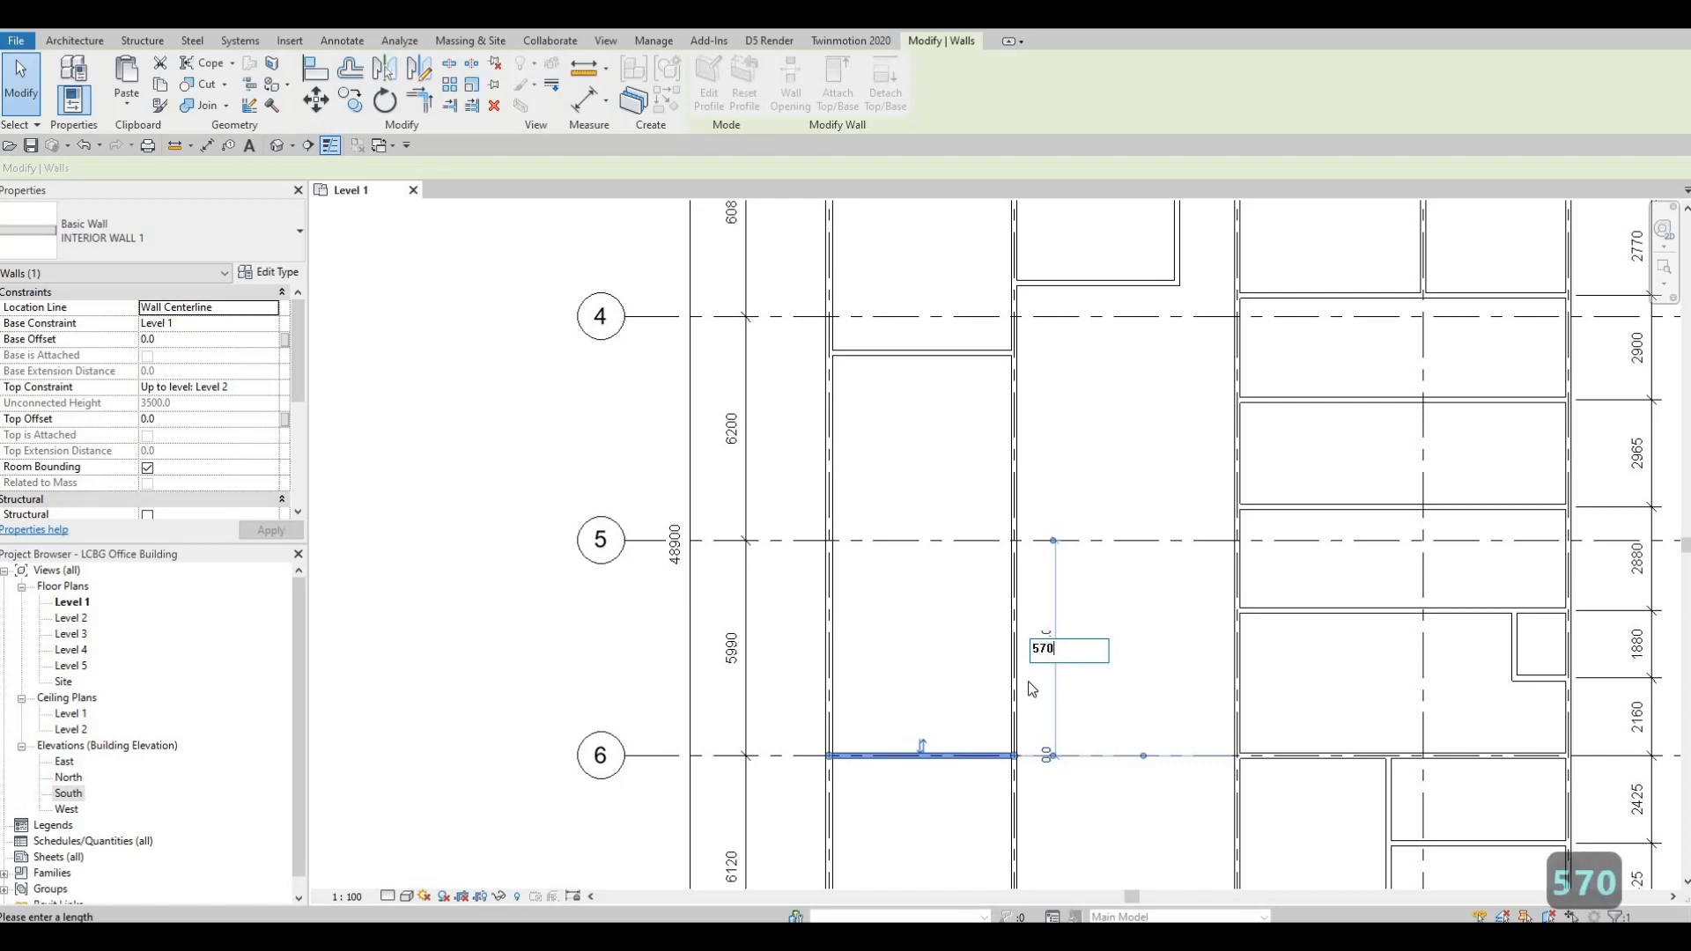
type("0")
key("Return")
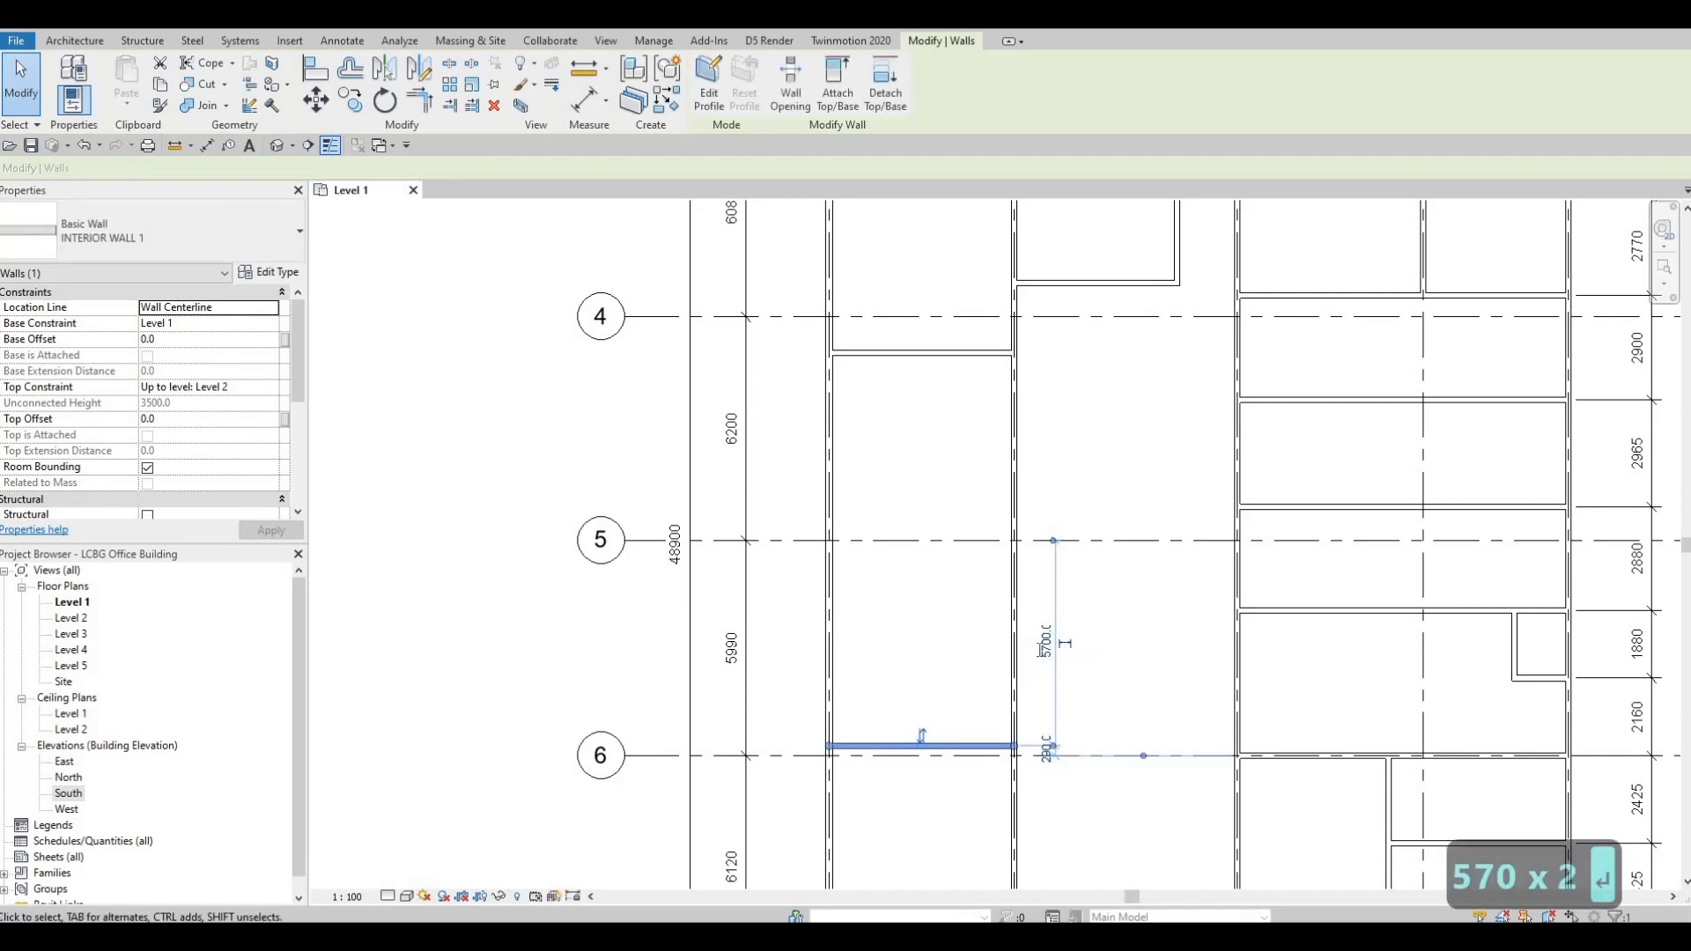
- Set the cross wall's distance from grid 5 to 5500
left_click(1046, 647)
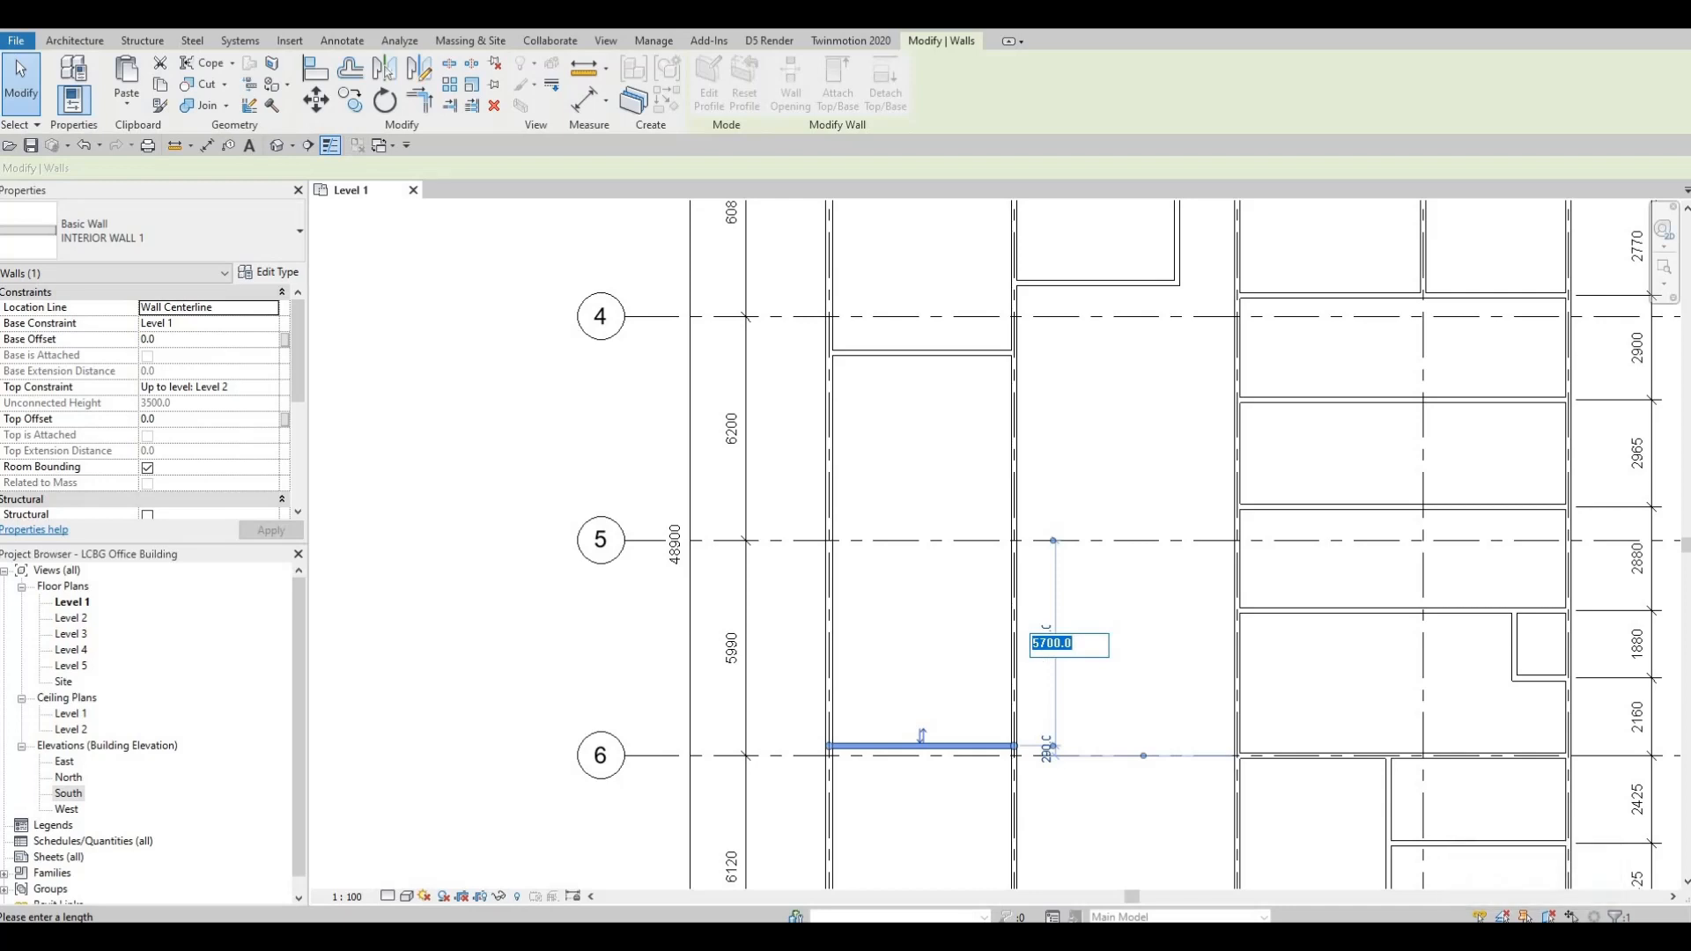
type("5500")
key("Return")
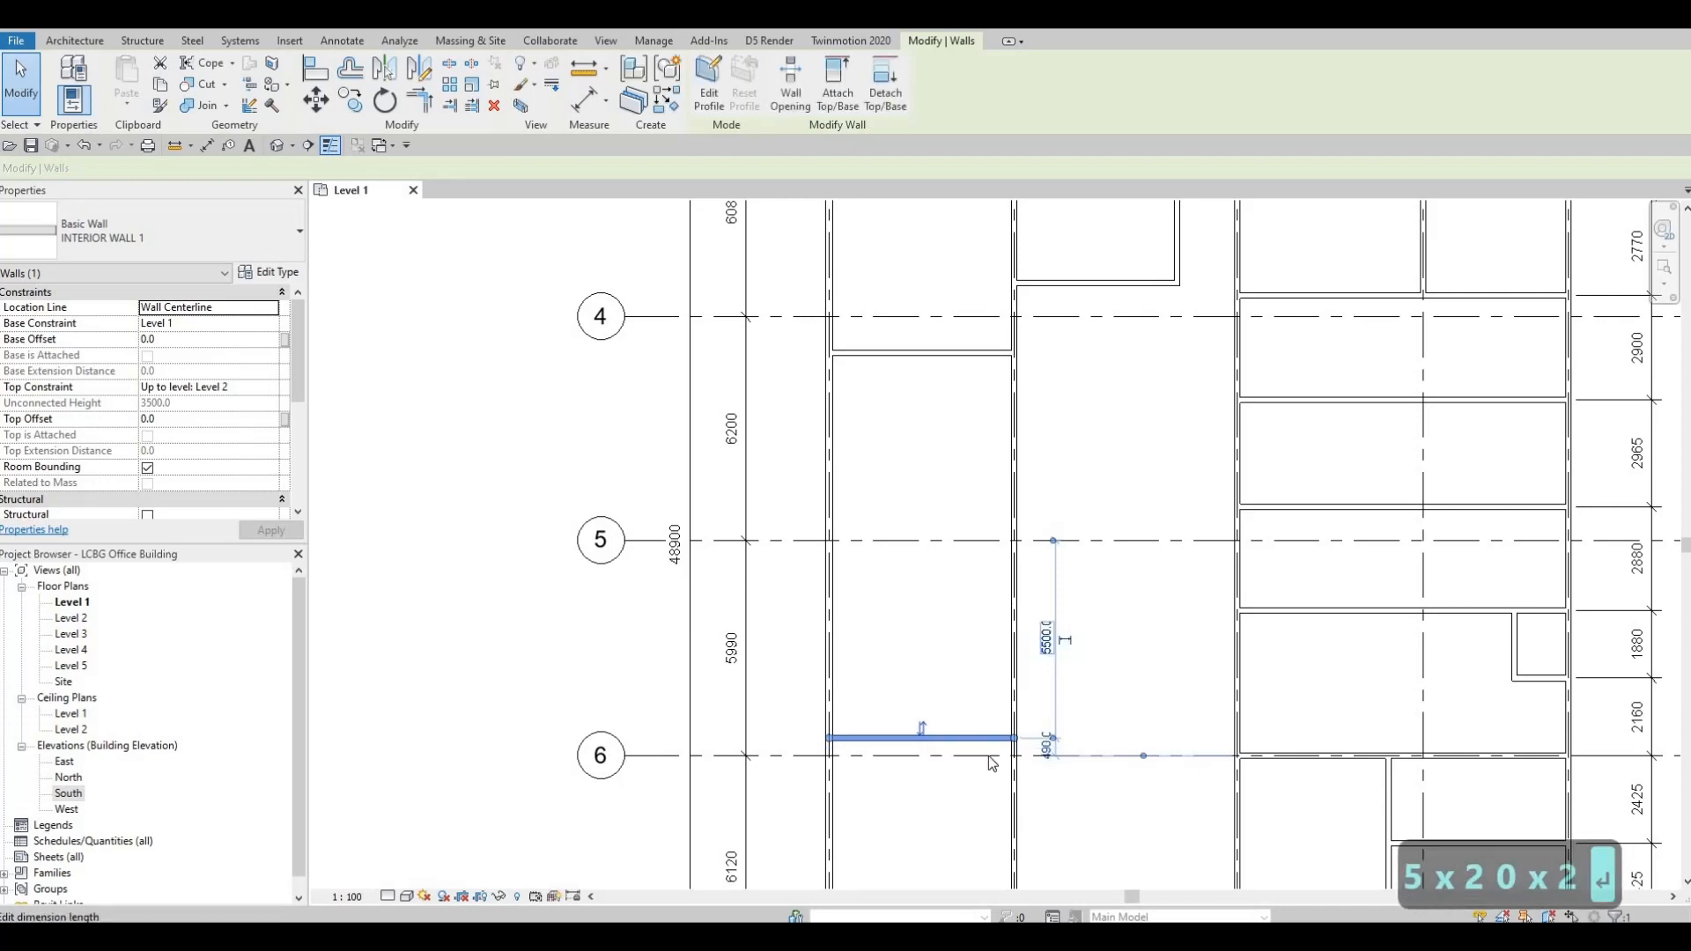
key("Escape")
key("Escape")
- Draw a cross wall from the grid A wall to the grid B wall between grids 6 and 7, aligned with the partition separating the two 2425 rooms
middle_click_drag(1082, 754, 1061, 645)
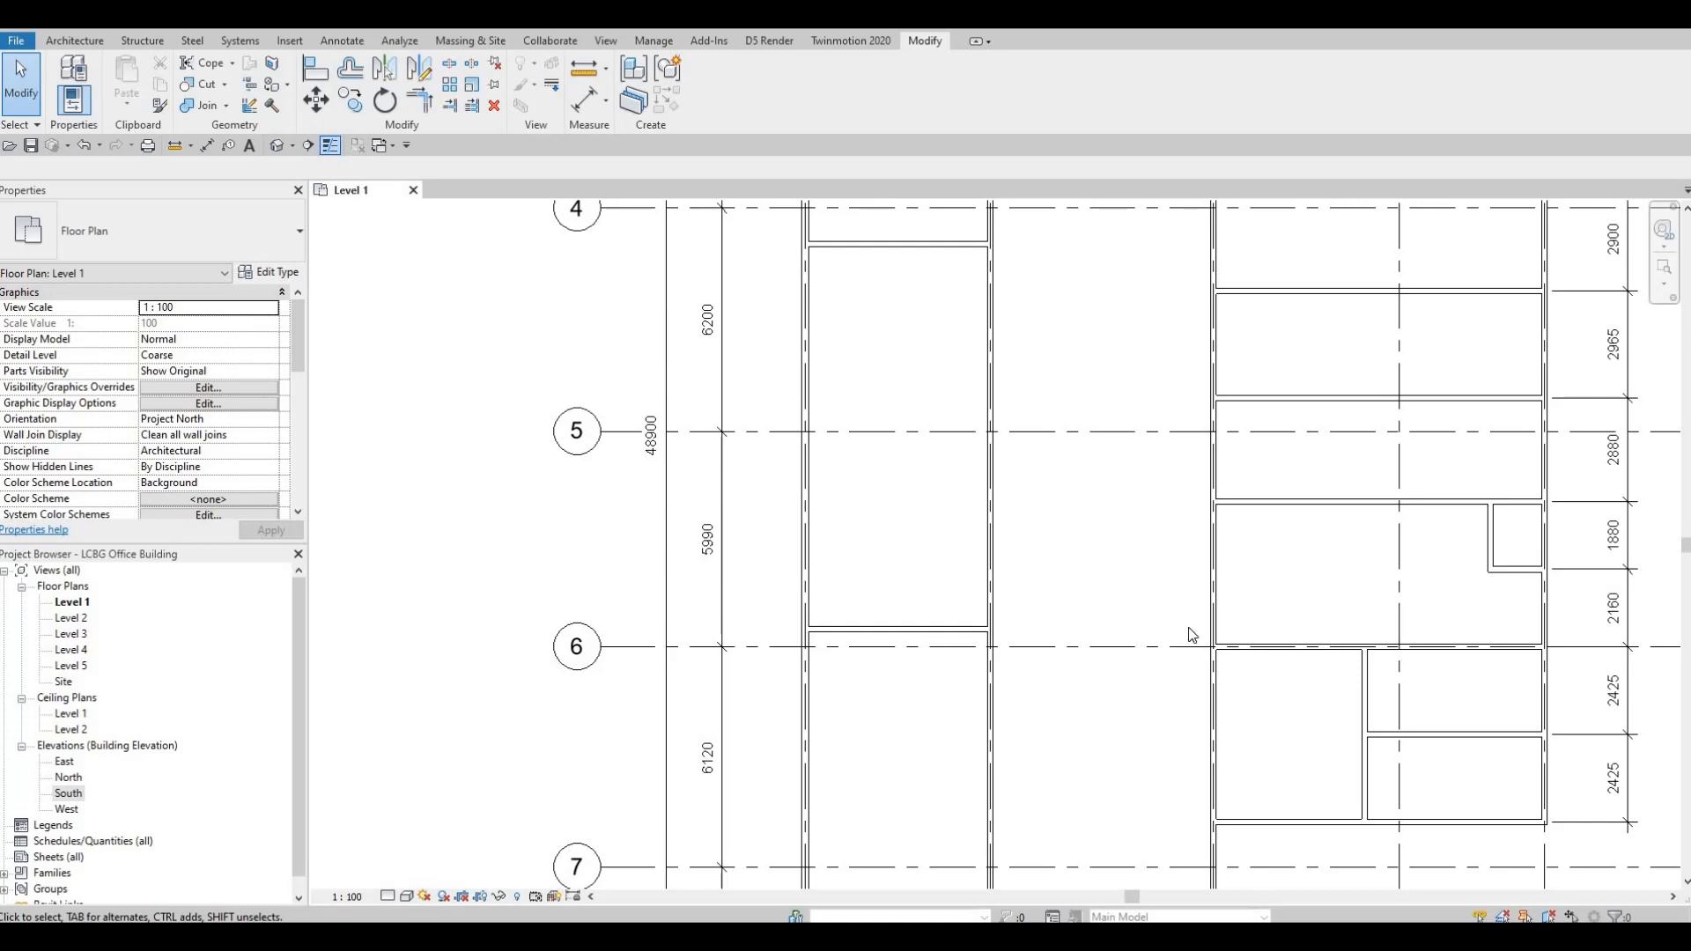
scroll(1084, 652, "down", 1)
scroll(999, 585, "down", 2)
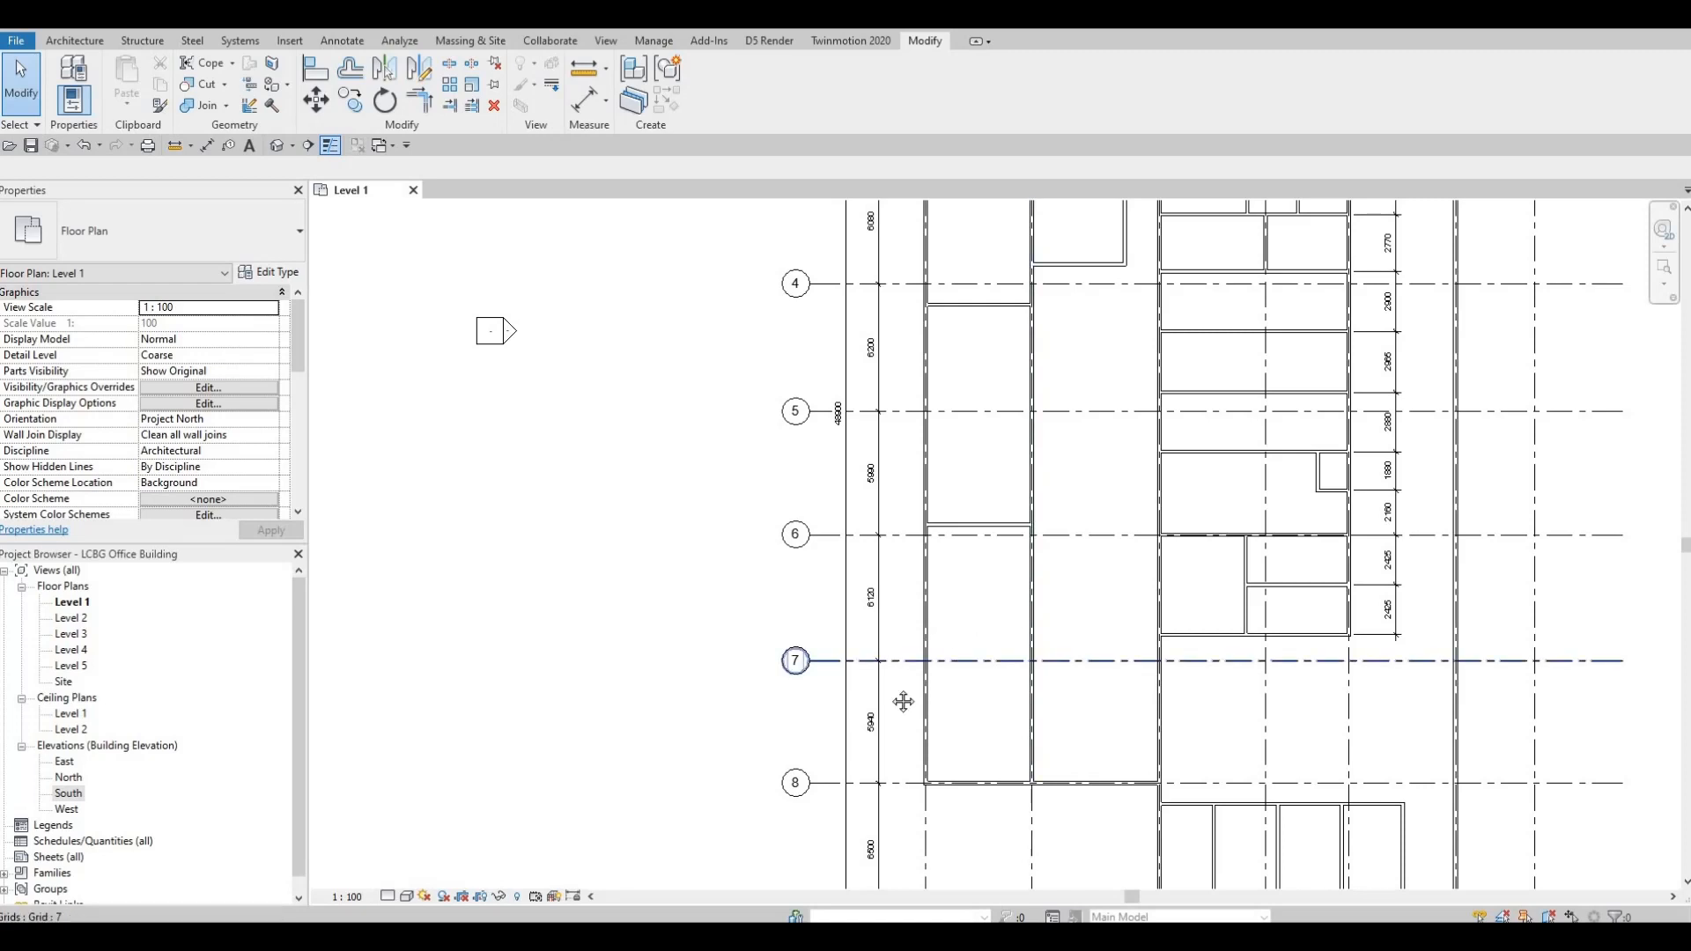
scroll(830, 602, "up", 2)
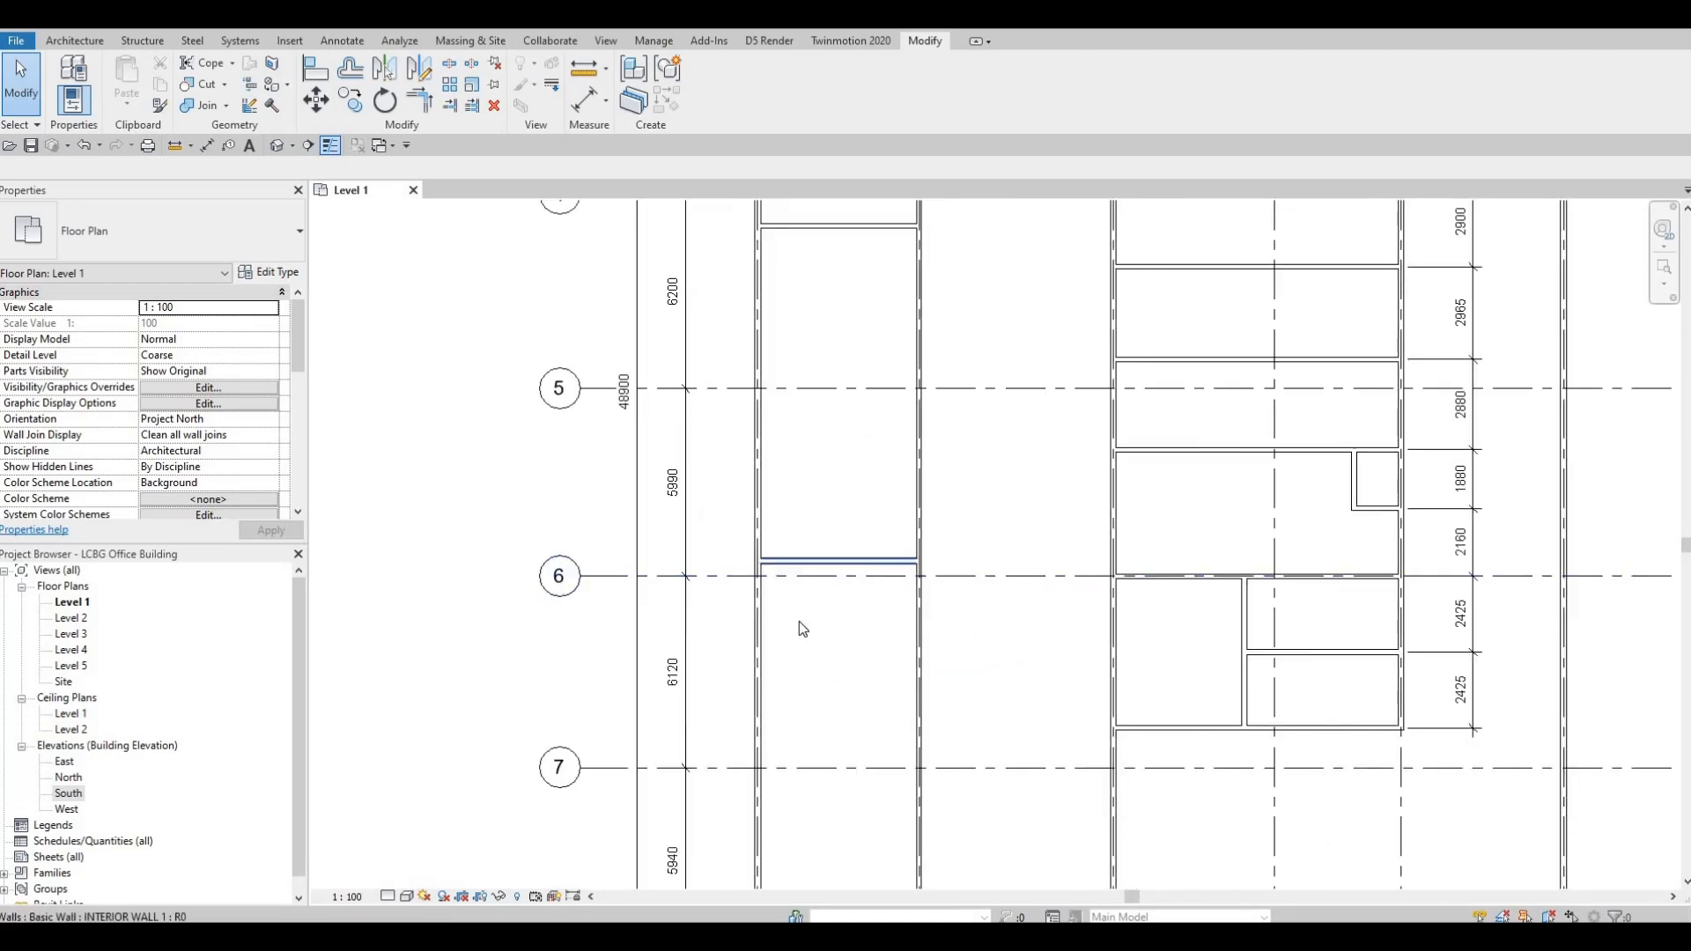
key("w")
key("a")
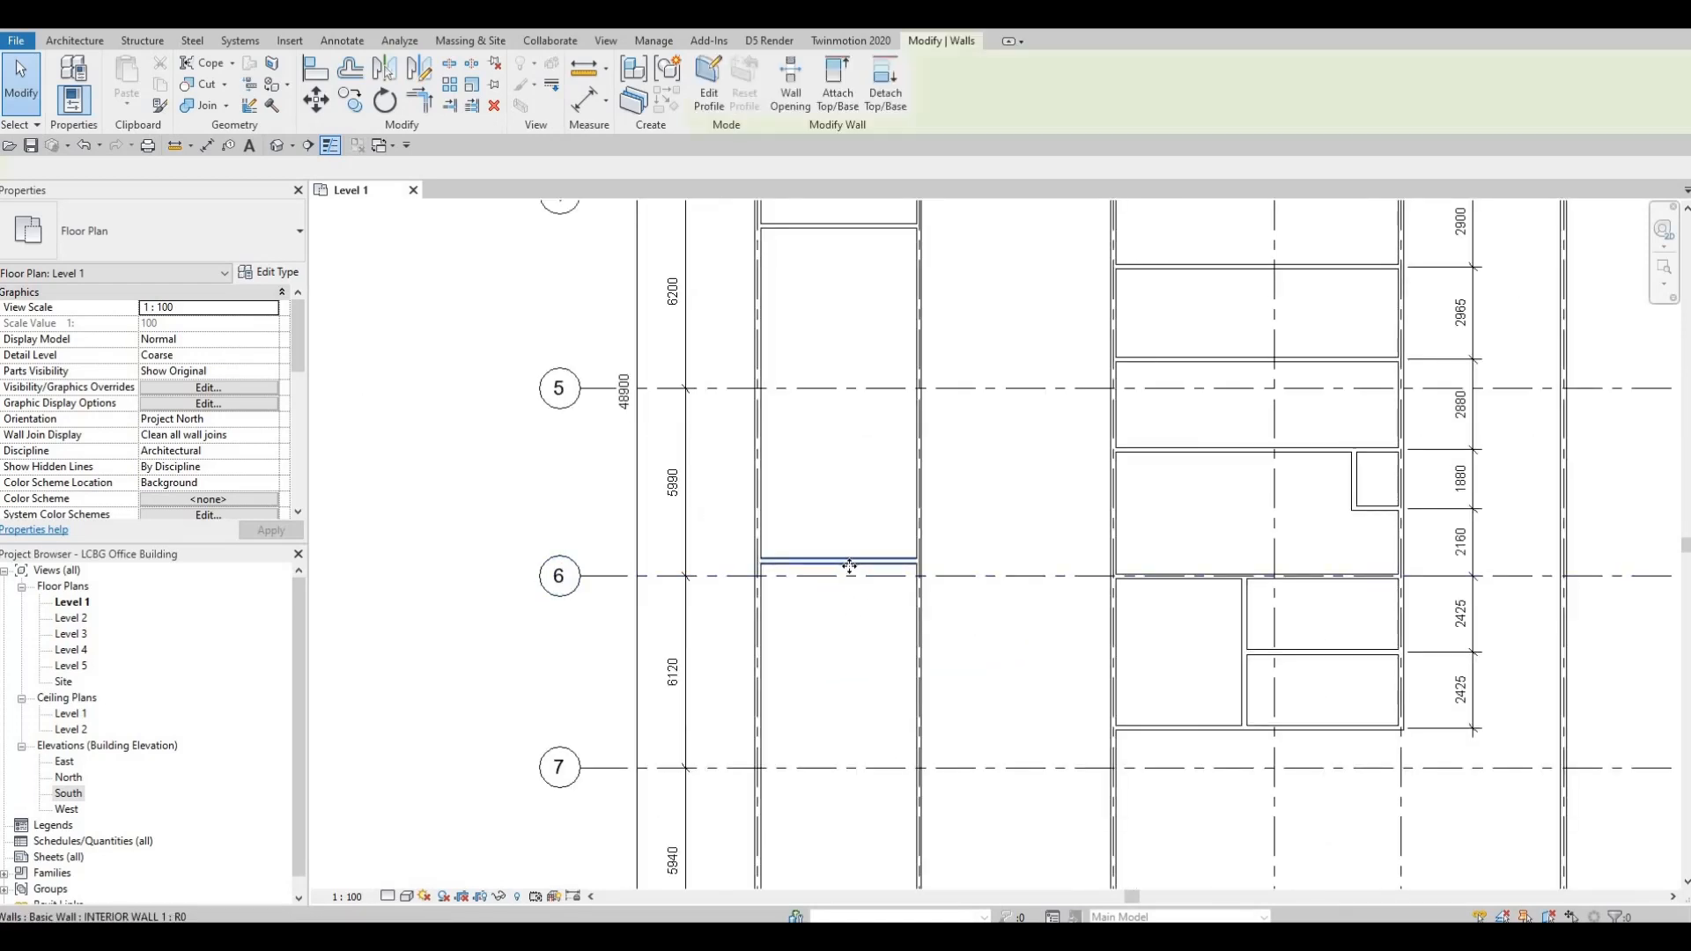
left_click(758, 652)
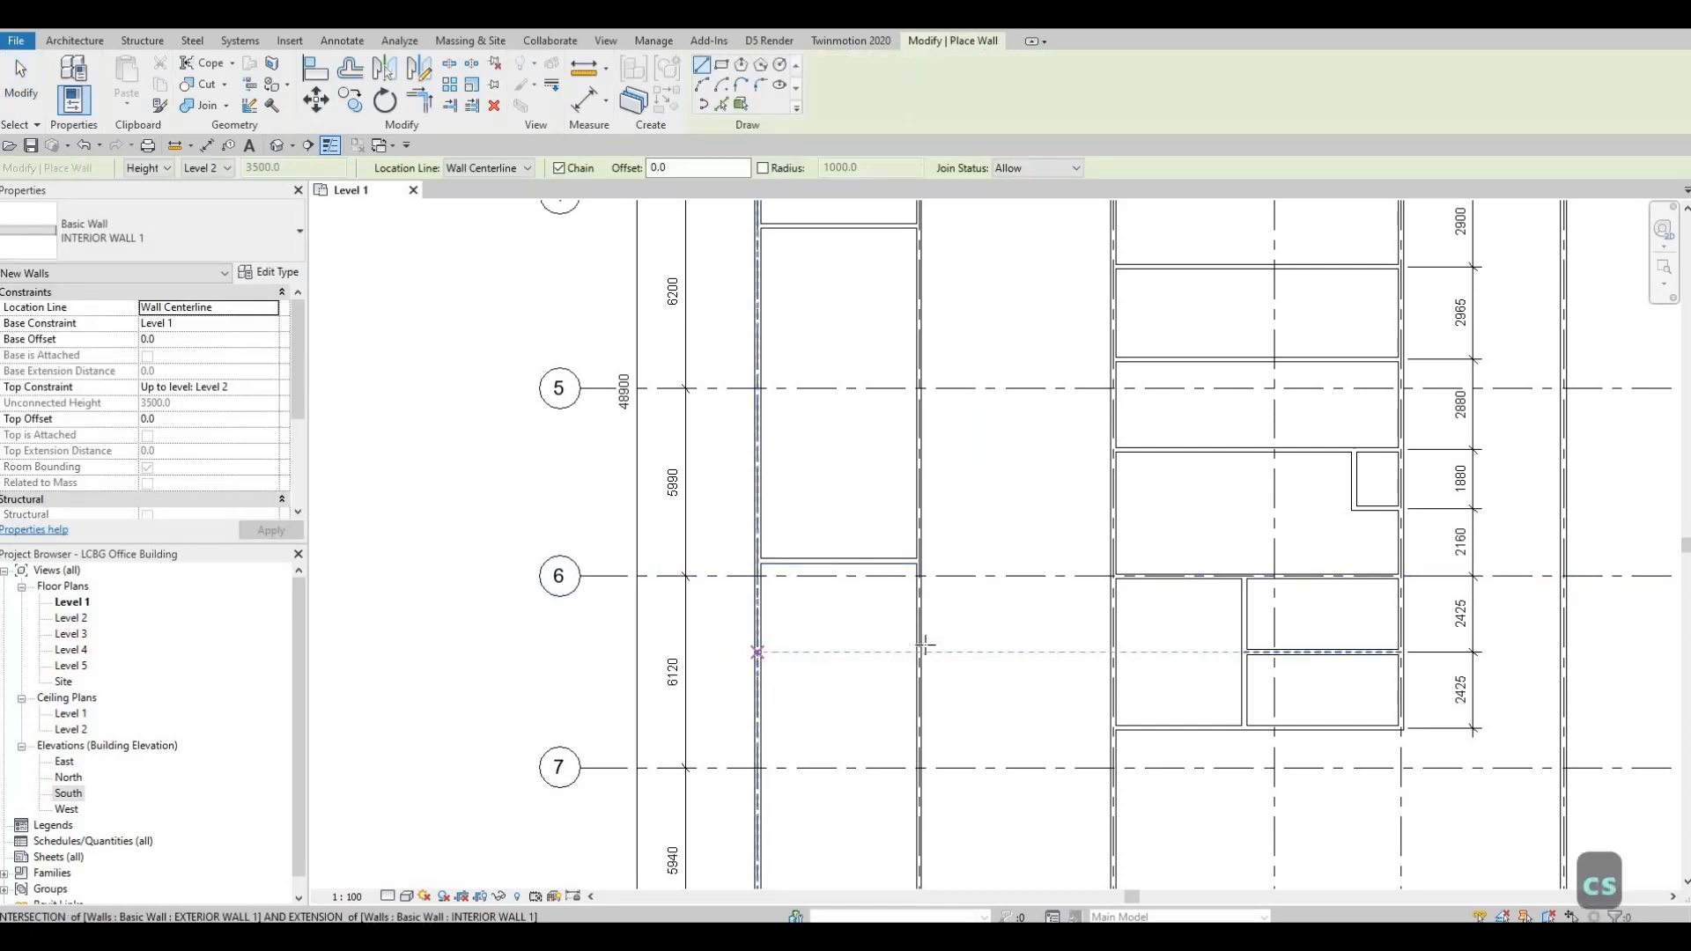
left_click(920, 651)
key("Escape")
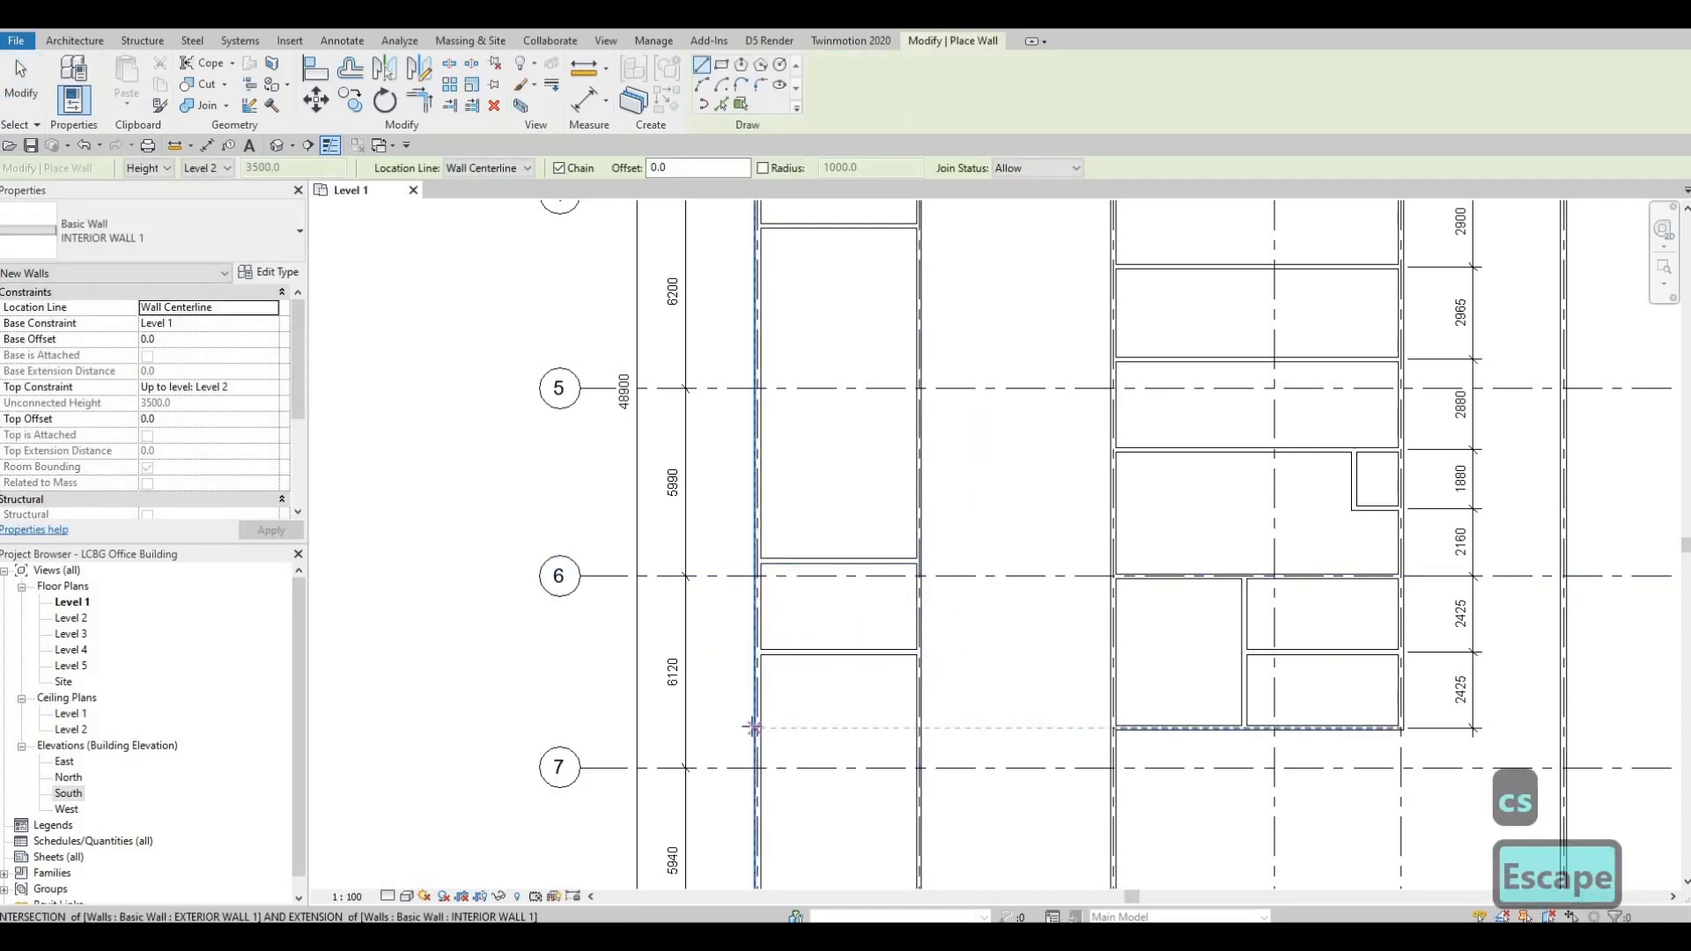
- Draw a second cross wall between the grid A and B walls just above grid 7, aligned with the lowest partition of the 2425 rooms
left_click(755, 730)
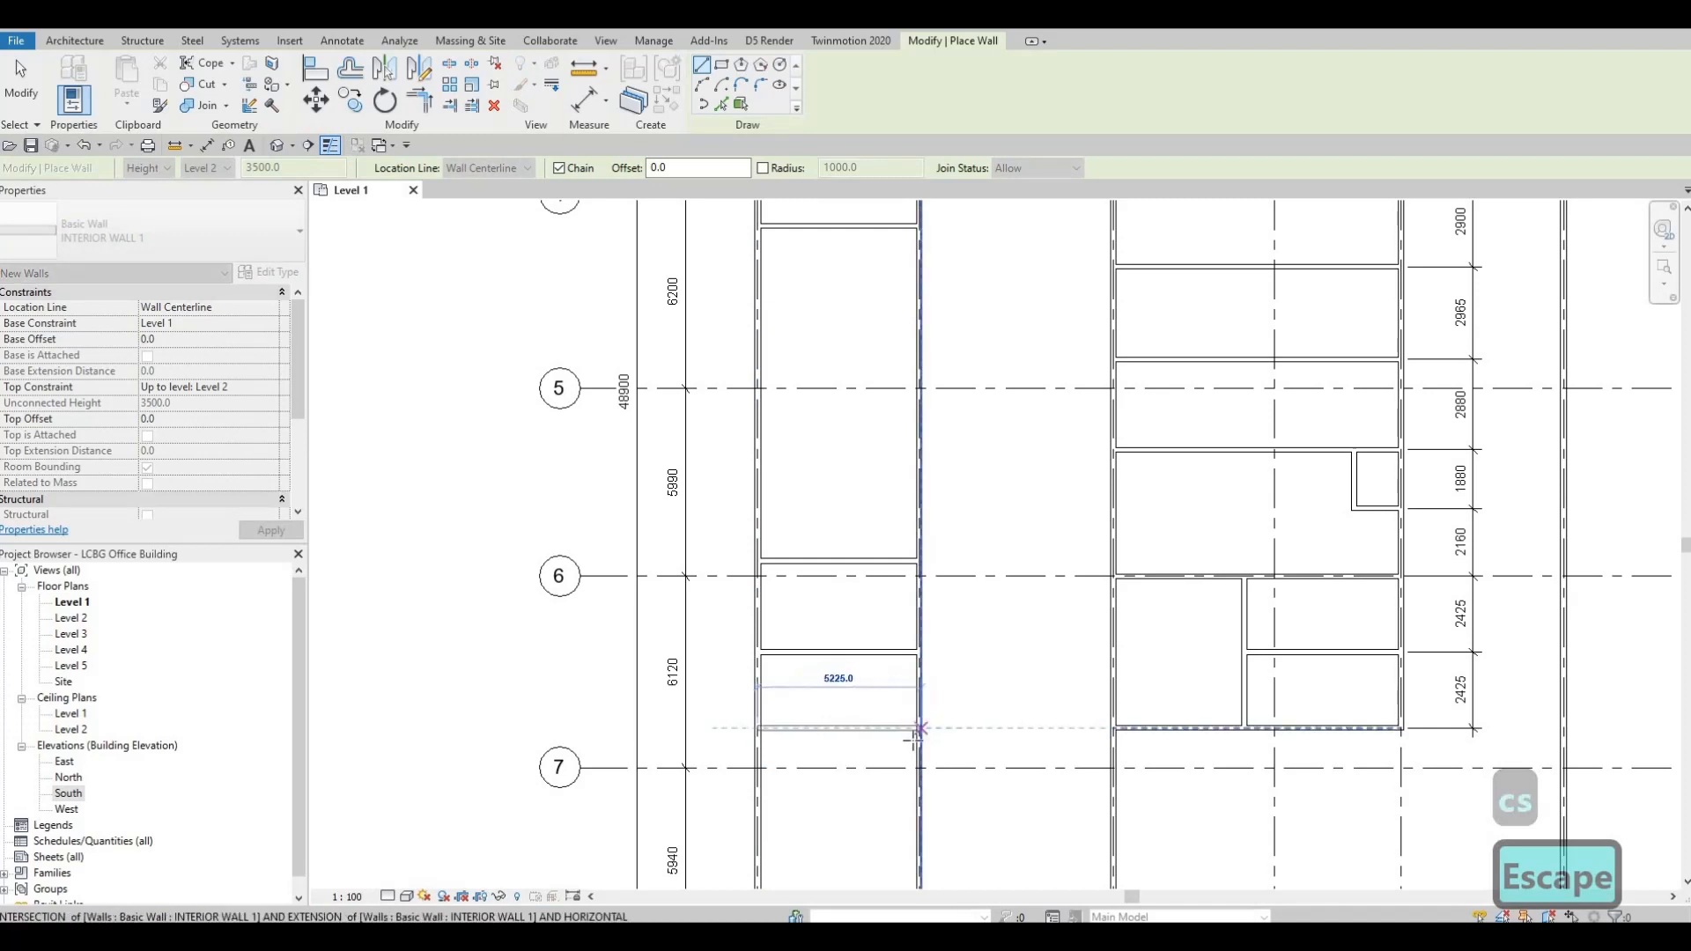
left_click(920, 729)
key("Escape")
key("Escape")
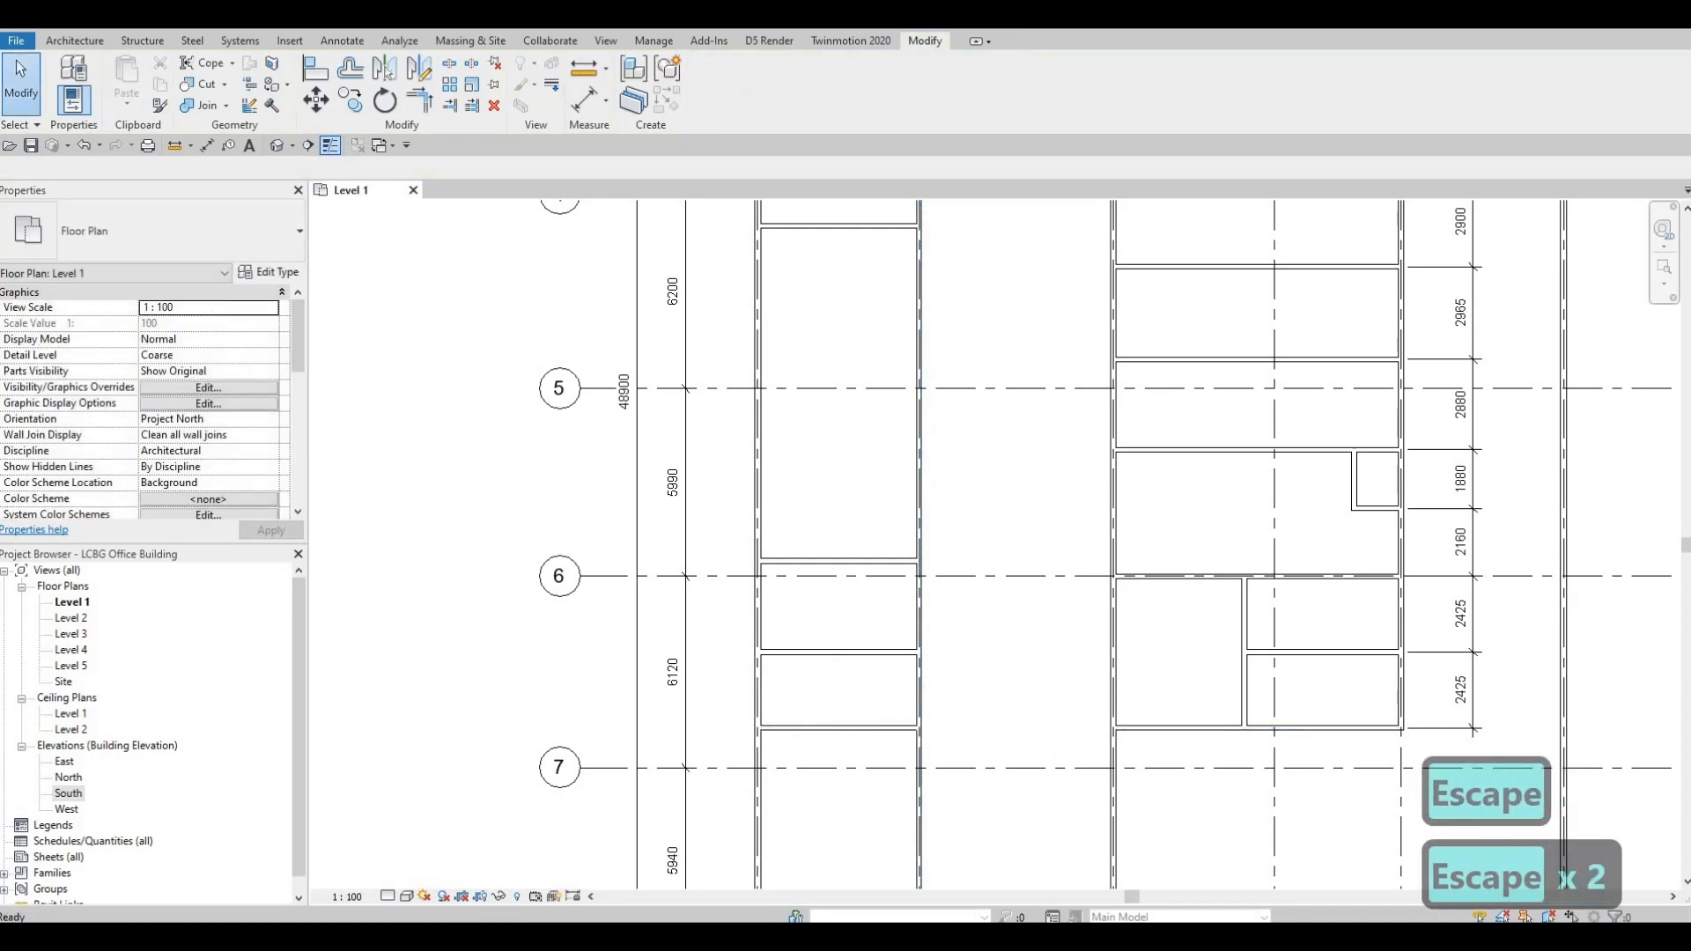
key("Escape")
key("Escape")
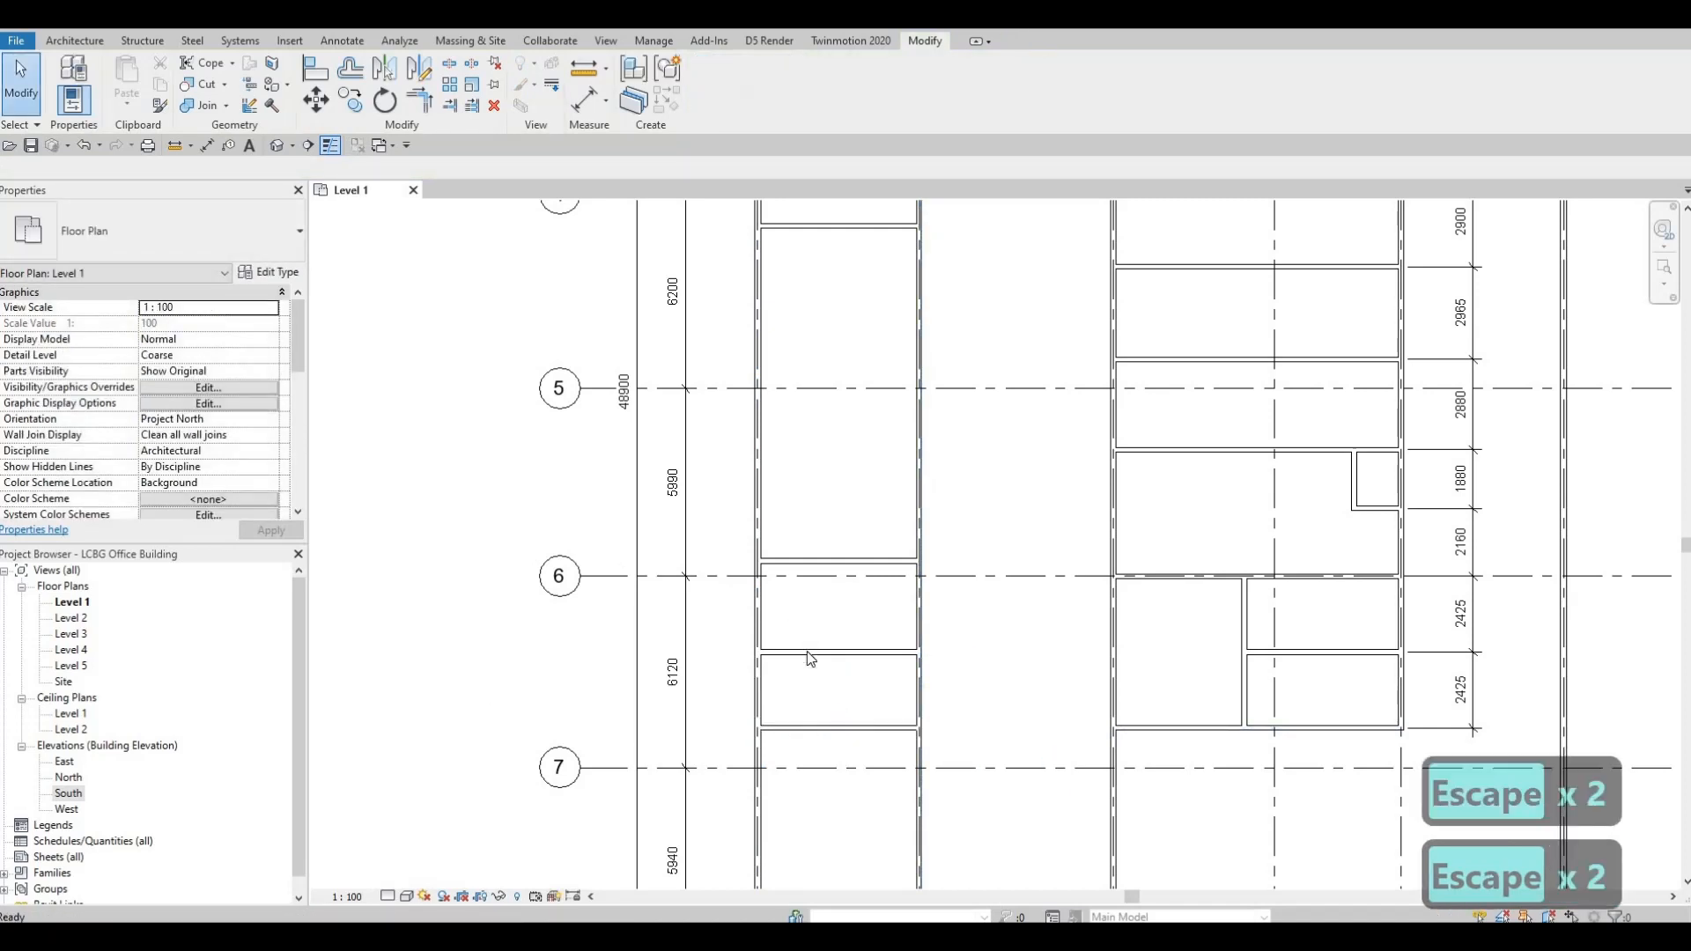
- Set the upper new cross wall's distance from the partition just above grid 6 to 6100
left_click(805, 653)
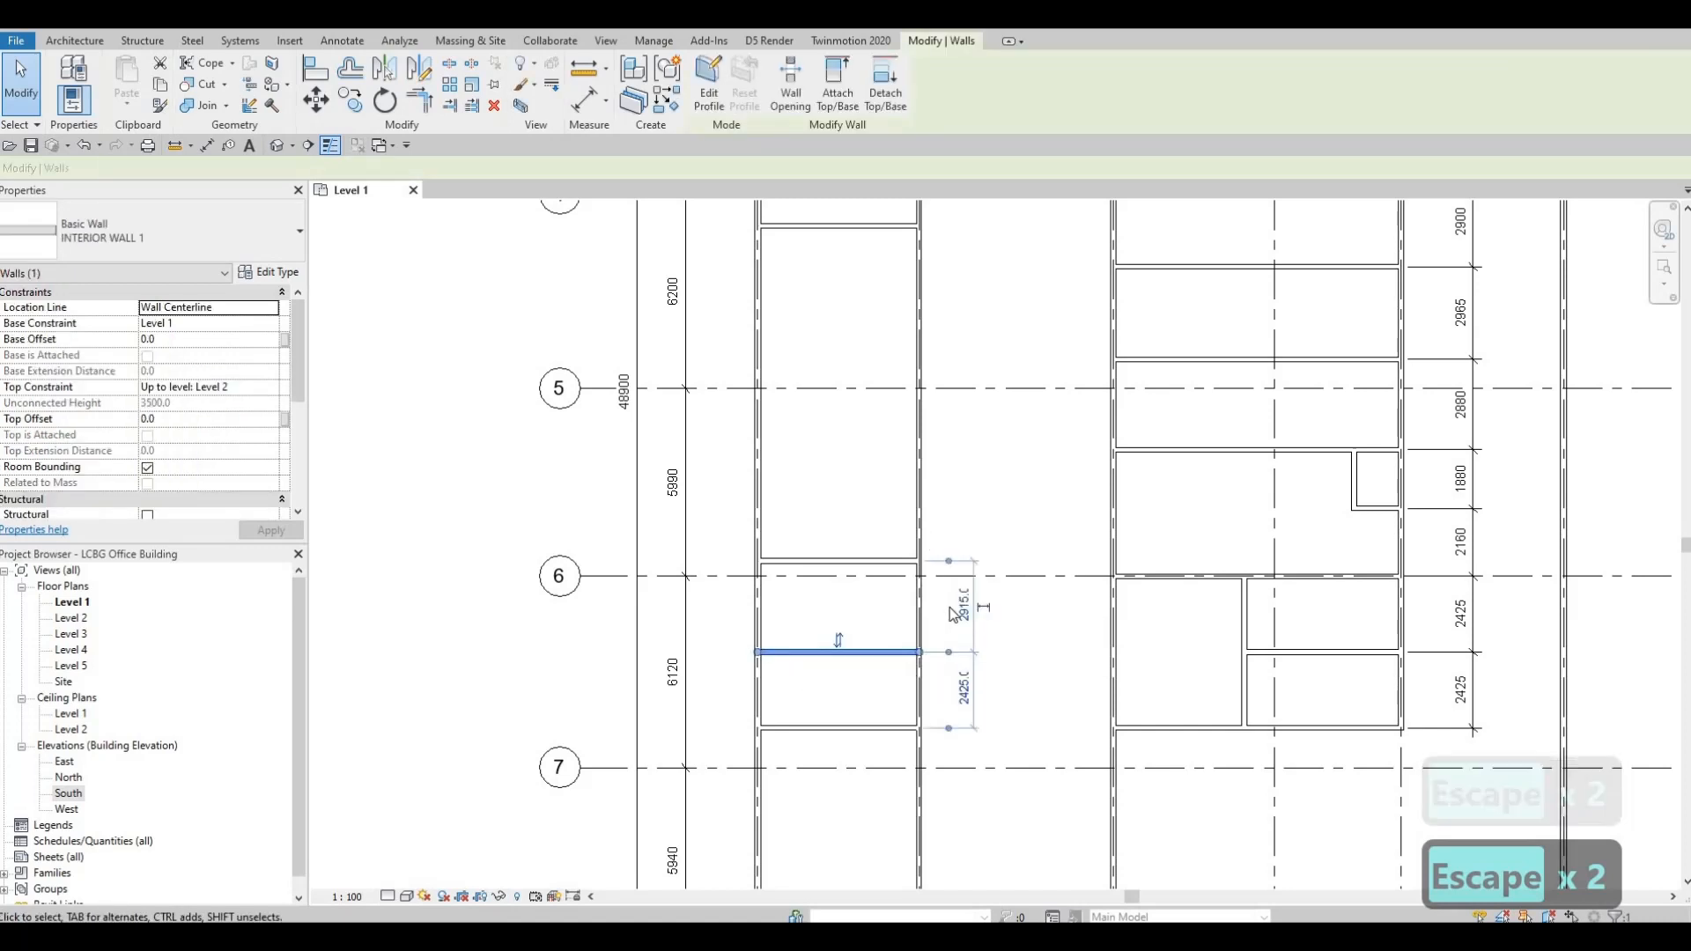
scroll(942, 582, "up", 2)
left_click(984, 658)
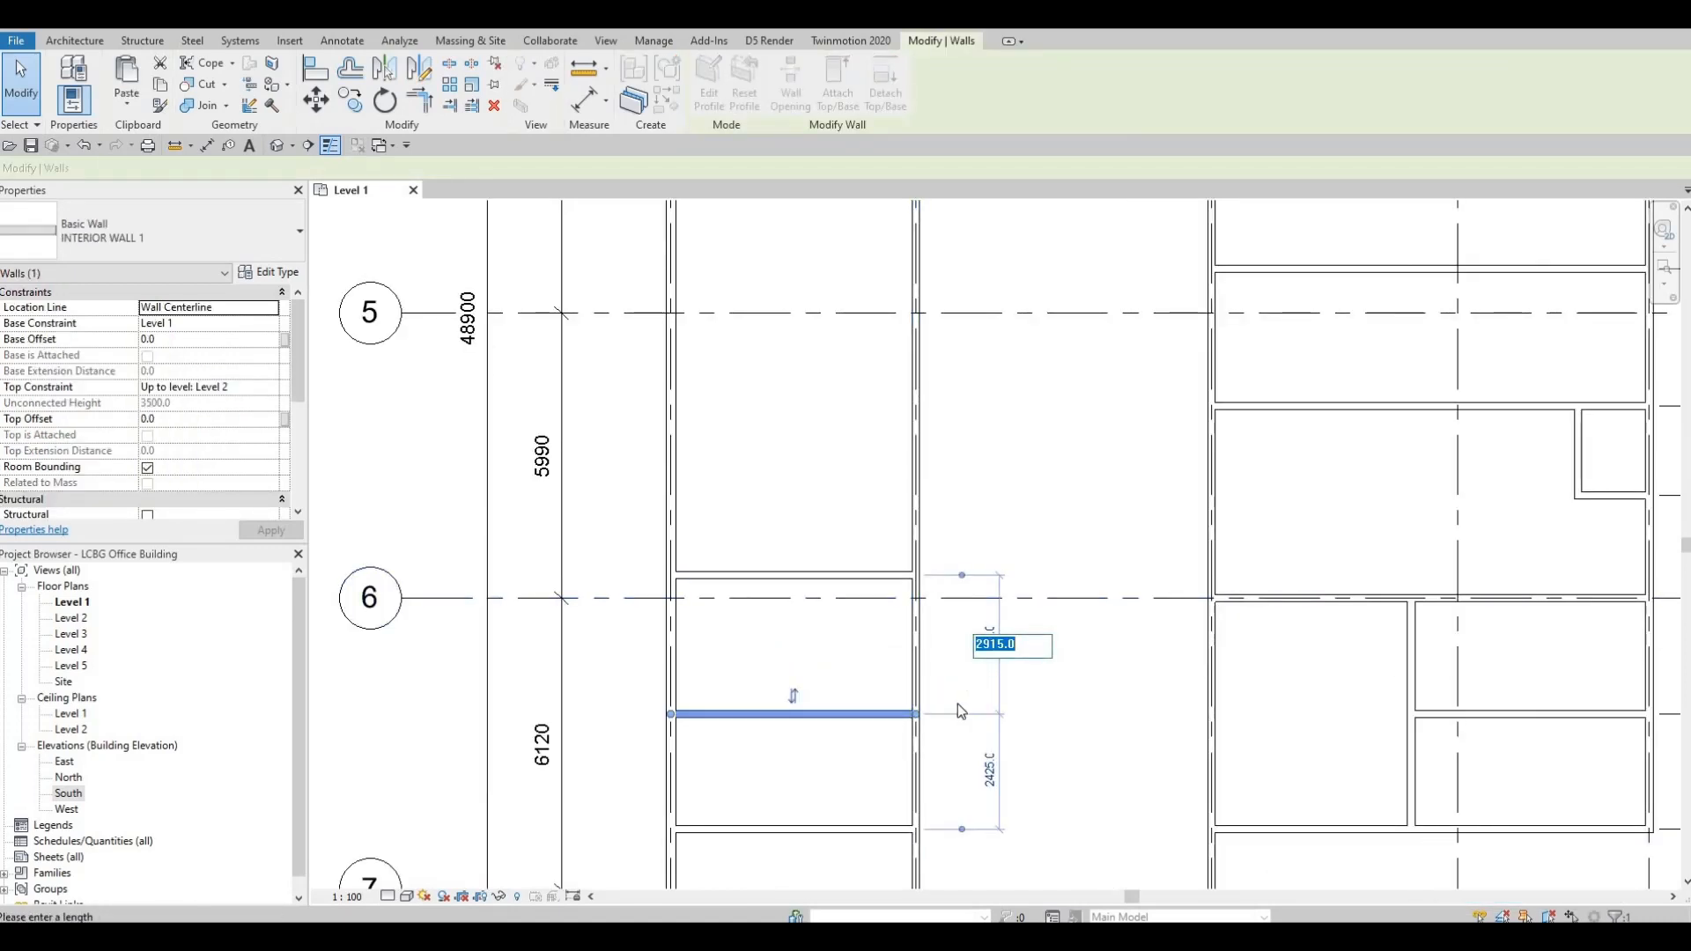
type("61")
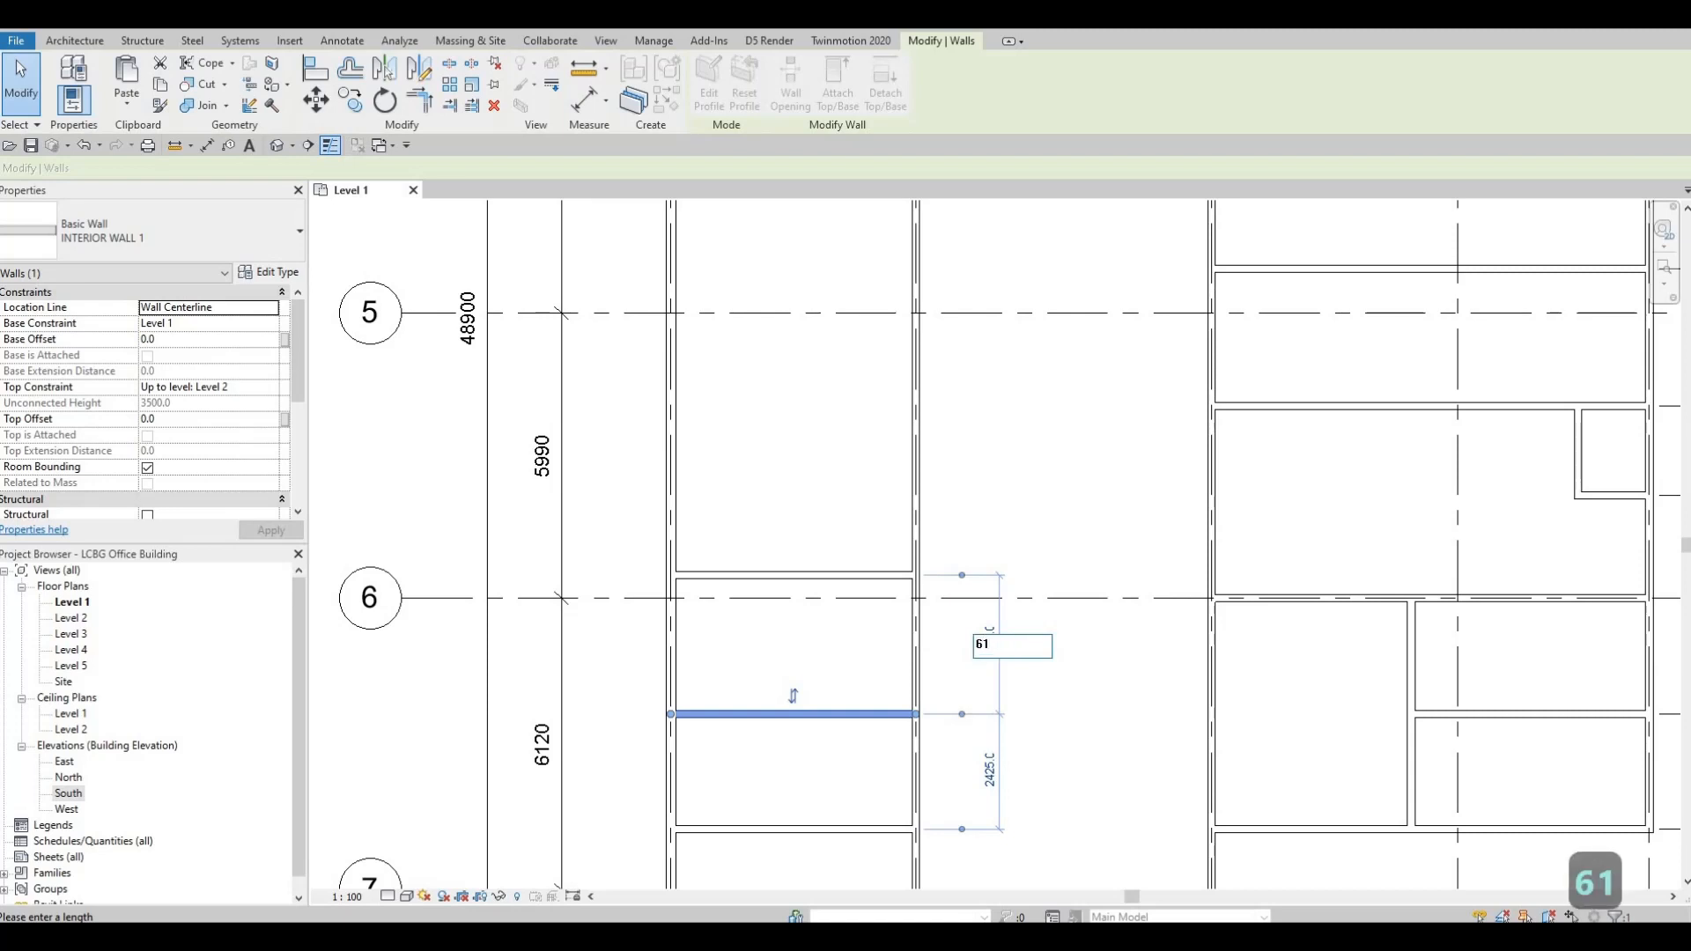
type("00")
key("Return")
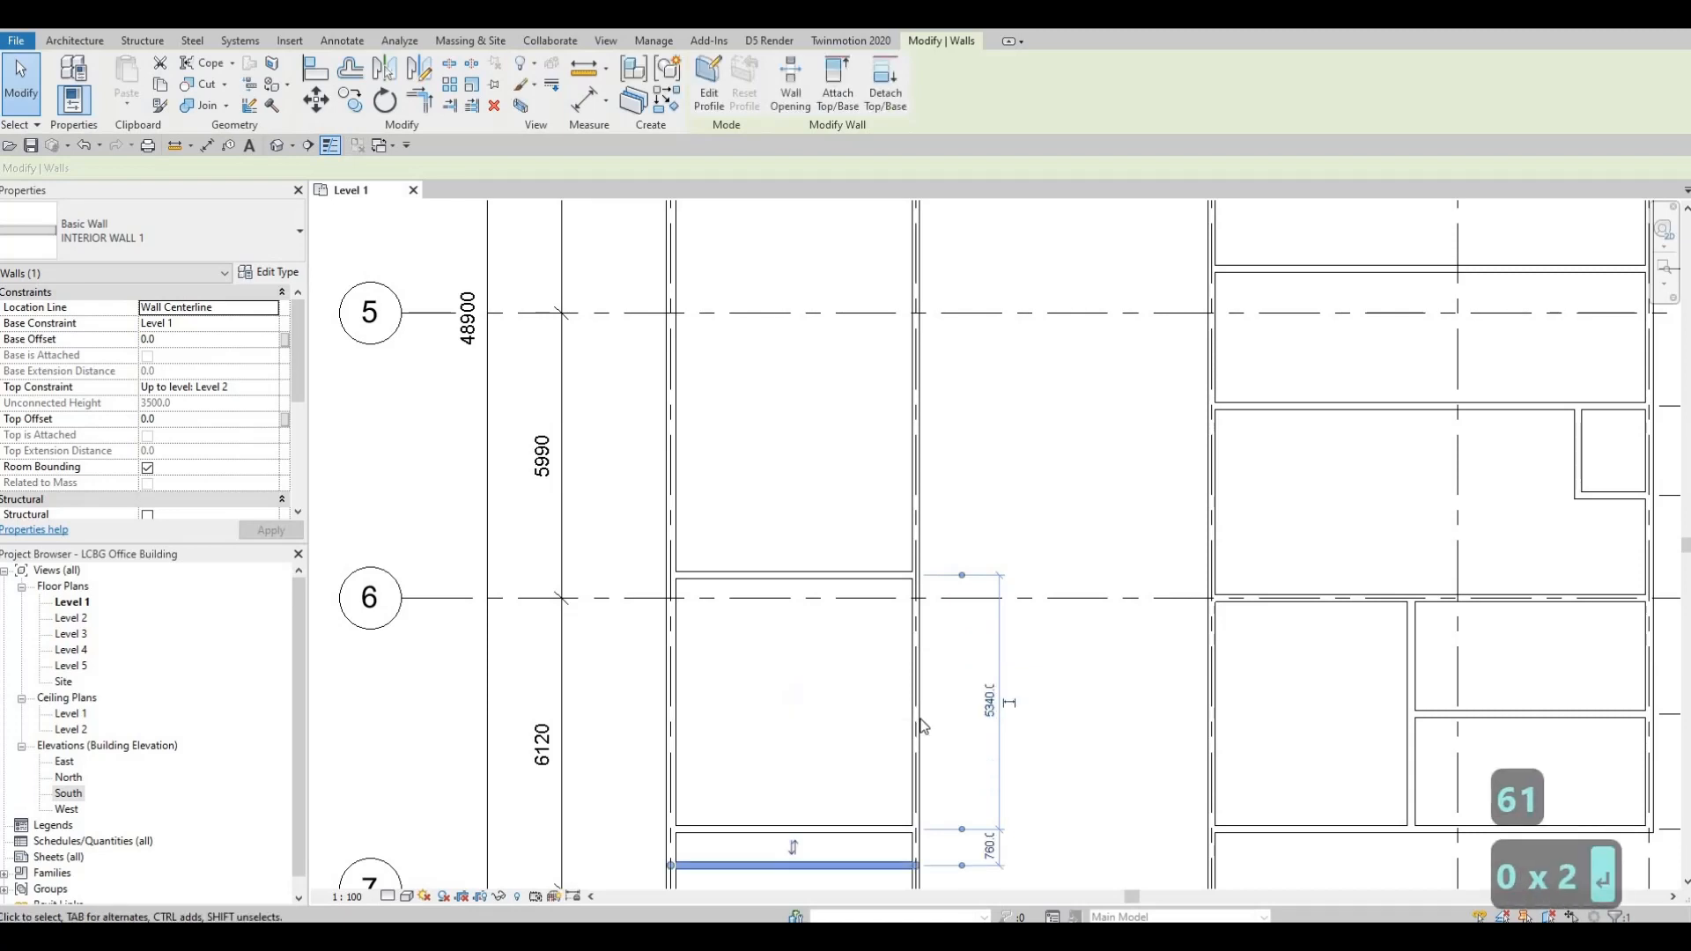
- Move the cross wall just above grid 7 down to about 2100 below the wall placed at 6100
key("Escape")
middle_click_drag(830, 817, 798, 595)
left_click(808, 704)
left_click_drag(800, 584, 801, 754)
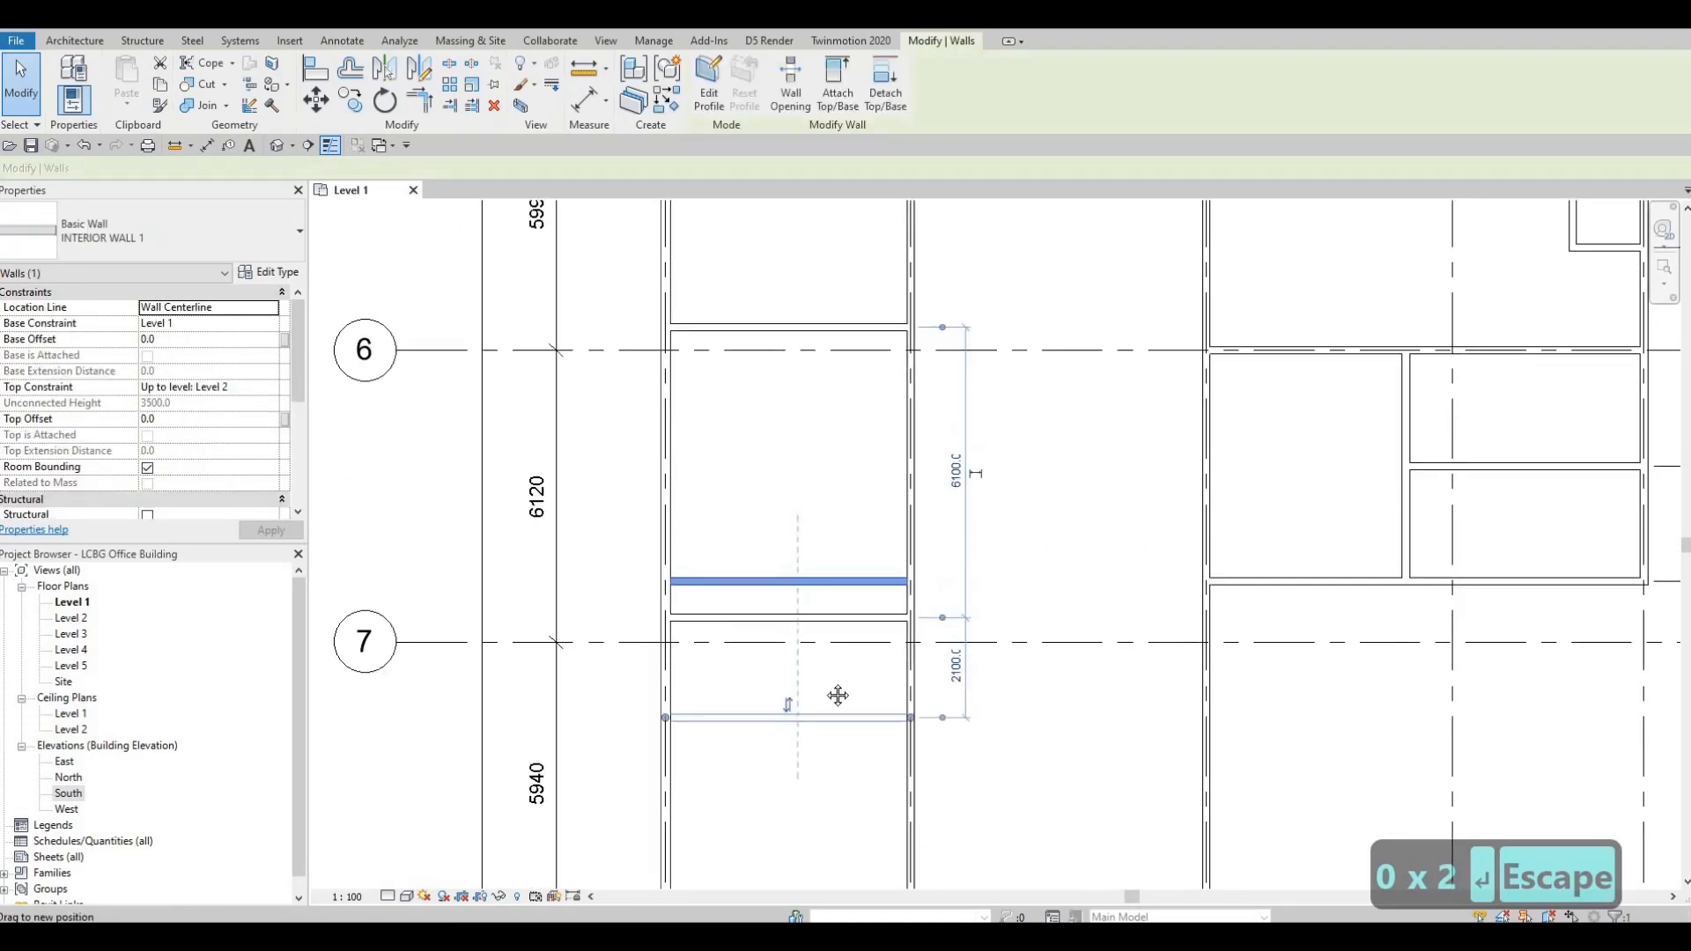
scroll(798, 593, "down", 1)
mouse_move(796, 744)
middle_mouse_down()
mouse_move(802, 593)
mouse_move(801, 722)
middle_mouse_up()
key("Escape")
key("Escape")
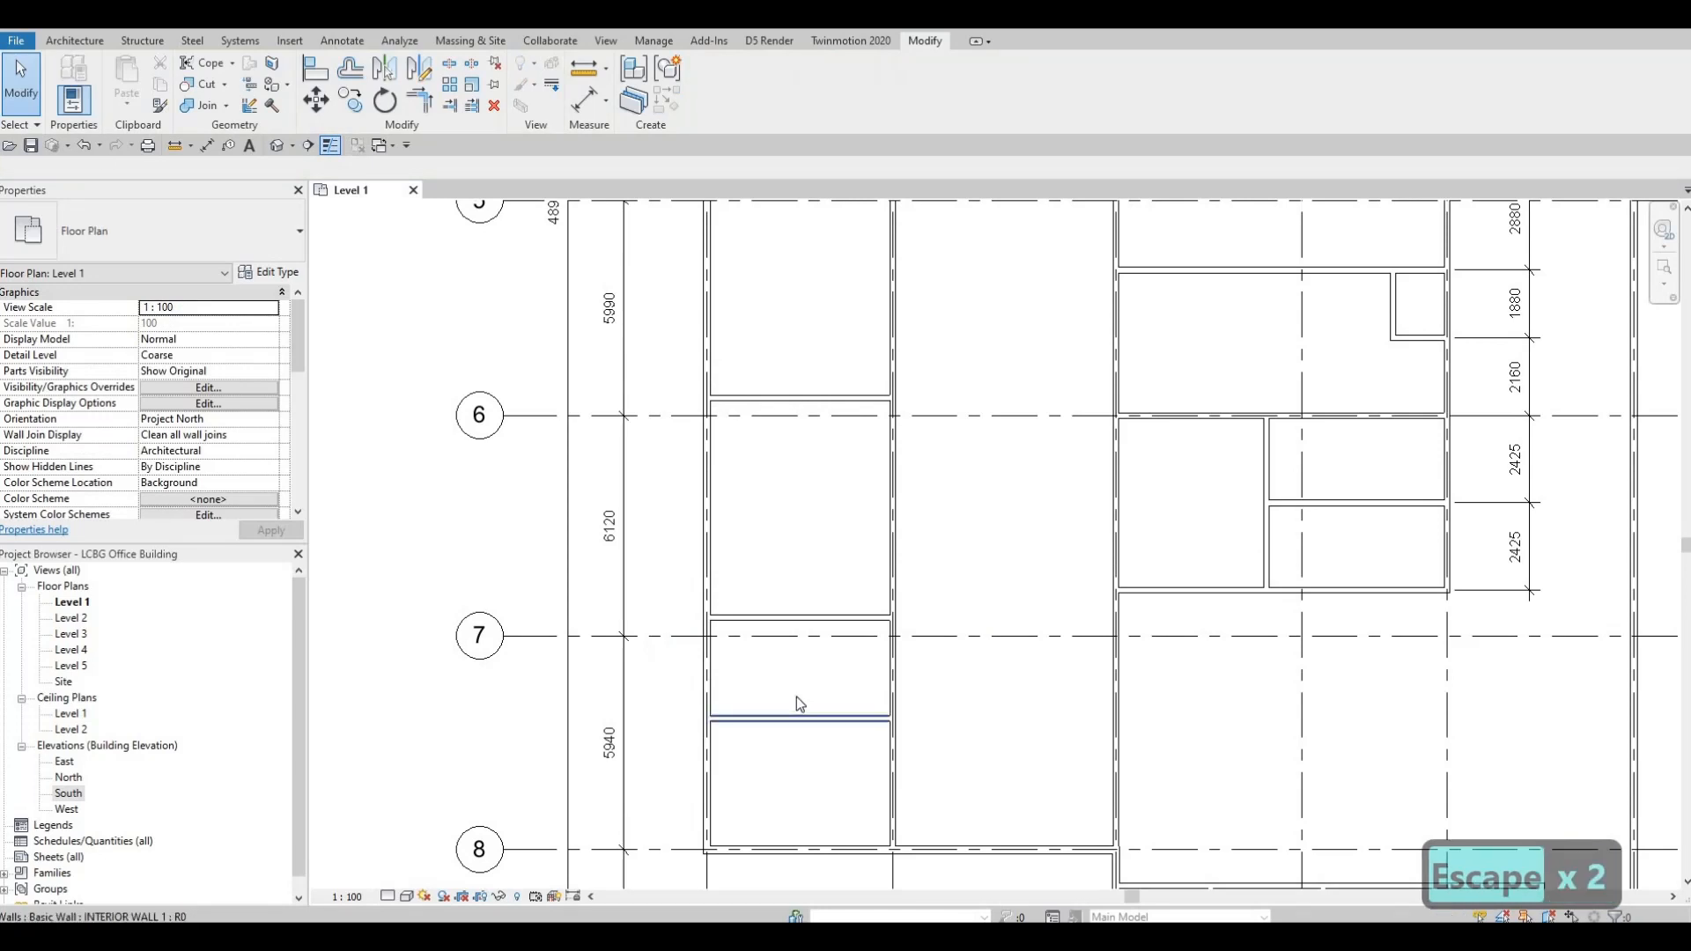
- Move the cross wall between grids 7 and 8 up to about midway between grids 6 and 7
scroll(798, 698, "up", 1)
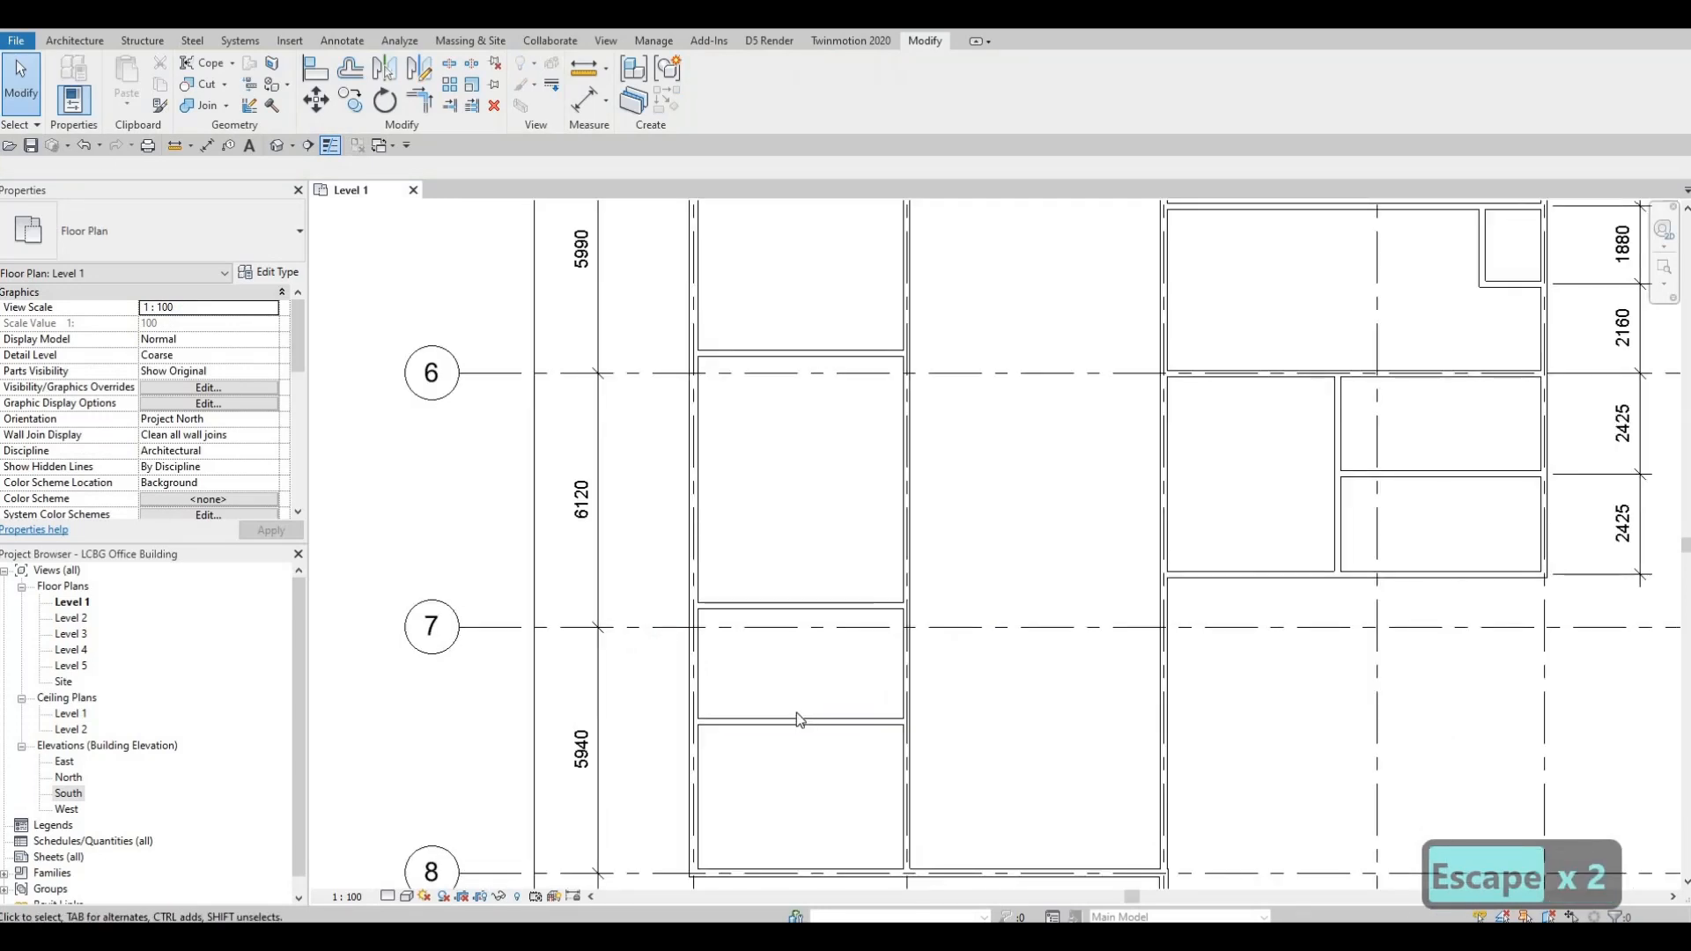
left_click_drag(793, 720, 775, 484)
key("Escape")
key("Escape")
- Set the moved cross wall's distance from the partition just above grid 6 to 3000
left_click(800, 474)
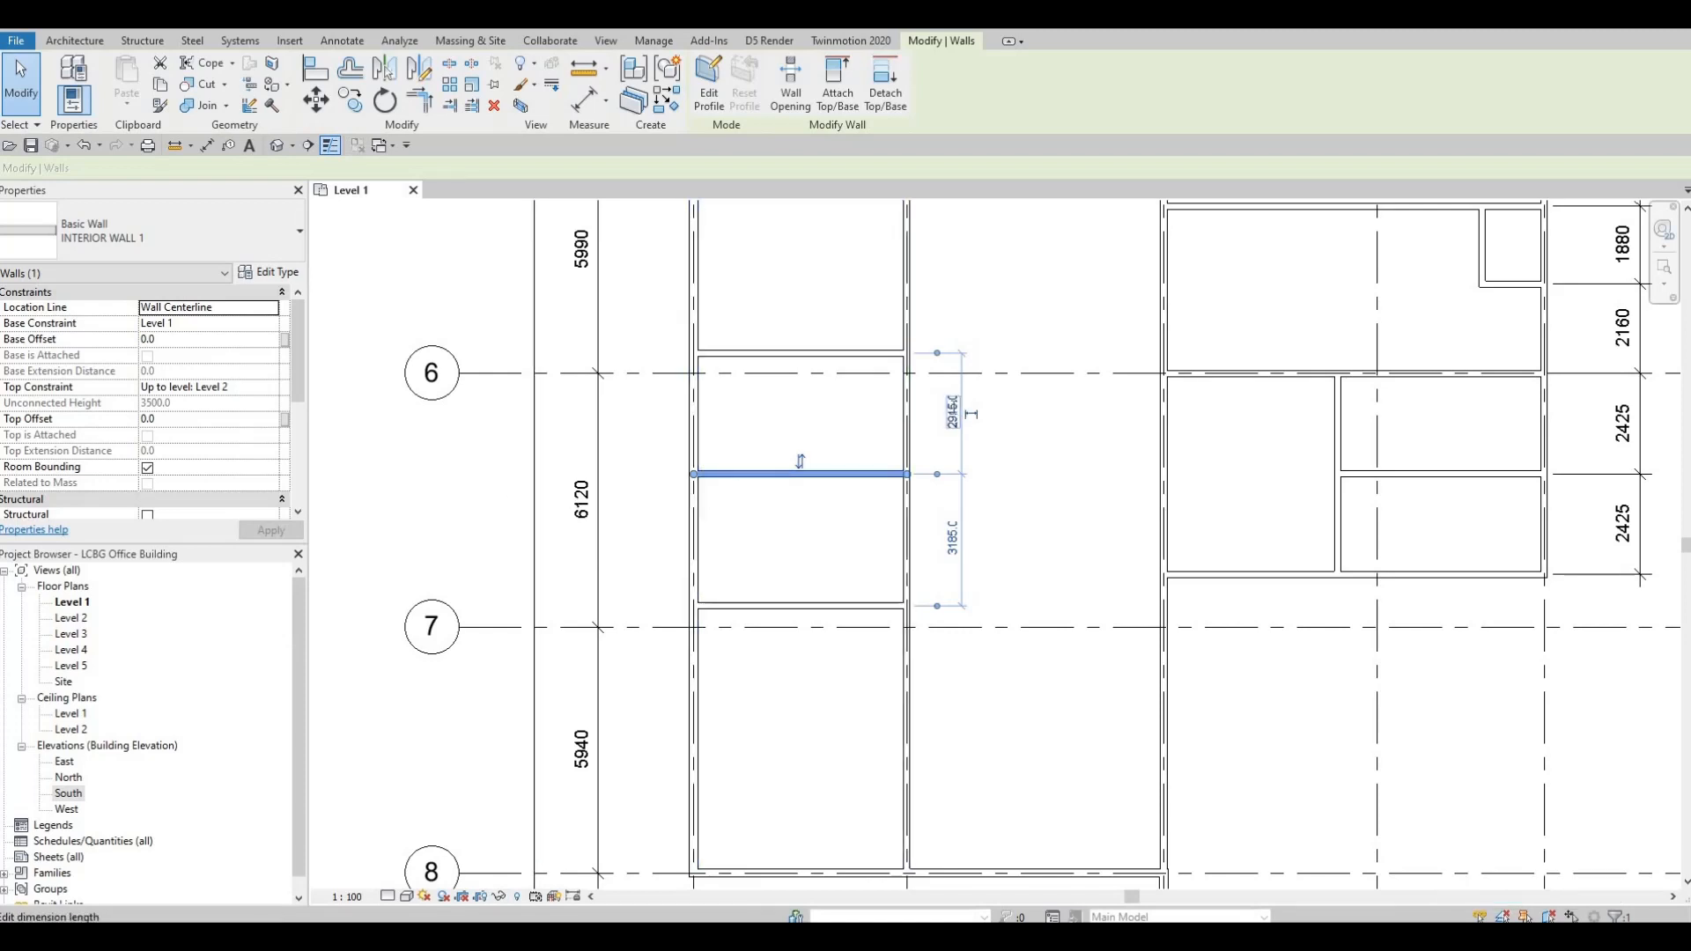
left_click(971, 414)
type("3000")
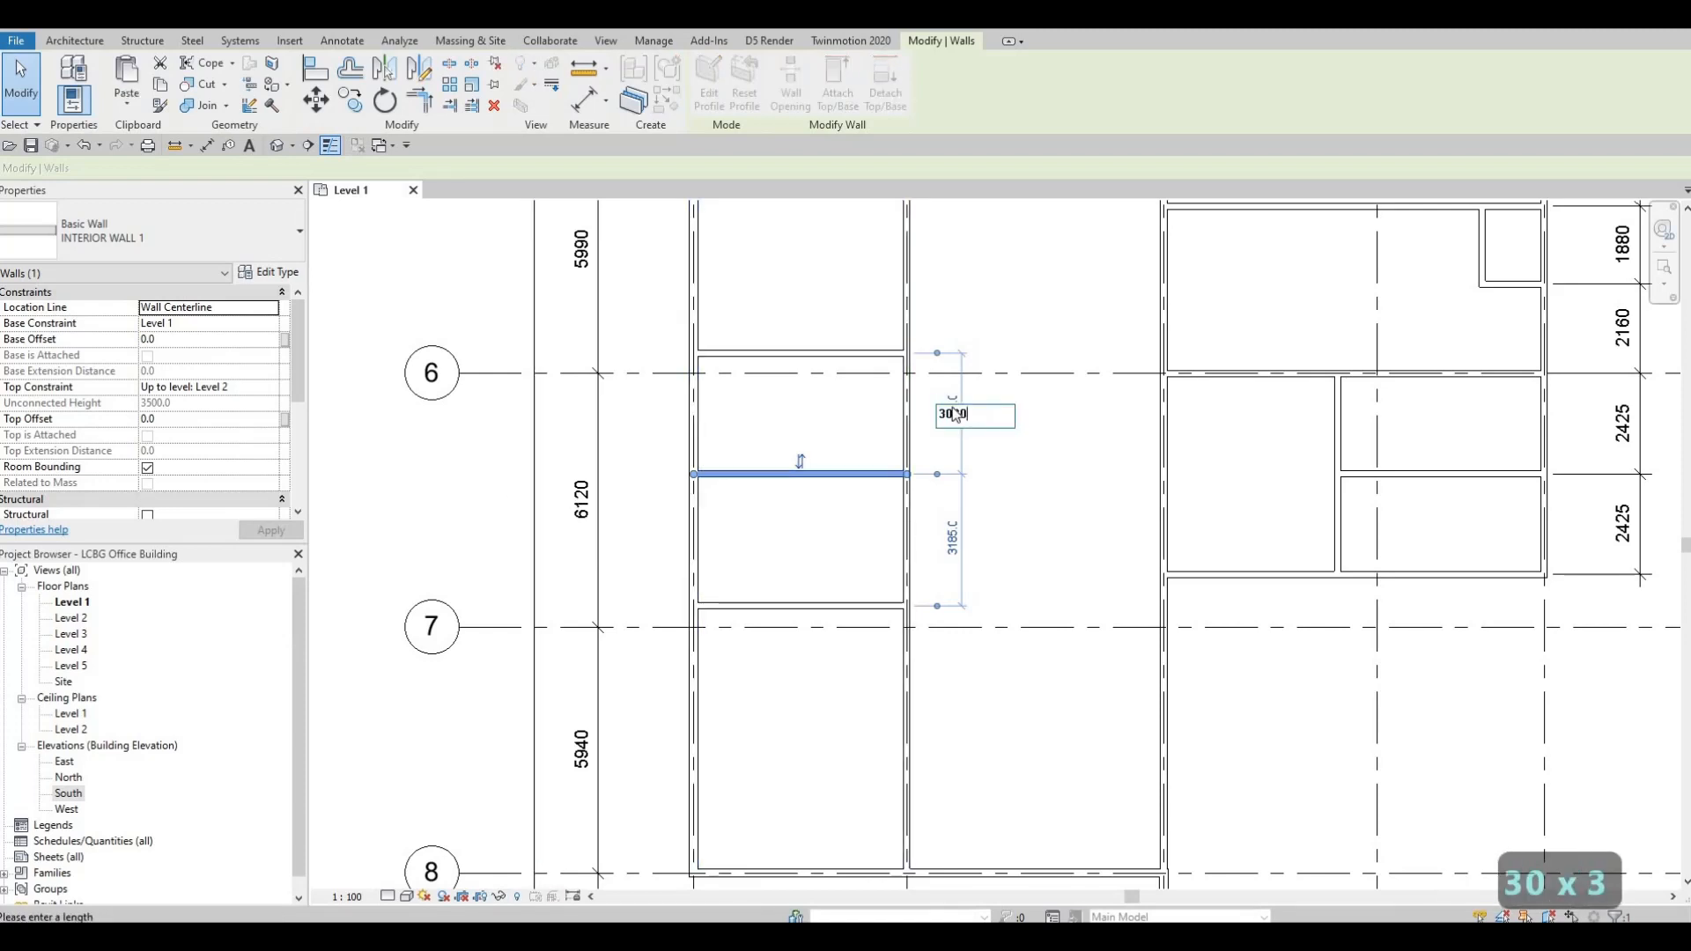
key("Return")
key("Escape")
key("Escape")
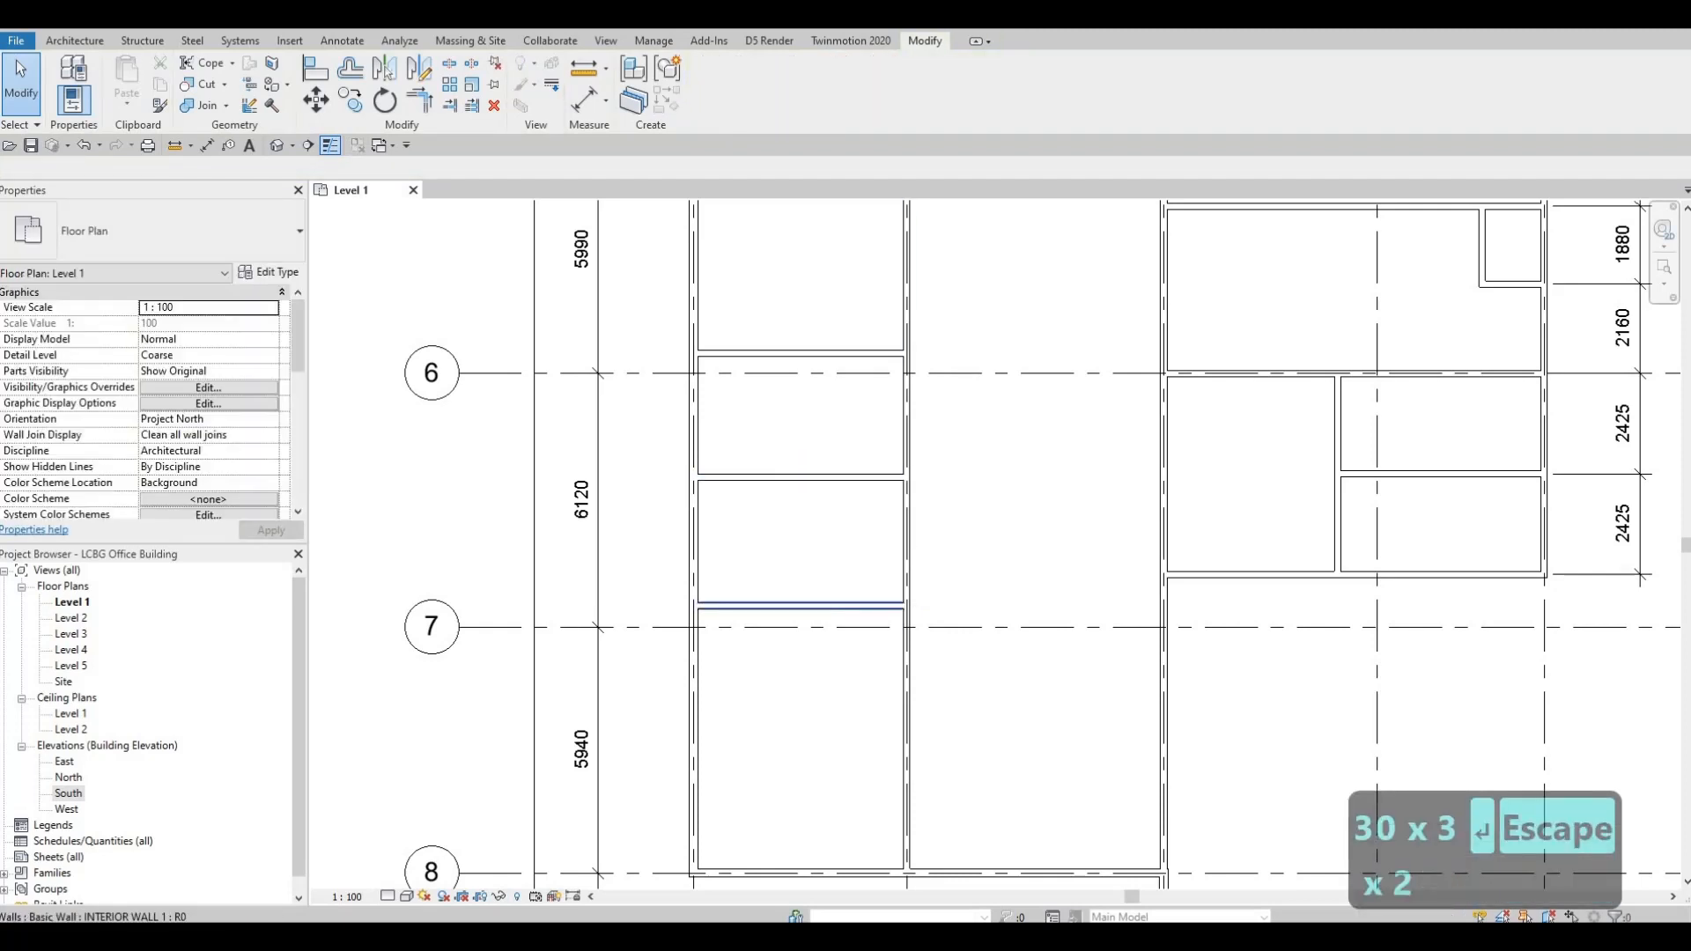
- Set the distance from the cross wall just above grid 7 to the partition above it to 3000
left_click(889, 606)
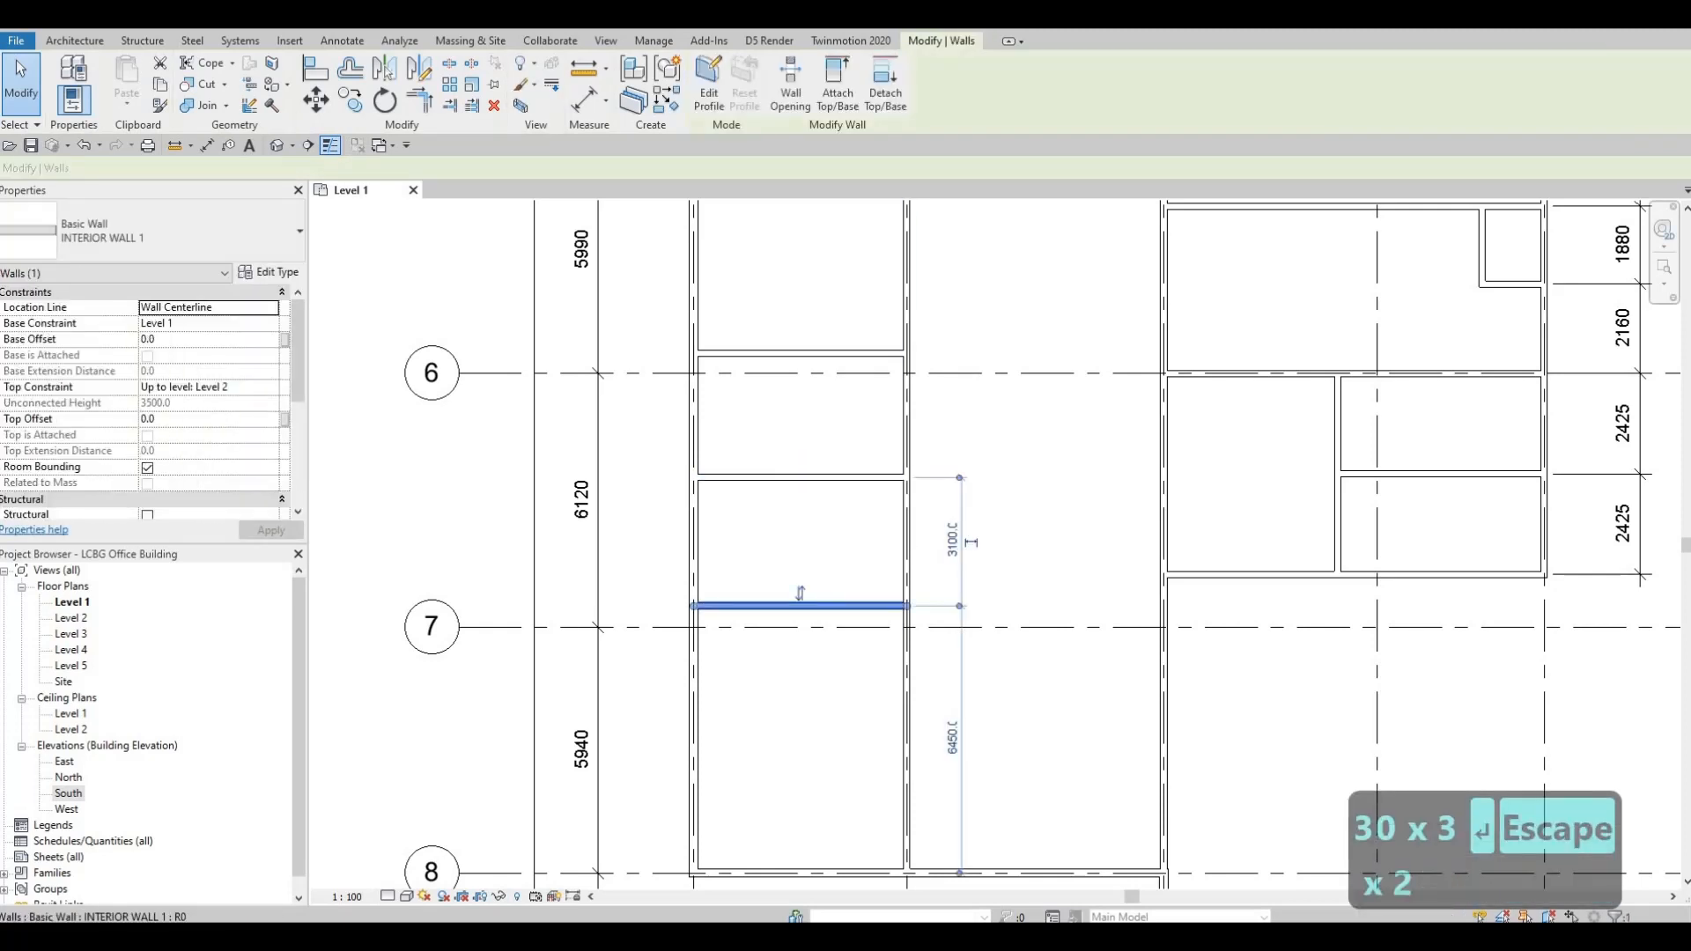
left_click(952, 540)
type("3000")
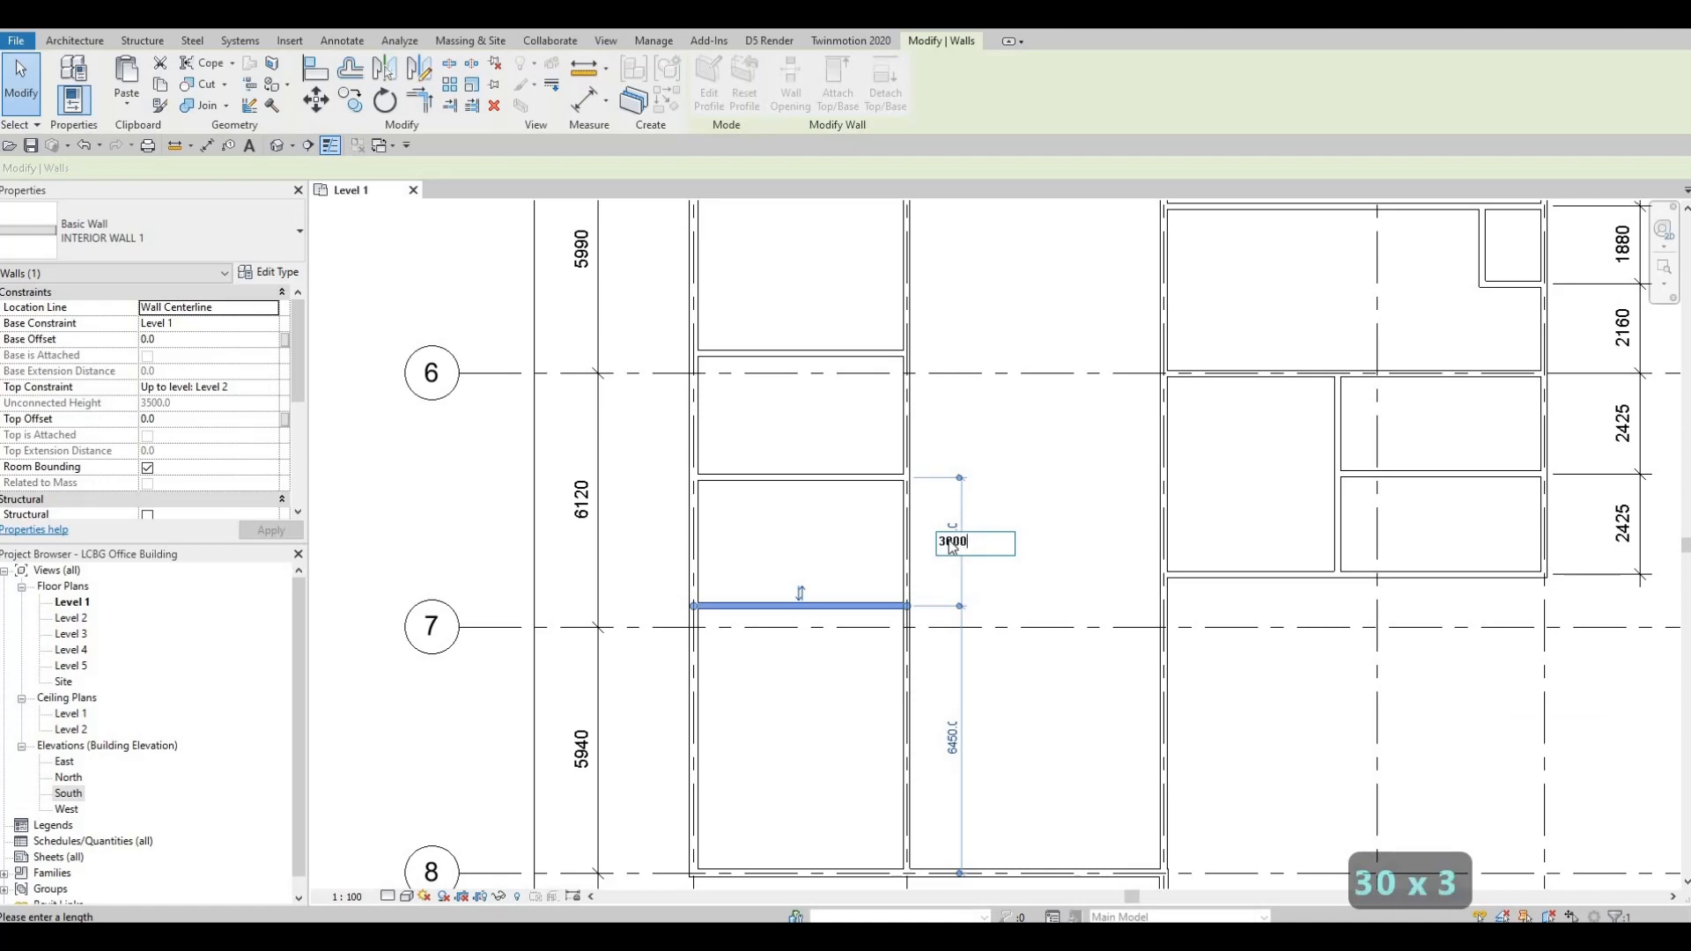
key("Return")
key("Escape")
key("Escape")
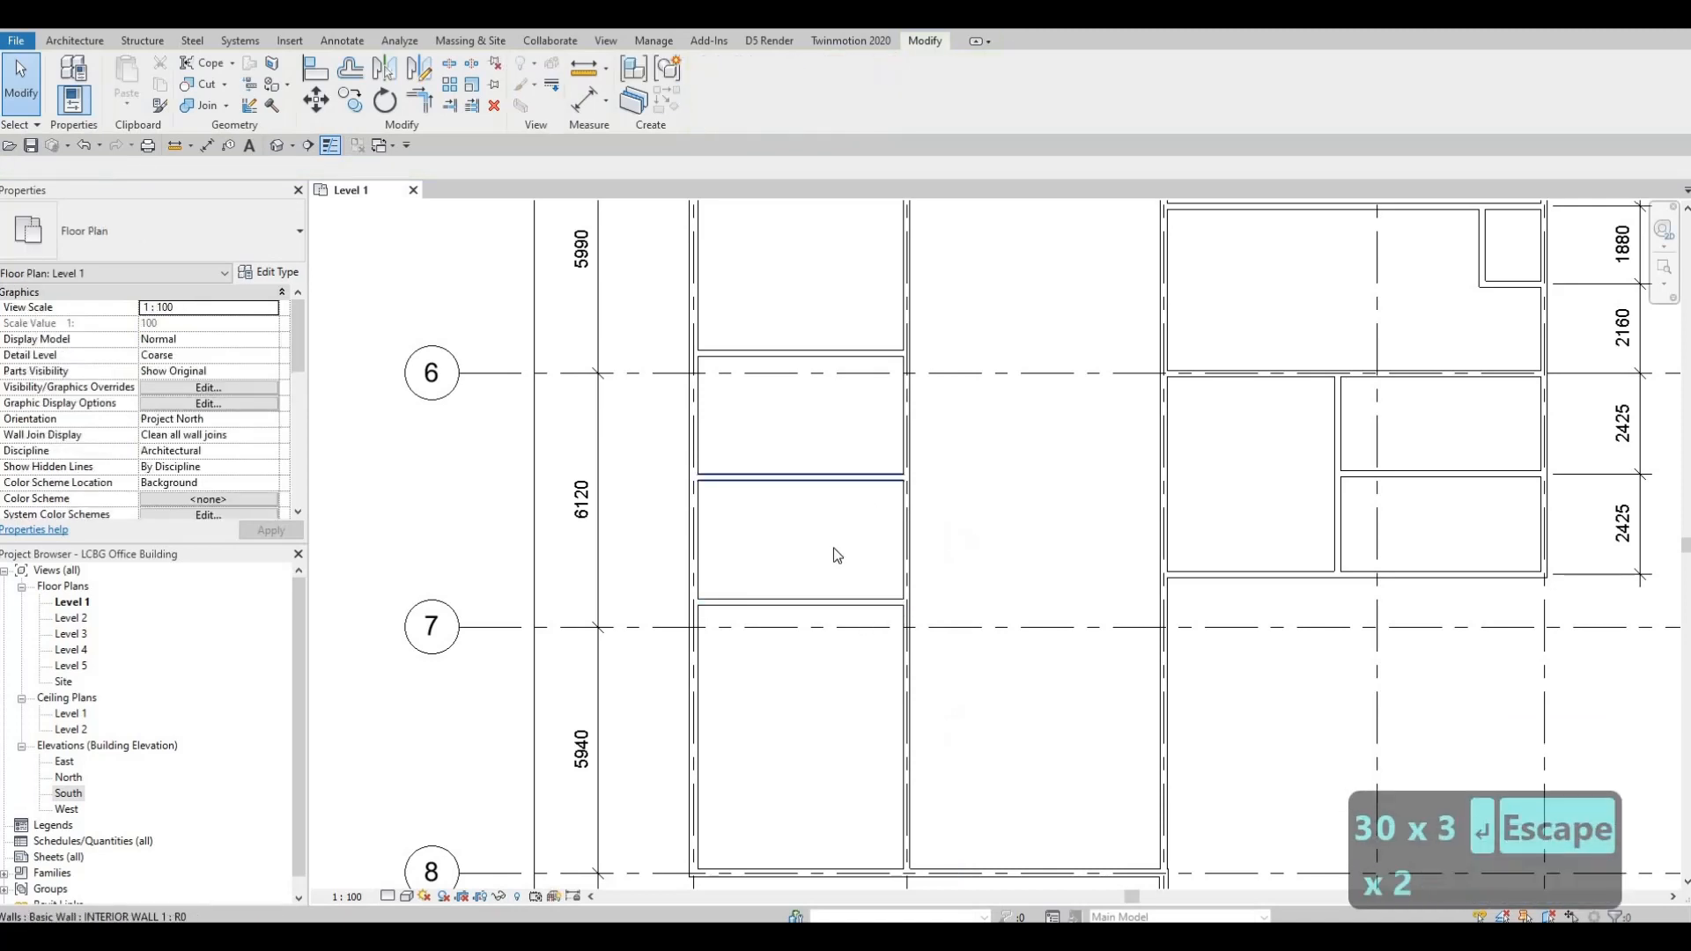
- Examine the partition layout between grids 4 and 8, including the open bay beside the stacked rooms
middle_click_drag(907, 746, 764, 679)
scroll(906, 683, "down", 2)
scroll(876, 702, "down", 2)
scroll(819, 574, "up", 1)
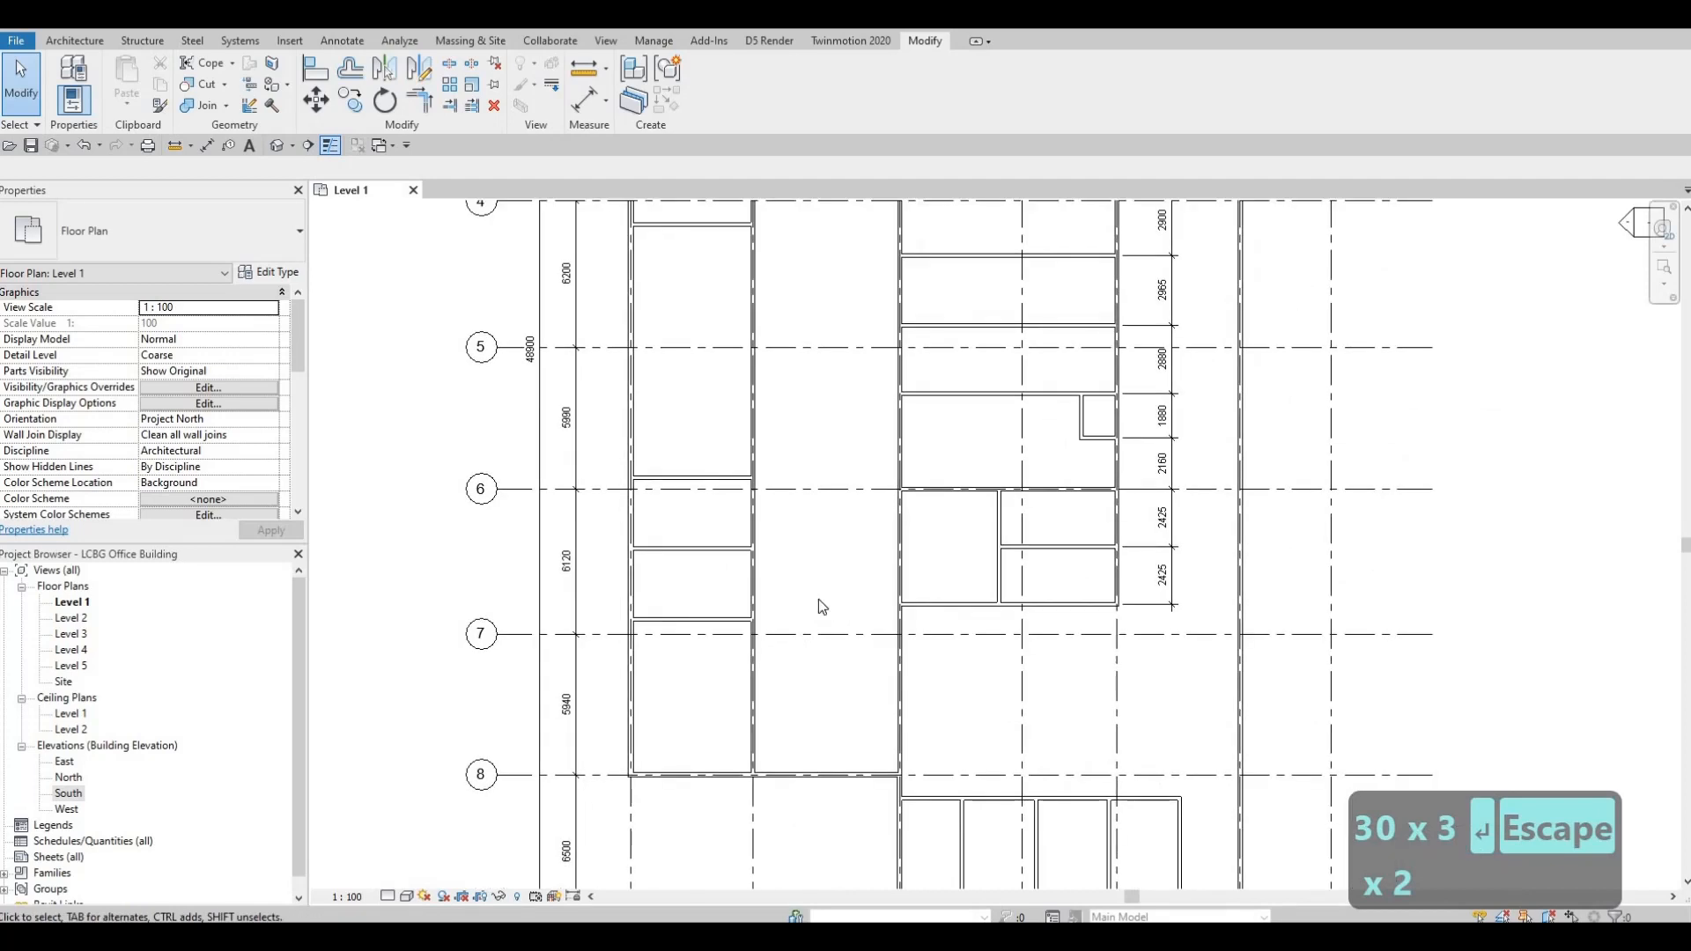
middle_click_drag(765, 612, 749, 583)
middle_click_drag(768, 663, 770, 672)
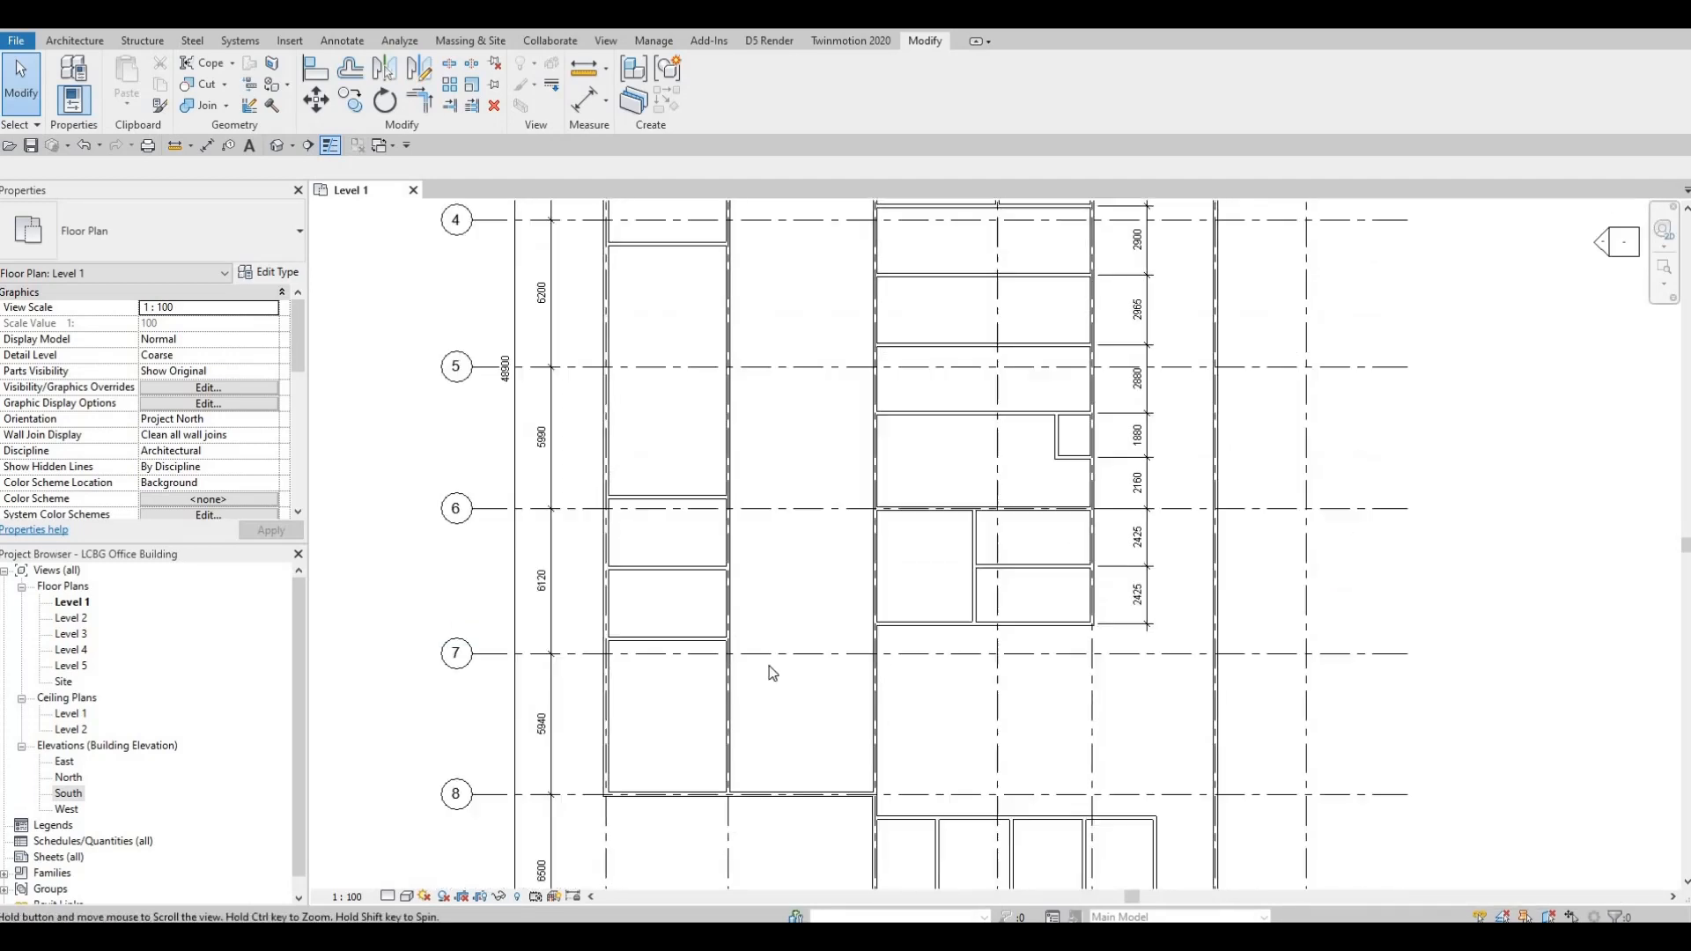
scroll(755, 668, "down", 2)
scroll(748, 669, "up", 2)
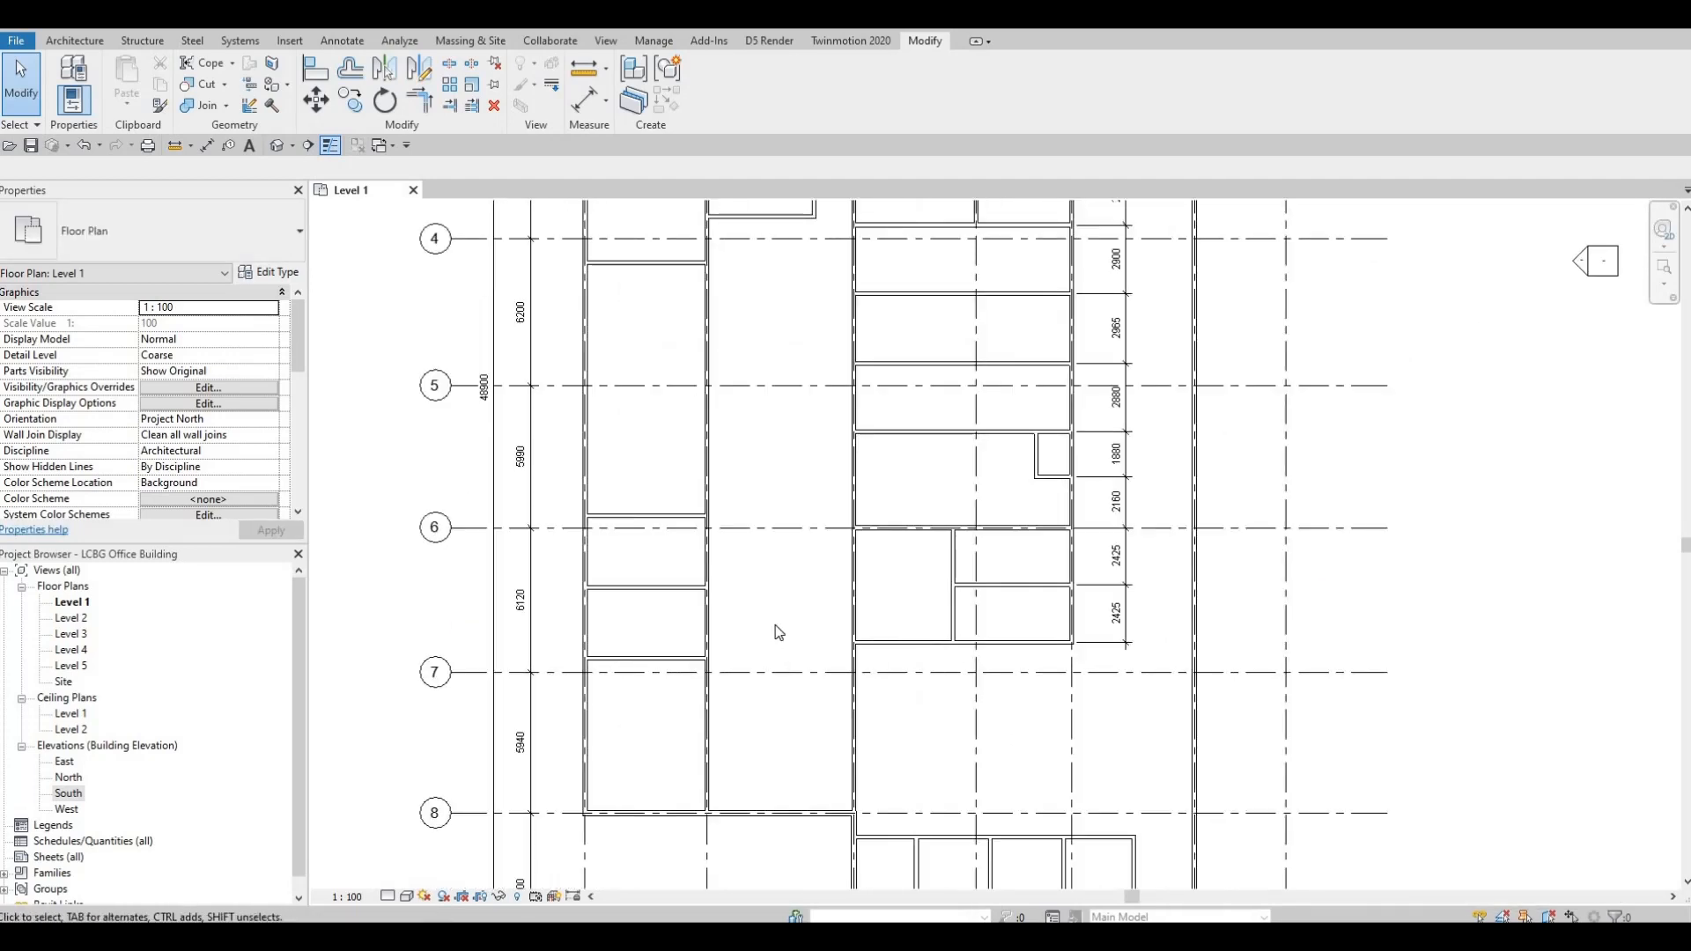
scroll(747, 647, "down", 1)
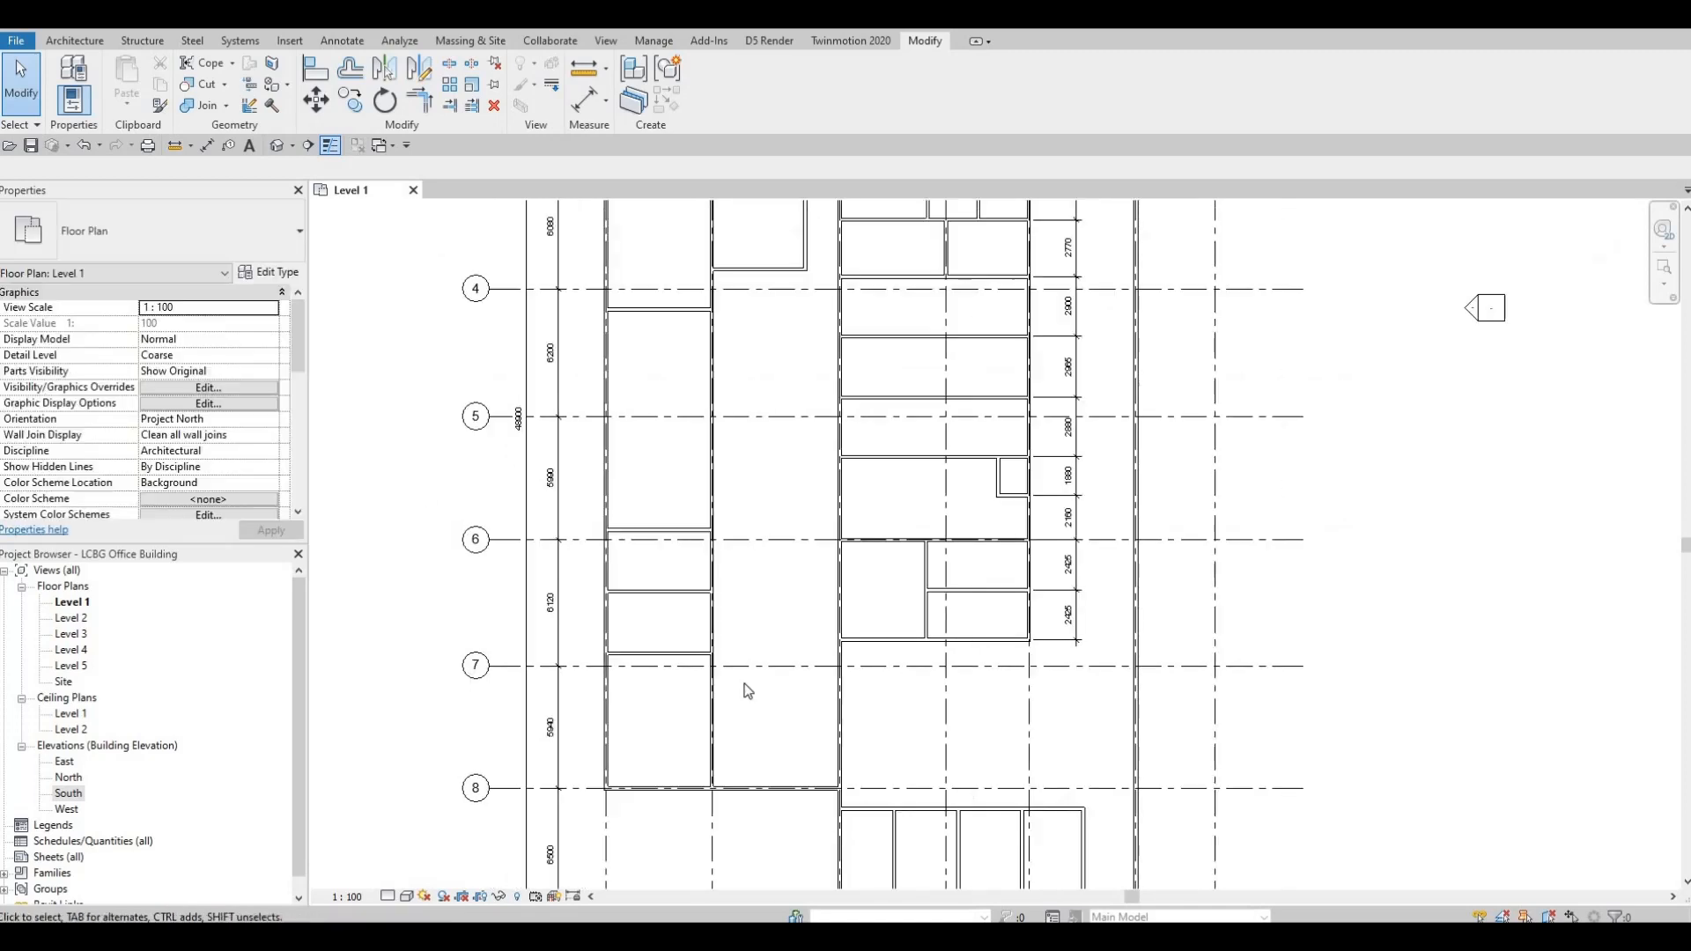
mouse_move(731, 661)
middle_mouse_down()
mouse_move(710, 691)
mouse_move(710, 655)
middle_mouse_up()
scroll(707, 688, "up", 1)
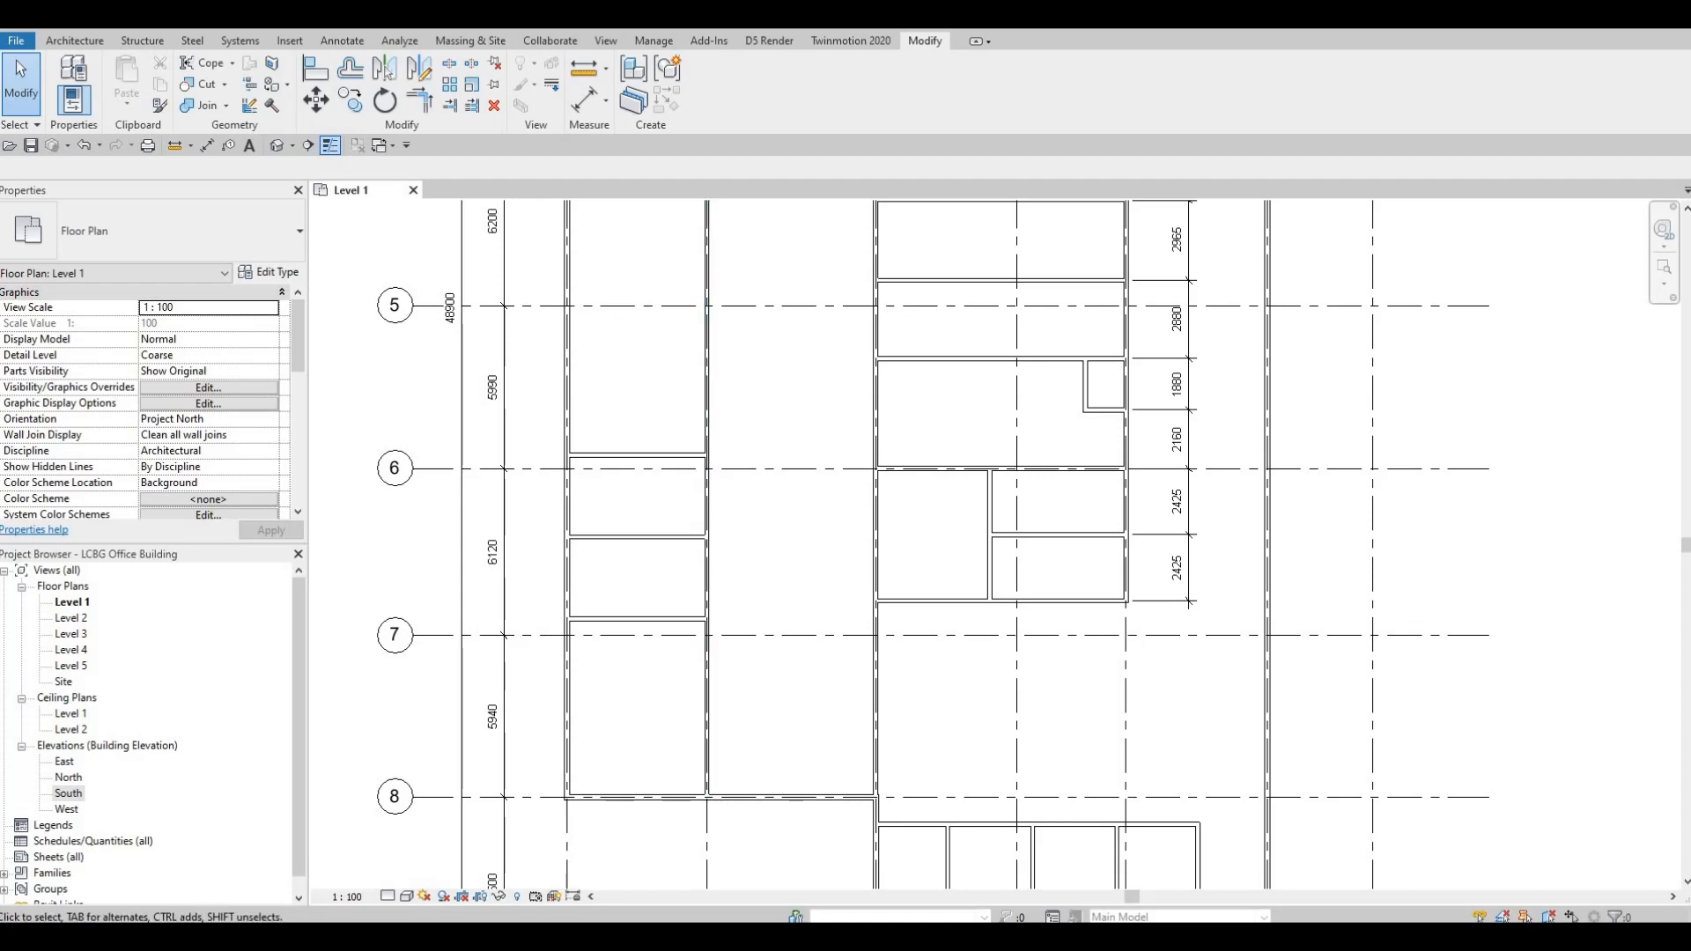
middle_click_drag(729, 702, 659, 712)
middle_click_drag(343, 225, 335, 224)
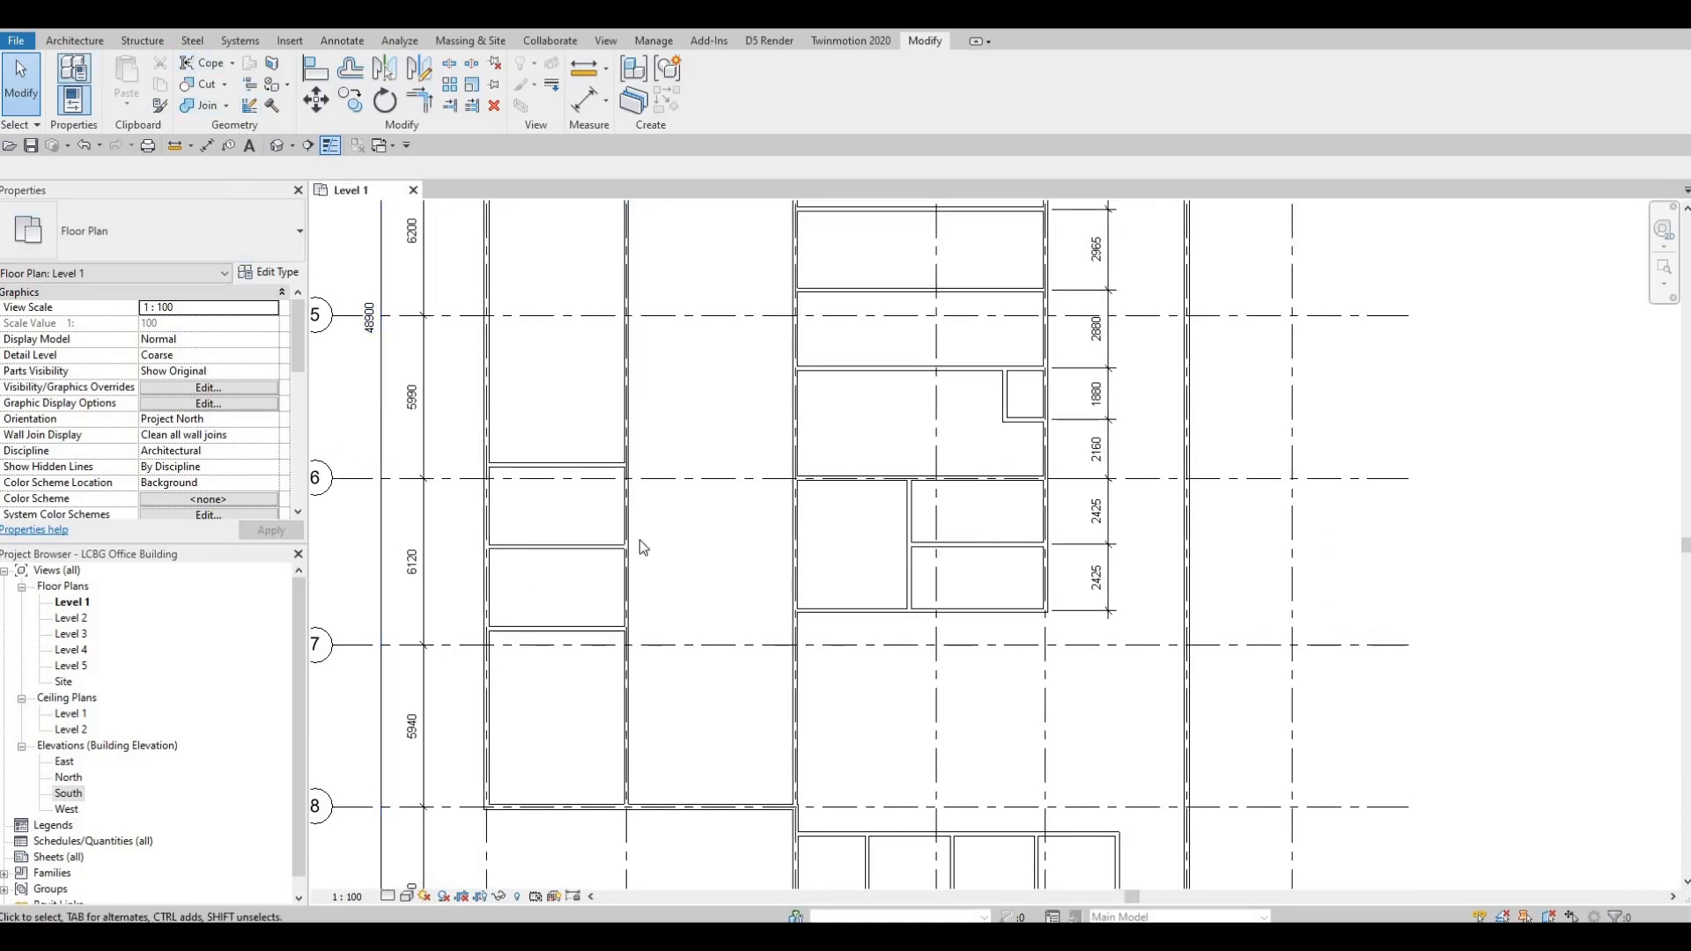
- Draw a matching interior wall across the bay beside the large room between grids 7 and 8, about 2700 above the grid 8 wall
left_click(627, 626)
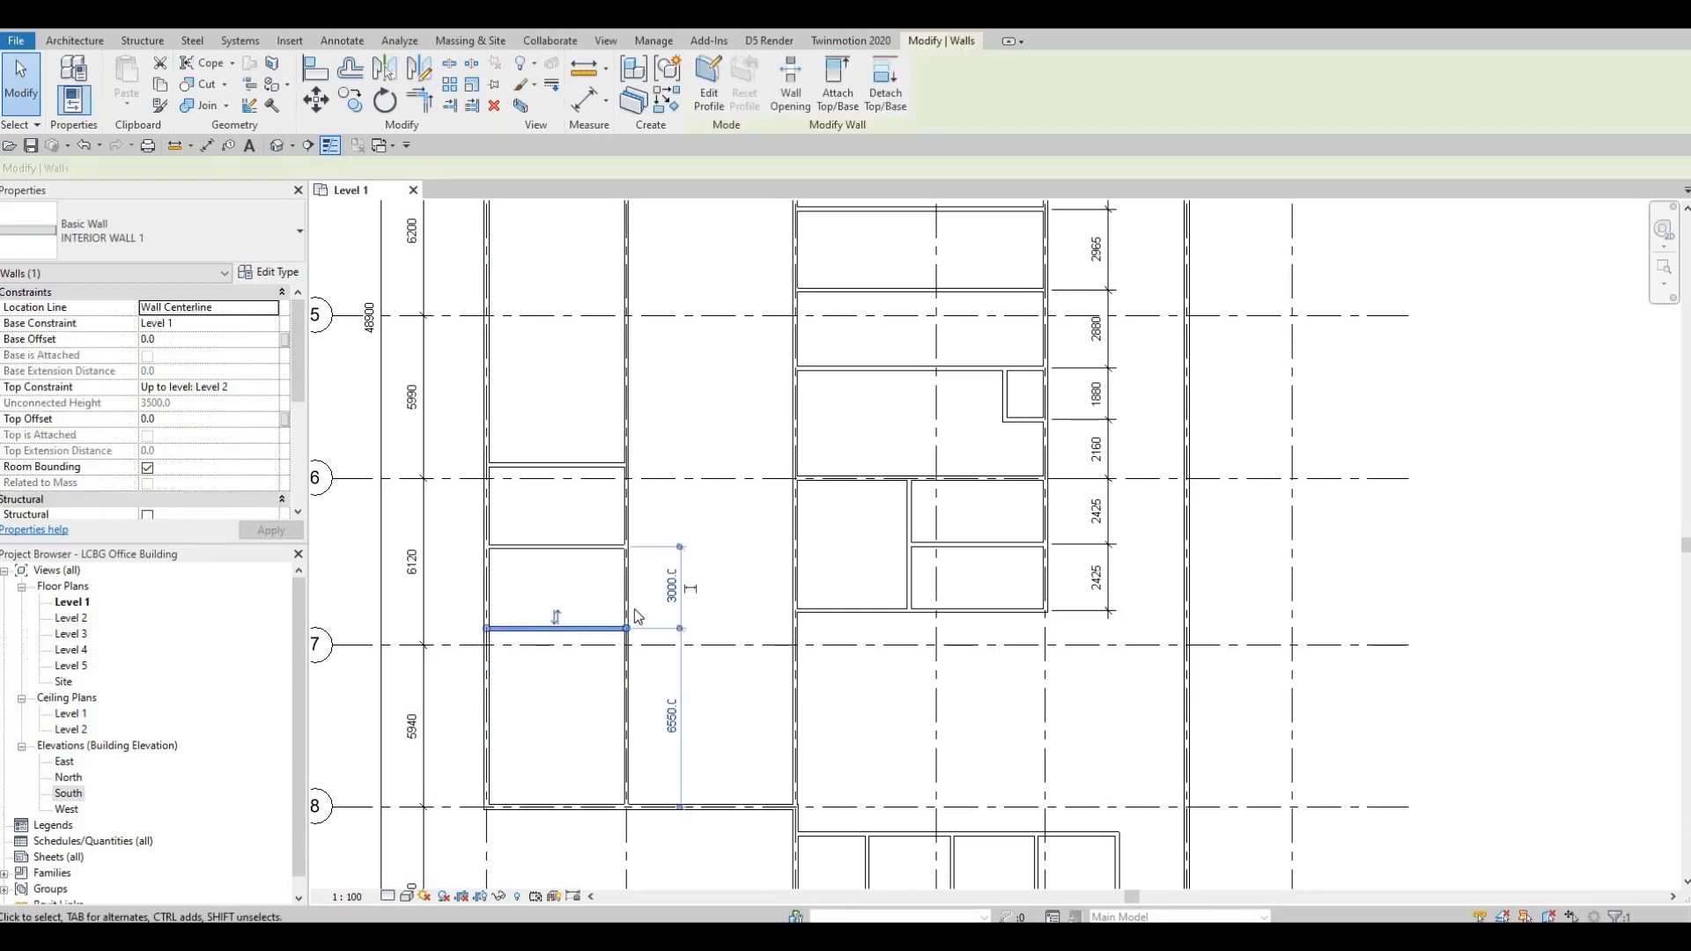
key("c")
key("s")
scroll(652, 573, "up", 2)
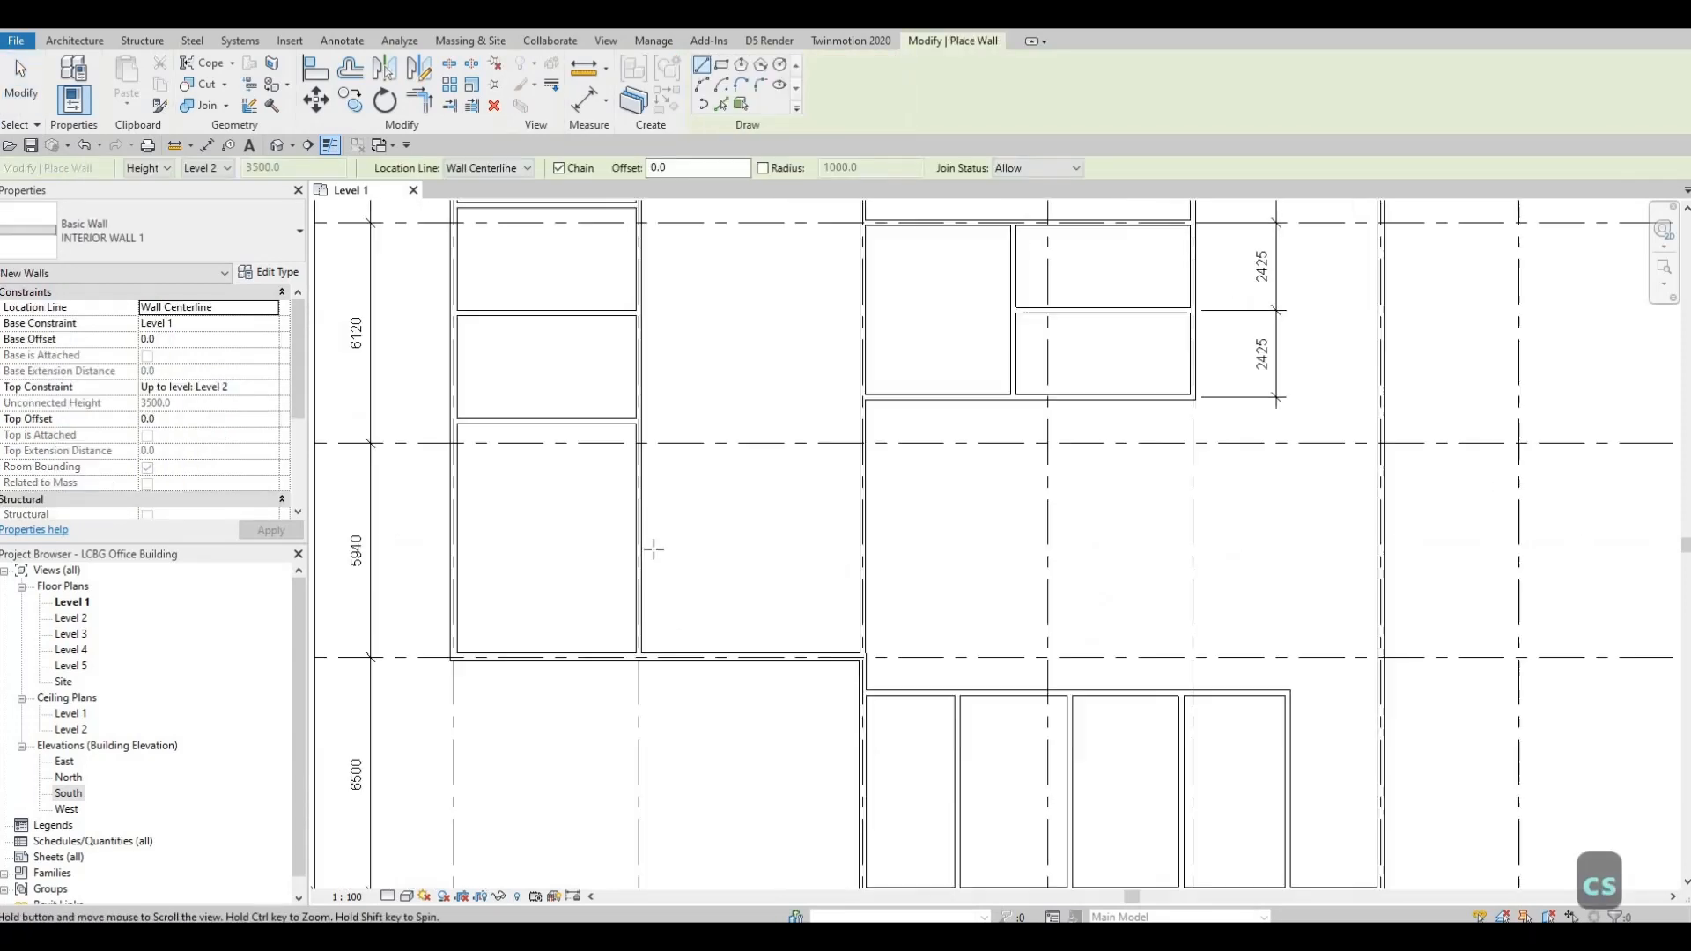
middle_click_drag(653, 550, 659, 534)
left_click(644, 544)
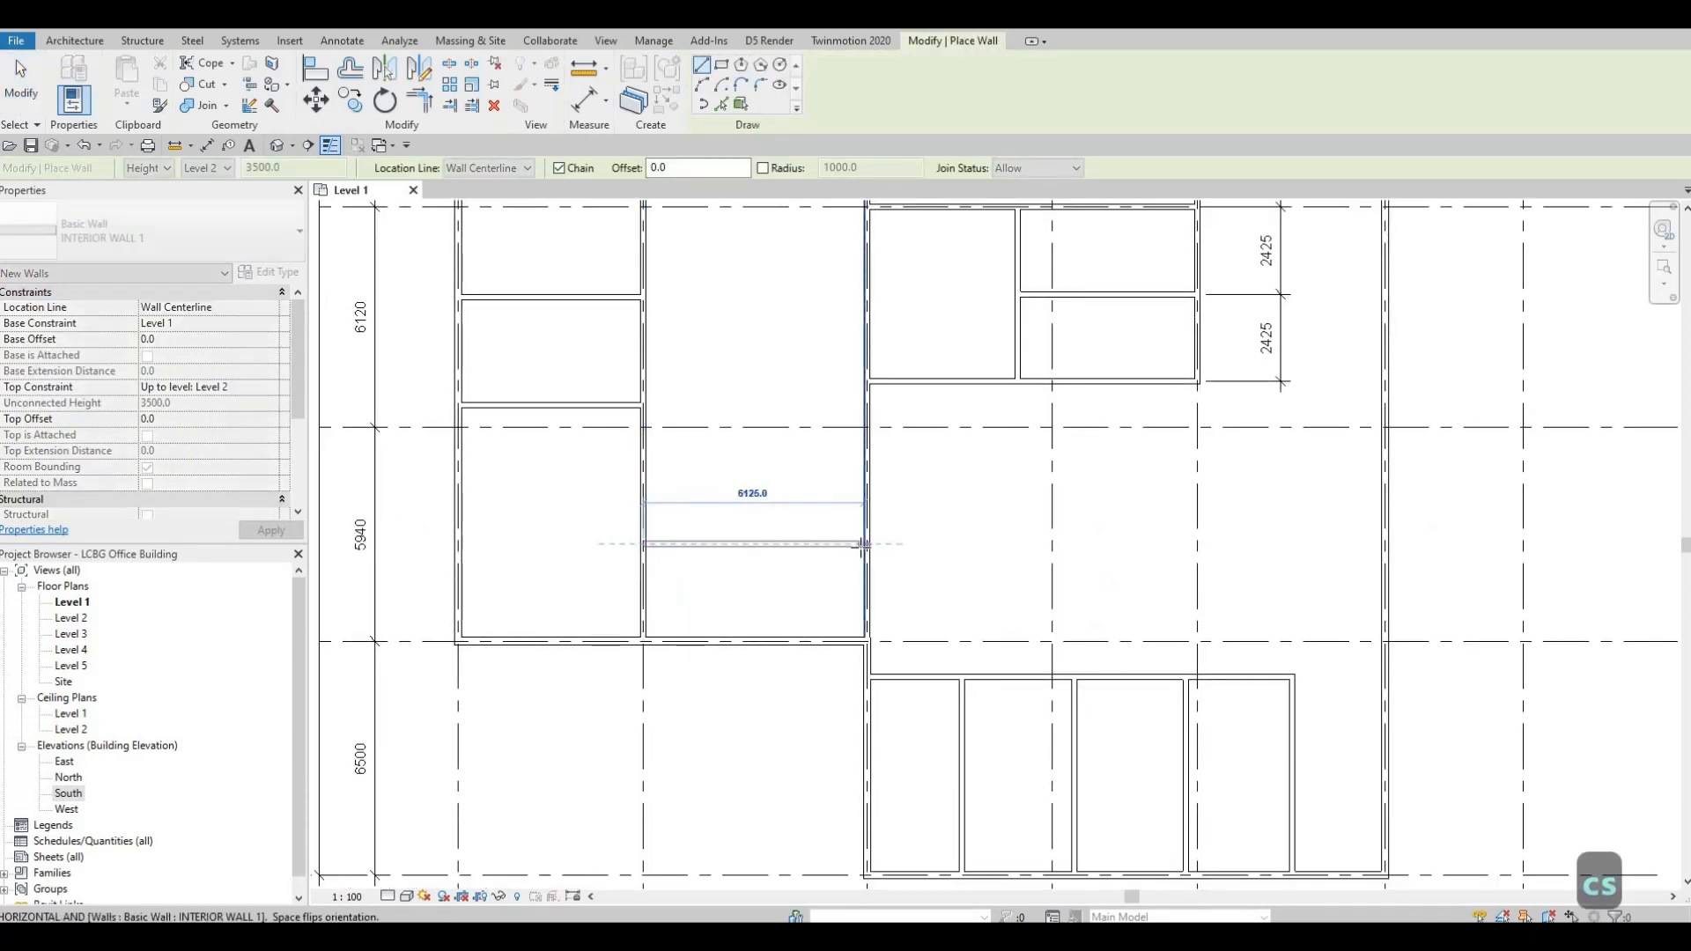
left_click(848, 549)
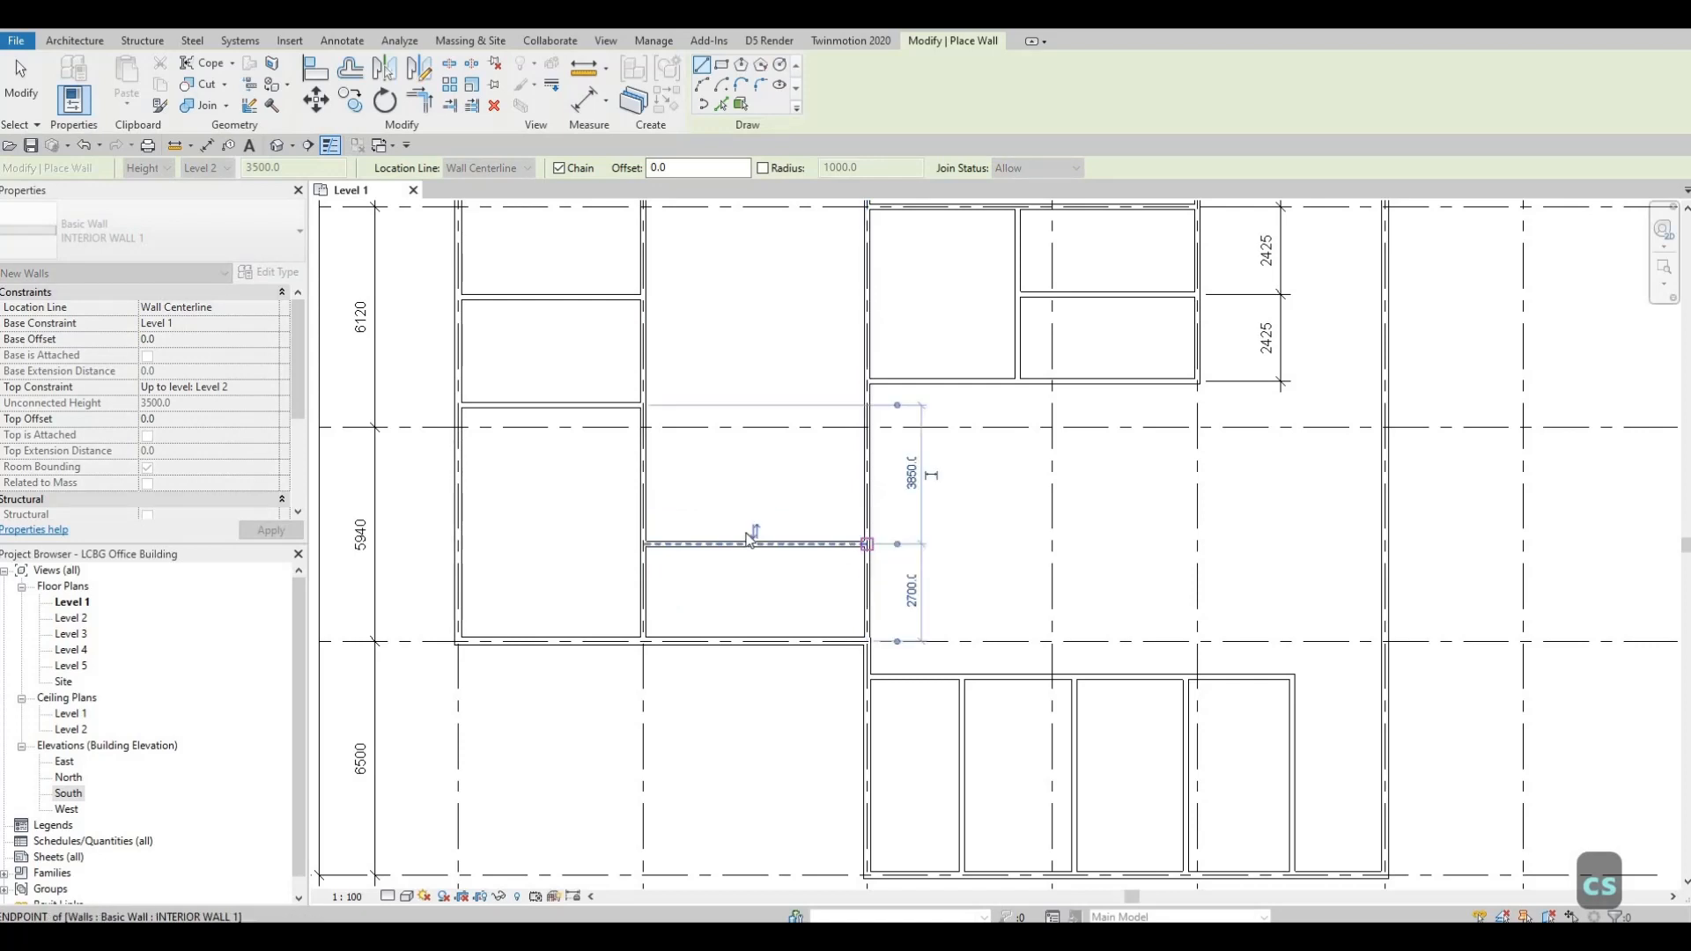
key("Escape")
key("Escape")
- Examine the dimensioned room depths of the central room block between grids 4 and 7
scroll(731, 668, "down", 2)
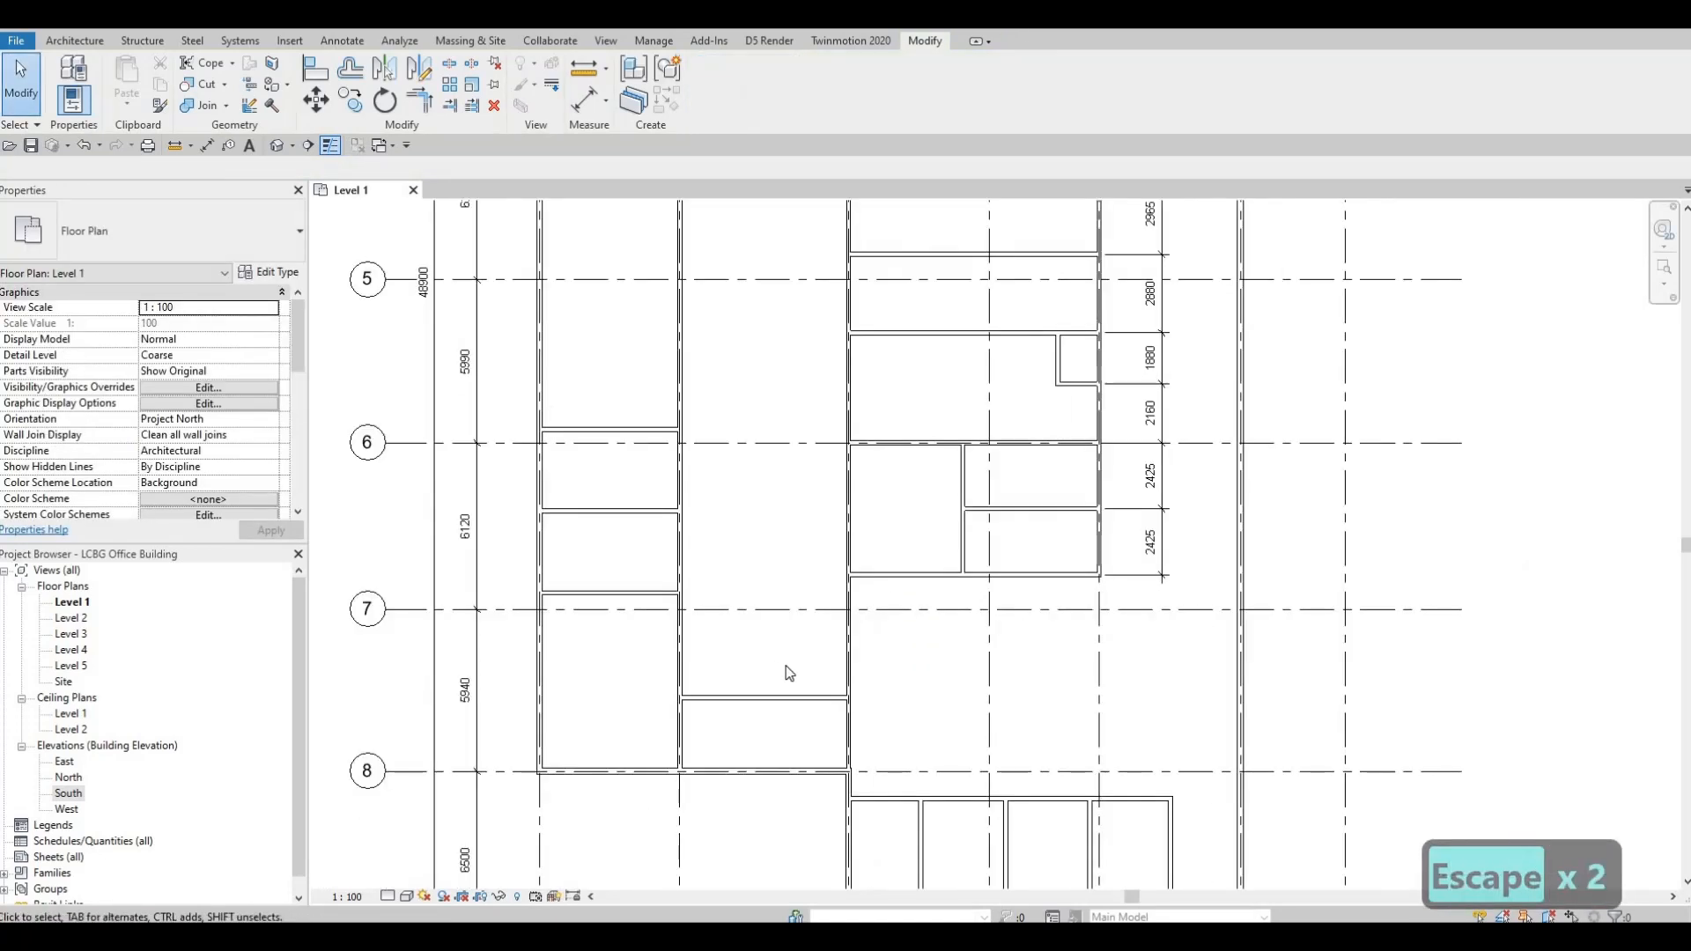
middle_click_drag(1122, 530, 1084, 391)
scroll(1008, 534, "up", 2)
scroll(1084, 391, "down", 1)
middle_click_drag(1049, 446, 1044, 532)
scroll(1044, 532, "down", 2)
mouse_move(1064, 273)
middle_mouse_down()
mouse_move(1012, 568)
mouse_move(990, 557)
mouse_move(994, 406)
middle_mouse_up()
scroll(1012, 566, "up", 4)
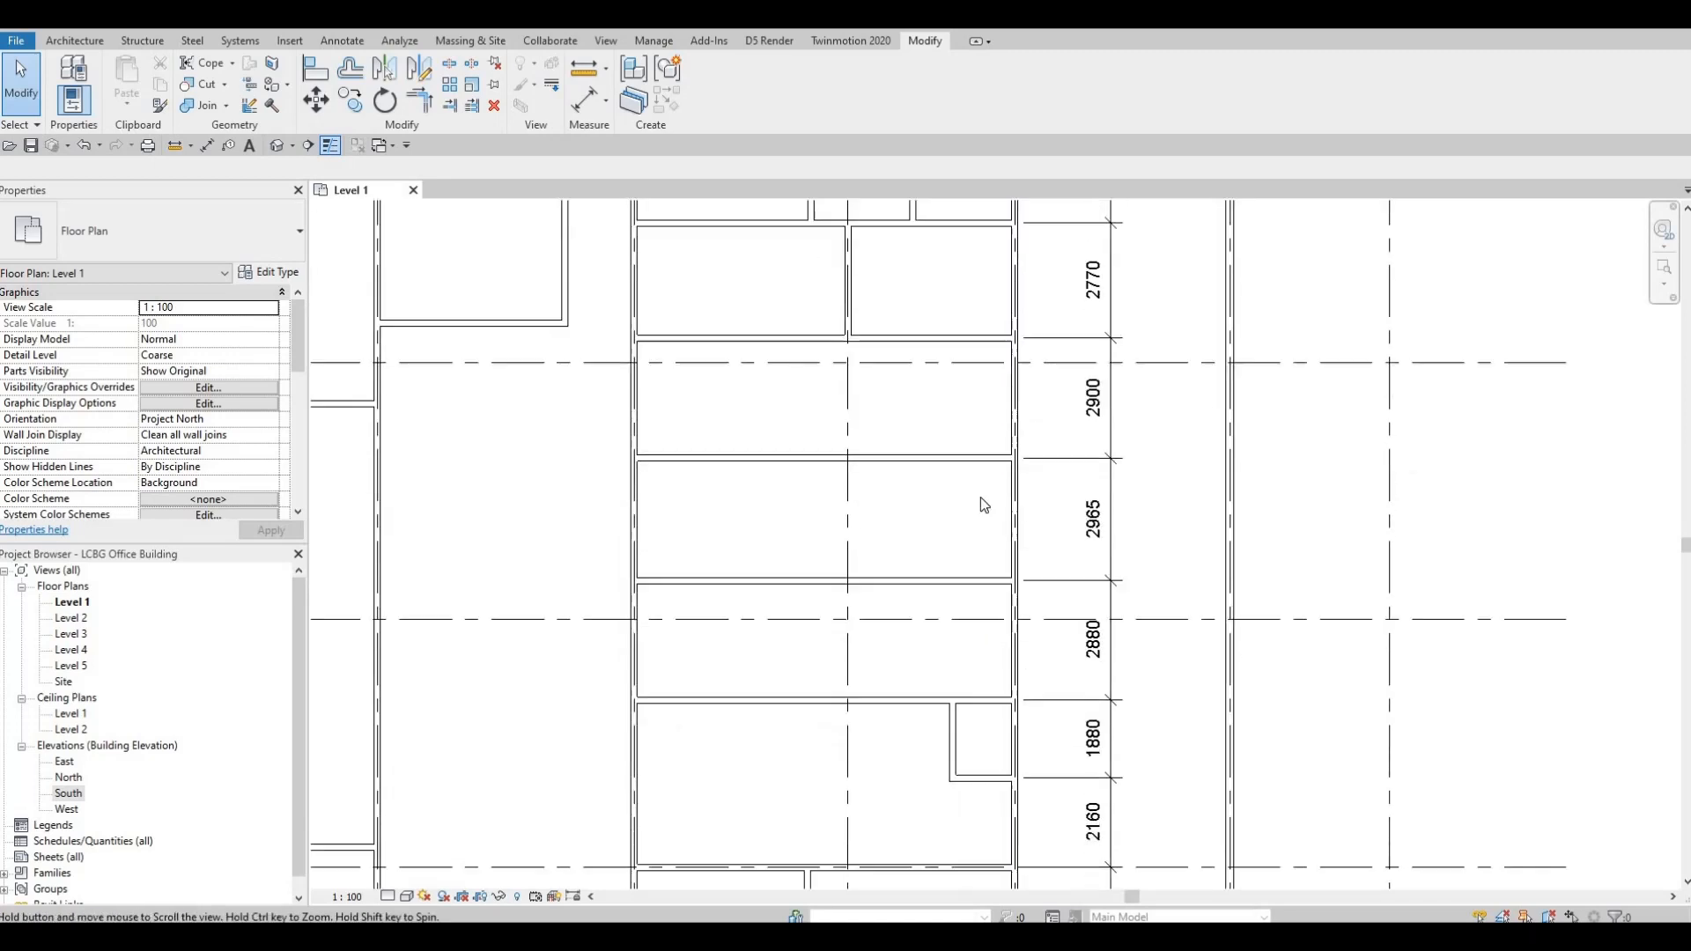
middle_click_drag(962, 547, 984, 317)
scroll(939, 444, "down", 1)
scroll(984, 318, "down", 1)
middle_click_drag(840, 691, 950, 511)
scroll(949, 511, "down", 1)
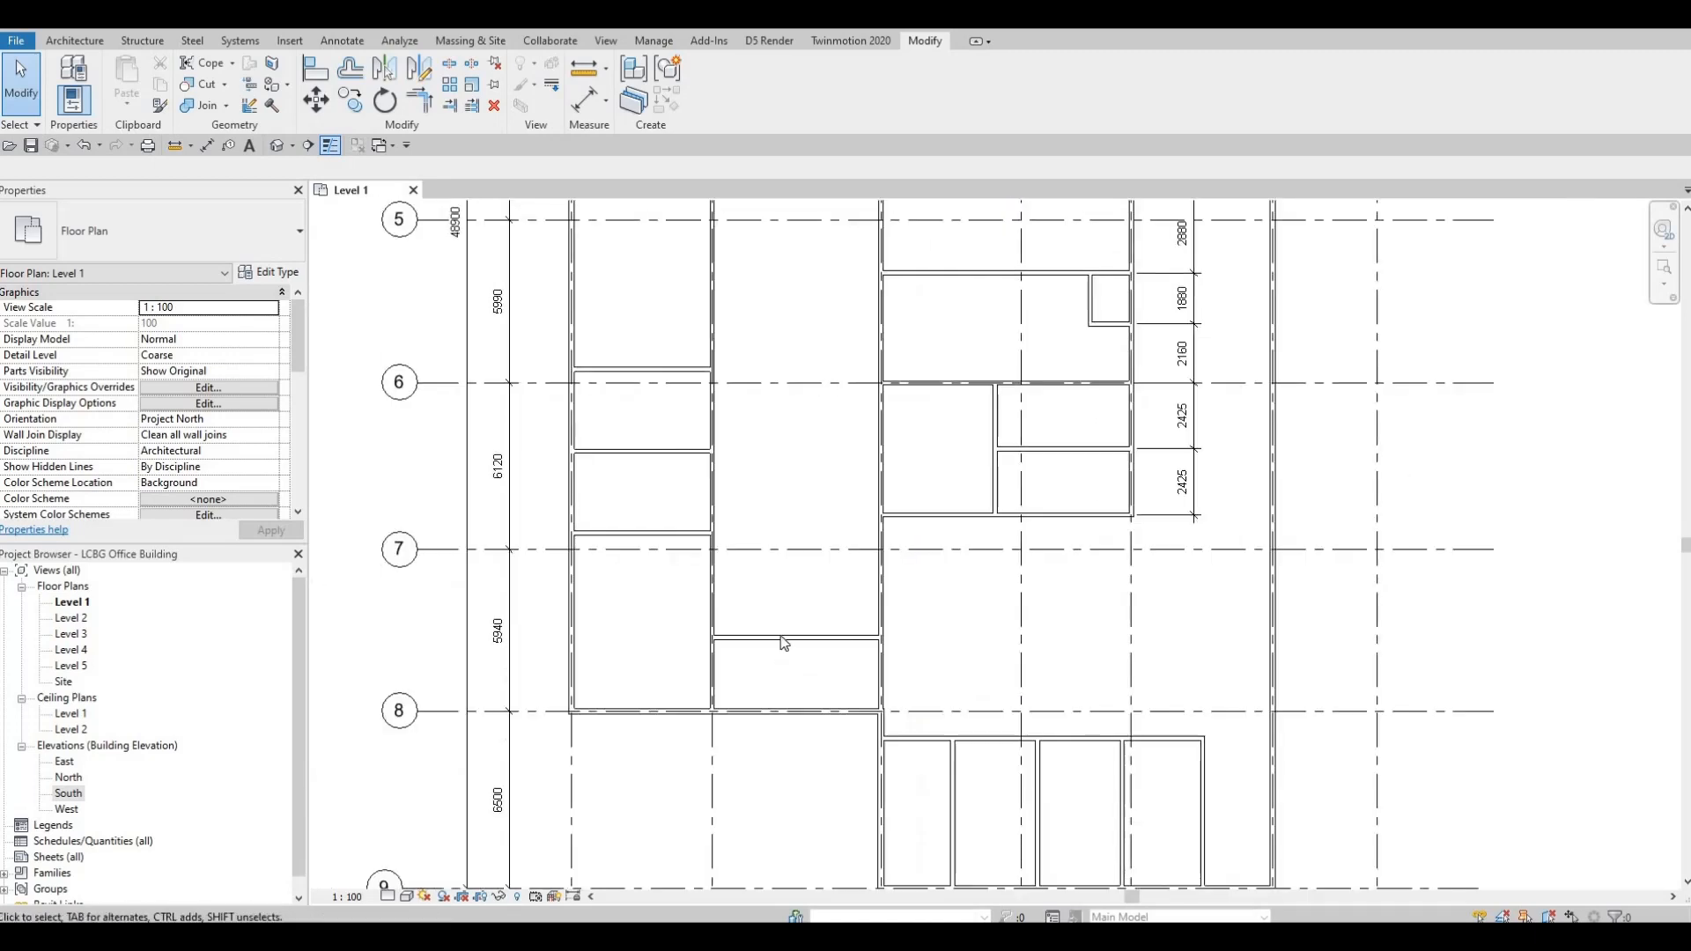
- Set the new cross wall's distance from the grid 8 wall to 2900
scroll(789, 616, "up", 6)
key("Escape")
left_click(925, 598)
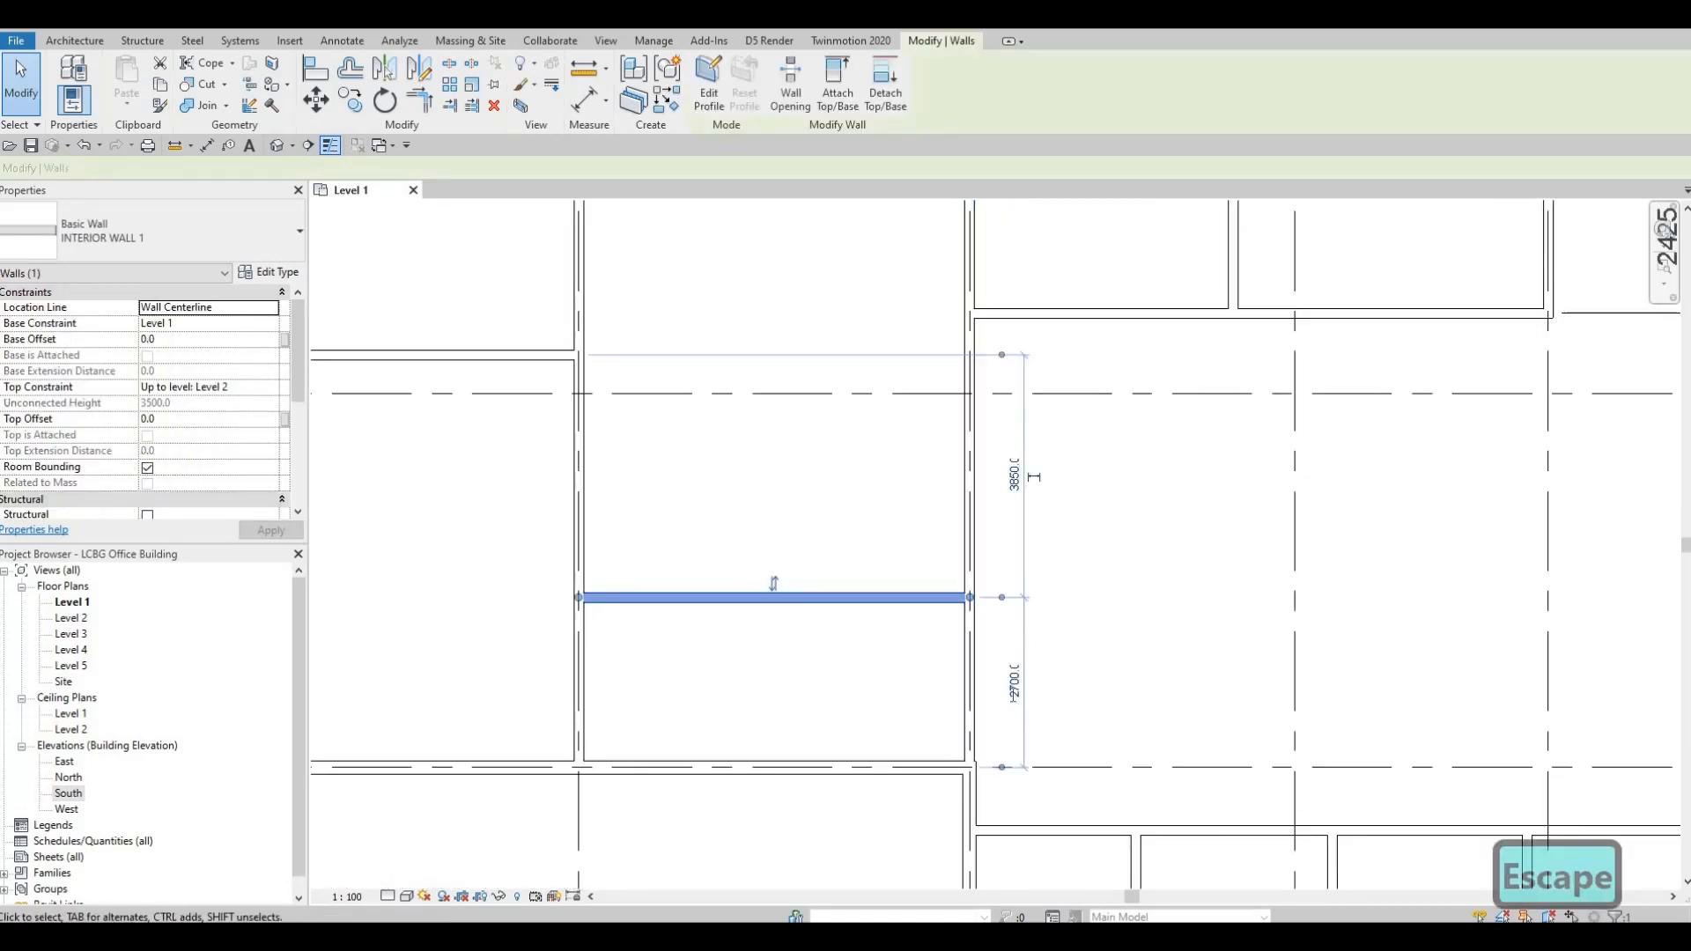
left_click(1014, 683)
type("2900")
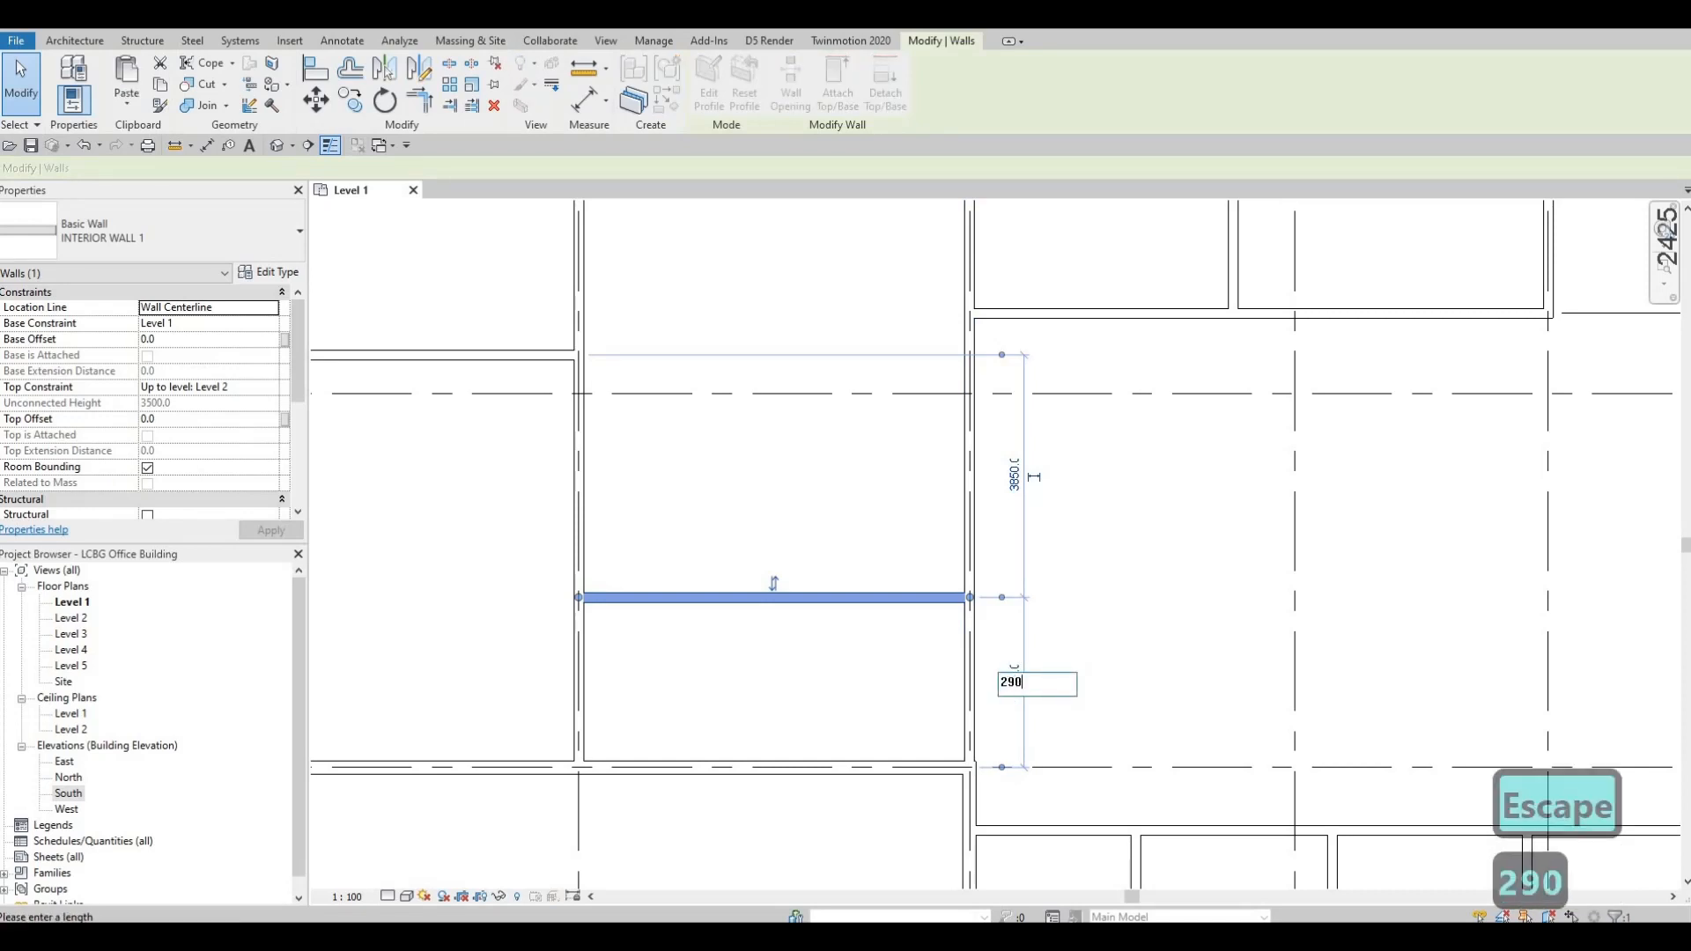
key("Return")
key("Escape")
key("Escape")
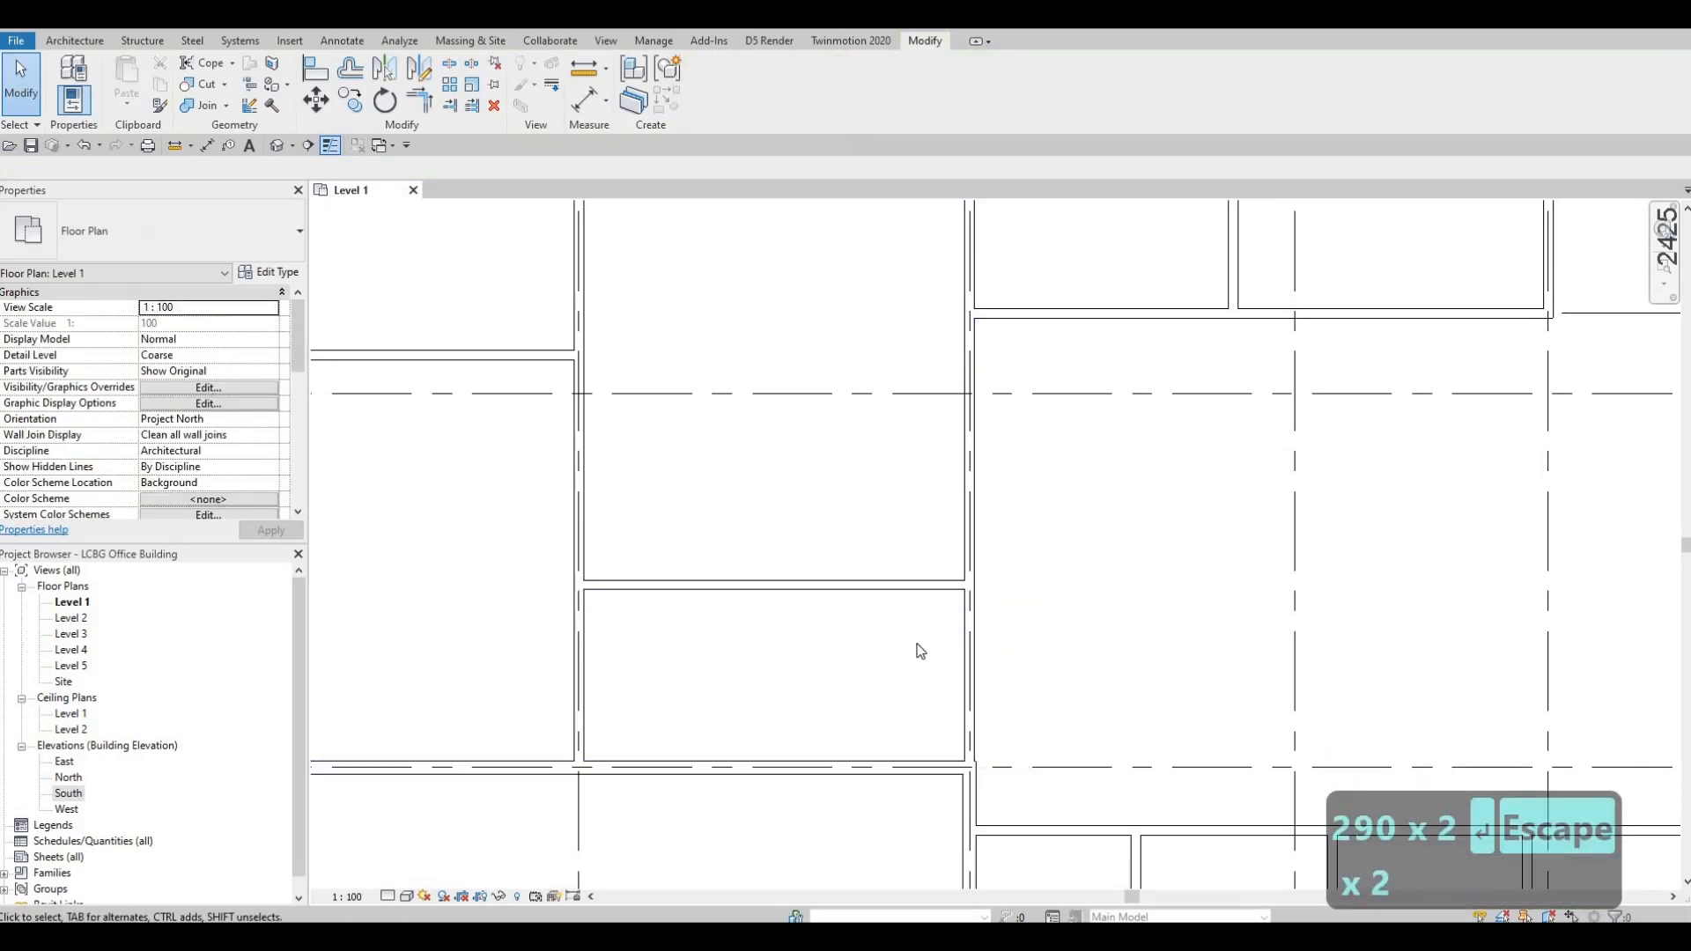
- Draw a second matching interior wall across the same bay just below grid 7, about 2250 above the first cross wall
middle_click_drag(740, 640, 806, 717)
middle_click_drag(736, 590, 784, 694)
scroll(784, 693, "down", 1)
middle_click_drag(703, 553, 774, 558)
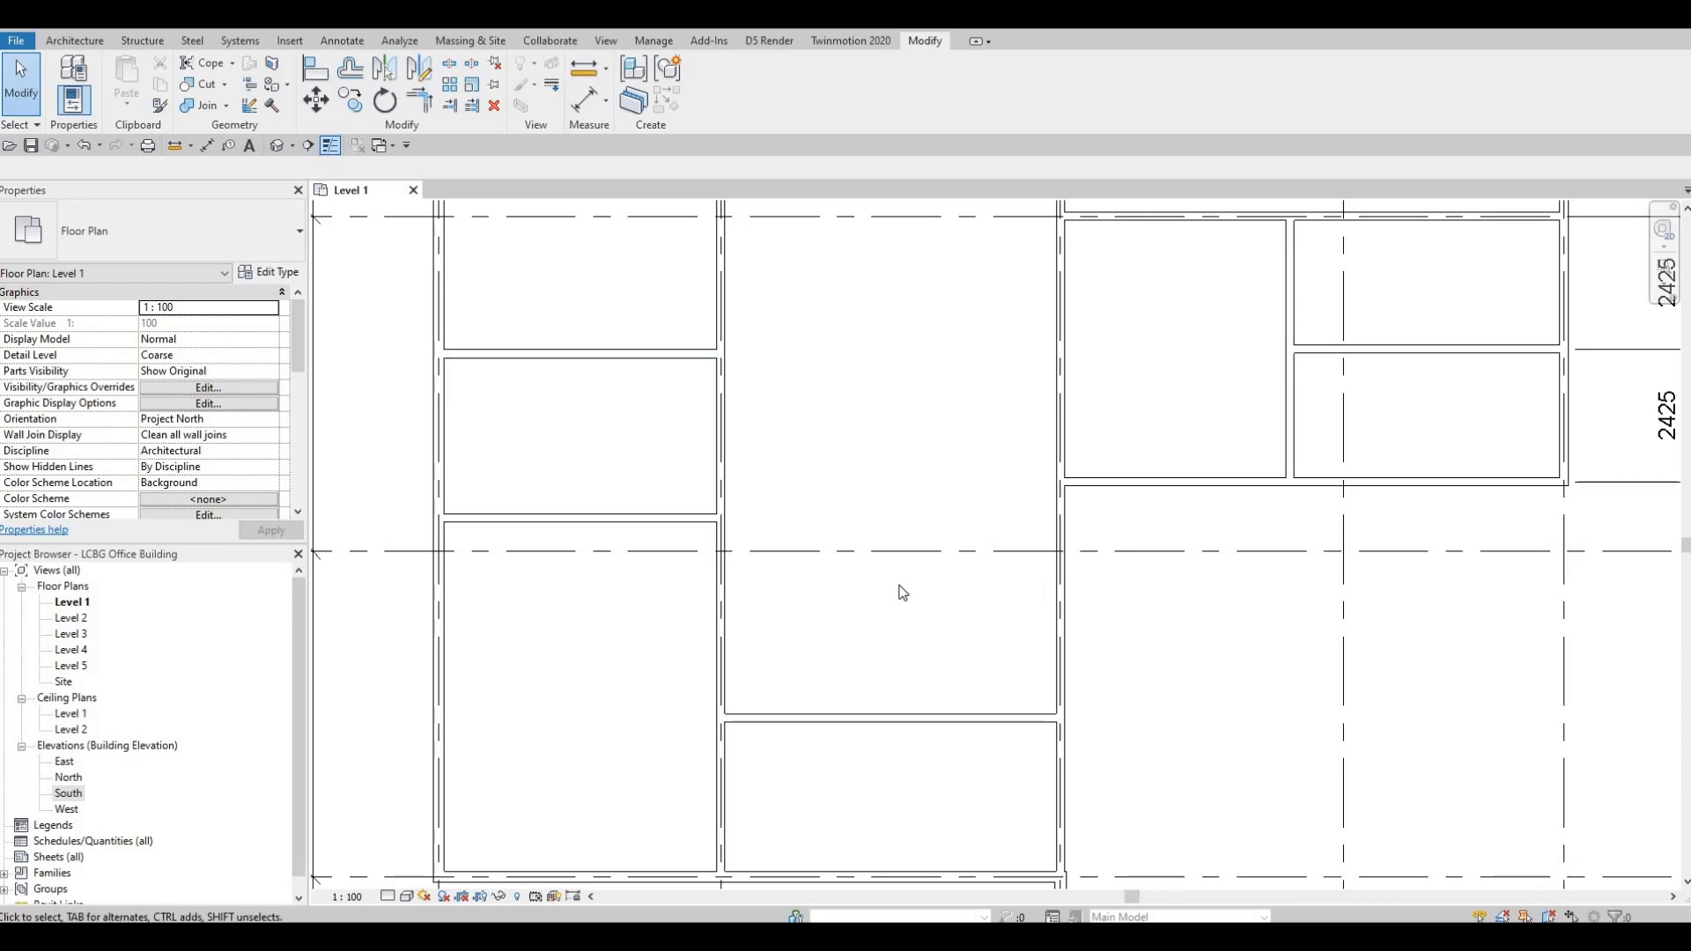
key("Escape")
key("Escape")
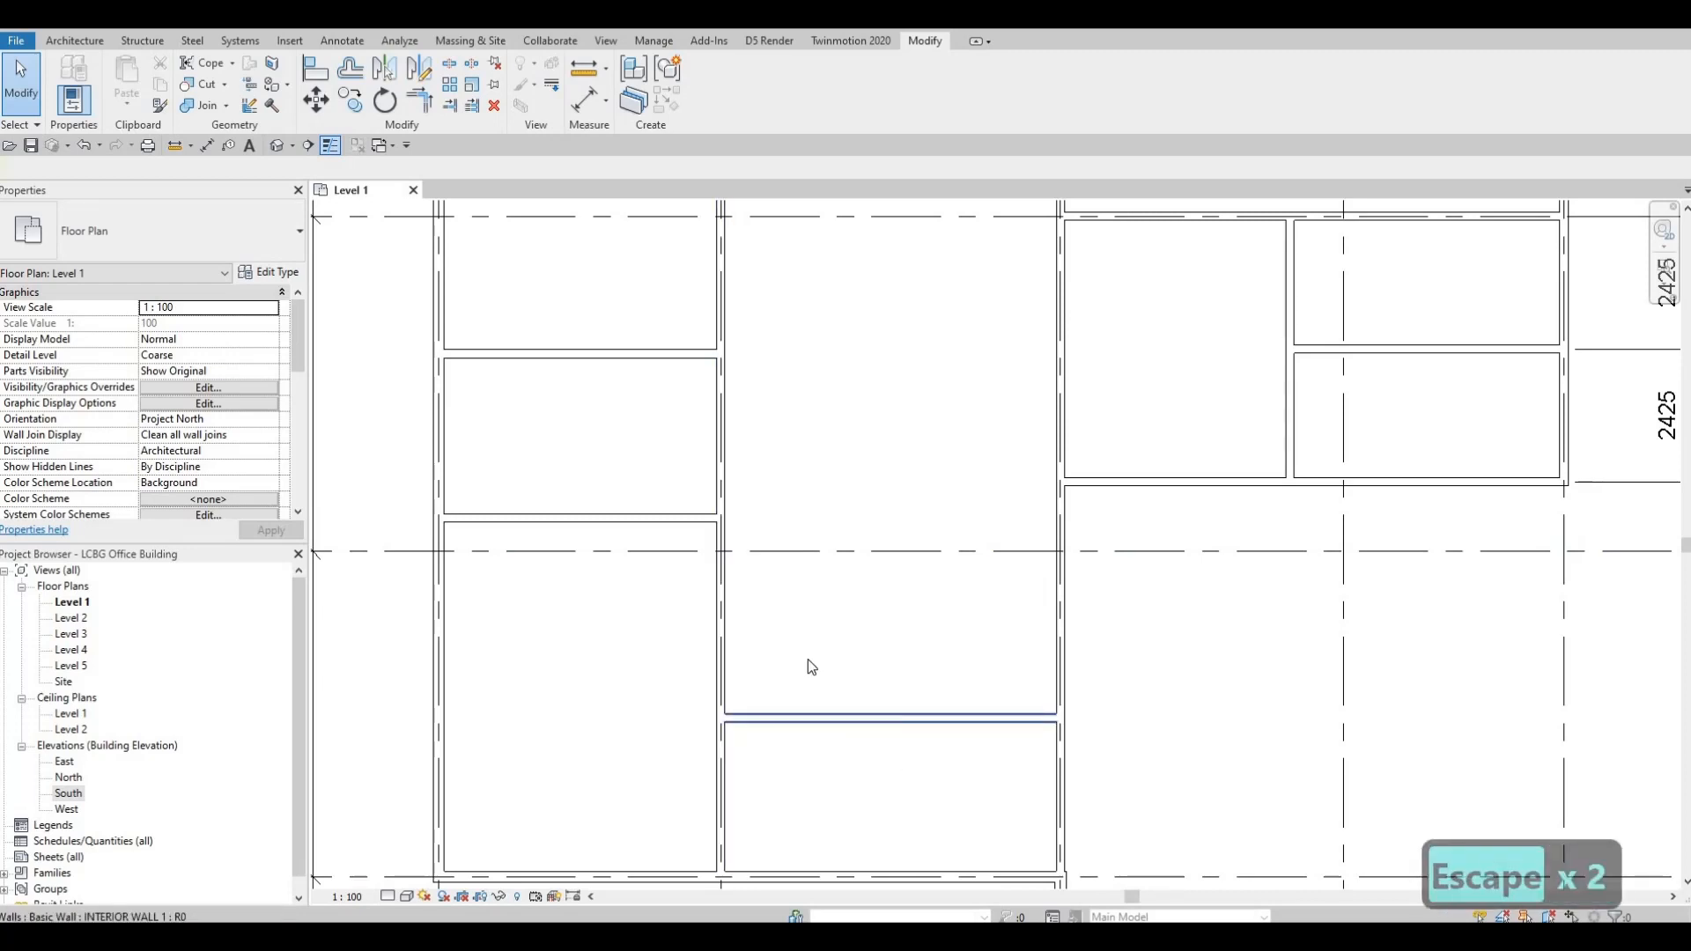
left_click(807, 715)
key("c")
key("s")
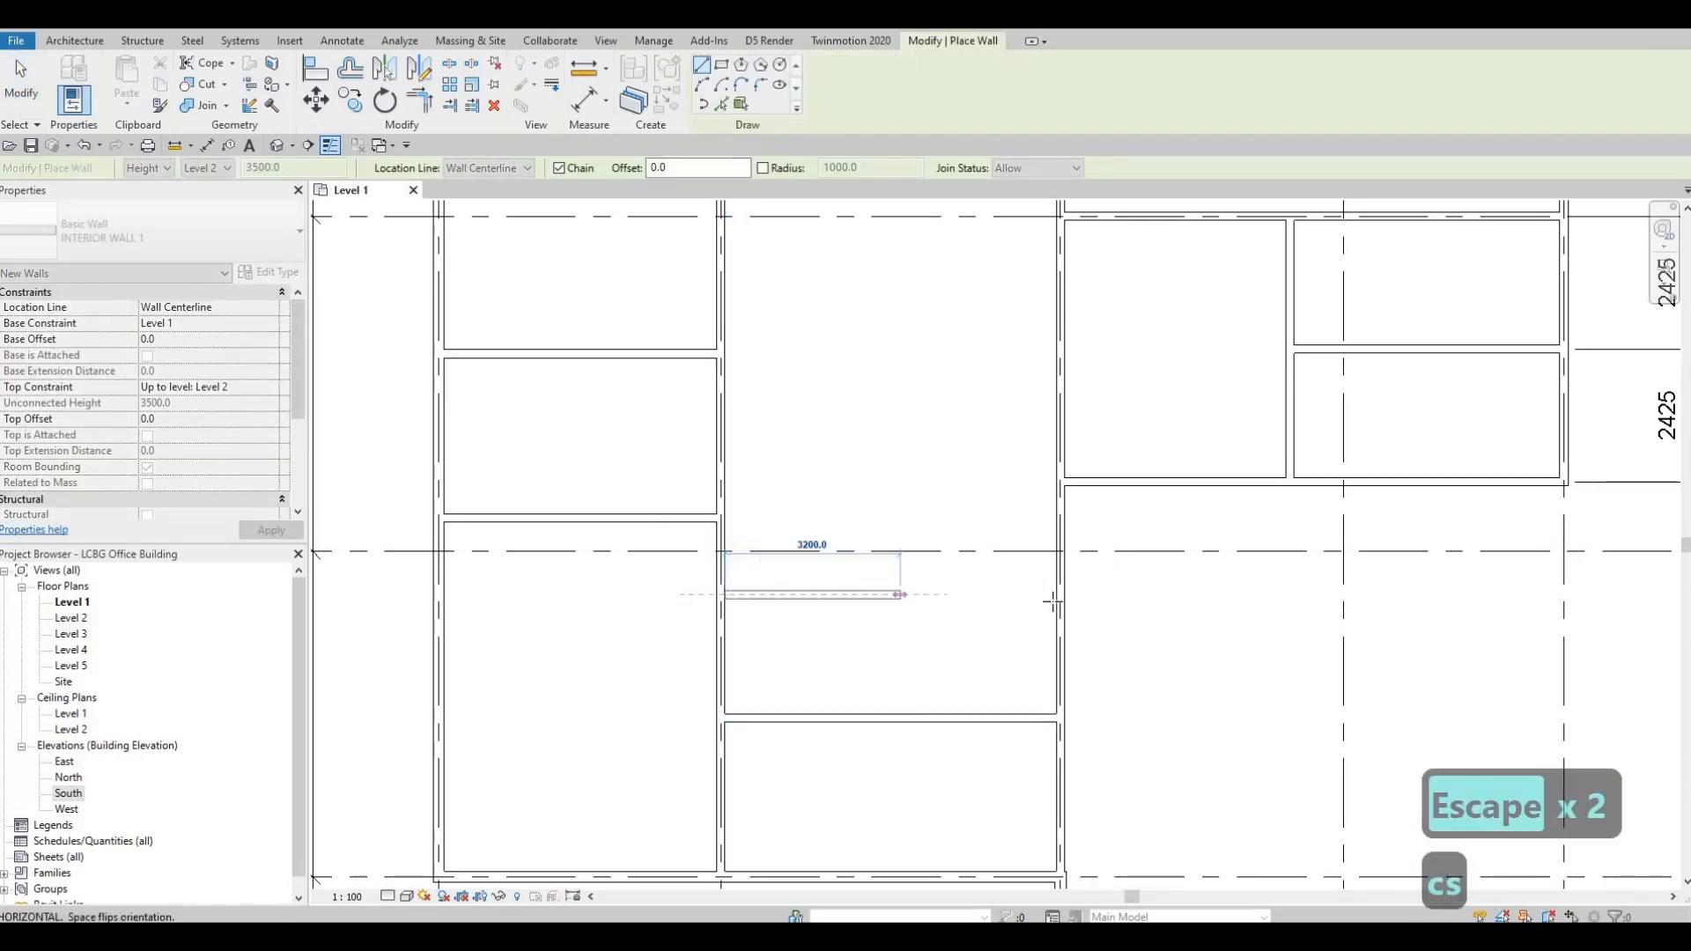
left_click(1056, 595)
key("Escape")
key("Escape")
key("Escape")
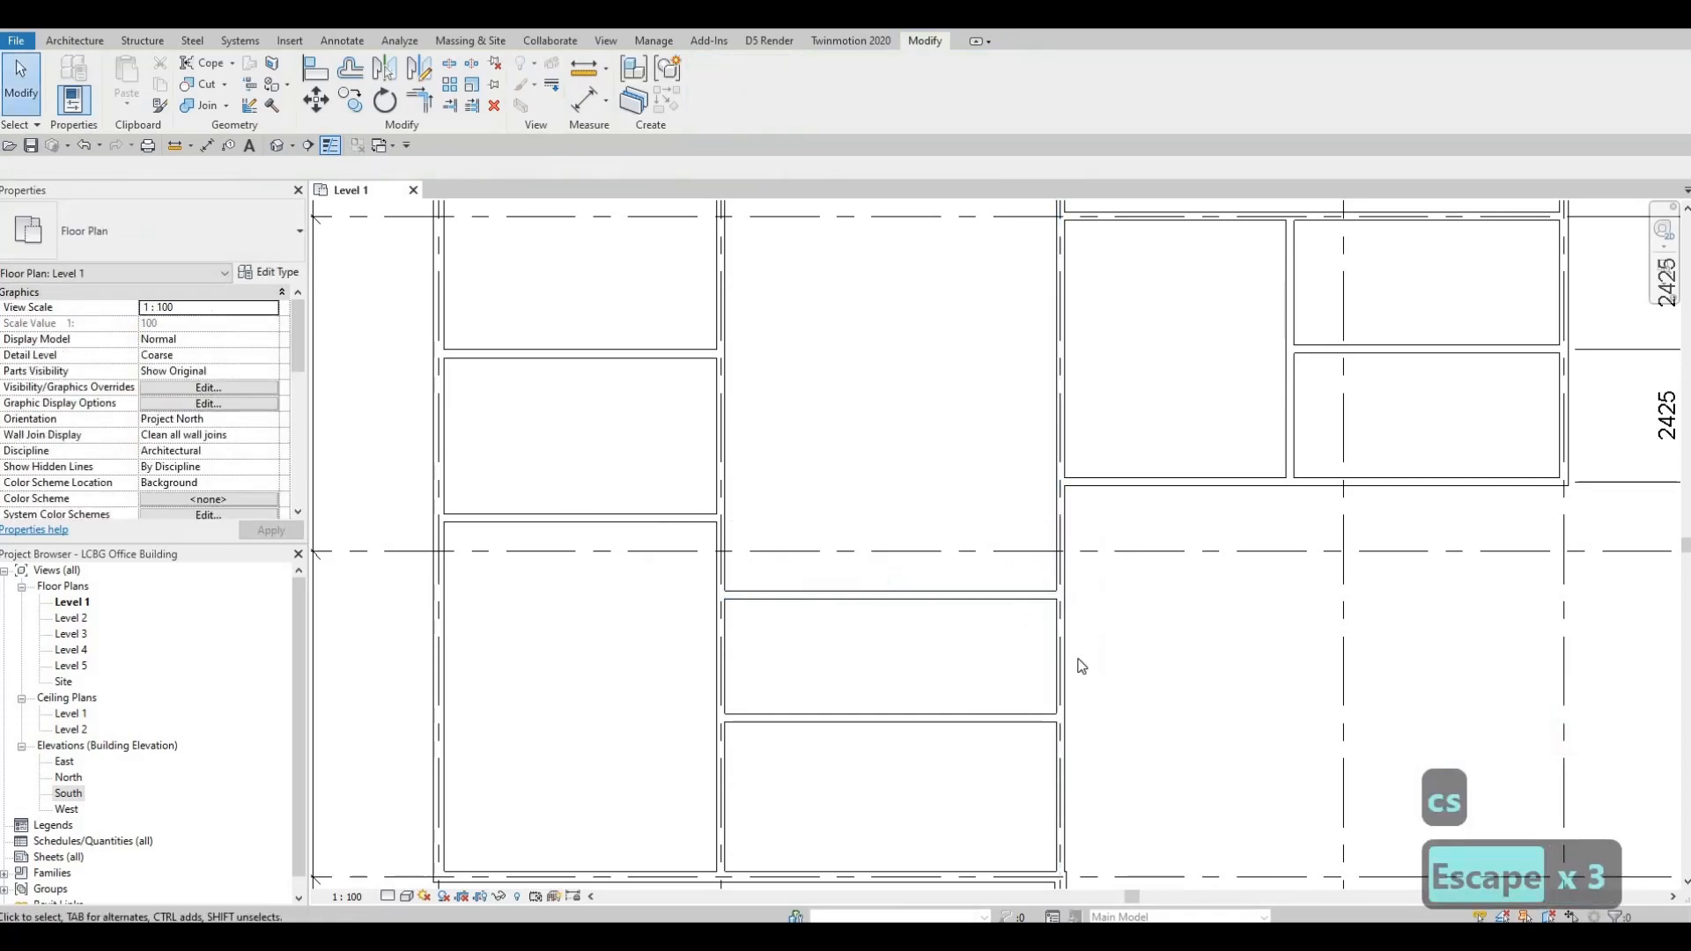
- Set the second cross wall's distance from the cross wall below it to 2400
left_click(969, 596)
left_click(1107, 661)
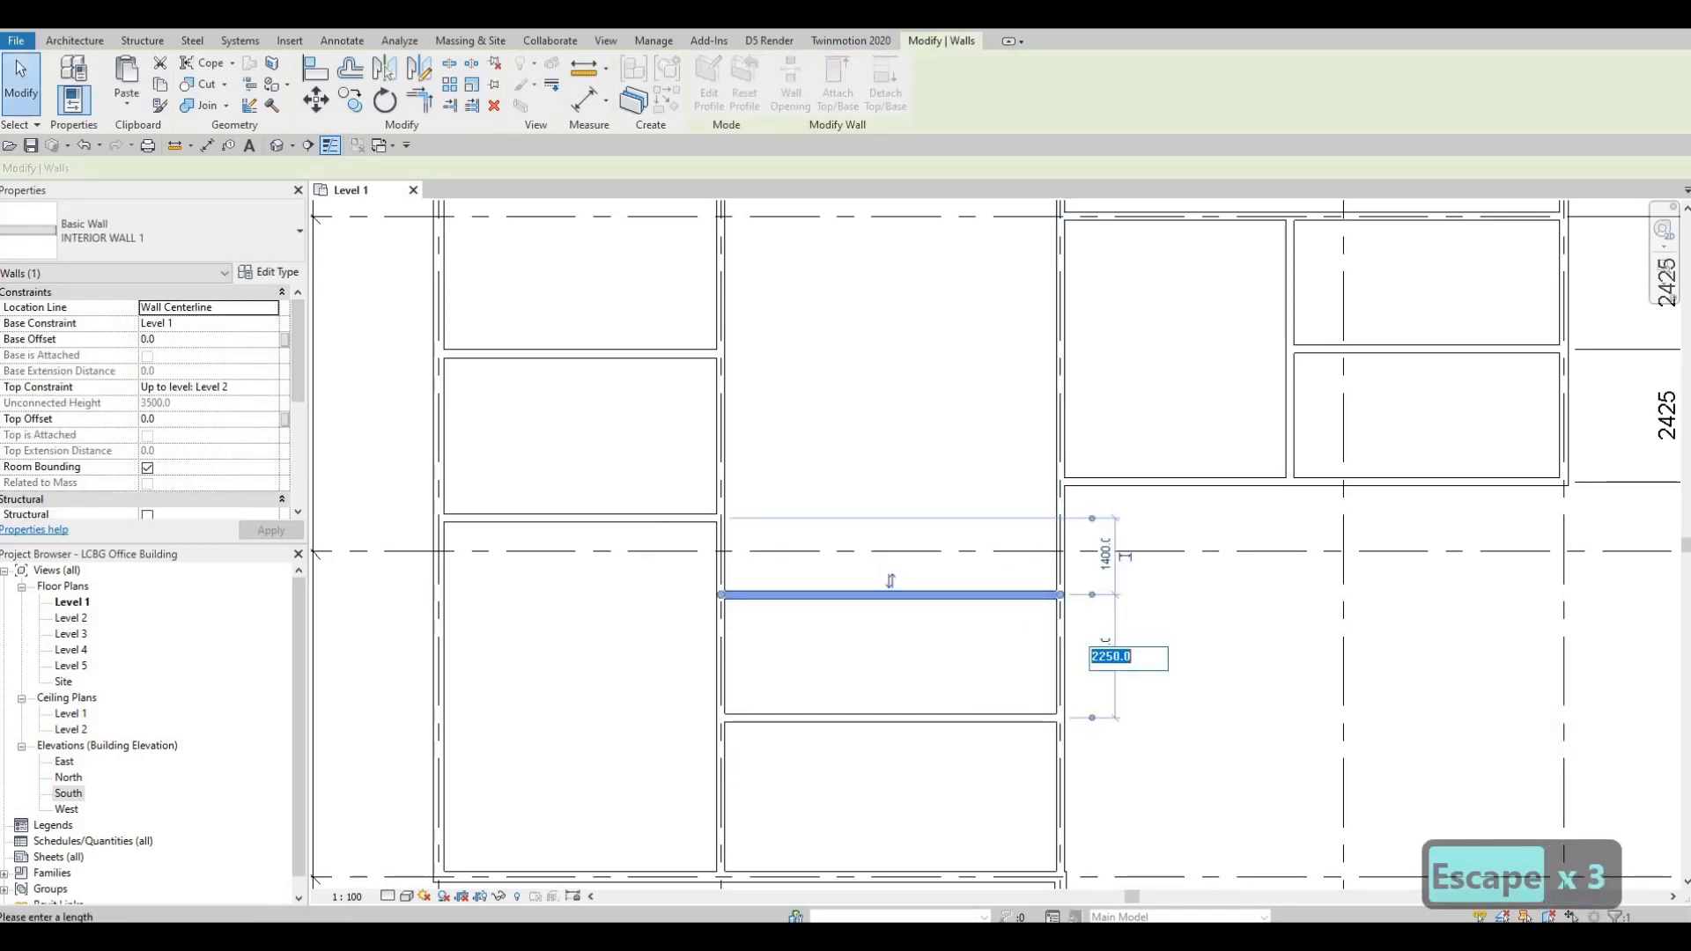
type("2400")
key("Return")
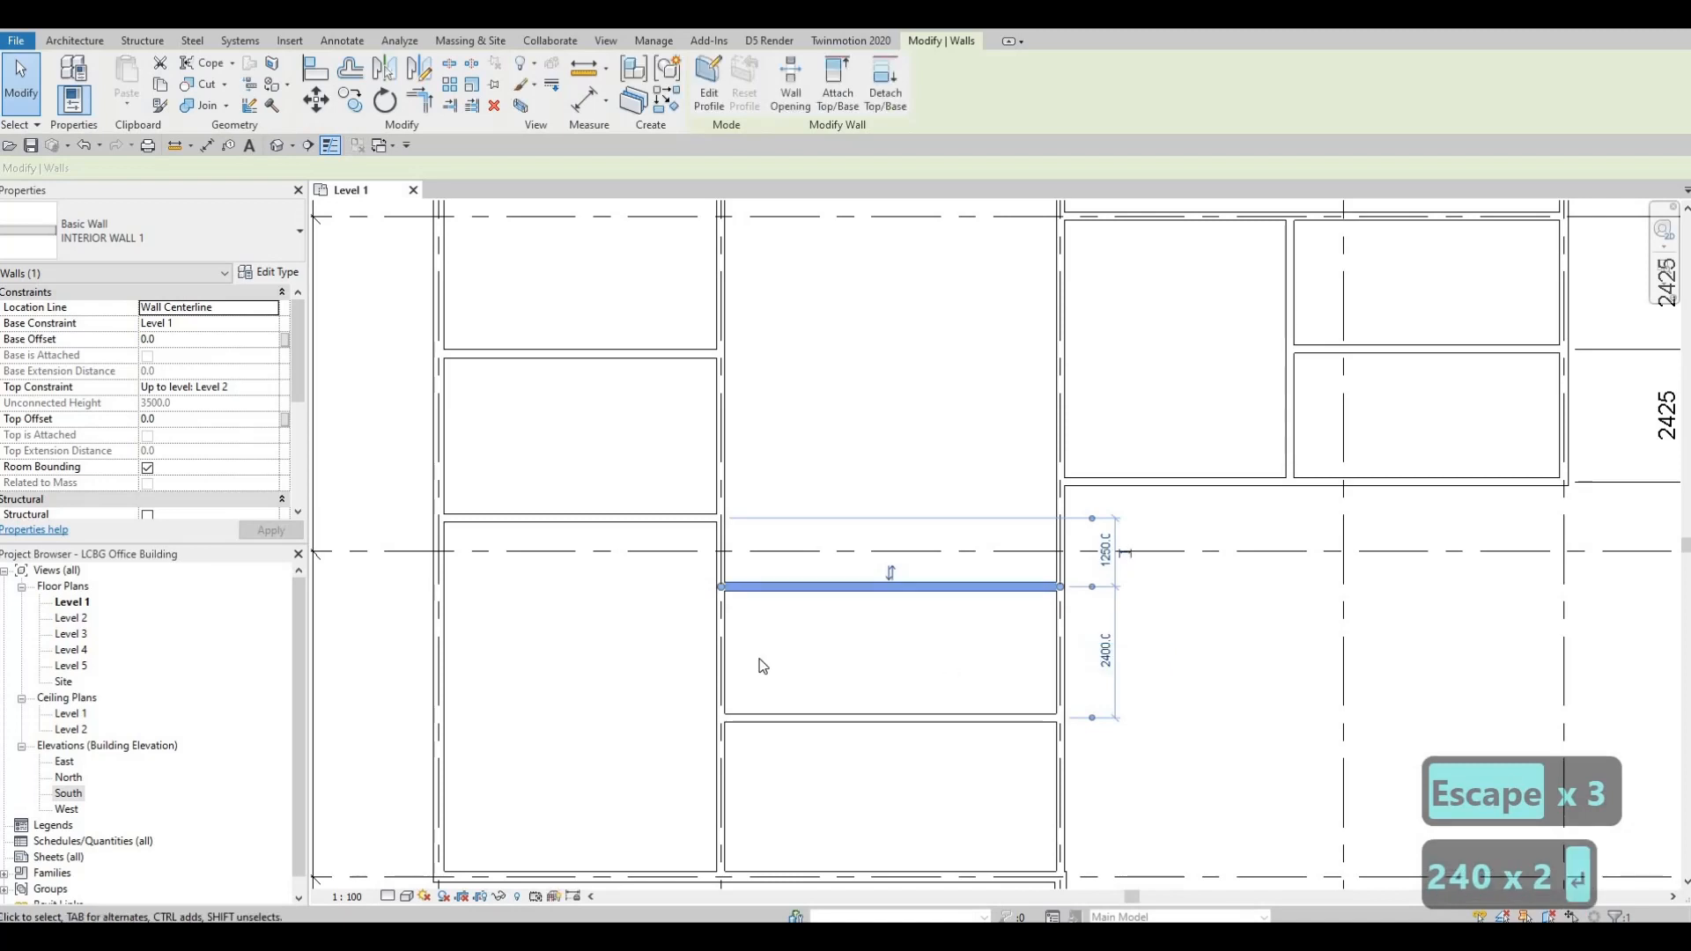
key("Escape")
key("Escape")
key("Escape")
- Review the interior partition layout on the Level 1 plan from grid 8 up to grid 2
middle_click_drag(963, 627, 974, 659)
scroll(950, 650, "down", 1)
scroll(974, 660, "down", 2)
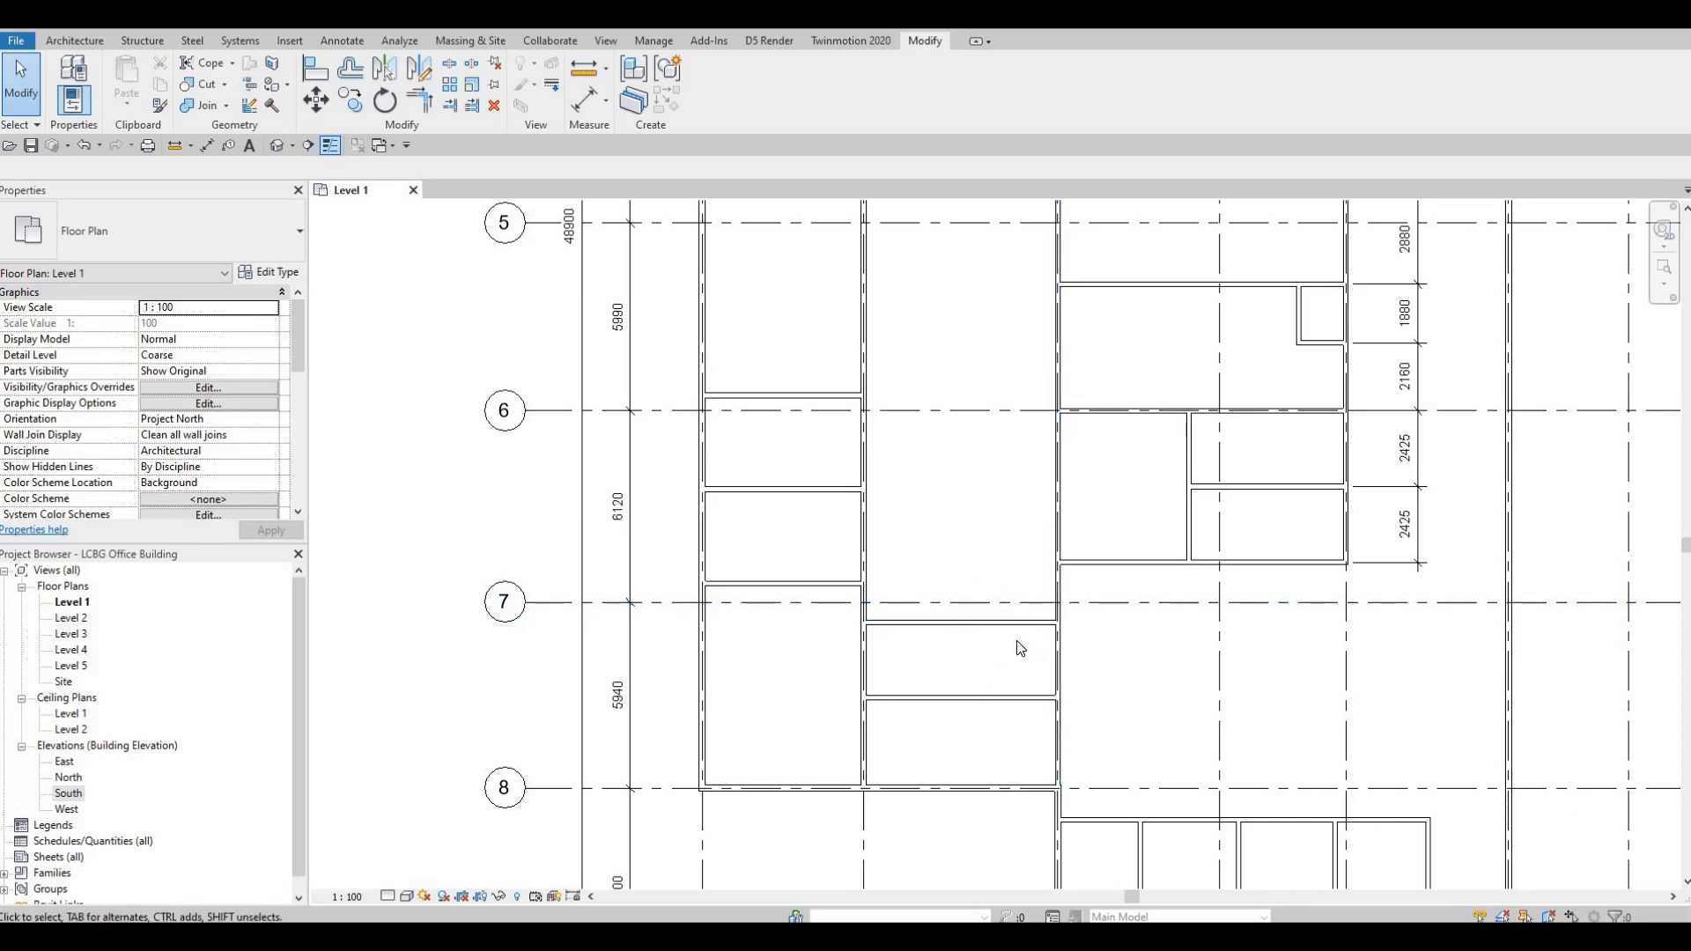
scroll(1013, 646, "down", 1)
scroll(986, 634, "up", 2)
scroll(954, 645, "down", 1)
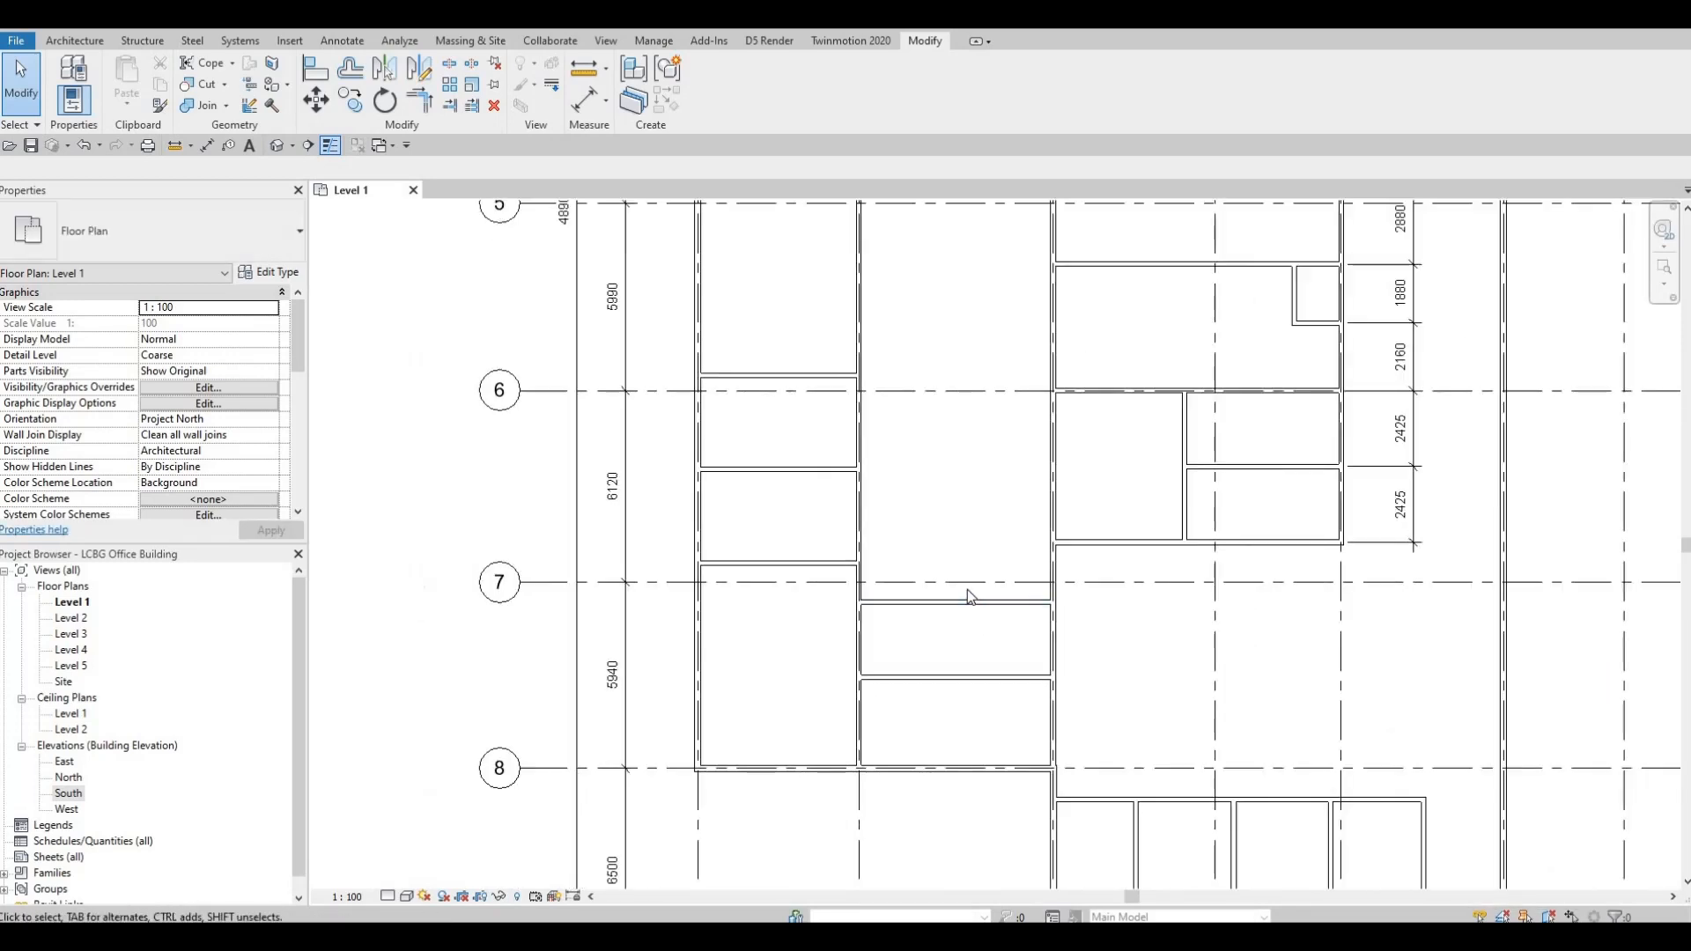
middle_click_drag(905, 740, 891, 688)
scroll(886, 652, "down", 1)
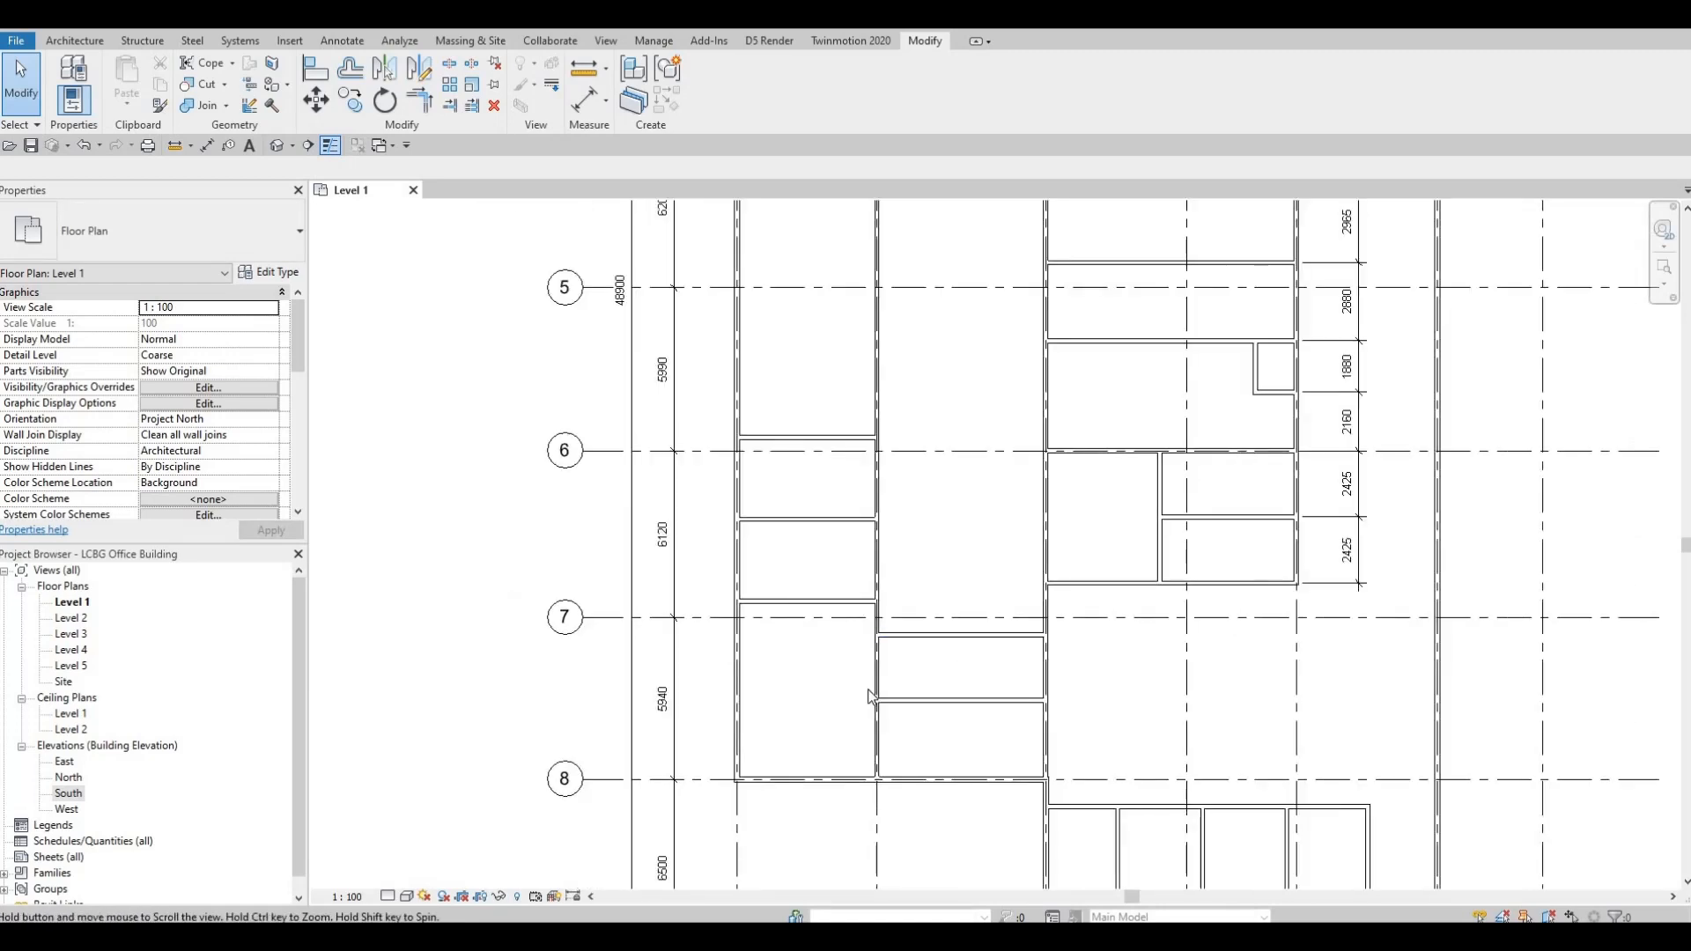
scroll(793, 731, "up", 2)
key("Escape")
key("Escape")
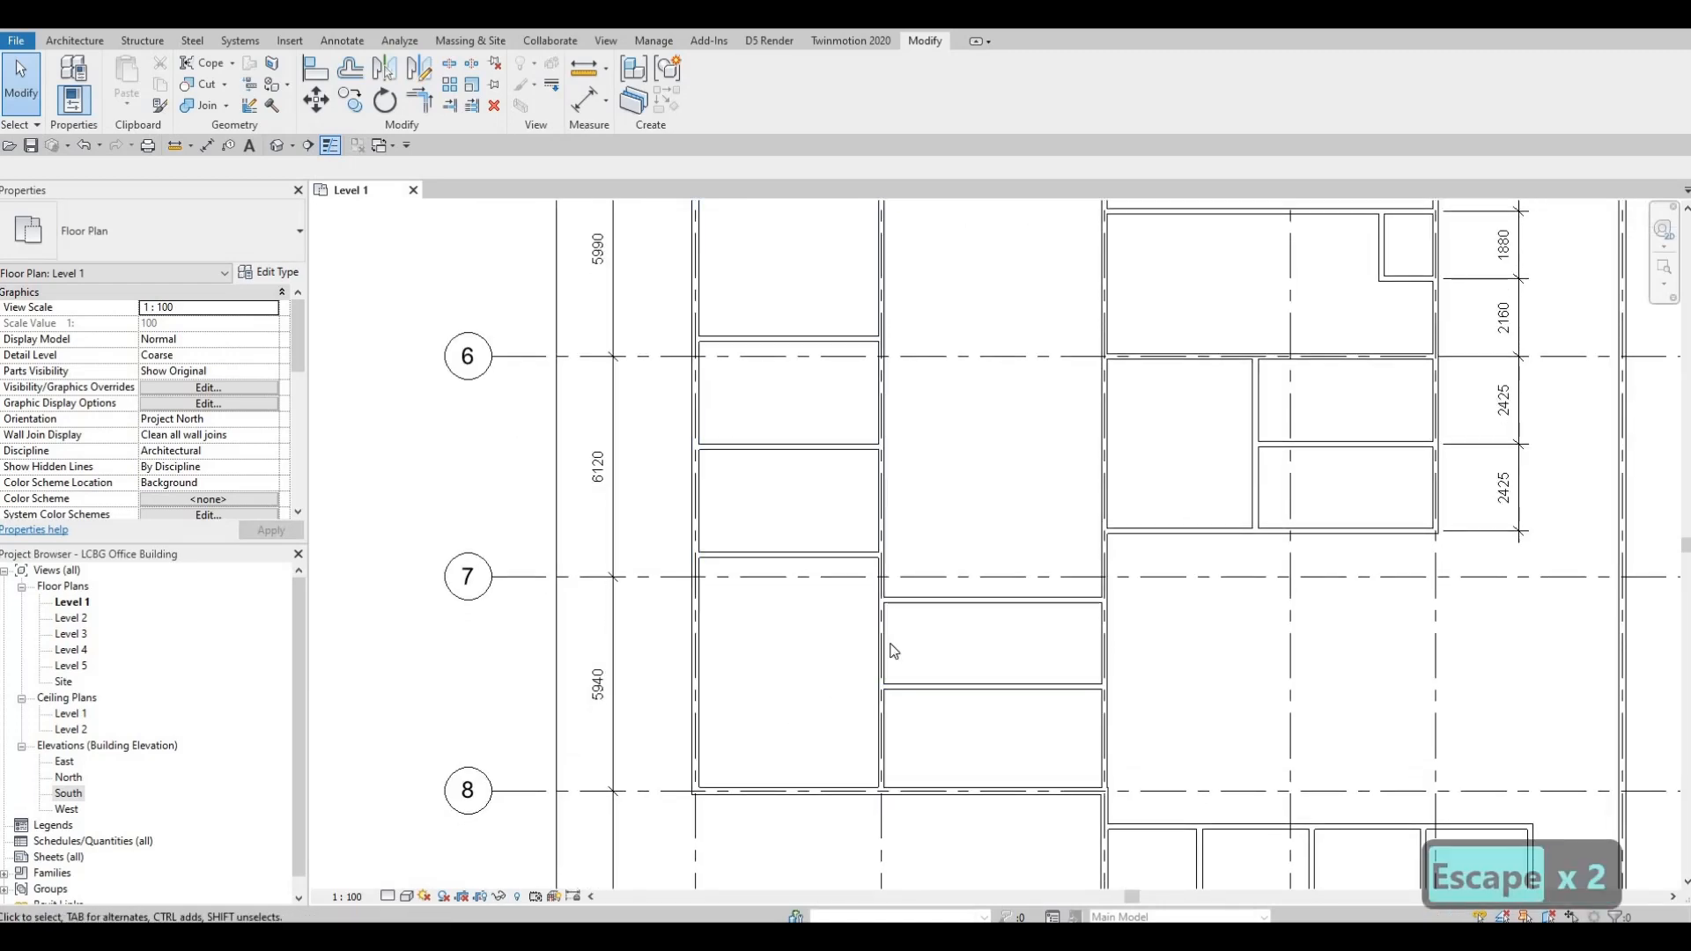
key("F1")
middle_click_drag(1075, 583, 1080, 763)
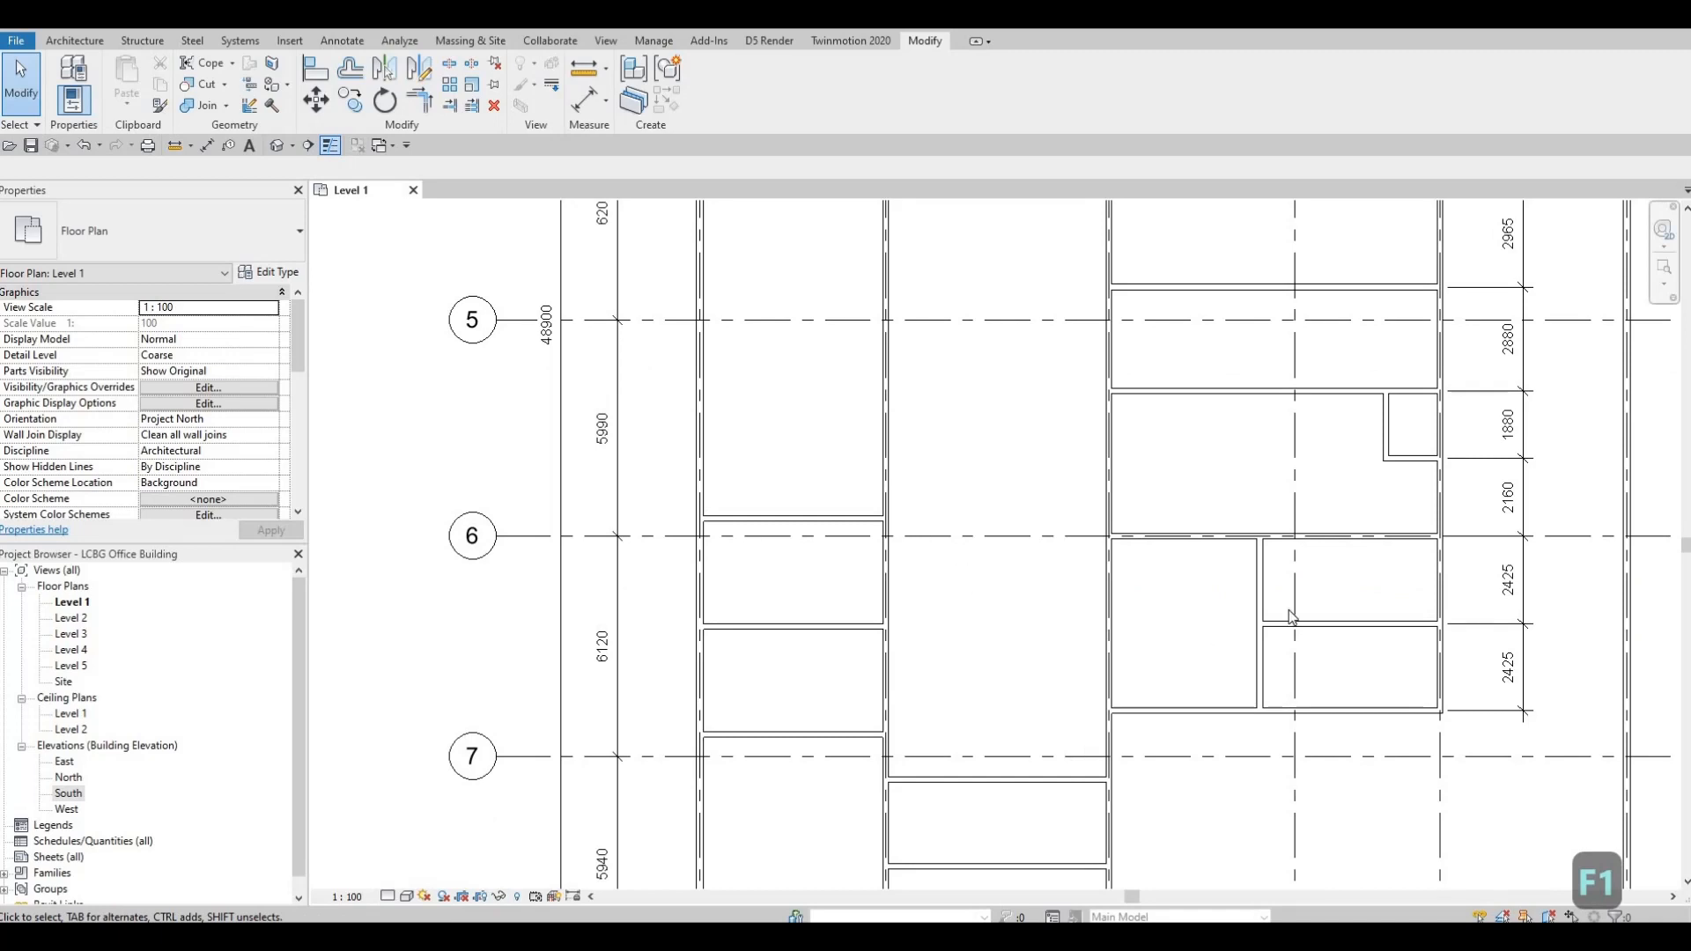
middle_click_drag(1453, 864, 1304, 625)
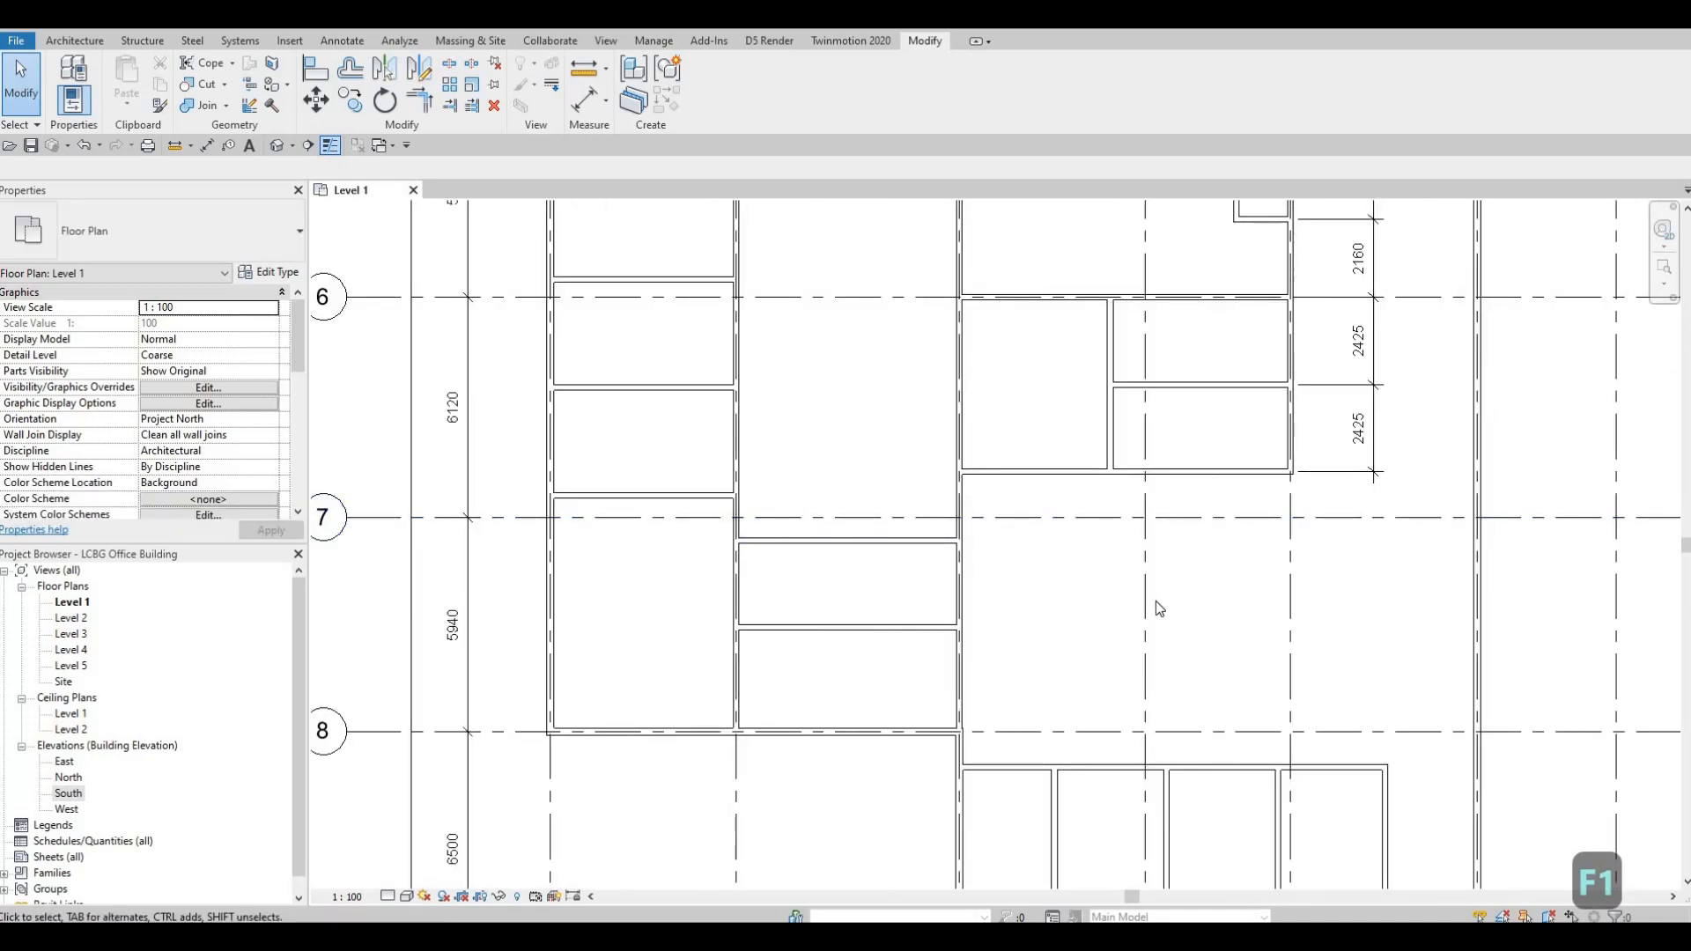
middle_click_drag(893, 493, 957, 682)
scroll(956, 669, "down", 1)
scroll(881, 521, "down", 1)
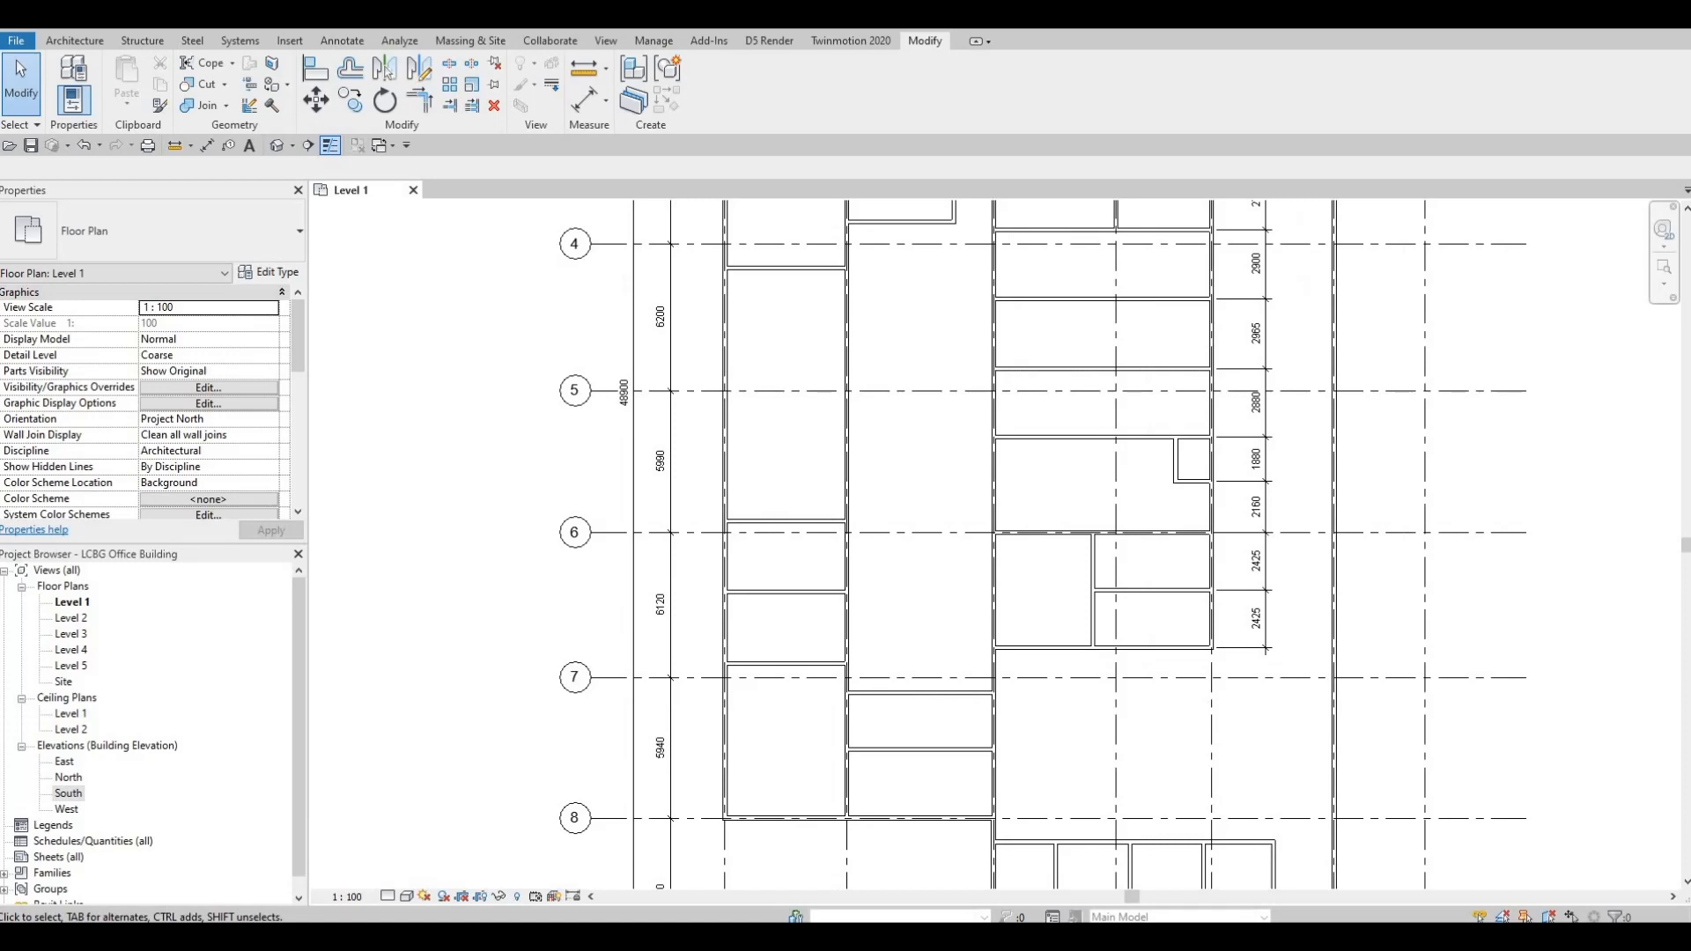
middle_click_drag(895, 671, 893, 690)
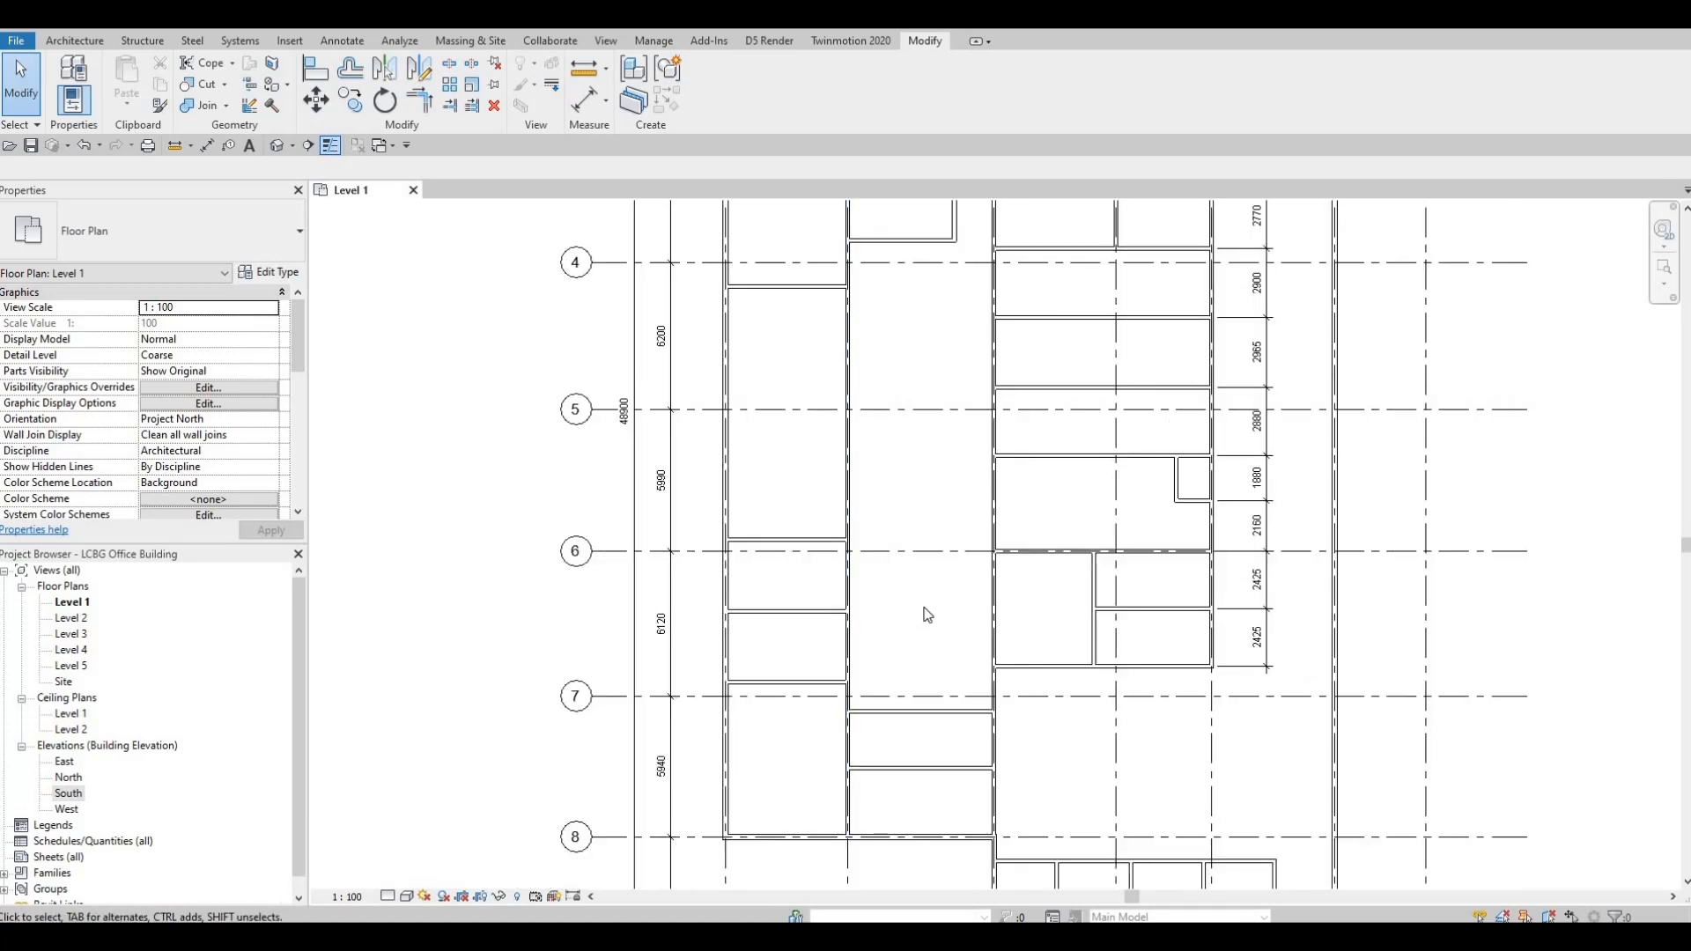
middle_click_drag(924, 329, 921, 612)
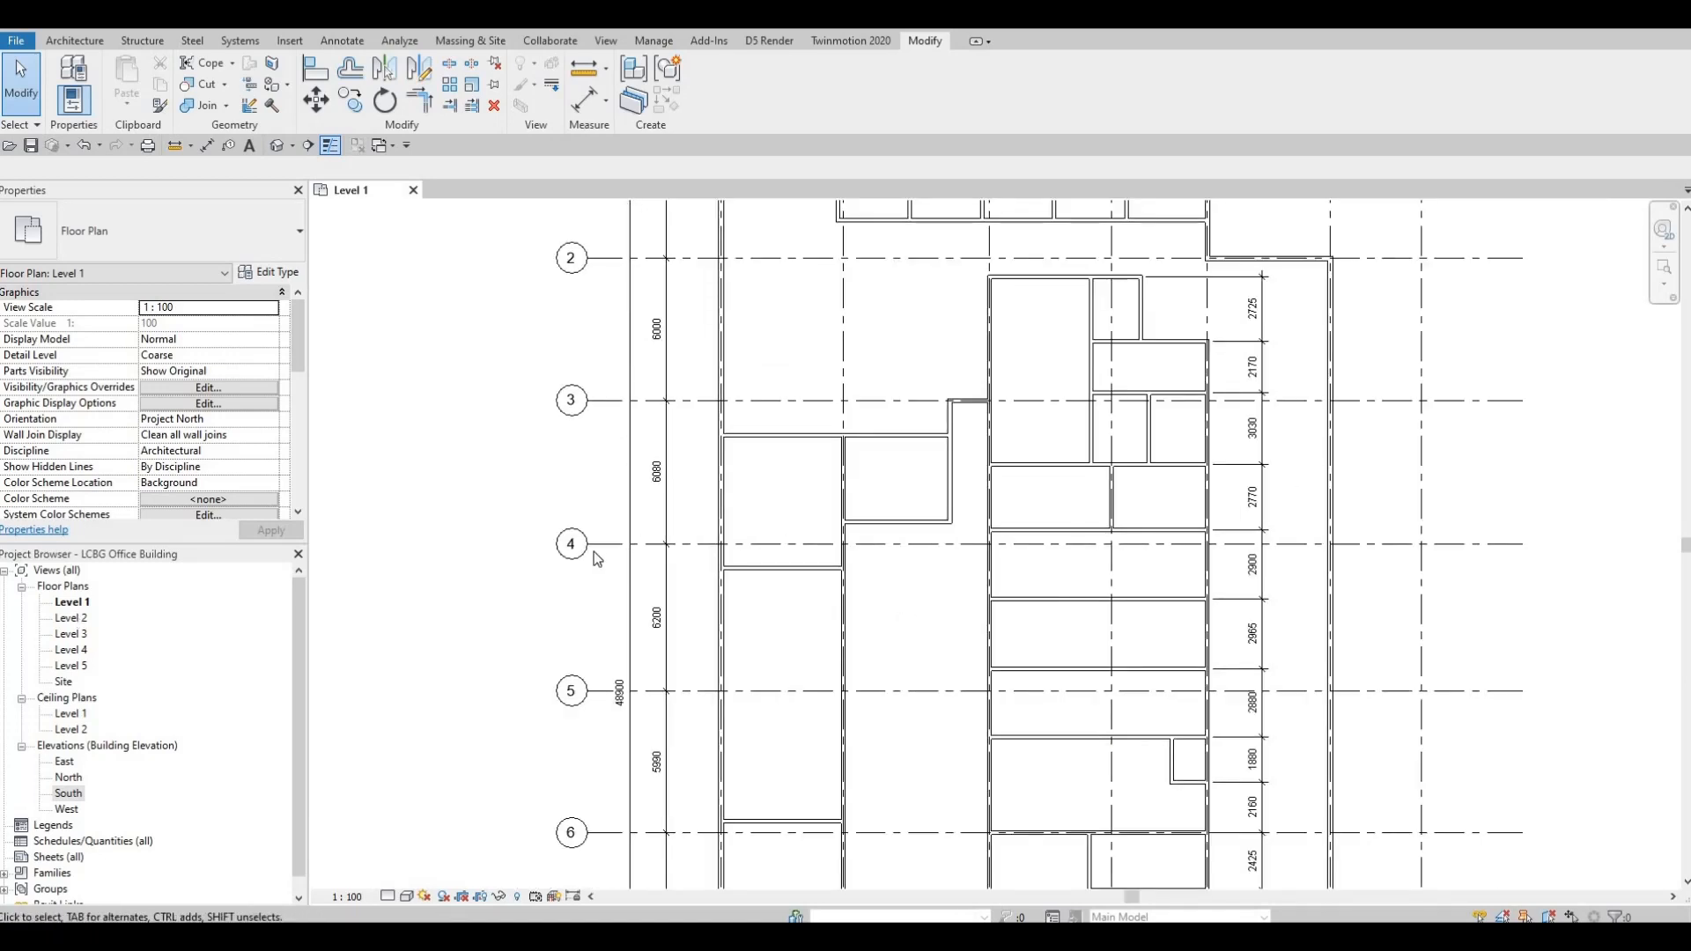
middle_click_drag(826, 572, 828, 421)
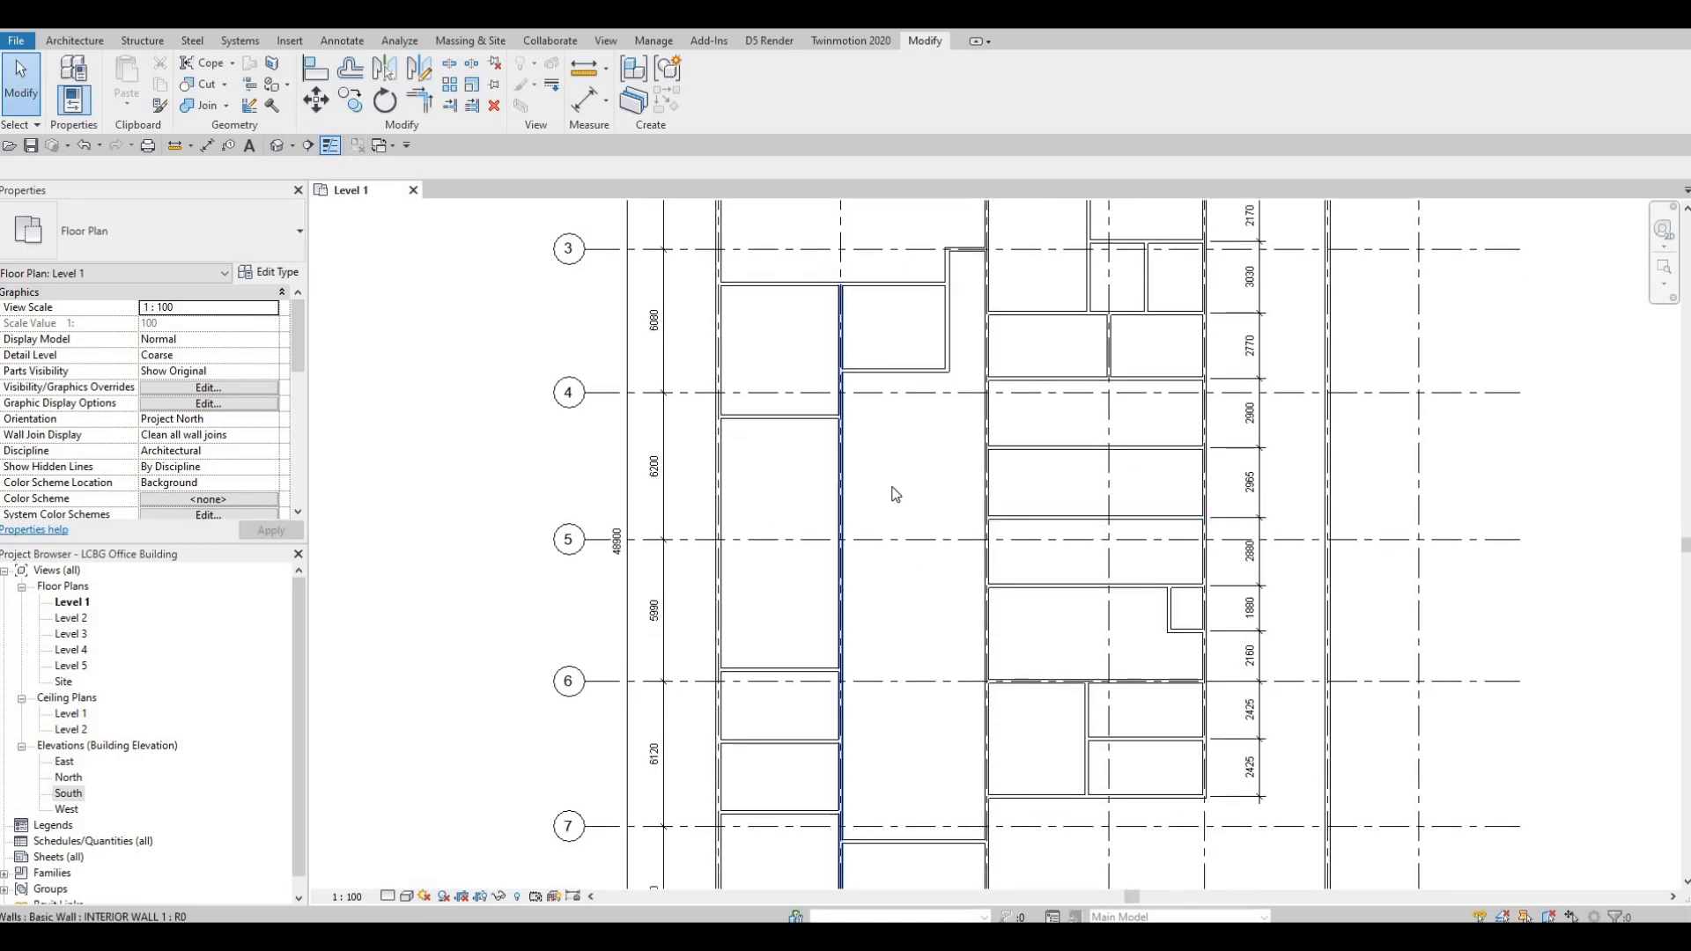
- Draw an L-shaped interior wall between grids 5 and 6: a vertical leg about 4950 long and a horizontal return to the bay's west wall
middle_click_drag(895, 509, 898, 413)
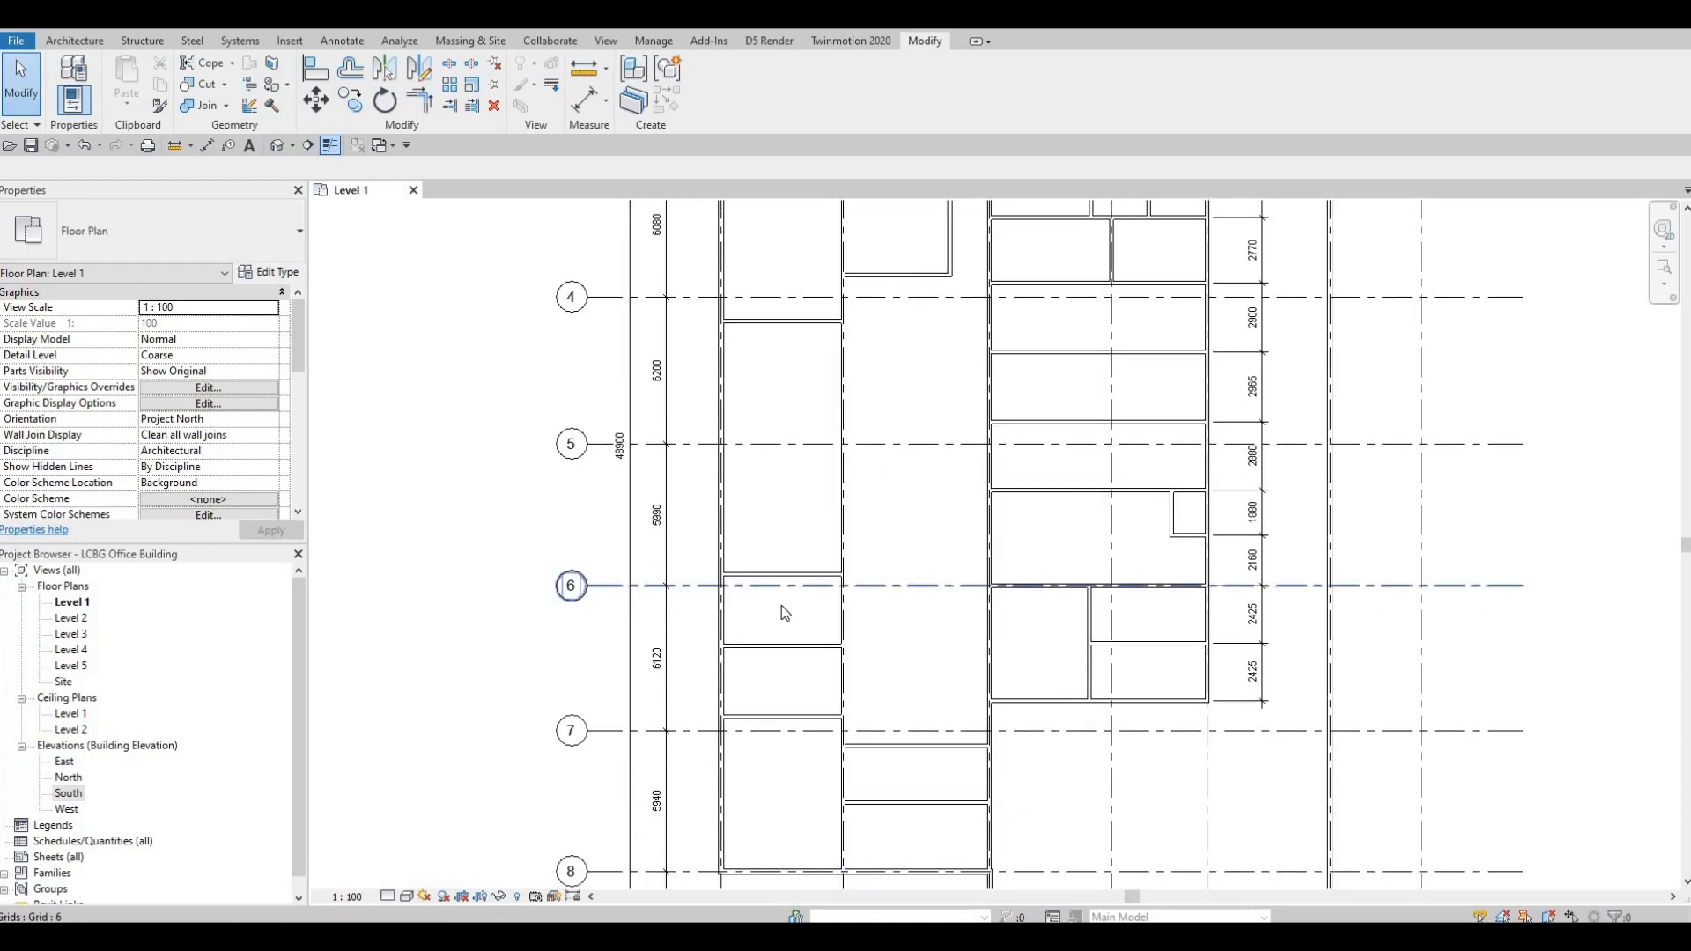
middle_click_drag(681, 349, 681, 344)
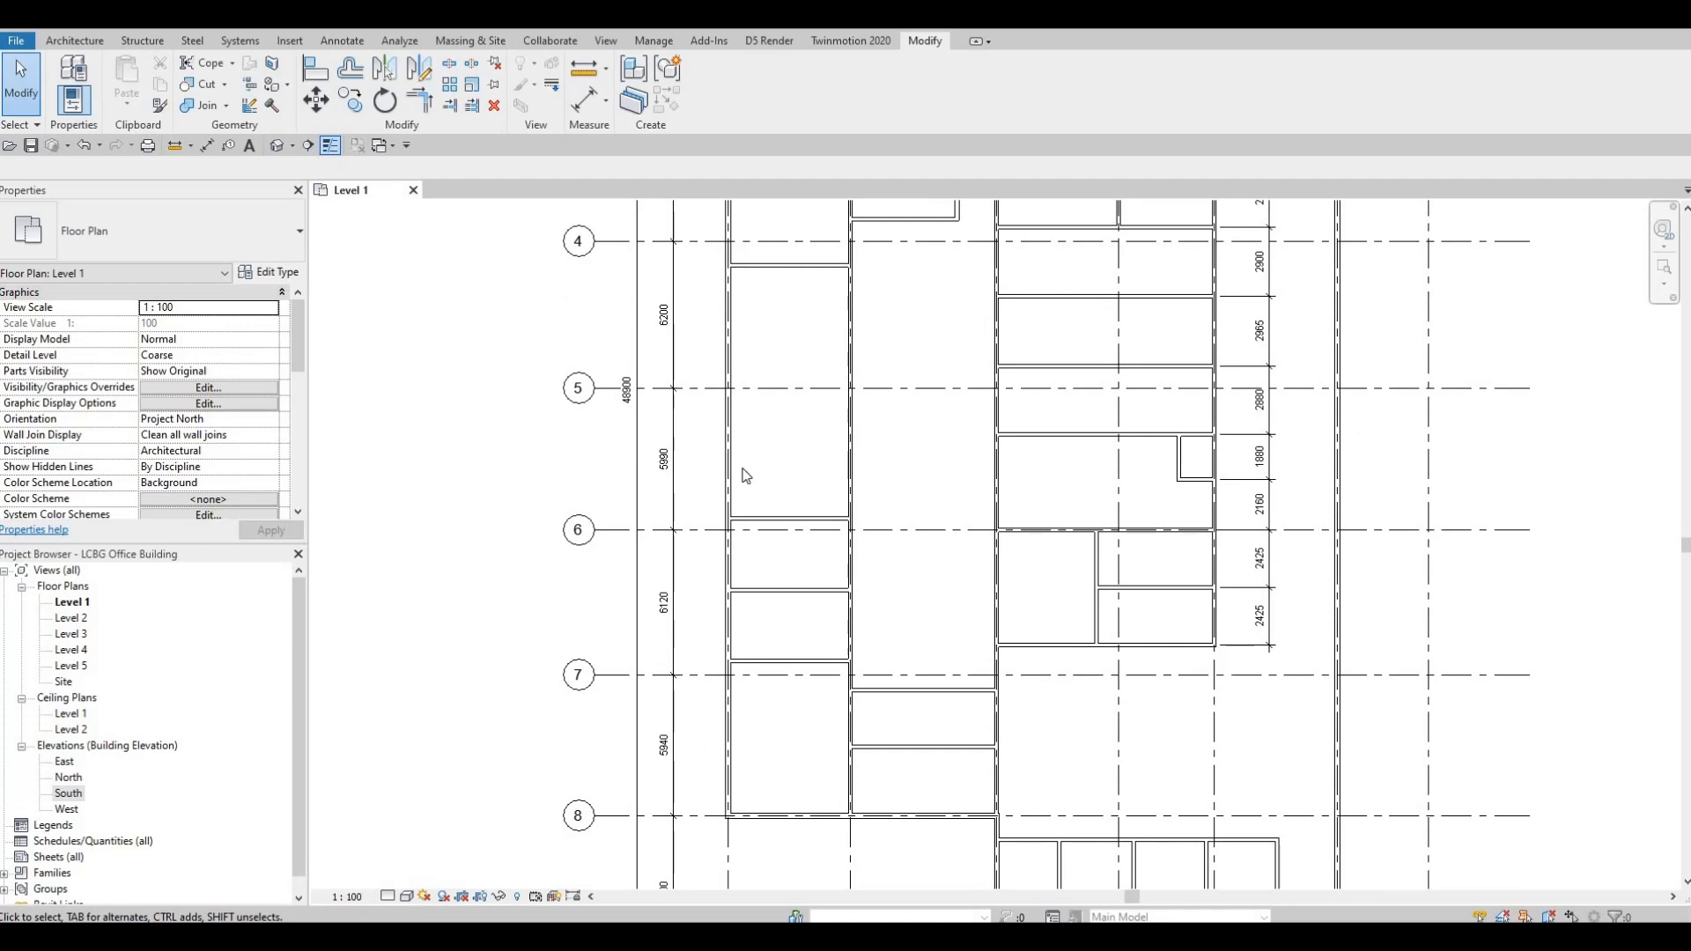
left_click(829, 519)
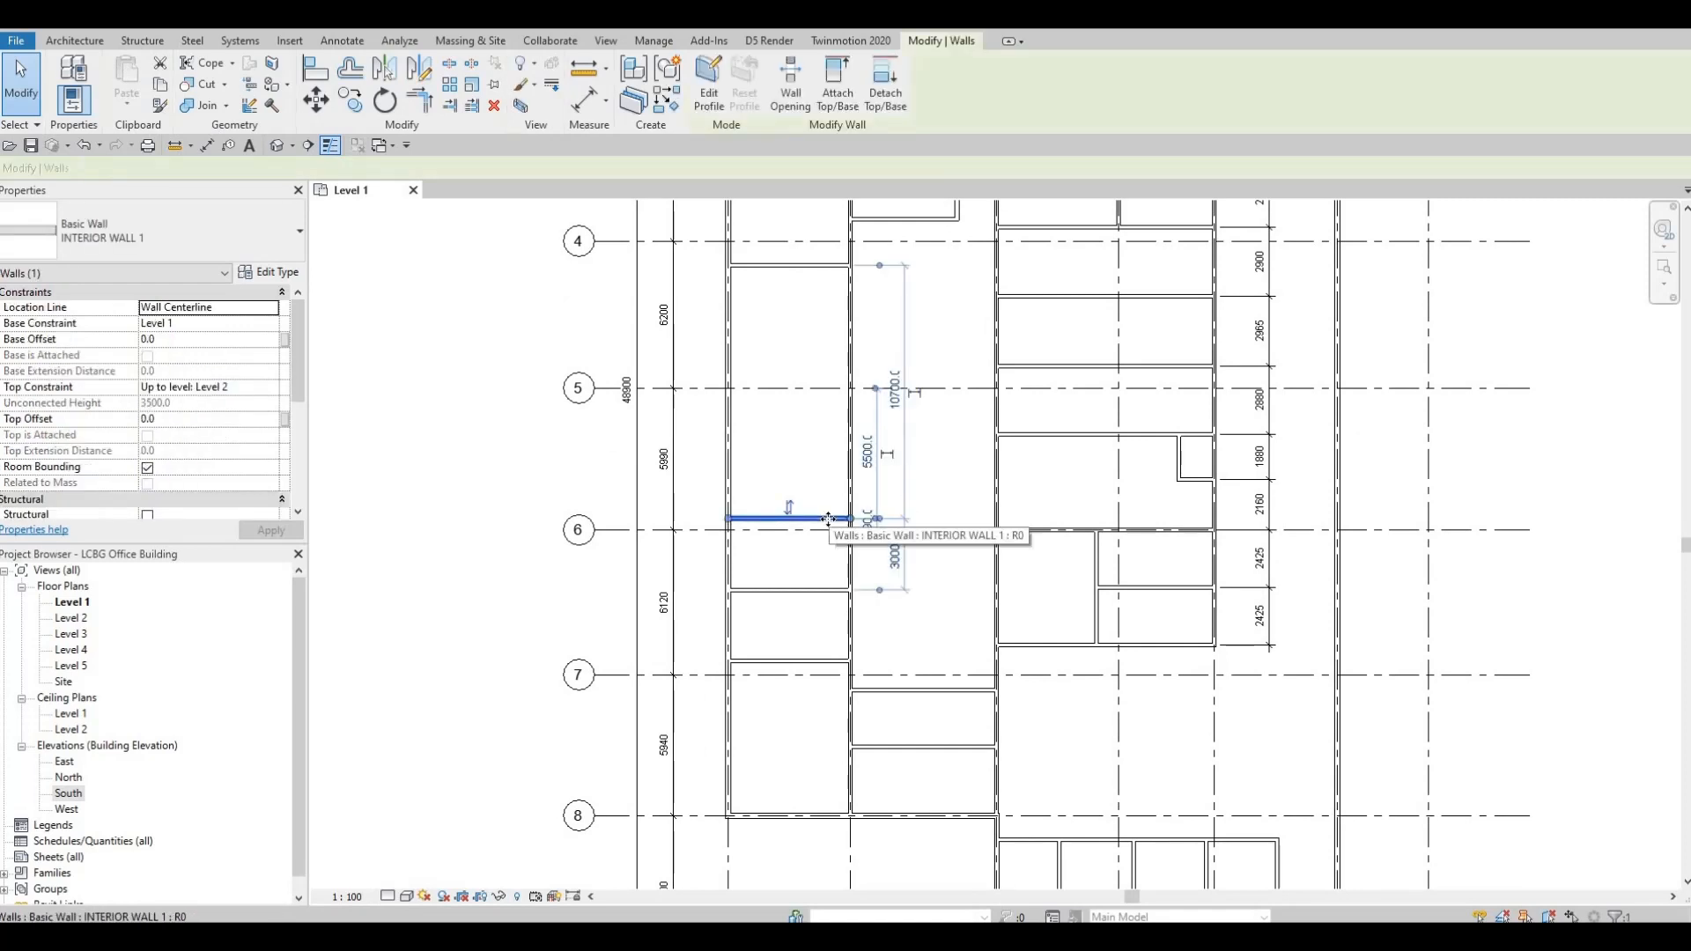
key("c")
key("s")
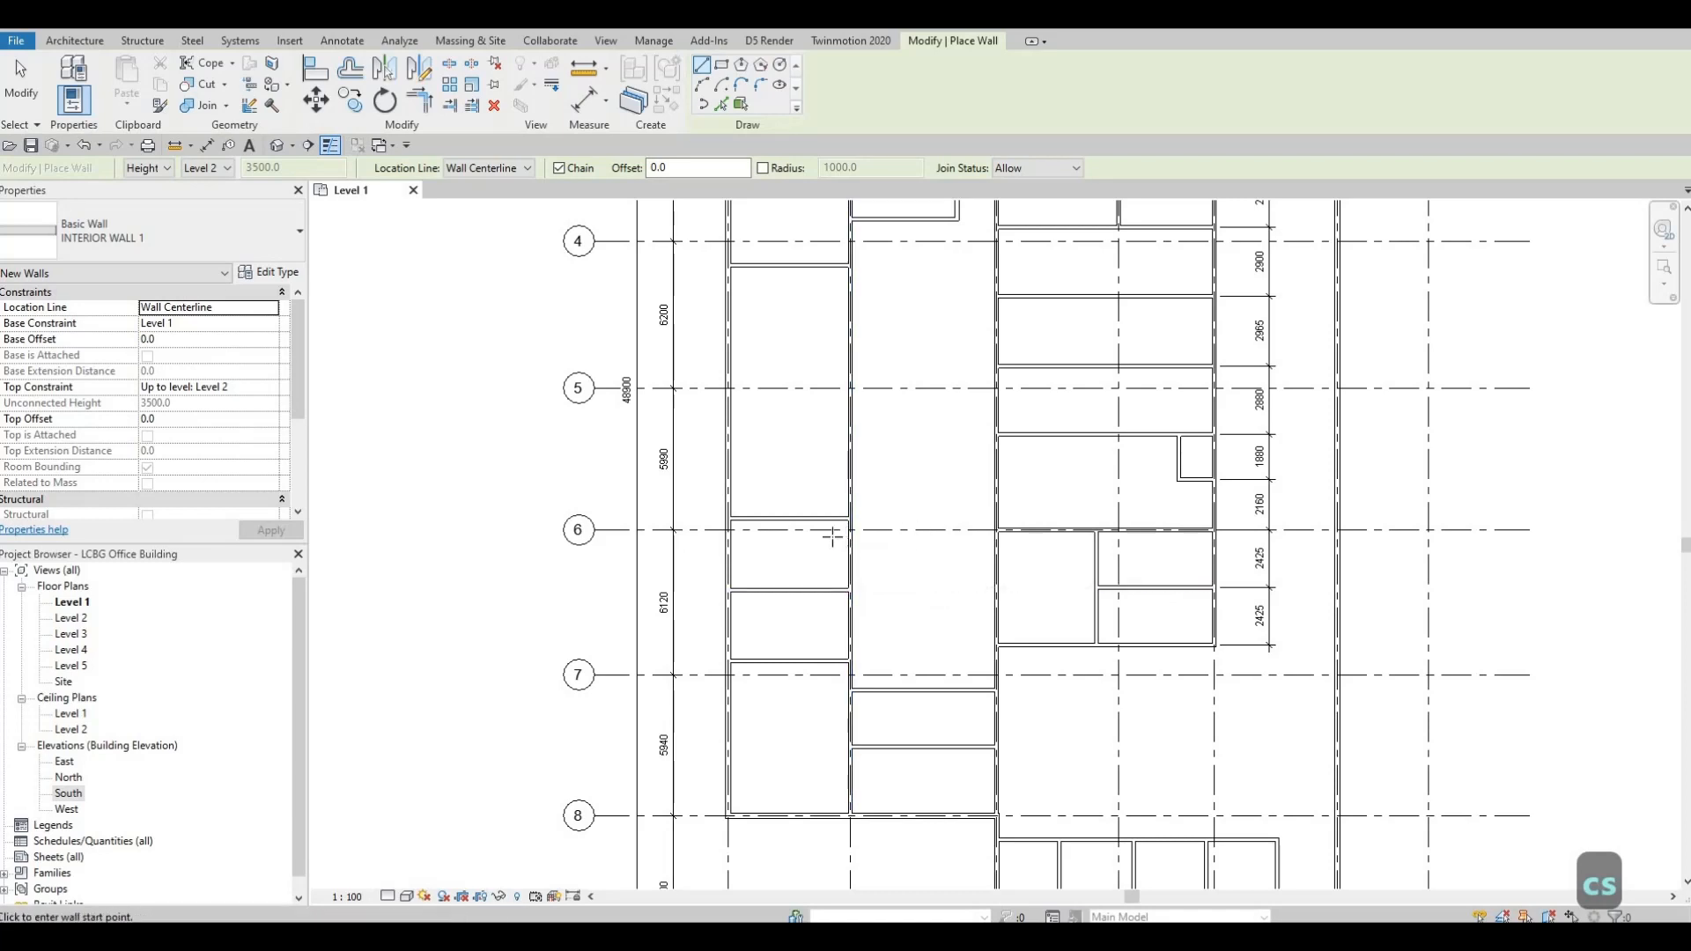
scroll(831, 535, "up", 2)
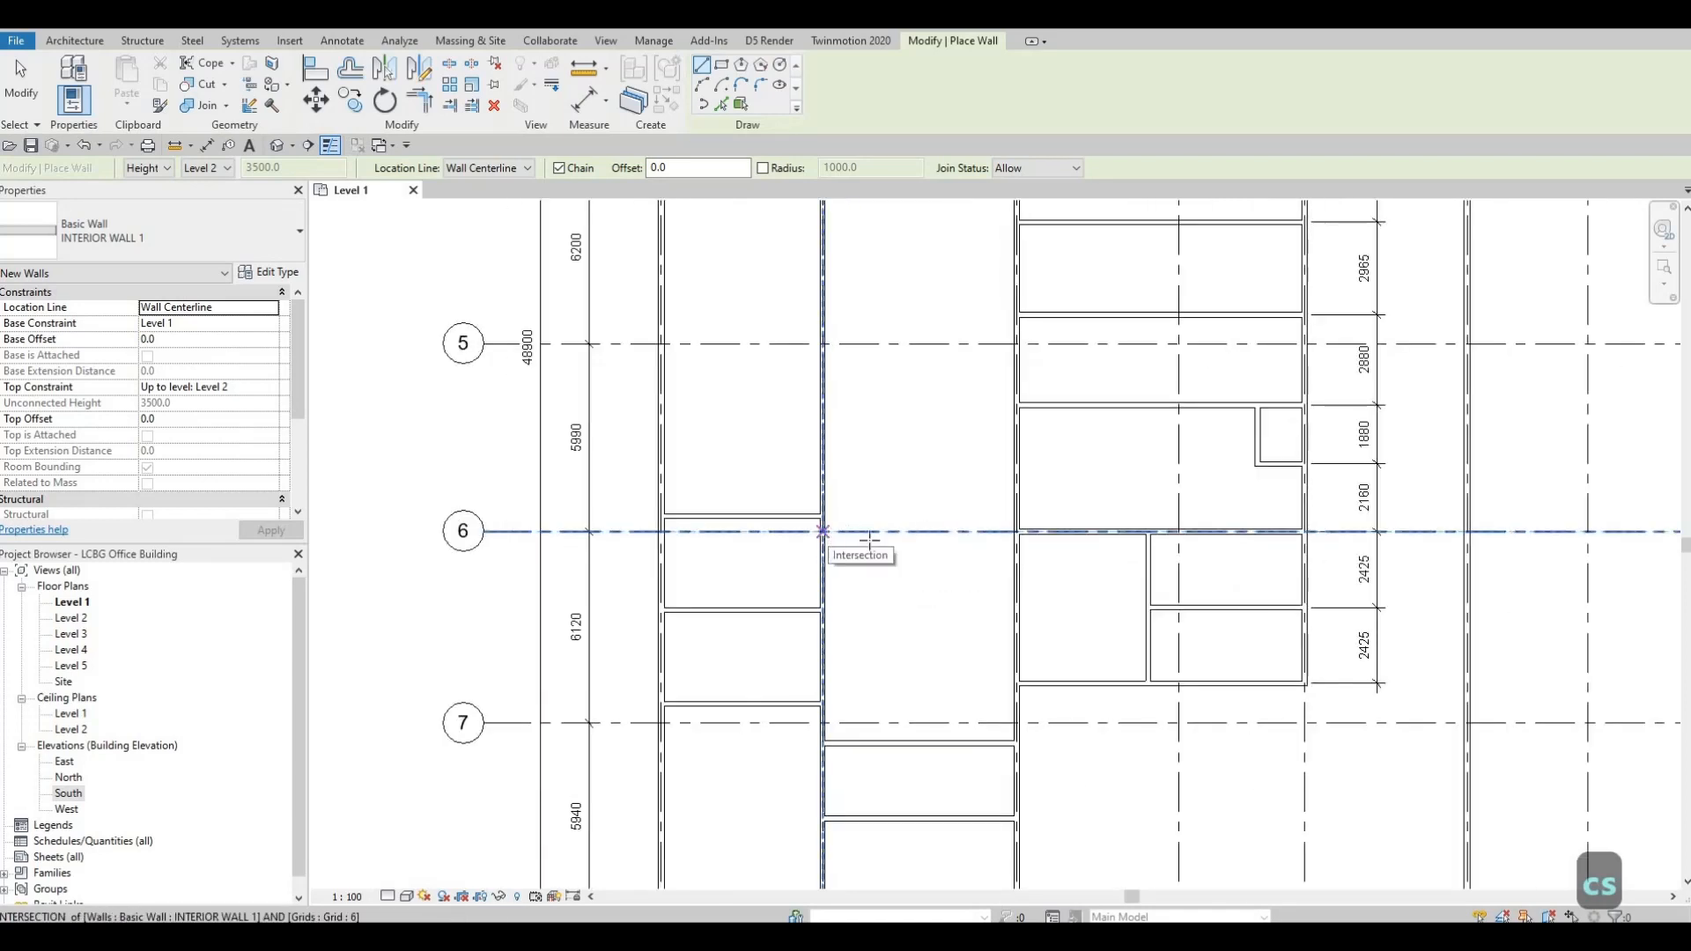
left_click(824, 532)
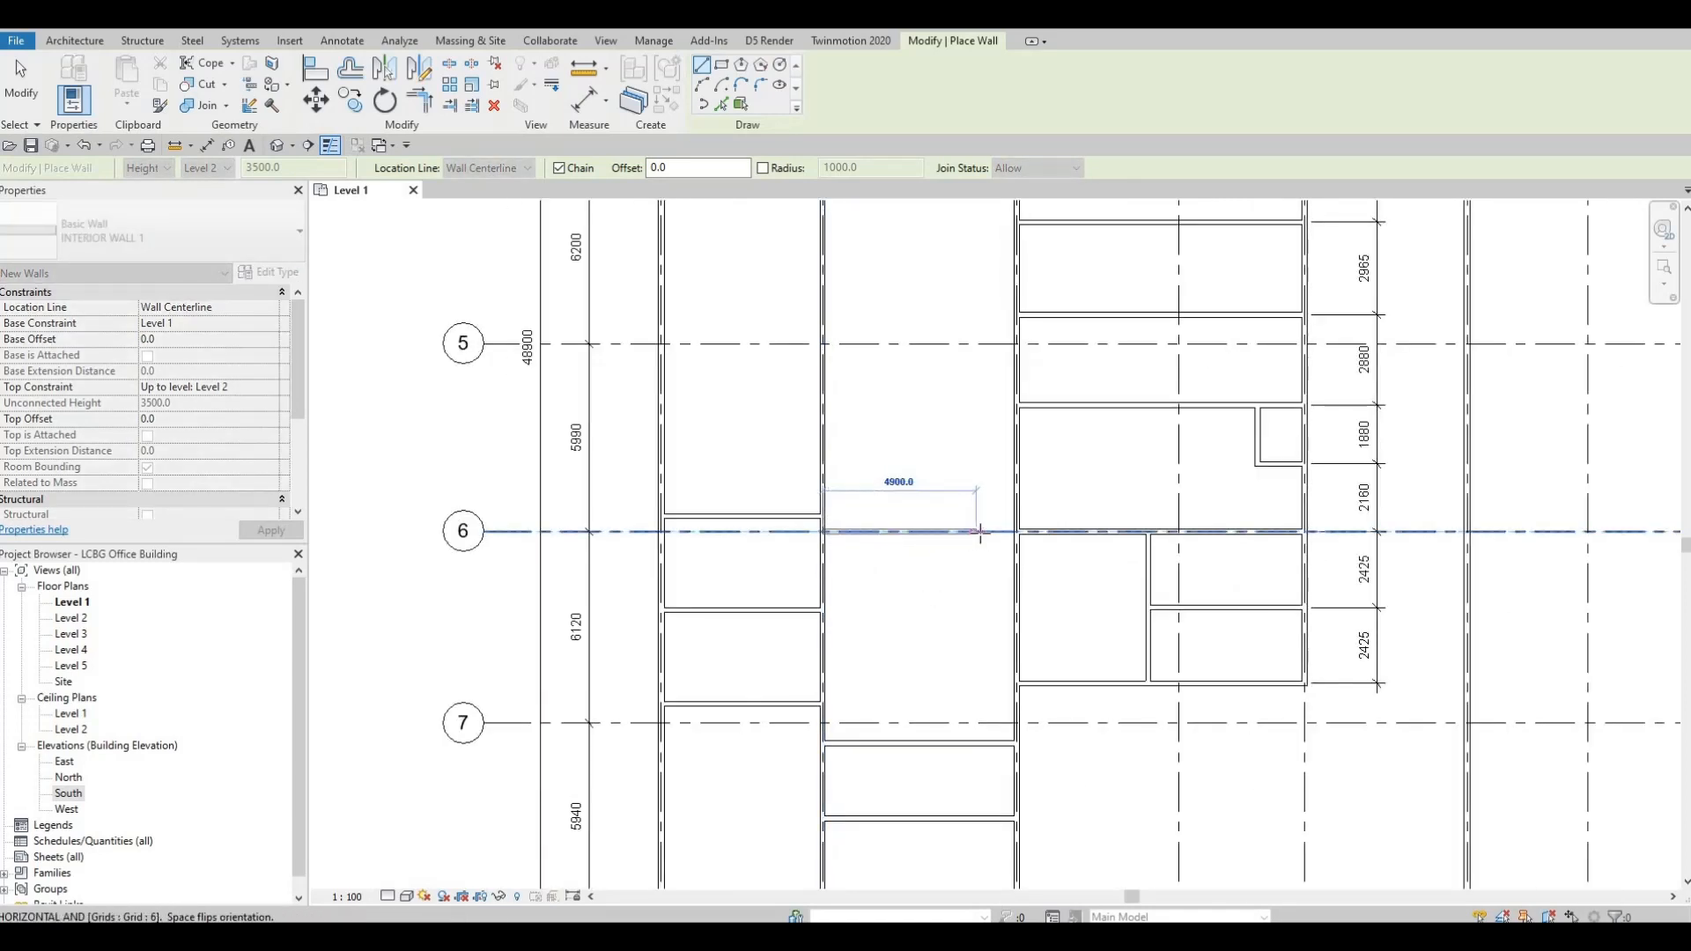
key("Escape")
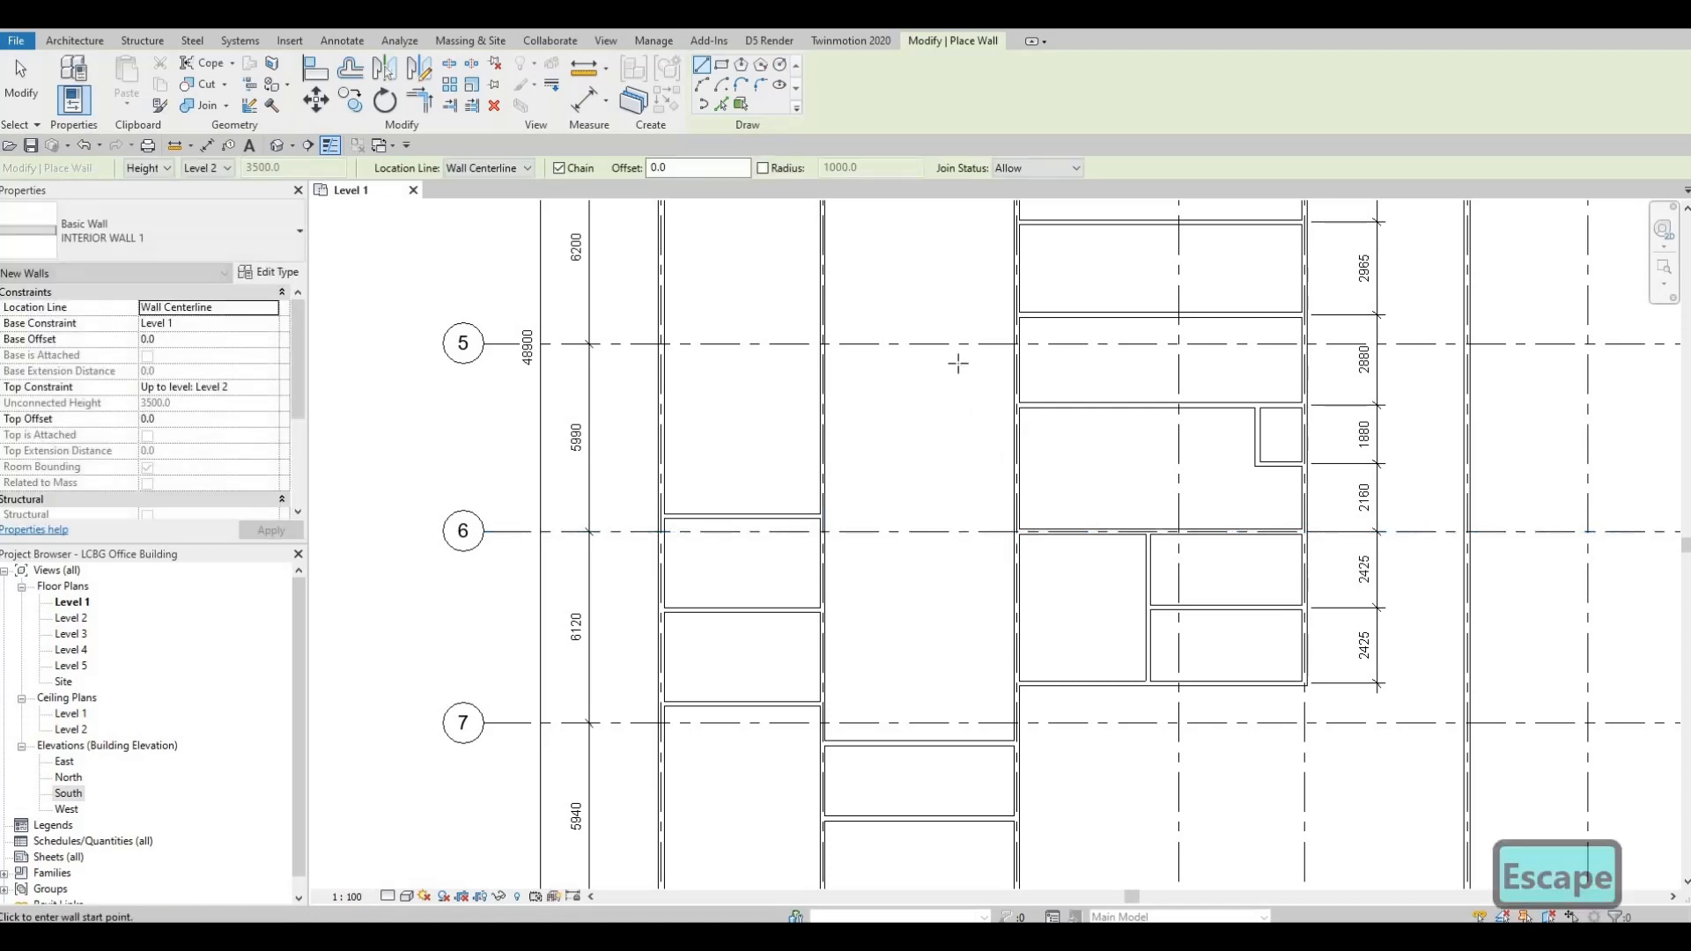
left_click(954, 362)
left_click(954, 551)
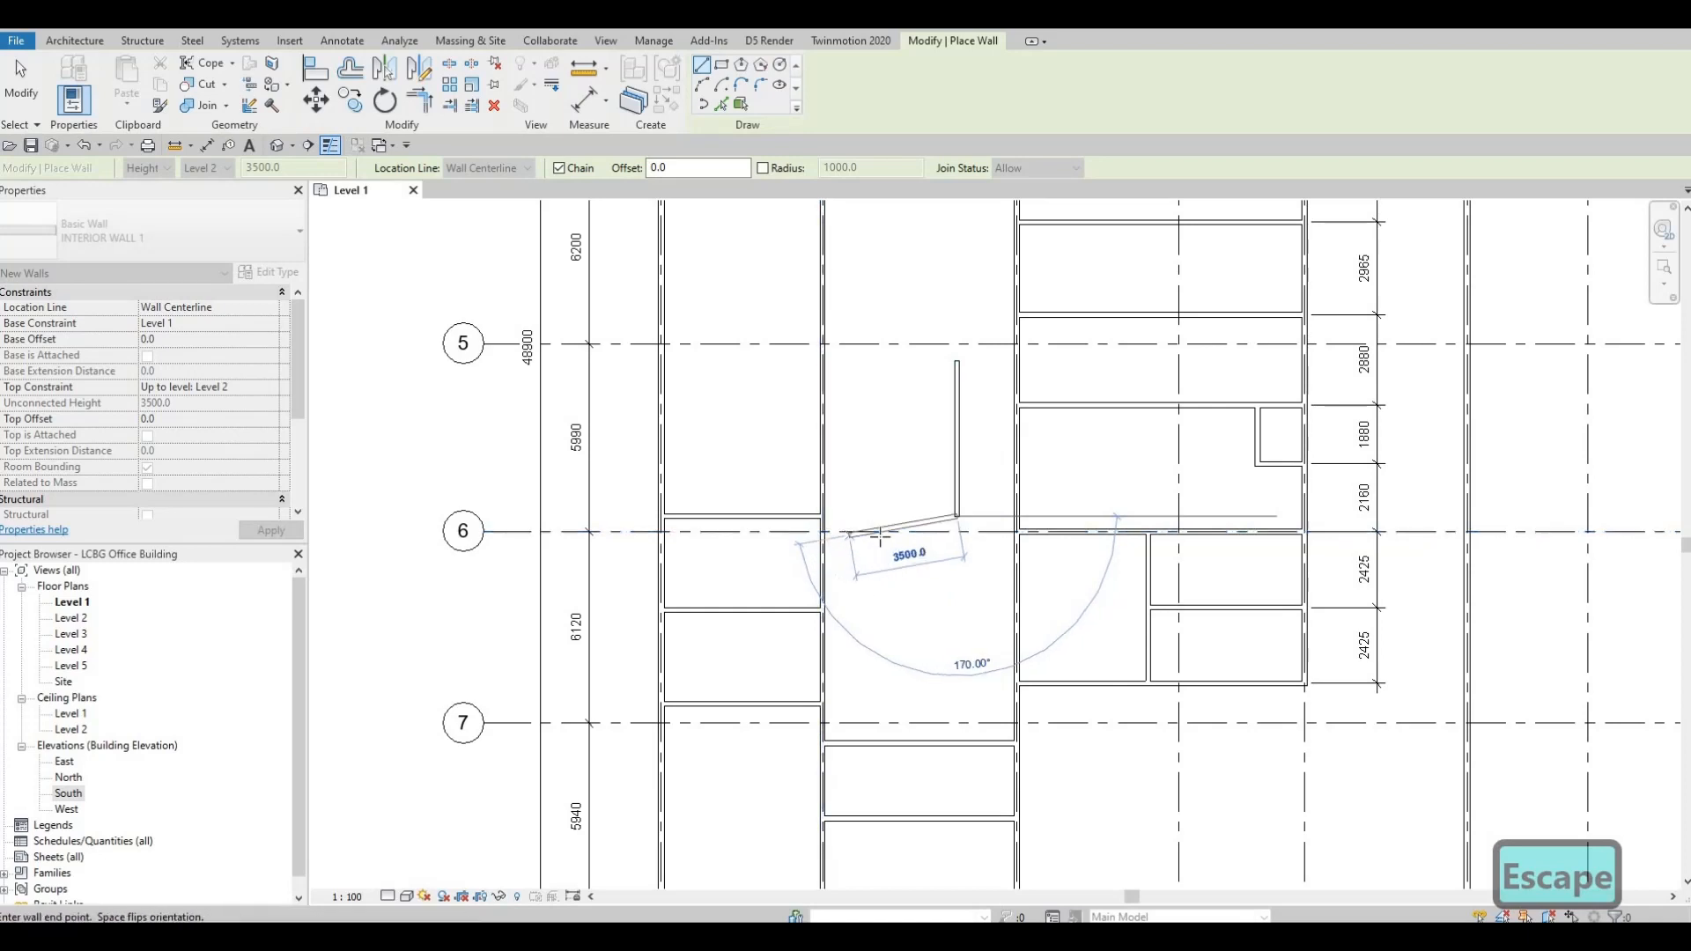
left_click(826, 515)
key("Escape")
key("Escape")
key("Escape")
- Check the spacing of the adjoining cross wall just above grid 6 against the new horizontal wall
scroll(825, 505, "up", 3)
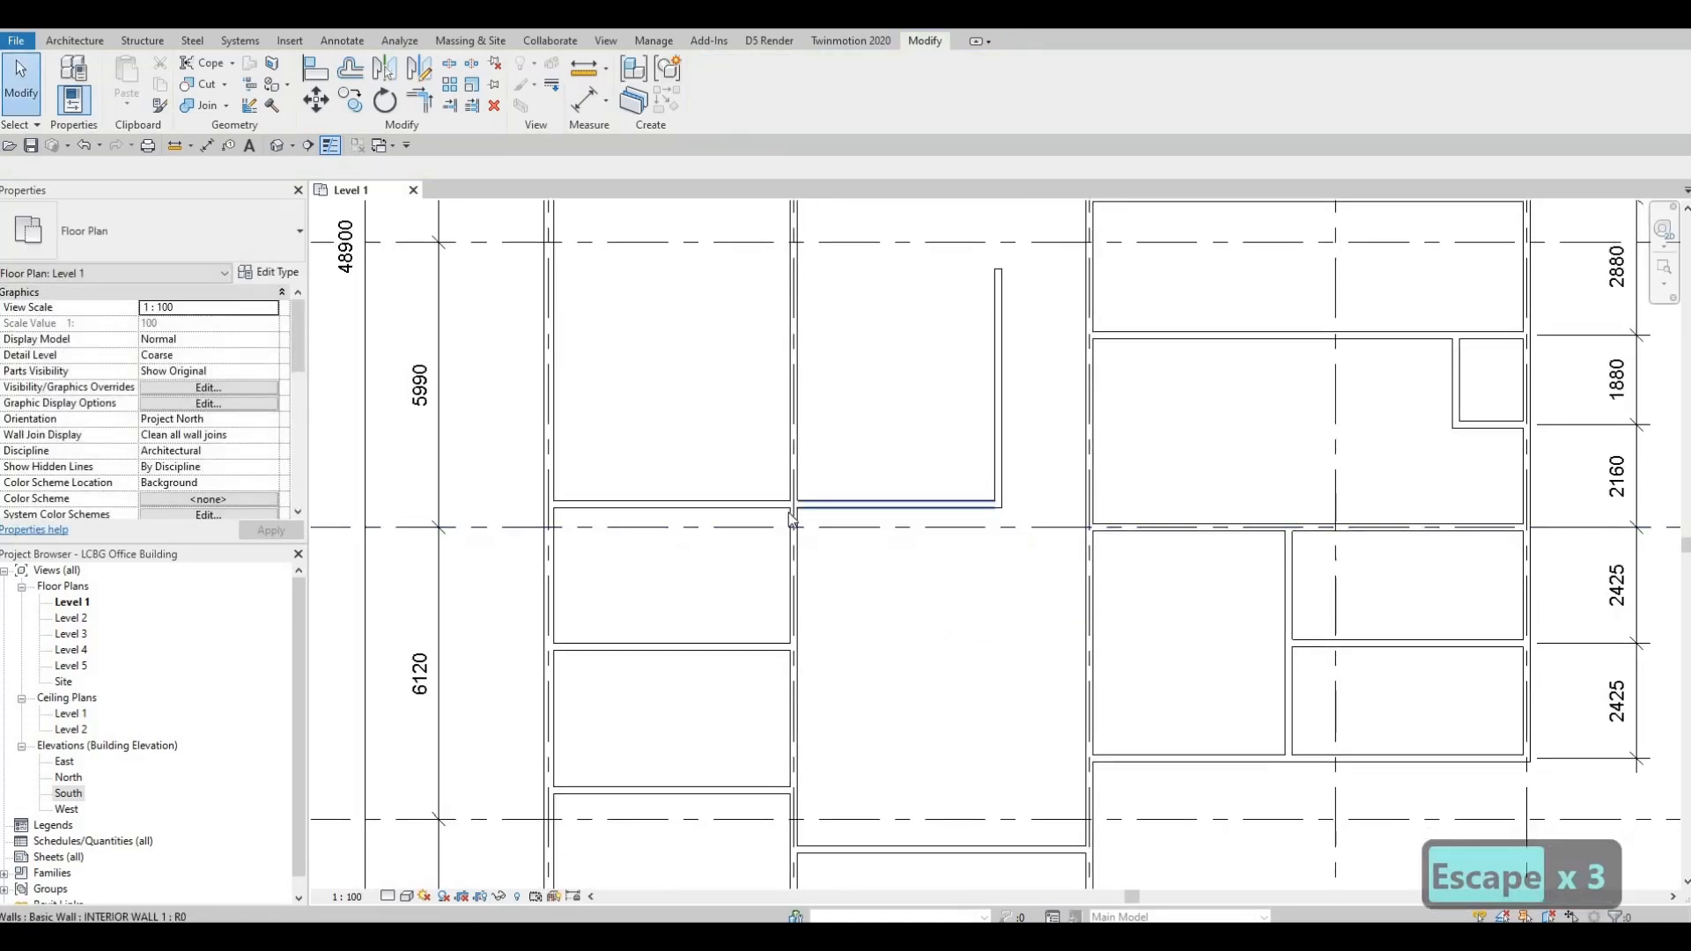
key("Escape")
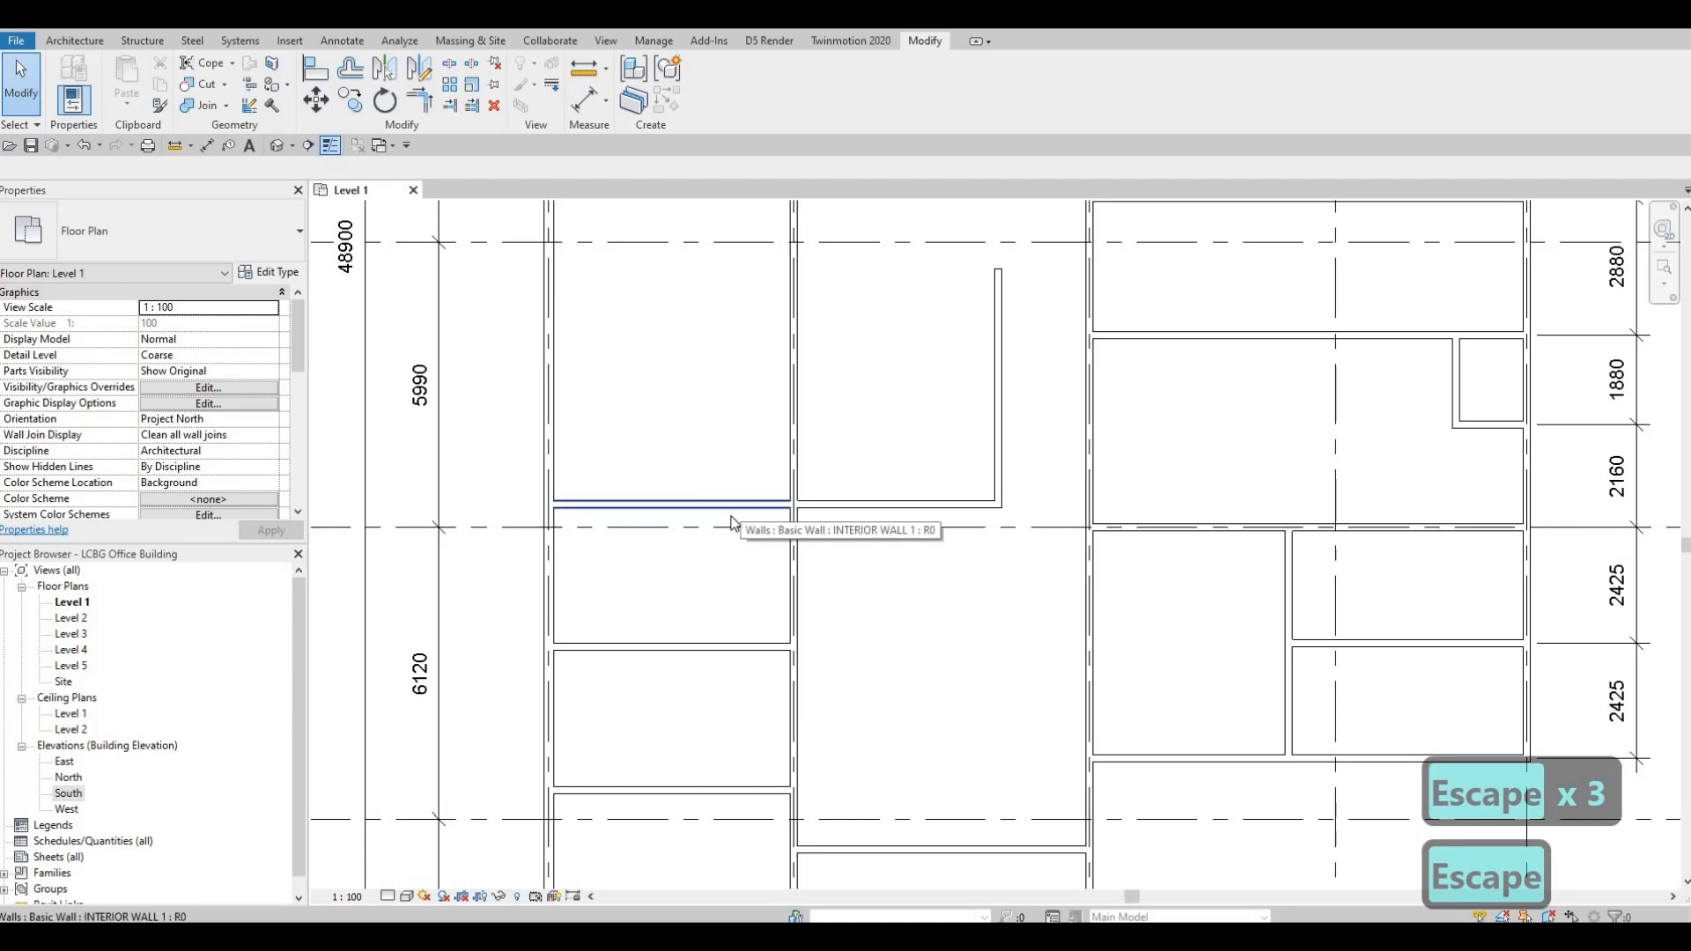
left_click(731, 520)
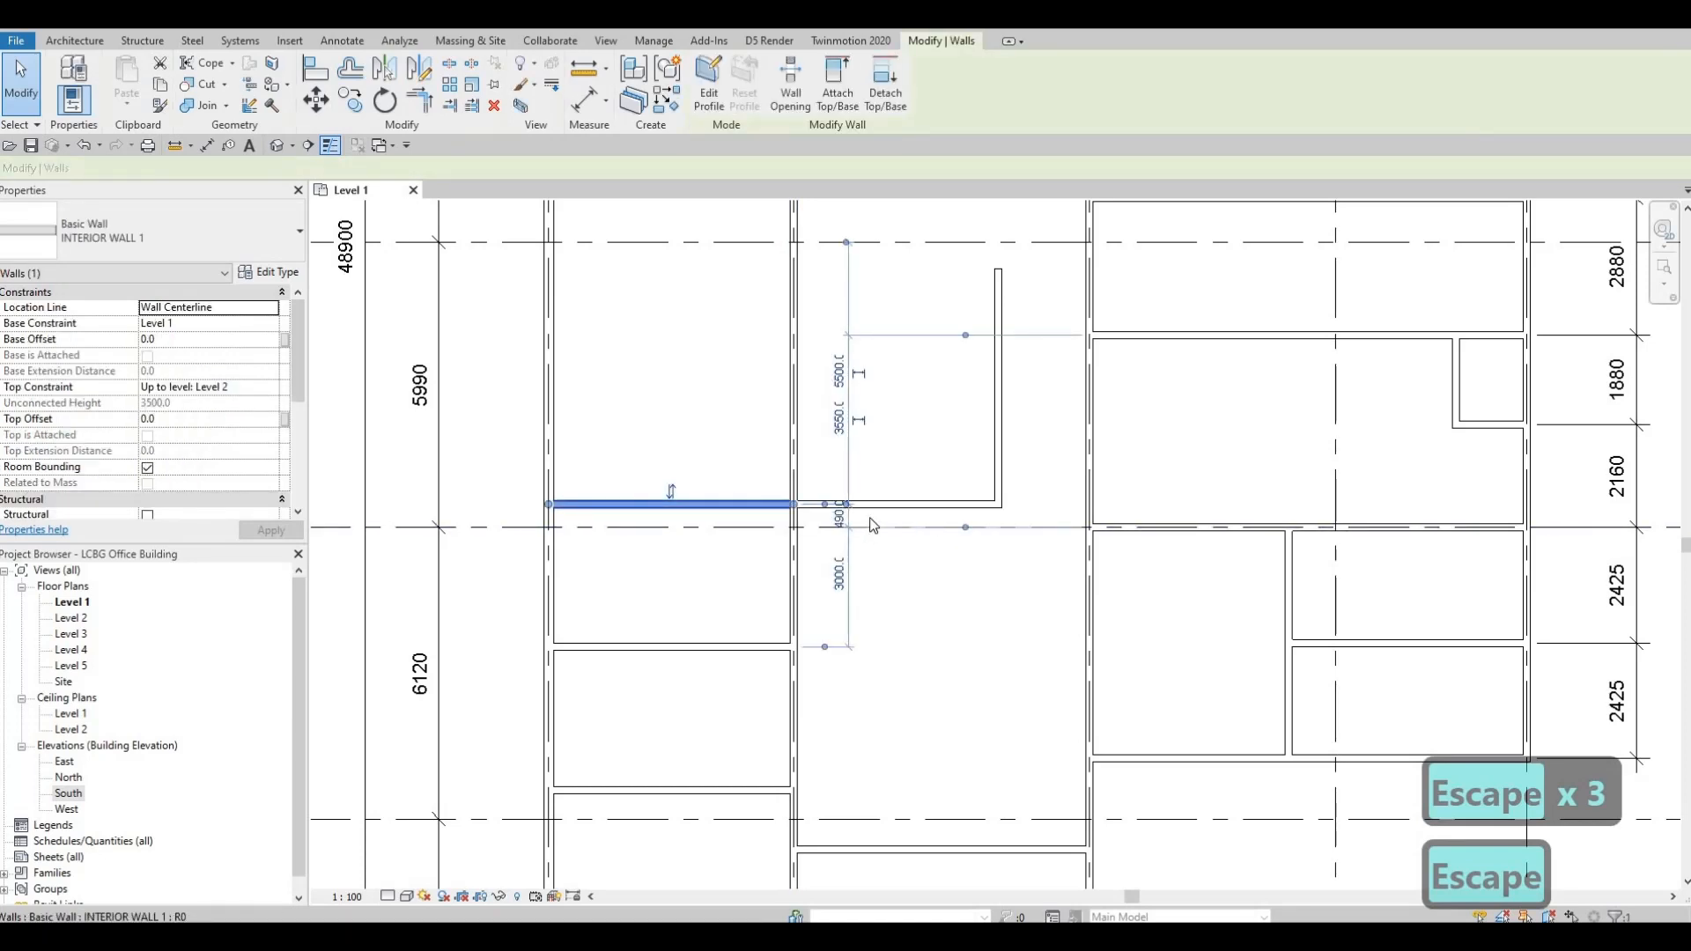
key("Escape")
key("Escape")
scroll(881, 564, "up", 2)
scroll(873, 611, "down", 3)
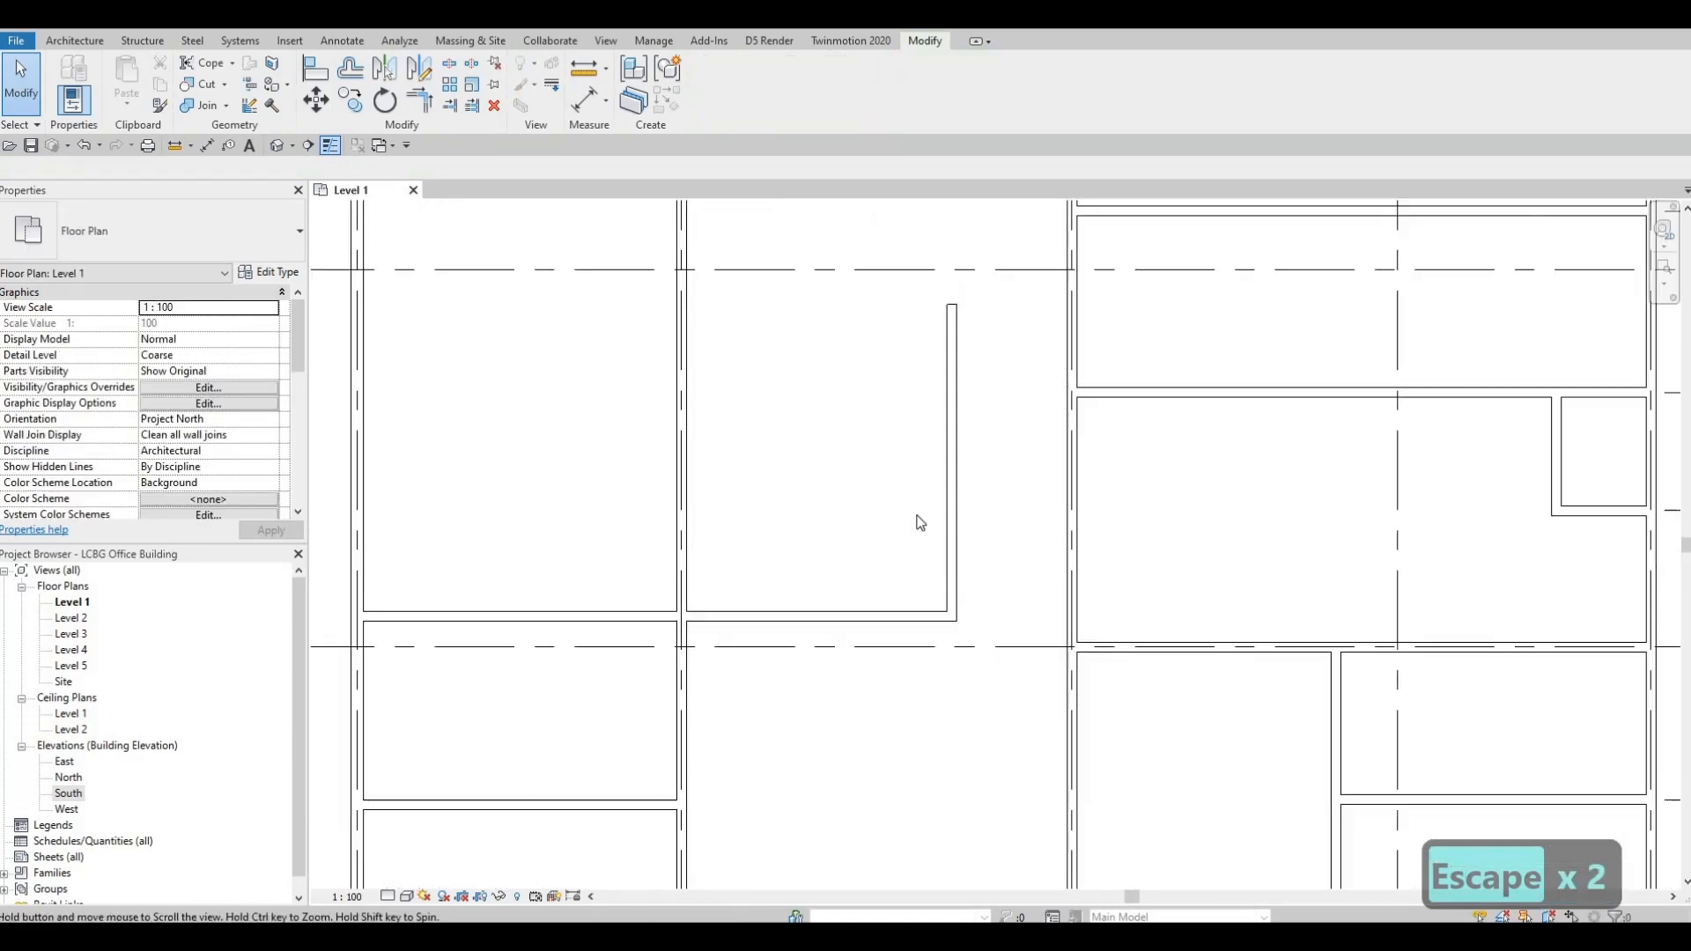
- Set the new vertical wall's distance from the bay's east wall to 1700
left_click(906, 476)
scroll(942, 308, "up", 1)
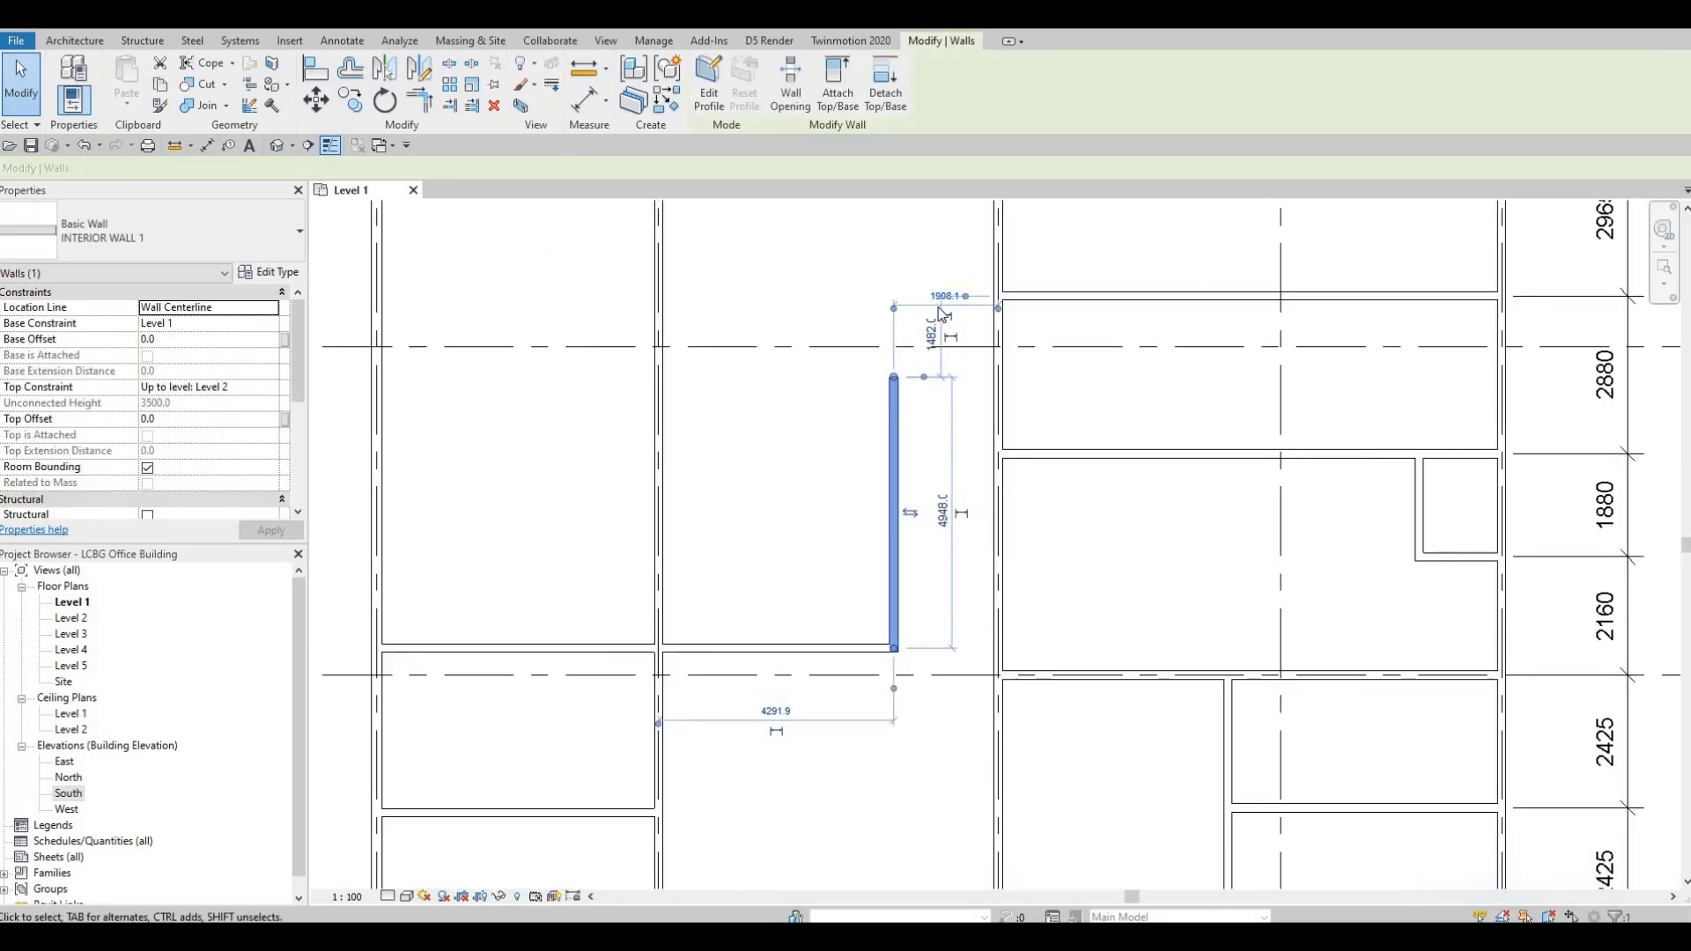
left_click(937, 296)
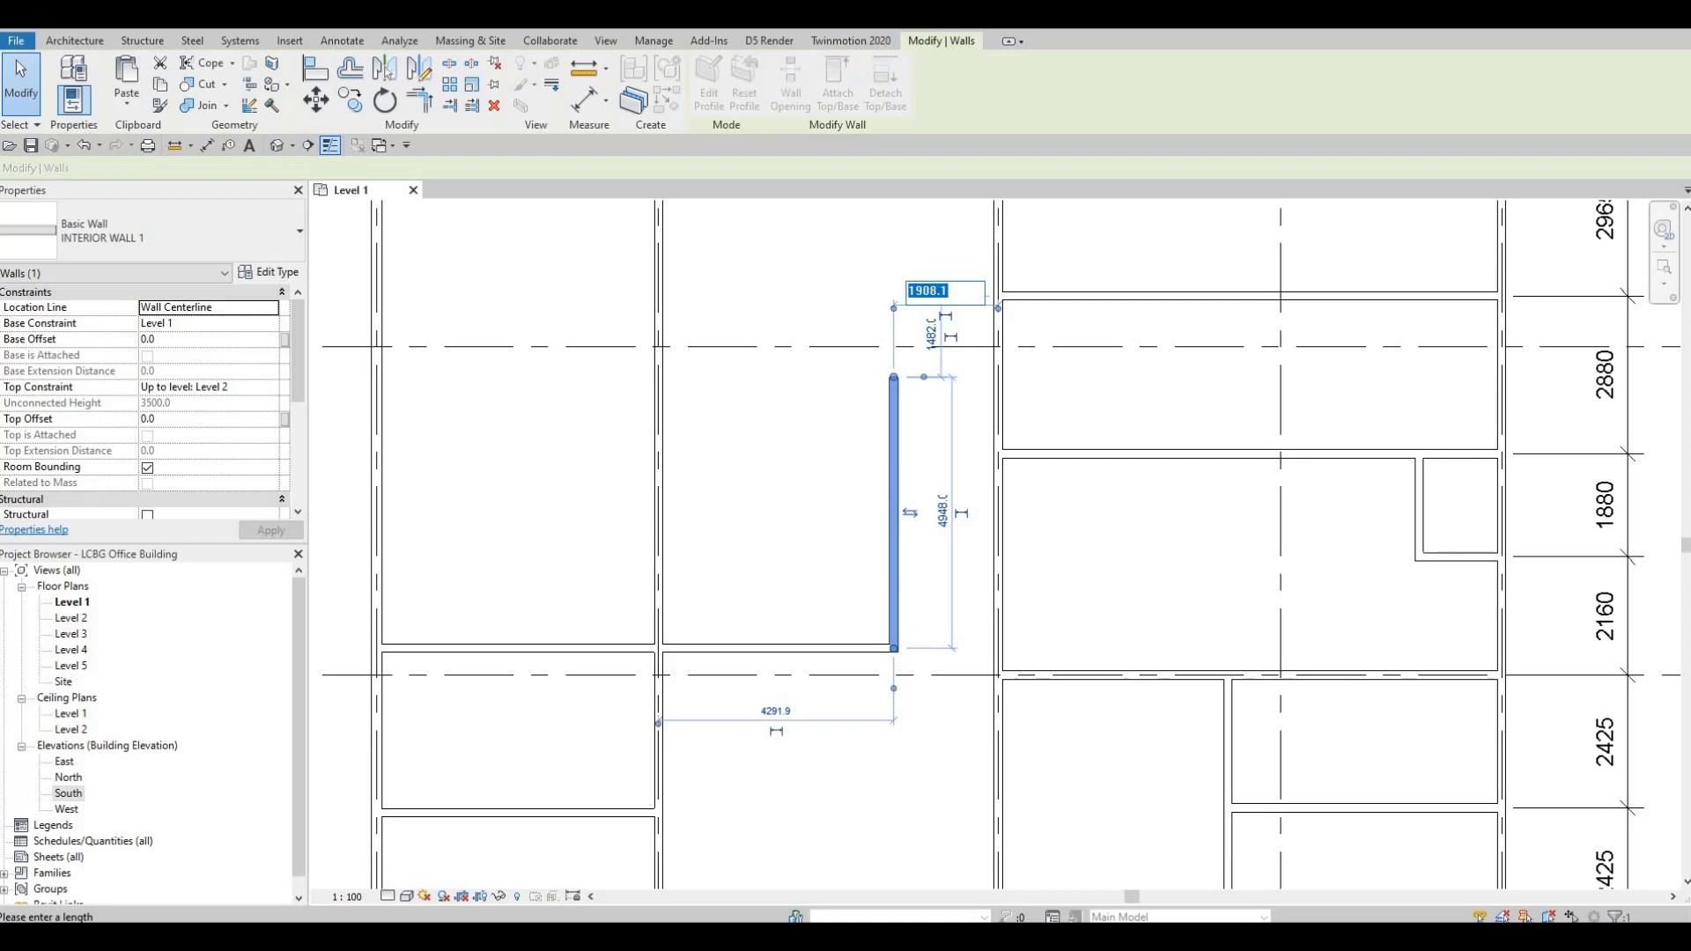
type("1700")
key("Return")
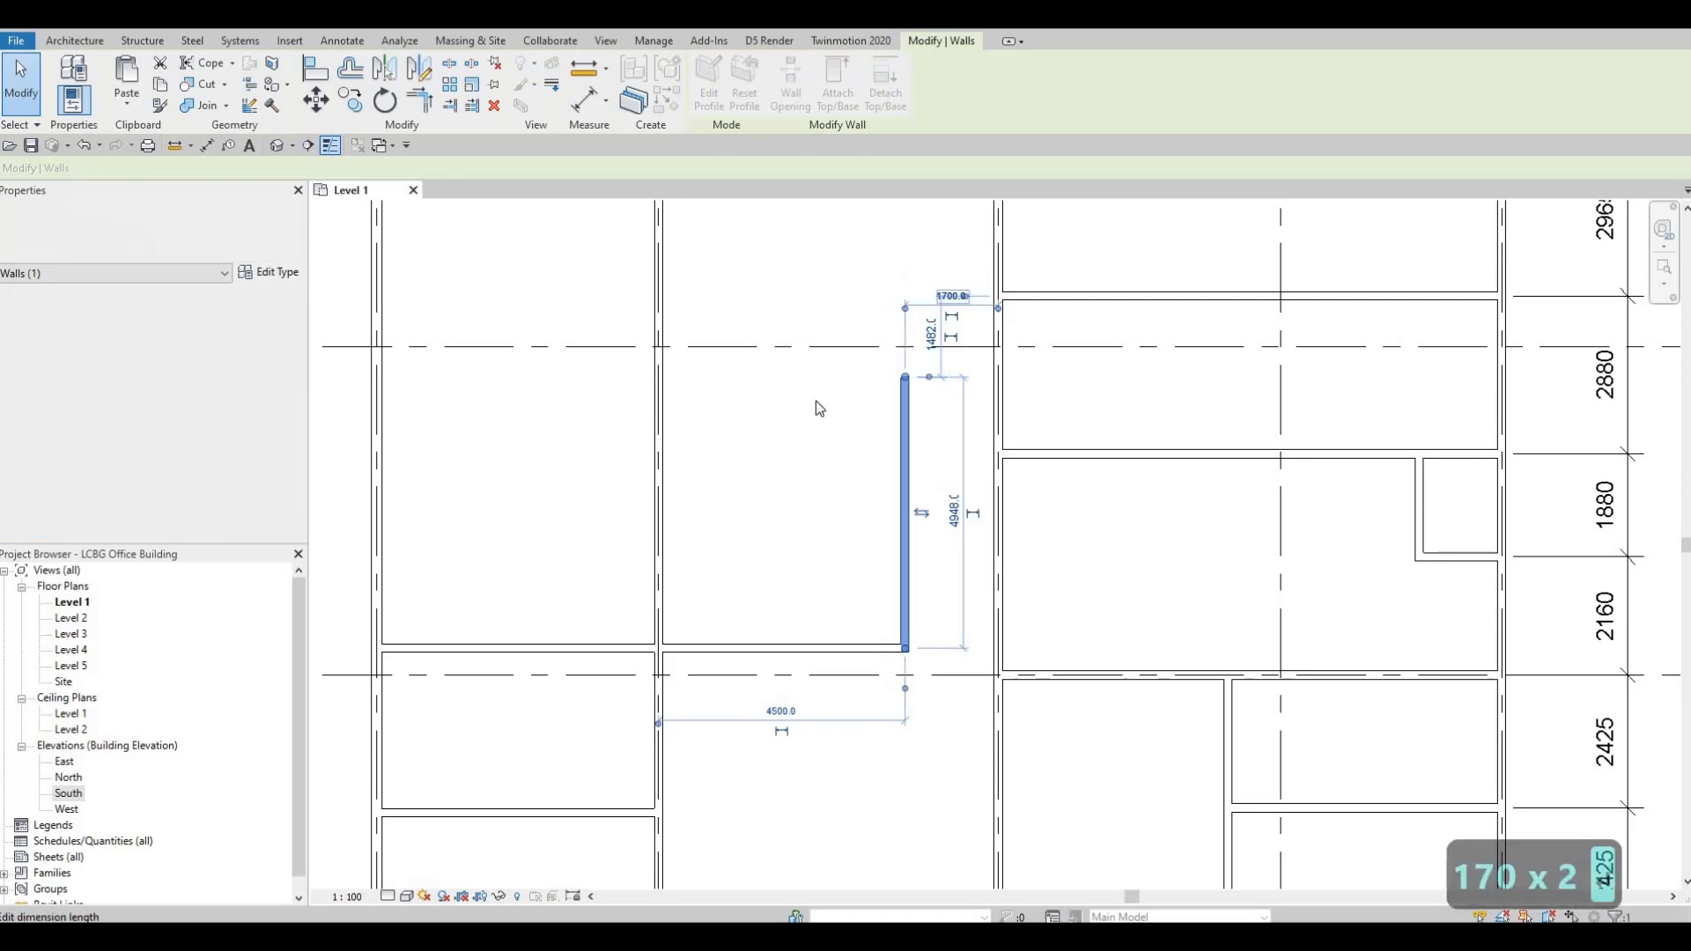
key("Escape")
key("Escape")
key("Escape")
- Extend the upper end of the new vertical wall to grid 5
middle_click_drag(927, 571, 974, 529)
middle_click_drag(827, 617, 860, 590)
middle_click_drag(879, 517, 880, 587)
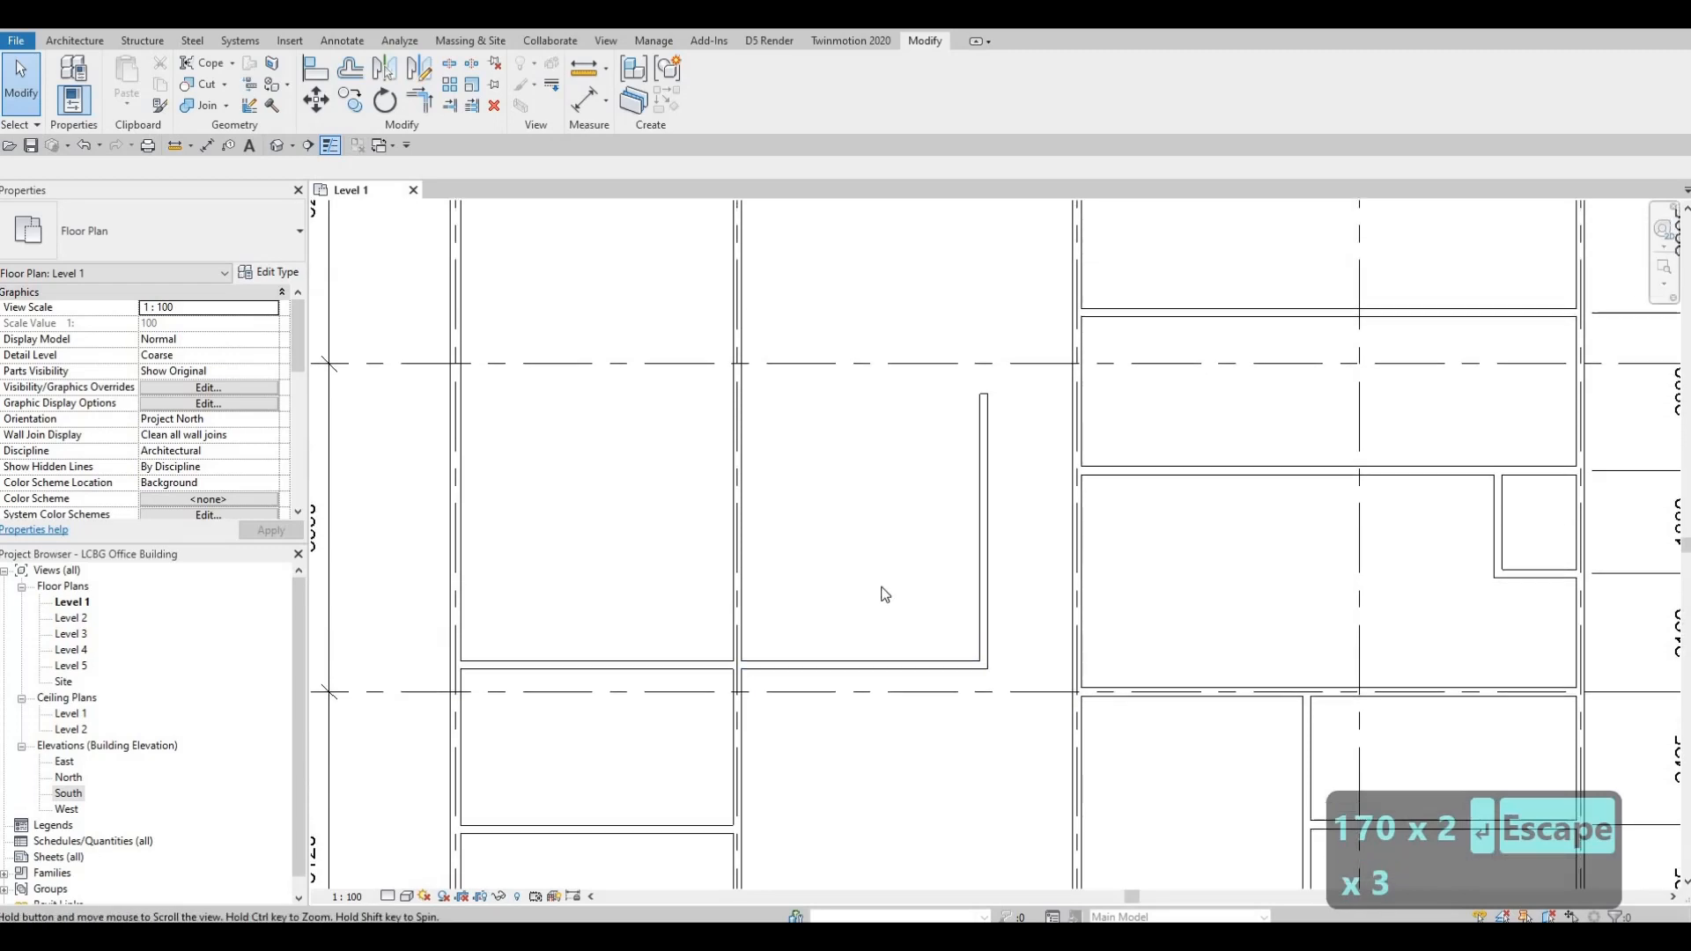
middle_click_drag(925, 392, 926, 462)
scroll(925, 497, "down", 3)
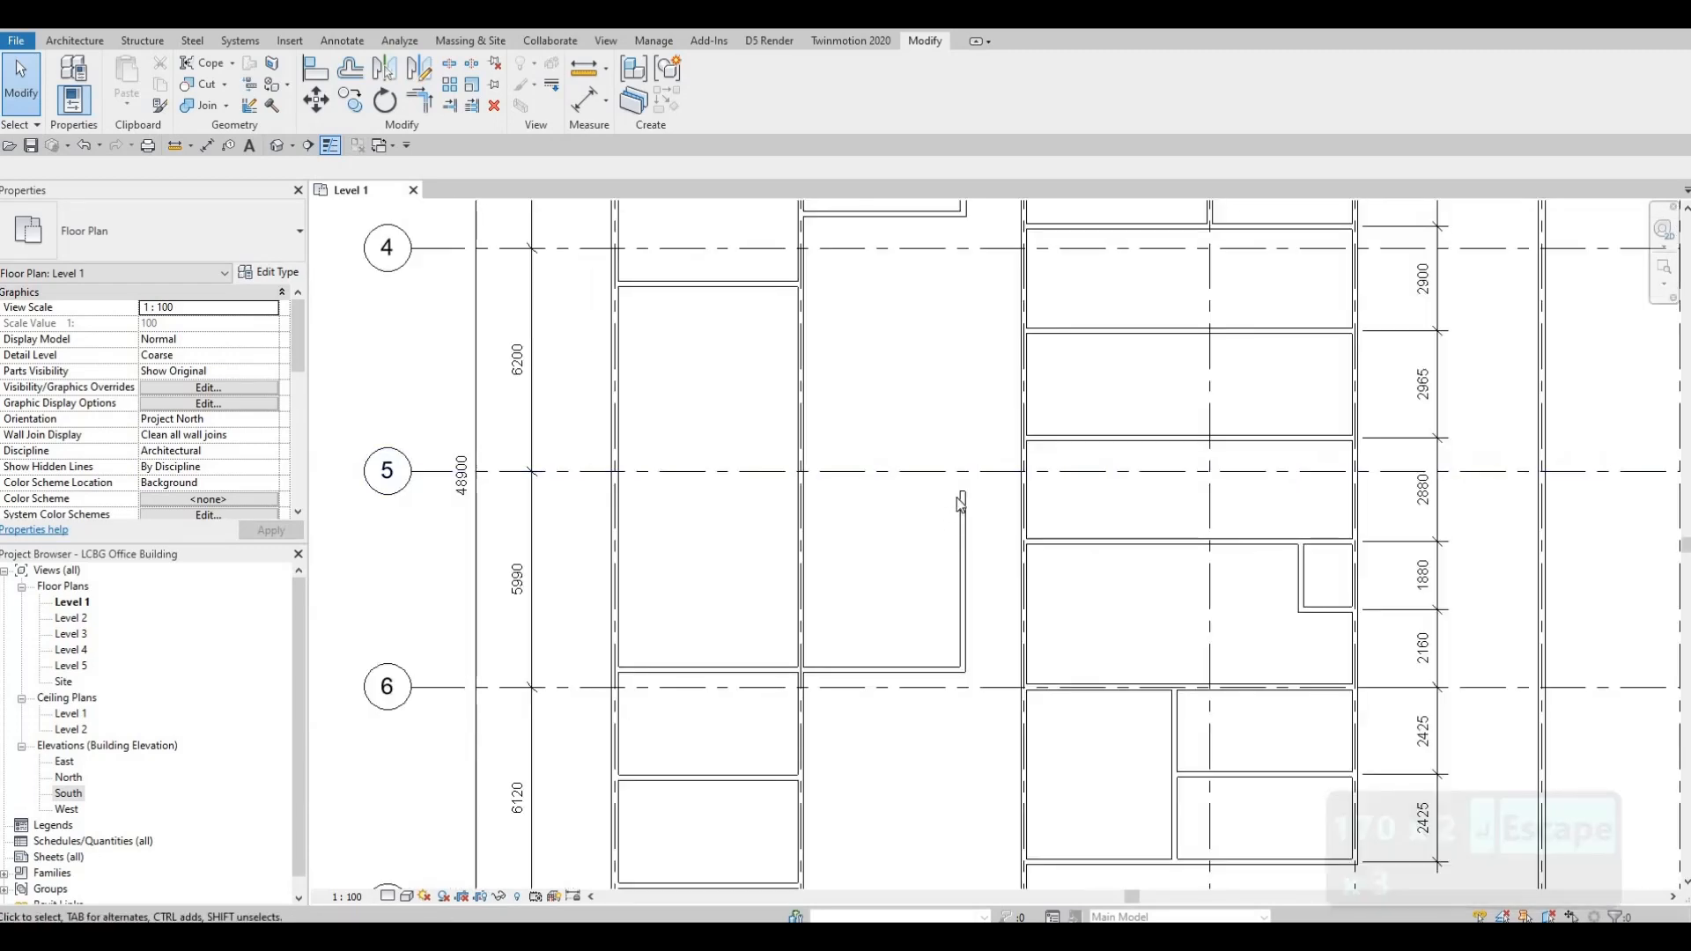
left_click(960, 491)
left_click_drag(962, 492, 961, 474)
key("Escape")
- Move the new horizontal wall down so that it lies on grid 6
middle_click_drag(930, 589, 929, 514)
left_click(888, 595)
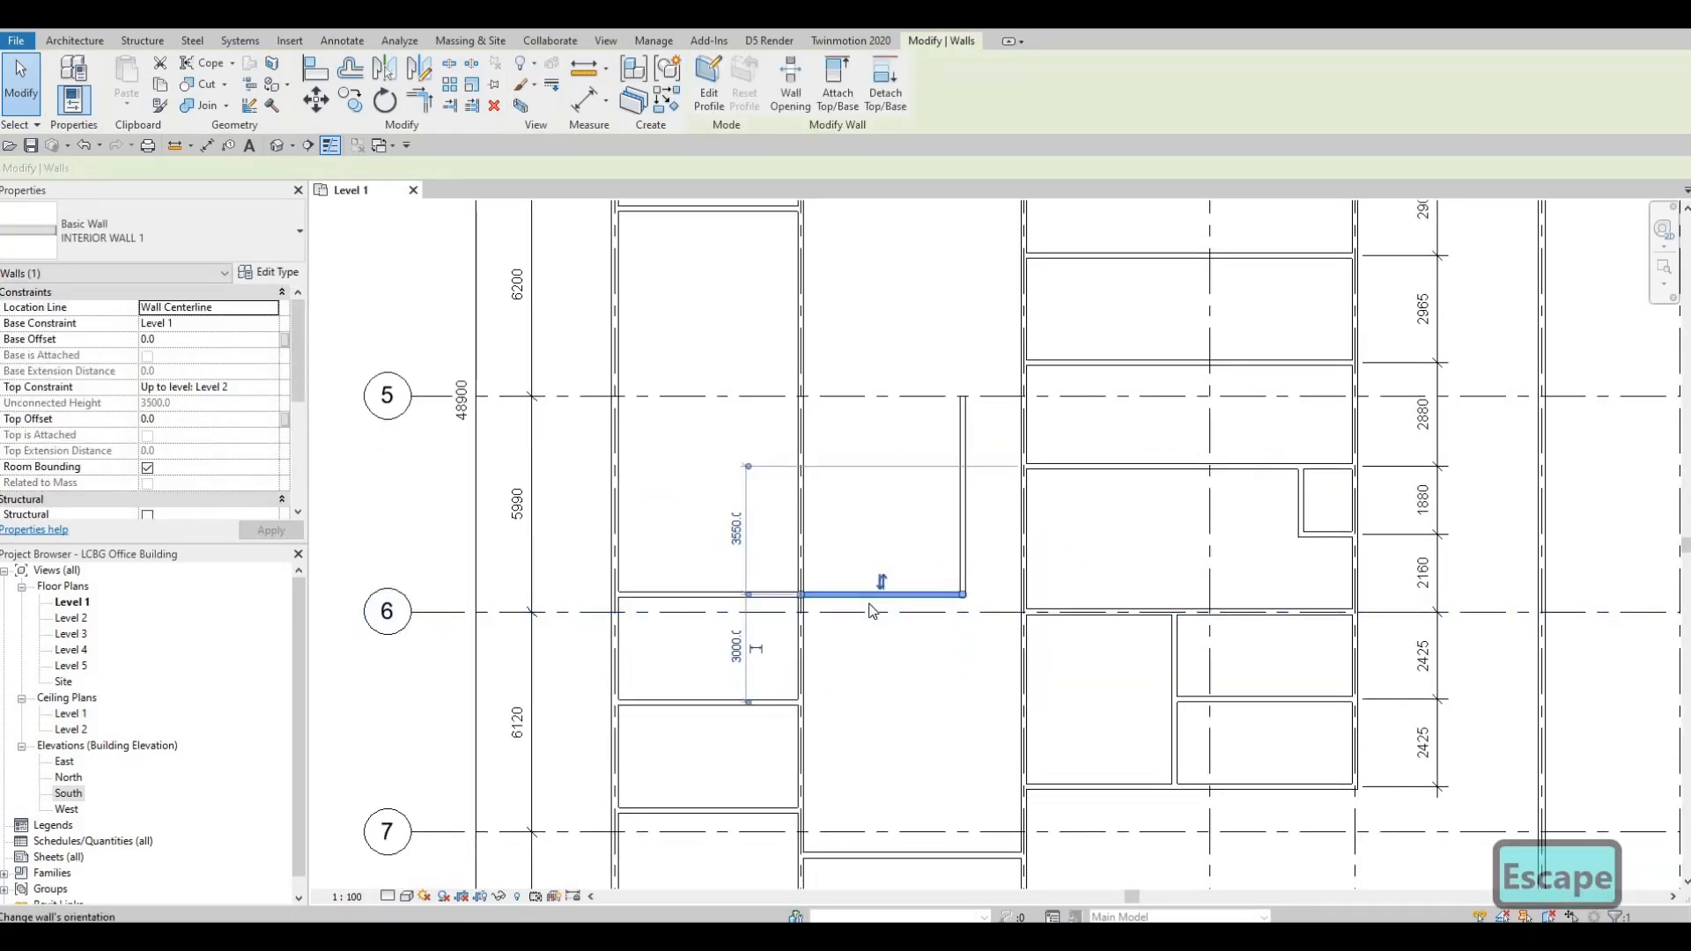
scroll(885, 589, "up", 3)
key("Escape")
left_click(864, 601)
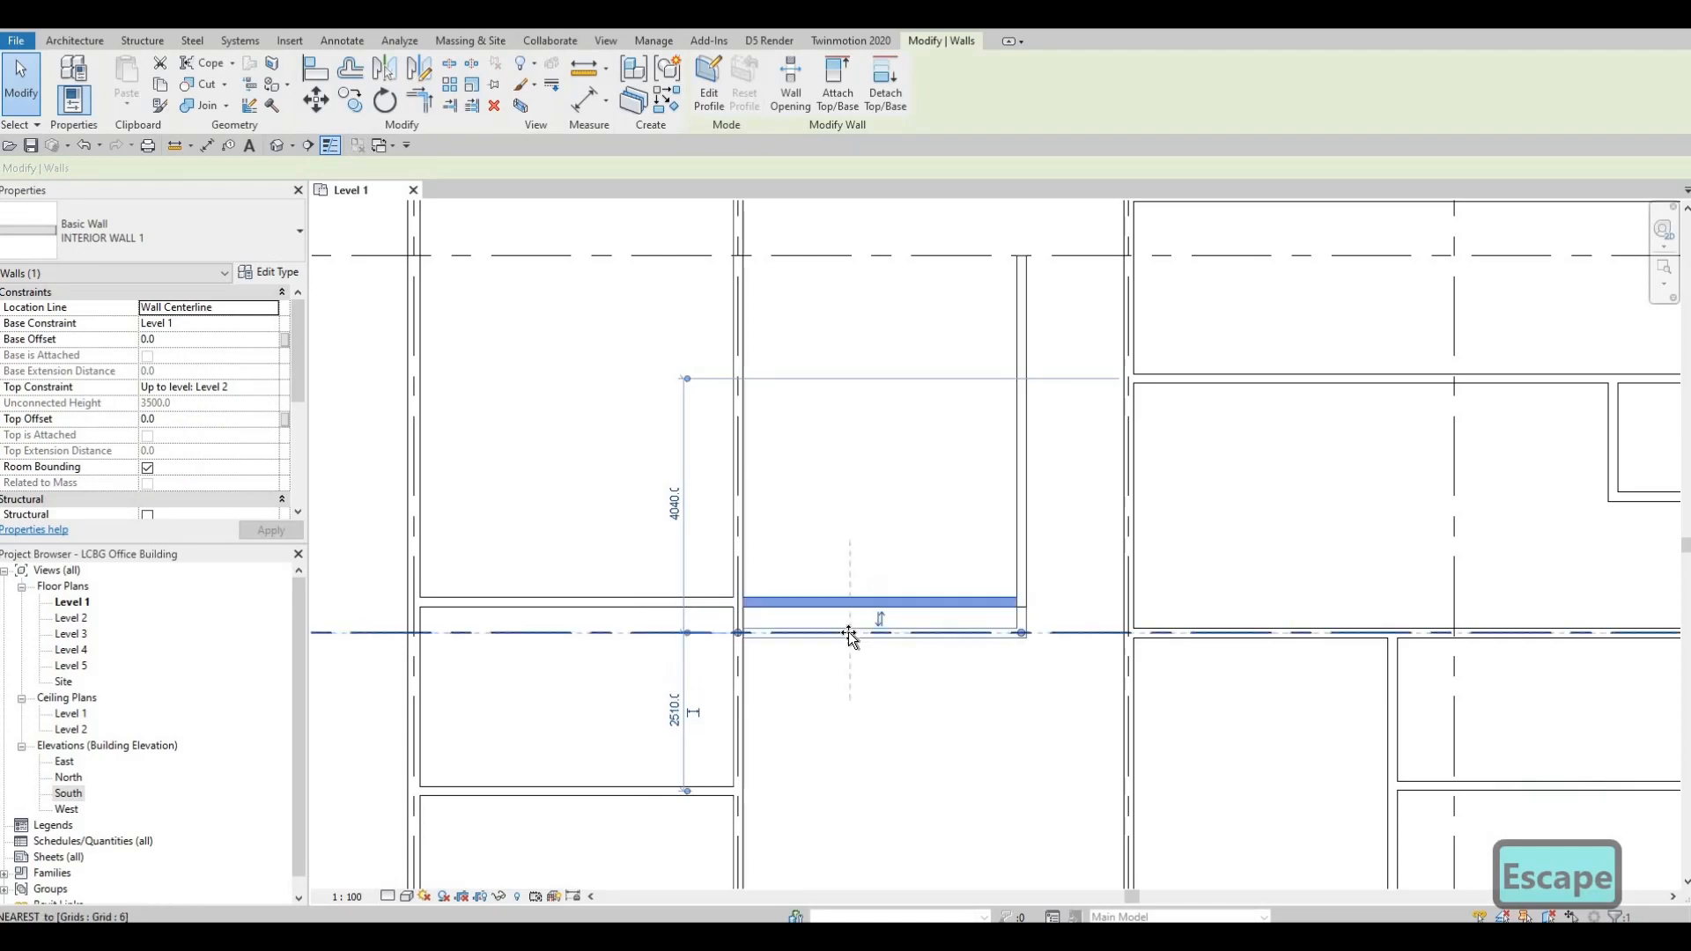
key("Escape")
middle_click_drag(914, 553, 904, 646)
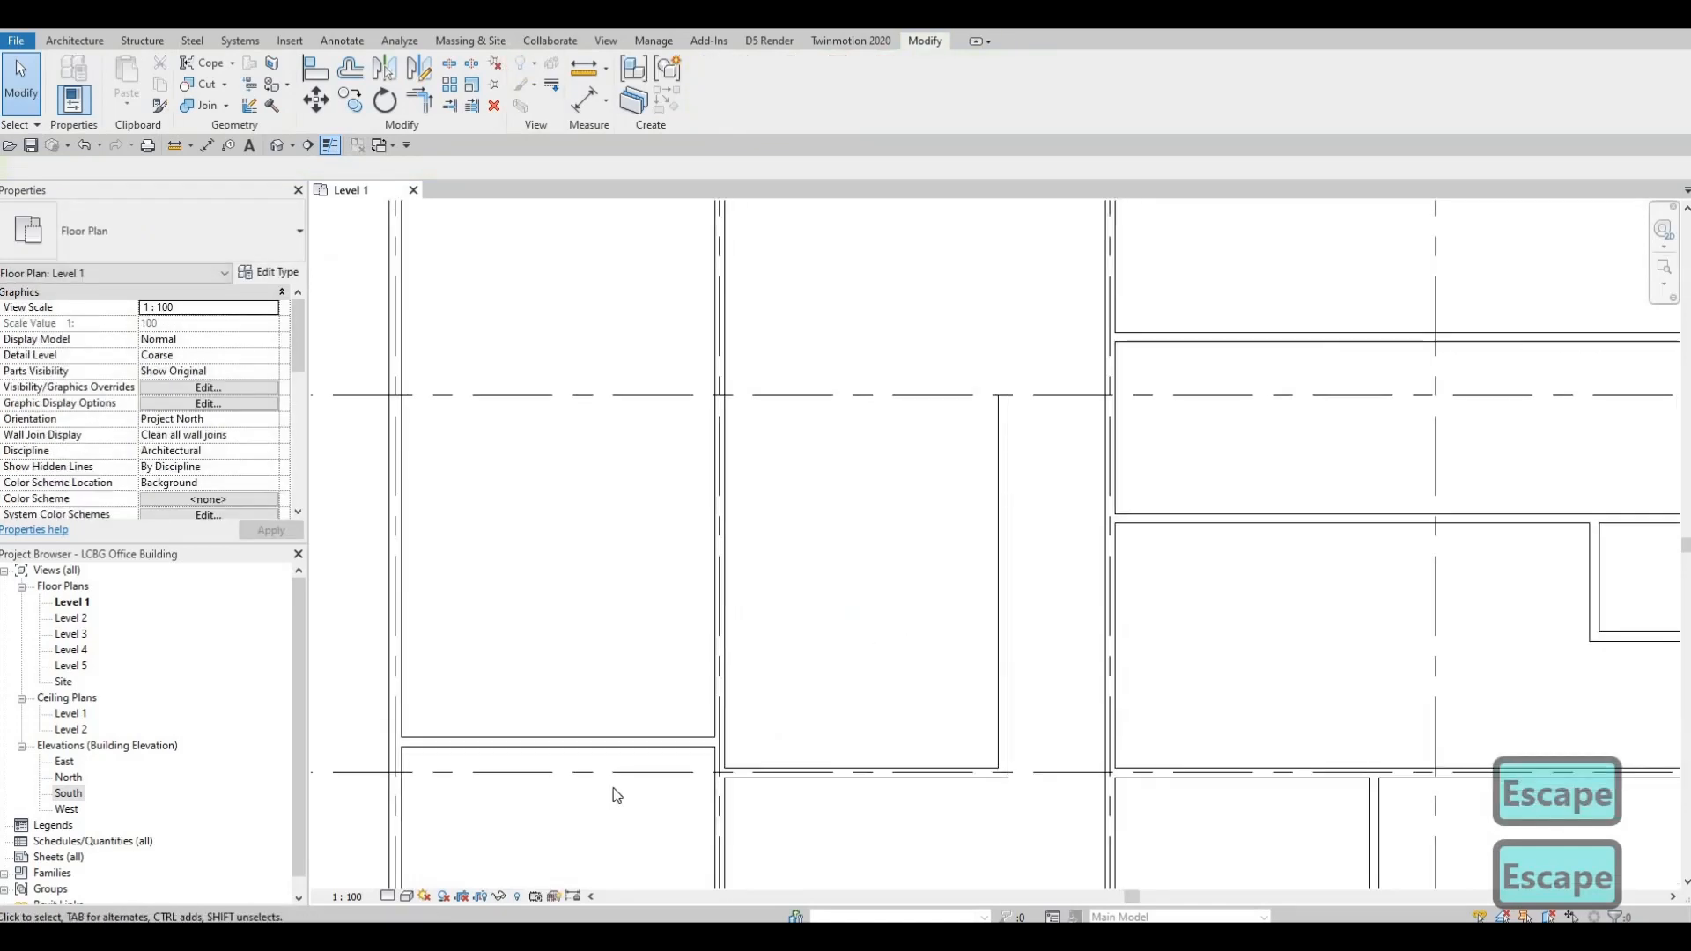
- Review the partition layout around grids 5 and 6 and check the new vertical wall's length and spacing
scroll(749, 711, "down", 2)
scroll(757, 700, "down", 1)
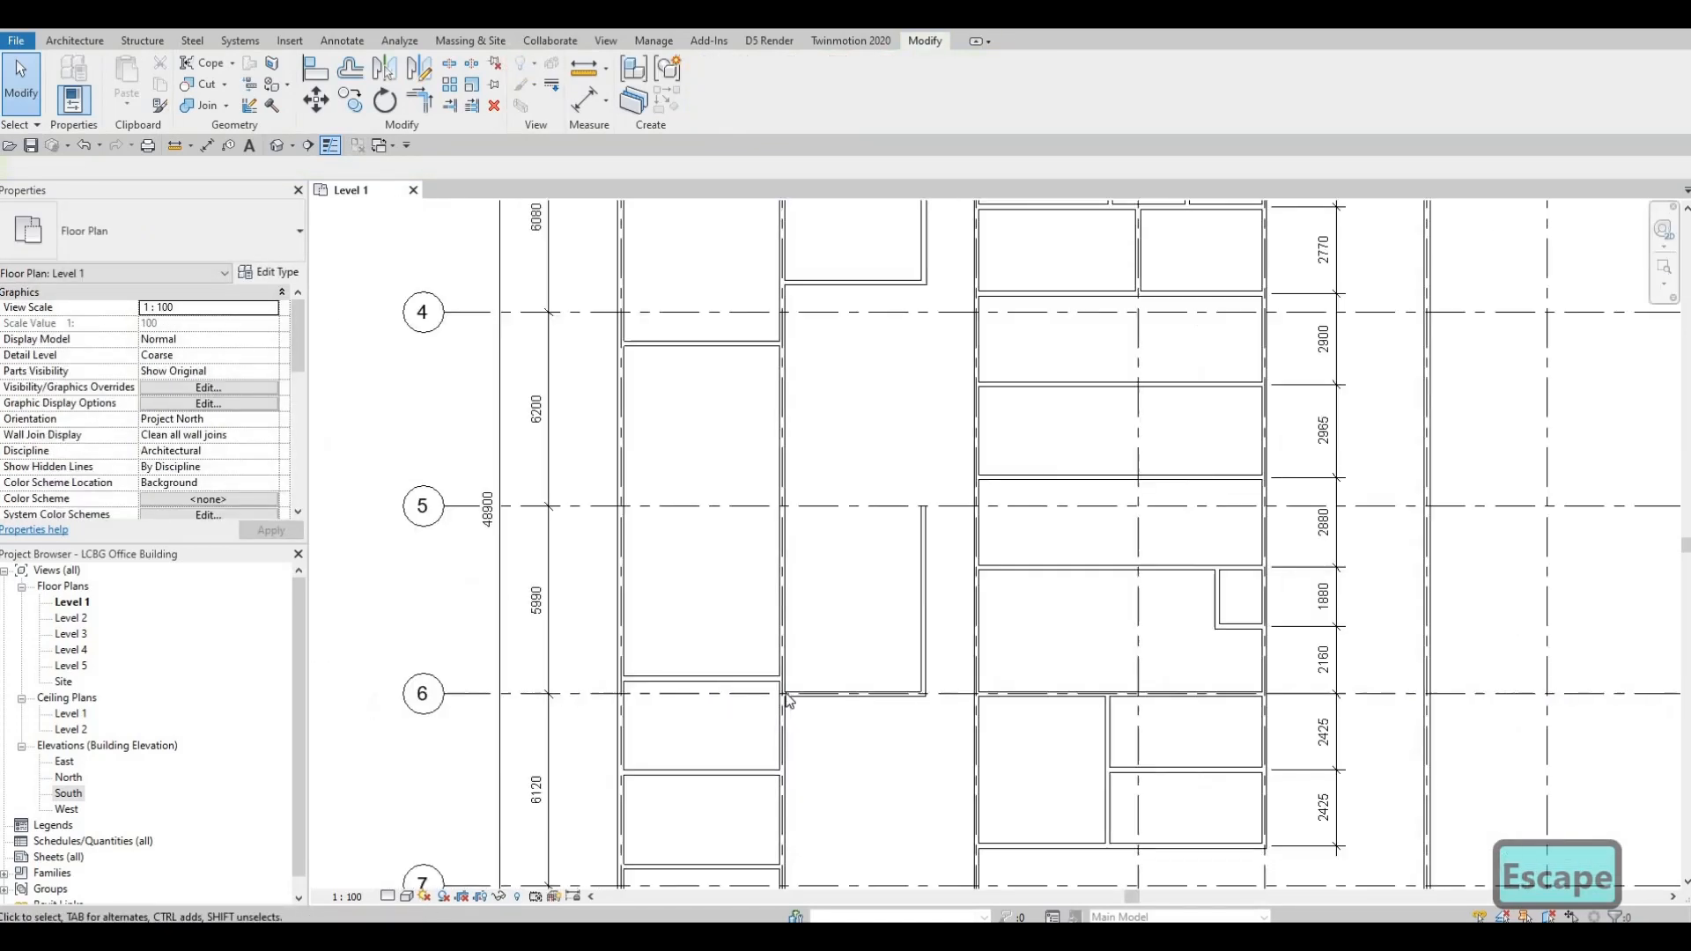
scroll(784, 691, "down", 1)
scroll(784, 690, "down", 2)
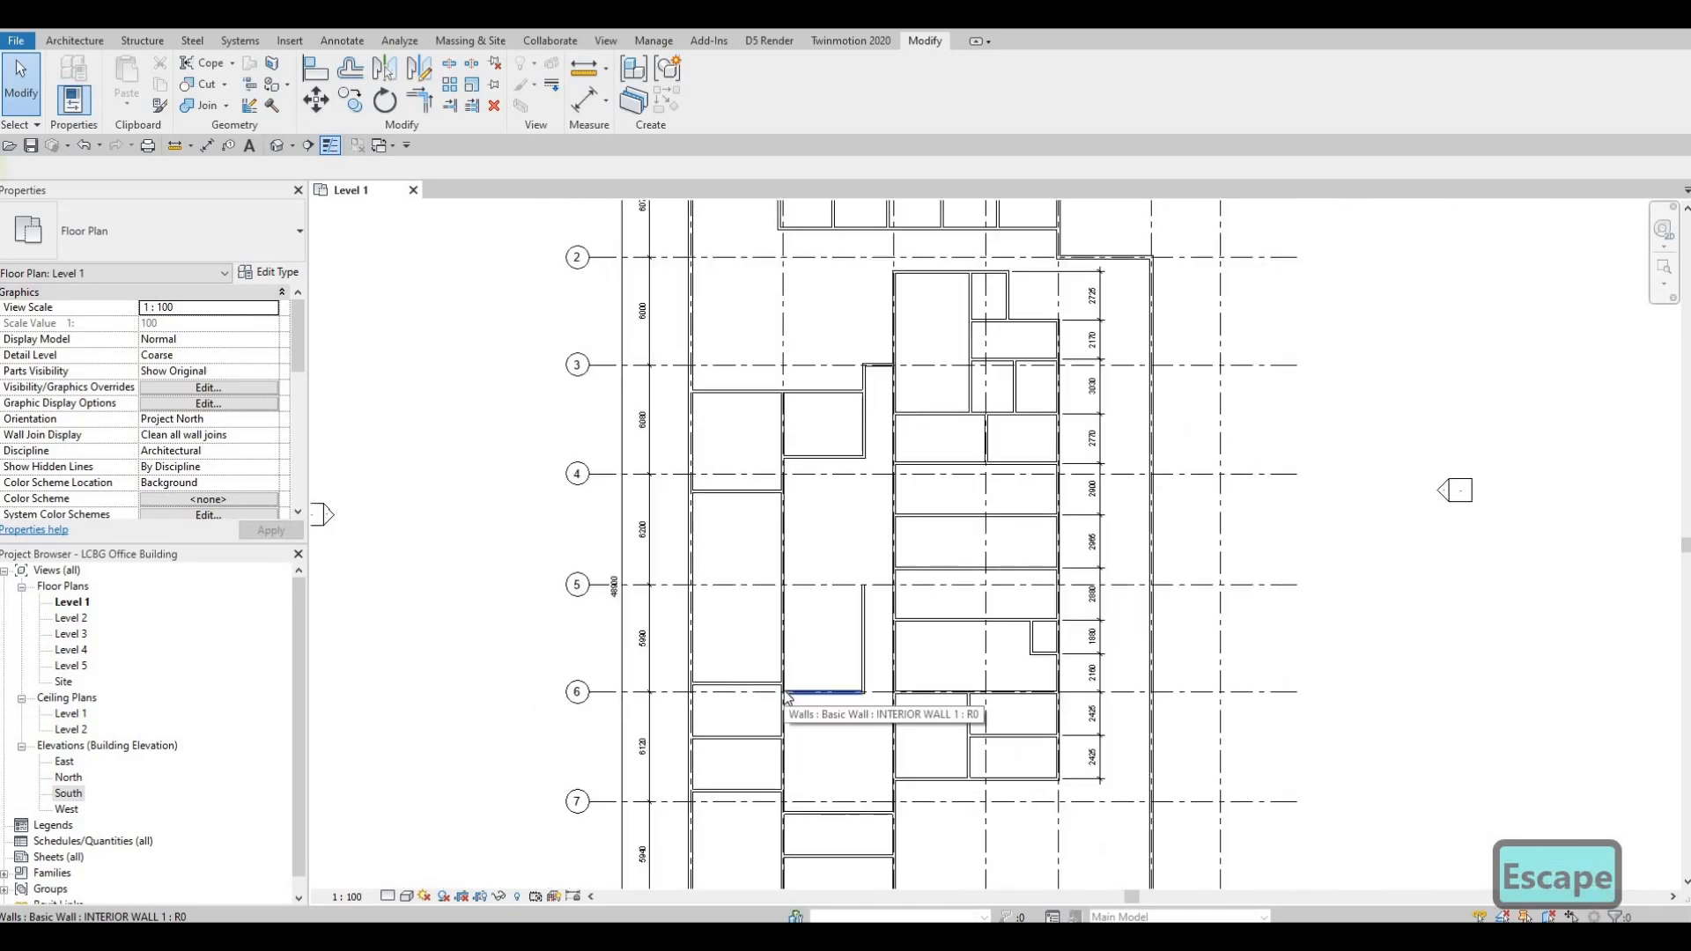
scroll(852, 700, "up", 4)
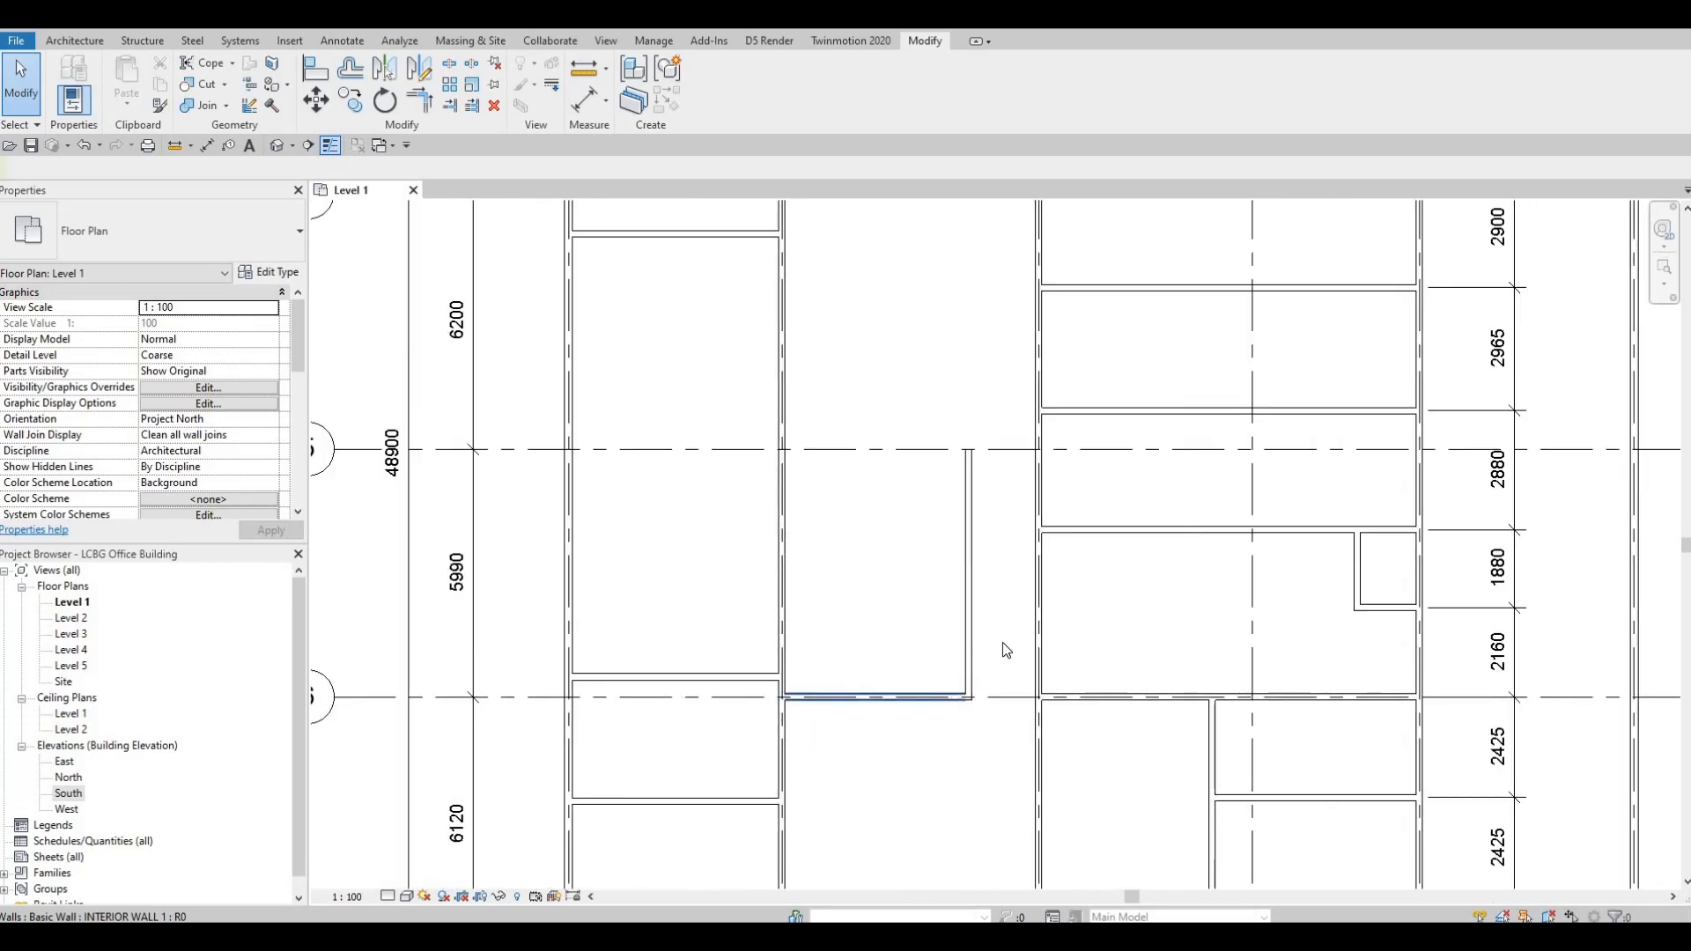
left_click(997, 570)
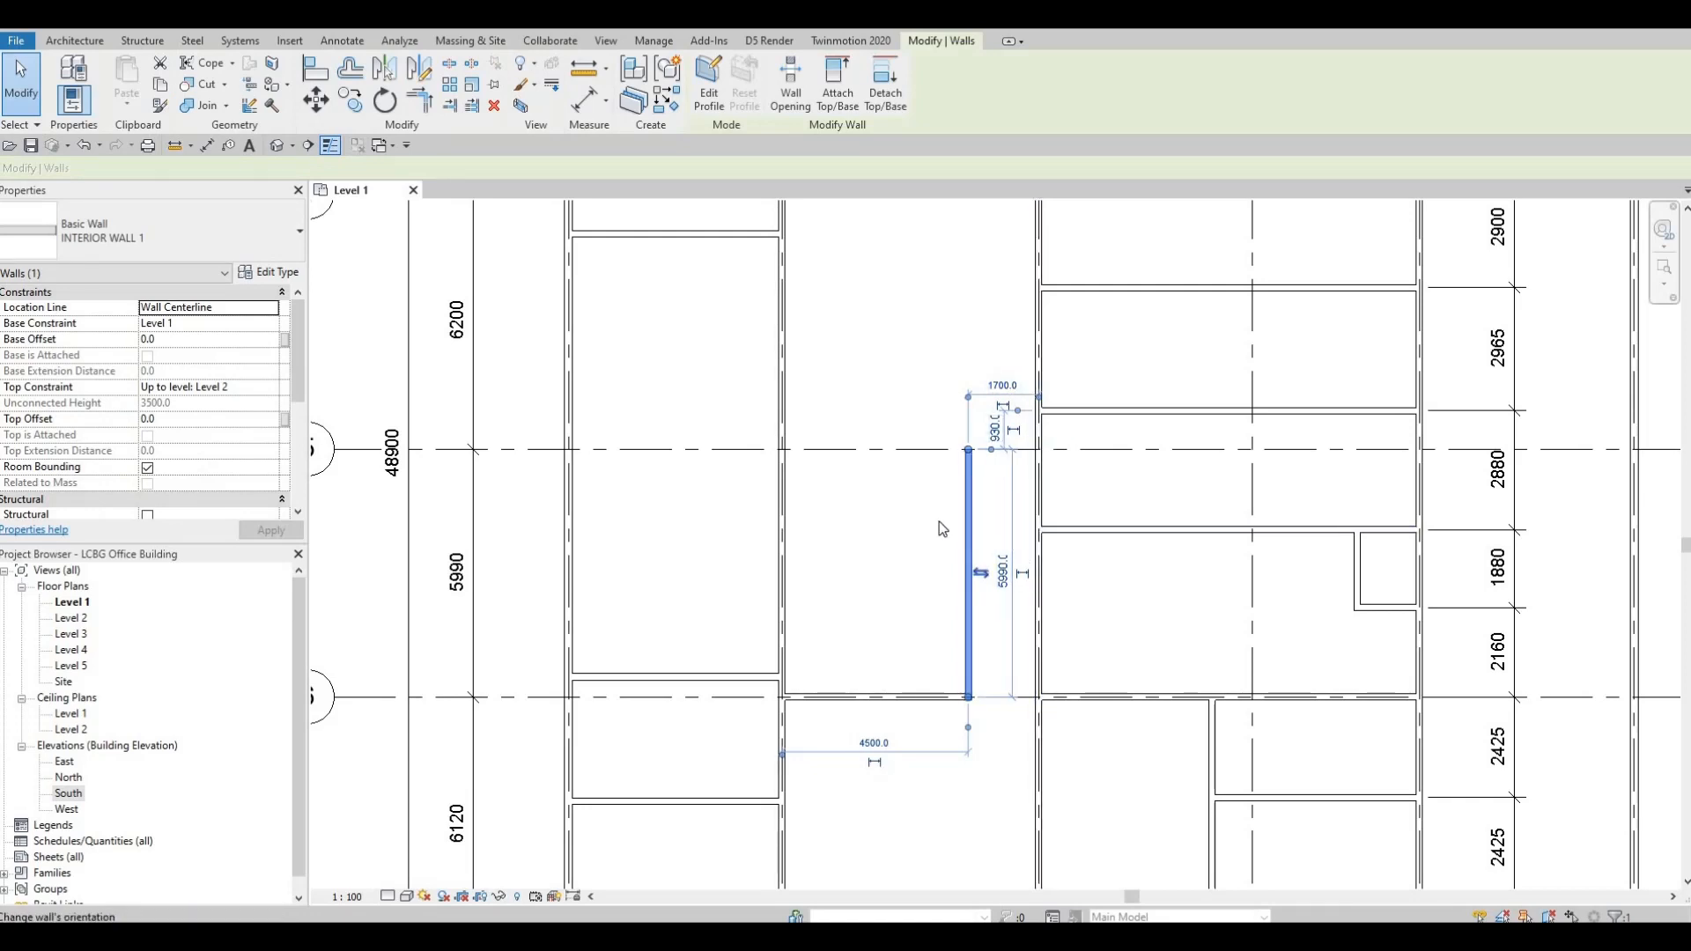
middle_click_drag(961, 476, 977, 587)
key("Escape")
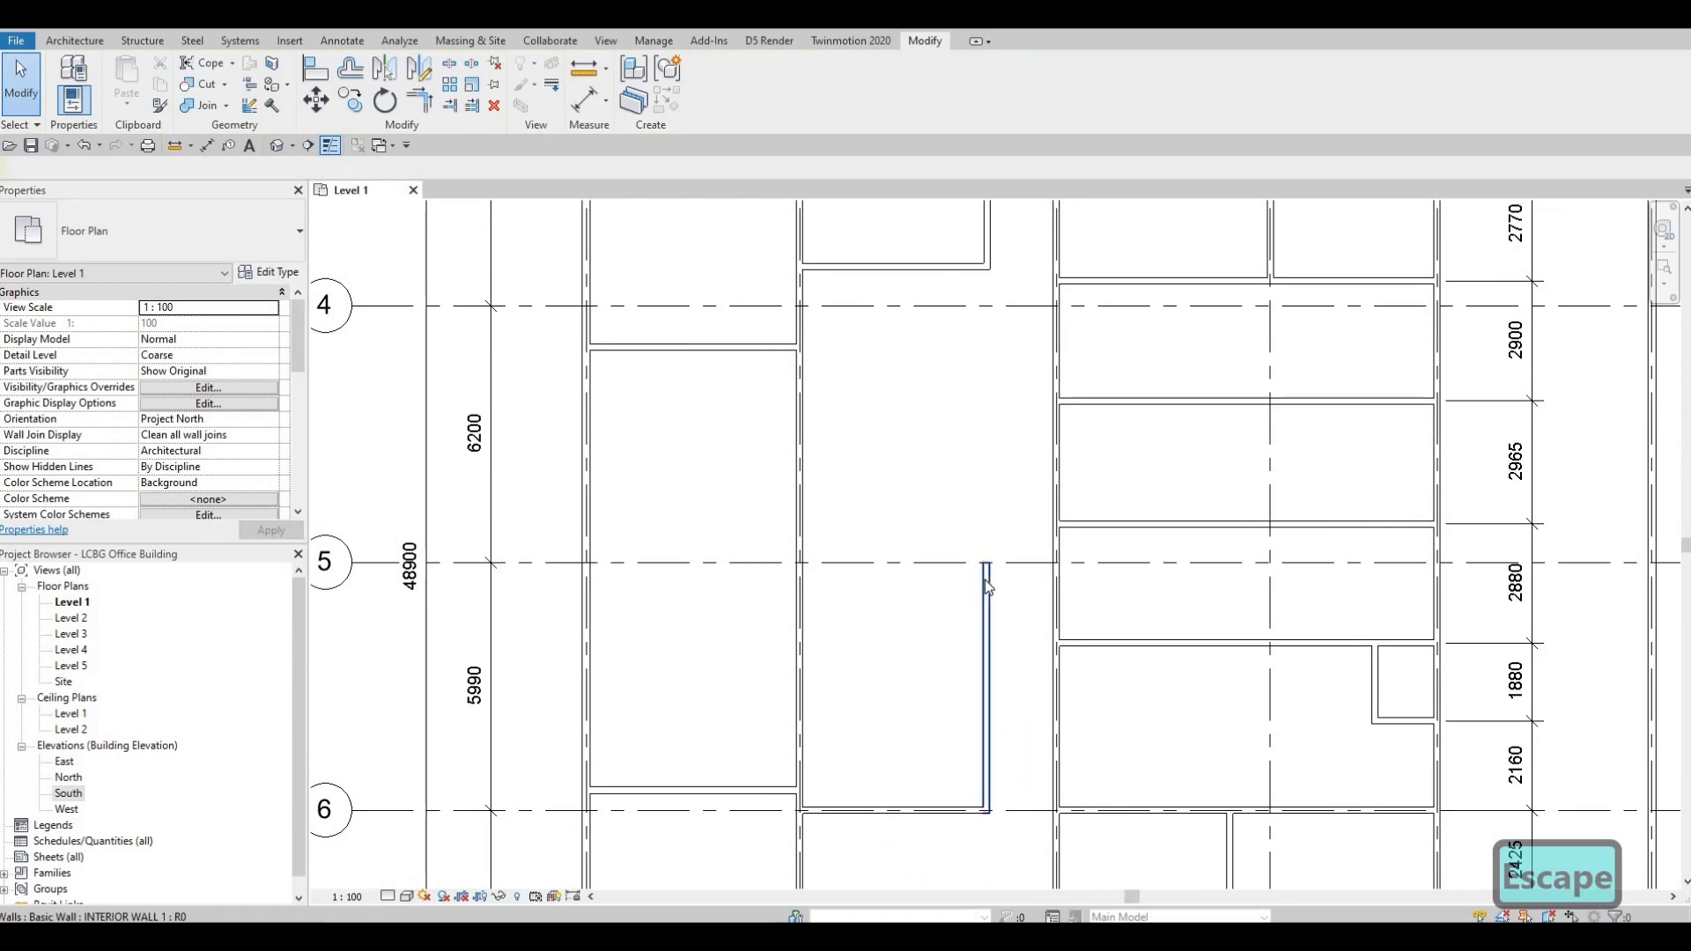
- Close the room with a matching wall along grid 5 from the vertical wall's upper end to the bay's west wall
left_click(985, 588)
key("c")
key("s")
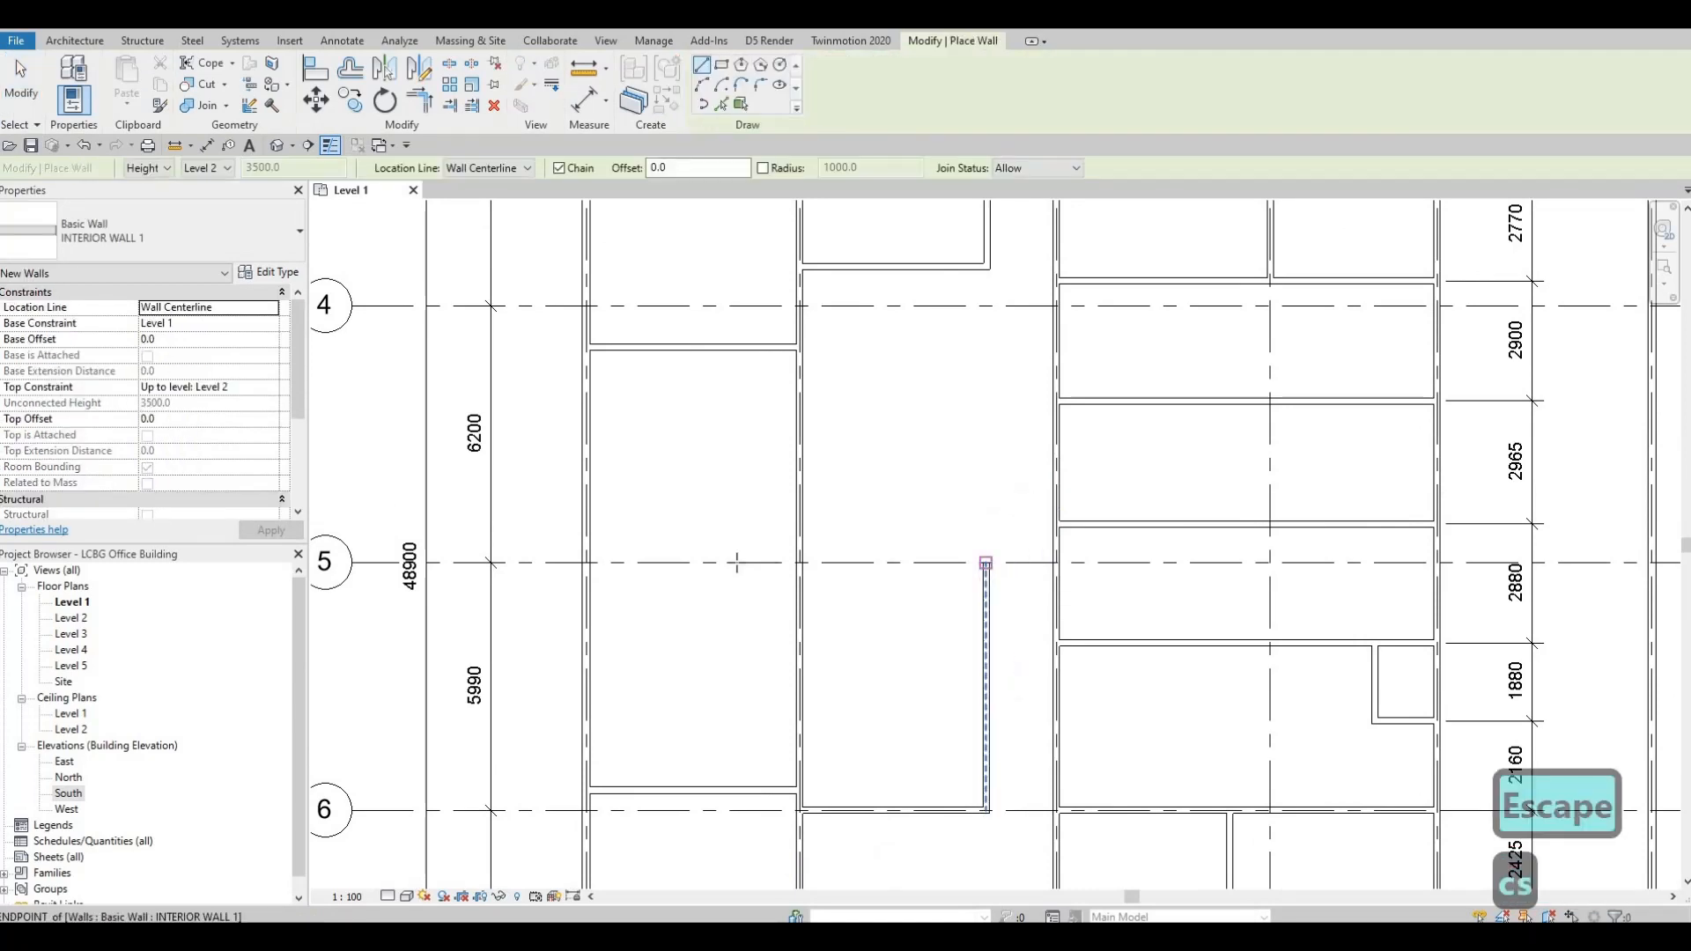
left_click(987, 562)
key("Escape")
key("Escape")
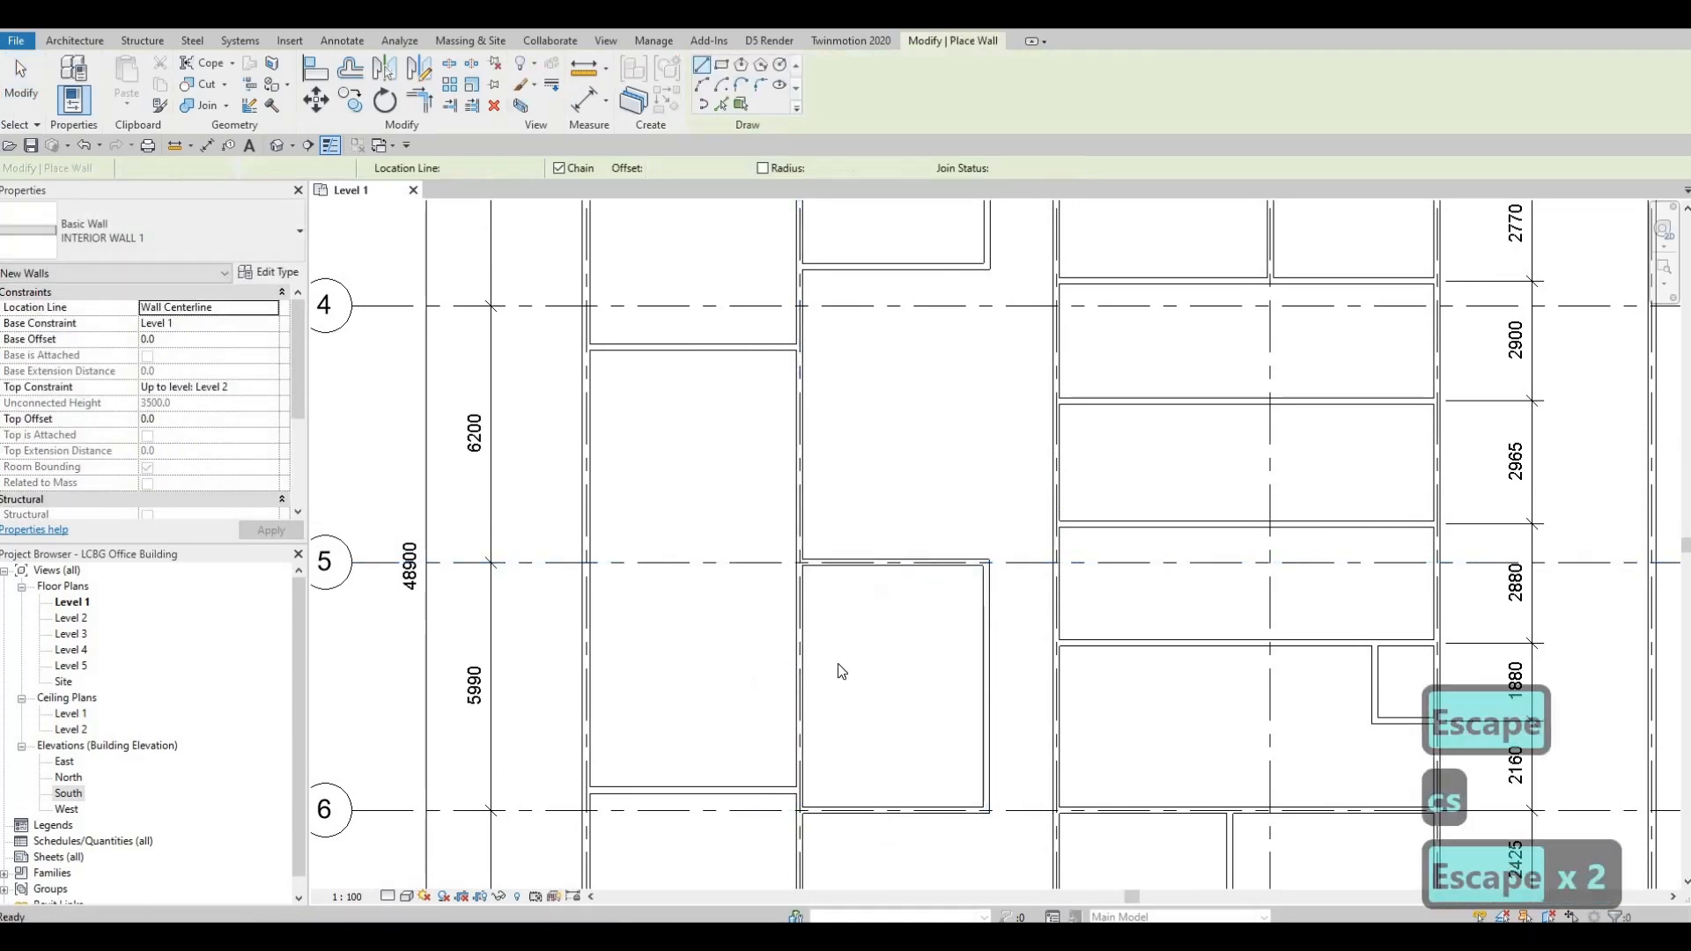
- Draw an L-shaped partition inside the new room, running down from the grid 5 wall 1800 from the west wall and returning to that wall
middle_click_drag(902, 676, 900, 650)
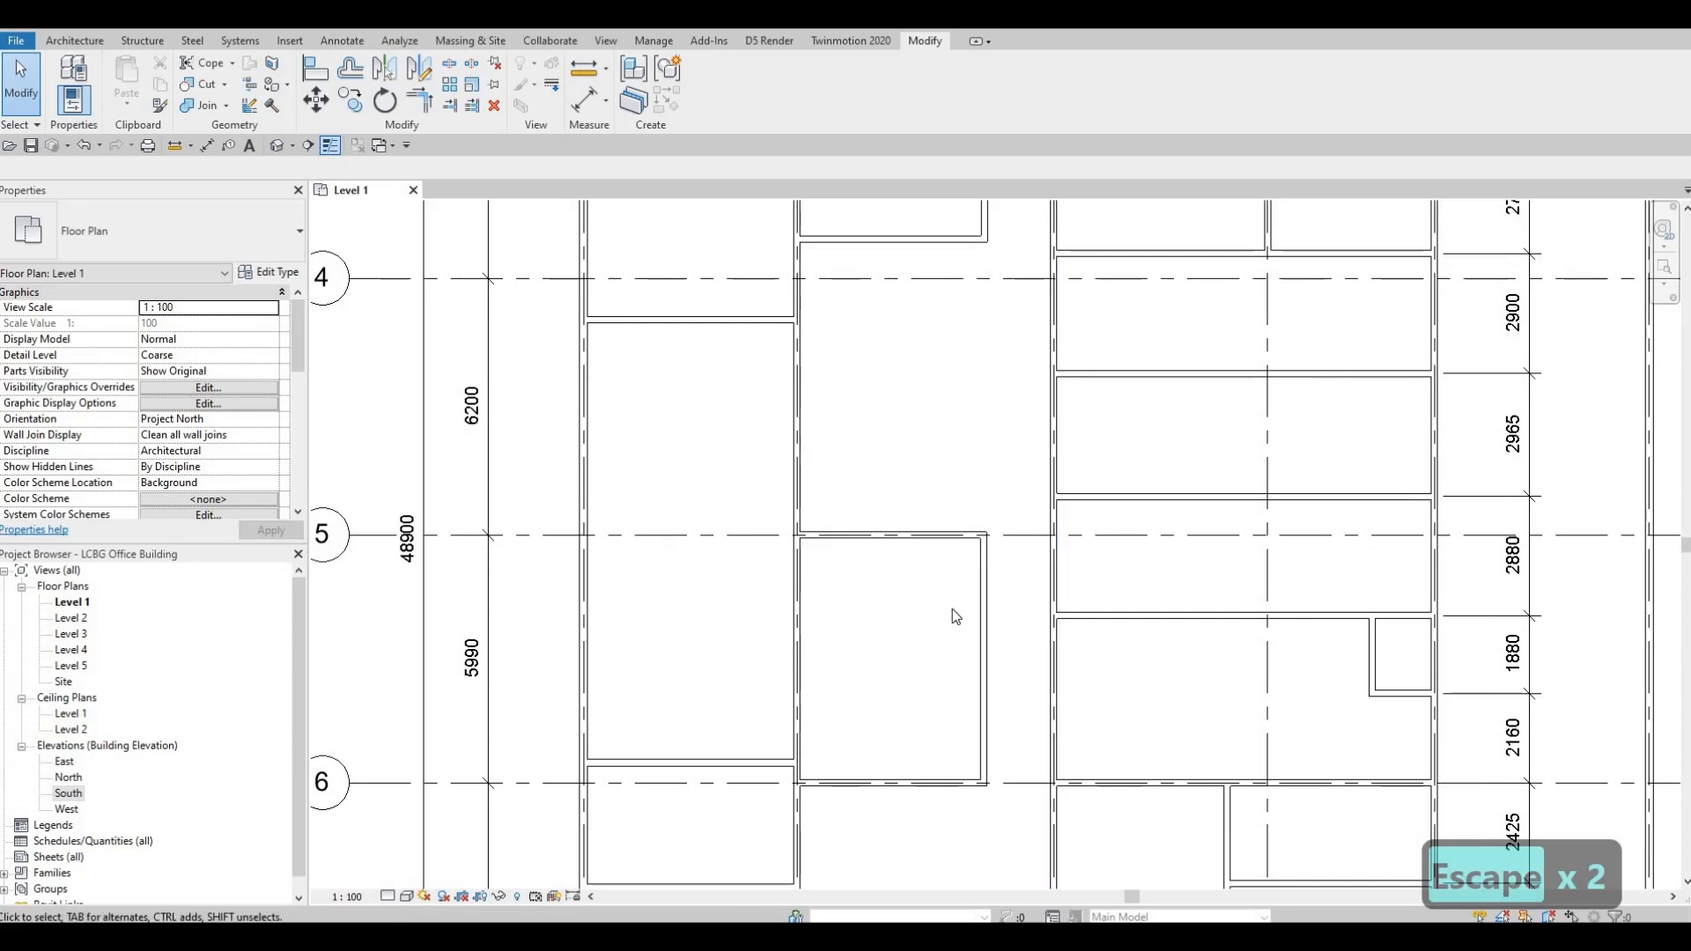
left_click(985, 604)
key("c")
key("s")
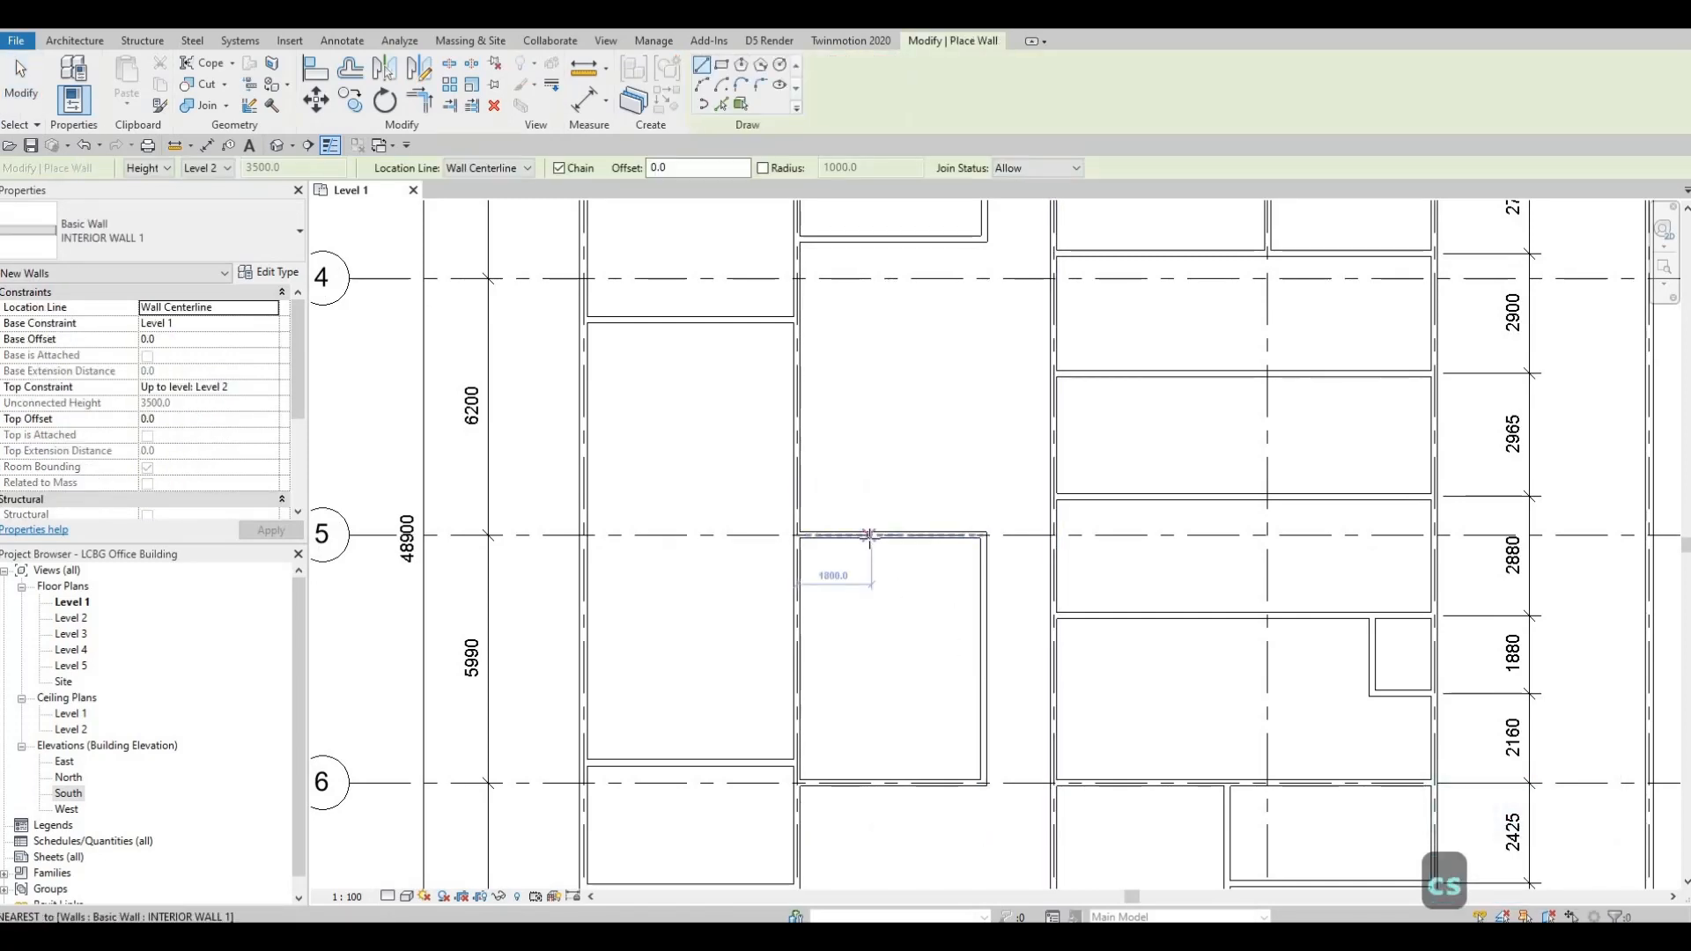
left_click(870, 580)
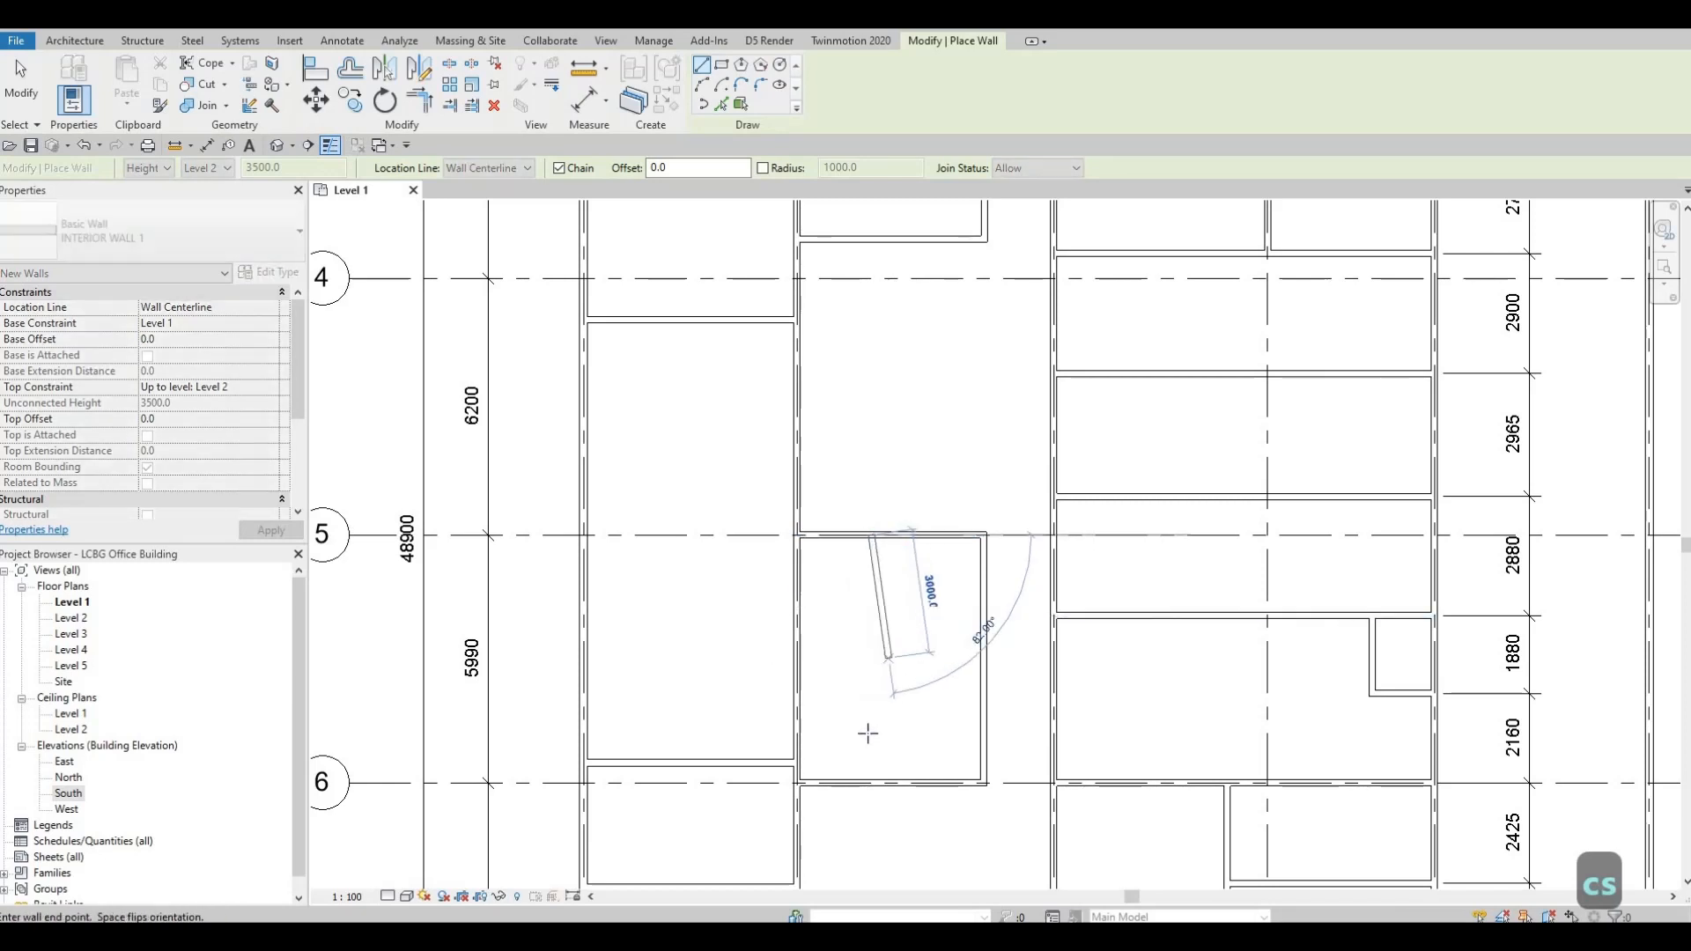
left_click(872, 719)
left_click(800, 718)
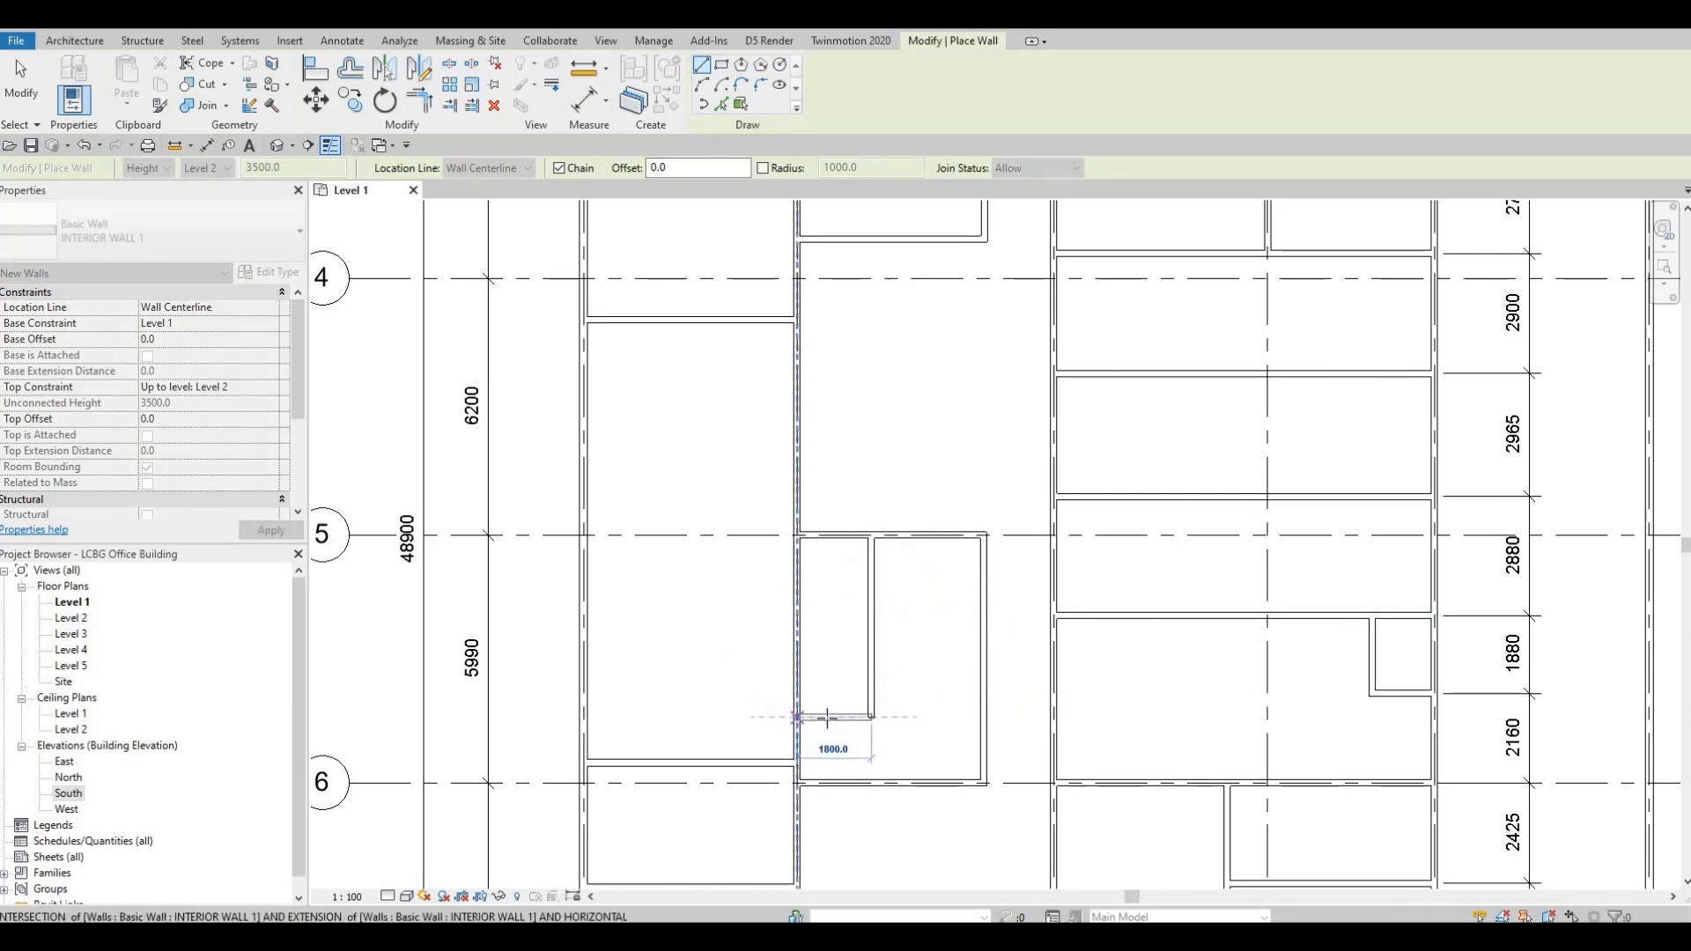
key("Escape")
key("Escape")
key("Escape")
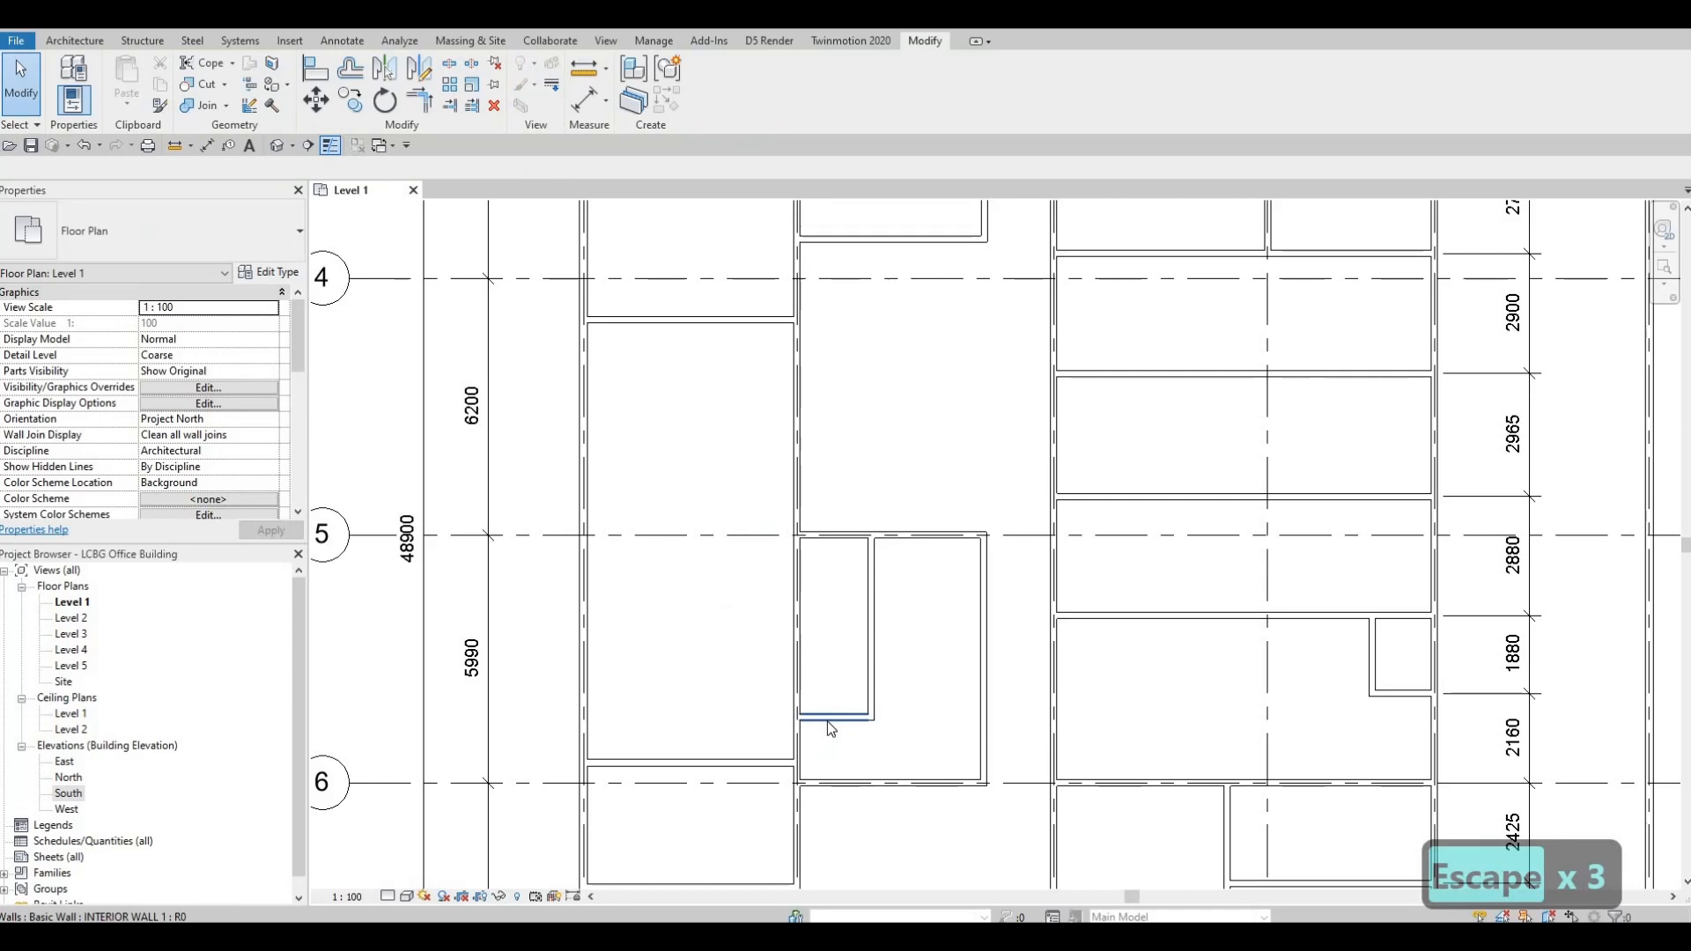
- Nudge the inner partition's short horizontal wall up until it is 4000 from grid 5
left_click(828, 721)
key("Up")
key("Up")
key("Up")
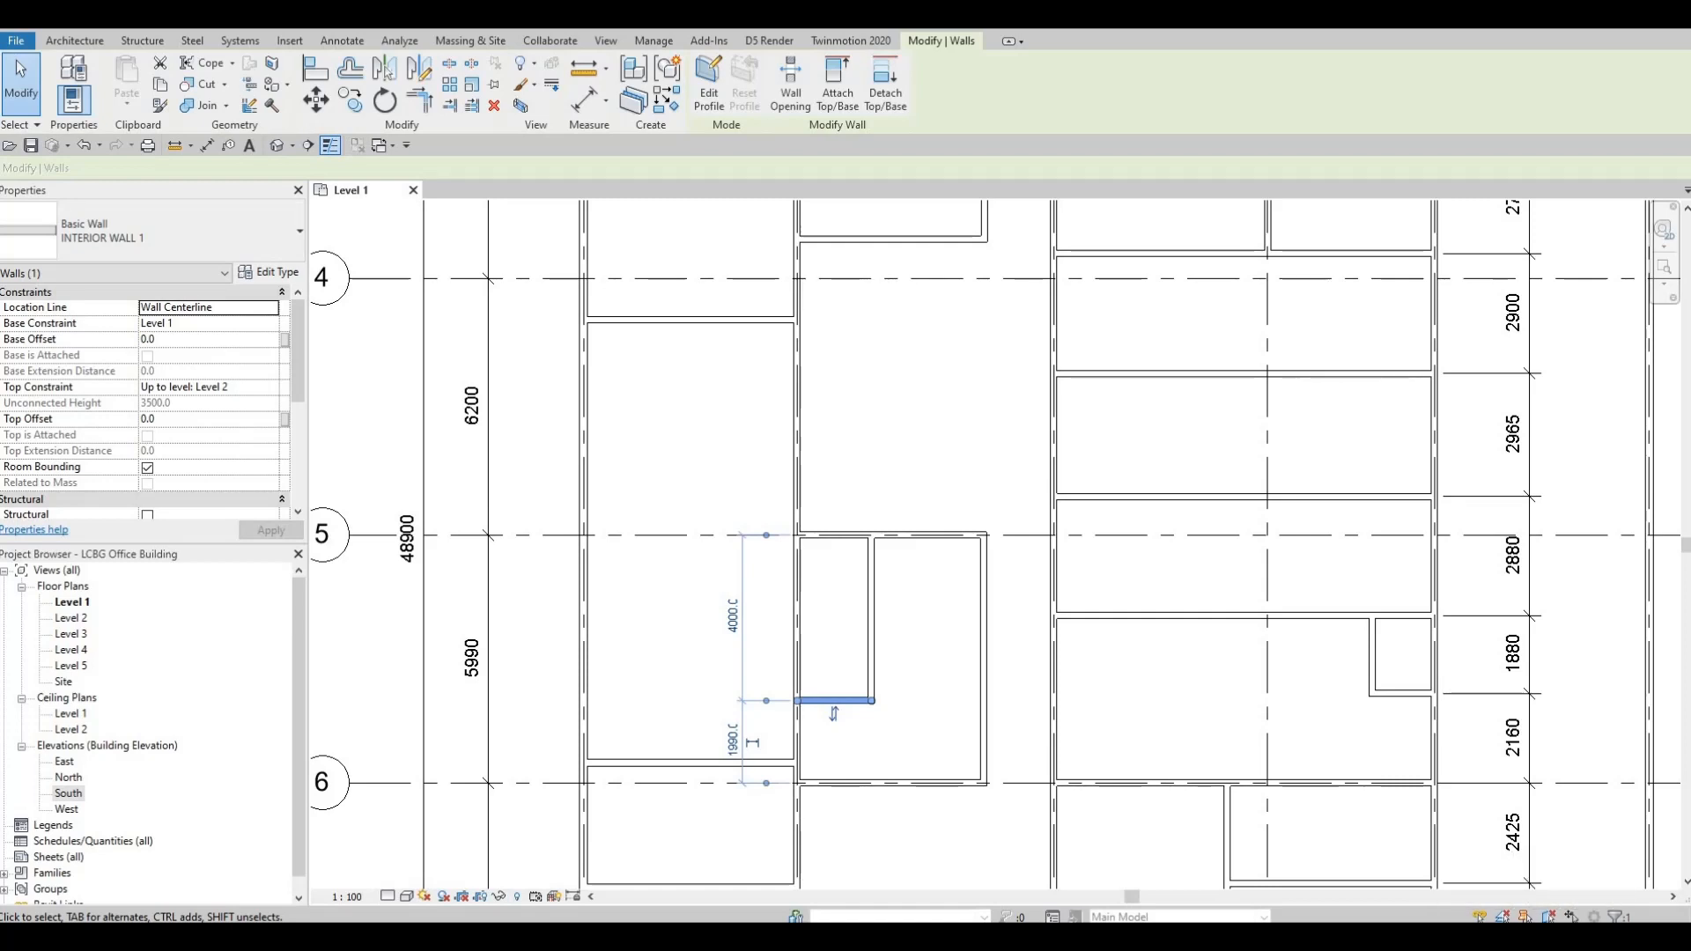
scroll(449, 441, "up", 2)
key("Escape")
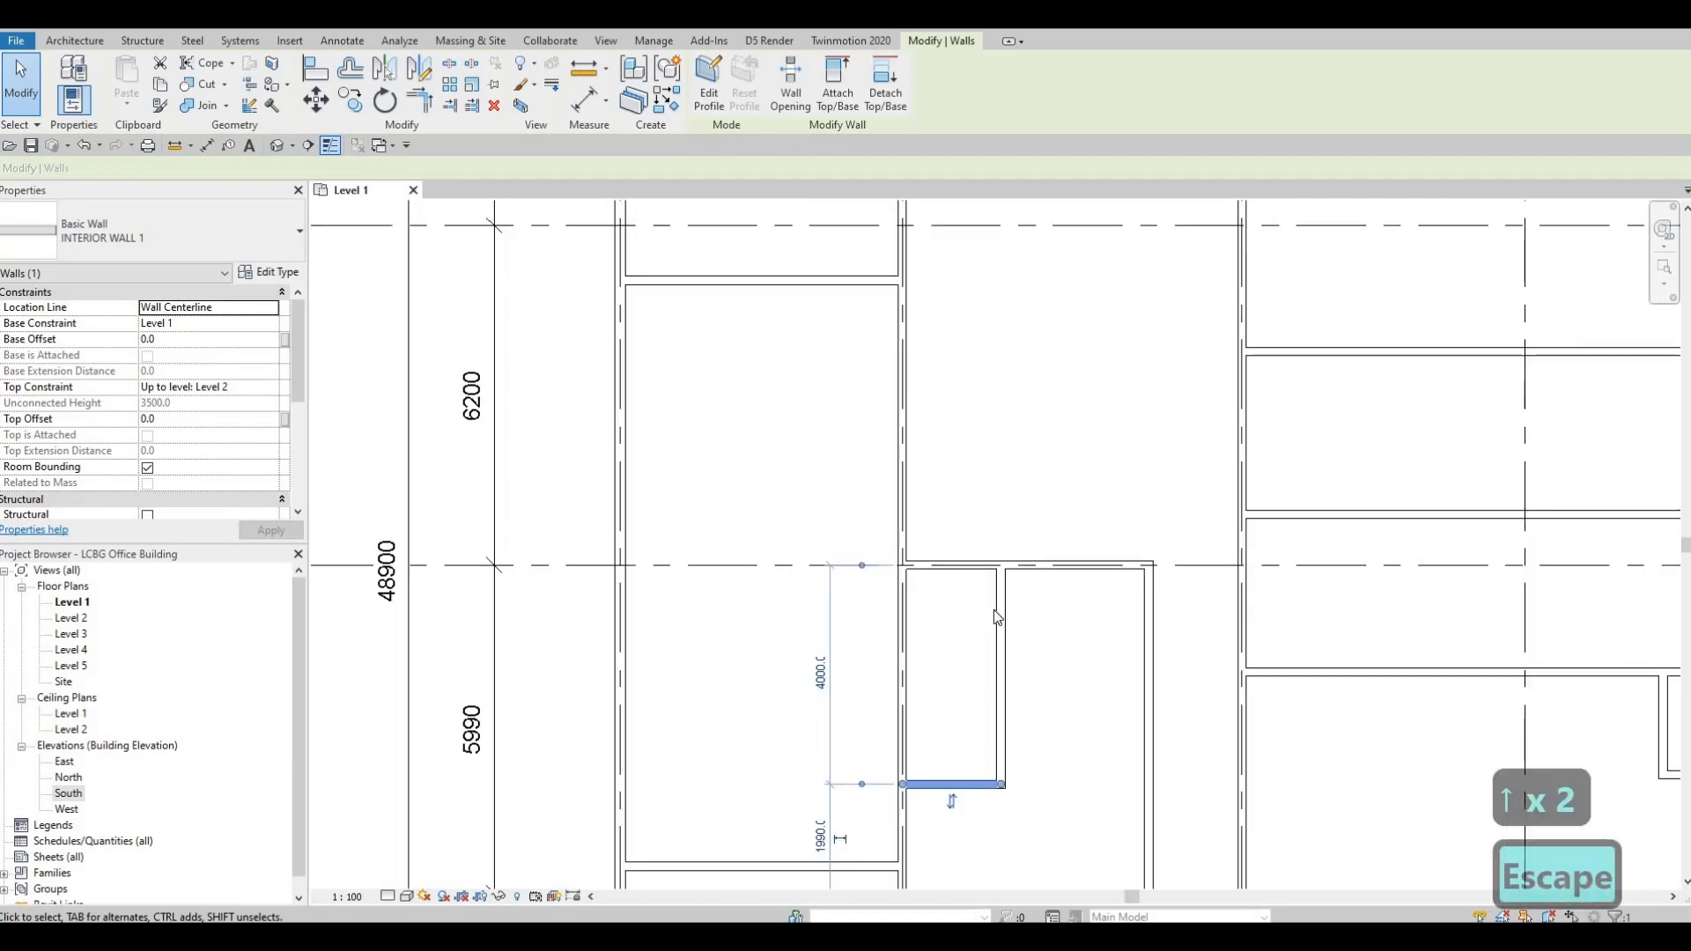
- Check the inner partition's vertical wall spacing from the walls on either side of it
left_click(997, 610)
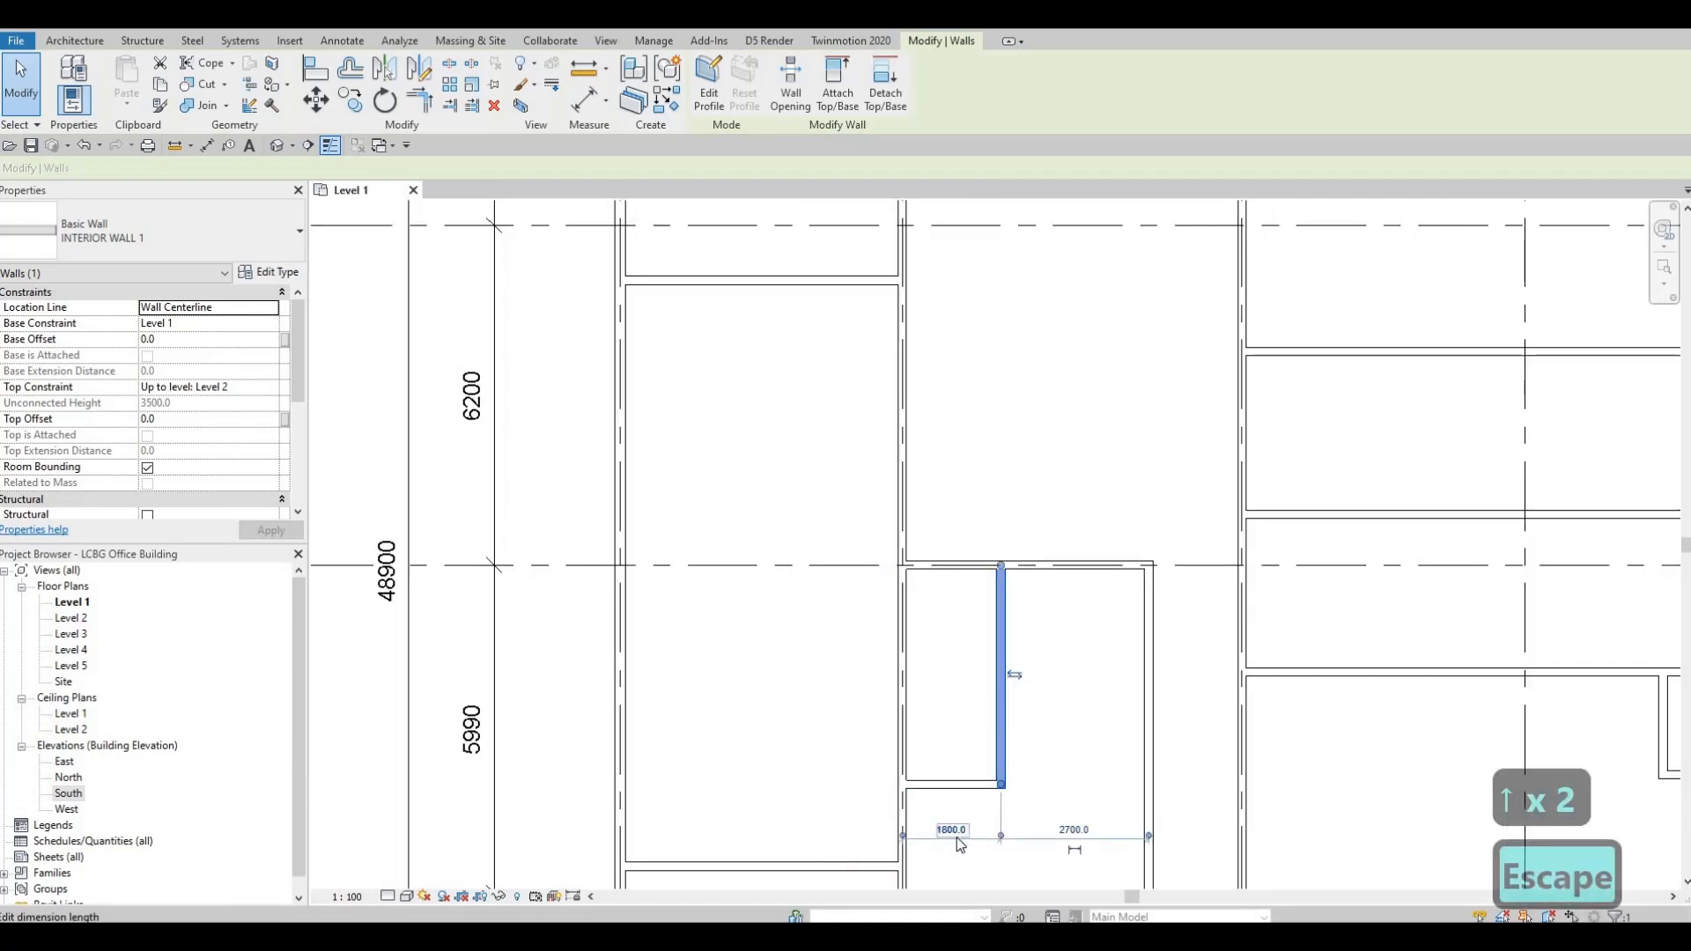
key("Escape")
key("Escape")
scroll(1031, 669, "down", 2)
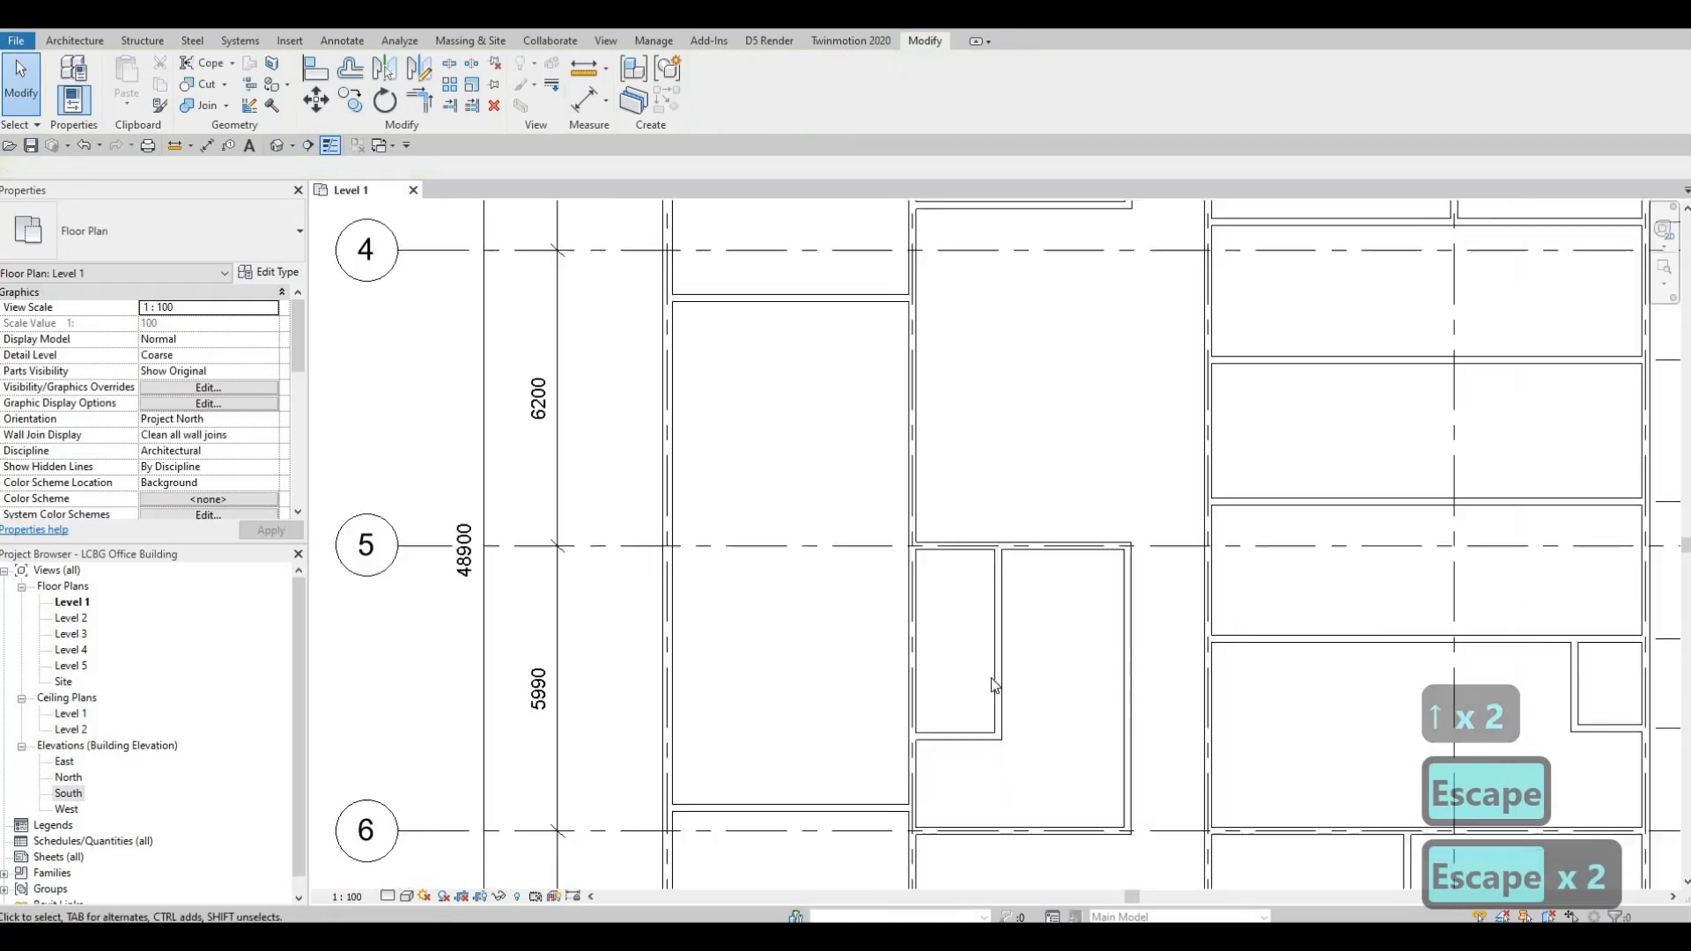
scroll(1004, 696, "up", 1)
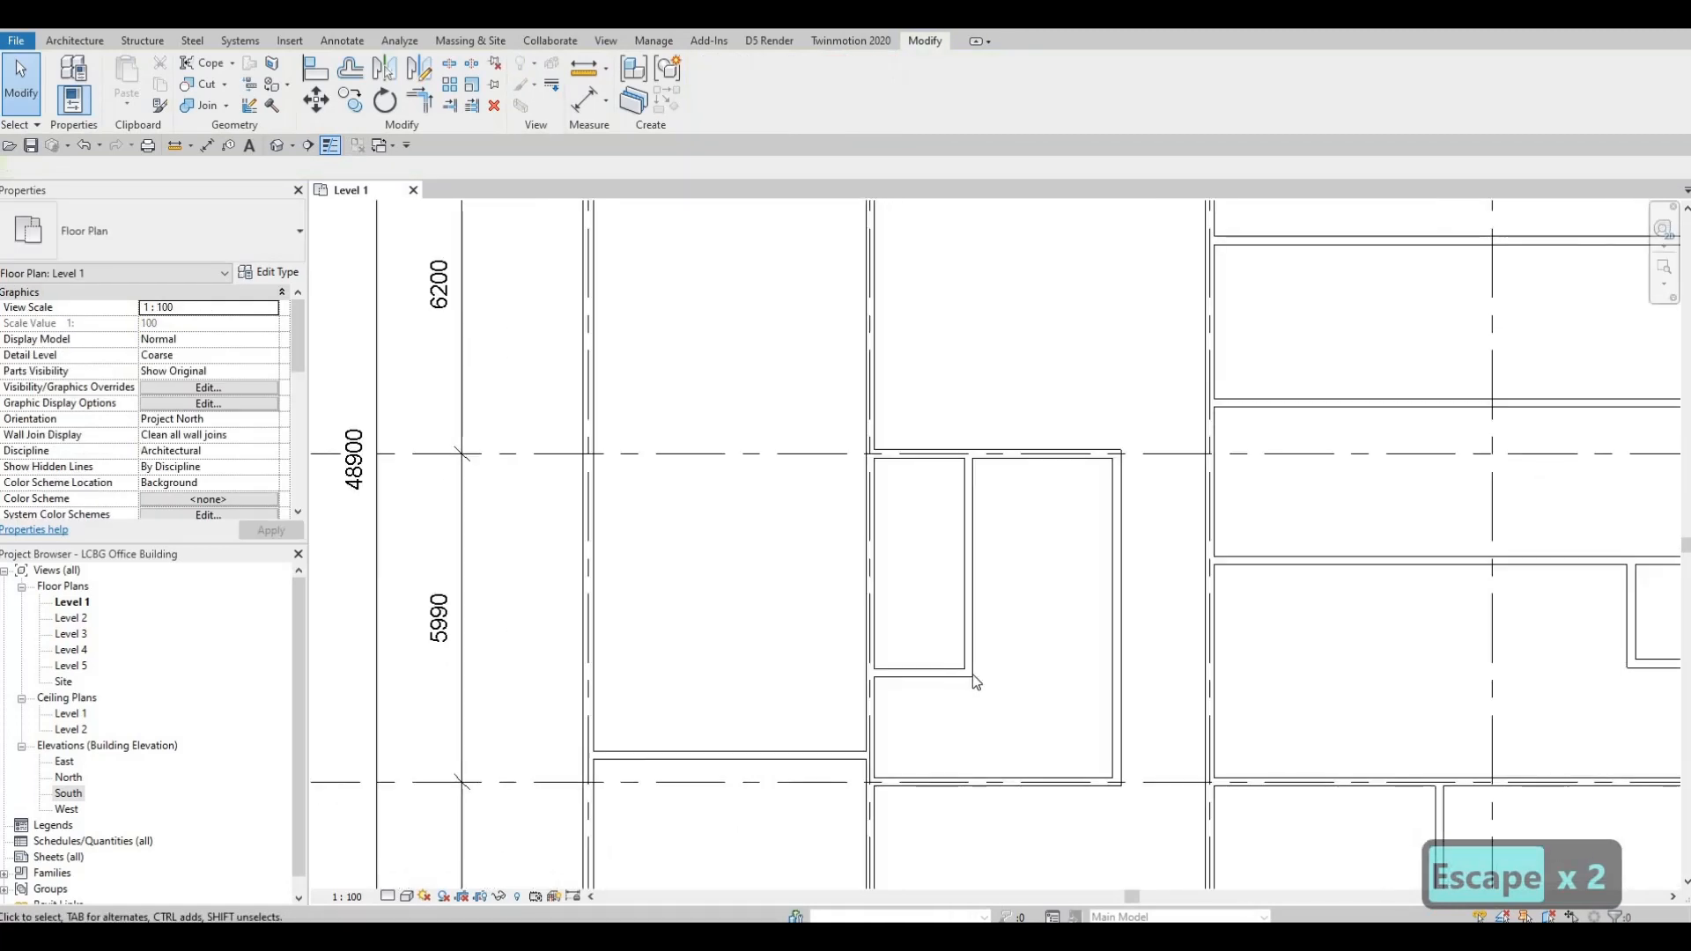
- Extend the inner partition's short horizontal wall east past the vertical wall to about 2800 from the bay's west wall
key("Escape")
left_click(960, 673)
left_click_drag(969, 673, 1023, 673)
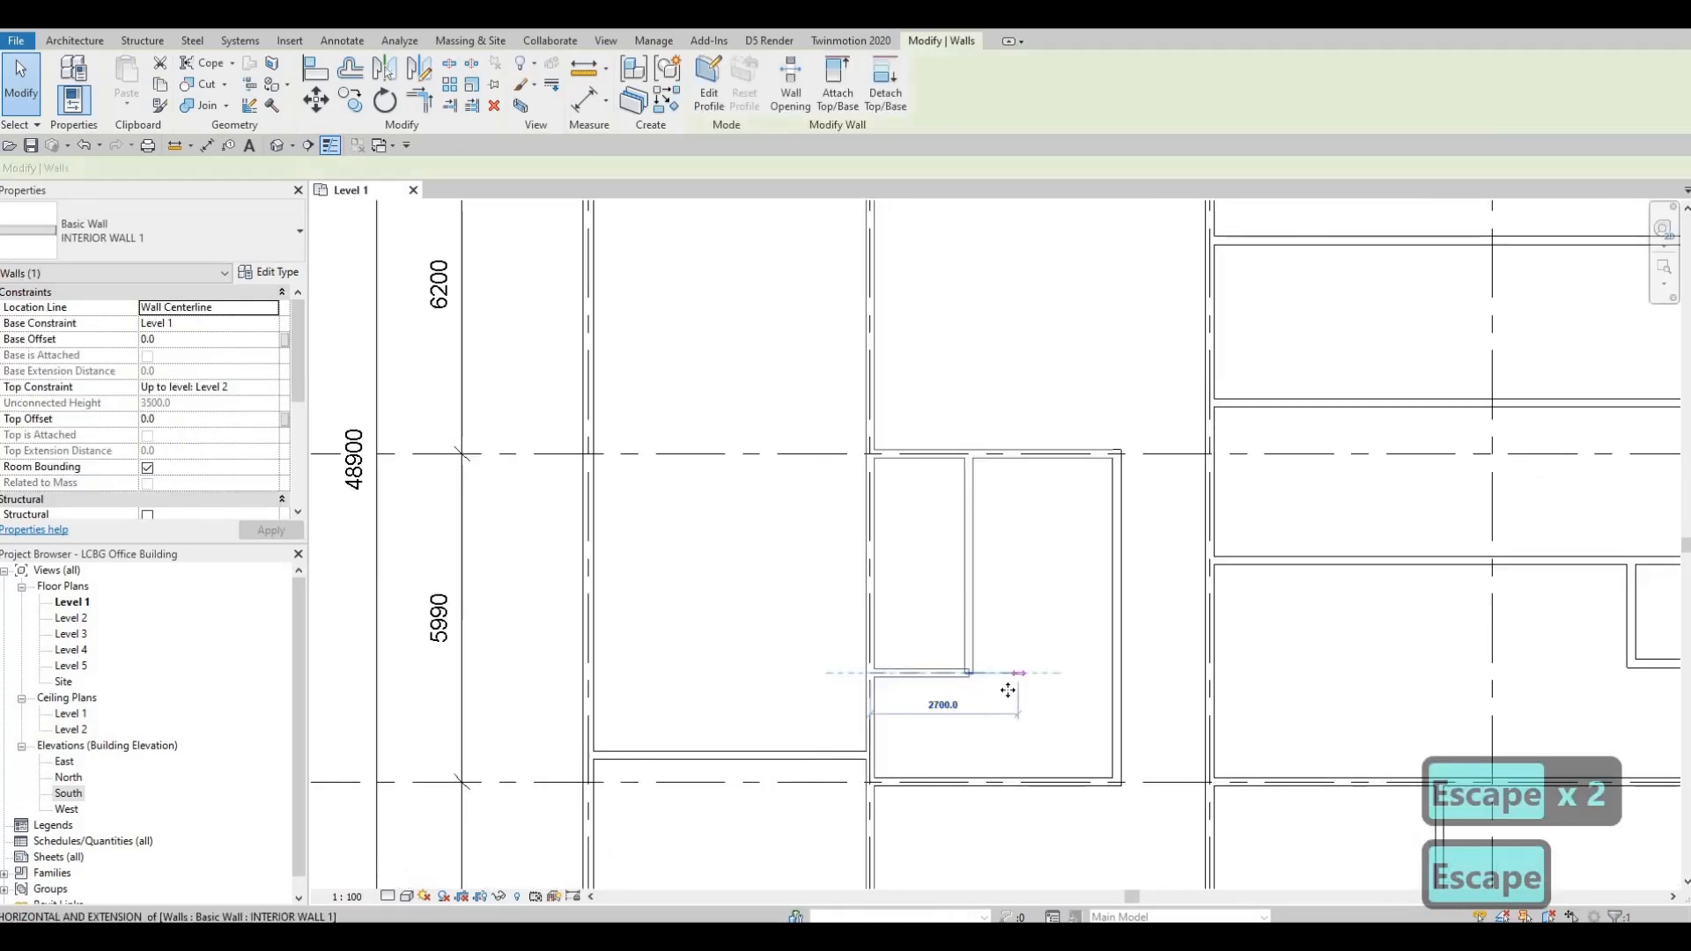
key("Escape")
- Draw a matching vertical wall from the extended wall's east end down to the grid 6 wall
left_click(966, 618)
key("c")
key("s")
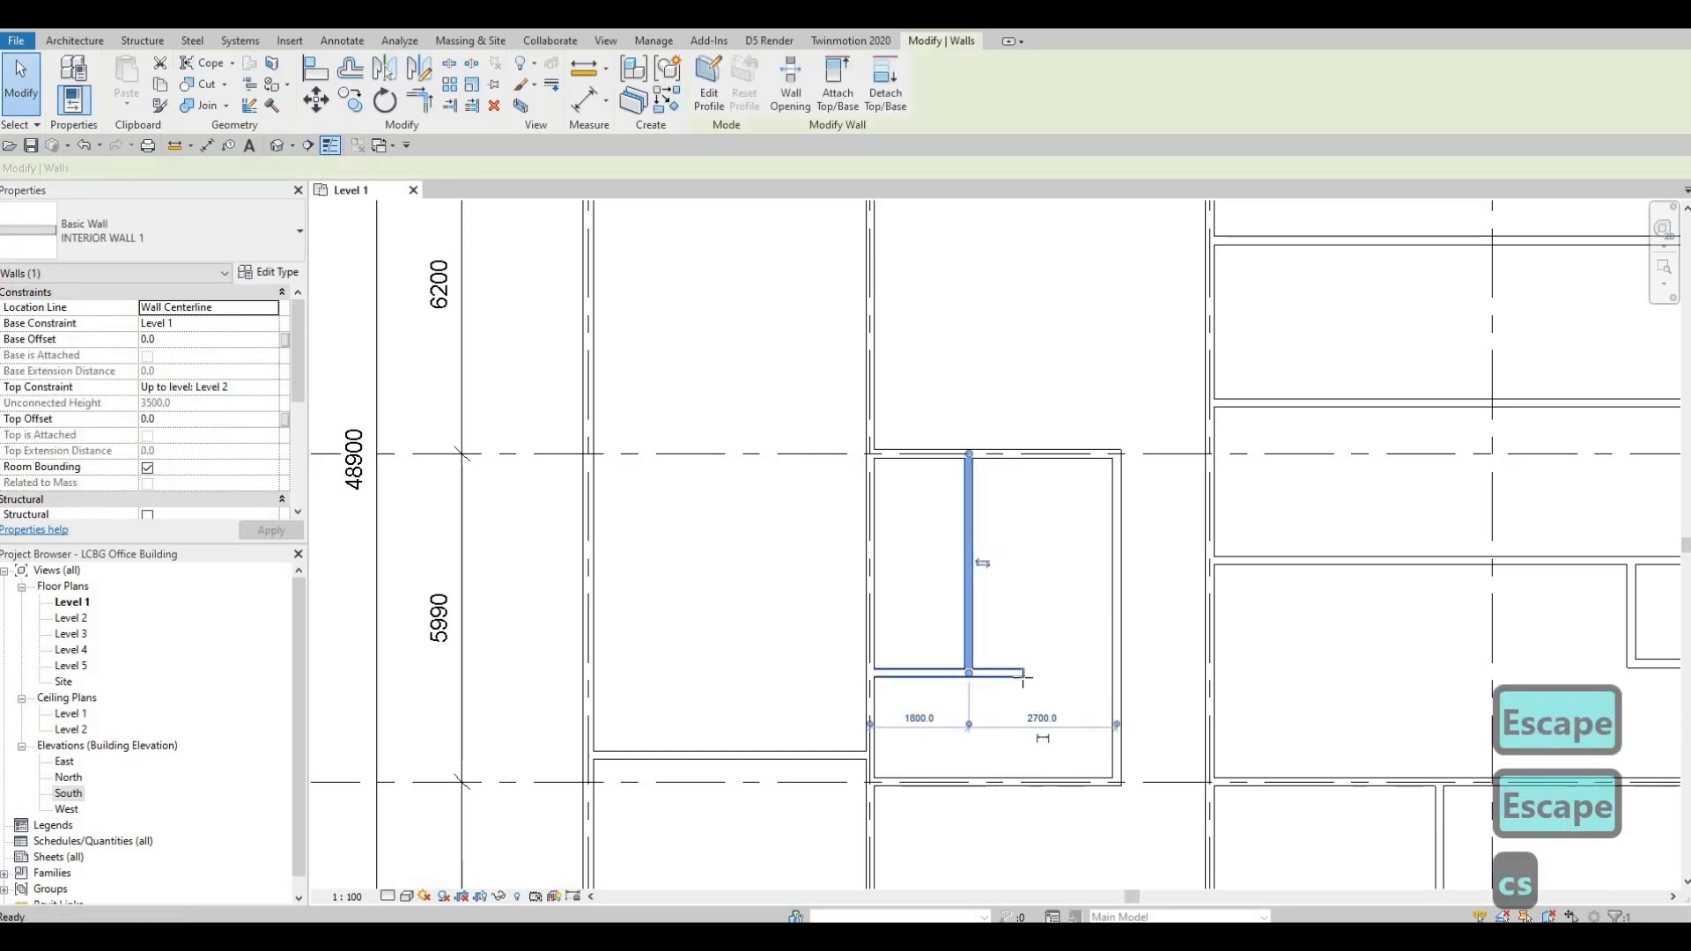
left_click(1023, 673)
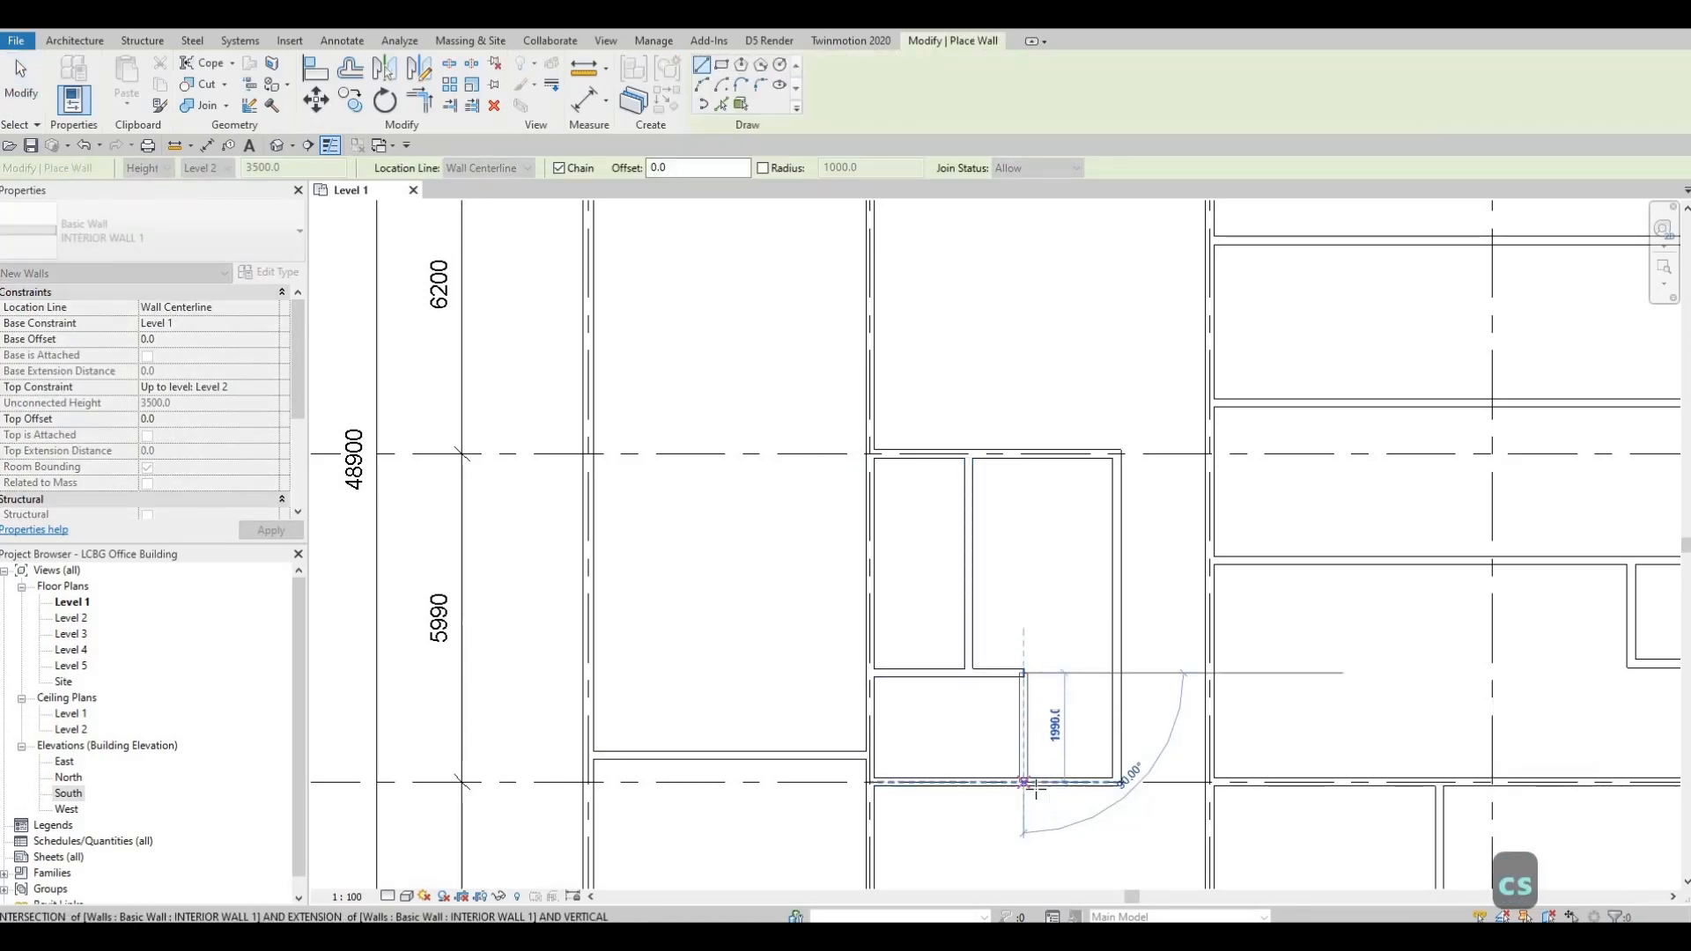
left_click(1023, 784)
key("Escape")
key("Escape")
- Set the new lower vertical wall's distance from the bay's west wall to 2900
middle_click_drag(959, 731, 957, 684)
scroll(961, 692, "up", 2)
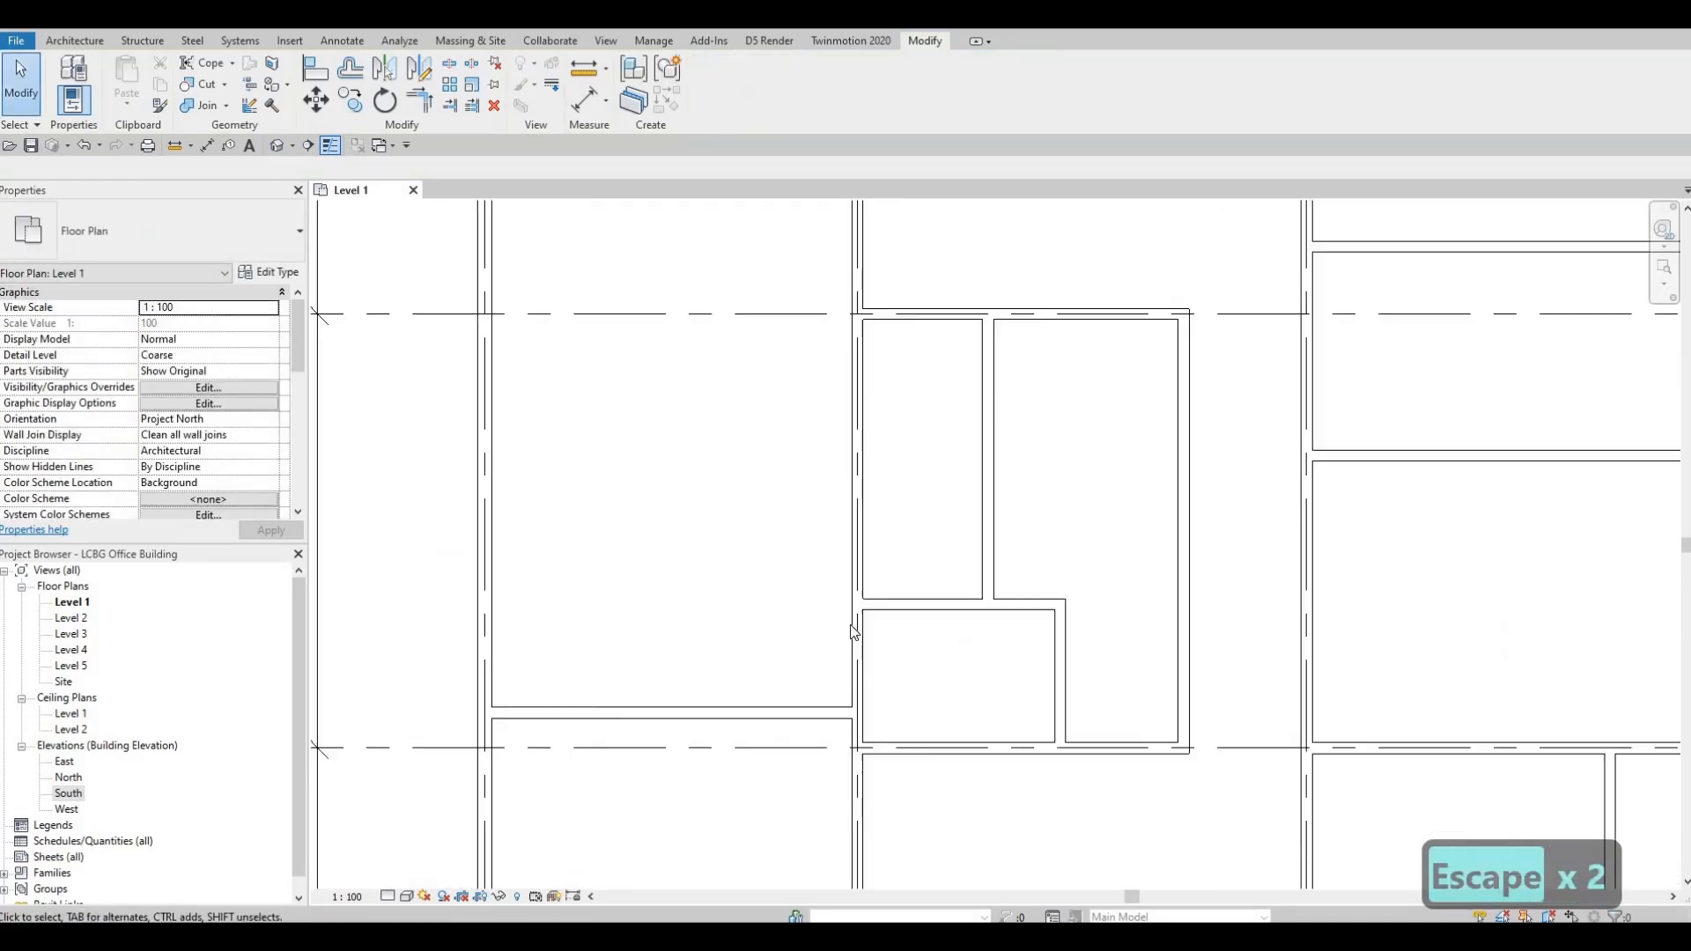
scroll(1003, 671, "down", 2)
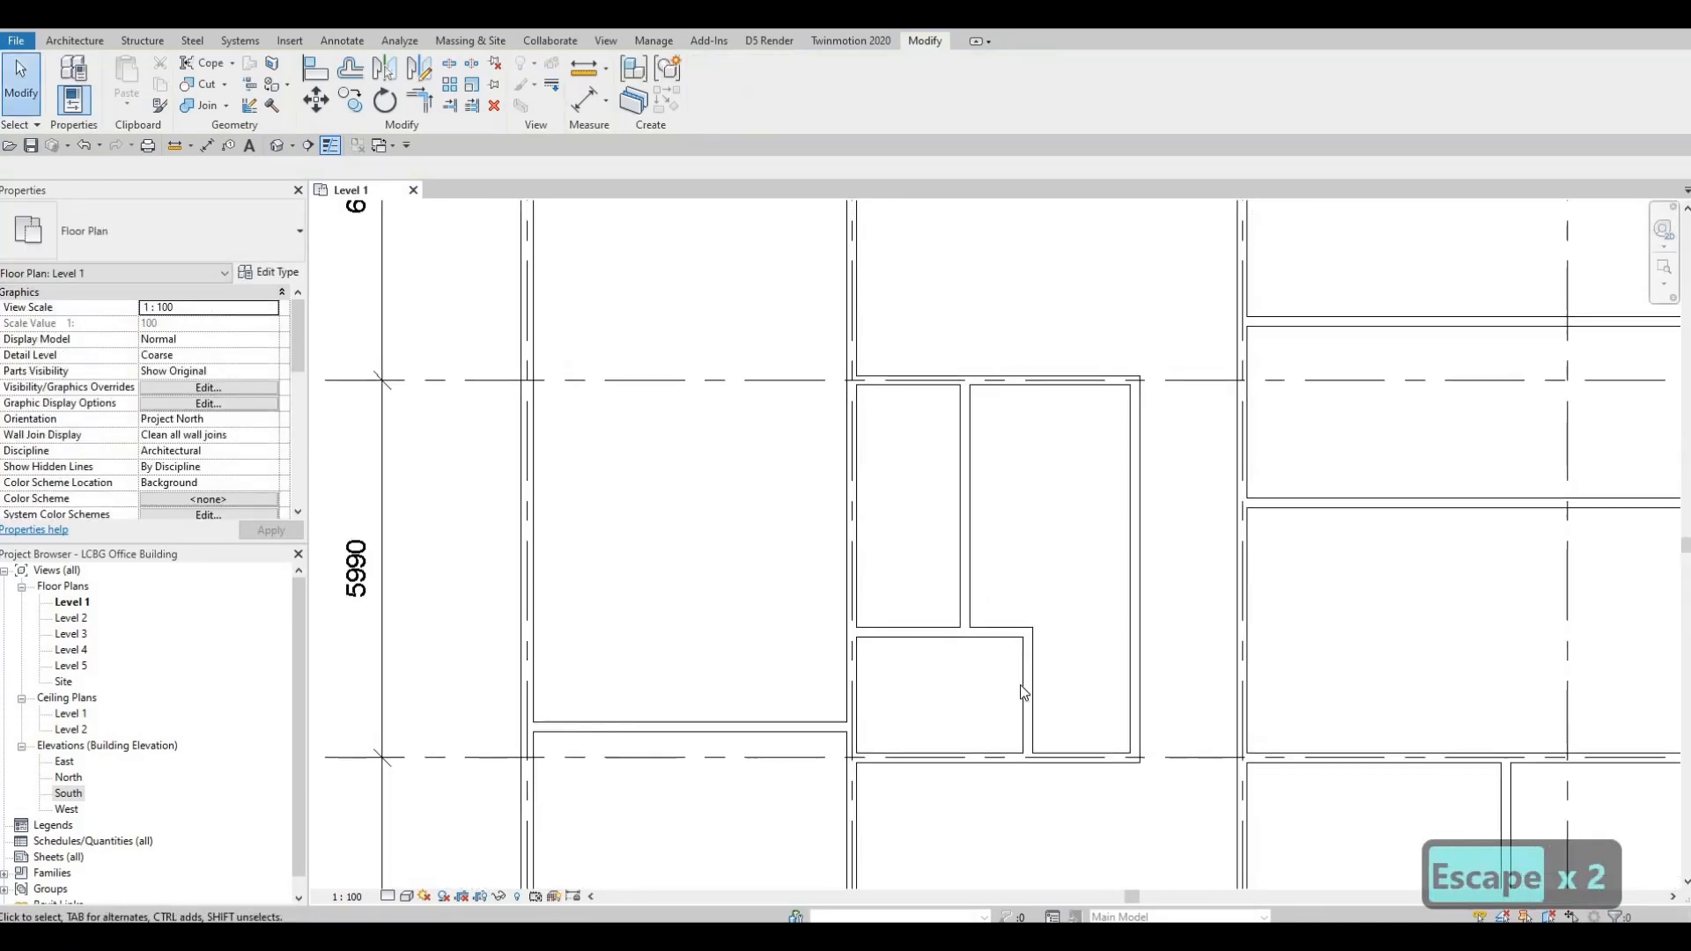
left_click(1025, 692)
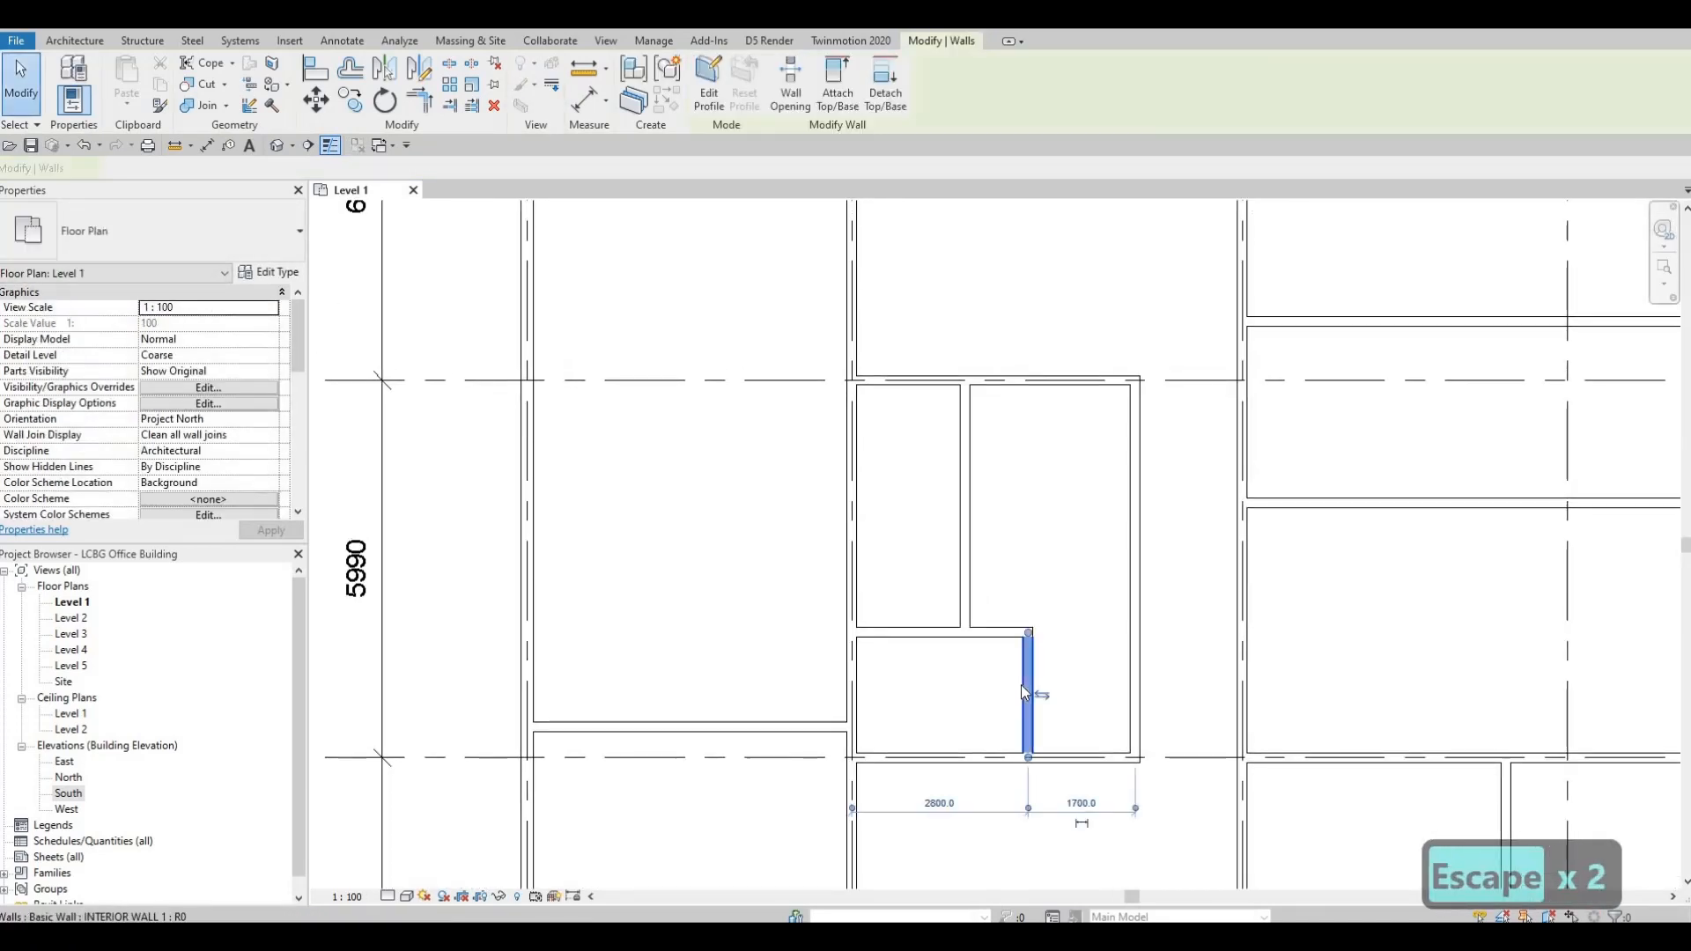
left_click(940, 804)
type("2900")
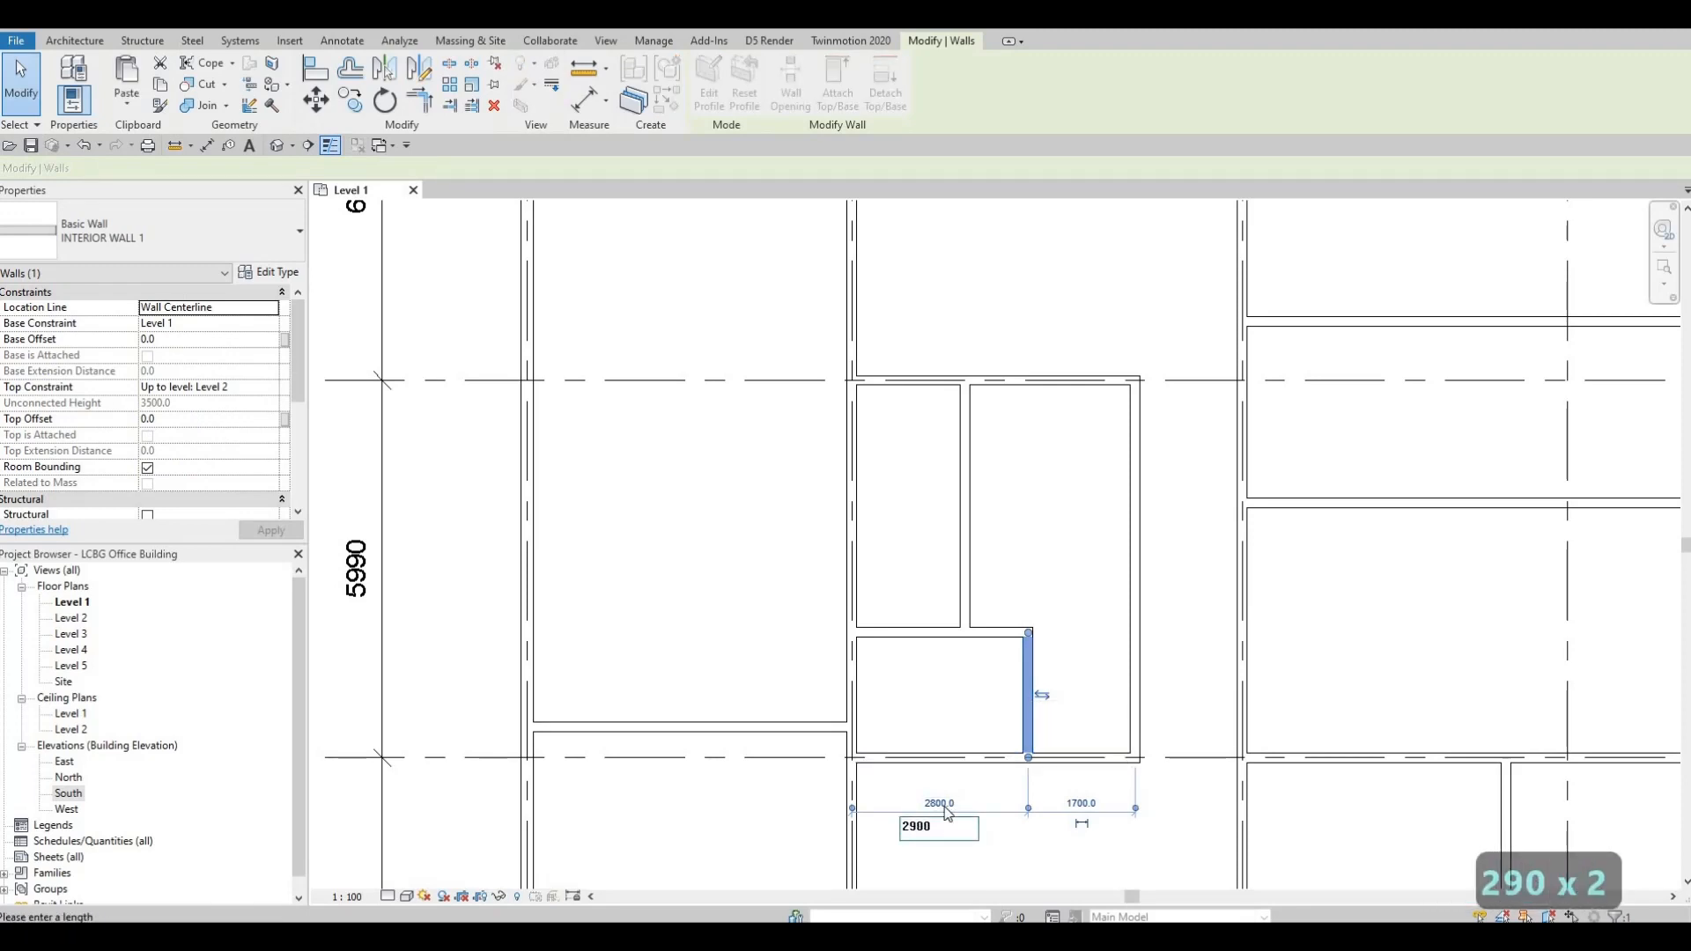
key("Return")
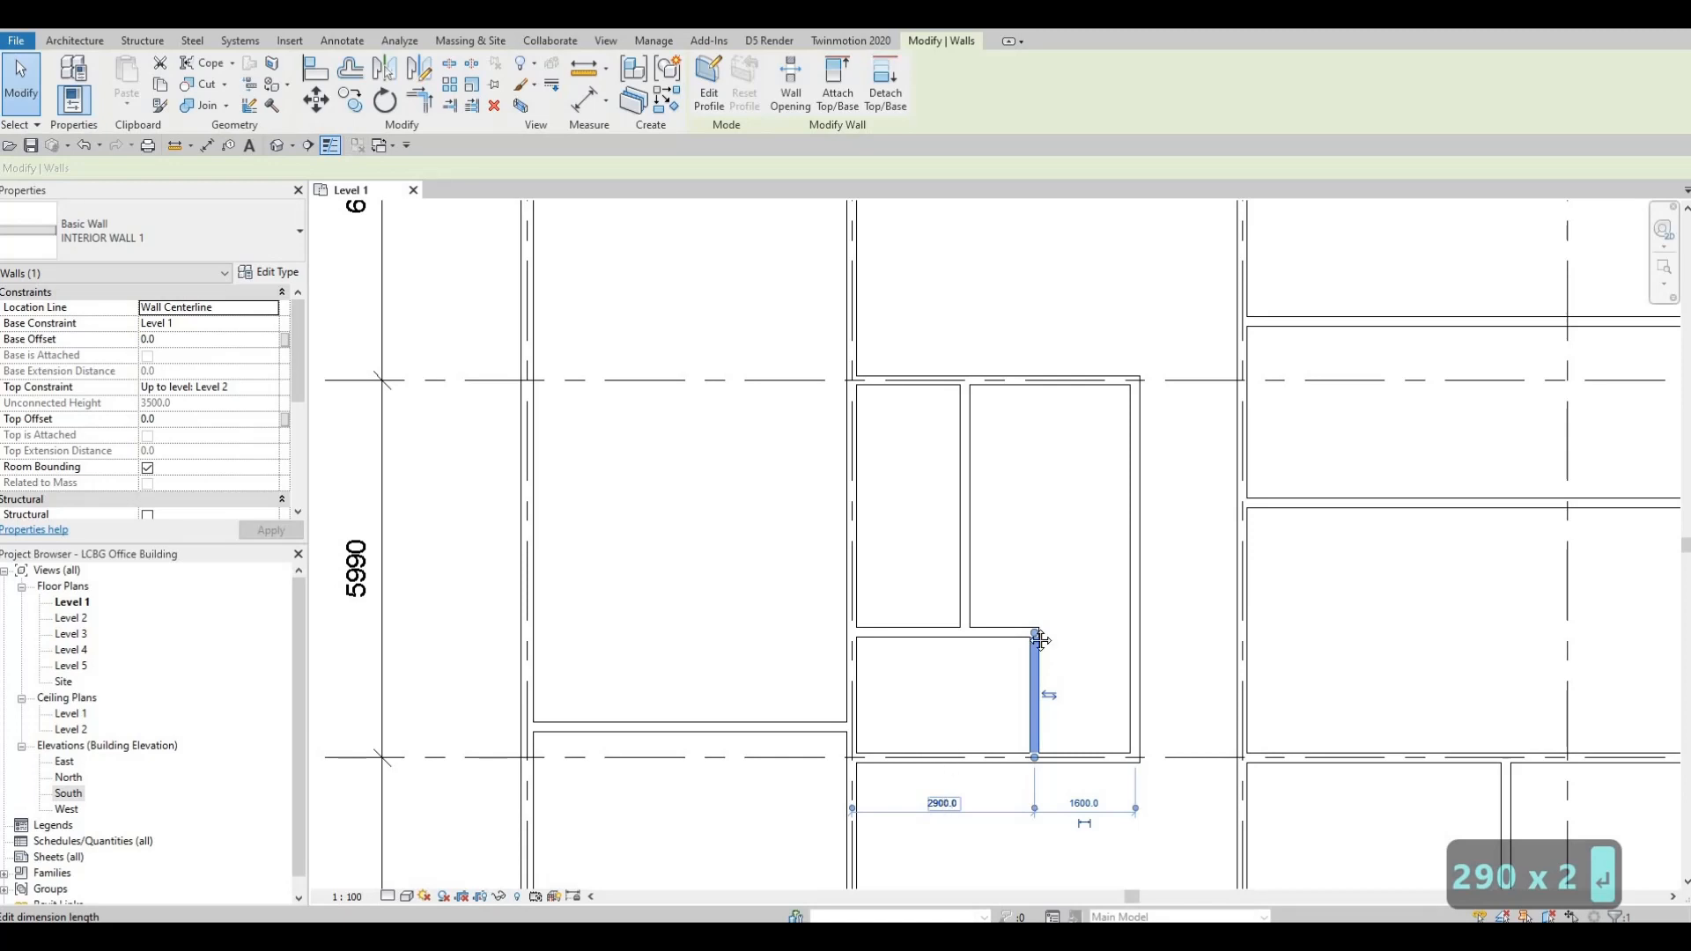
middle_click_drag(1046, 543, 1029, 649)
scroll(1037, 583, "down", 2)
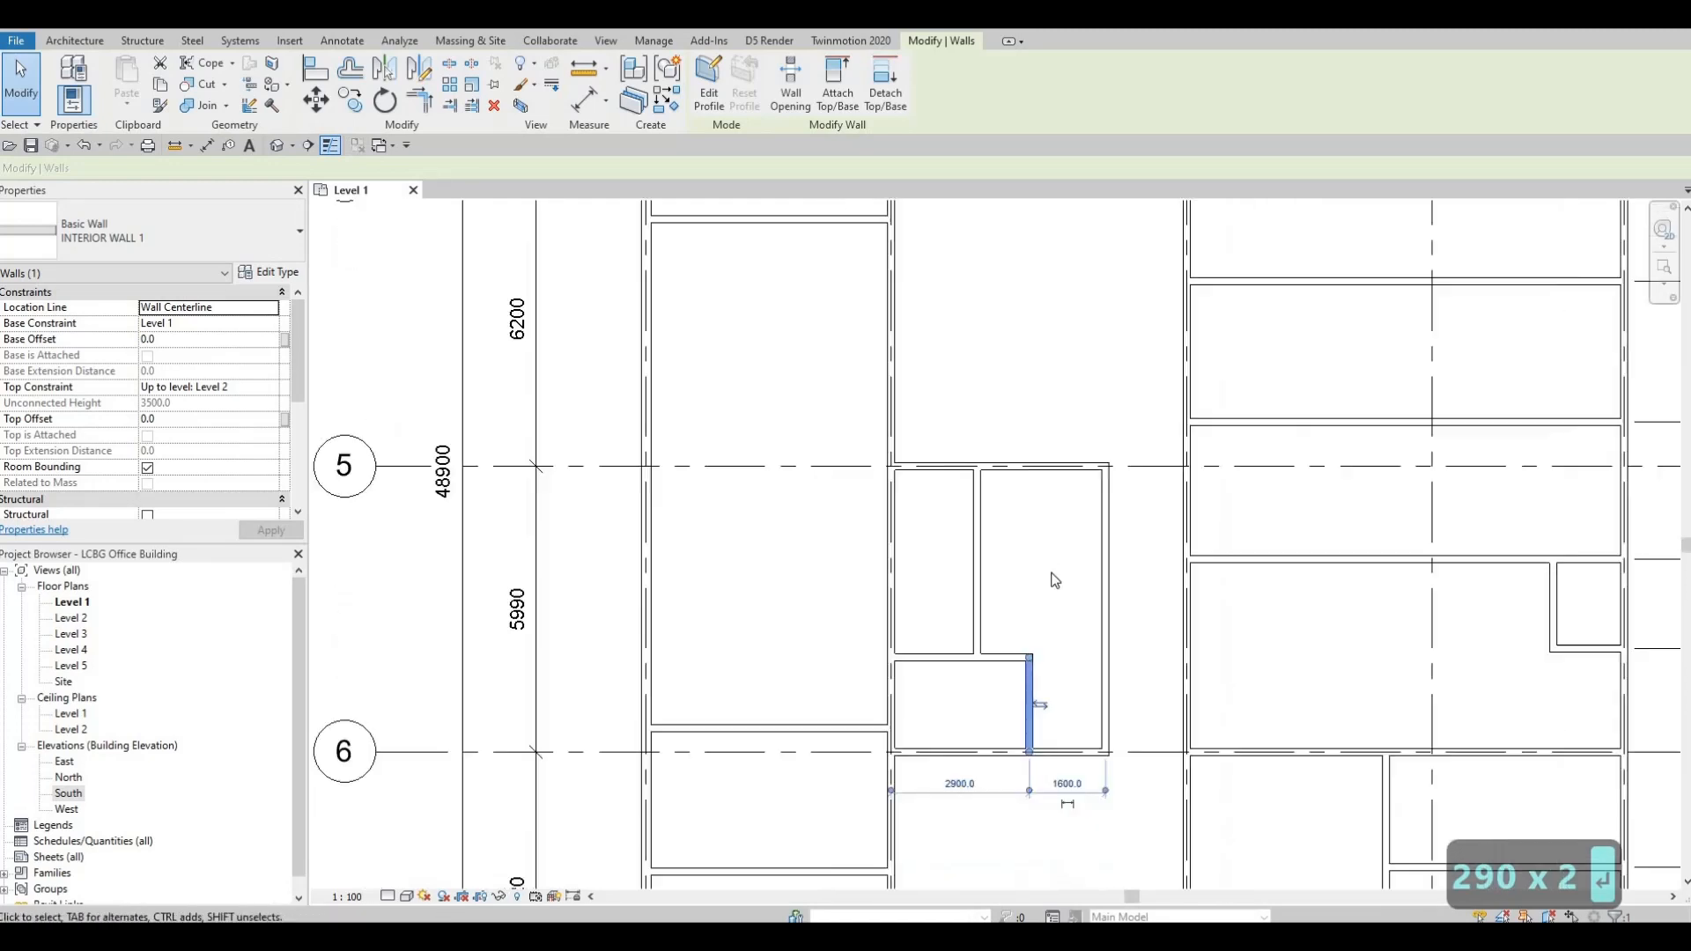
key("Escape")
key("Escape")
- Review the partition layout across the whole Level 1 plan, from grid 1 down to grid 8
middle_click_drag(940, 502, 983, 658)
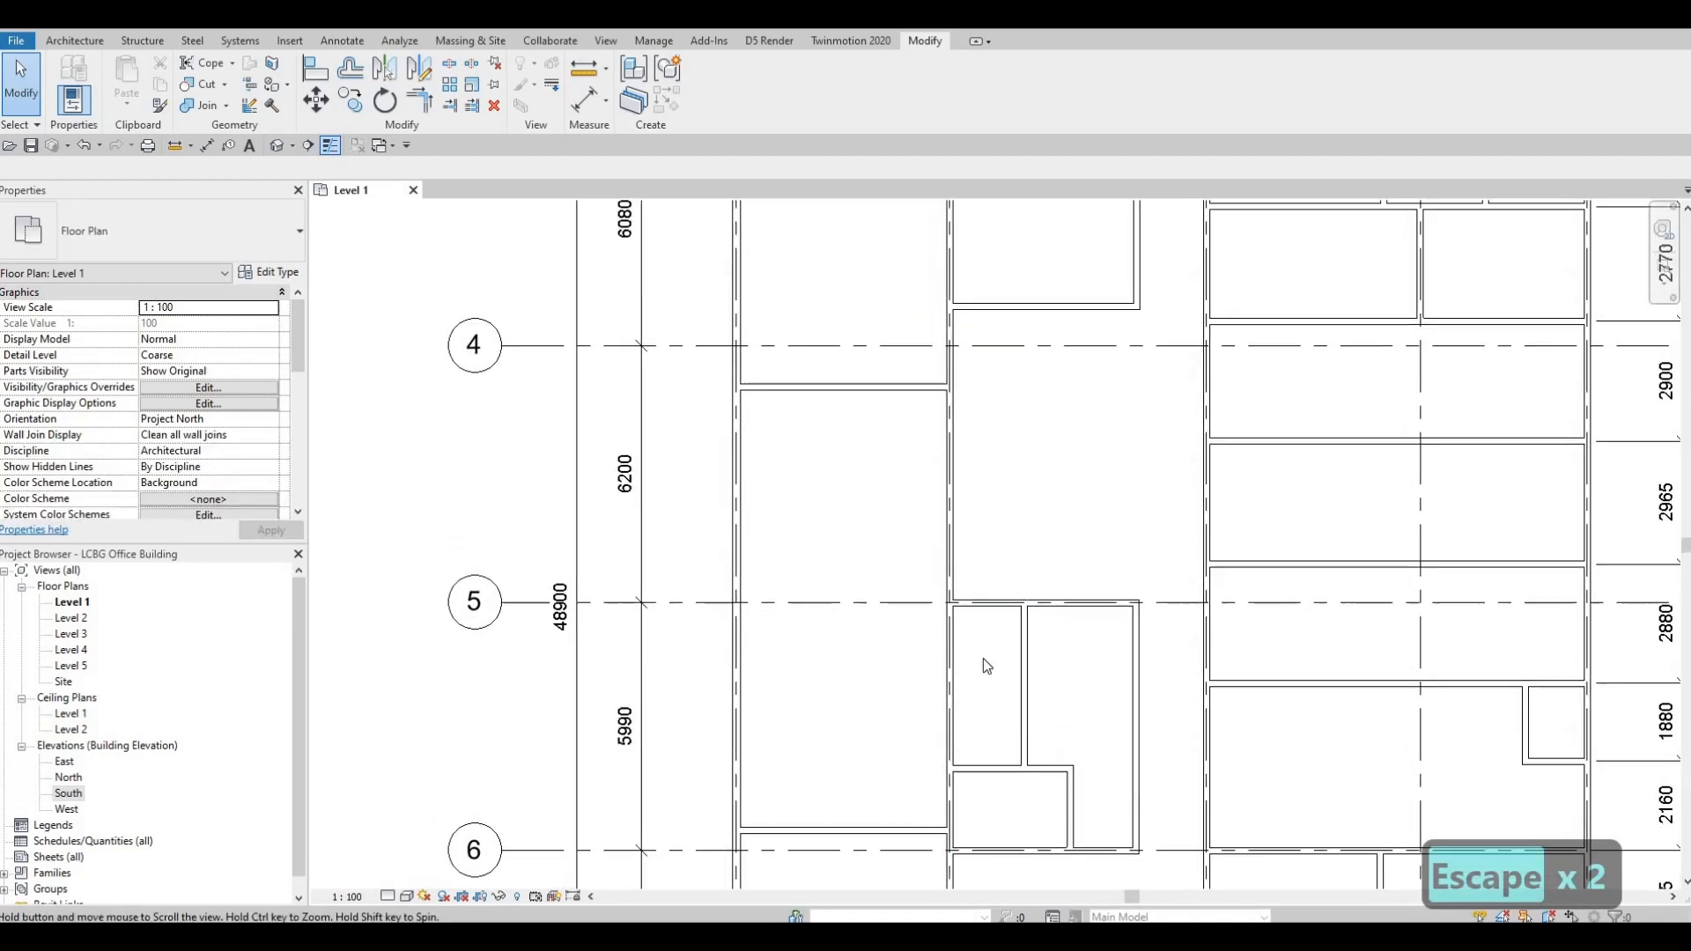
scroll(983, 658, "down", 1)
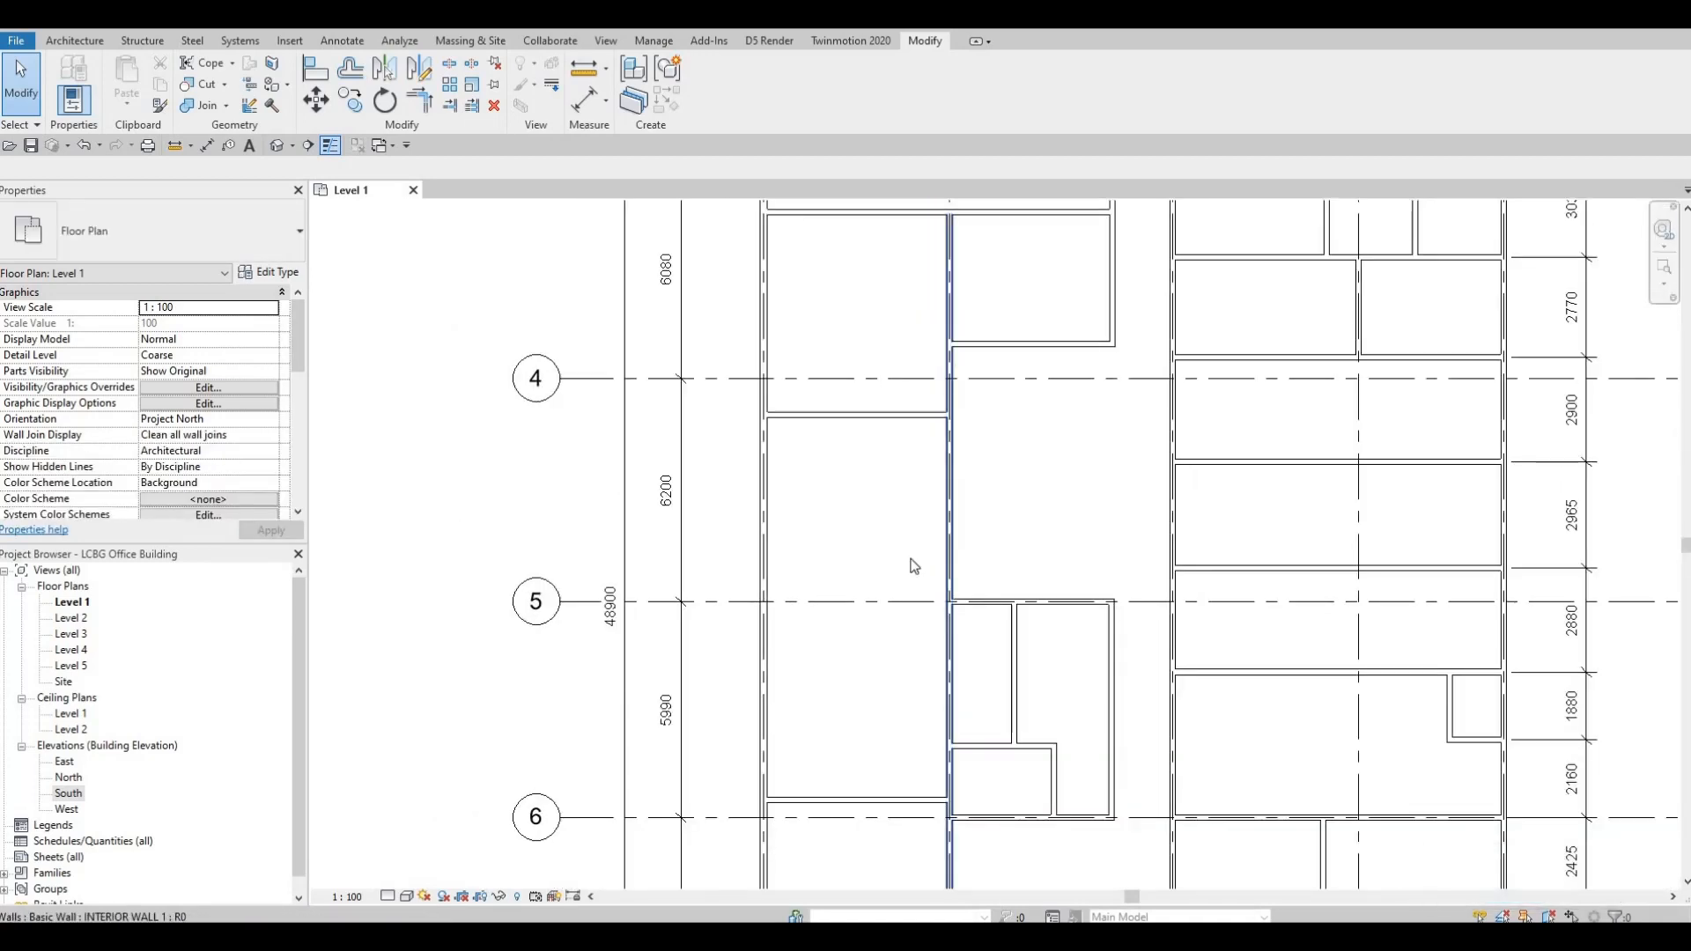
middle_click_drag(941, 671, 941, 667)
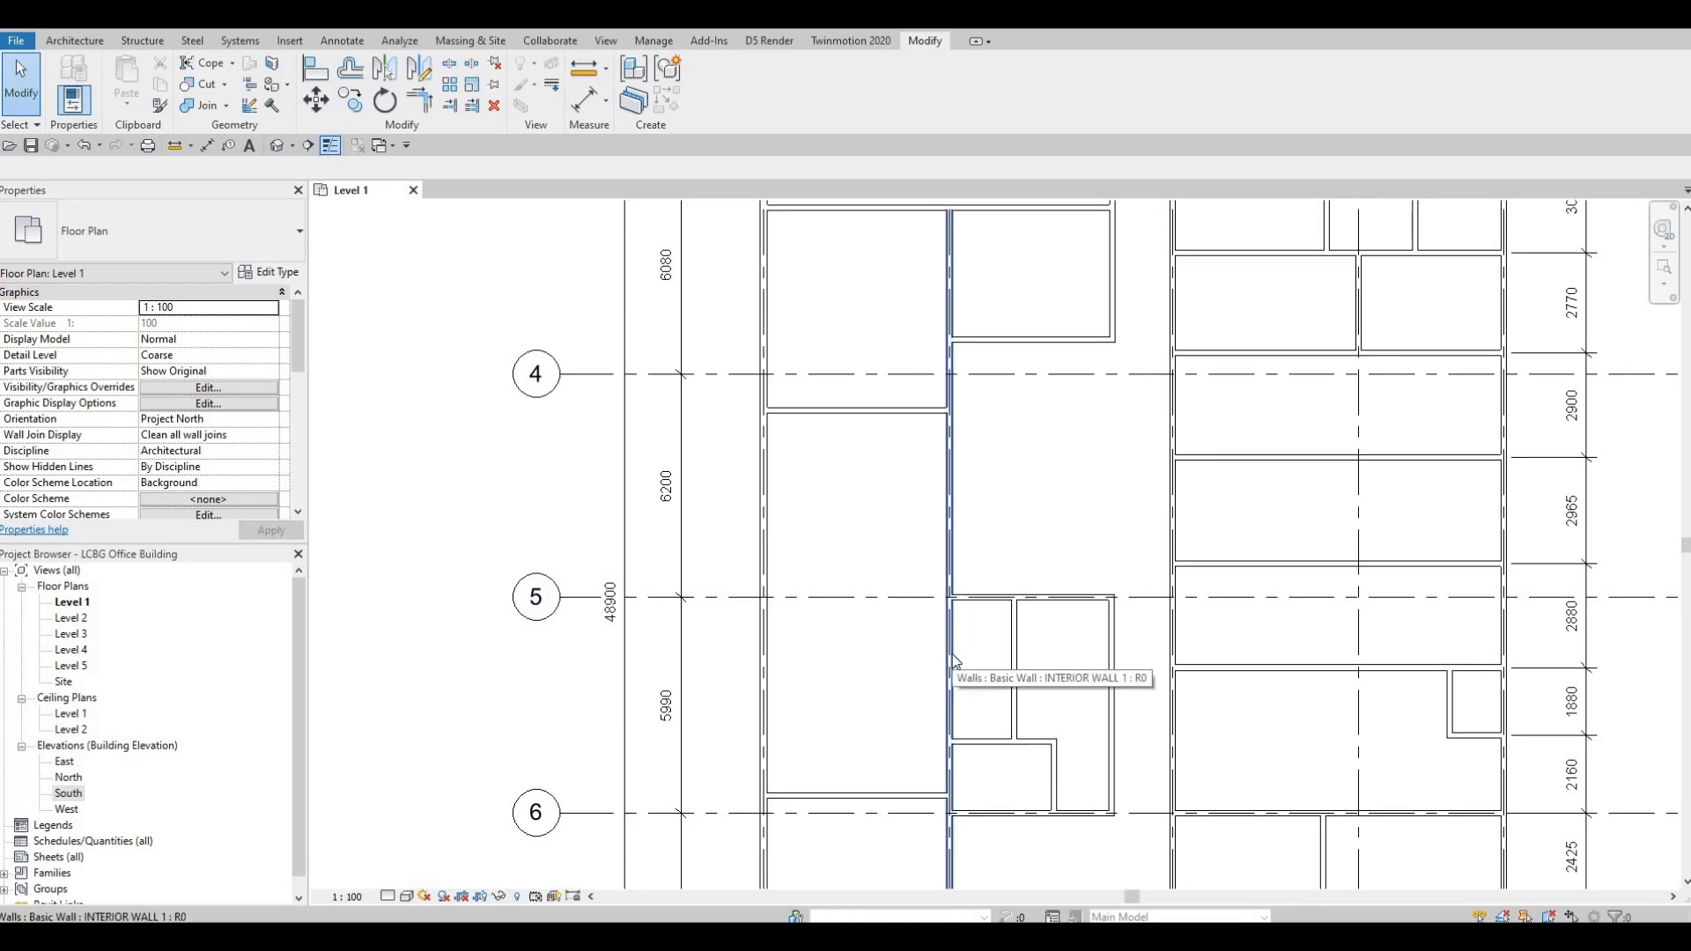
middle_click_drag(963, 555, 970, 460)
key("Escape")
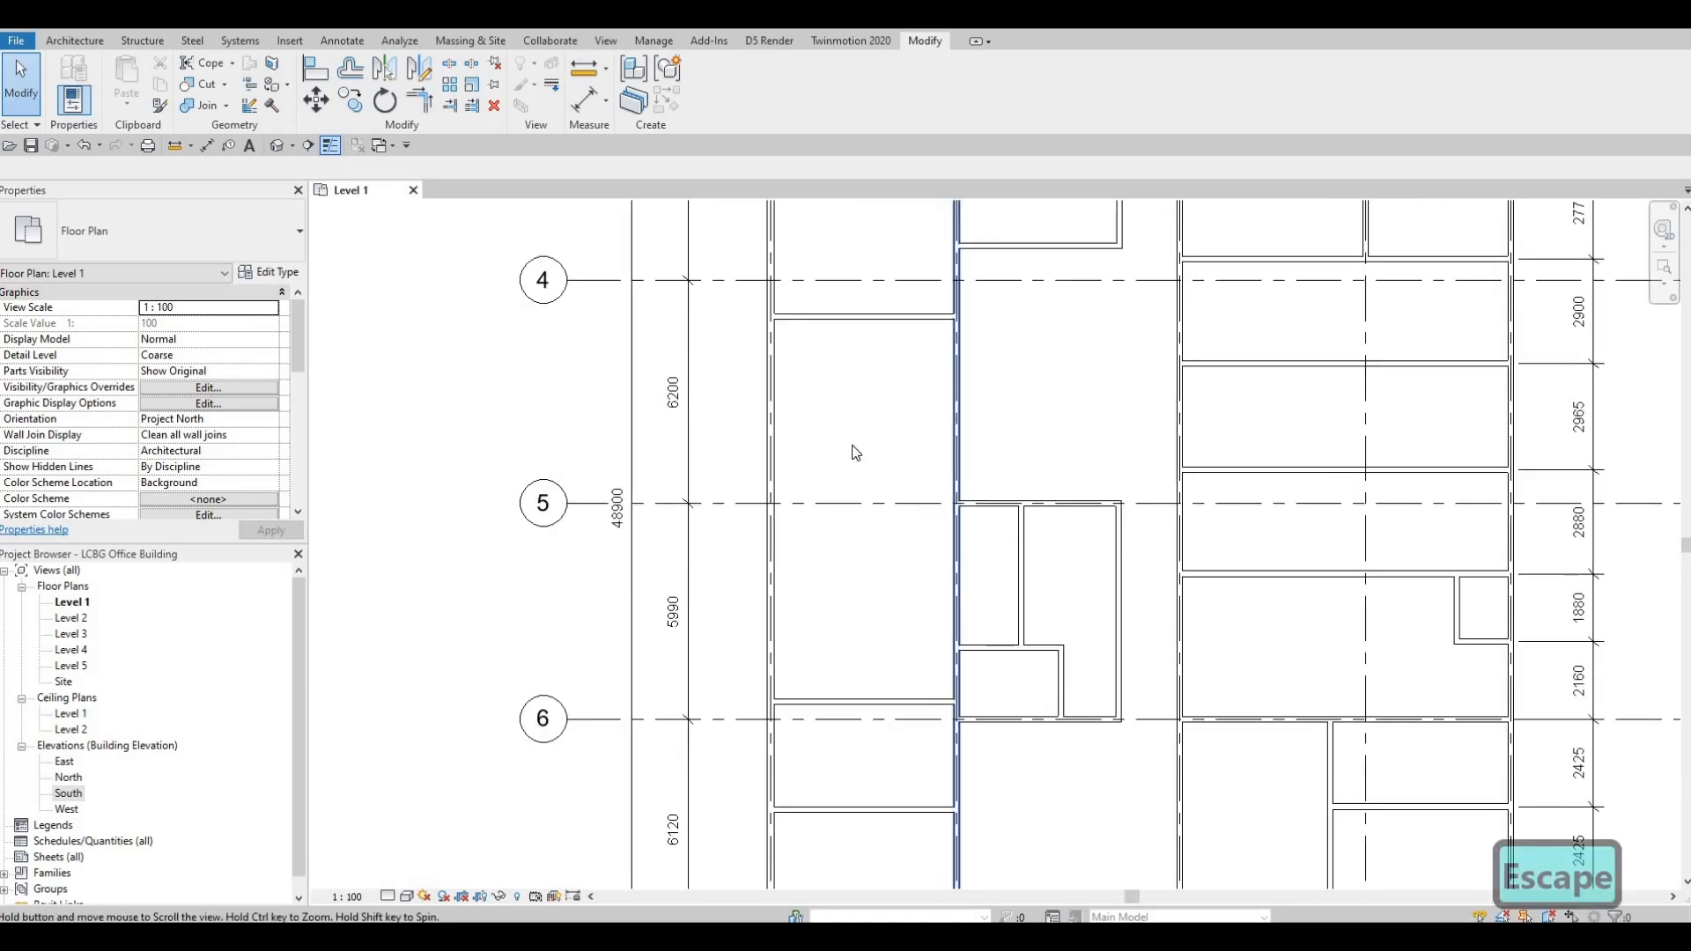
middle_click_drag(864, 559, 859, 522)
scroll(862, 529, "down", 5)
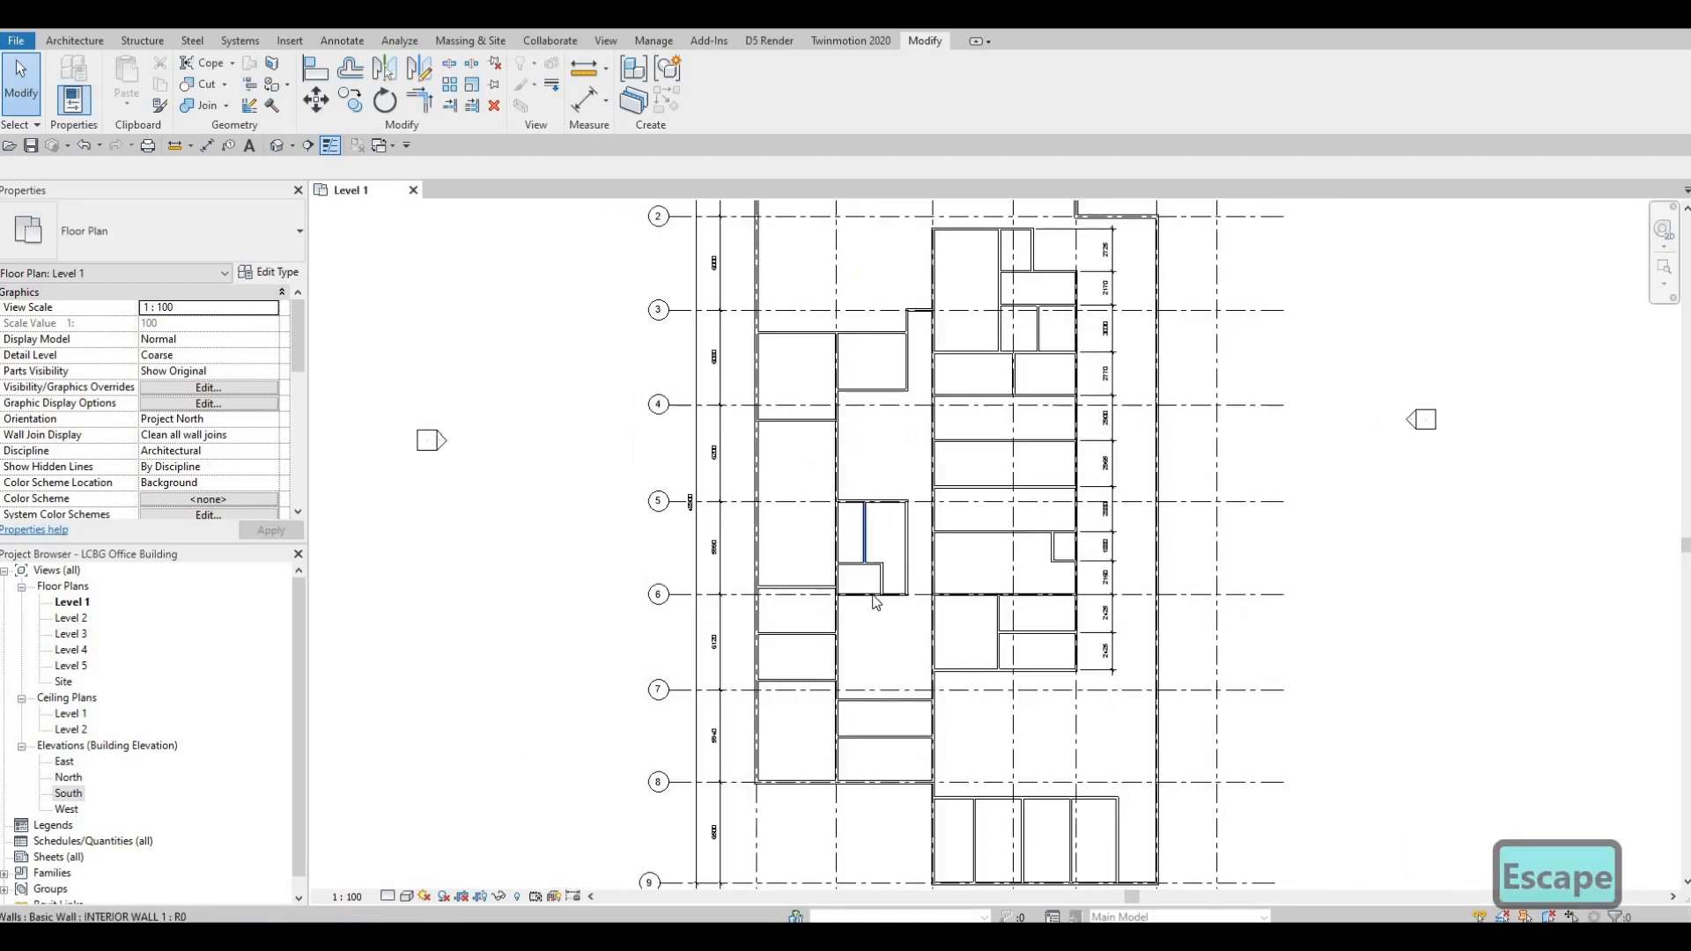
middle_click_drag(897, 596, 933, 712)
scroll(933, 712, "up", 1)
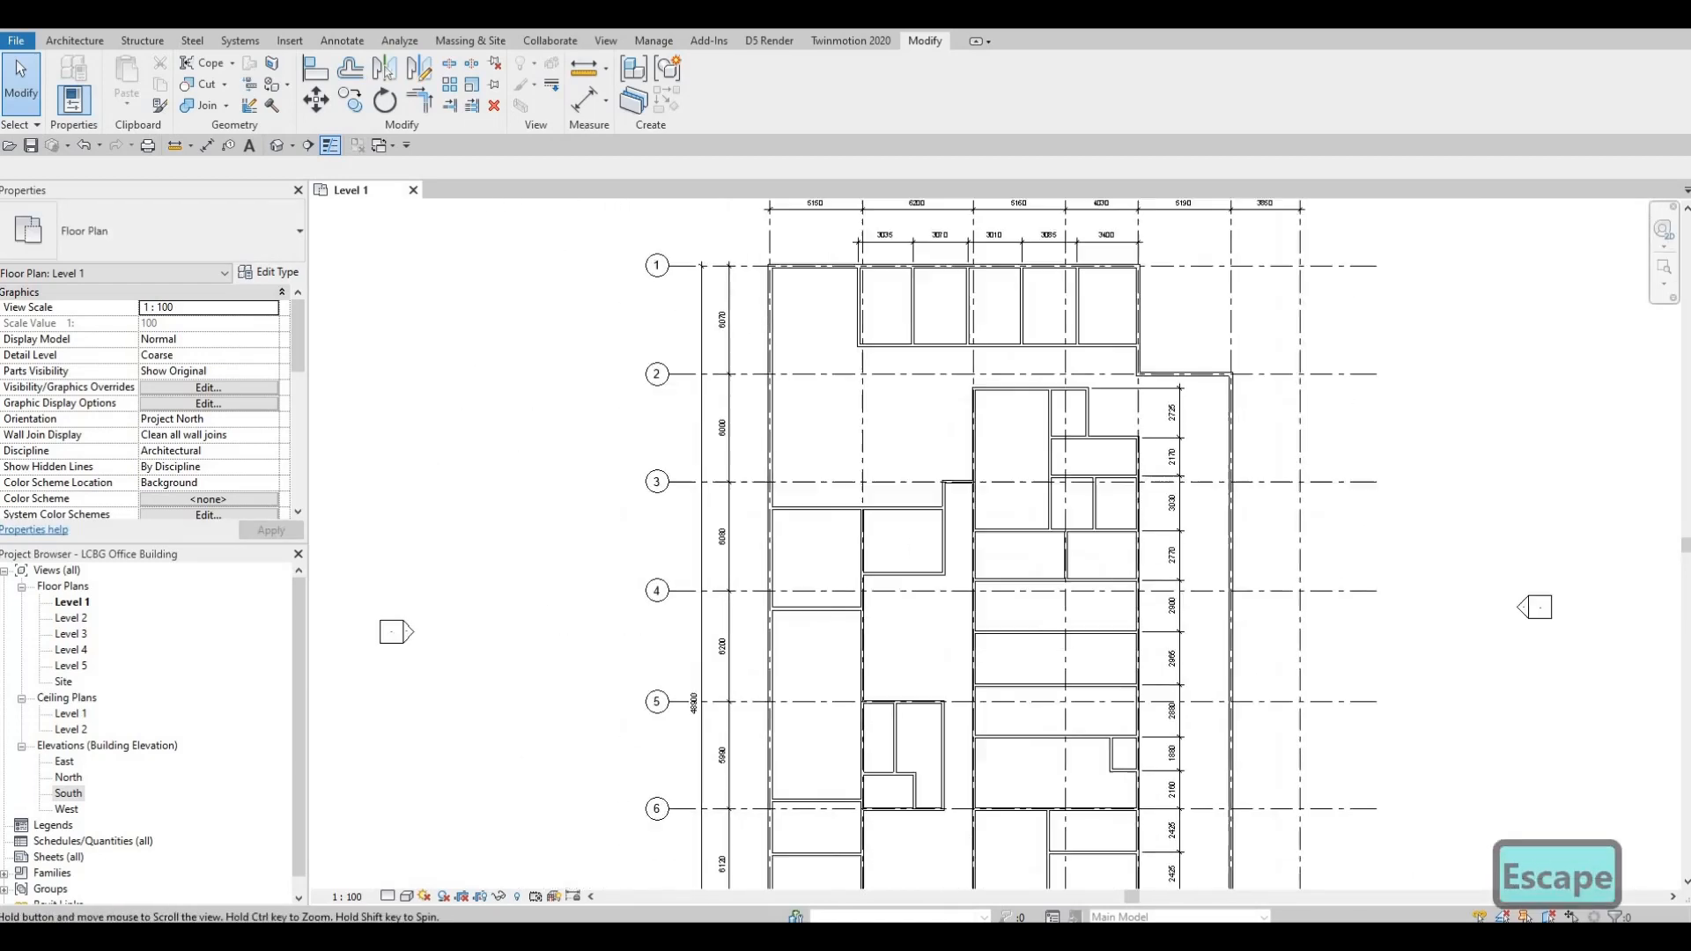
scroll(933, 711, "down", 1)
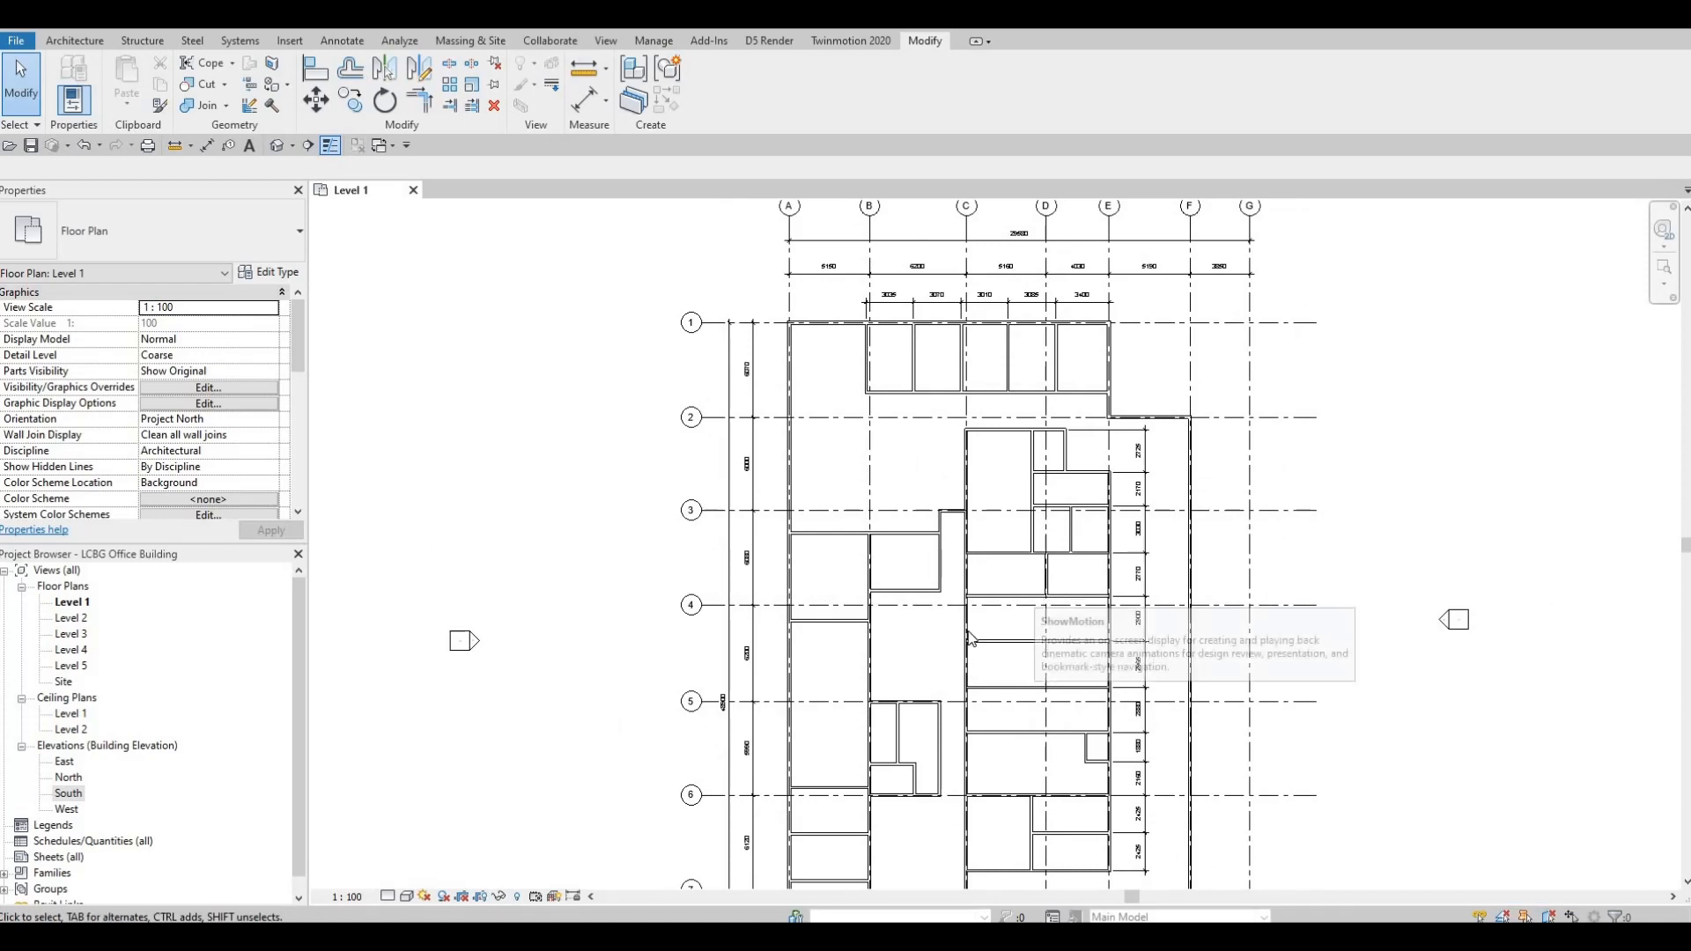
scroll(1059, 622, "up", 1)
middle_click_drag(1021, 638, 1022, 470)
scroll(1024, 476, "down", 1)
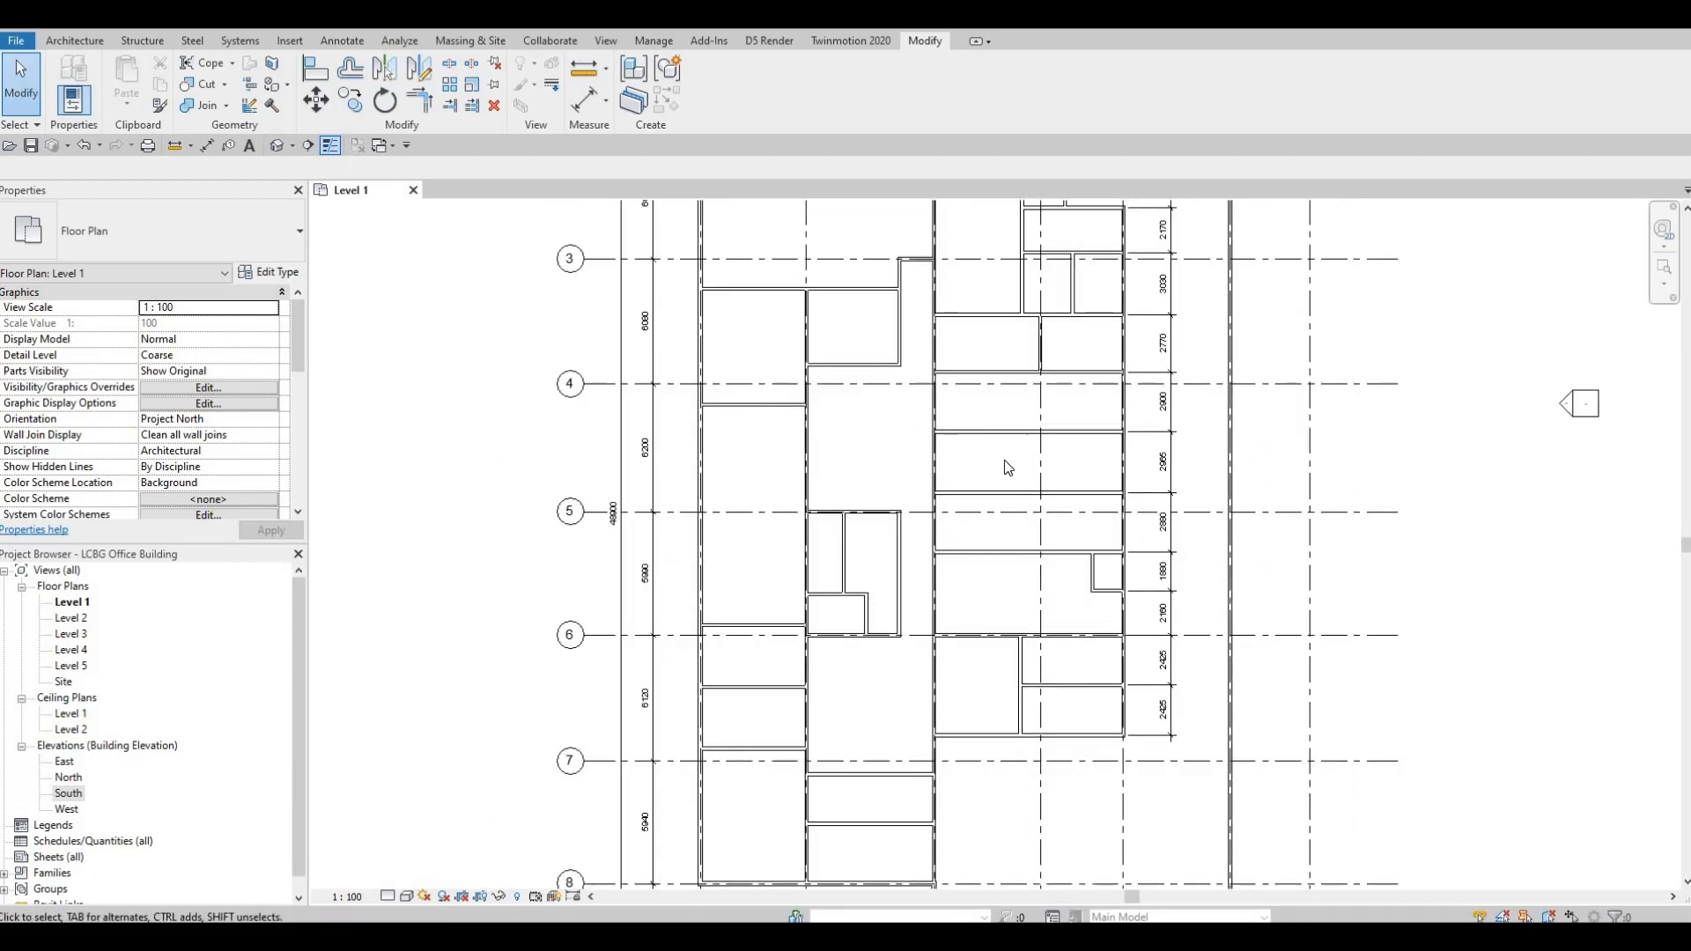
middle_click_drag(1018, 540, 992, 451)
scroll(961, 481, "up", 1)
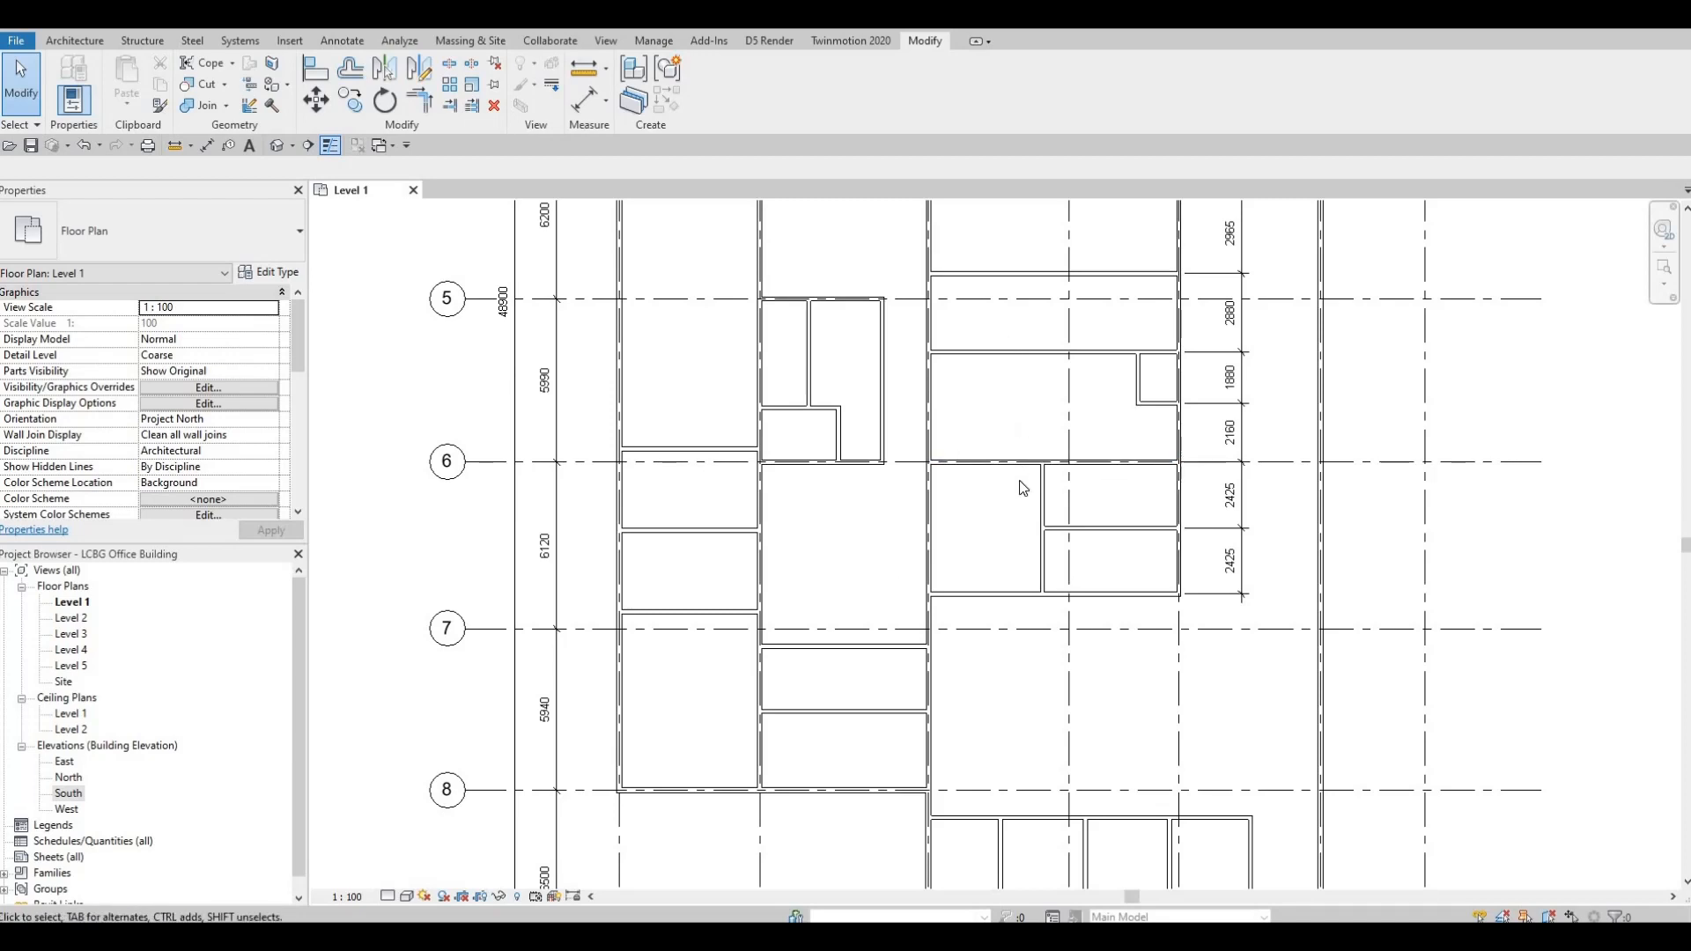
left_click(1045, 503)
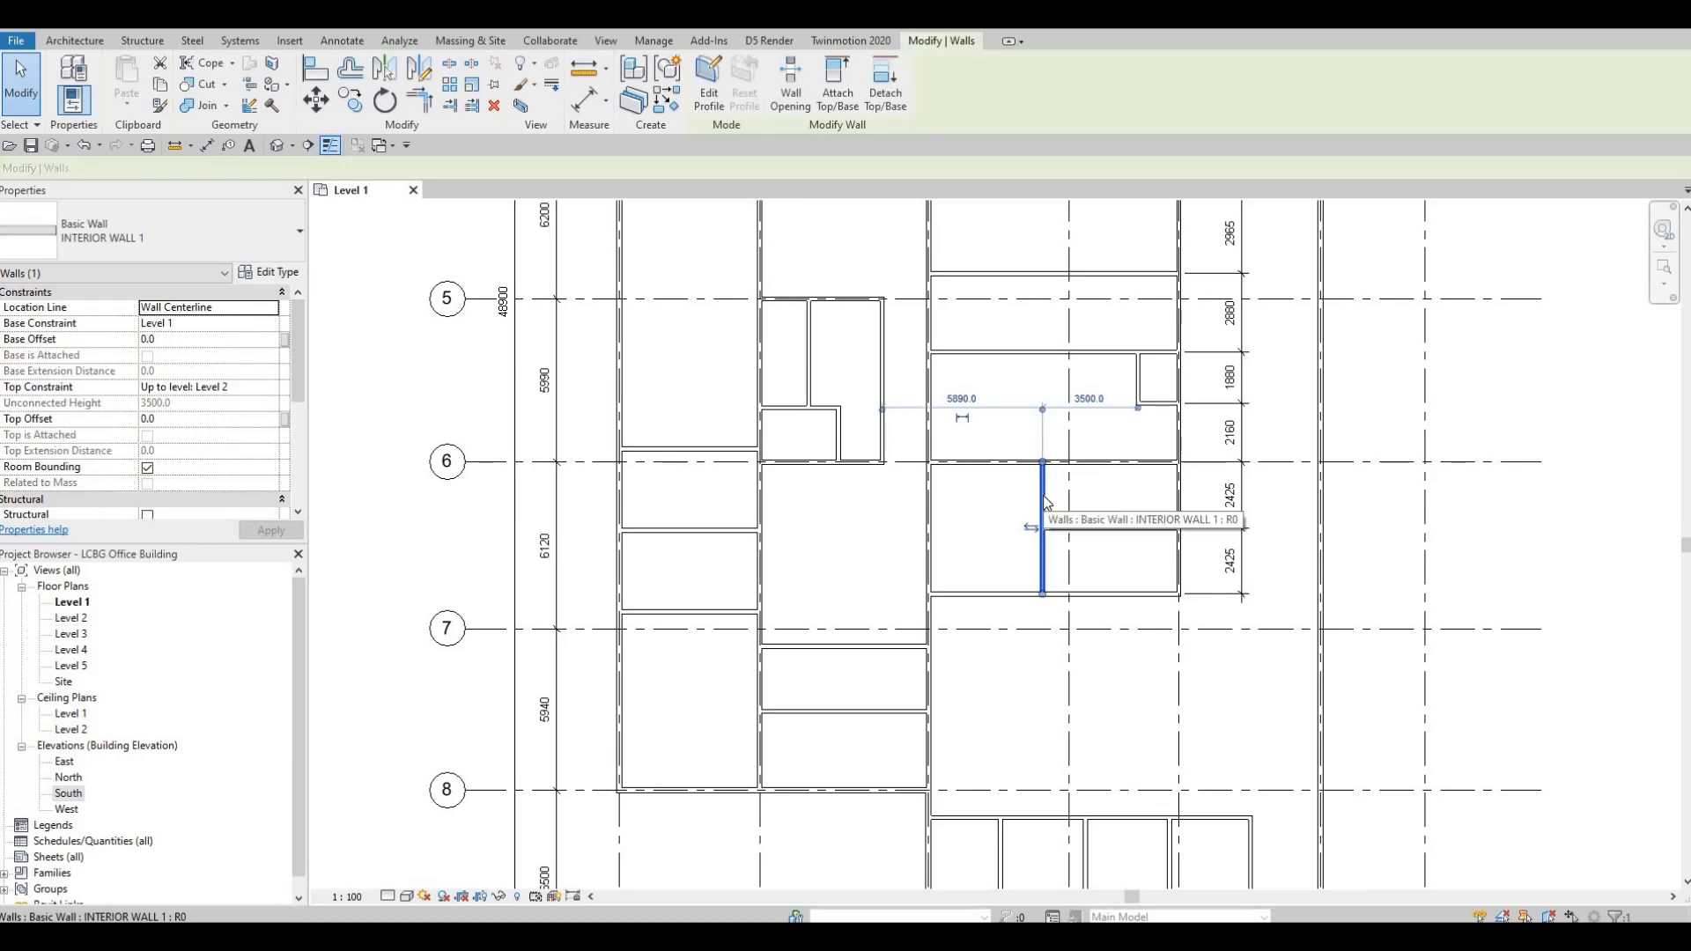
key("c")
key("s")
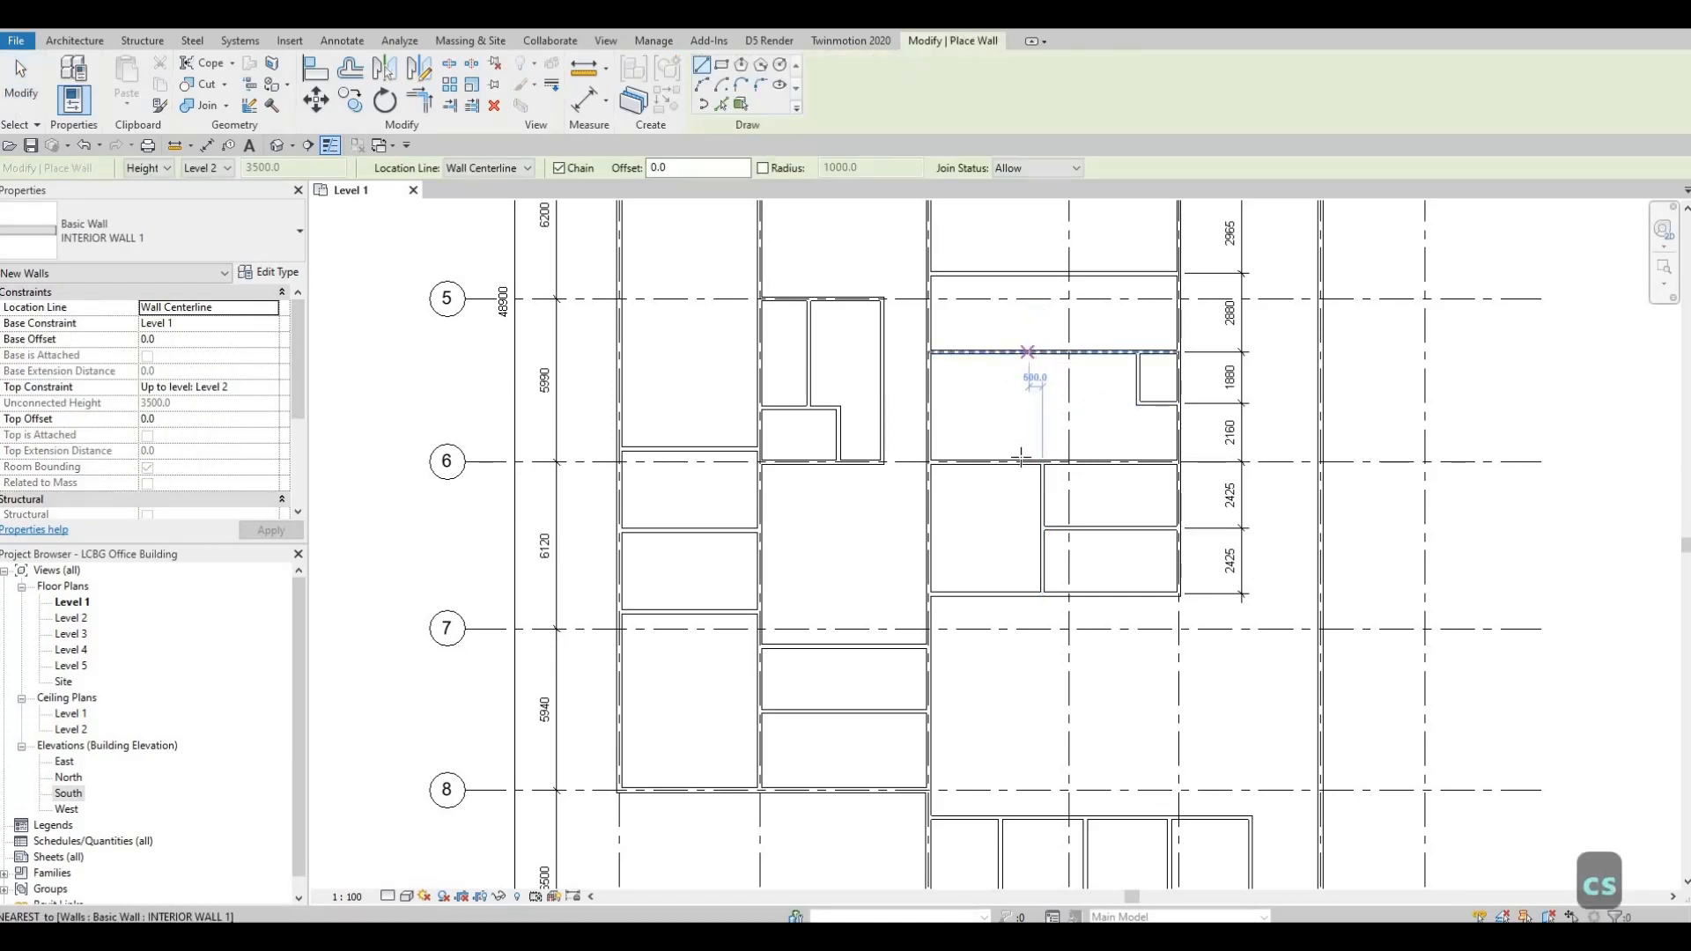
left_click(1027, 352)
key("Escape")
key("Escape")
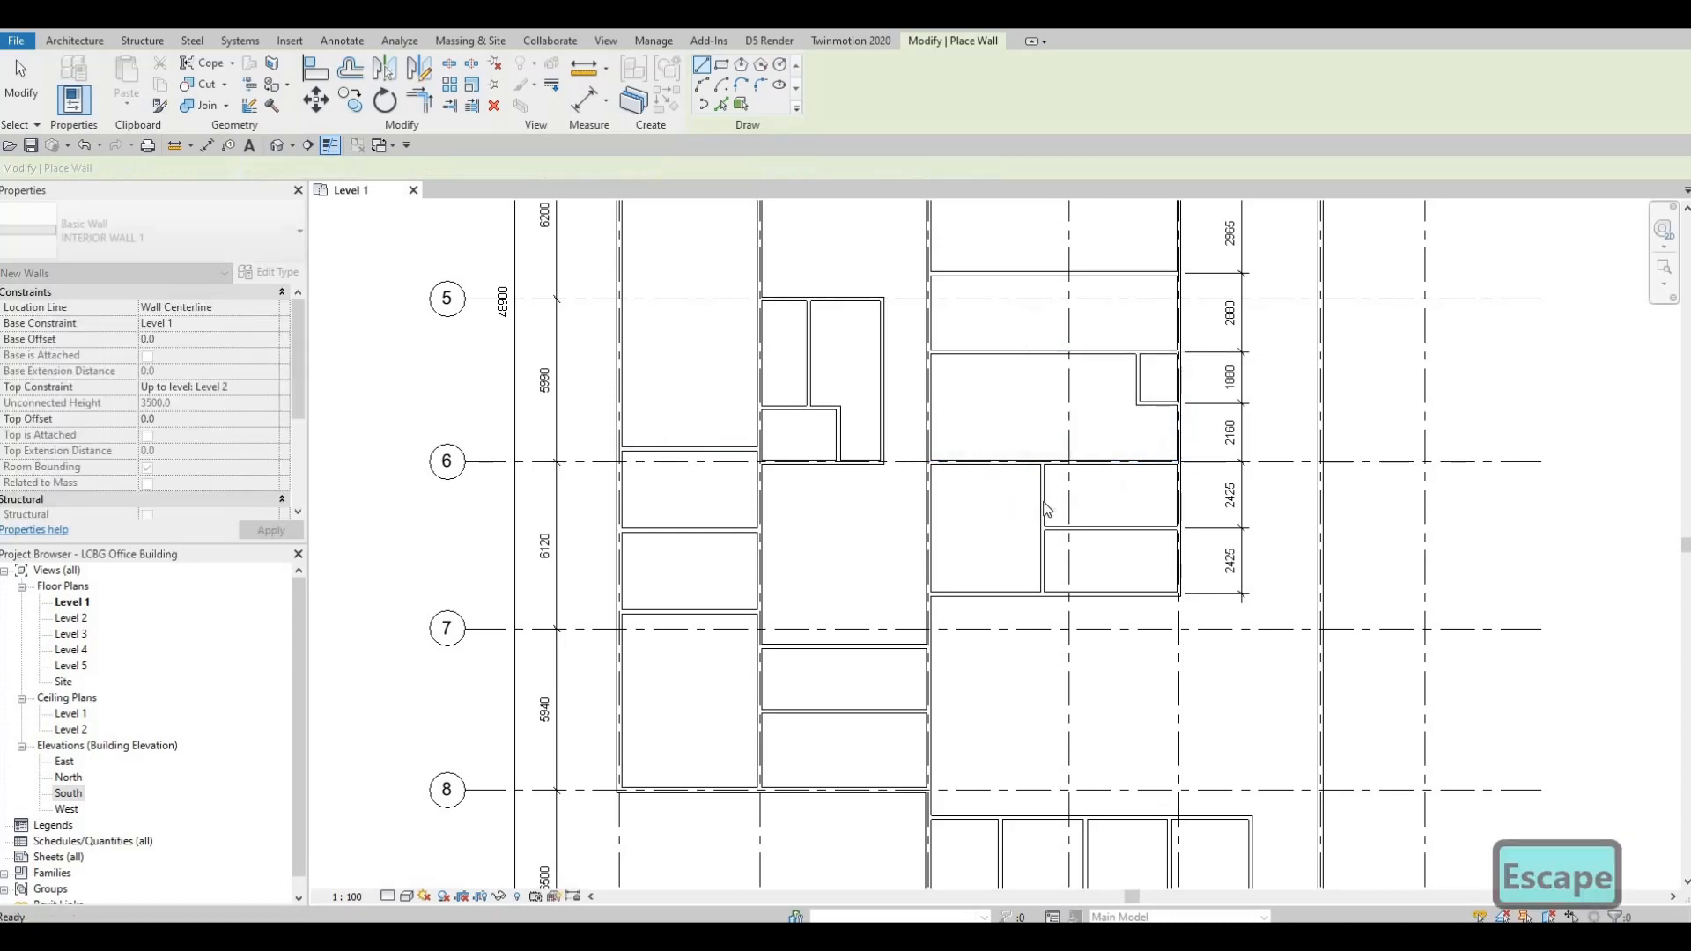
- Extend the vertical partition below grid 6, east of grid C, up across grid 6 to the next horizontal wall
scroll(1031, 432, "up", 2)
left_click(1049, 491)
left_click_drag(1049, 477, 1056, 423)
left_click_drag(1066, 316, 1047, 348)
key("Escape")
key("Escape")
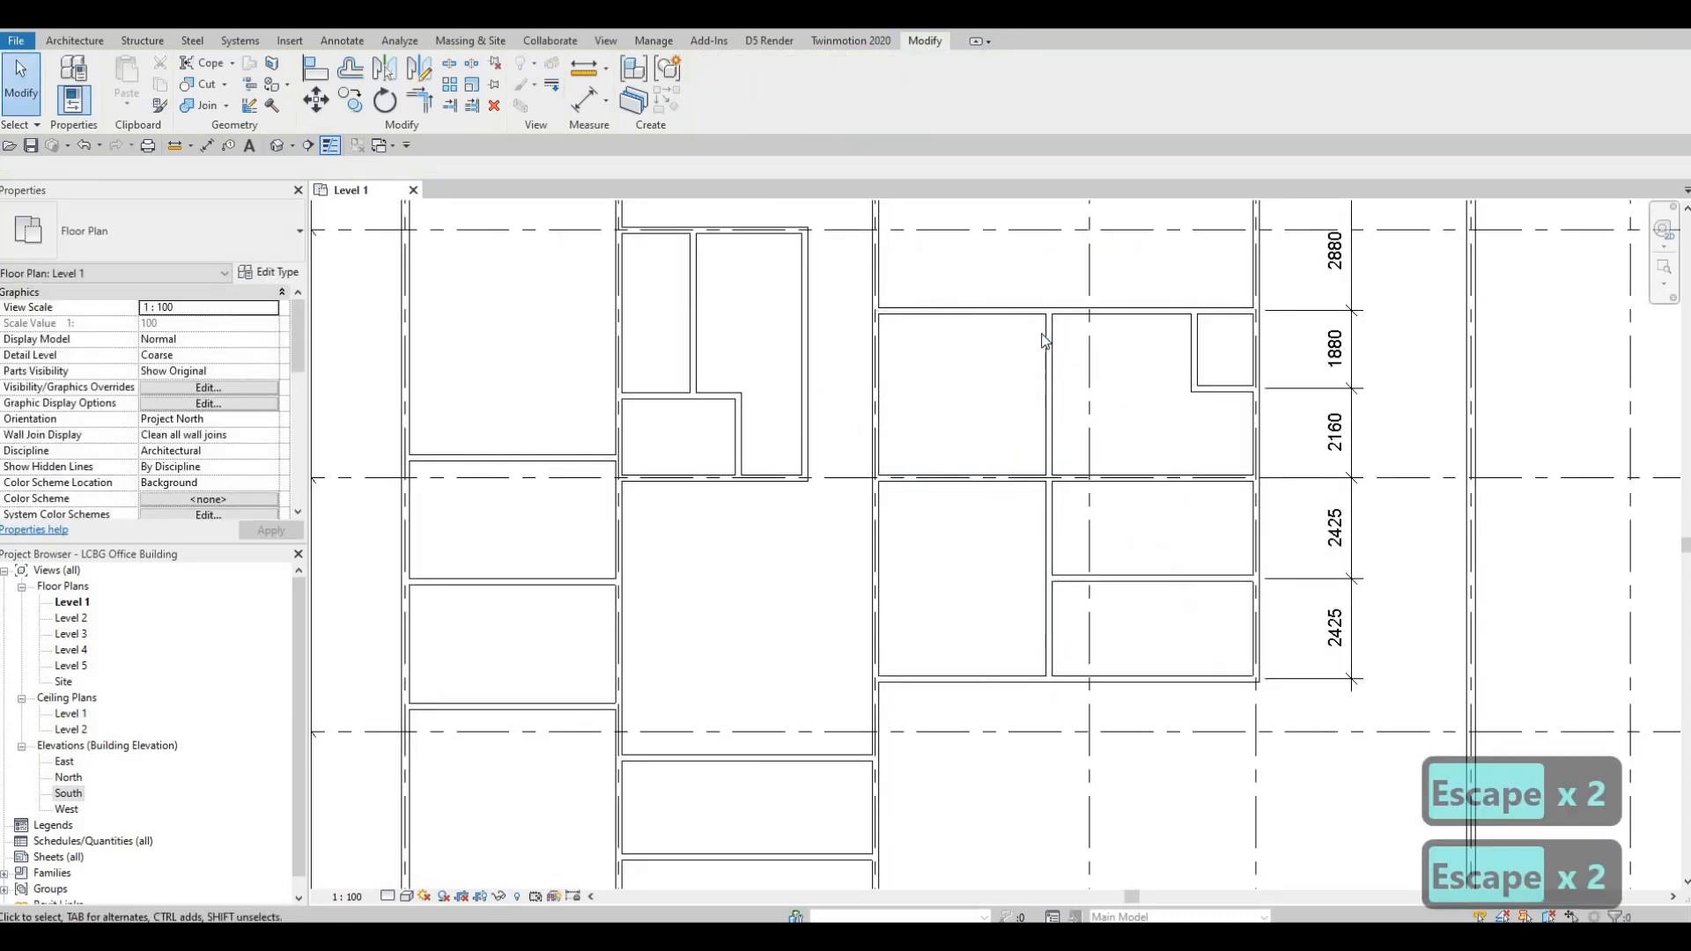
- Draw a matching vertical wall down to the grid 6 wall in the room just east of grid C, about 1400 from the grid C wall
middle_click_drag(937, 366, 948, 517)
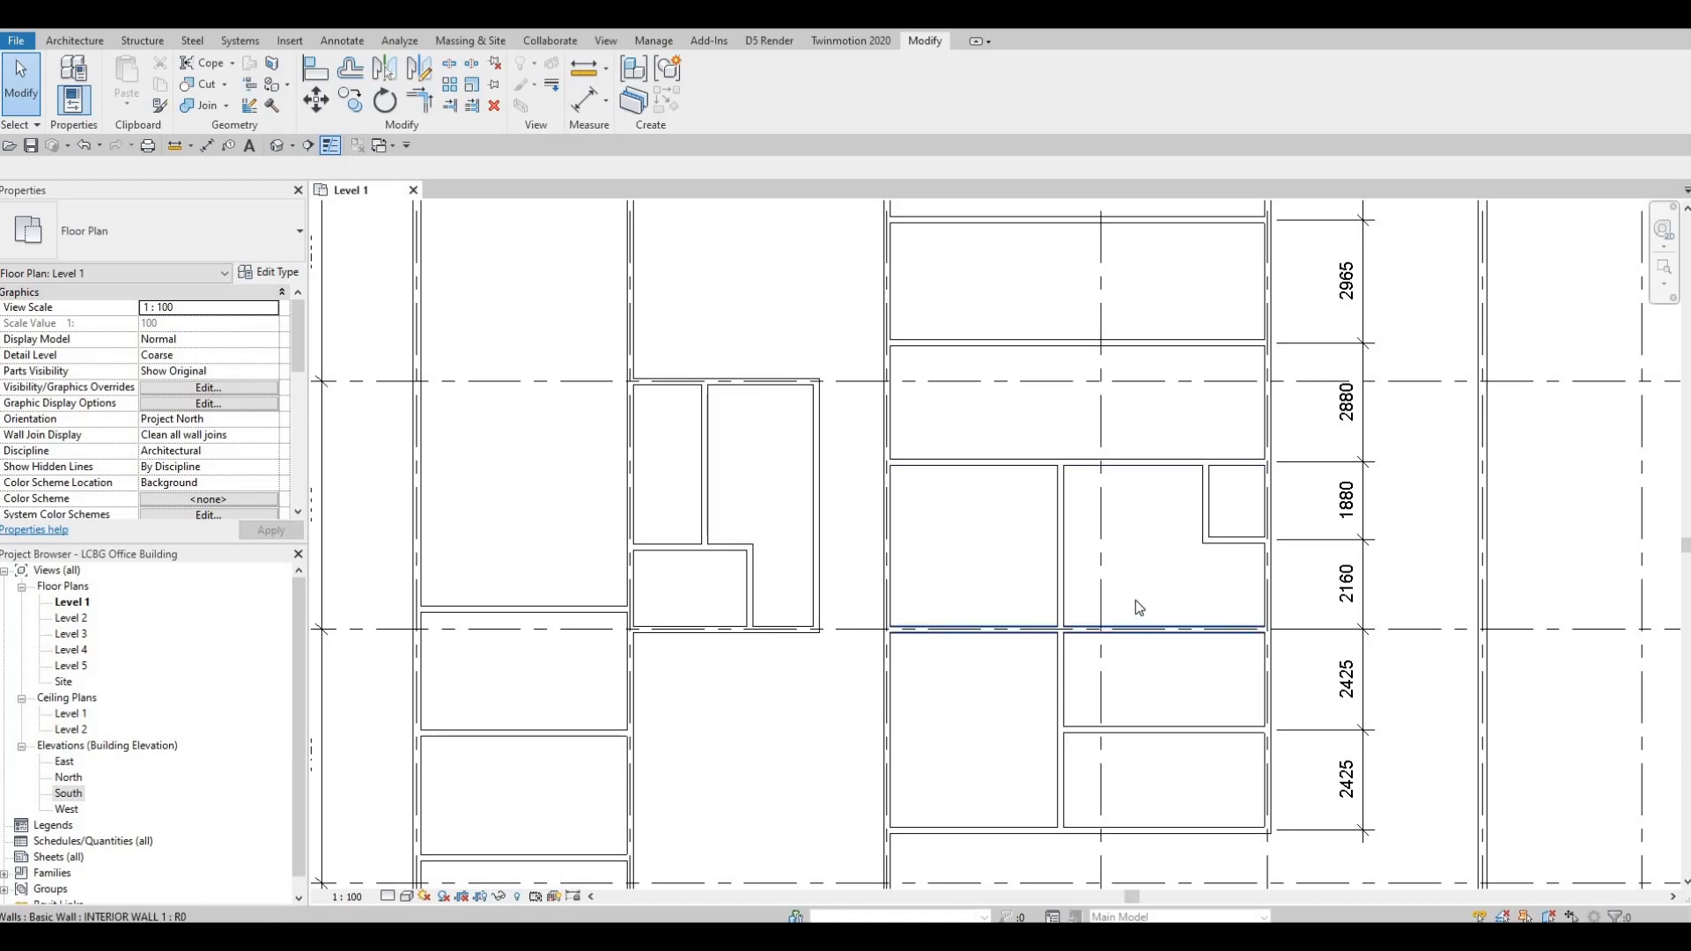
left_click(1066, 548)
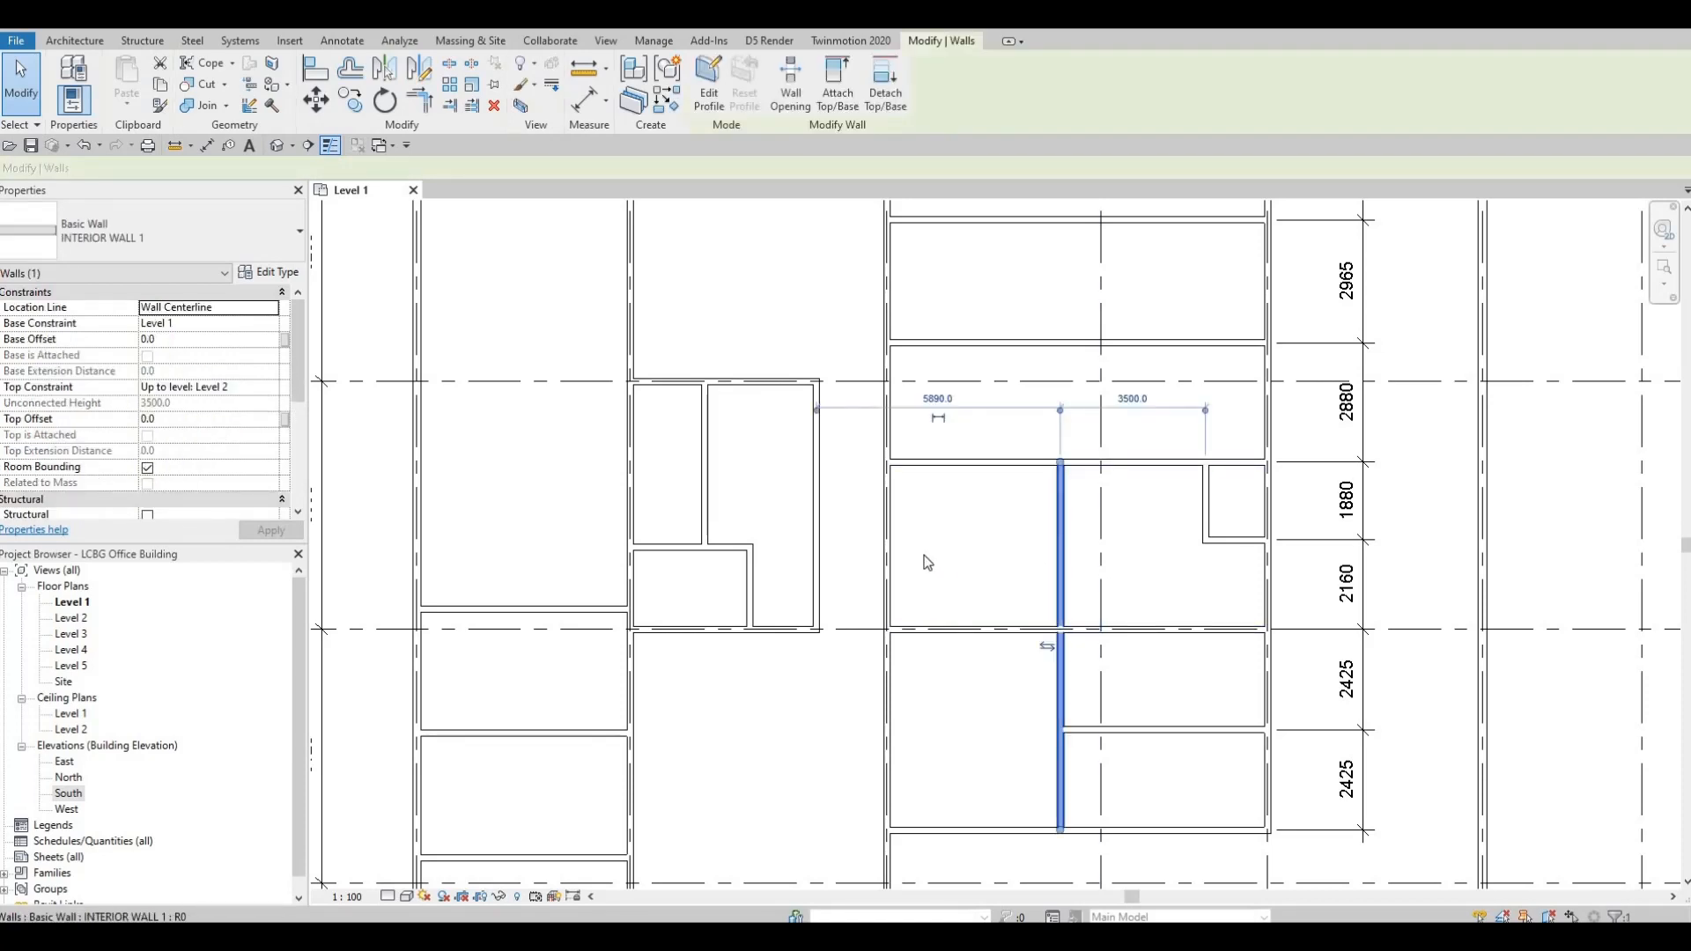
key("c")
key("s")
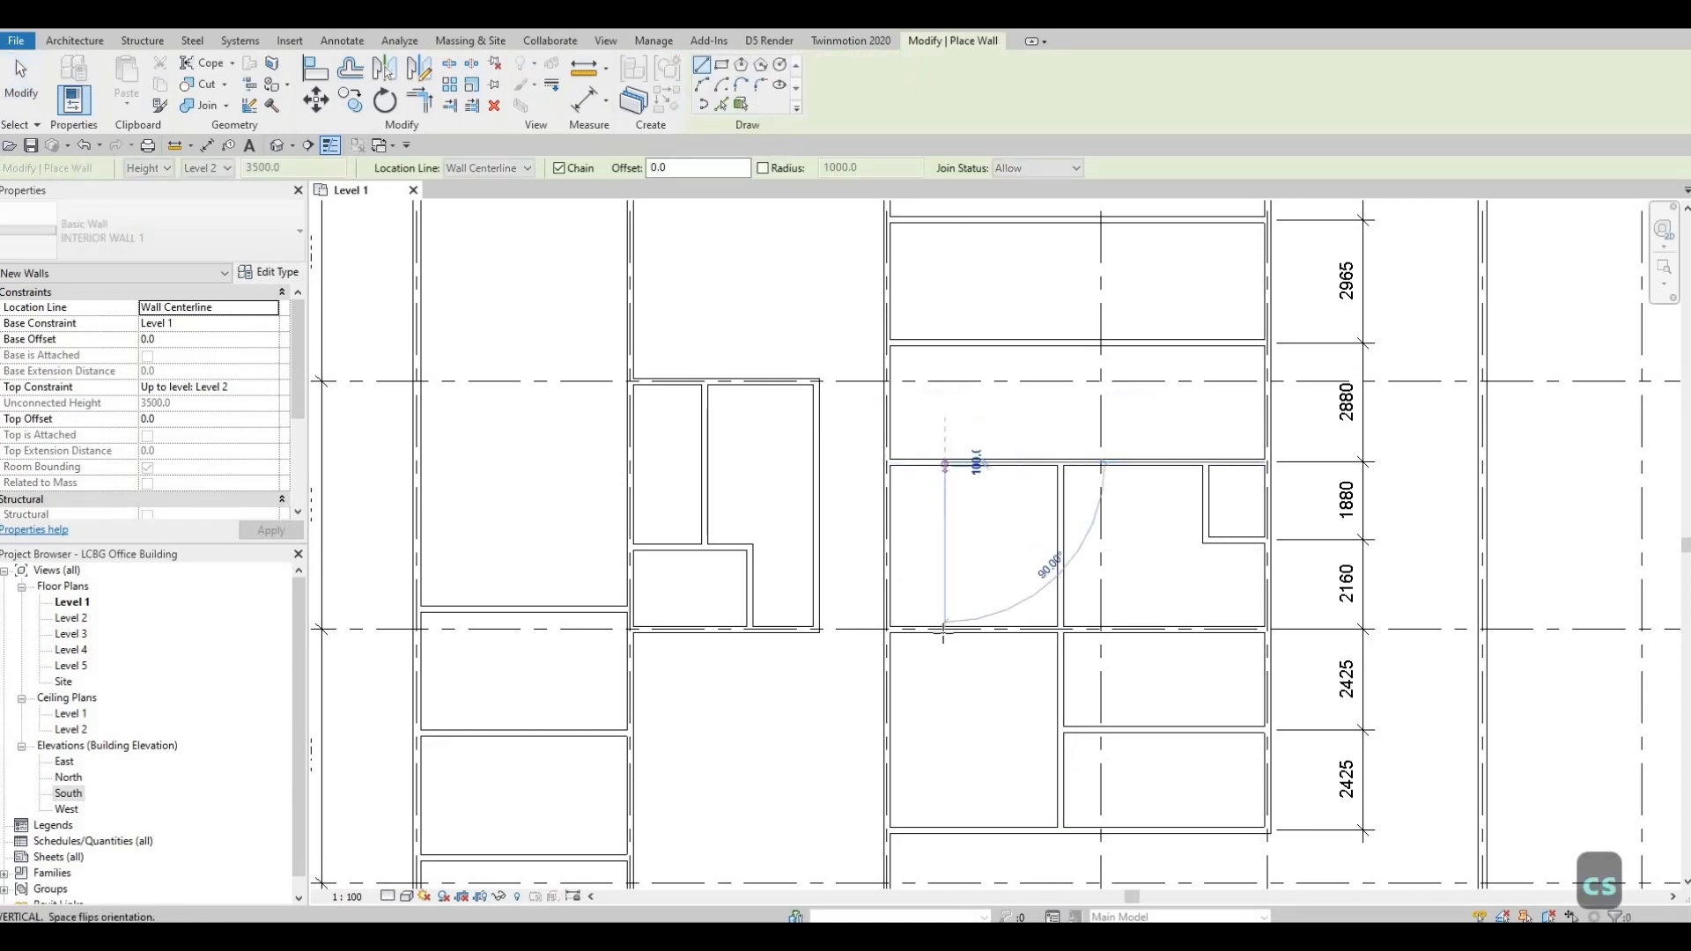
left_click(943, 628)
key("Escape")
key("Escape")
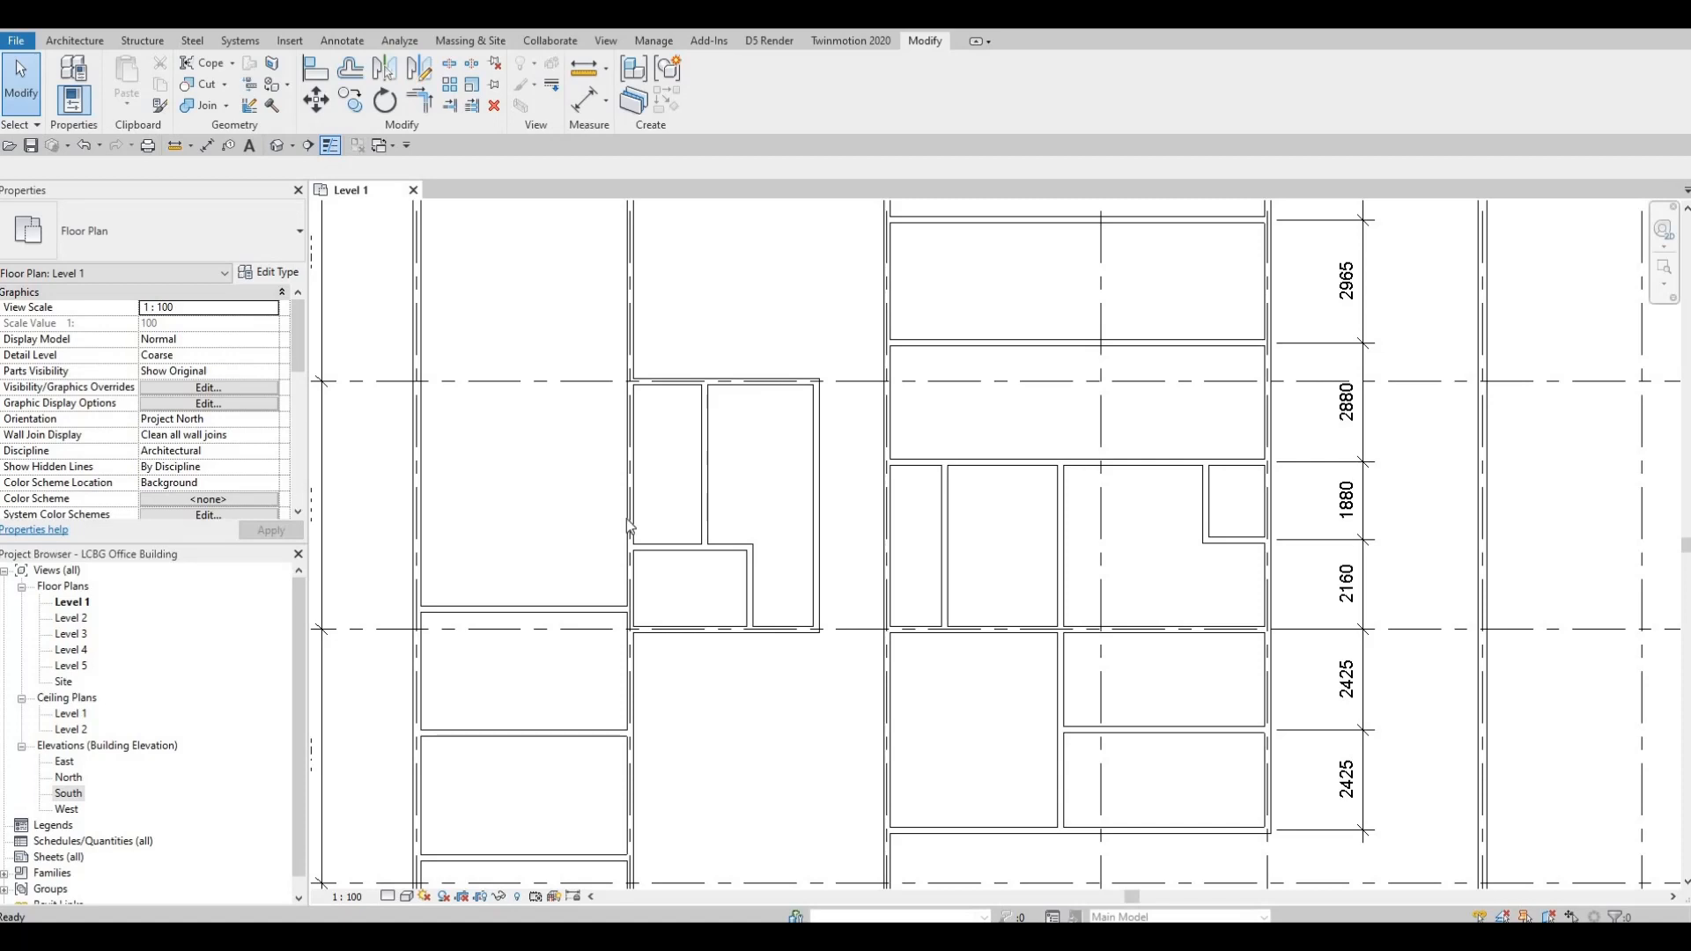
key("Escape")
key("Escape")
key("Escape")
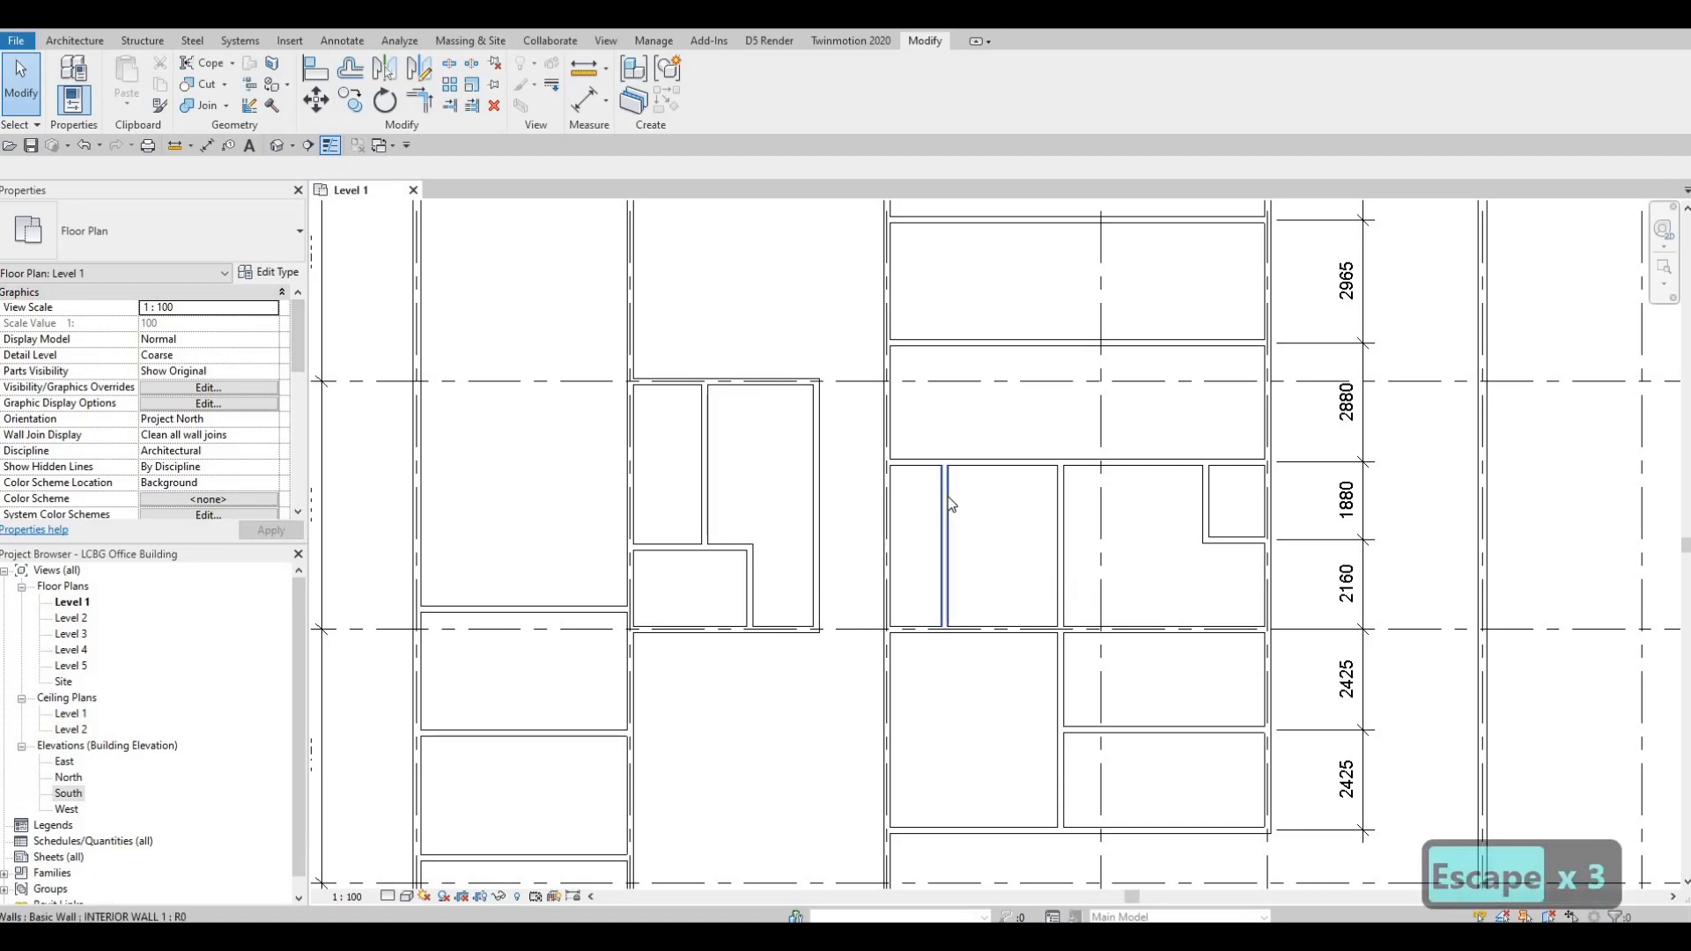
double_click(845, 494)
key("Escape")
key("Escape")
key("Escape")
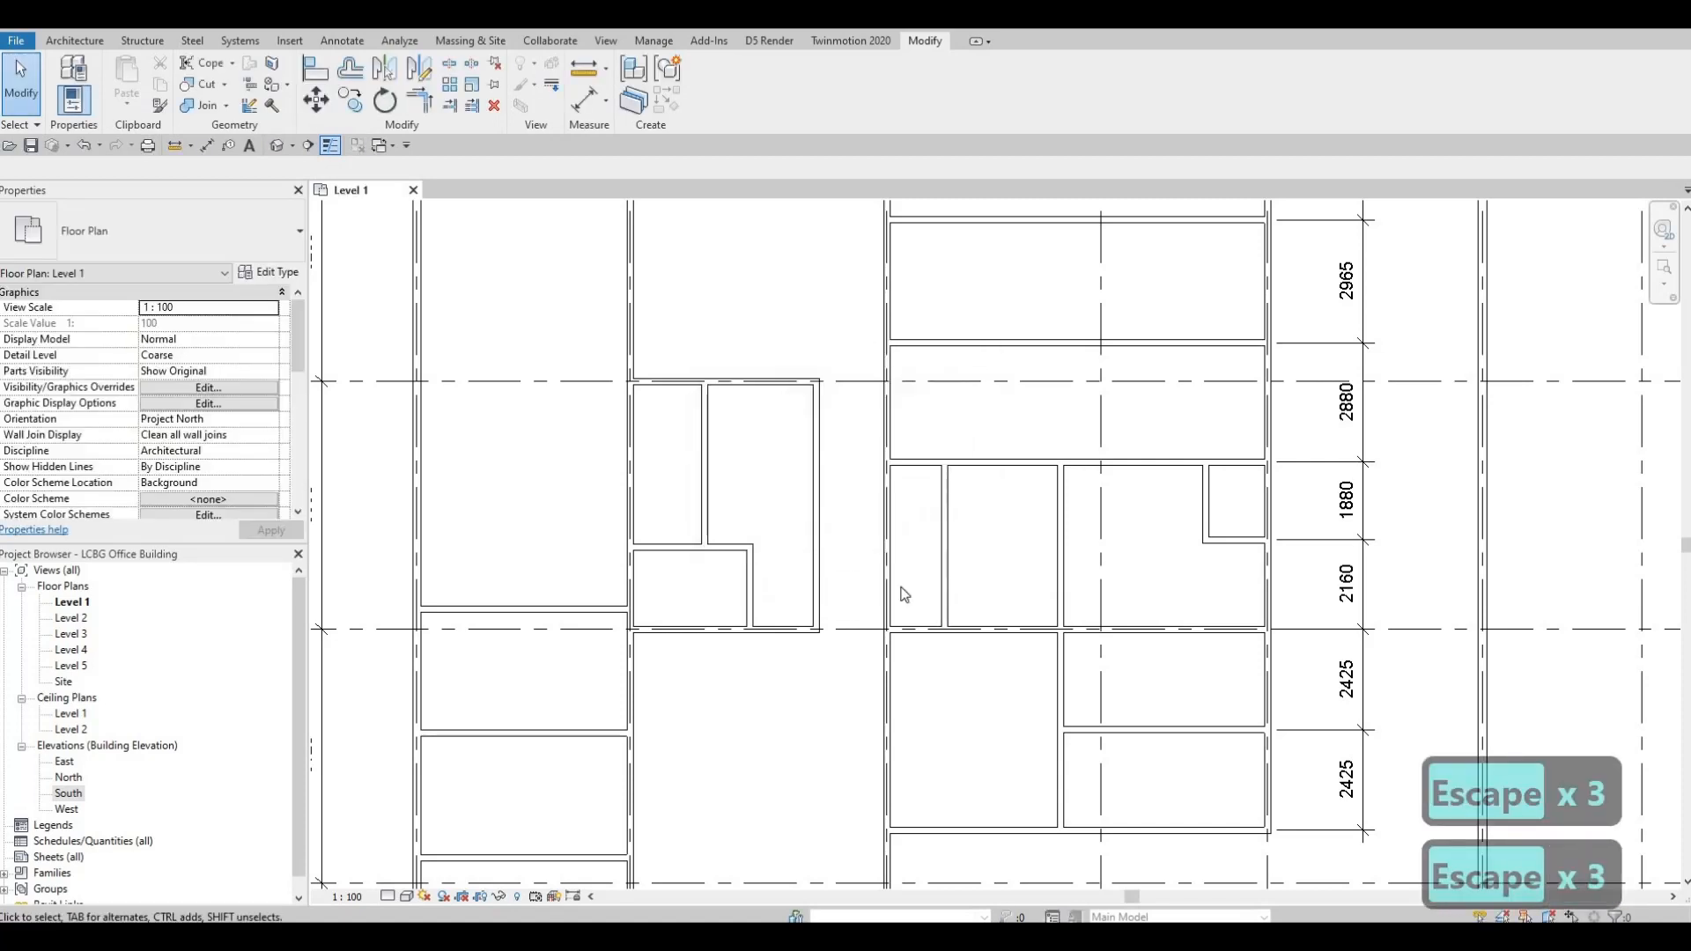
- Measure the new vertical wall's offset from the grid C wall and set that distance to 1200
left_click(945, 495)
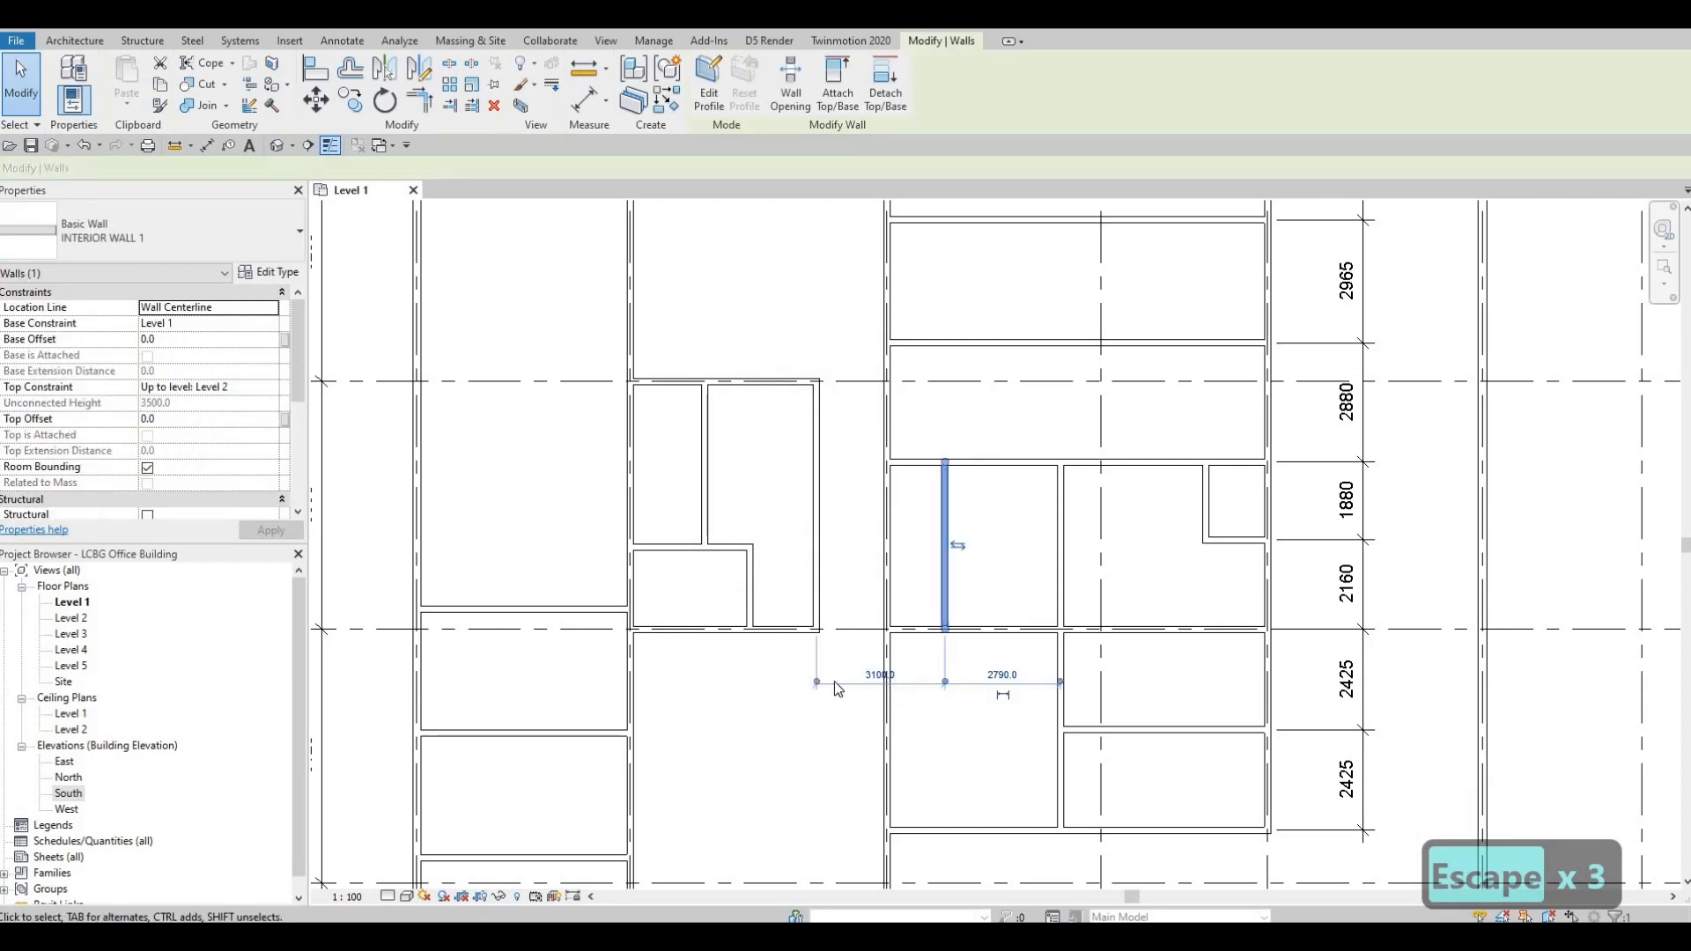
left_click_drag(887, 617, 888, 618)
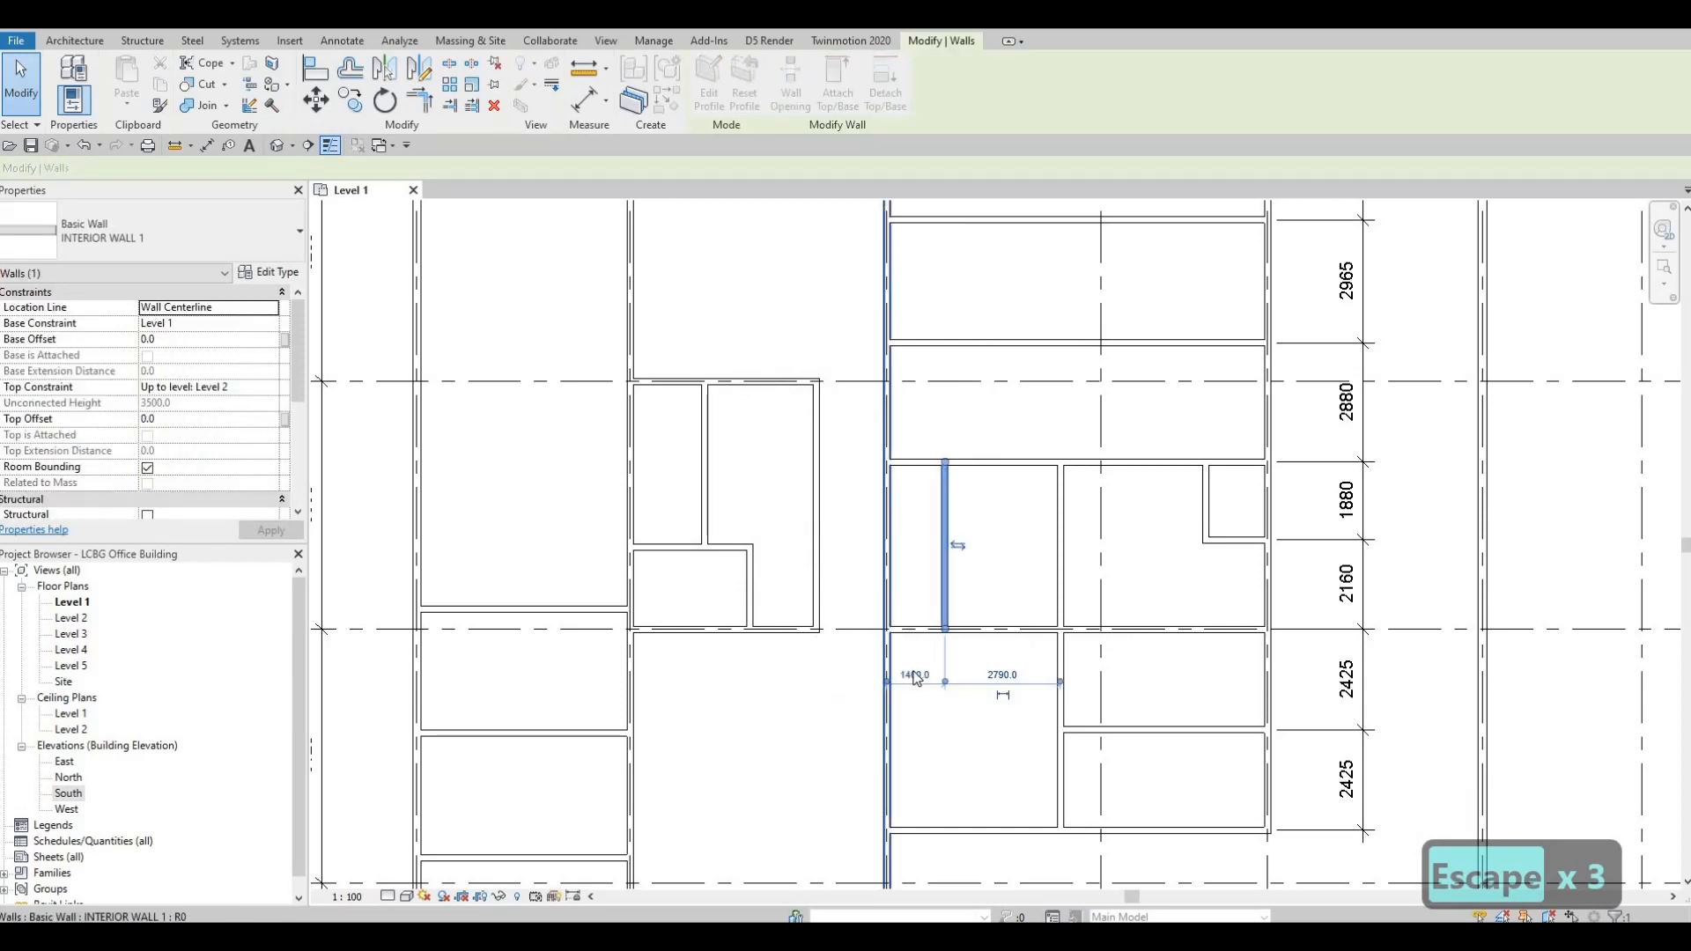
left_click(915, 675)
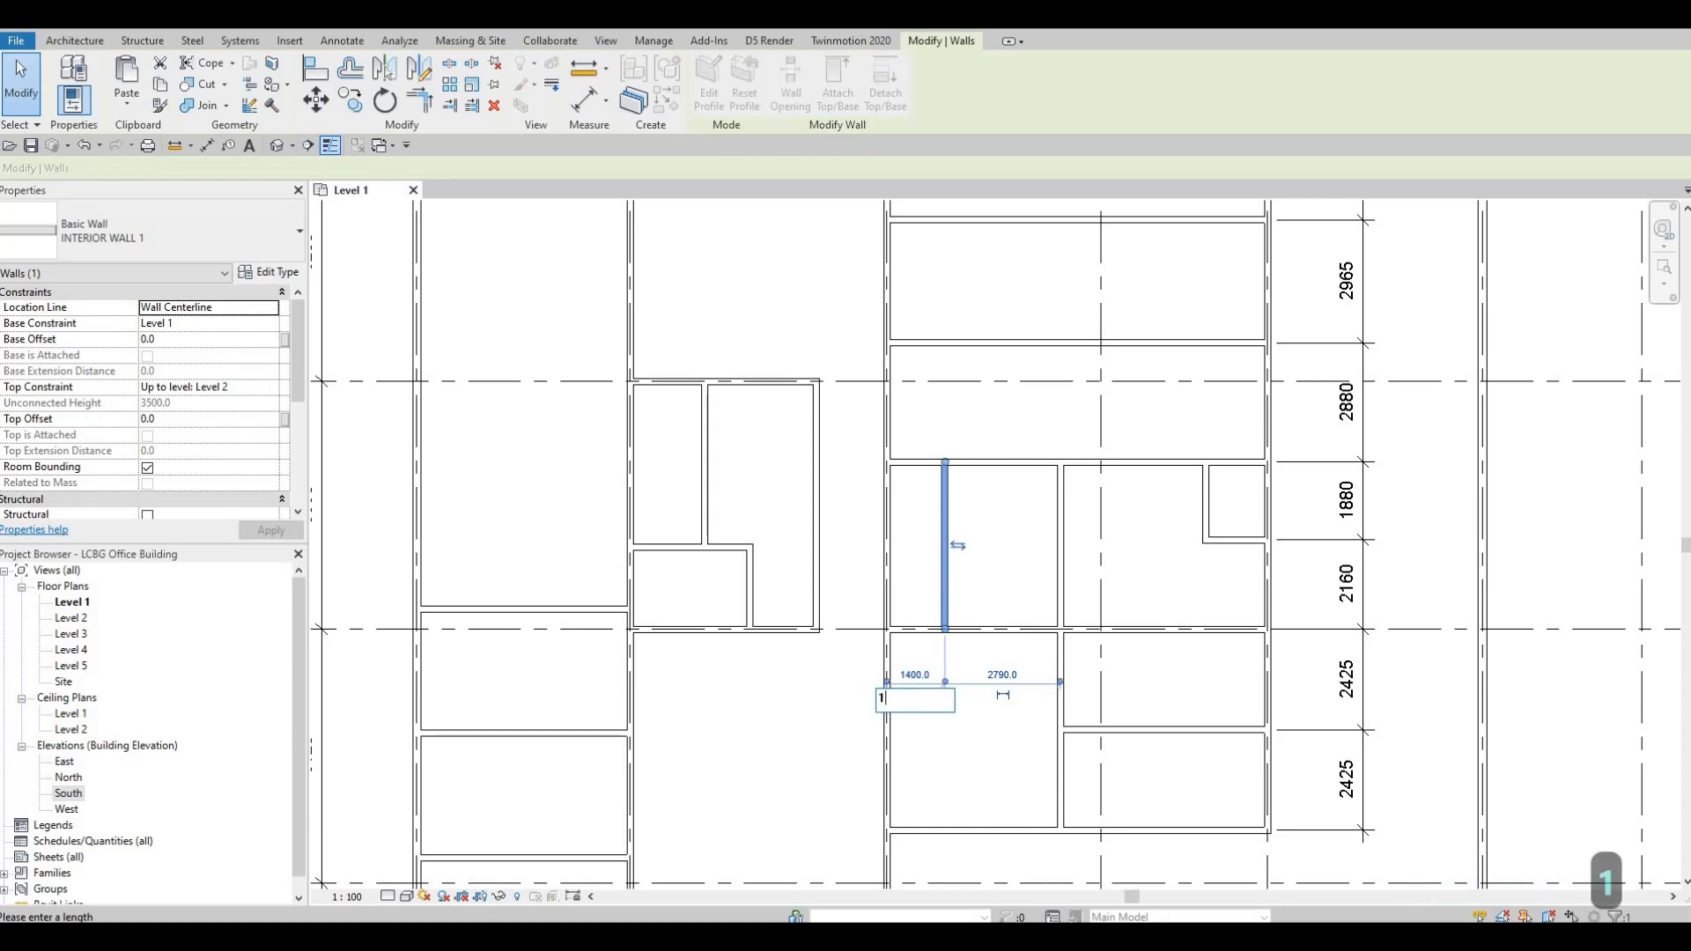
key("Return")
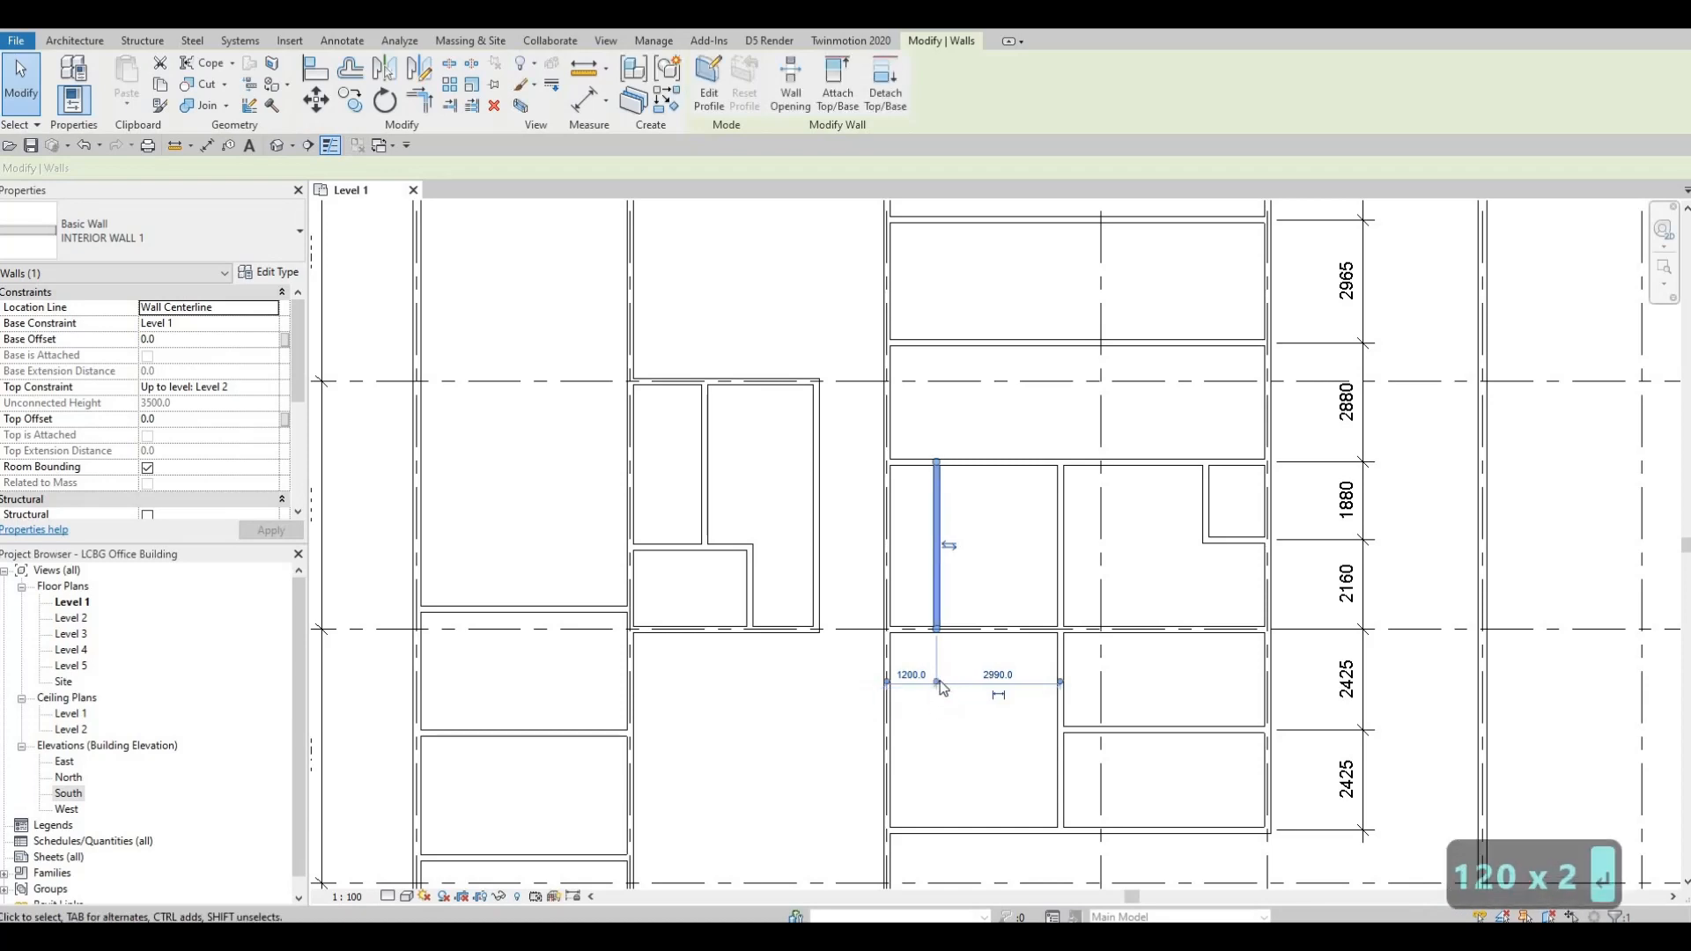
- Extend the short vertical partition 1500 west of the easternmost wall of the room block down to the grid 6 wall
key("Escape")
key("Escape")
middle_click_drag(935, 546, 909, 530)
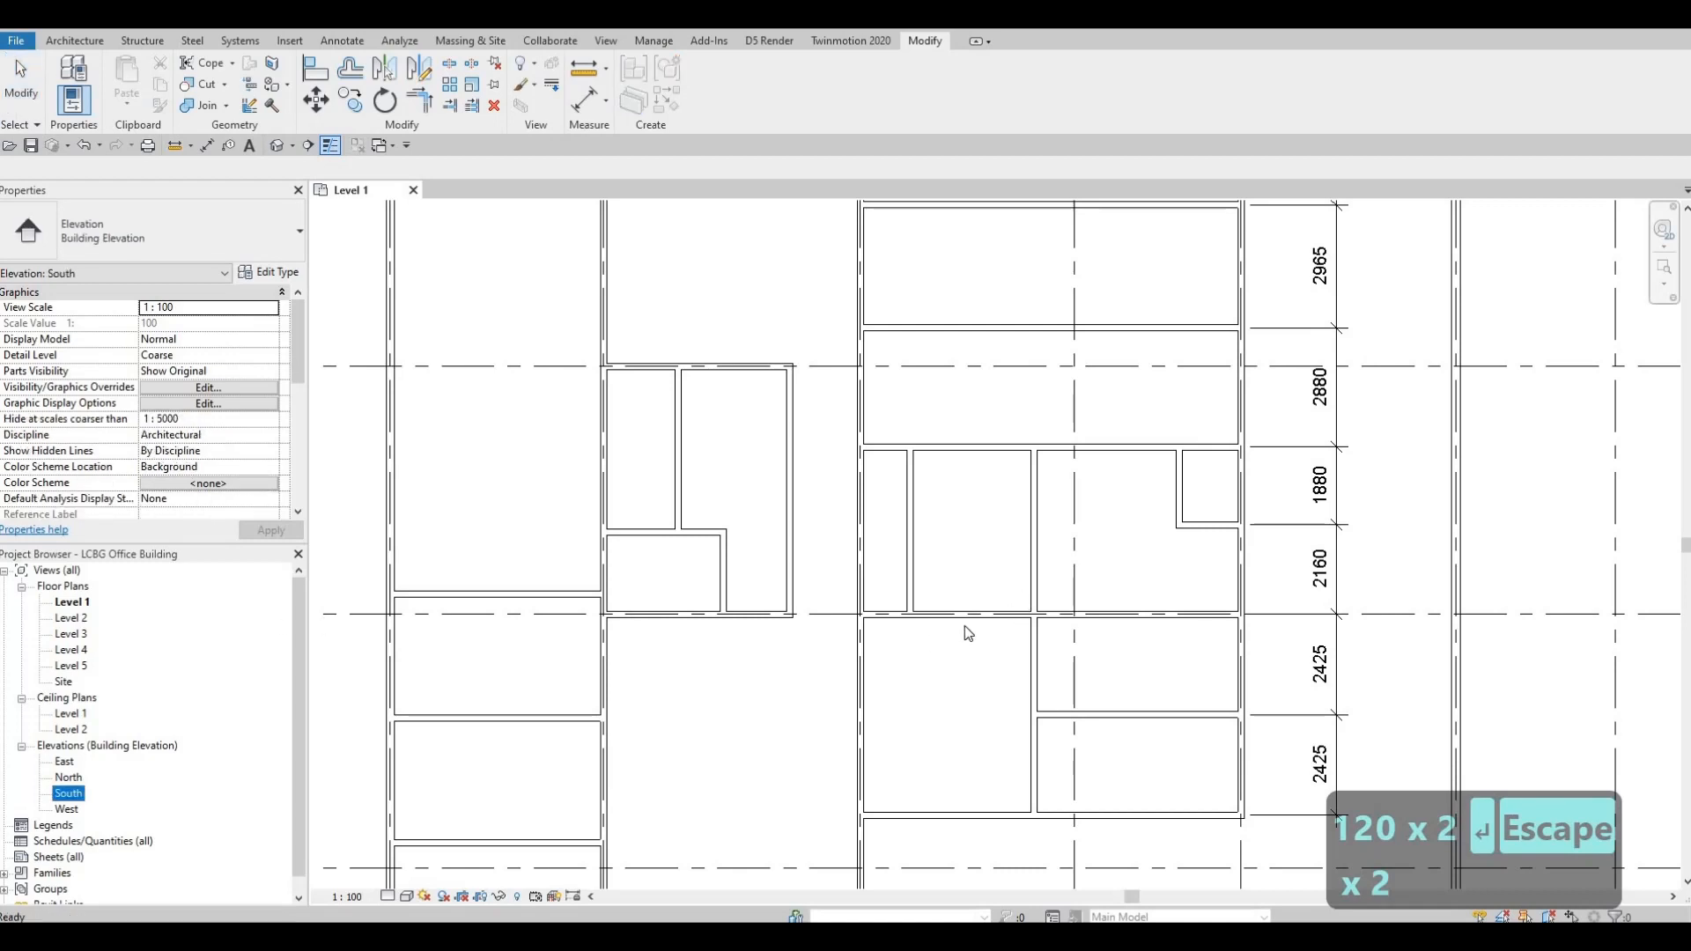
middle_click_drag(1087, 589, 895, 574)
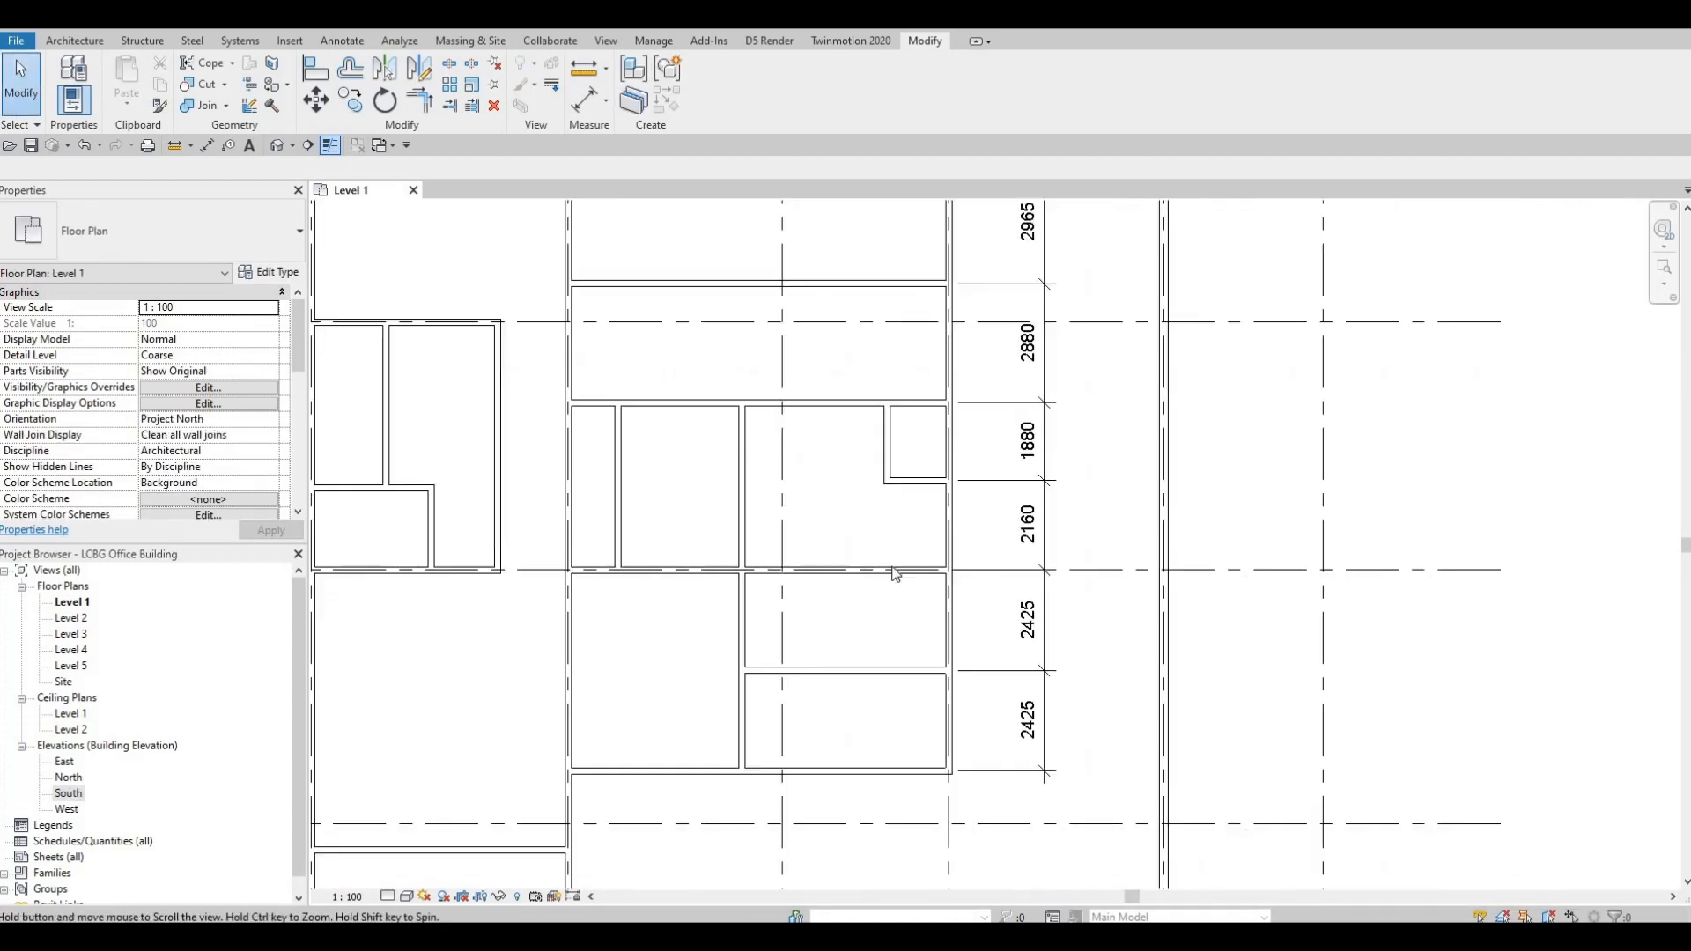
left_click(887, 475)
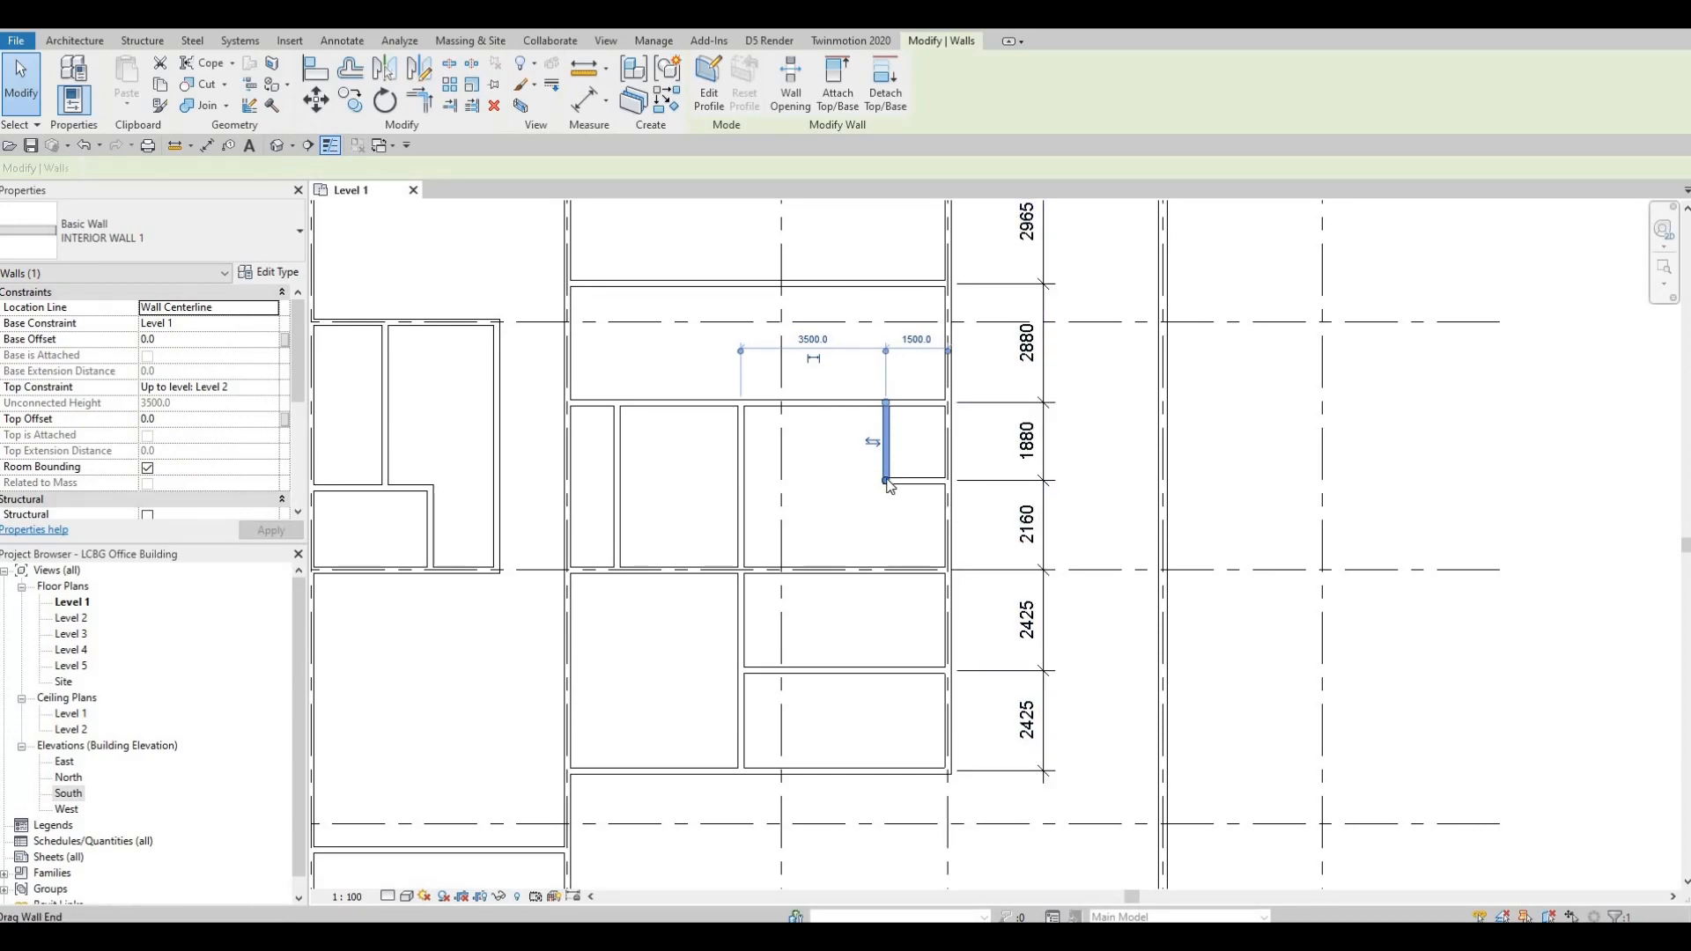
left_click_drag(887, 480, 884, 570)
key("Escape")
key("Escape")
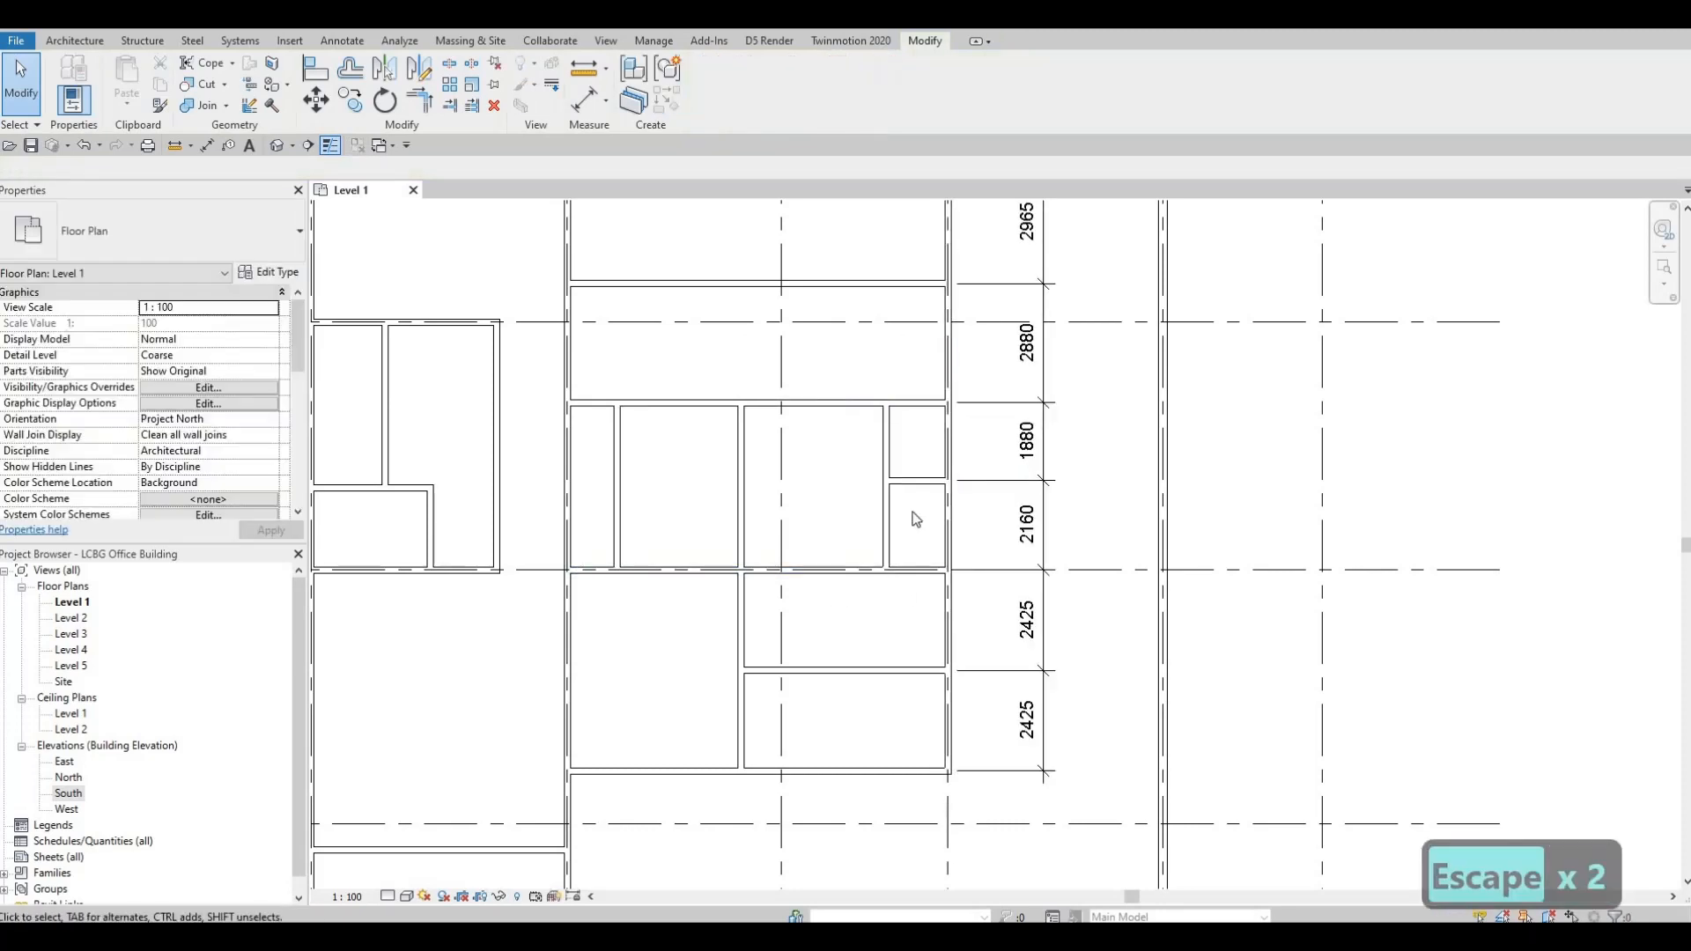
- Set the distance from the grid C wall to the vertical partition just east of it, above grid 6, to 1400
middle_click_drag(883, 541, 958, 538)
scroll(973, 535, "down", 5)
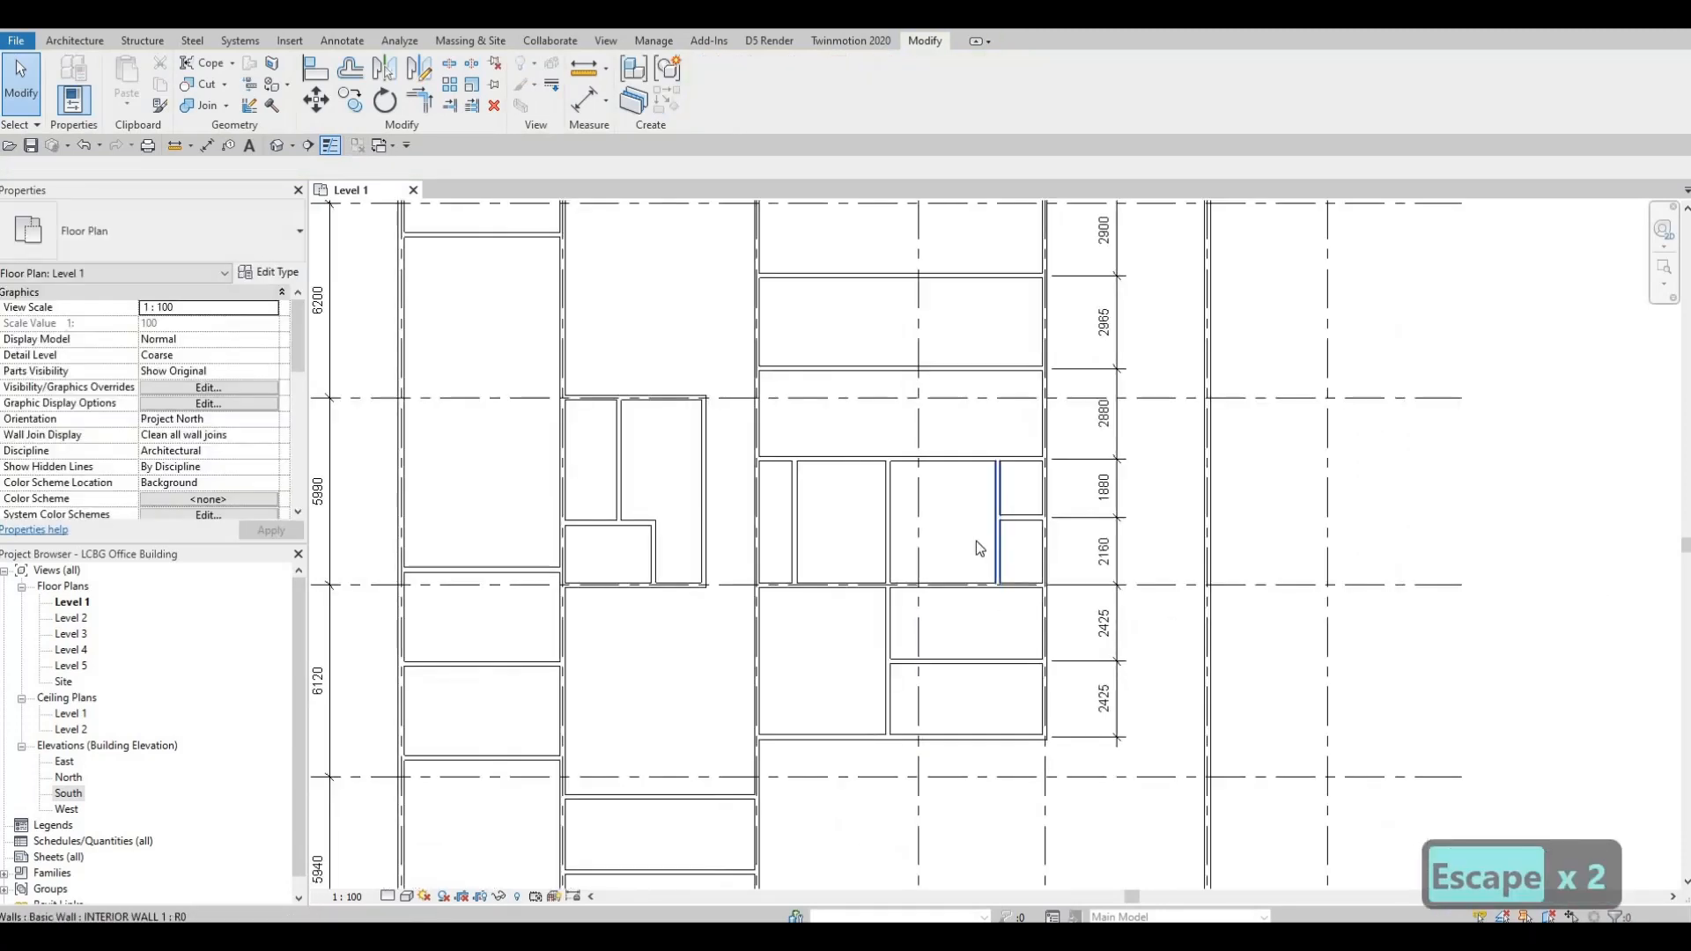
scroll(969, 567, "up", 5)
left_click(949, 577)
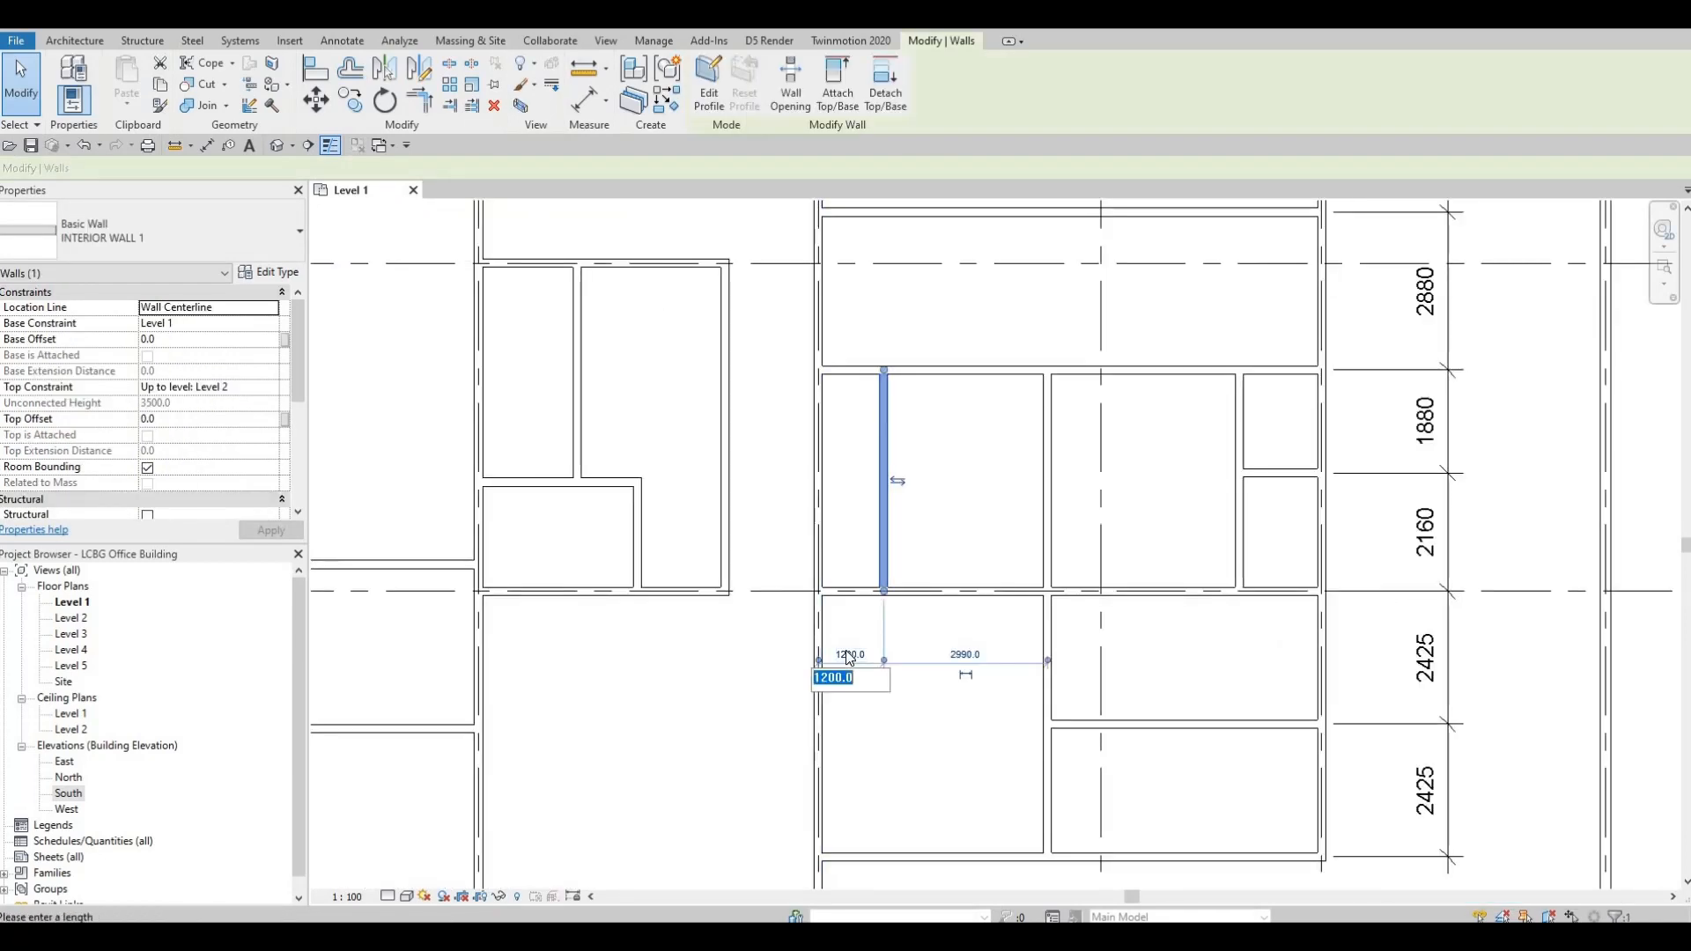
type("1400")
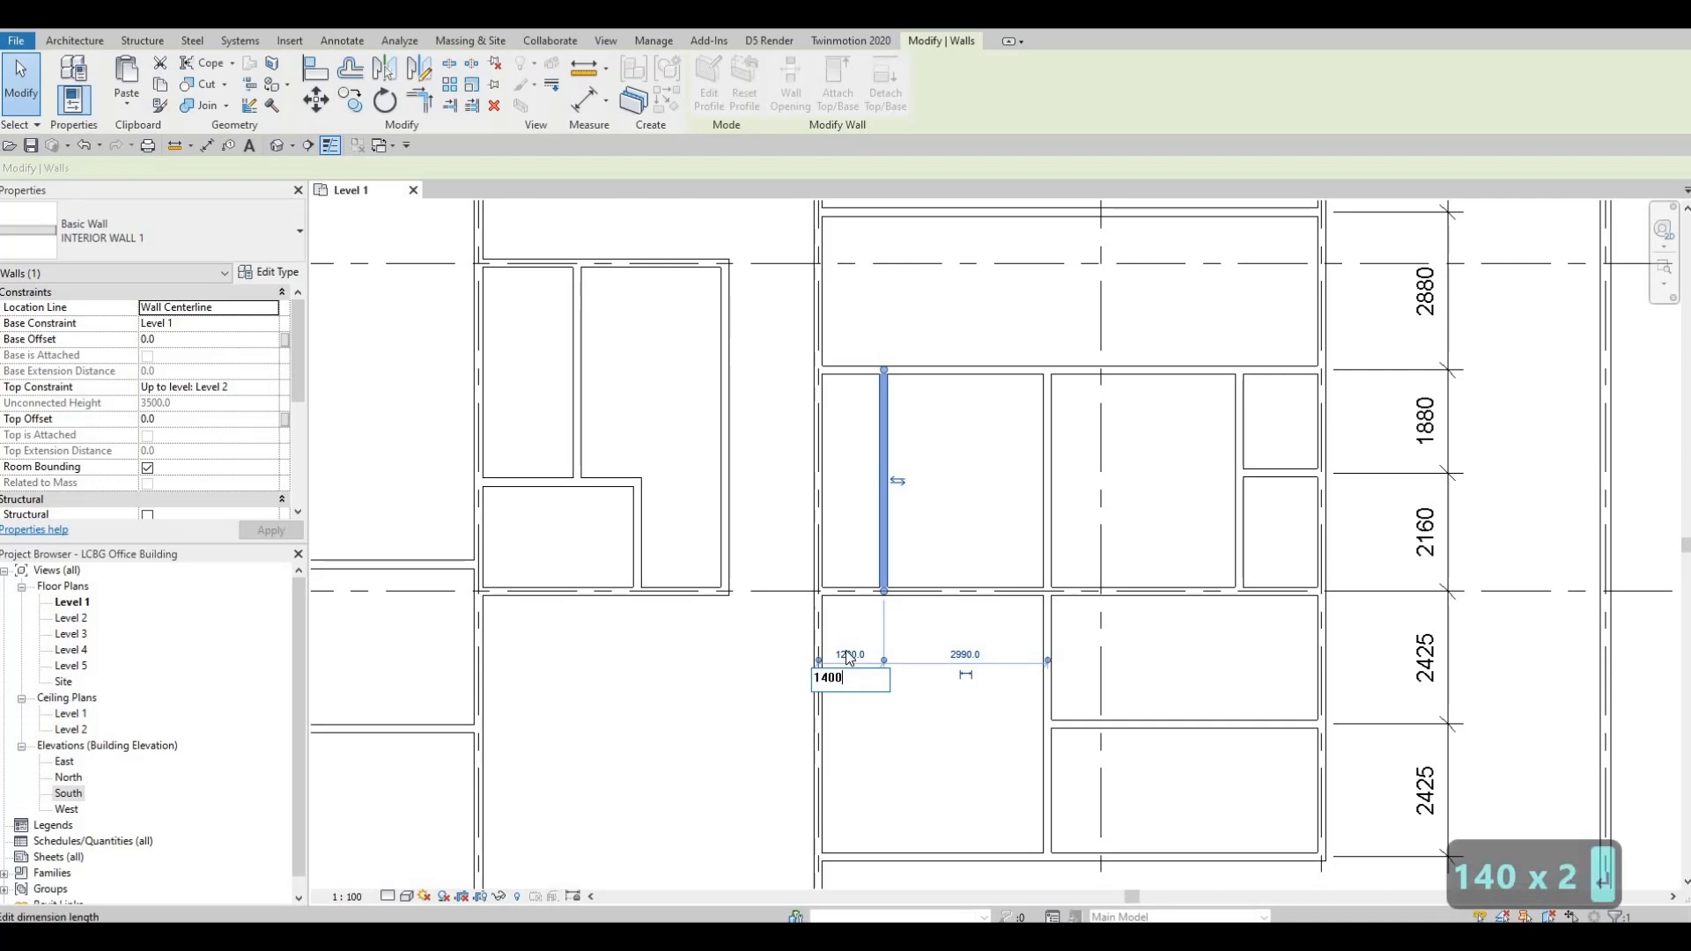
key("Return")
key("Escape")
key("Escape")
- Move the horizontal partition between the two small east rooms above grid 6 down, to a distance of 1500 from the grid 6 wall
middle_click_drag(945, 642, 921, 632)
scroll(921, 555, "down", 1)
middle_click_drag(921, 555, 888, 562)
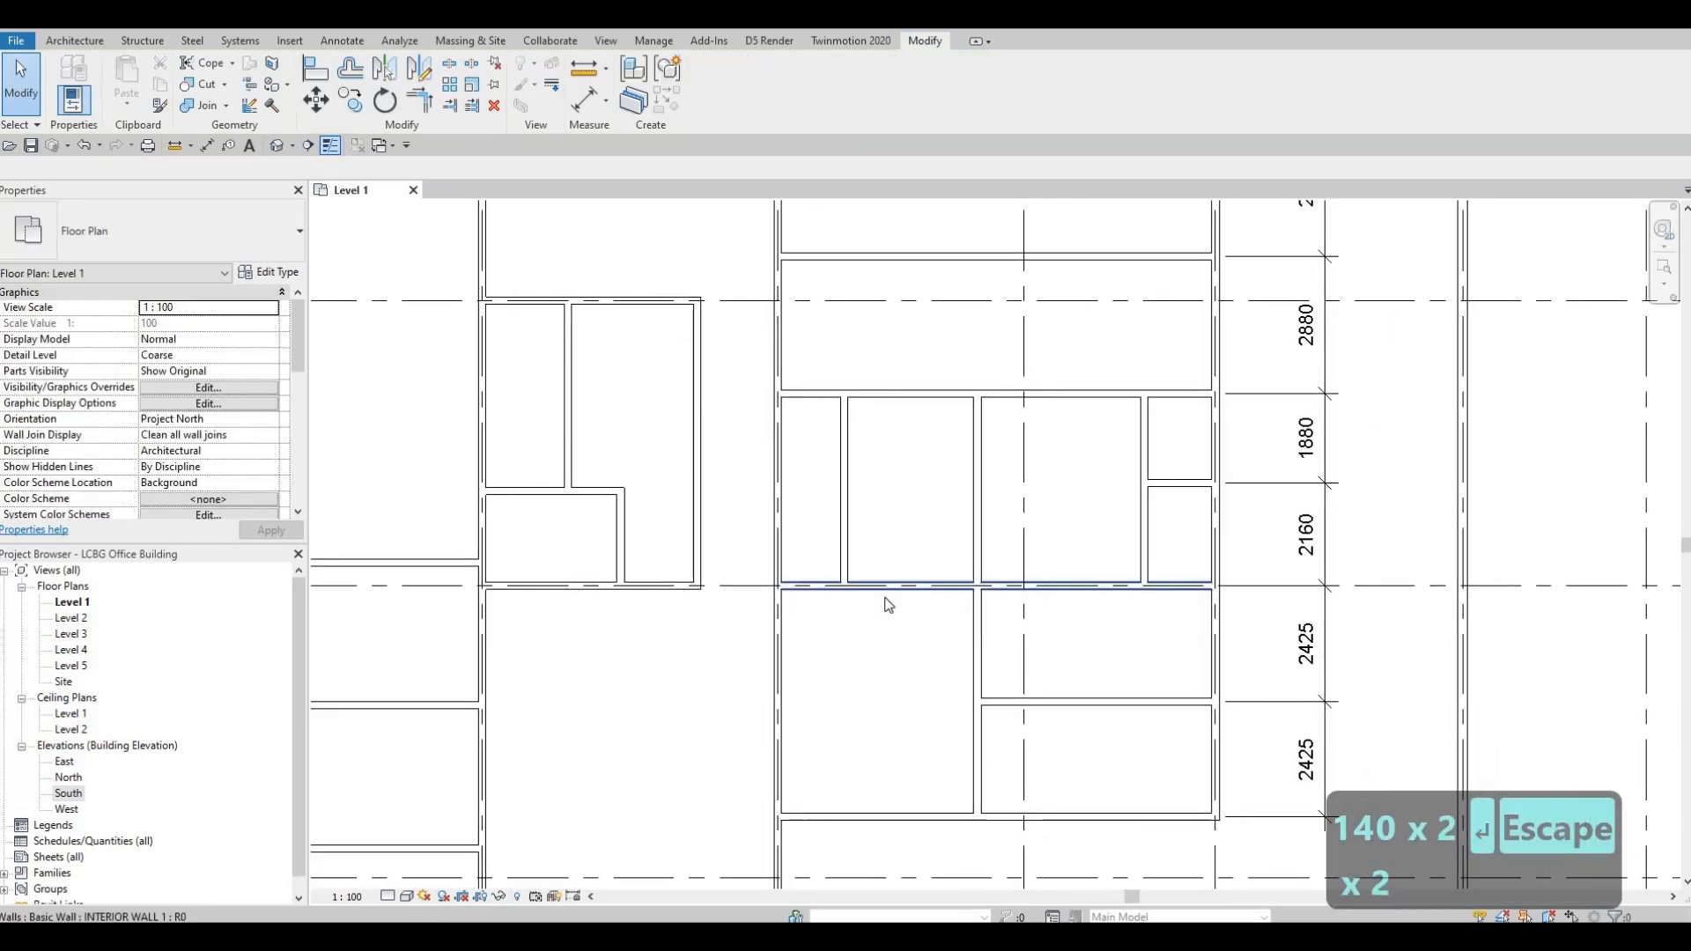
scroll(887, 604, "up", 2)
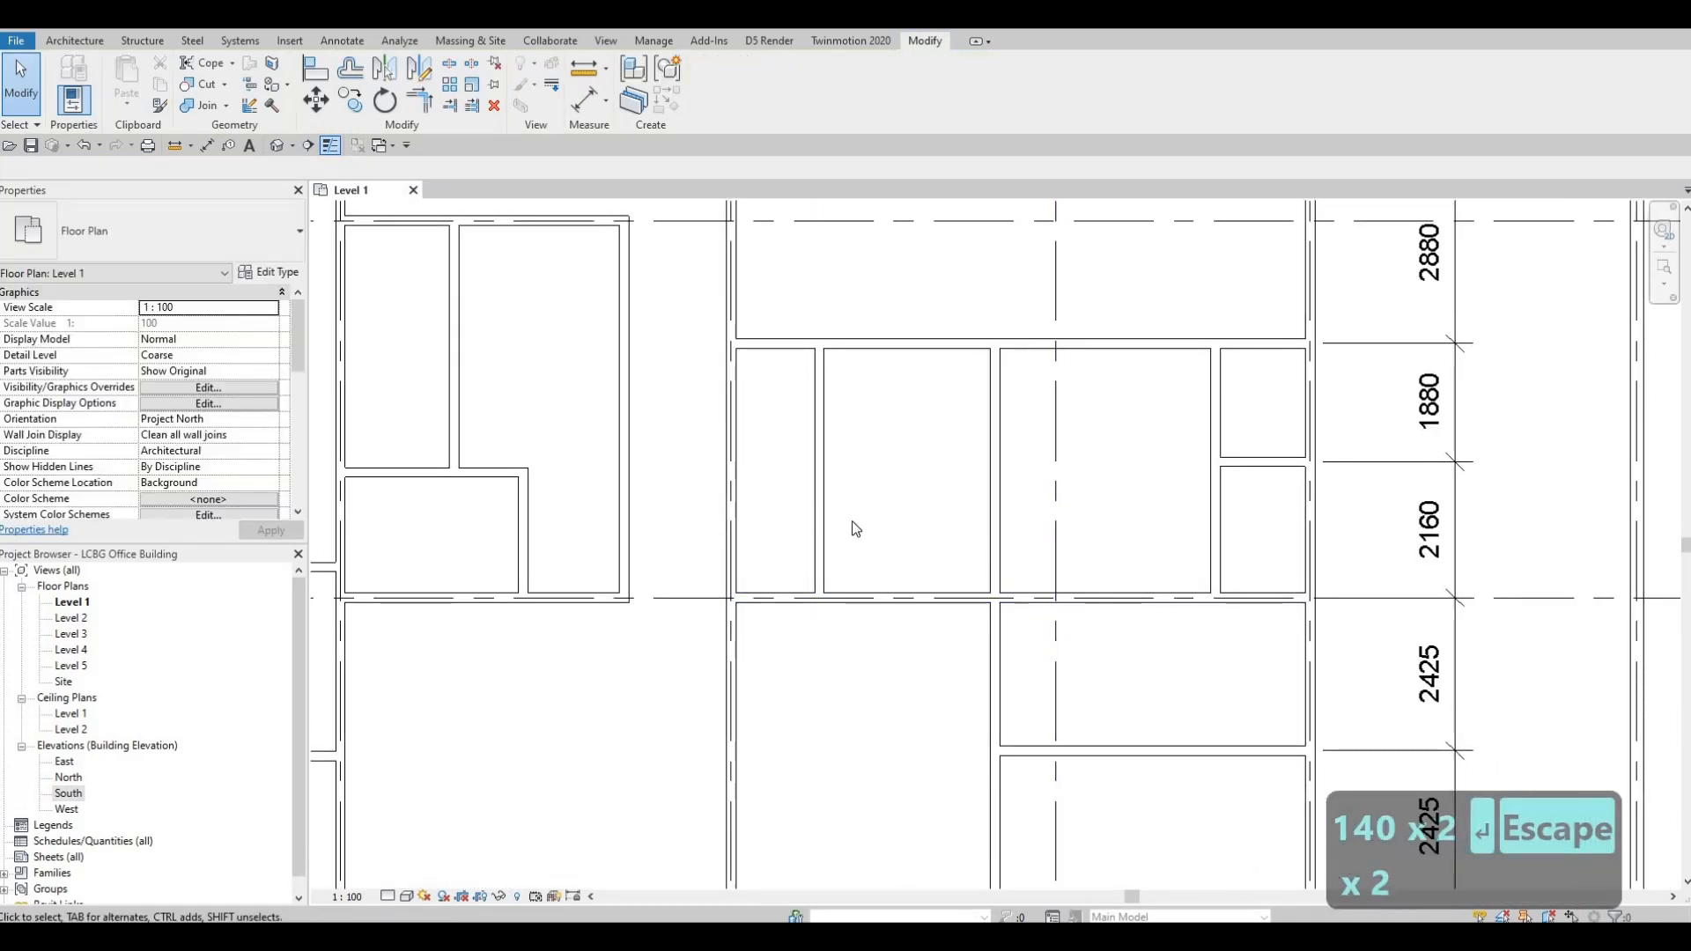
middle_click_drag(828, 526, 951, 570)
scroll(951, 570, "down", 2)
middle_click_drag(1209, 560, 1176, 562)
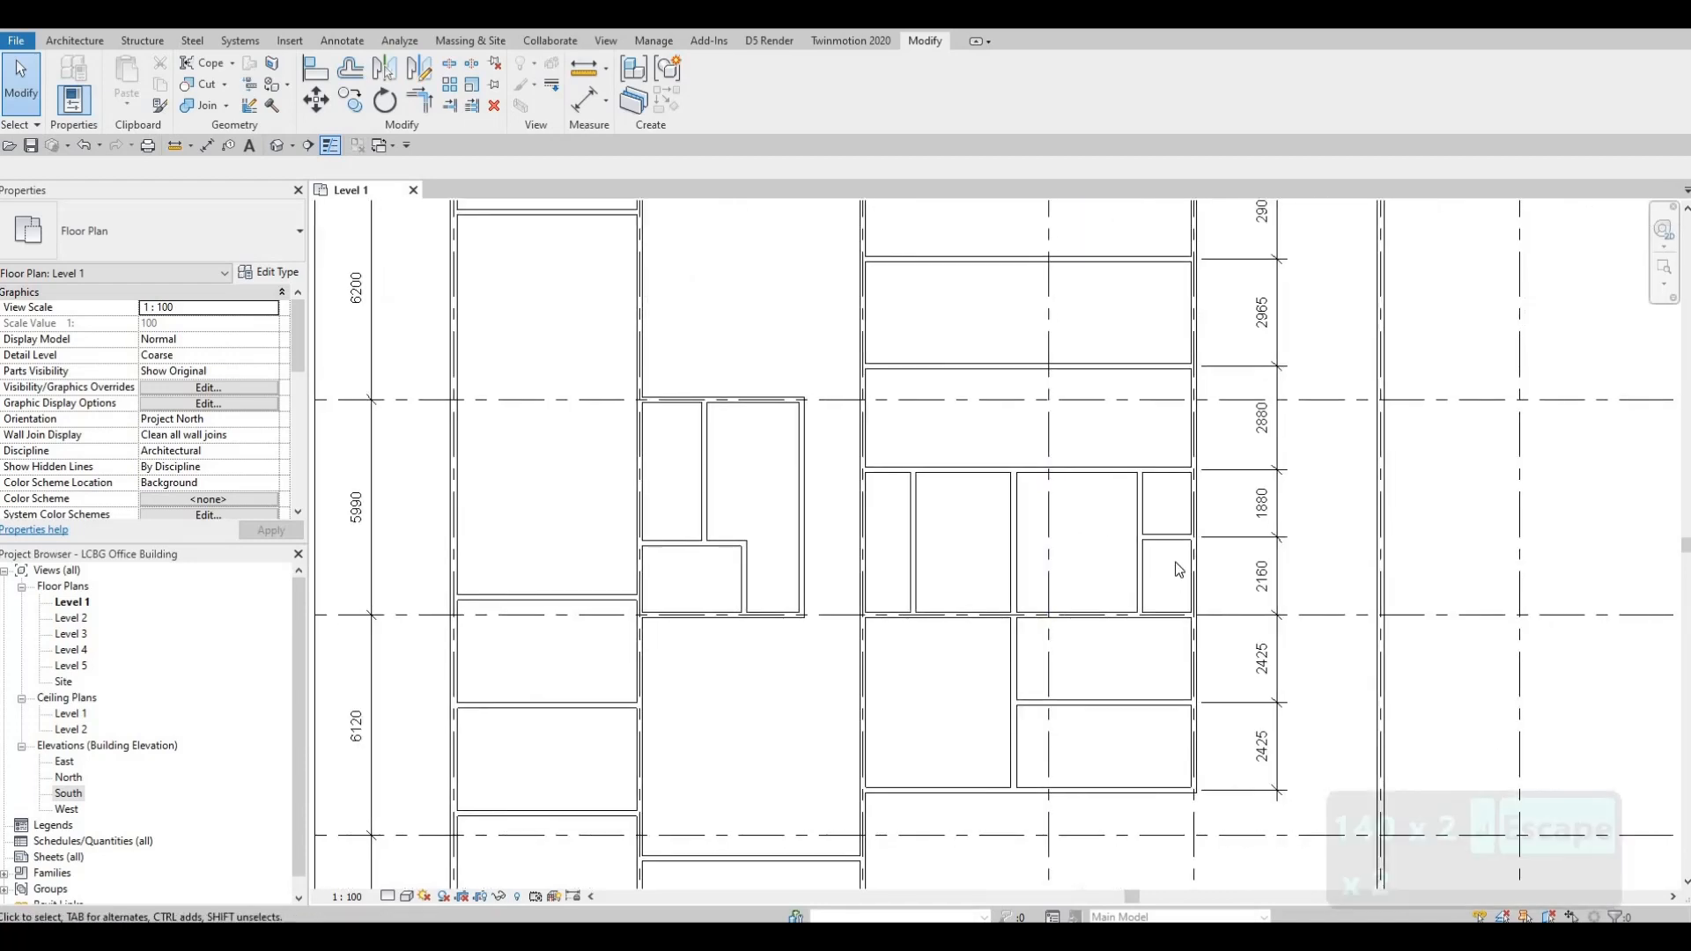
scroll(1176, 558, "up", 2)
left_click(1173, 547)
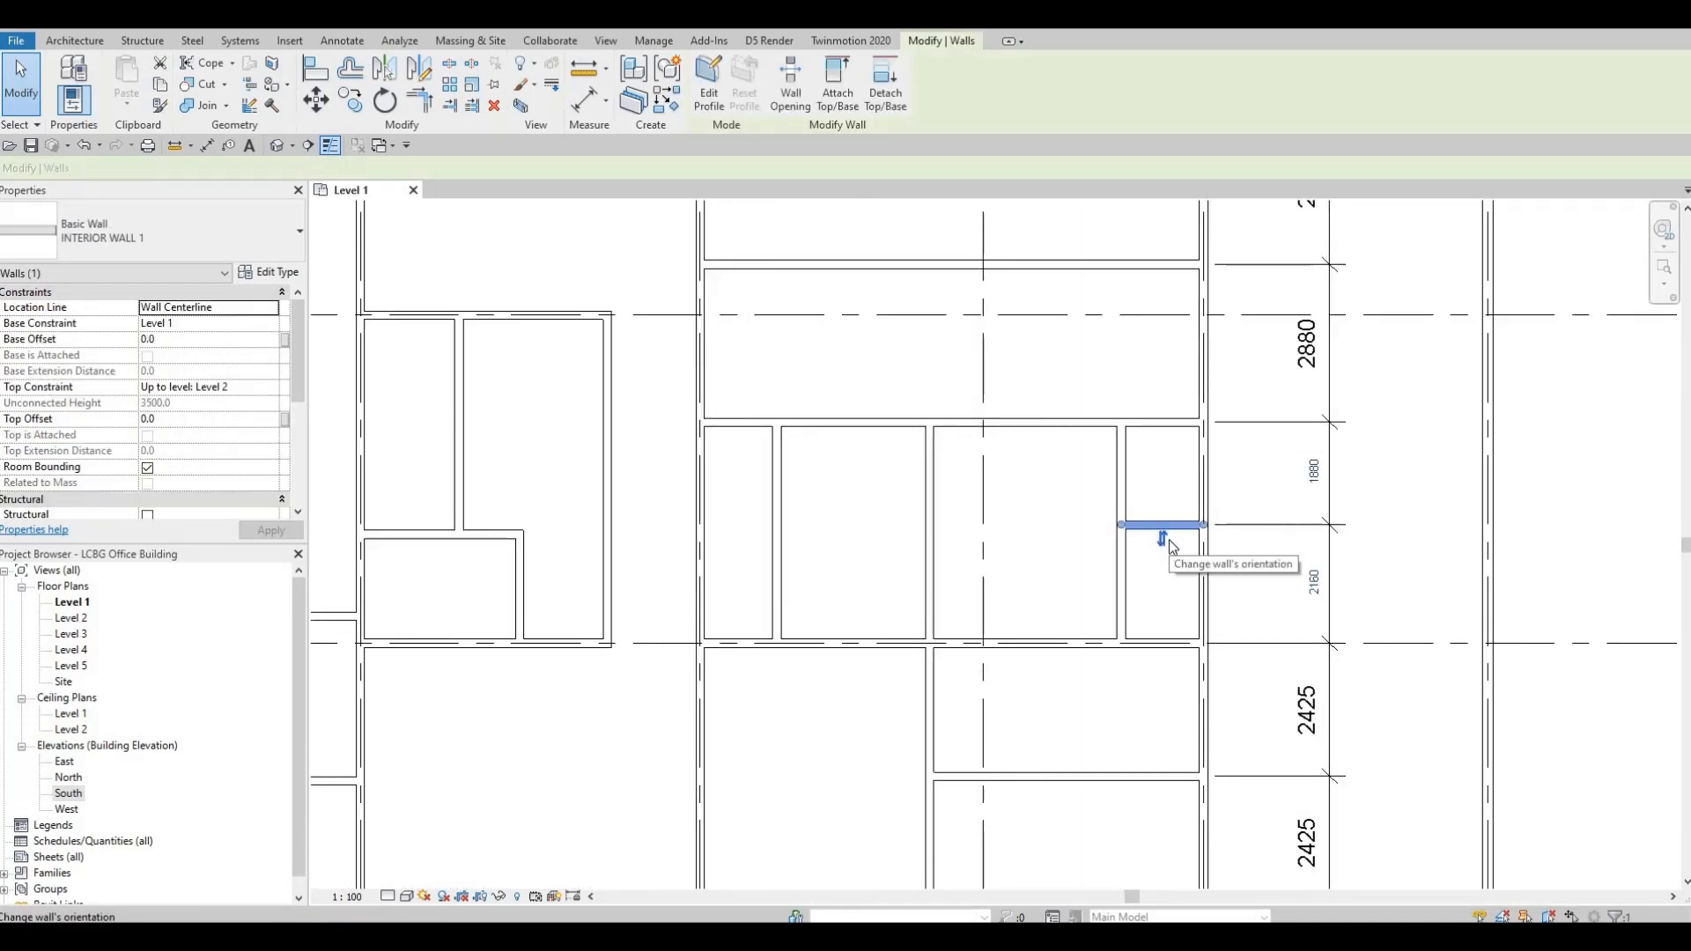
key("Down")
key("Down")
key("Down")
key("Down")
key("Down")
key("Down")
key("Down")
key("Down")
key("Down")
key("Down")
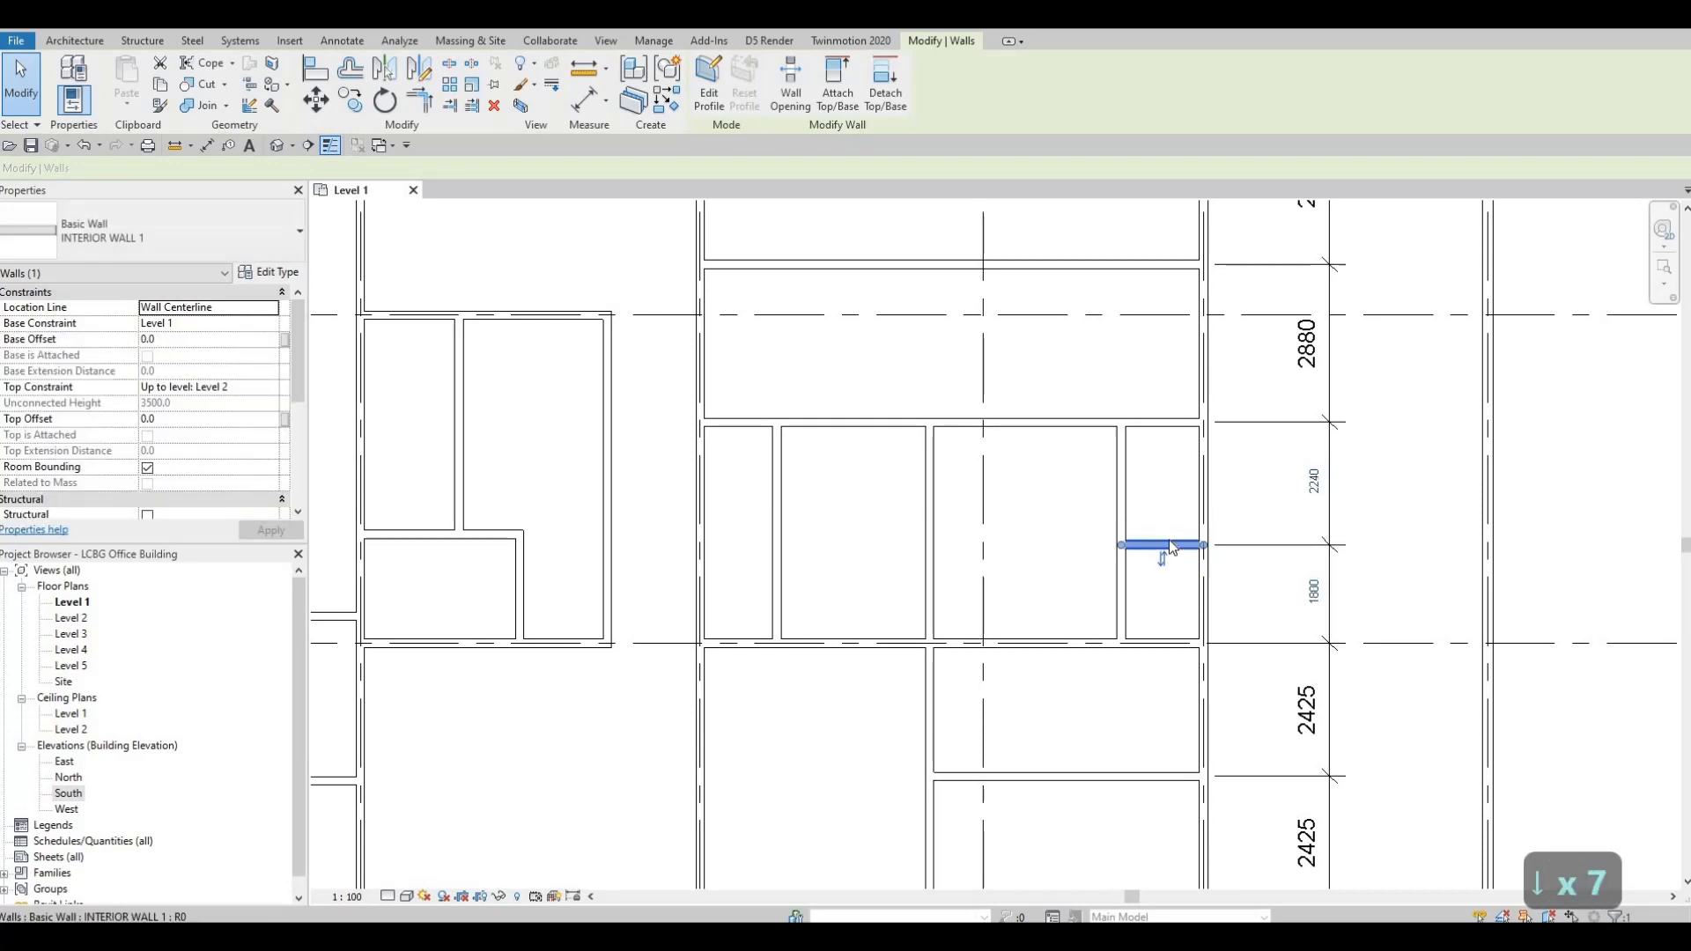
key("Down")
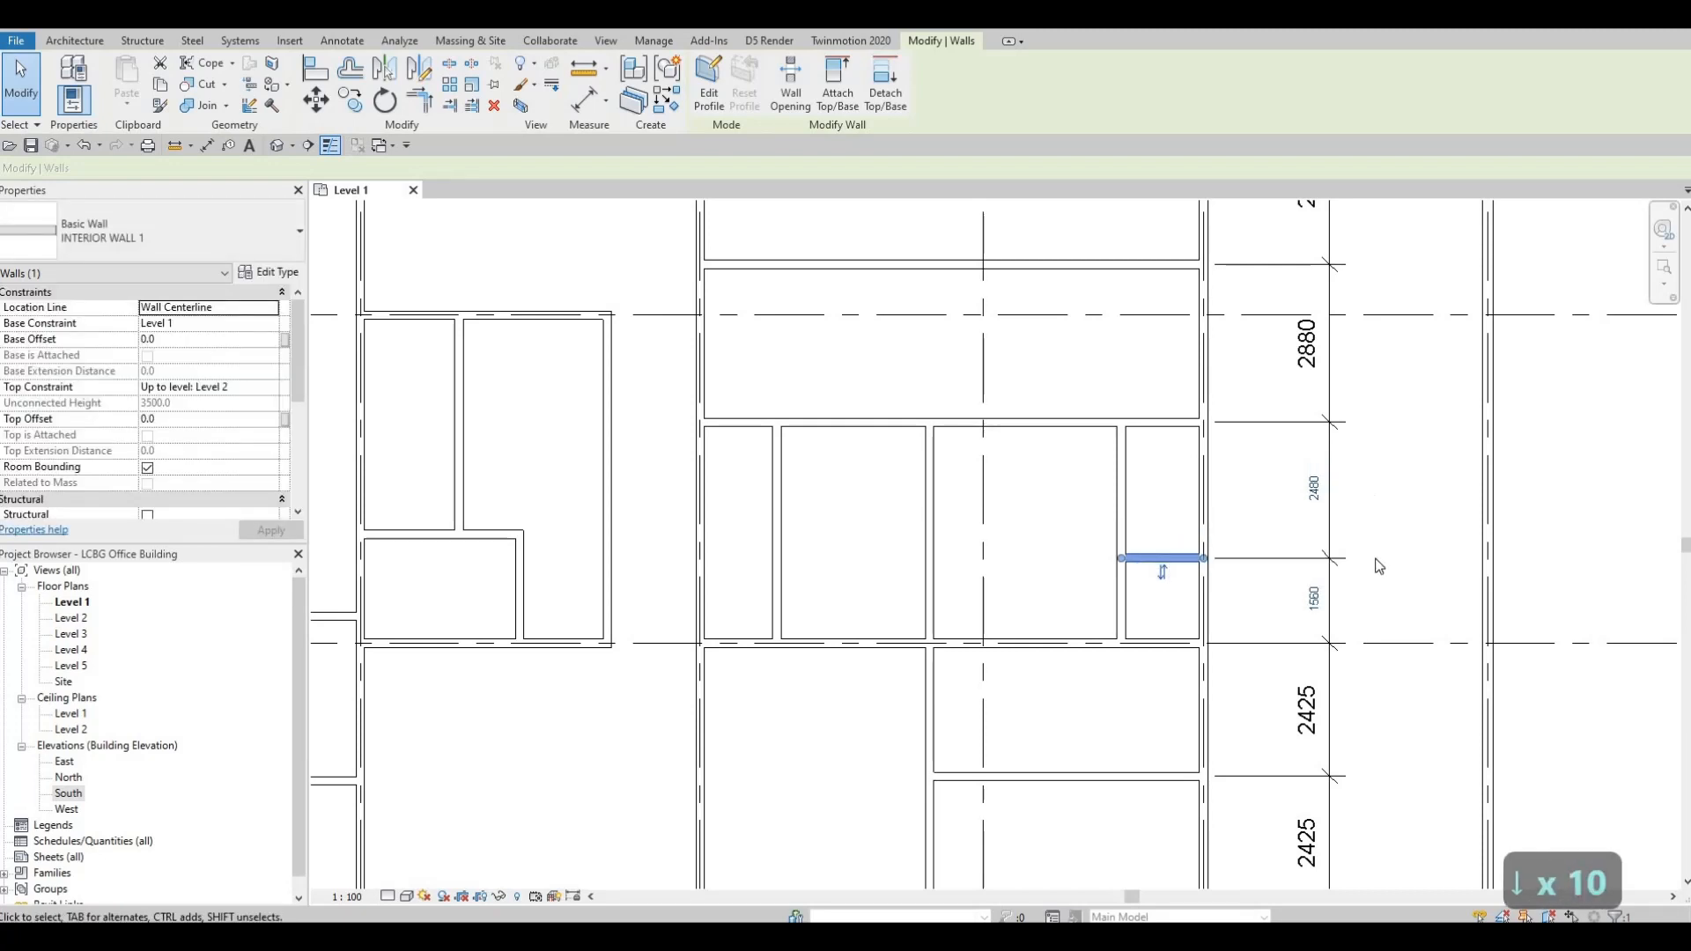
scroll(1266, 686, "up", 4)
left_click(1277, 680)
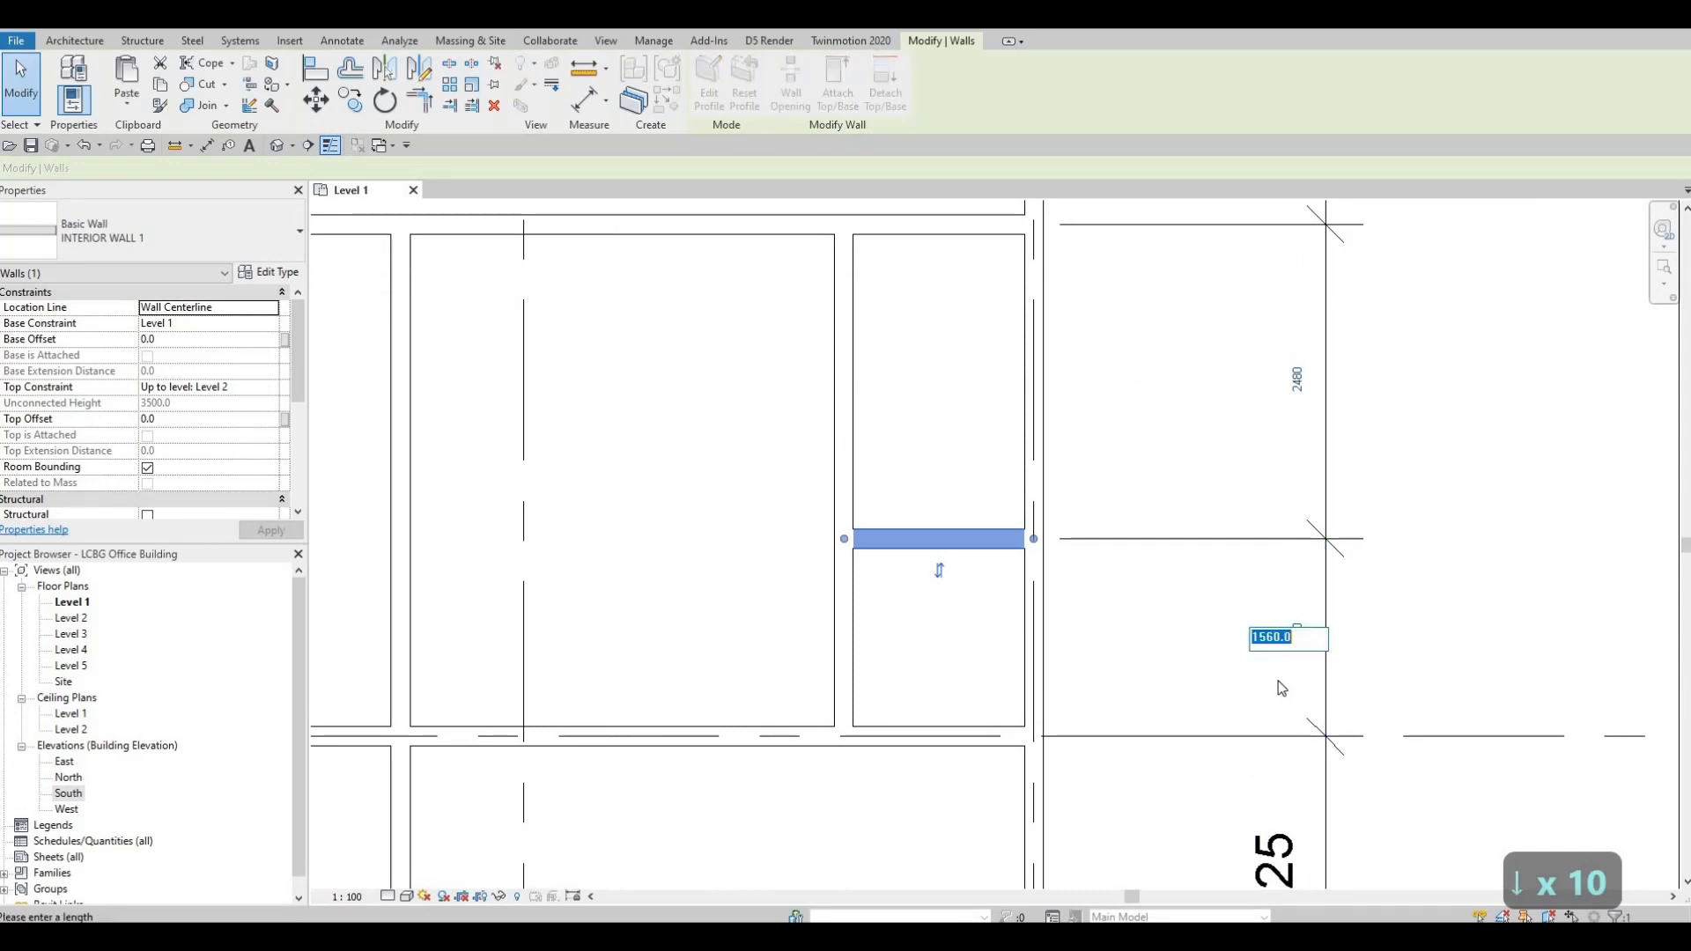
type("15000")
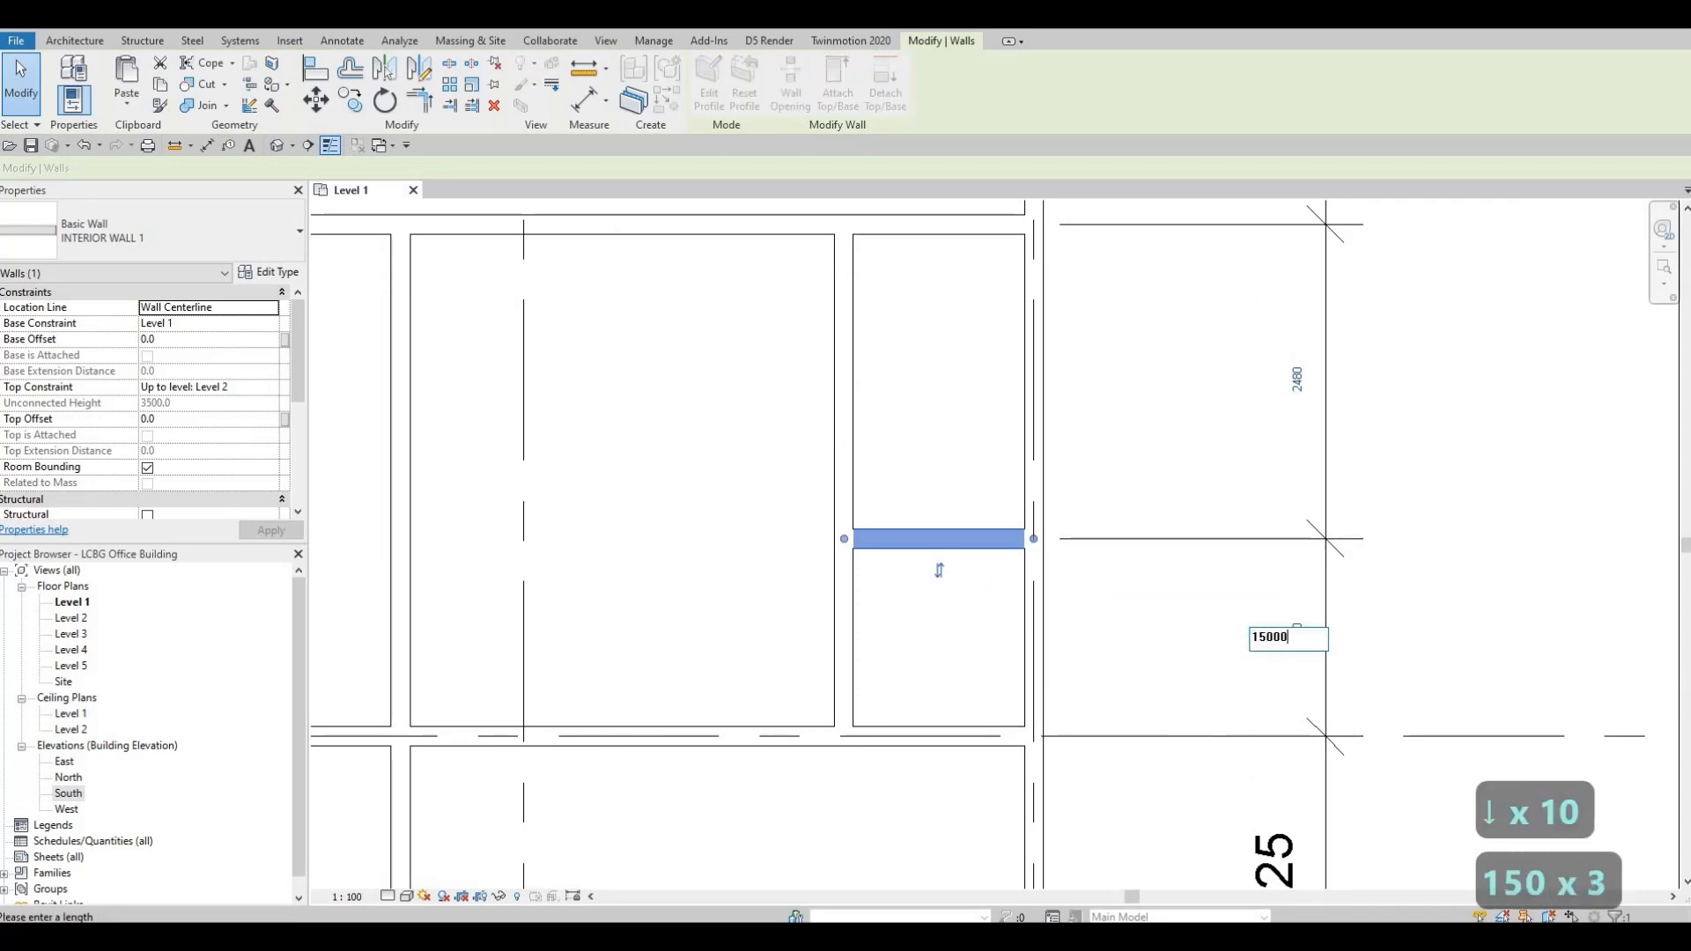
key("BackSpace")
key("Return")
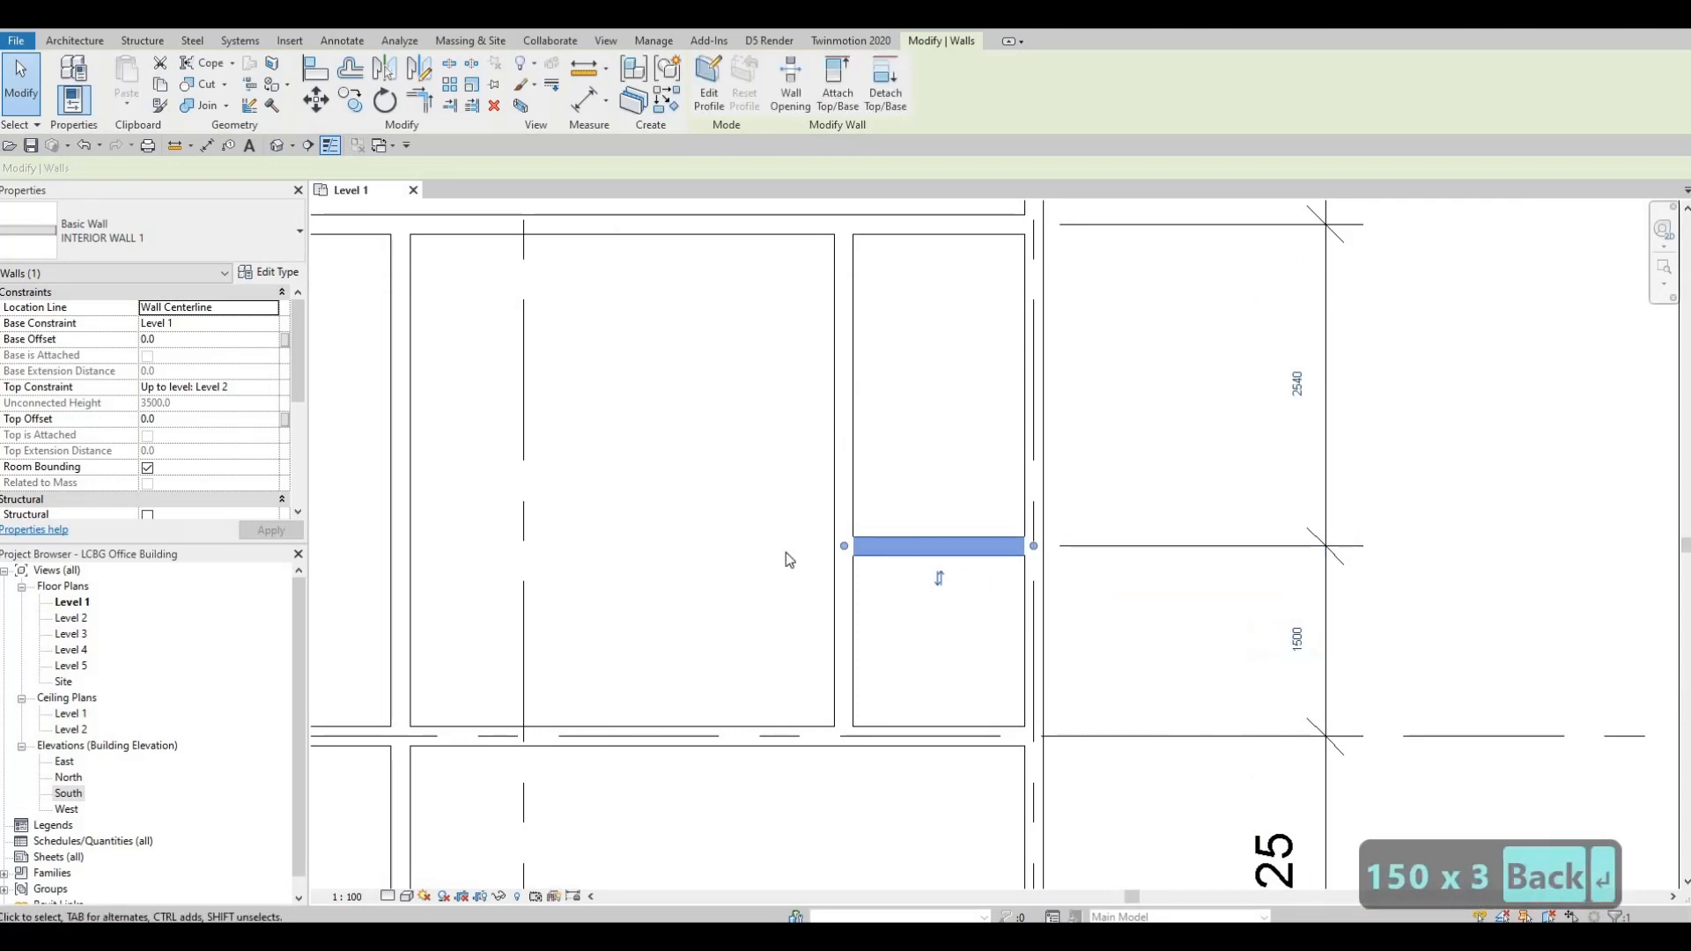
key("Escape")
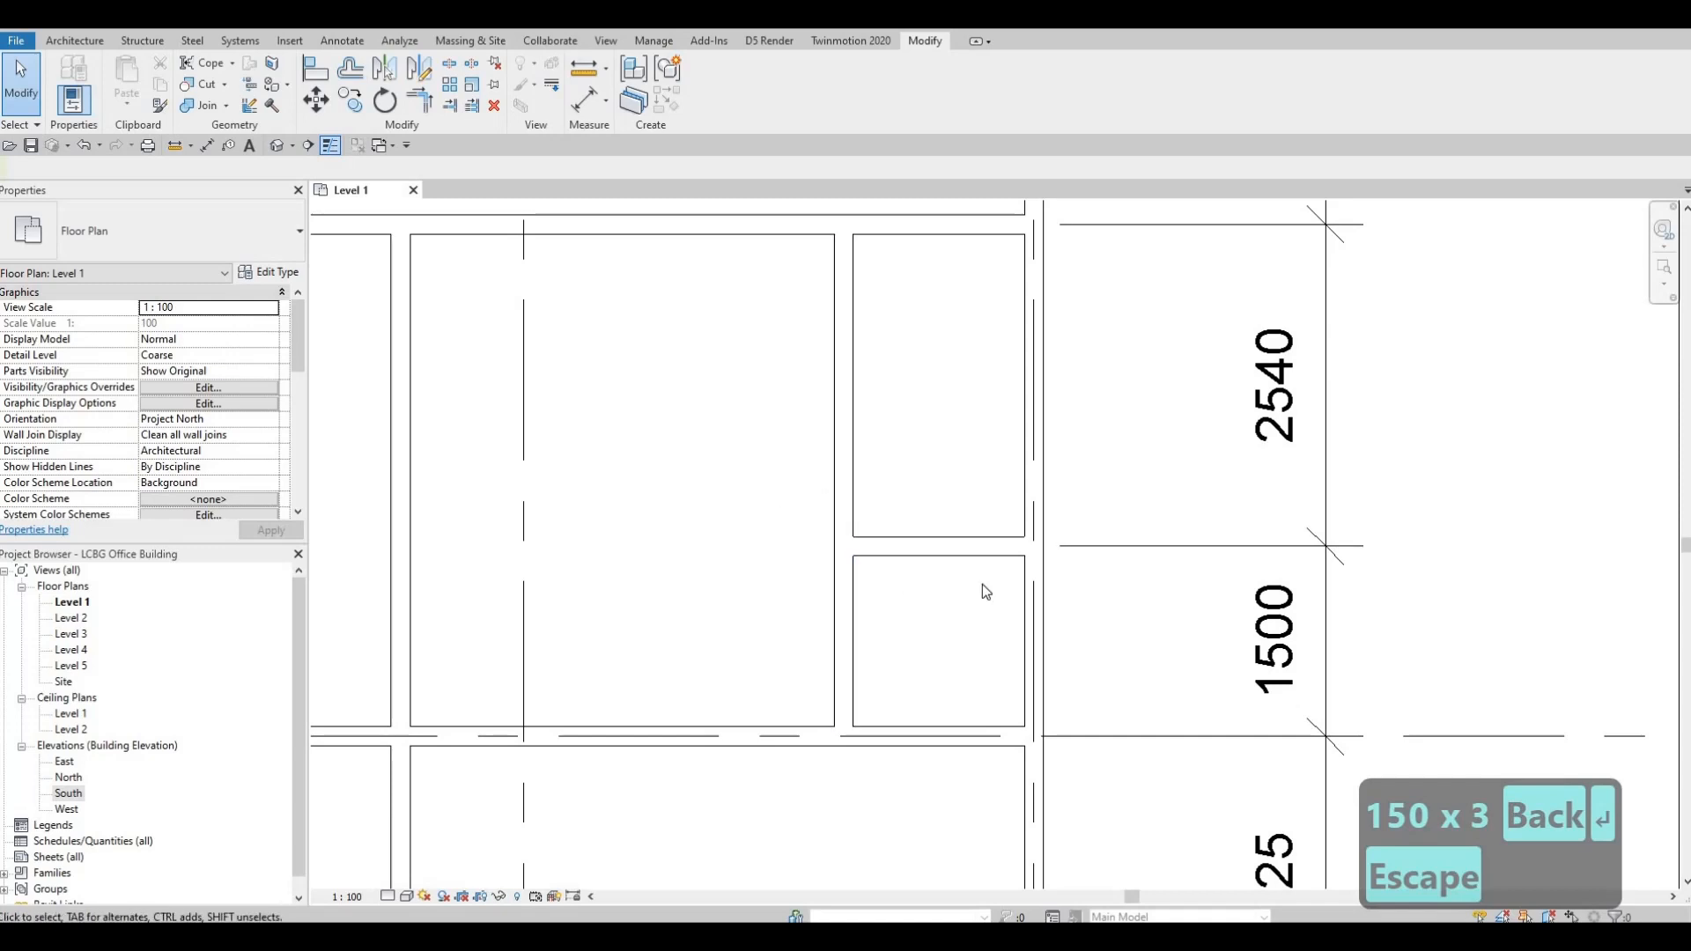
- Extend the vertical partition beside the small east rooms up across the 2880 bay to the next horizontal wall
middle_click_drag(920, 541, 925, 624)
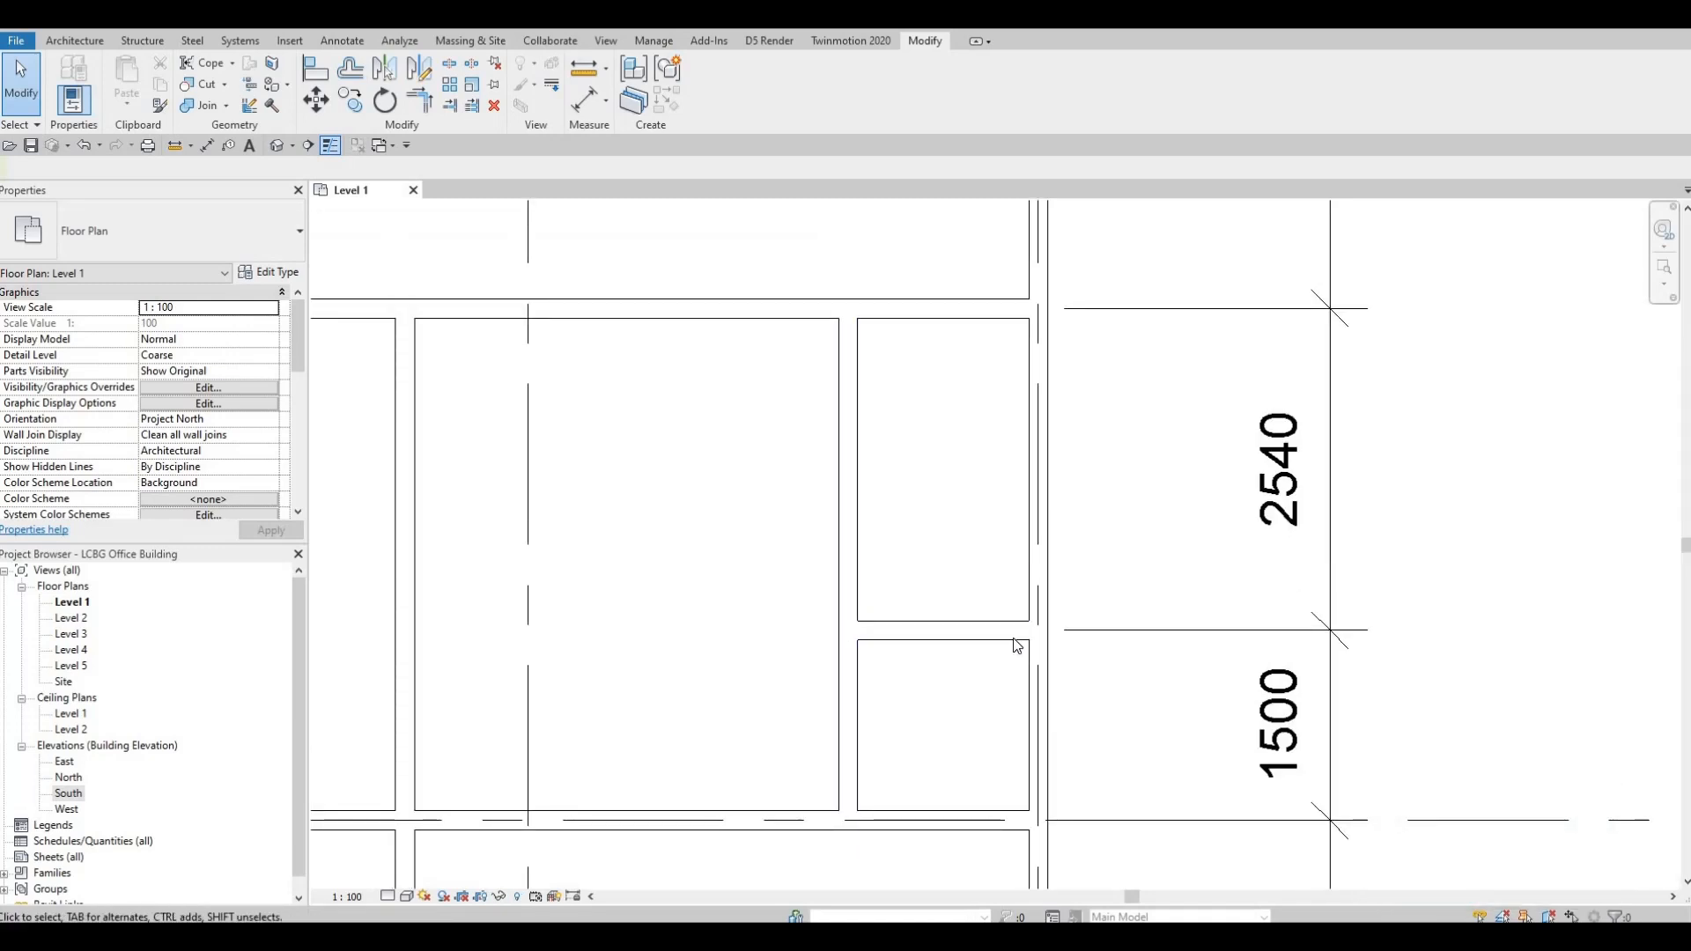
middle_click_drag(1009, 554, 990, 551)
scroll(987, 543, "down", 1)
middle_click_drag(1002, 733, 1001, 684)
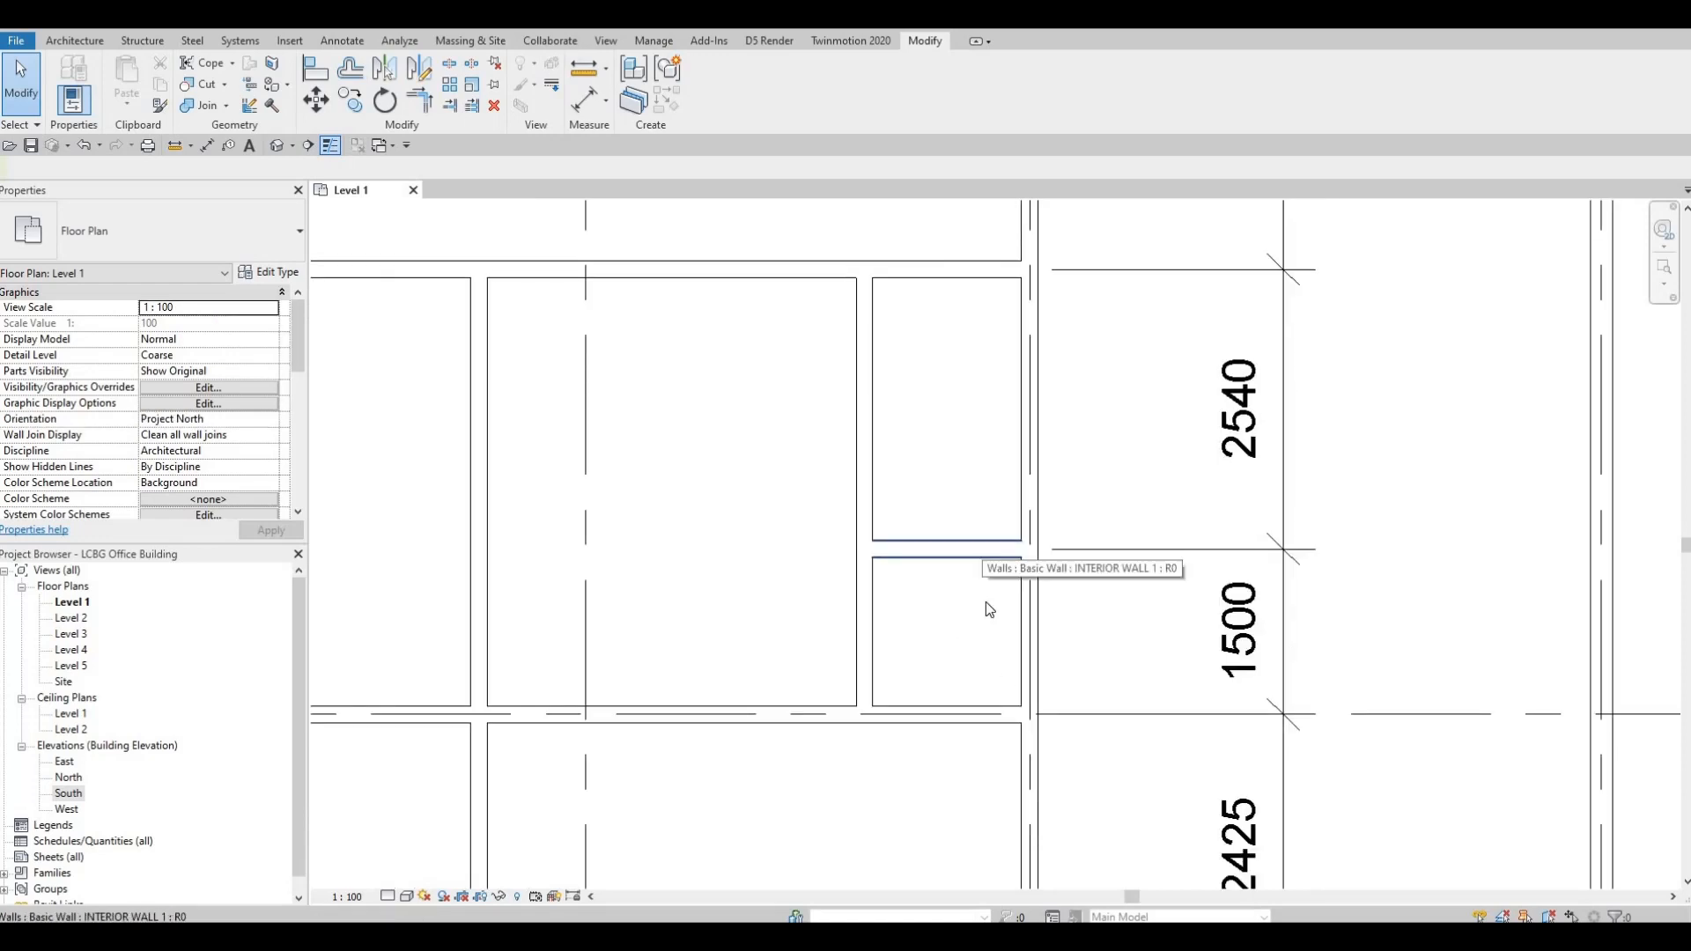
middle_click_drag(956, 443, 1024, 682)
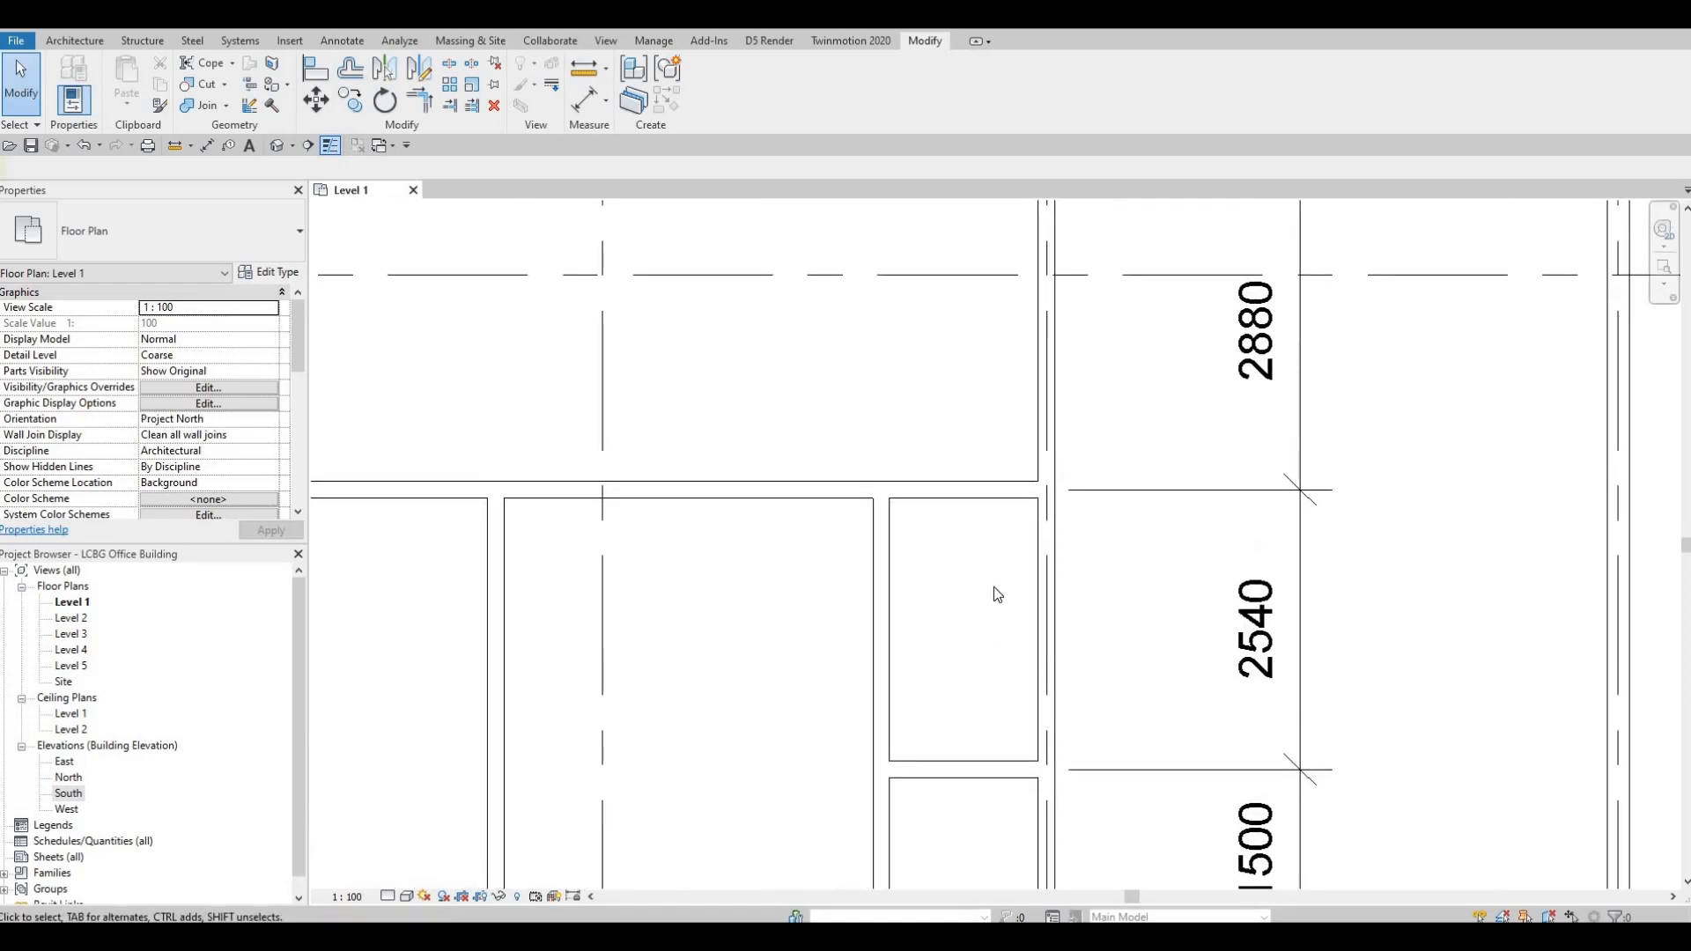
scroll(991, 608, "down", 1)
middle_click_drag(959, 498, 959, 689)
scroll(959, 689, "down", 1)
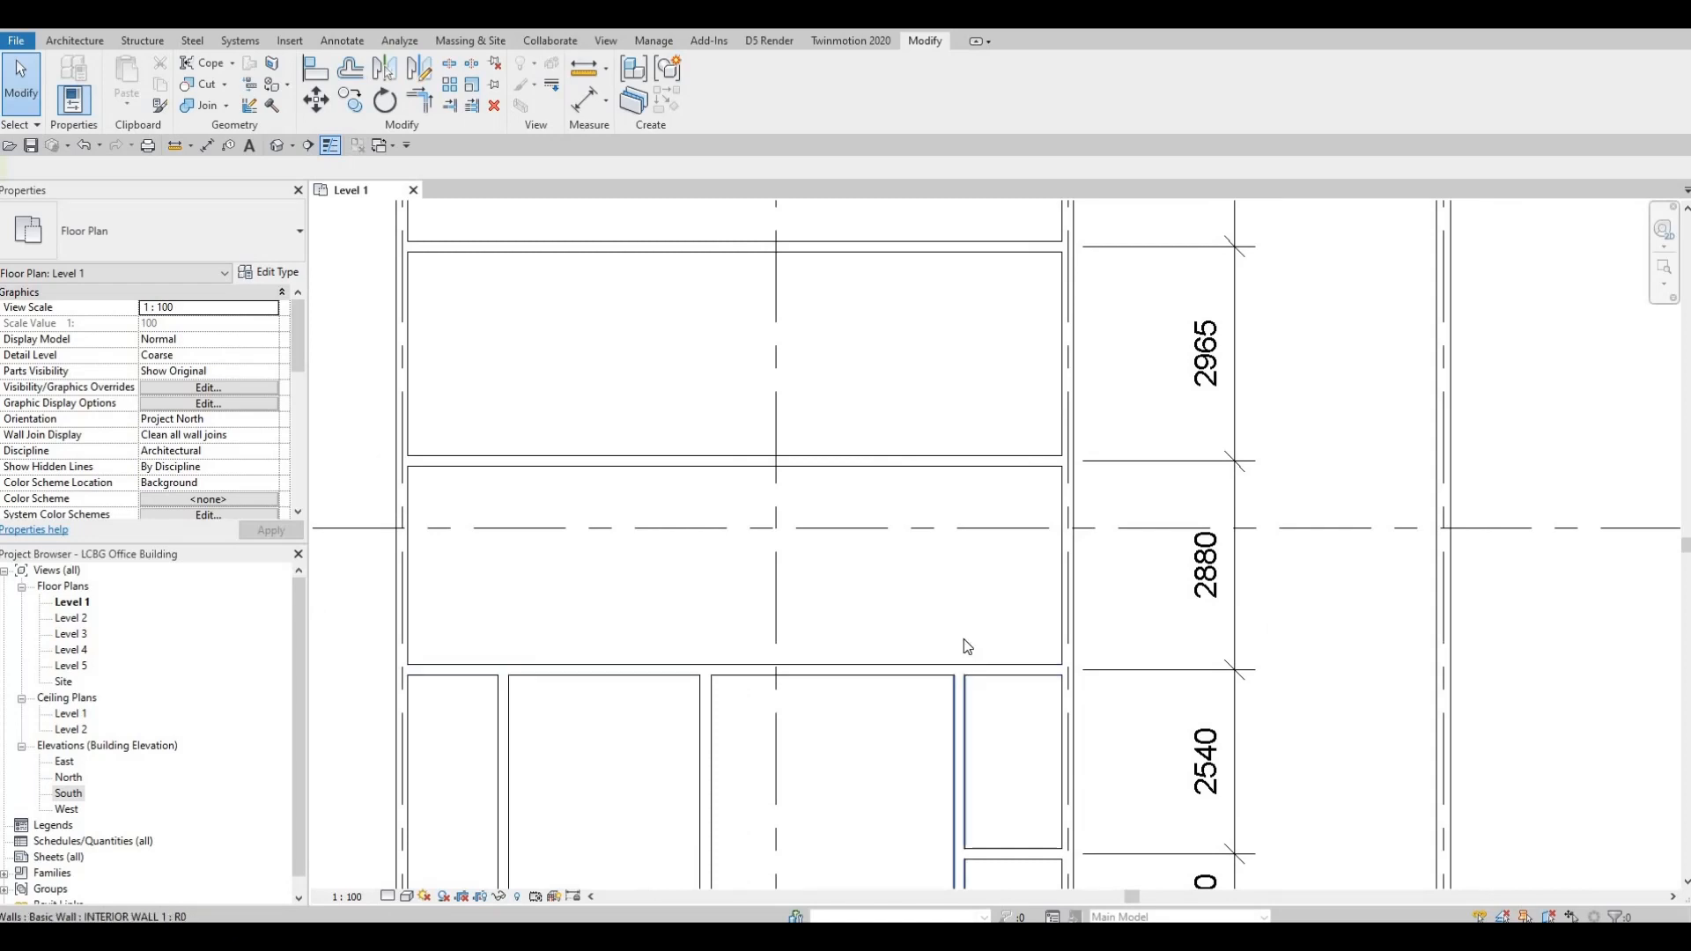
left_click(958, 671)
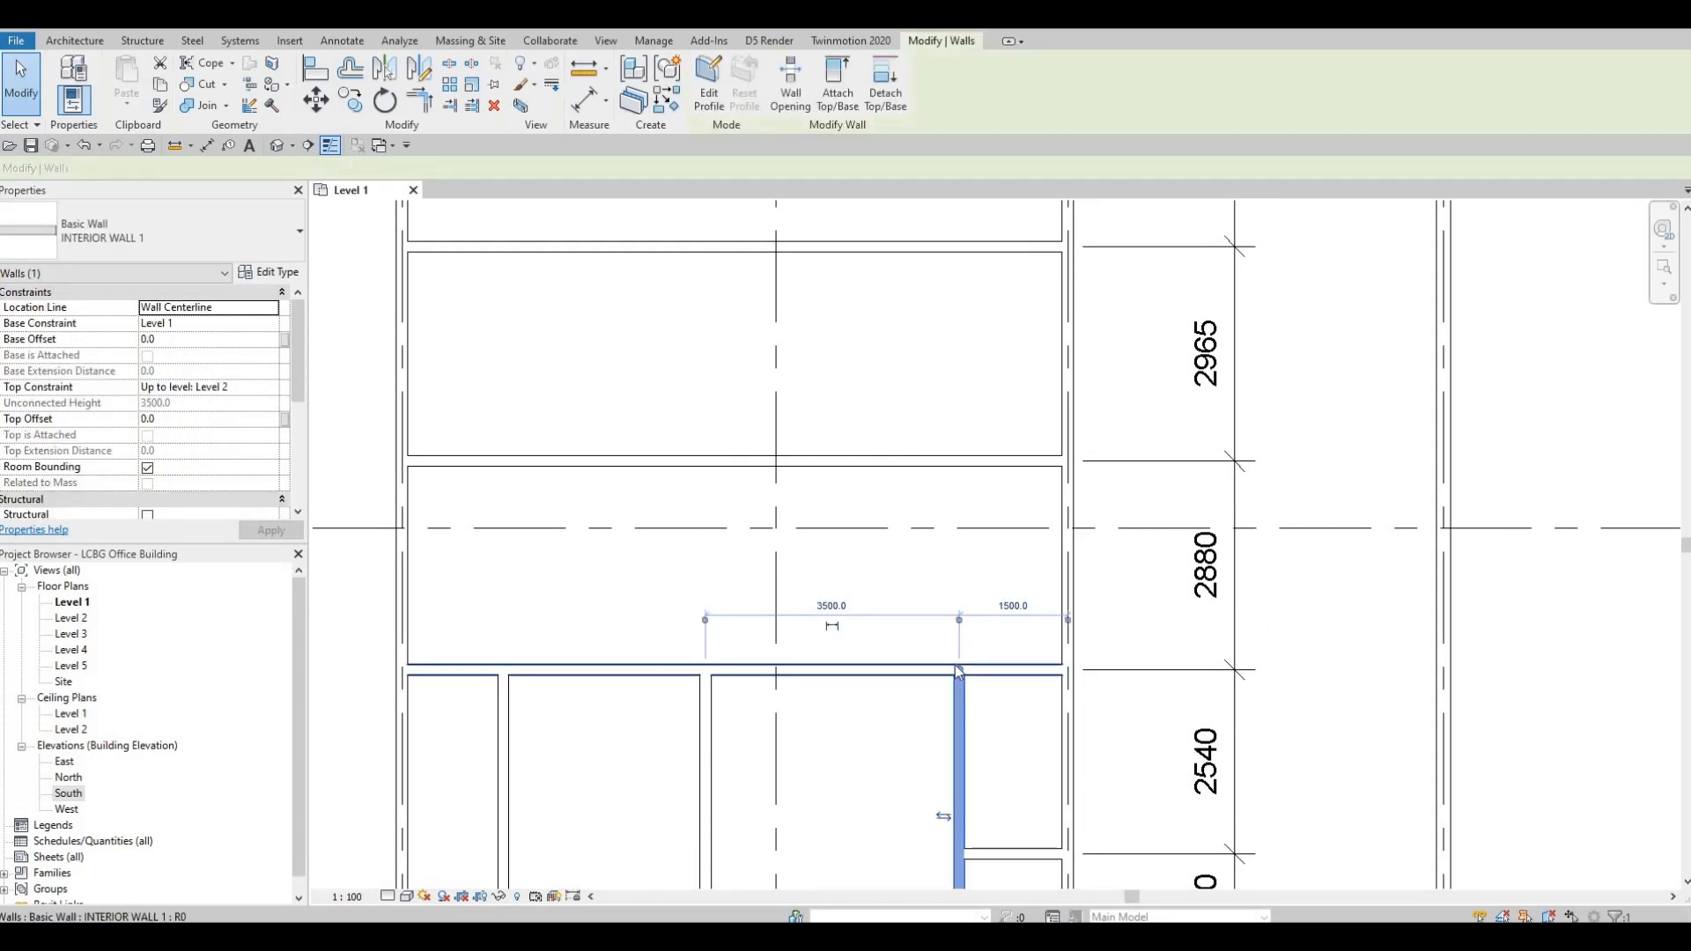
key("r")
key("s")
left_click_drag(966, 464, 960, 462)
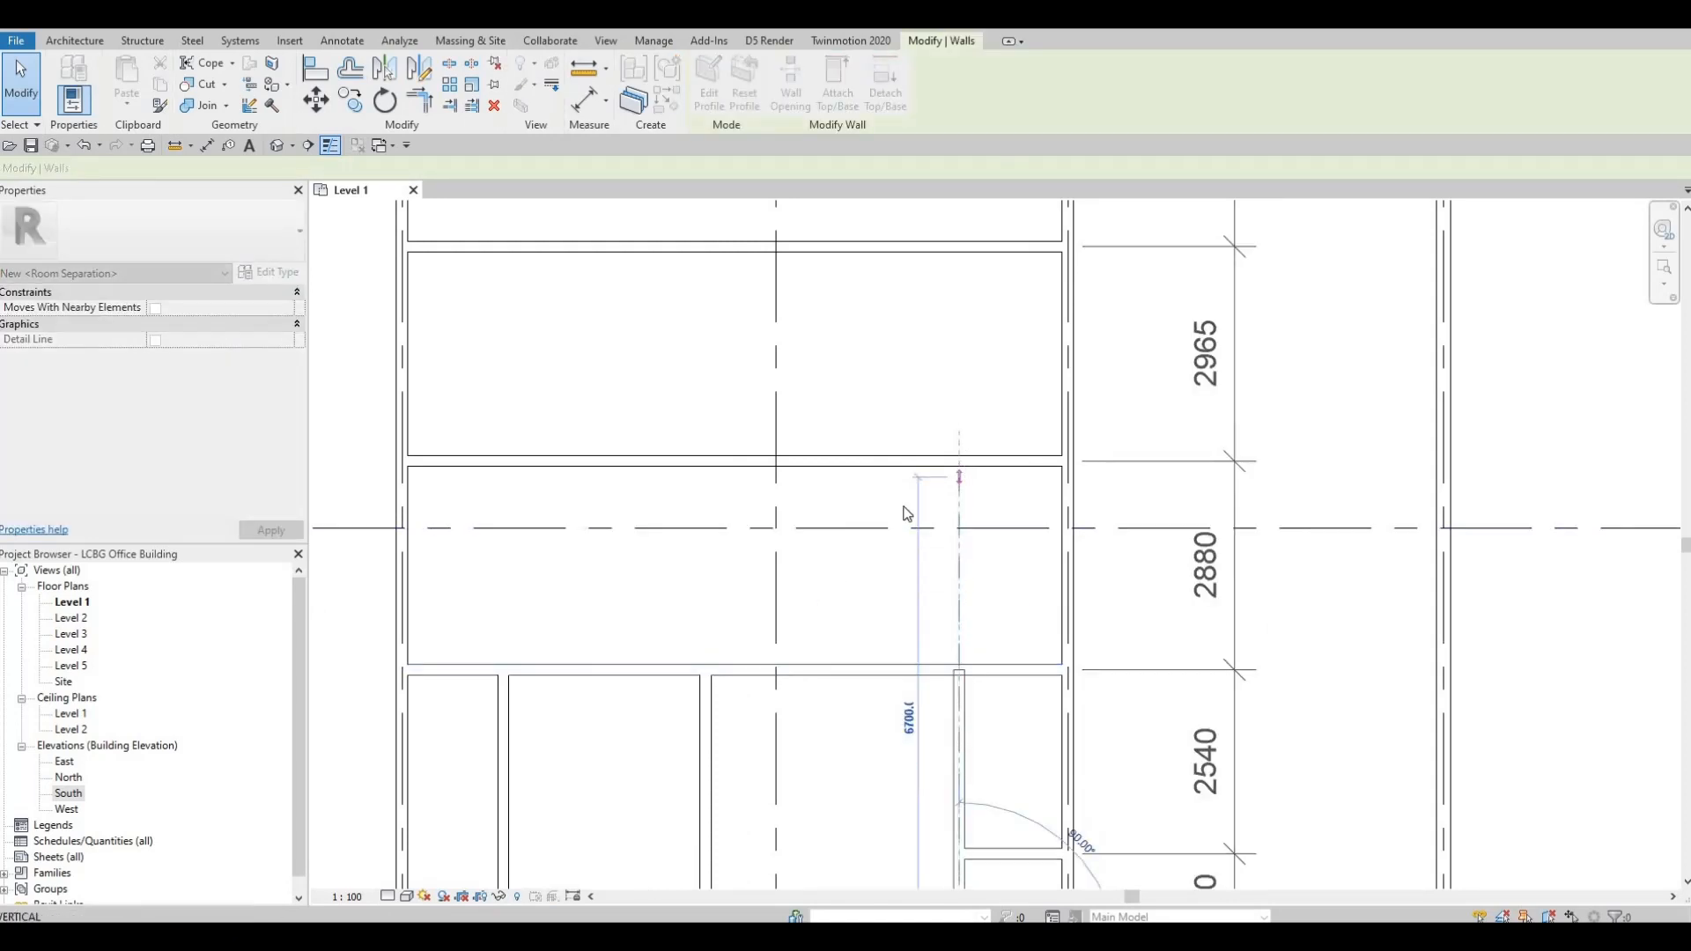
key("Escape")
- Extend the vertical partition 1400 east of the grid C wall up across the 2880 bay to the same horizontal wall
middle_click_drag(469, 757, 842, 738)
scroll(842, 738, "down", 1)
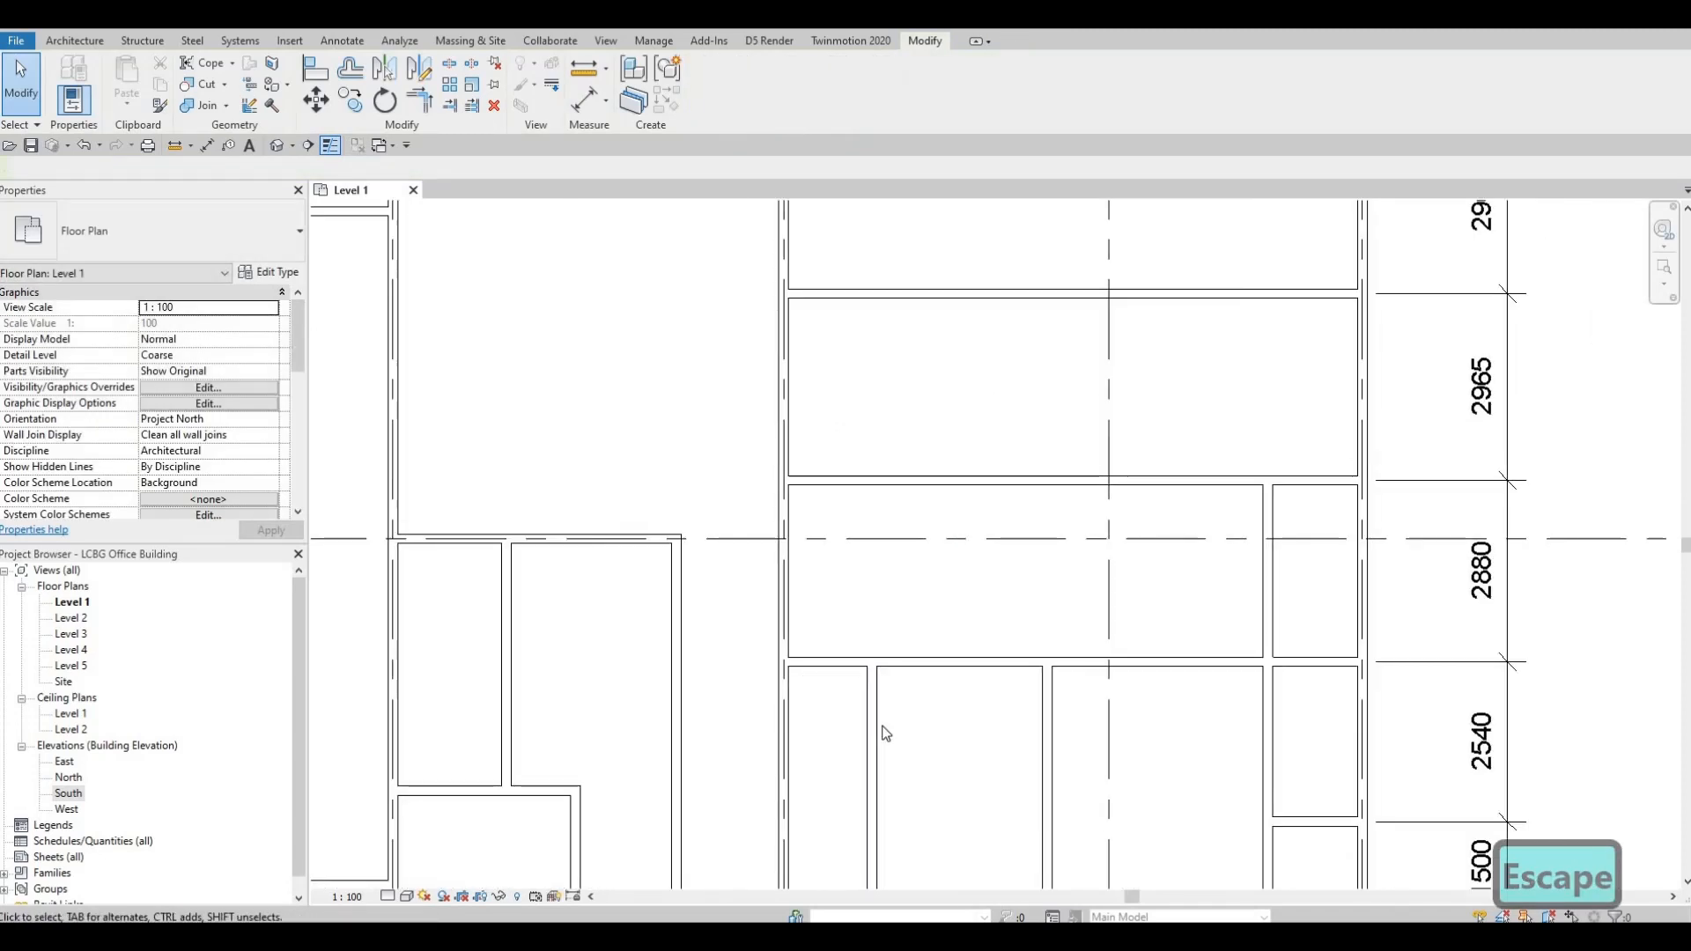
left_click(871, 671)
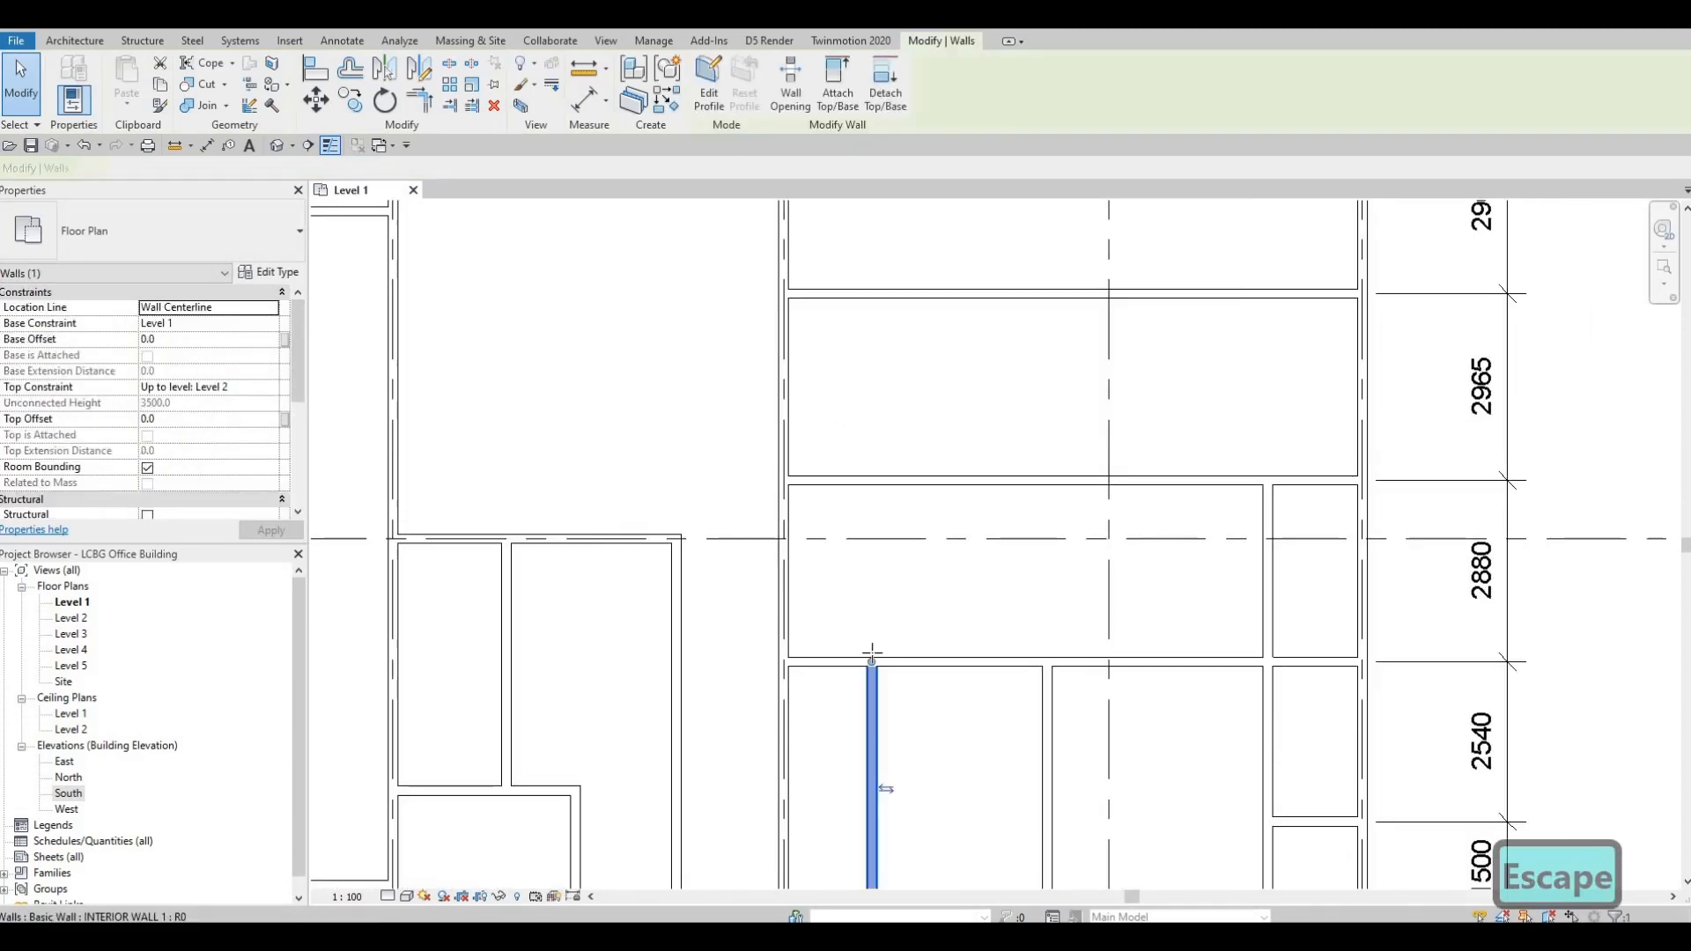
left_click_drag(872, 662, 872, 485)
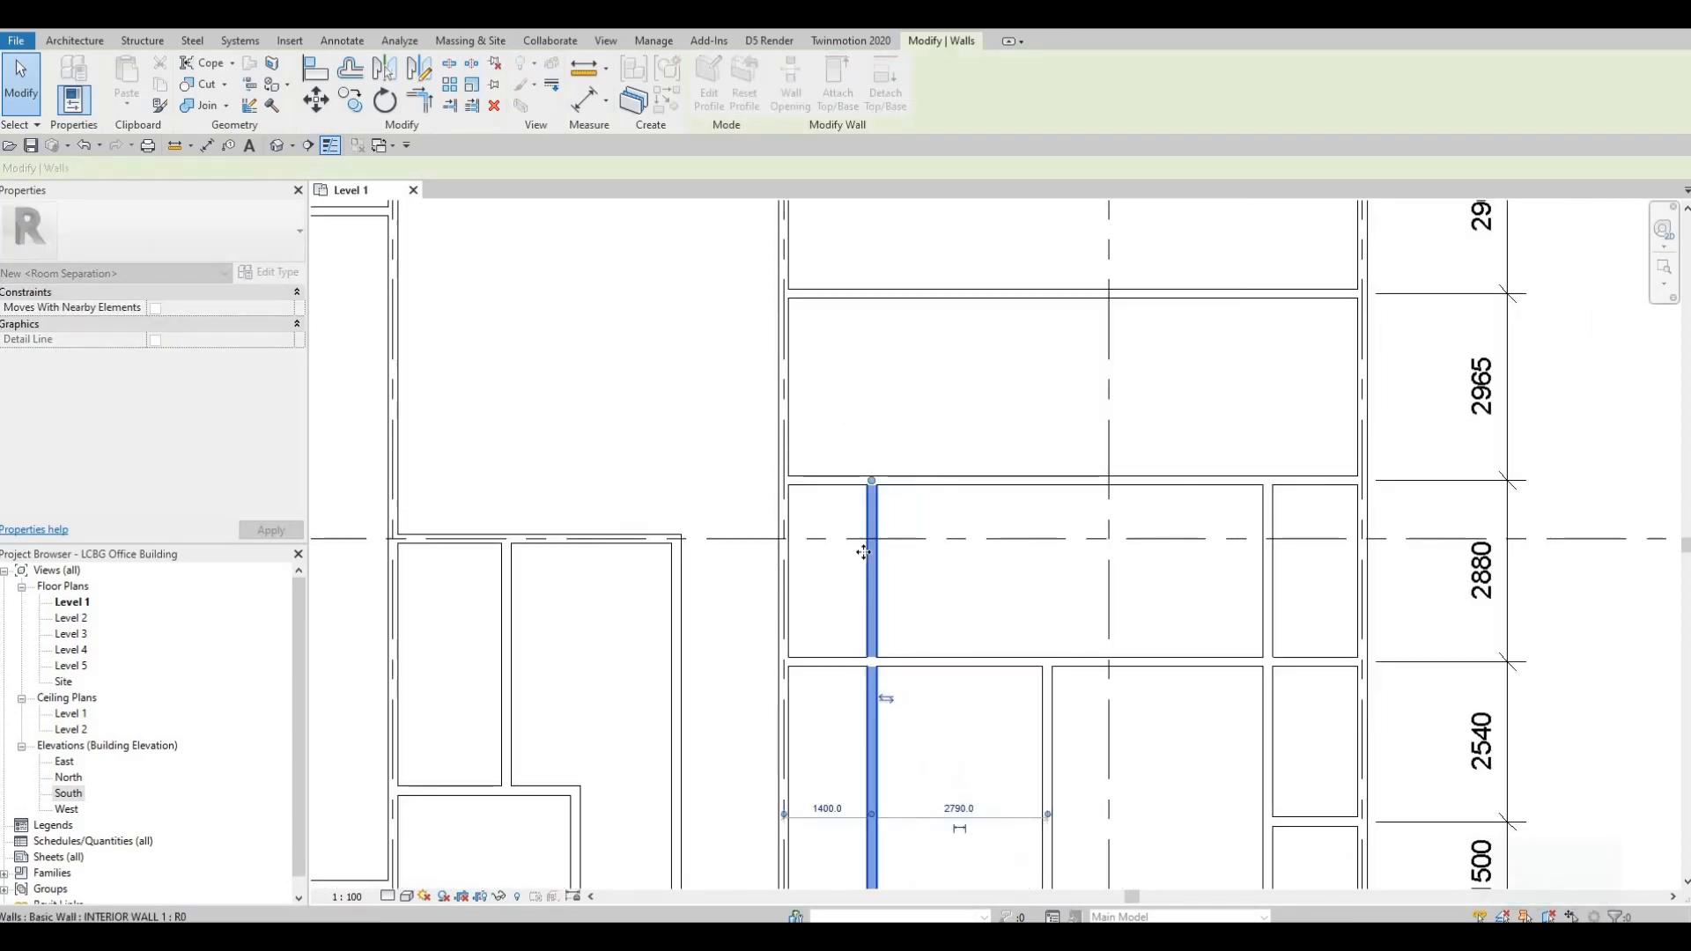
middle_click_drag(936, 757, 984, 637)
scroll(984, 637, "down", 1)
key("Escape")
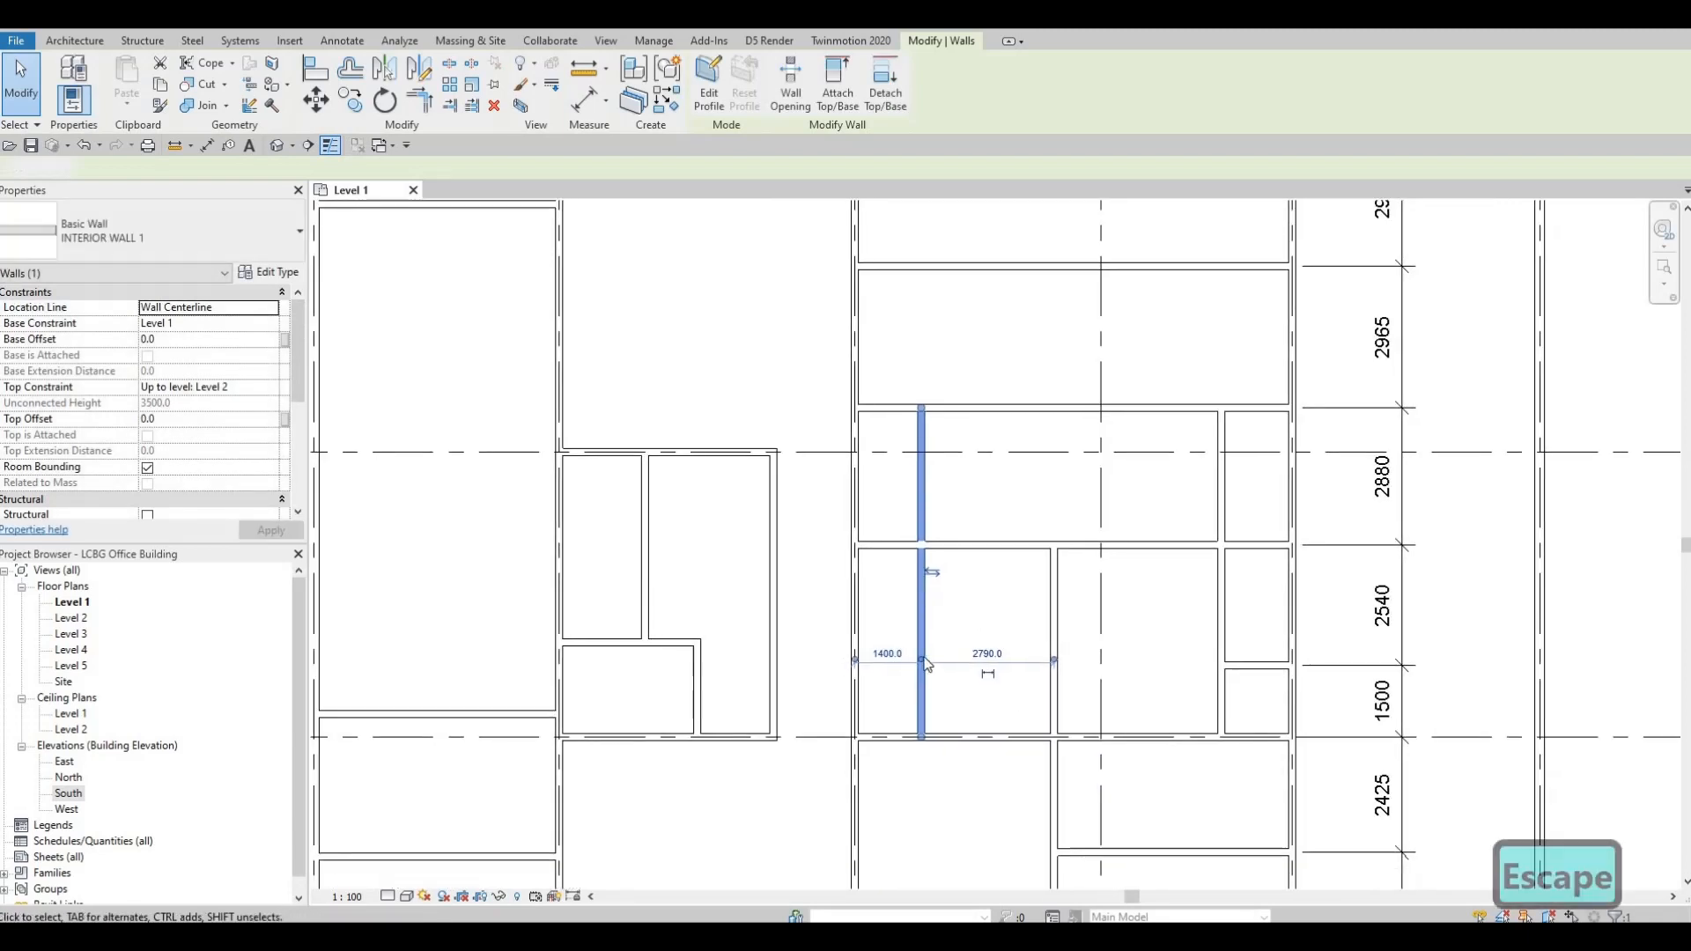
- Draw a matching INTERIOR WALL 1 horizontally about 490 above the grid 6 wall, between the western and eastern vertical partitions
scroll(928, 604, "down", 1)
scroll(944, 649, "up", 1)
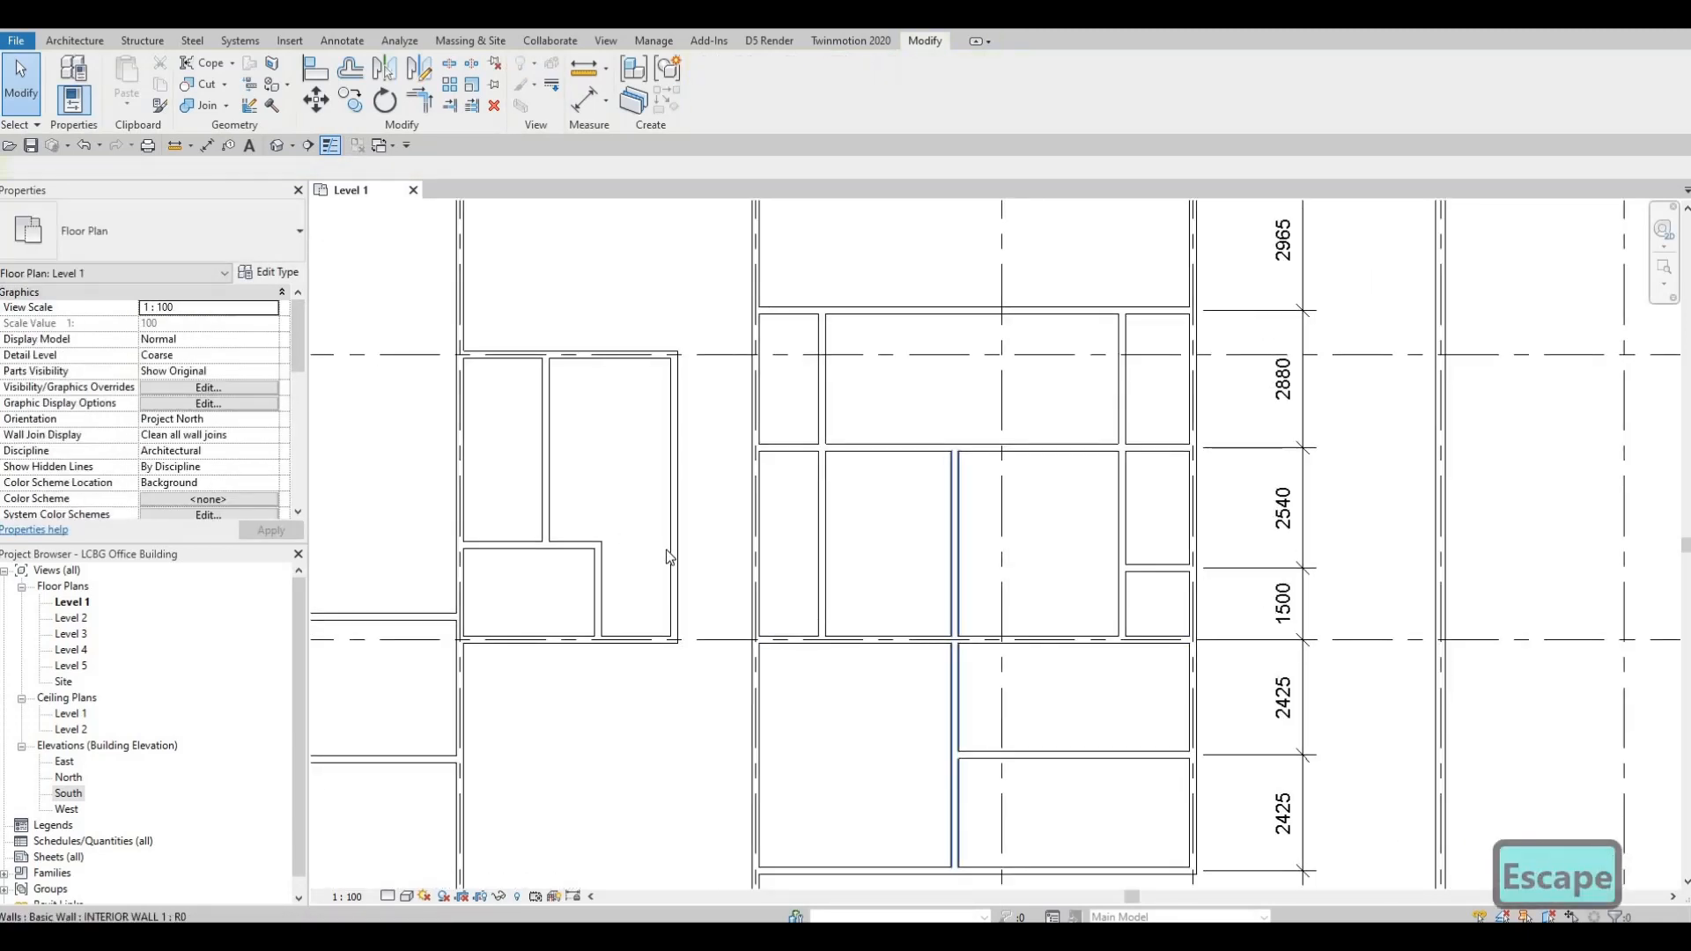
left_click(821, 631)
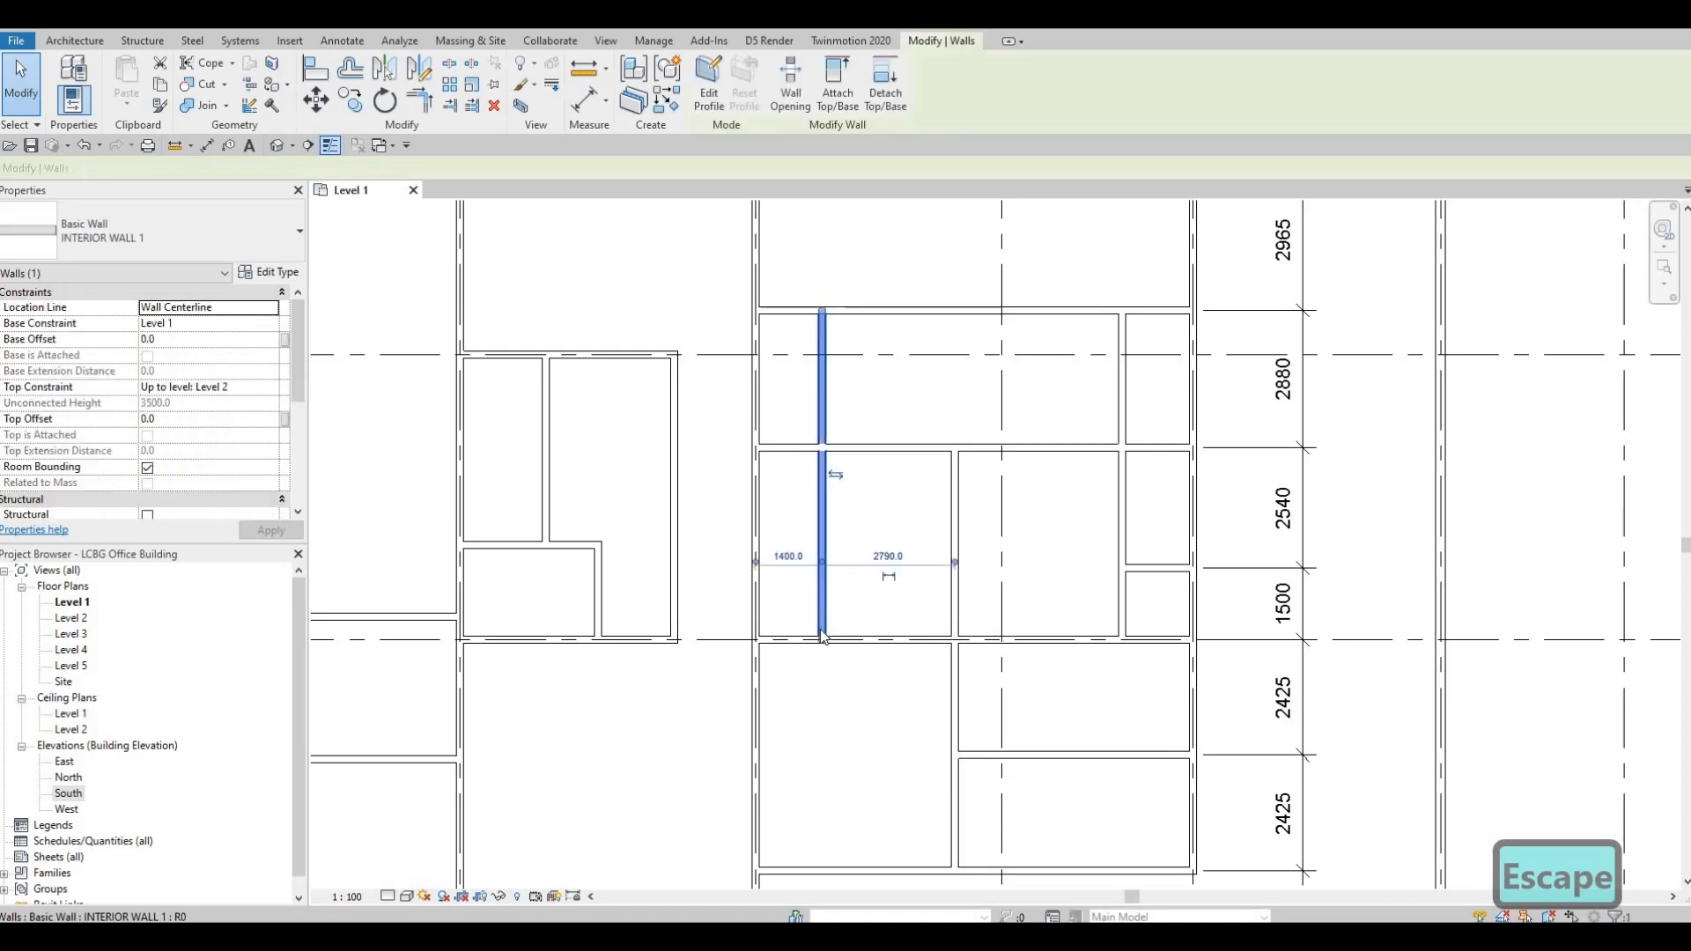
key("c")
key("s")
scroll(828, 611, "up", 1)
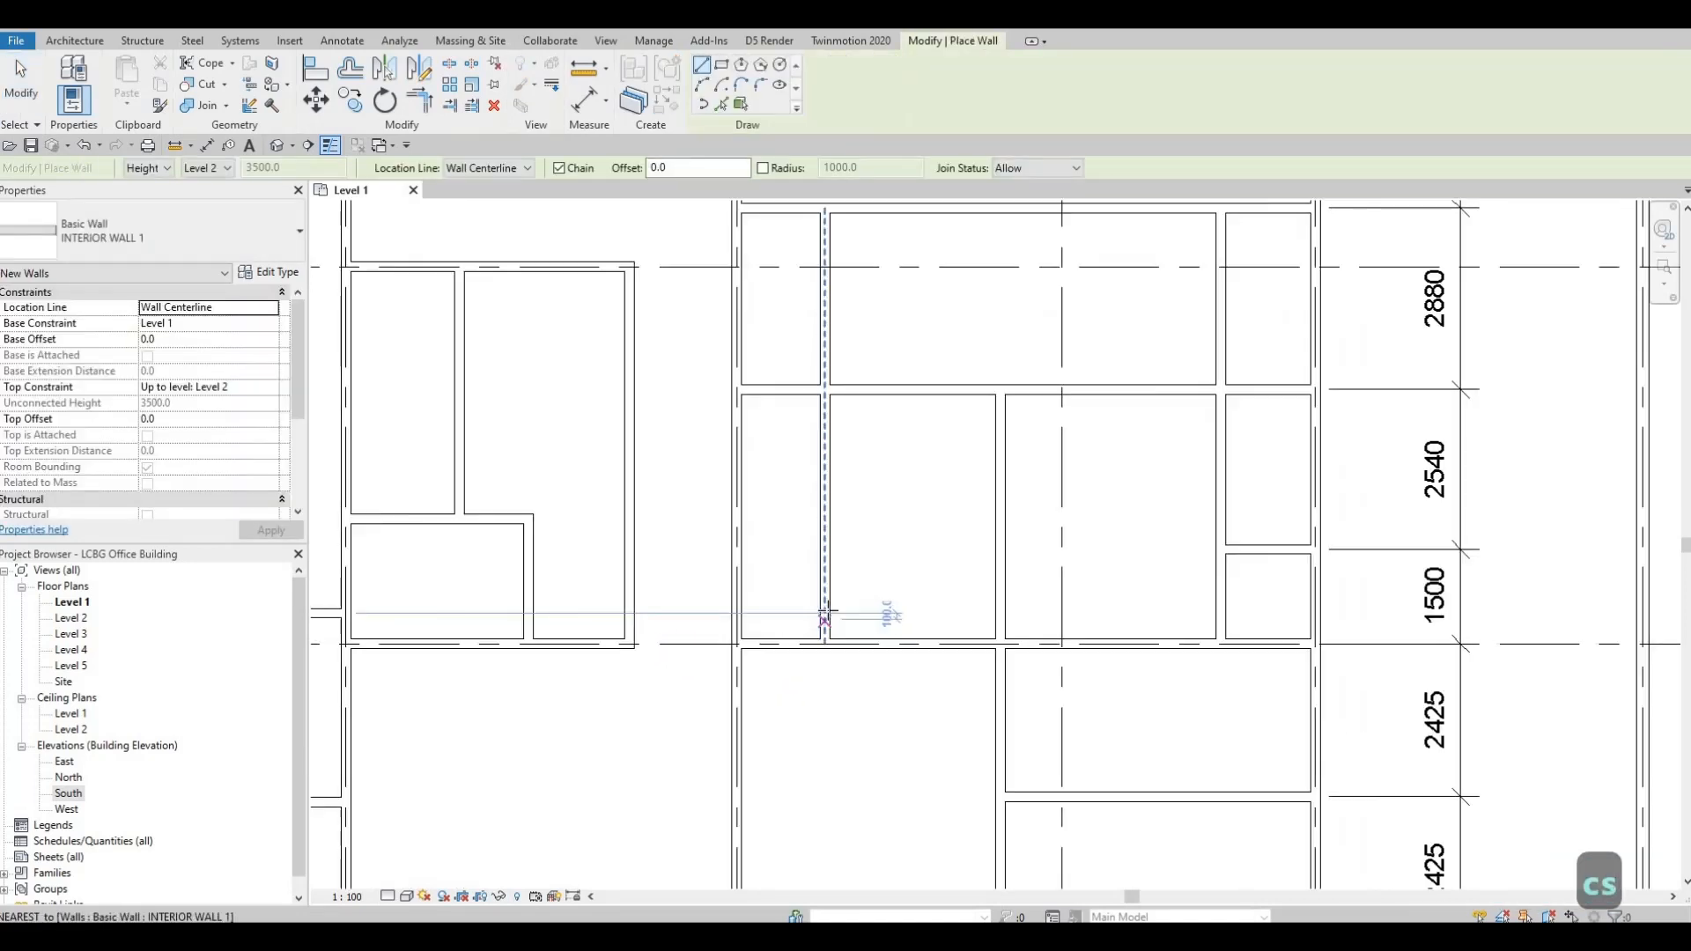
left_click(825, 614)
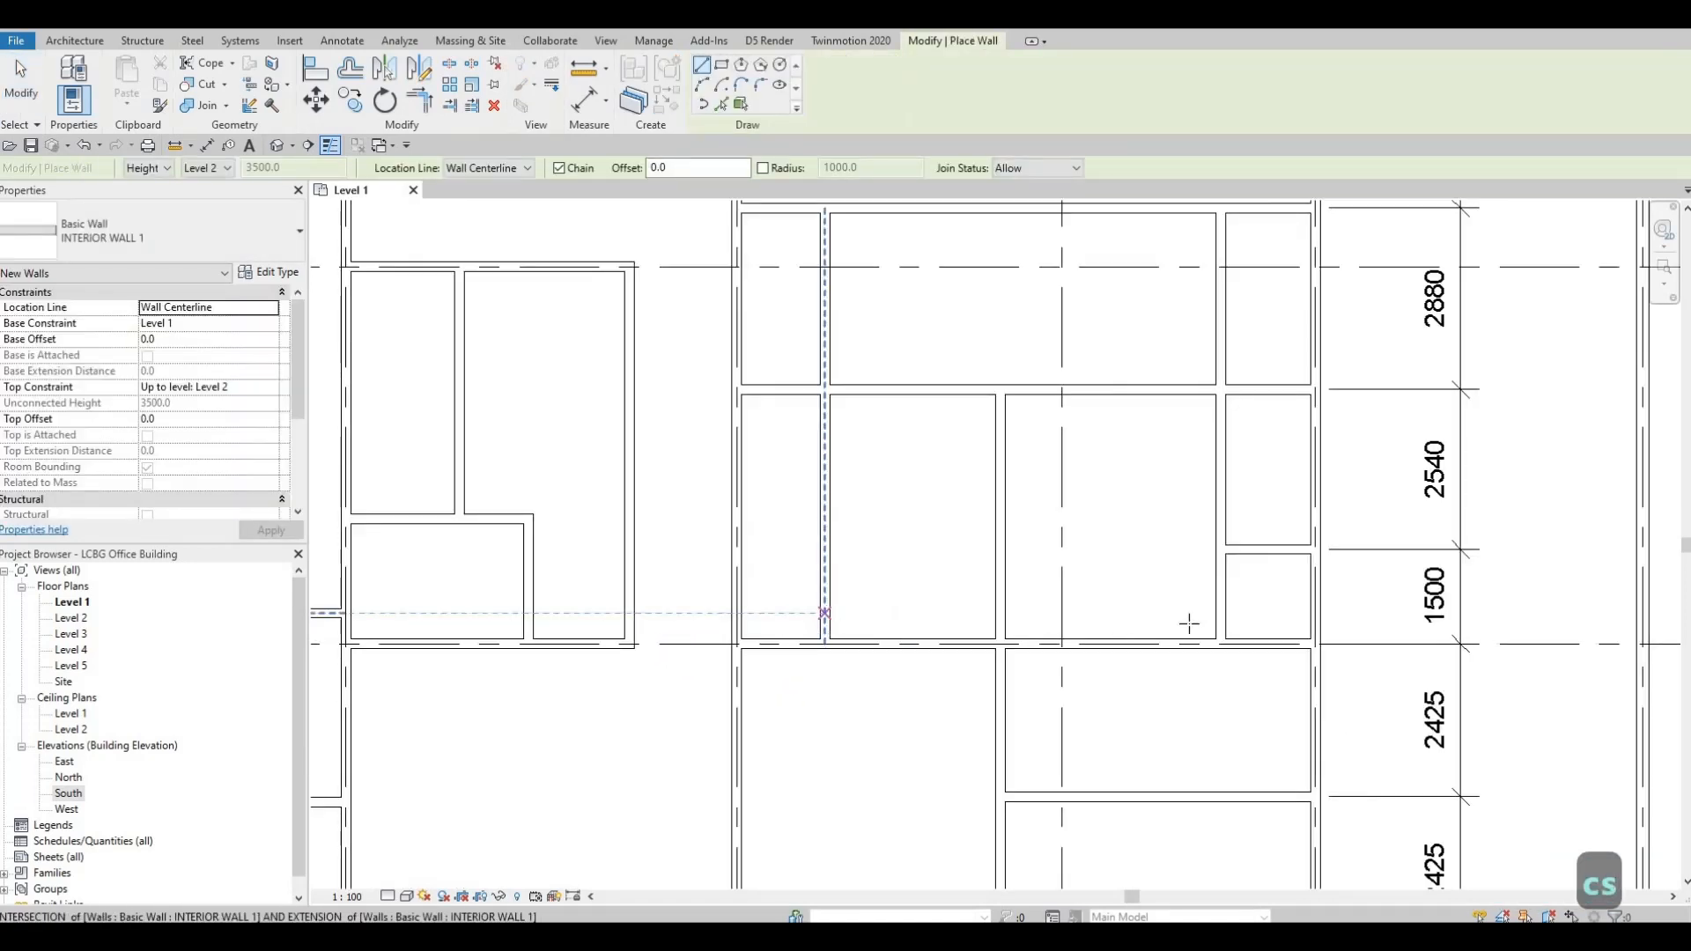
left_click(998, 645)
key("Escape")
key("Escape")
key("Escape")
- Split the middle vertical partition in the narrow strip between the new horizontal wall and the grid 6 wall
left_click(1002, 644)
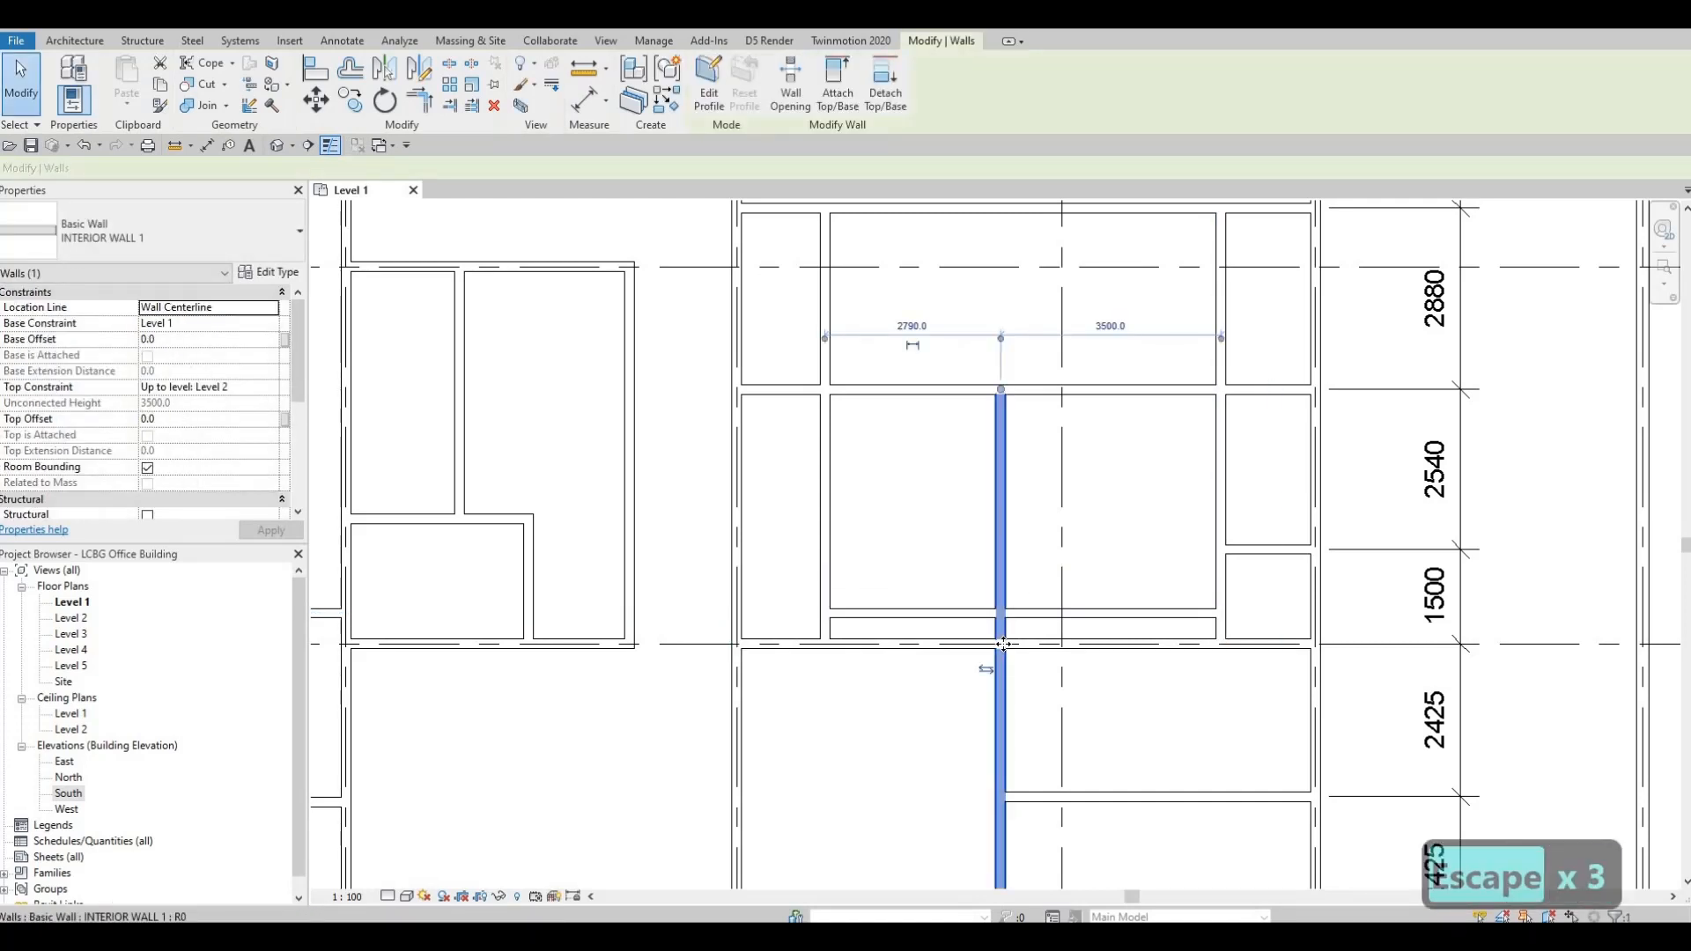
key("s")
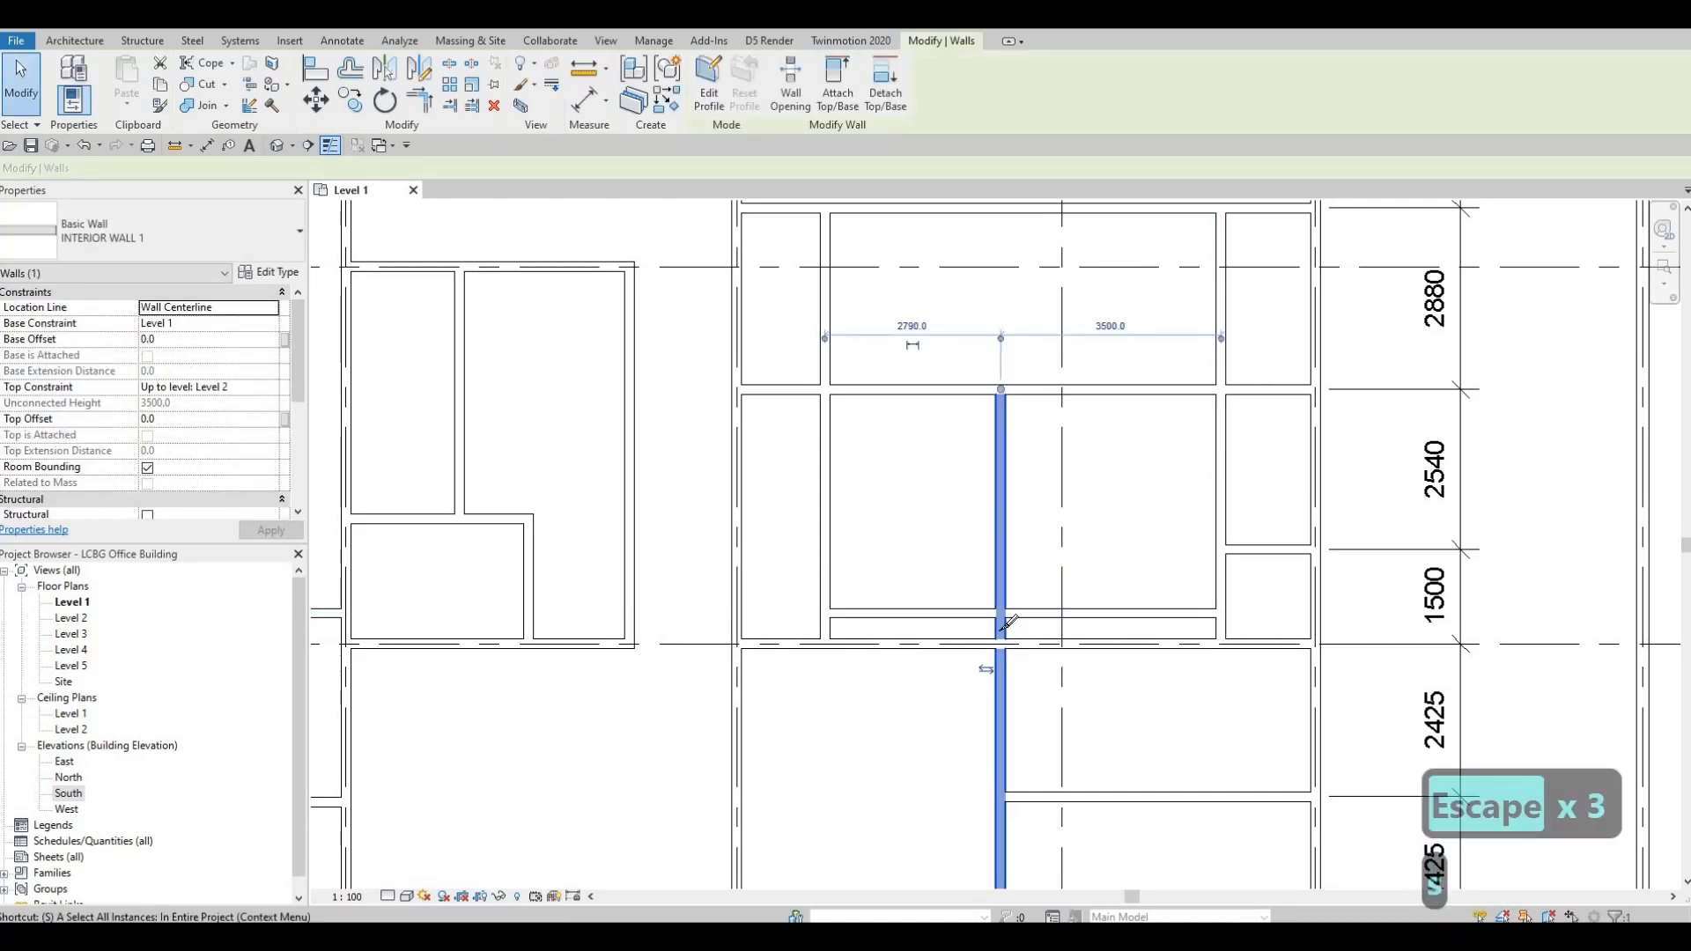
key("l")
scroll(1001, 629, "up", 1)
left_click(1001, 628)
scroll(1000, 630, "up", 2)
key("Escape")
key("Escape")
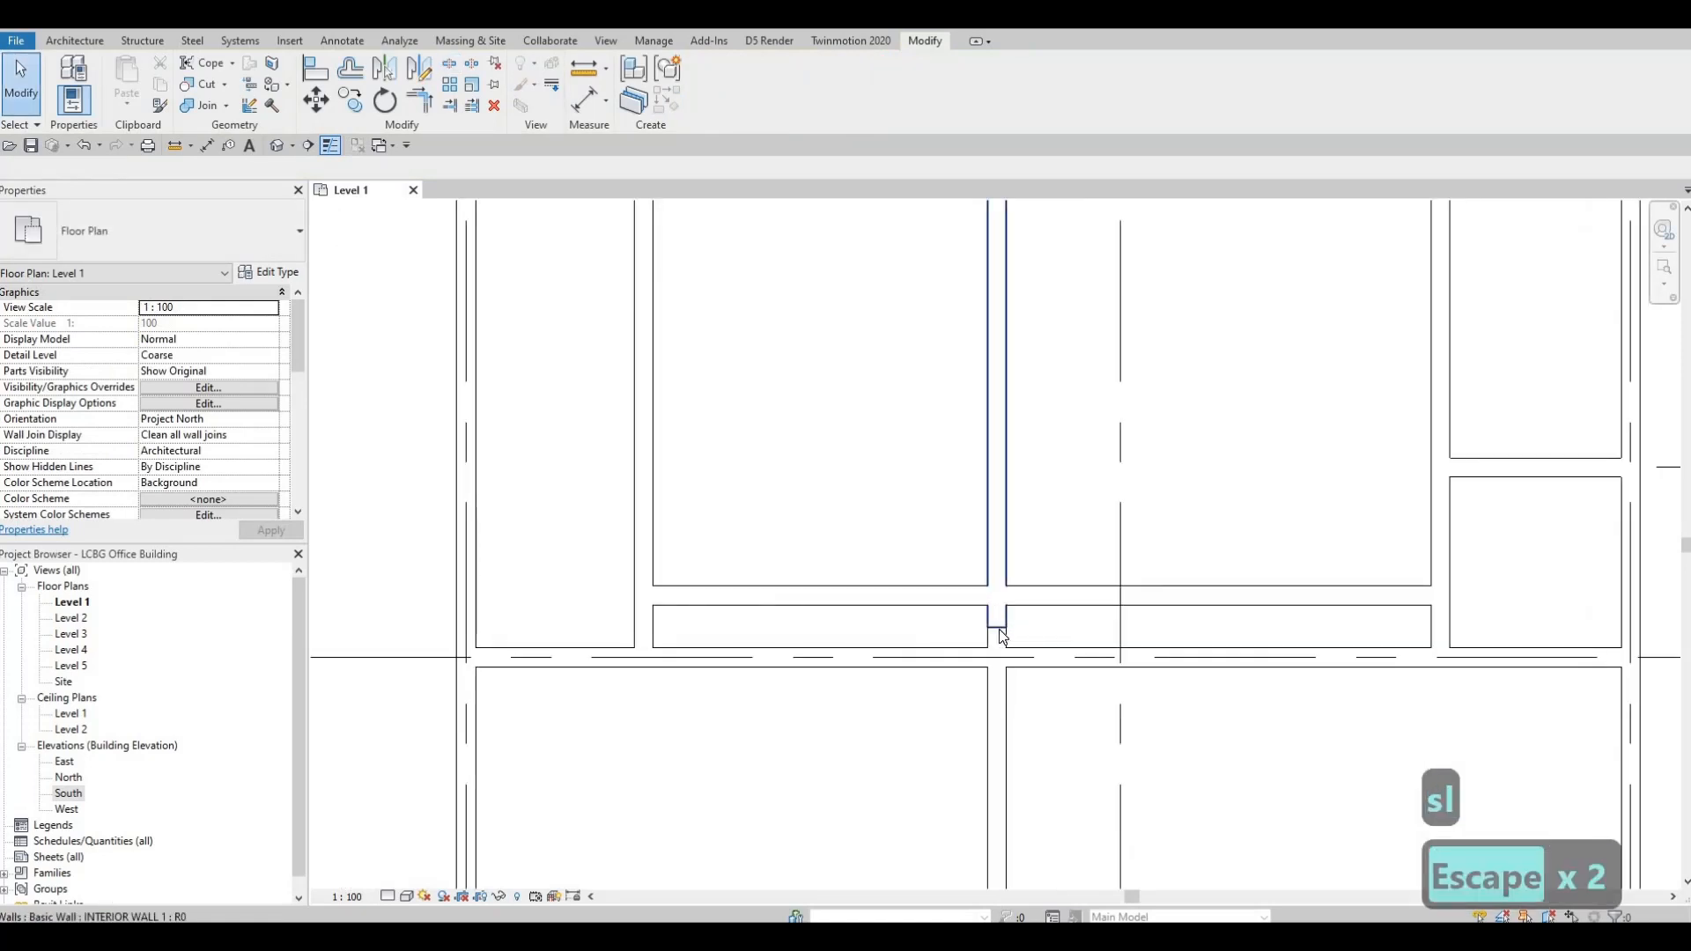
- Clear the strip by ending the upper piece of the split partition at the new horizontal wall and the lower piece at the grid 6 wall
left_click(996, 606)
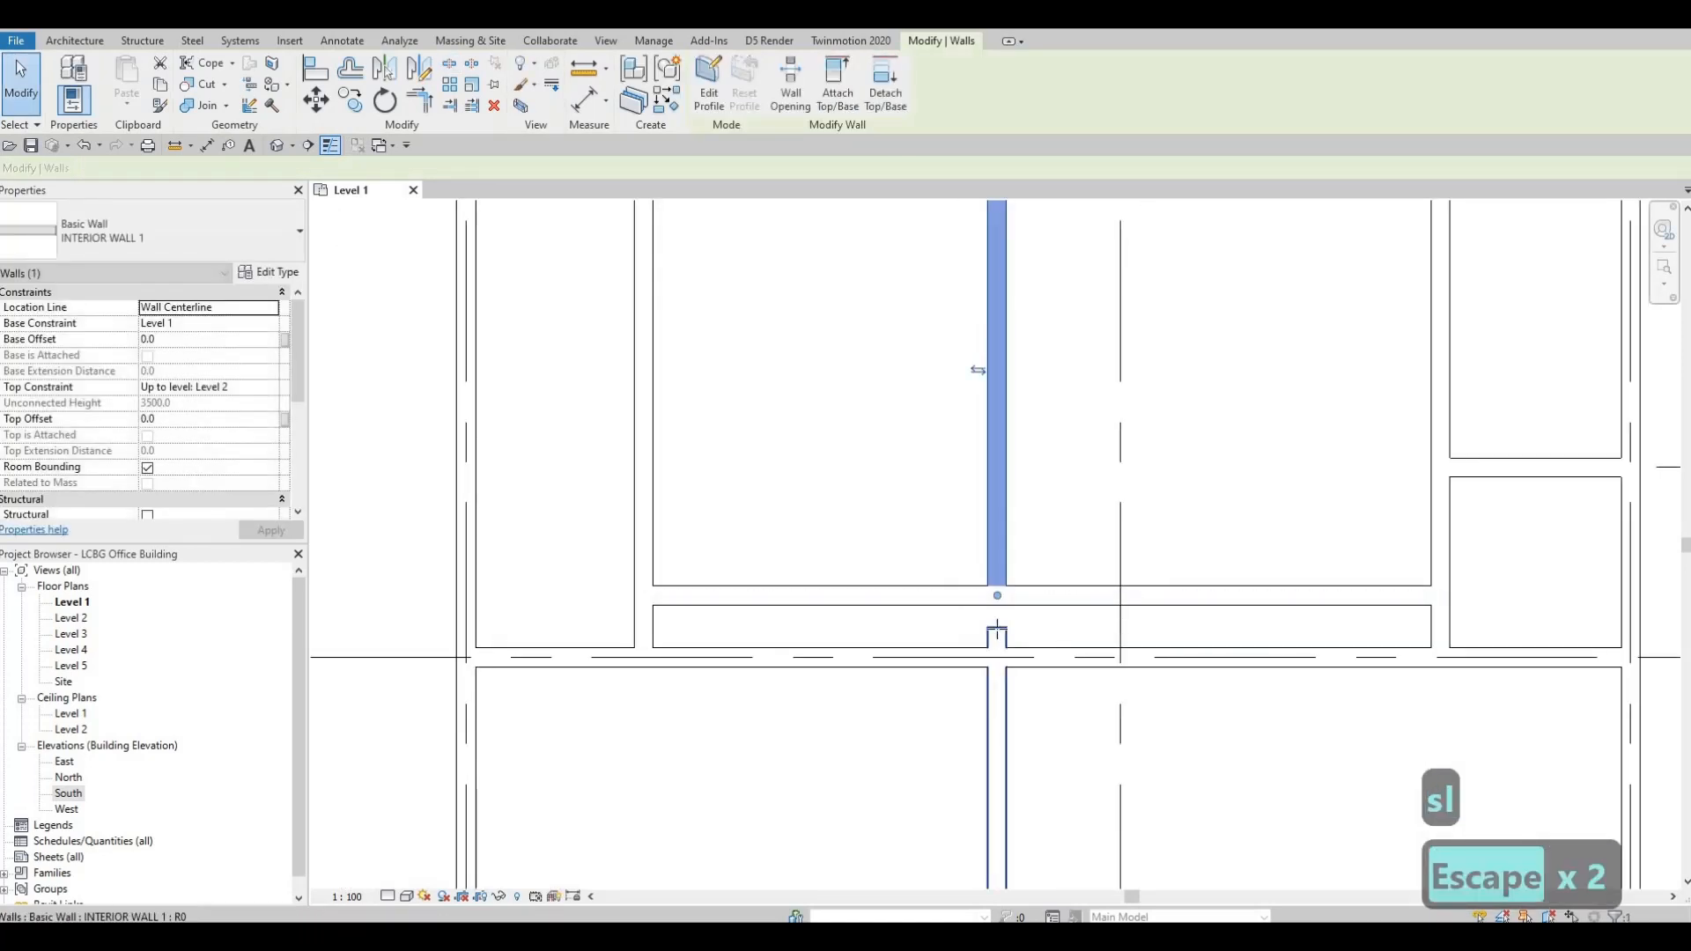
left_click(996, 630)
key("Escape")
key("Escape")
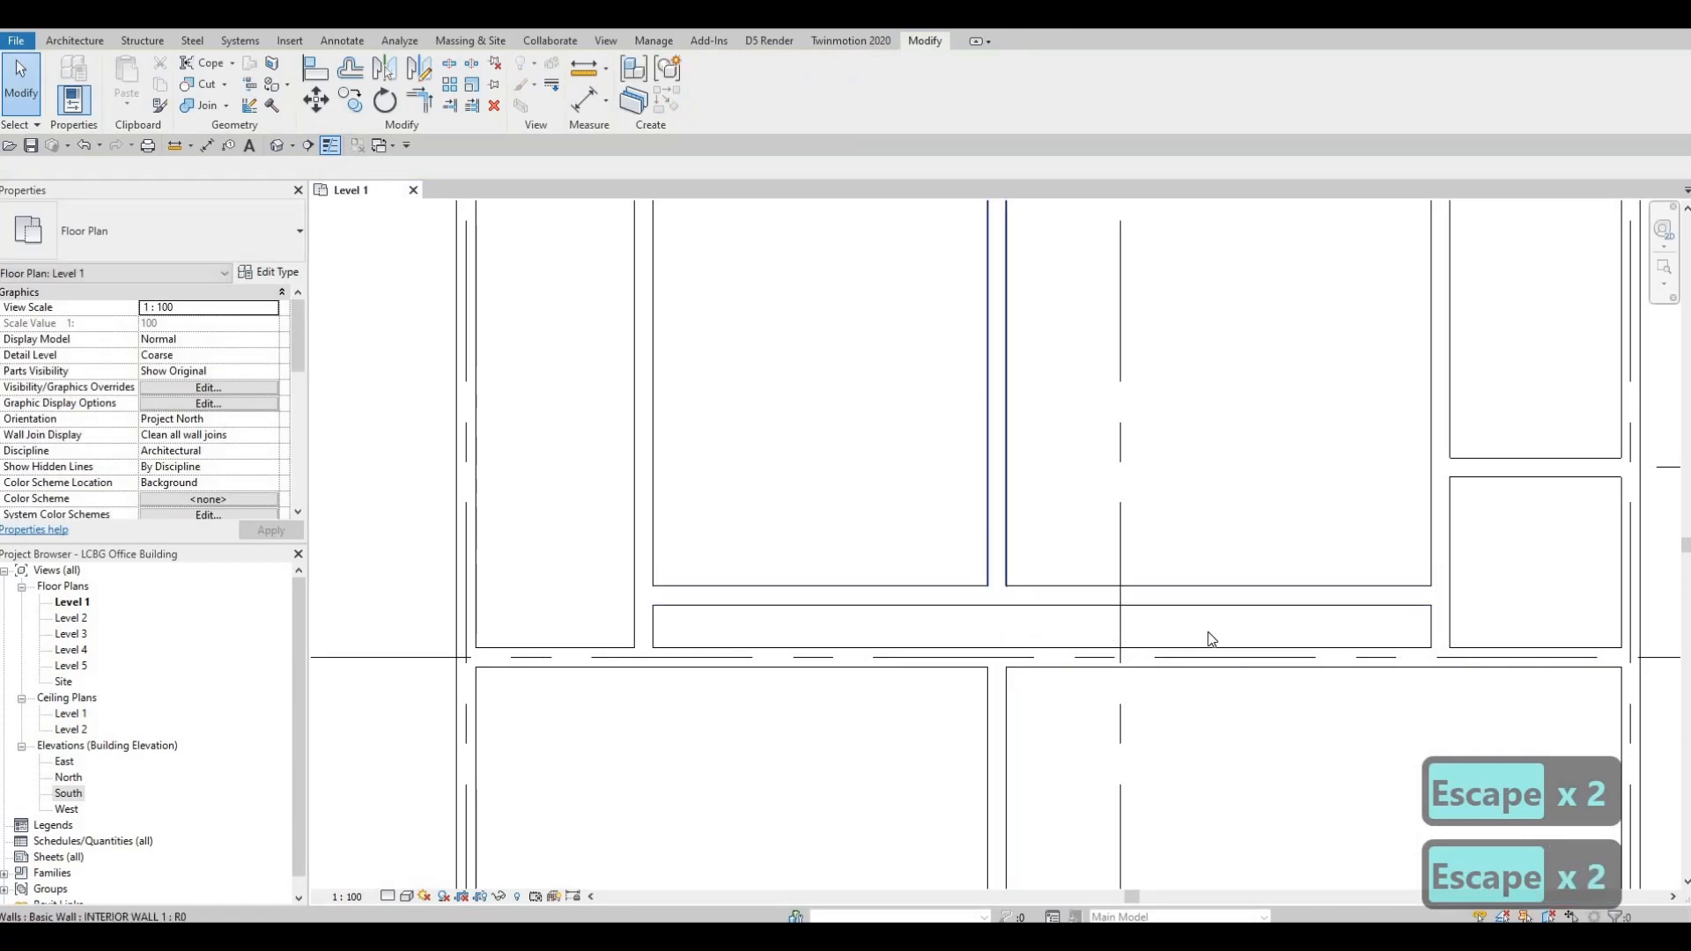
- Open the new horizontal wall's distance from the grid 6 wall for editing
left_click(1042, 592)
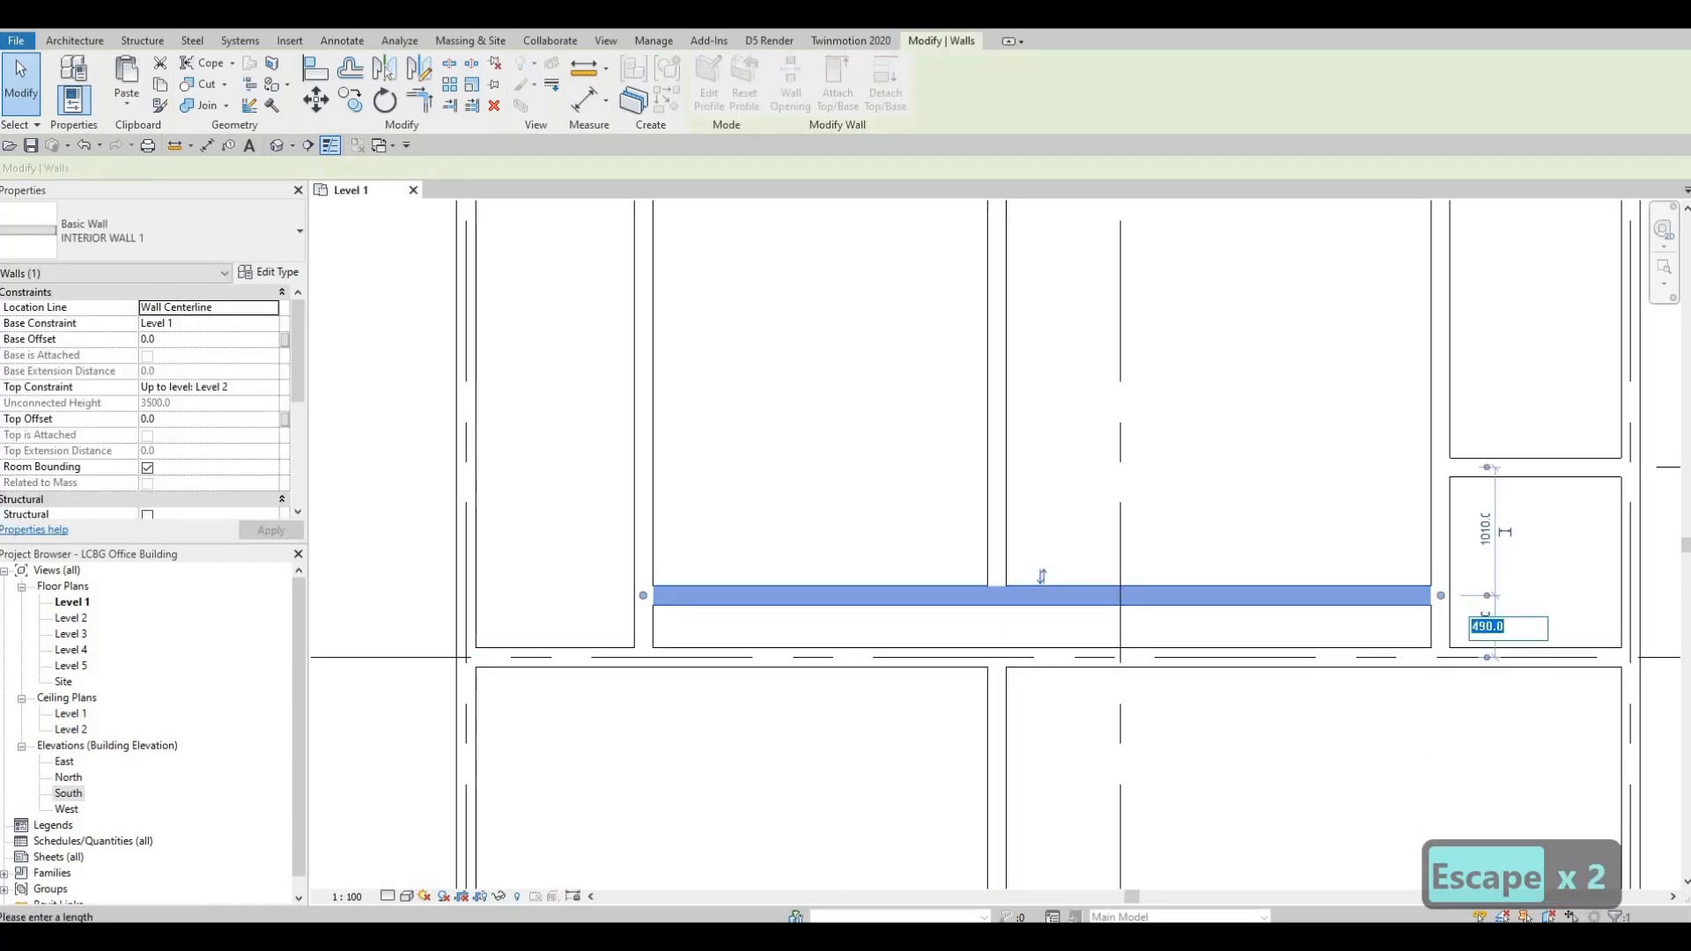
- Set the selected long horizontal interior wall's distance from the parallel wall below it to 400 mm
type("400")
key("Return")
key("Escape")
key("Escape")
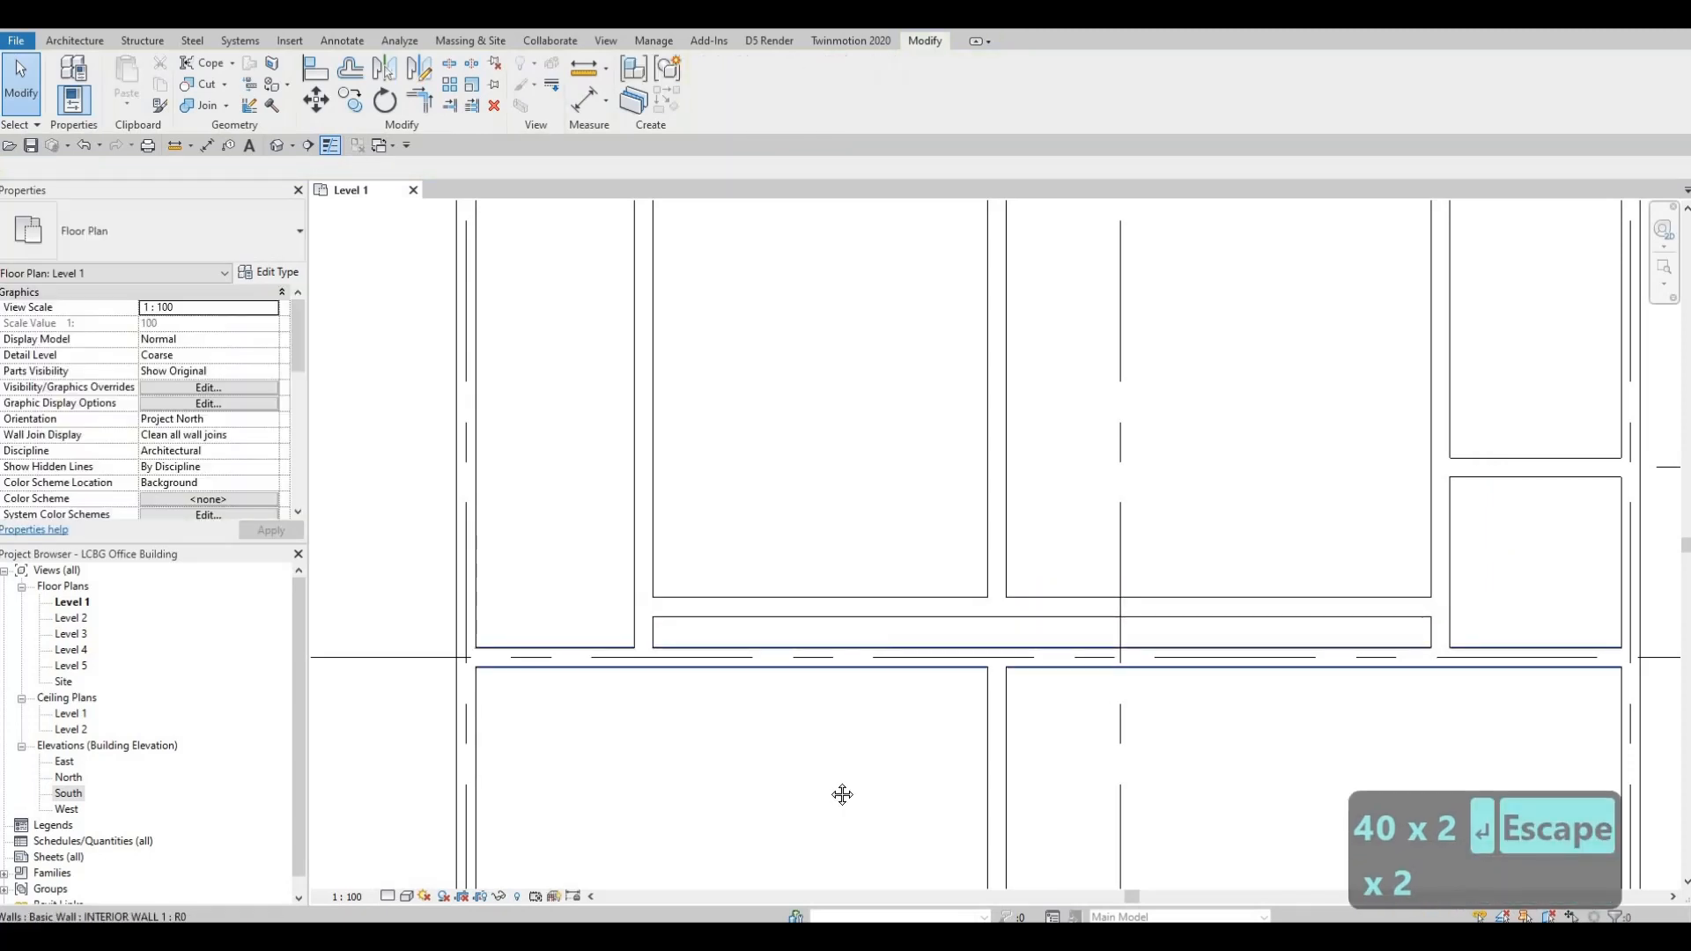
- Examine the interior wall layout on the Level 1 plan between grids 1 and 7
scroll(841, 661, "down", 3)
middle_click_drag(875, 728, 821, 868)
middle_click_drag(934, 712, 960, 704)
scroll(1066, 665, "down", 1)
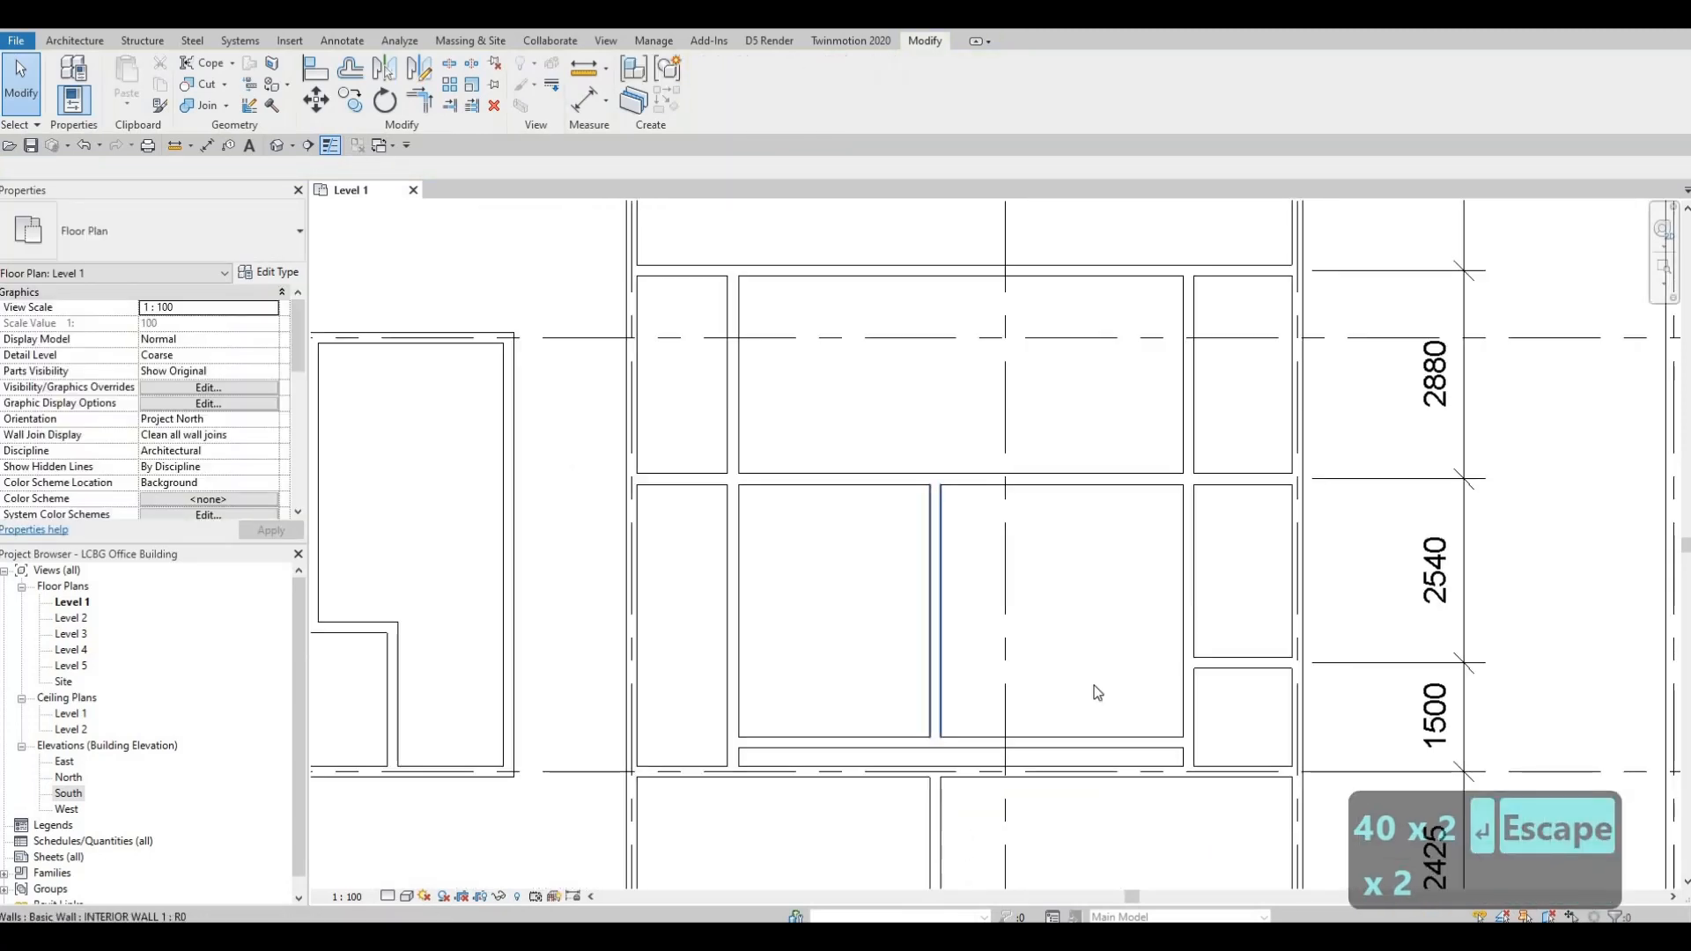
mouse_move(1192, 729)
middle_mouse_down()
mouse_move(1201, 714)
mouse_move(1076, 732)
mouse_move(1006, 799)
middle_mouse_up()
mouse_move(1166, 548)
middle_mouse_down()
mouse_move(1122, 611)
mouse_move(1140, 593)
middle_mouse_up()
scroll(1126, 618, "down", 1)
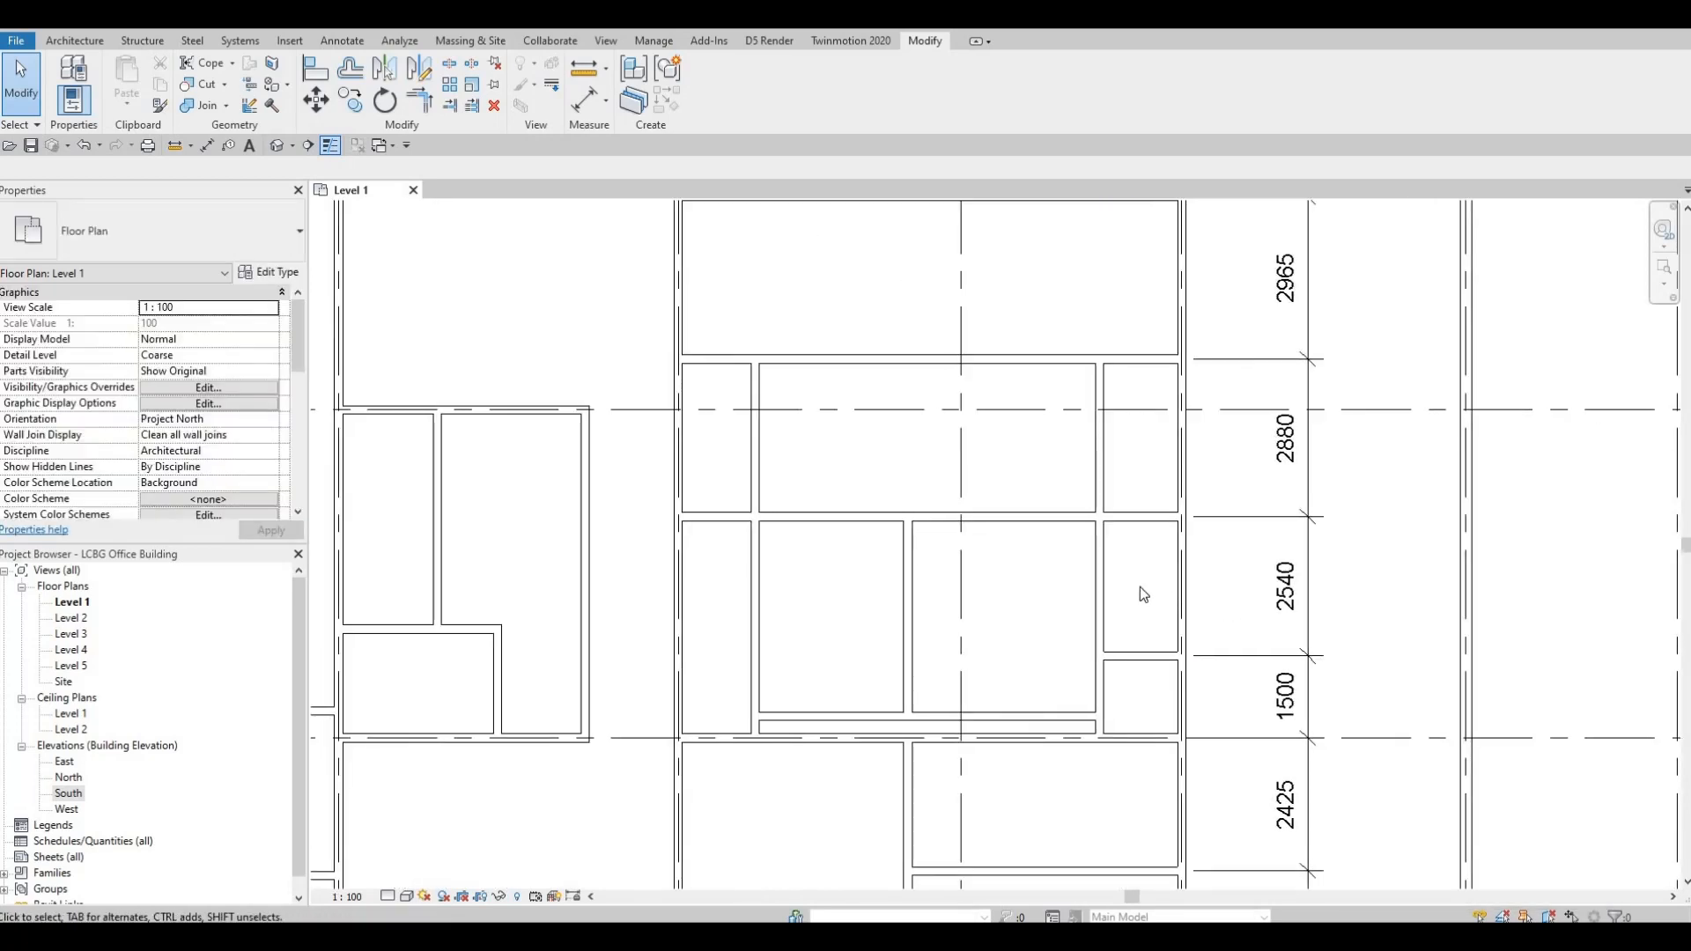
scroll(1110, 674, "down", 5)
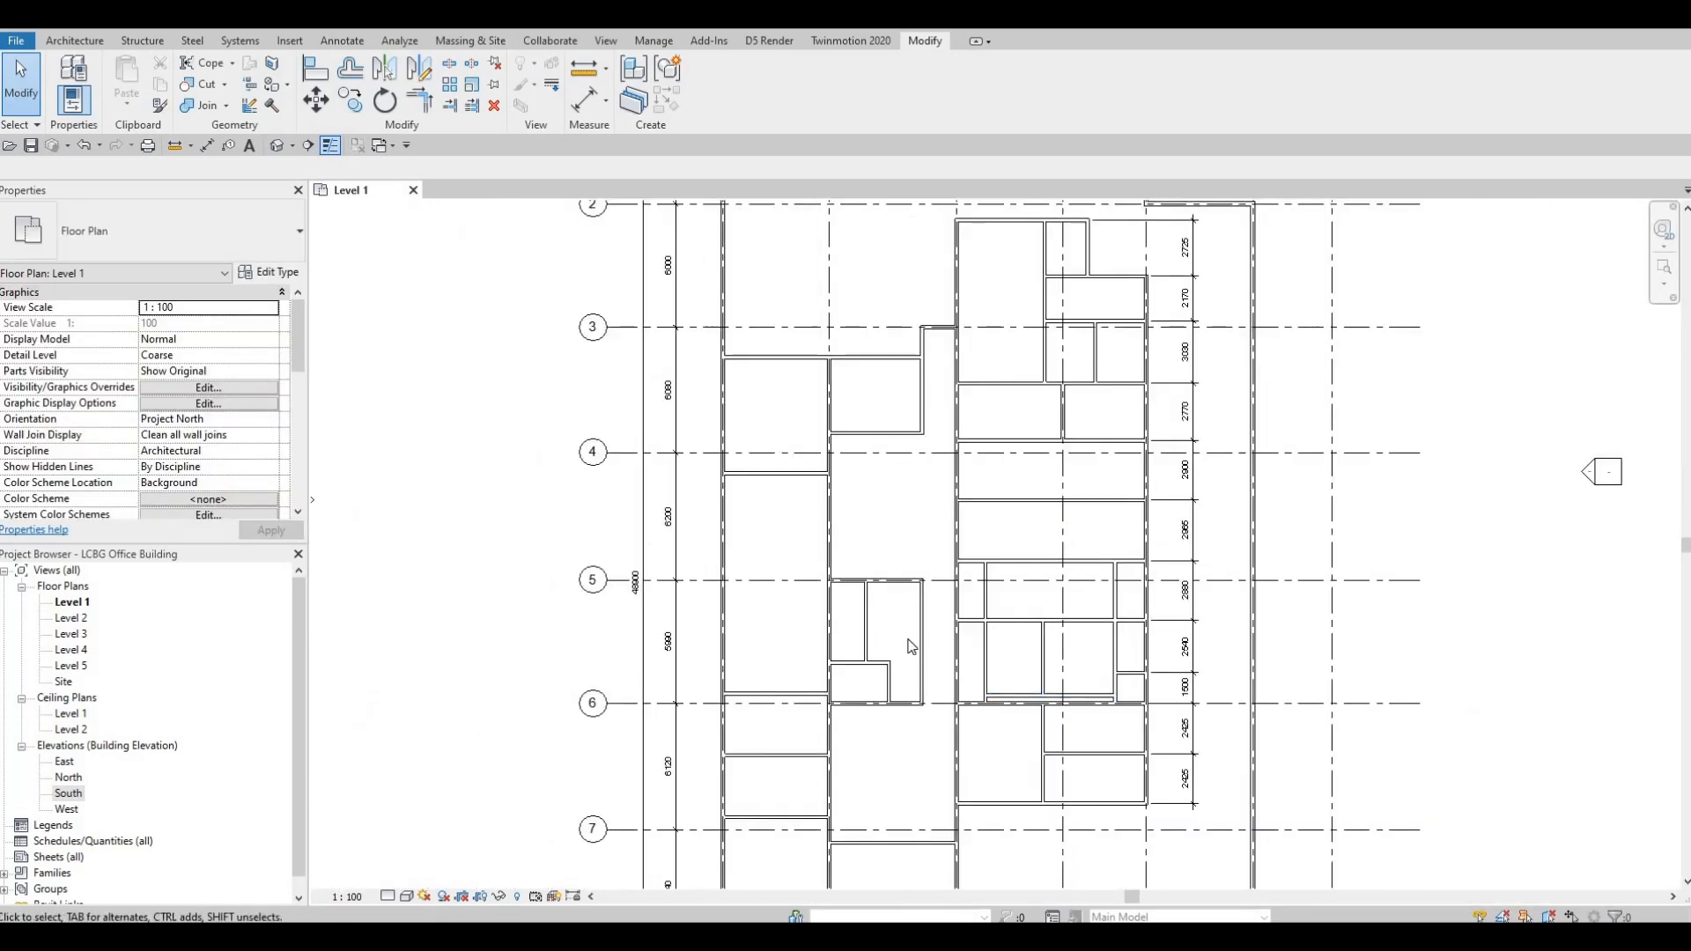
middle_click_drag(911, 648, 915, 689)
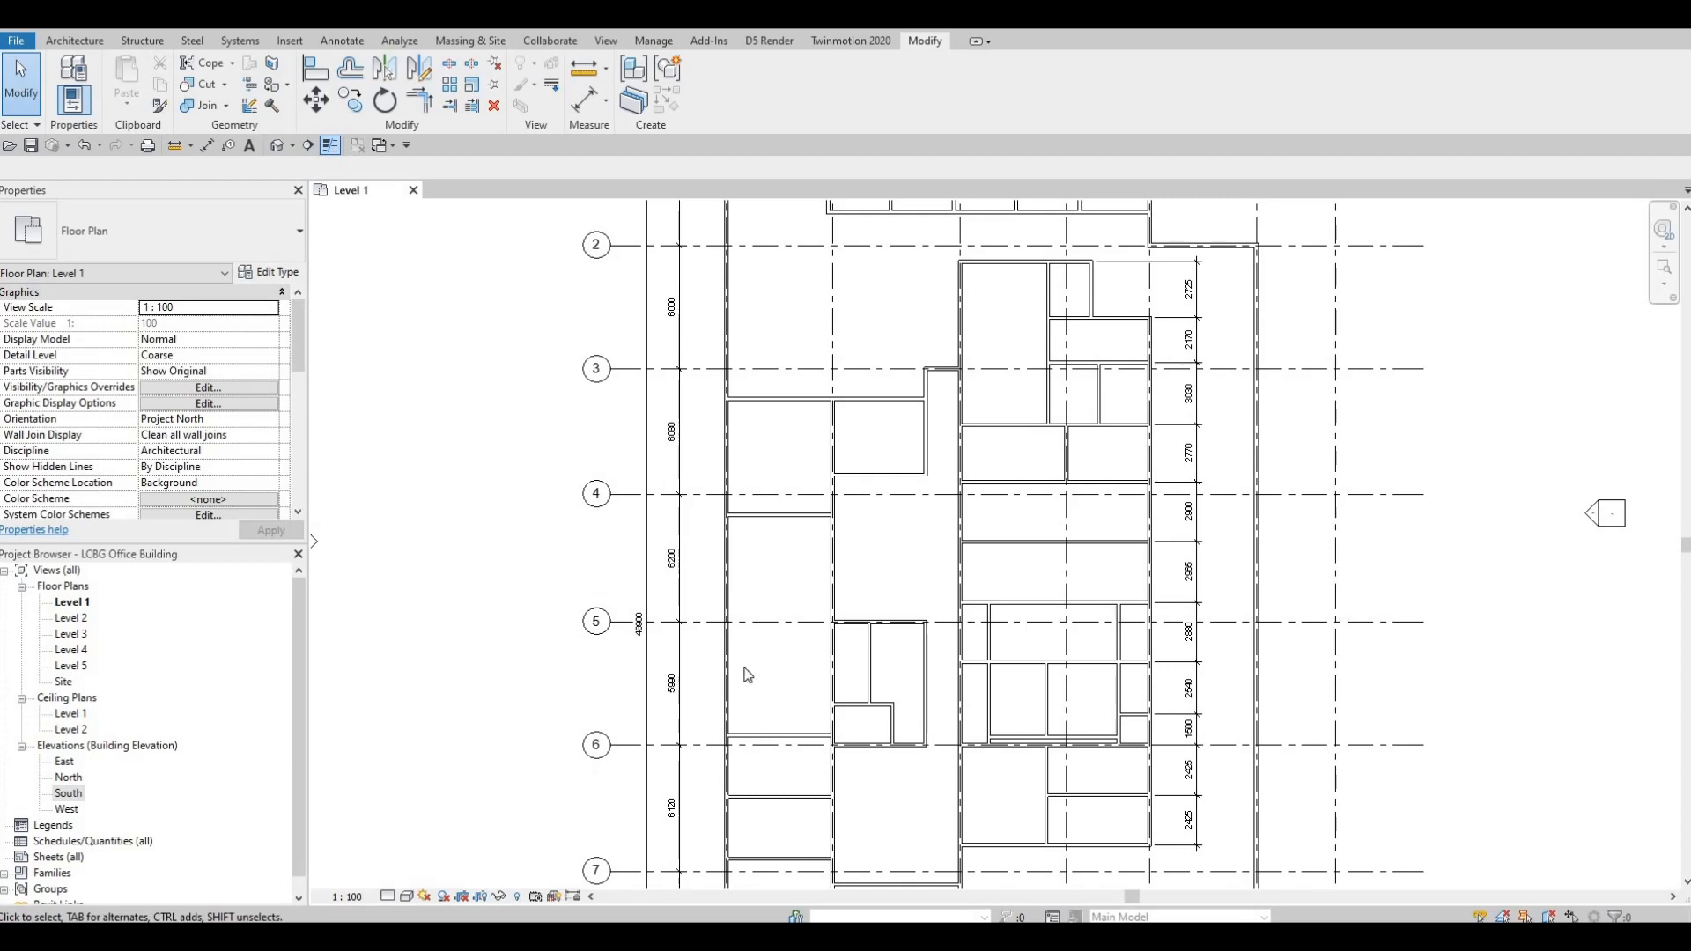
scroll(747, 674, "up", 1)
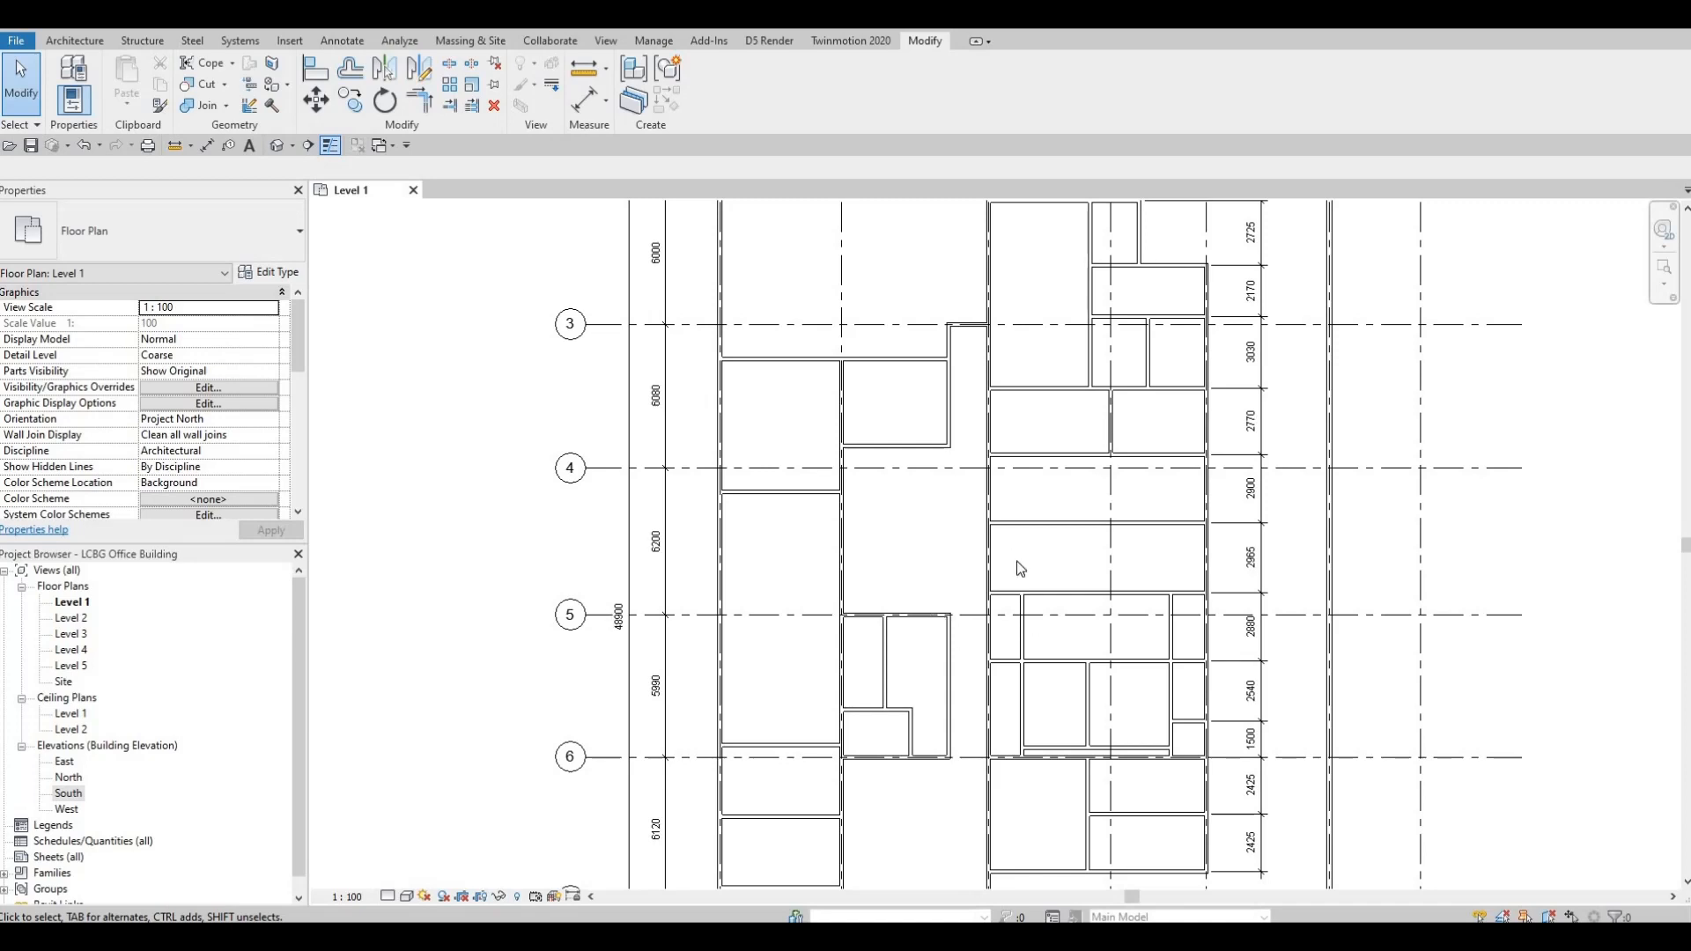
scroll(980, 703, "down", 1)
scroll(973, 495, "up", 1)
middle_click_drag(972, 496, 888, 689)
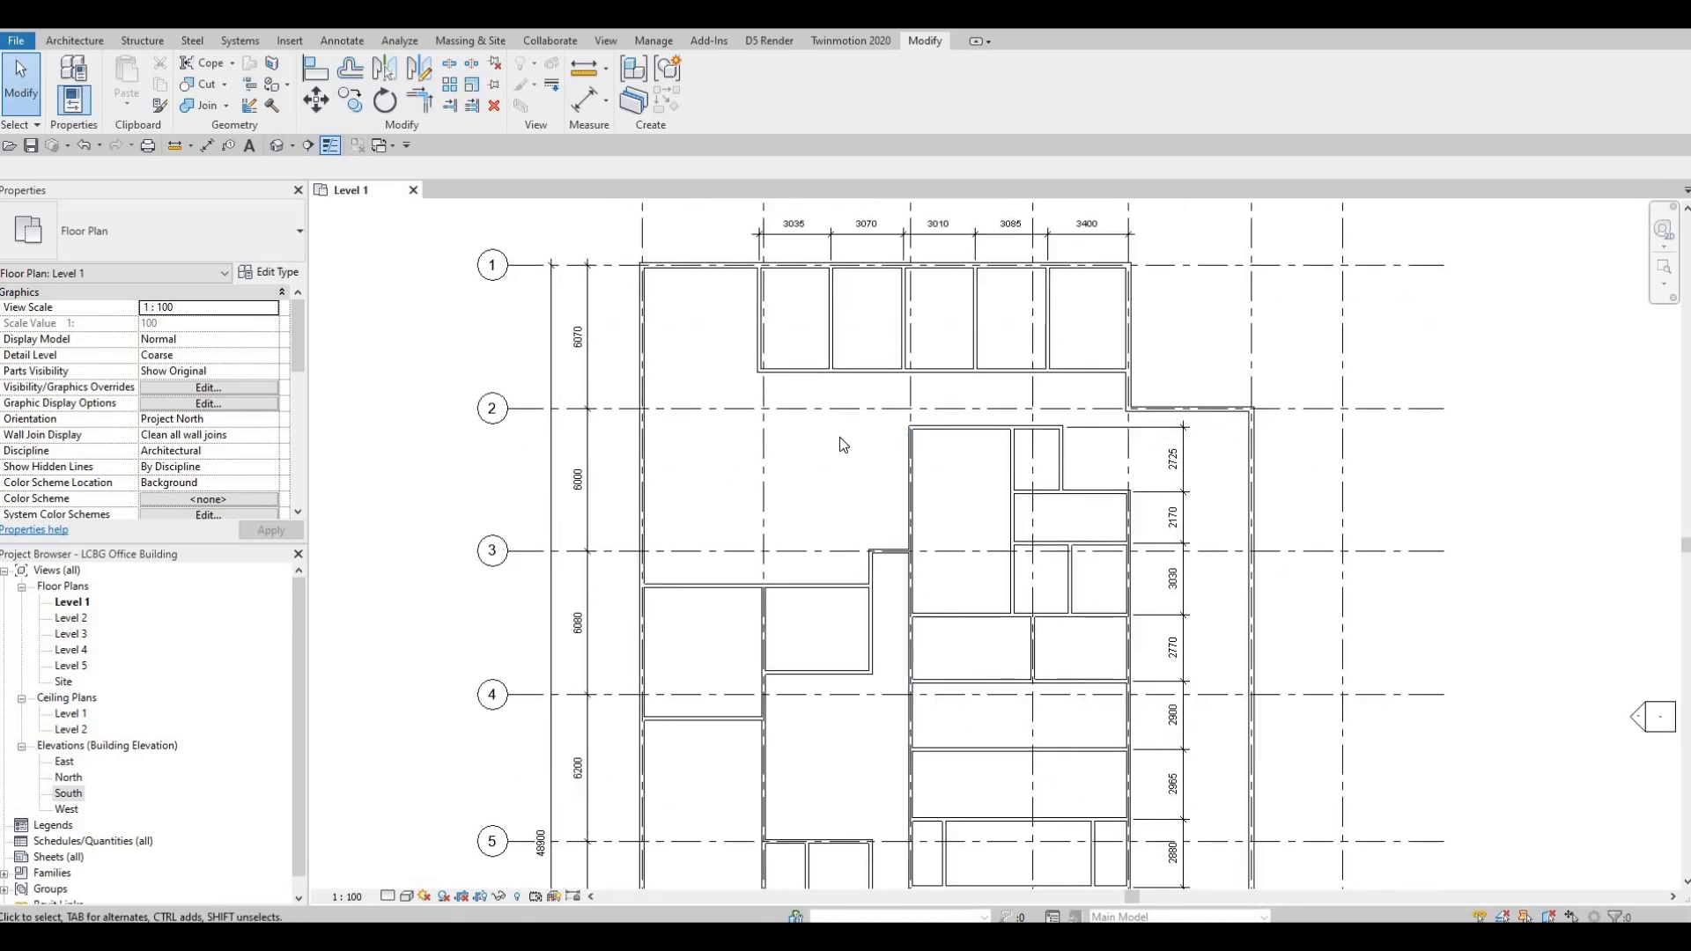
middle_click_drag(926, 492, 949, 422)
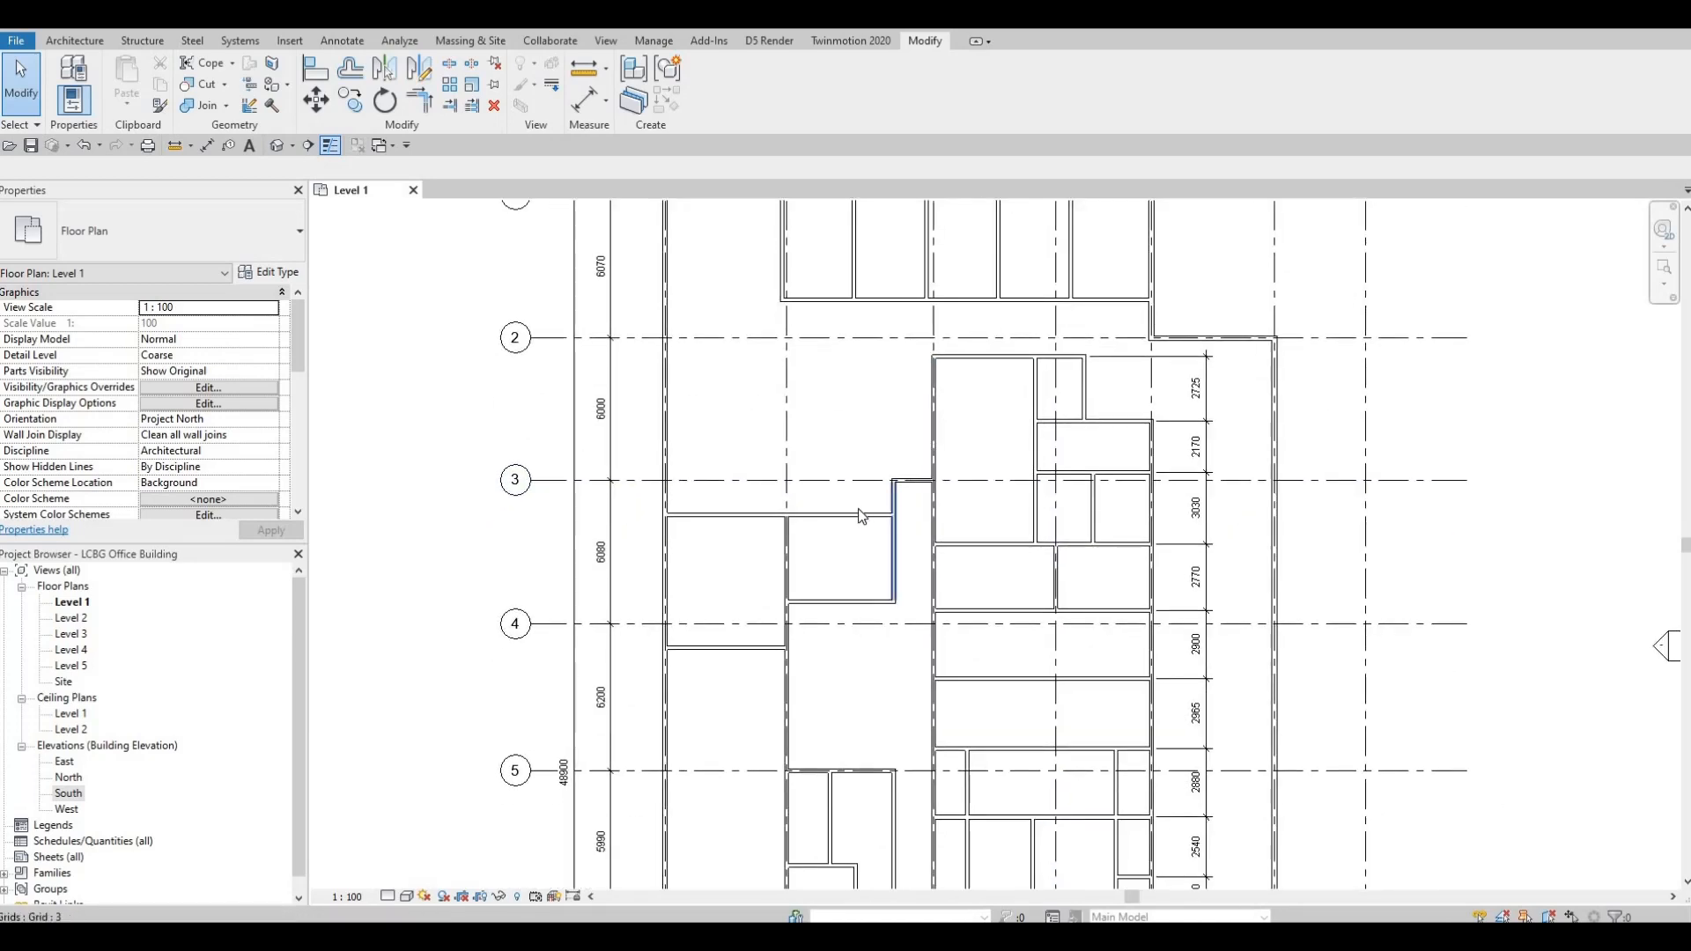
middle_click_drag(860, 516, 932, 436)
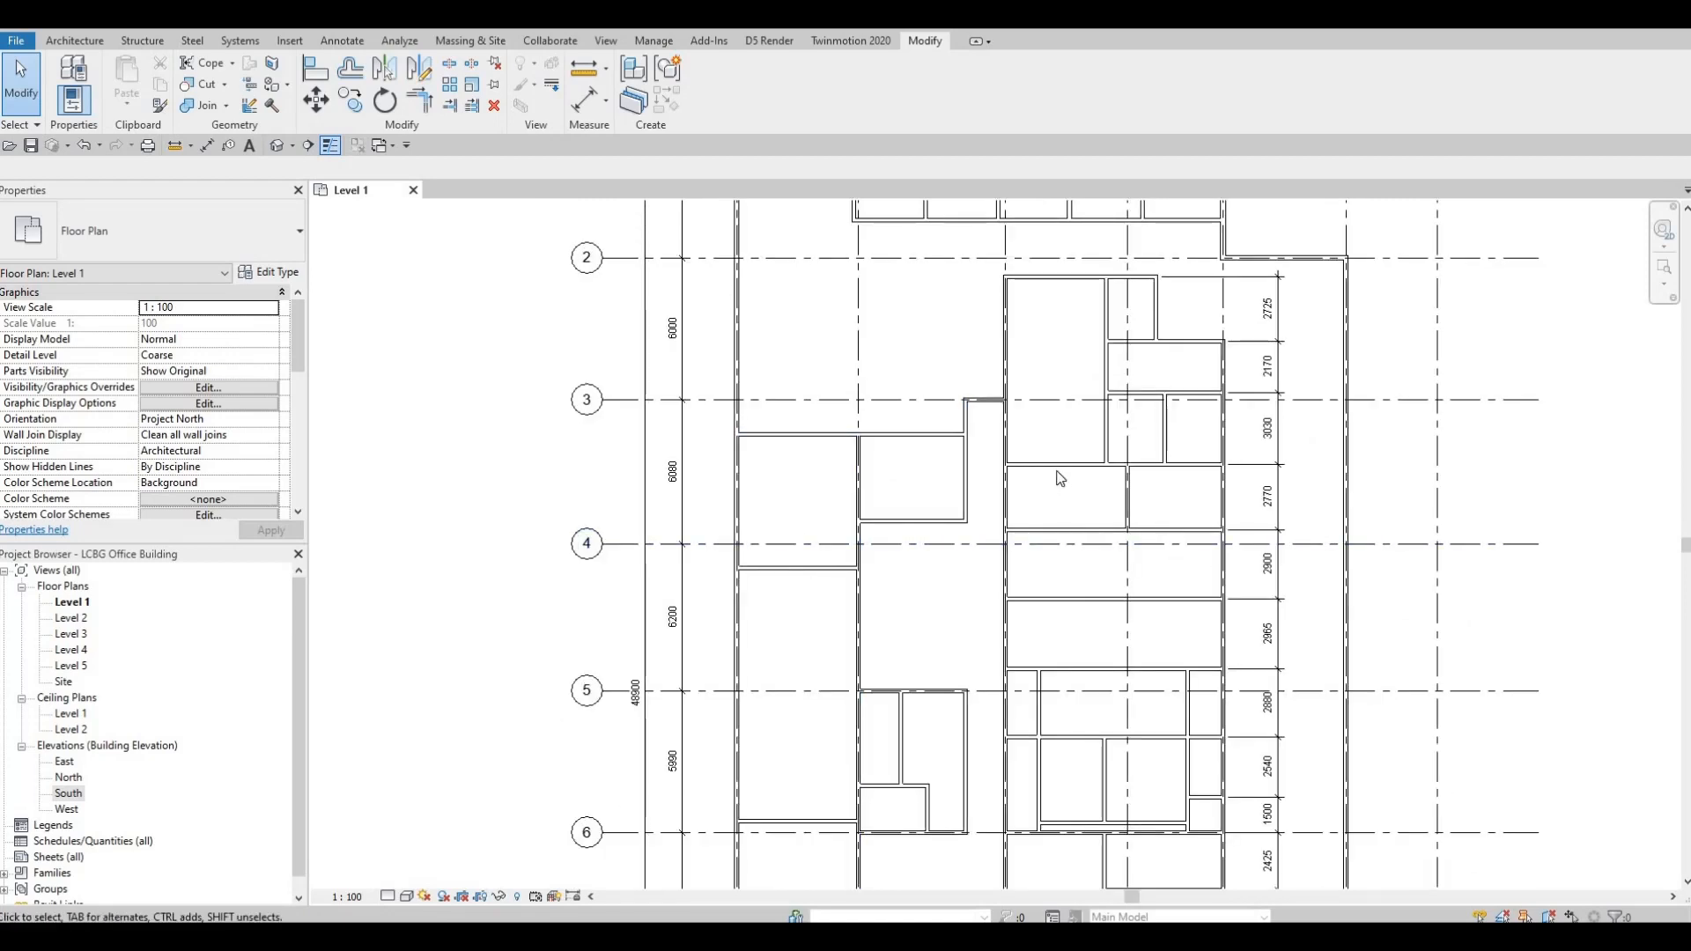
mouse_move(1059, 478)
middle_mouse_down()
mouse_move(1051, 489)
mouse_move(1070, 464)
middle_mouse_up()
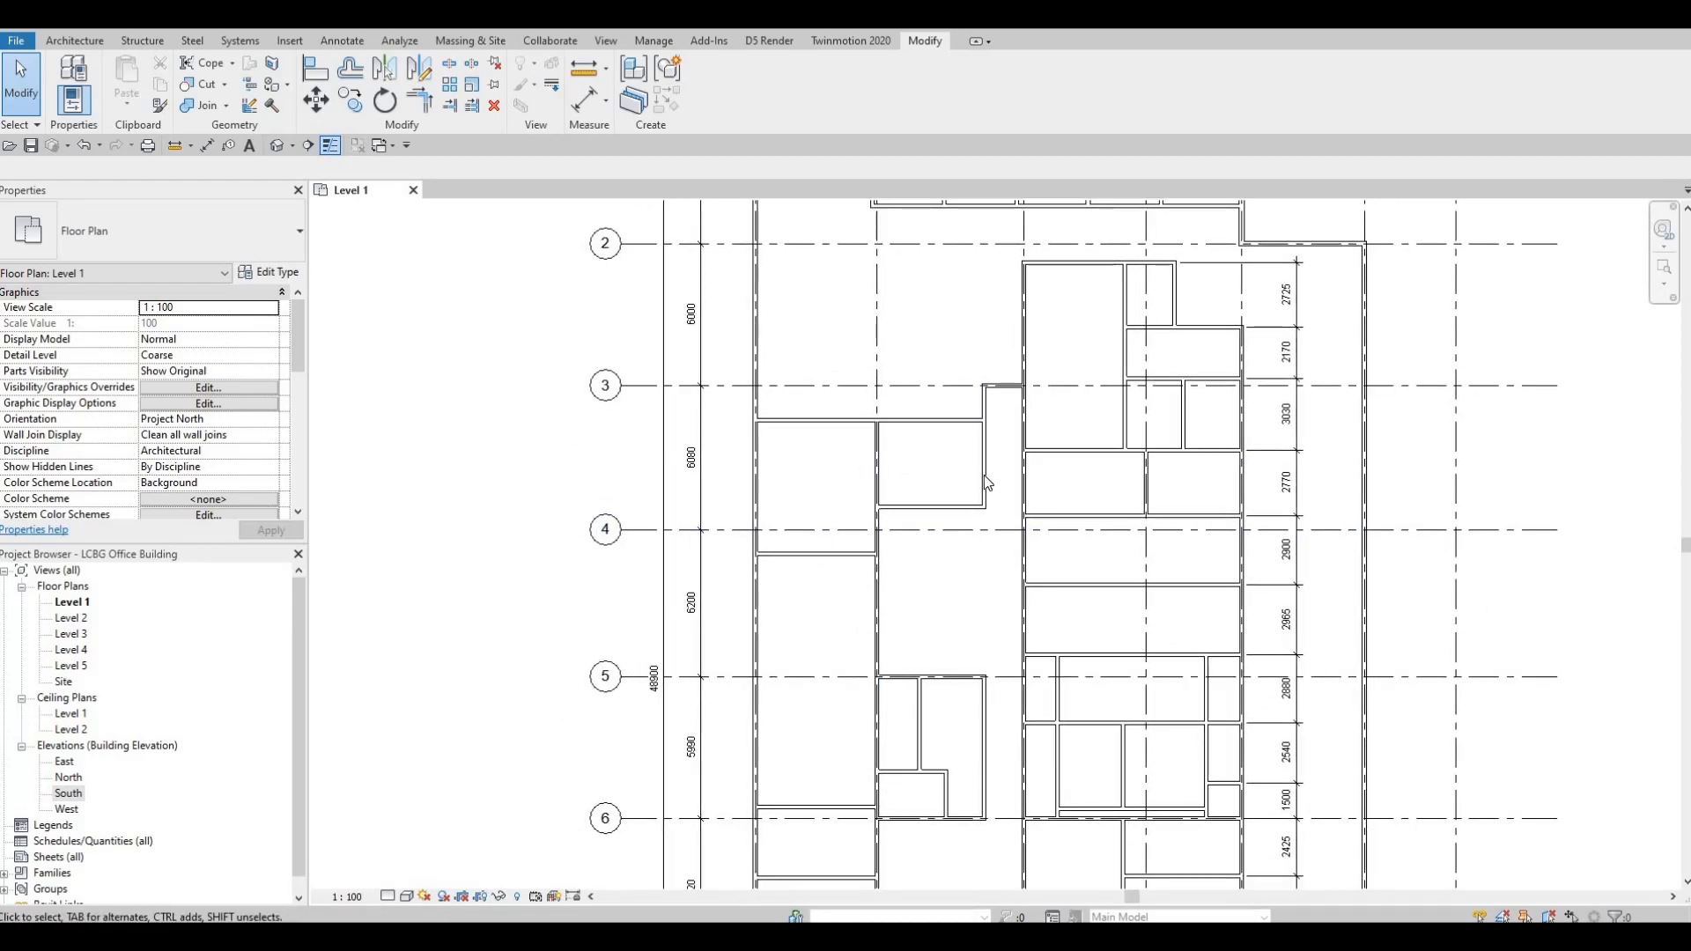
- Draw a short horizontal INTERIOR WALL 1 segment about 800 mm long above grid 3, near the stepped vertical wall
key("Escape")
left_click(985, 481)
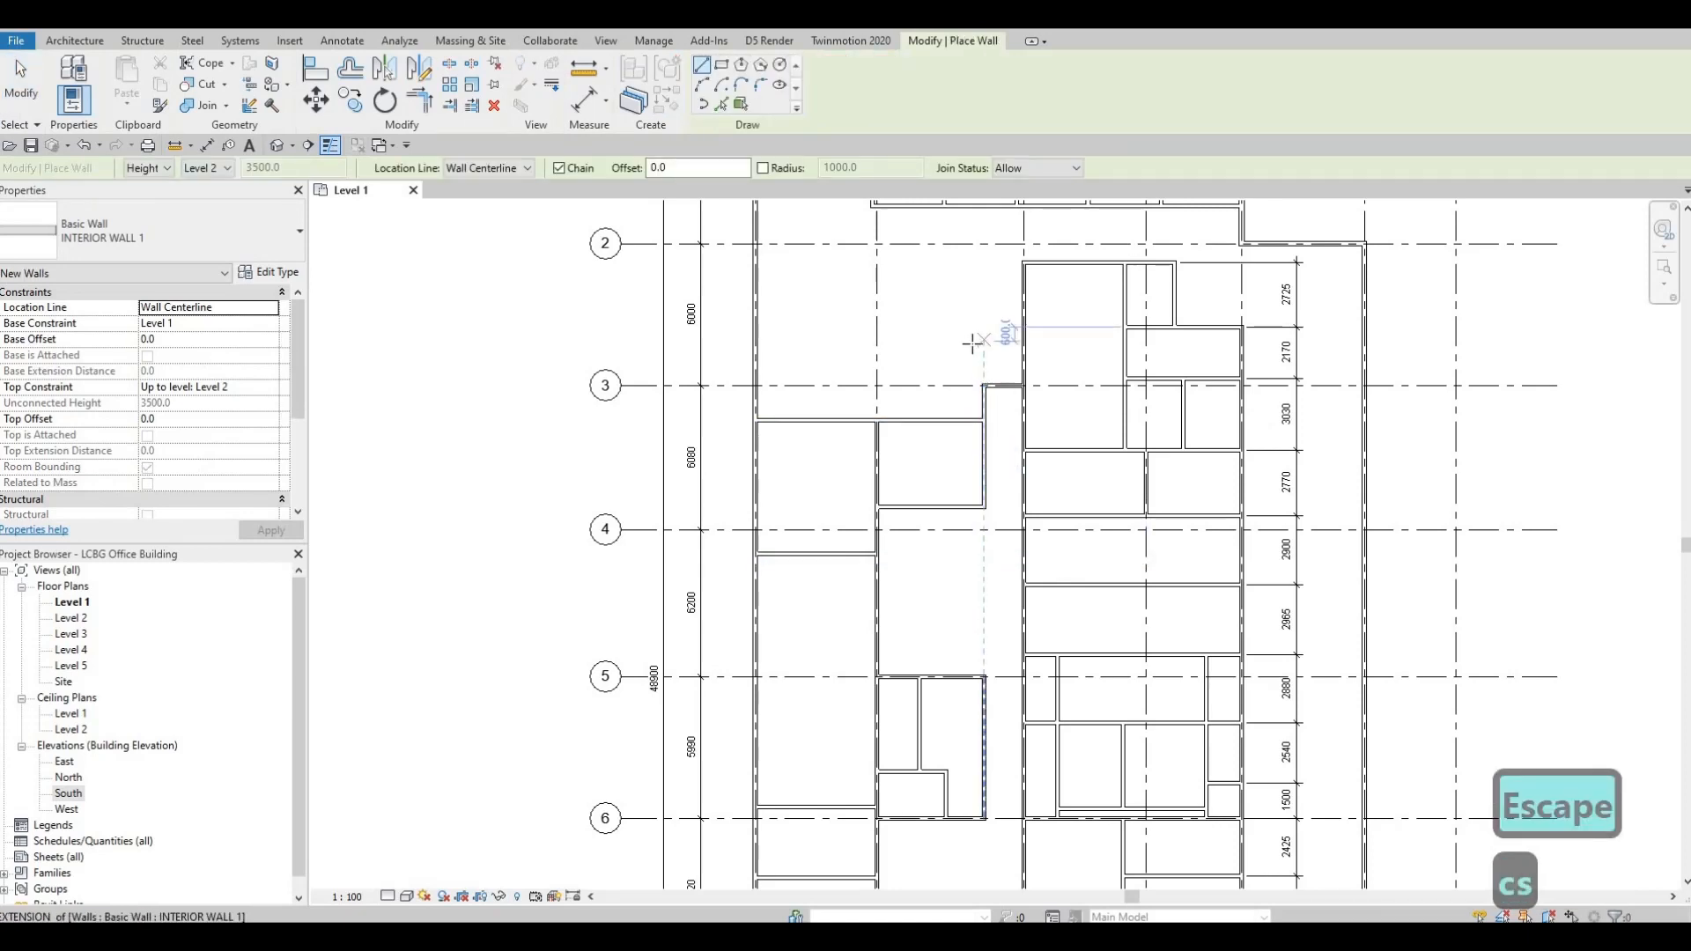
scroll(980, 354, "up", 1)
middle_click_drag(979, 357, 972, 431)
scroll(972, 431, "up", 3)
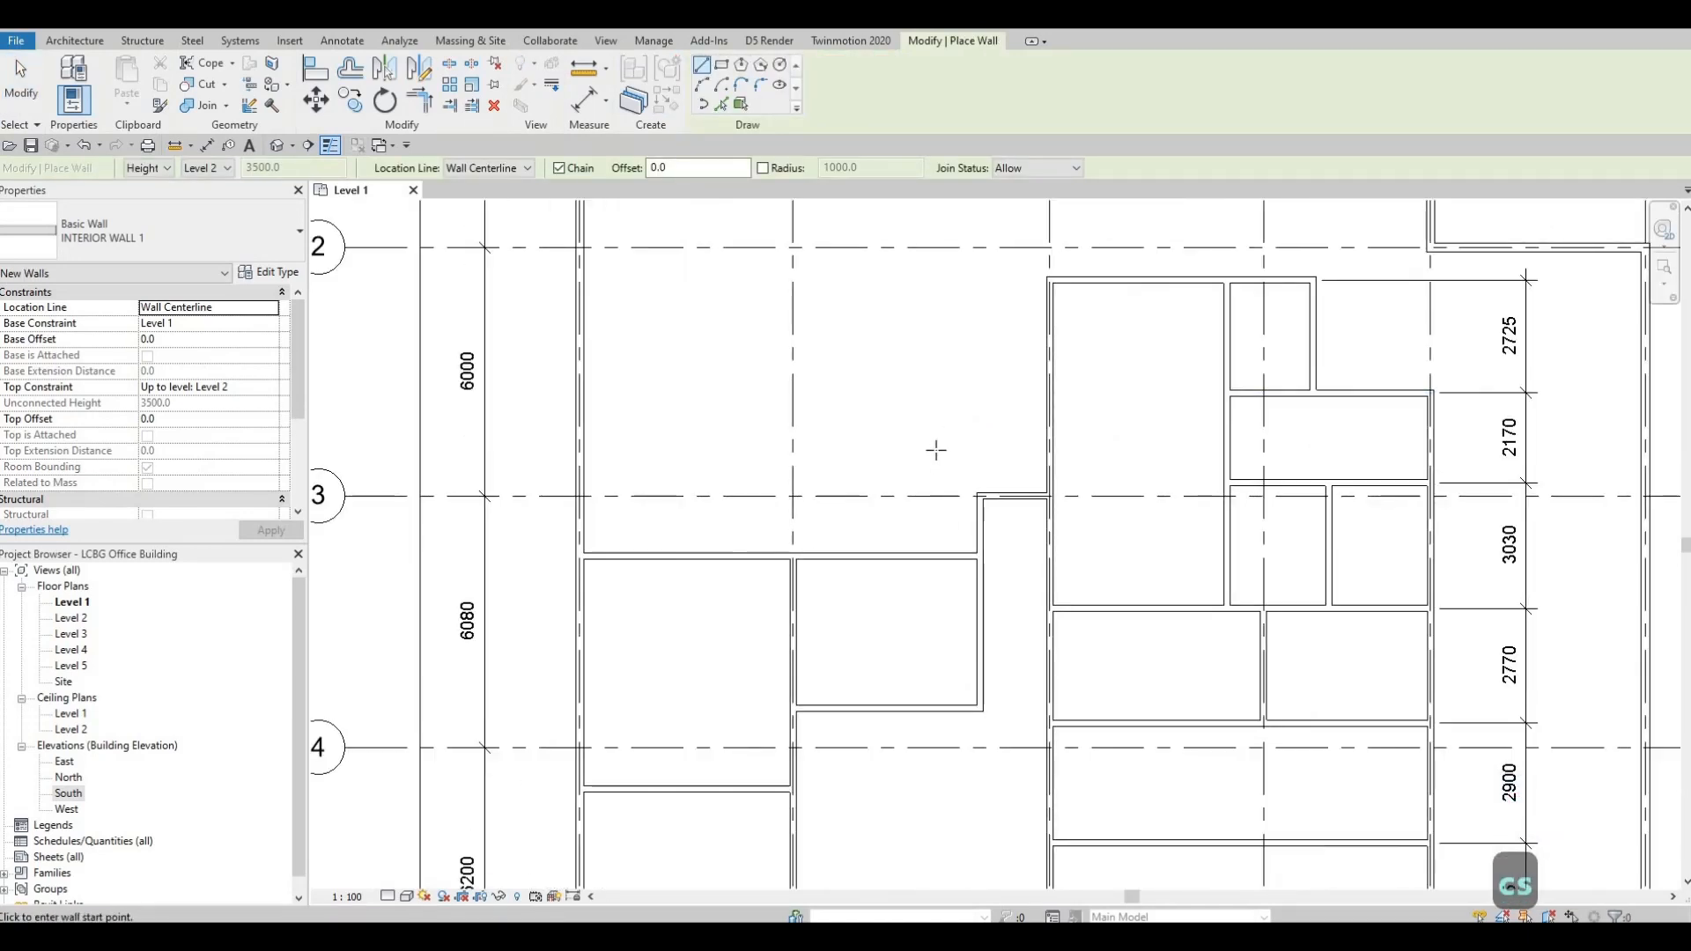
left_click(949, 427)
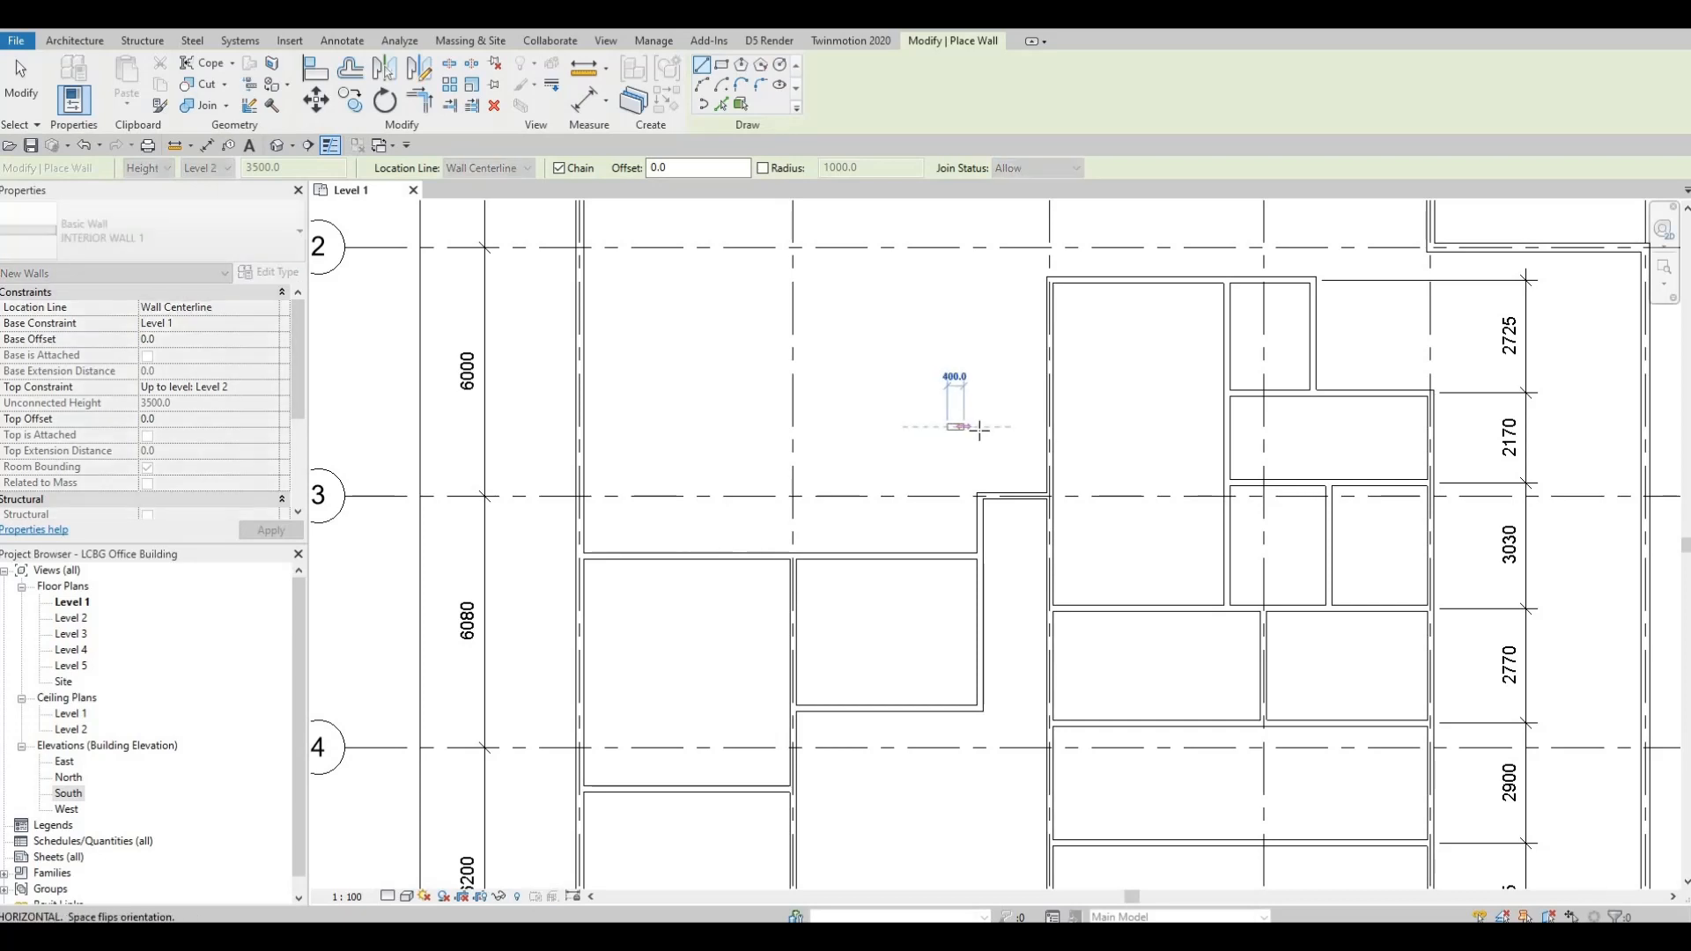
key("Escape")
key("Escape")
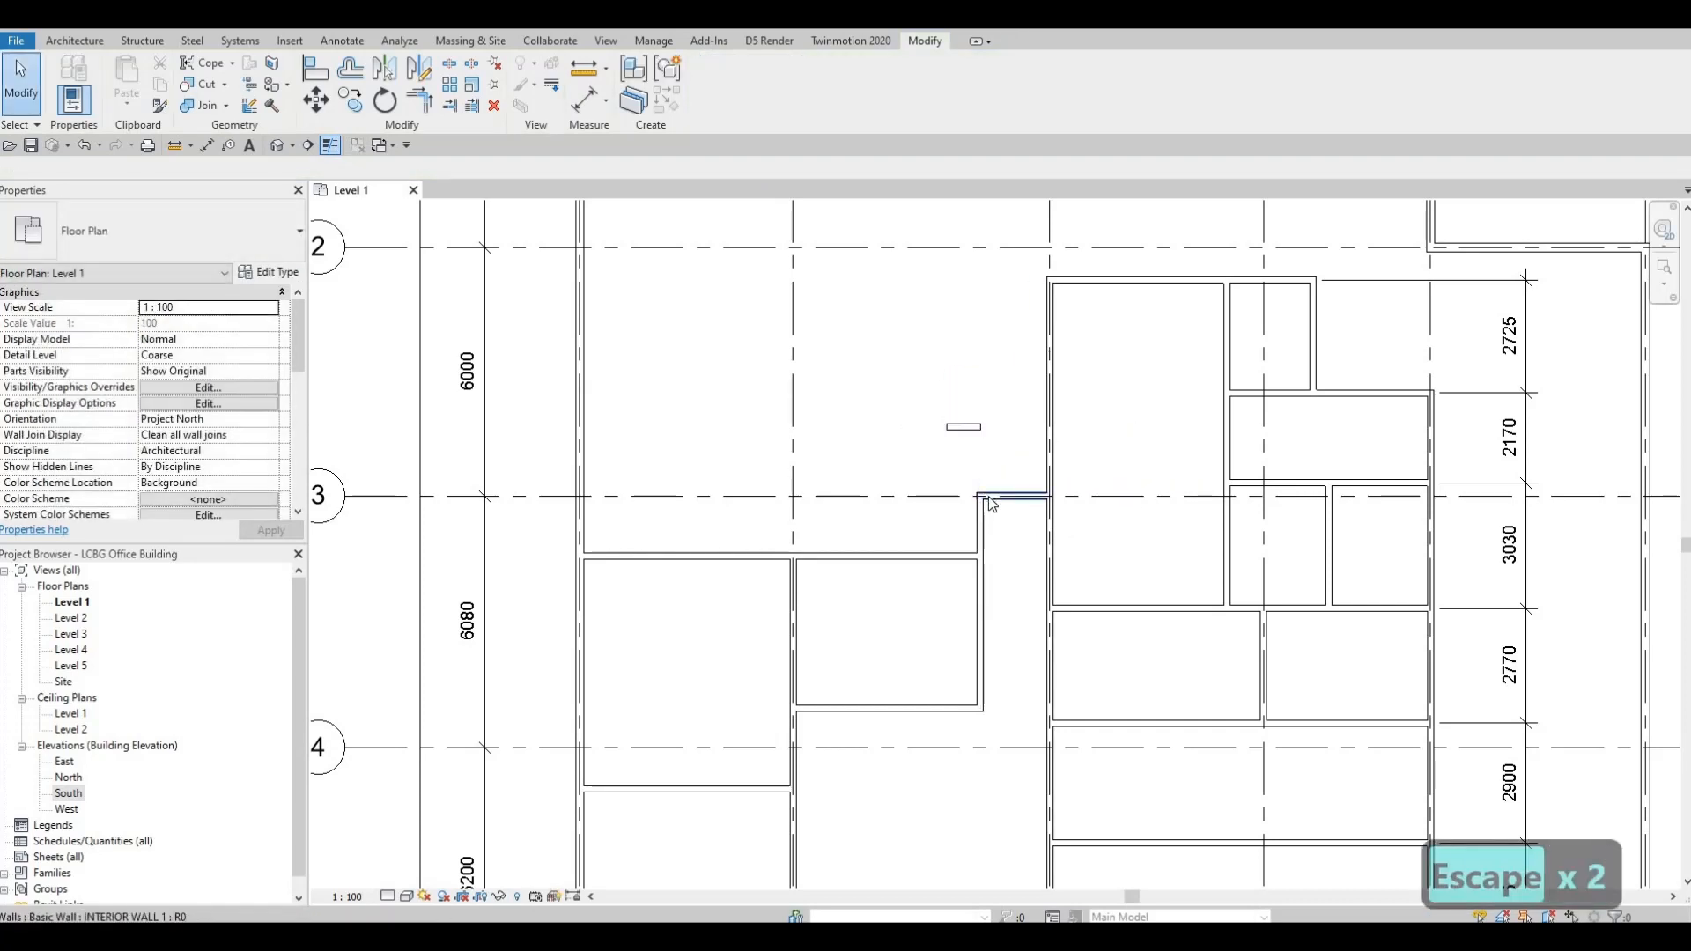
- Trim/extend the short horizontal wall and the vertical wall below it into a corner above grid 3
key("t")
key("r")
left_click(969, 432)
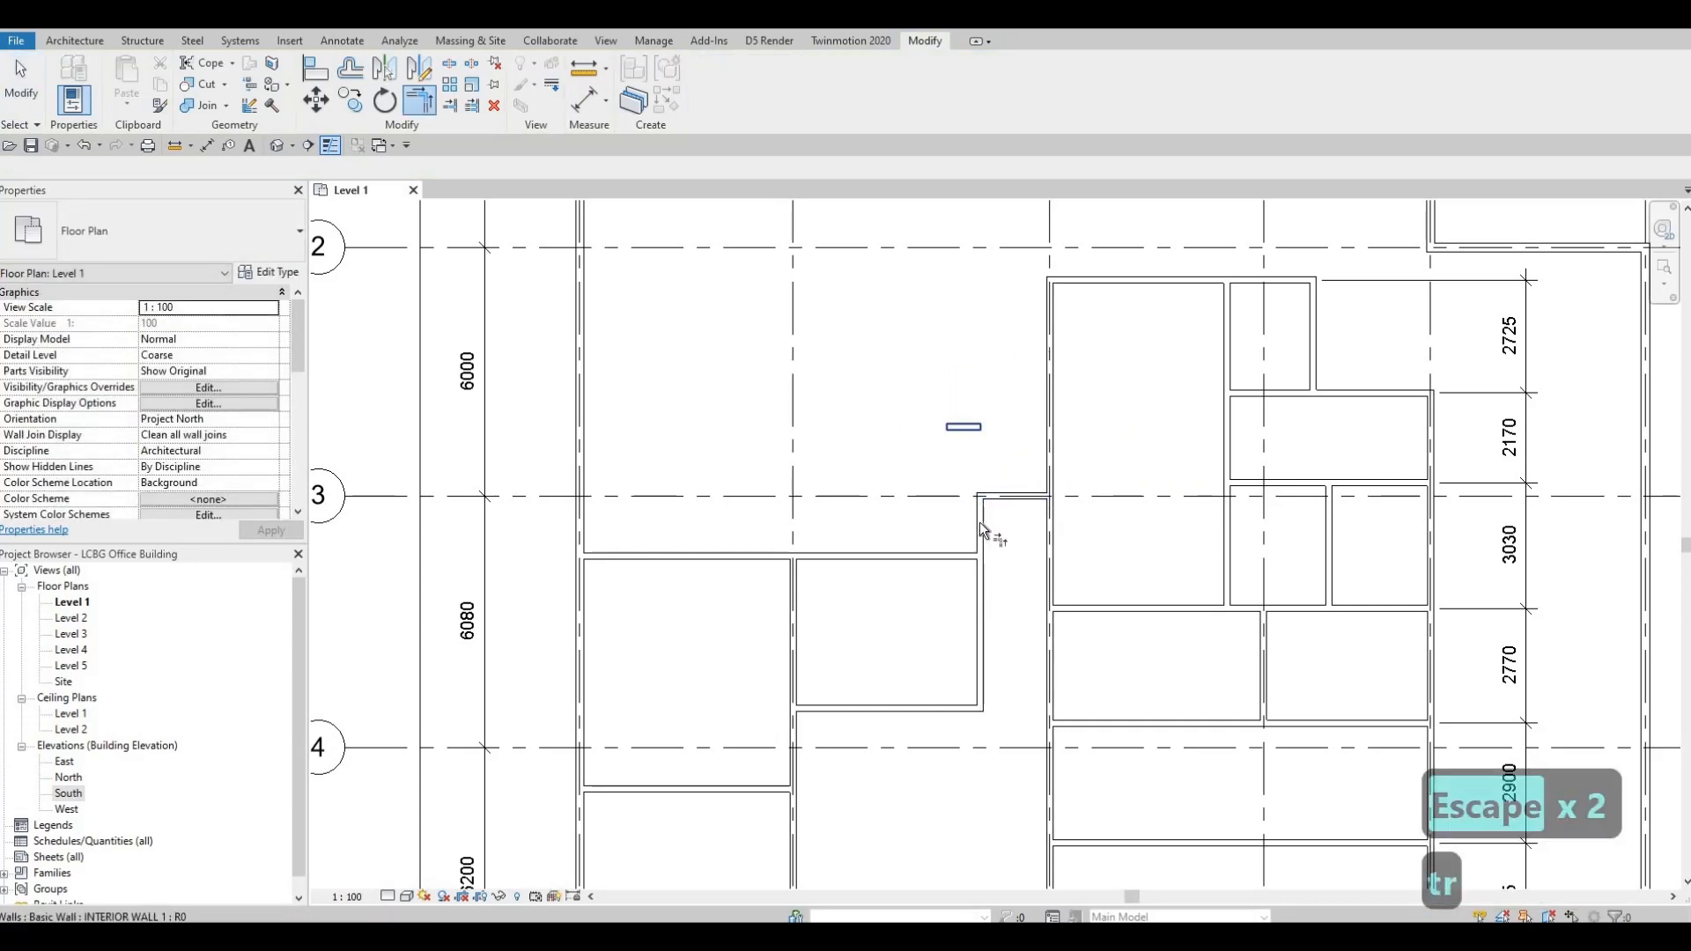
key("Escape")
- Nudge the short horizontal wall four increments down towards grid 3
left_click(970, 431)
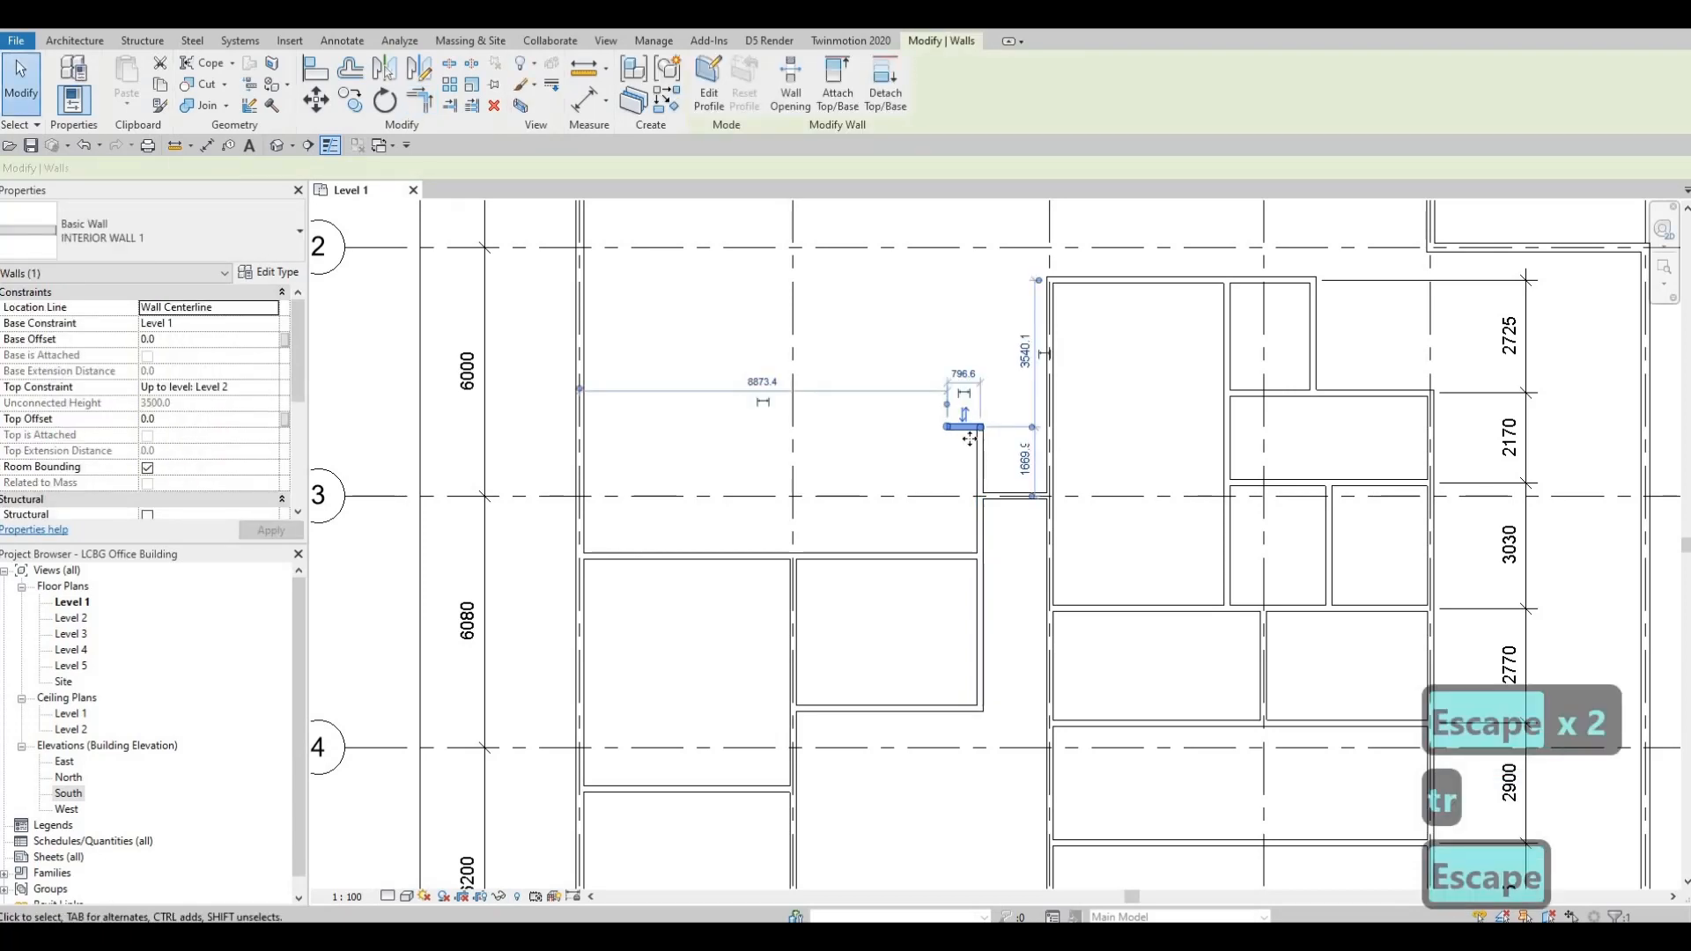
key("Down")
key("Down")
key("Down")
key("Down")
key("Escape")
key("Escape")
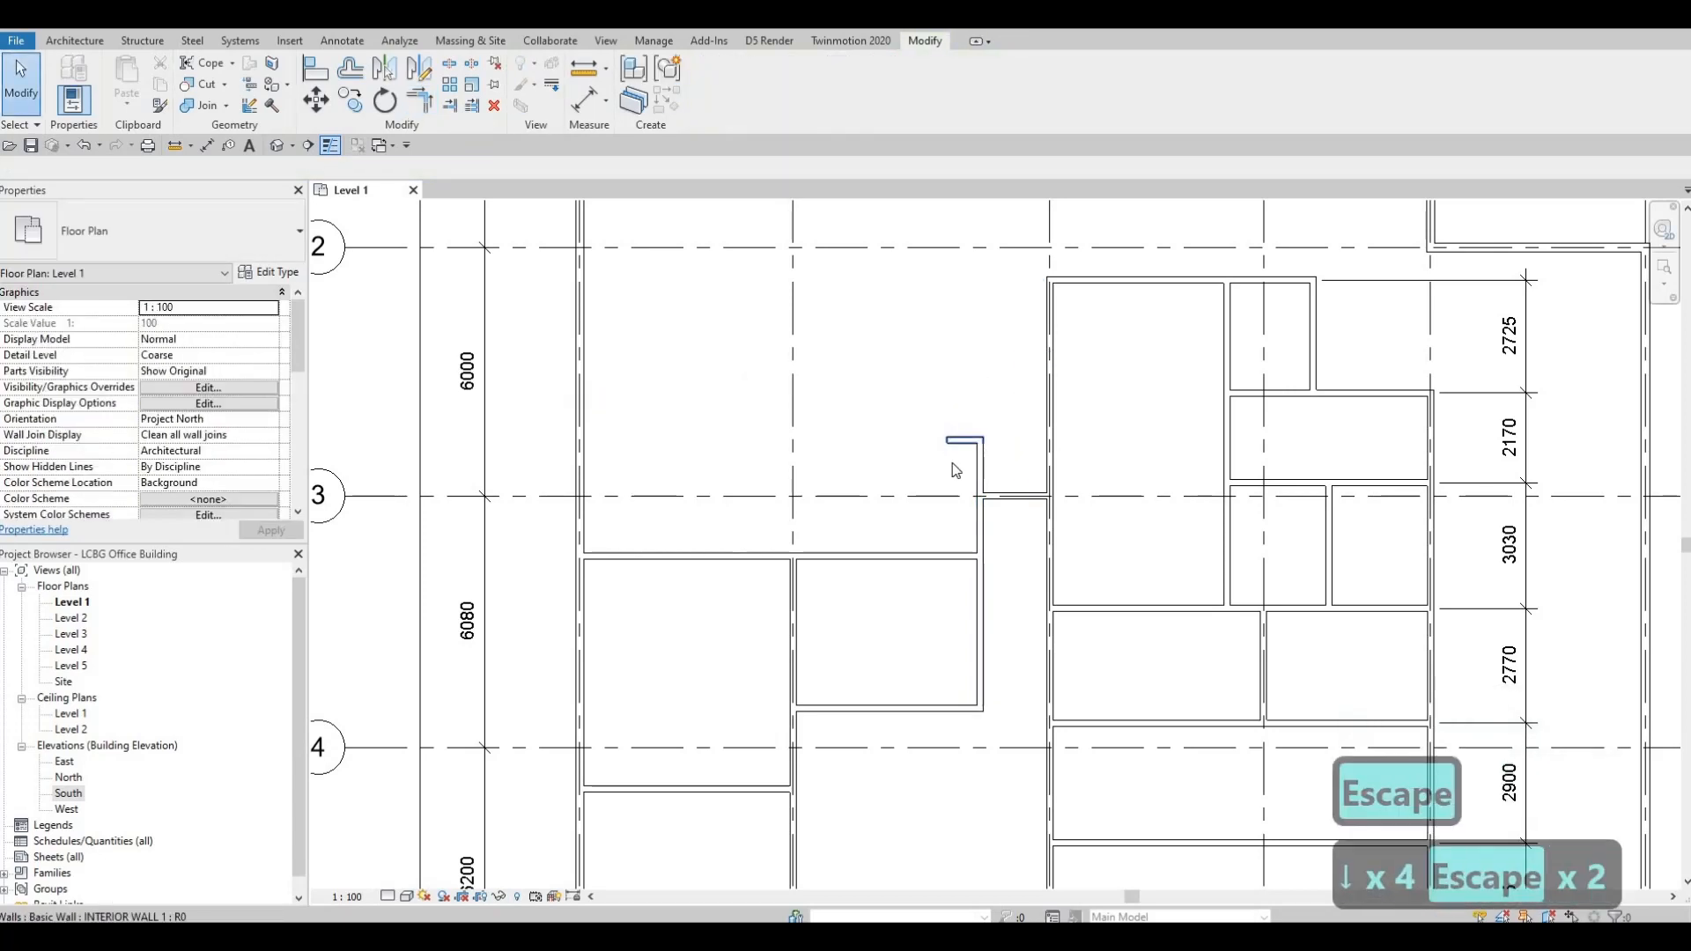
- Extend the free west end of the short horizontal wall so that the wall is 1200 mm long
scroll(1015, 399, "up", 2)
left_click(913, 464)
left_click_drag(910, 461, 886, 469)
key("Escape")
left_click(886, 475)
key("Escape")
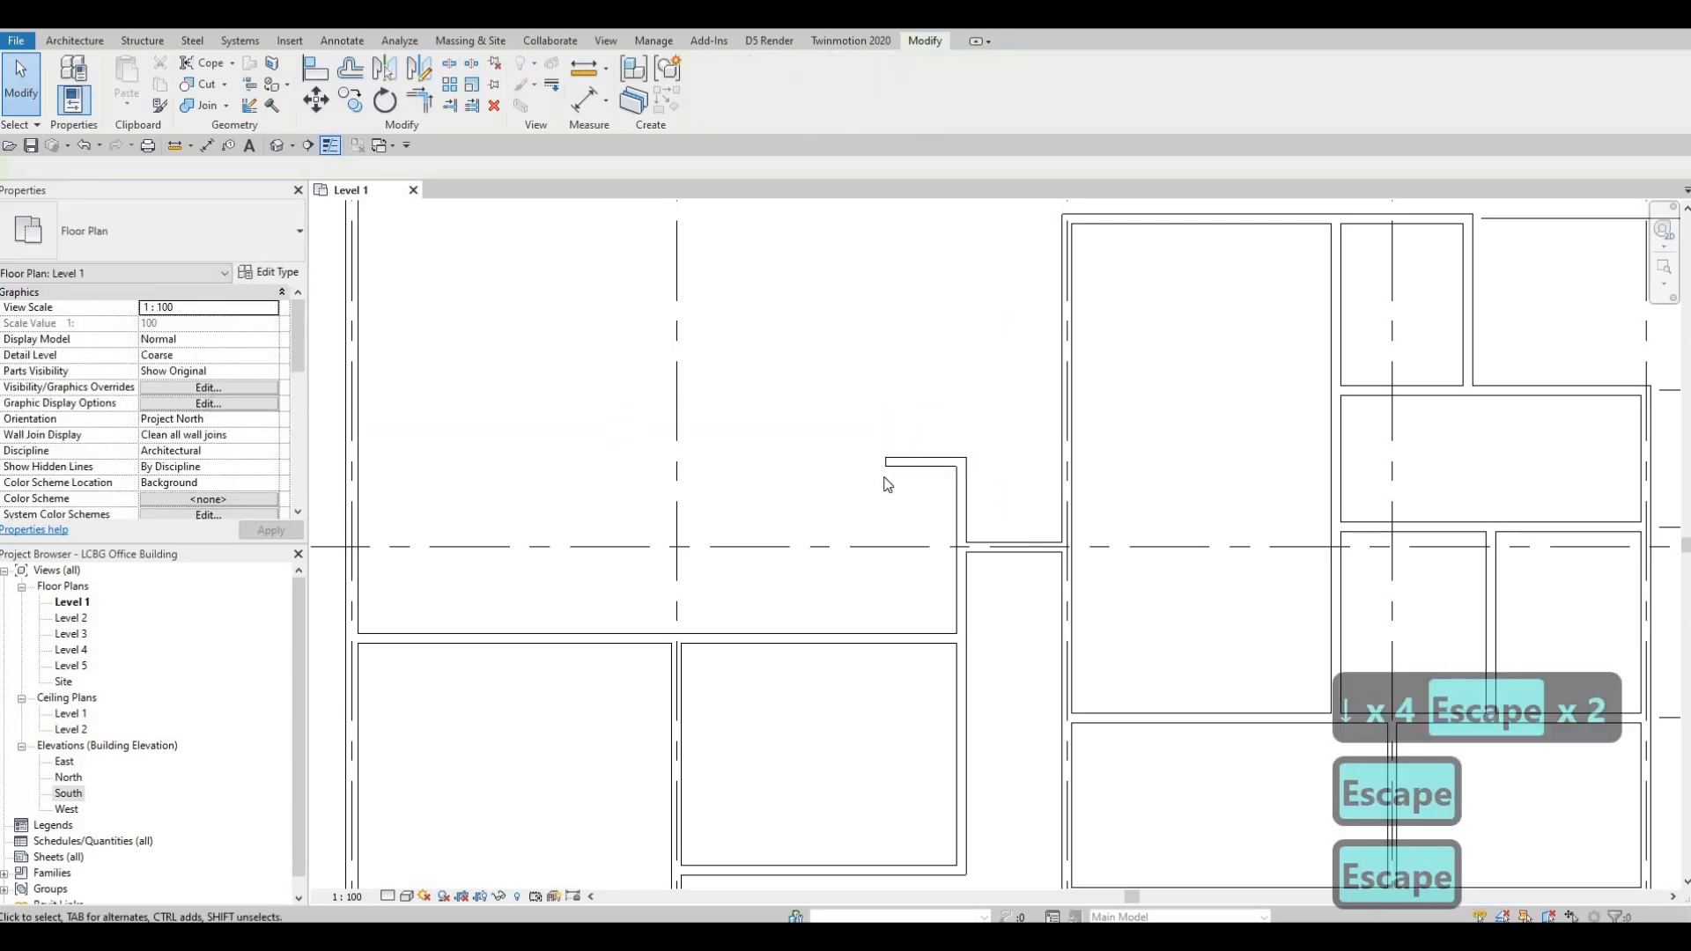
key("Escape")
left_click(897, 469)
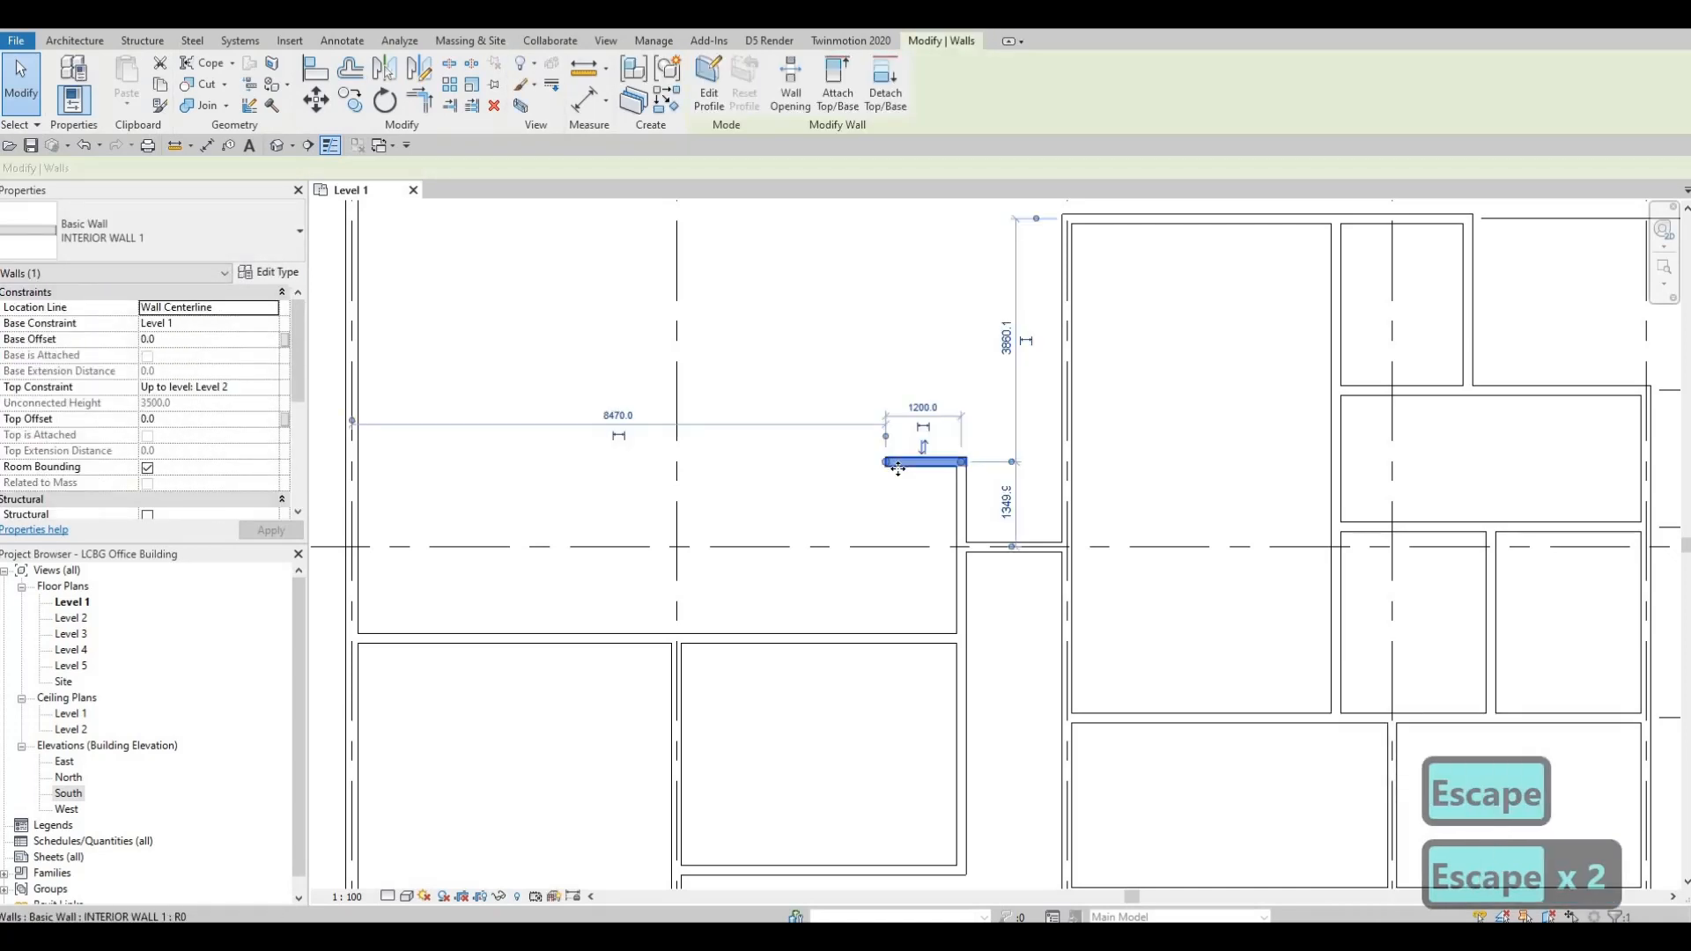
key("Escape")
key("Escape")
key("Escape")
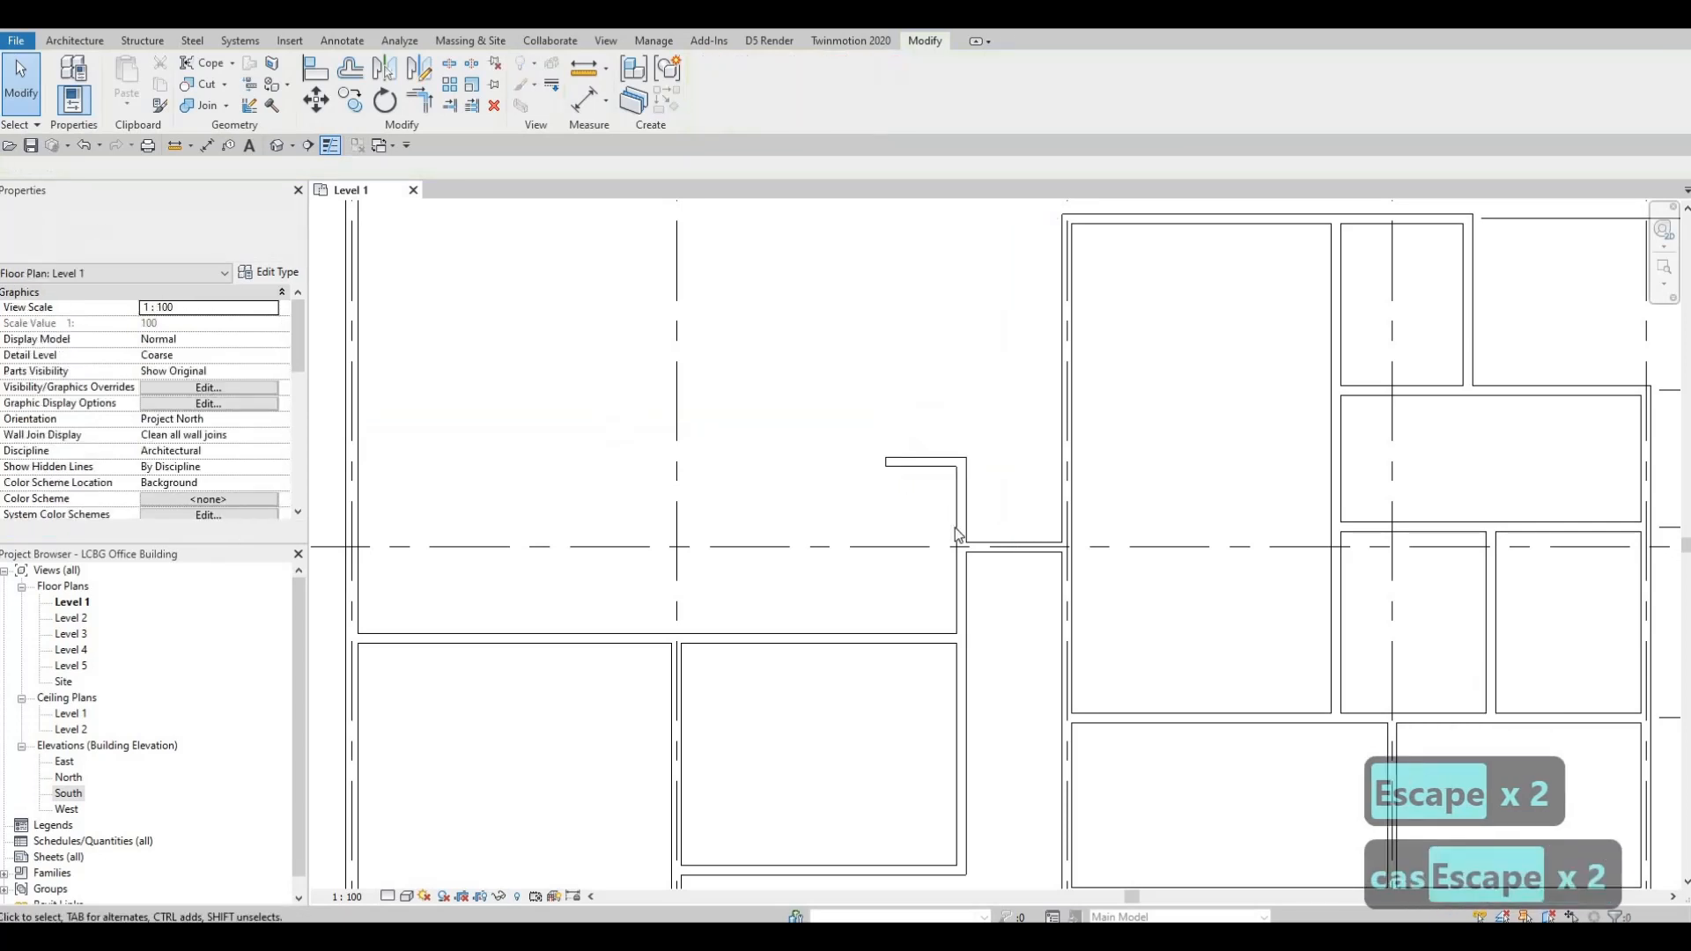
left_click(963, 525)
key("Escape")
key("Escape")
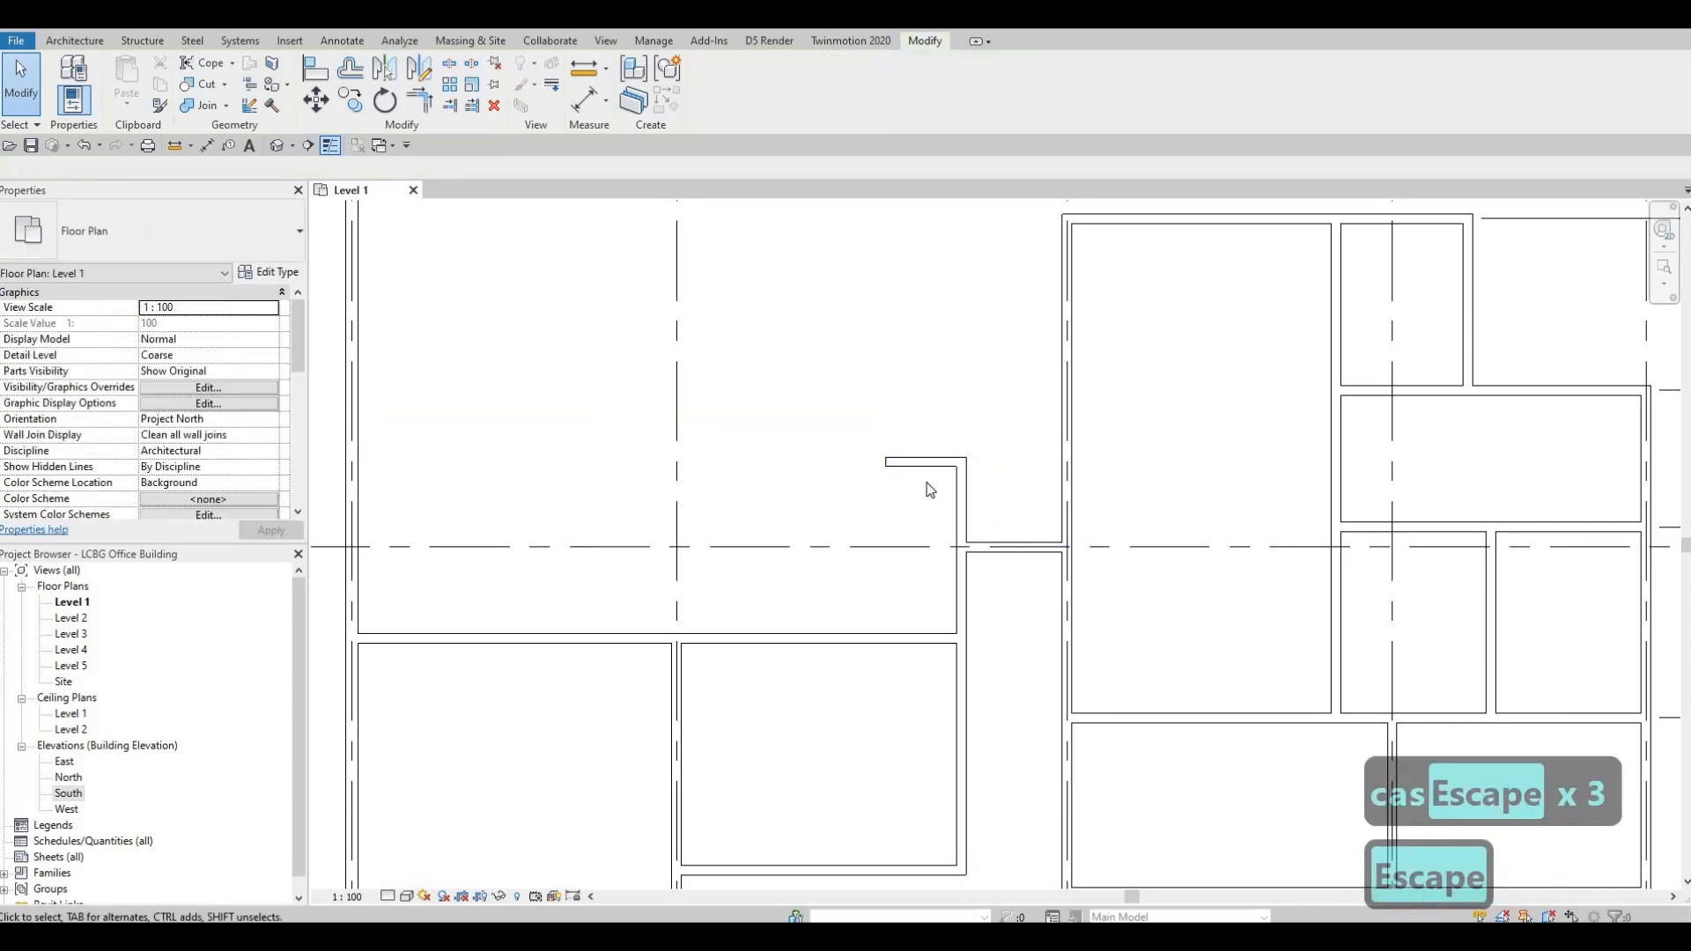
- Draw a matching interior wall from the short wall's free west end straight down to the long horizontal wall below grid 3
left_click(932, 471)
key("c")
key("s")
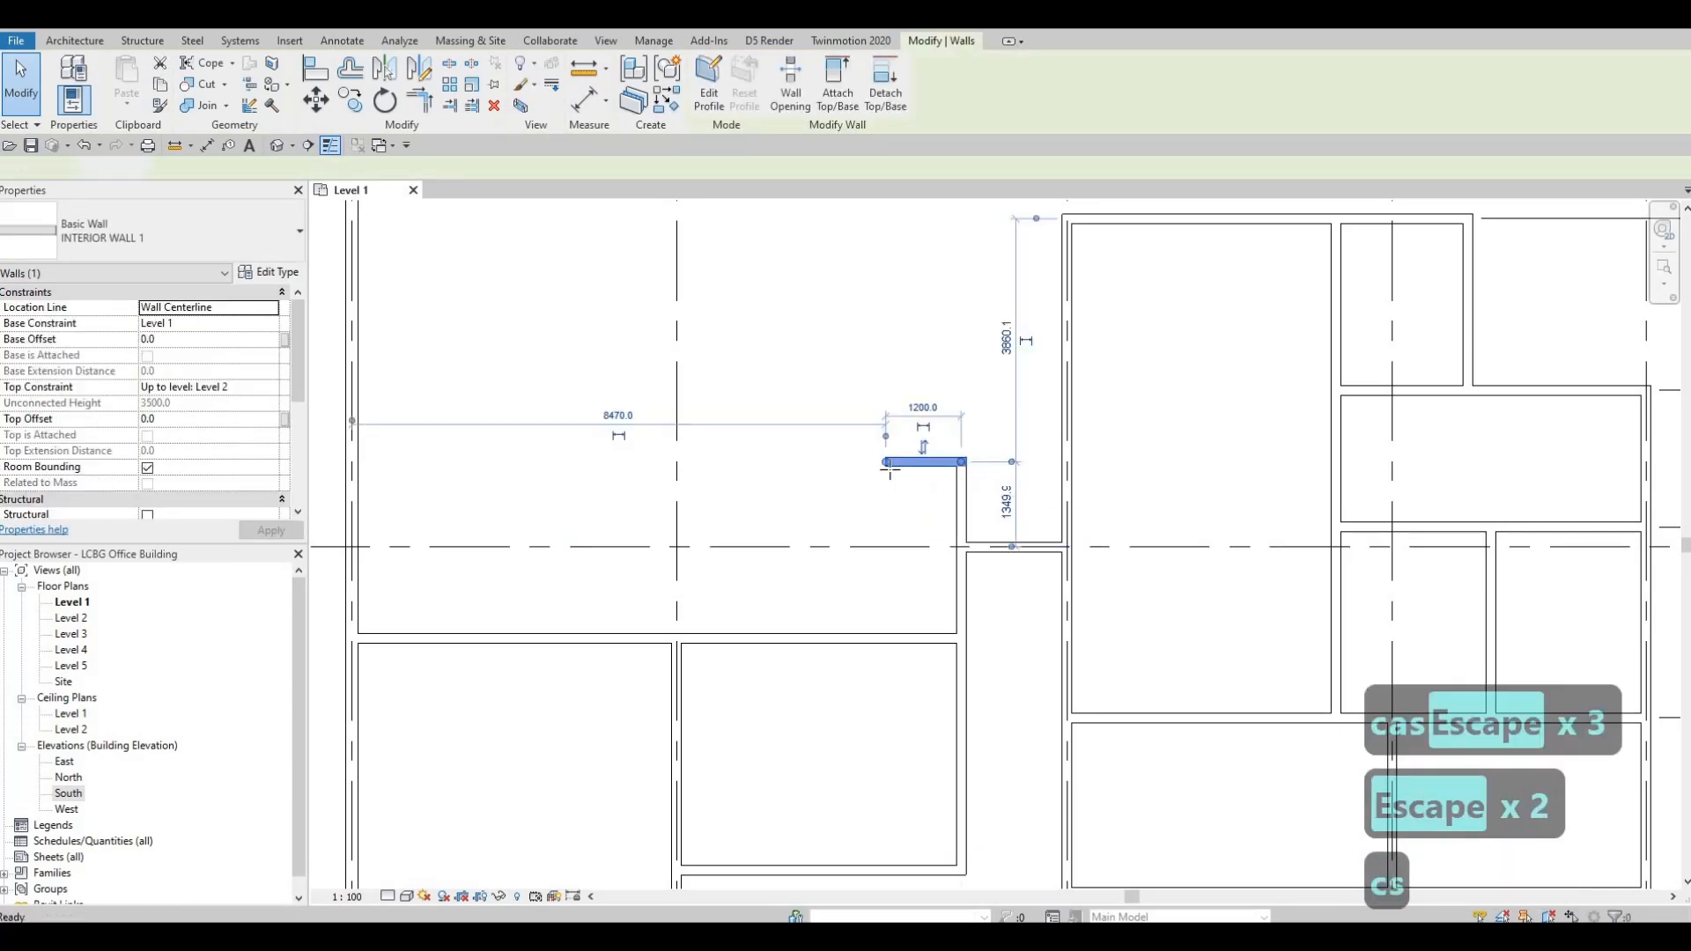
left_click(885, 465)
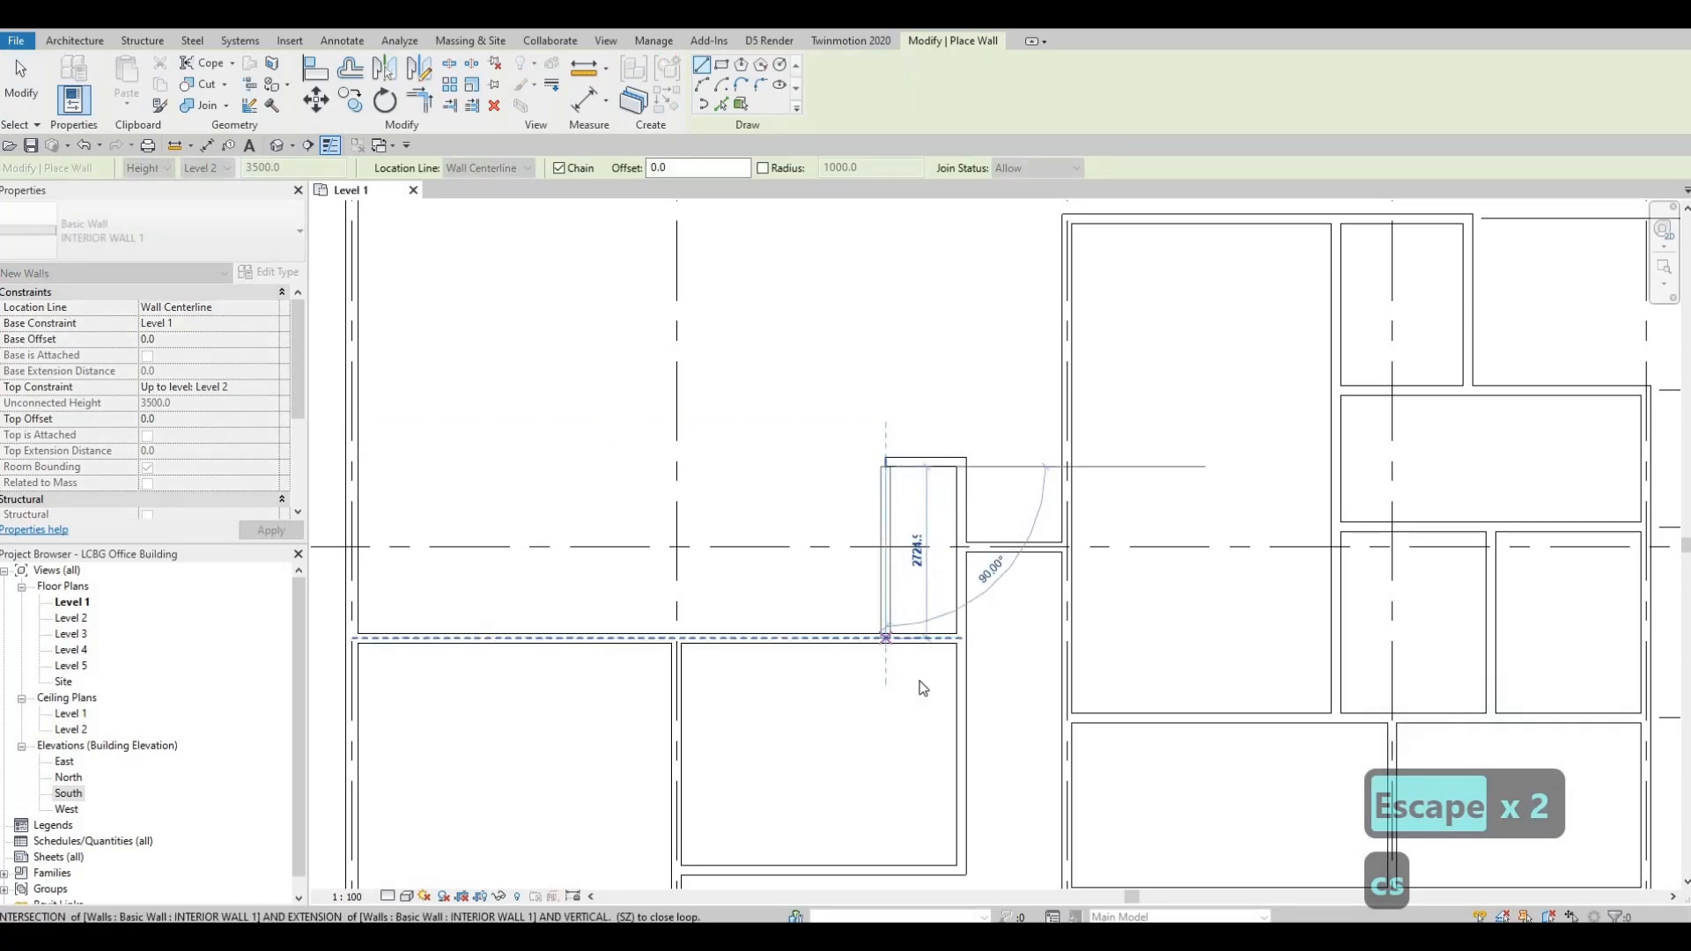
key("Escape")
key("Escape")
scroll(850, 623, "down", 2)
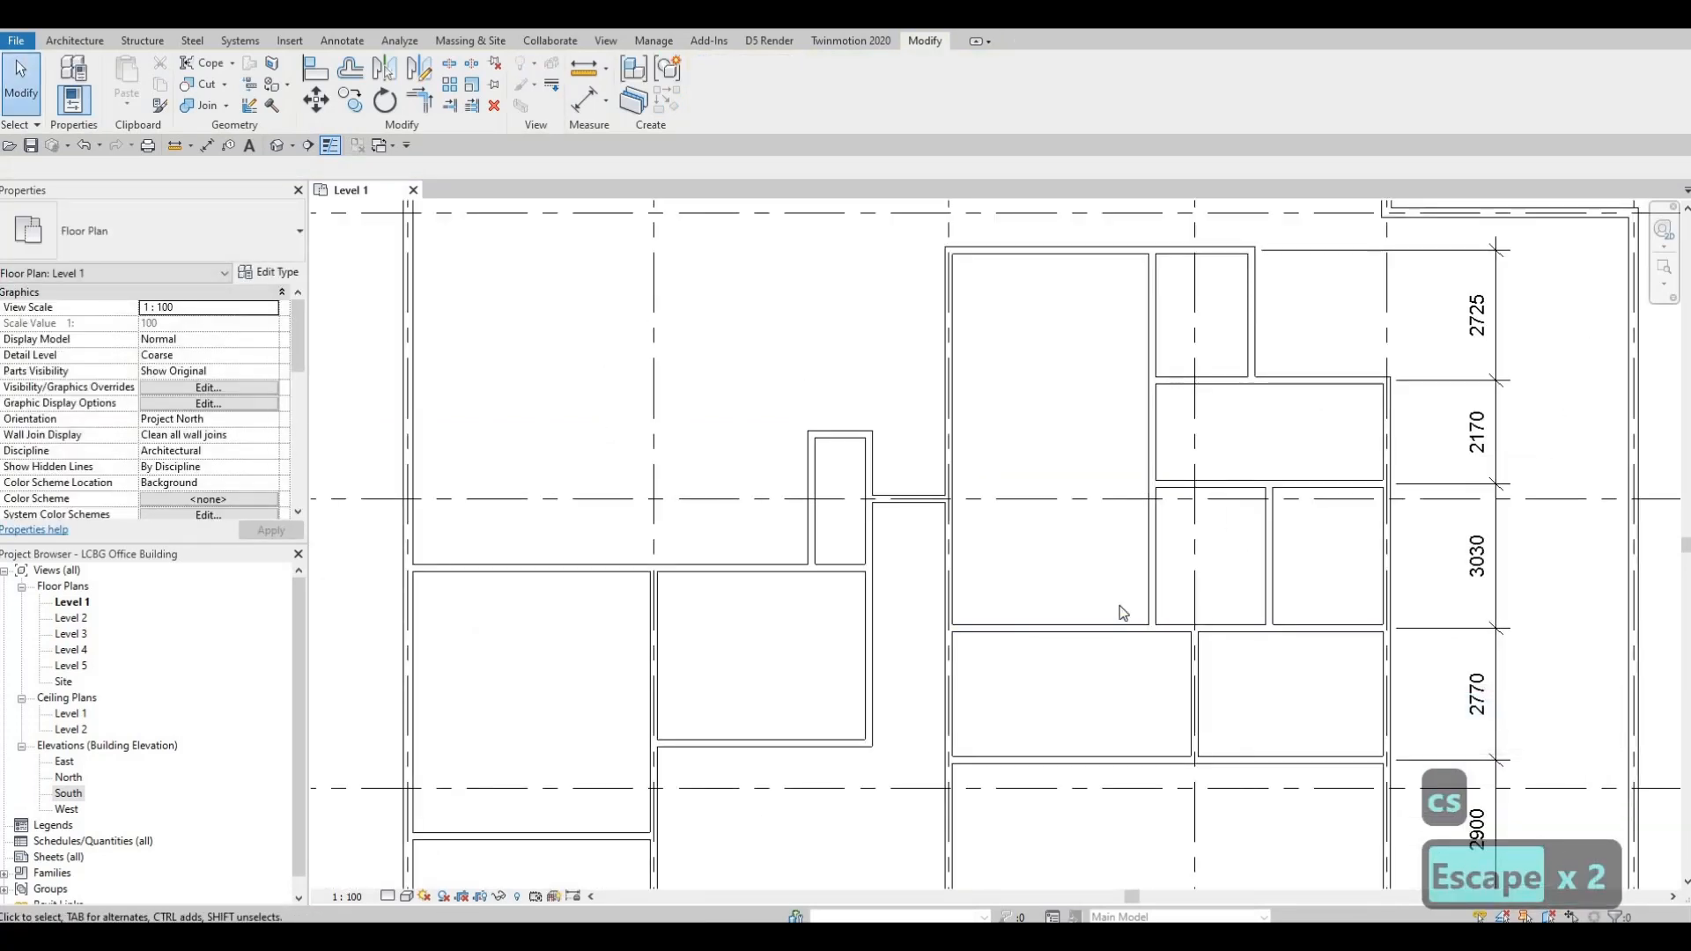
- Draw matching interior walls down from the upper wall of the large room below grid 2 and across to its east wall
middle_click_drag(1124, 645, 1069, 721)
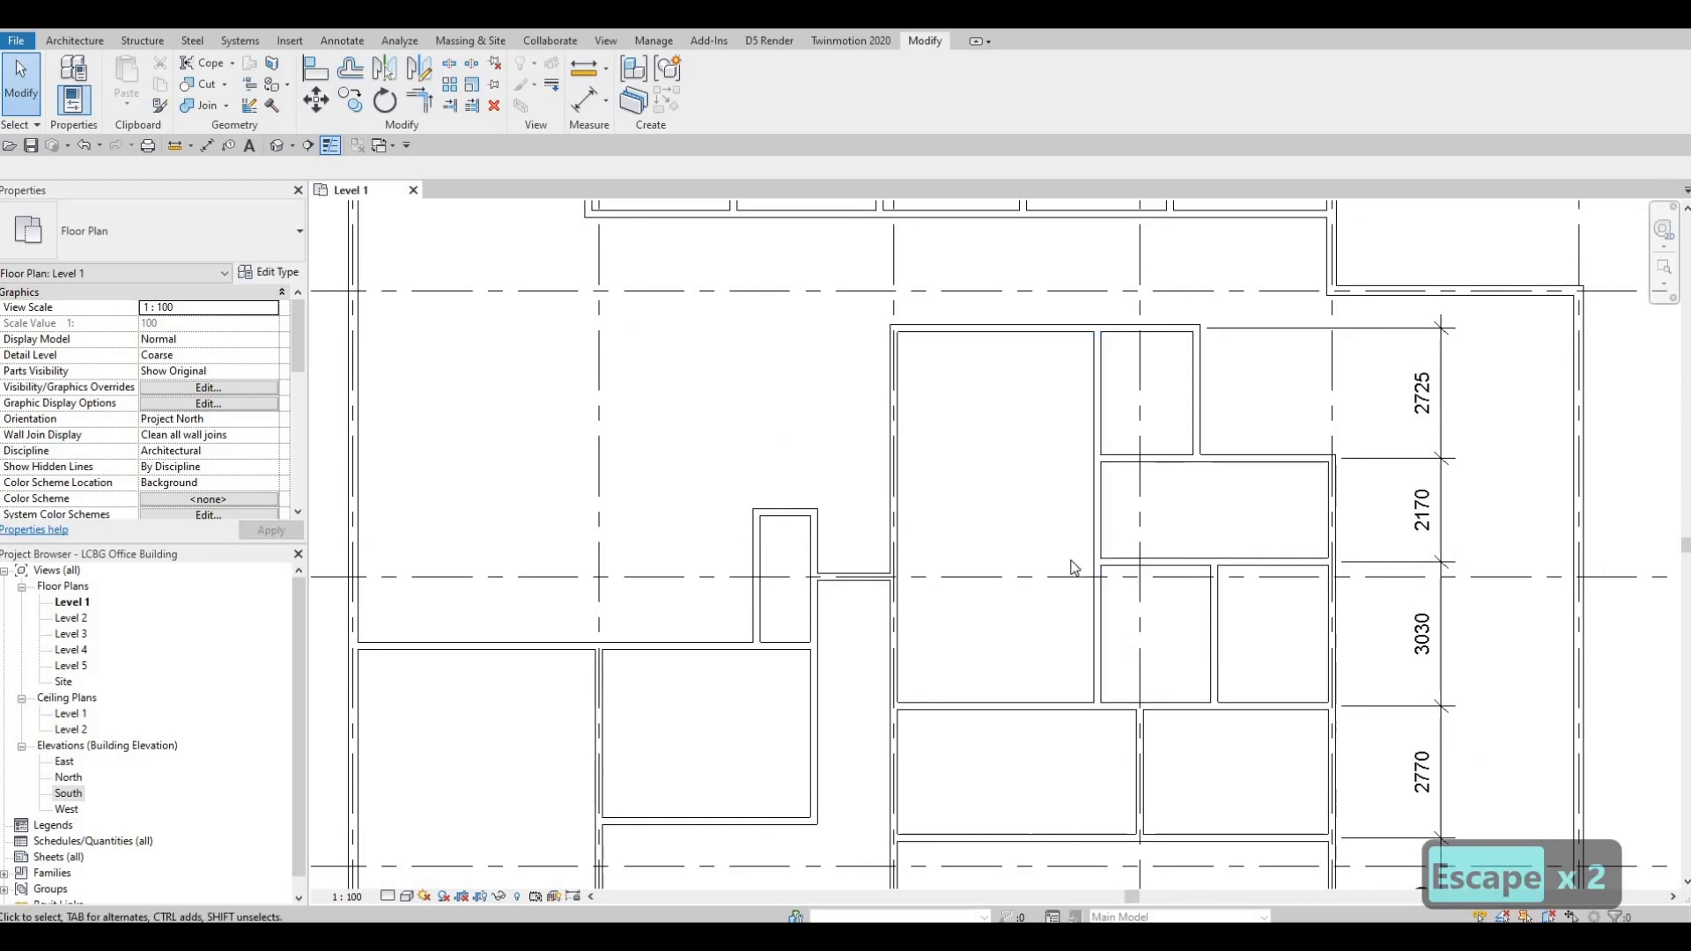
middle_click_drag(1072, 563, 1066, 677)
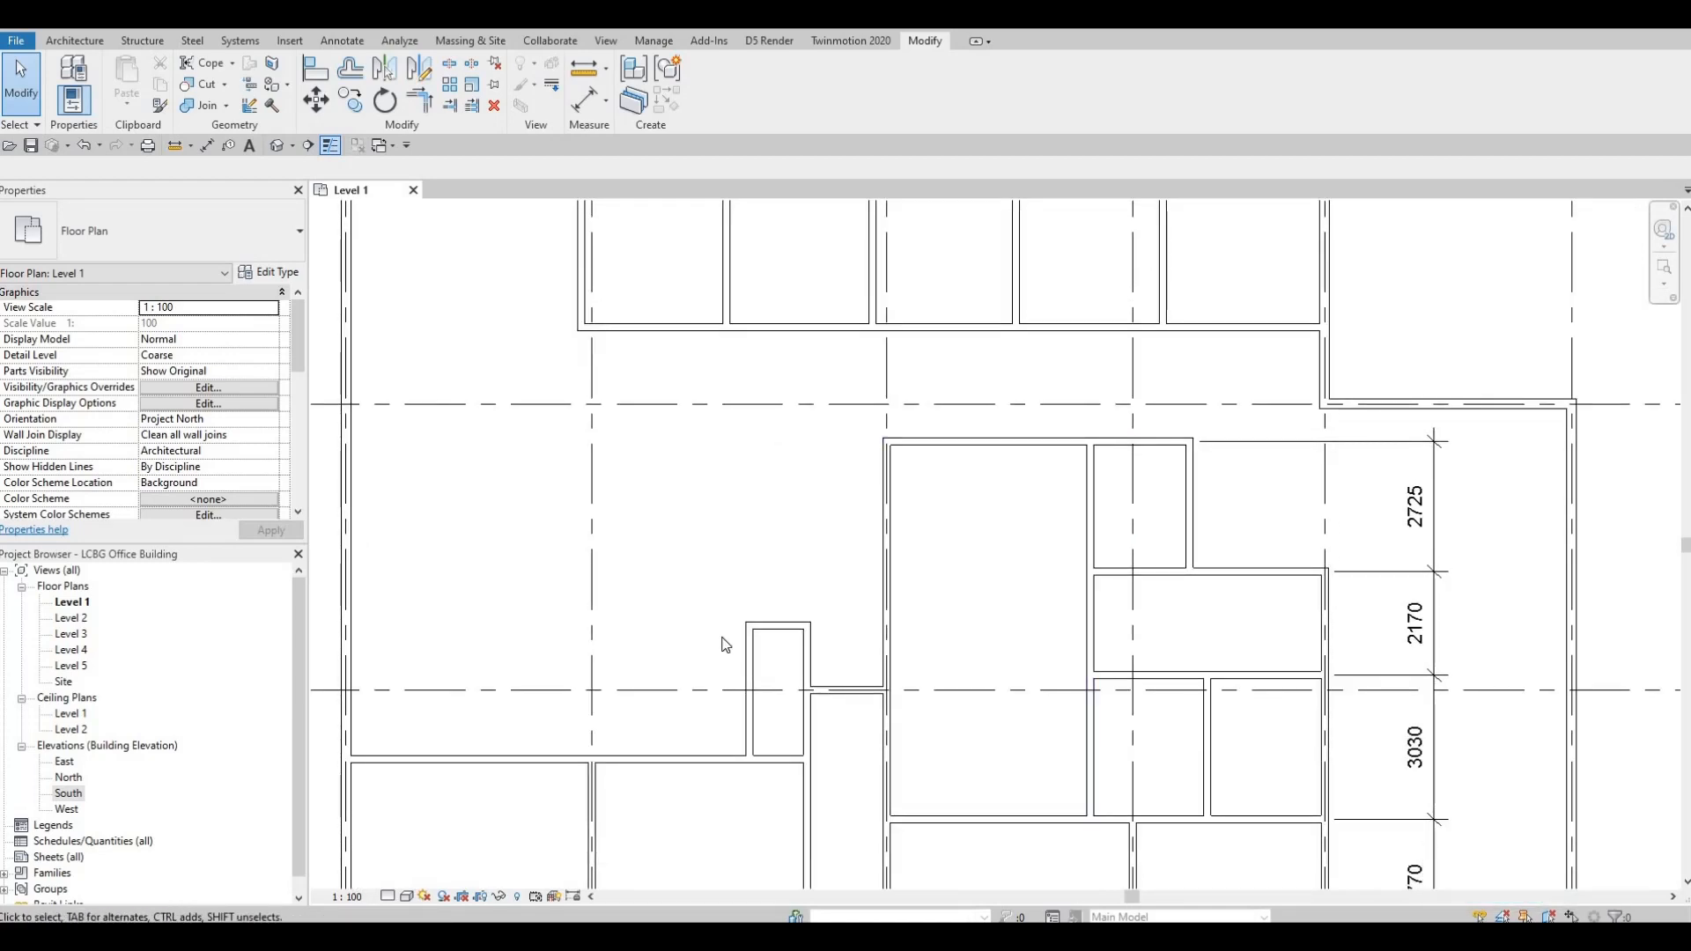
left_click(751, 667)
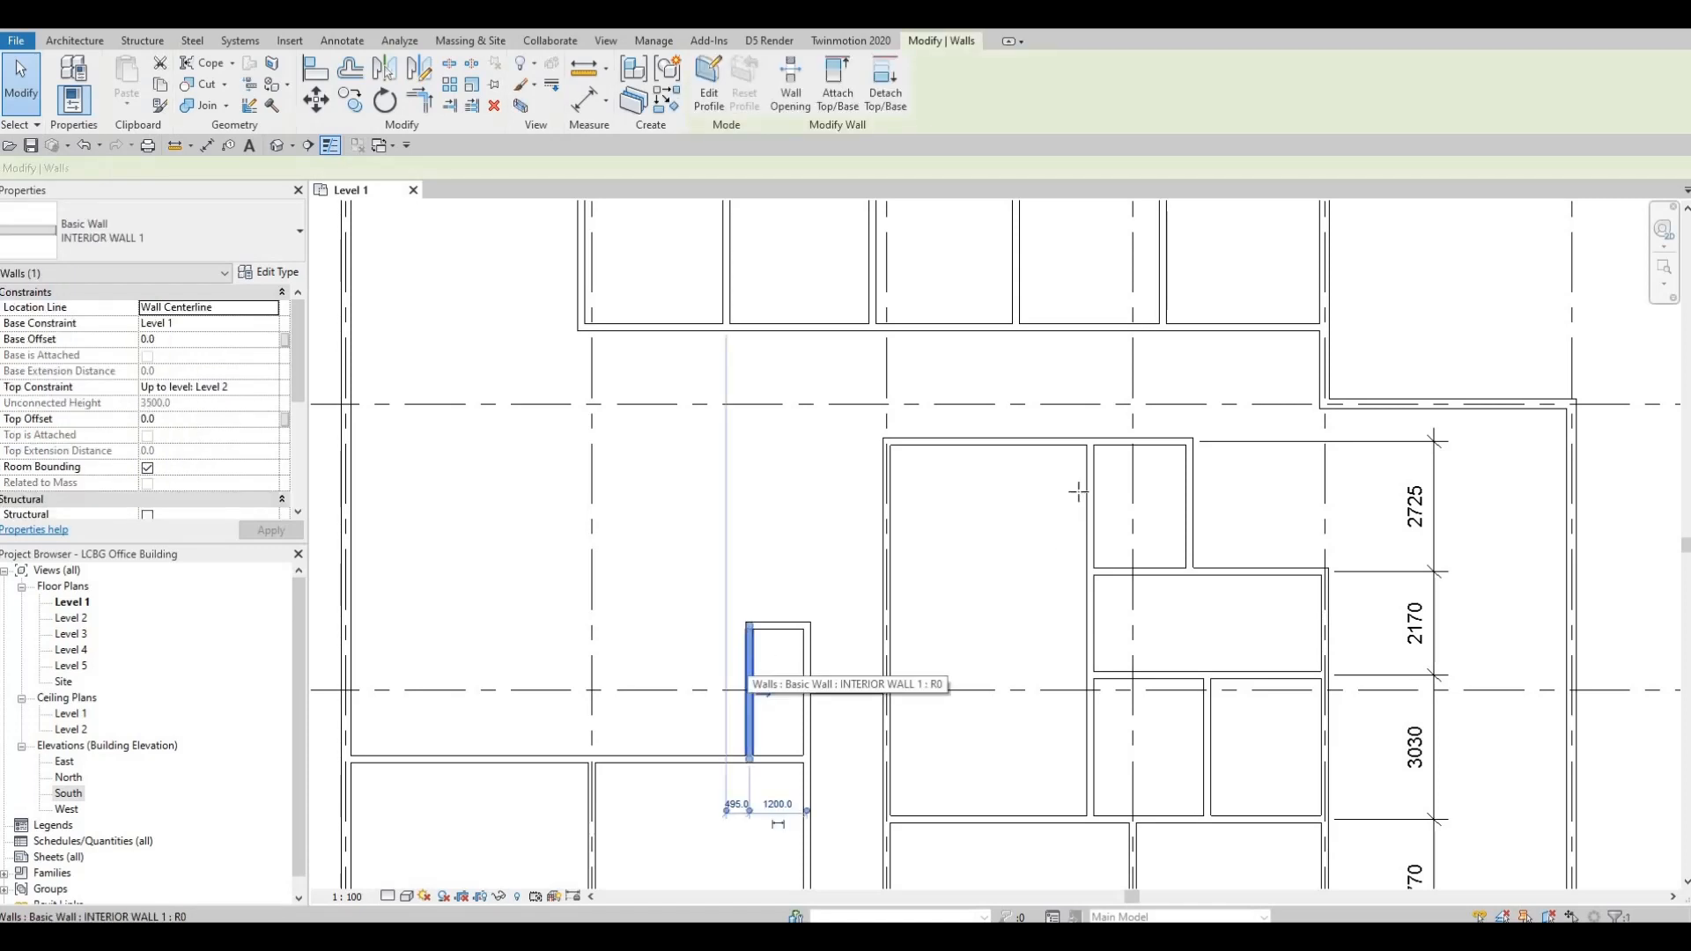
key("c")
key("s")
left_click(1048, 445)
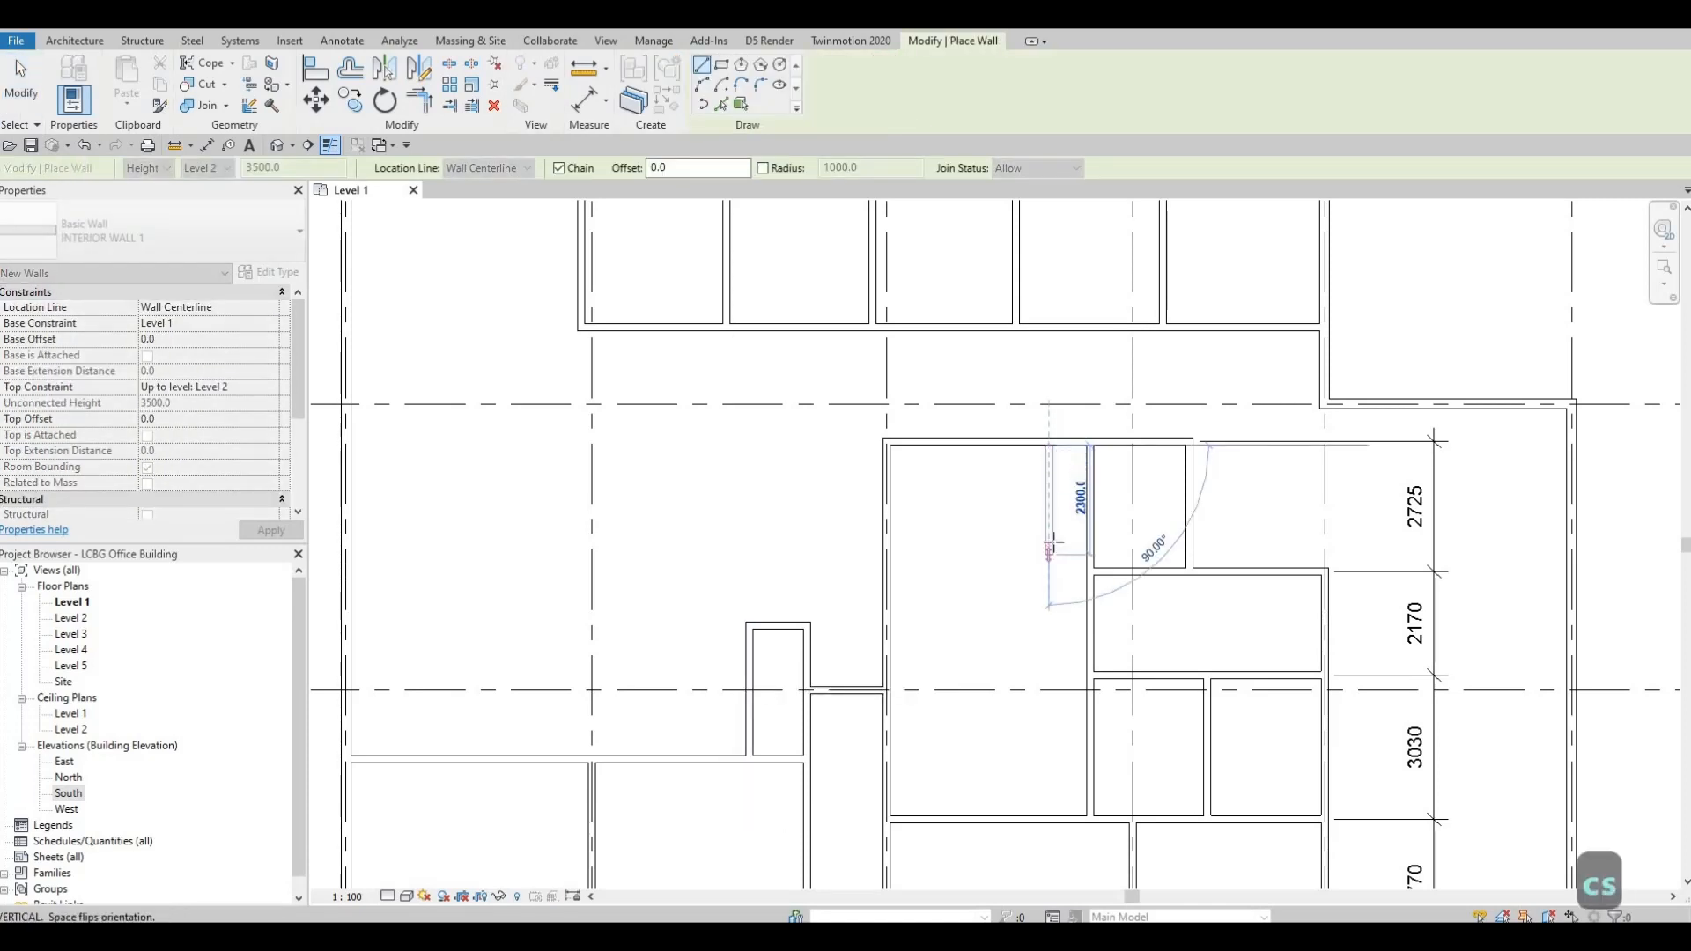
left_click(1084, 542)
key("Escape")
key("Escape")
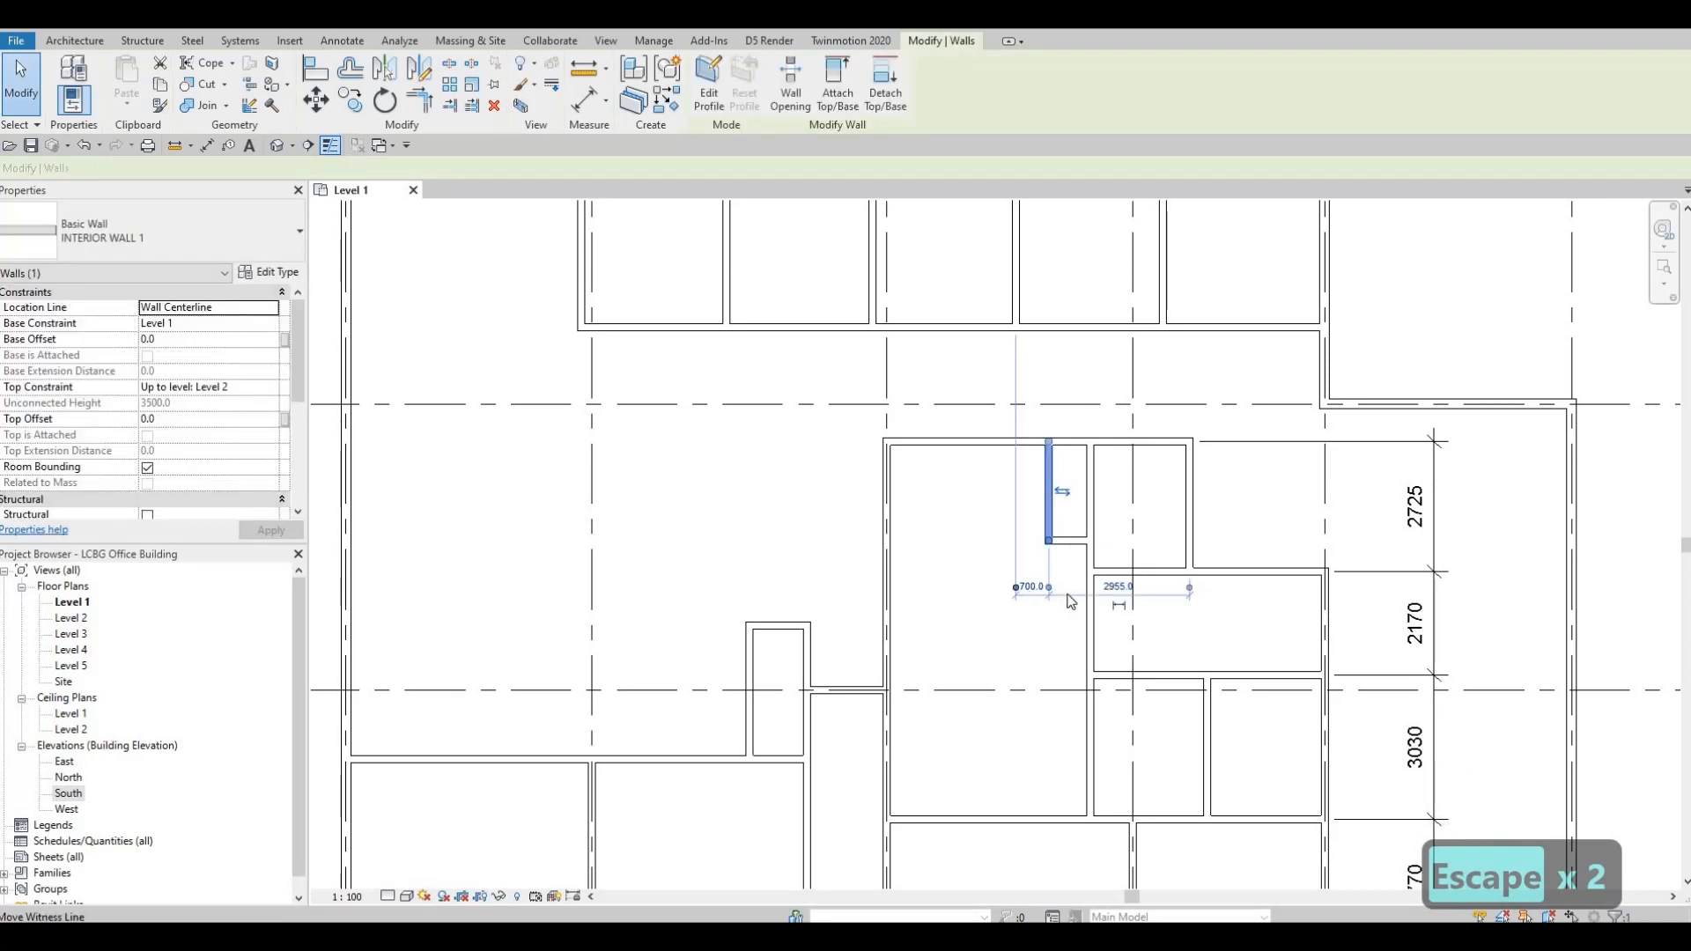
- Set the new small enclosure's west wall to 850 mm from the parallel room wall on its east side
key("Escape")
key("Escape")
left_click(1062, 540)
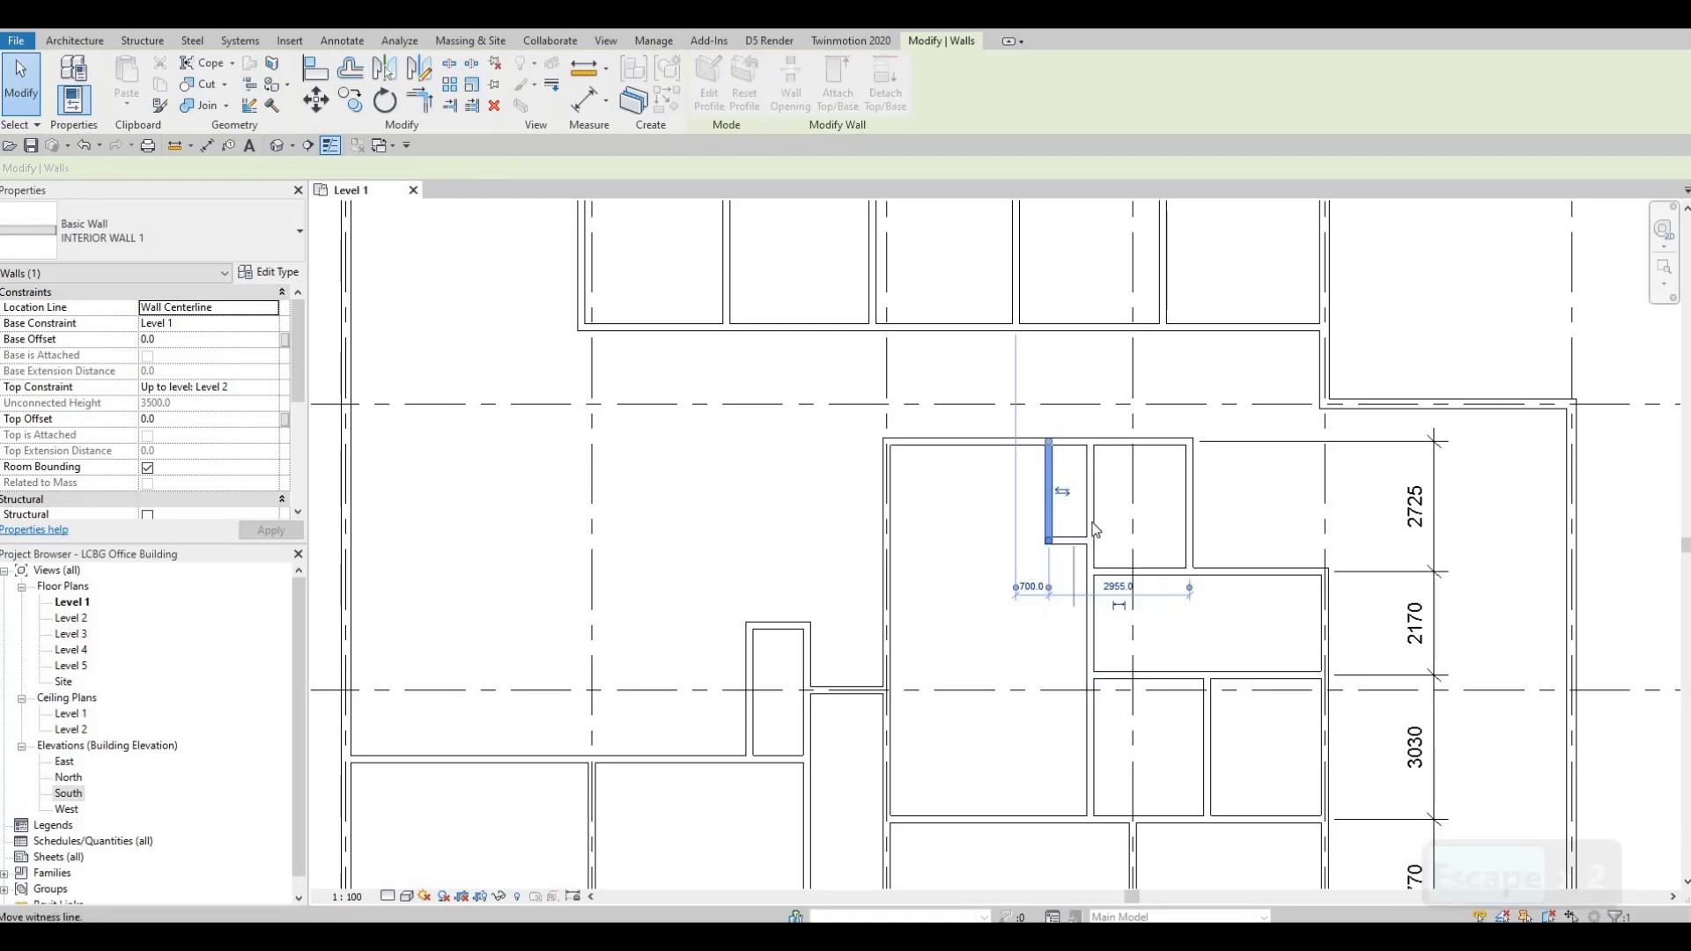
left_click_drag(1189, 588, 1089, 577)
left_click(1068, 586)
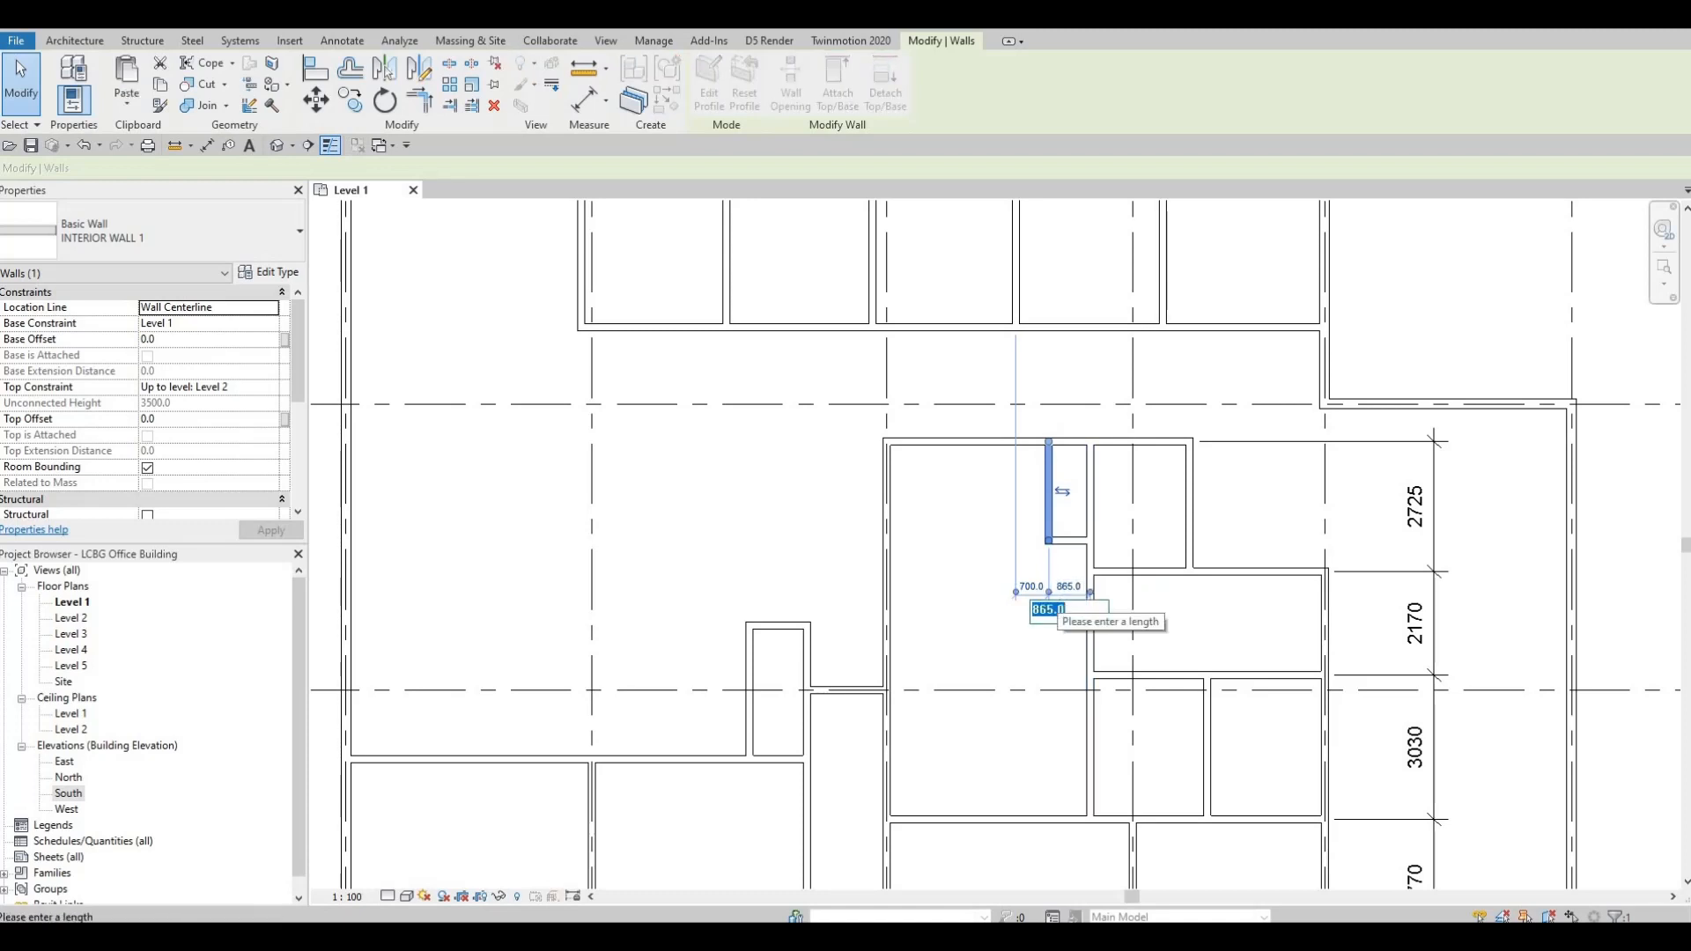
type("850")
key("Return")
key("Escape")
key("Escape")
- Examine the interior wall layout of the entire Level 1 floor plan
middle_click_drag(914, 596, 910, 433)
scroll(910, 433, "down", 2)
middle_click_drag(881, 491, 872, 419)
scroll(872, 420, "down", 1)
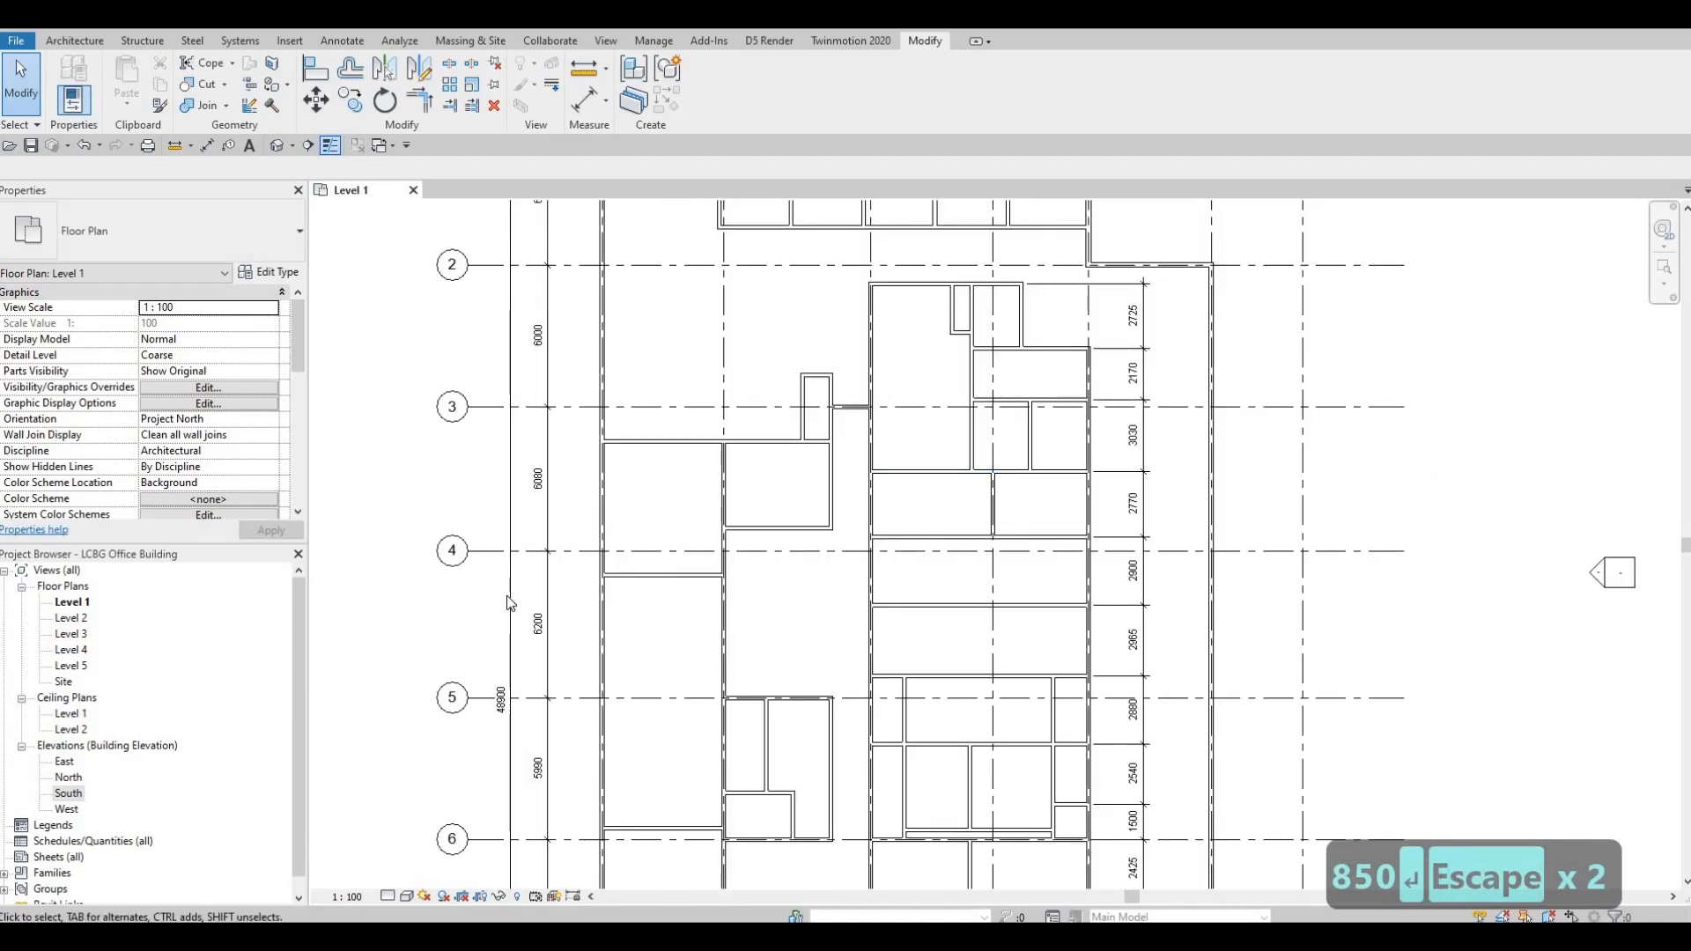
scroll(996, 544, "down", 1)
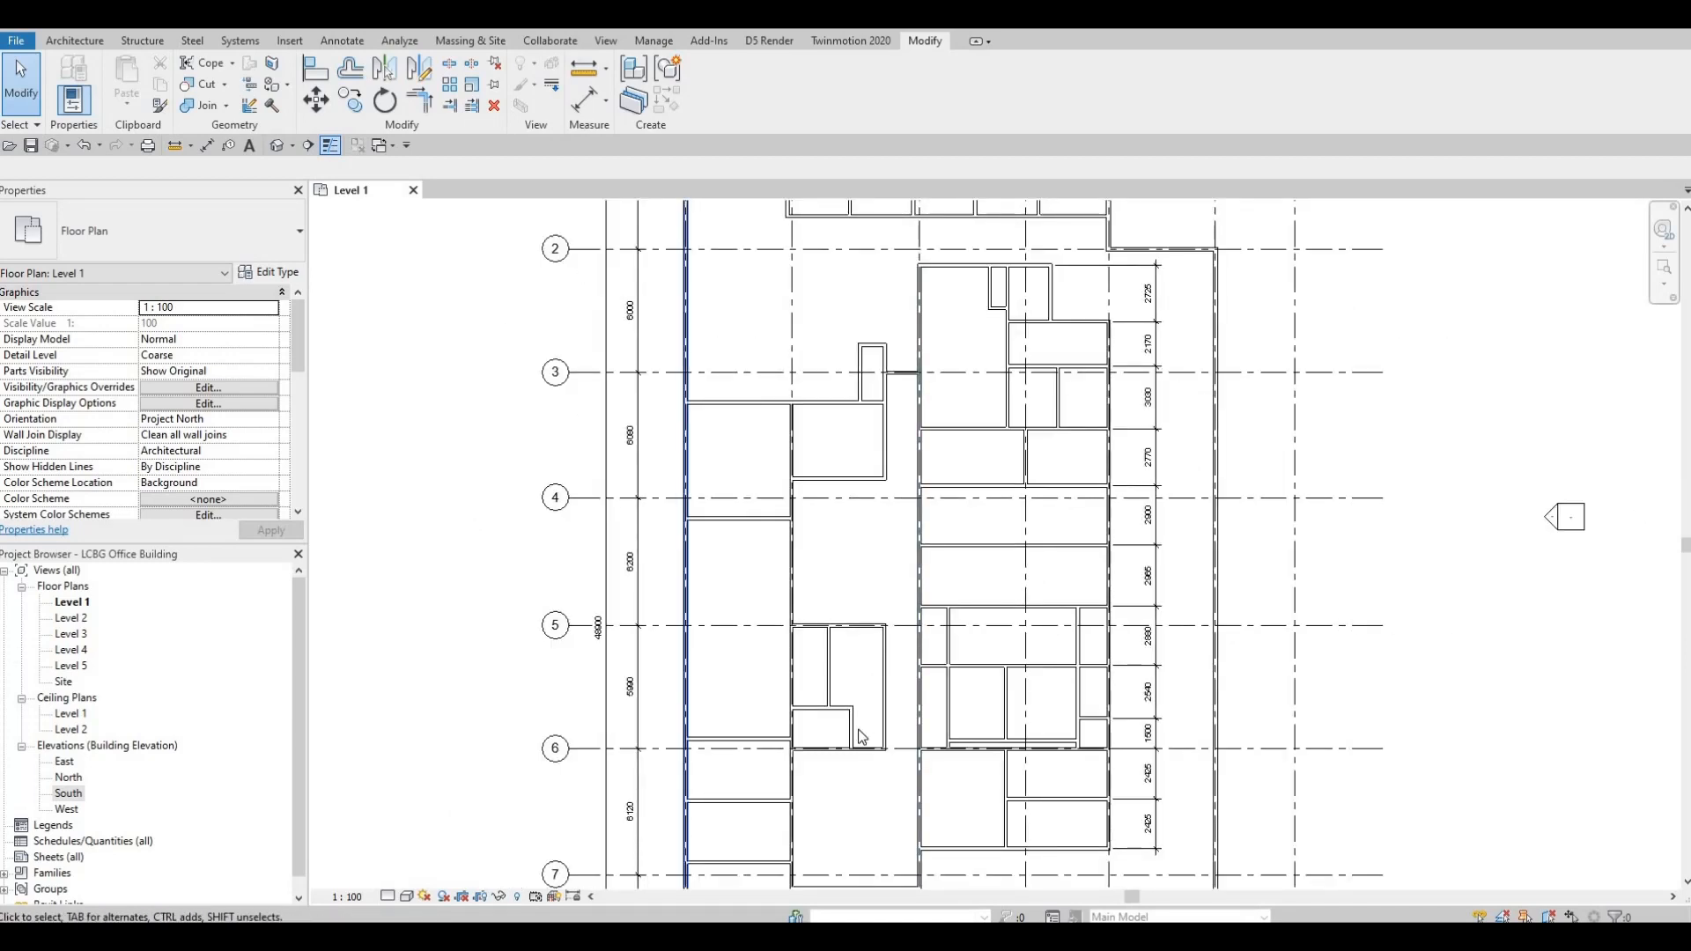
scroll(885, 621, "down", 2)
scroll(889, 595, "down", 2)
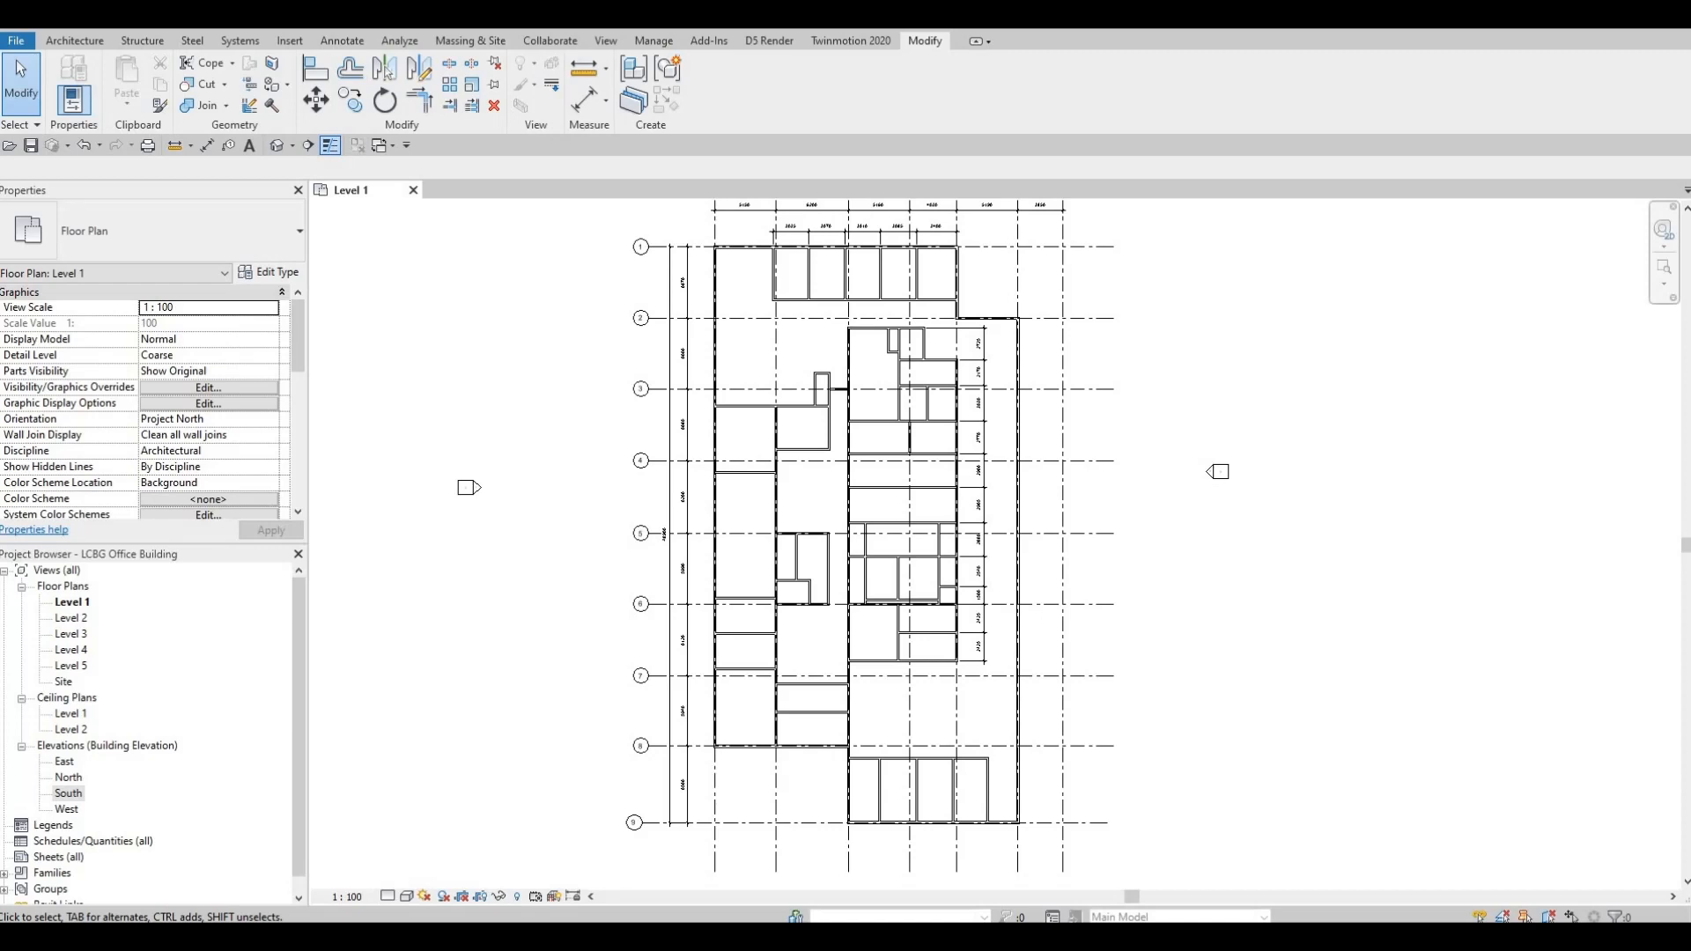
key("Escape")
key("Escape")
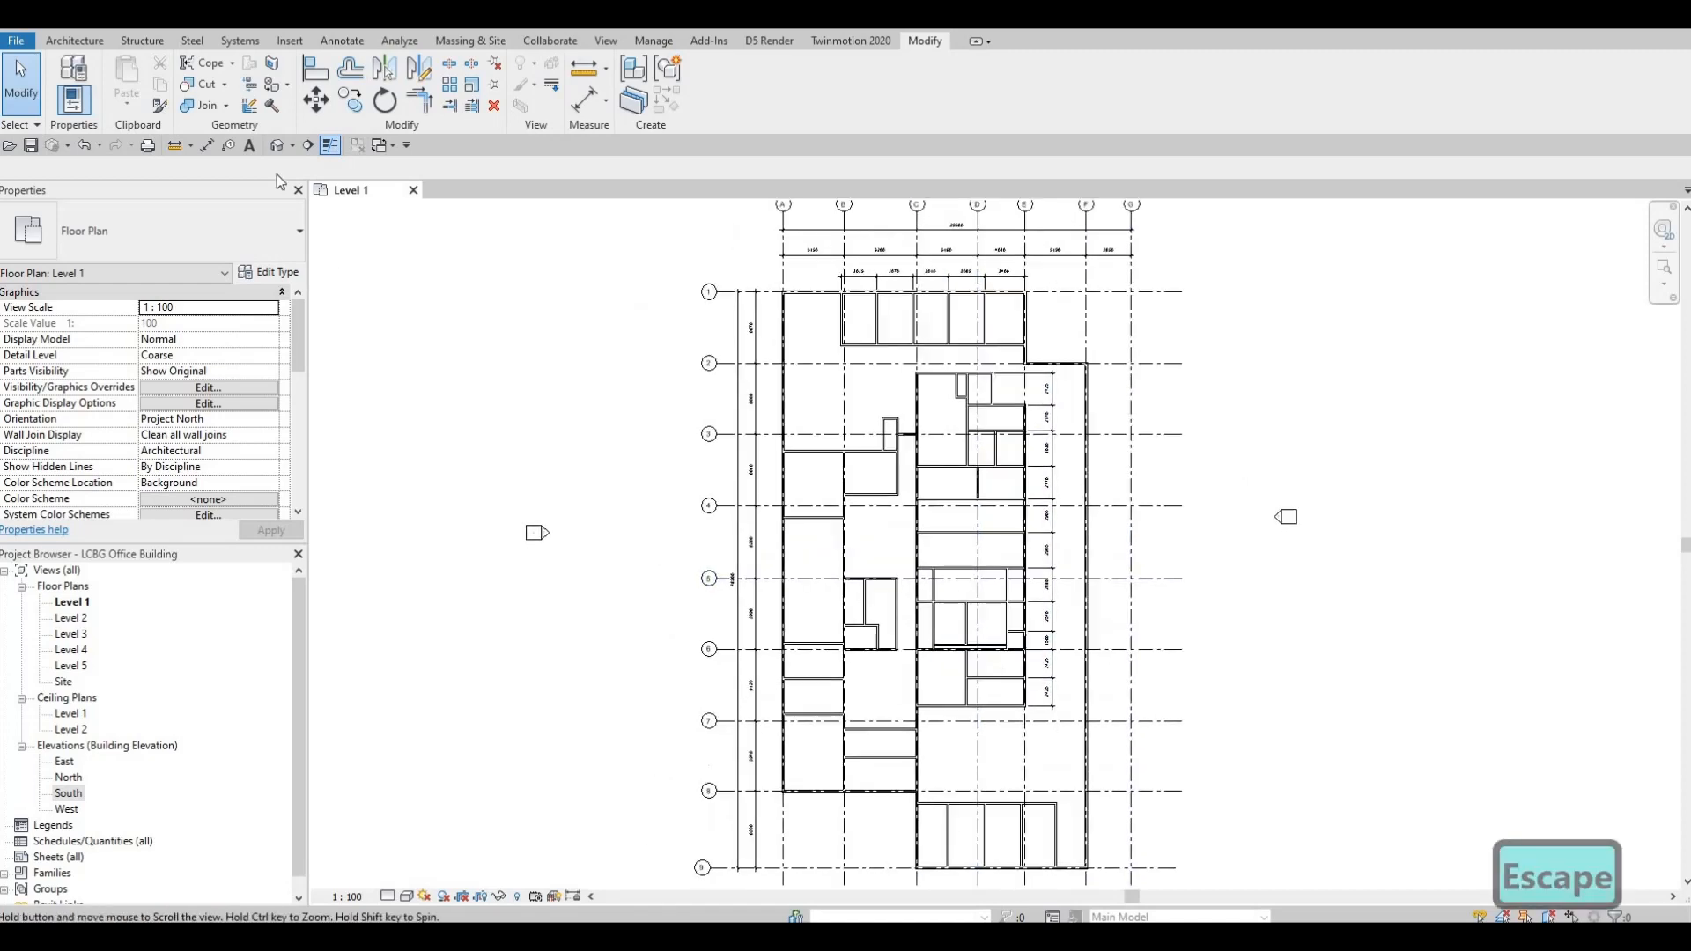
- Start placing doors with the M_Single-Flush type 0762 x 2032mm
left_click(74, 40)
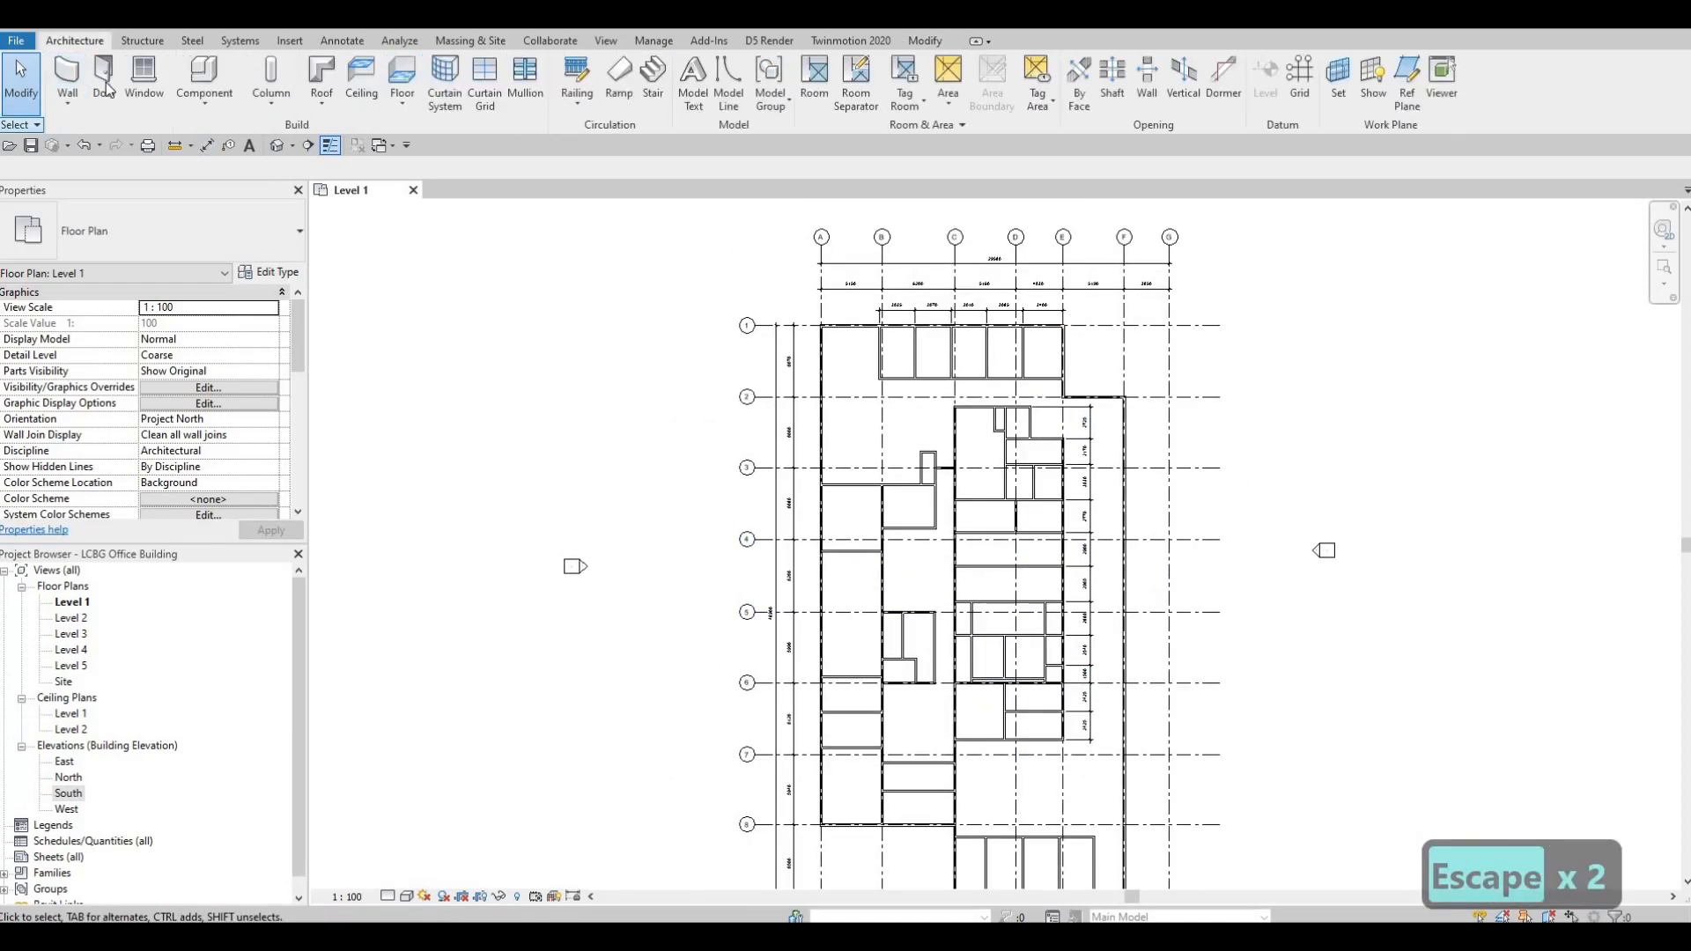
left_click(104, 78)
left_click(102, 228)
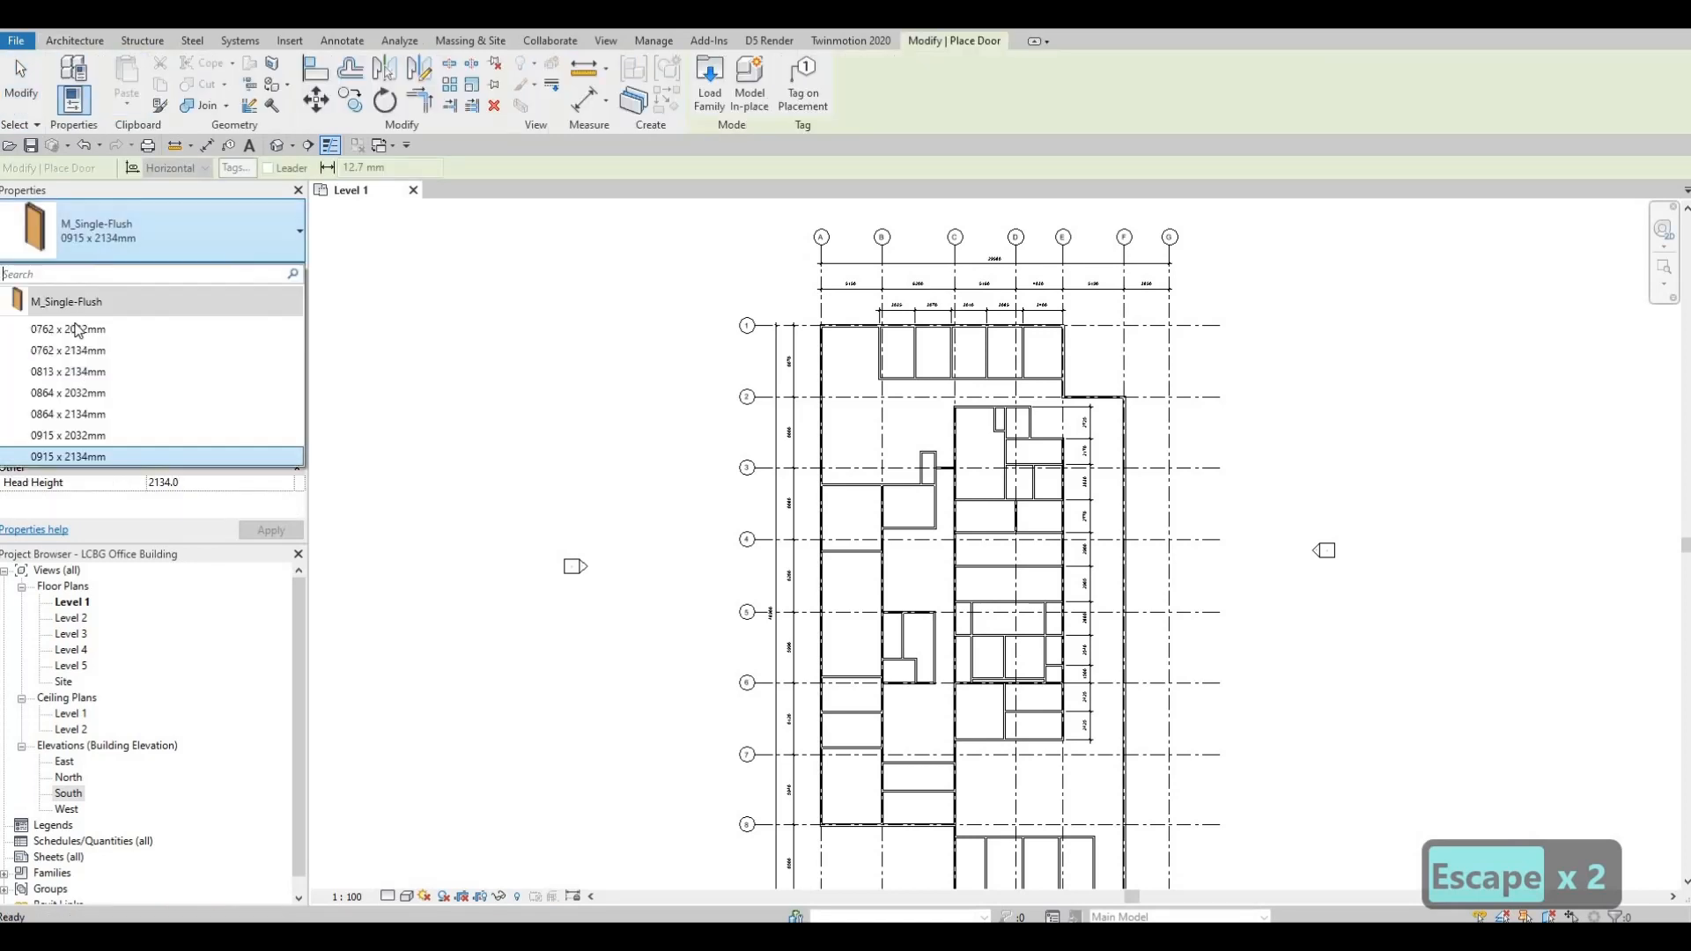
left_click(72, 329)
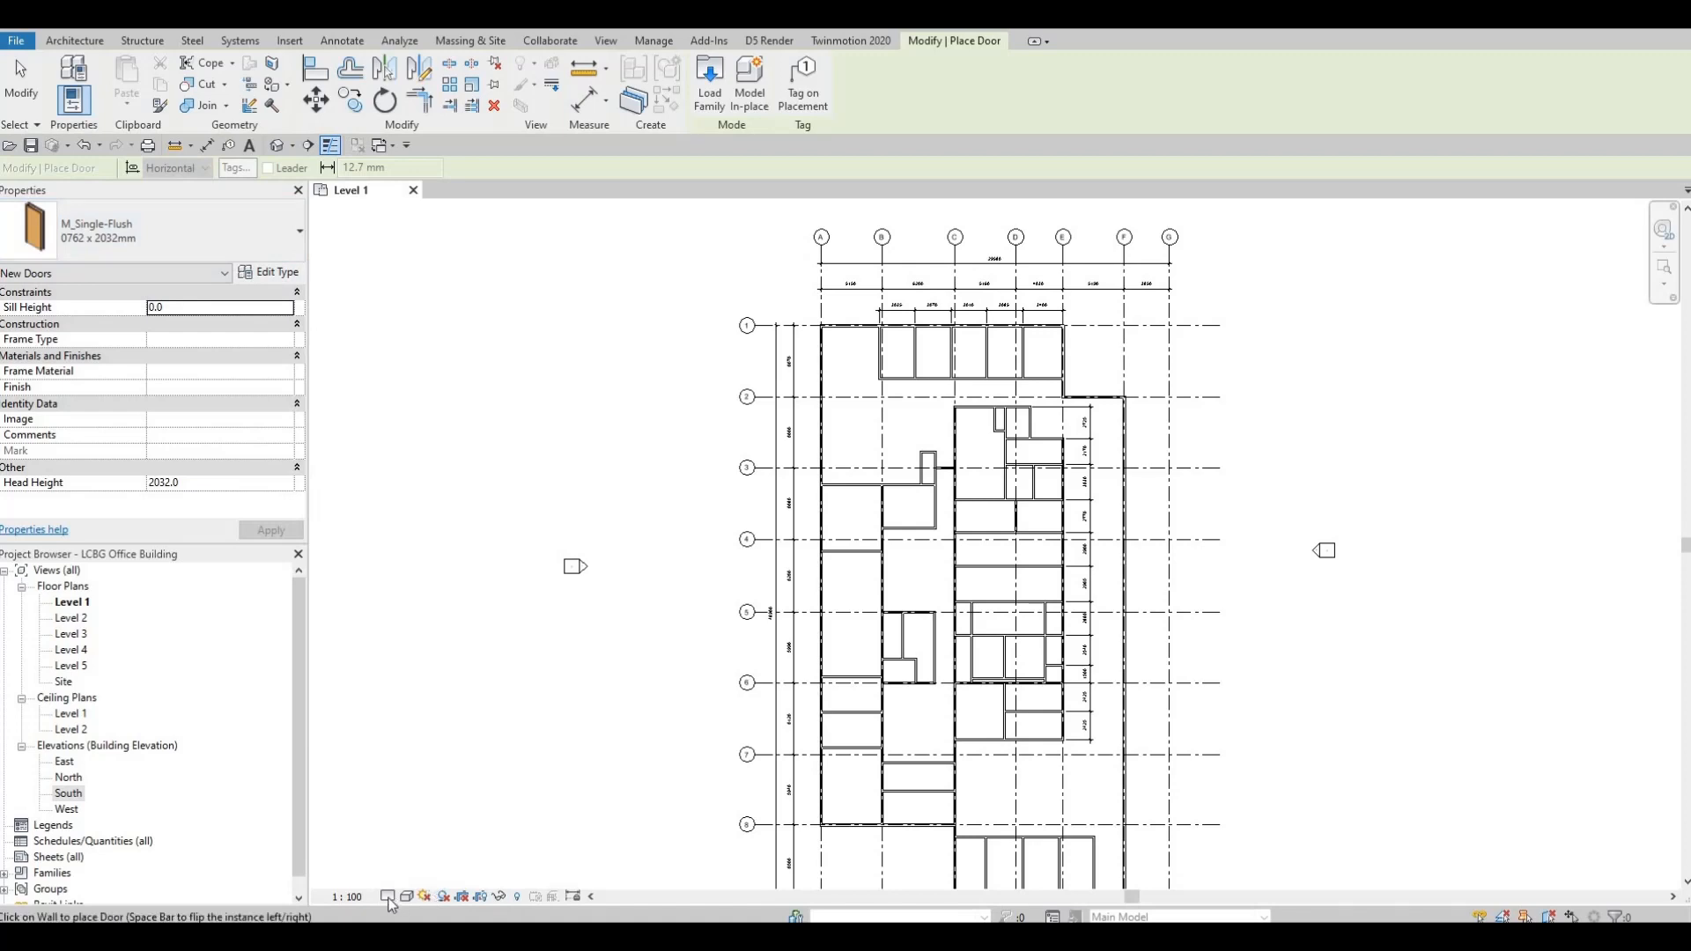
left_click(387, 897)
key("Escape")
- Place one door in each of the four walls of the small 2540 mm-deep lobby along grid E, just above grid 6
scroll(1034, 598, "up", 3)
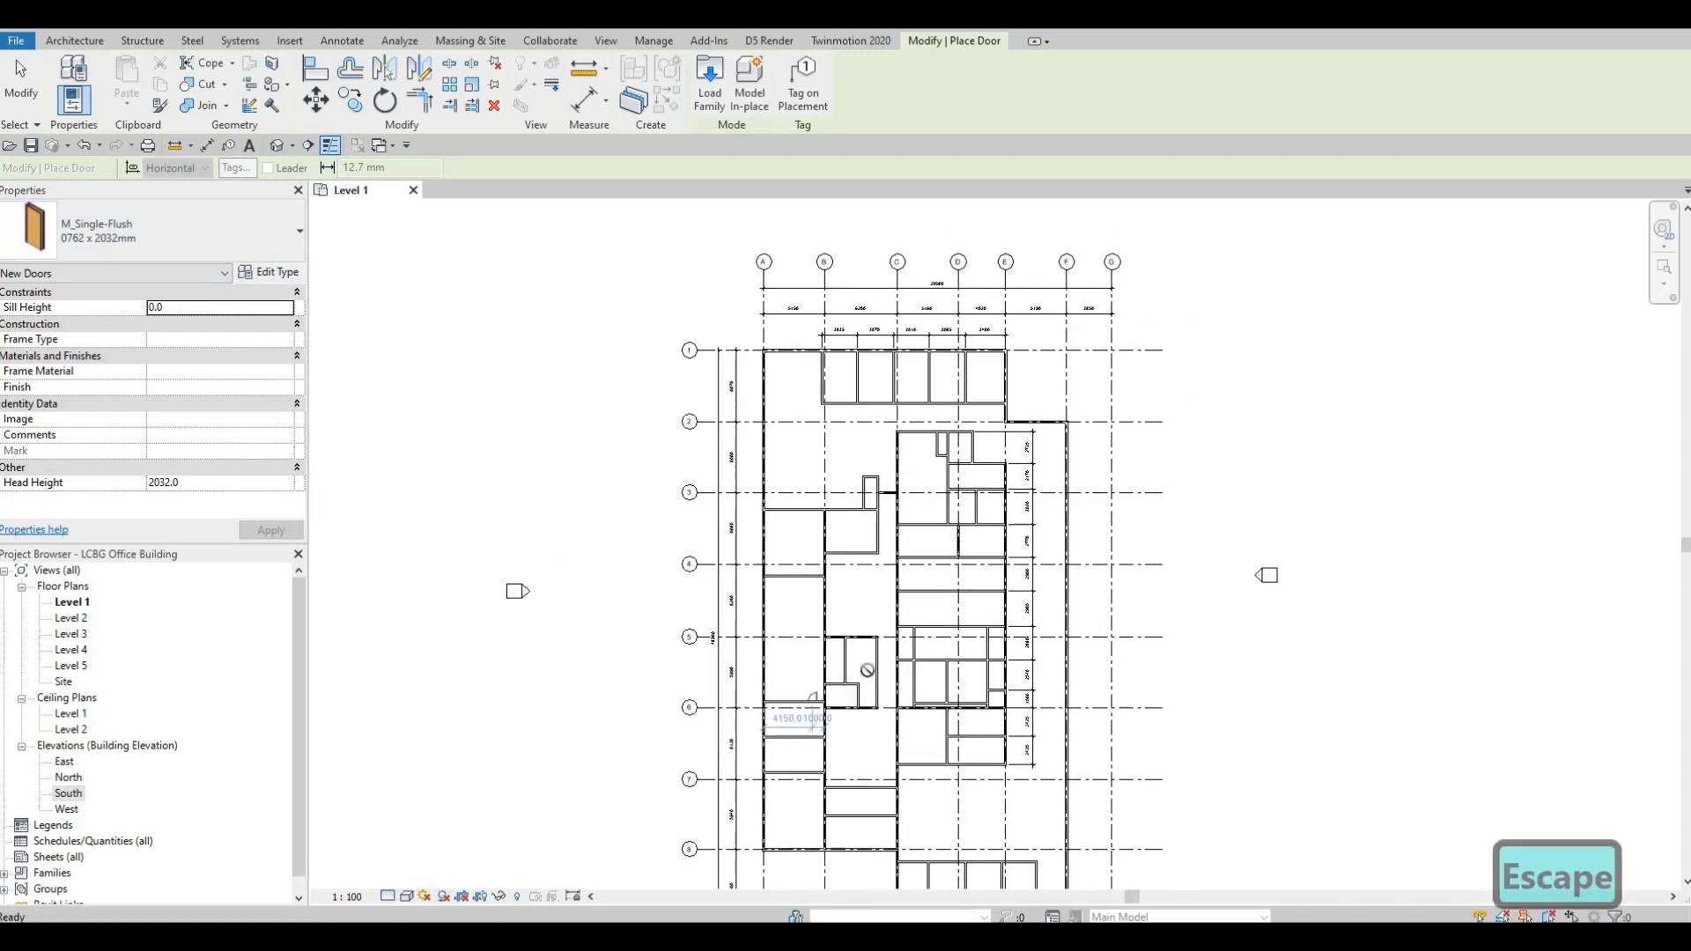
scroll(869, 670, "up", 2)
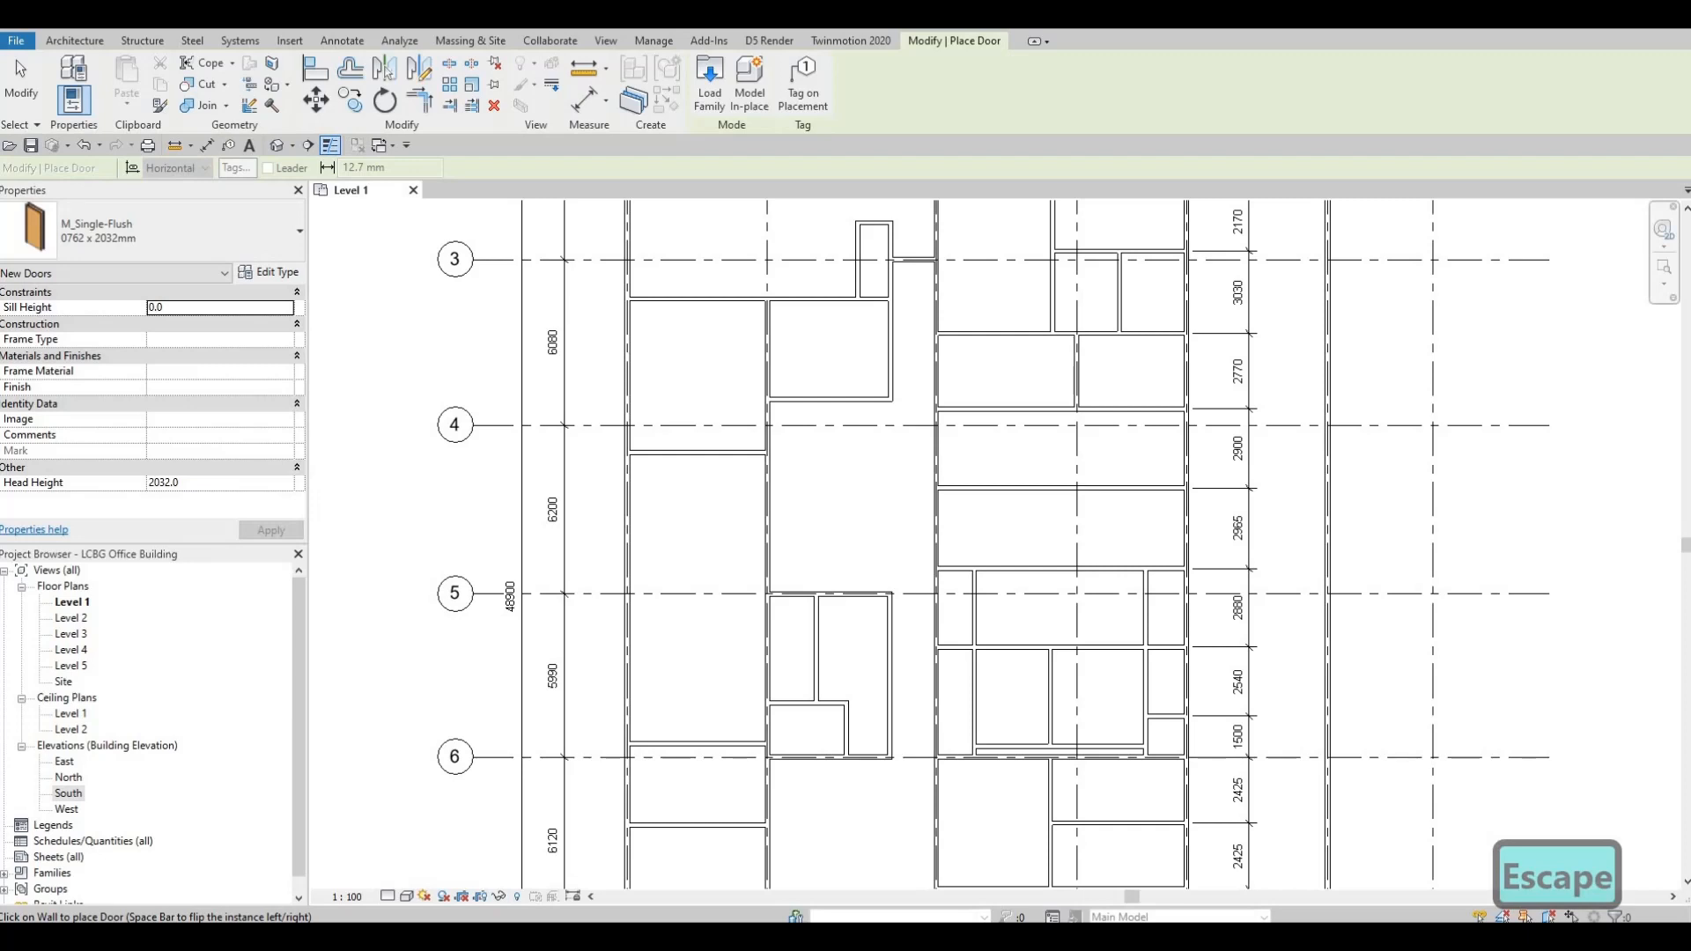
middle_click_drag(942, 720, 816, 499)
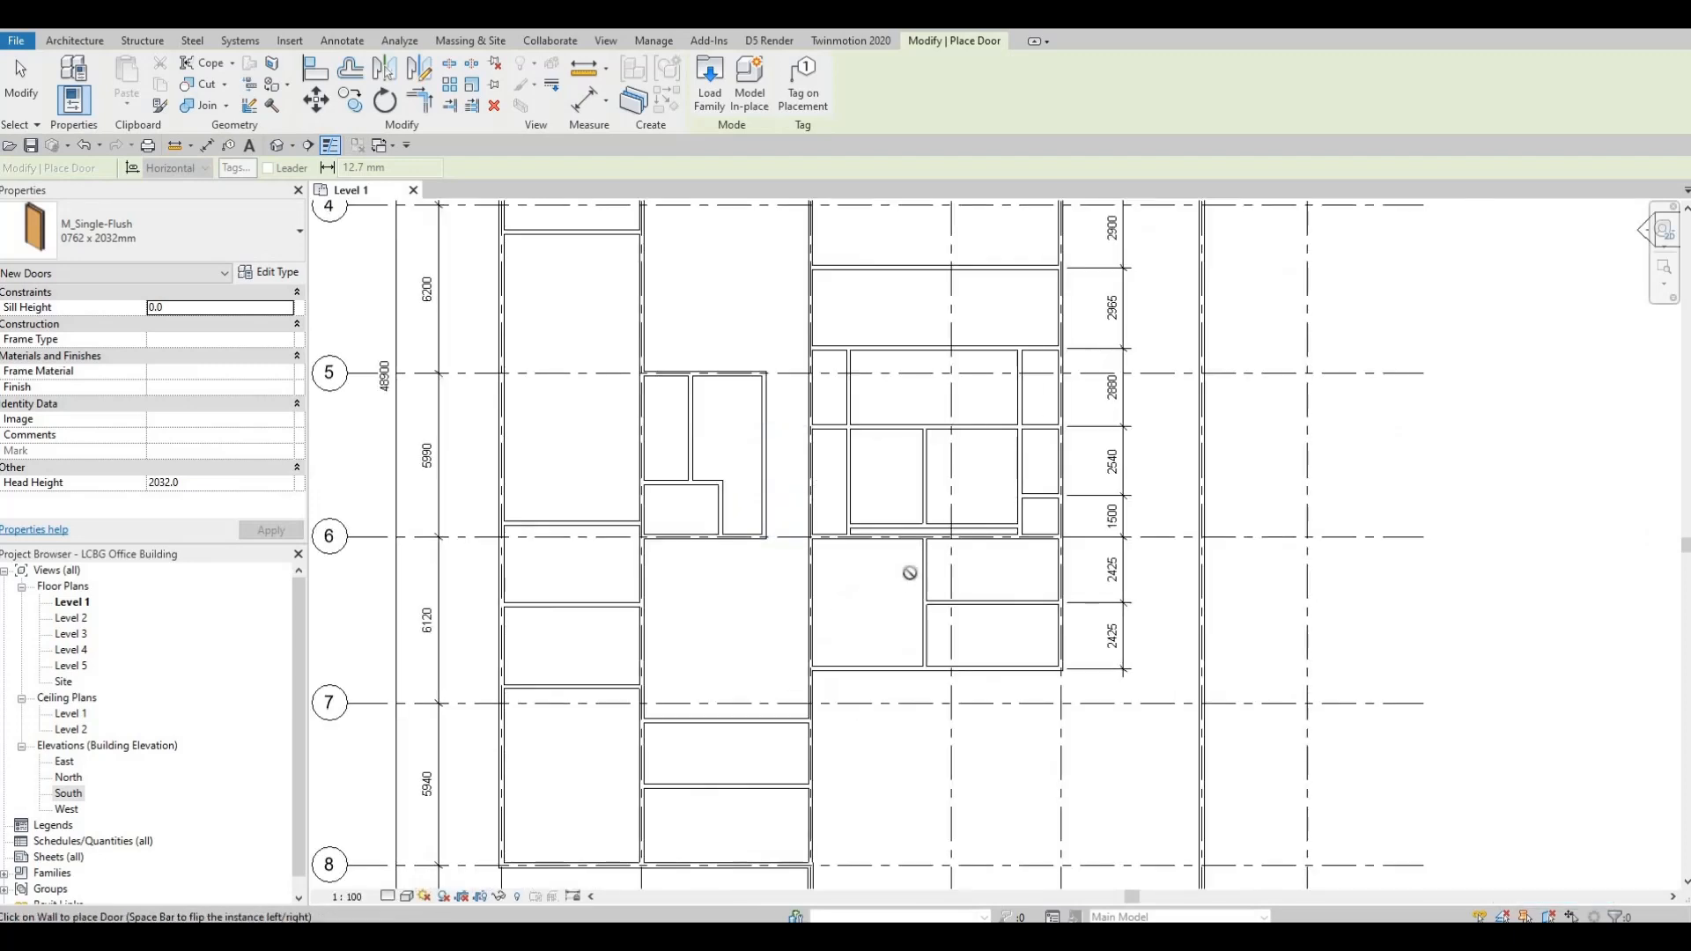
scroll(912, 546, "up", 3)
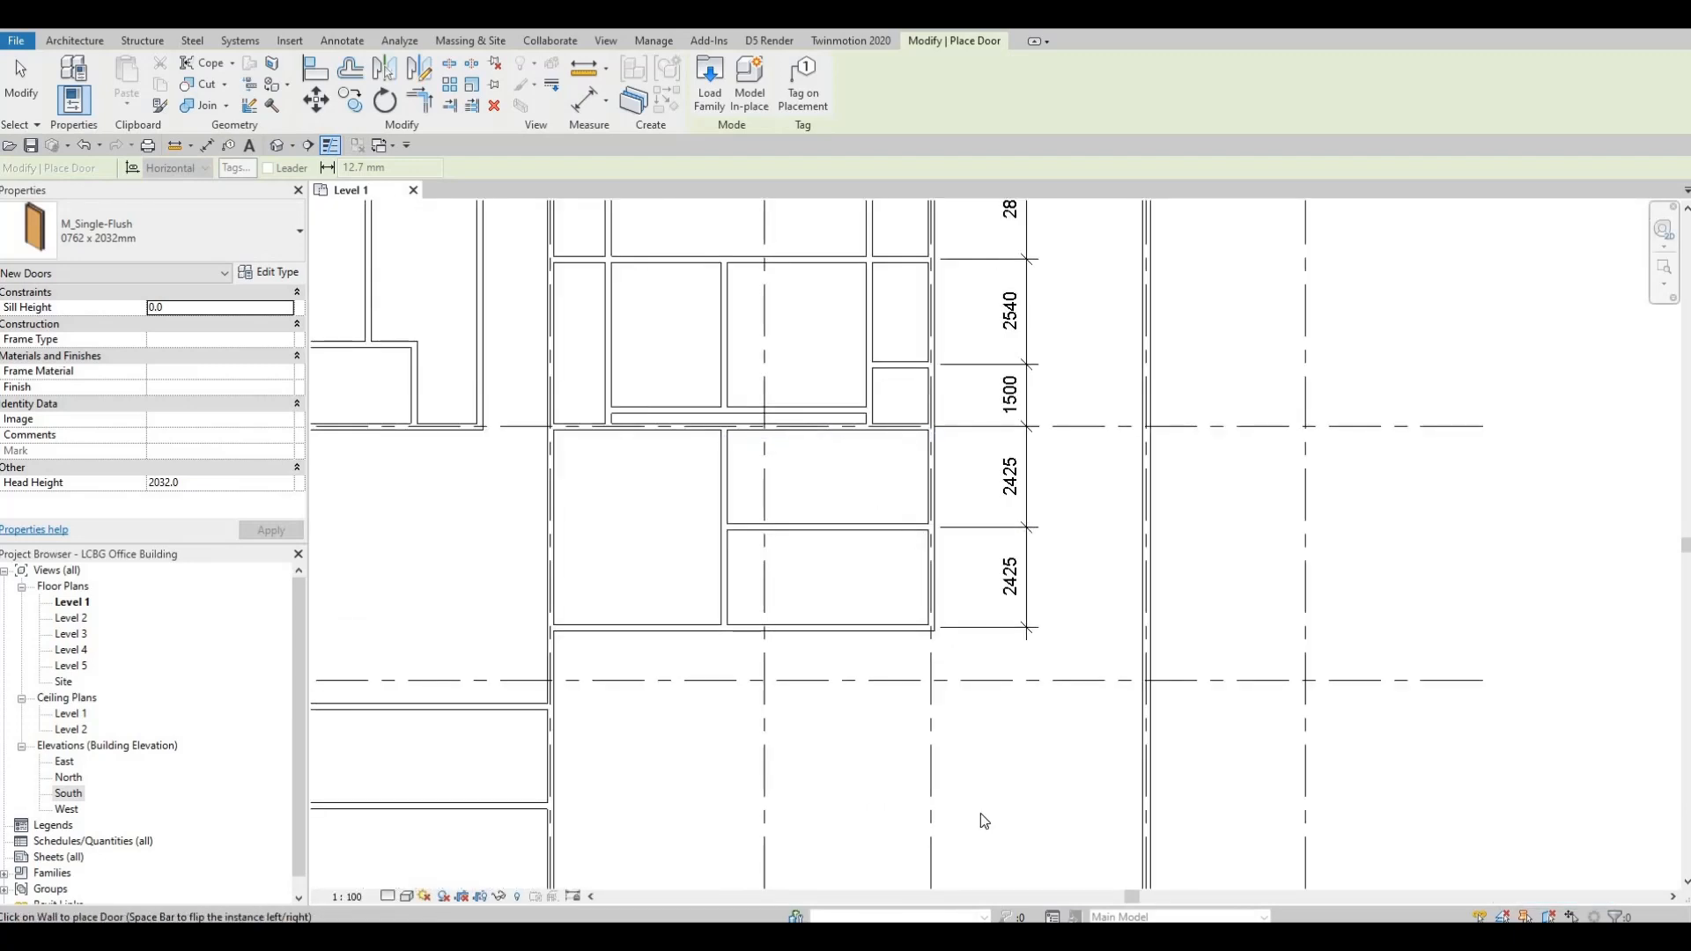
middle_click_drag(823, 300, 928, 630)
scroll(927, 630, "down", 2)
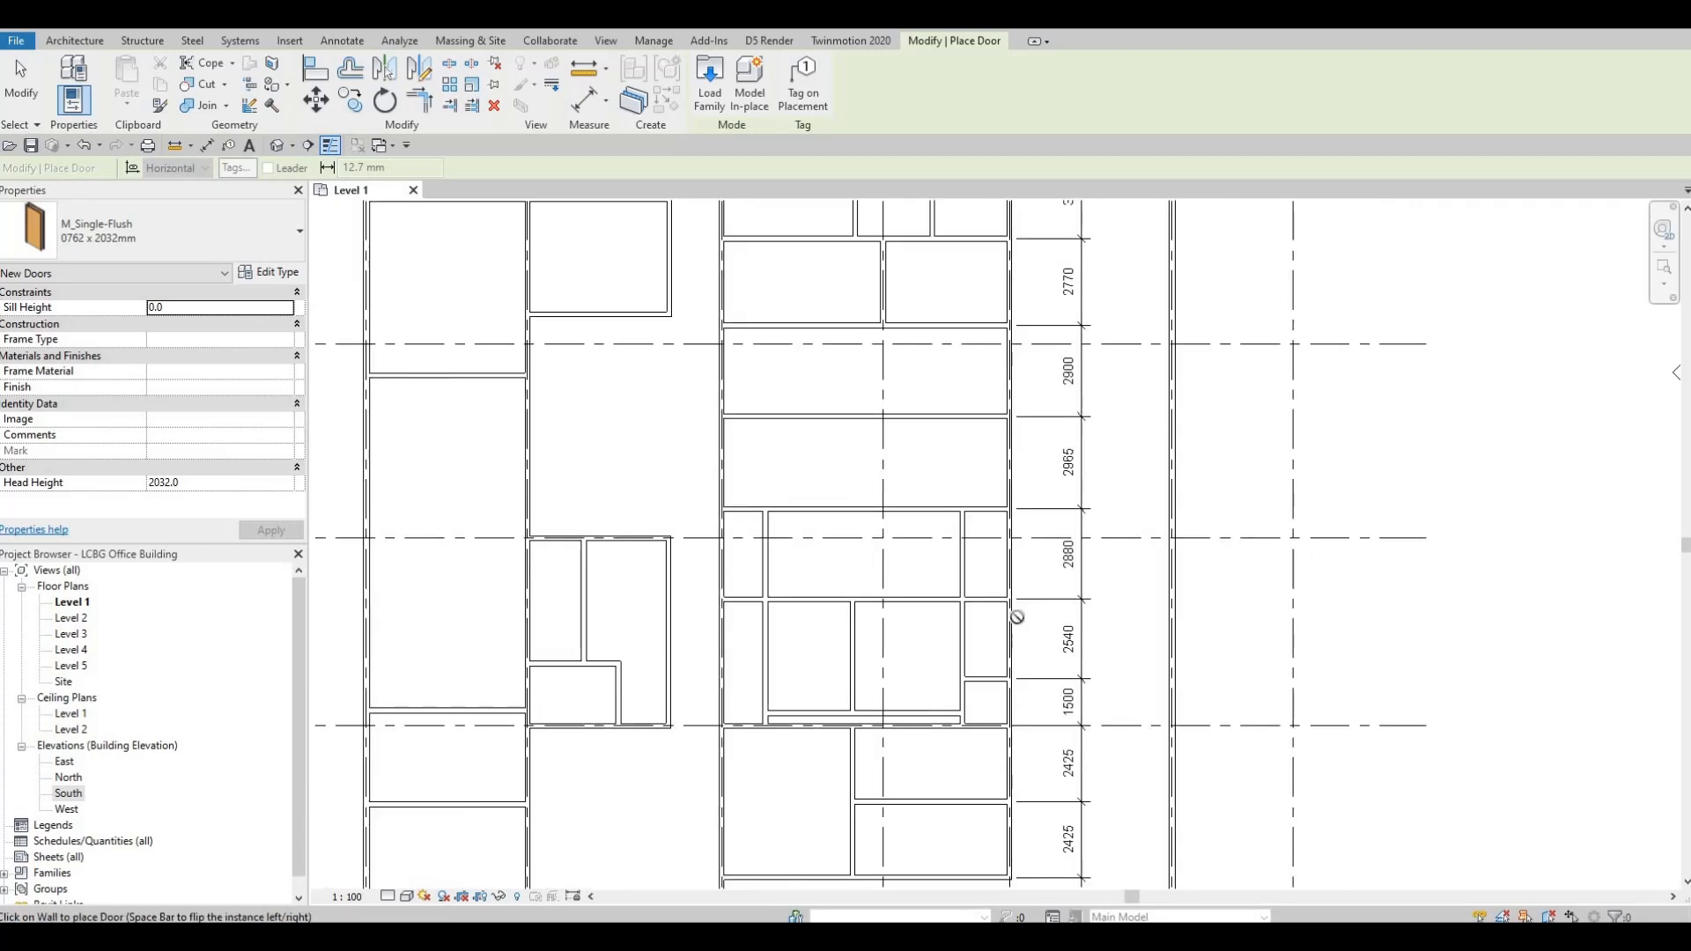
middle_click_drag(985, 574, 974, 531)
scroll(974, 651, "up", 1)
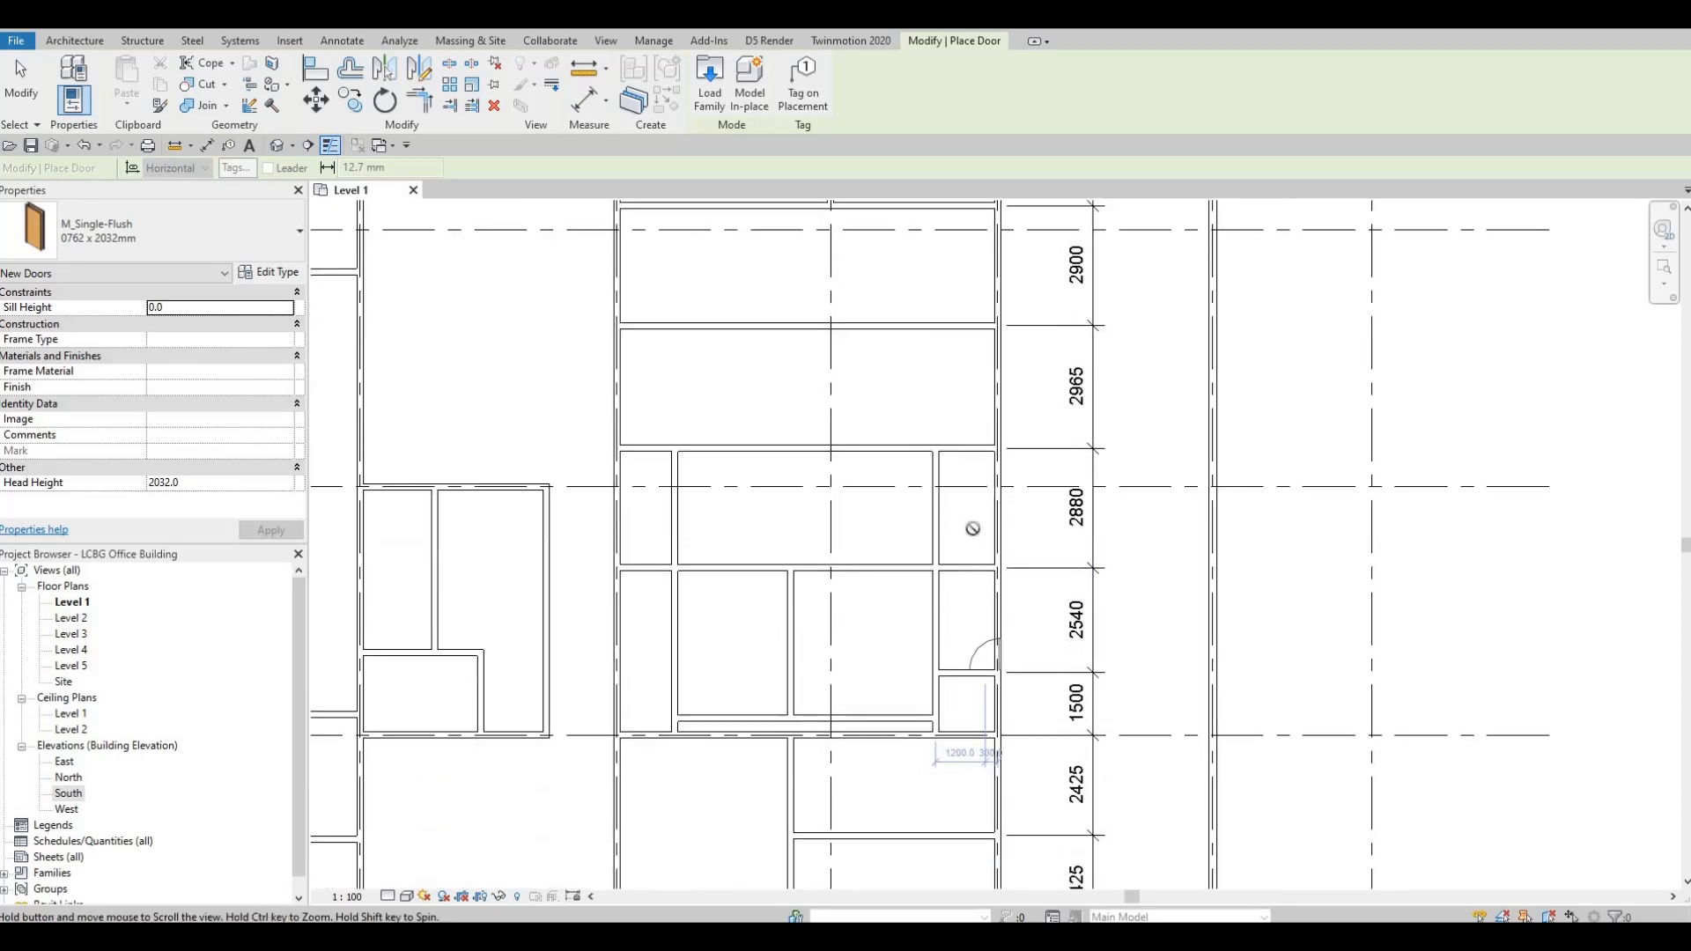
scroll(964, 538, "up", 2)
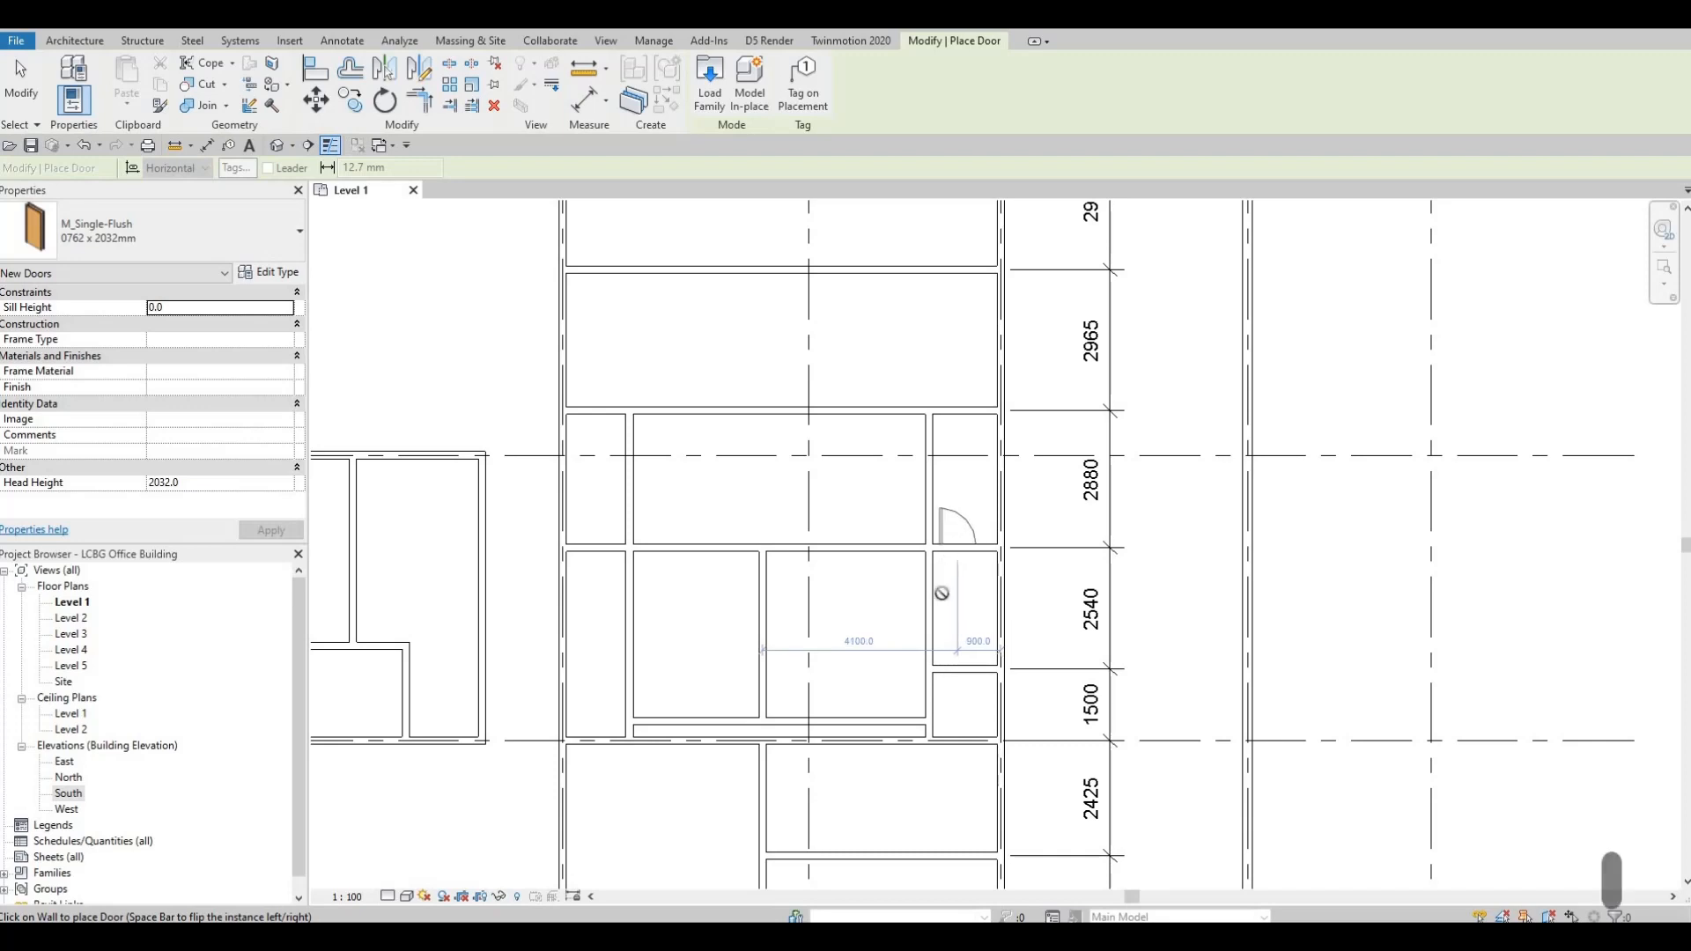
left_click(955, 539)
scroll(941, 603, "up", 1)
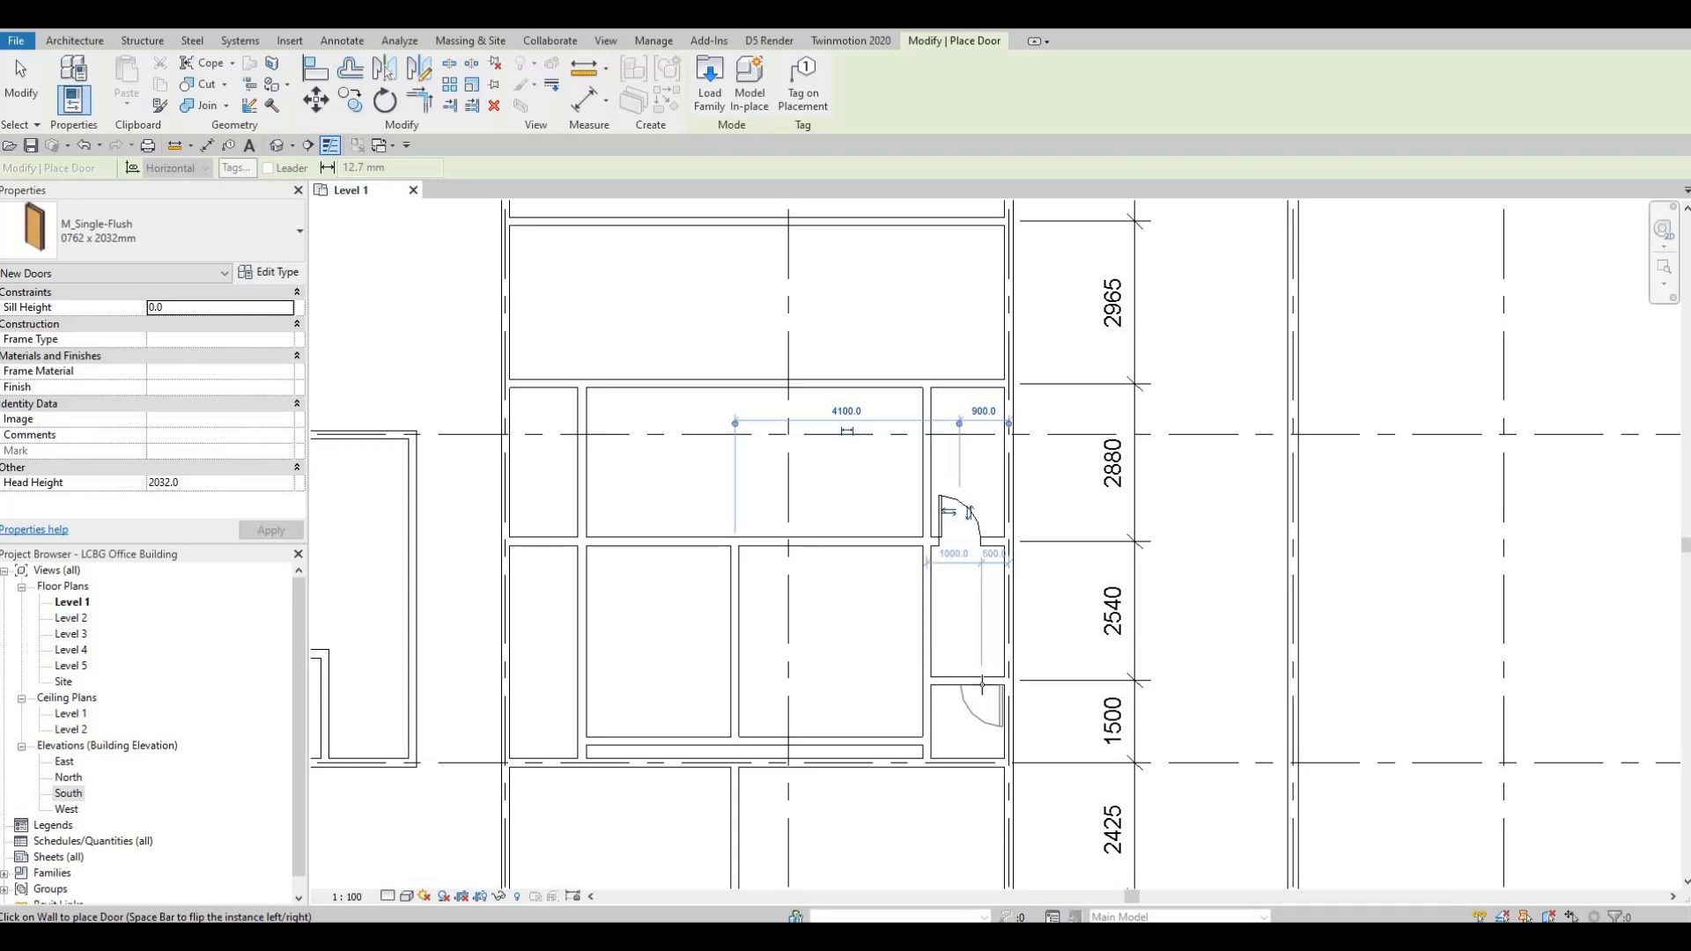
left_click(969, 520)
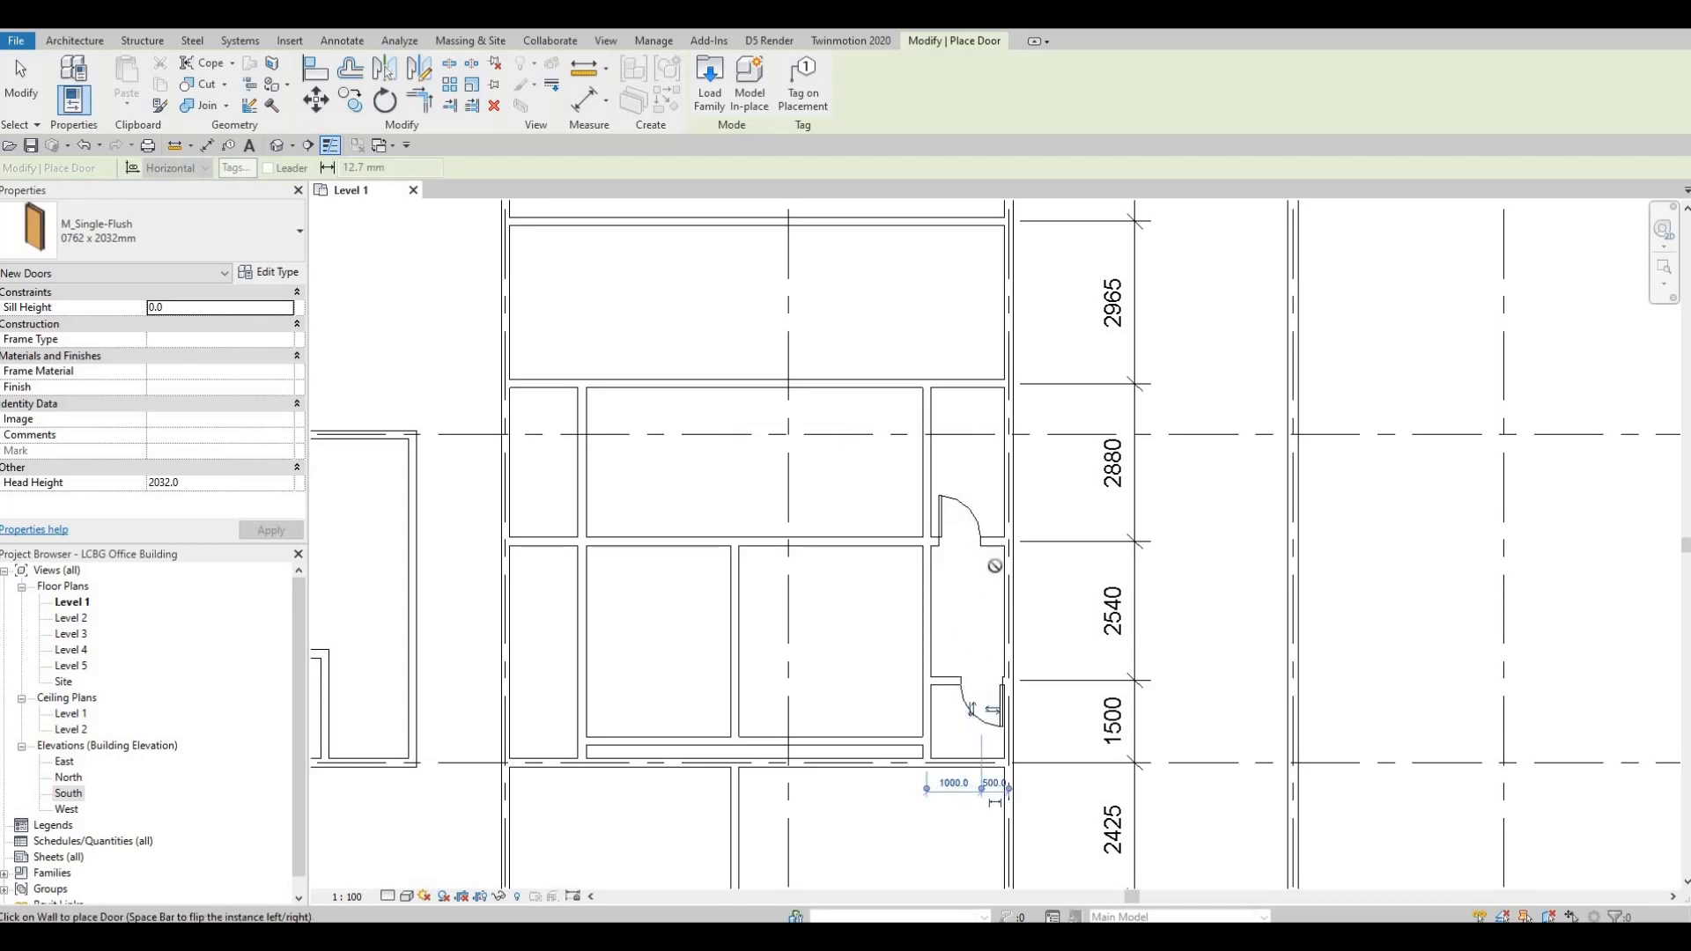
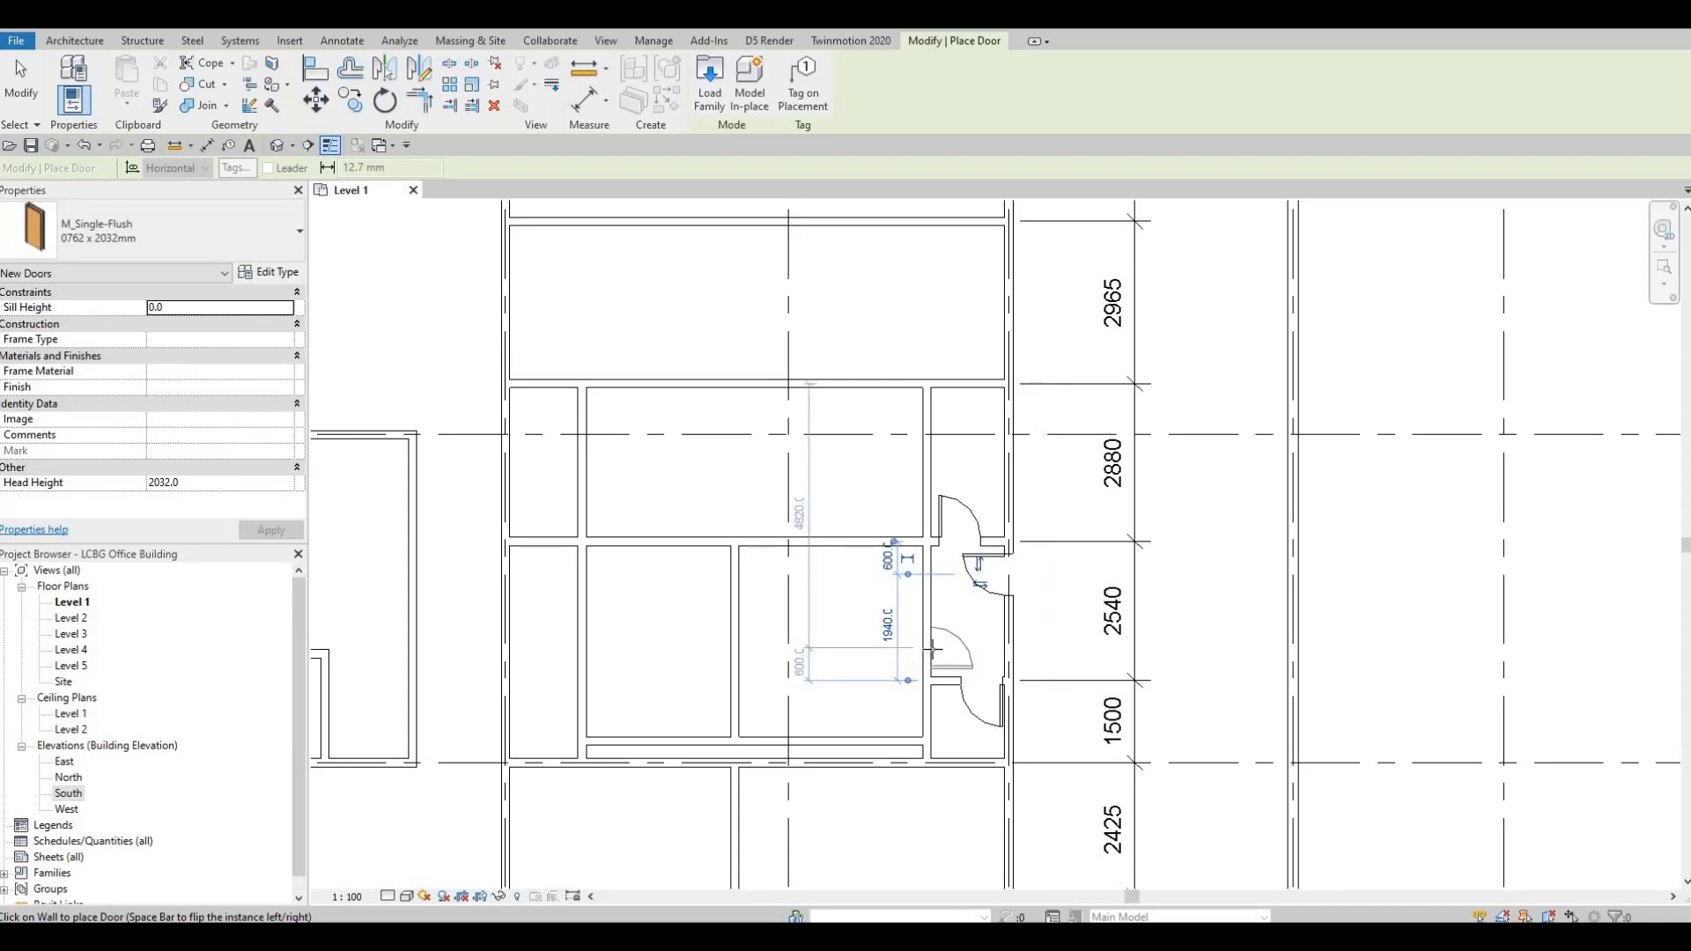
left_click(932, 650)
key("Escape")
key("Escape")
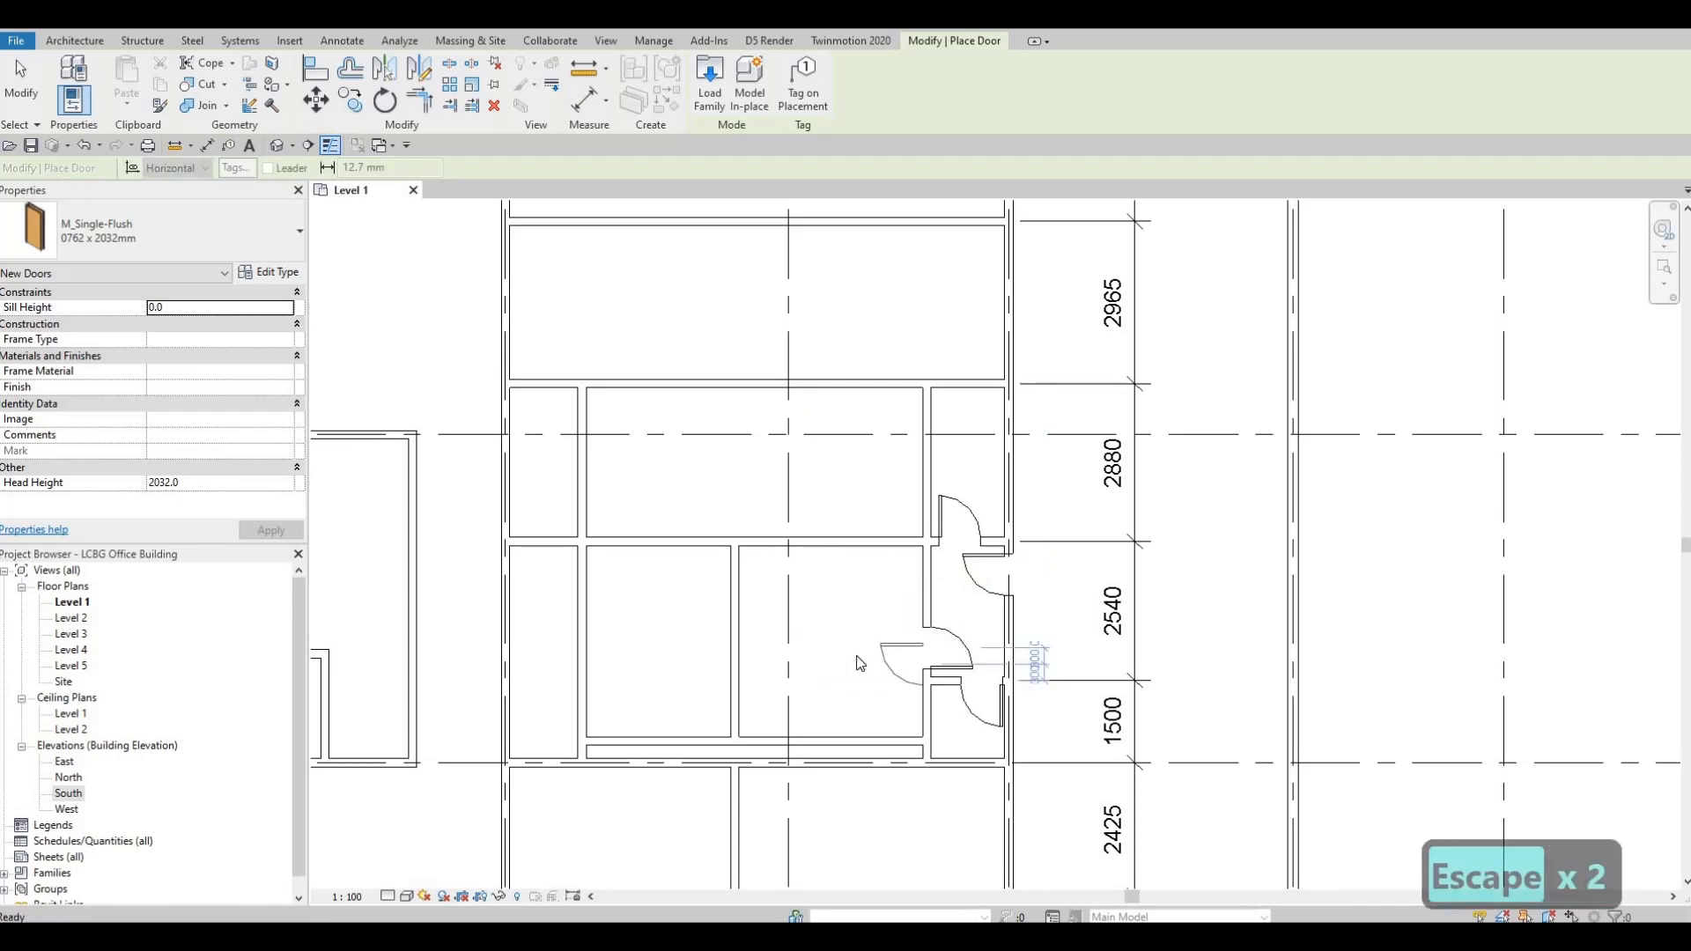
- Create similar doors in the east, west and south walls of the narrow lobby along grid C, just above grid 6
scroll(849, 669, "down", 1)
middle_click_drag(849, 668, 872, 608)
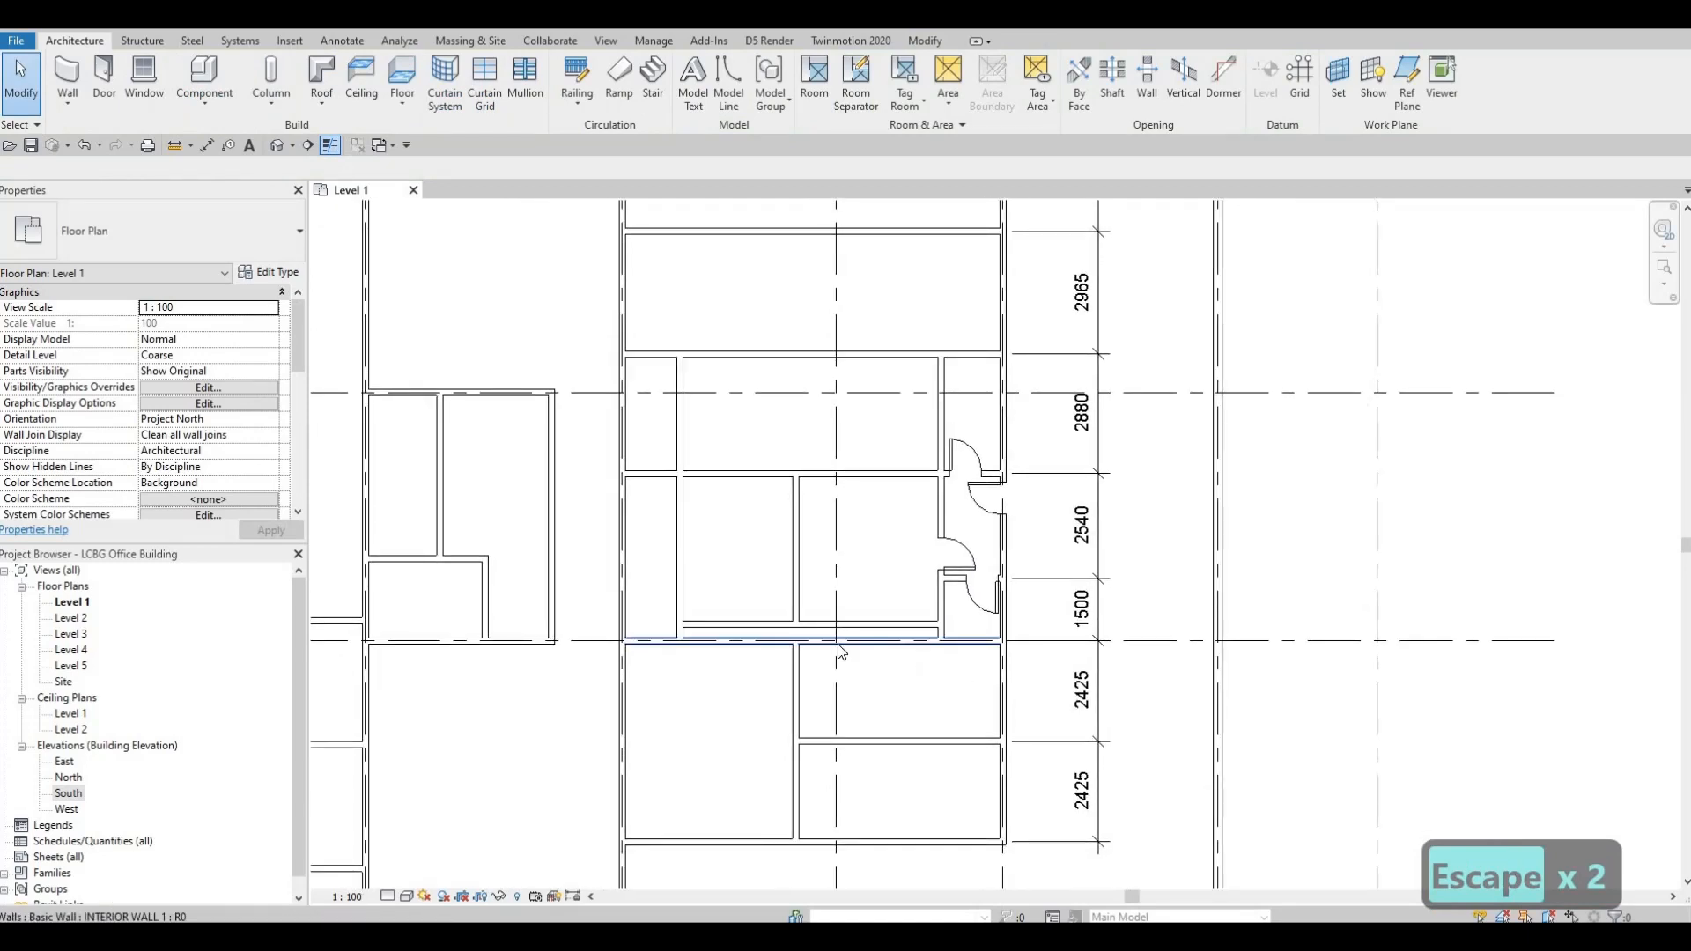
middle_click_drag(644, 610, 729, 637)
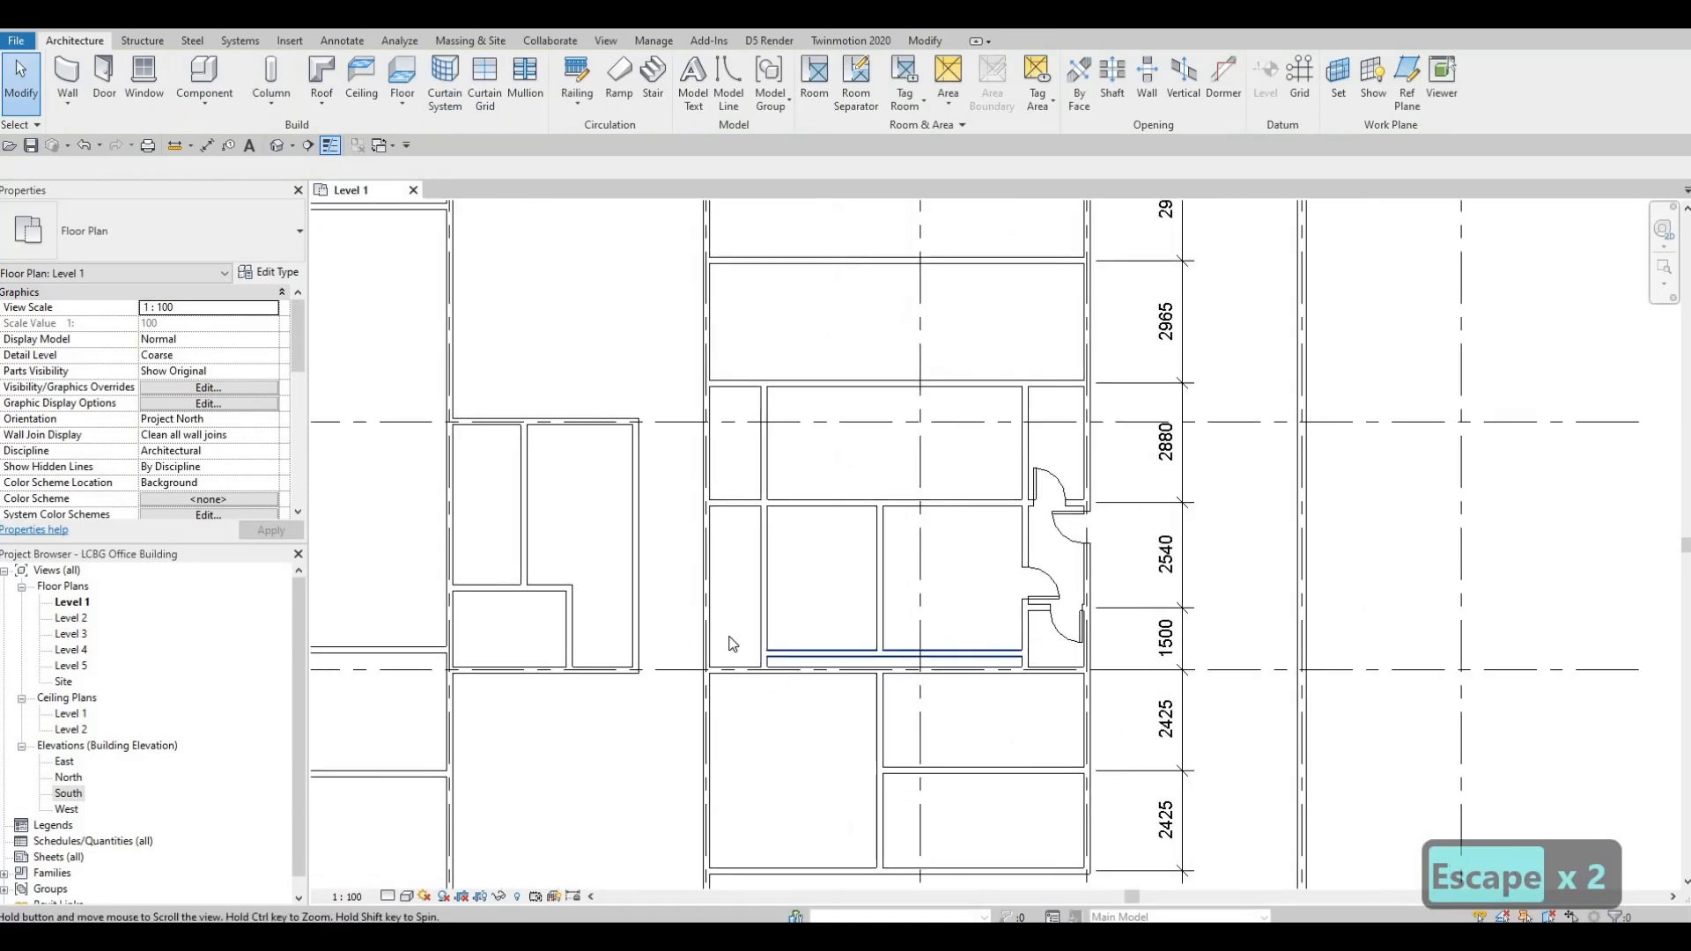
left_click(1041, 584)
key("c")
key("s")
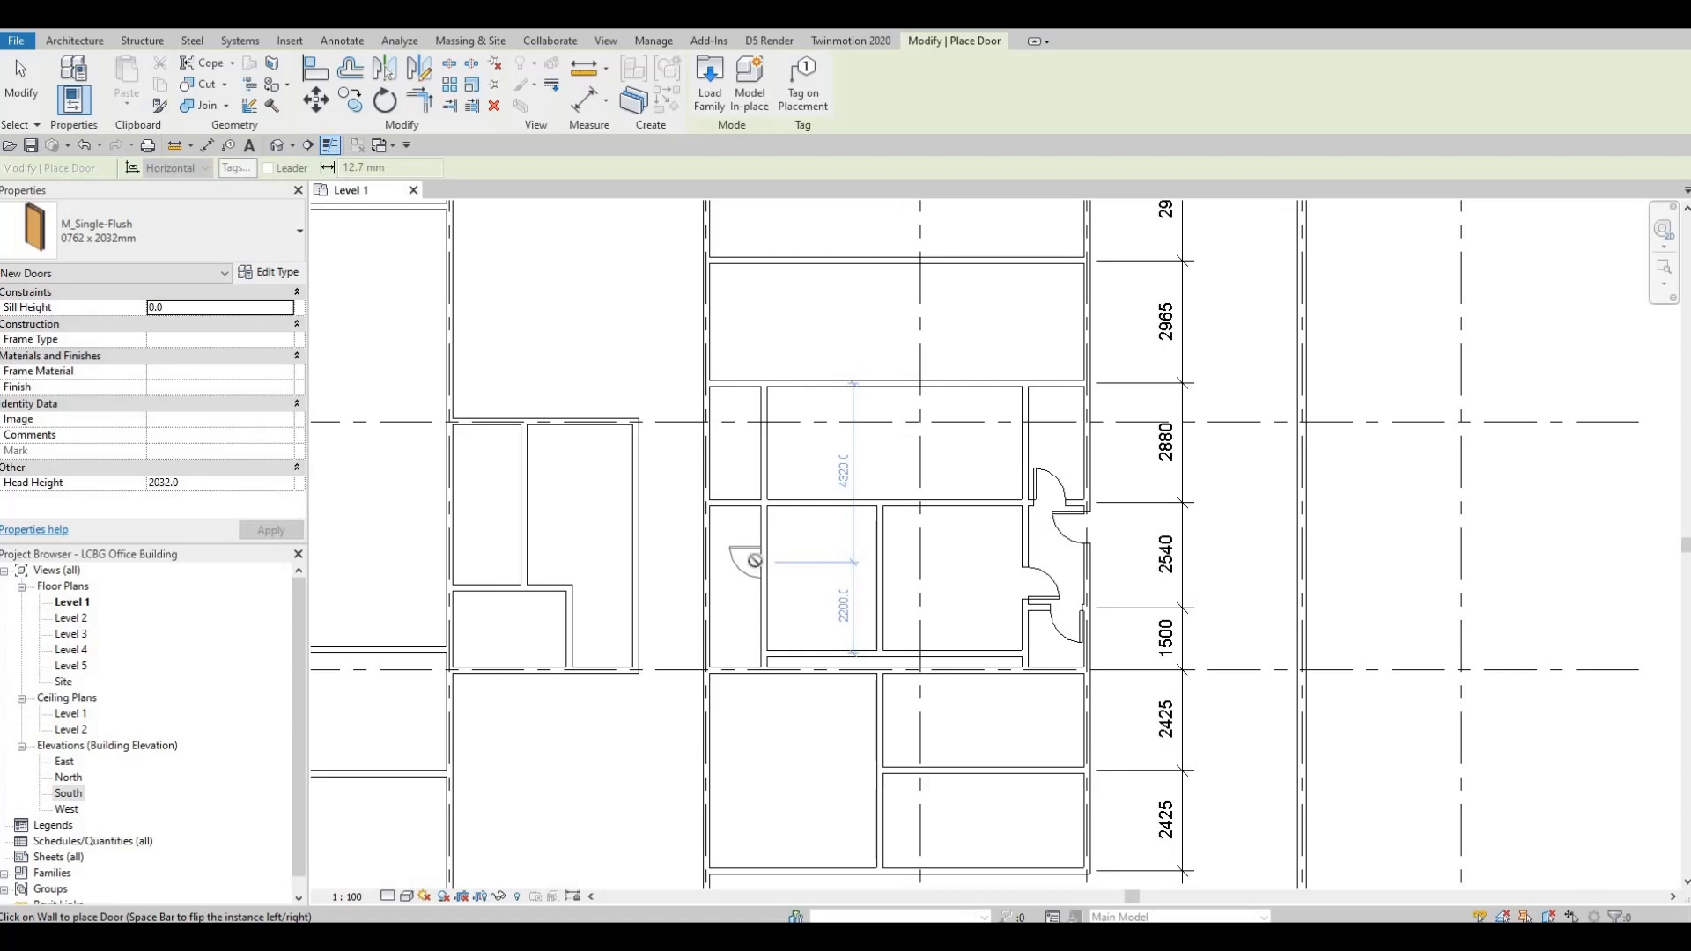
left_click(755, 560)
middle_click_drag(755, 650, 765, 621)
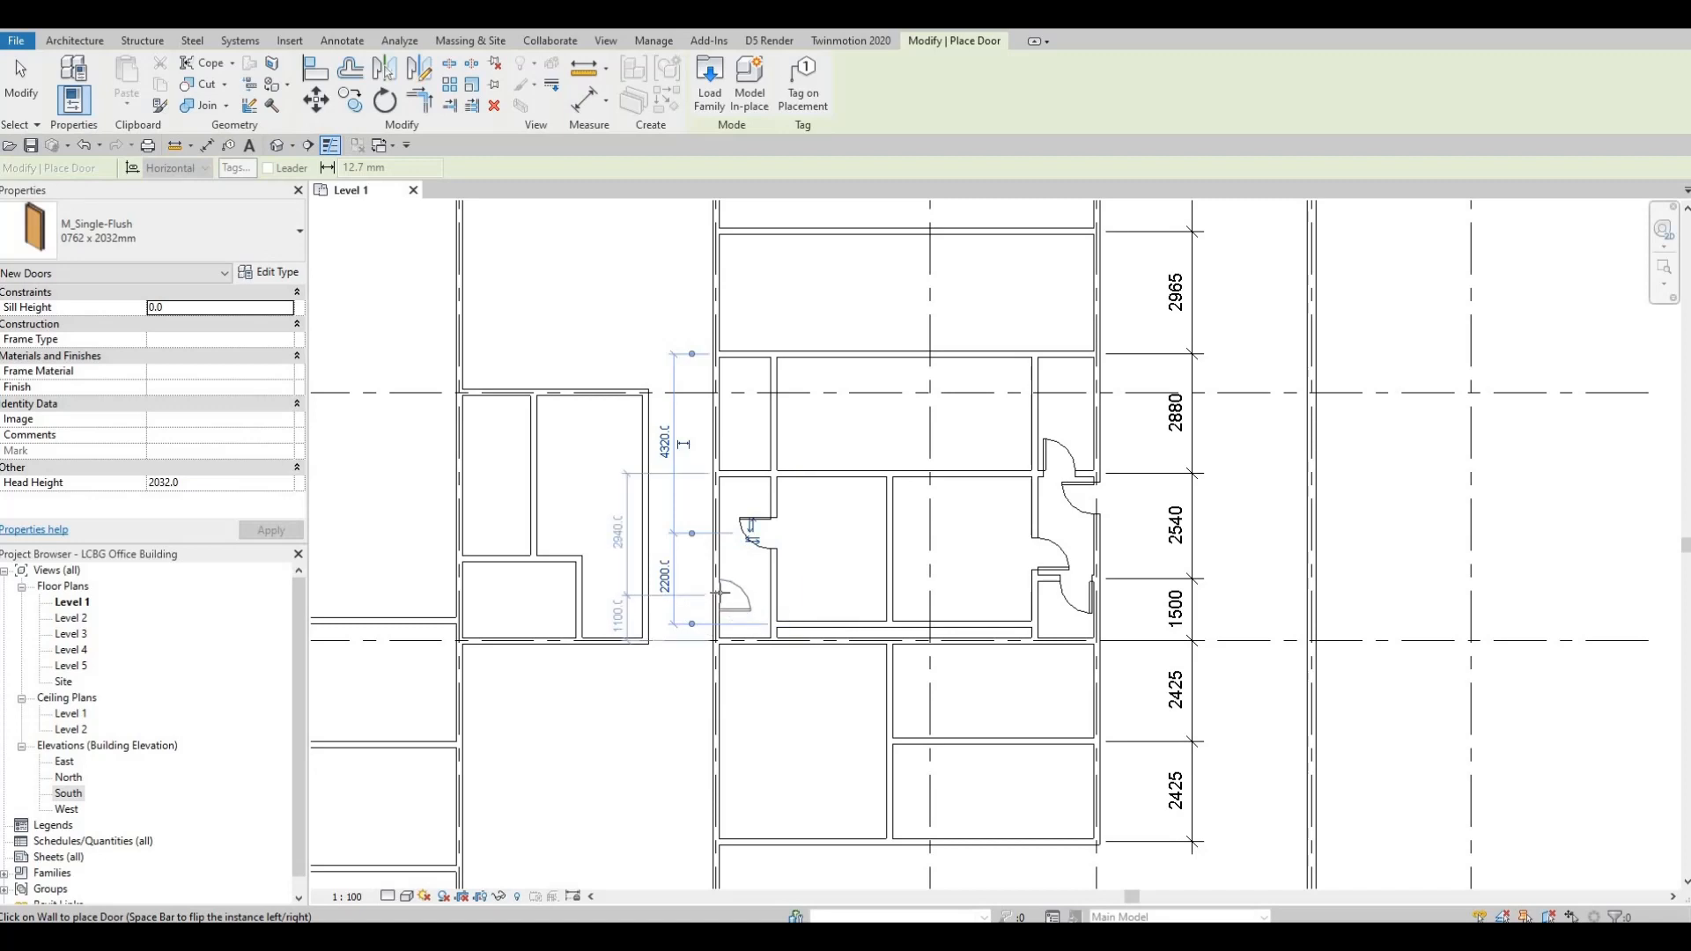
left_click(718, 592)
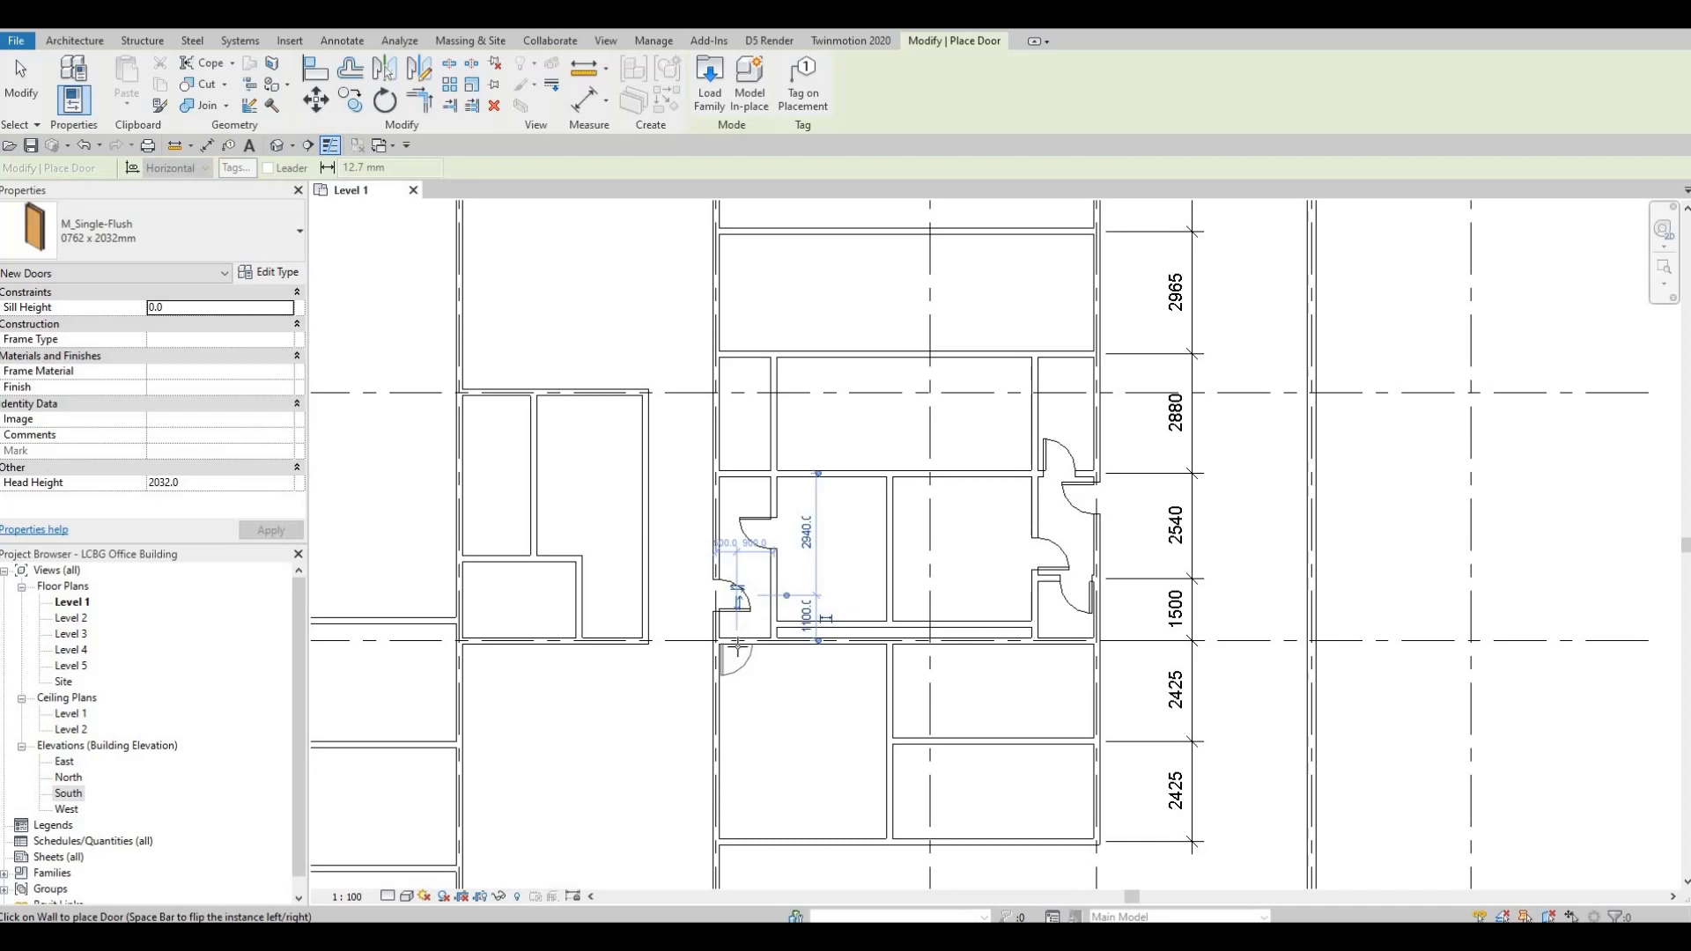
left_click(739, 656)
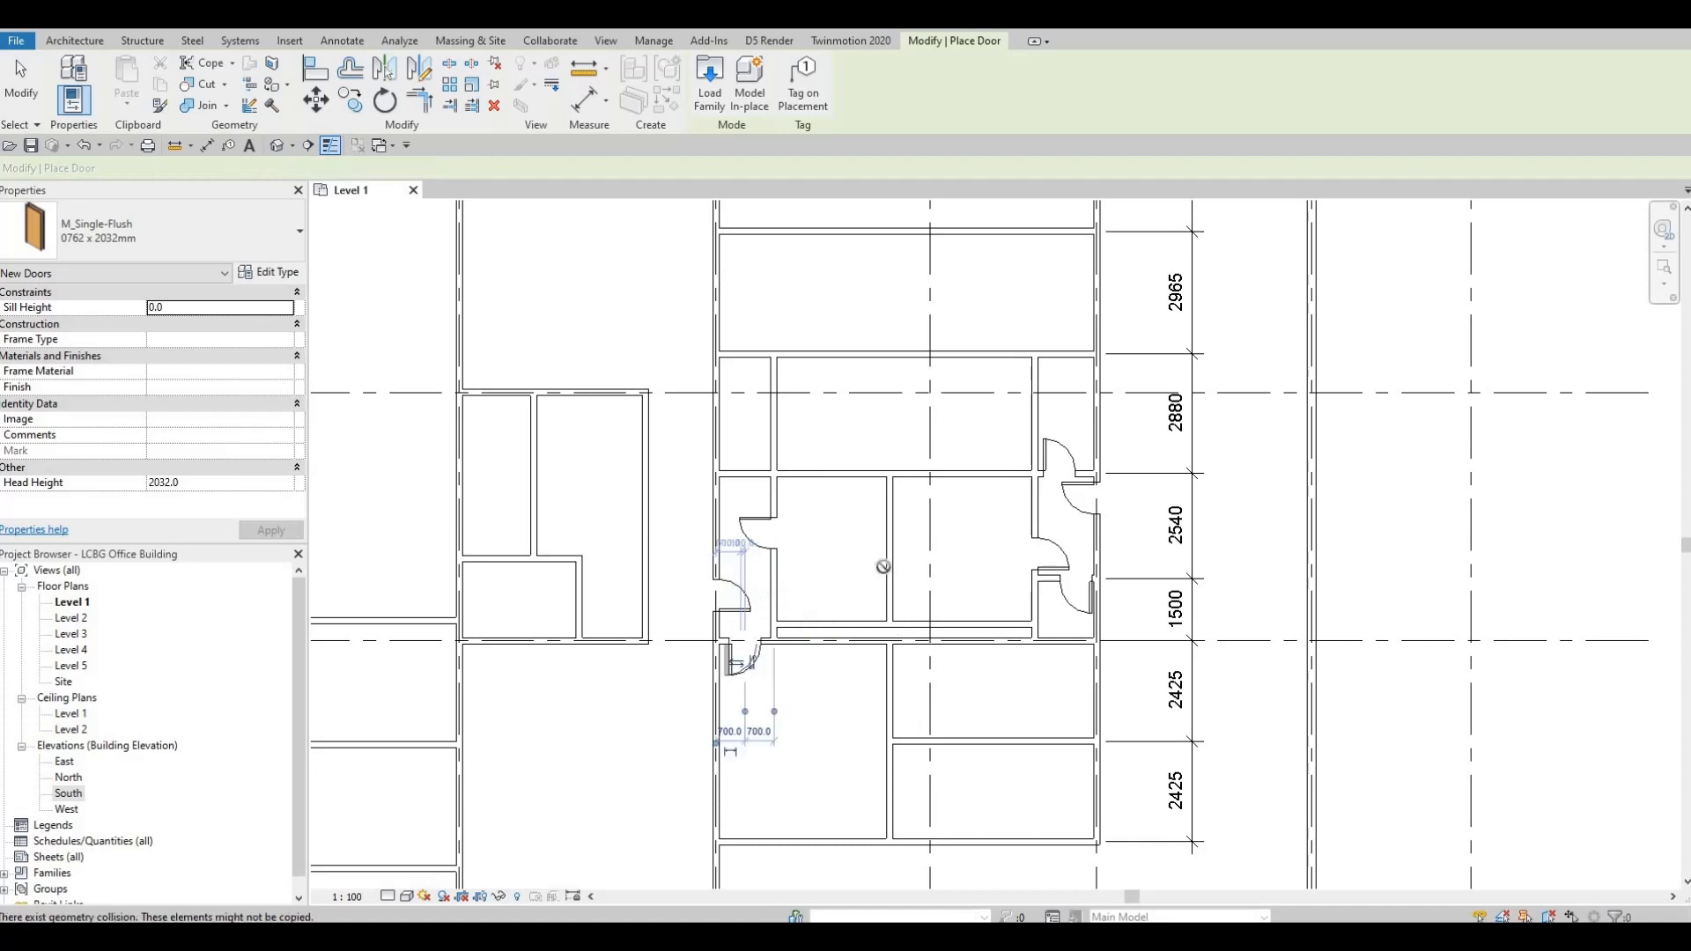
- Place inward-swinging doors in the east walls of the two 2425 mm-deep rooms below grid 6, each about 600 mm from their shared wall
scroll(907, 665, "down", 2)
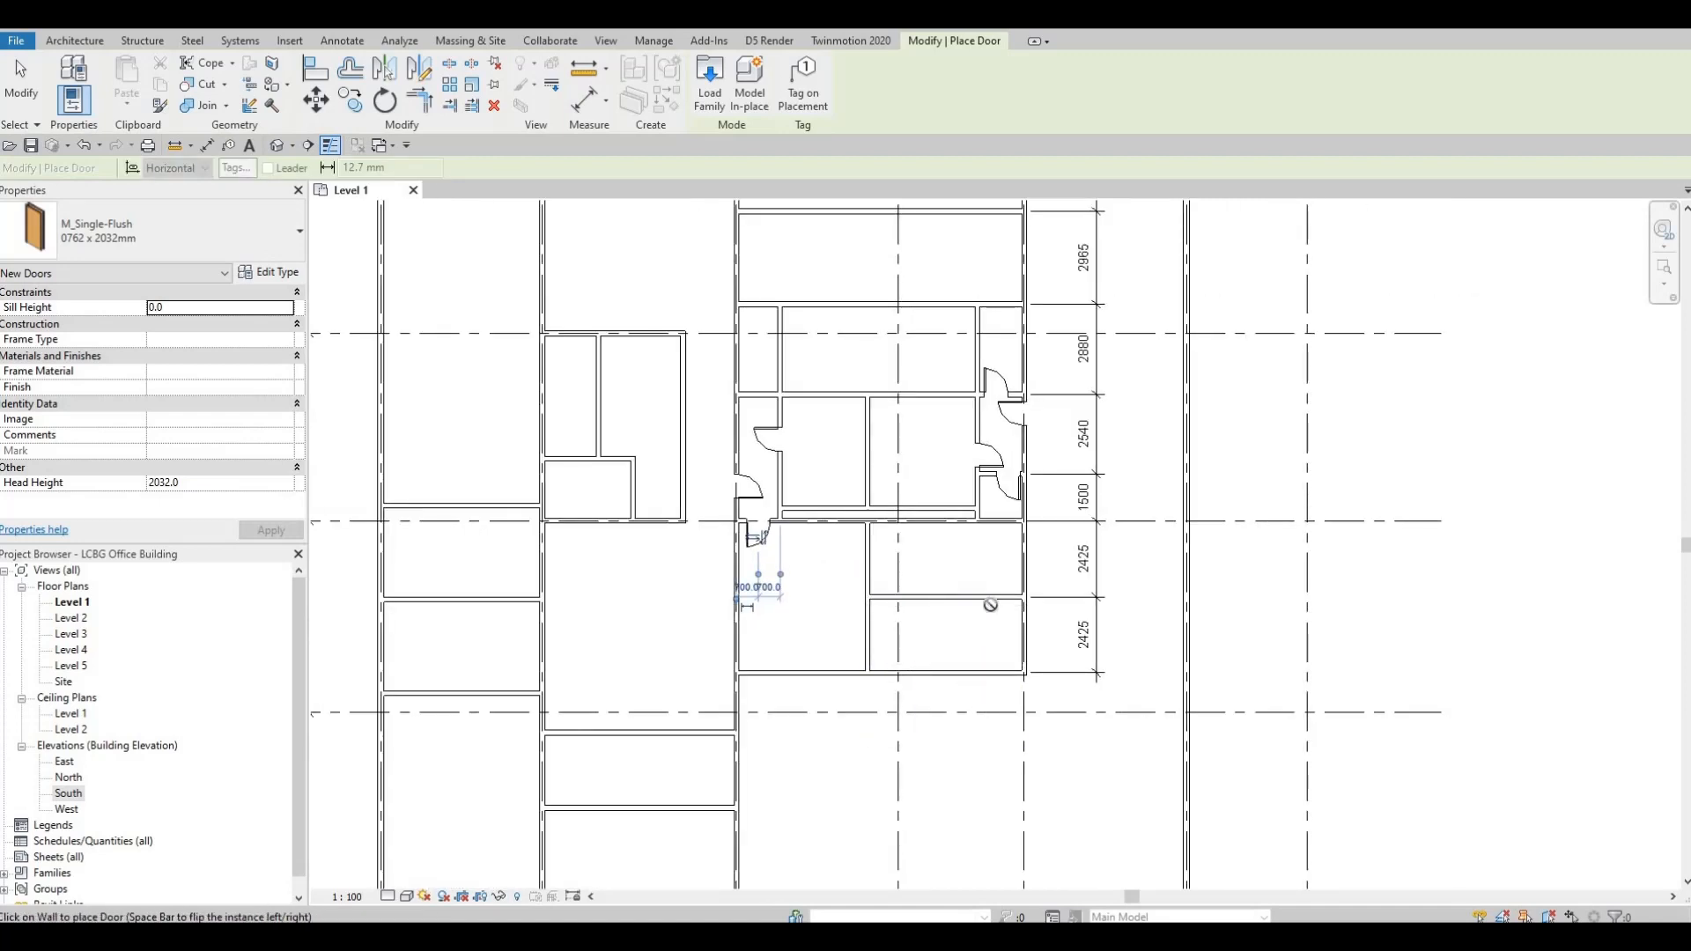
middle_click_drag(989, 604, 972, 606)
scroll(996, 583, "up", 2)
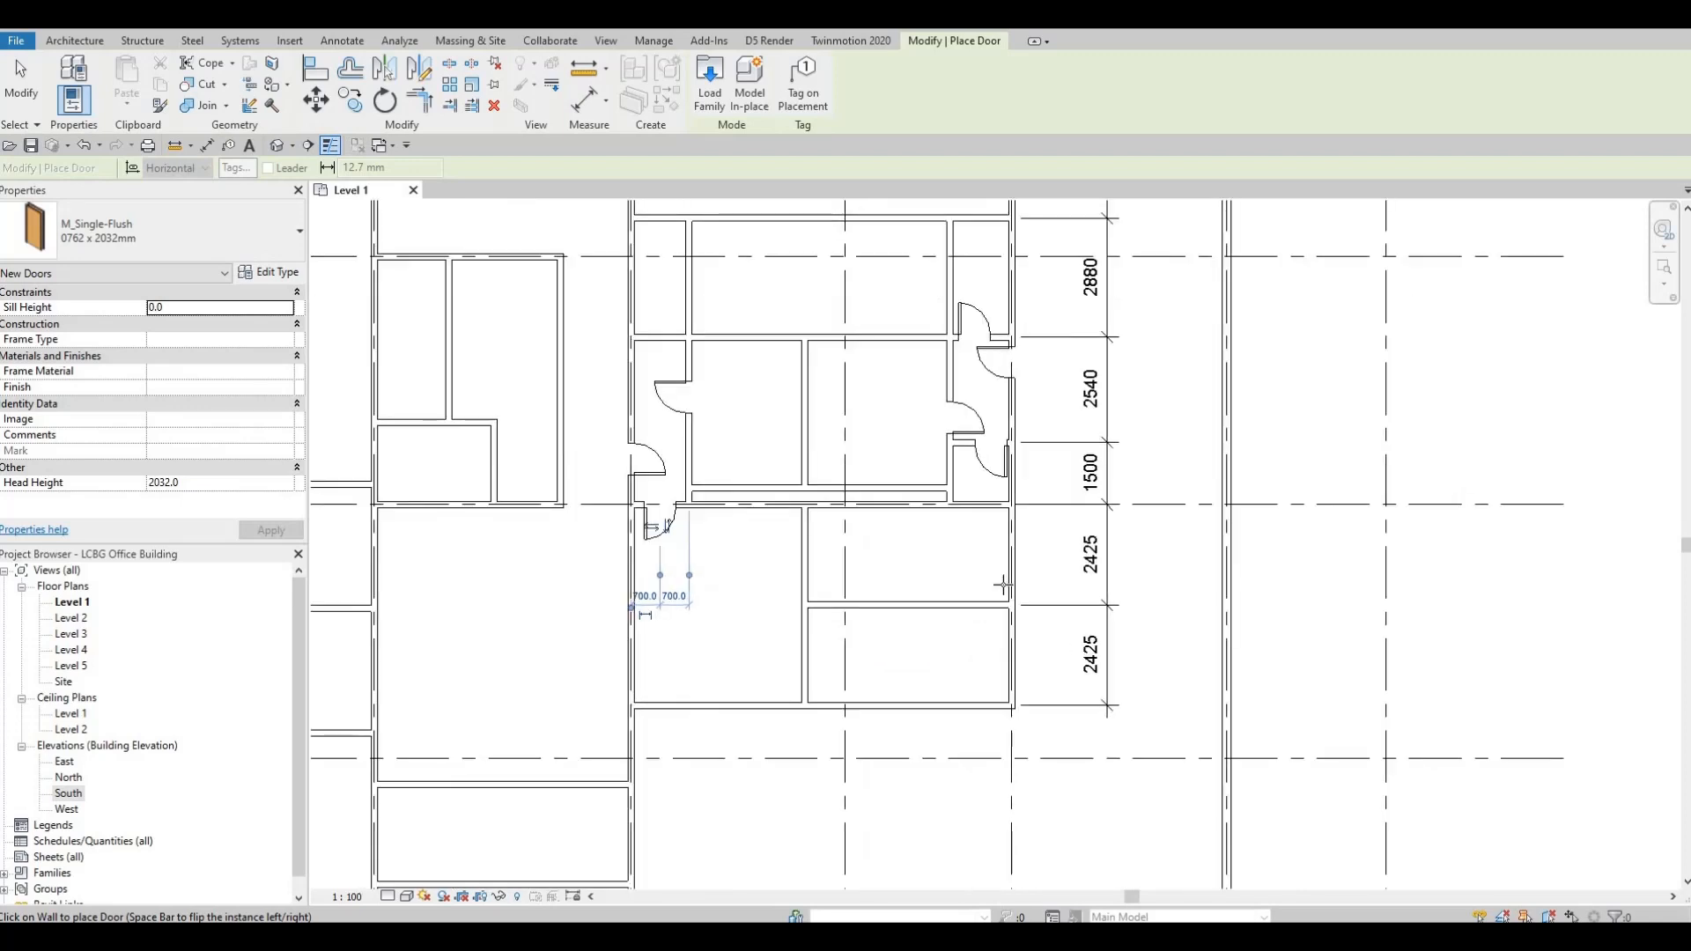
key("space")
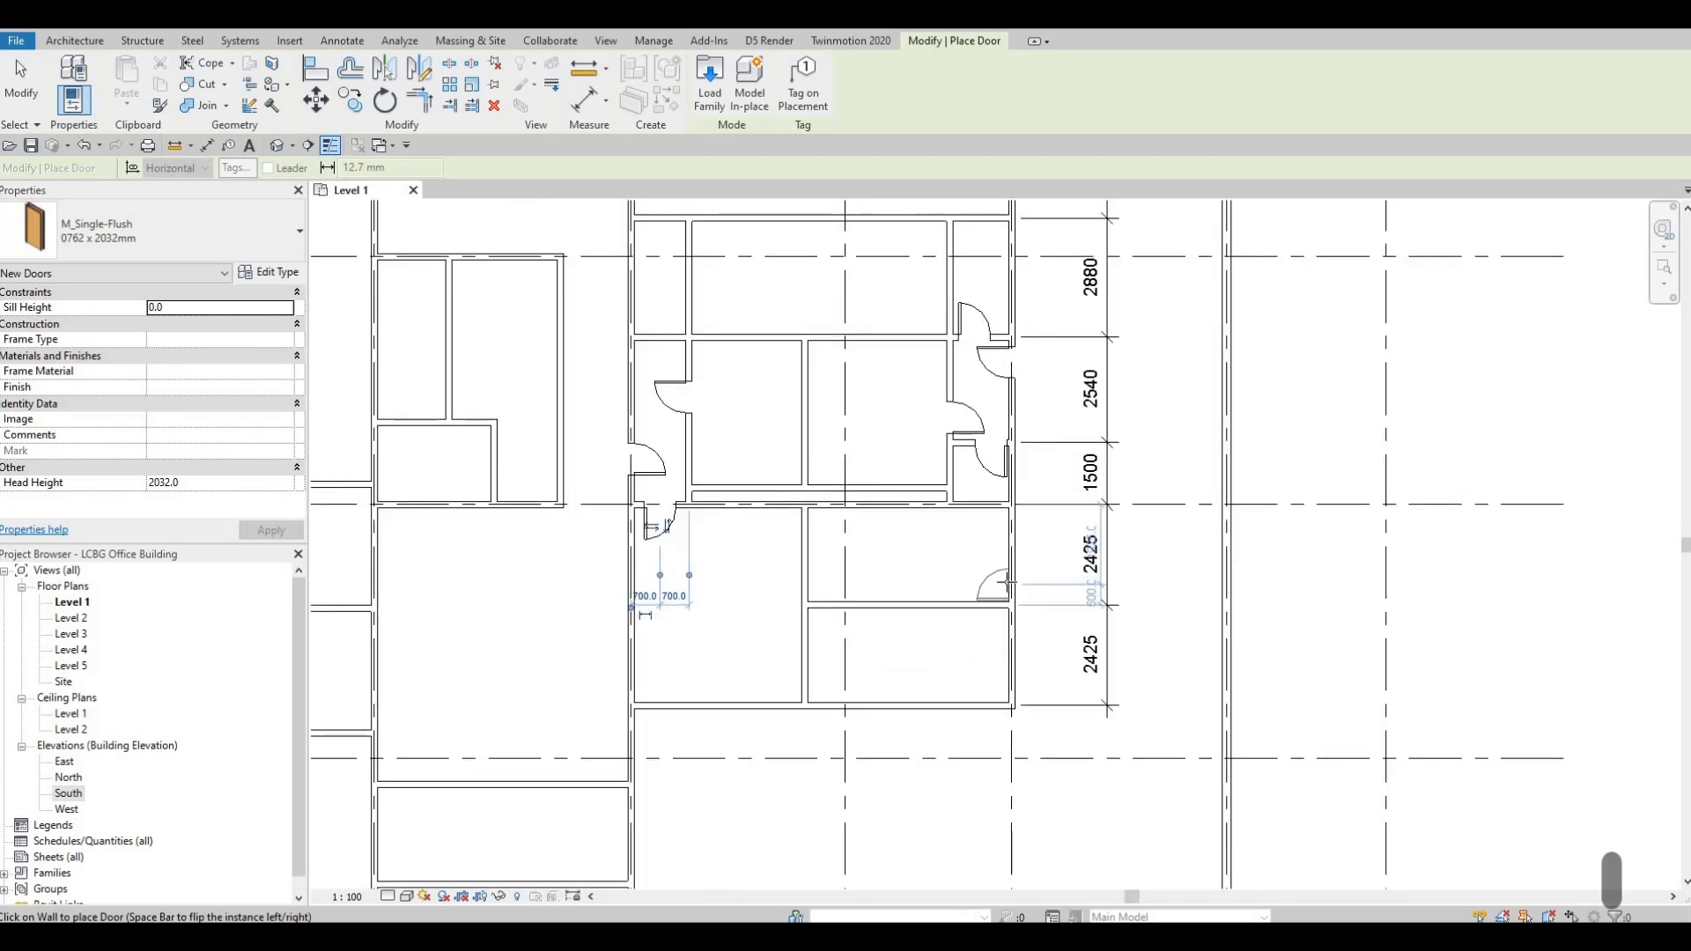
left_click(1008, 583)
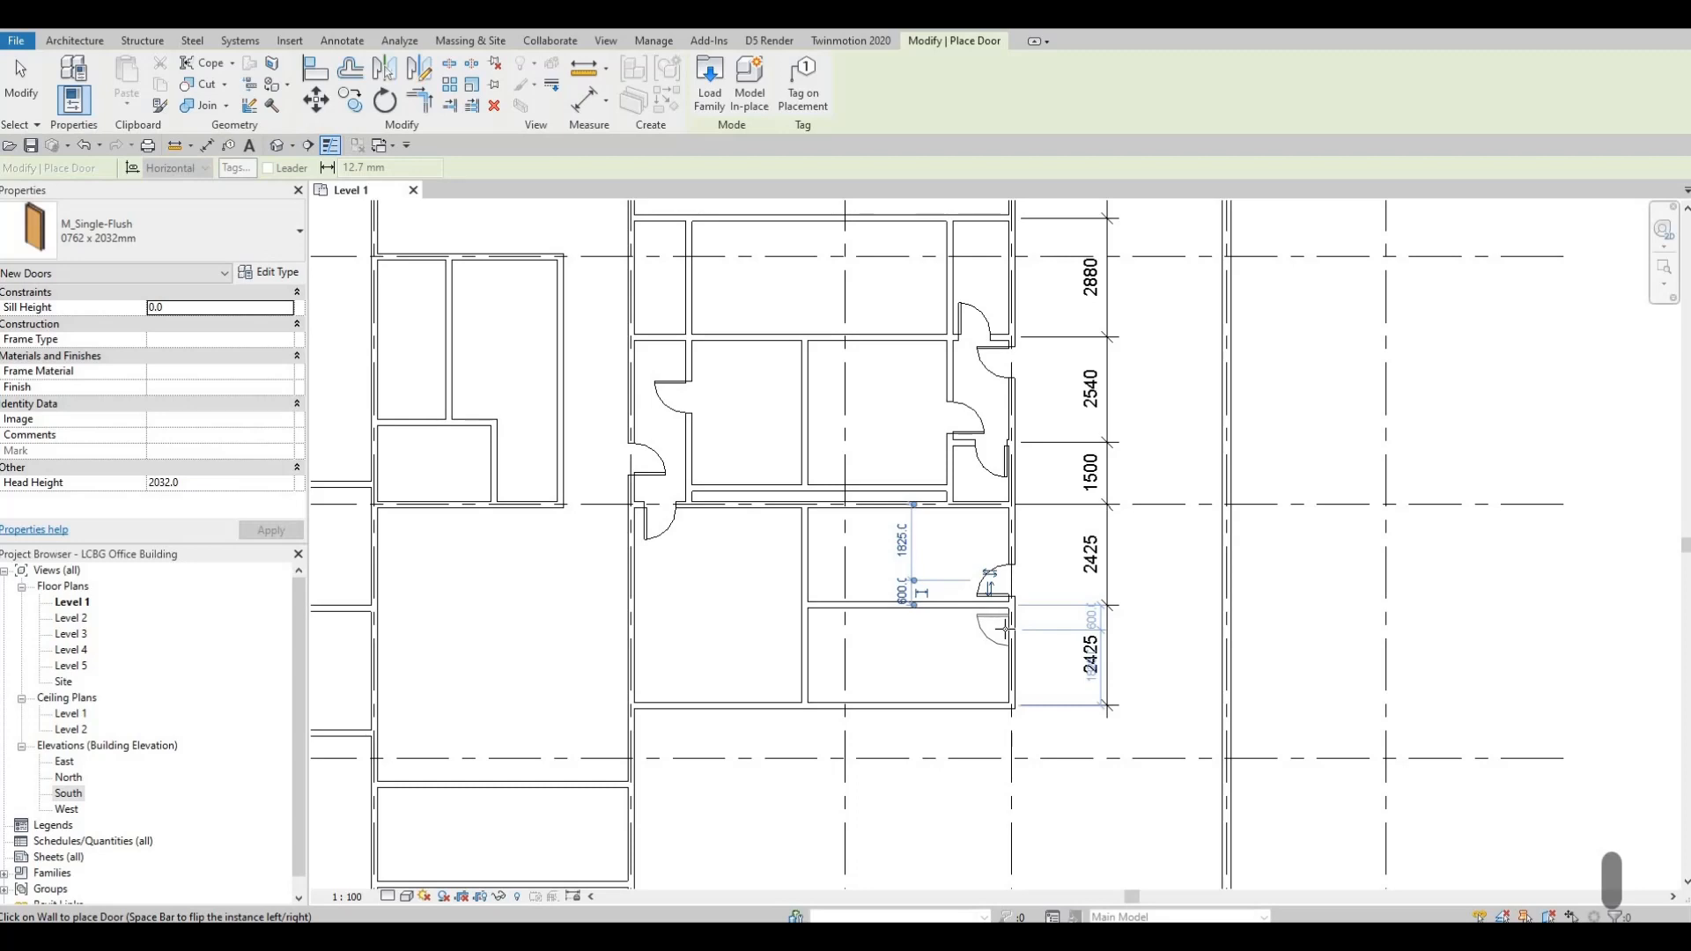
left_click(988, 634)
middle_click_drag(902, 687, 979, 687)
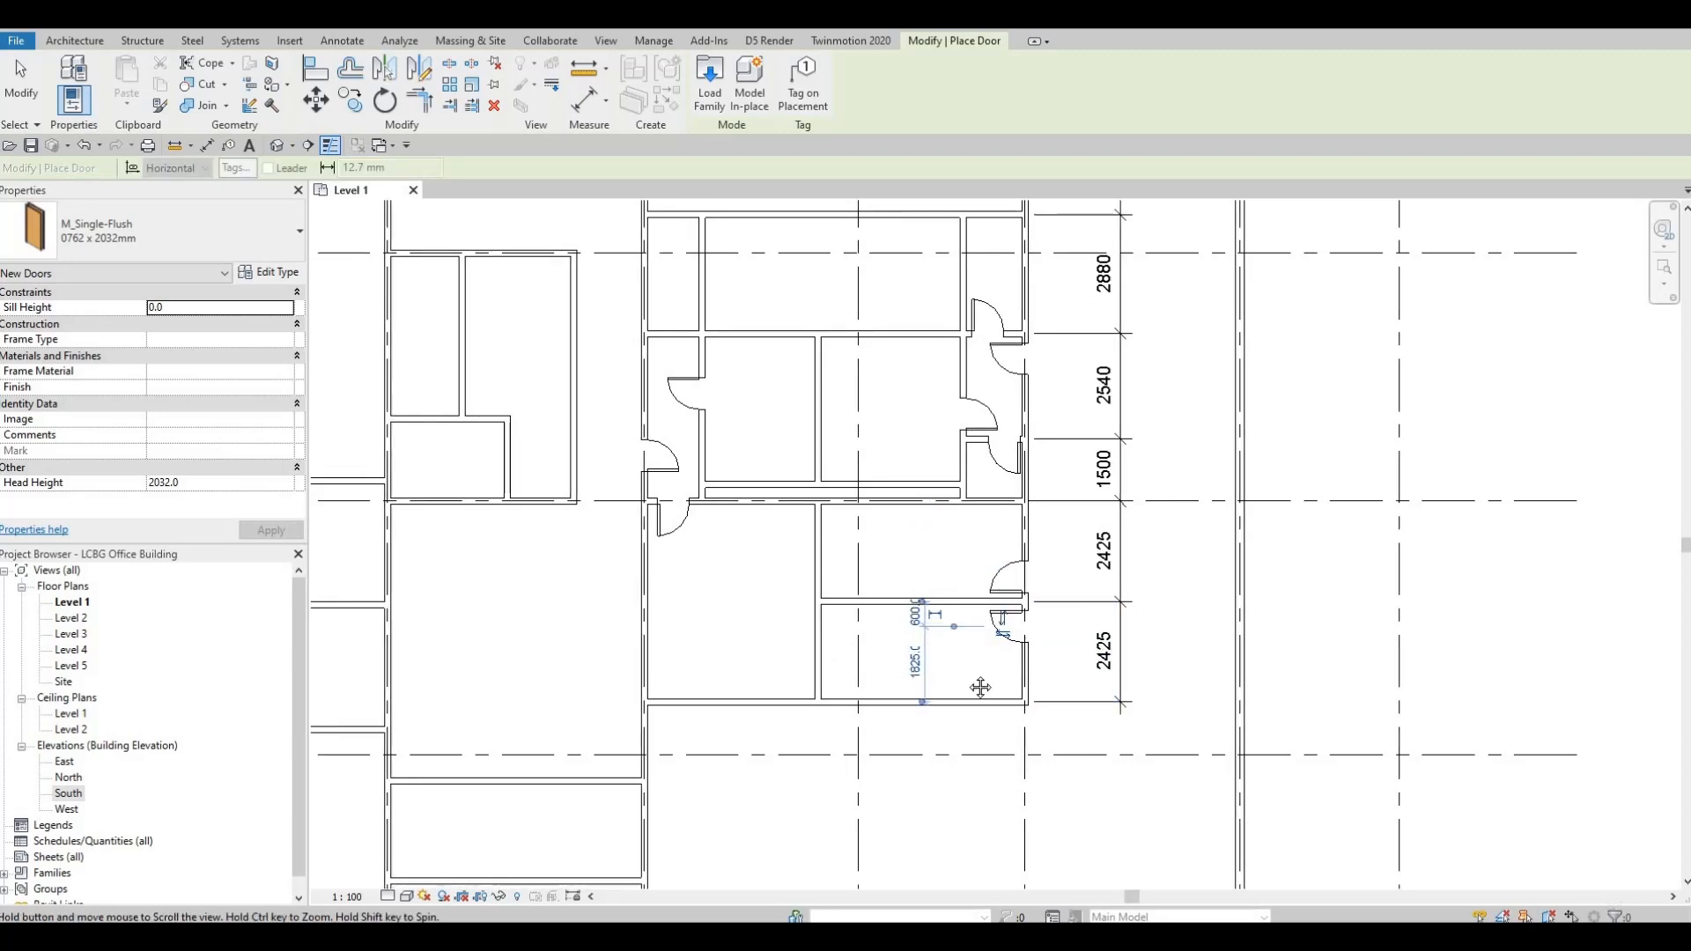
- Place doors in the grid 6 wall and the south end of the east wall of the small room block between grids B and C
middle_click_drag(775, 635, 921, 656)
scroll(921, 655, "down", 1)
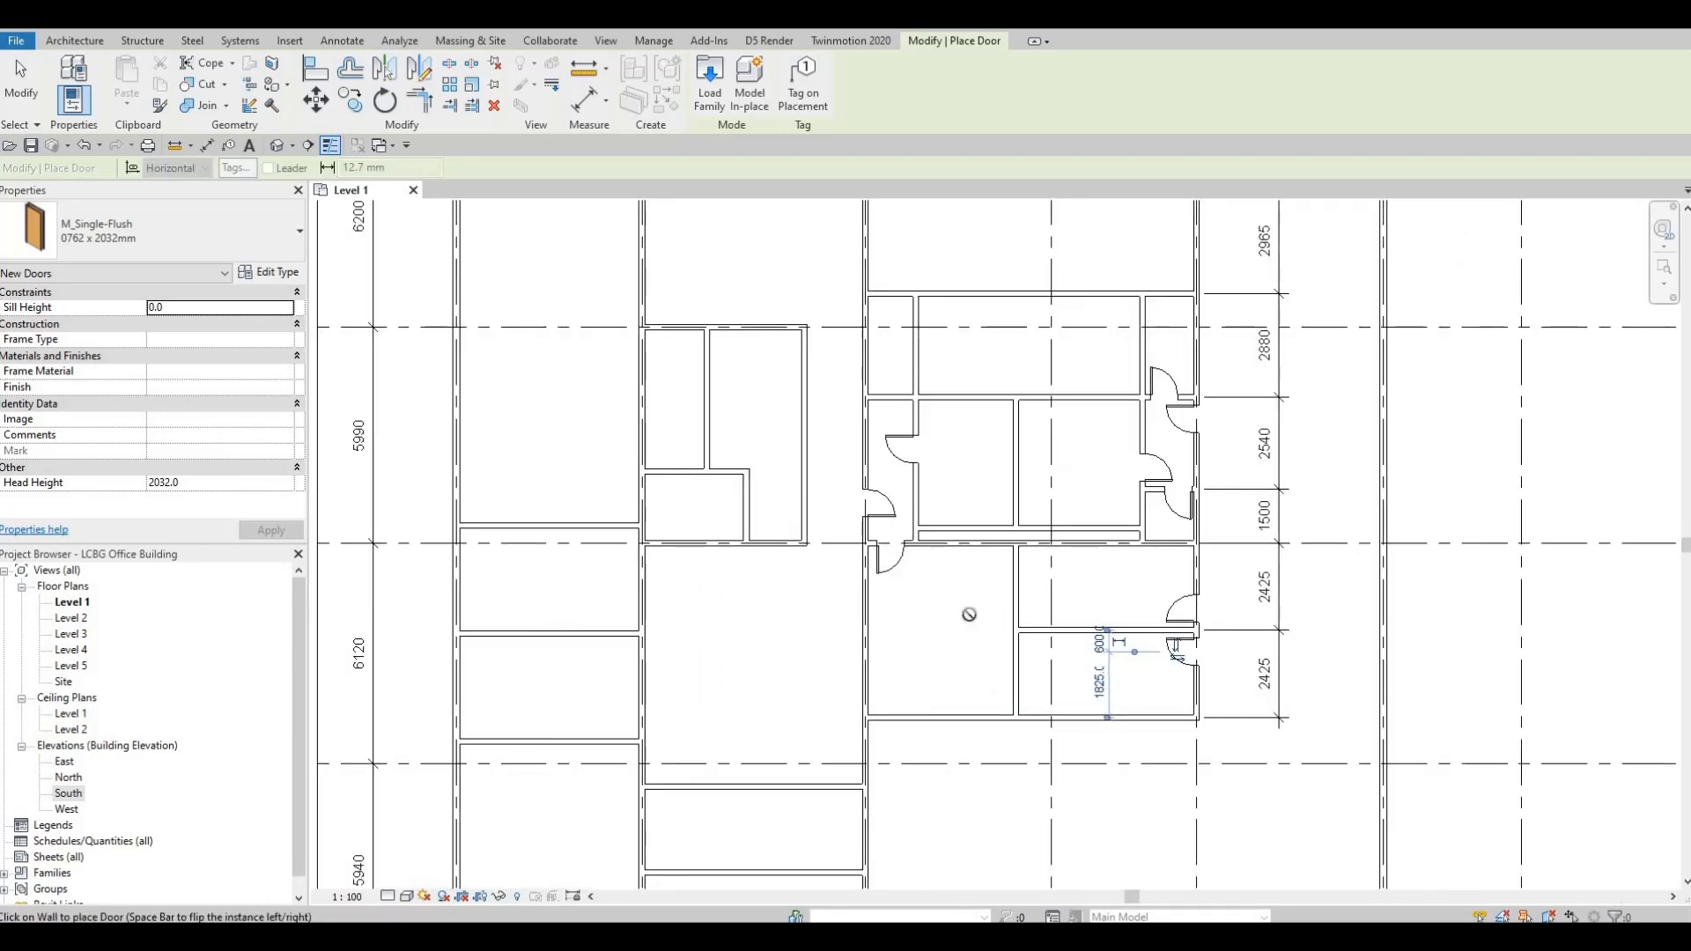
scroll(969, 614, "down", 2)
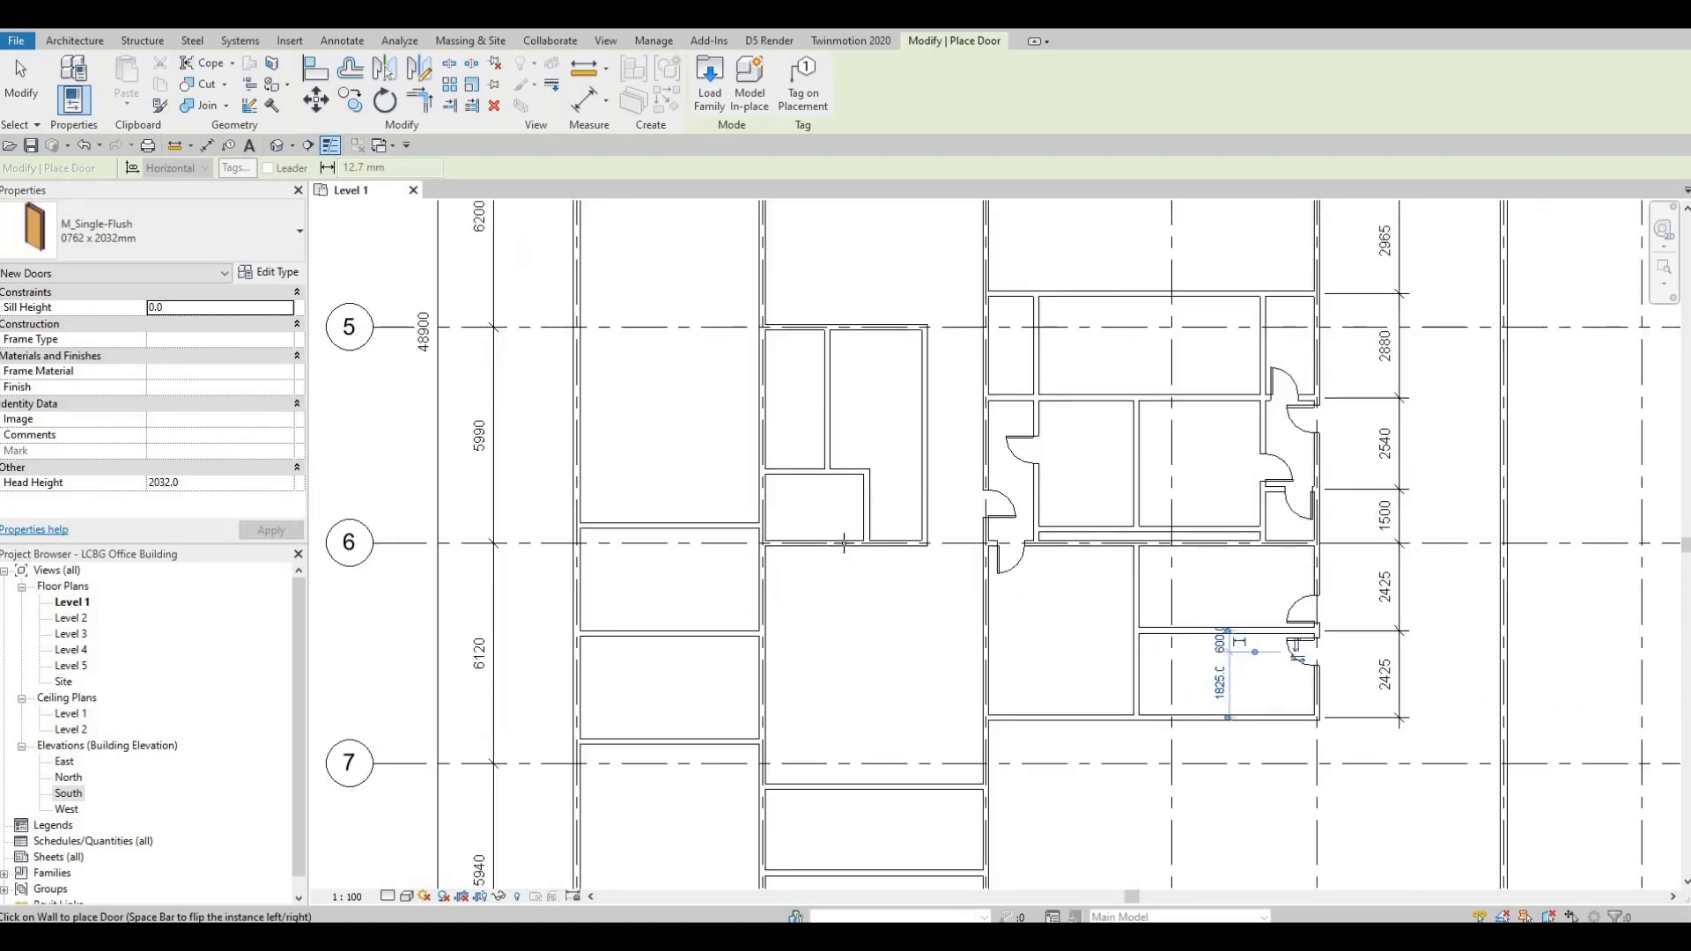
scroll(844, 539, "up", 2)
left_click(842, 537)
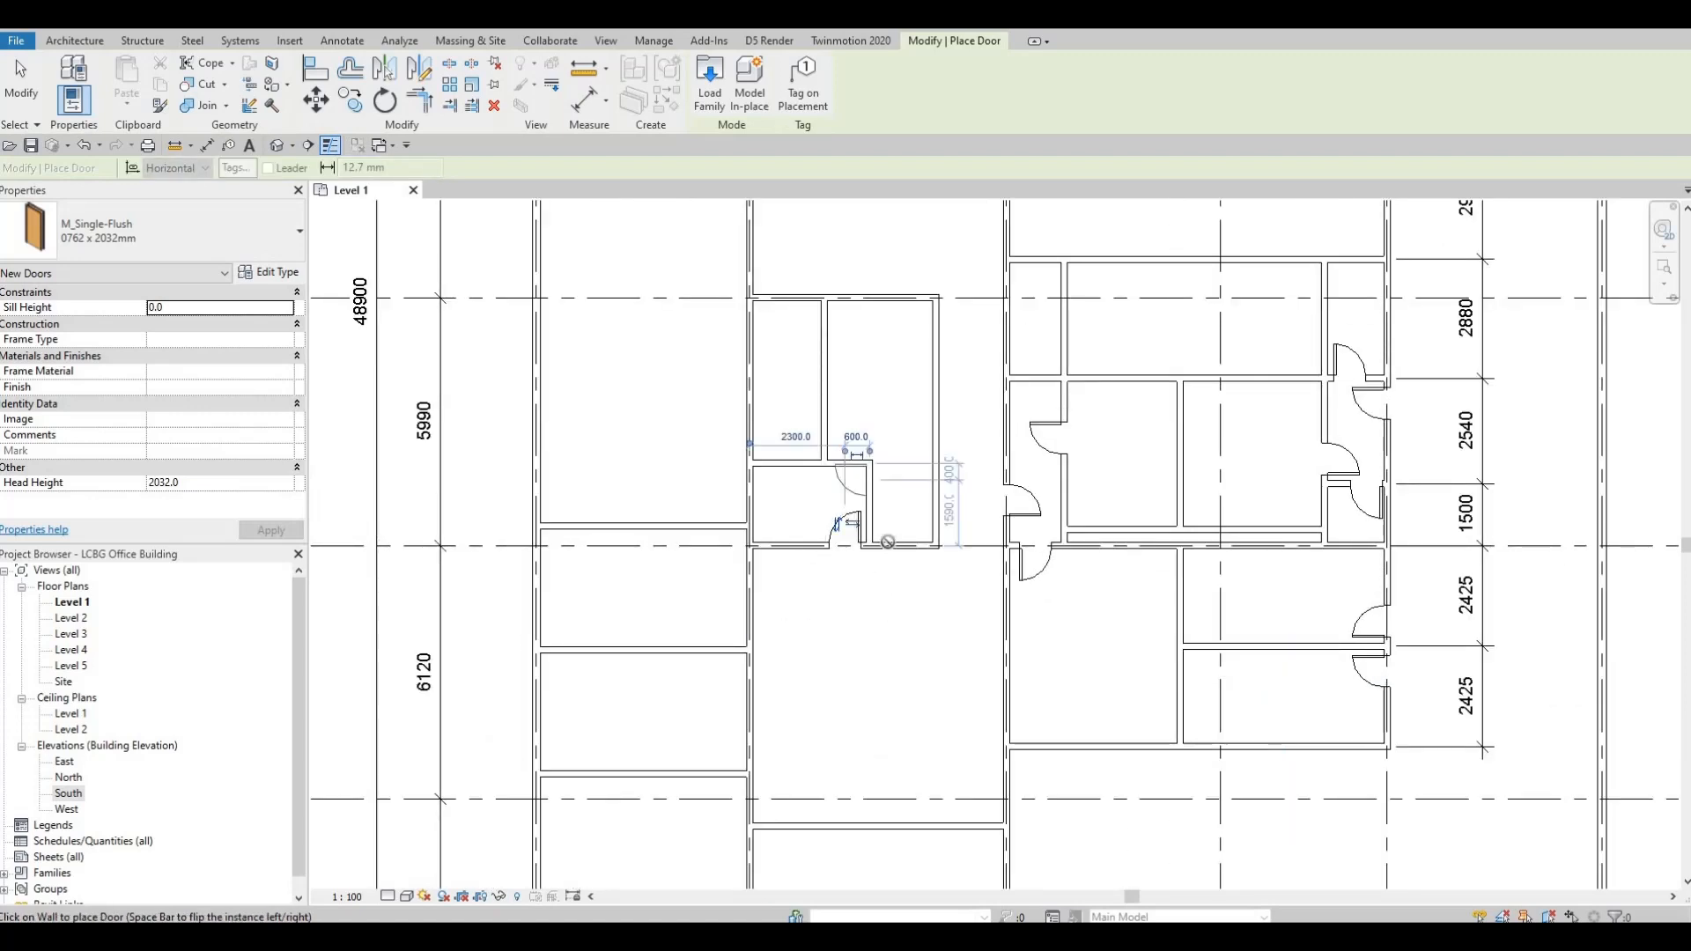
middle_click_drag(860, 445, 858, 654)
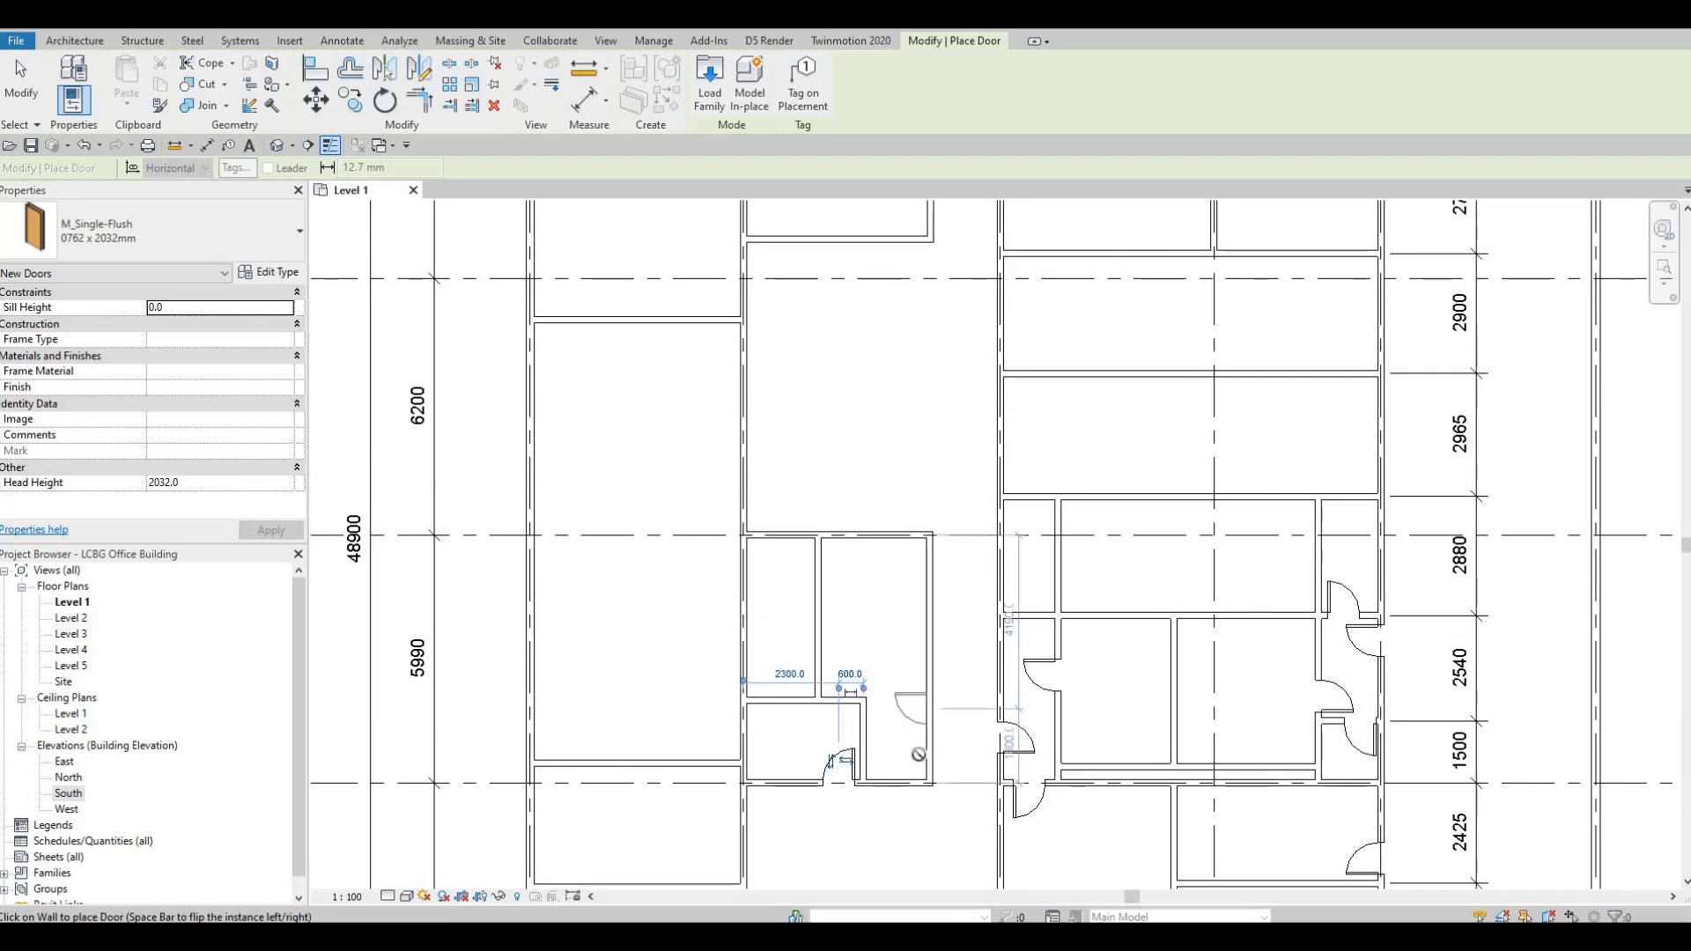
key("space")
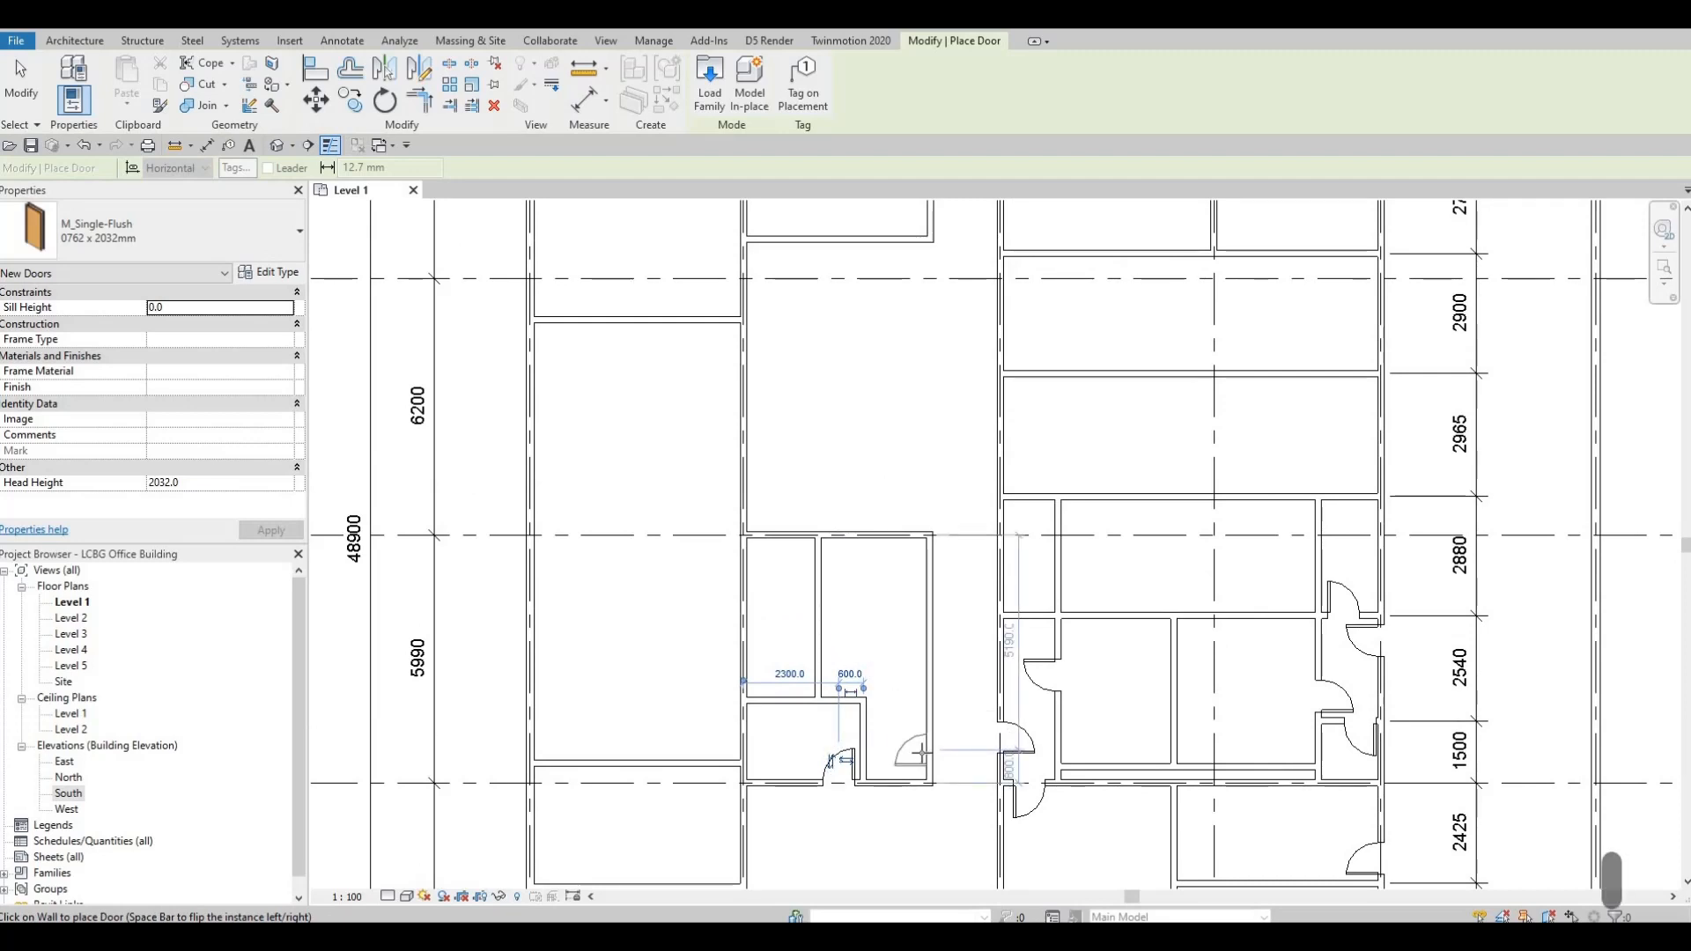
left_click(919, 754)
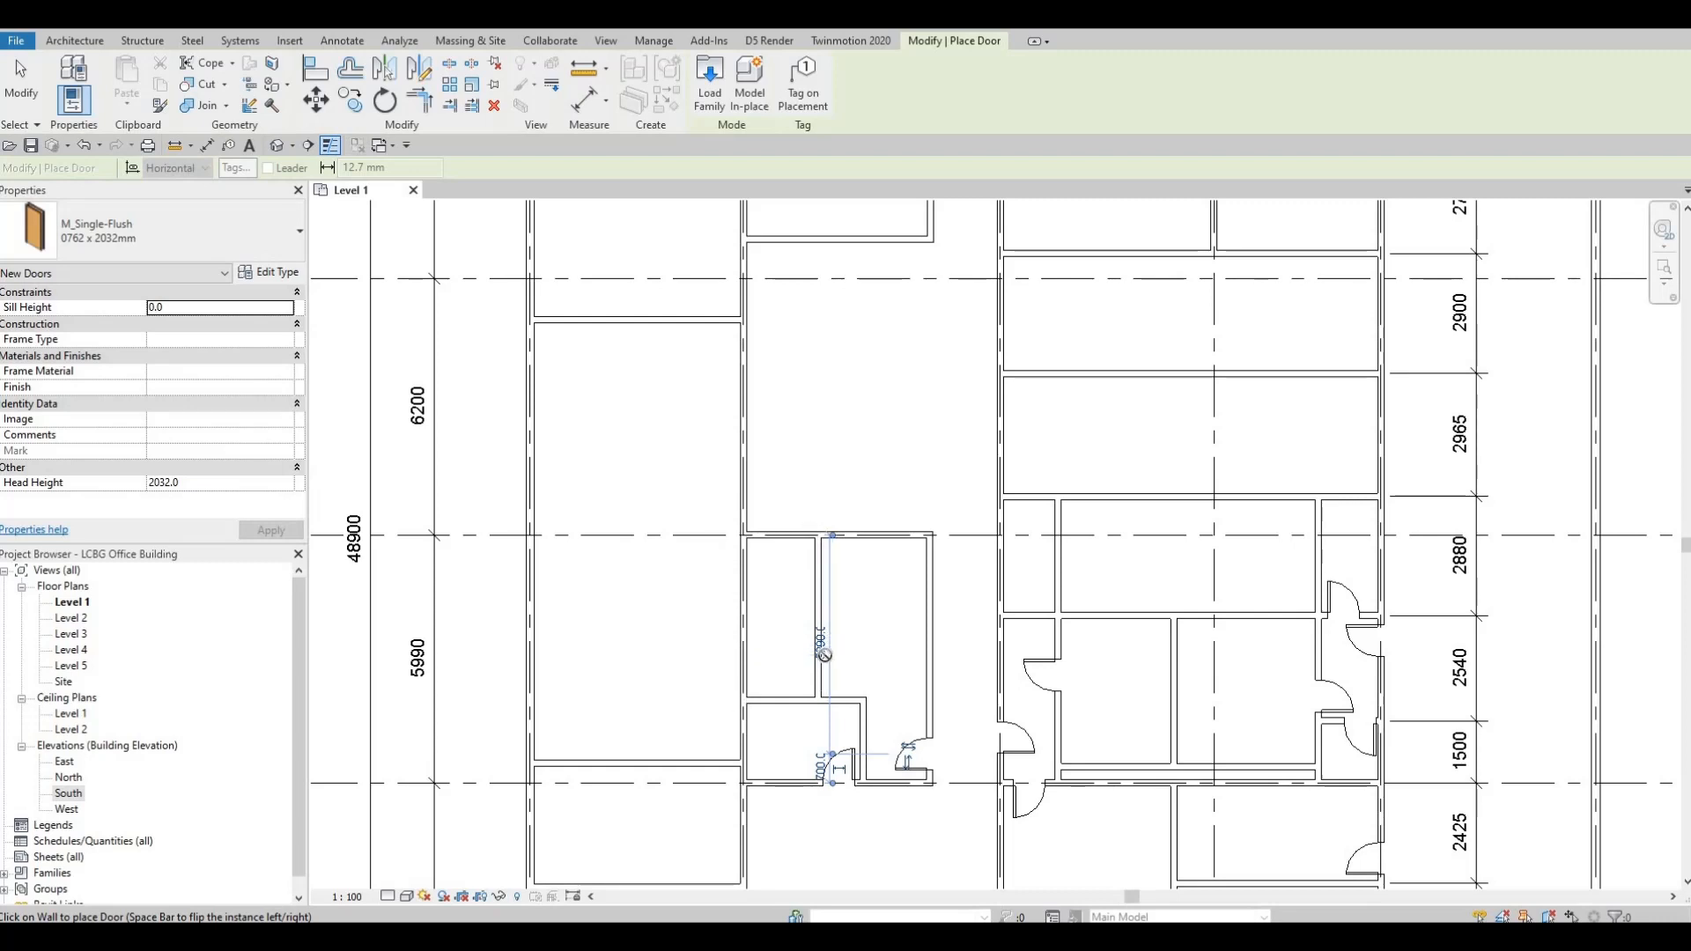
- Place an inward-swinging door in the grid B wall of the room just below grid 6, about 600 mm from its south wall
scroll(736, 621, "down", 2)
scroll(793, 608, "down", 2)
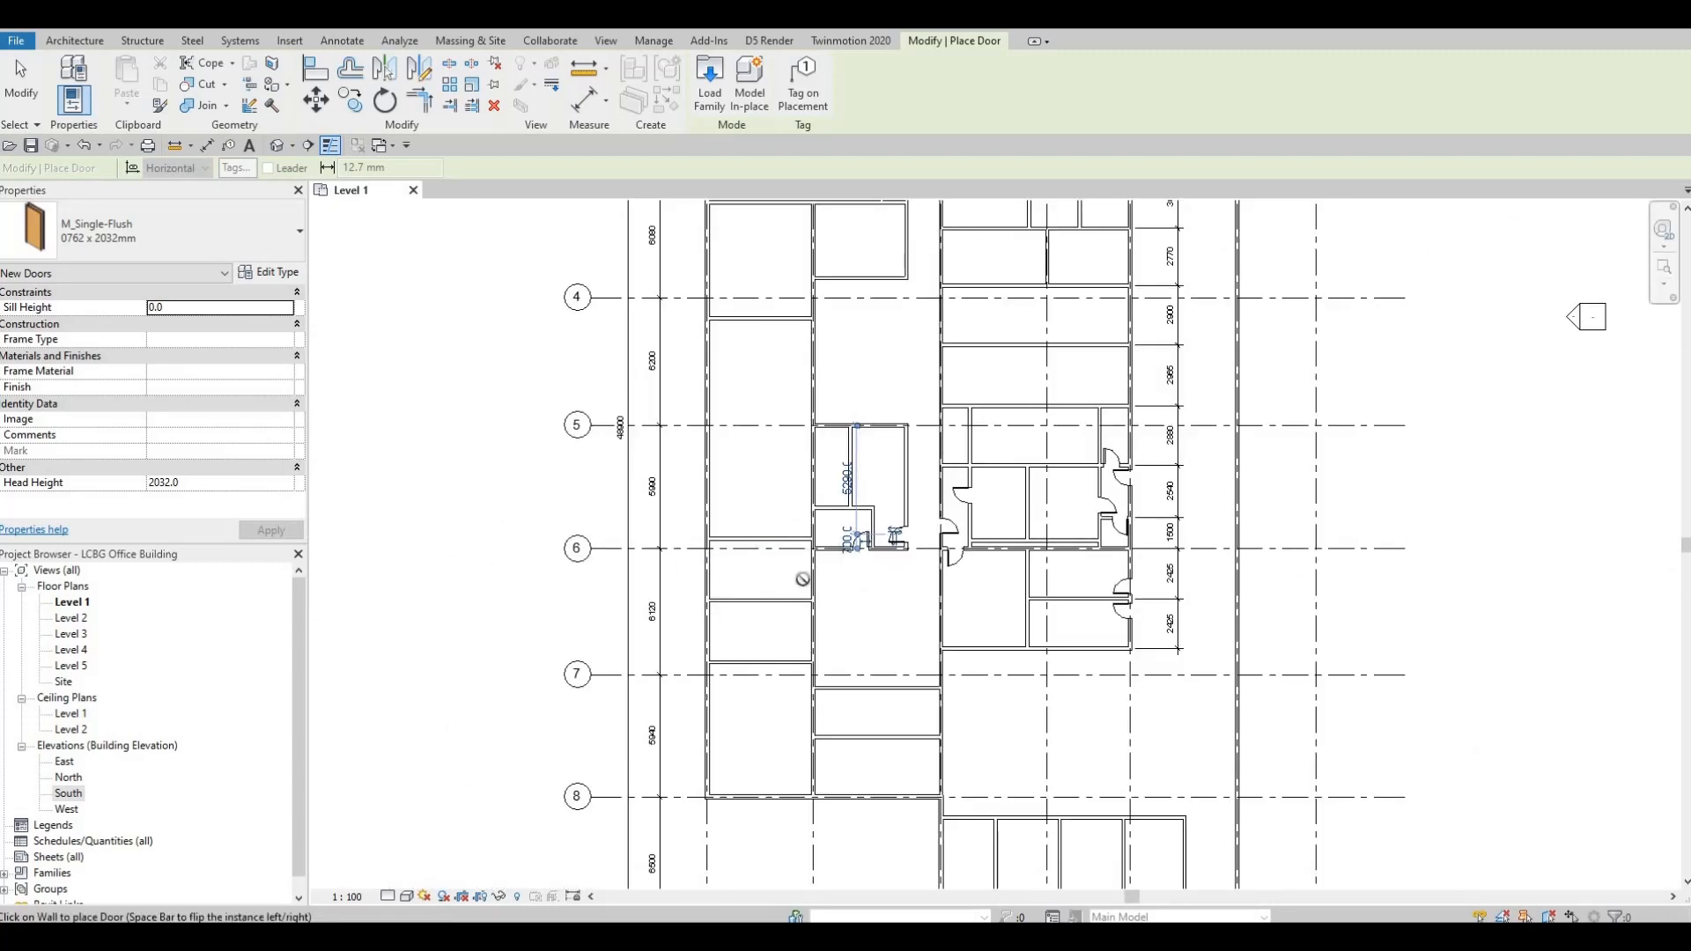
scroll(803, 581, "up", 2)
scroll(806, 588, "up", 2)
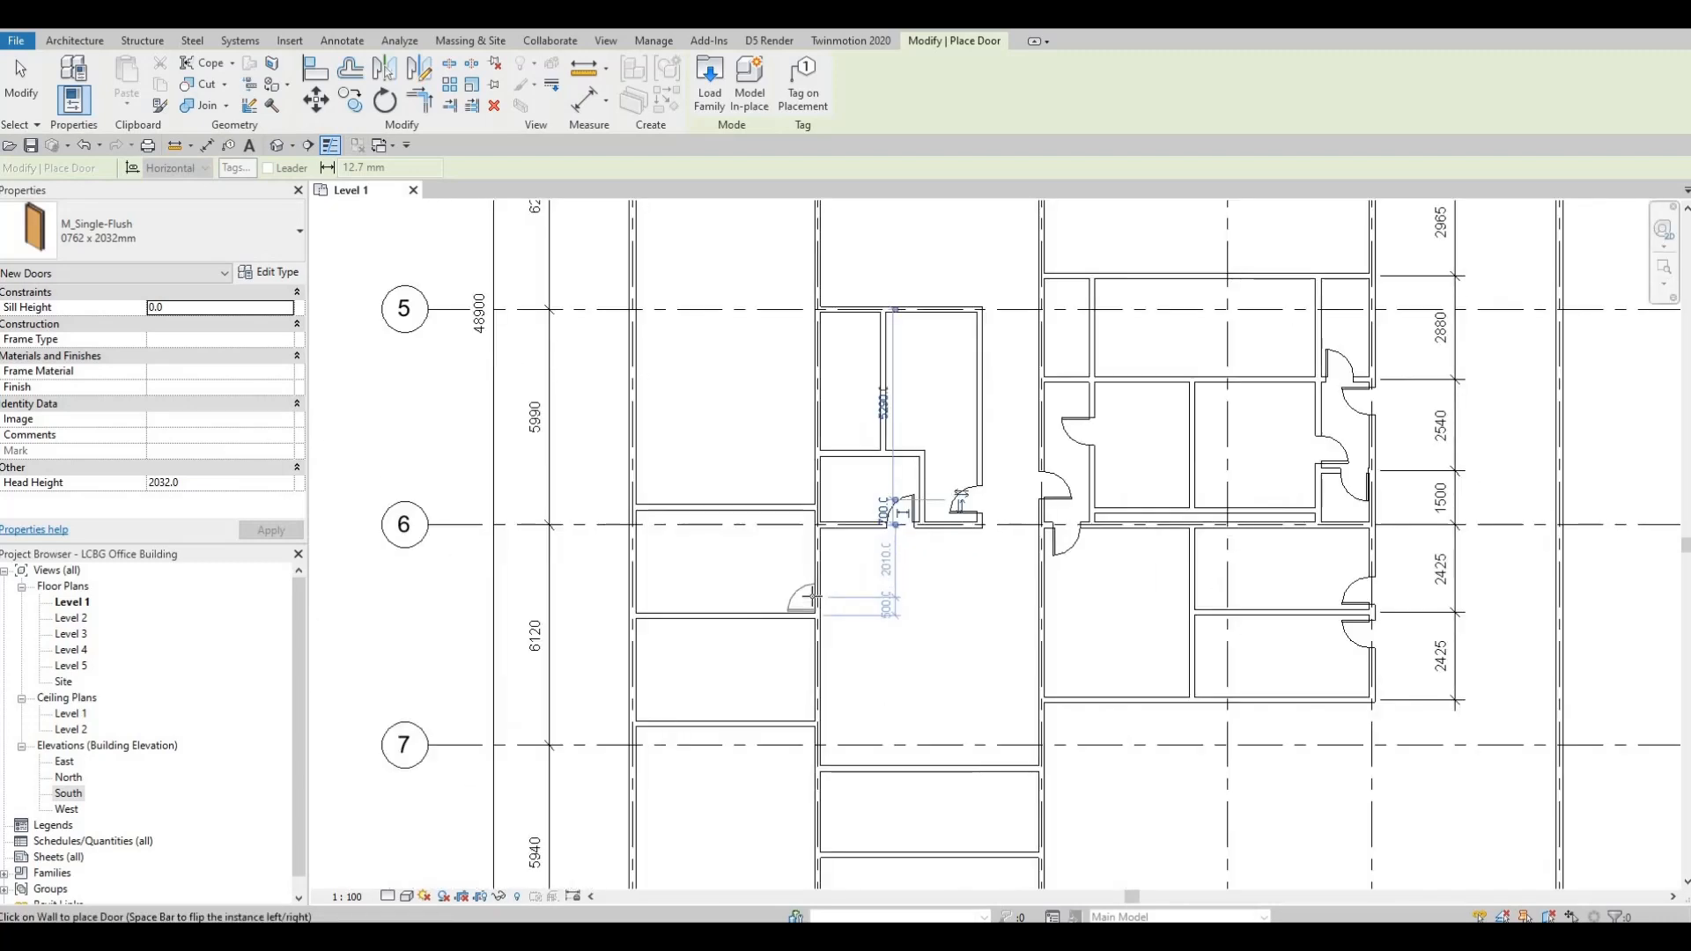
scroll(813, 598, "up", 1)
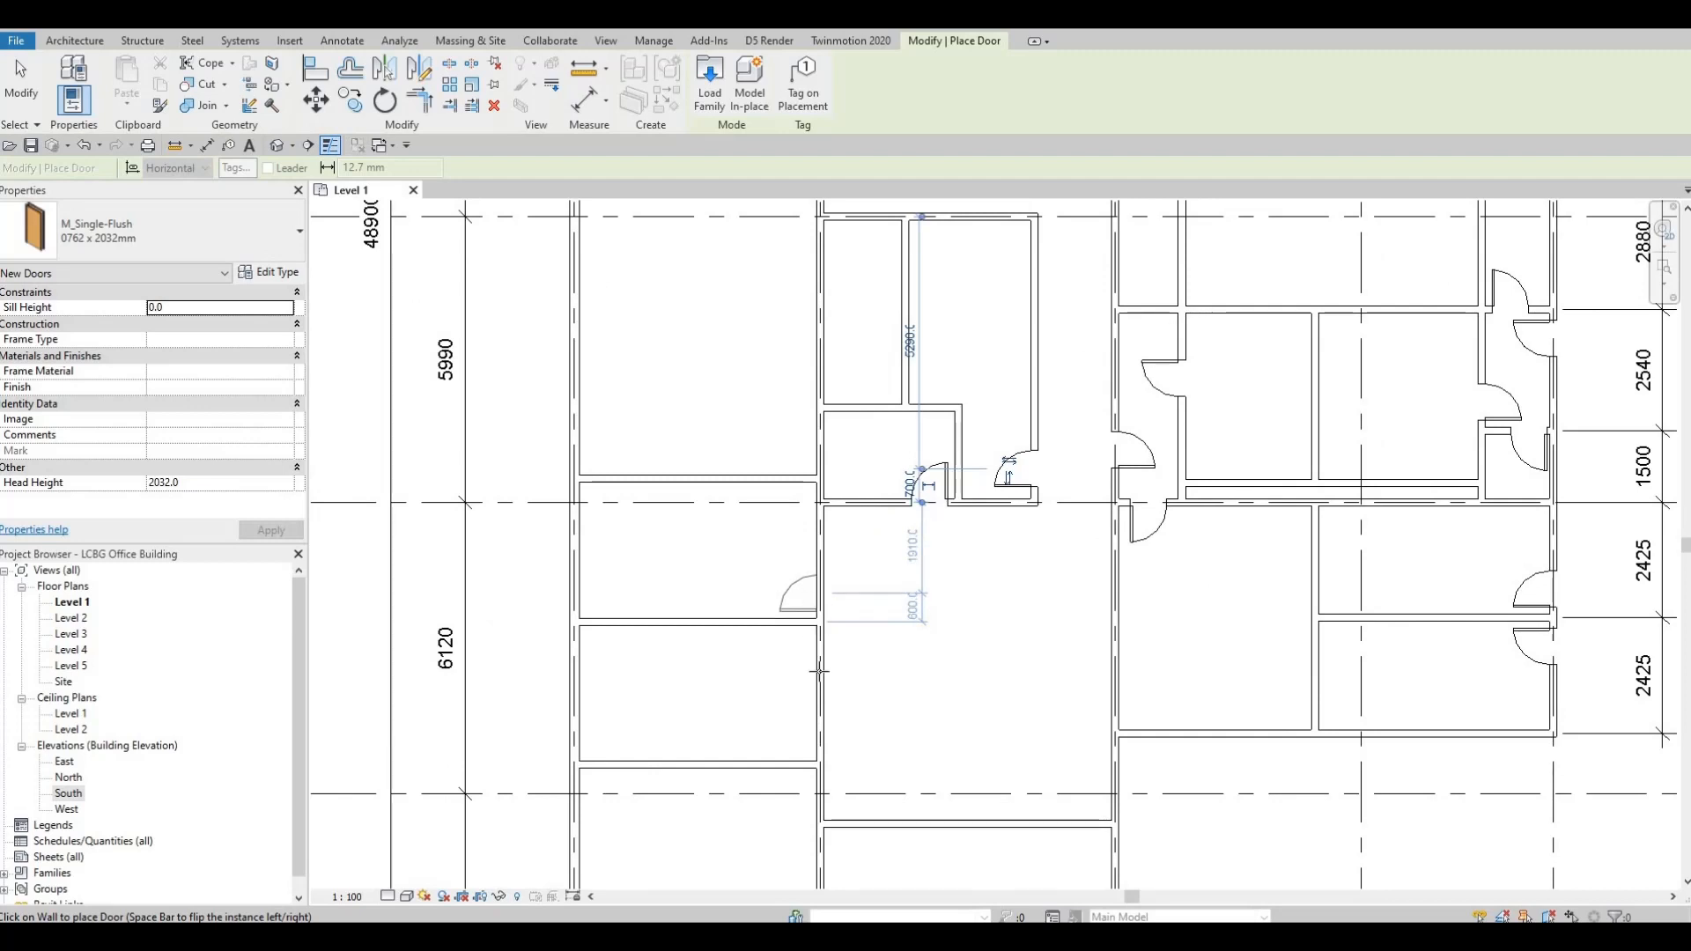
left_click(819, 672)
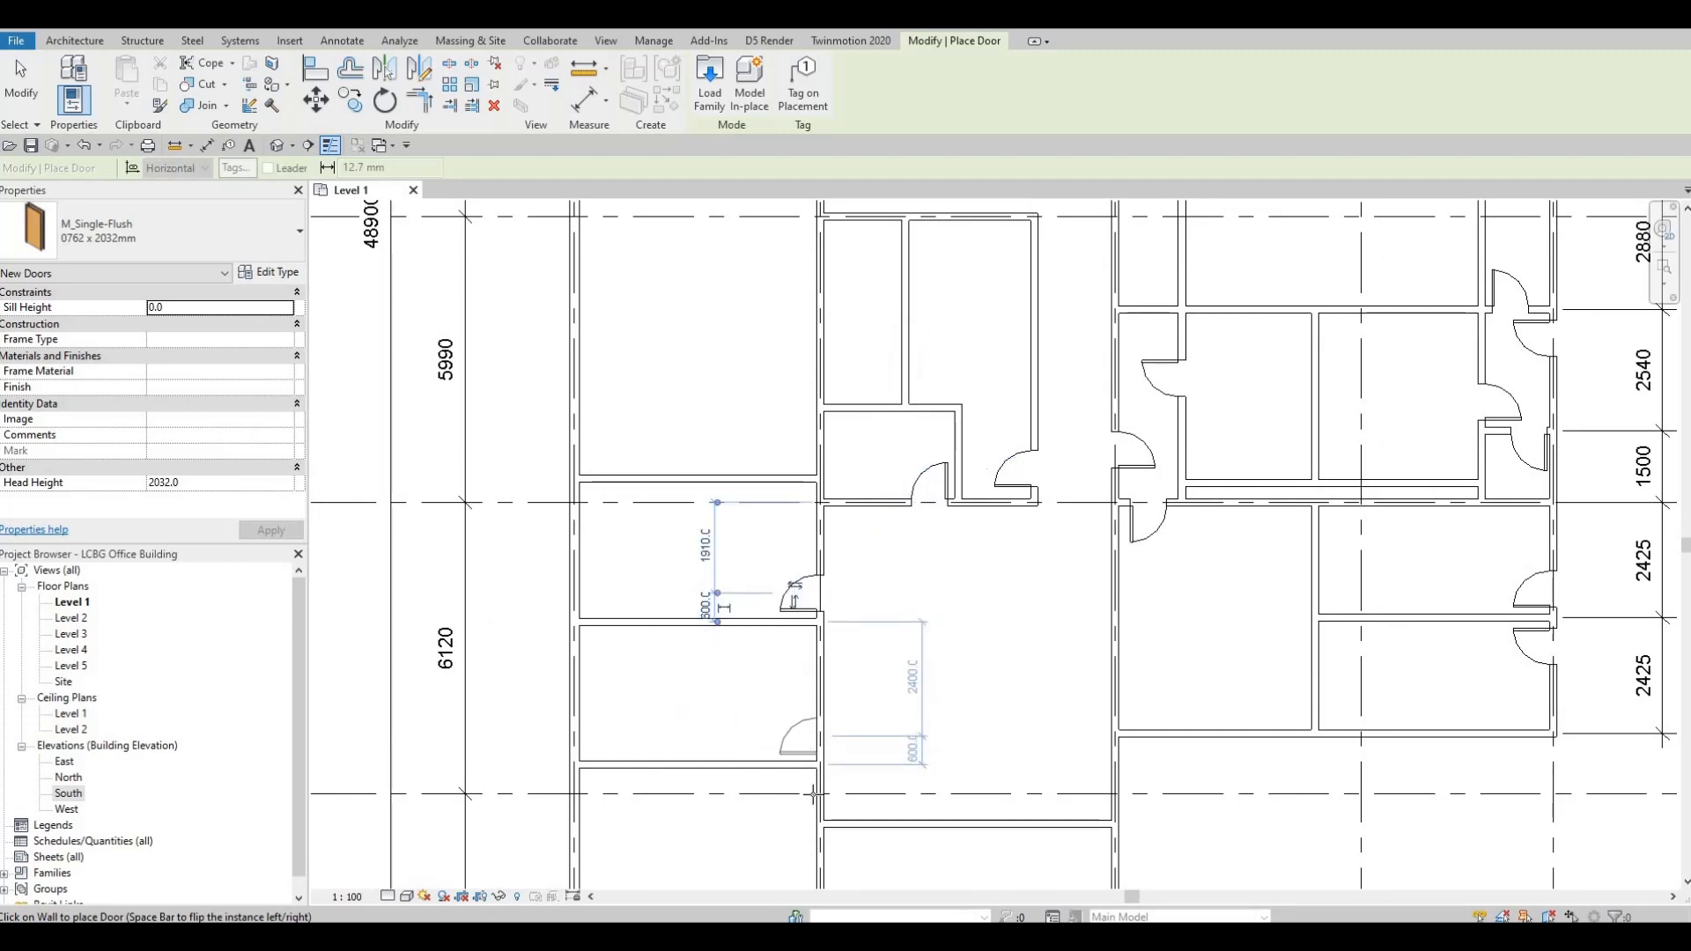
- Place an inward-swinging door in the grid B wall of the room just above grid 7, about 600 mm from its south wall
left_click(817, 738)
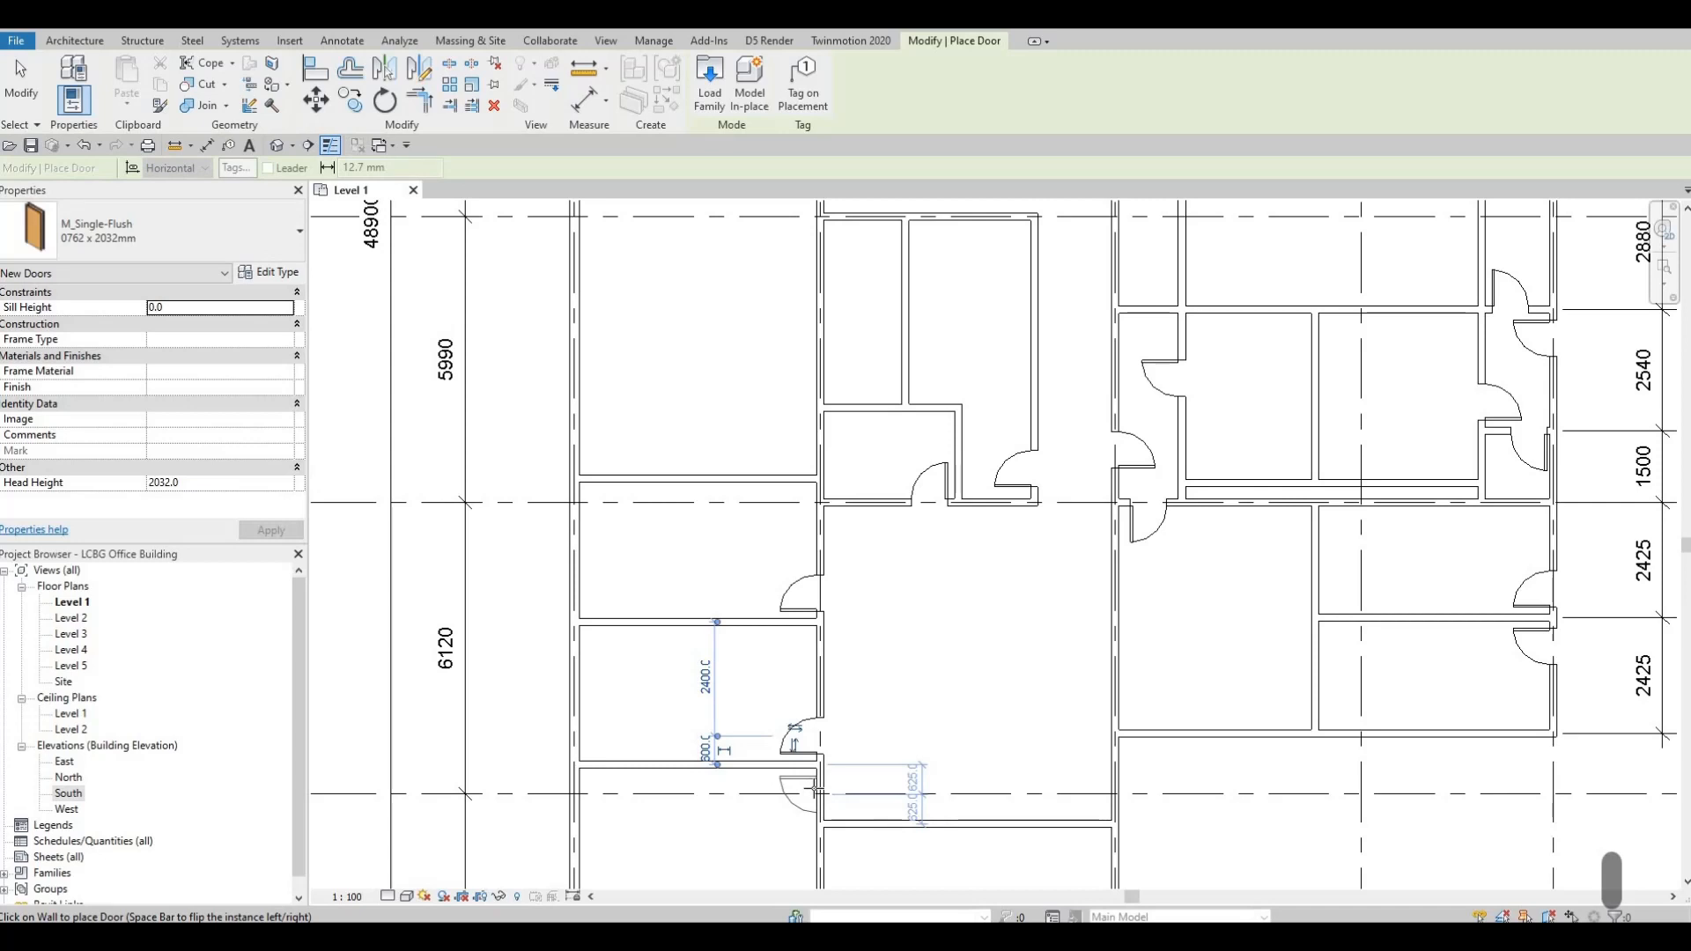
- Place an inward-swinging door in the grid B wall of the room crossing grid 7, about 500 mm from its north wall
left_click(816, 792)
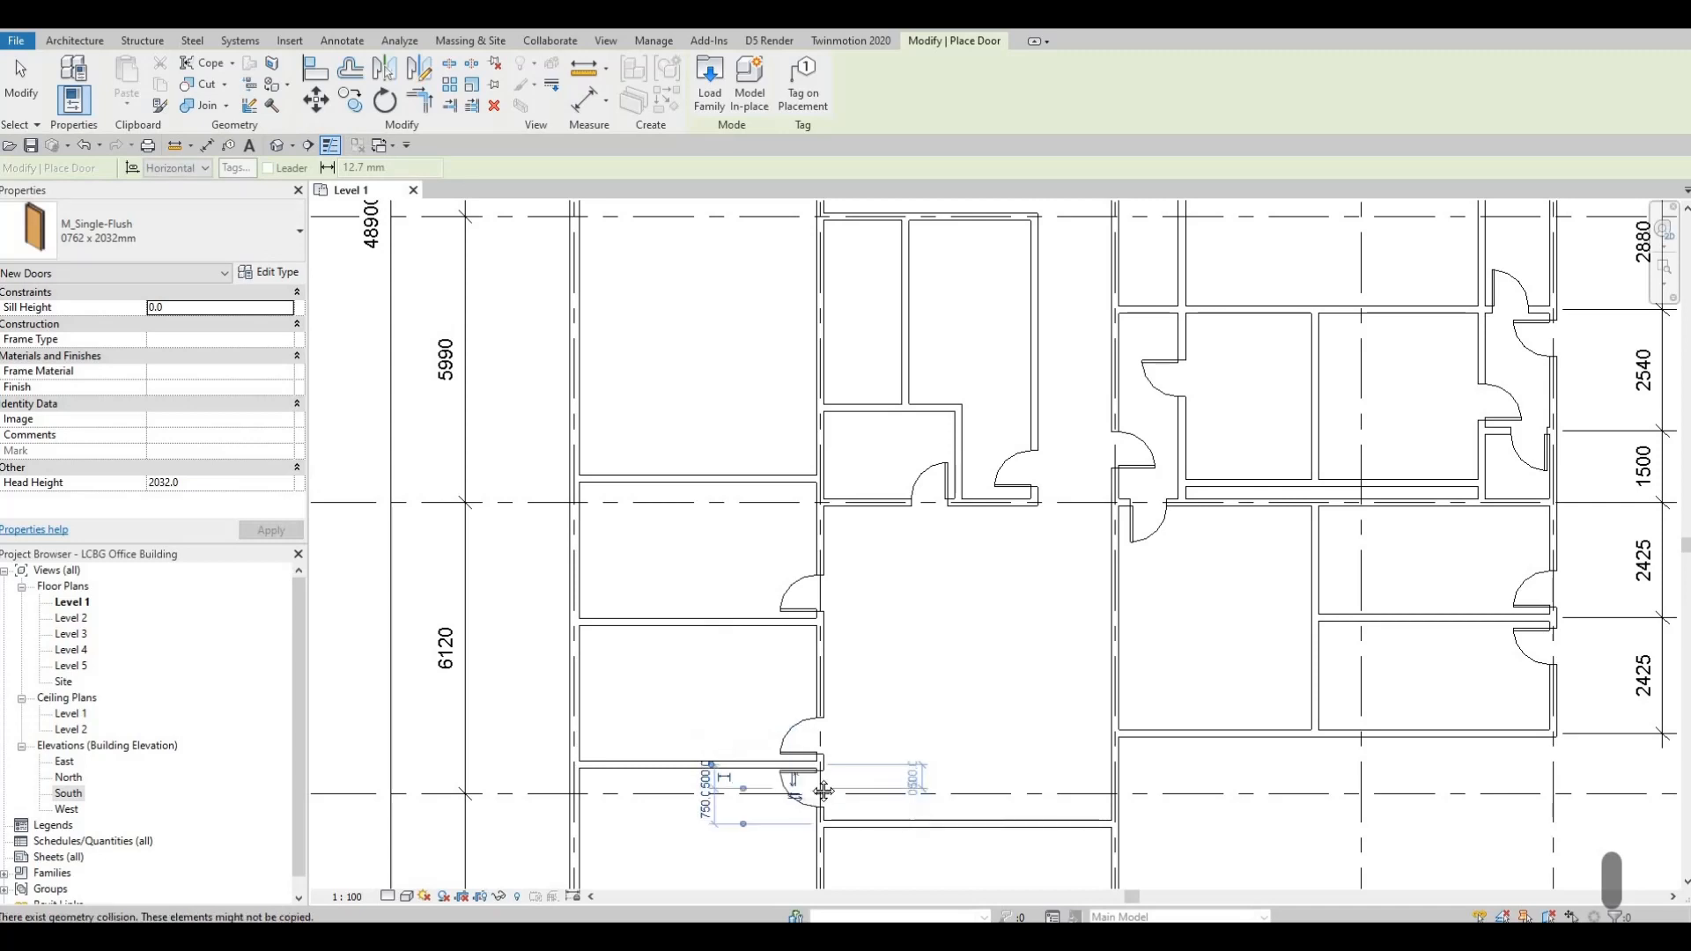
scroll(813, 795, "up", 2)
middle_click_drag(813, 795, 833, 611)
scroll(824, 617, "down", 2)
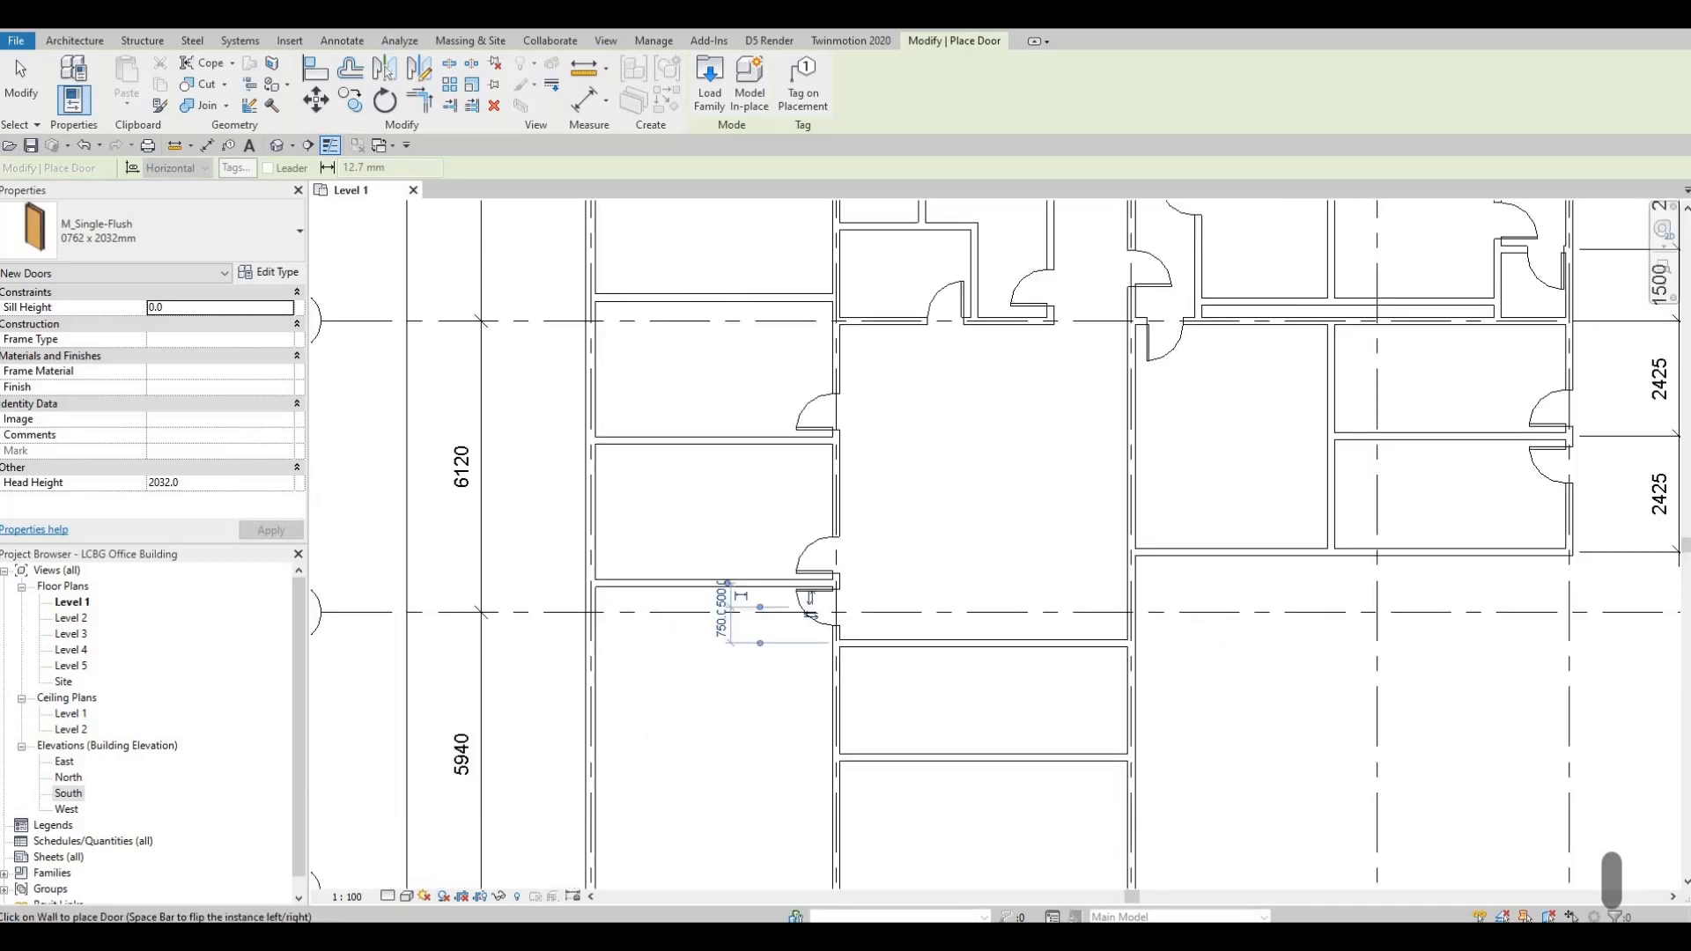
scroll(817, 663, "down", 2)
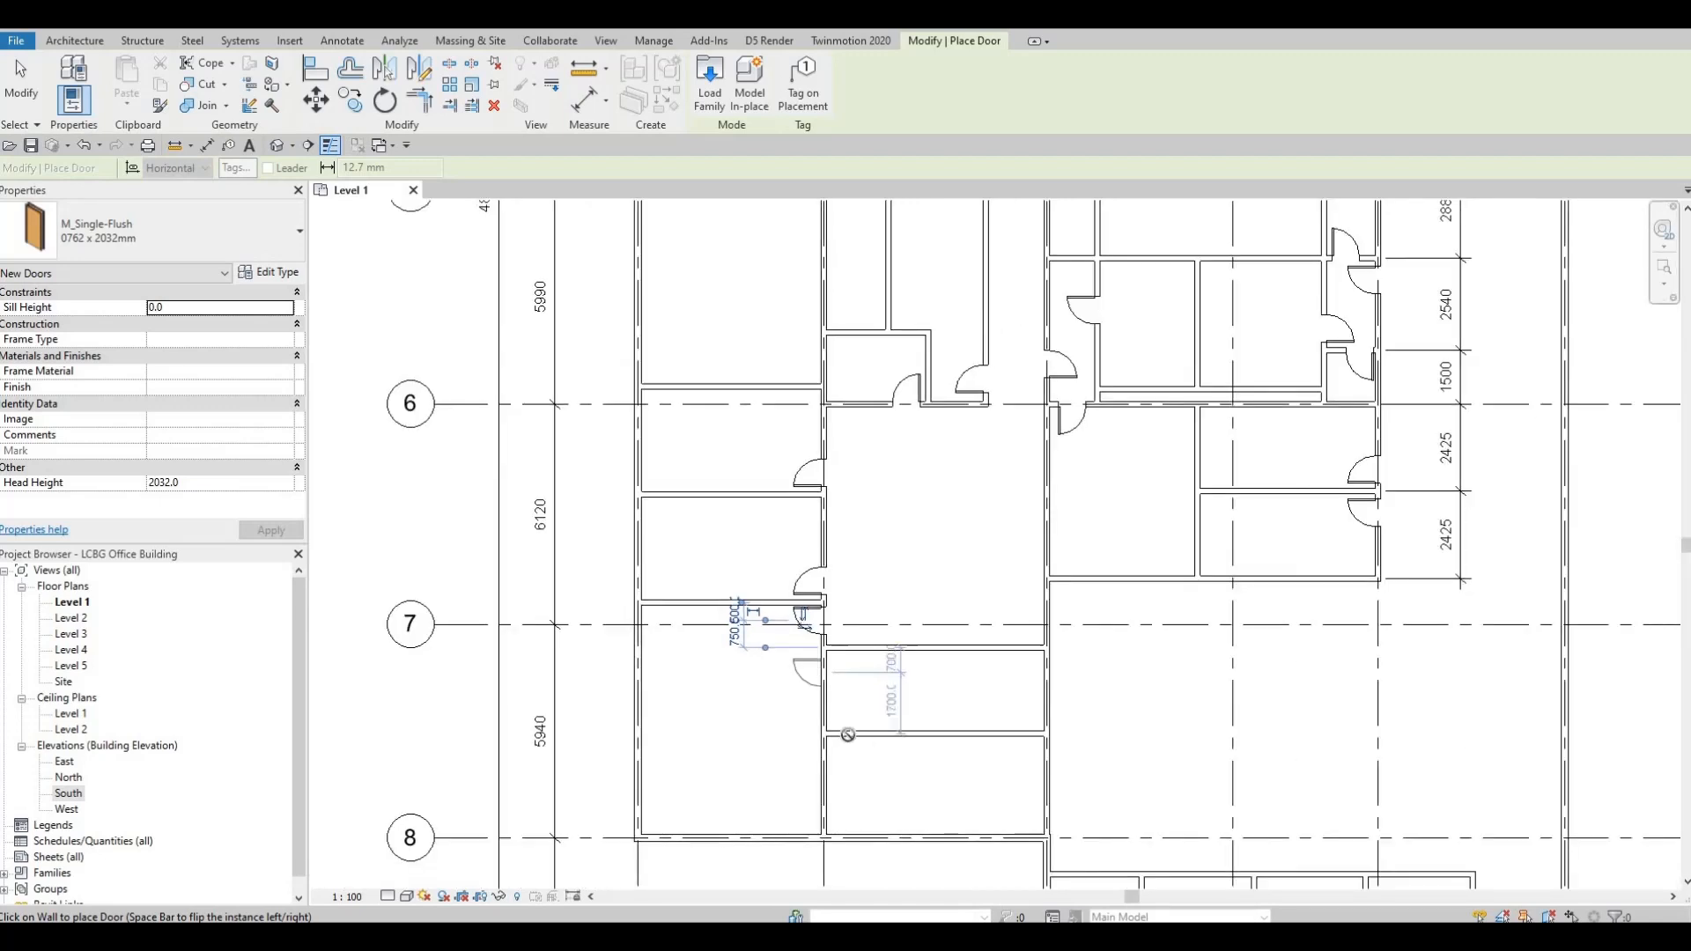
middle_click_drag(867, 555, 827, 627)
middle_click_drag(771, 685, 763, 573)
scroll(763, 572, "up", 1)
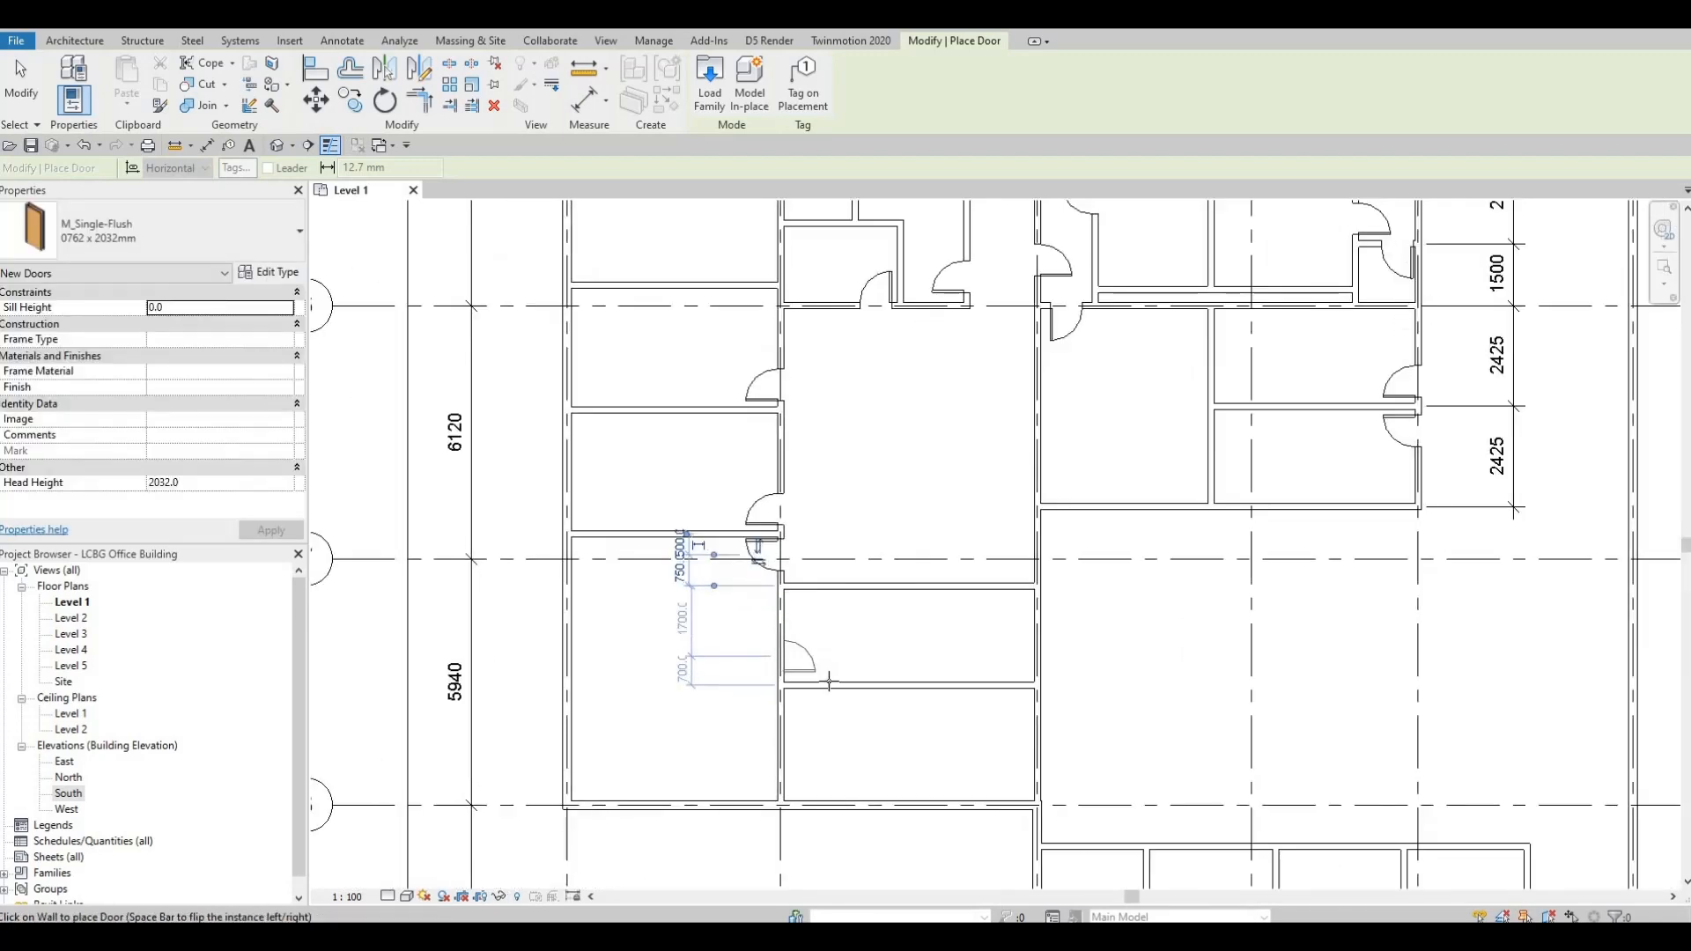
scroll(747, 547, "up", 3)
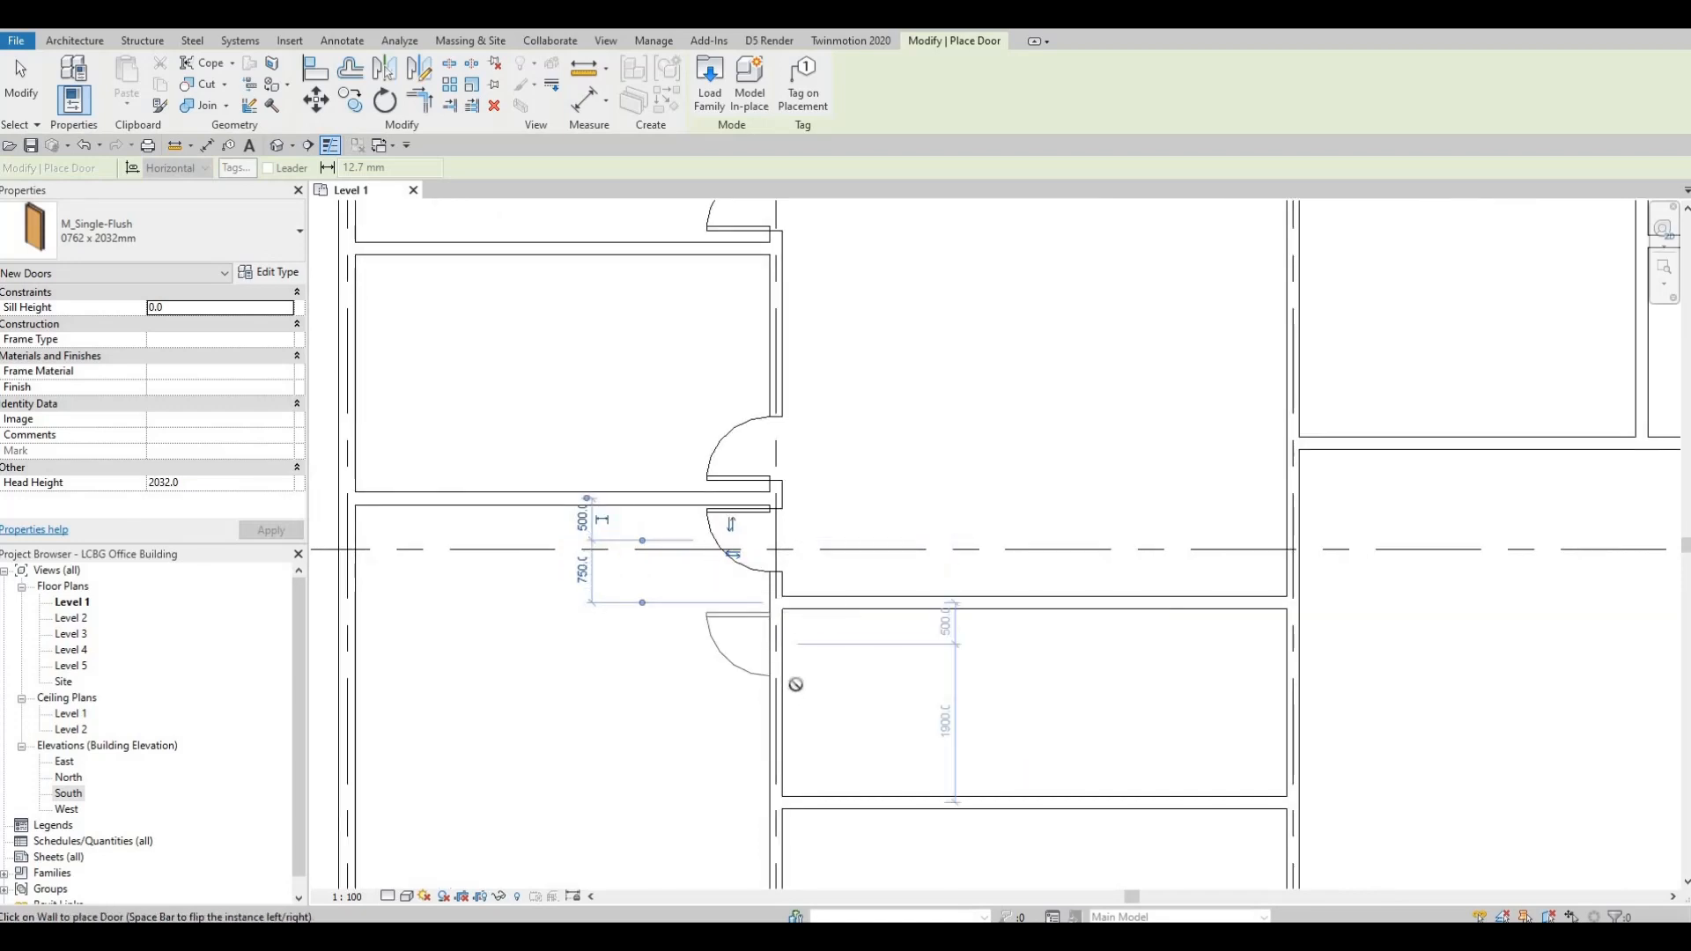
middle_click_drag(726, 609, 761, 519)
scroll(760, 519, "down", 1)
scroll(830, 599, "down", 1)
scroll(772, 564, "up", 1)
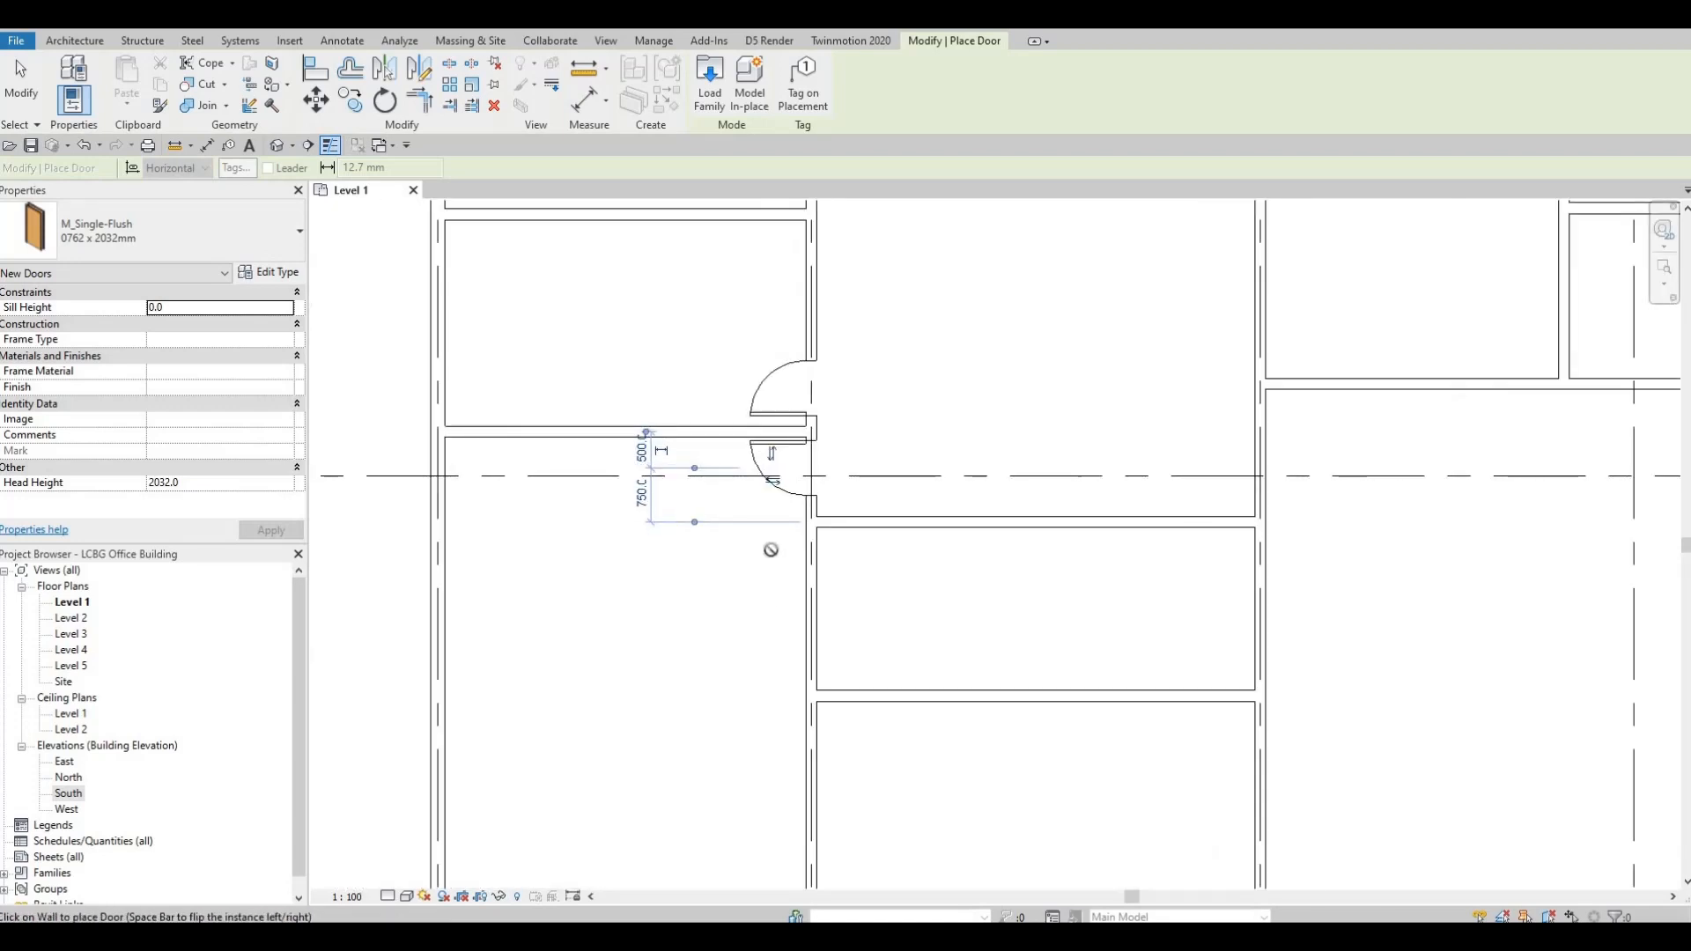
- Delete the door at the north end of the grid B wall in the room crossing grid 7
left_click(778, 491)
key("Escape")
key("Escape")
left_click(778, 491)
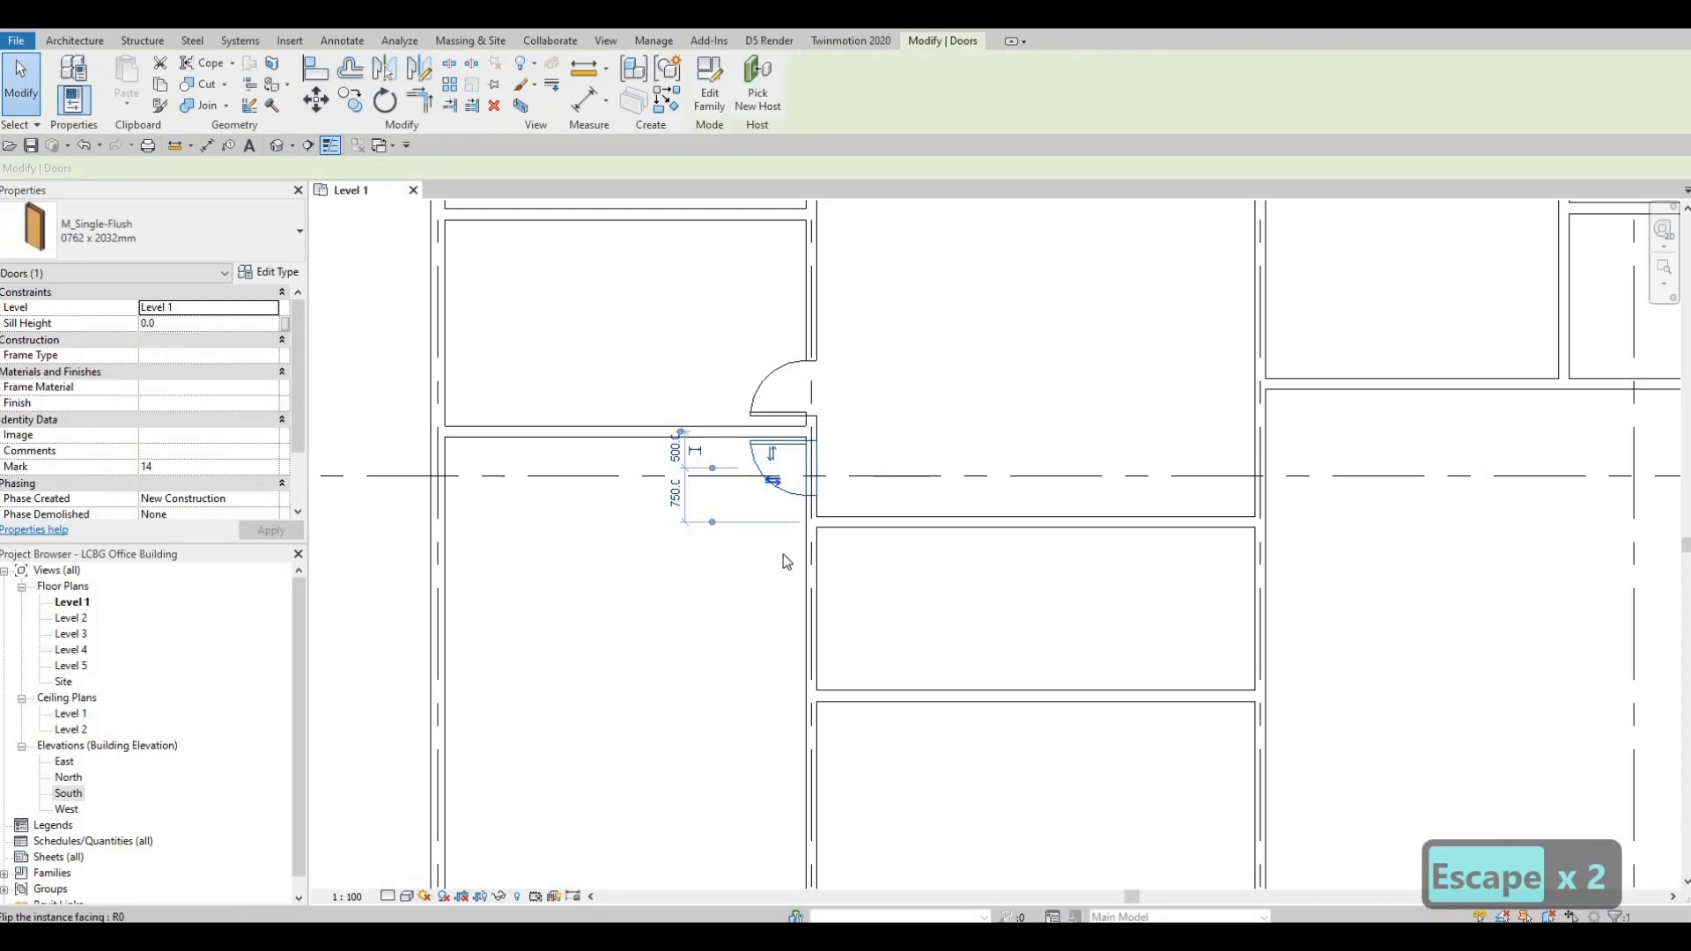
key("Delete")
middle_click_drag(821, 569, 811, 550)
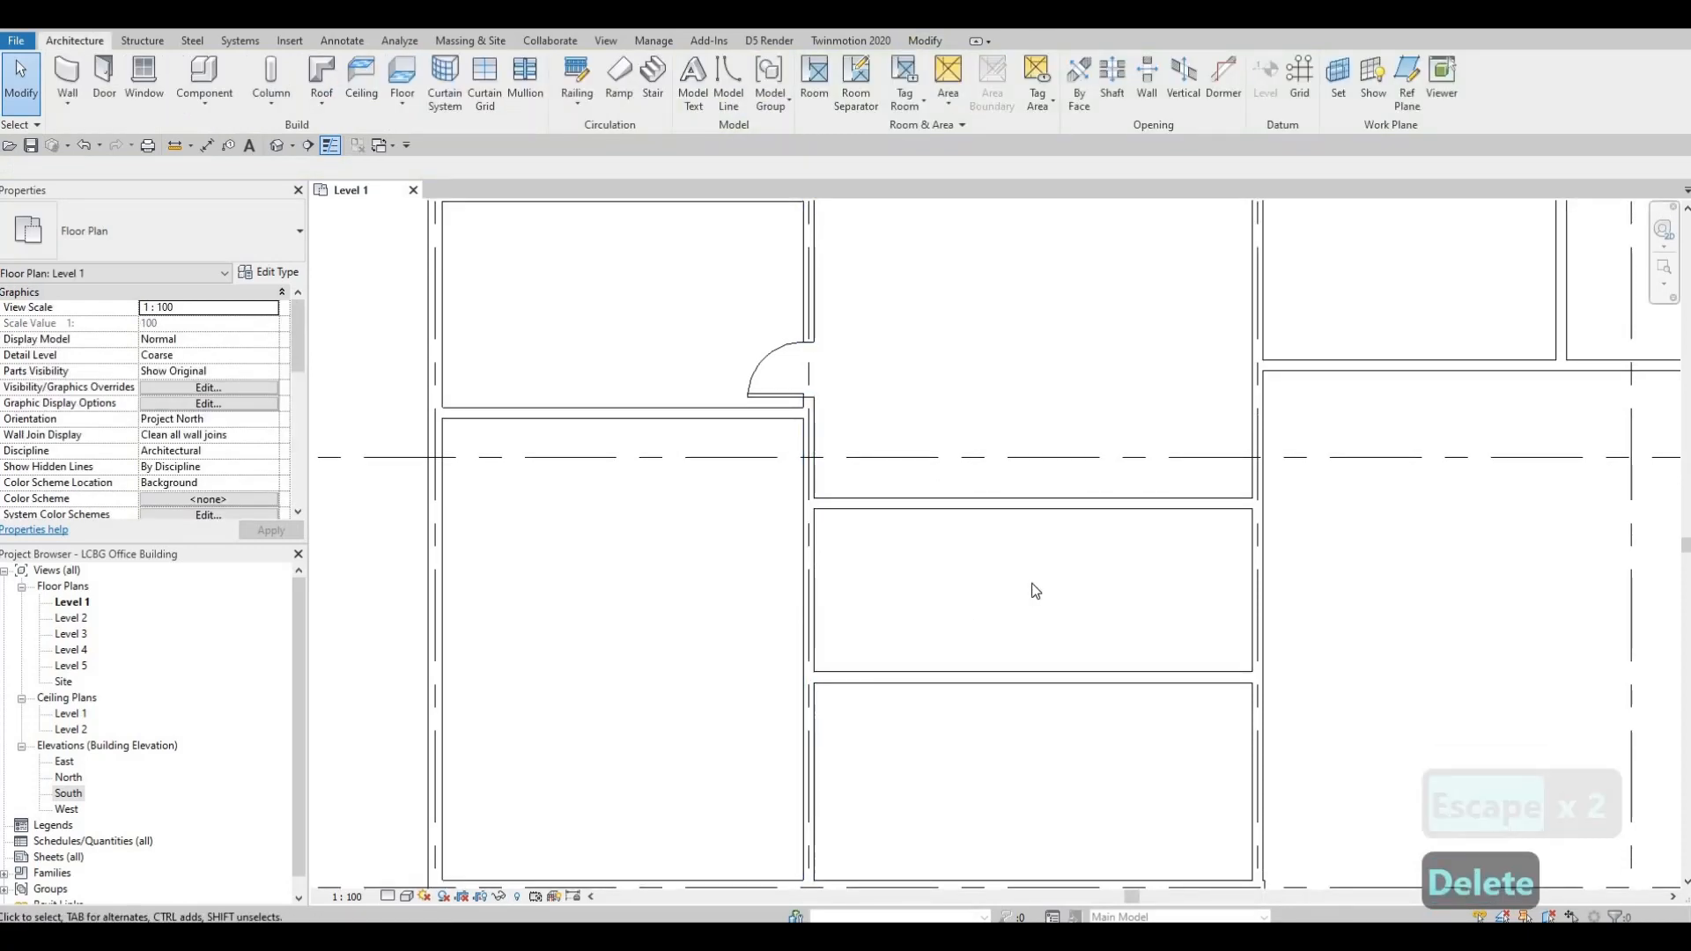
- Create a similar inward-swinging door in the north wall of the westernmost room above grid 9, about 600 mm from its east partition
scroll(978, 629, "down", 3)
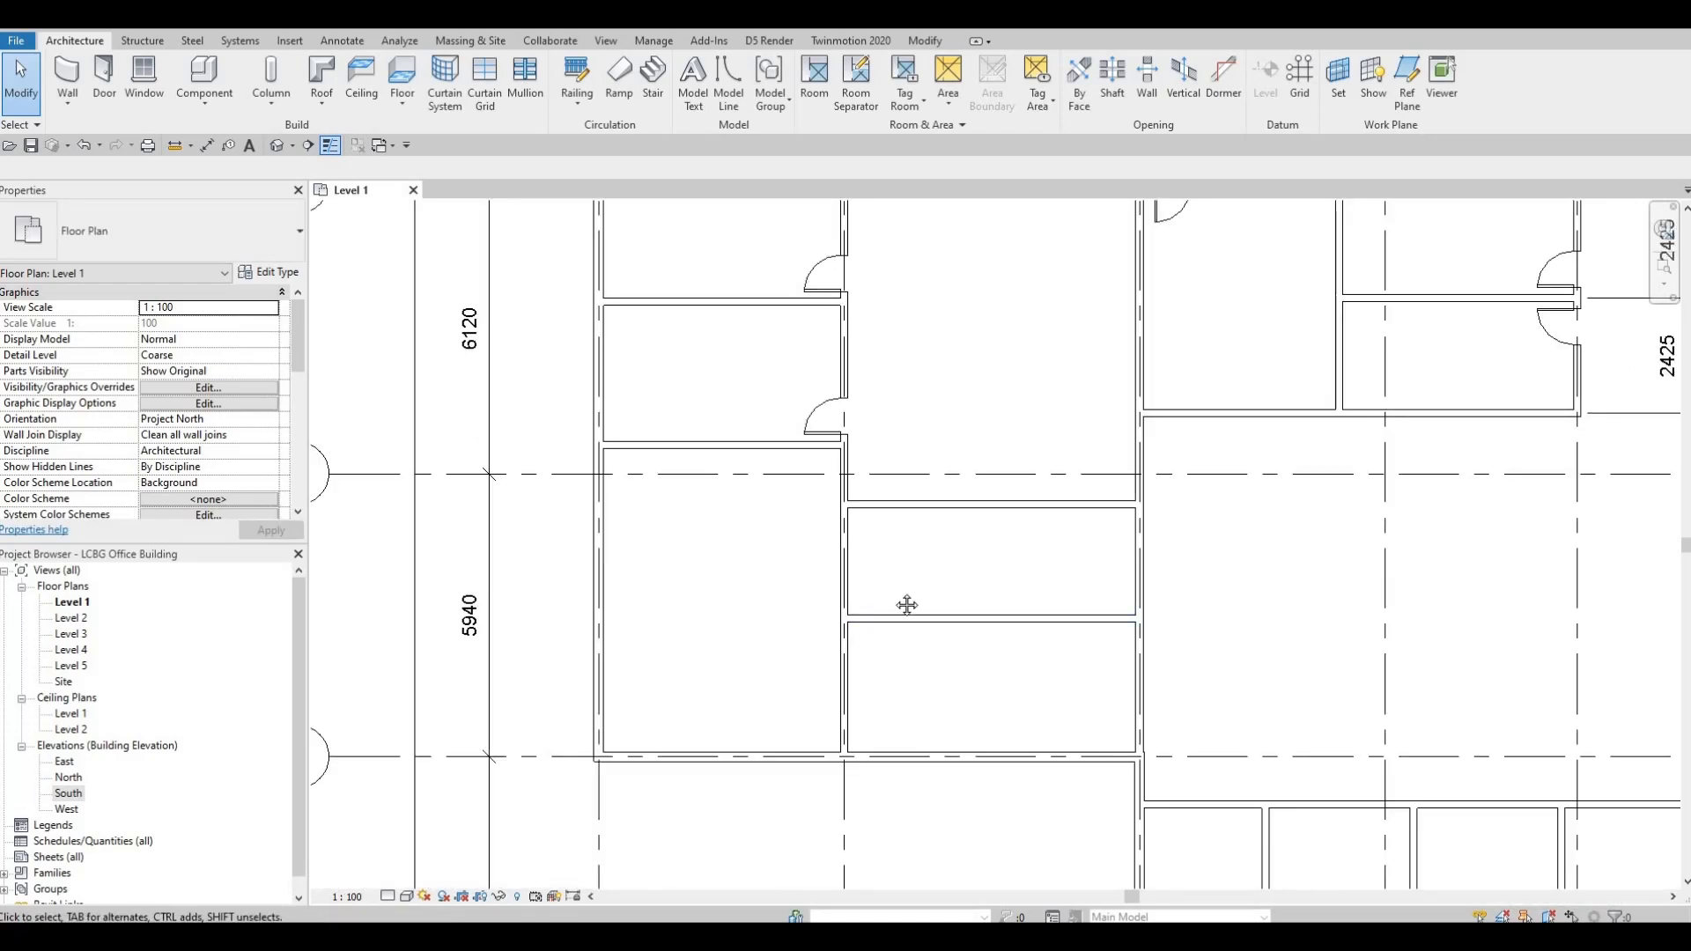
scroll(826, 644, "down", 5)
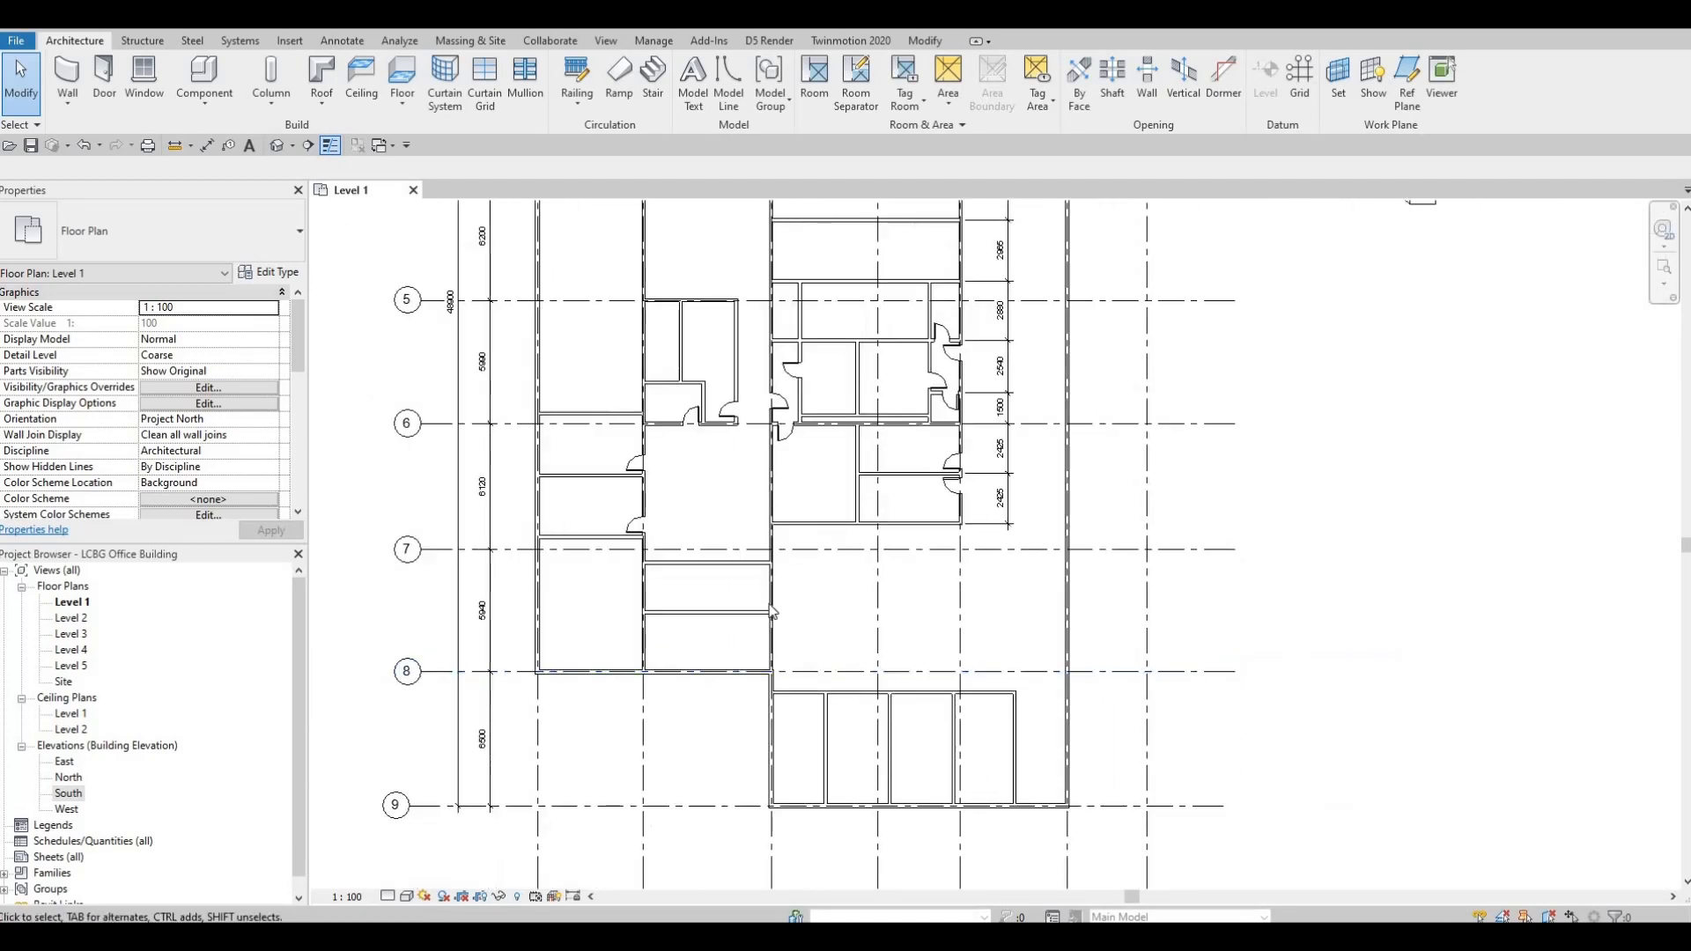
left_click(624, 515)
key("c")
key("s")
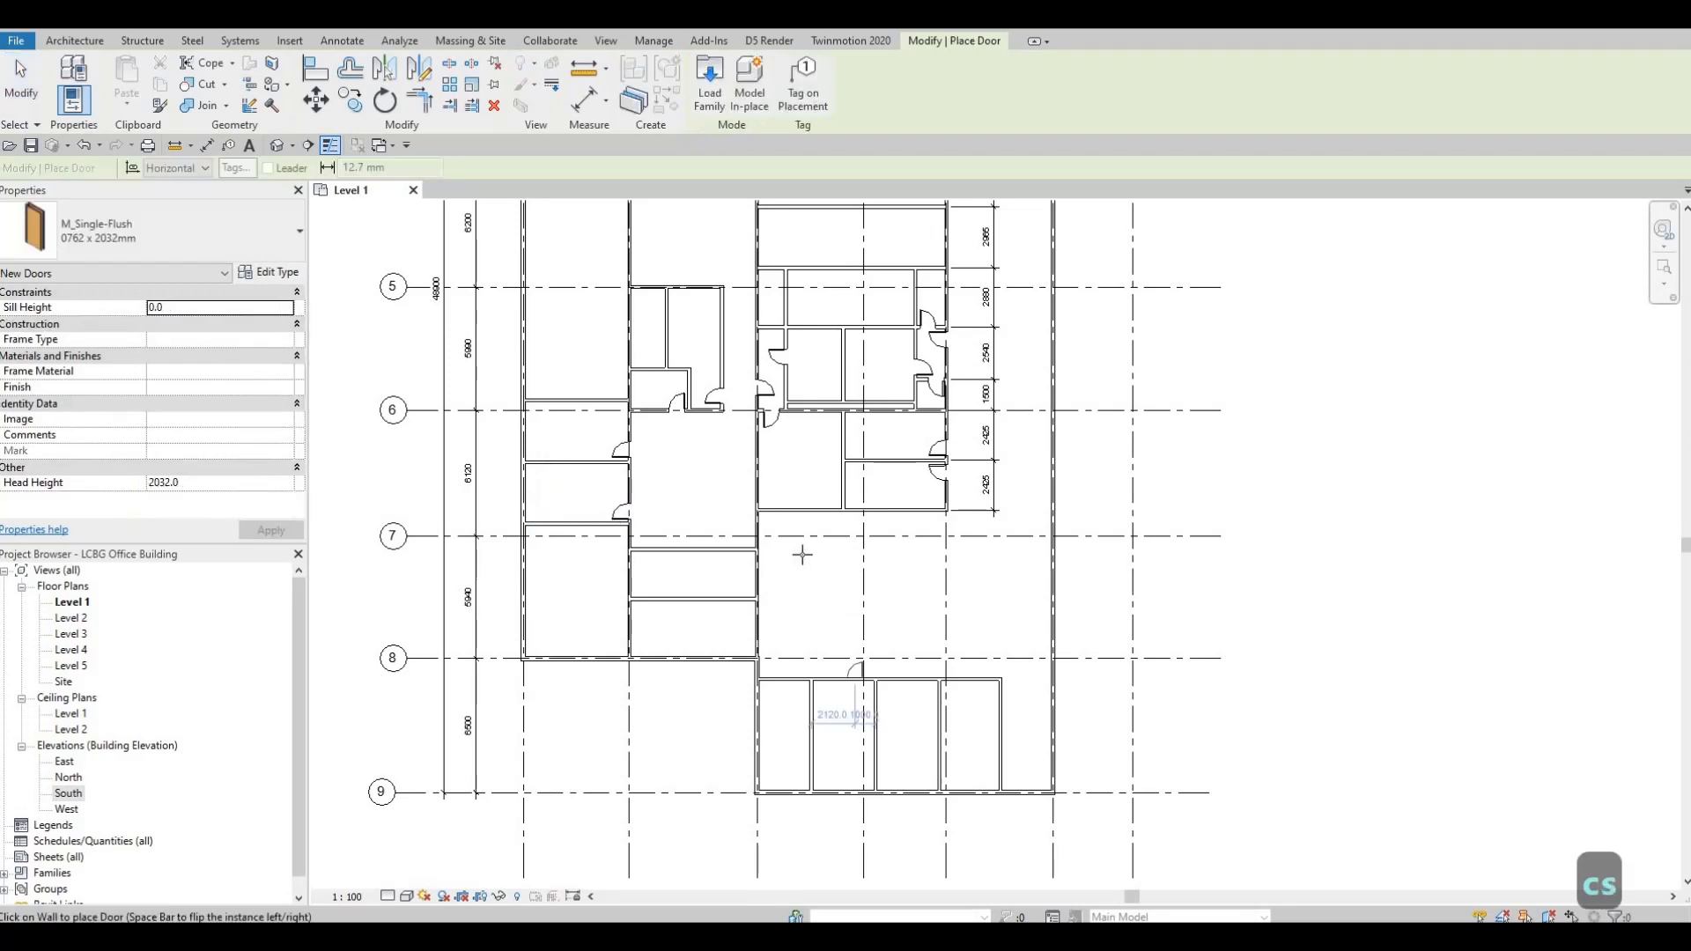
middle_click_drag(828, 678, 803, 555)
scroll(804, 557, "up", 4)
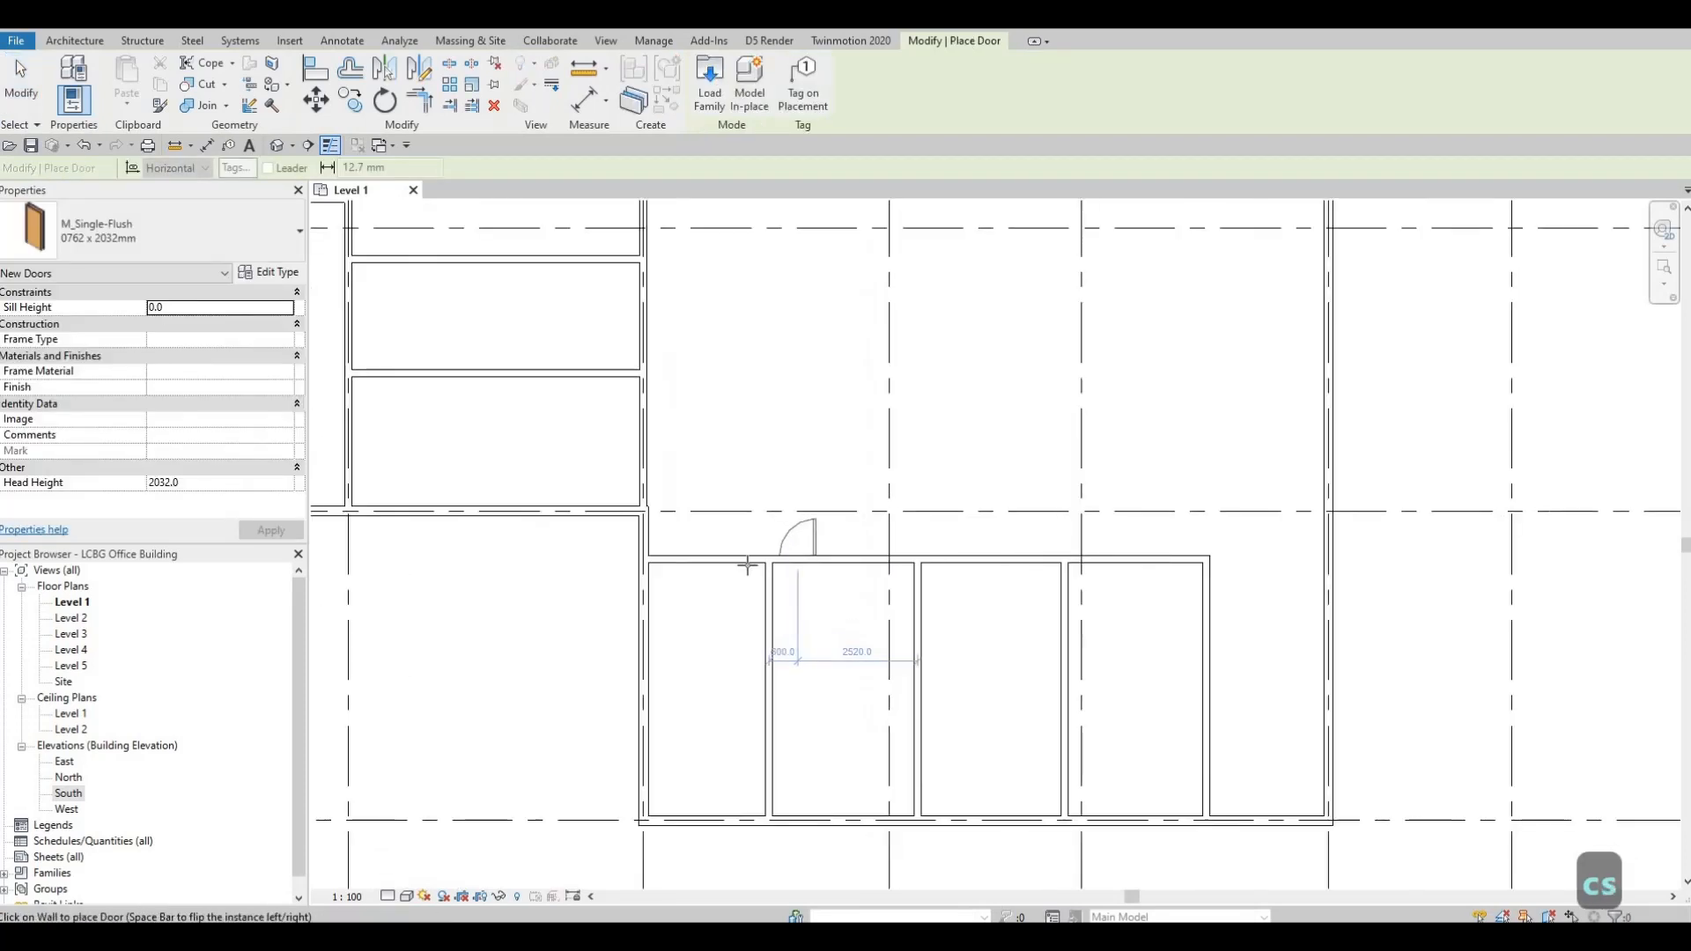
key("space")
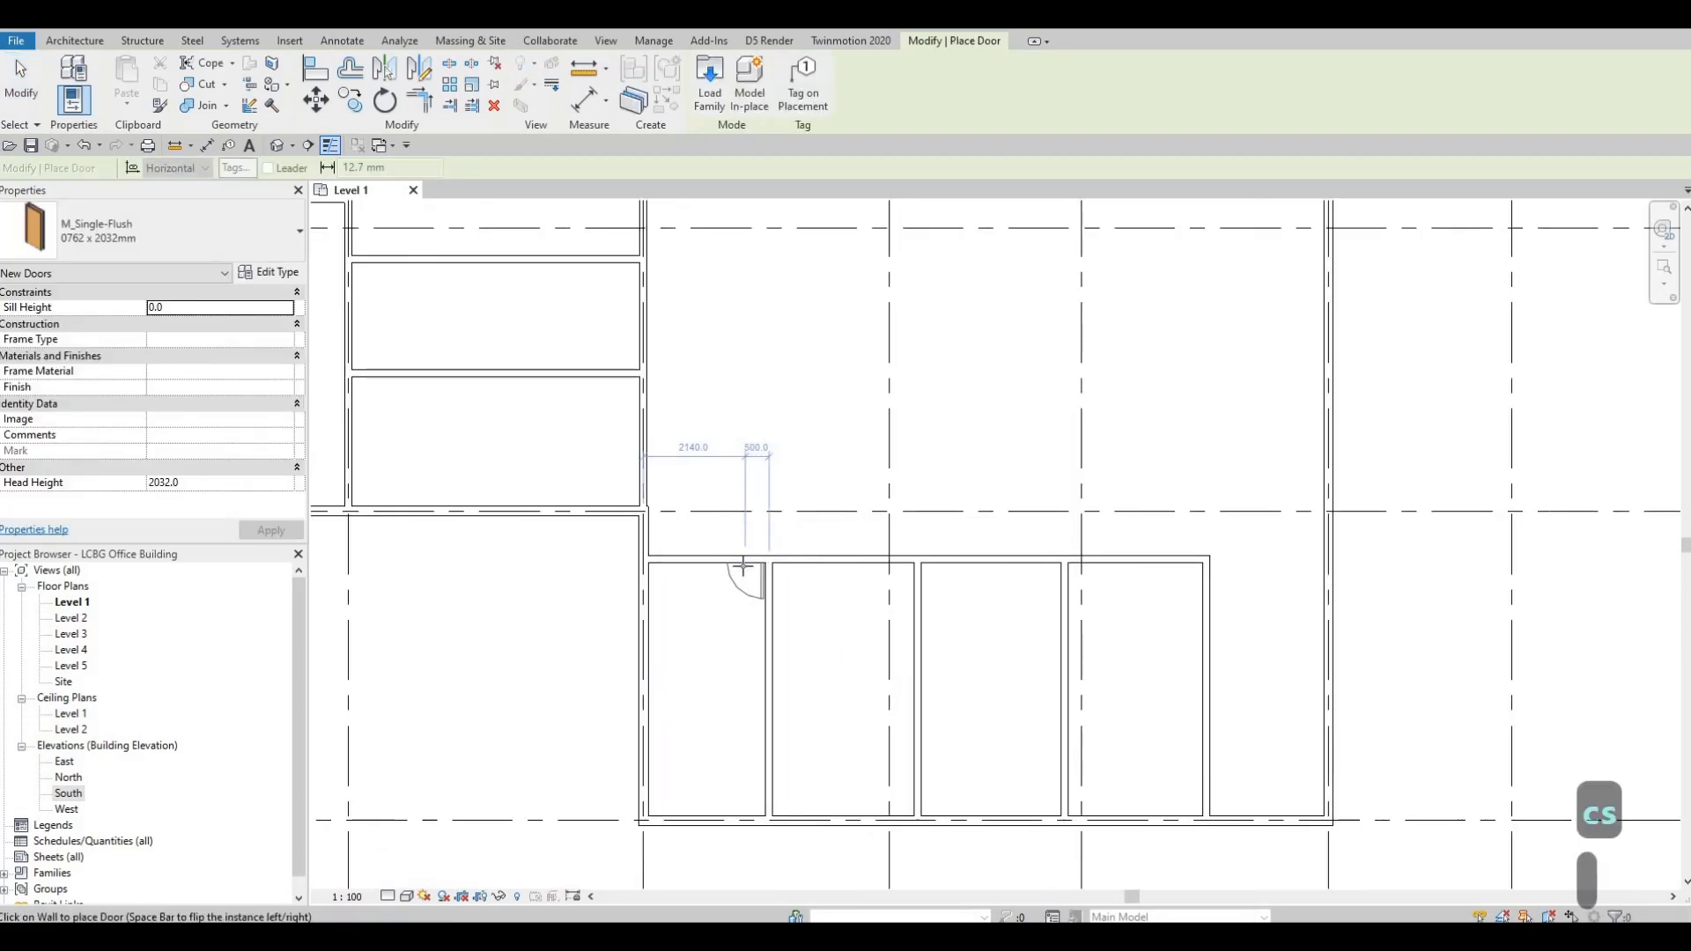
left_click(743, 564)
scroll(921, 563, "up", 1)
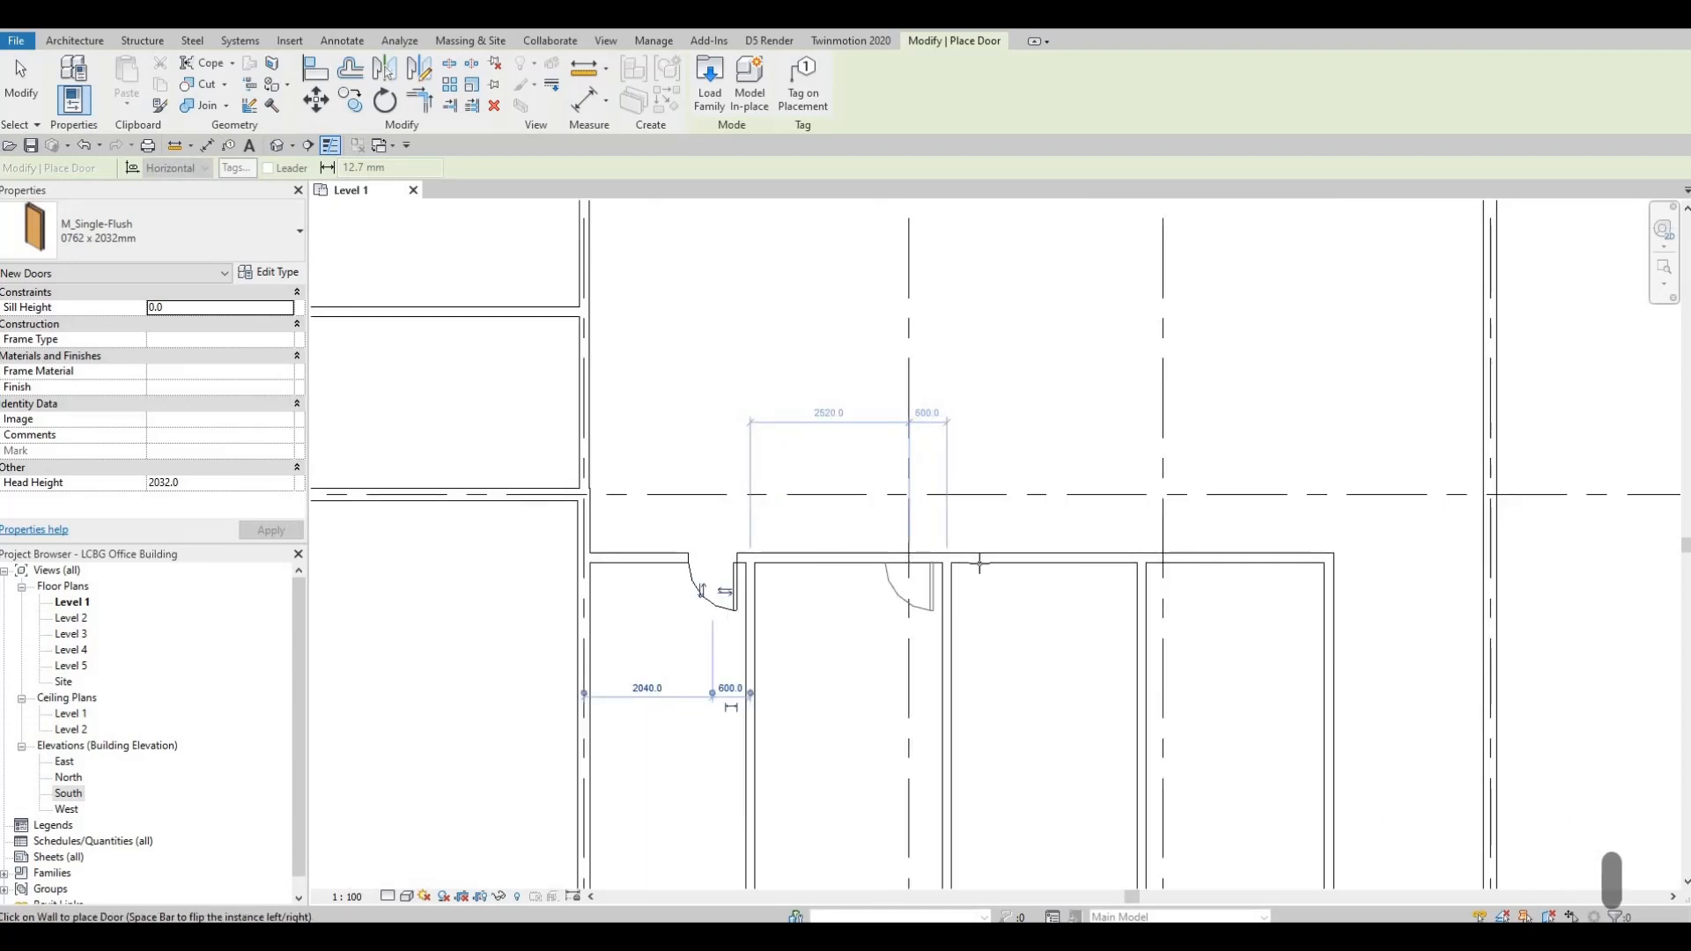
- Place inward-swinging doors in the north walls of the other three enclosed rooms above grid 9, about 600 mm from the second and third partitions
left_click(909, 558)
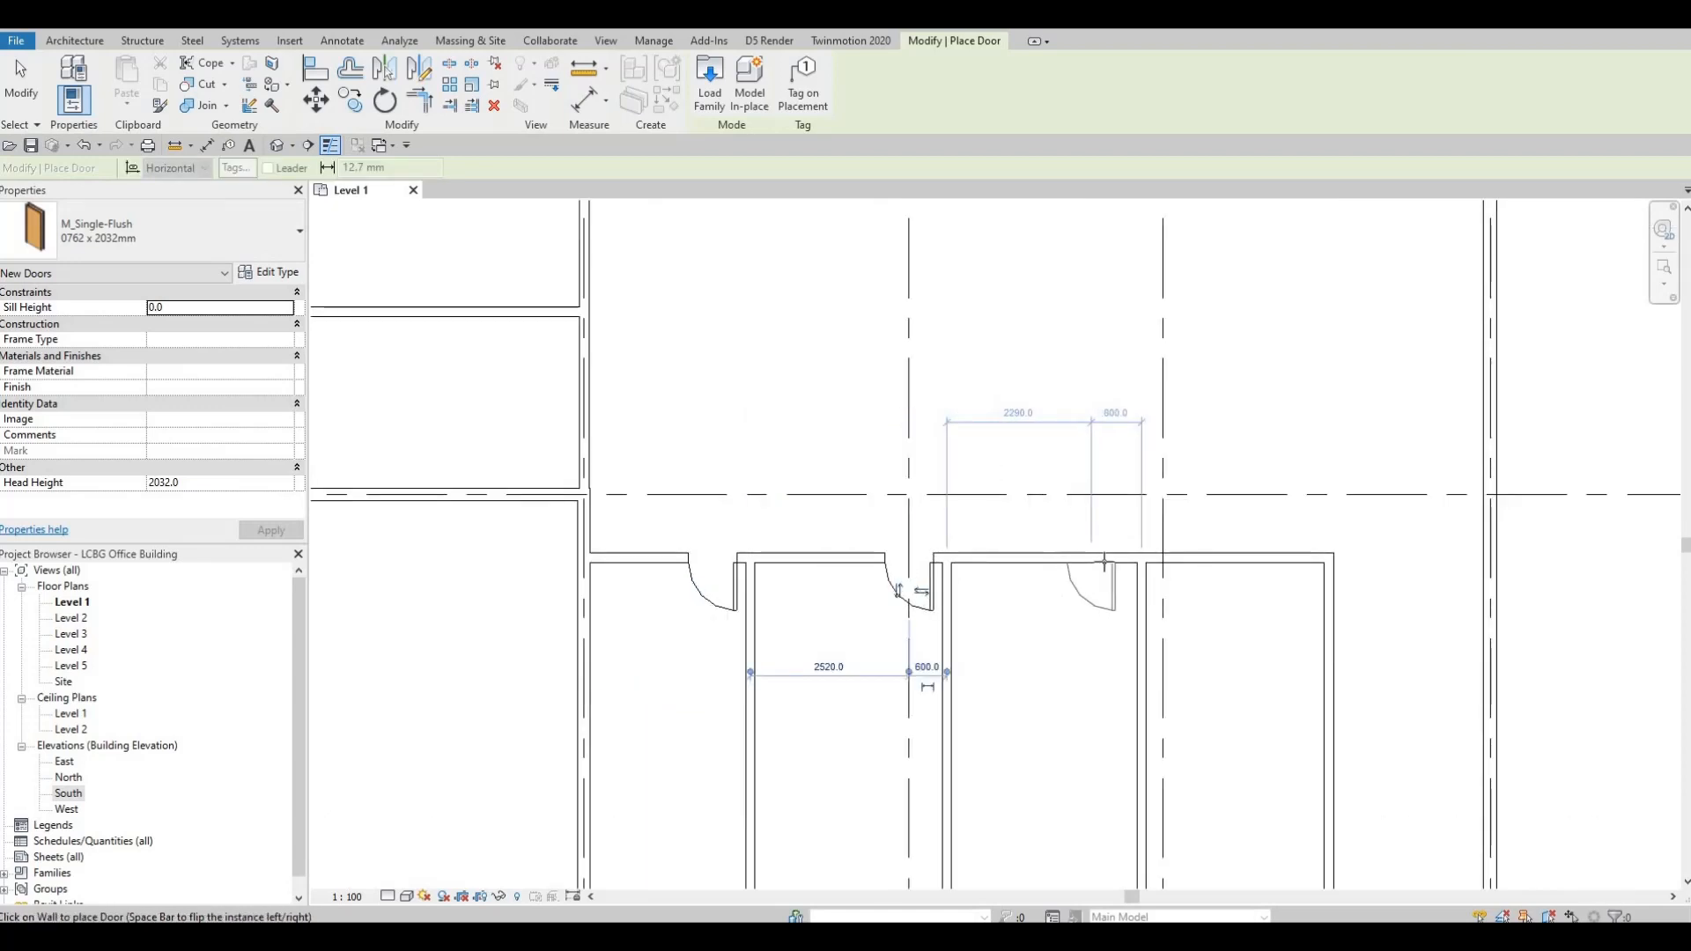
left_click(1146, 559)
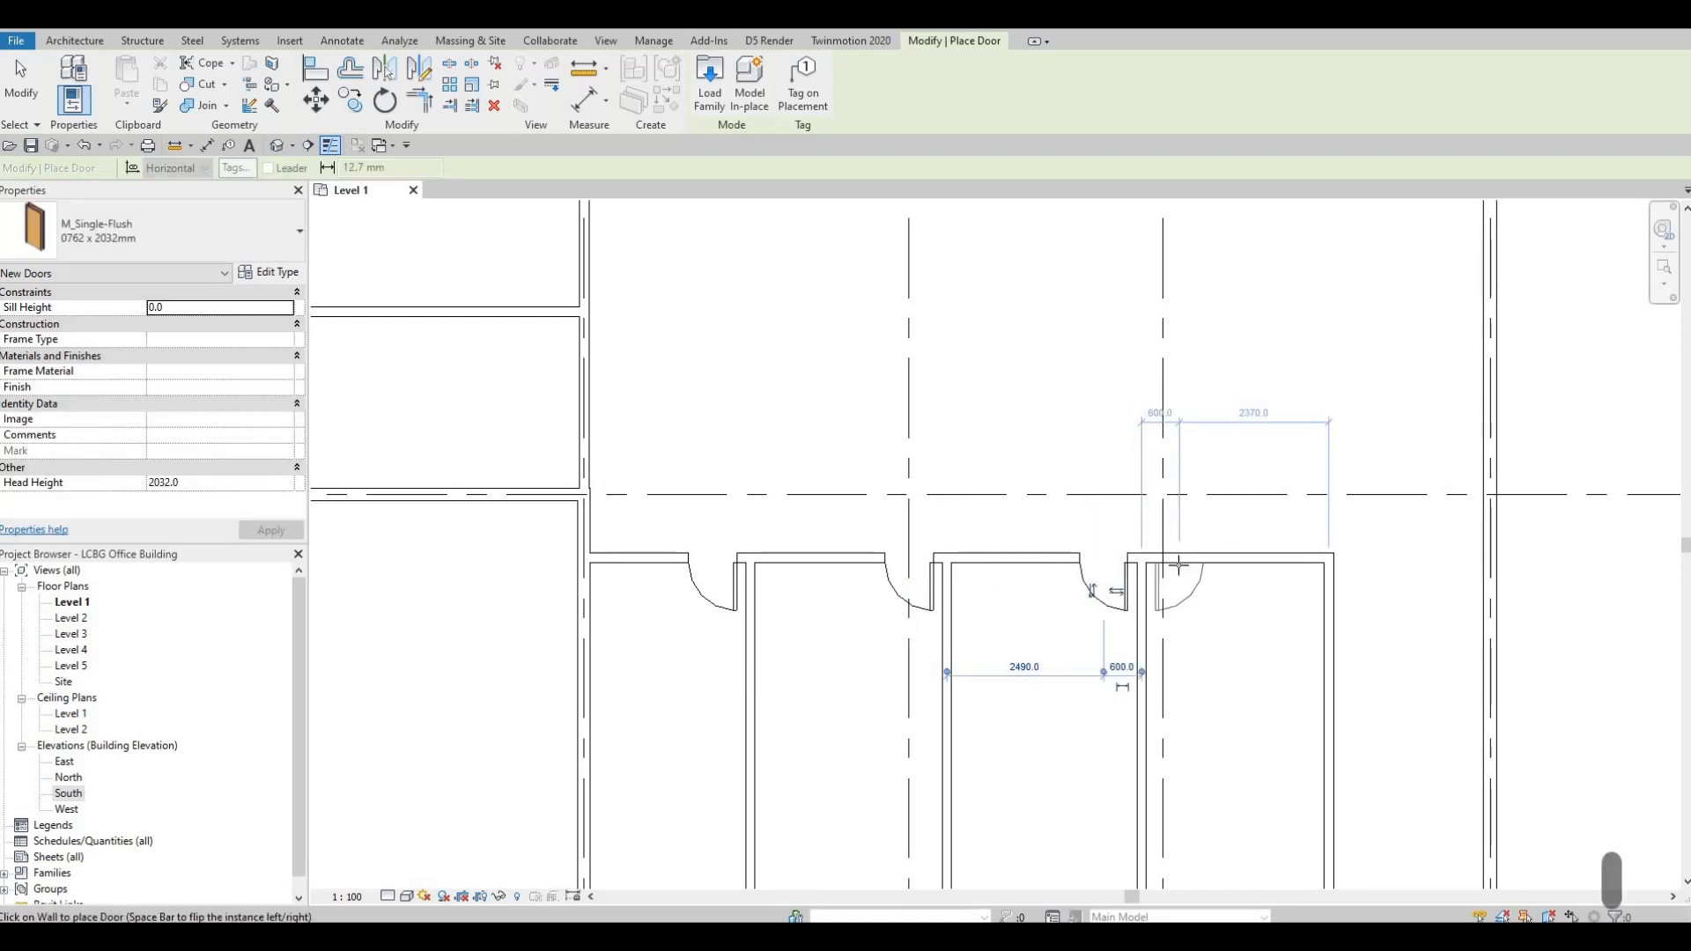
left_click(1154, 569)
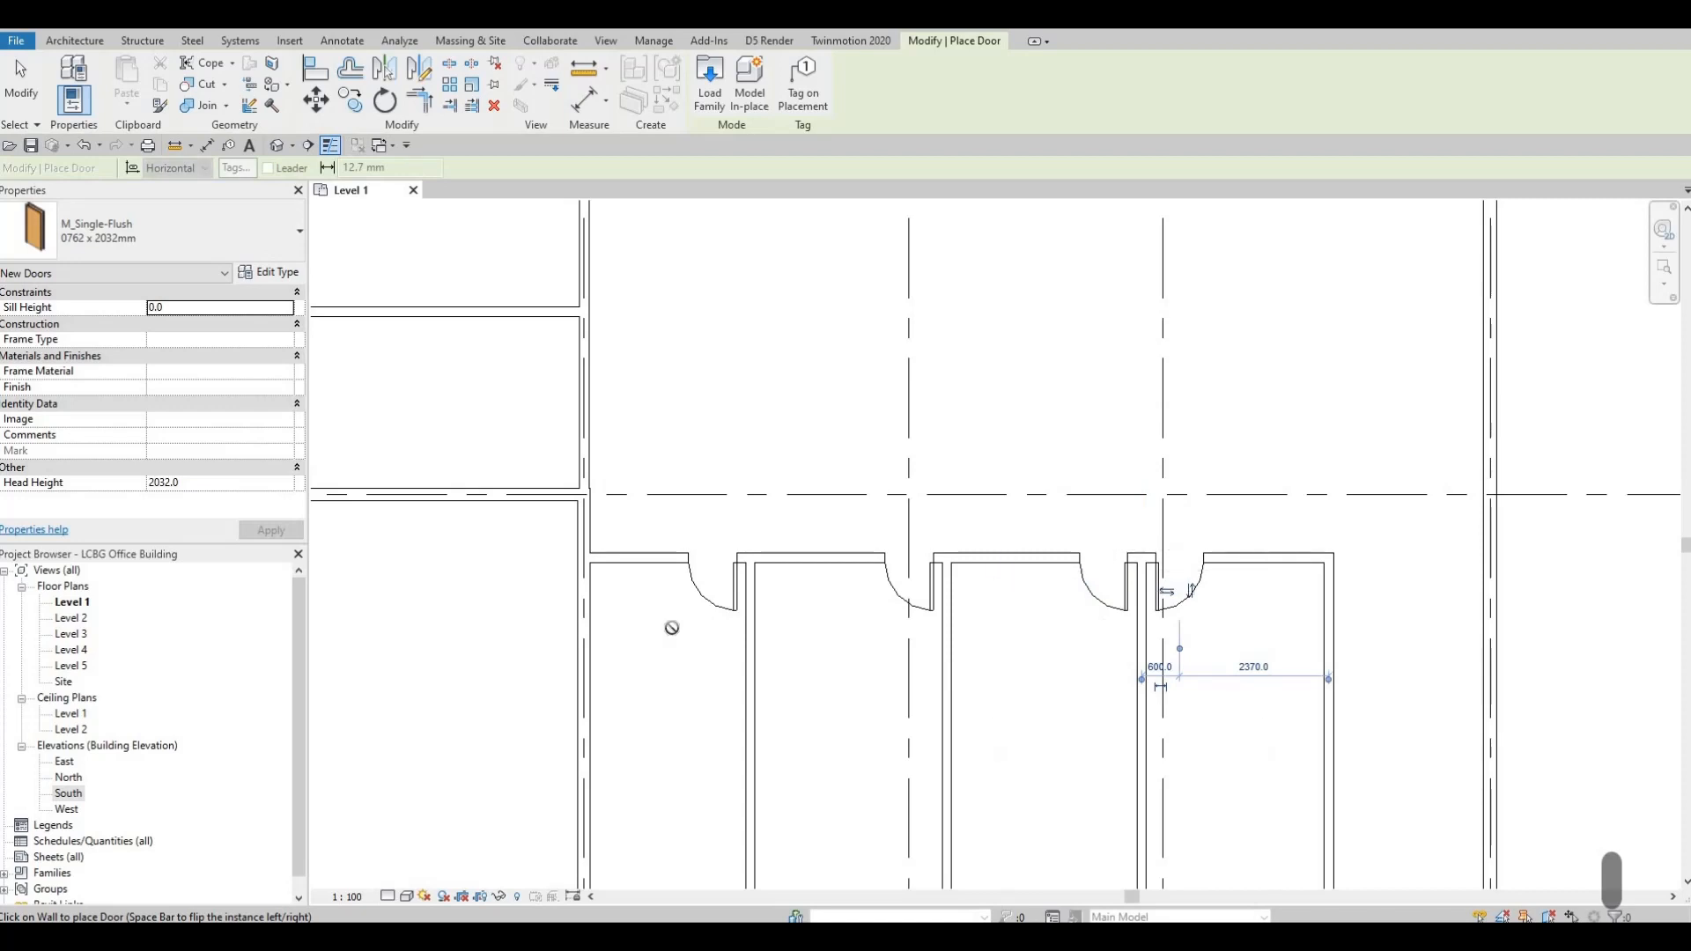
key("F1")
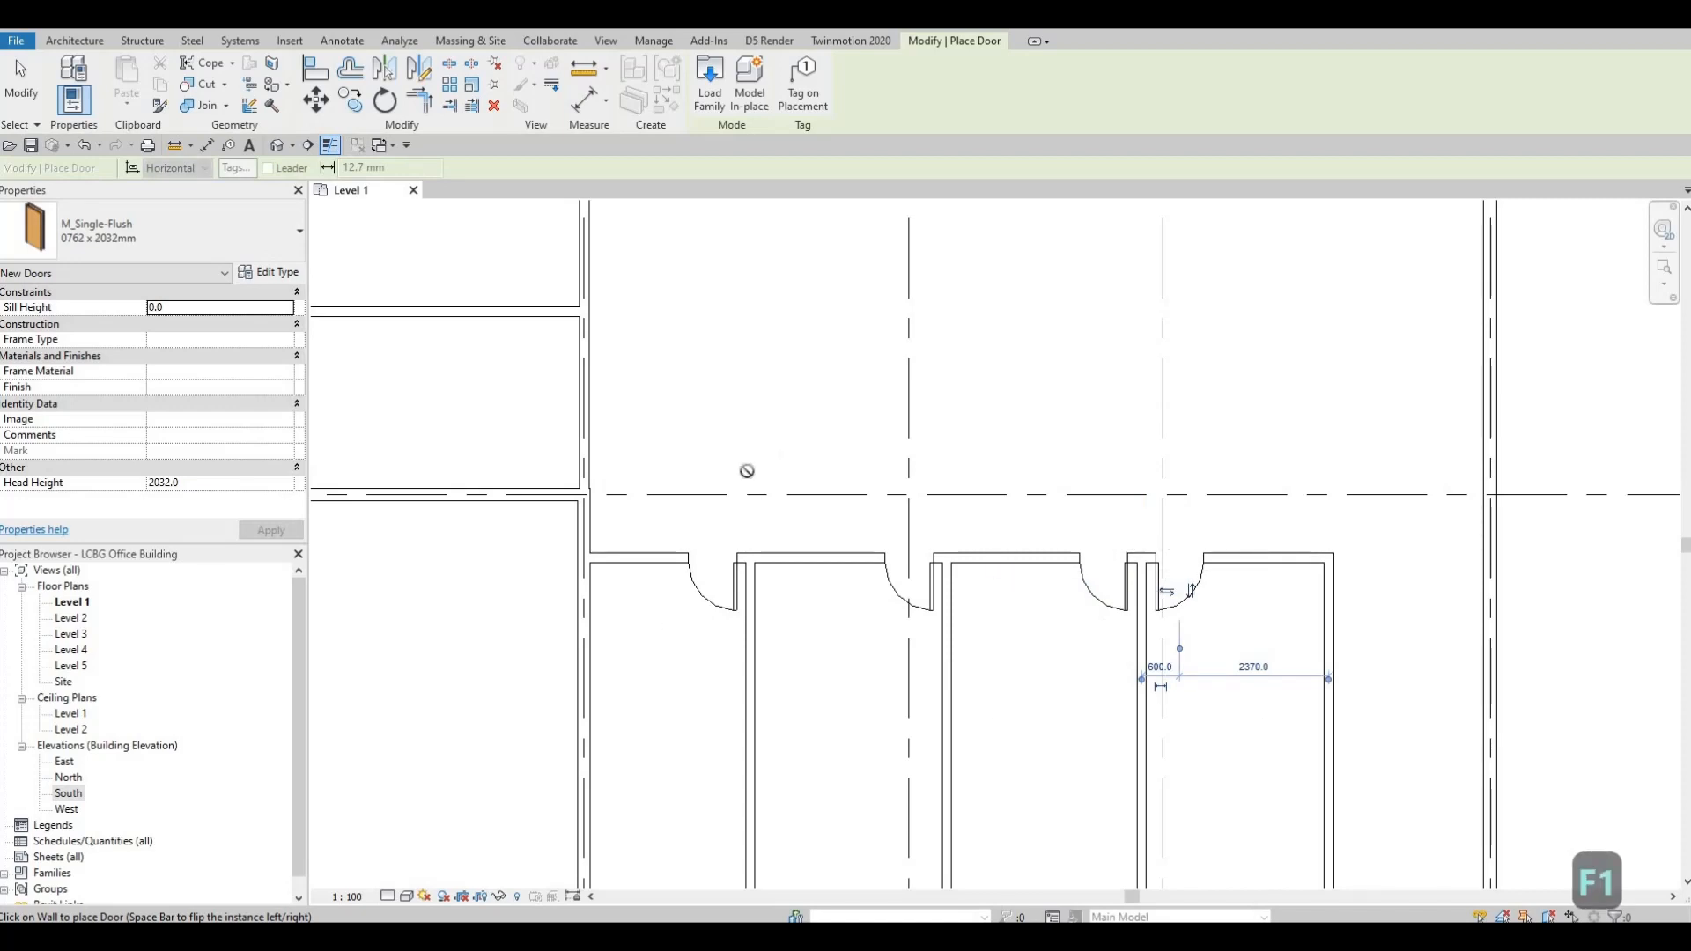
key("Escape")
middle_click_drag(646, 696, 642, 661)
scroll(646, 659, "down", 3)
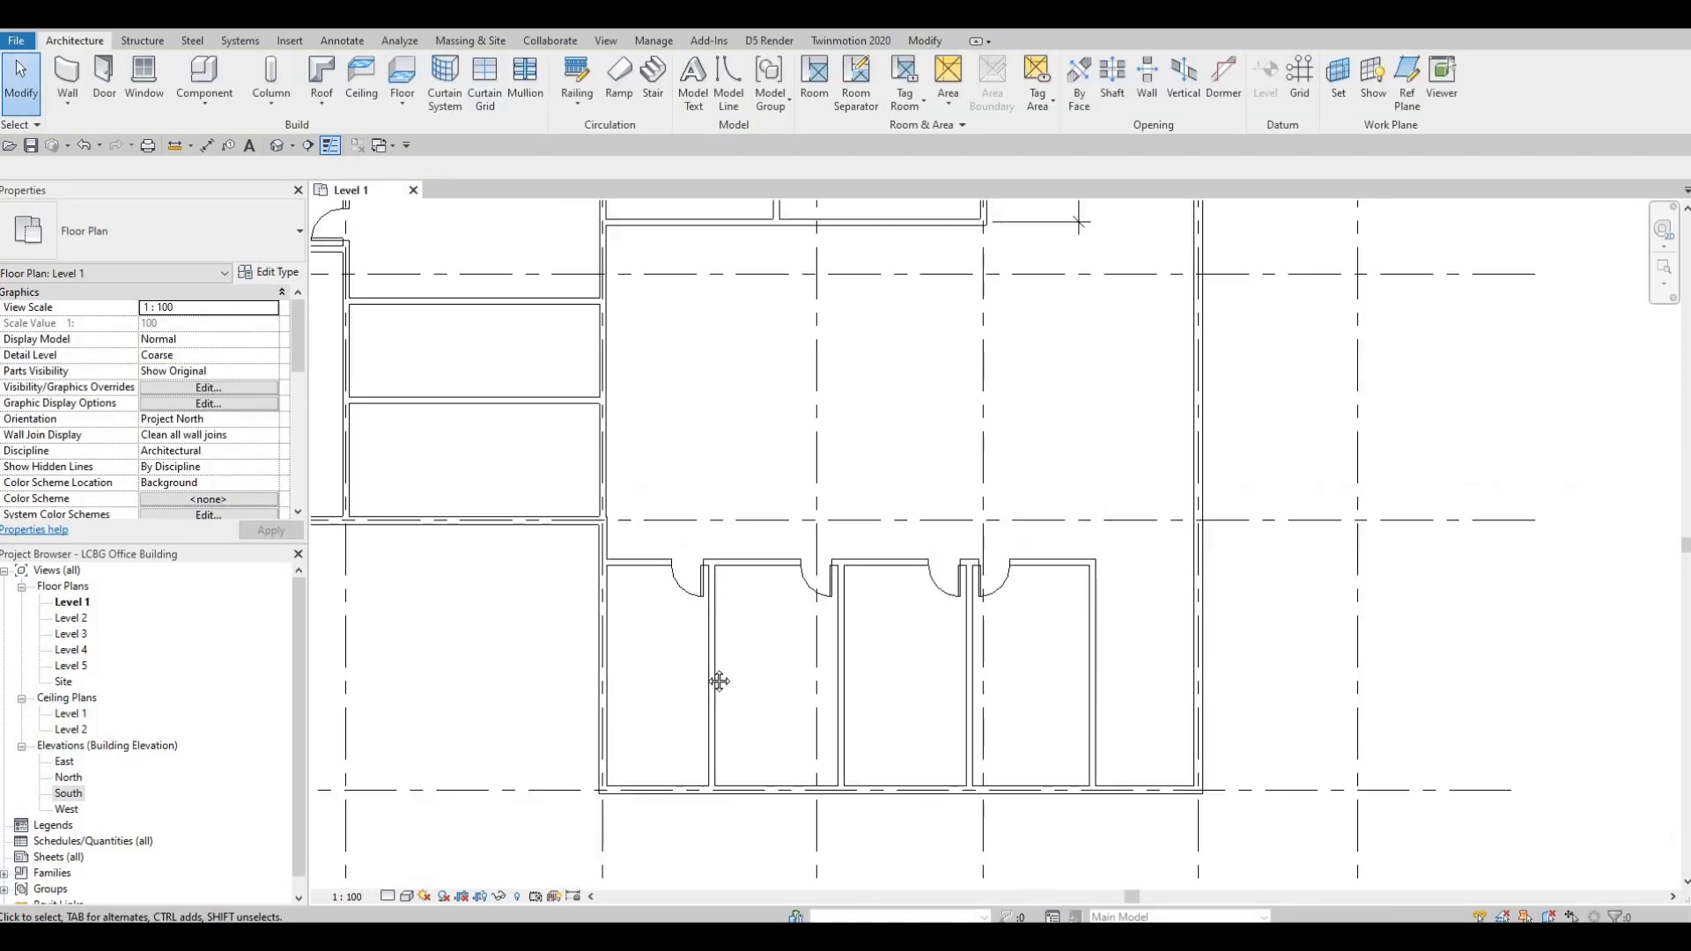
scroll(652, 577, "up", 2)
key("Escape")
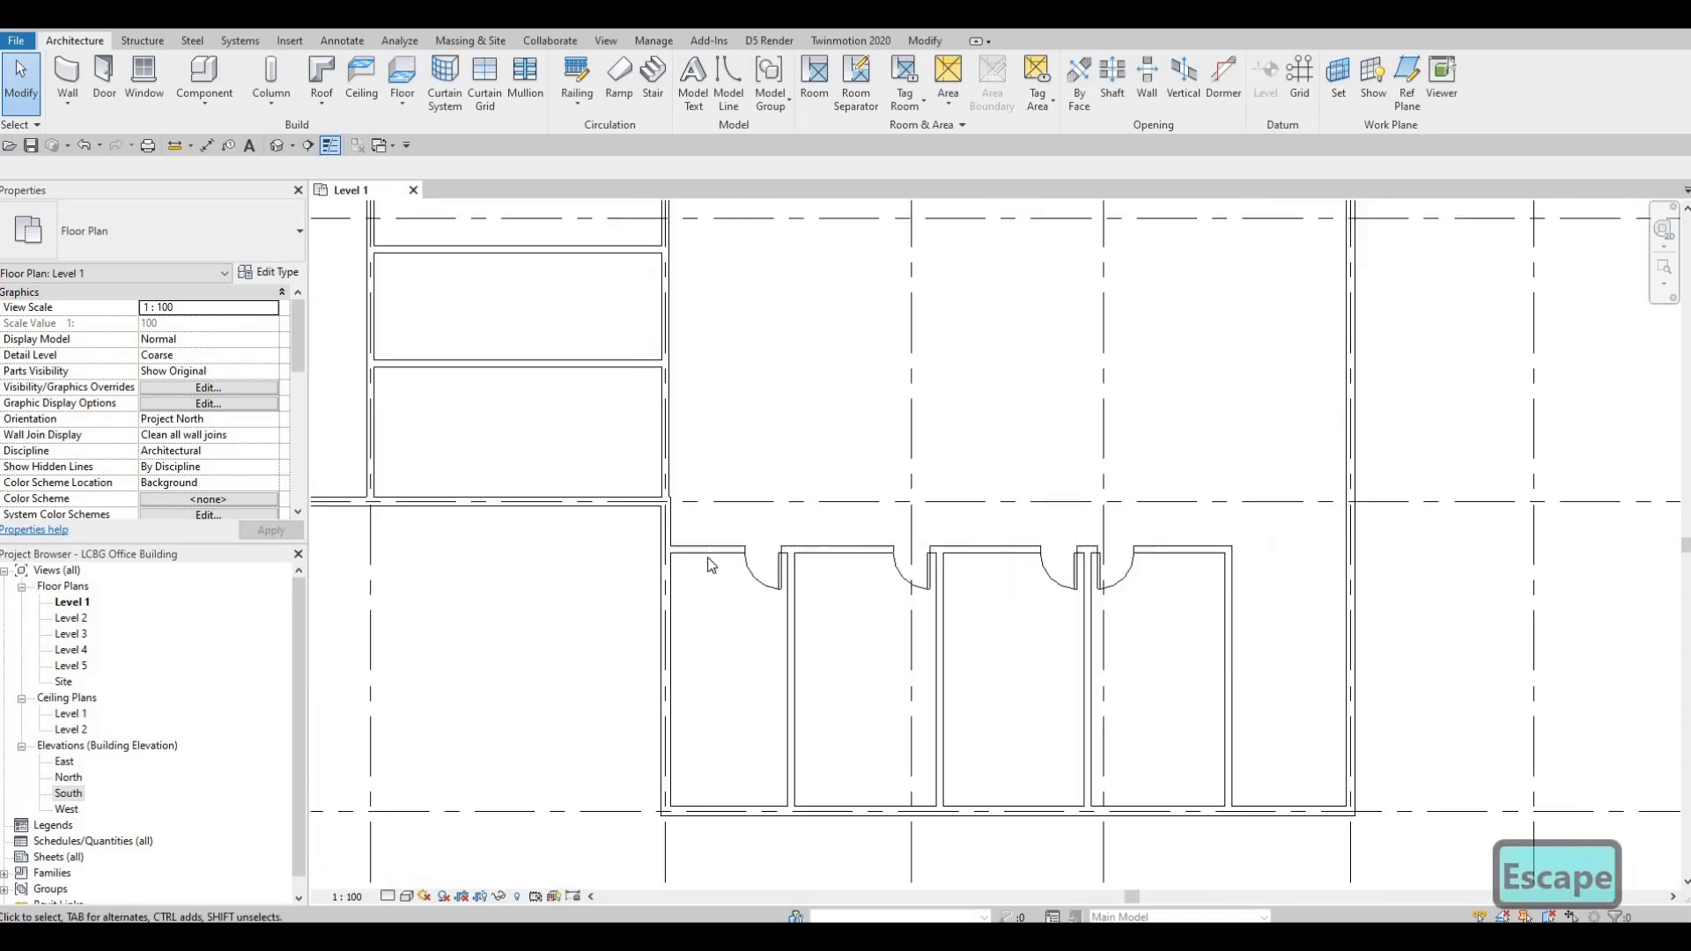
- Set the distance between the four rooms' north wall and the grid 9 wall to 4500 mm
left_click(744, 597)
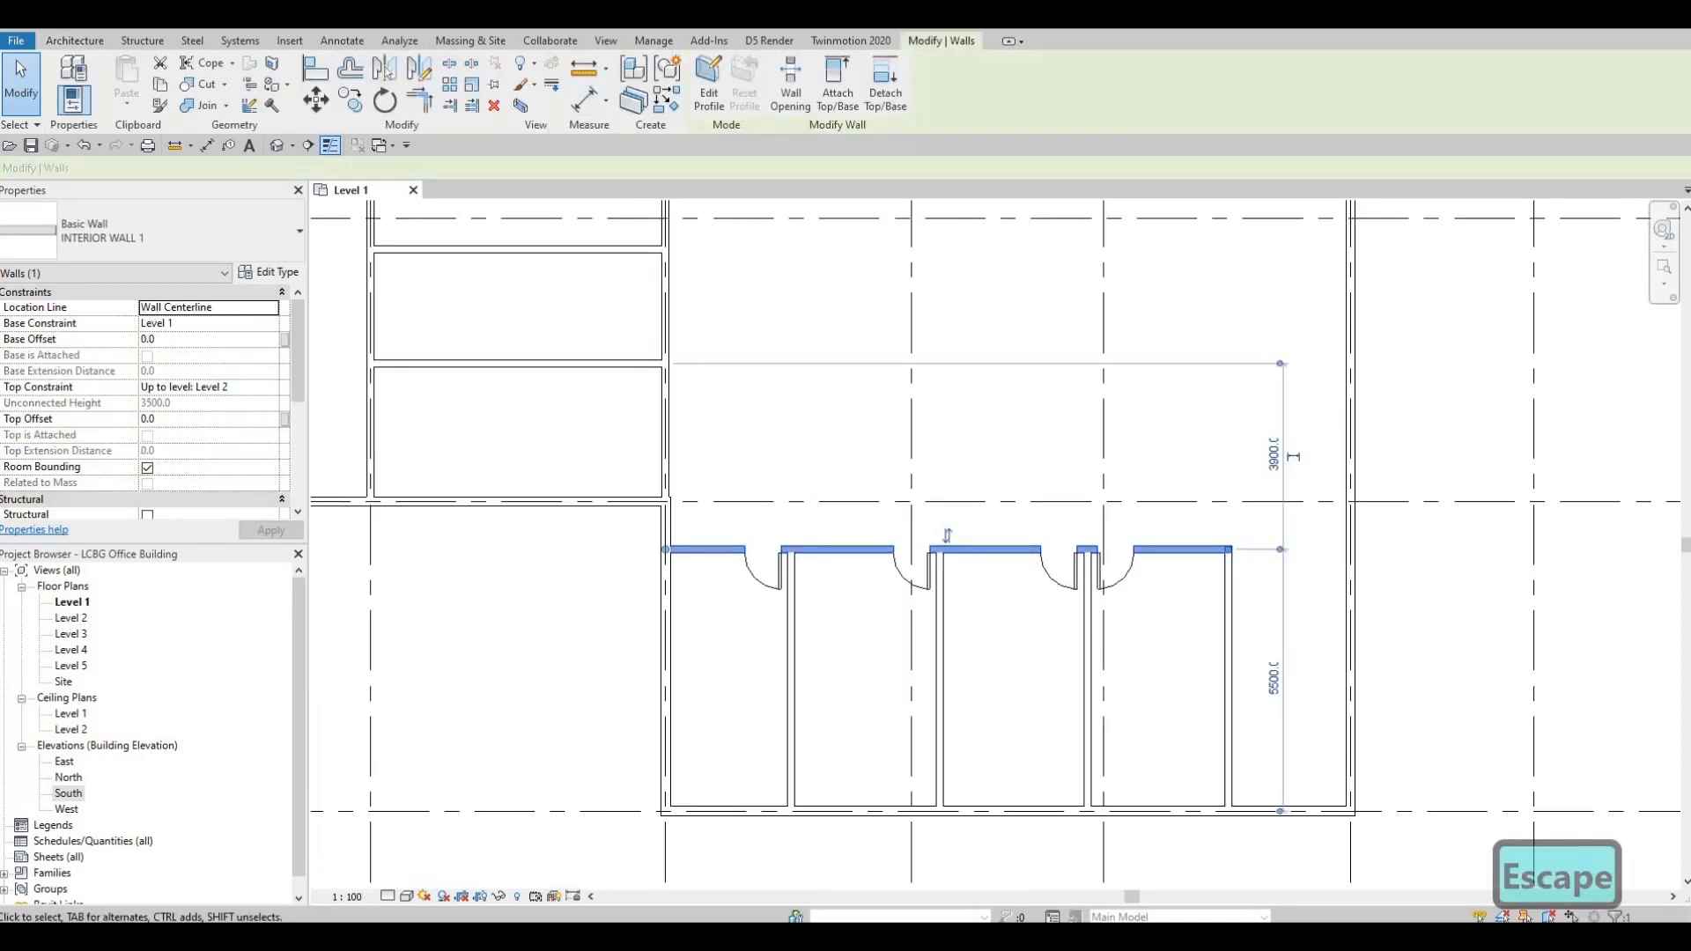
left_click(1271, 680)
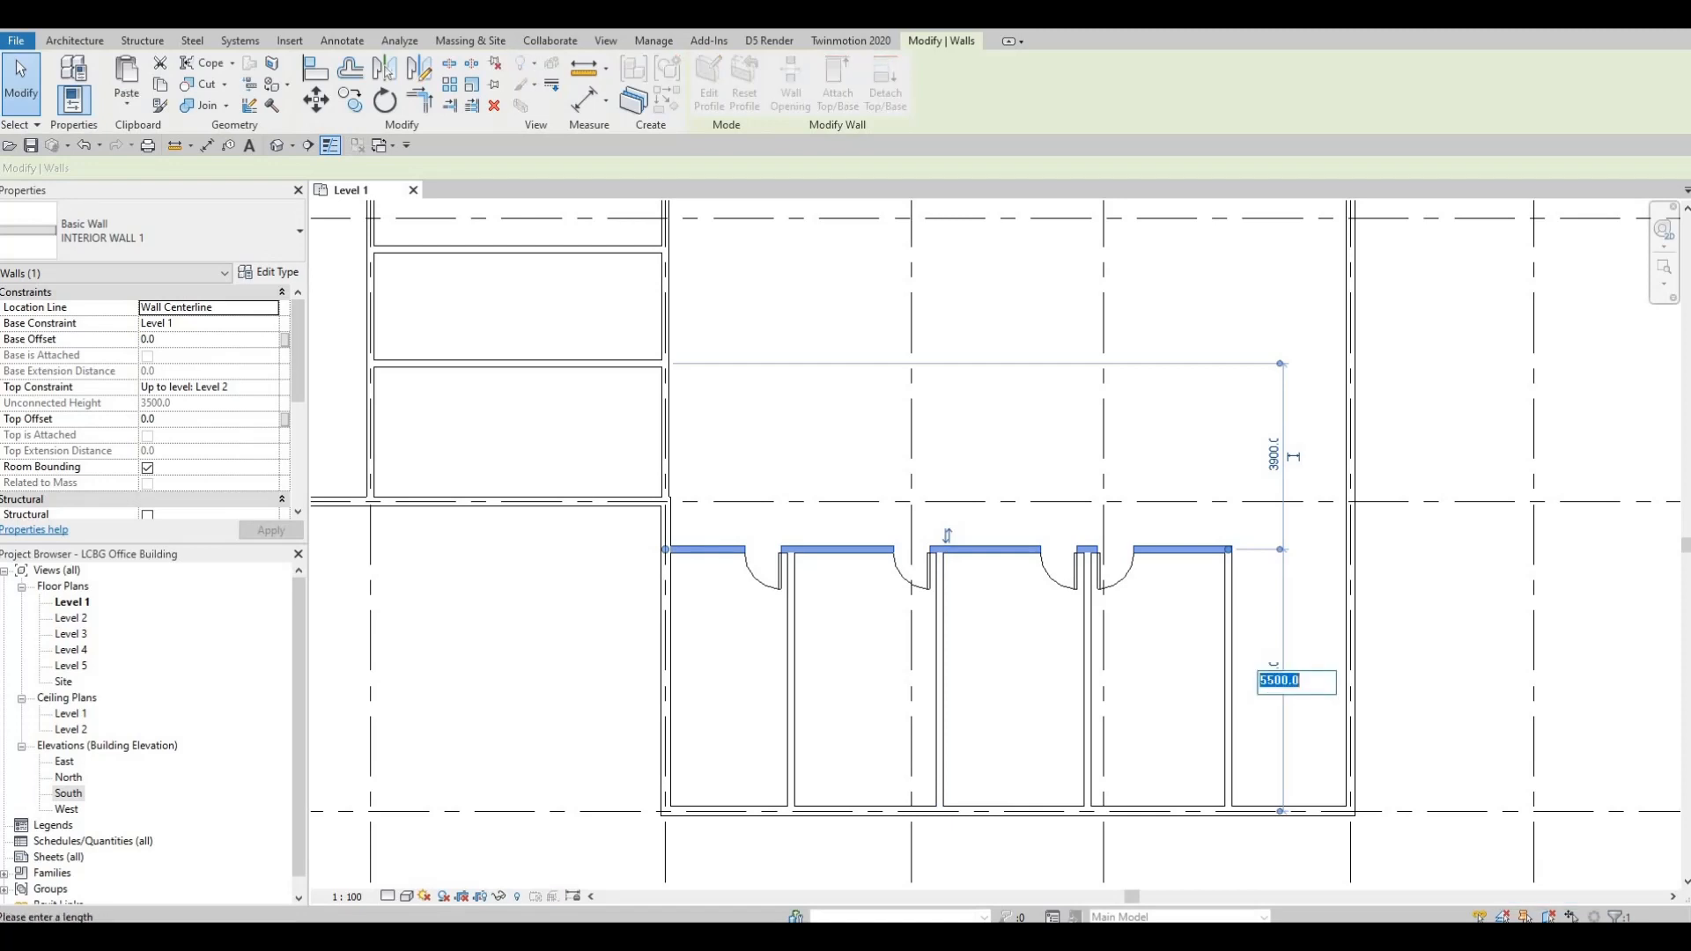
key("BackSpace")
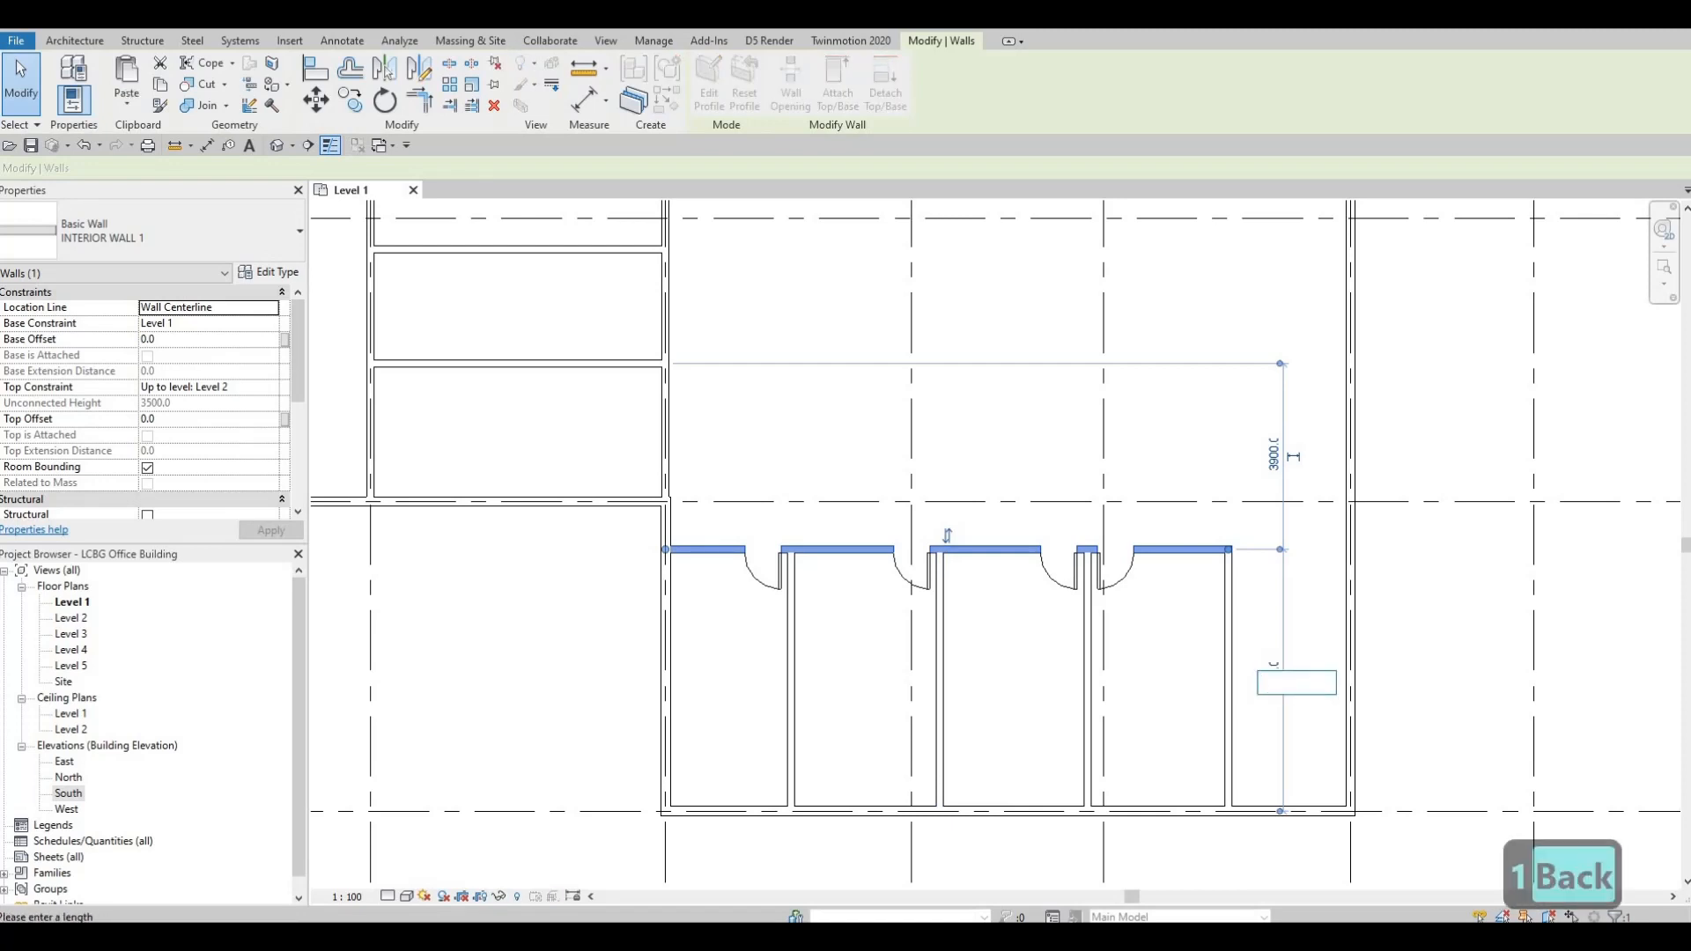
type("4500")
key("Return")
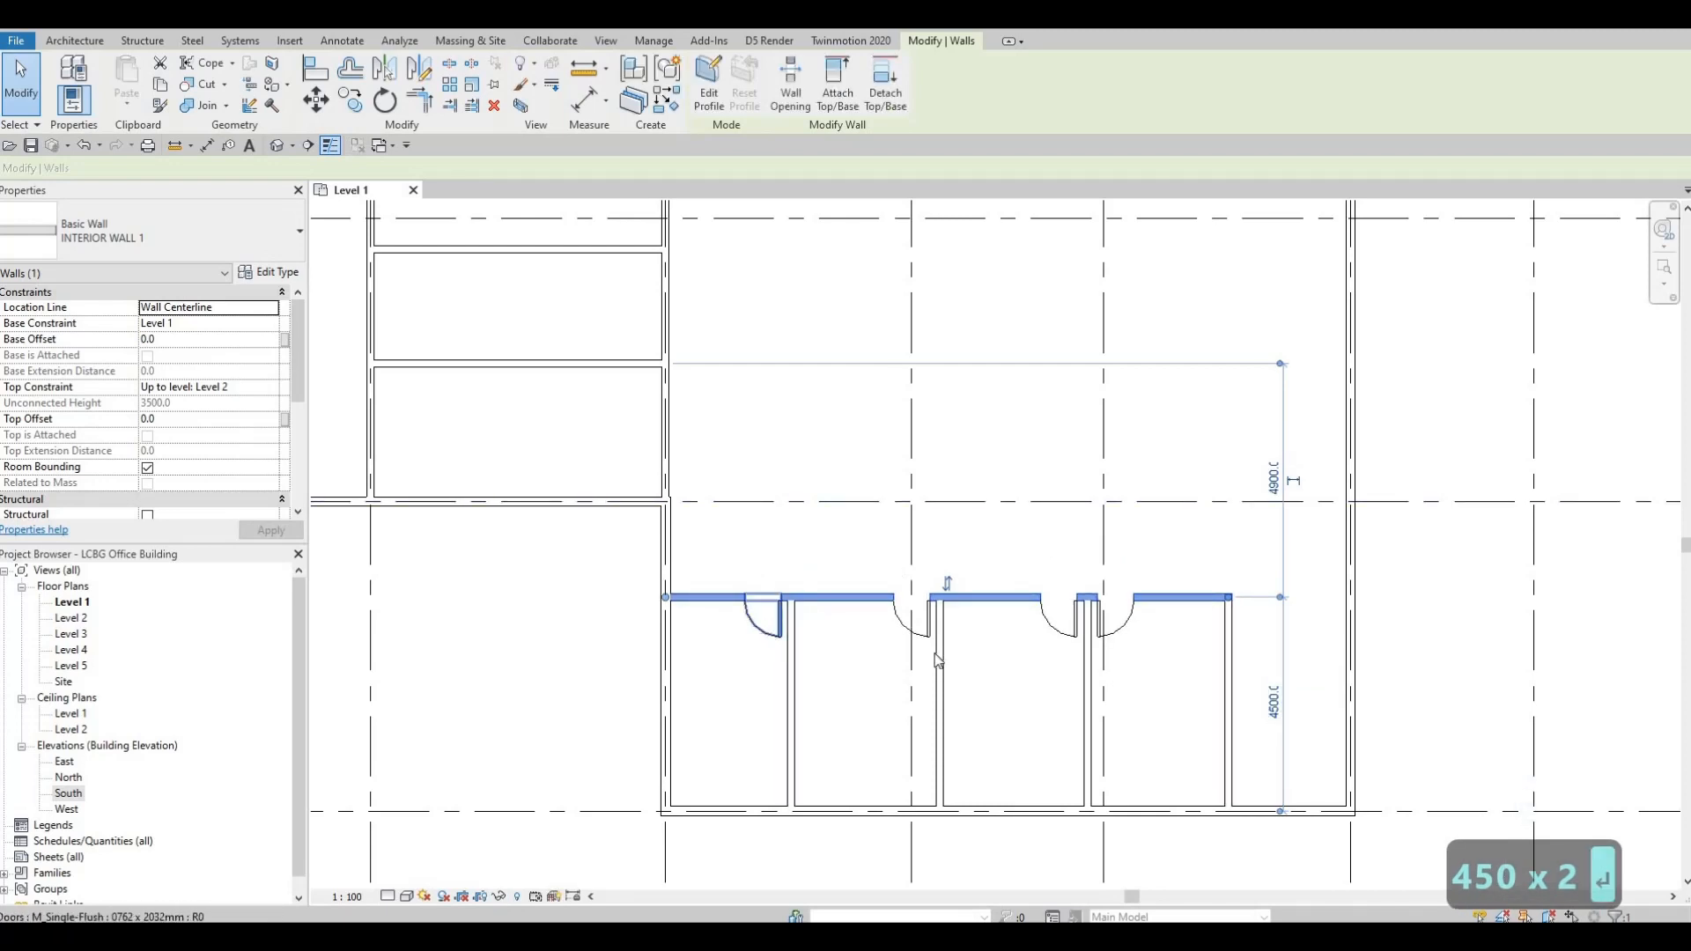
scroll(515, 446, "up", 2)
key("Escape")
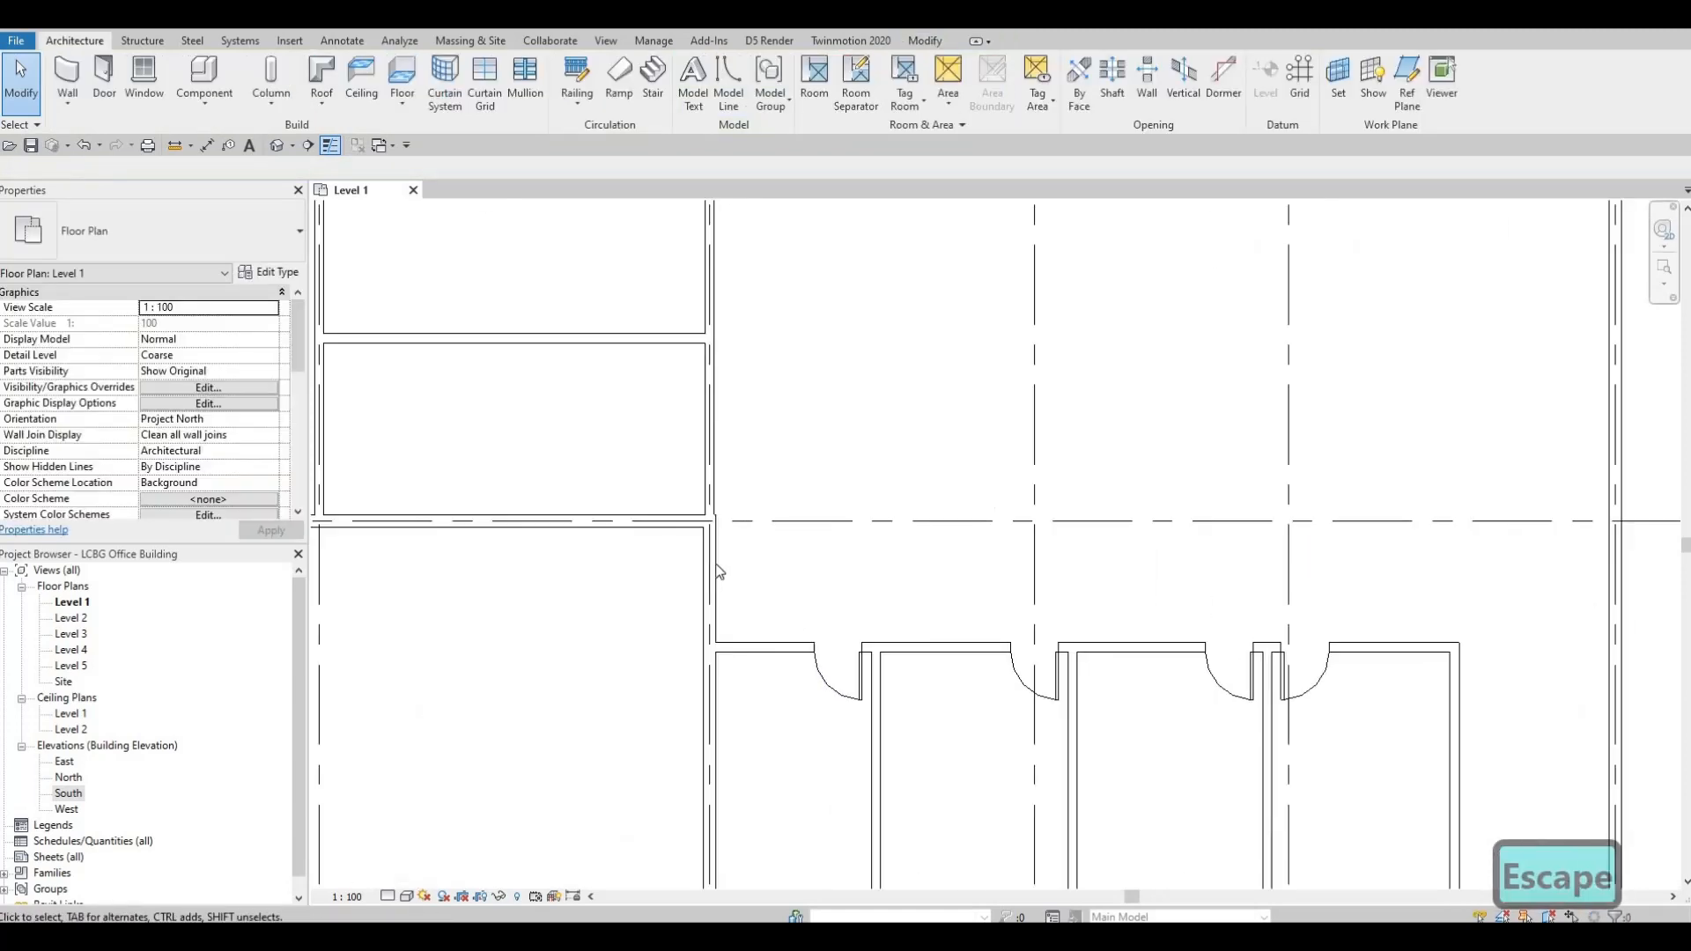
- Draw a similar INTERIOR WALL 1 from grid C 900 mm east along grid 8, turning south to the four rooms' north wall
middle_click_drag(724, 497, 722, 552)
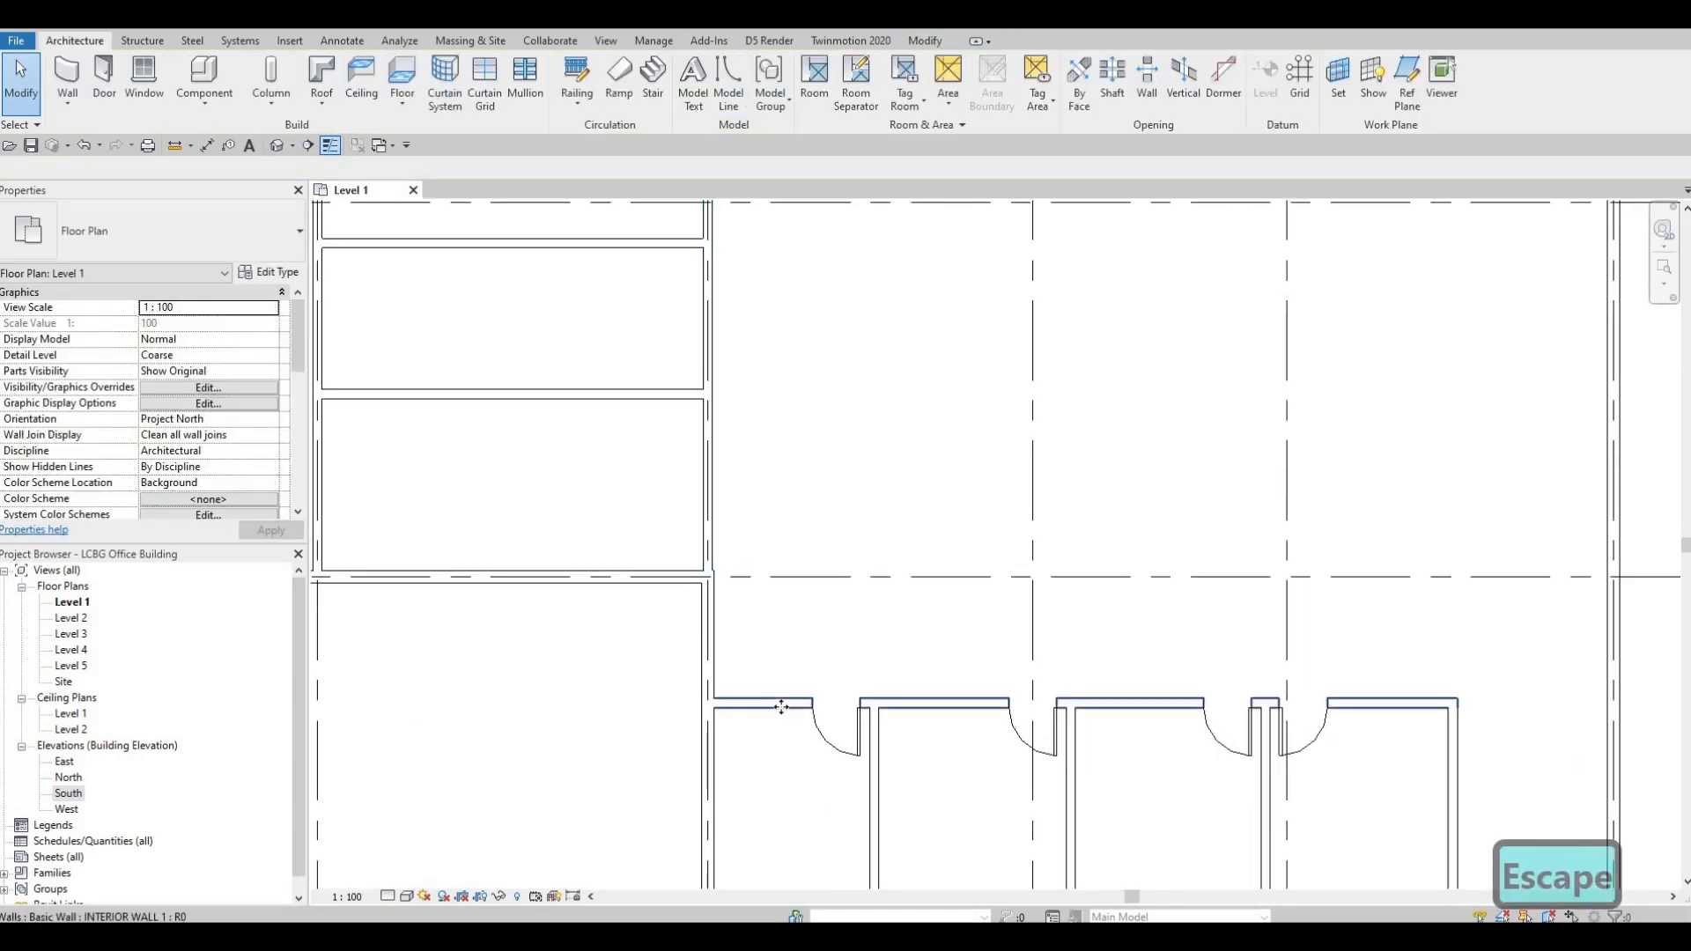
left_click(782, 703)
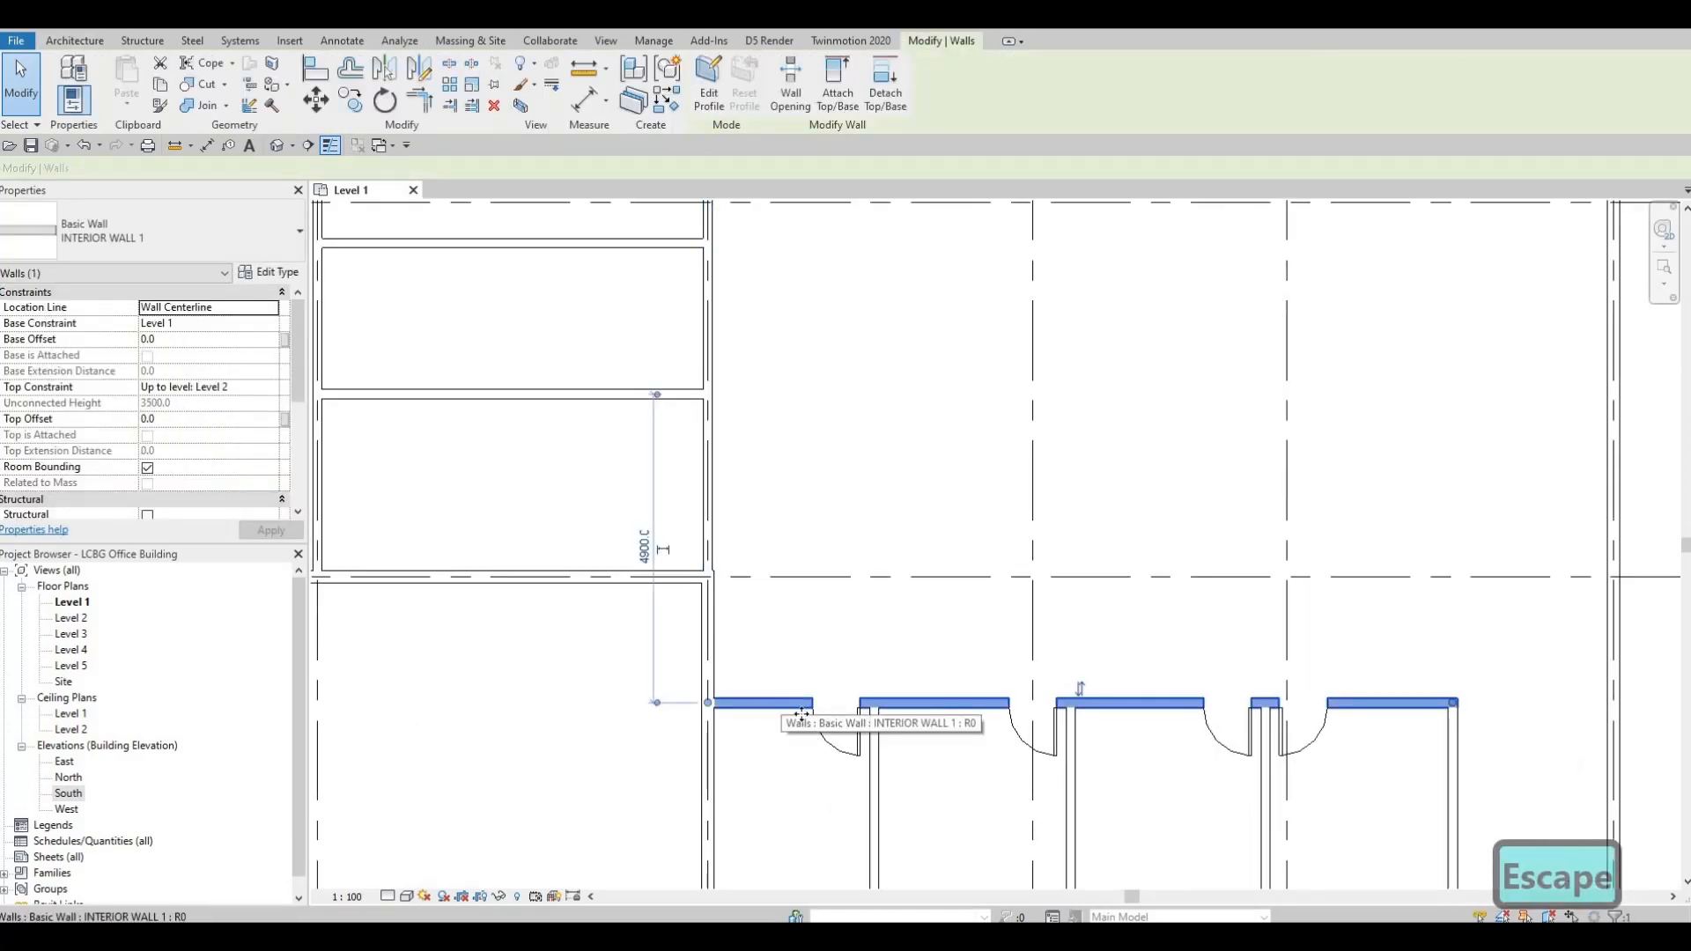
key("Escape")
key("c")
key("s")
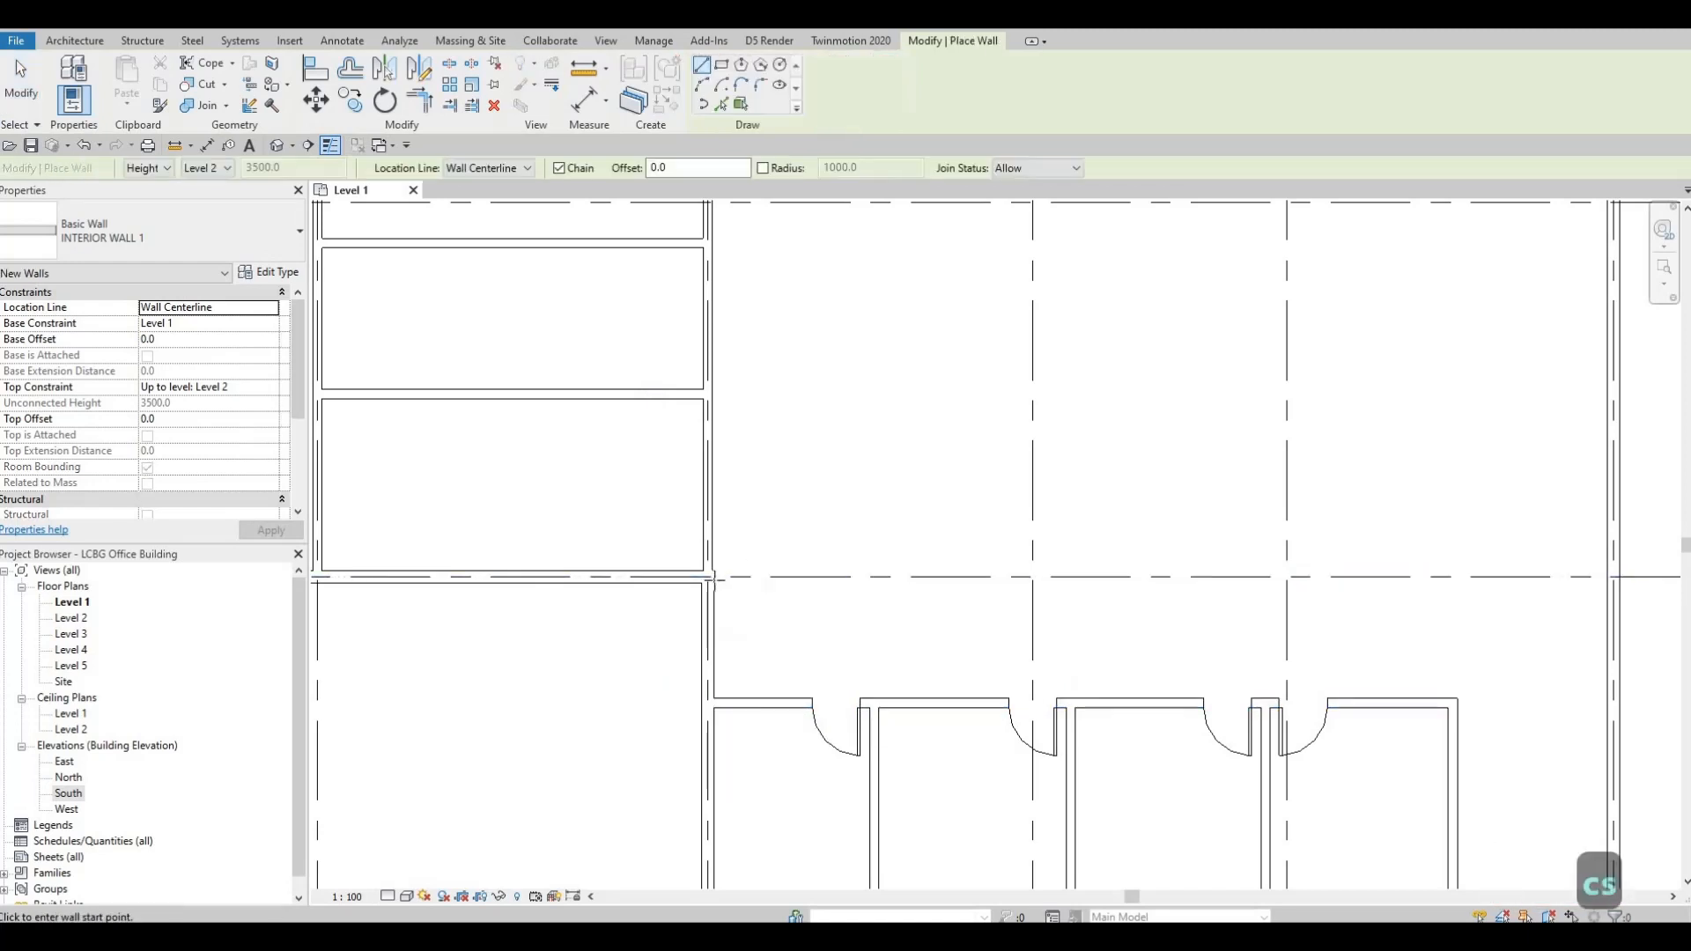
left_click(716, 577)
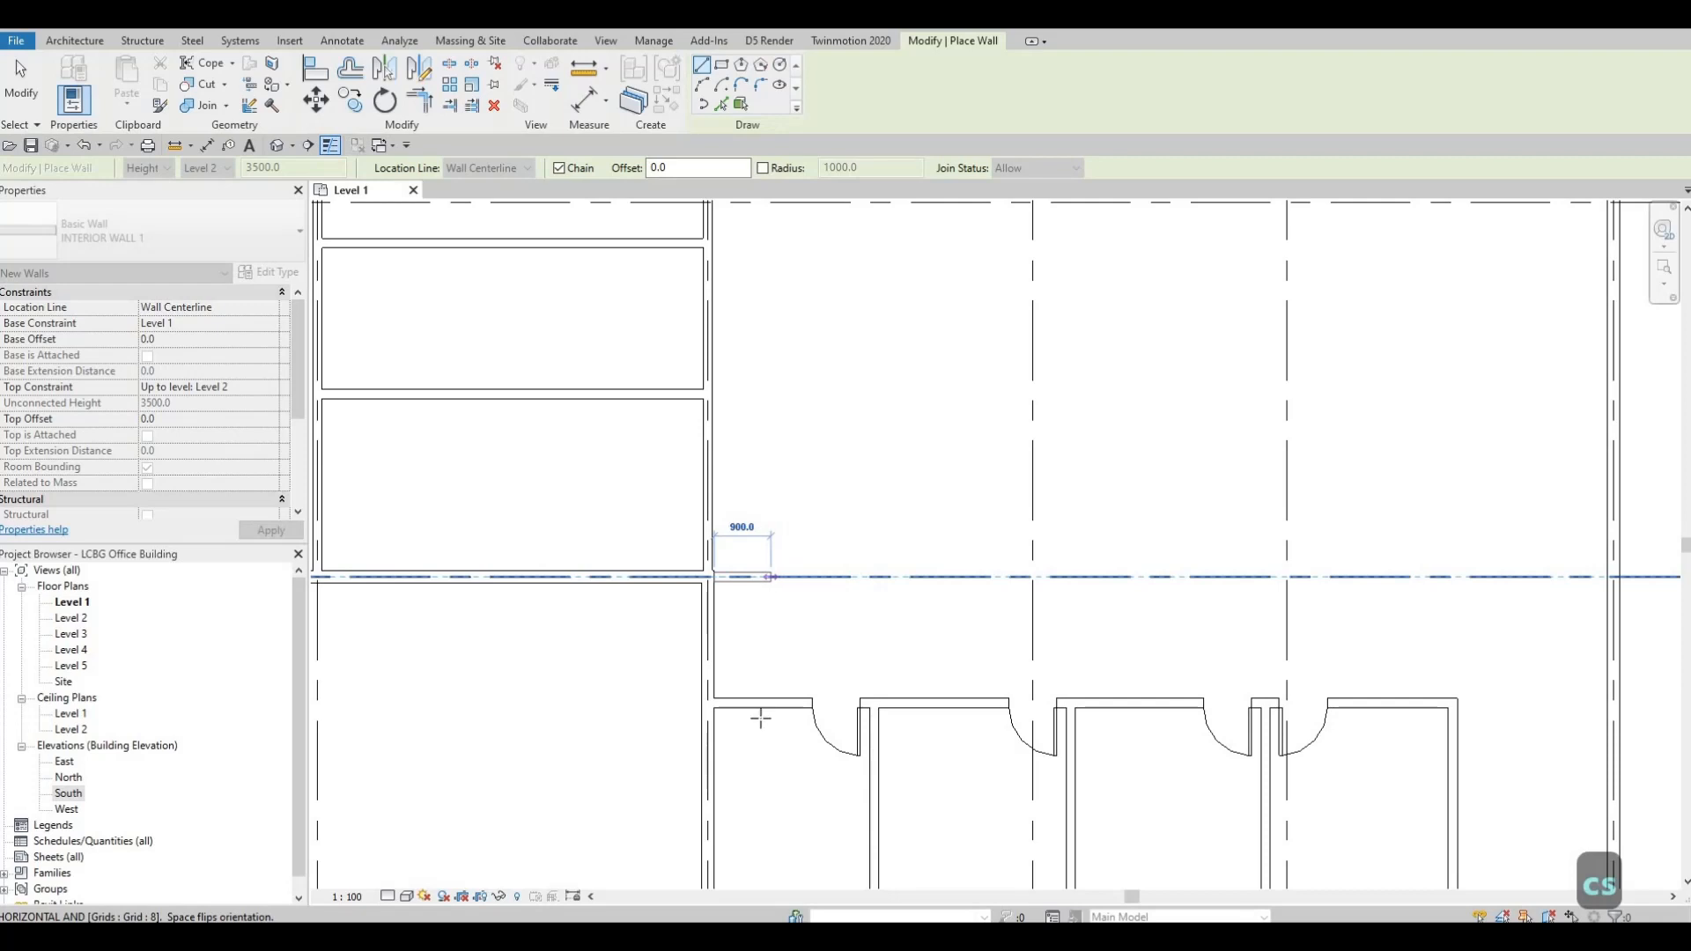
left_click(770, 577)
key("Escape")
key("Escape")
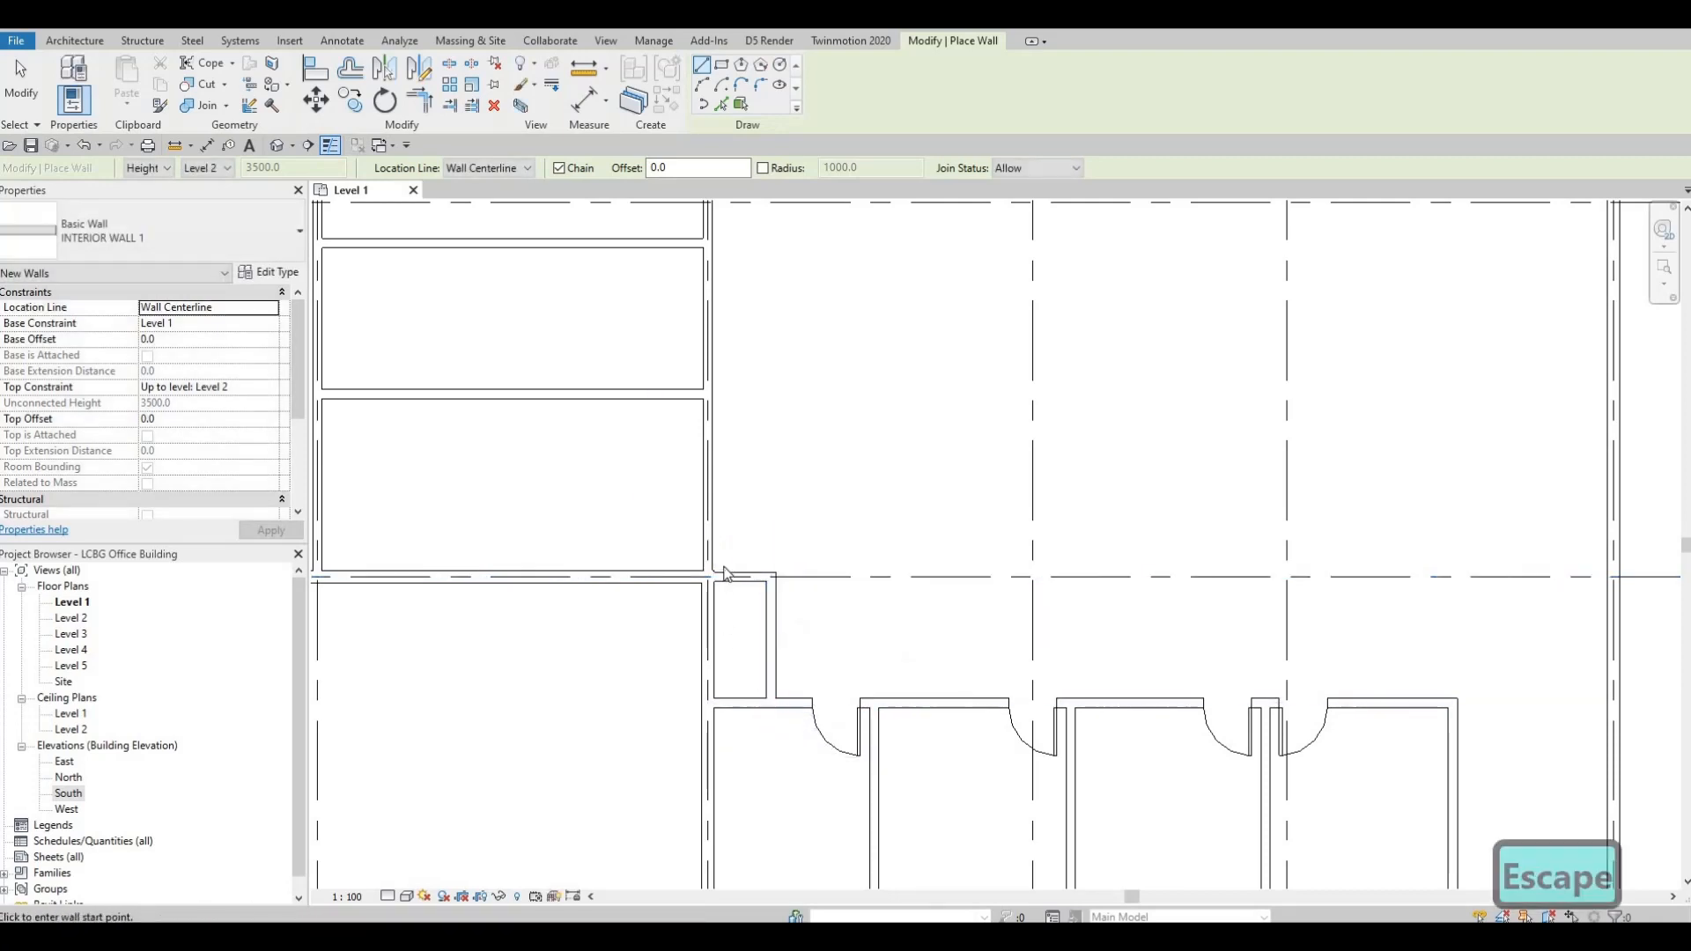
- Pull the west end of the new grid 8 wall away from grid C, leaving it about 580 mm long
scroll(695, 557, "up", 5)
left_click(696, 558)
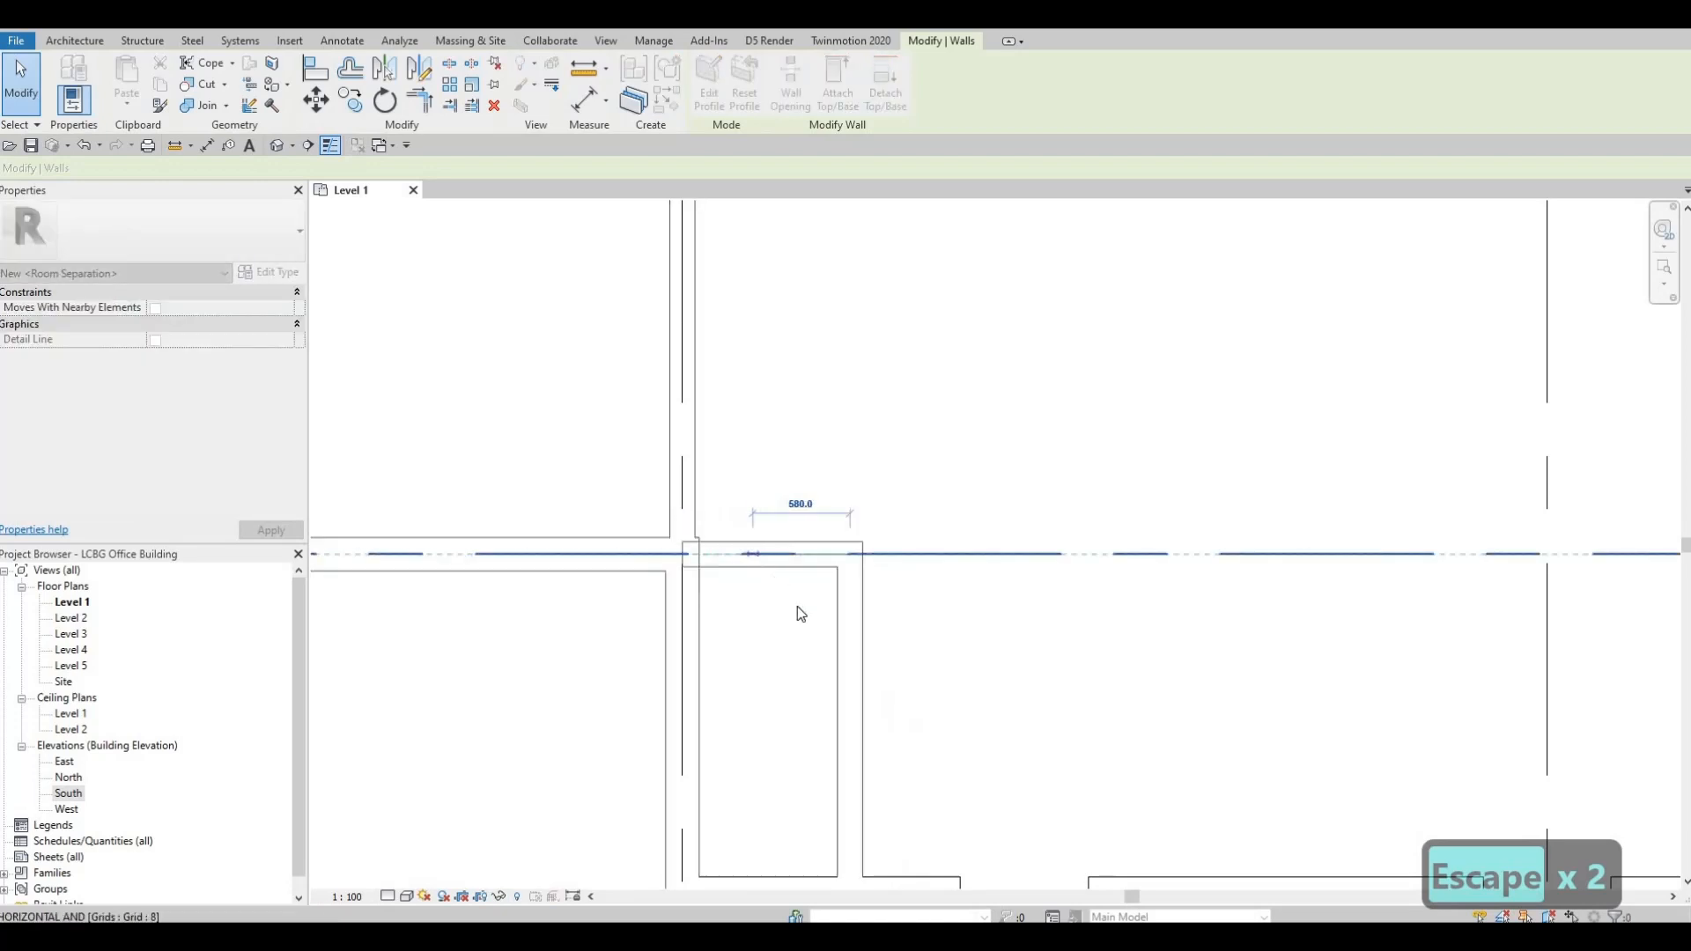
key("Escape")
key("Escape")
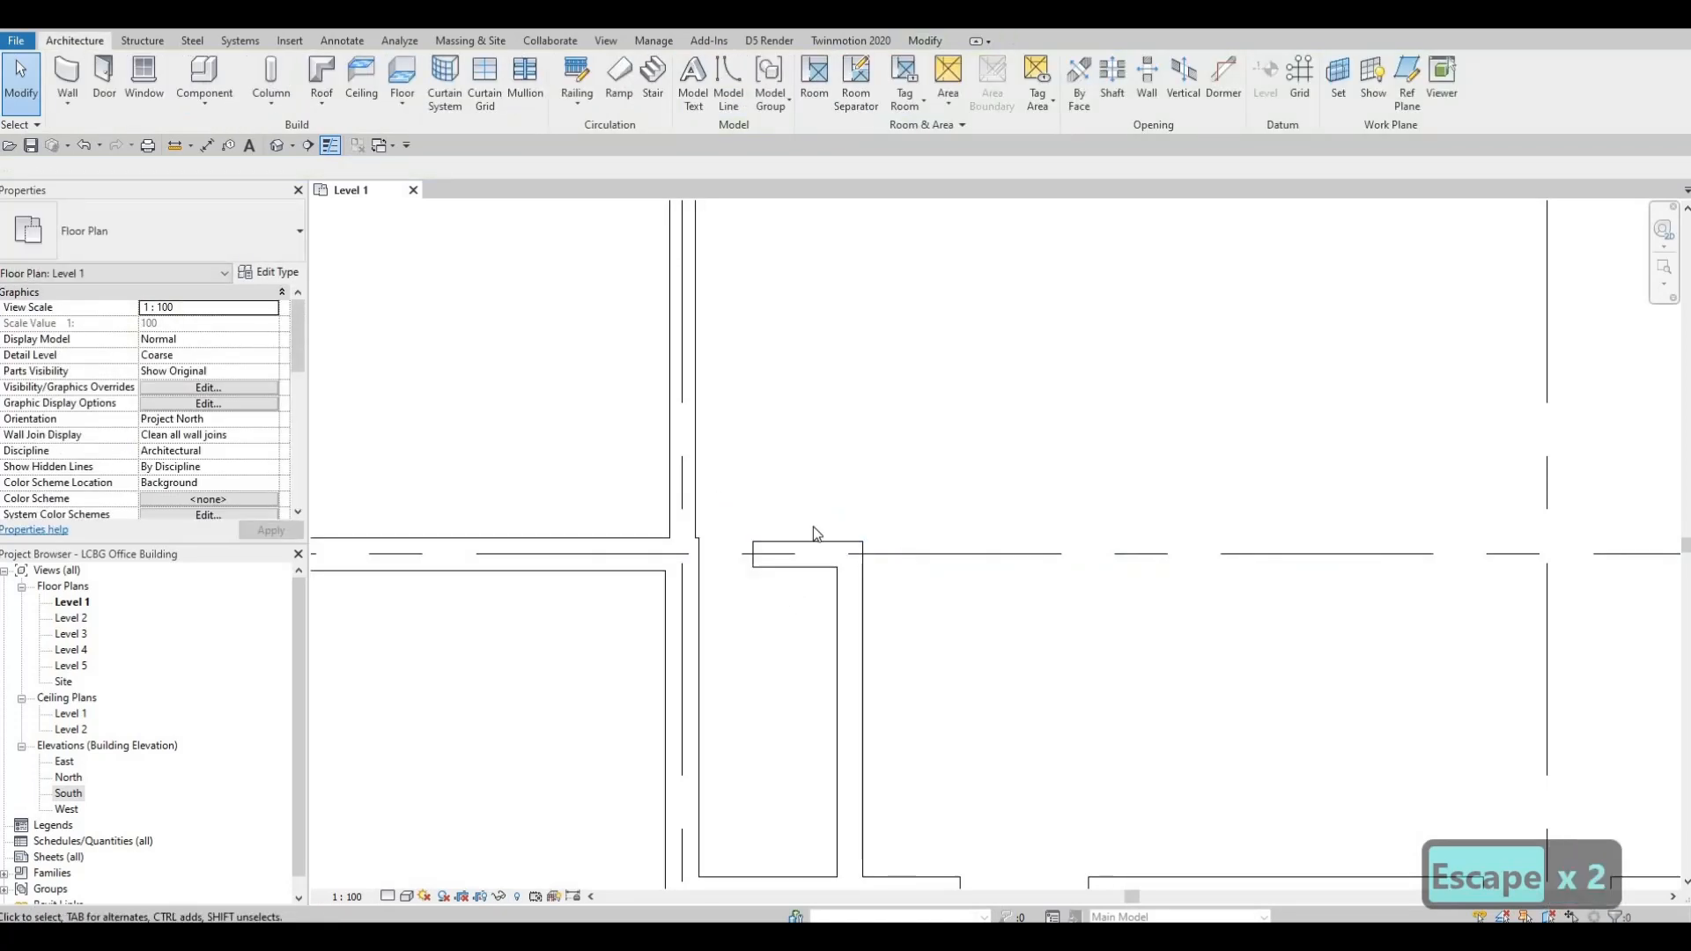
- Align the short grid 8 interior wall's north face with the north face of the exterior wall west of grid C
left_click(925, 40)
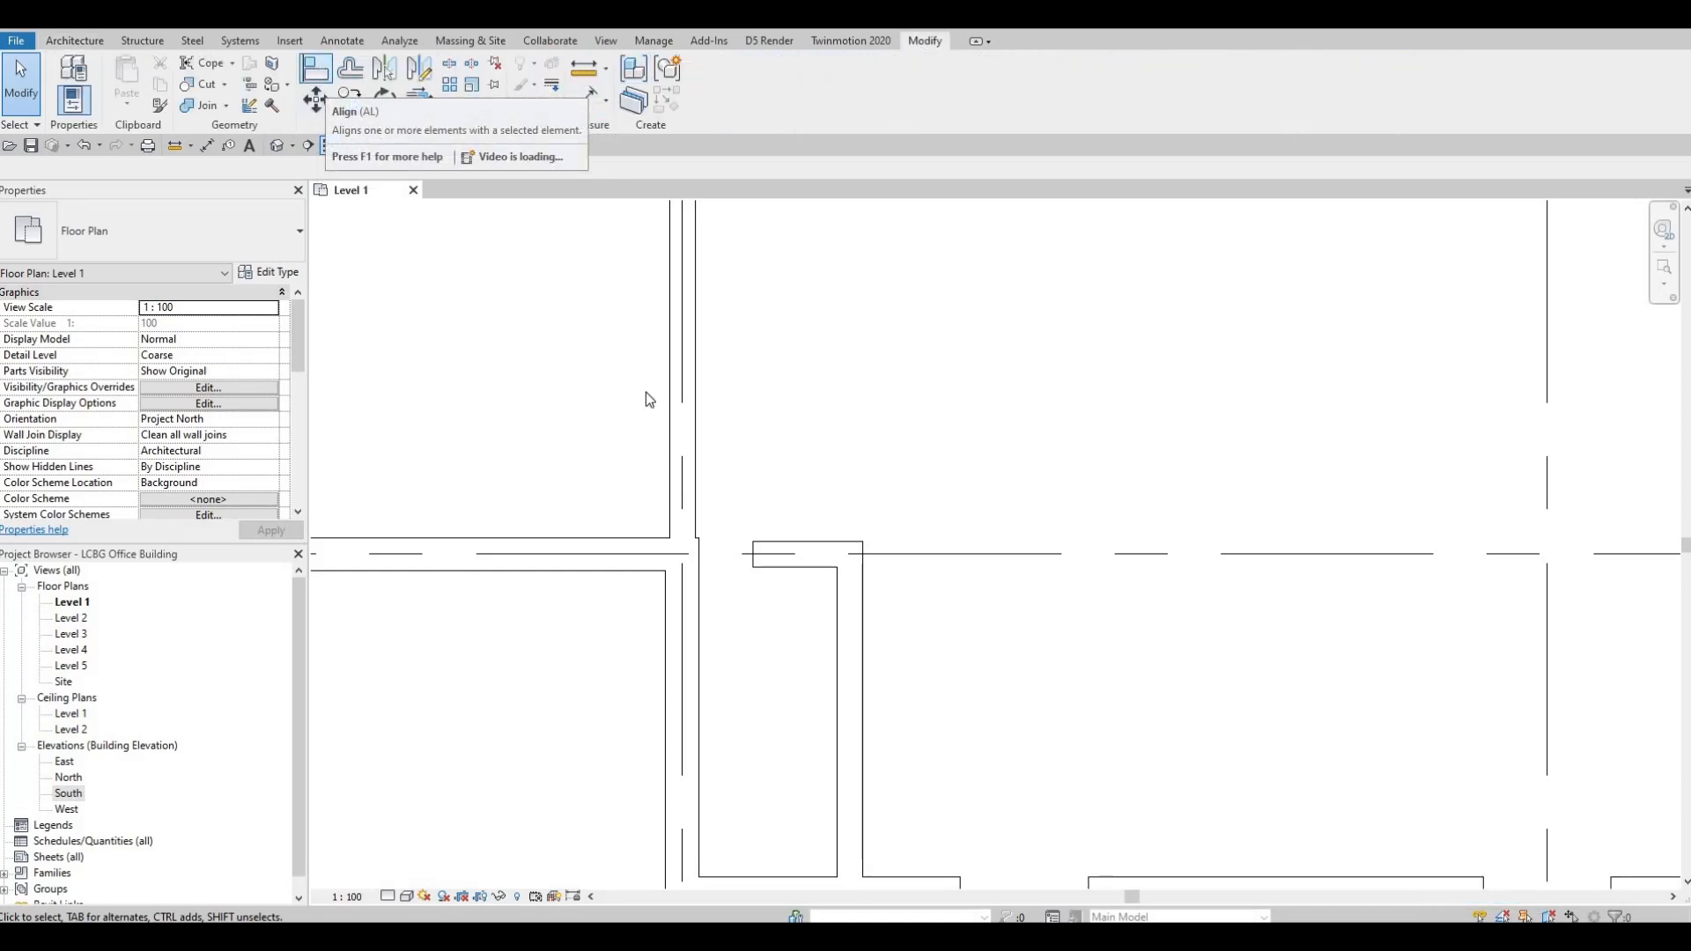
key("a")
key("l")
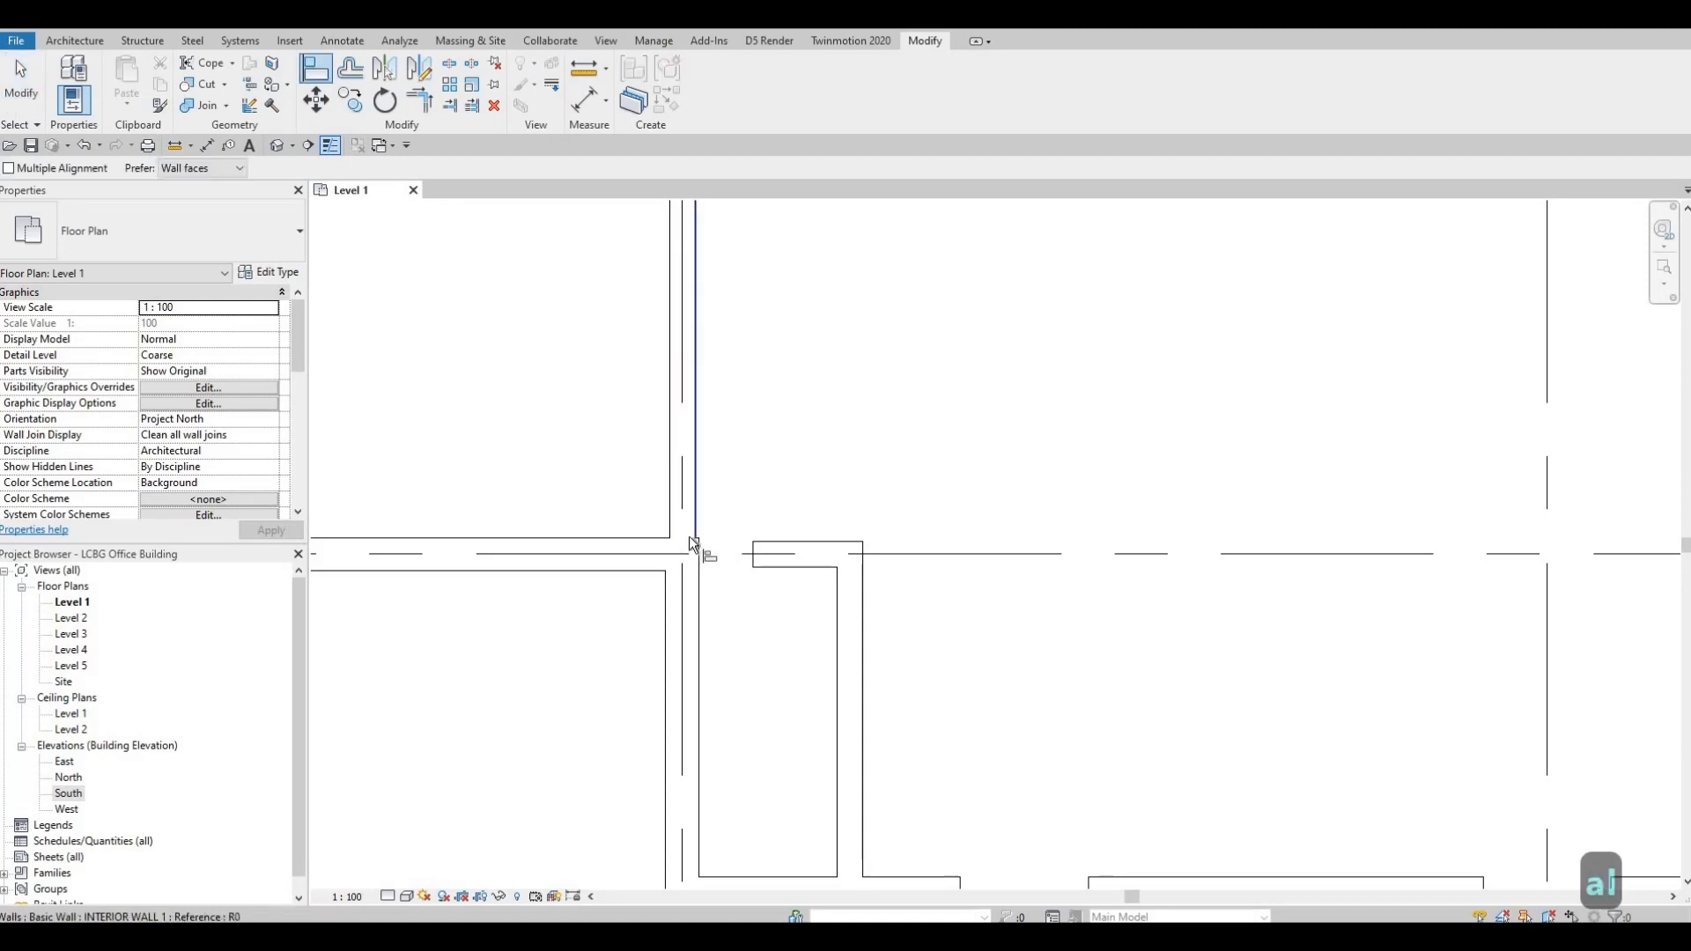
left_click(693, 539)
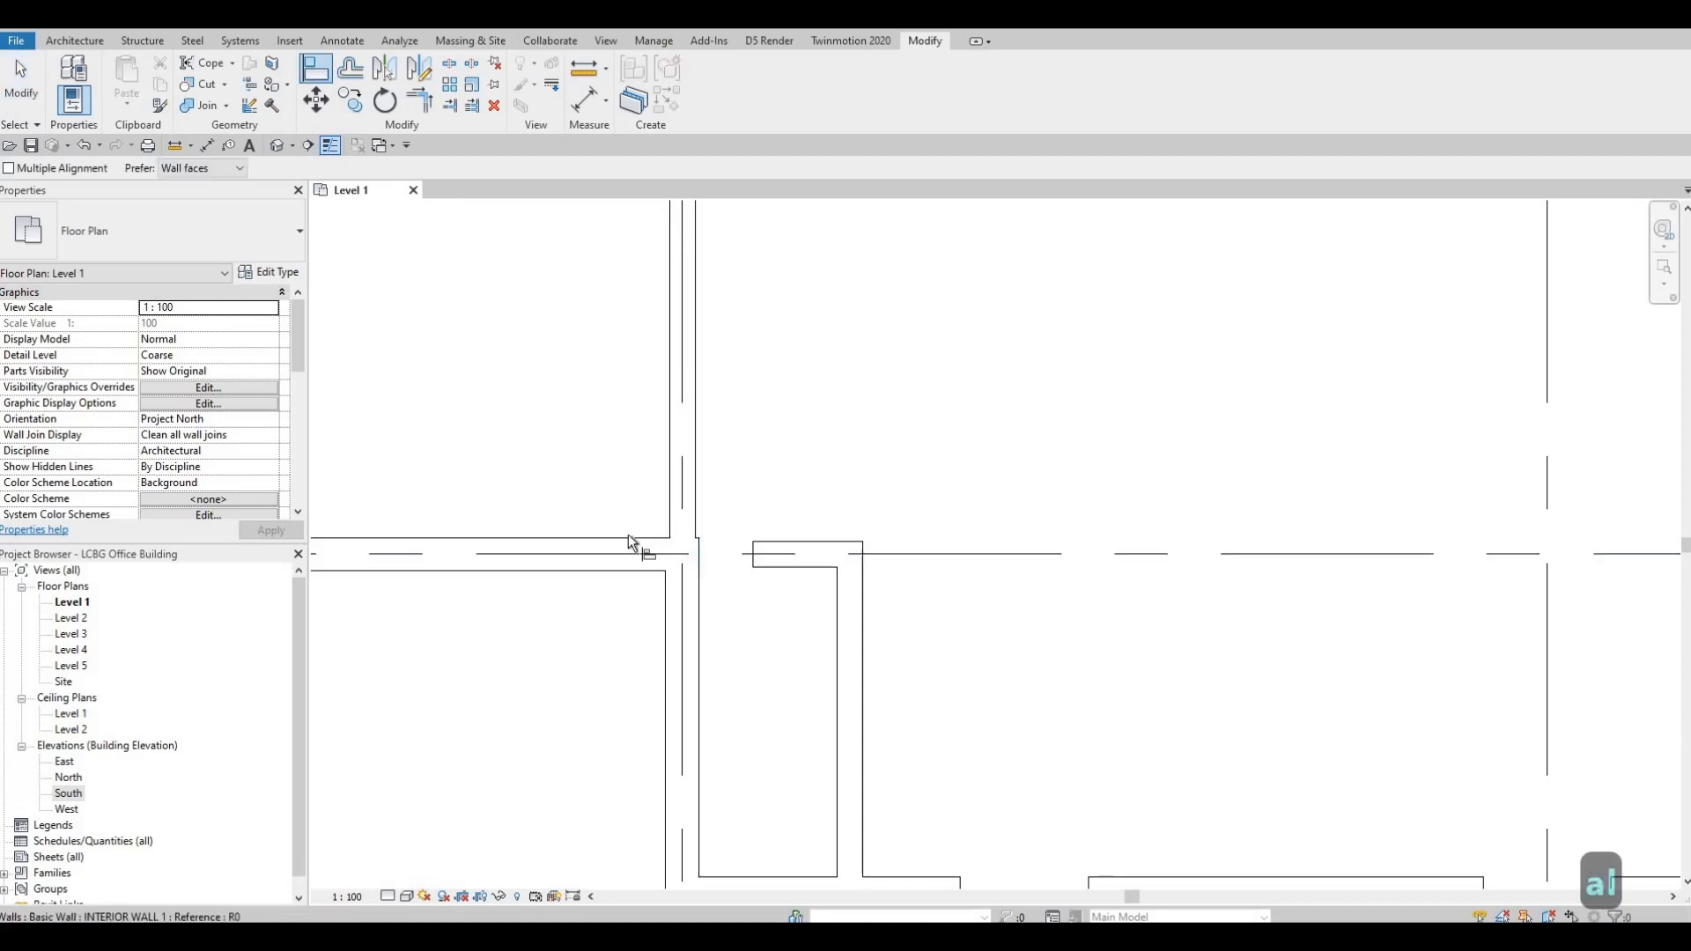
left_click(826, 542)
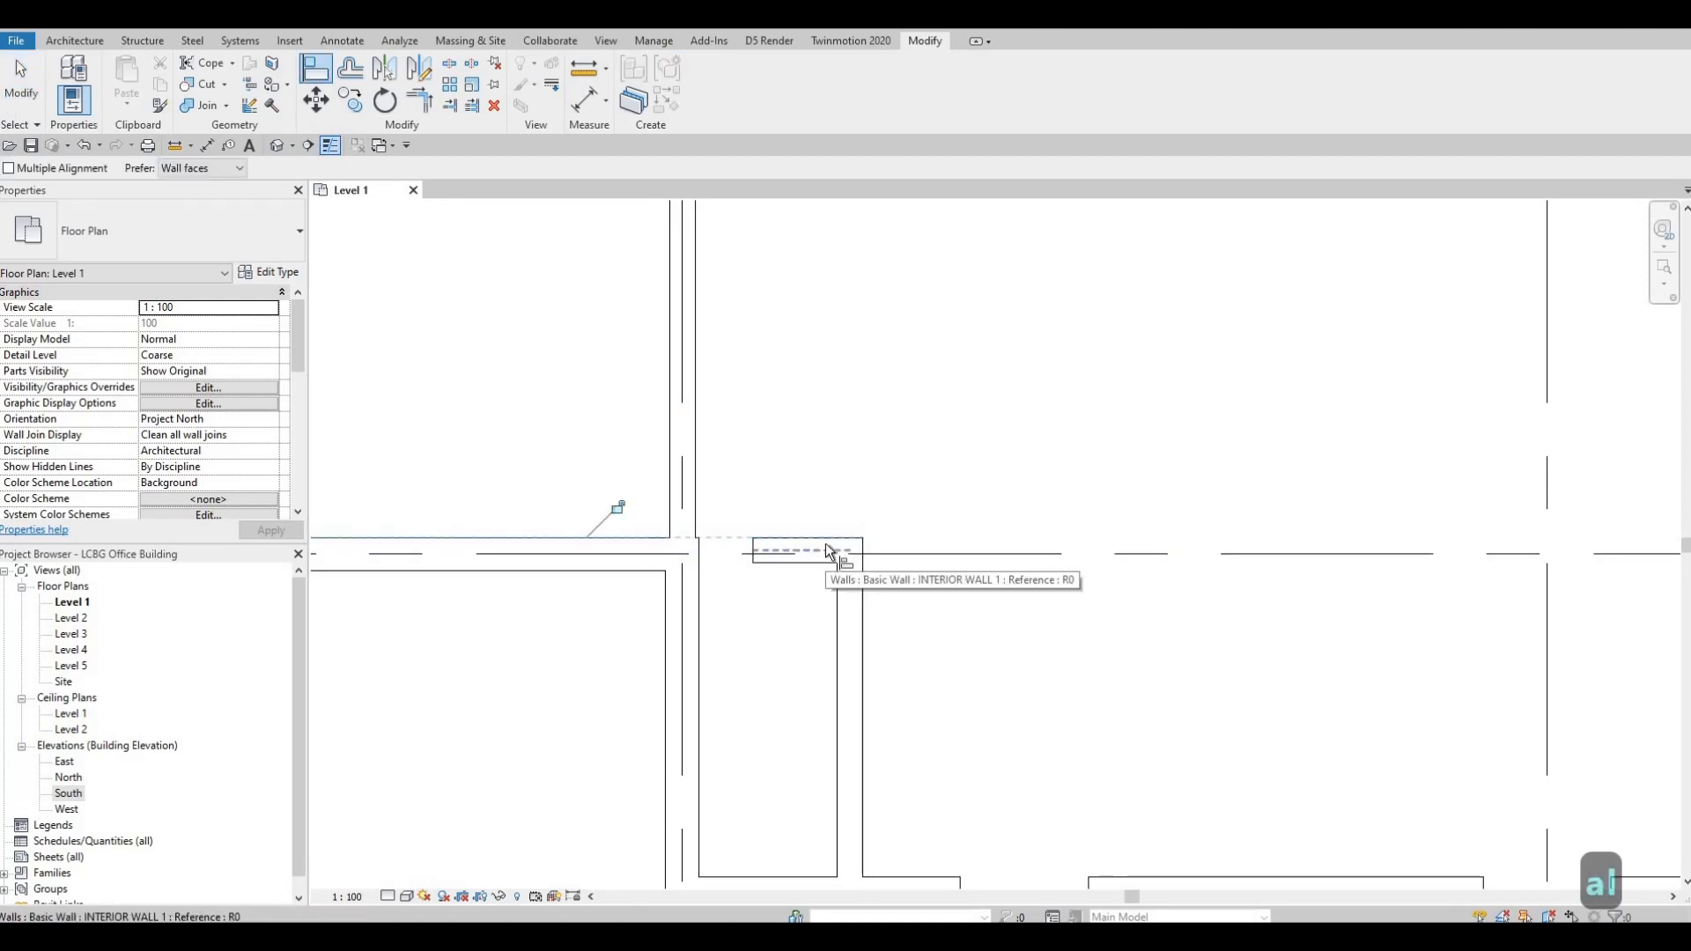
key("Escape")
key("Escape")
key("Escape")
- Extend the west end of the short grid 8 wall back to the wall on grid C
scroll(783, 542, "up", 2)
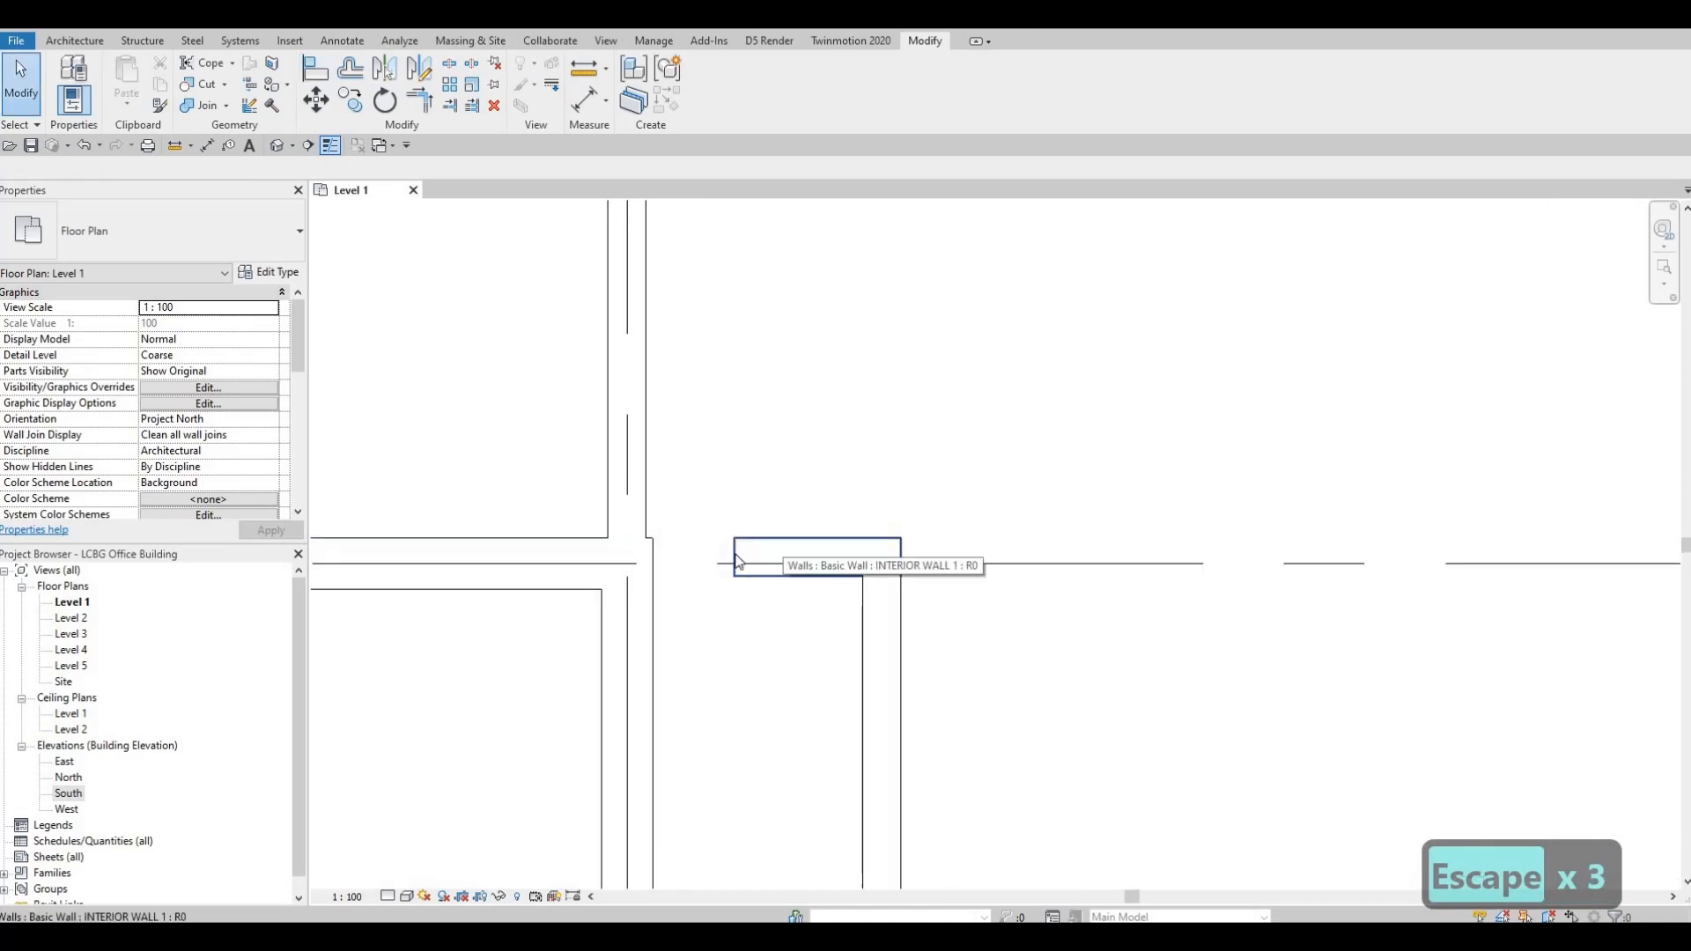
left_click(736, 555)
left_click_drag(735, 556, 627, 558)
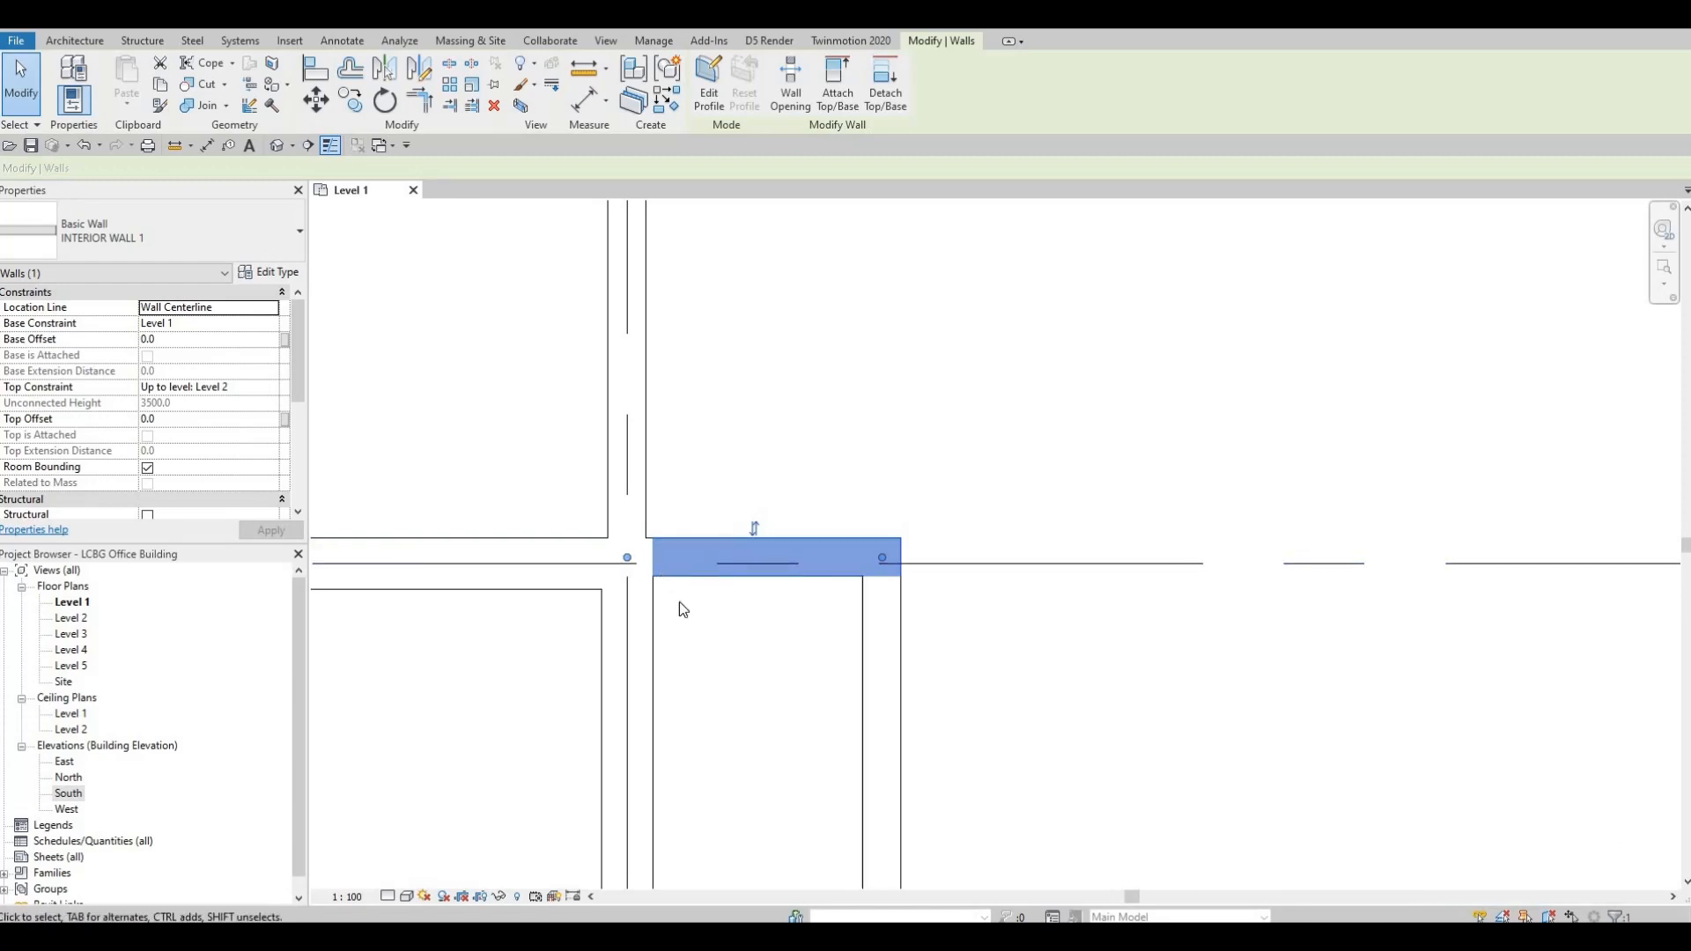
middle_click_drag(727, 608, 745, 558)
scroll(745, 559, "down", 1)
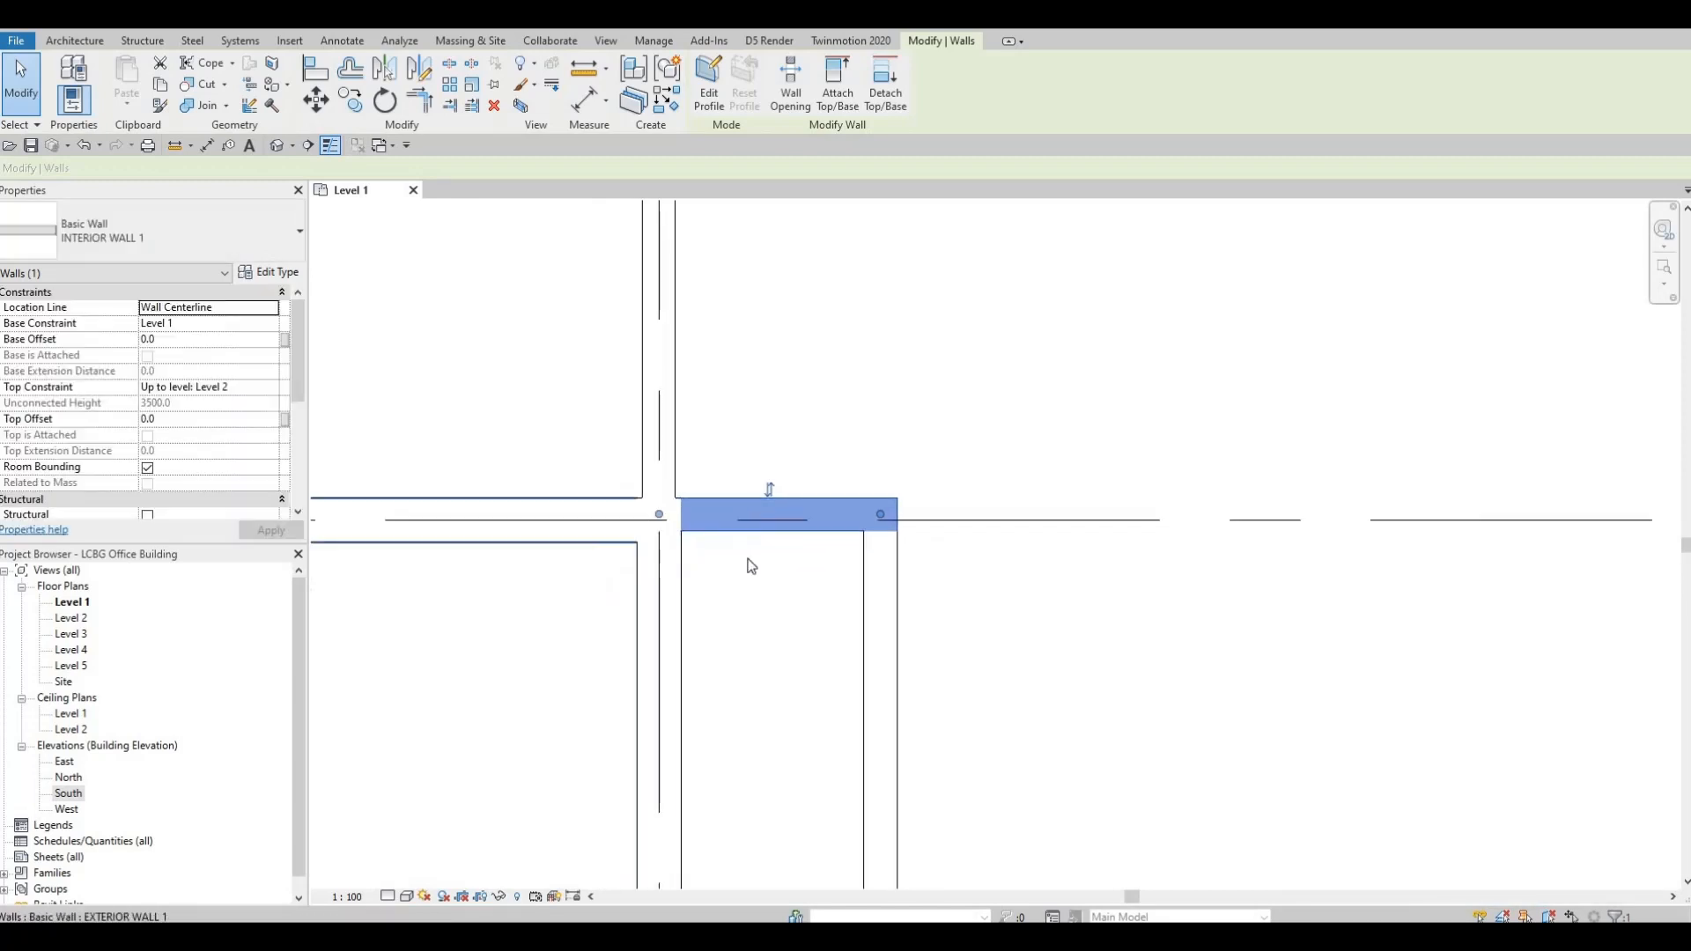
scroll(784, 575, "down", 3)
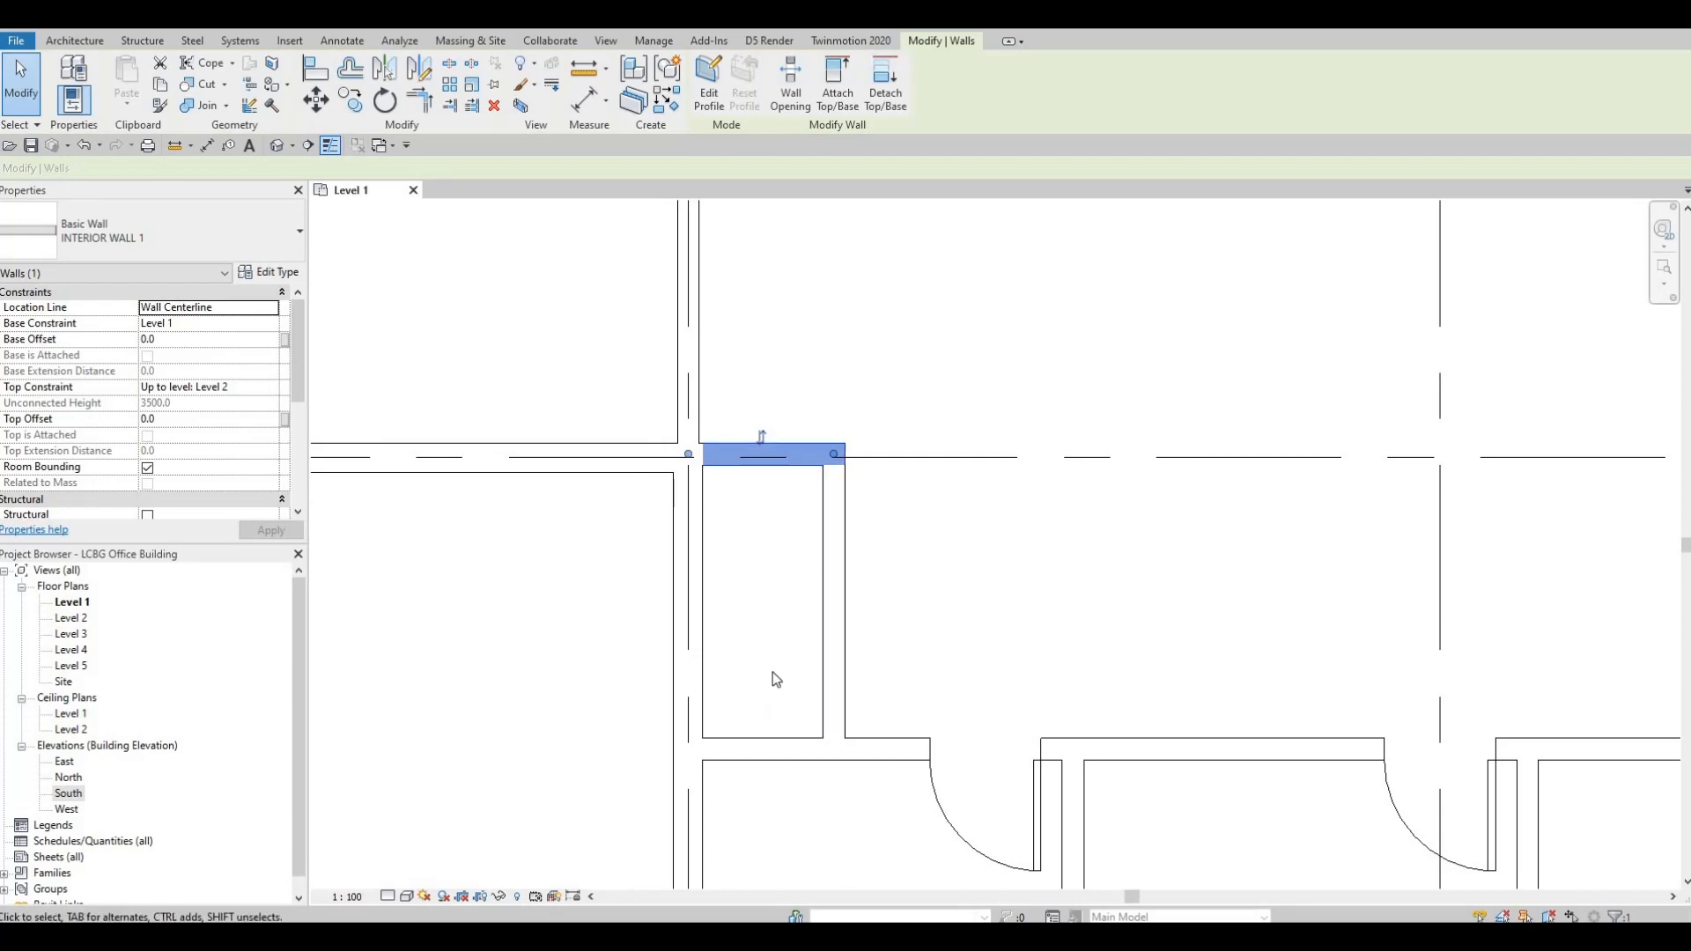
key("Escape")
- Start loading a family and open the Doors folder of the Canada library
scroll(910, 532, "down", 3)
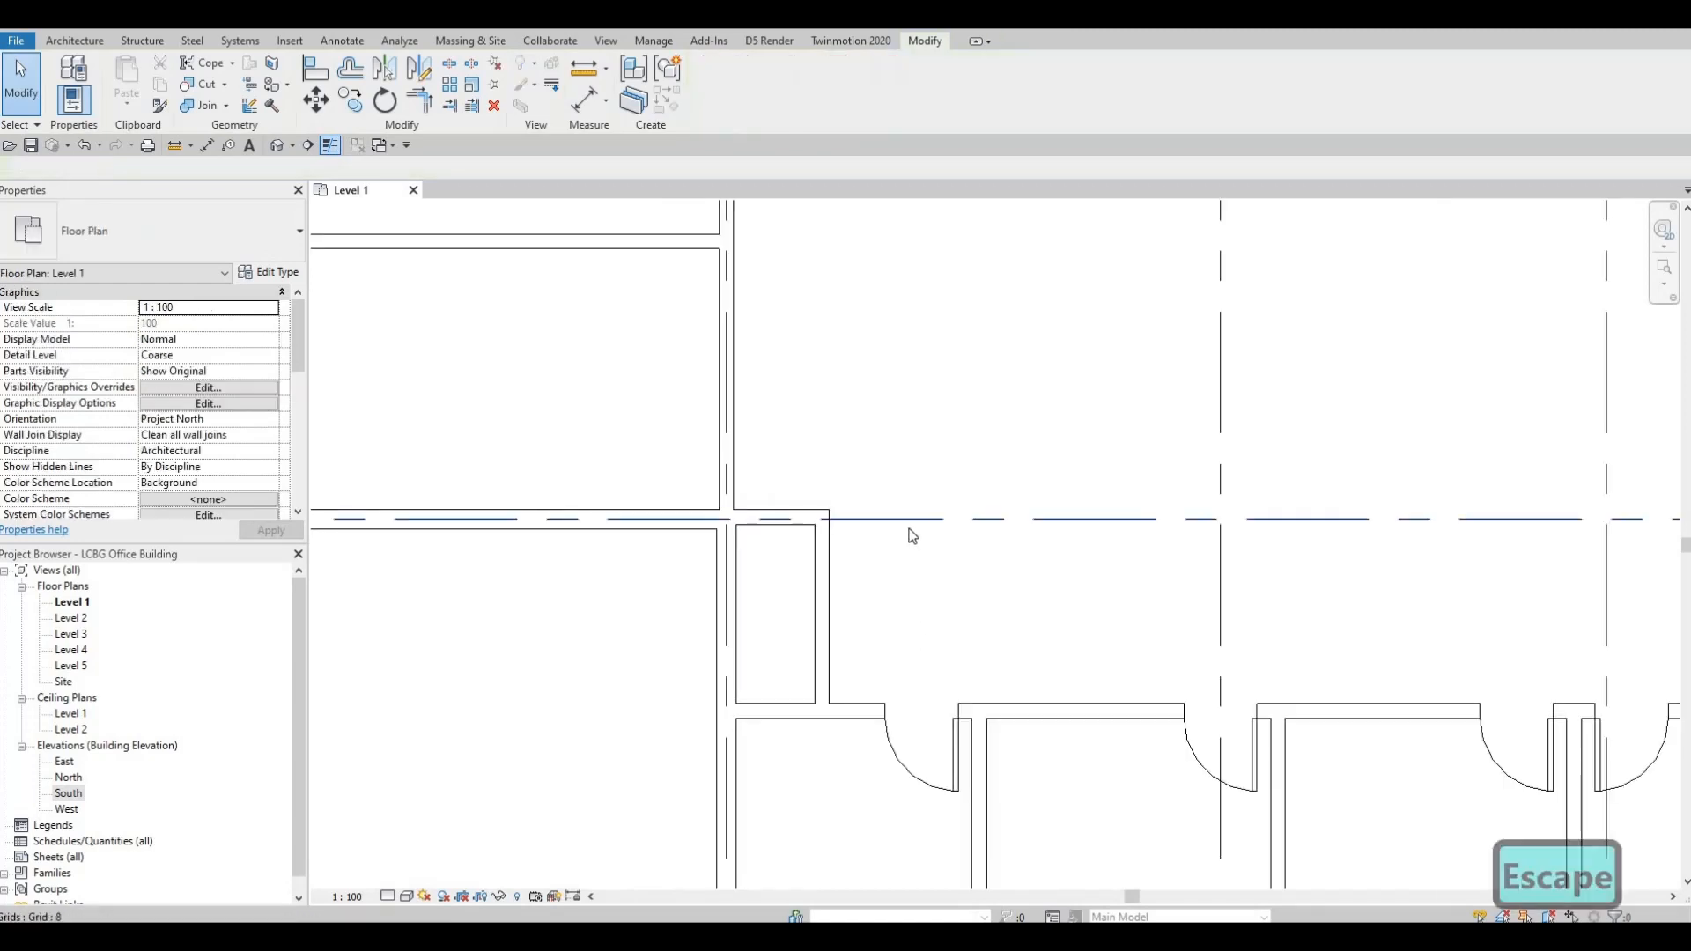
scroll(908, 529, "down", 3)
middle_click_drag(908, 528, 909, 661)
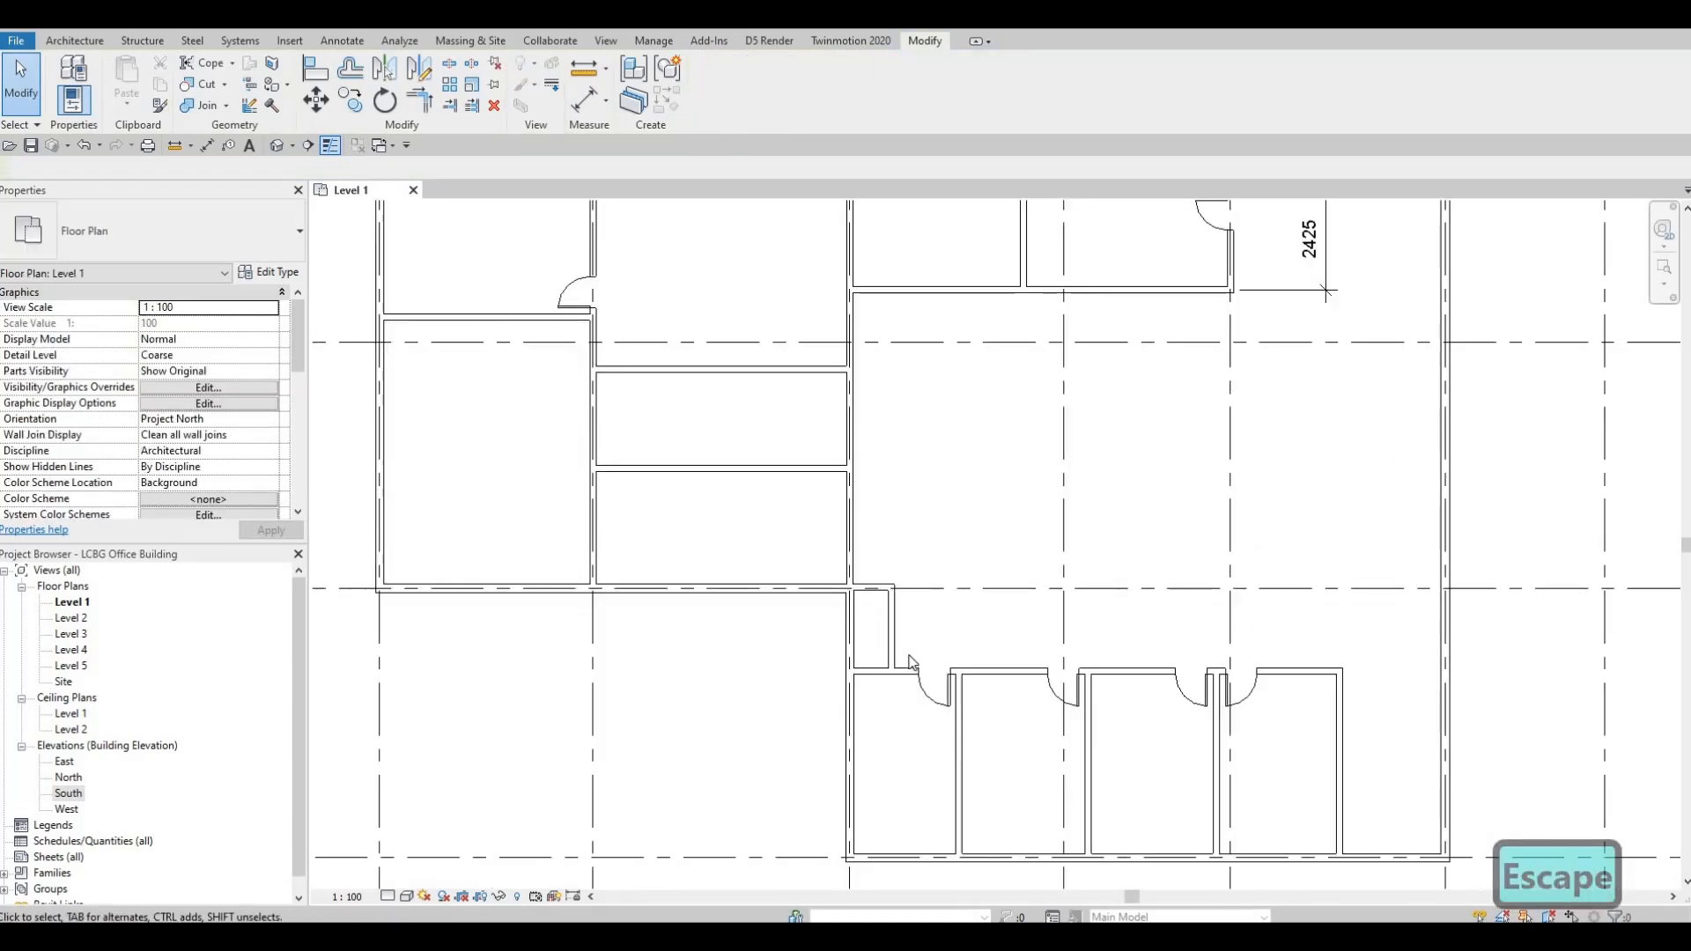
key("F1")
key("F1")
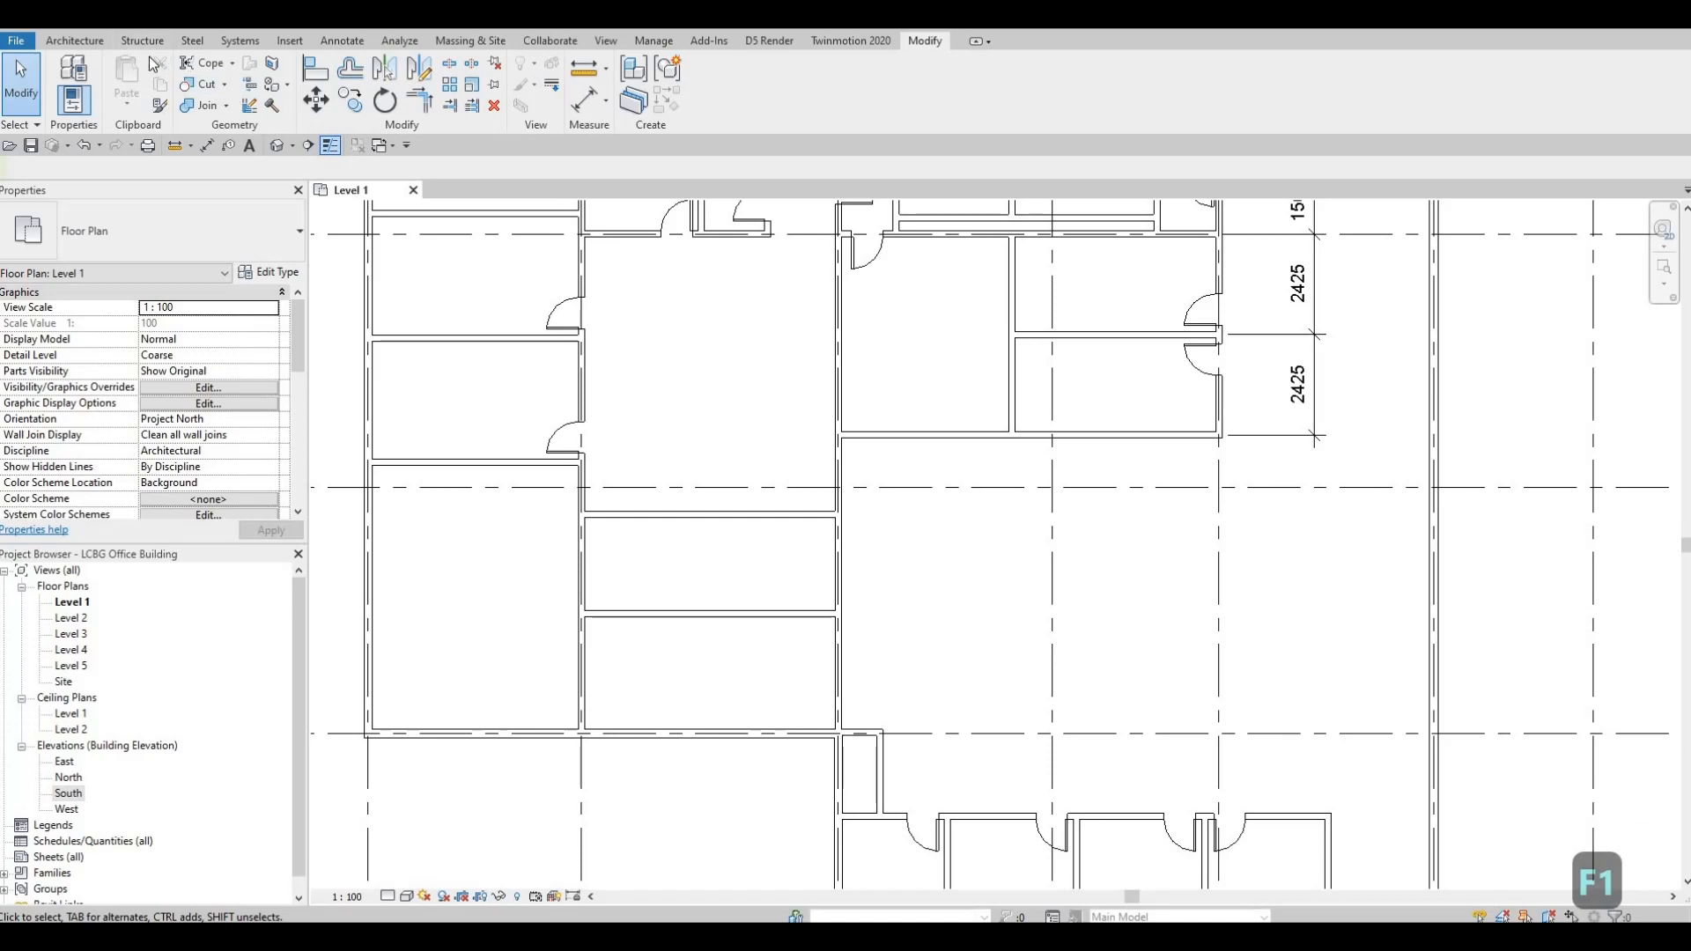
left_click(290, 44)
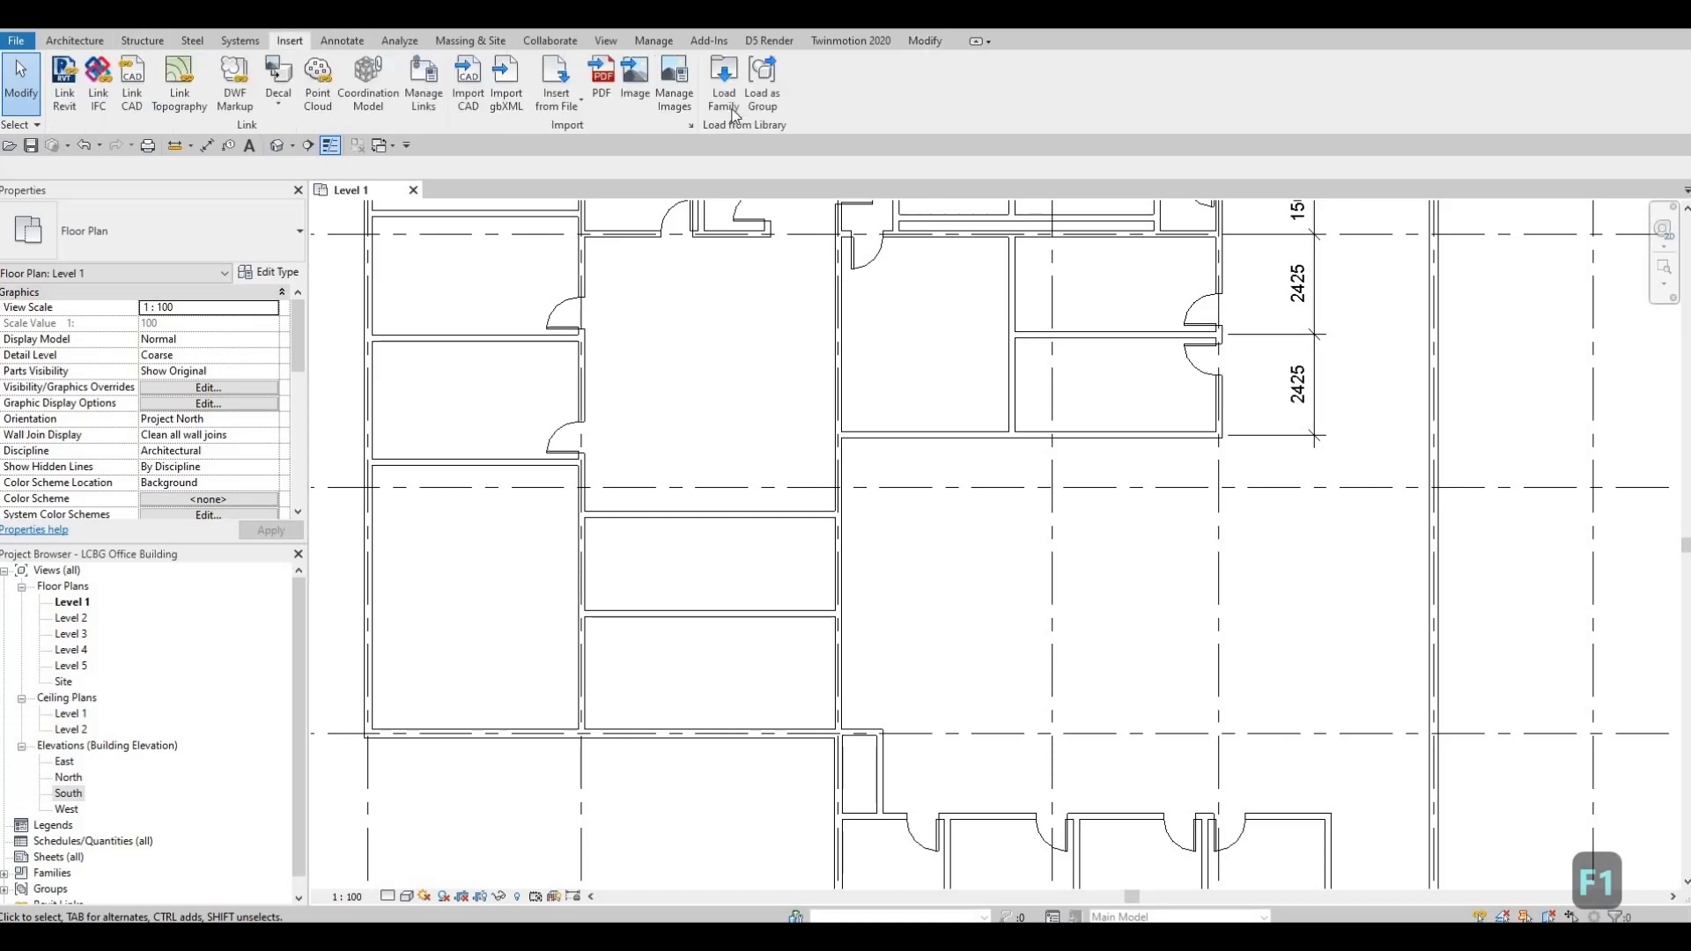
left_click(732, 92)
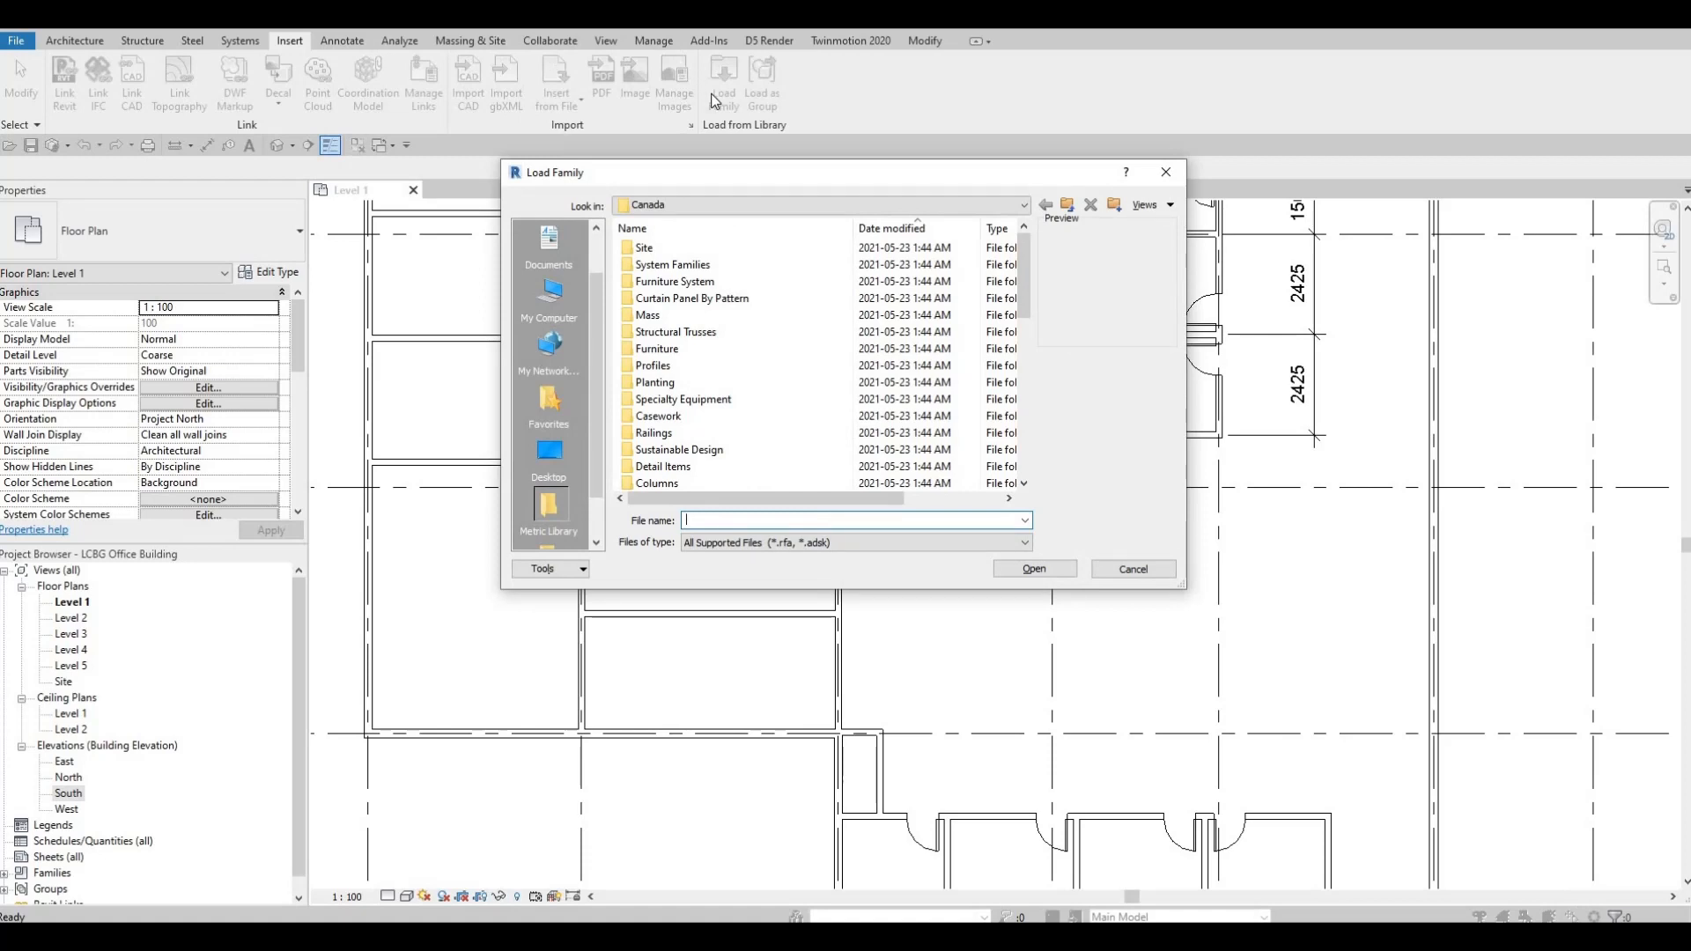
scroll(688, 387, "down", 3)
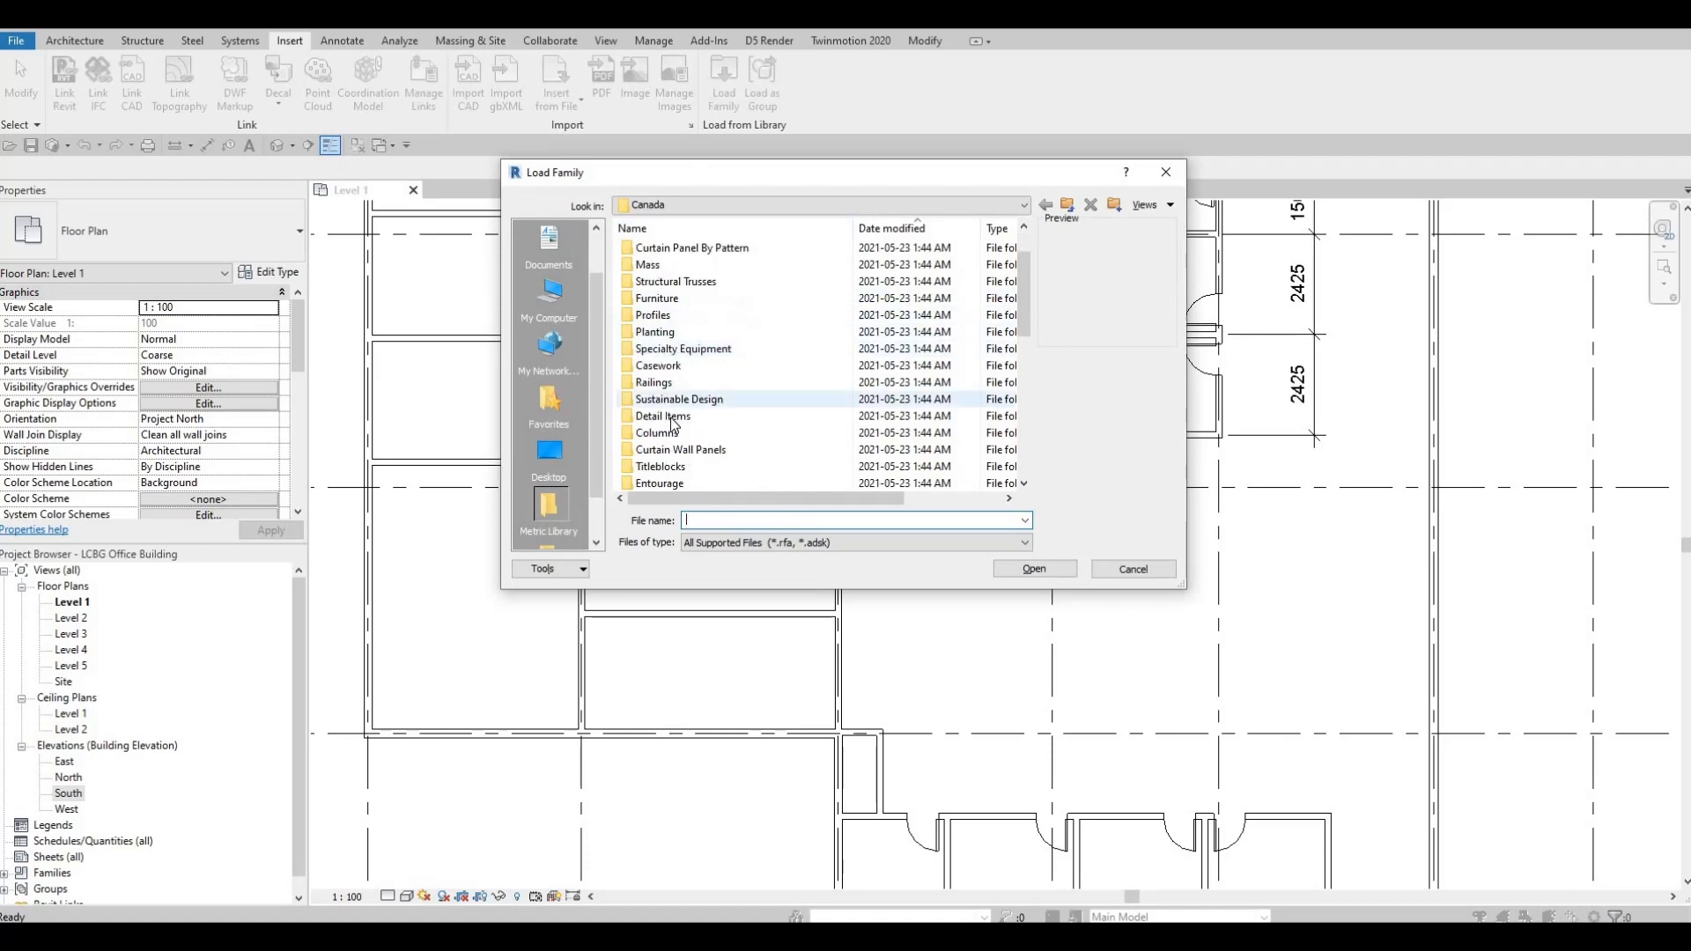
scroll(692, 436, "down", 6)
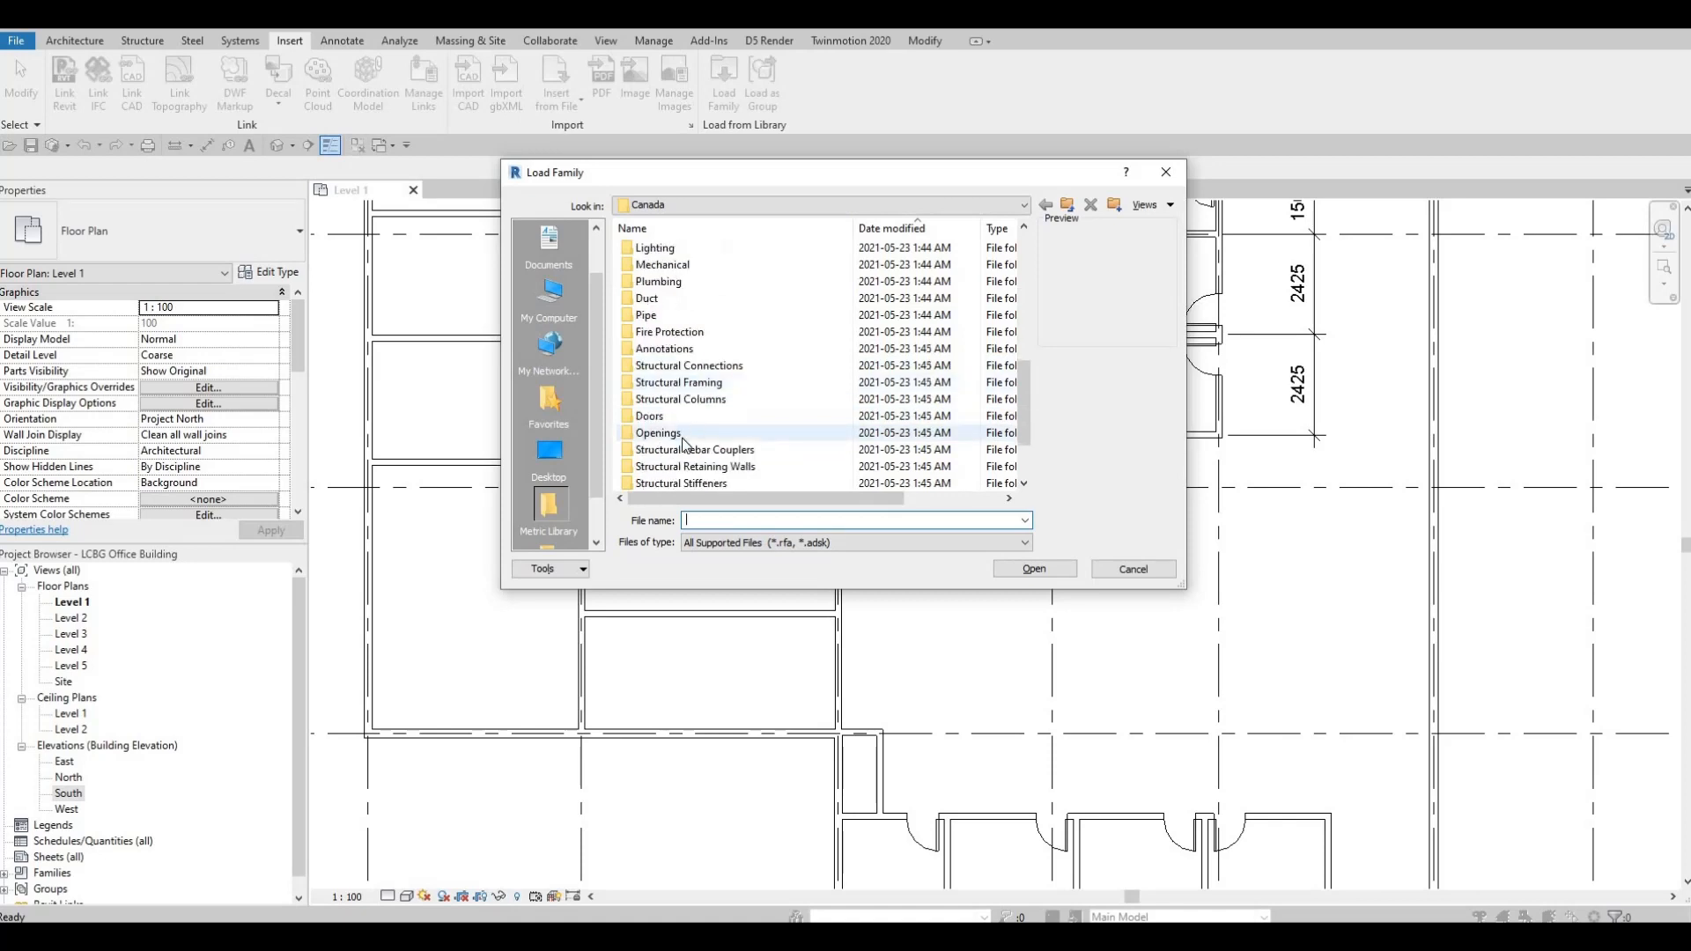
scroll(678, 429, "up", 1)
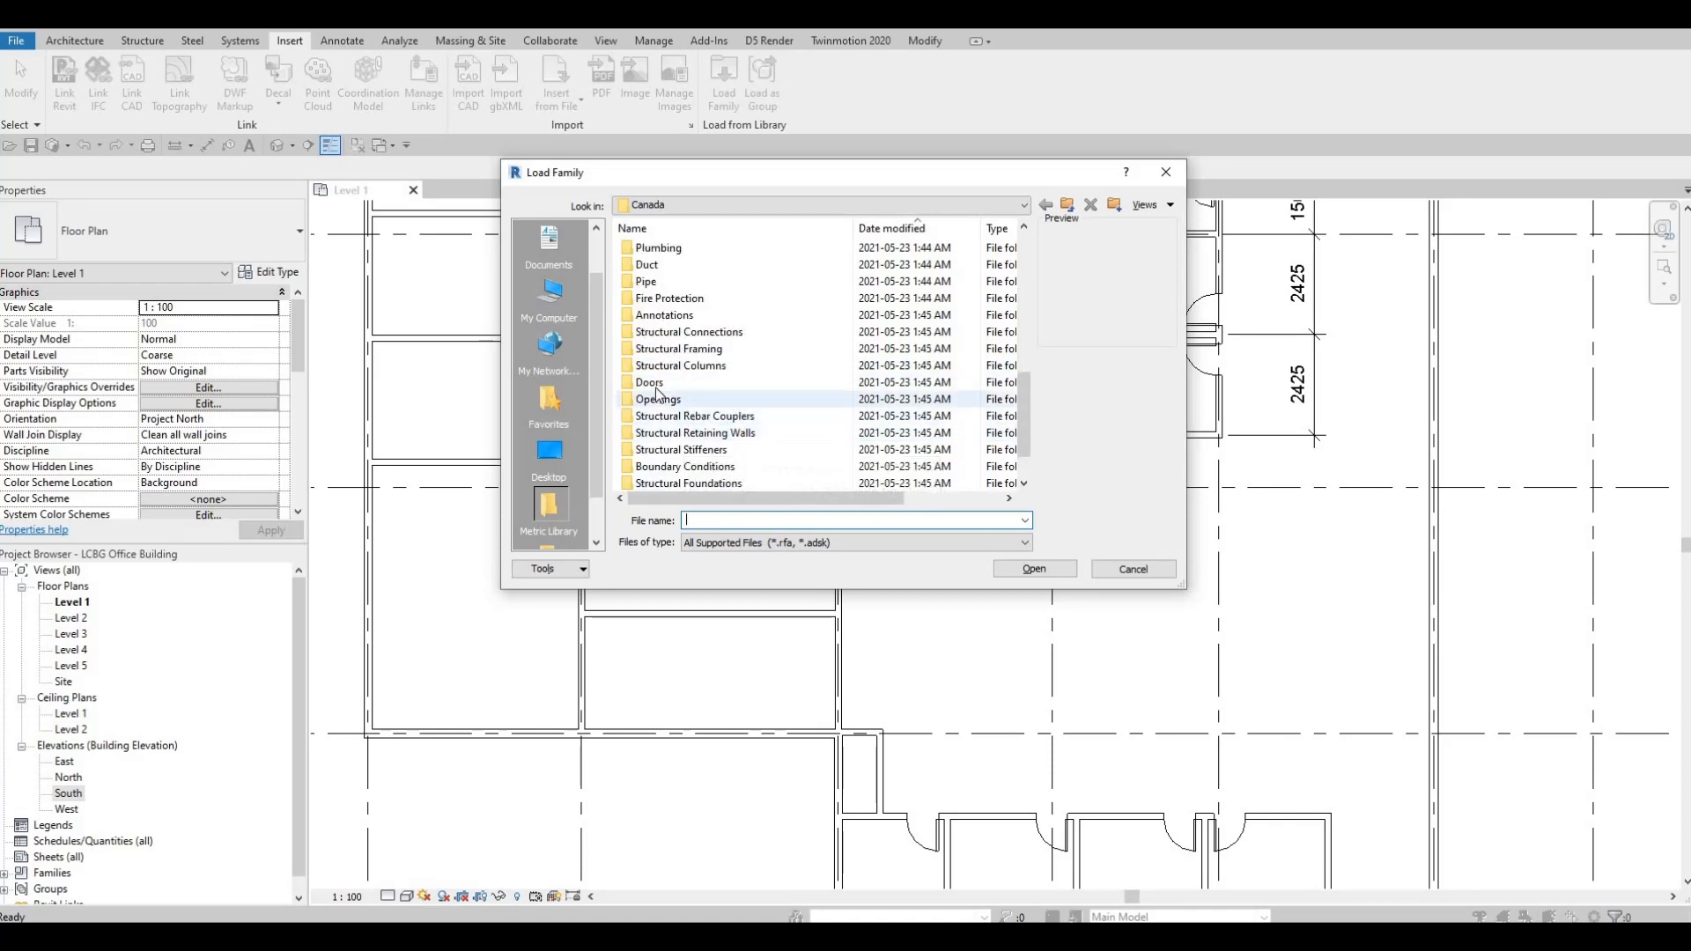
left_click(656, 382)
key("Return")
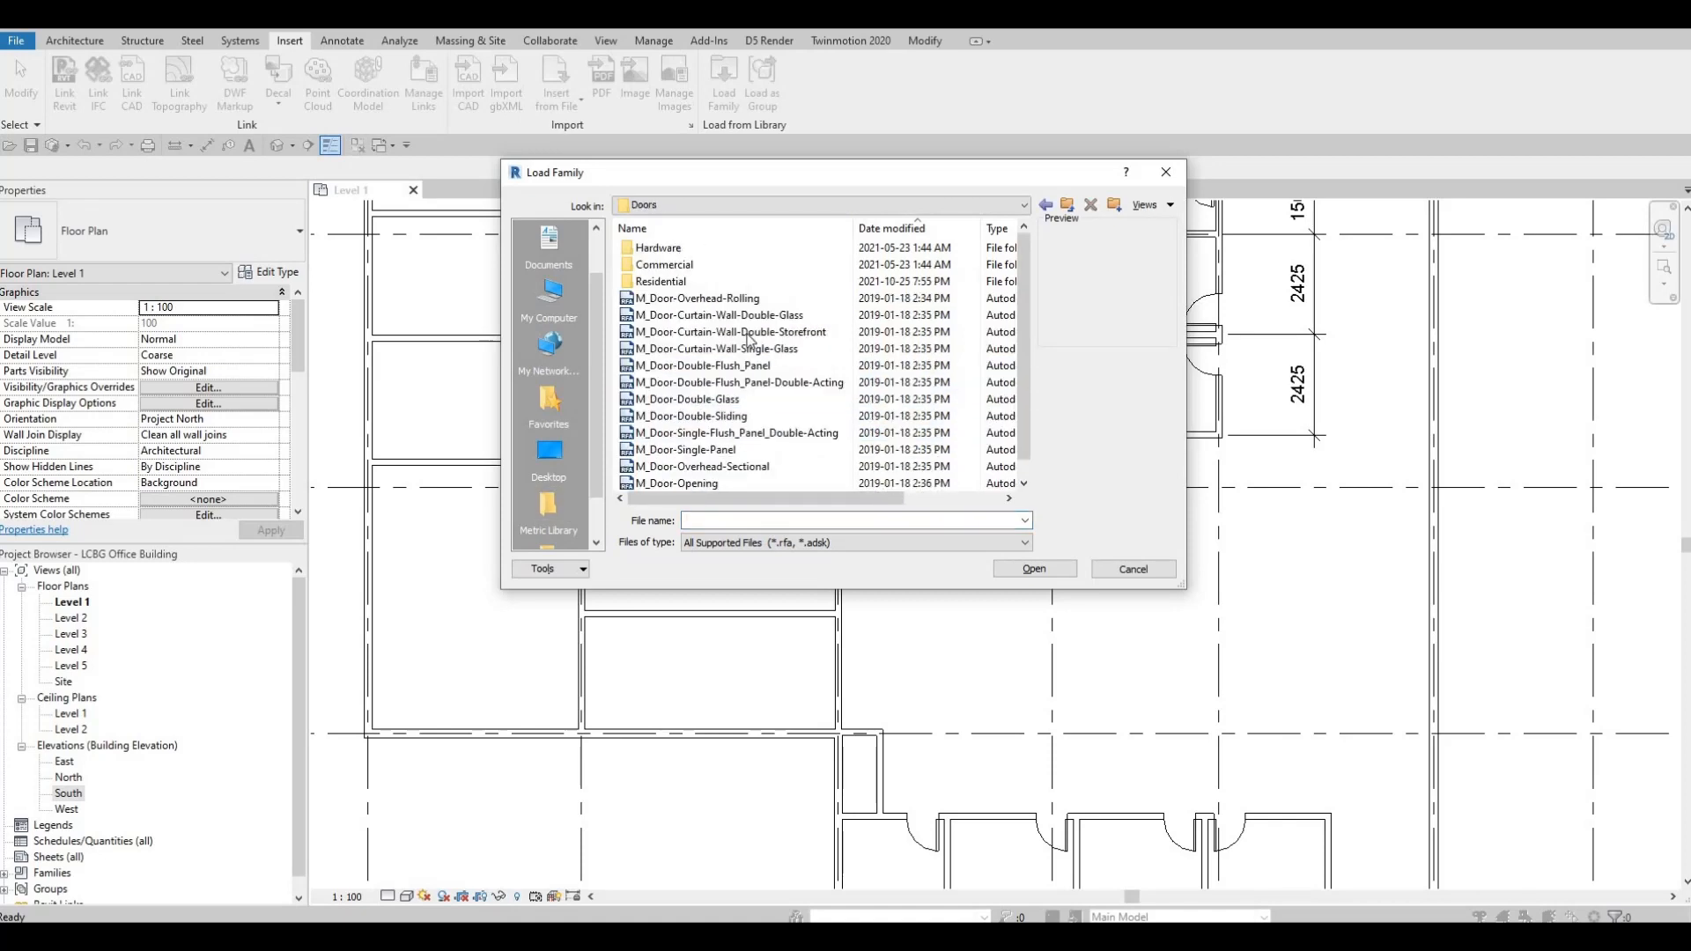
- Preview M_Door-Curtain-Wall-Double-Glass and the first exterior door families in the Residential folder
left_click(699, 316)
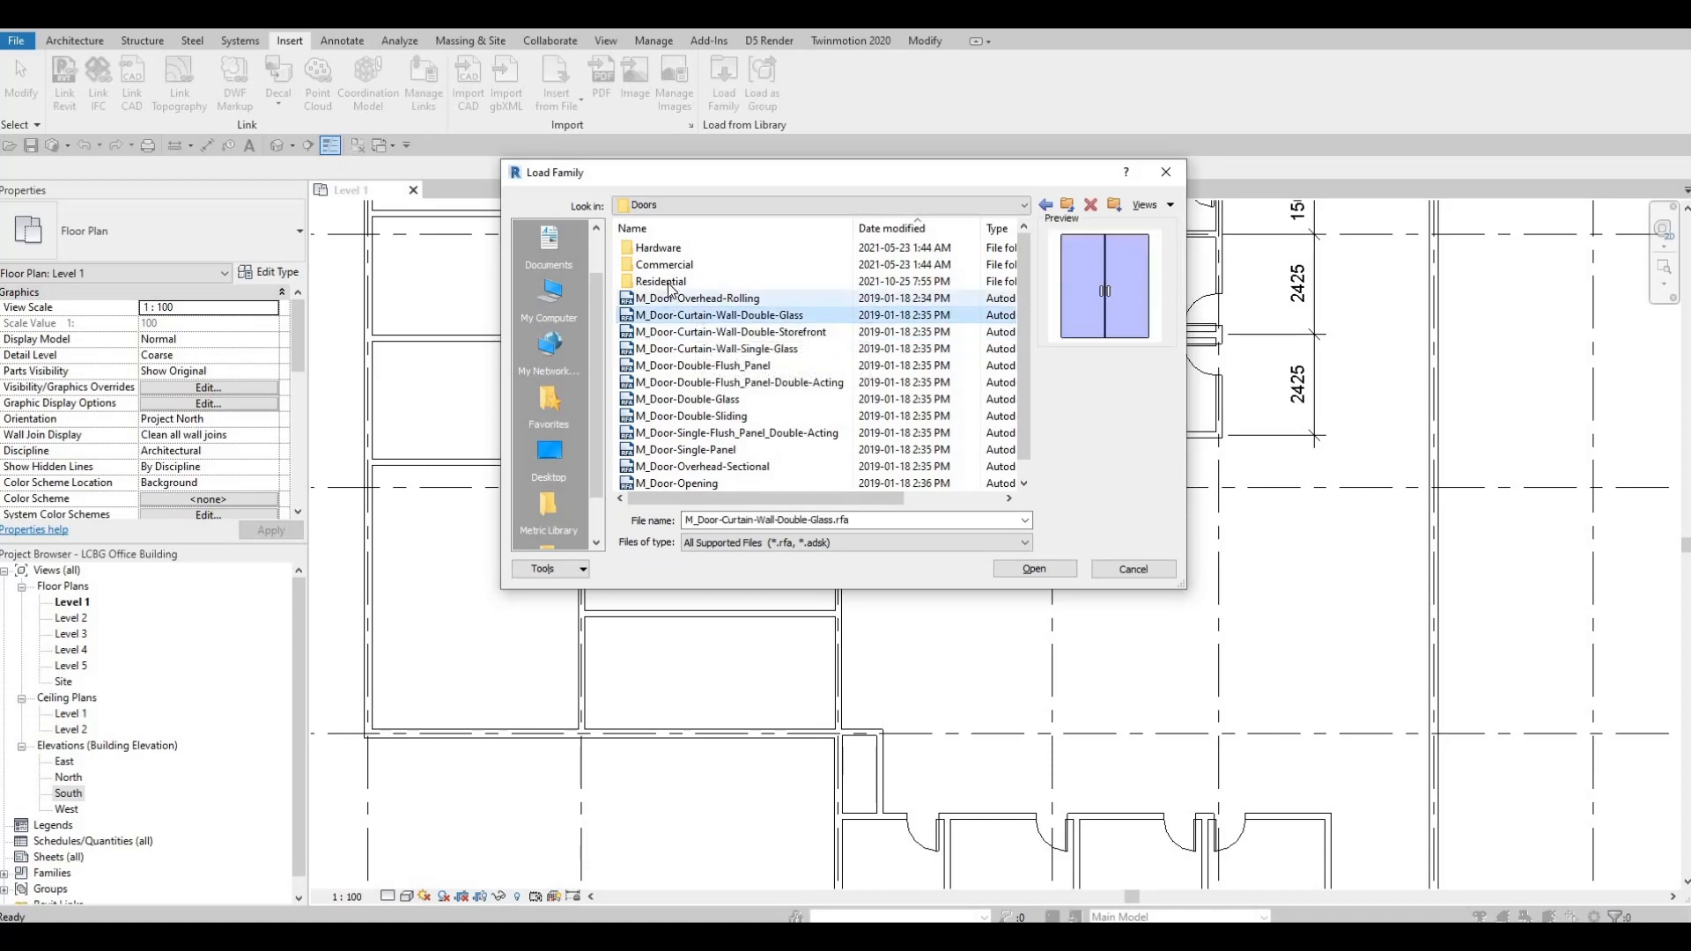
left_click(677, 284)
key("Return")
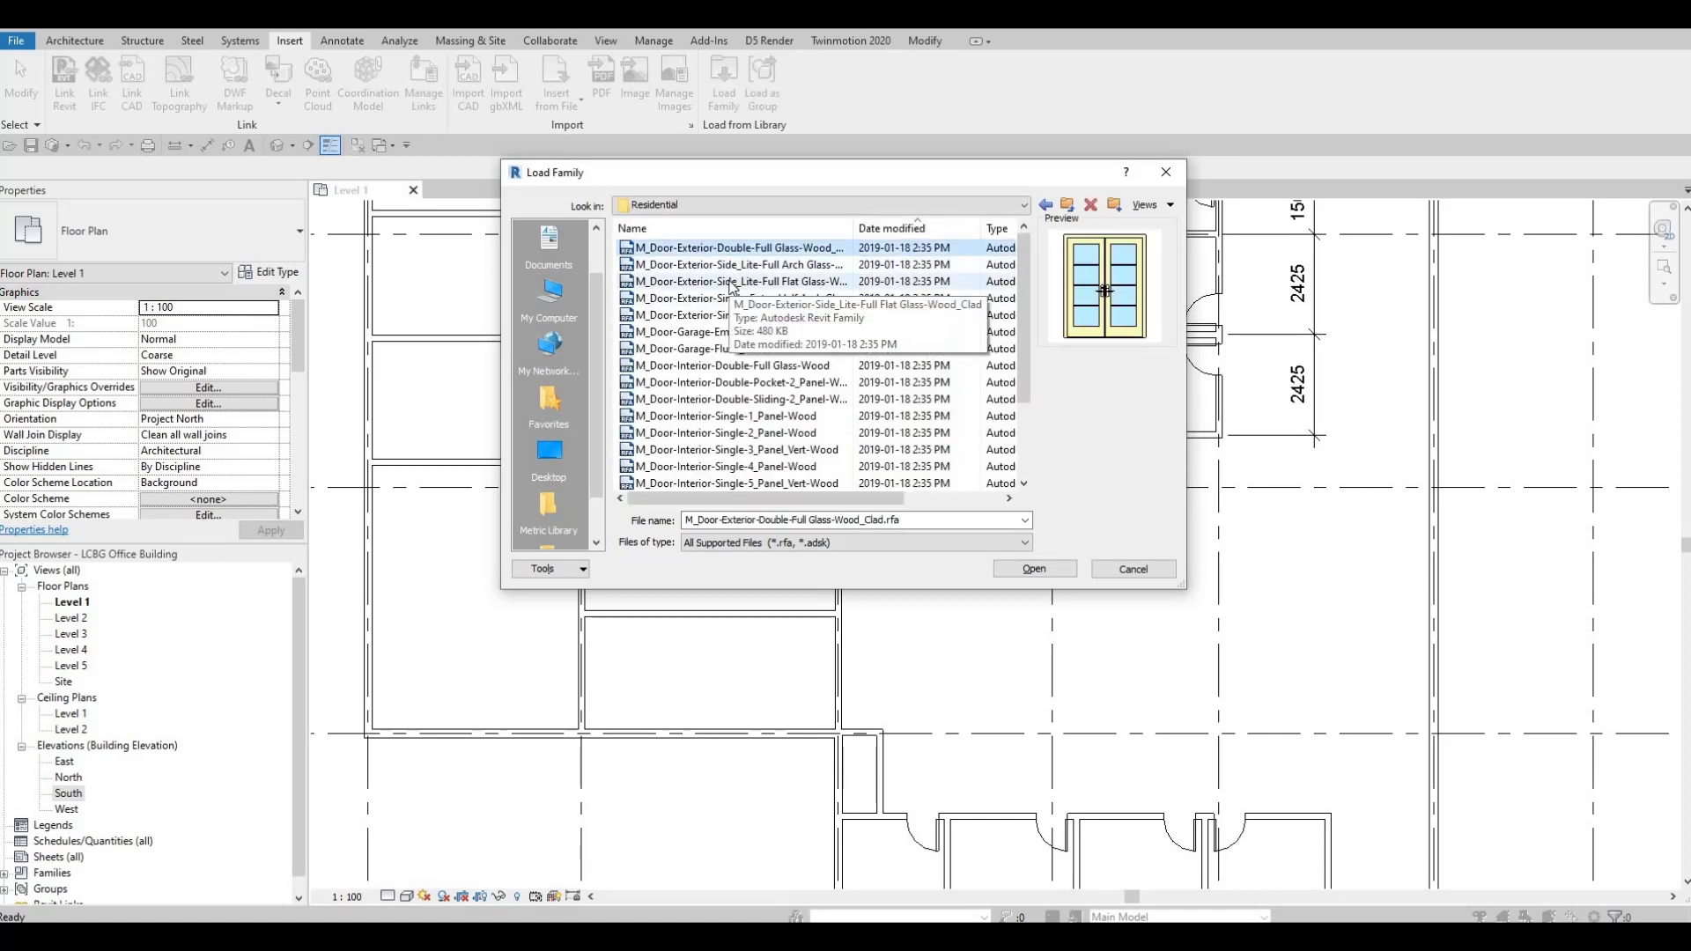
left_click(831, 260)
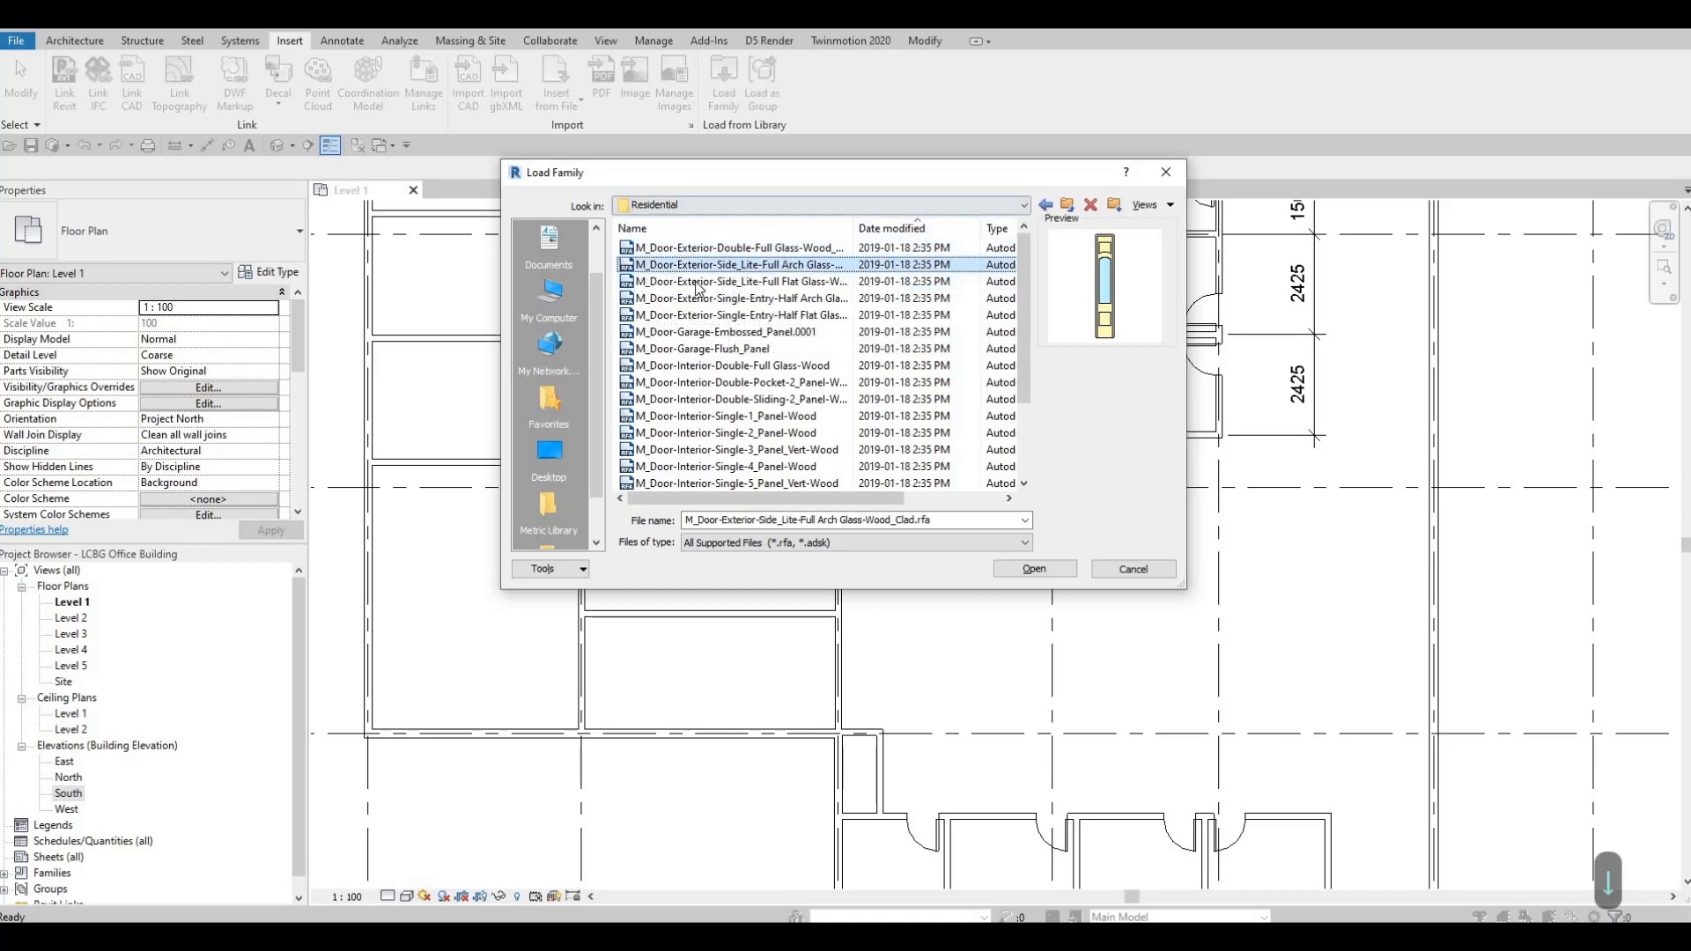
left_click(1046, 205)
- Open the Commercial doors folder and compare the previews of its exterior and passage door families
left_click(681, 267)
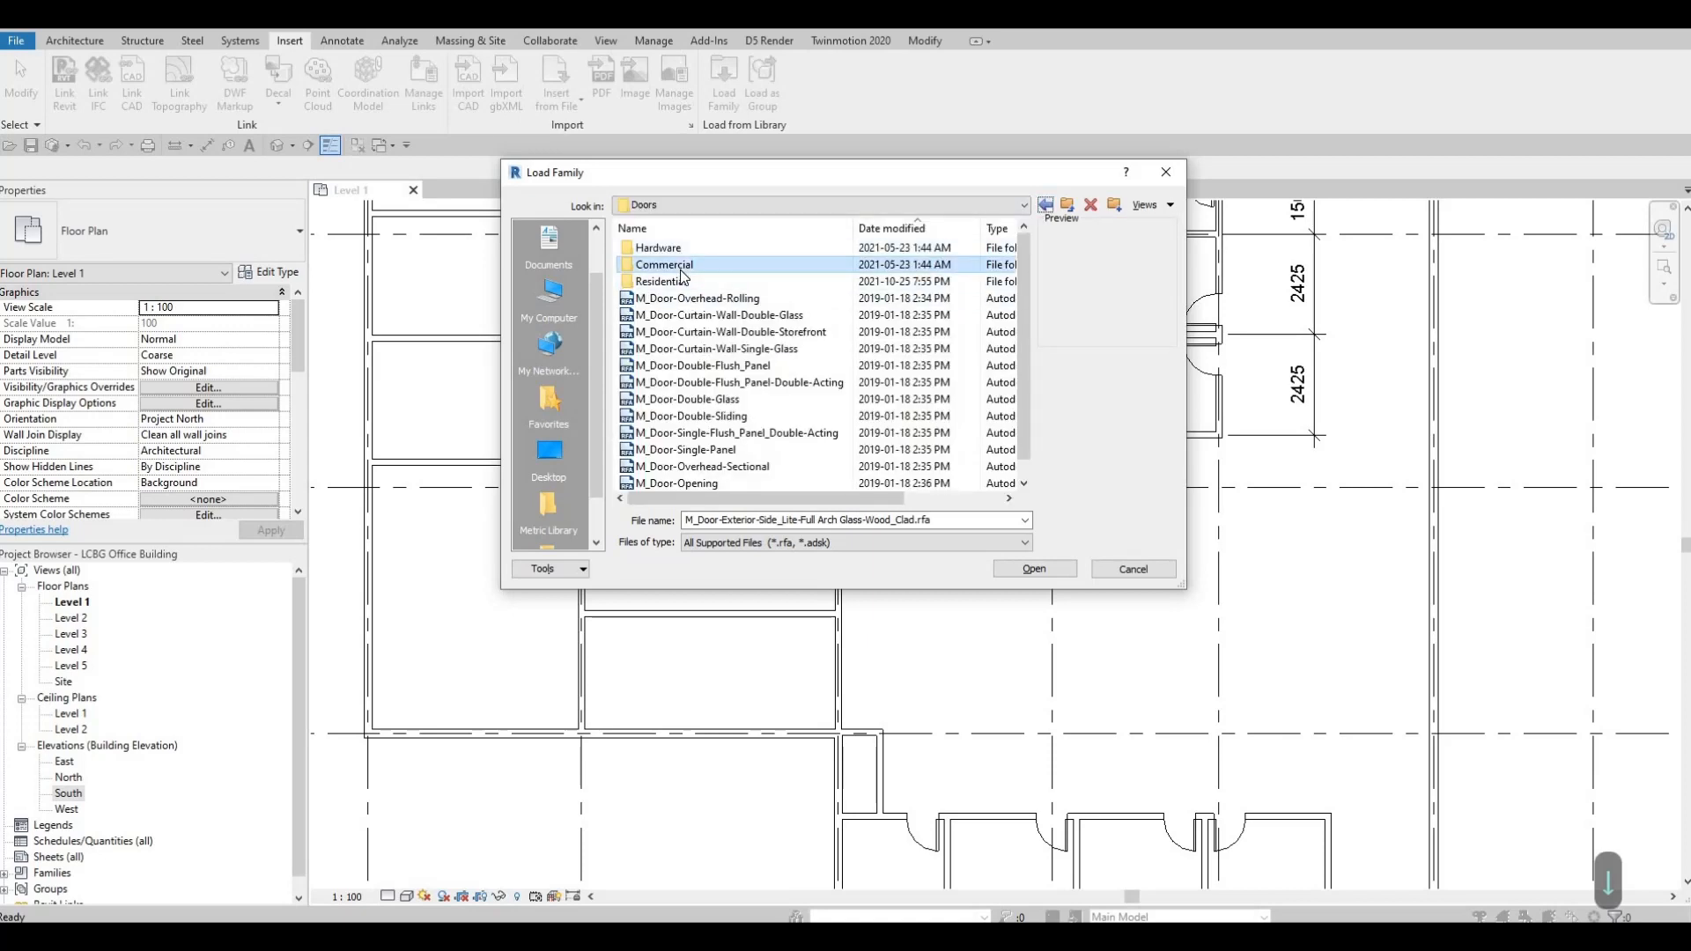
left_click(682, 267)
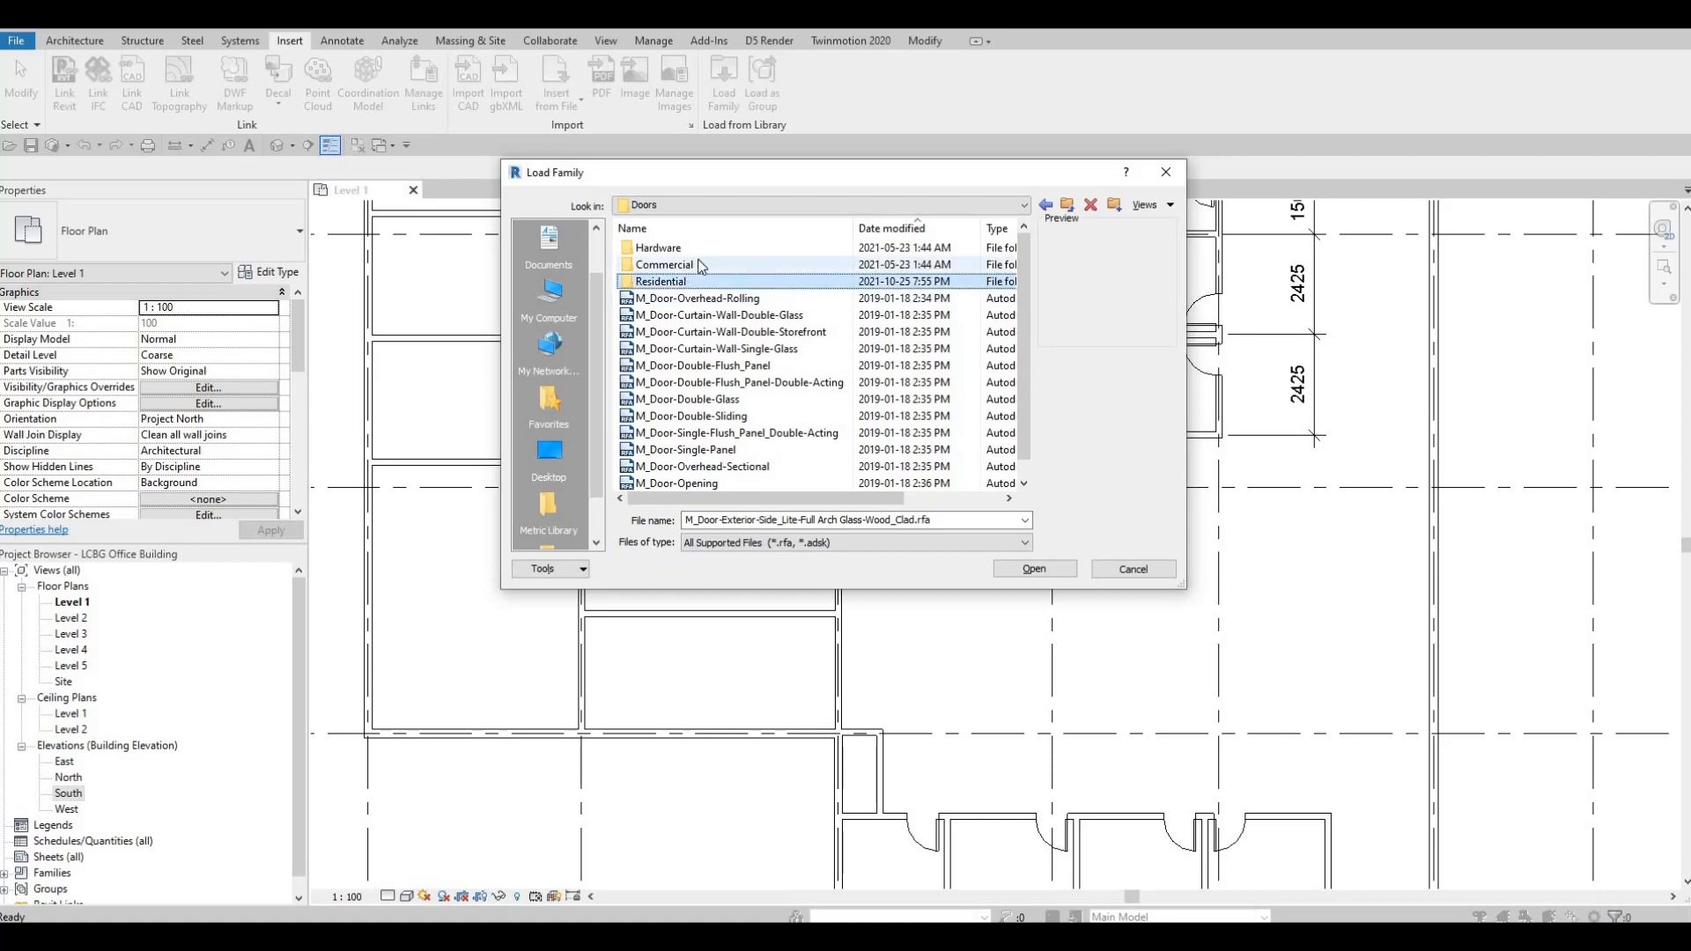
double_click(696, 265)
key("Down")
key("Down")
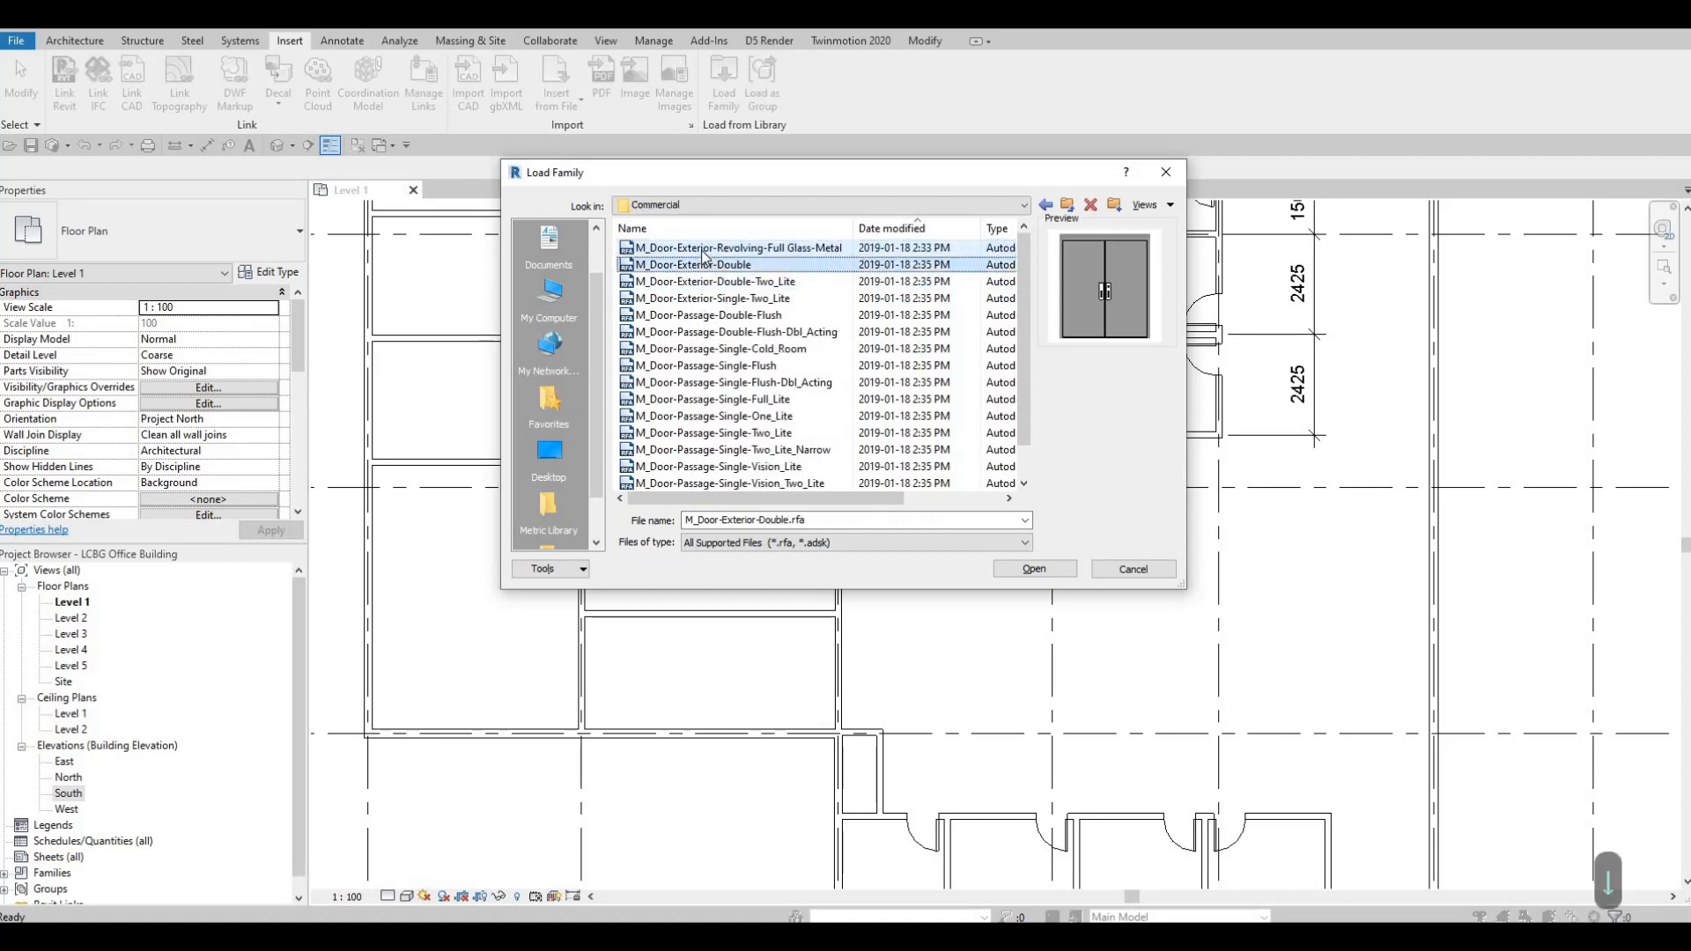
key("Down")
key("Down")
key("Down")
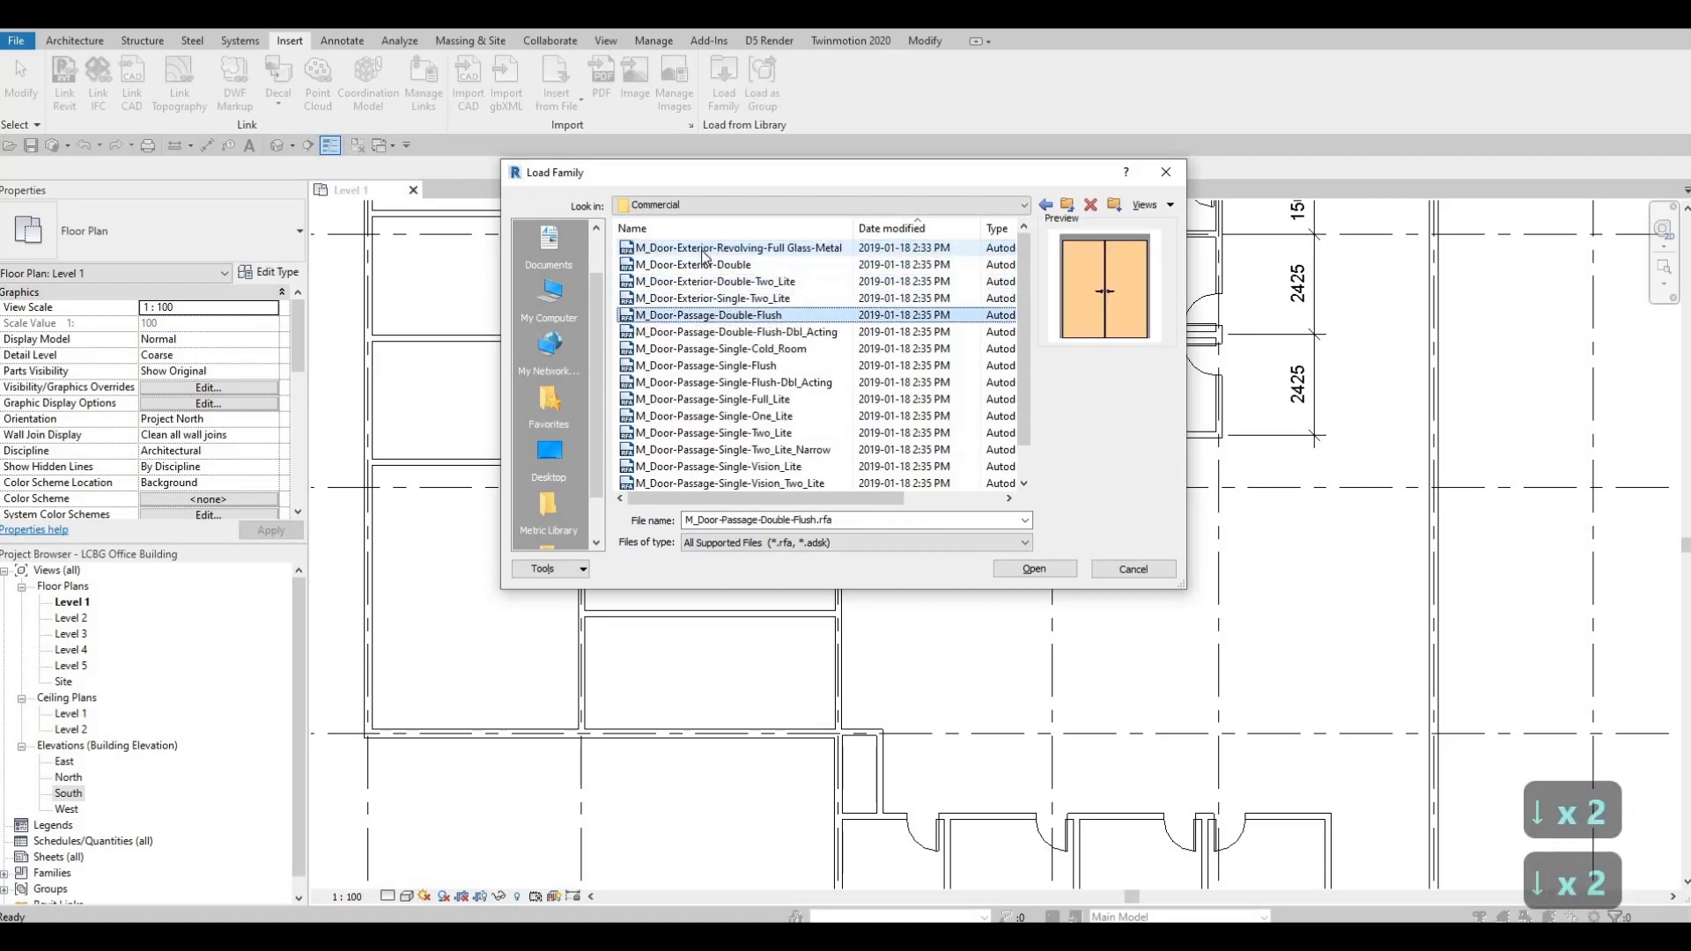
key("Up")
key("Up")
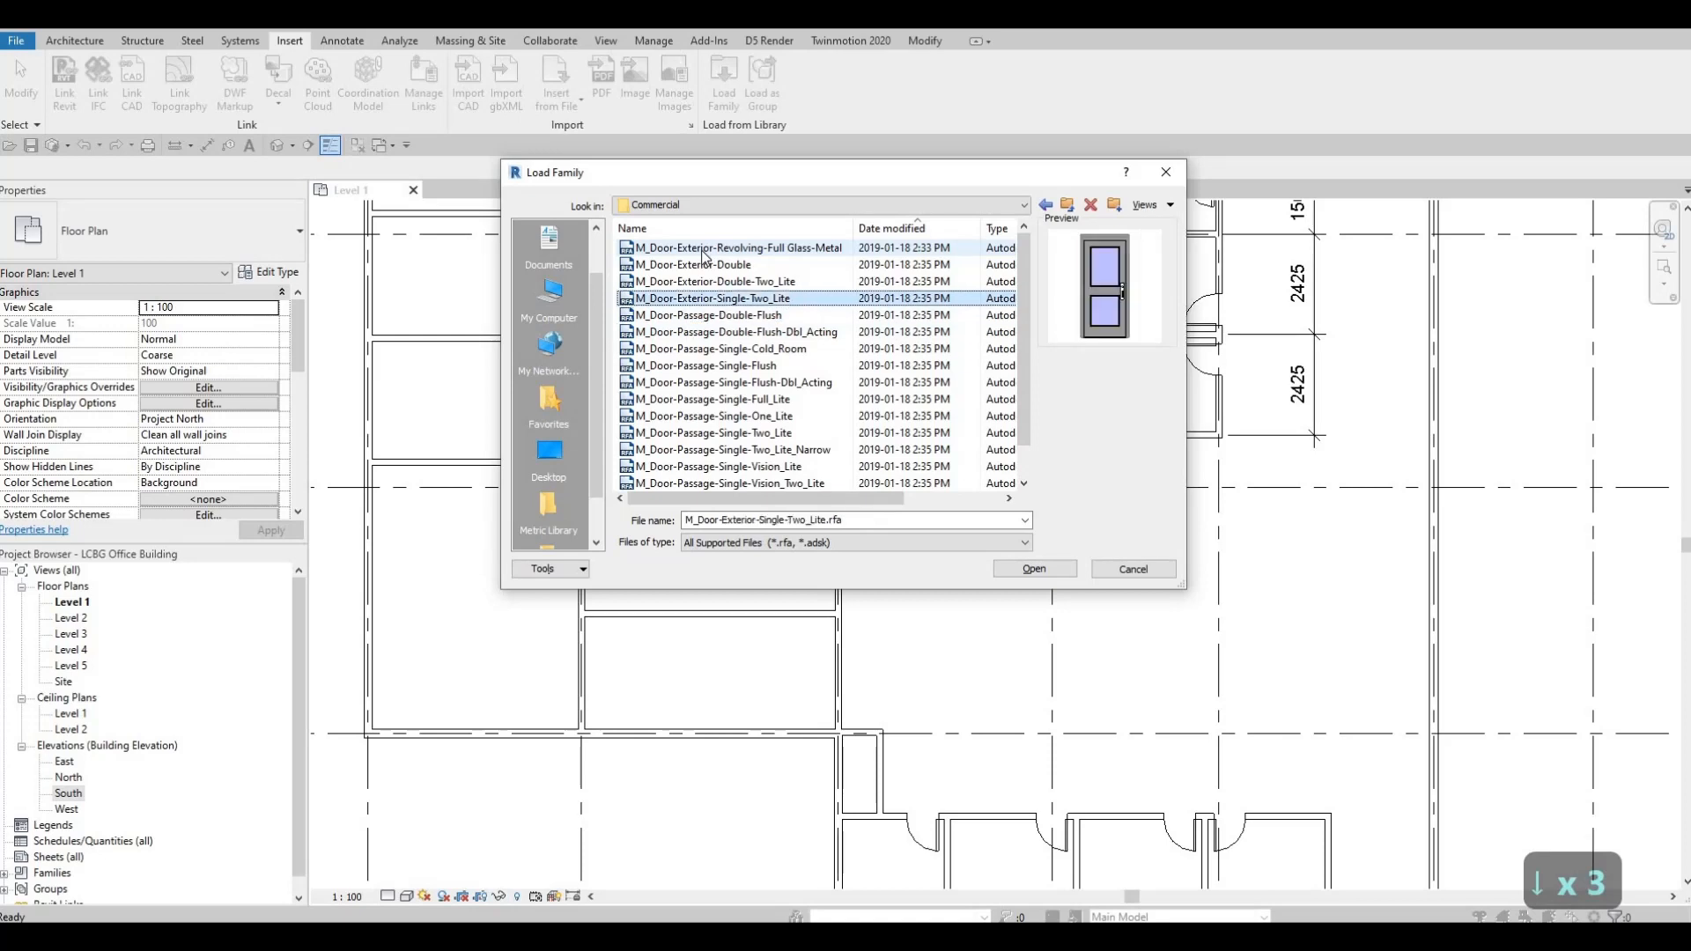
key("Down")
key("Down")
key("Up")
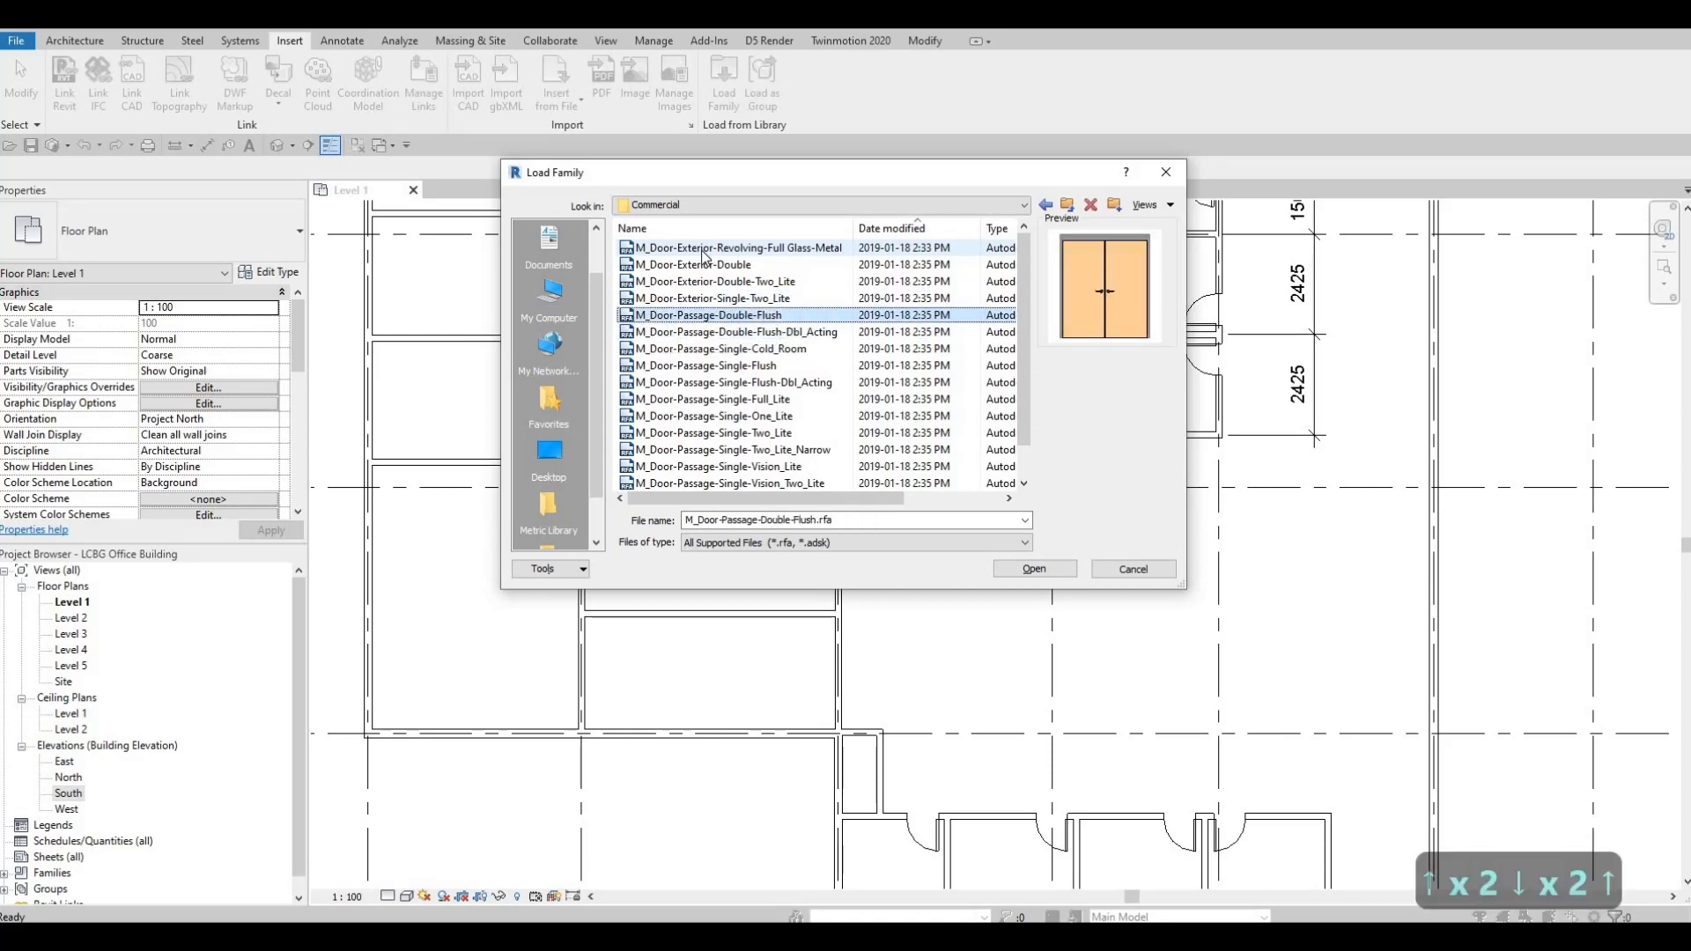
key("Down")
key("Down")
key("Down")
key("Down")
key("Down")
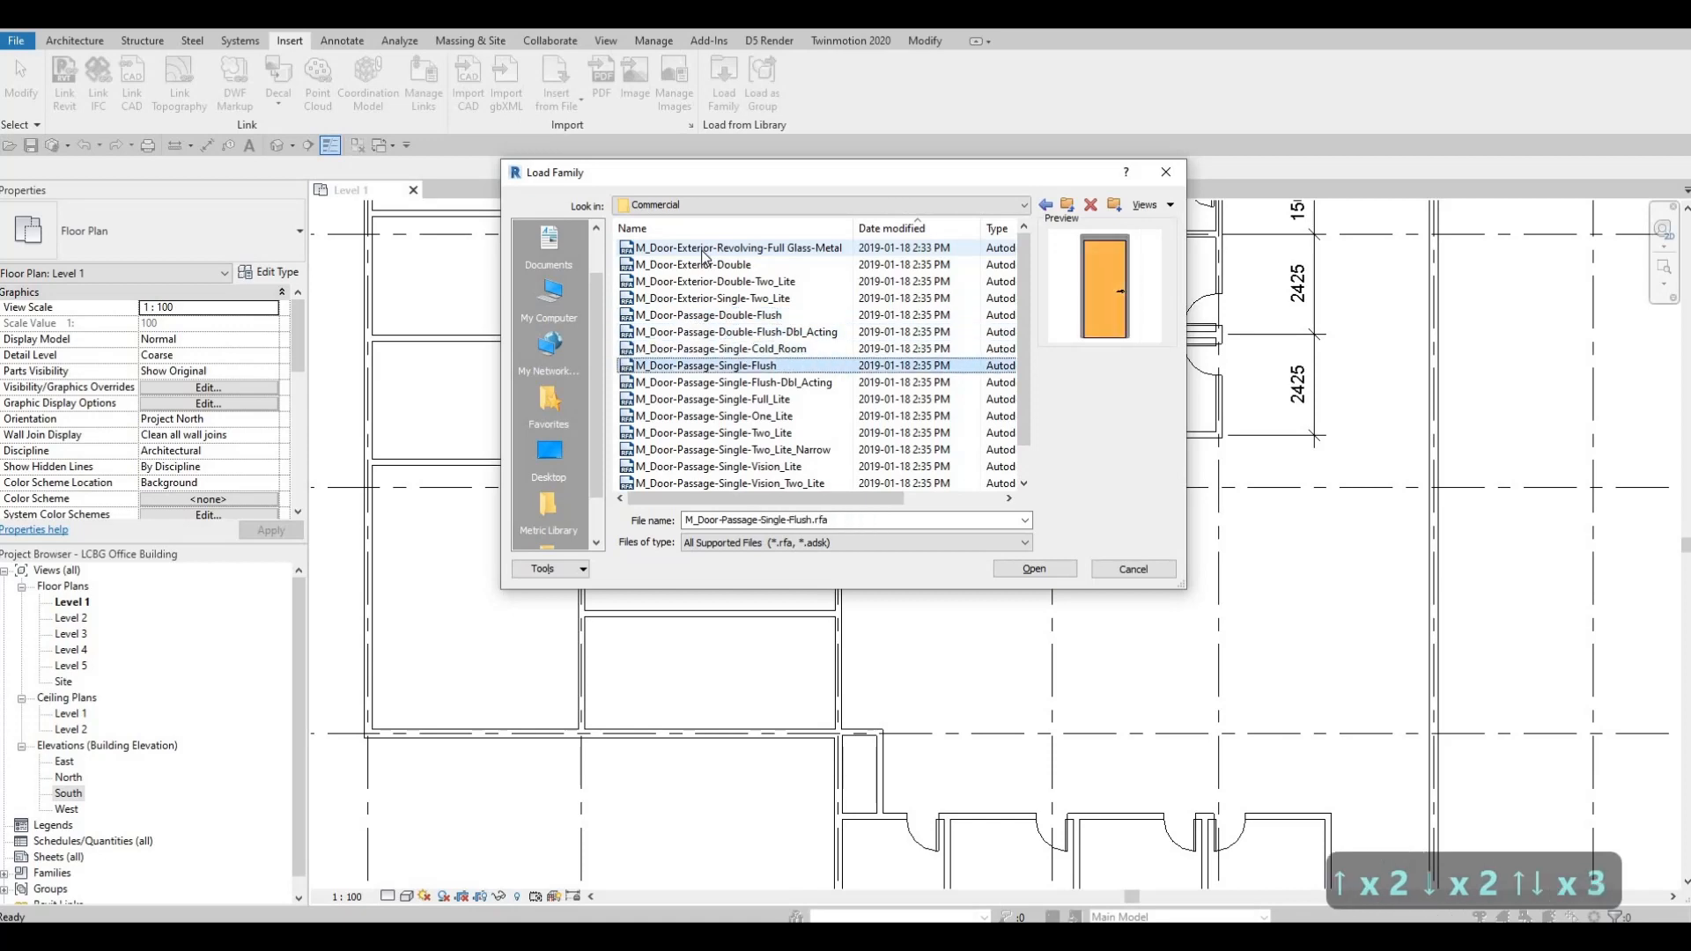
key("Down")
key("Down")
key("Down")
key("Down")
key("Down")
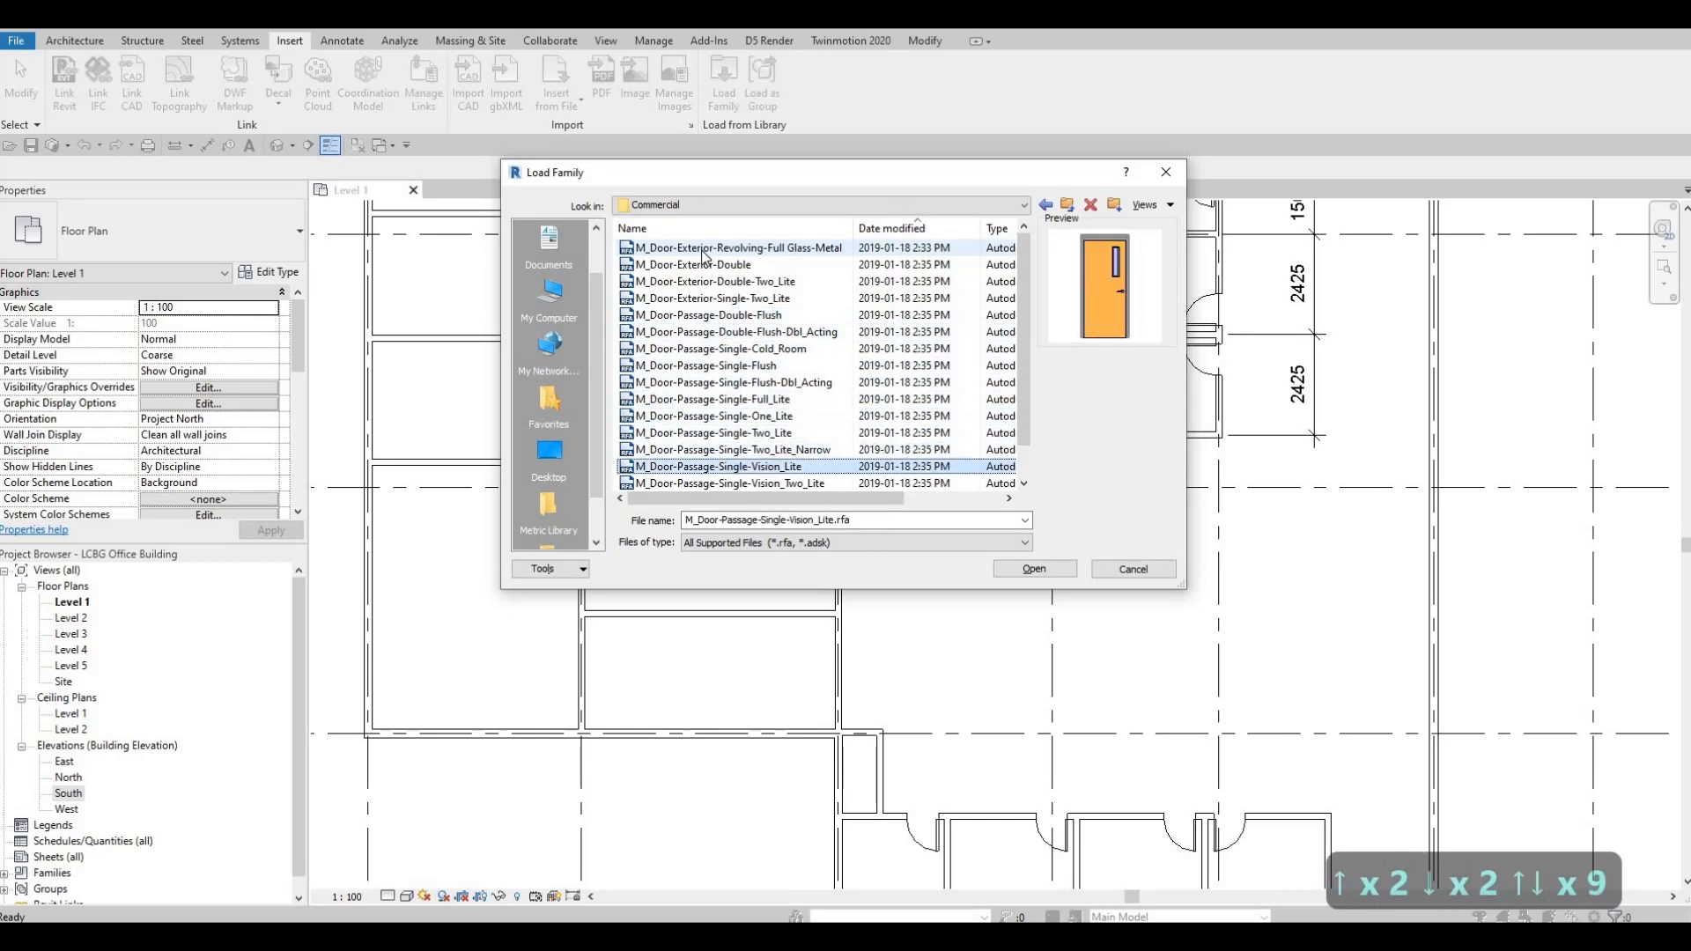
key("Down")
- Choose the M_Door-Exterior-Double-Two_Lite family from the Commercial folder and open it for loading
key("Up")
key("Up")
key("Up")
key("Up")
key("Up")
key("Up")
key("Up")
key("Up")
key("Up")
key("Up")
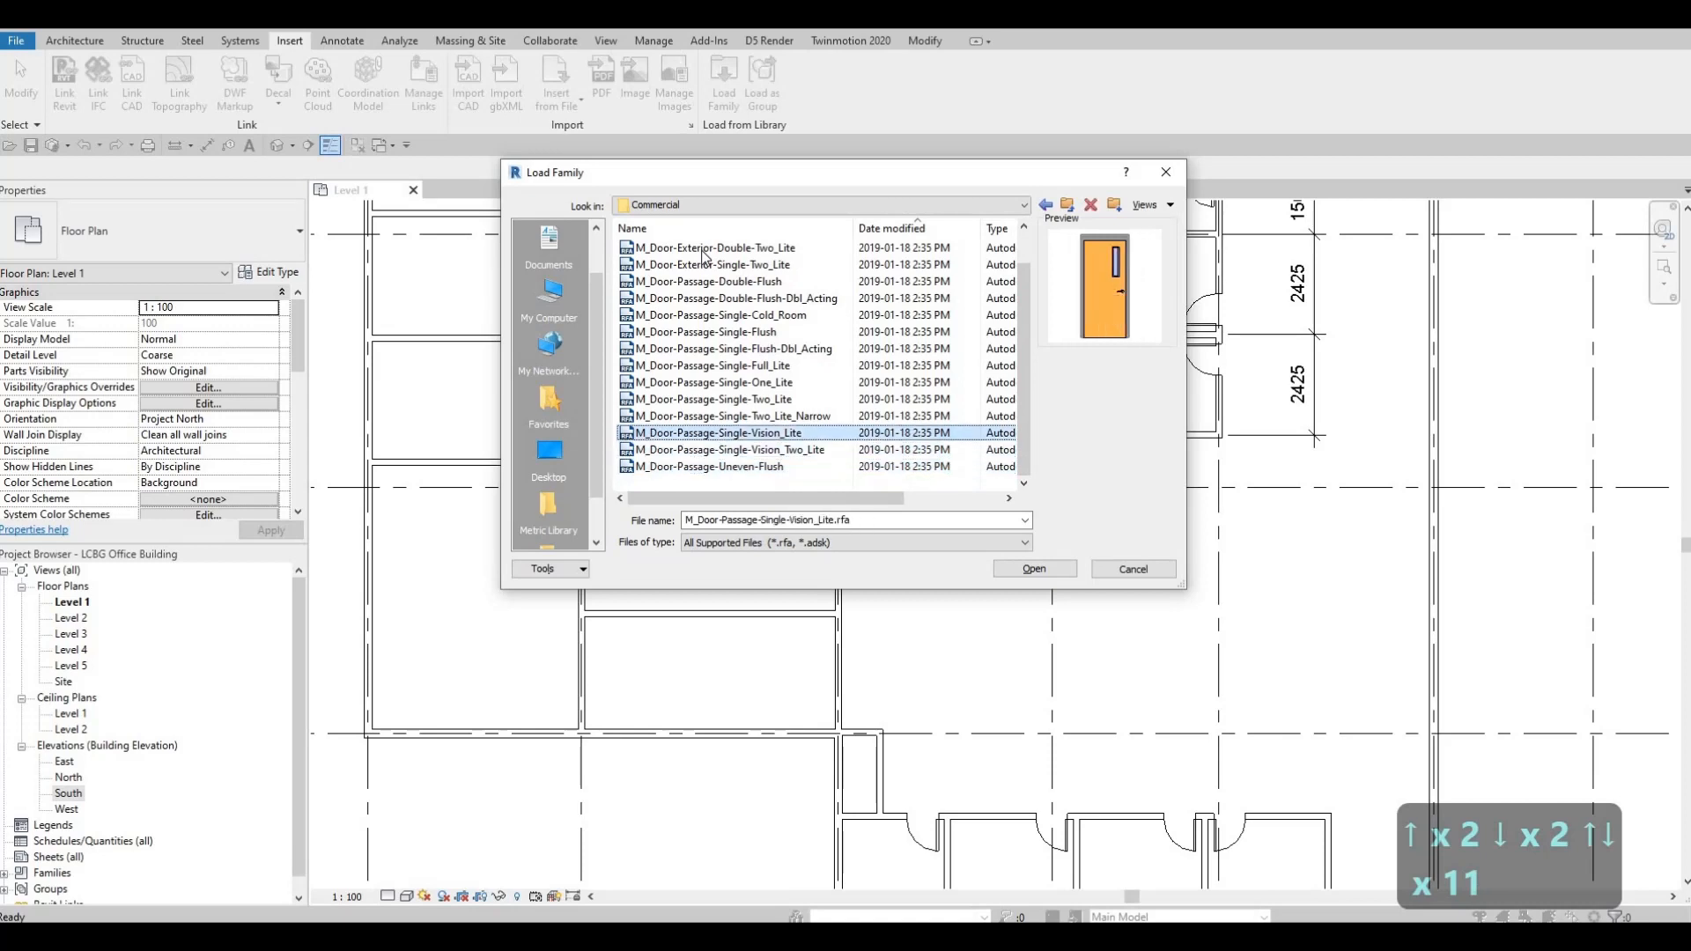
key("Up")
key("Up")
key("Up")
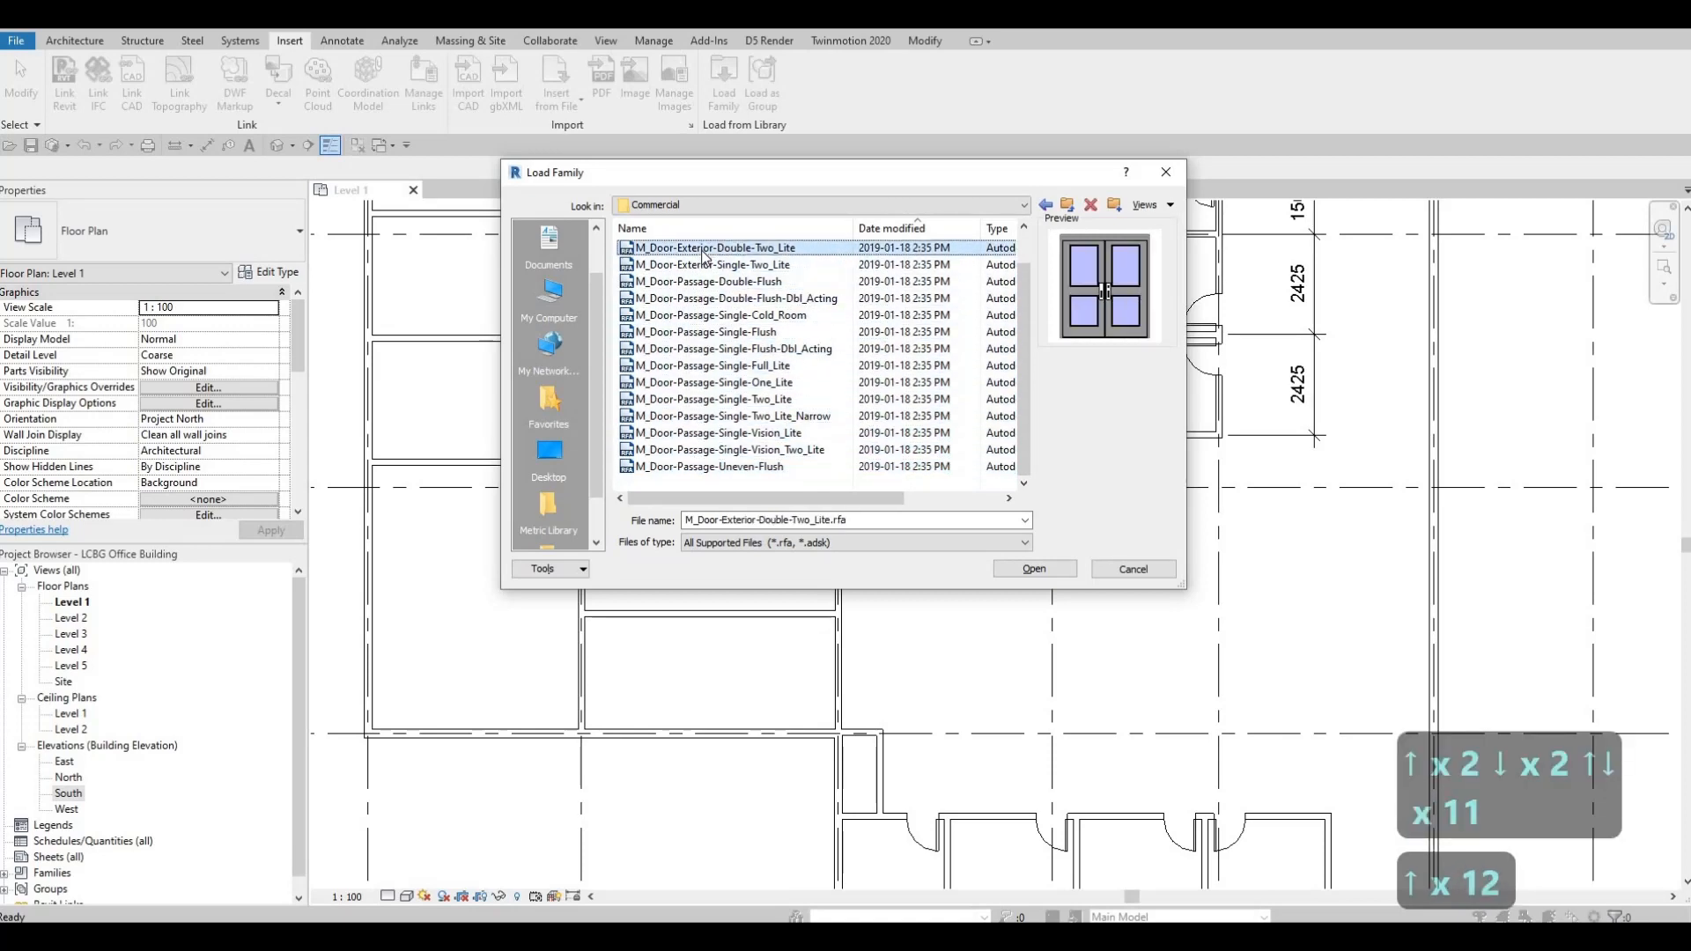
scroll(700, 297, "up", 1)
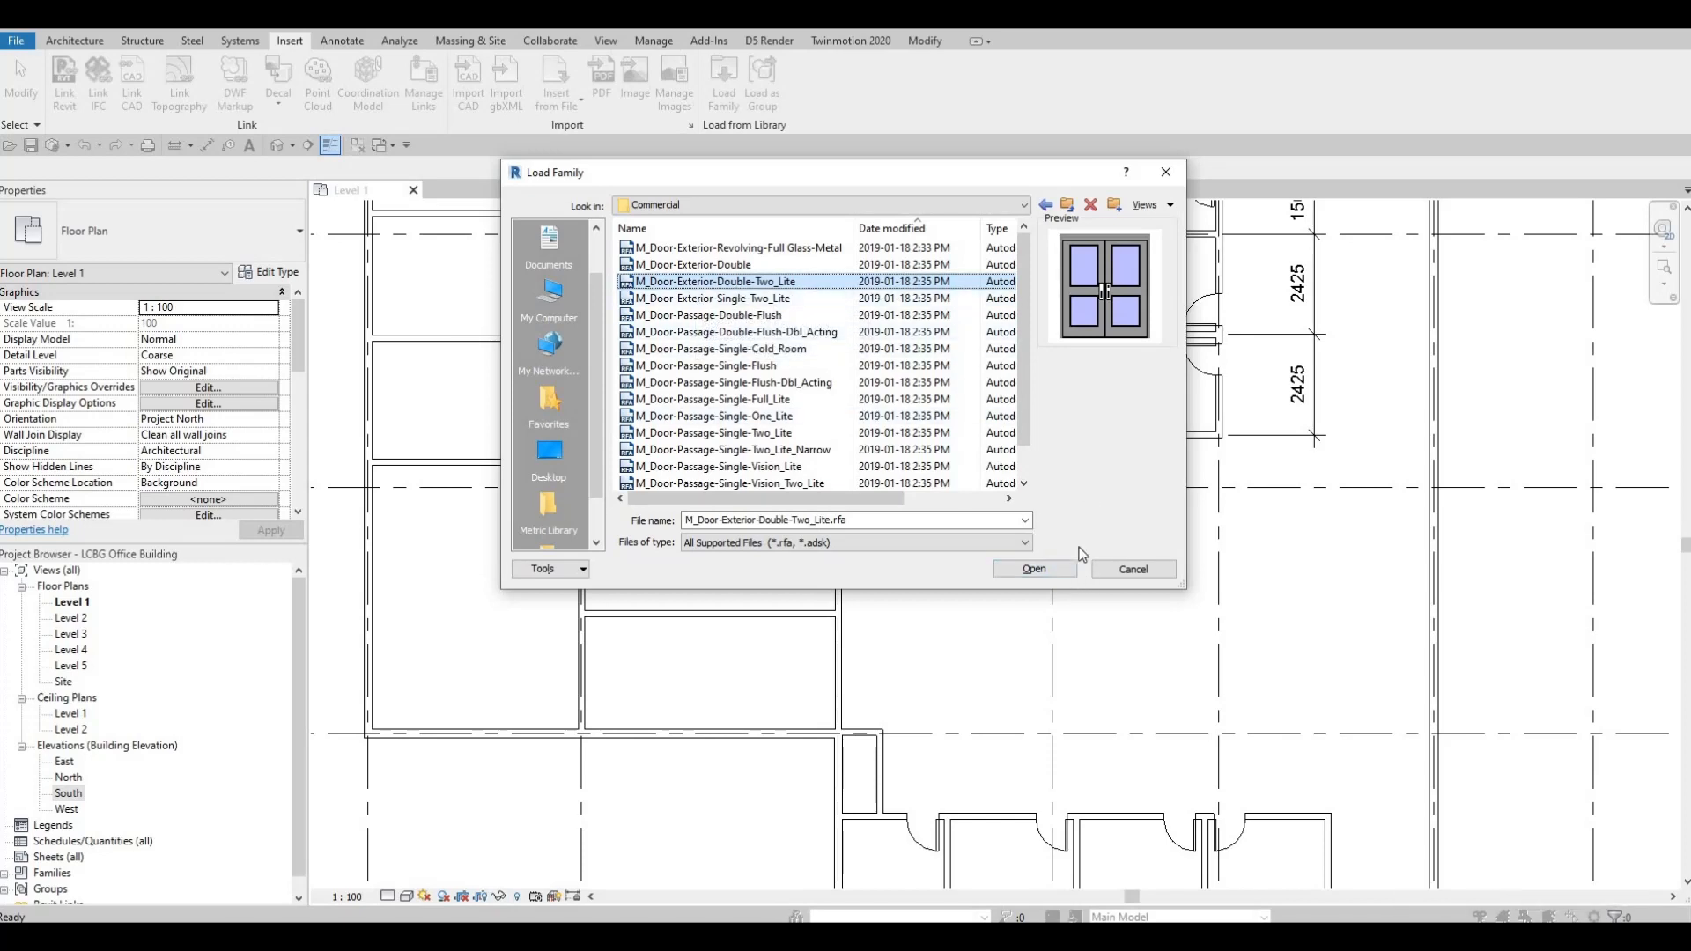
left_click(1037, 570)
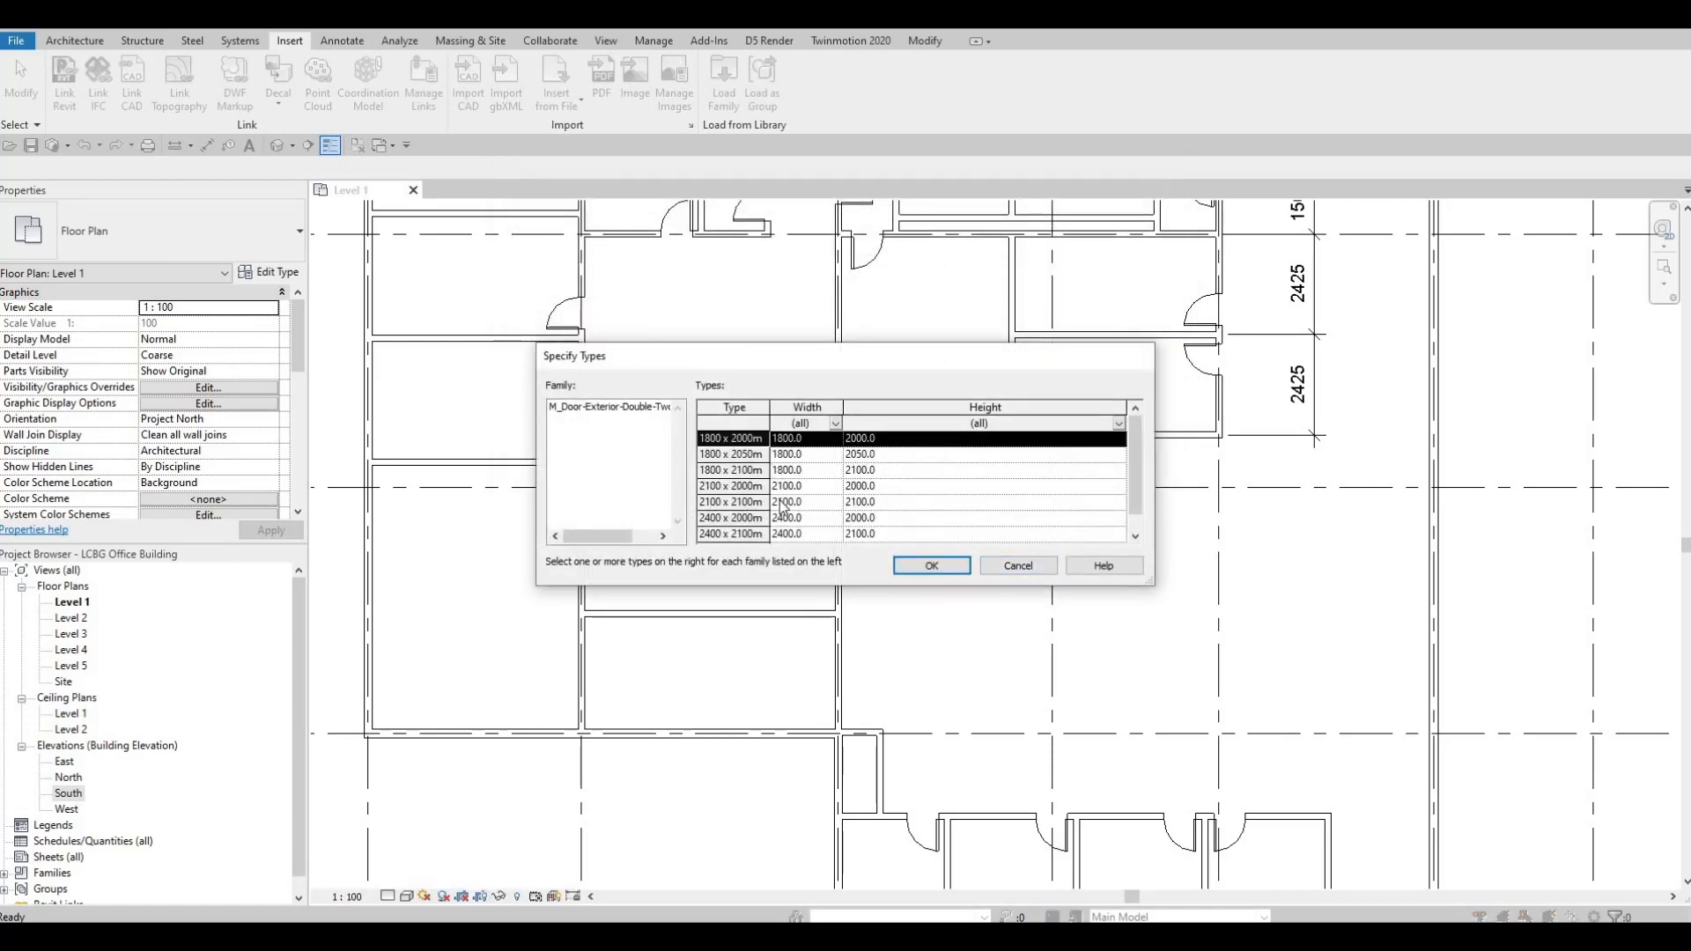
- Load the double two-lite door's types, including 1800 x 2050mm through 2400 x 2100mm, into the project
scroll(781, 506, "down", 1)
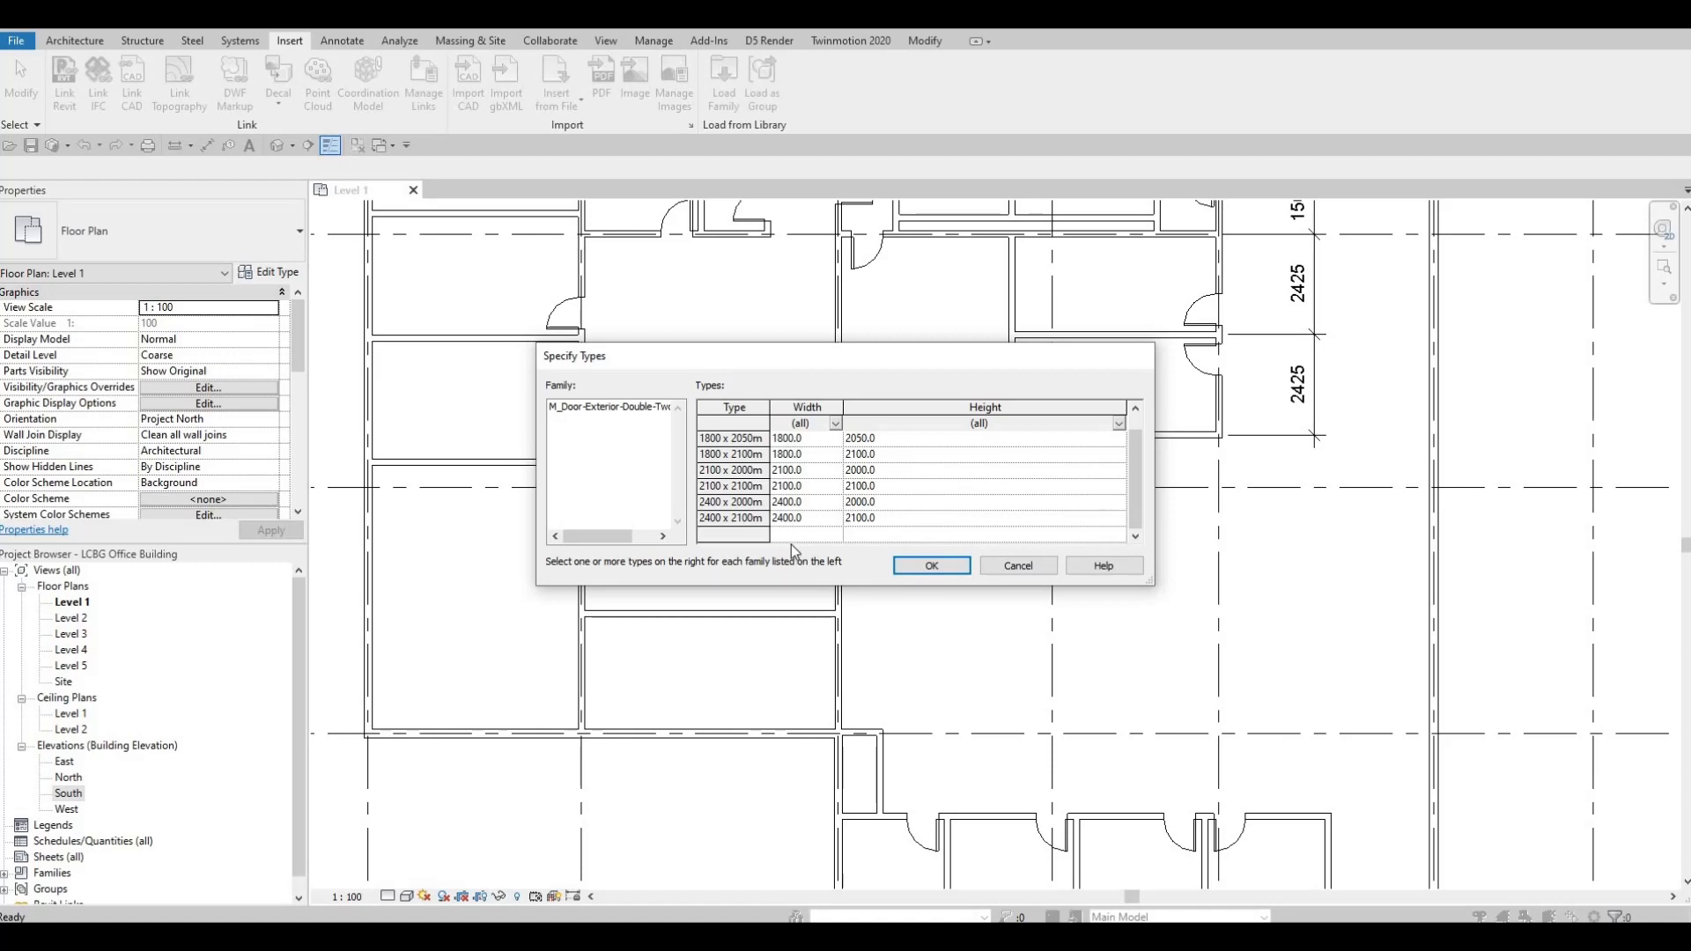
left_click(774, 417)
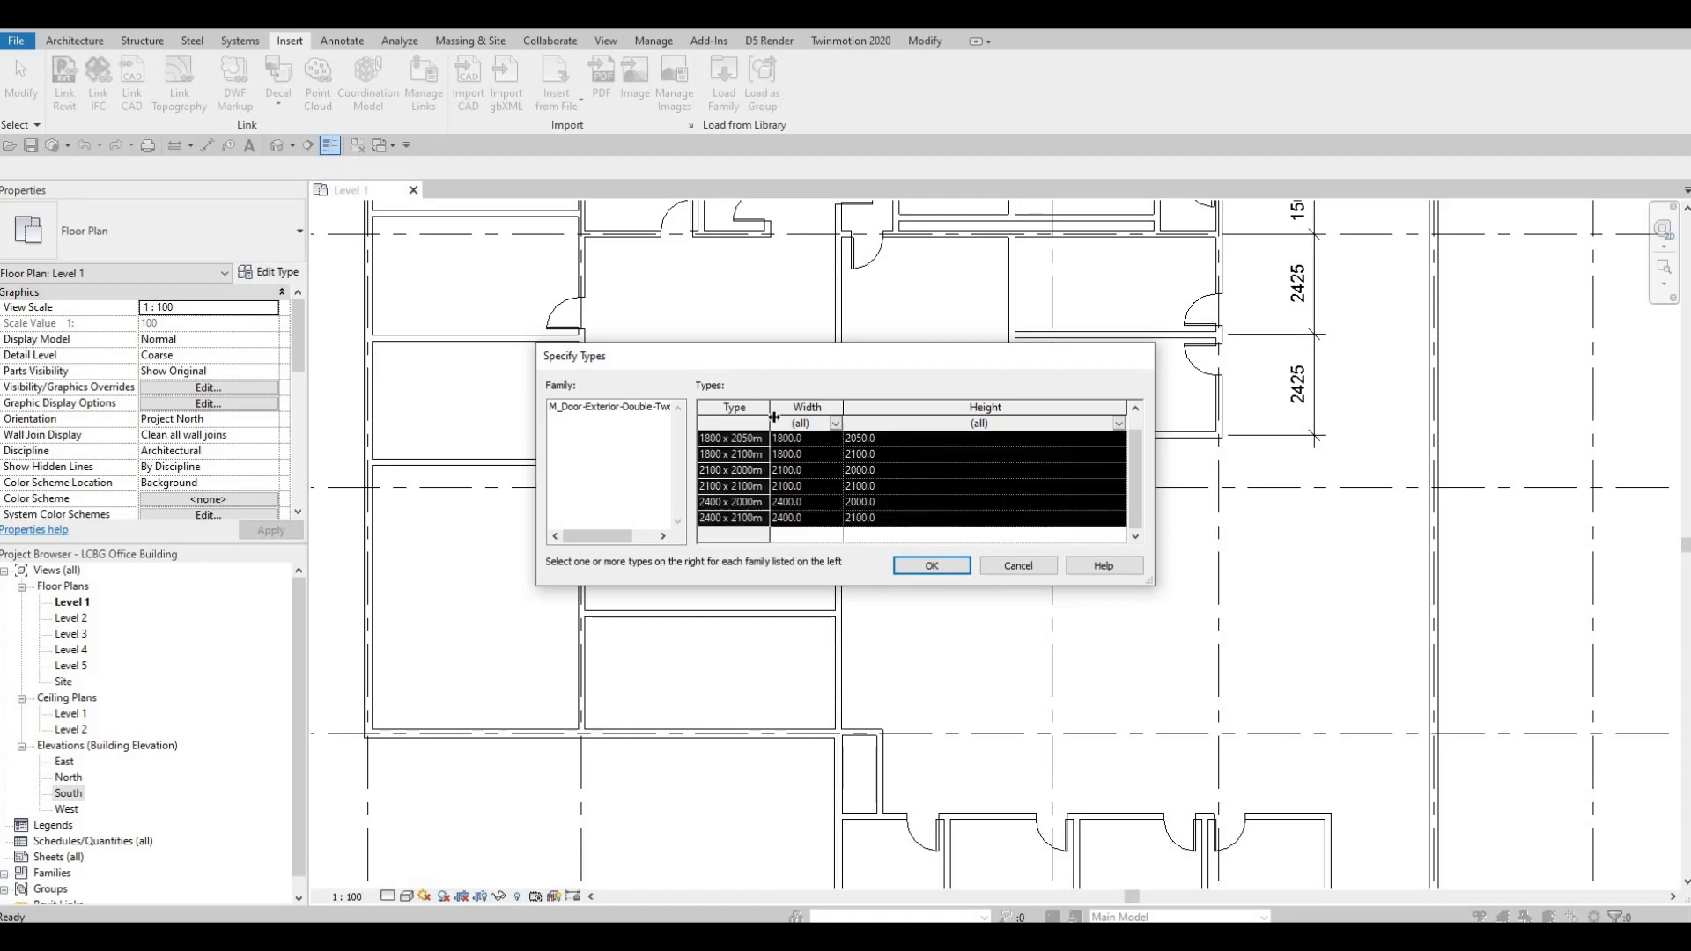
left_click(930, 567)
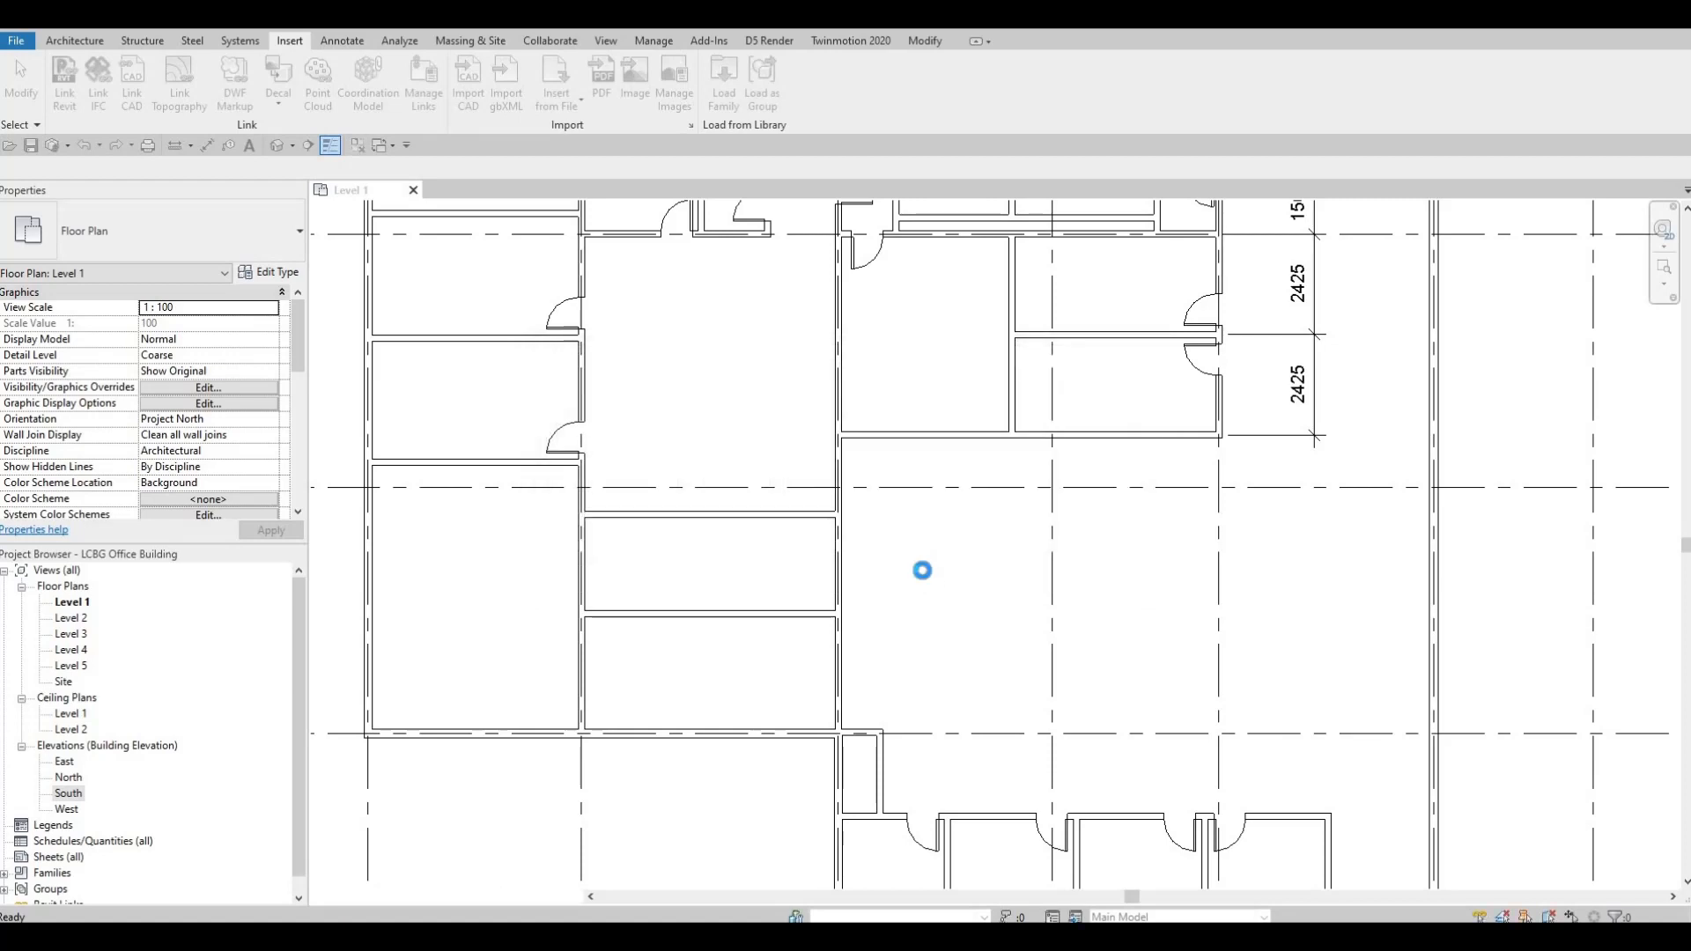
left_click(74, 40)
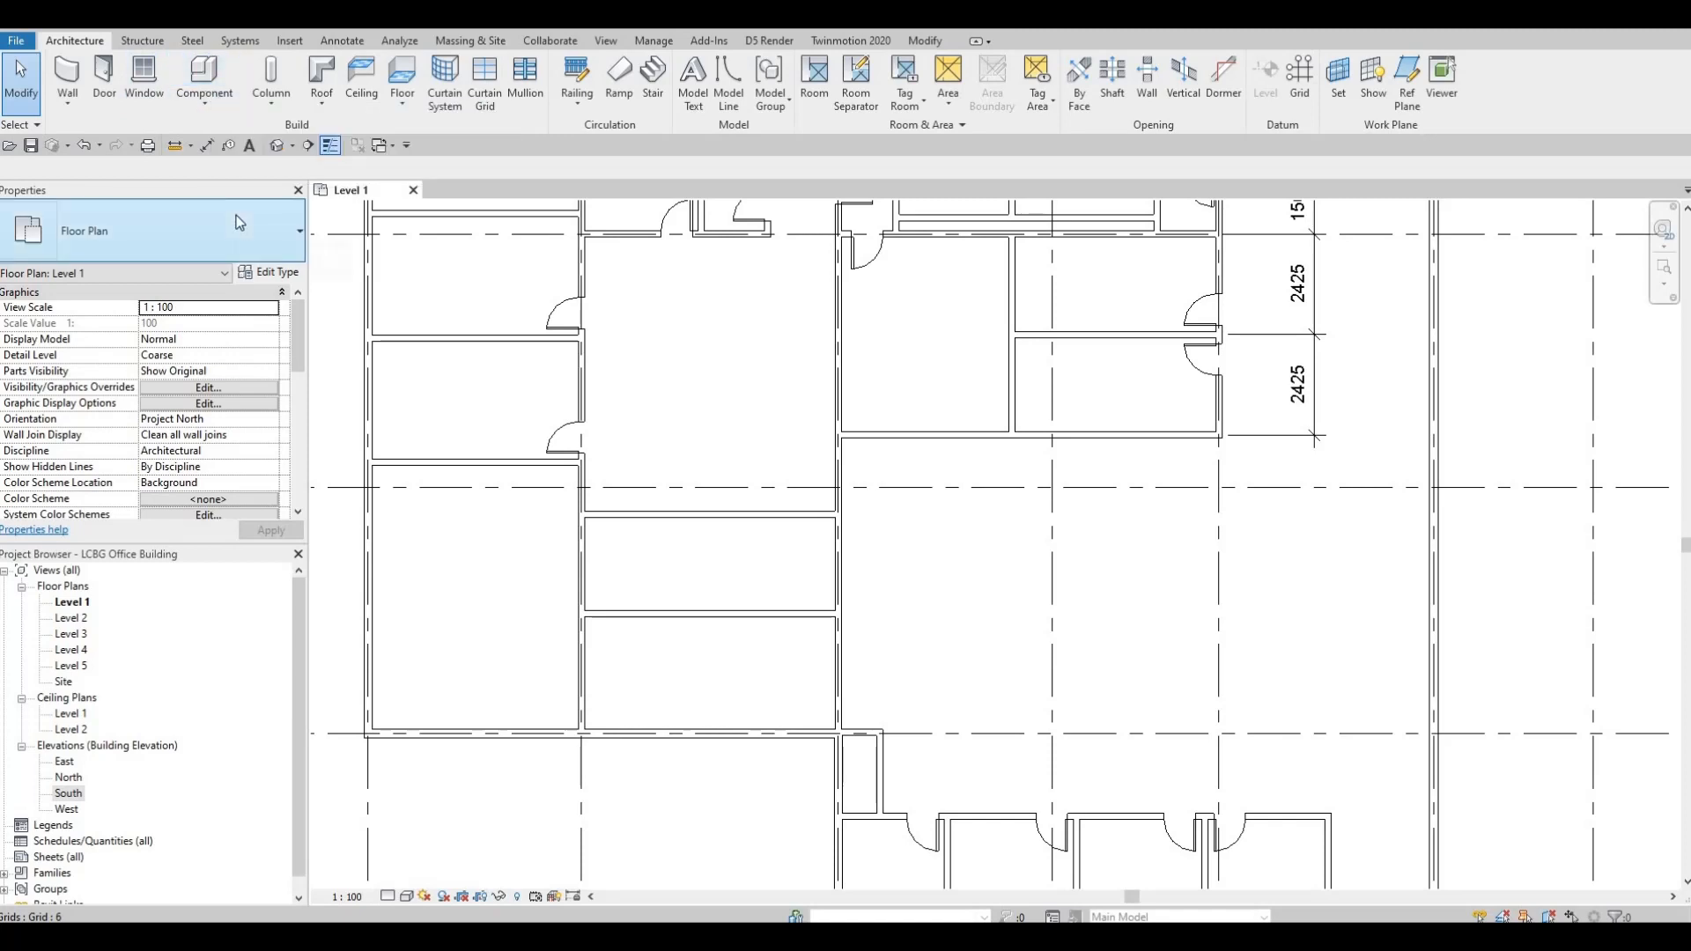
key("c")
key("m")
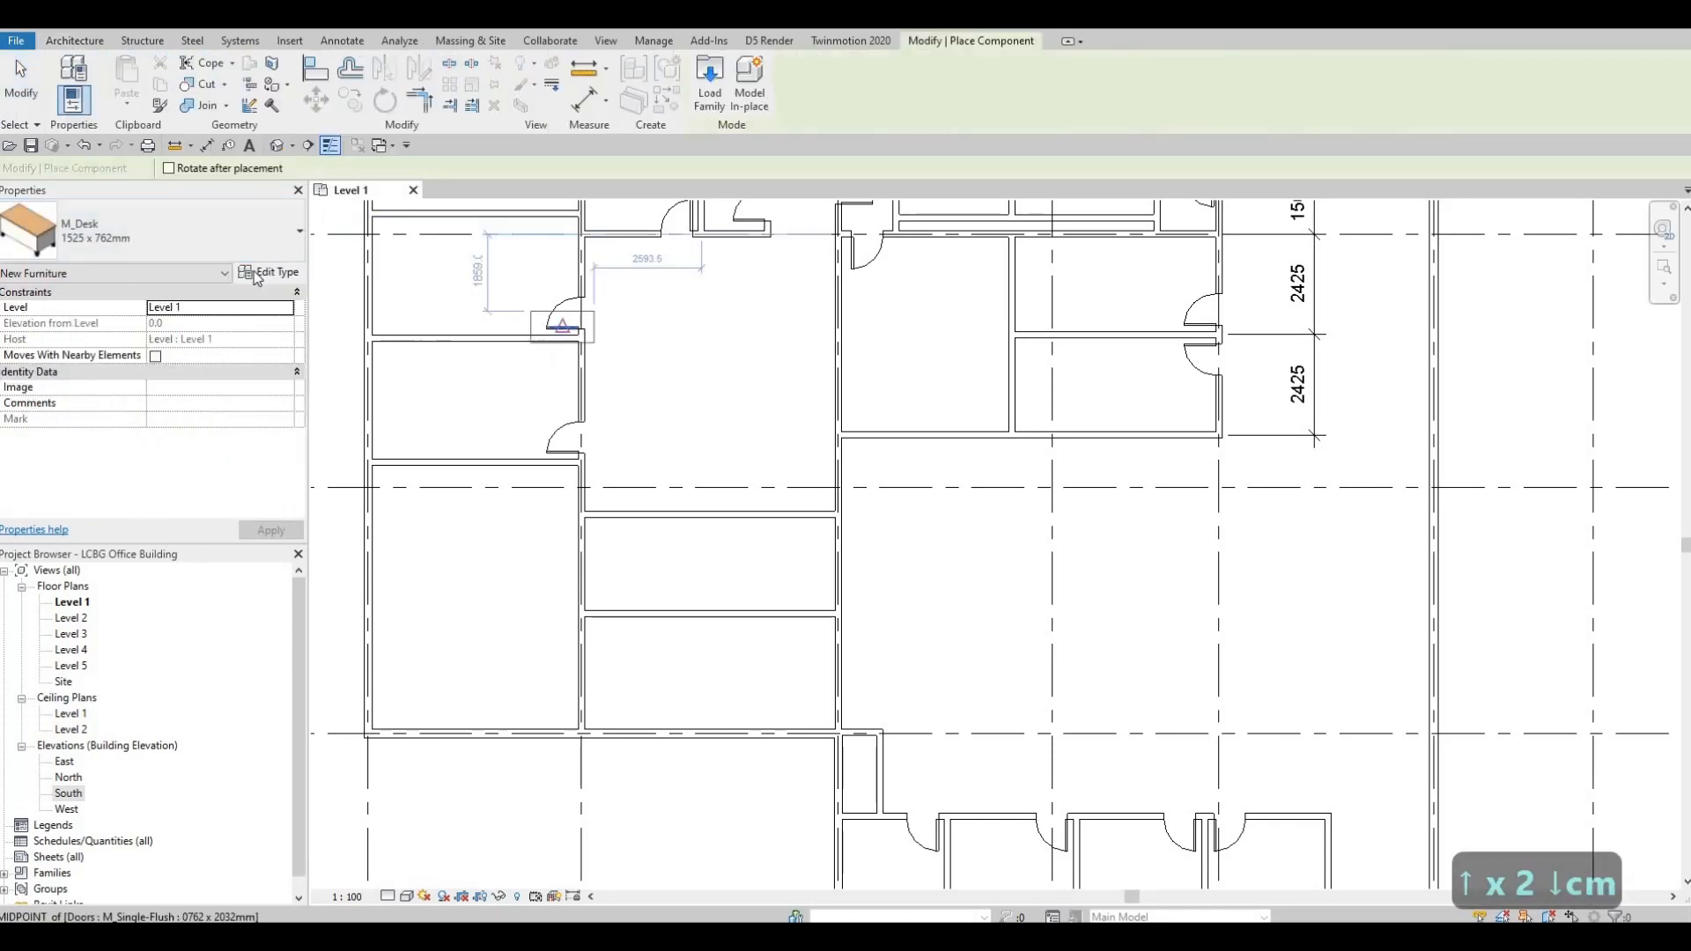
left_click(202, 239)
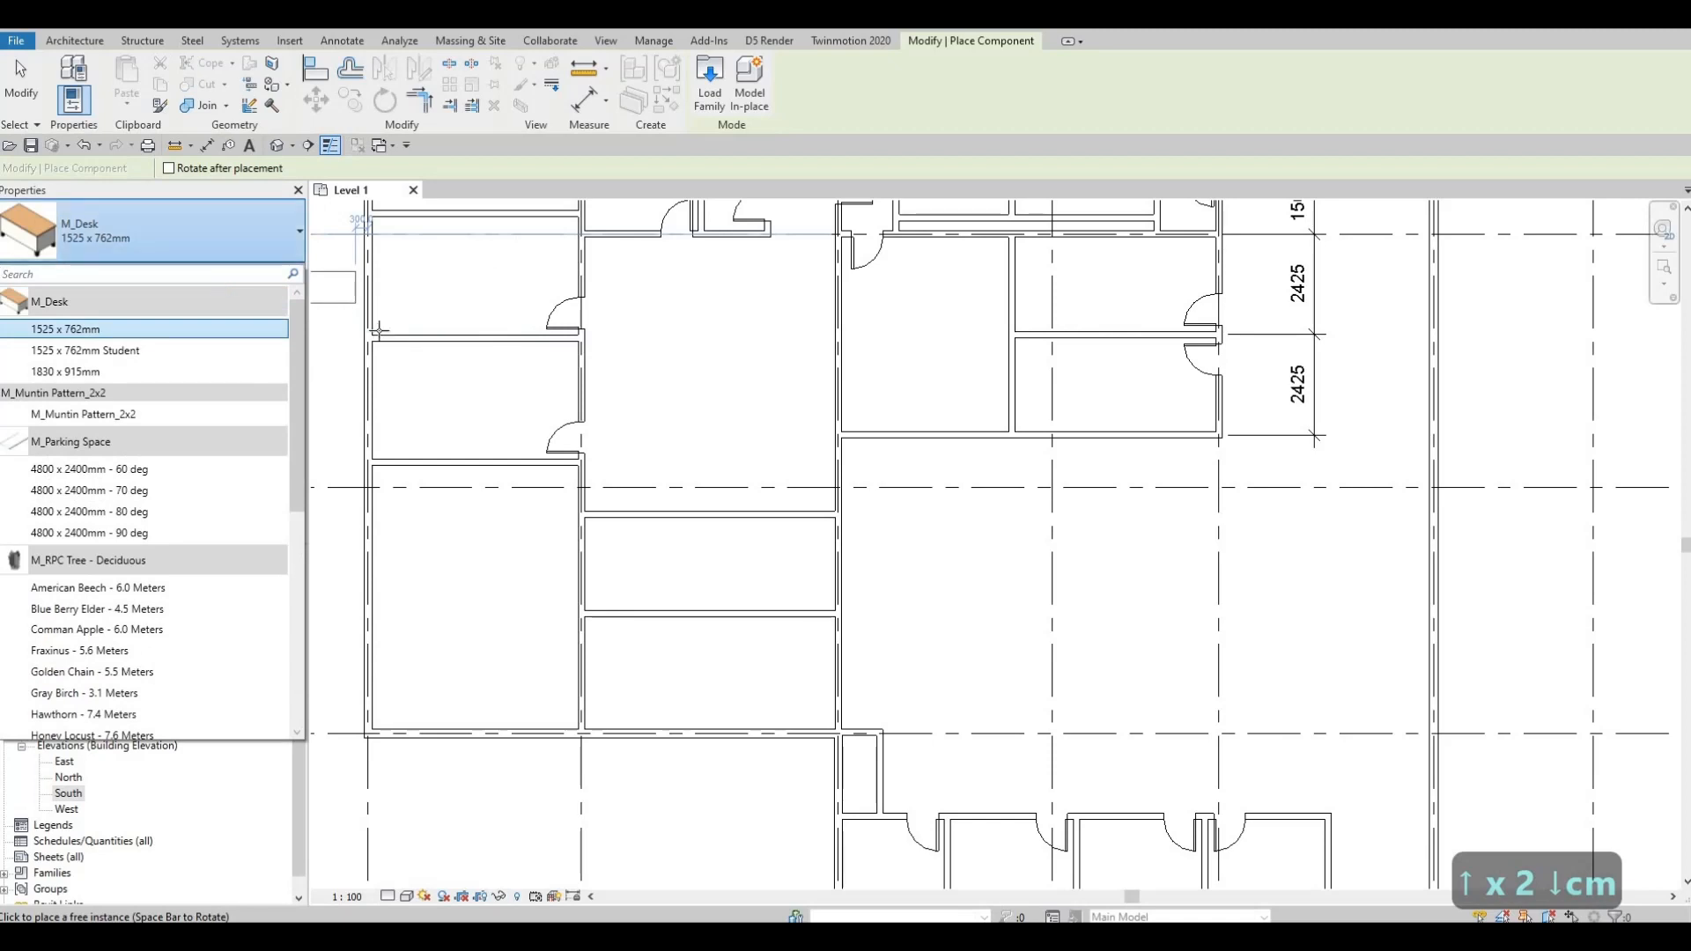
key("Escape")
key("Escape")
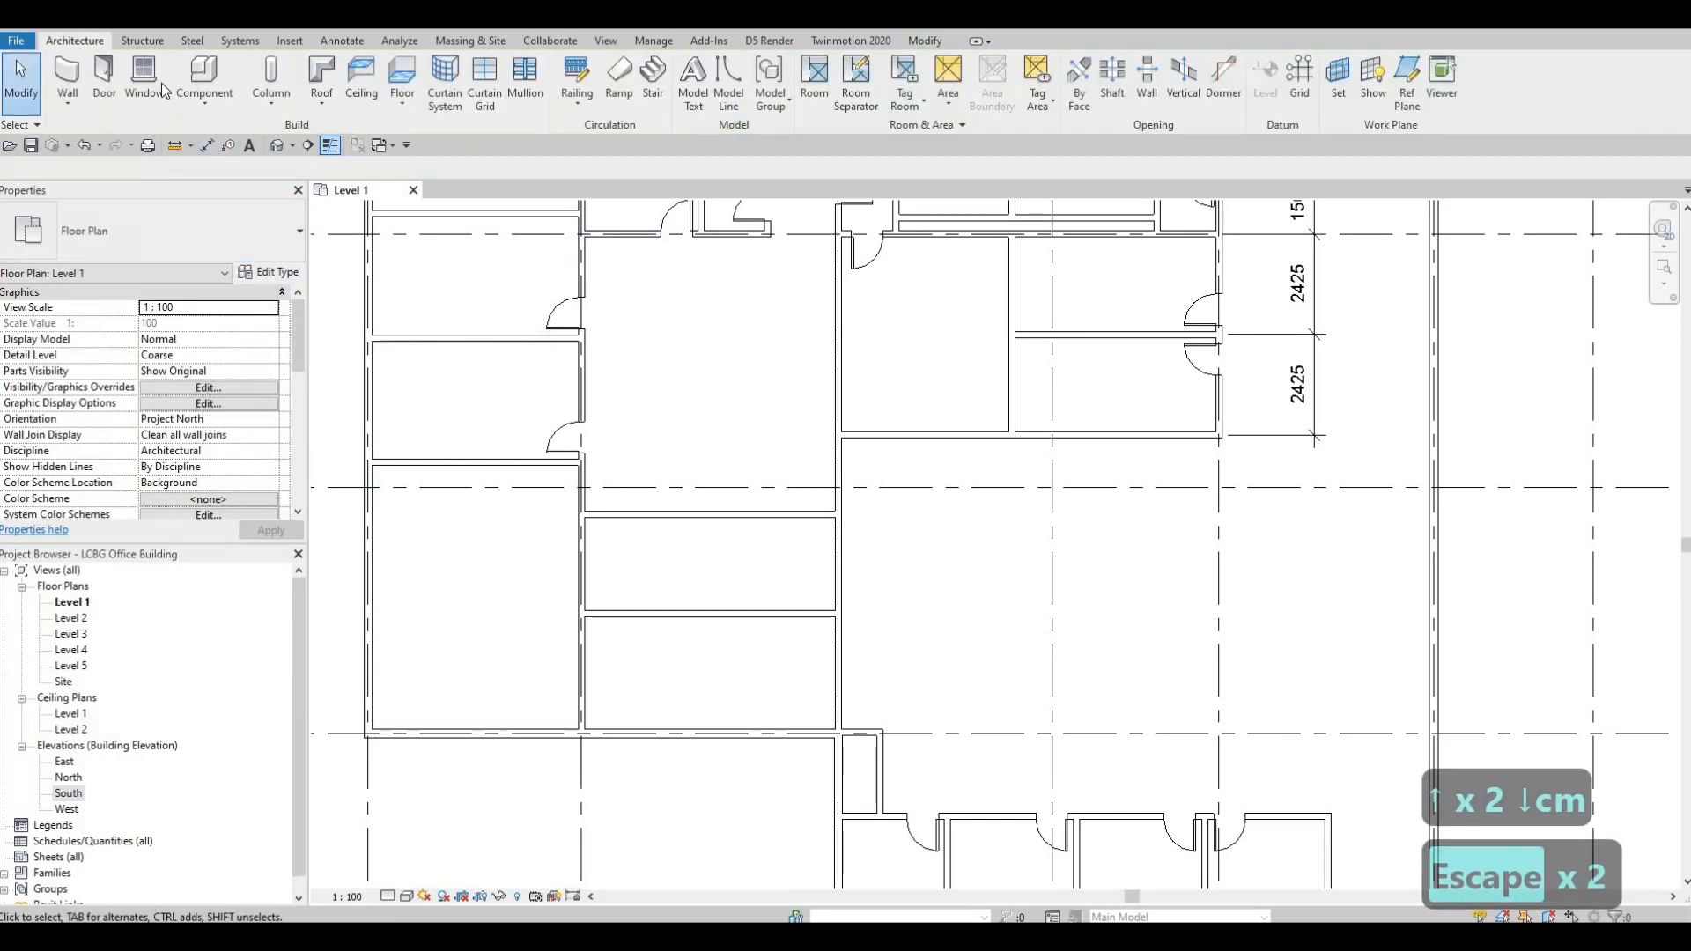
- Place 1800 x 2000mm M_Door-Exterior-Double-Two_Lite doors in the two side walls and upper wall of the narrow room just below grid 7
left_click(104, 79)
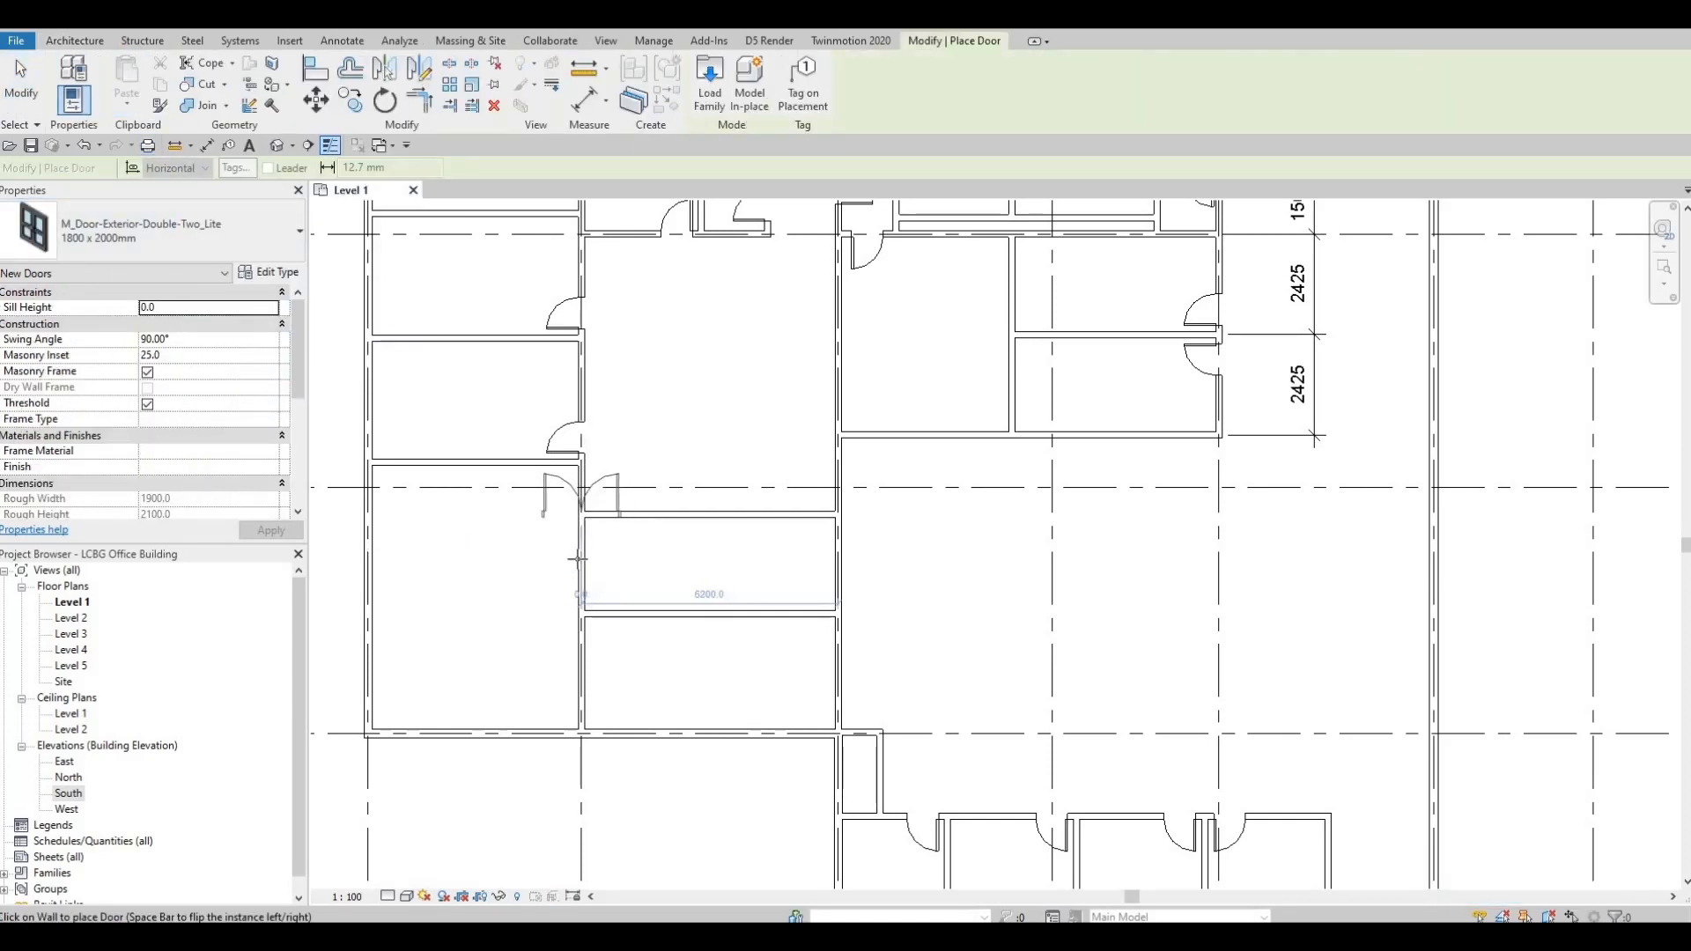
left_click(259, 231)
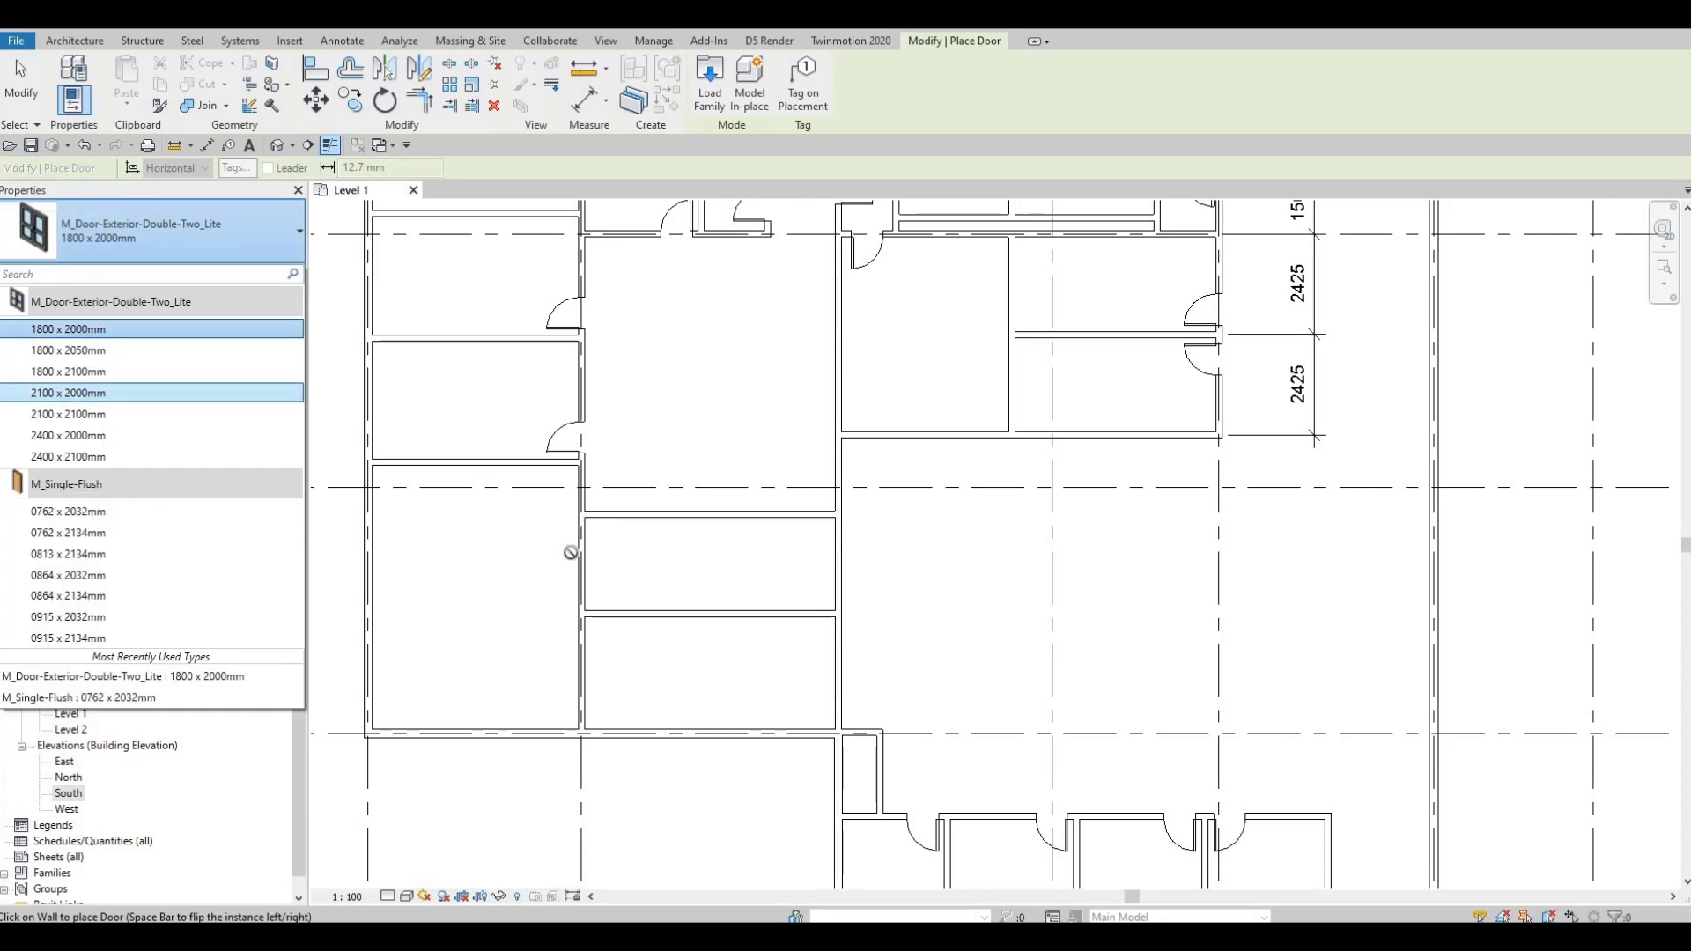
left_click(584, 559)
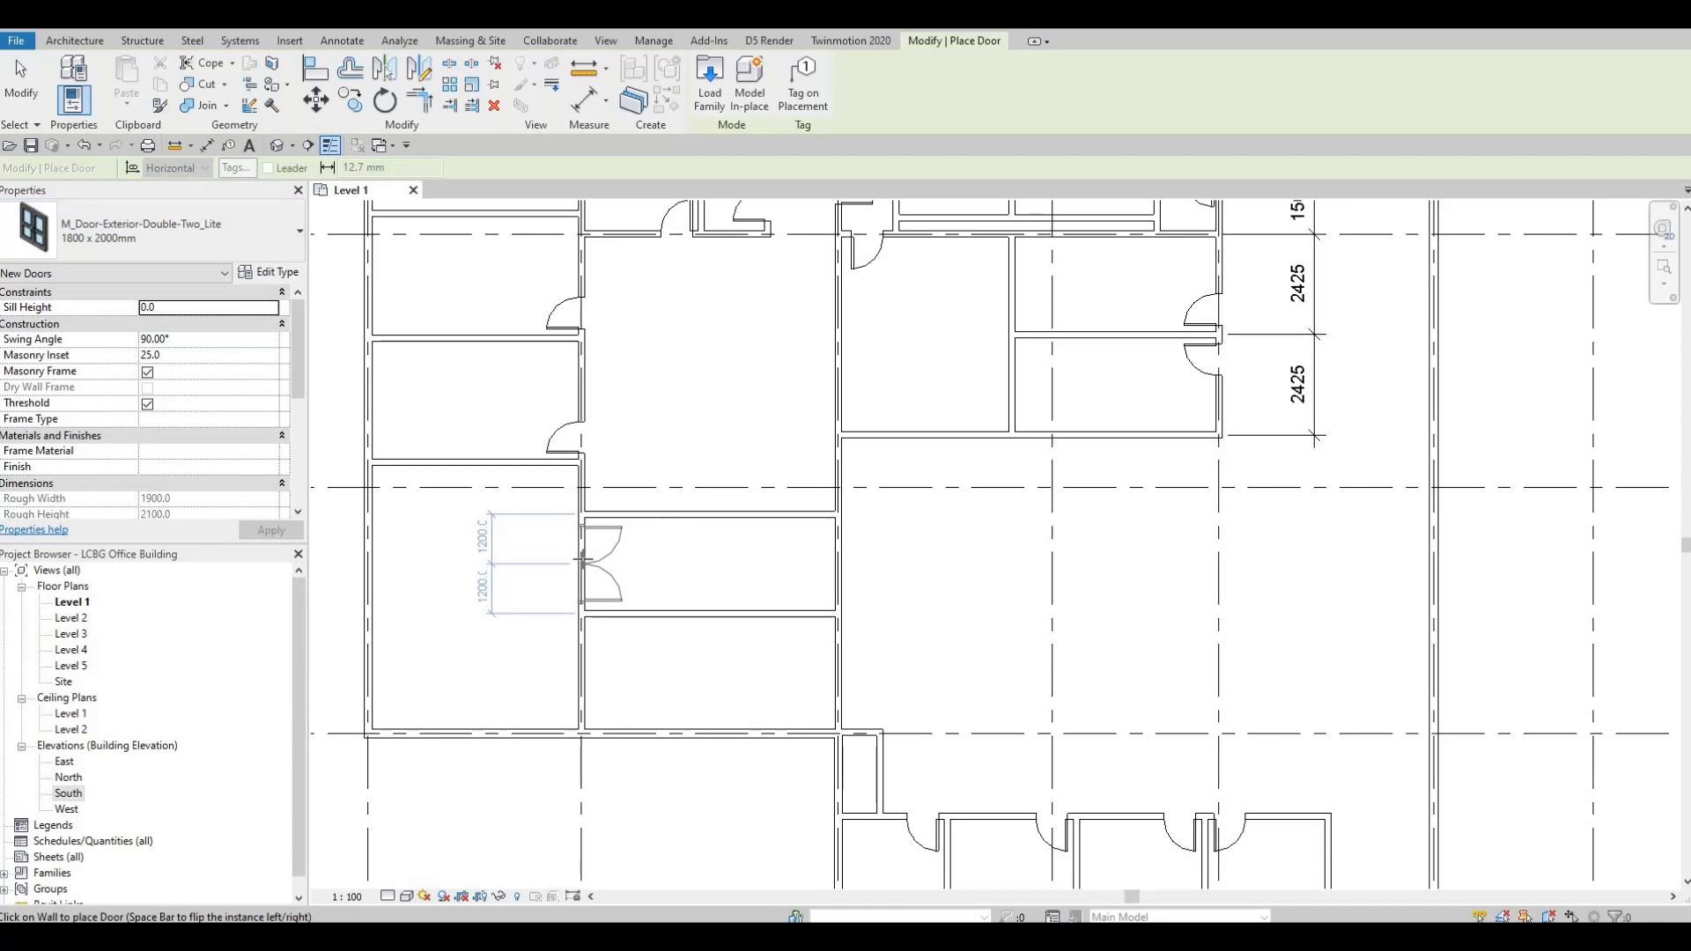
left_click(583, 559)
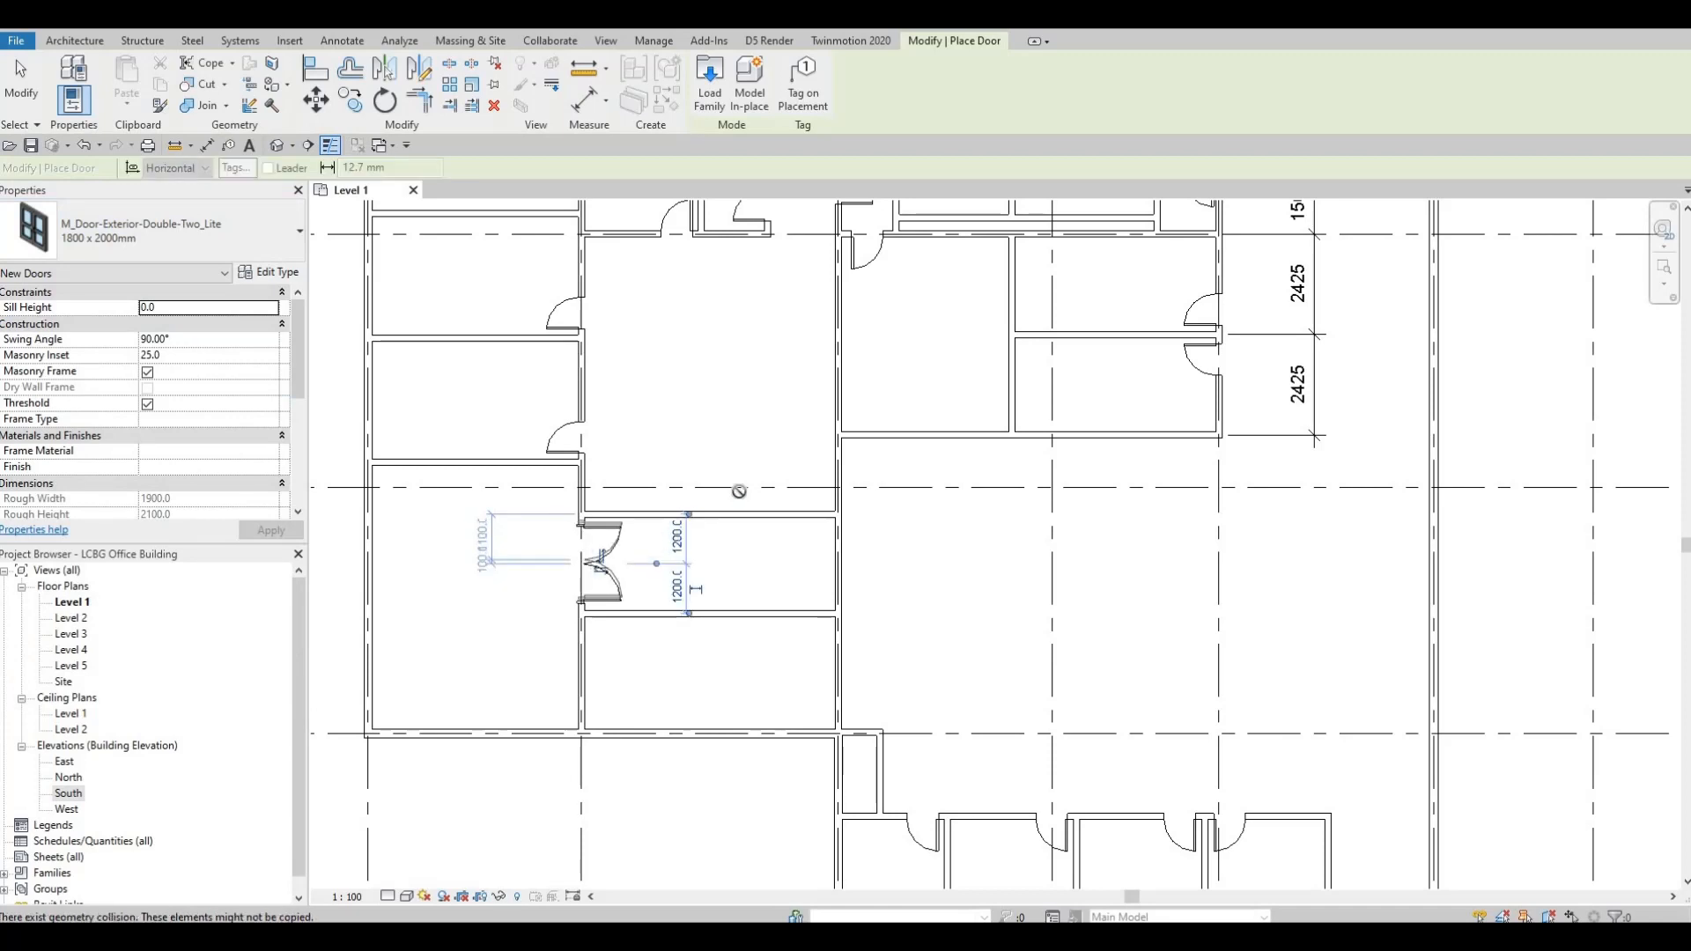
left_click(814, 520)
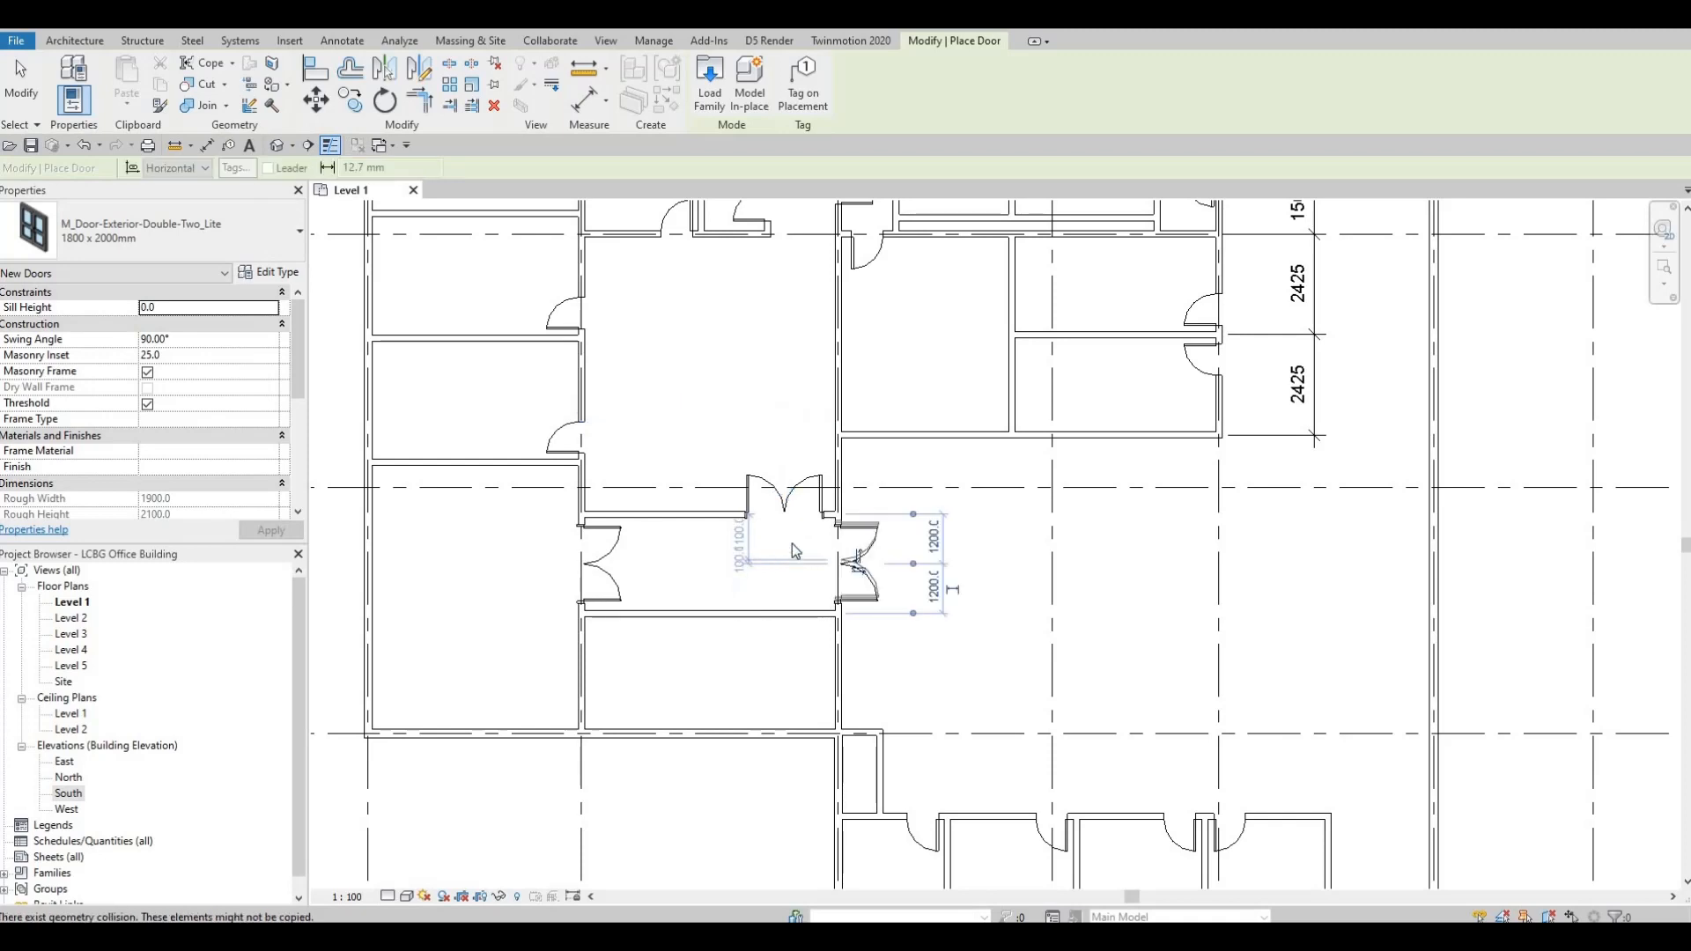
key("Escape")
key("Escape")
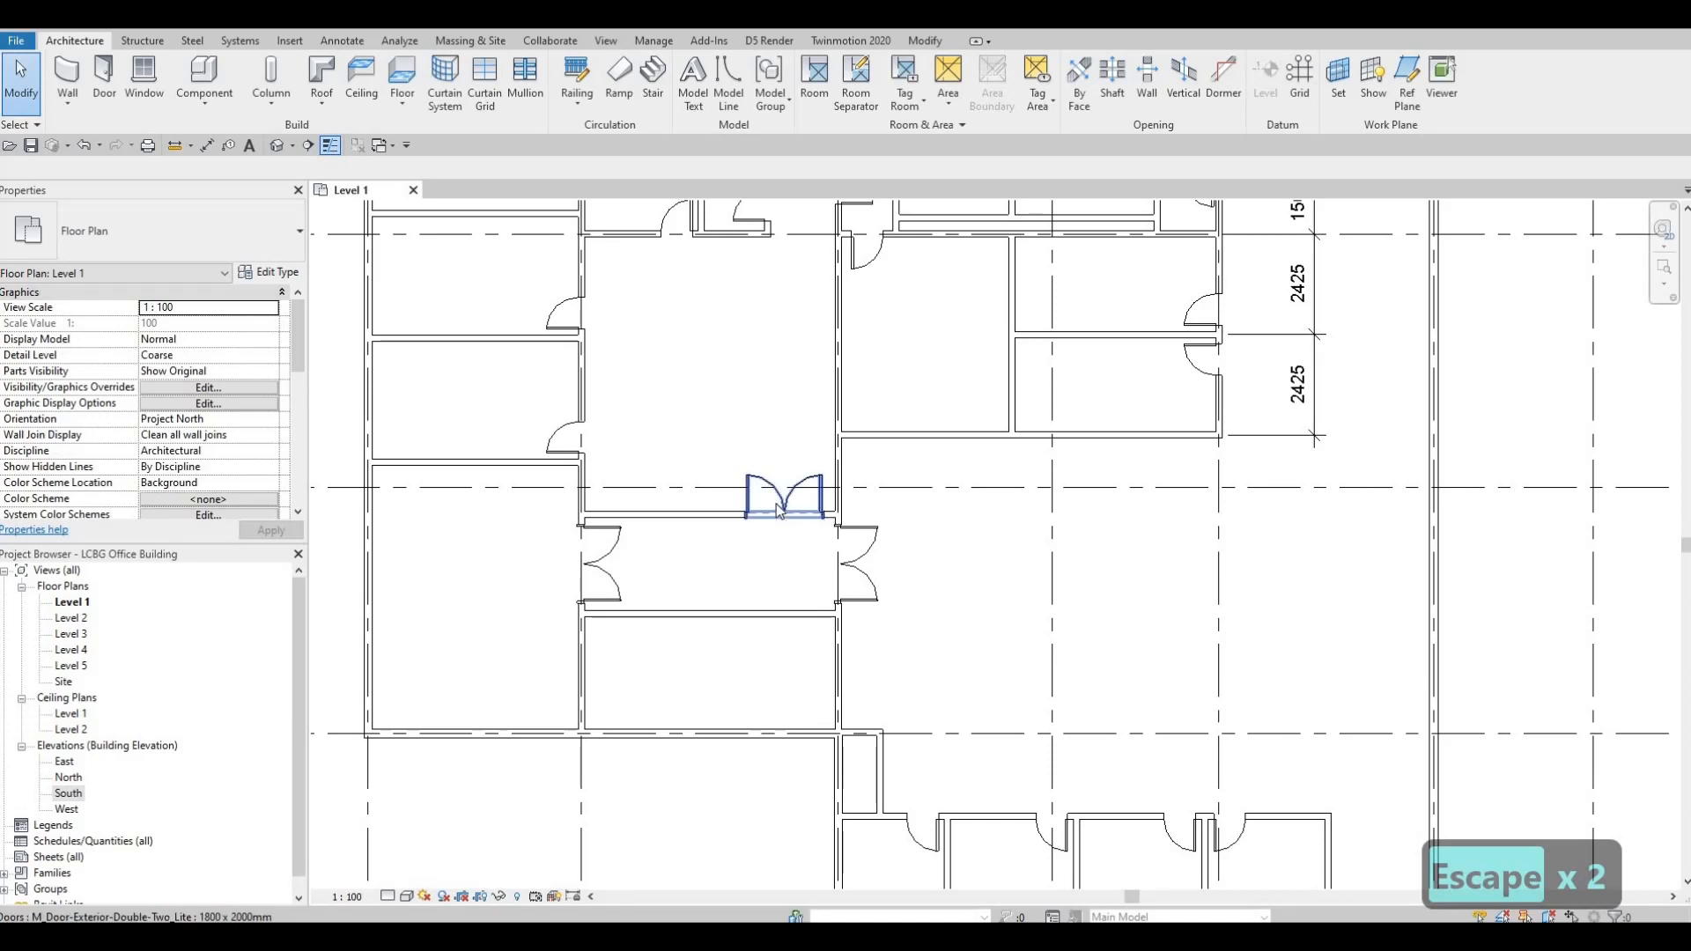
scroll(777, 503, "up", 1)
scroll(778, 505, "down", 1)
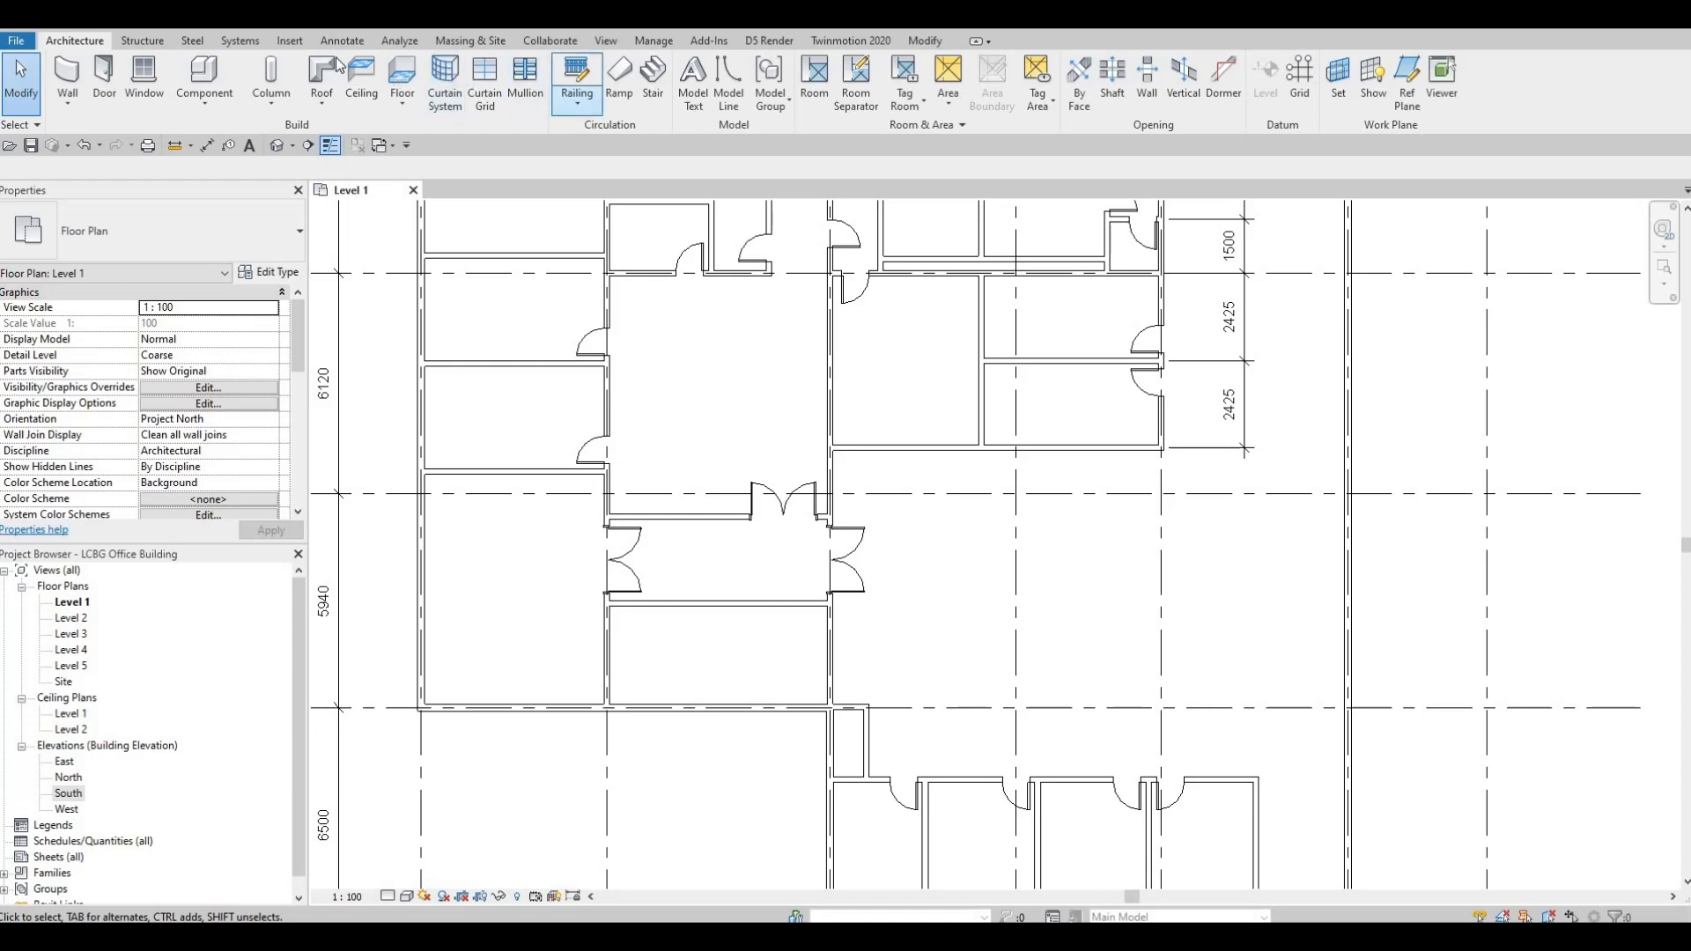
- Start loading another family, go to the Residential doors folder and preview the exterior double full-glass wood-clad door
left_click(291, 41)
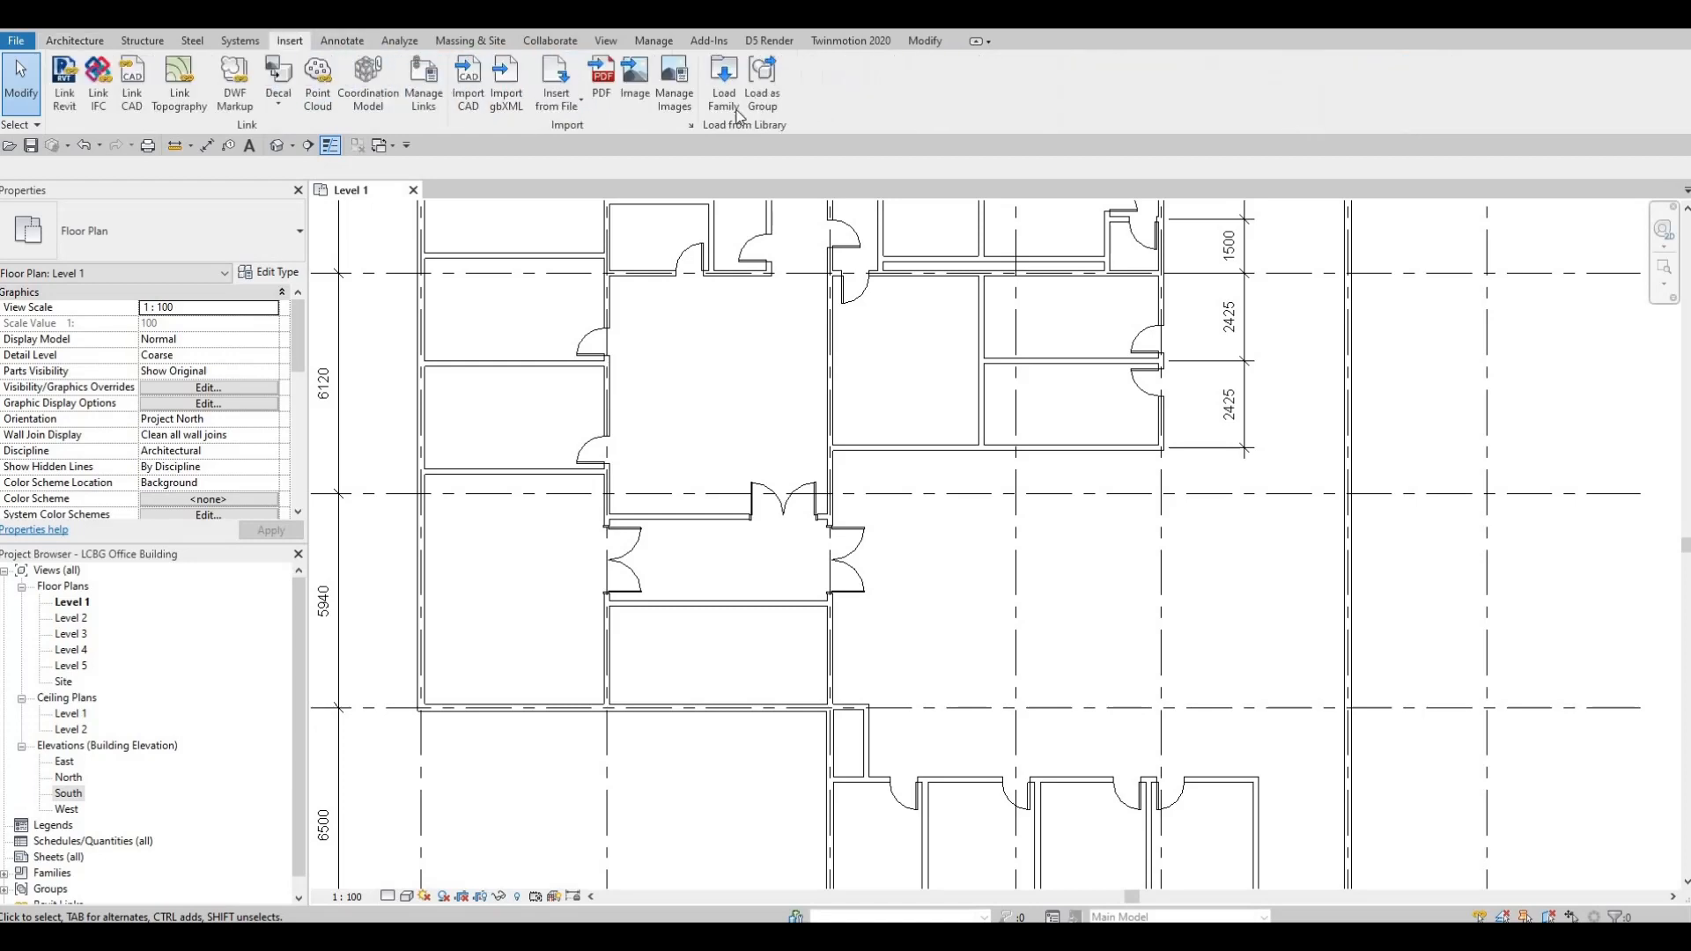
left_click(724, 97)
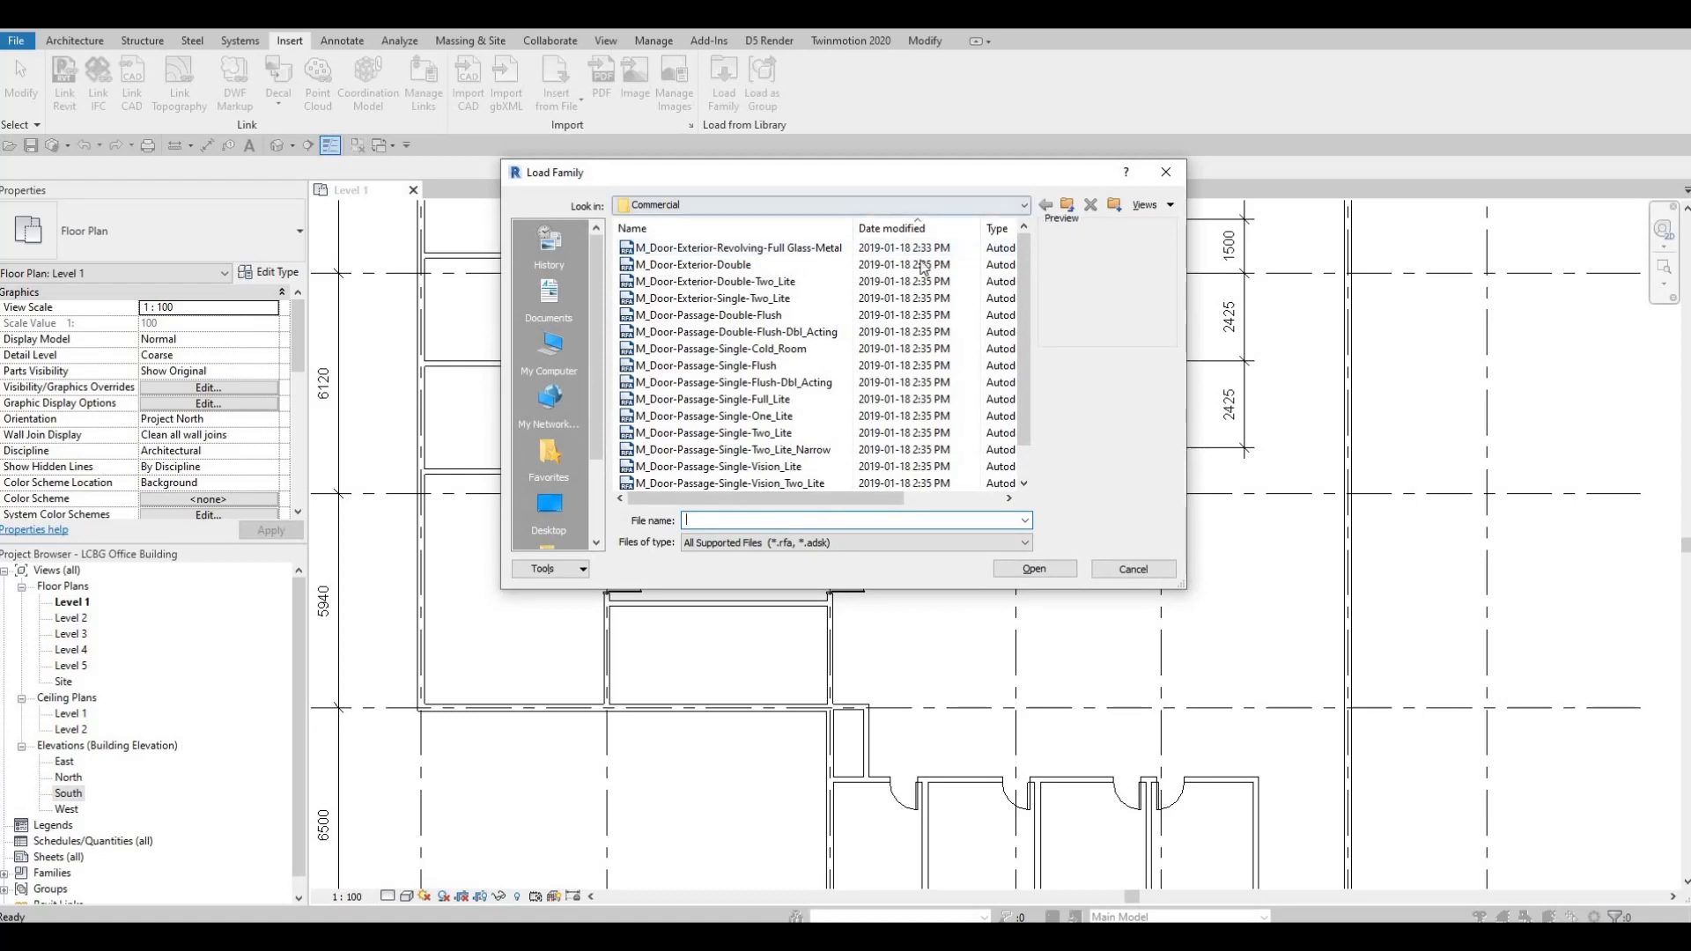
left_click(1025, 205)
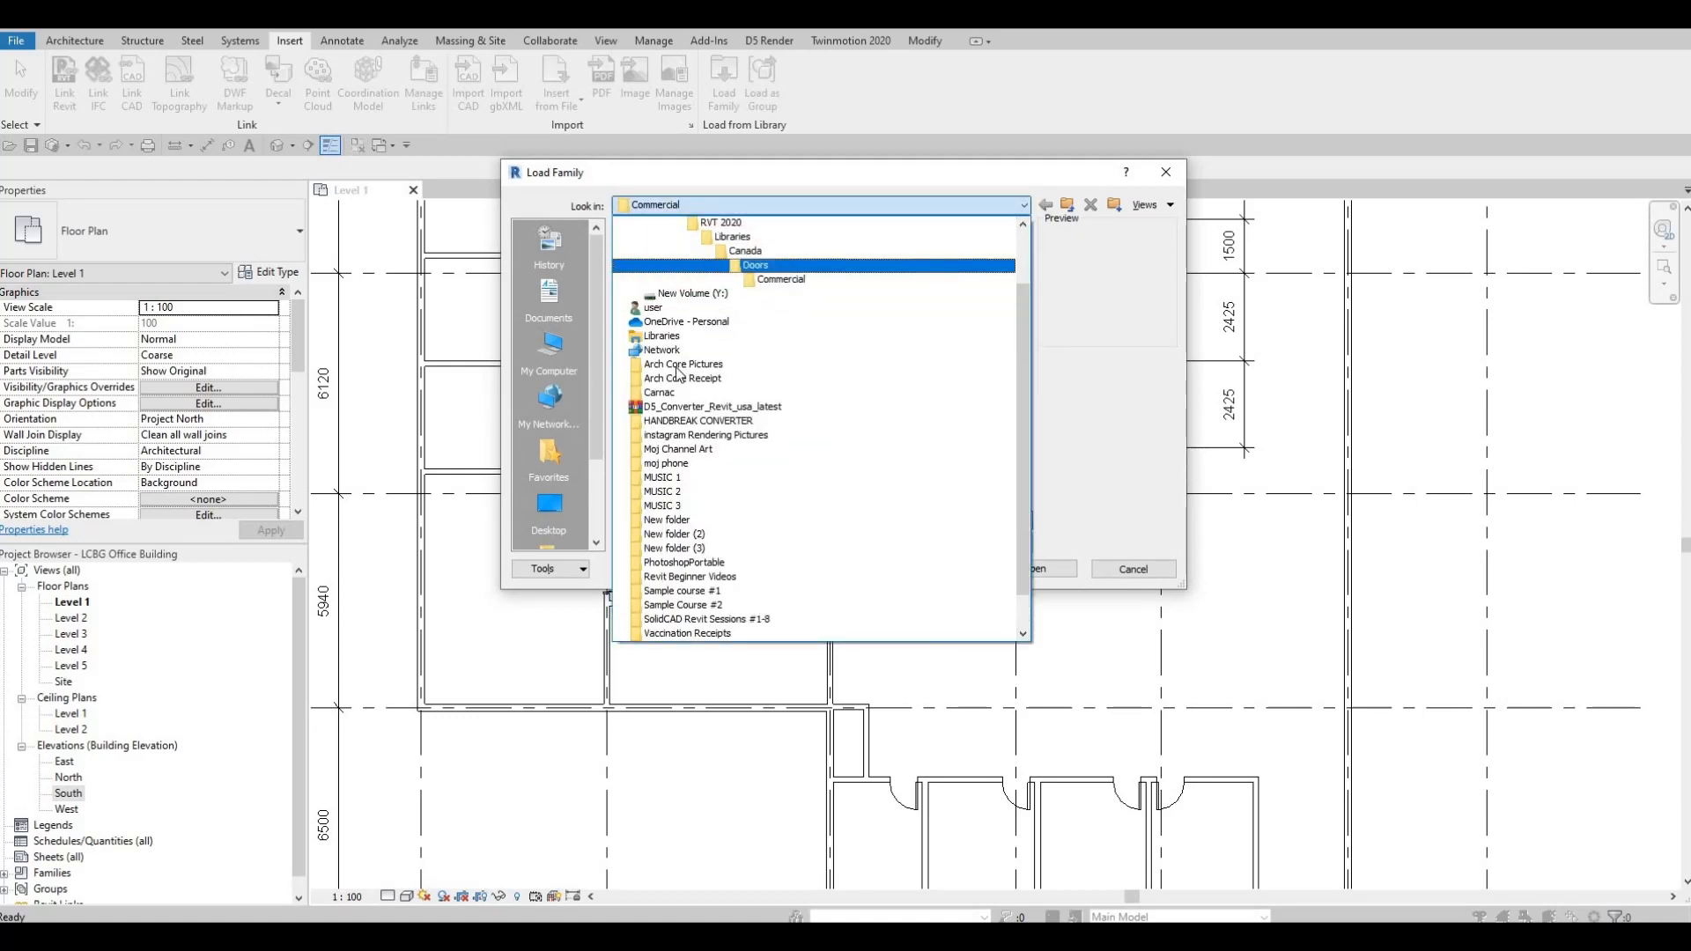
left_click(756, 265)
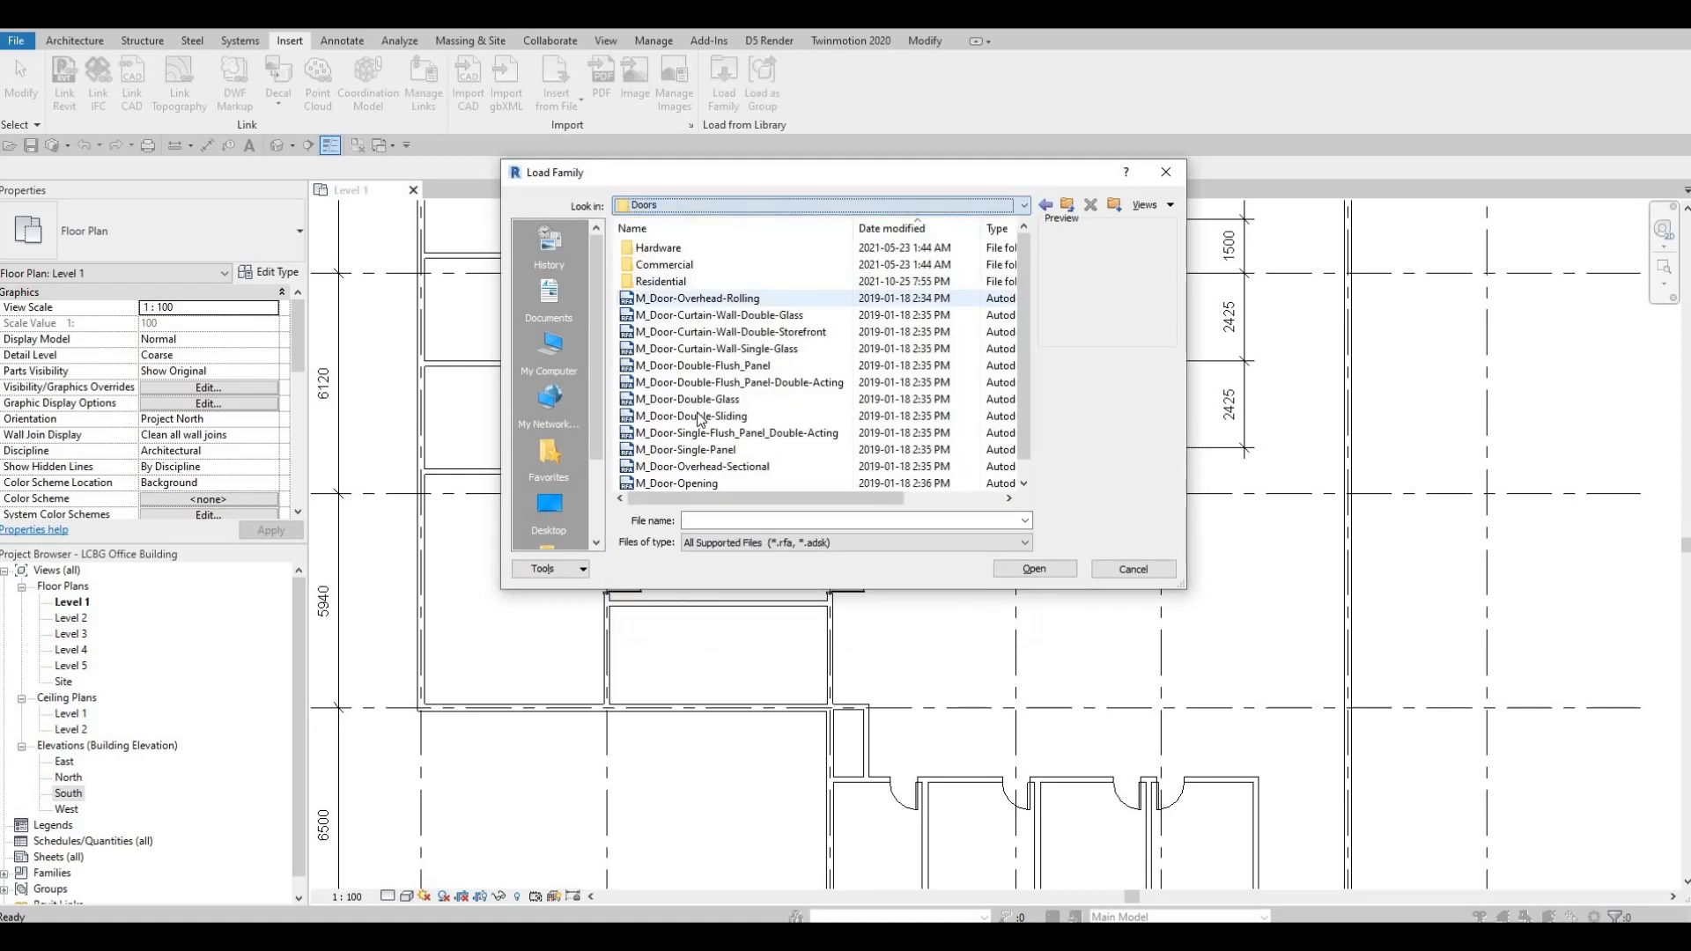
double_click(662, 281)
left_click(721, 250)
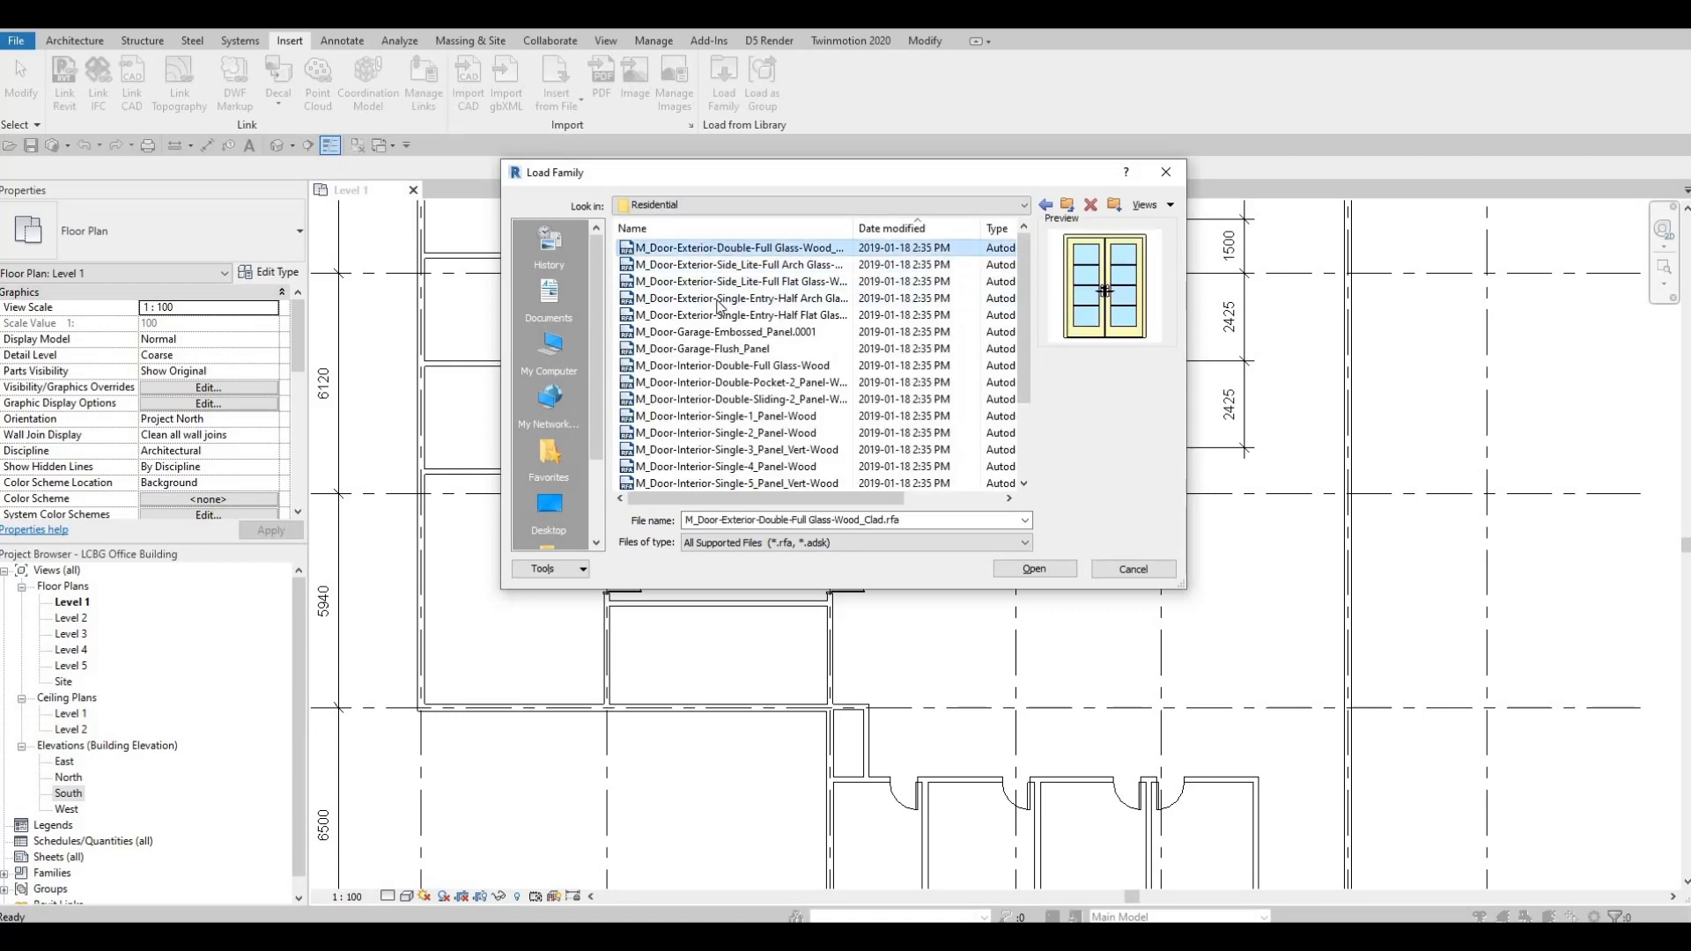
- Compare the interior door previews and open the M_Door-Interior-Single-1_Panel-Wood family for loading
left_click(705, 368)
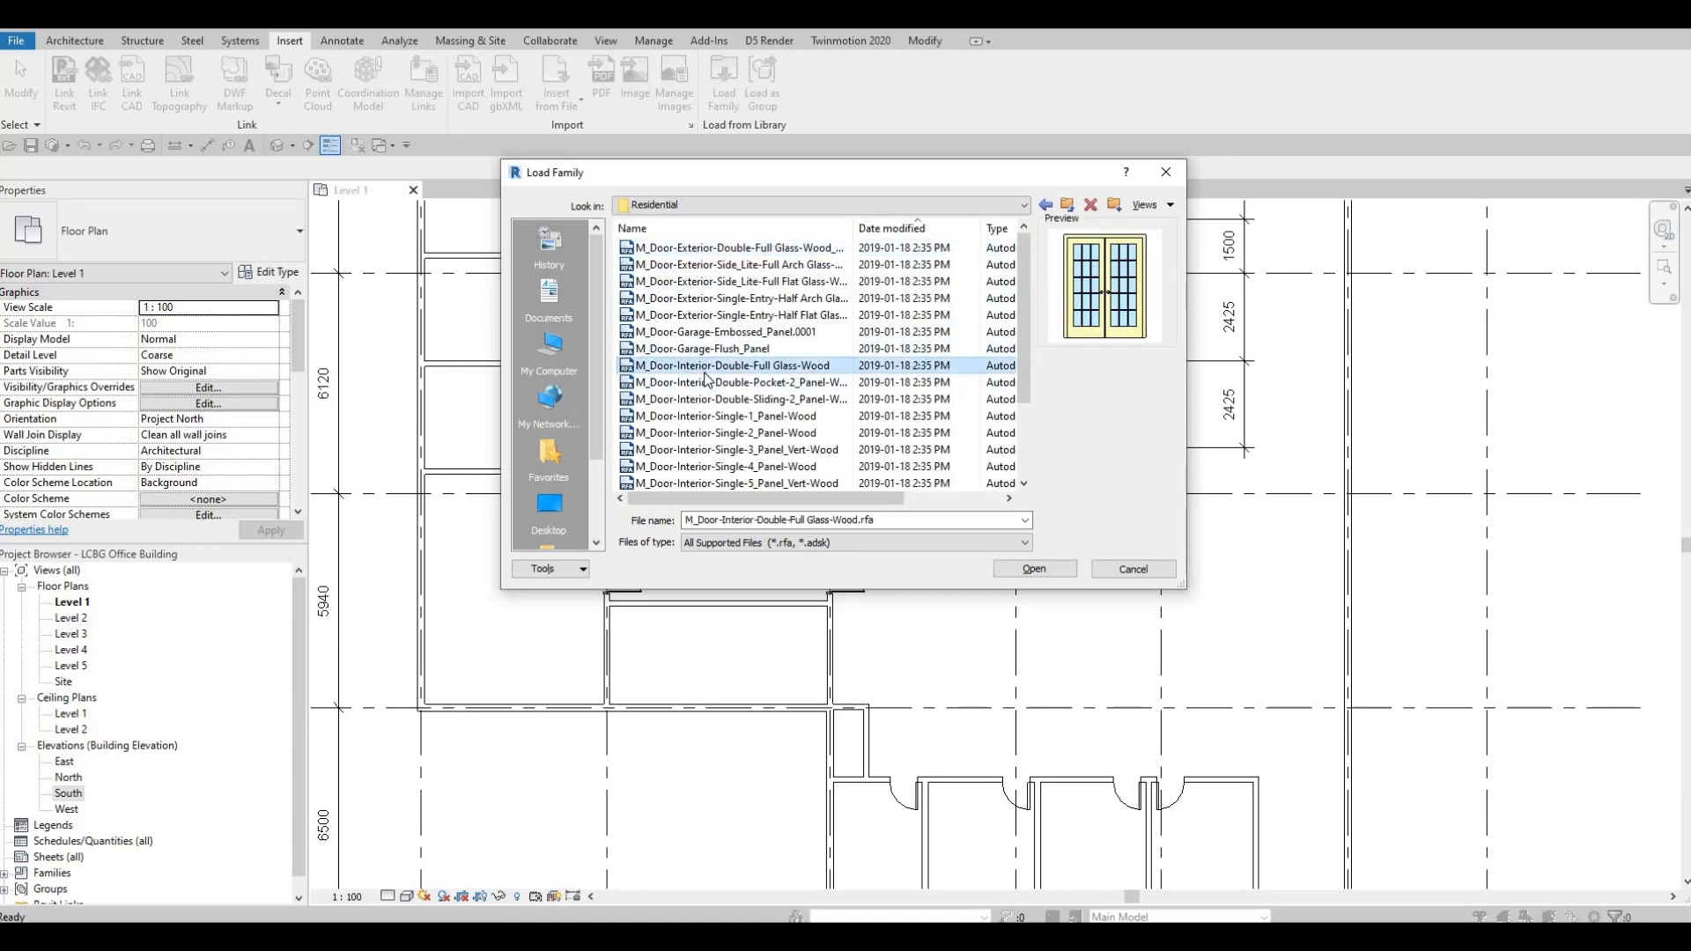
key("Down")
key("Down")
key("Down")
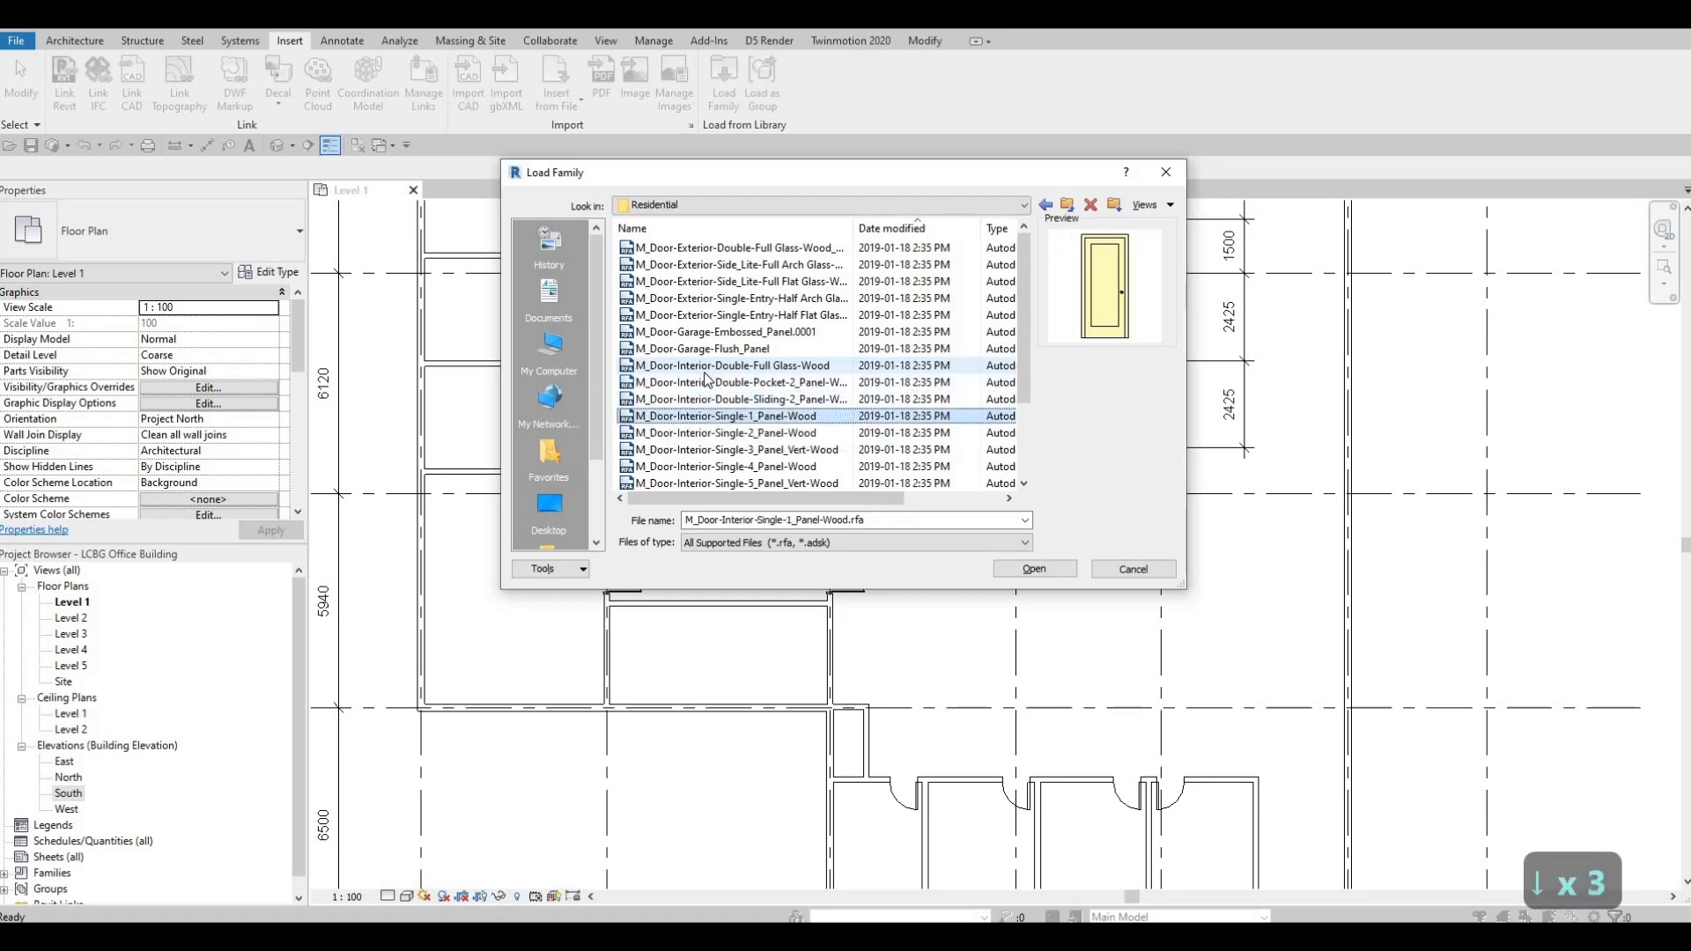
key("Down")
key("Up")
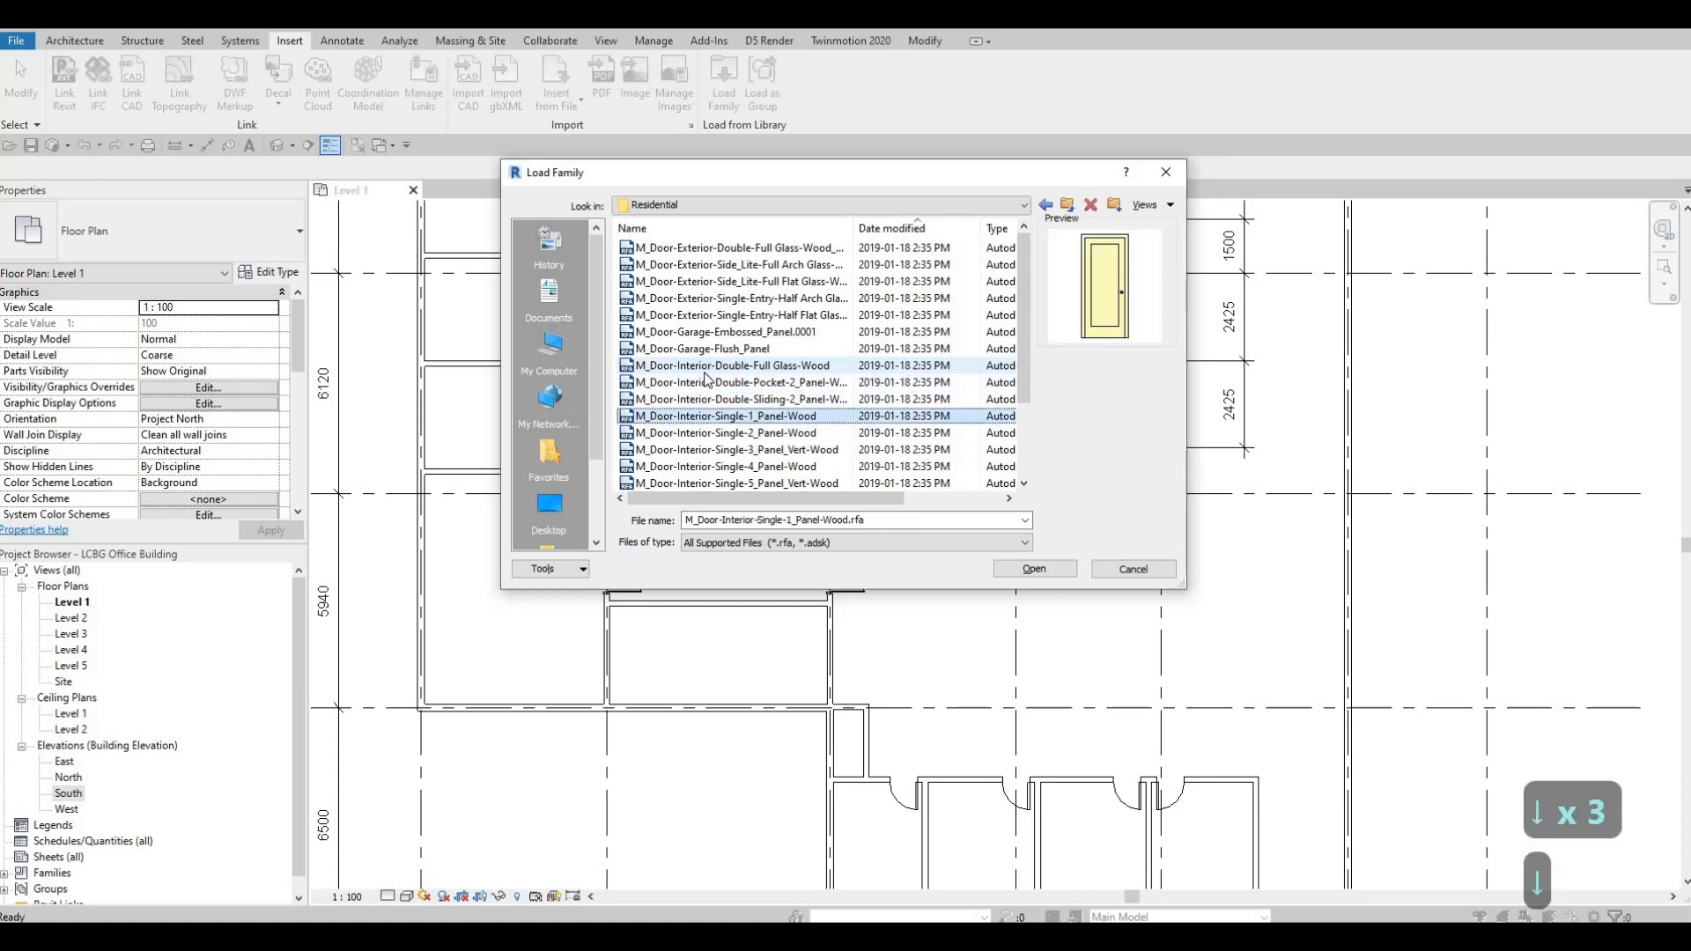
left_click(1021, 569)
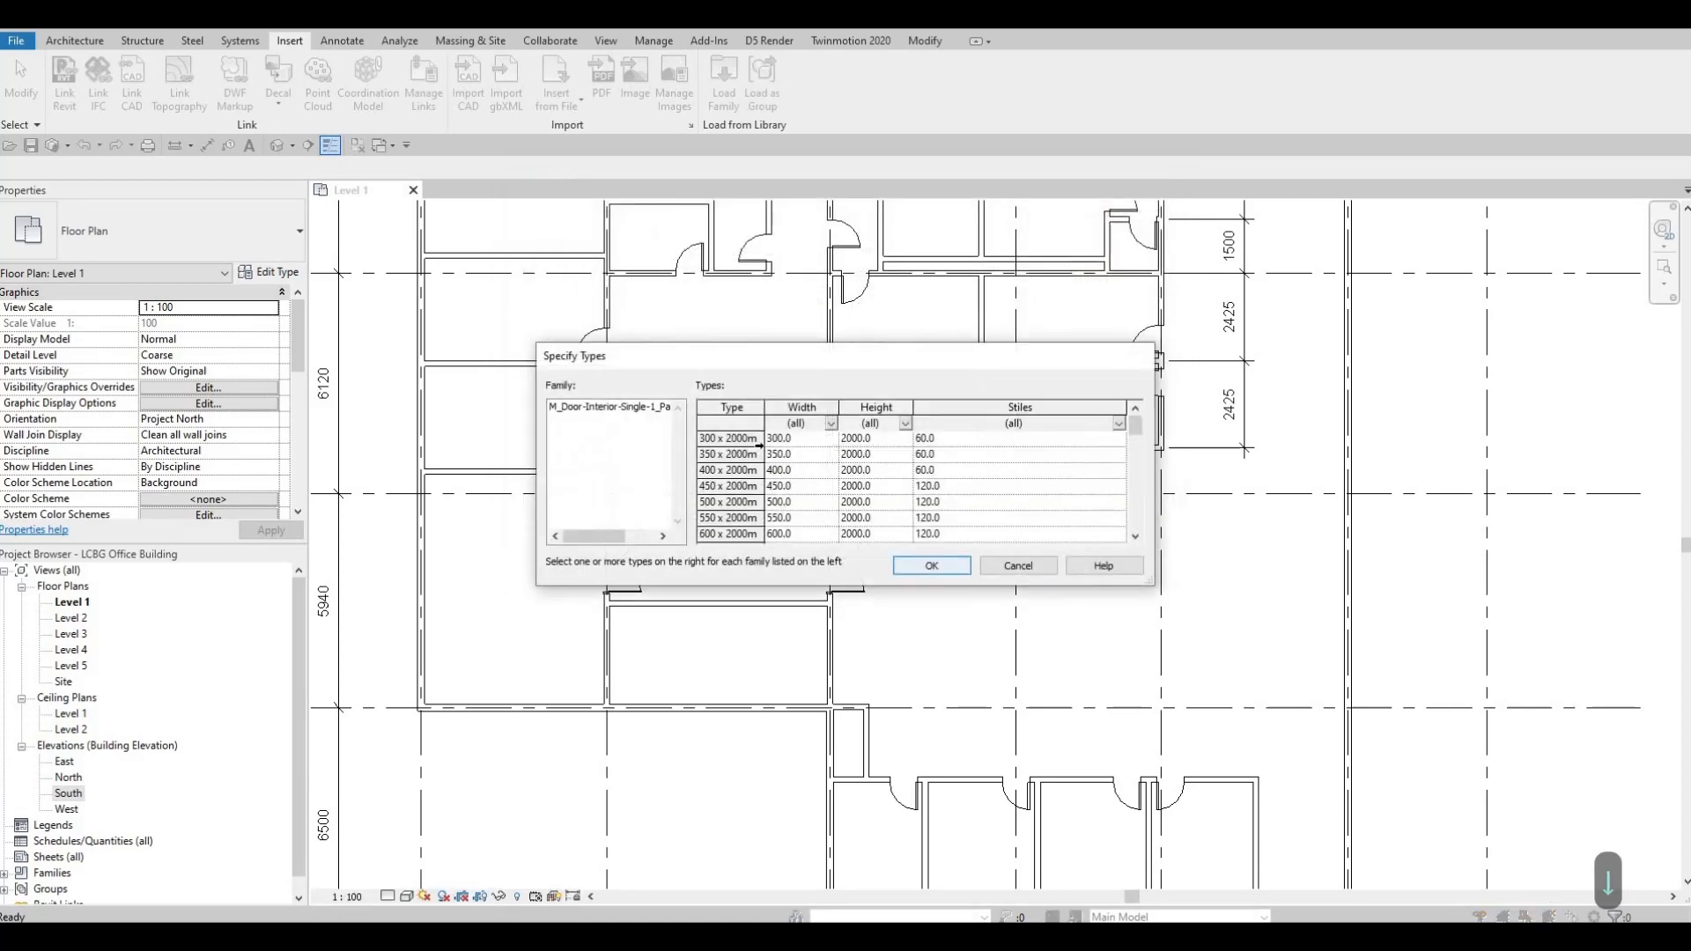
- Load all types of the single one-panel wood door, from 300 x 2000mm through 900 x 2400mm, into the project
scroll(749, 465, "down", 10)
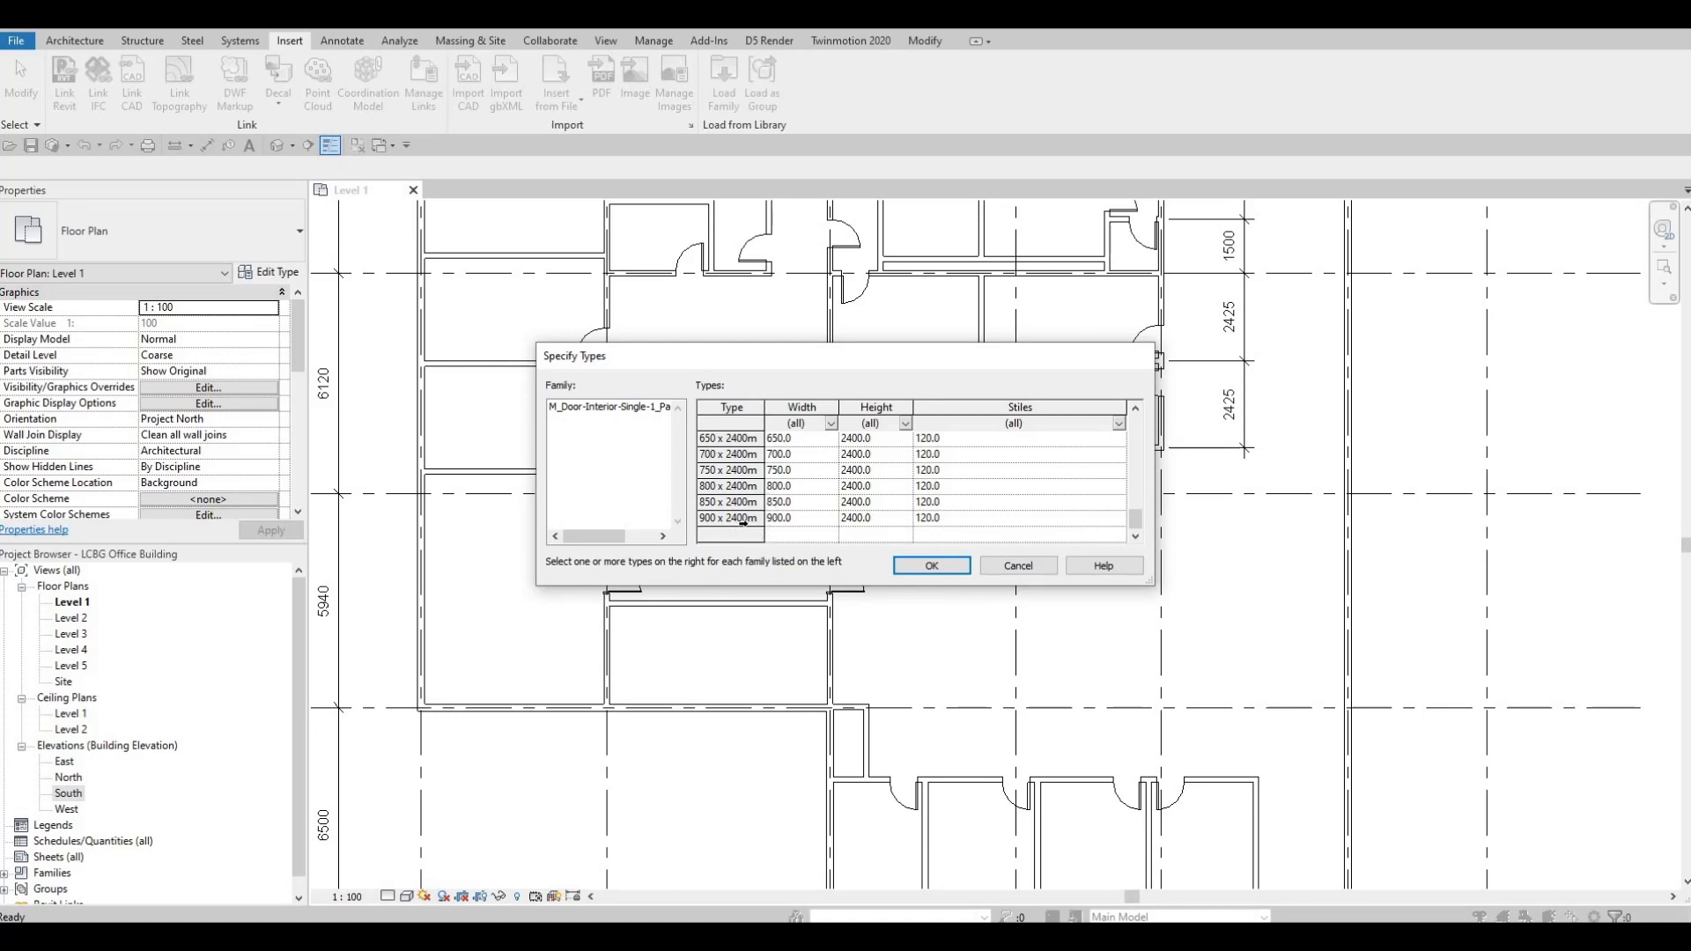
left_click(743, 520, "shift")
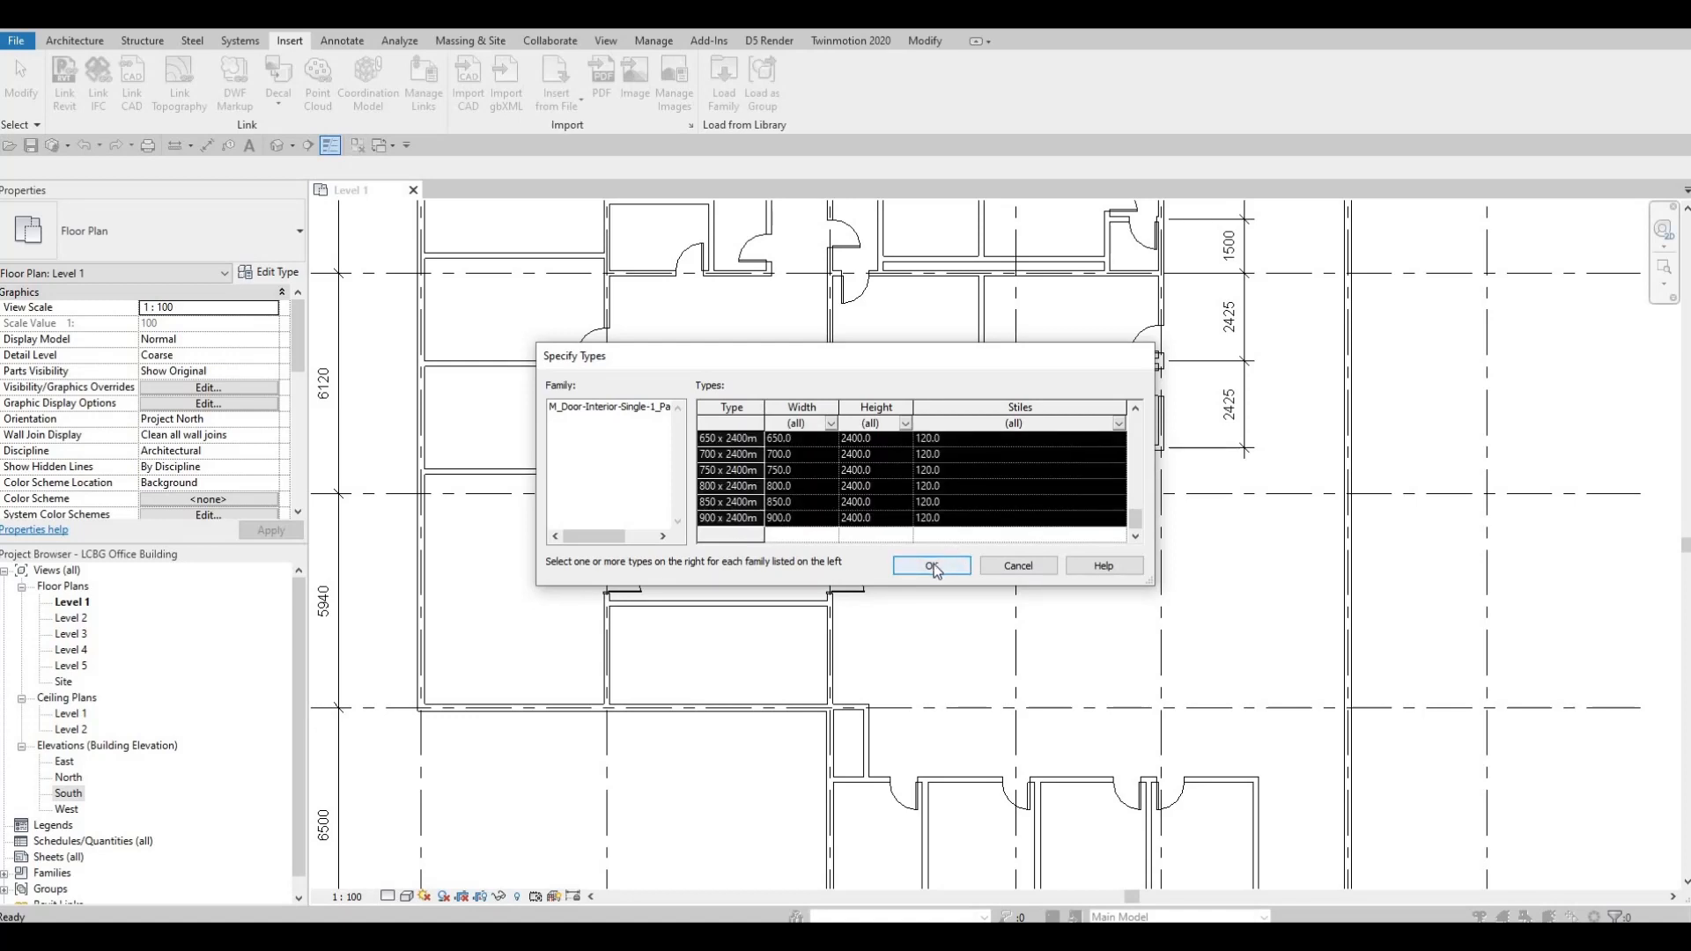
left_click(938, 564)
left_click(889, 505)
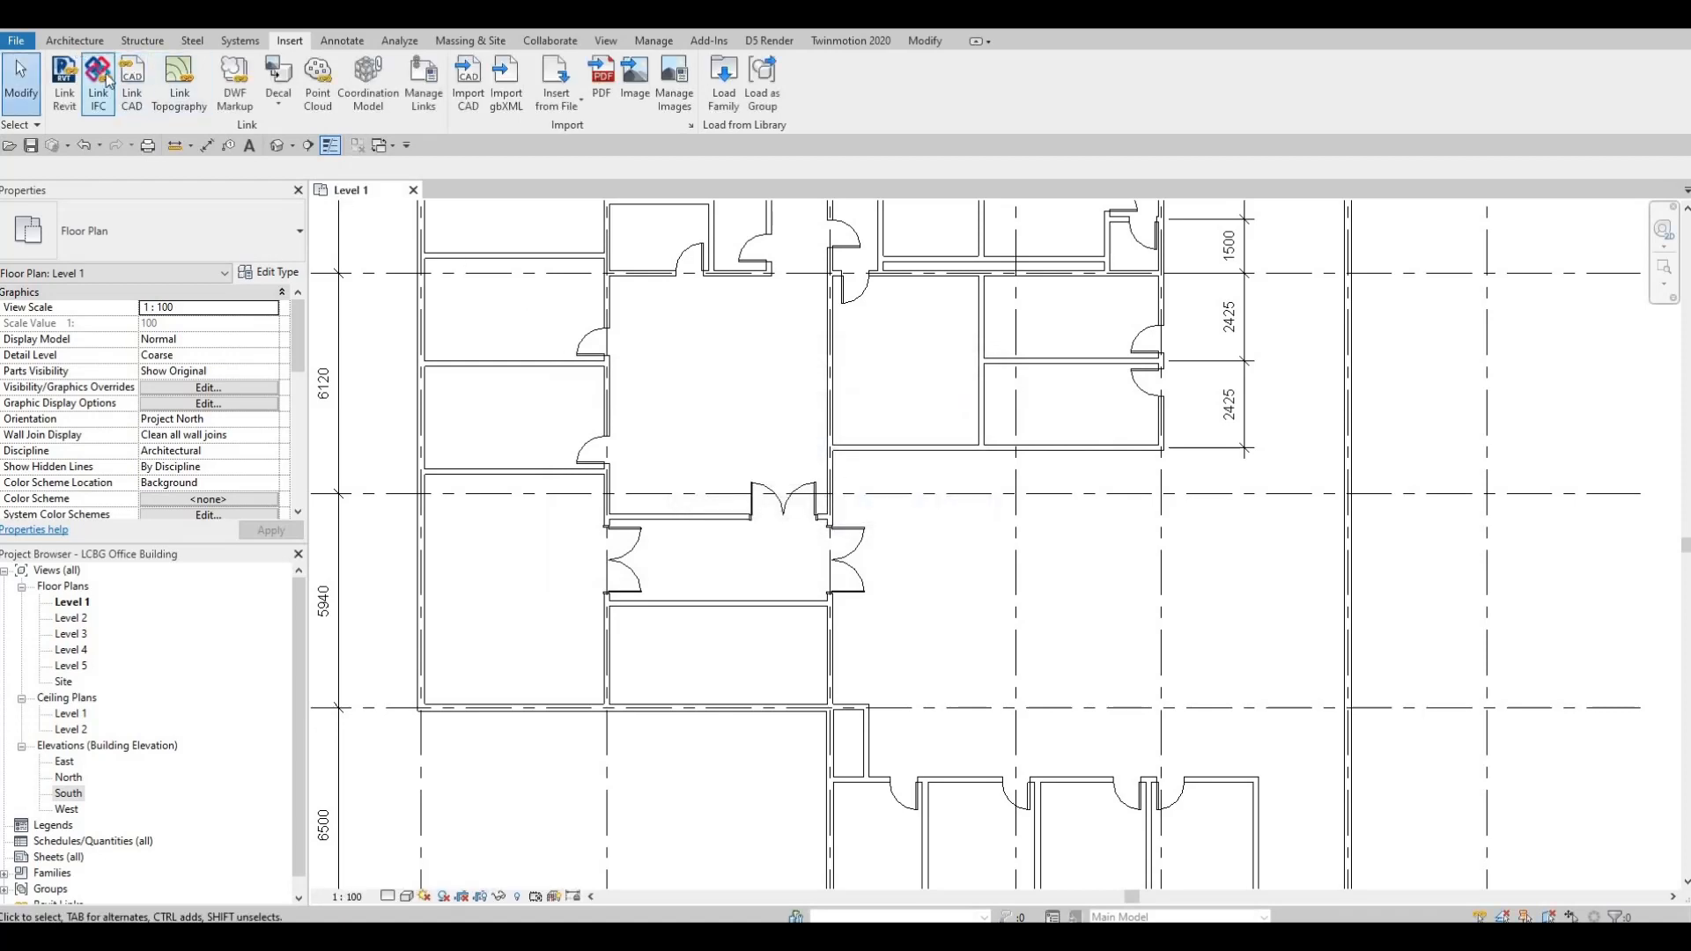
left_click(75, 41)
left_click(104, 88)
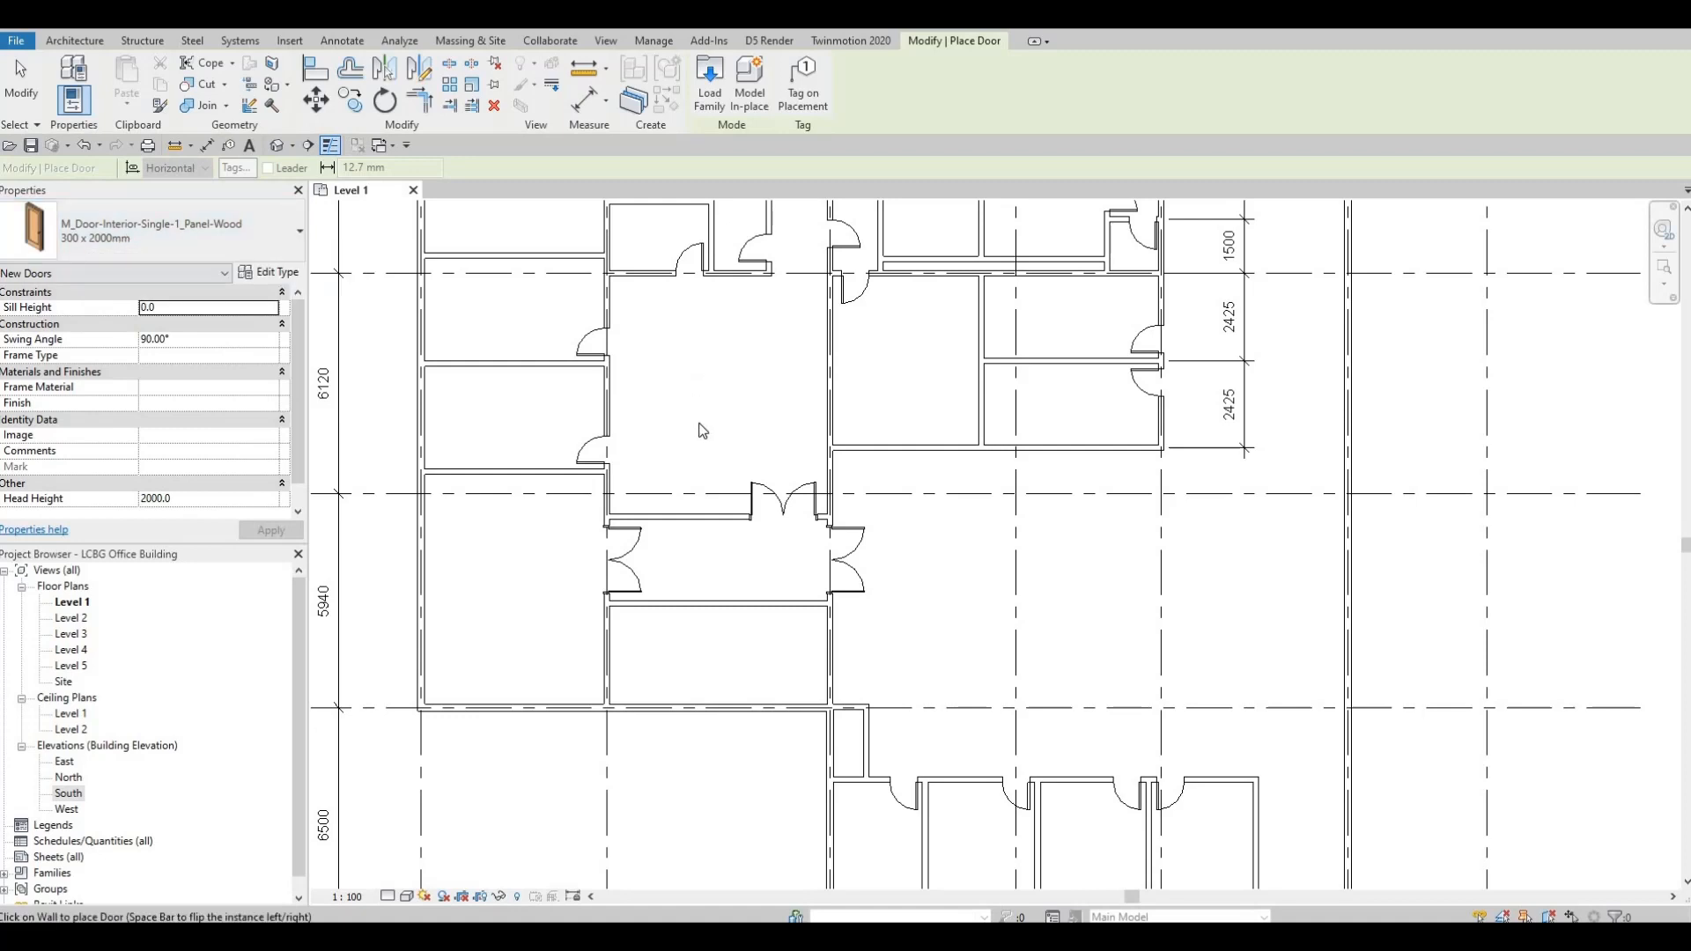
key("Escape")
key("Escape")
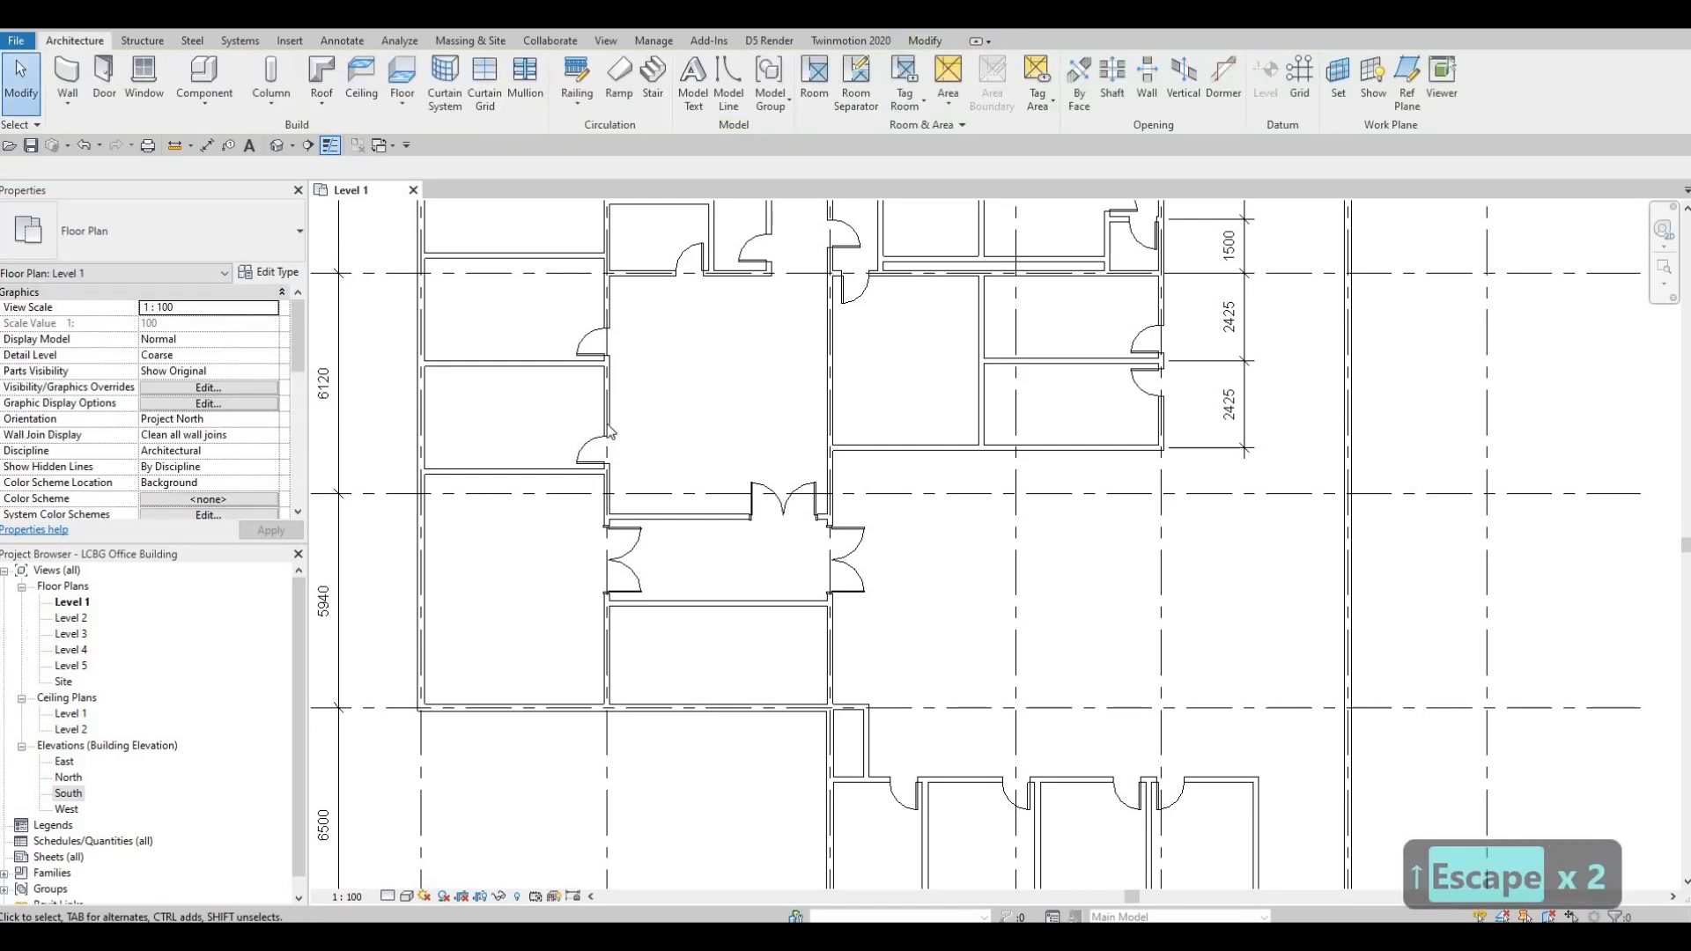
- Select all instances of the M_Single-Flush 0762 x 2032mm door visible in the Level 1 view
middle_click_drag(607, 424, 597, 425)
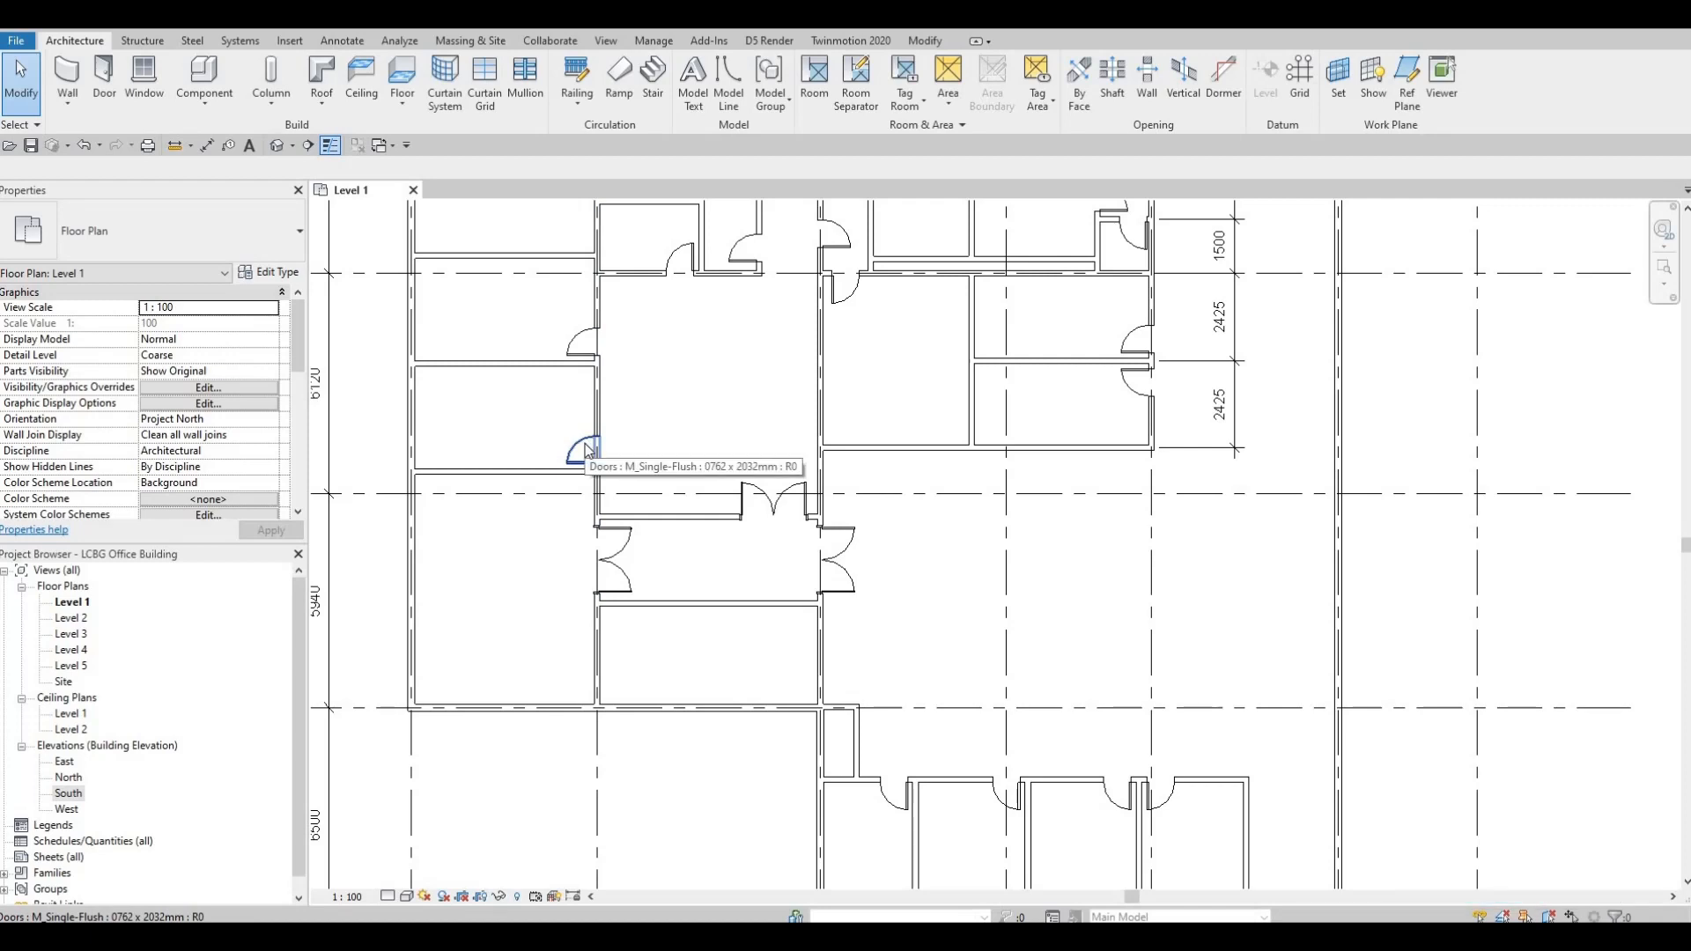
left_click(587, 449)
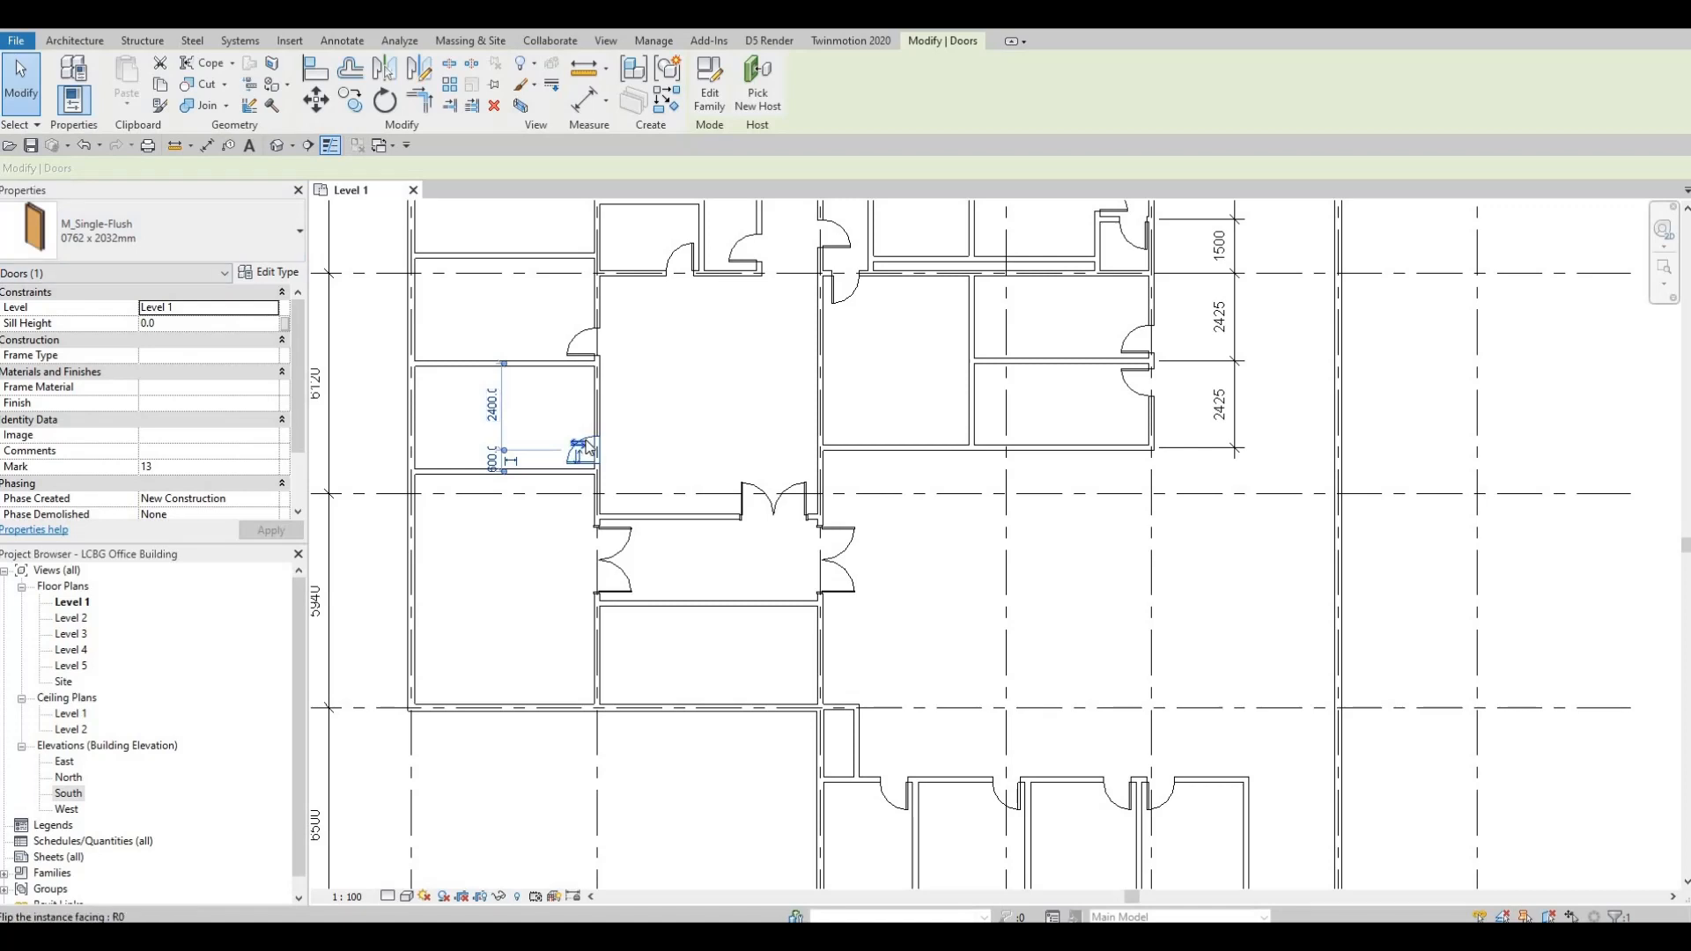
right_click(586, 448)
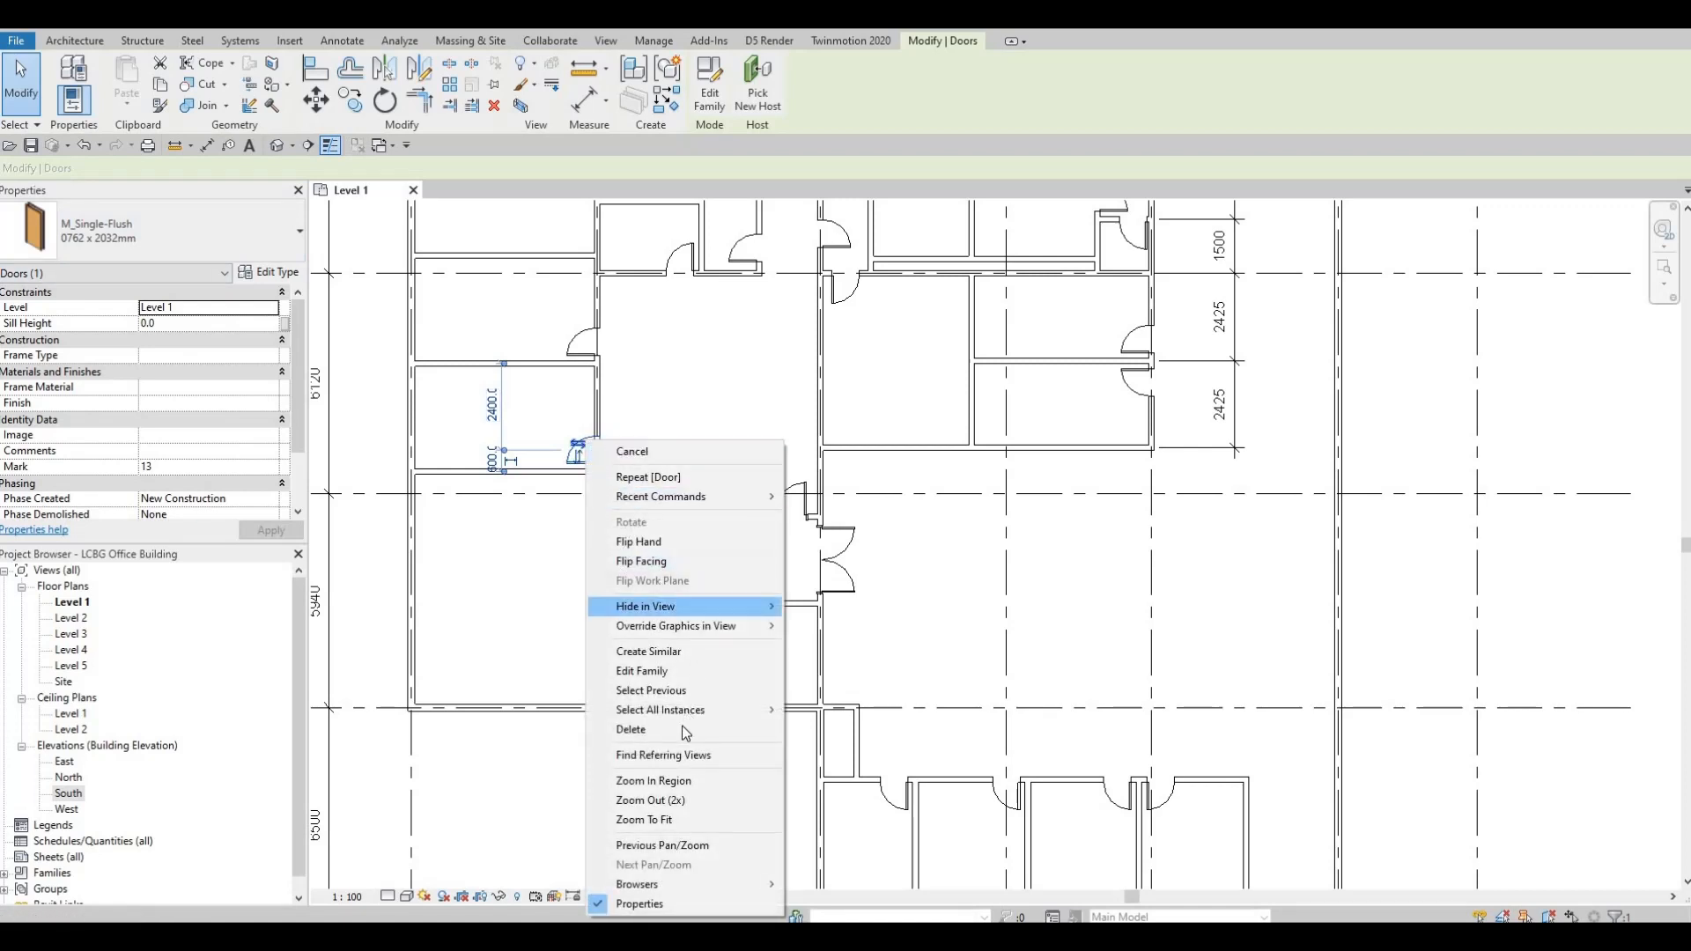
mouse_move(637, 719)
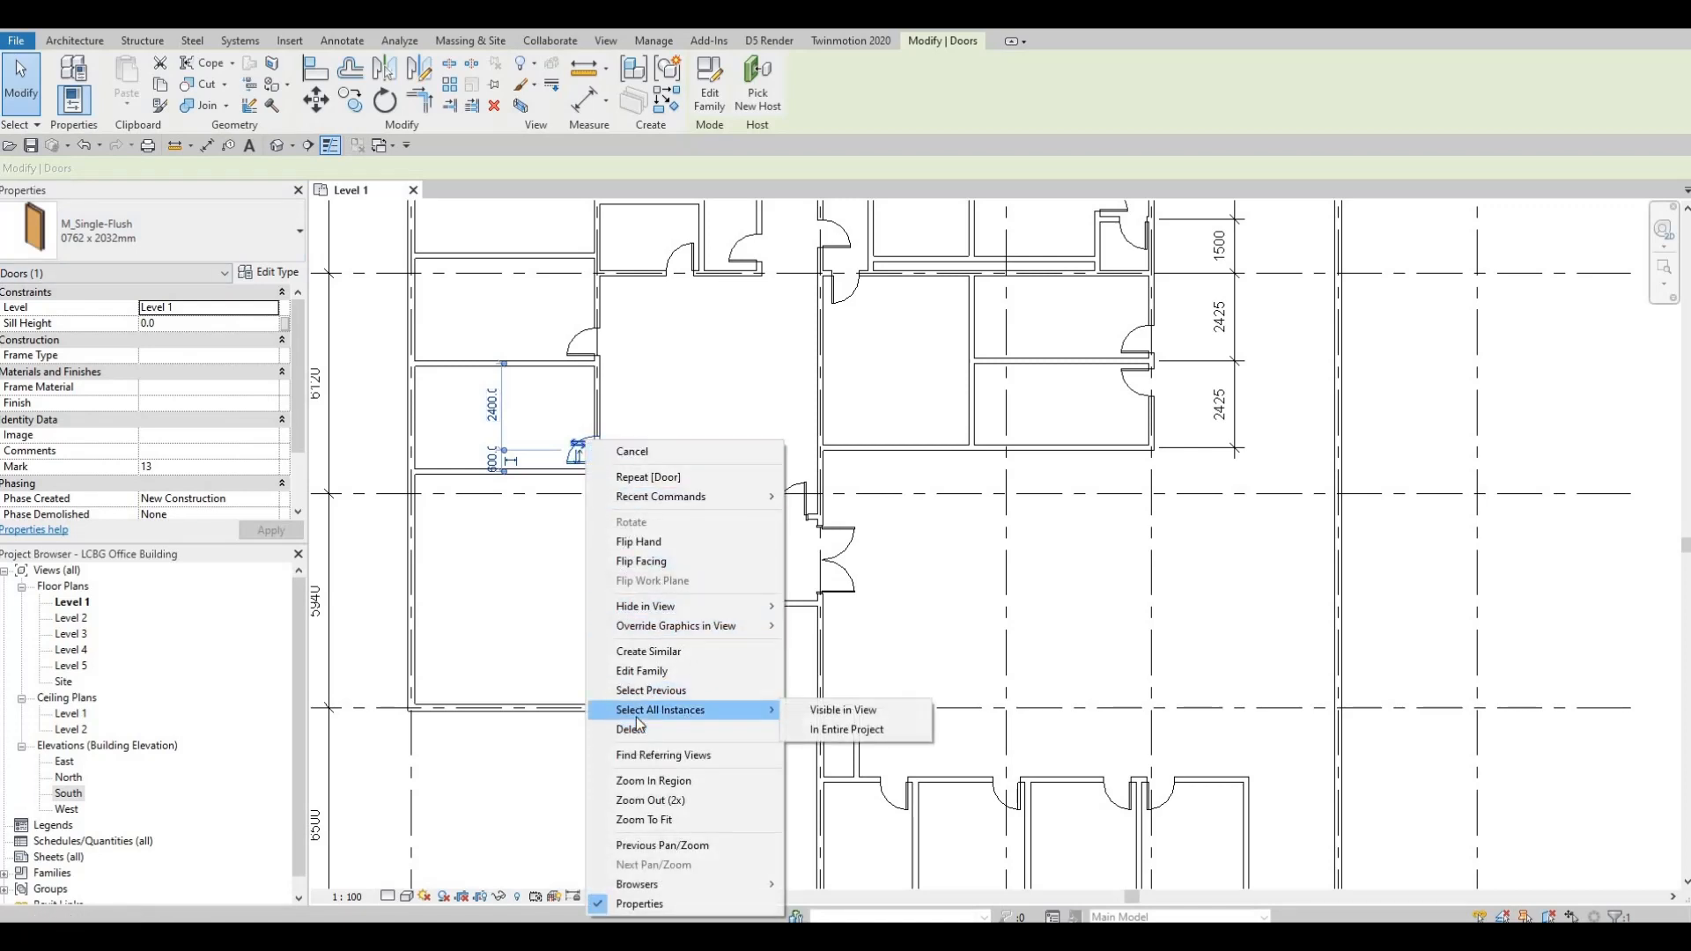
left_click(835, 713)
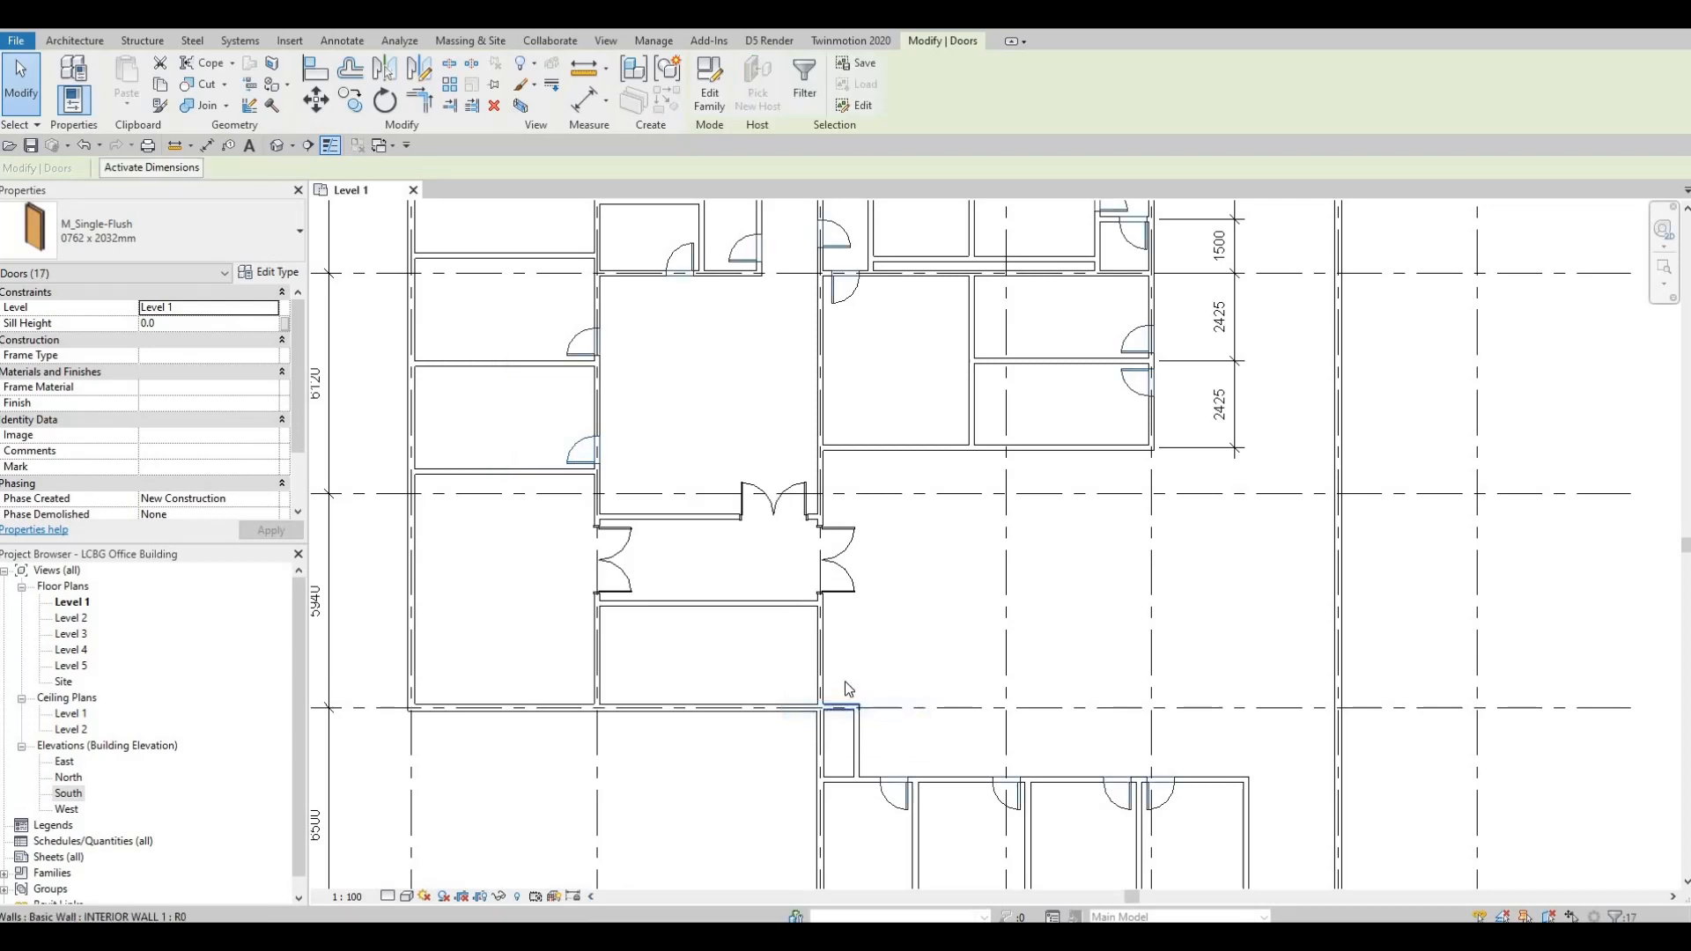
scroll(843, 390, "down", 4)
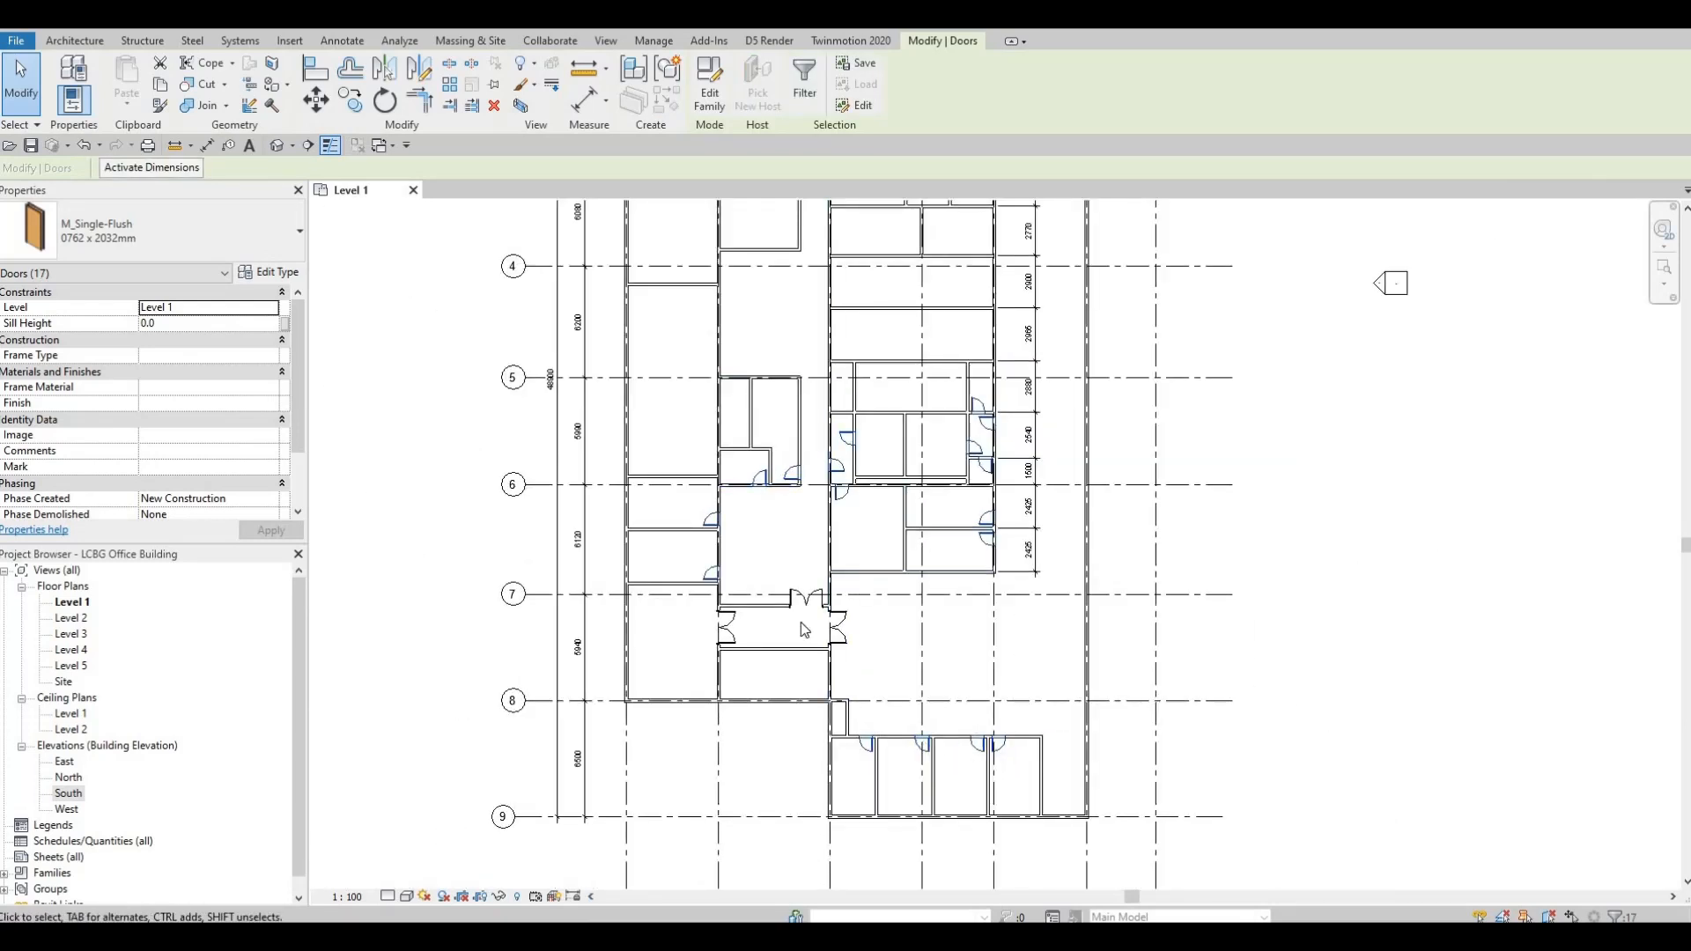
scroll(769, 630, "up", 3)
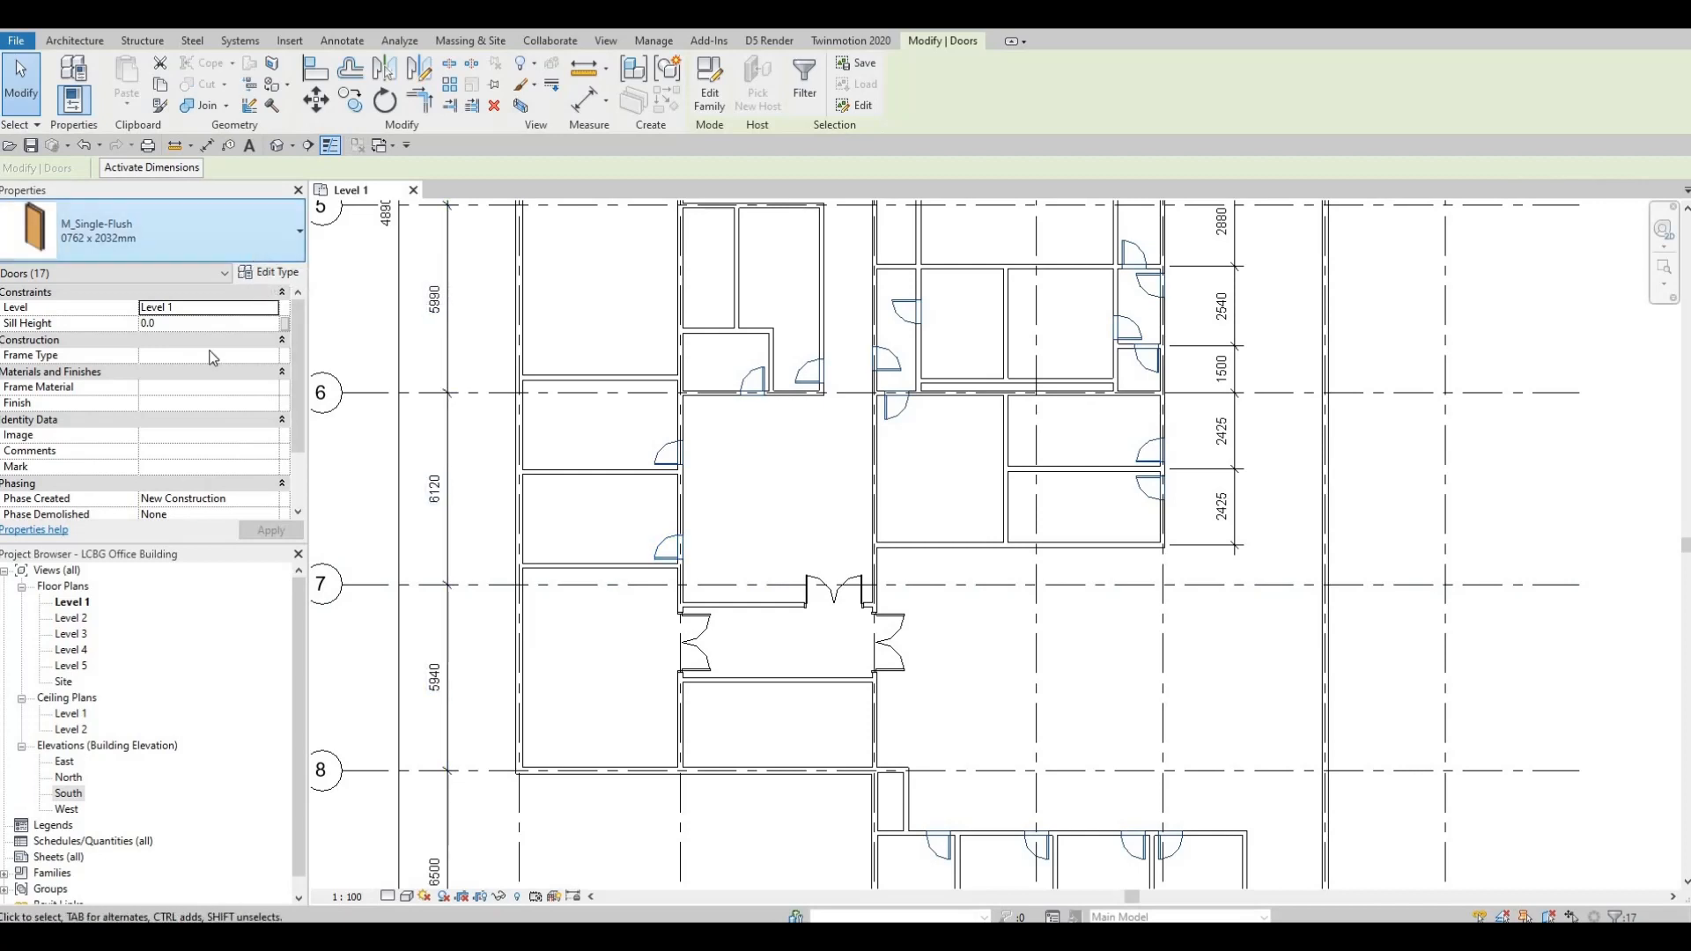
- Change the selected single-flush doors to the M_Door-Interior-Single-1_Panel-Wood type 700 x 2400mm
left_click(252, 236)
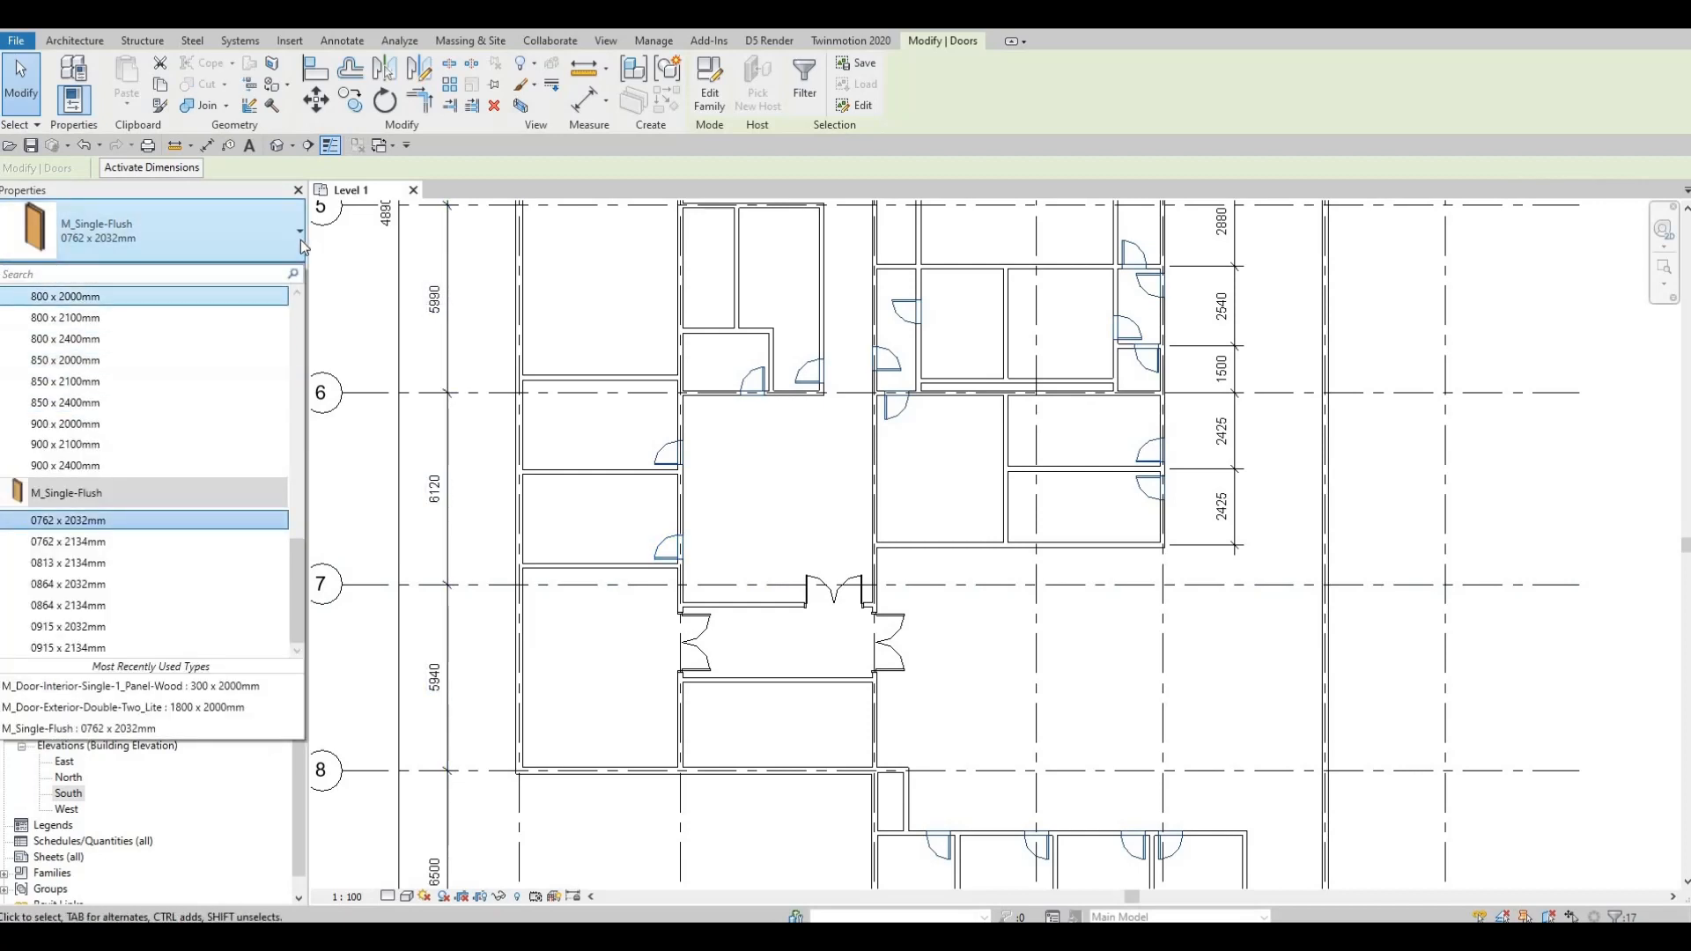
scroll(148, 405, "up", 7)
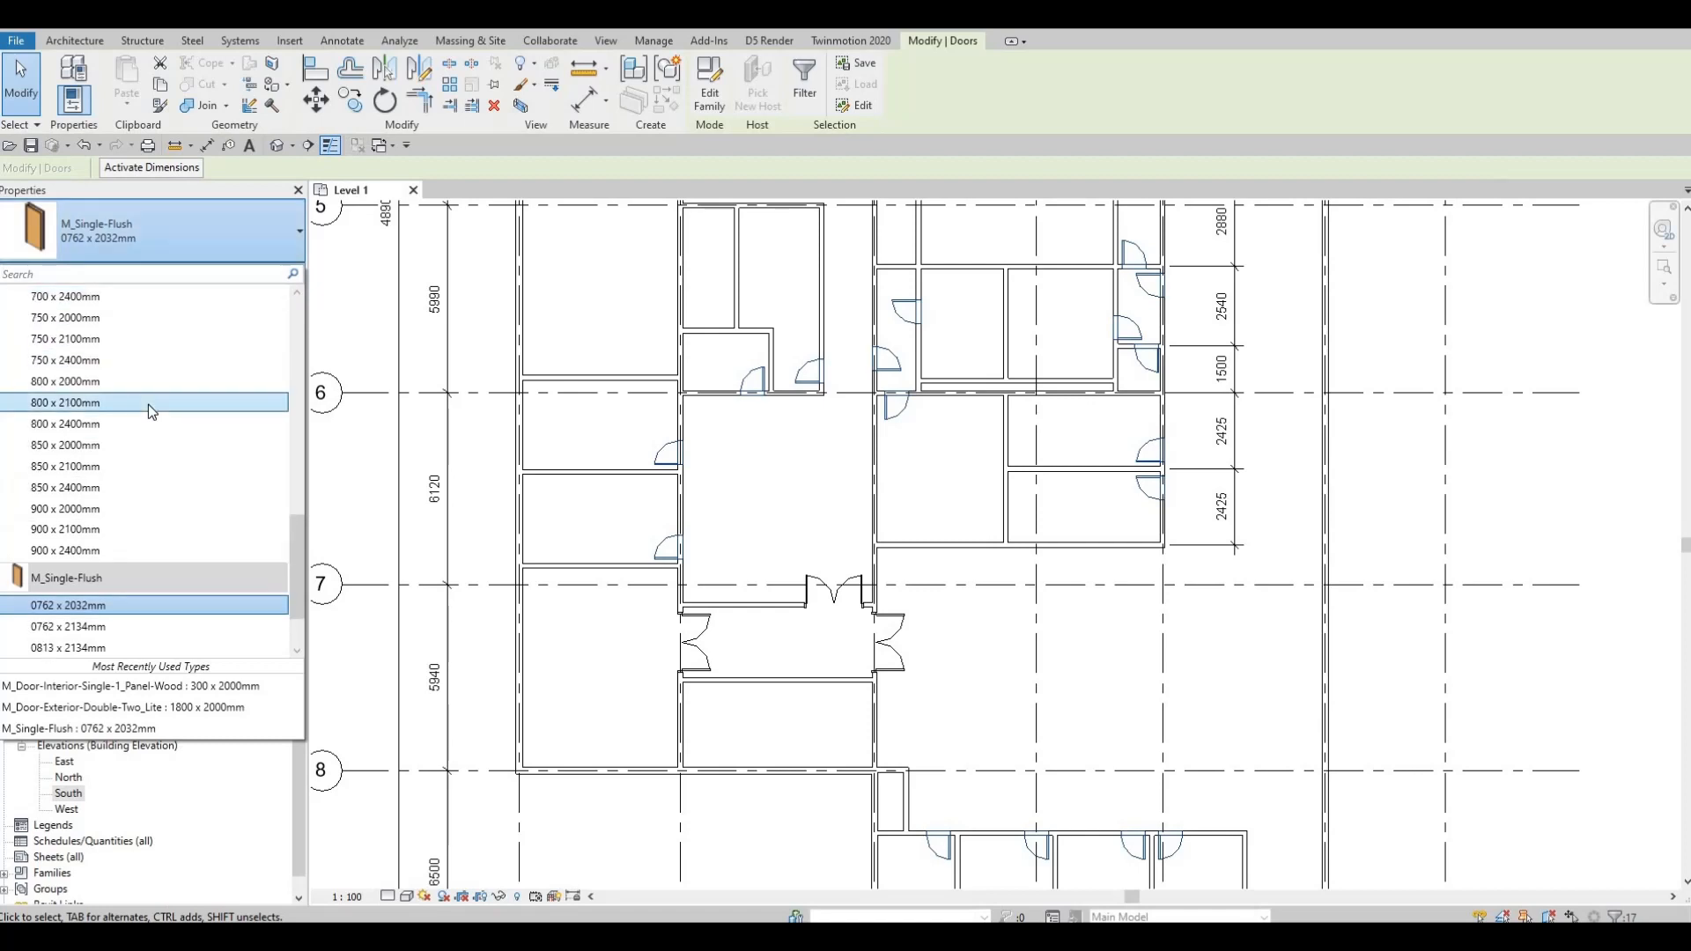
scroll(128, 478, "up", 7)
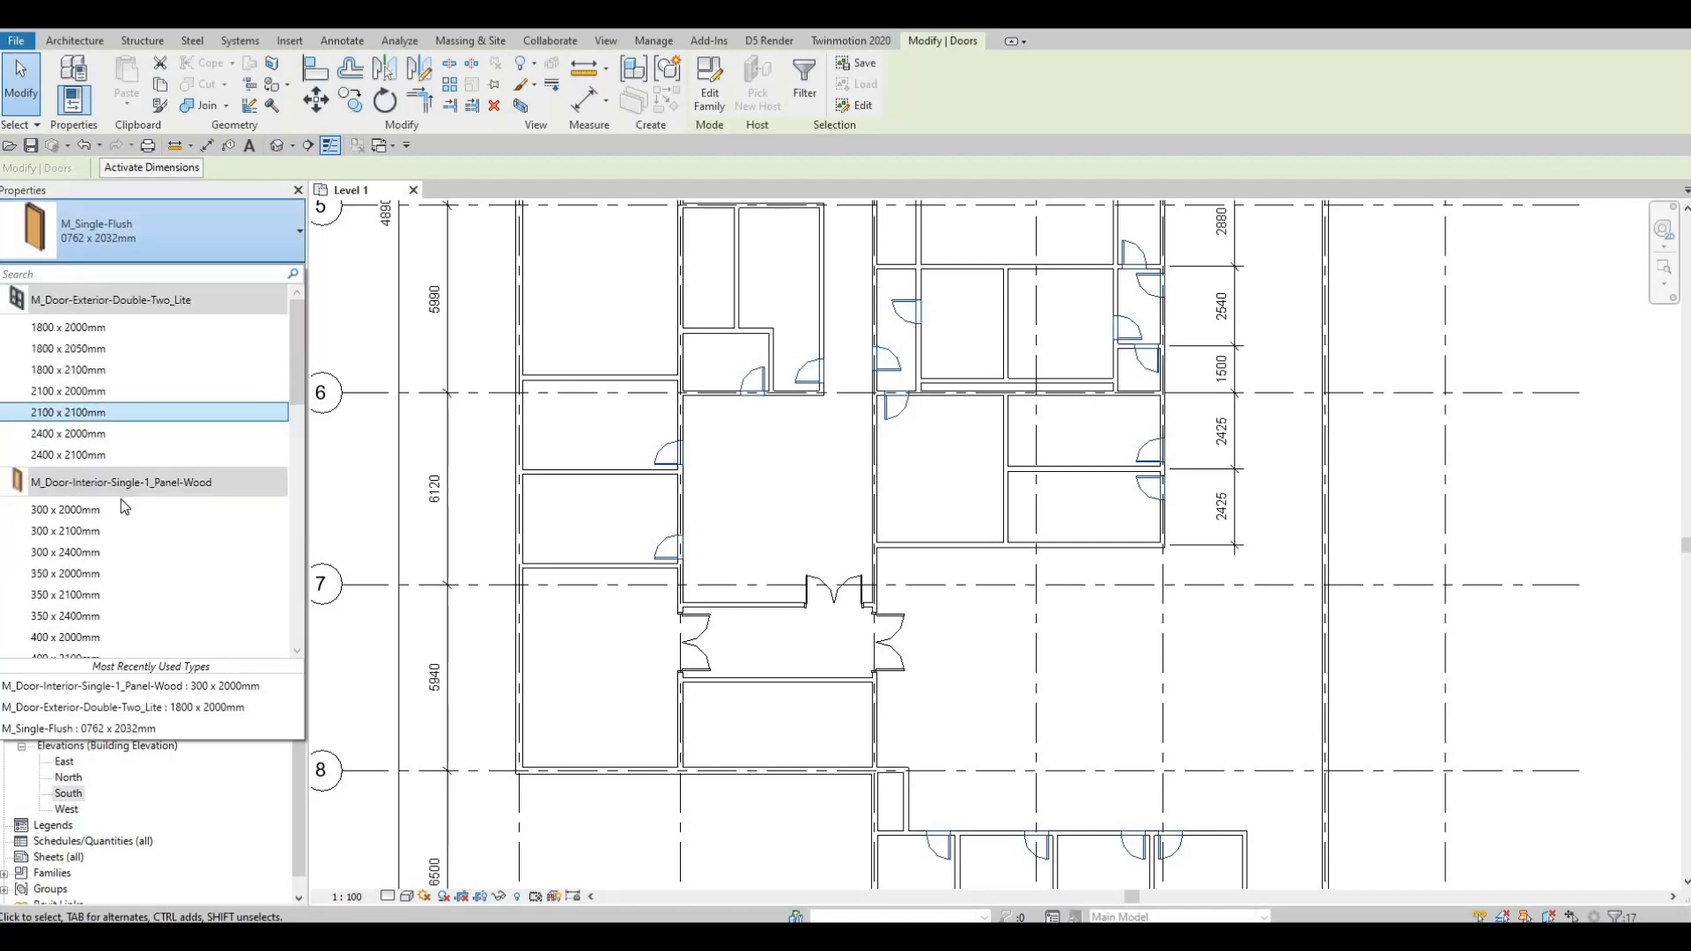
scroll(114, 568, "down", 4)
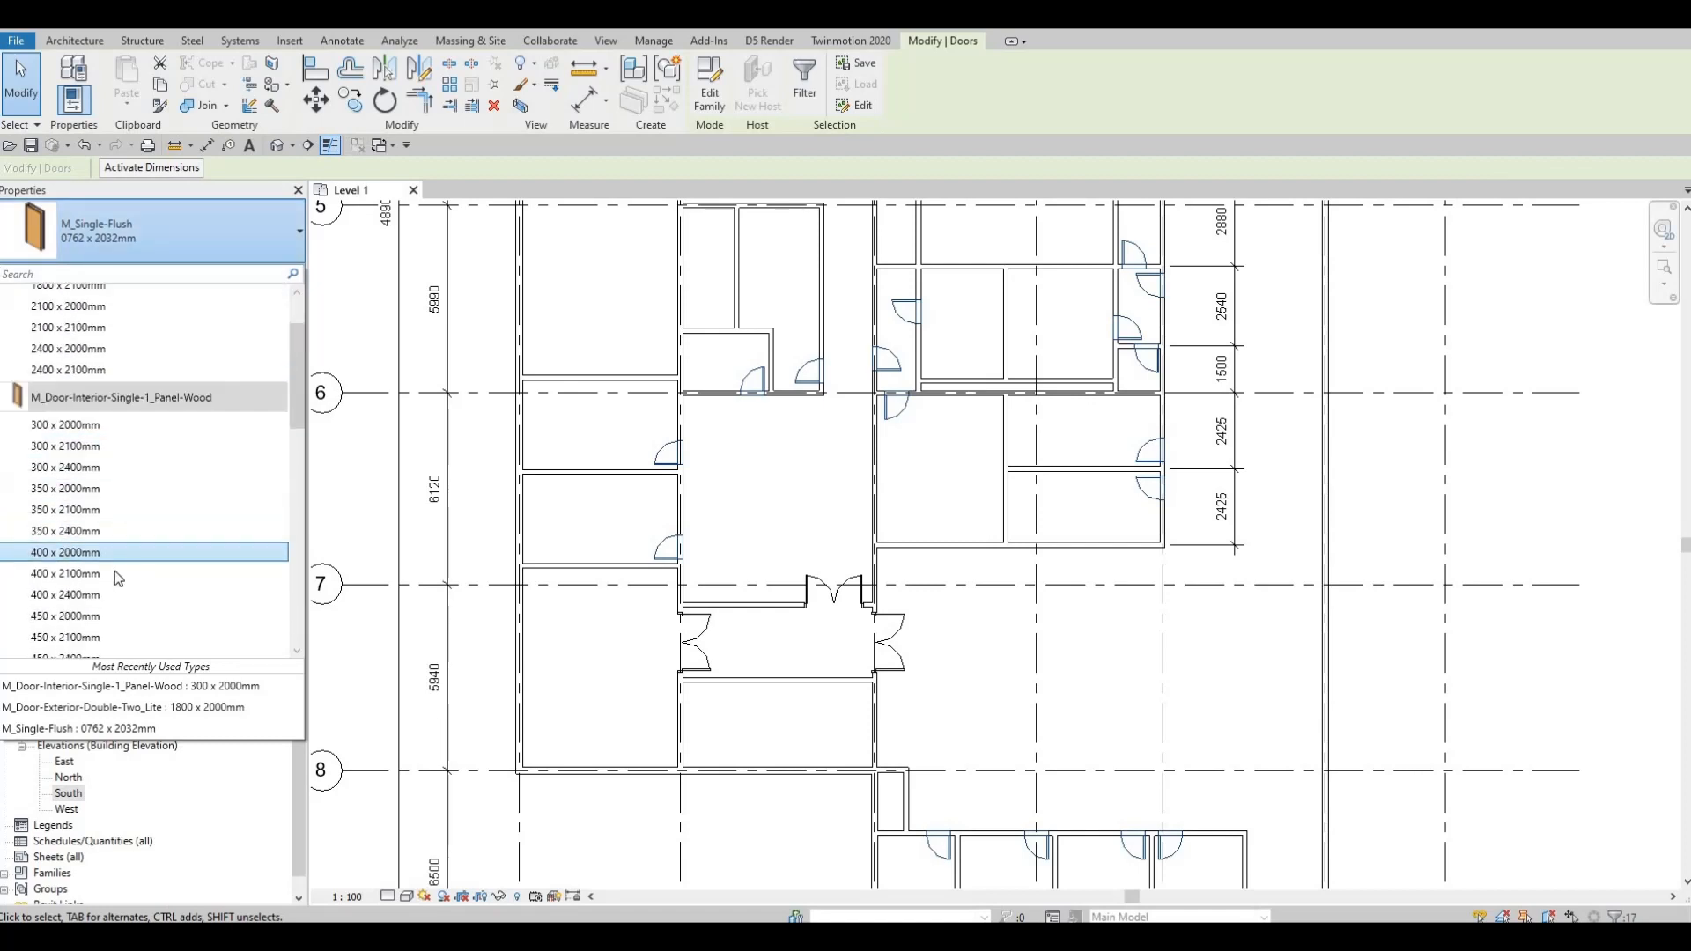
scroll(71, 610, "down", 3)
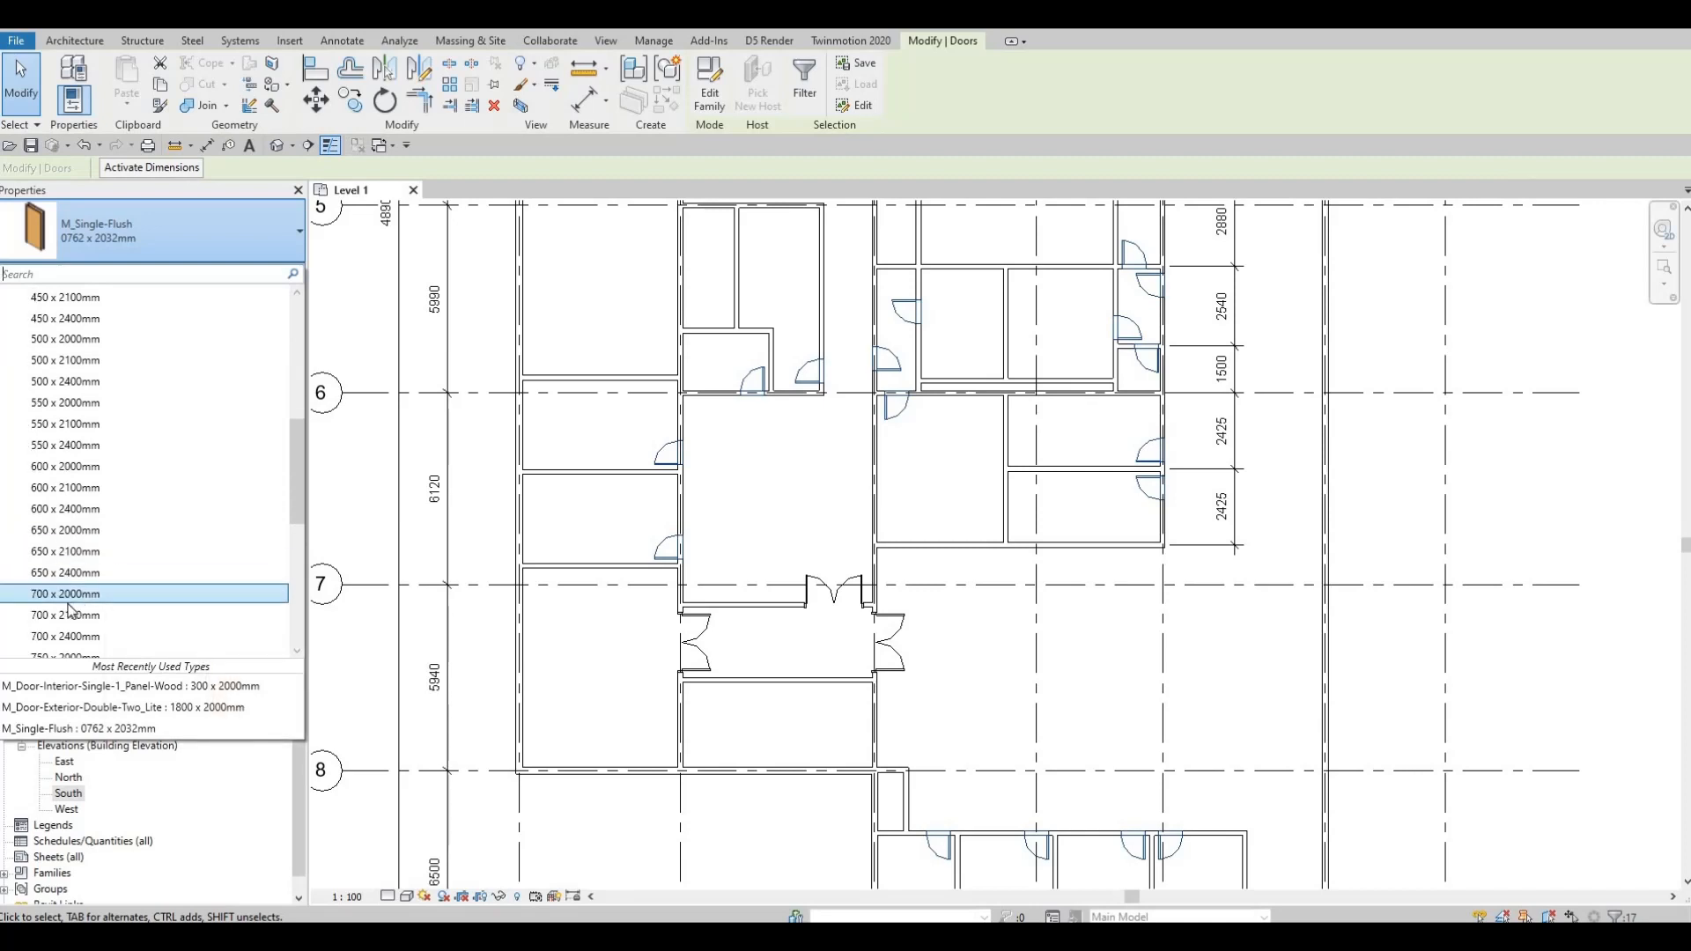
scroll(79, 605, "down", 1)
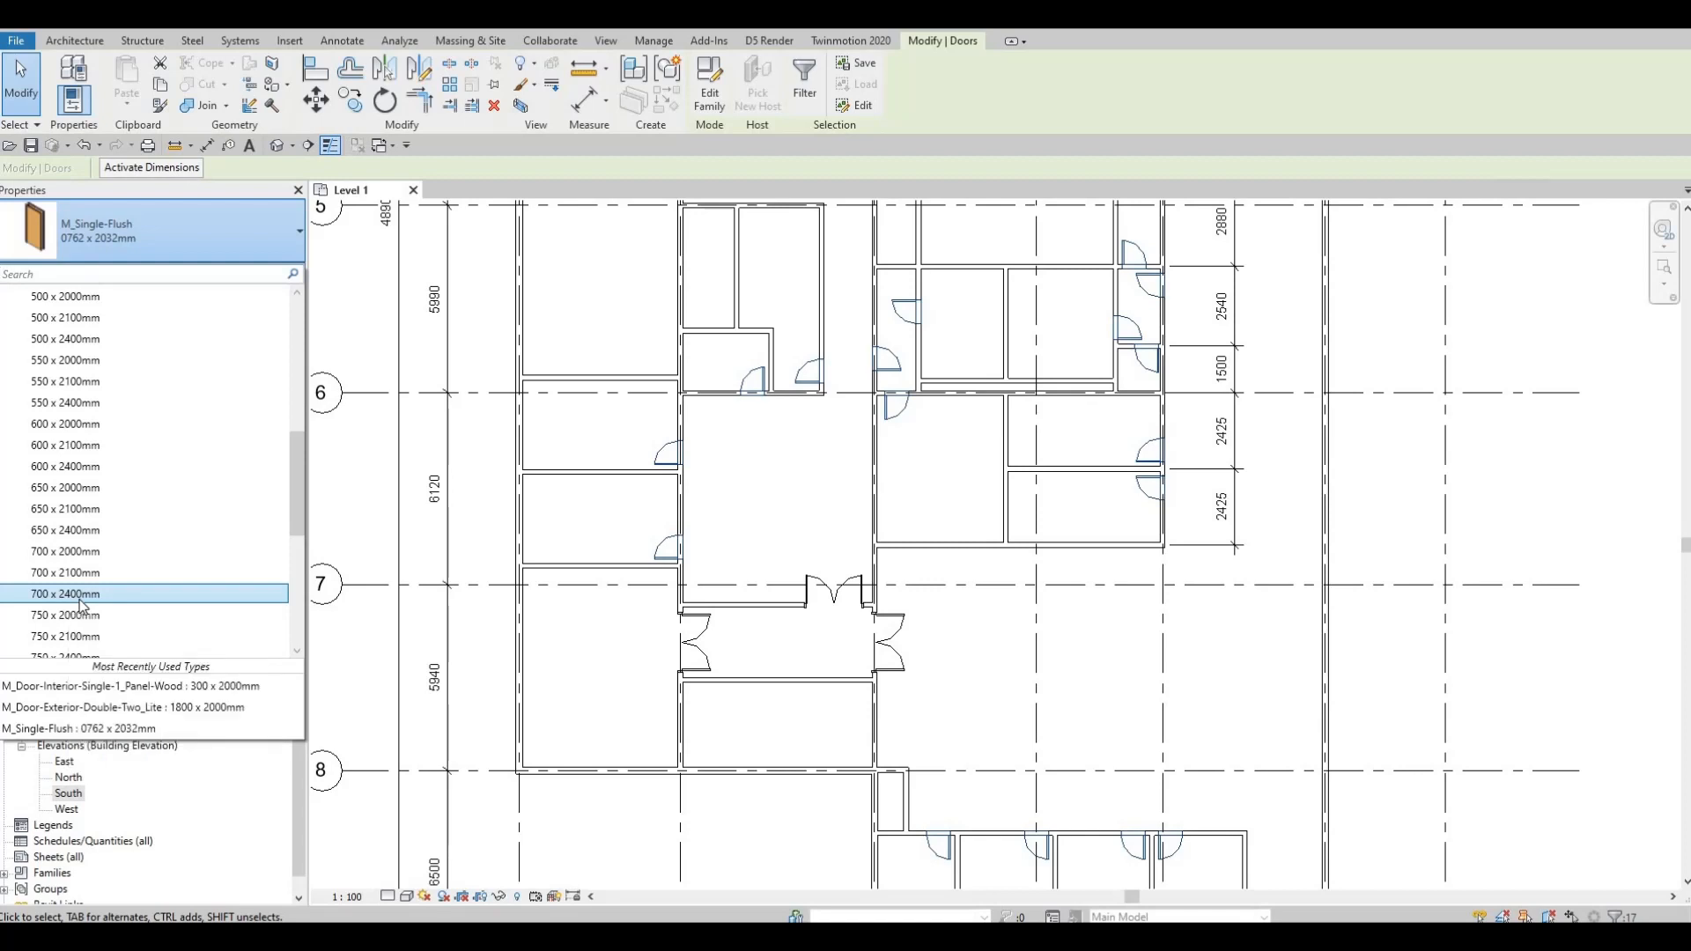
left_click(79, 601)
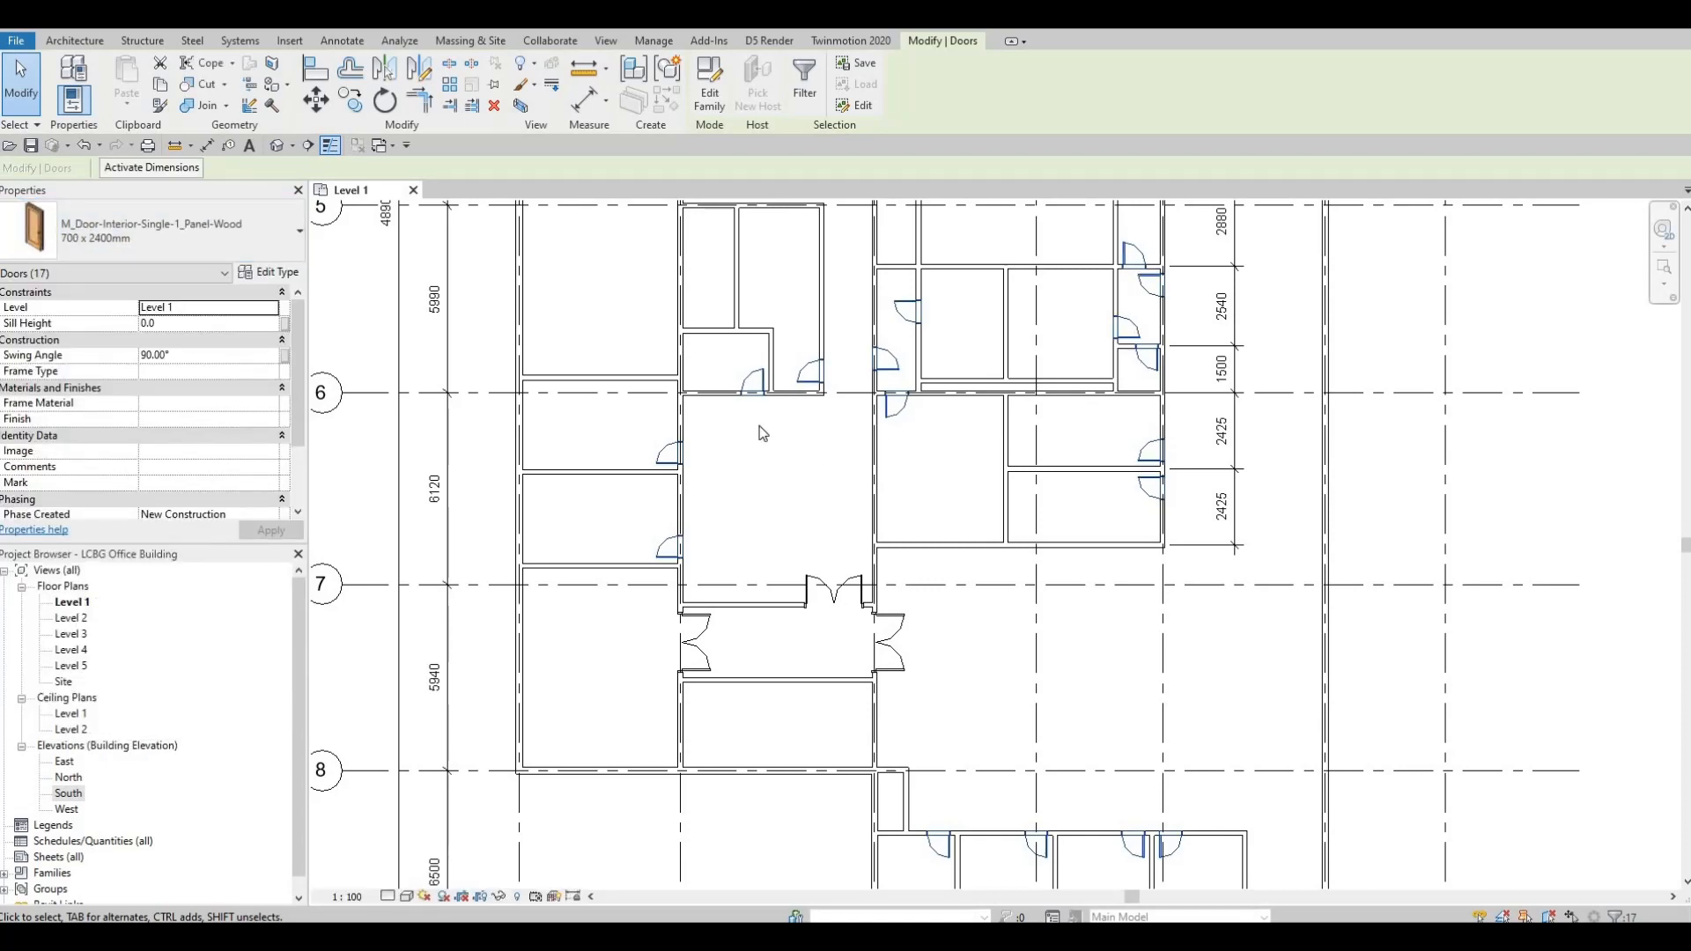
- Switch the selected doors to the M_Door-Interior-Single-1_Panel-Wood type 750 x 2400mm, and clear the selection
scroll(763, 432, "up", 5)
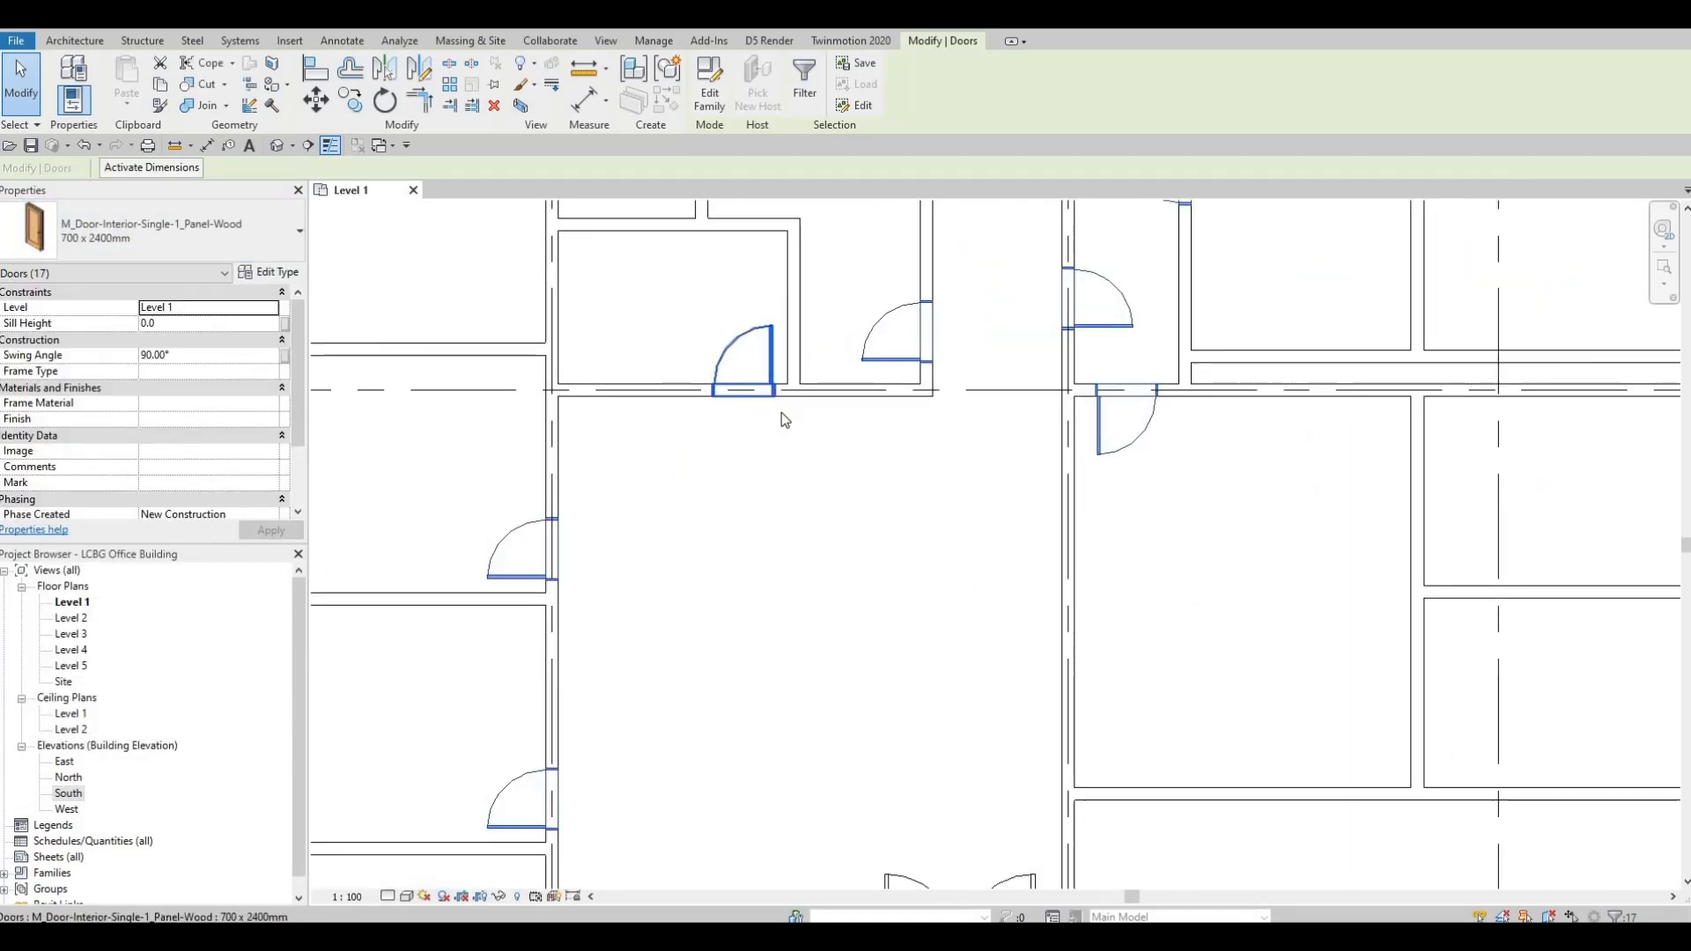
scroll(792, 430, "down", 4)
scroll(763, 446, "up", 4)
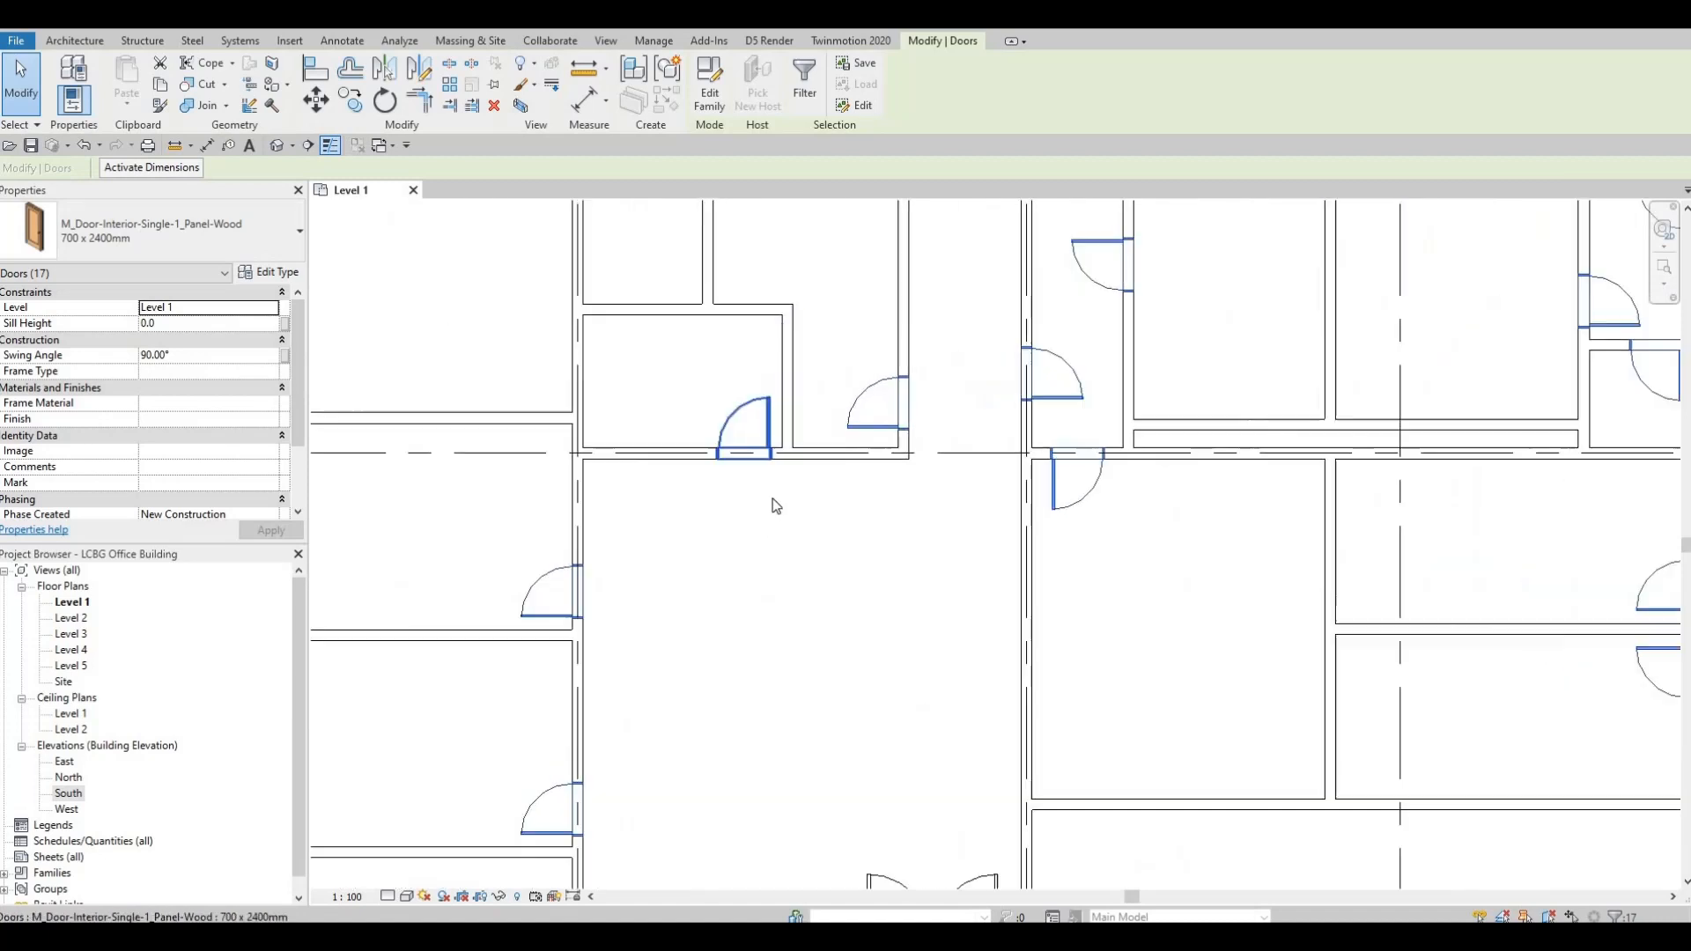
scroll(775, 506, "up", 2)
scroll(626, 570, "down", 4)
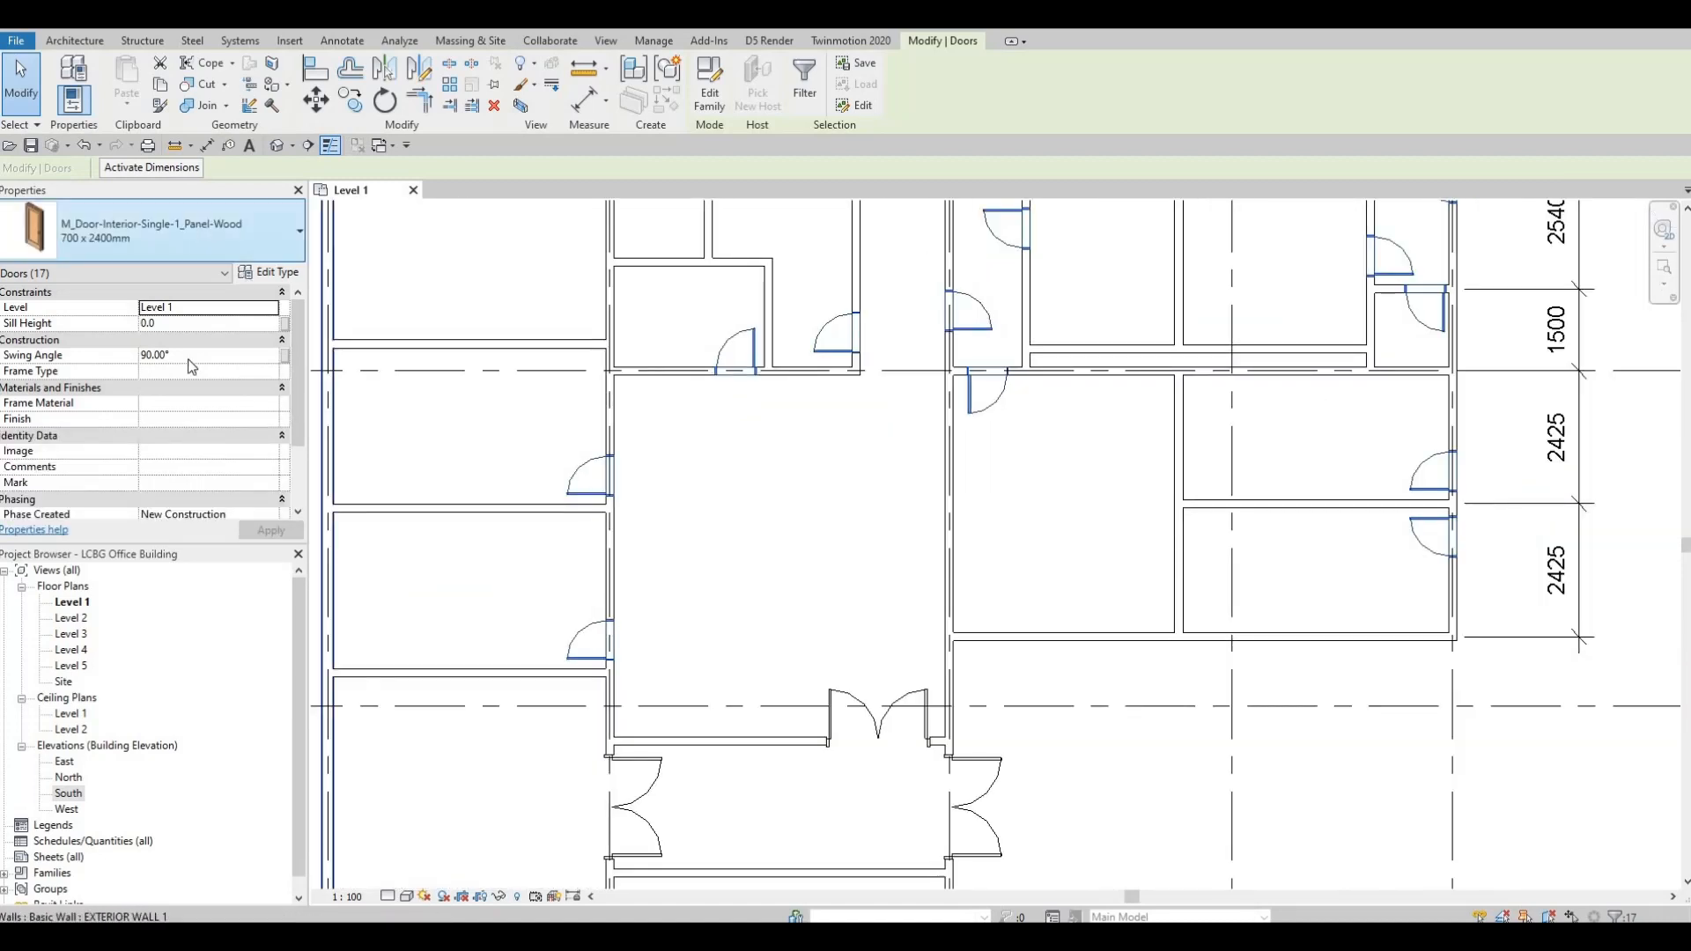
left_click(205, 236)
scroll(106, 414, "up", 2)
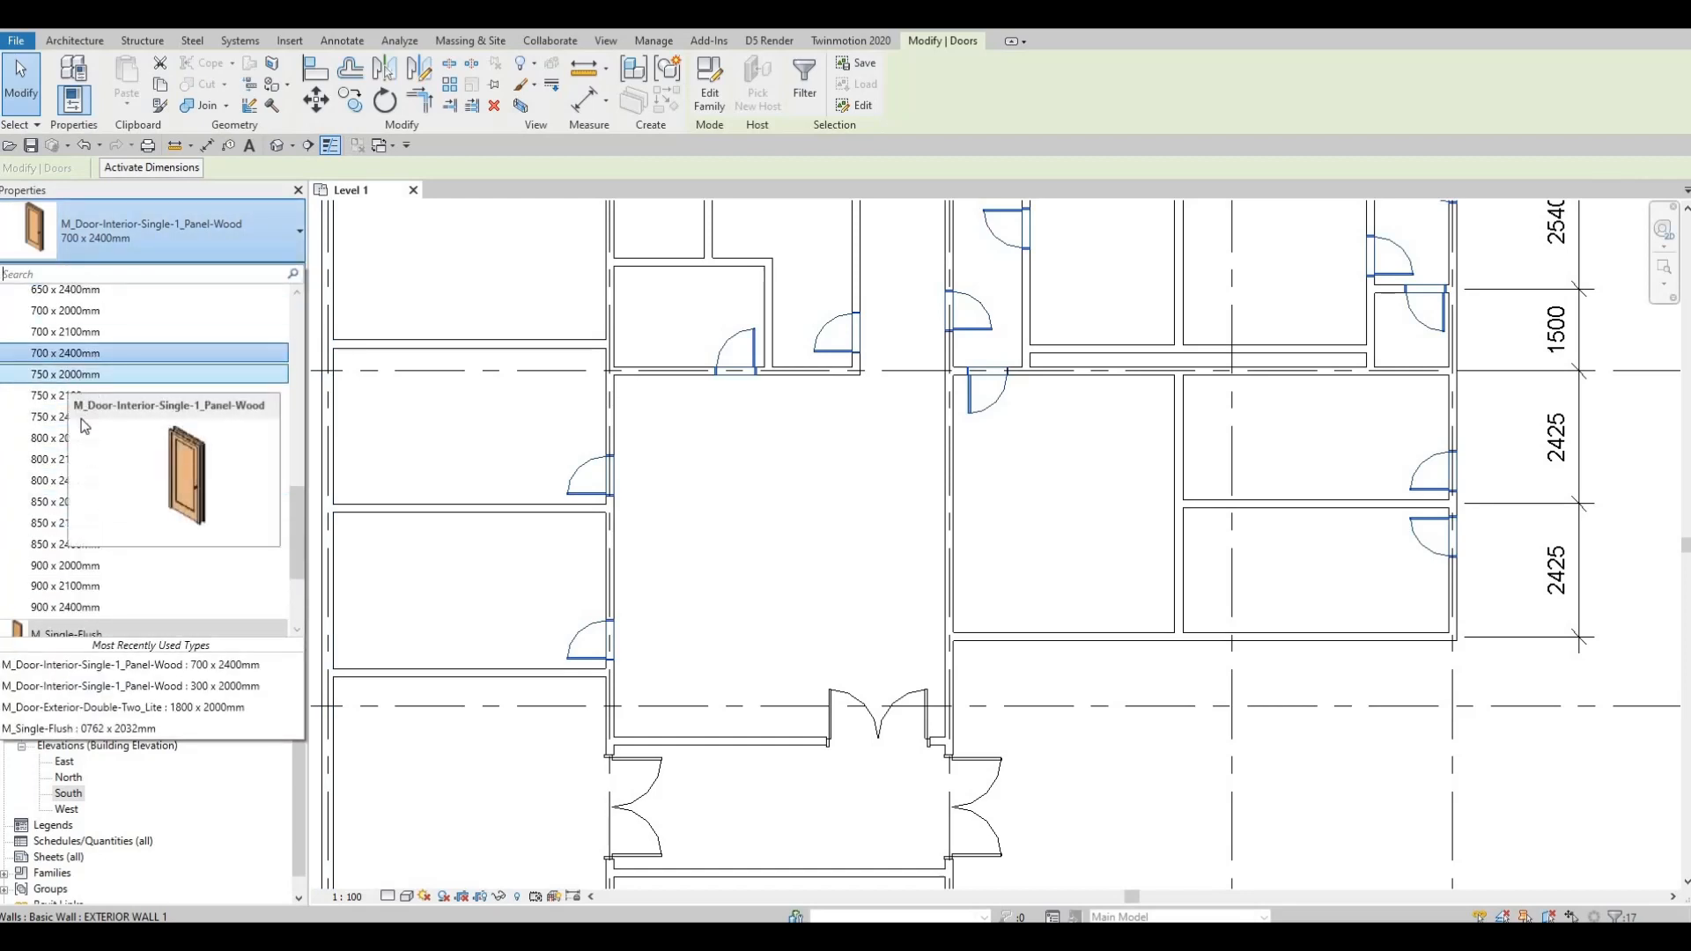
left_click(93, 418)
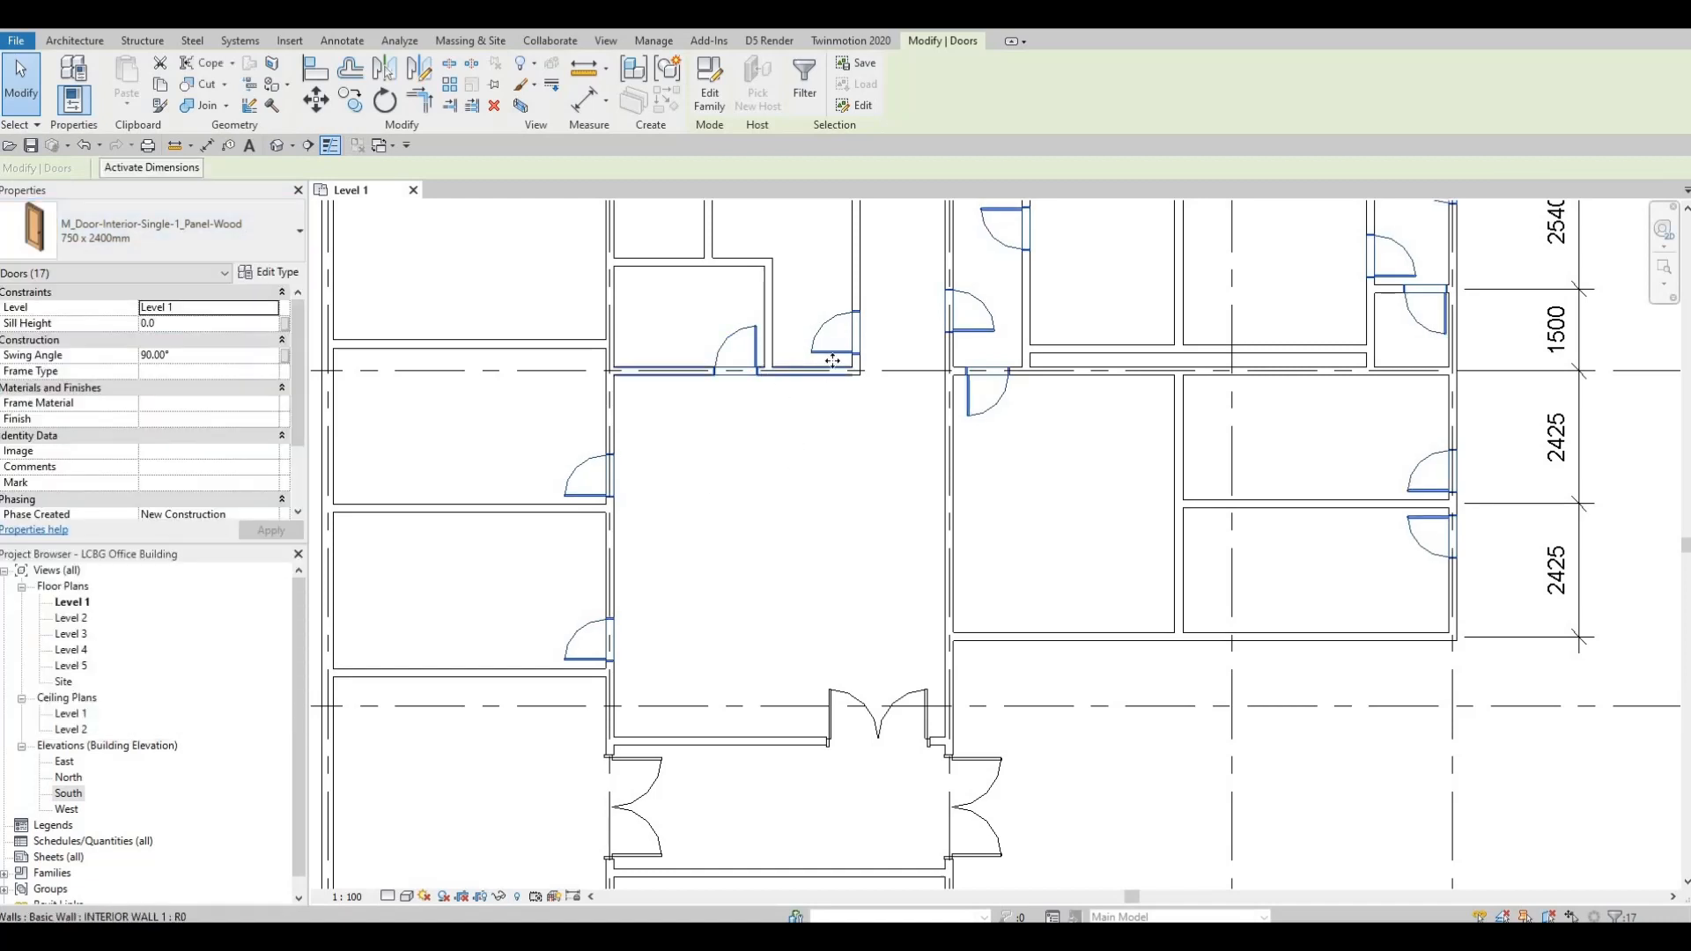
scroll(718, 555, "down", 3)
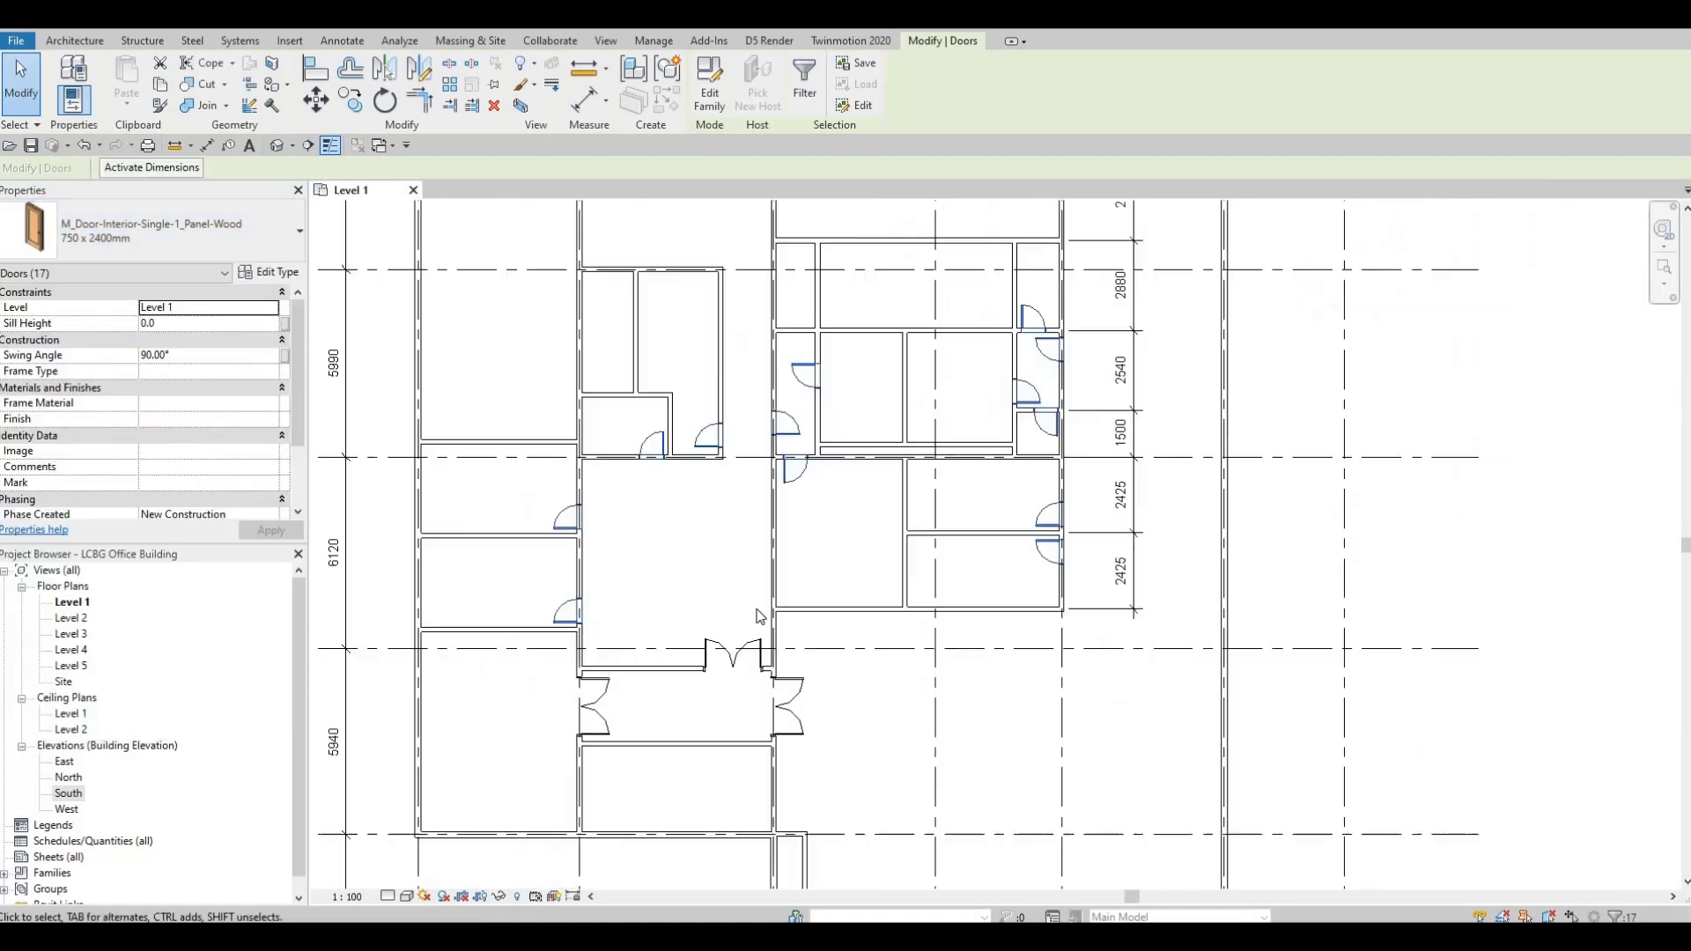
scroll(764, 614, "up", 1)
middle_click_drag(686, 558, 688, 547)
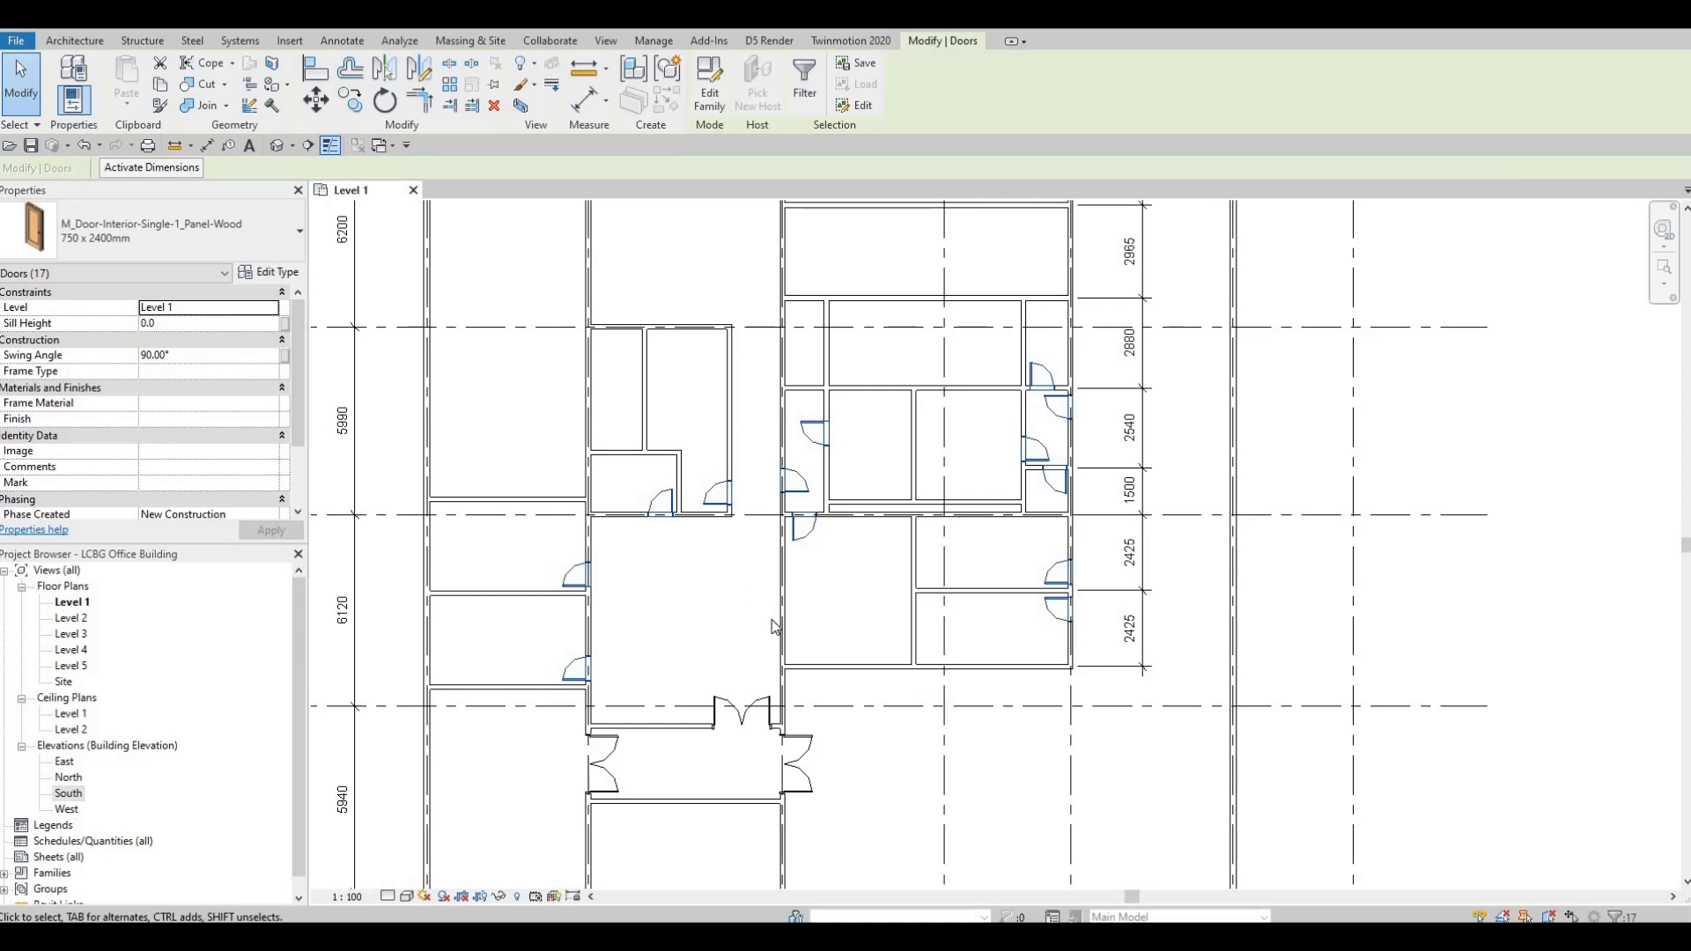
key("Escape")
key("Escape")
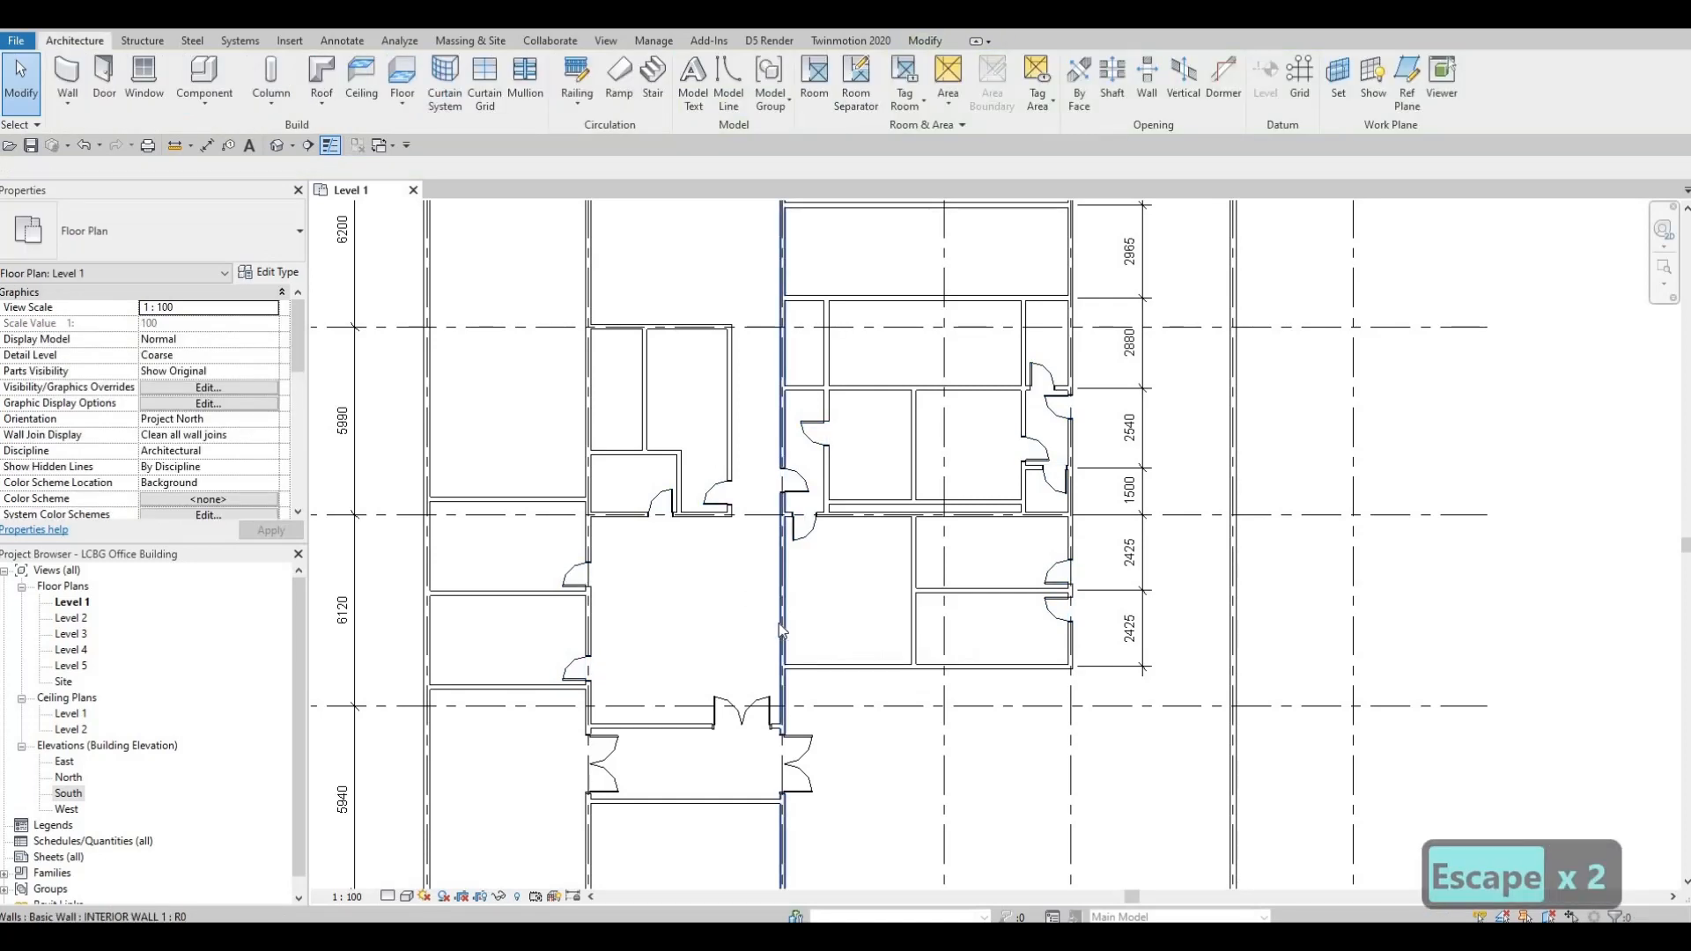
- Start placing a door similar to the 750 x 2400mm wood door beside the corridor at grid 6, saving the project when reminded
key("F1")
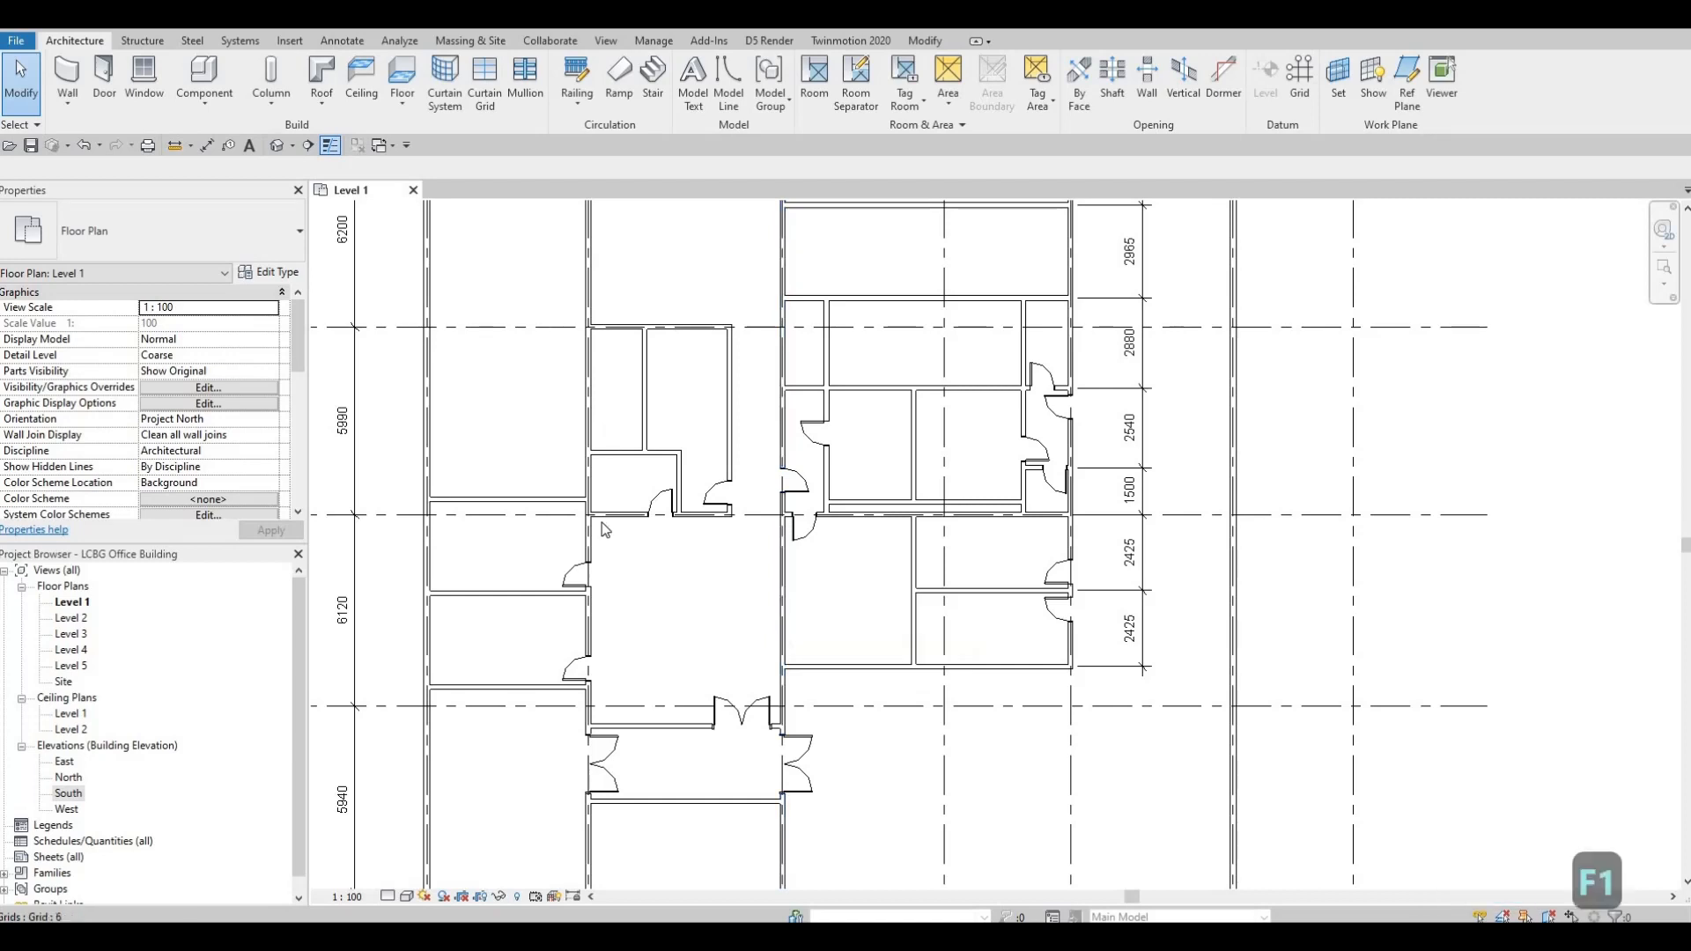
middle_click_drag(726, 507, 729, 560)
scroll(730, 566, "up", 2)
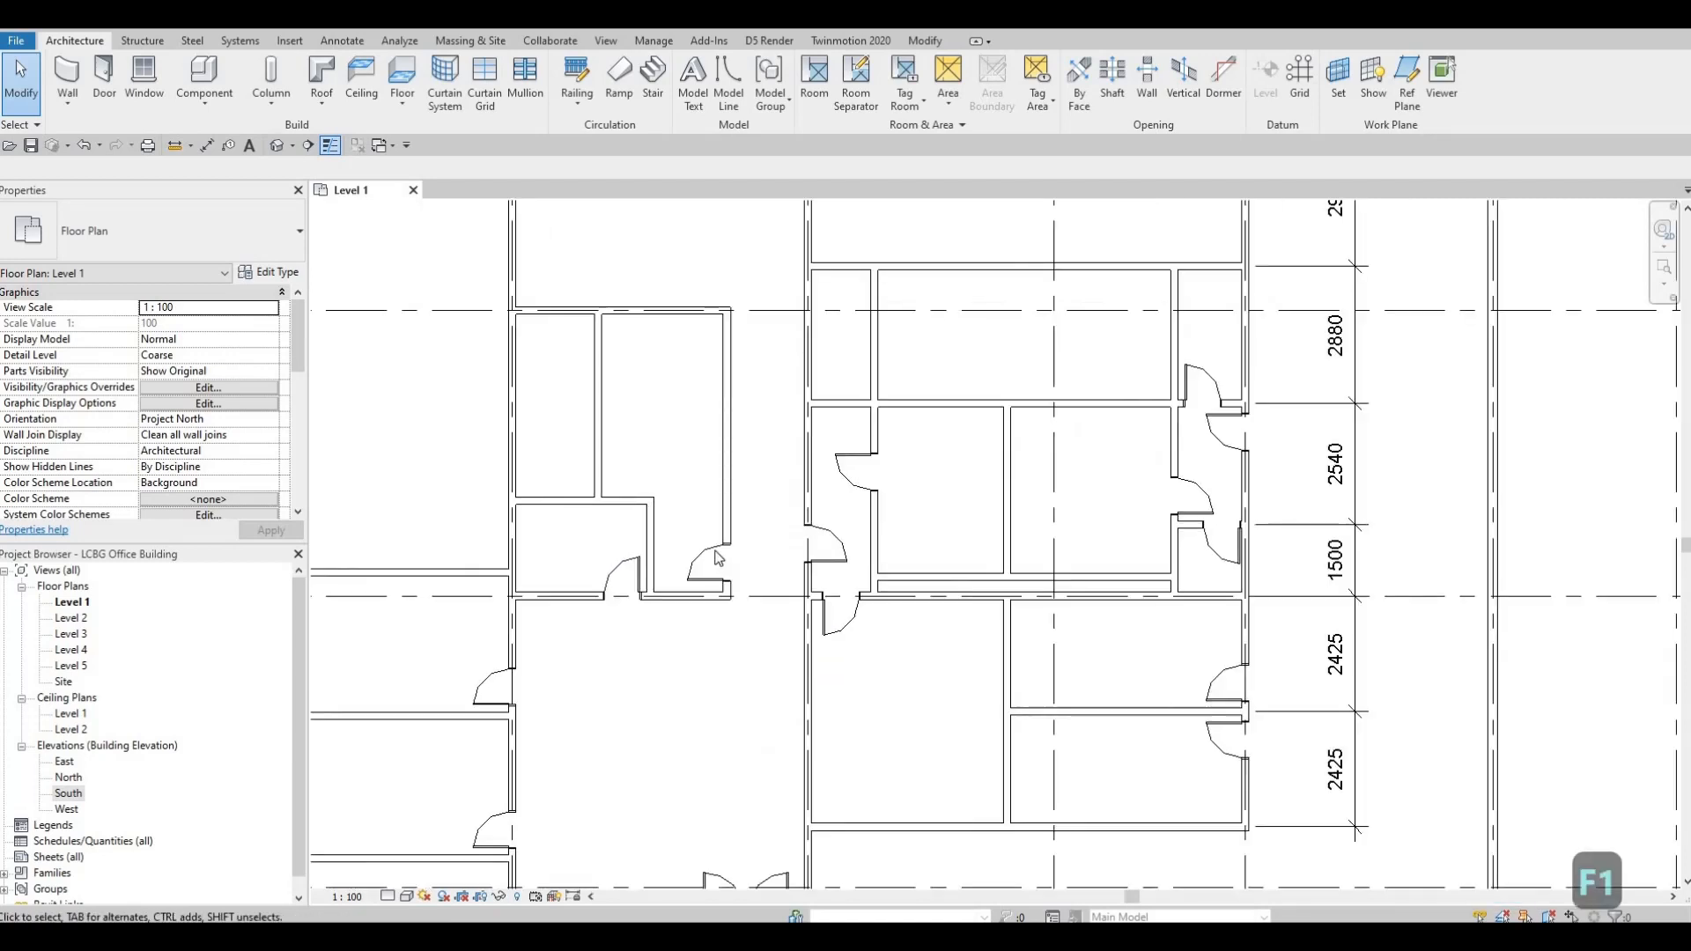
left_click(726, 579)
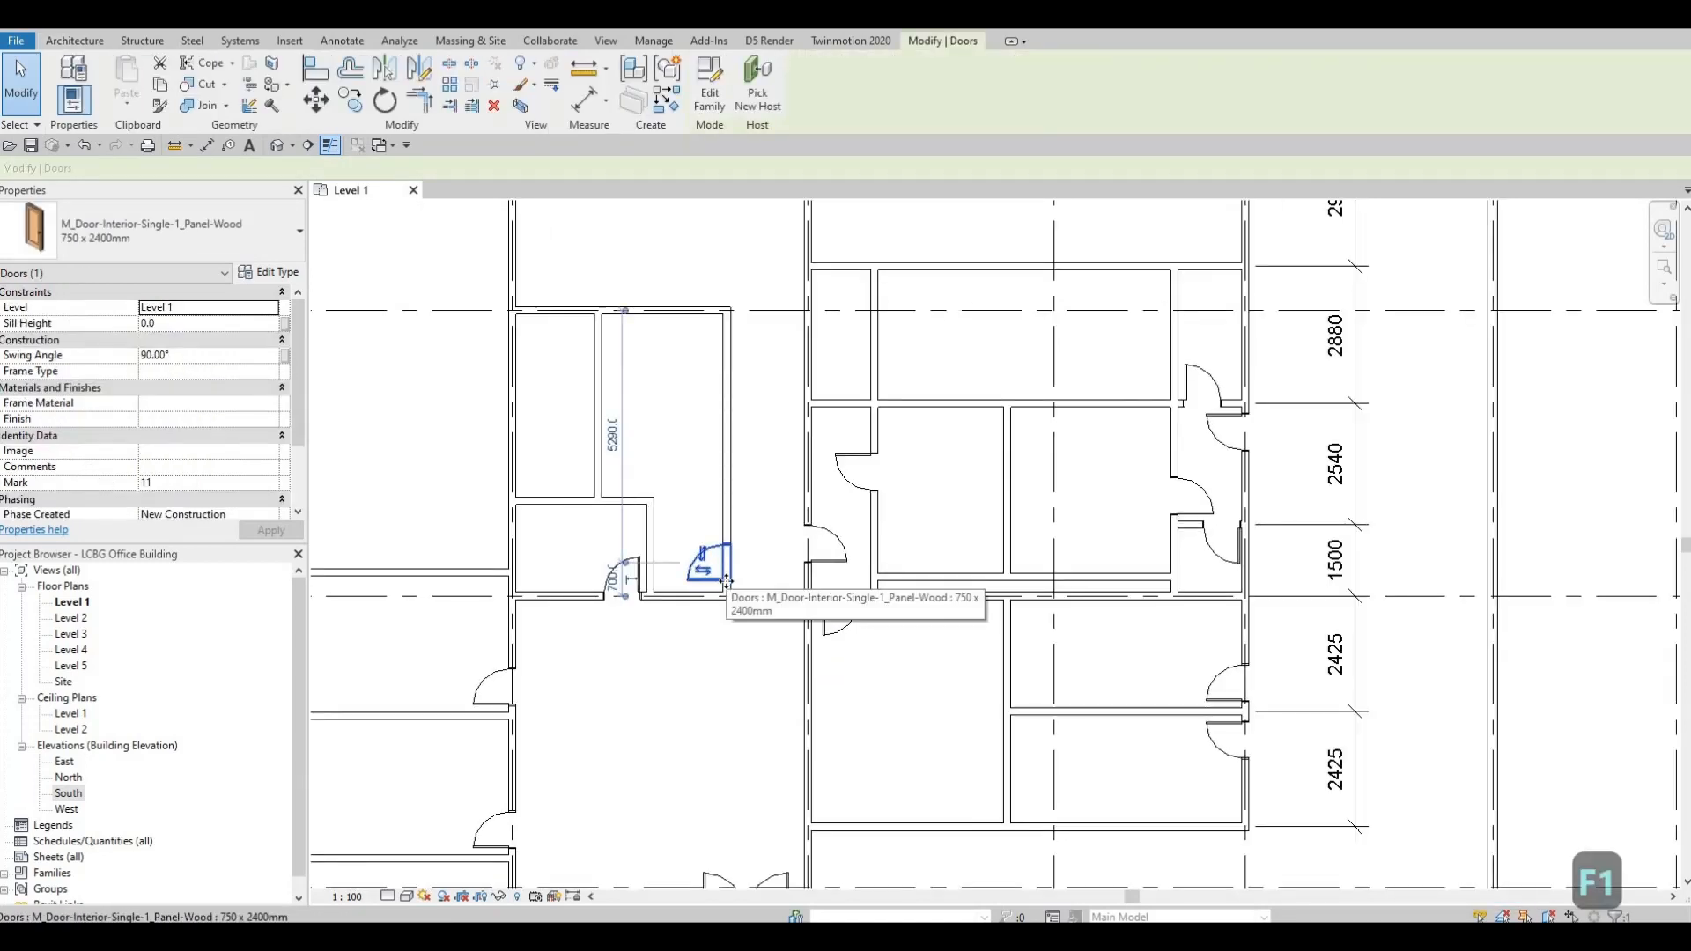
key("Escape")
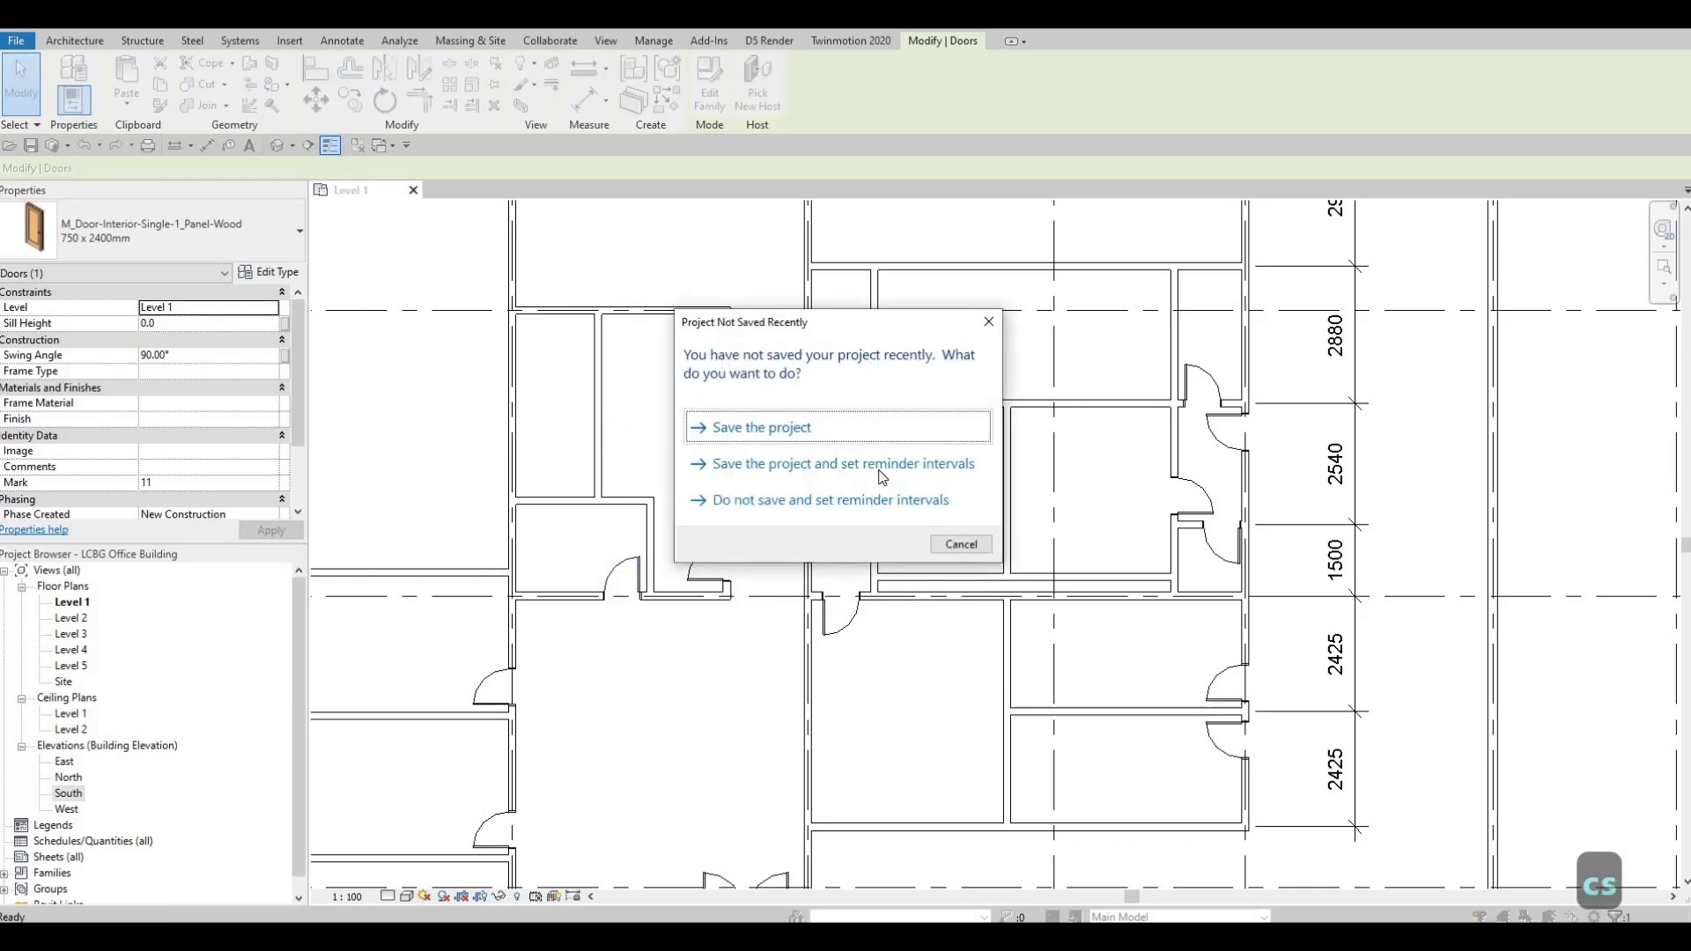
left_click(920, 438)
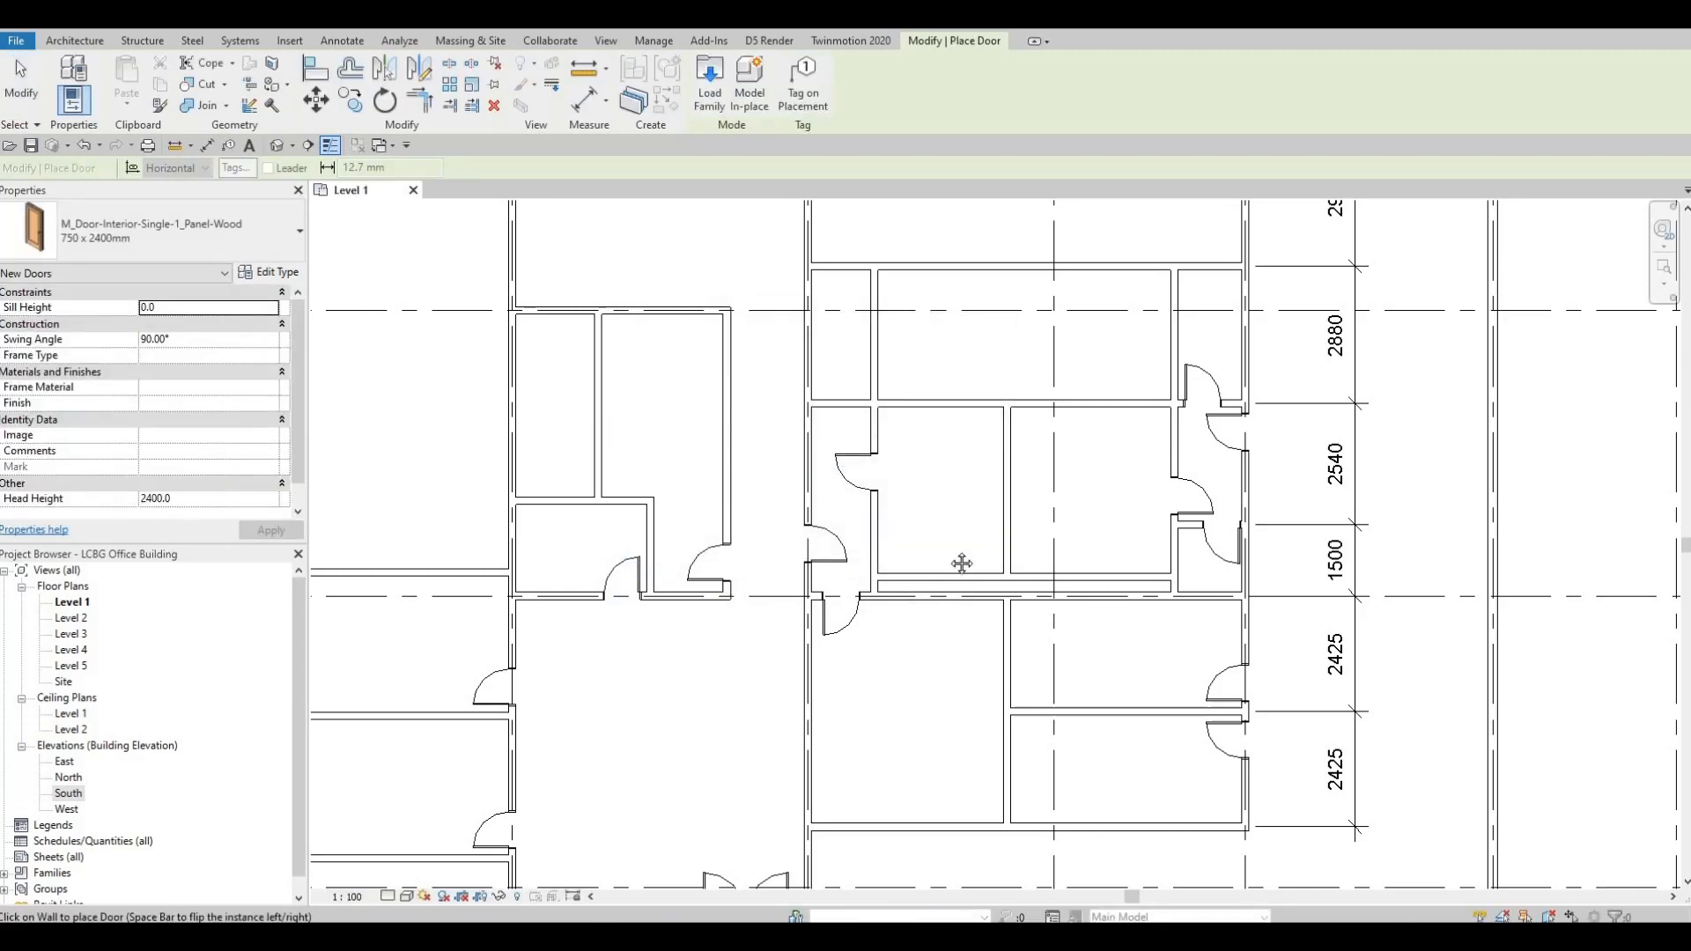
middle_click_drag(962, 564, 953, 810)
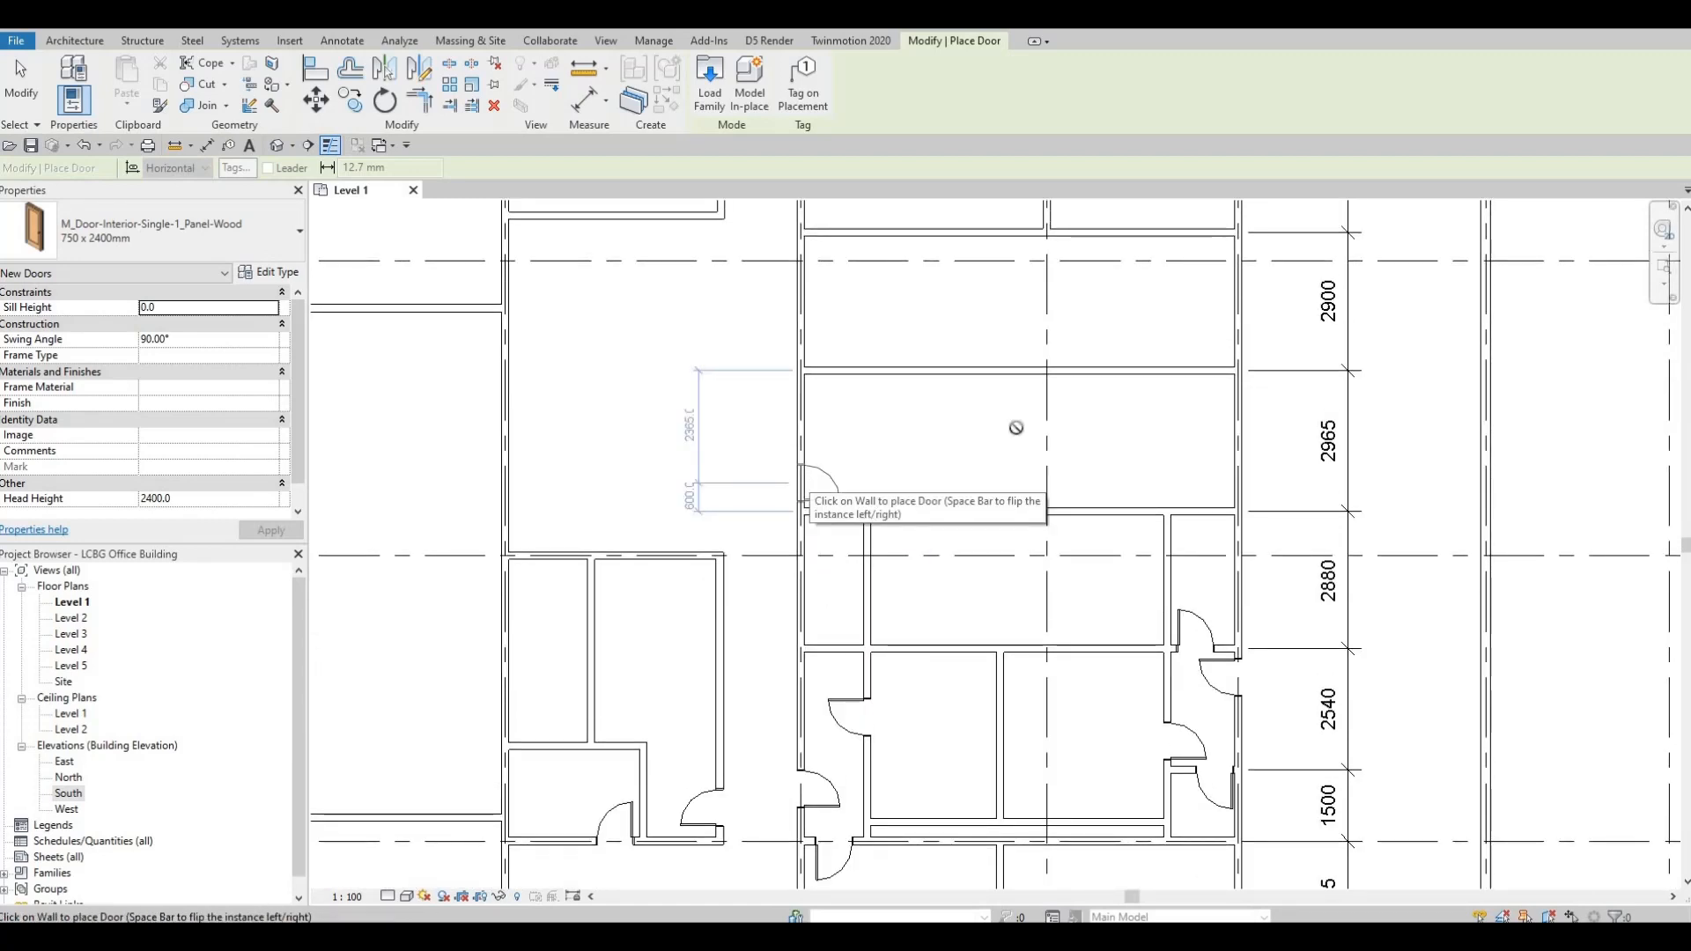
scroll(1016, 427, "down", 2)
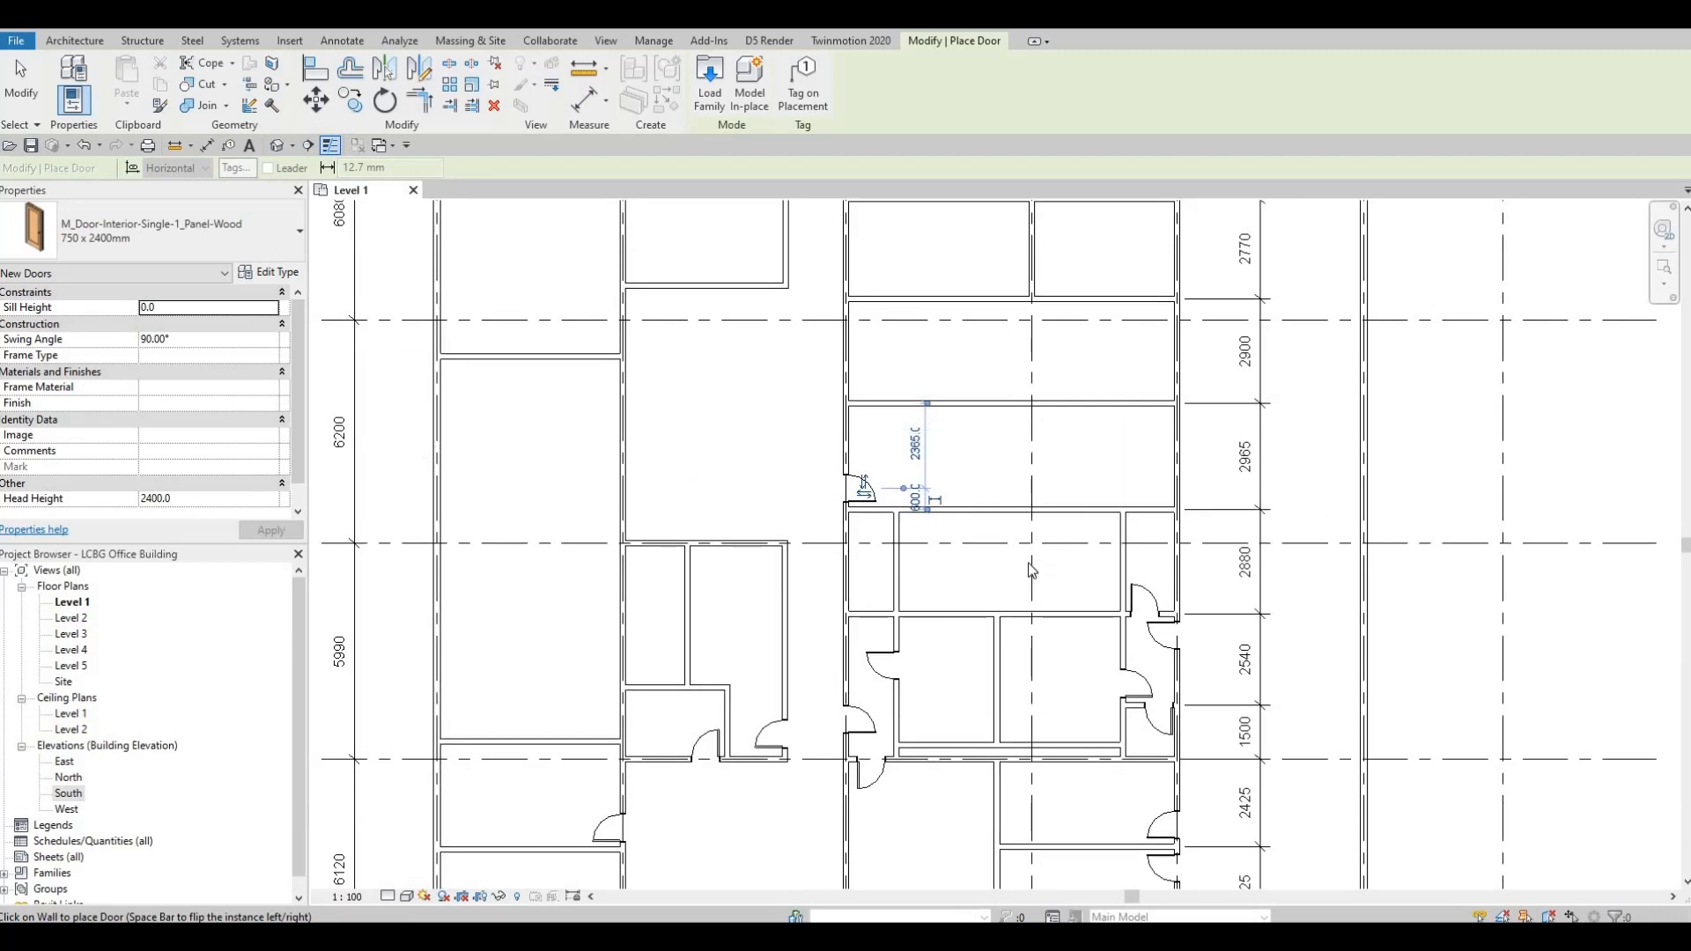
scroll(1022, 501, "up", 3)
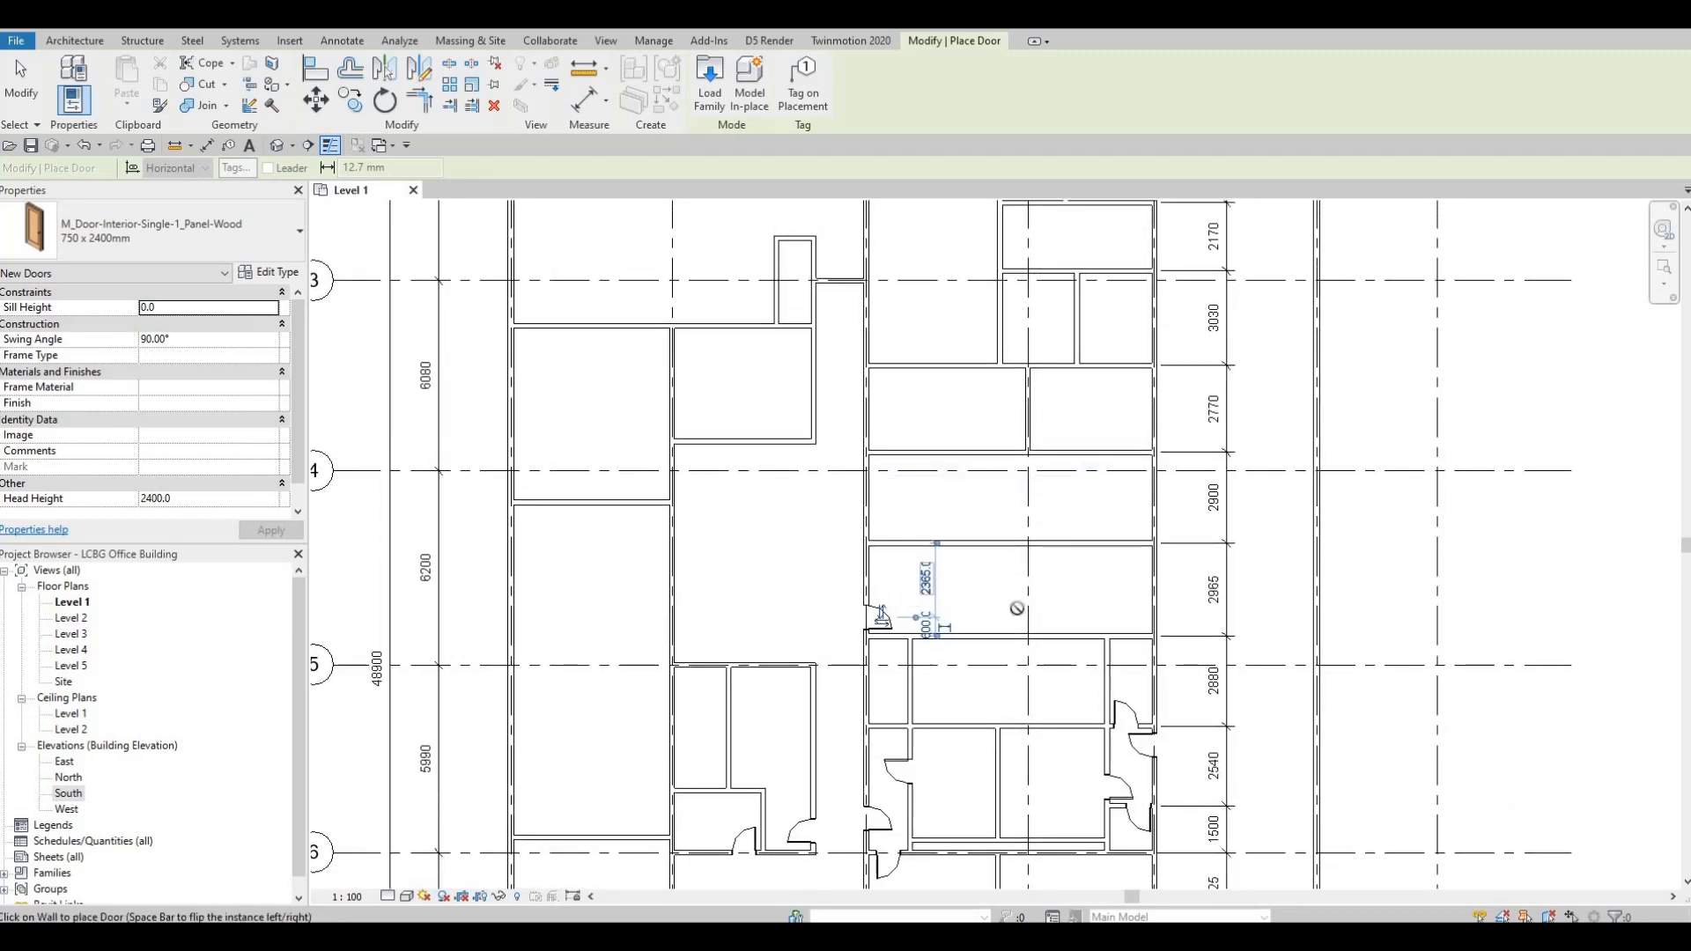
left_click(875, 629)
key("Escape")
key("Escape")
key("Escape")
left_click(870, 627)
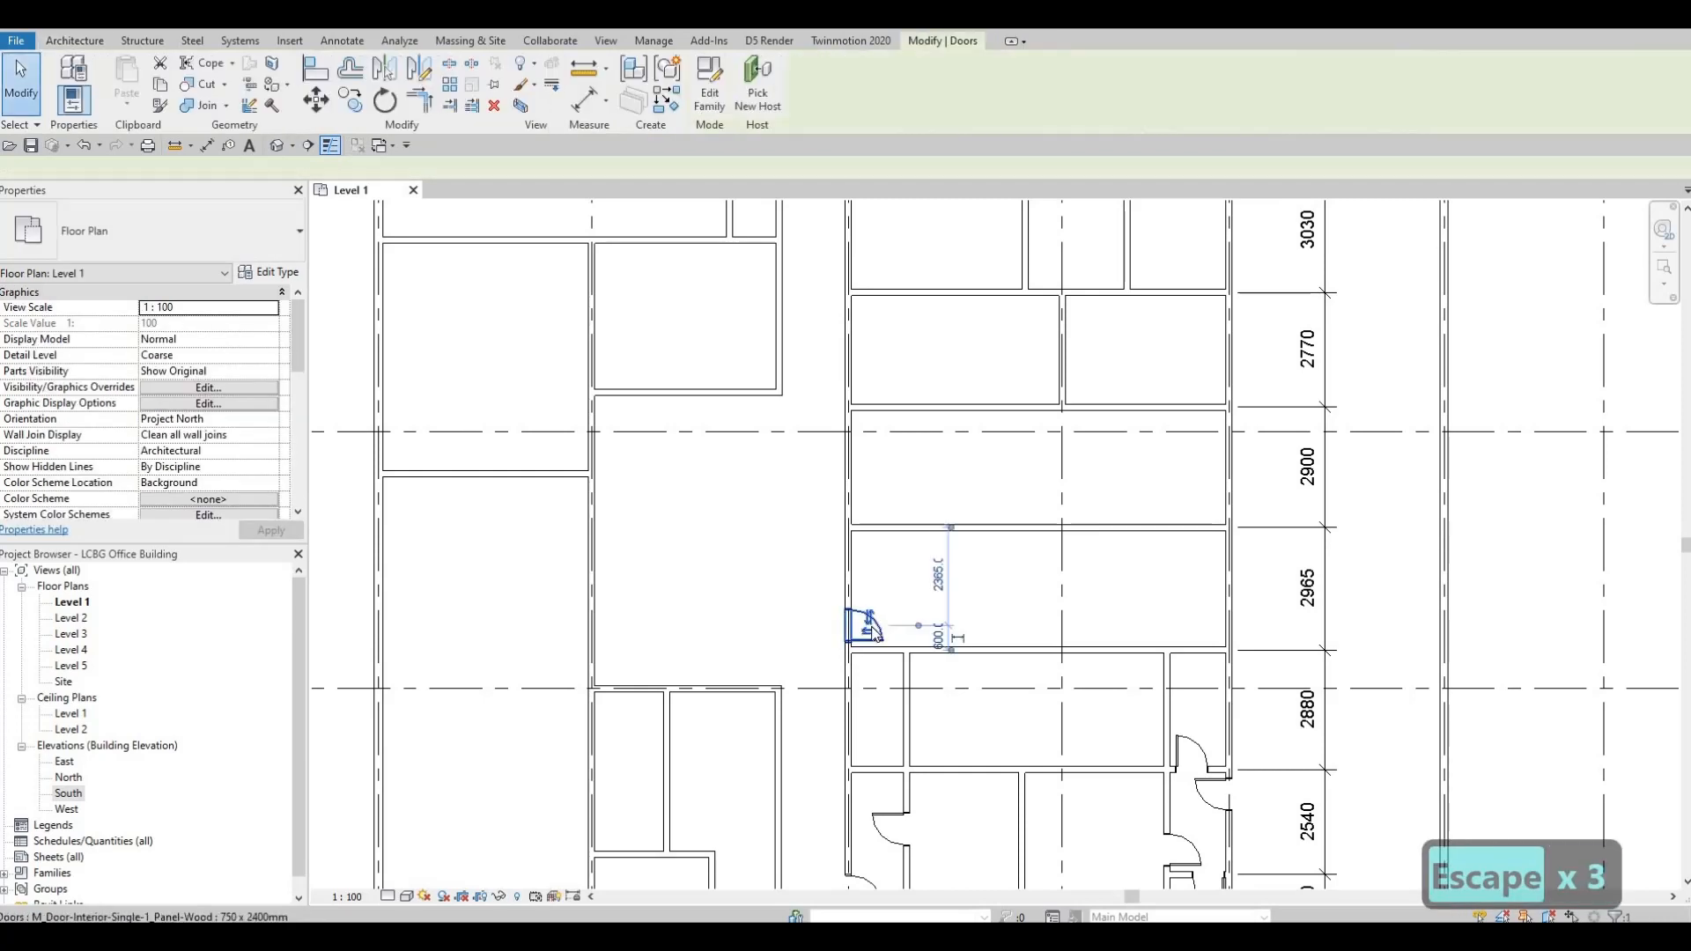
key("Delete")
- Reuse the M_Door-Exterior-Double-Two_Lite 1800 x 2000mm type and centre a double door on the outer end wall of the 2965 mm room above grid 5
middle_click_drag(902, 696, 959, 634)
scroll(960, 608, "down", 3)
scroll(948, 589, "up", 1)
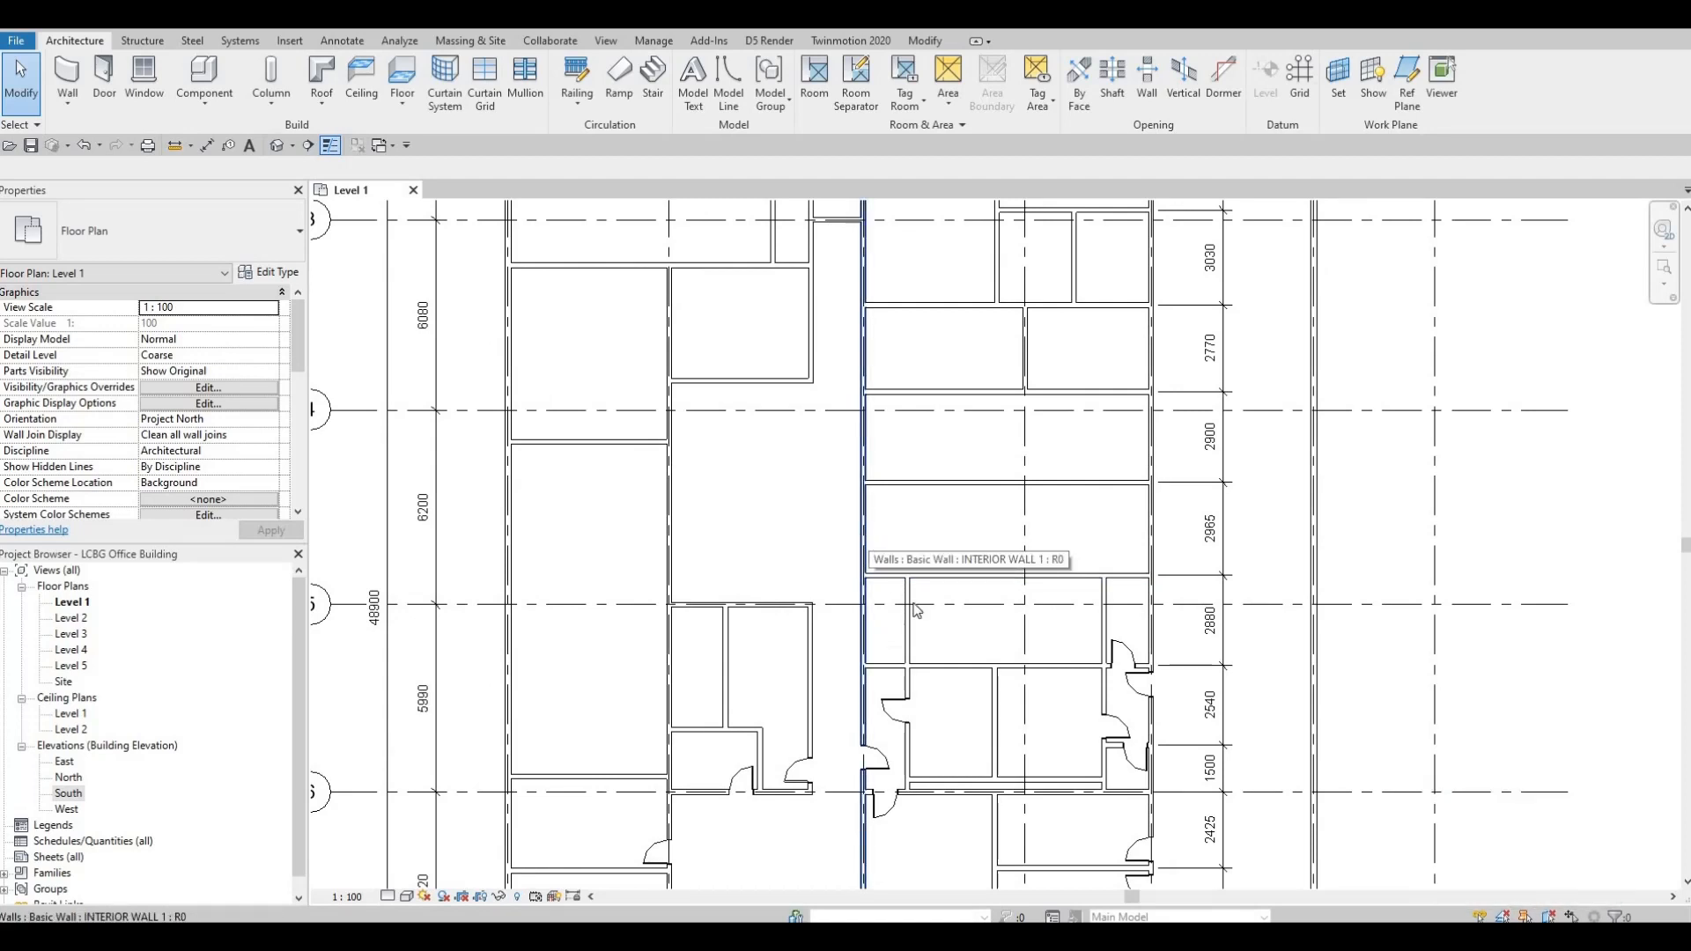
scroll(898, 616, "down", 2)
left_click(890, 711)
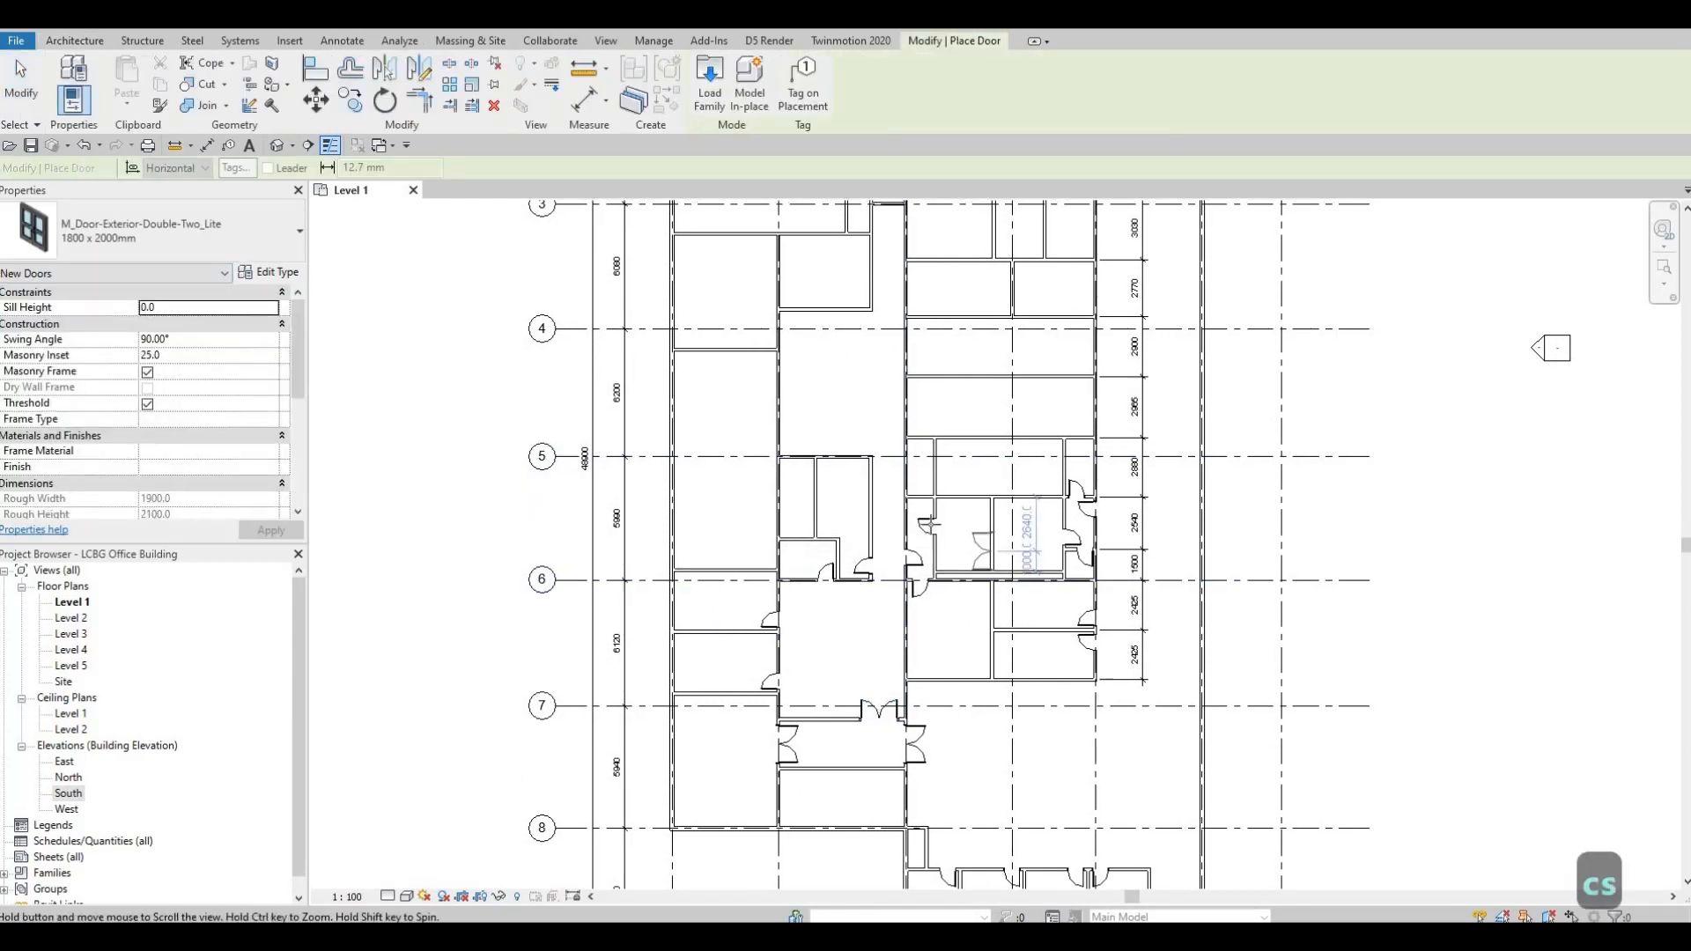
middle_click_drag(878, 344, 849, 498)
scroll(930, 523, "up", 2)
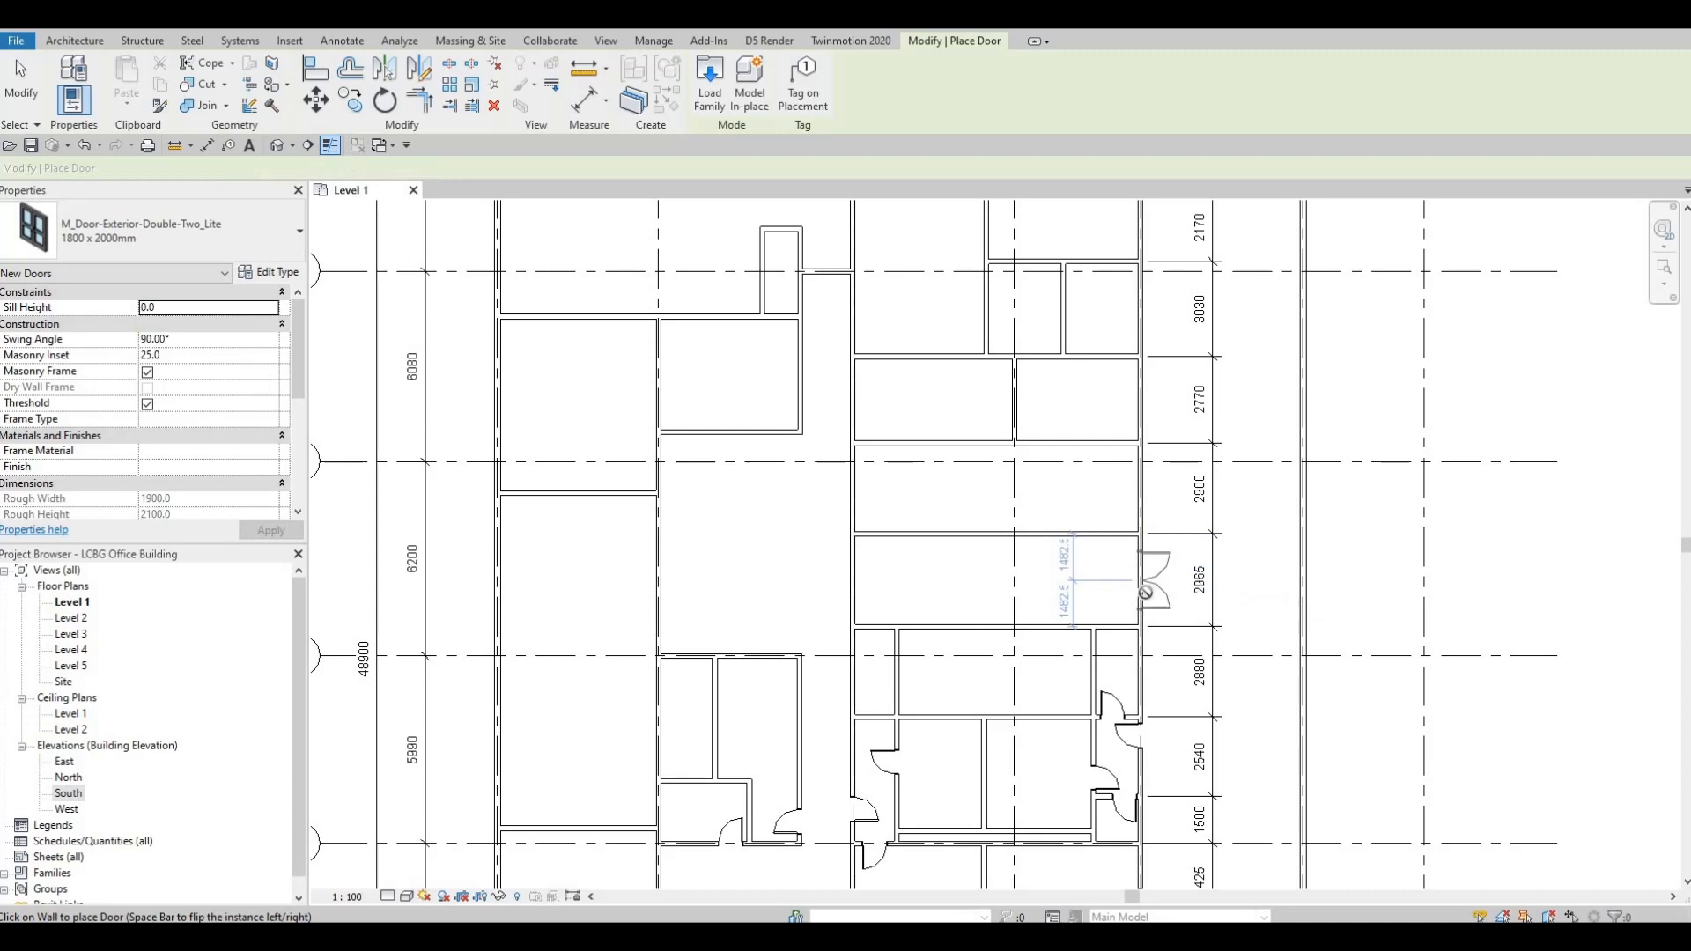
left_click(1143, 577)
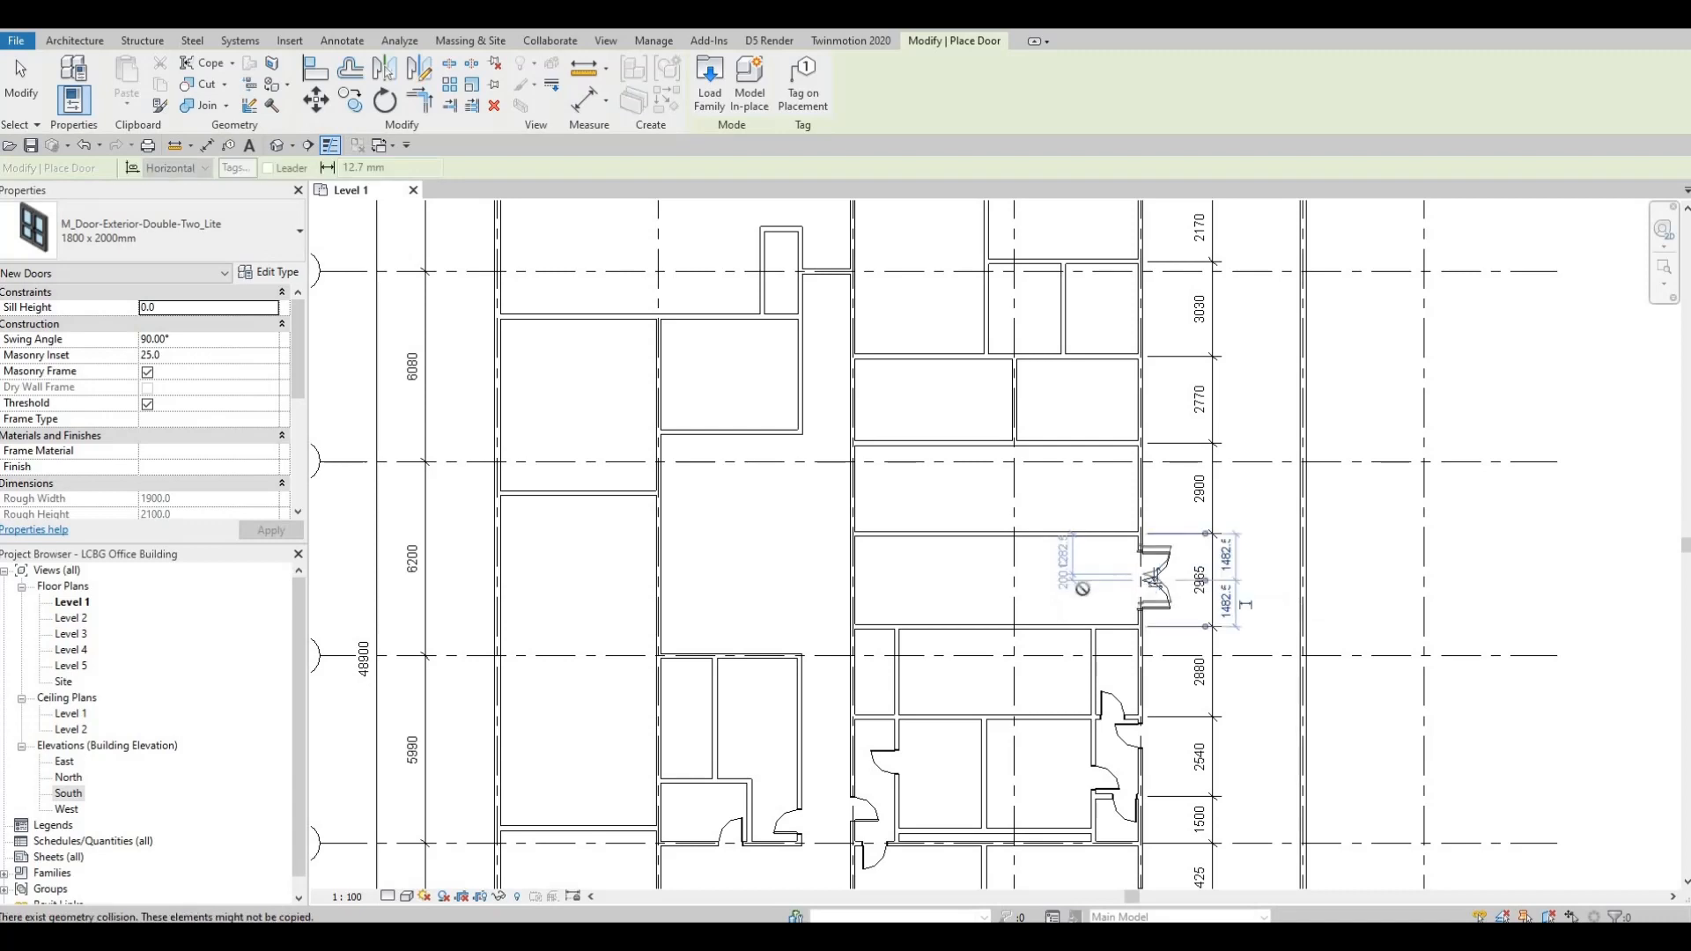
- Place a matching double door centred on the same room's opposite wall, opening toward the corridor, and end door placement
left_click(848, 579)
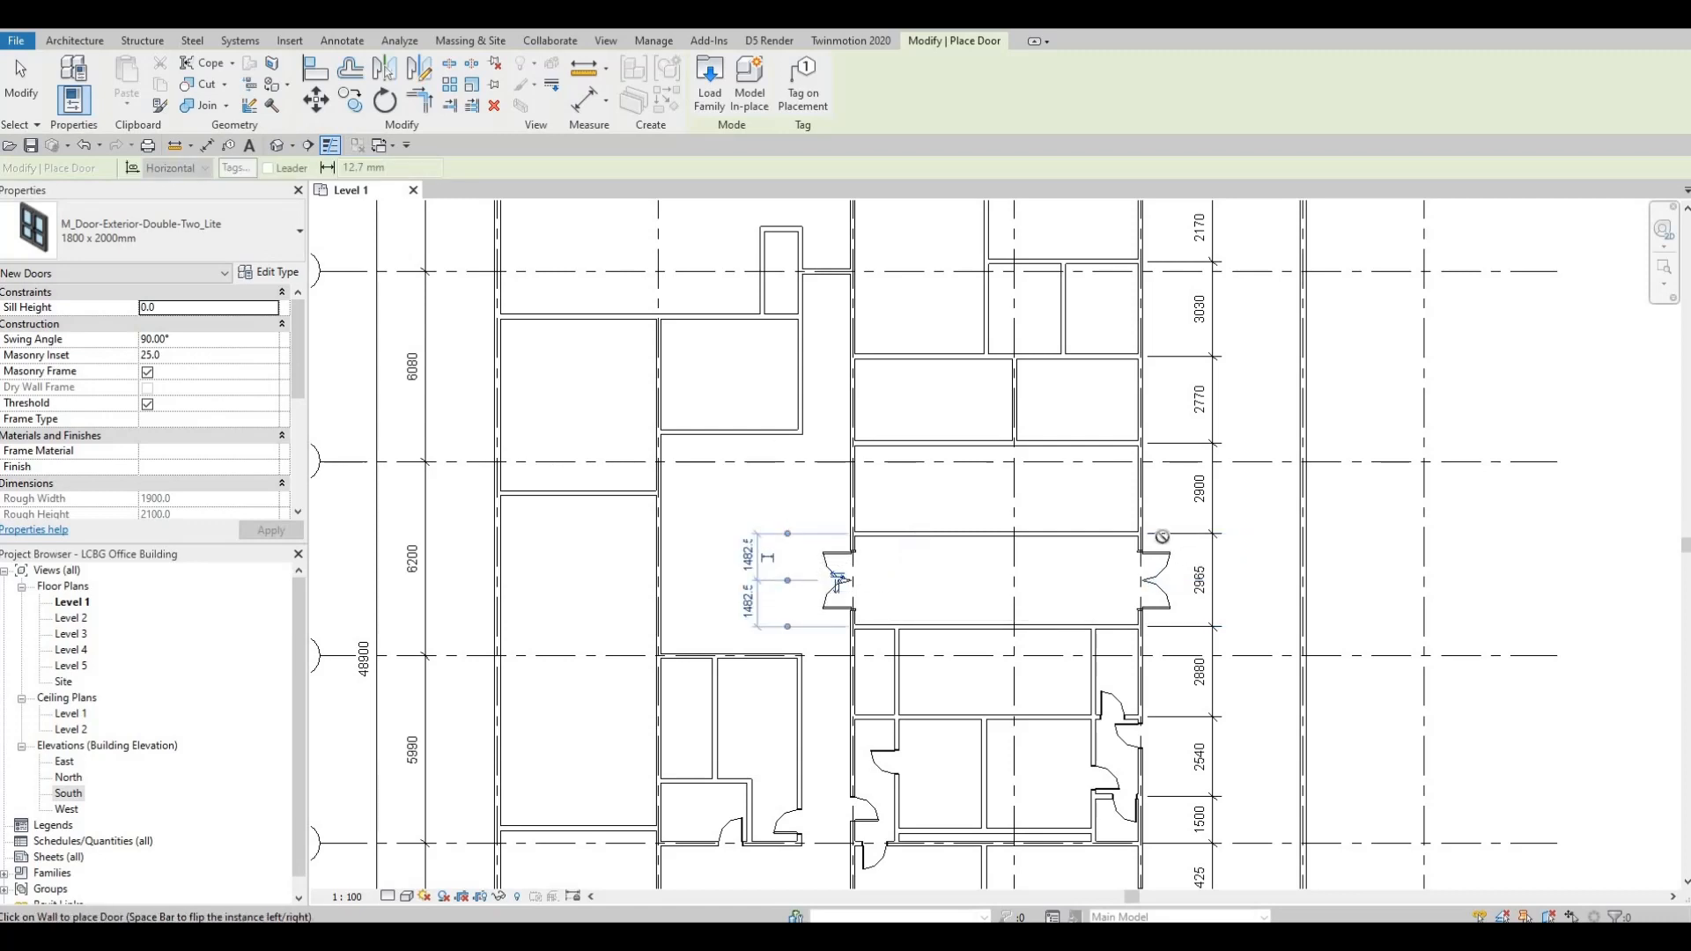
scroll(1131, 491, "down", 2)
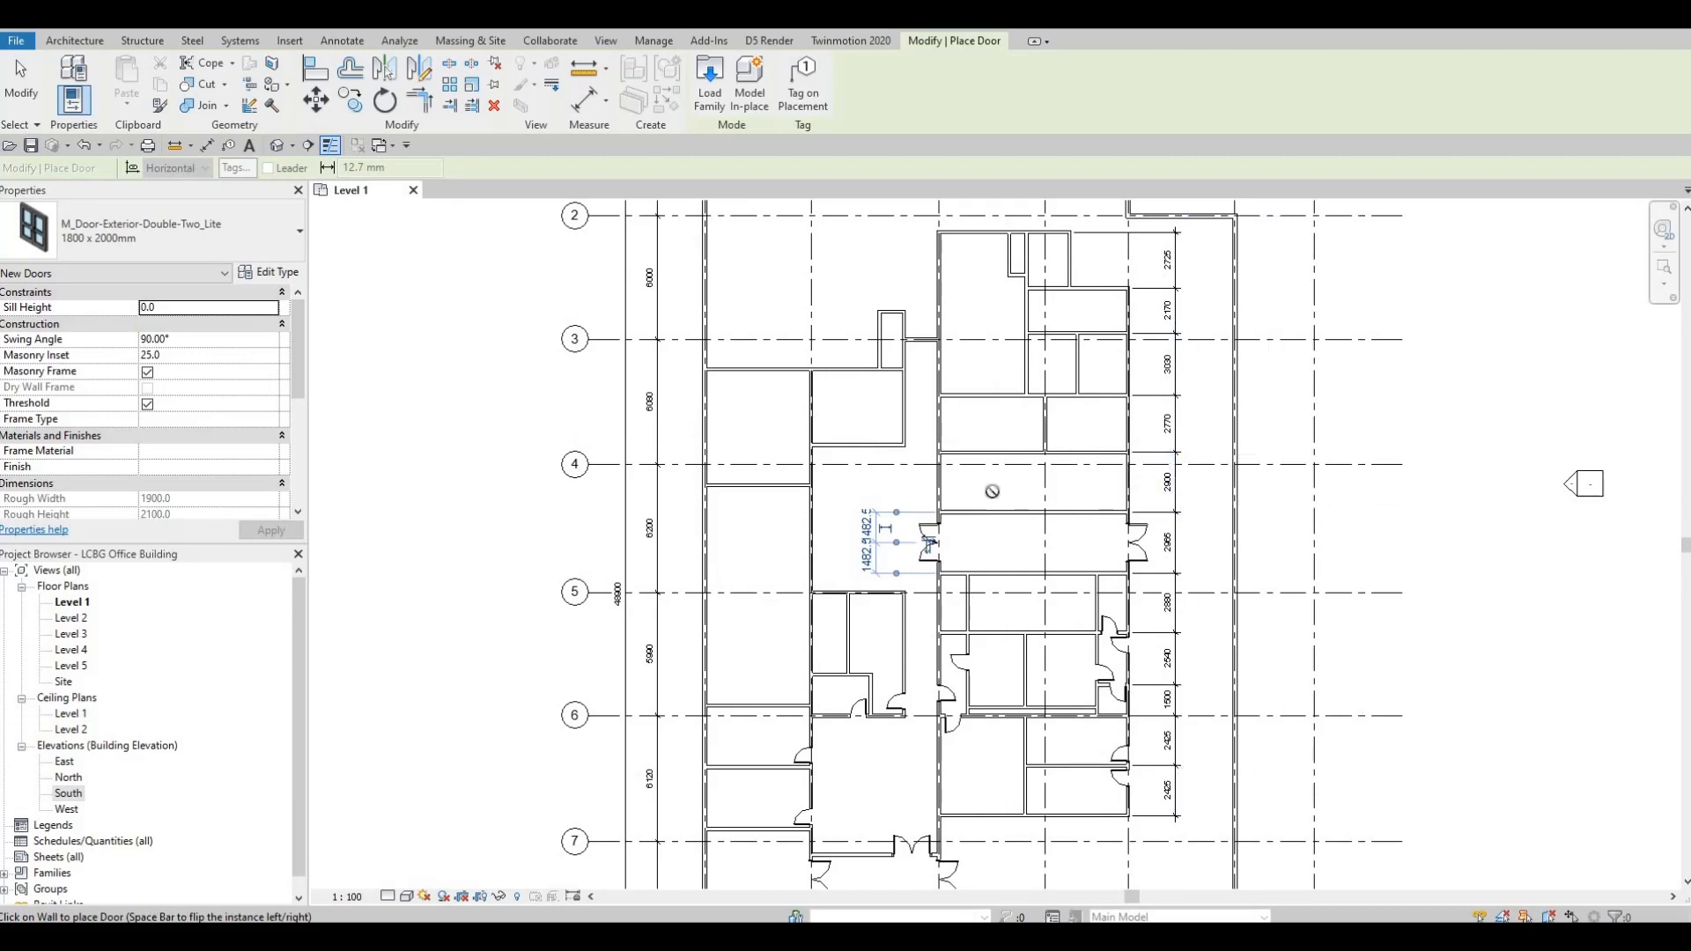
scroll(996, 484, "up", 2)
scroll(828, 555, "up", 3)
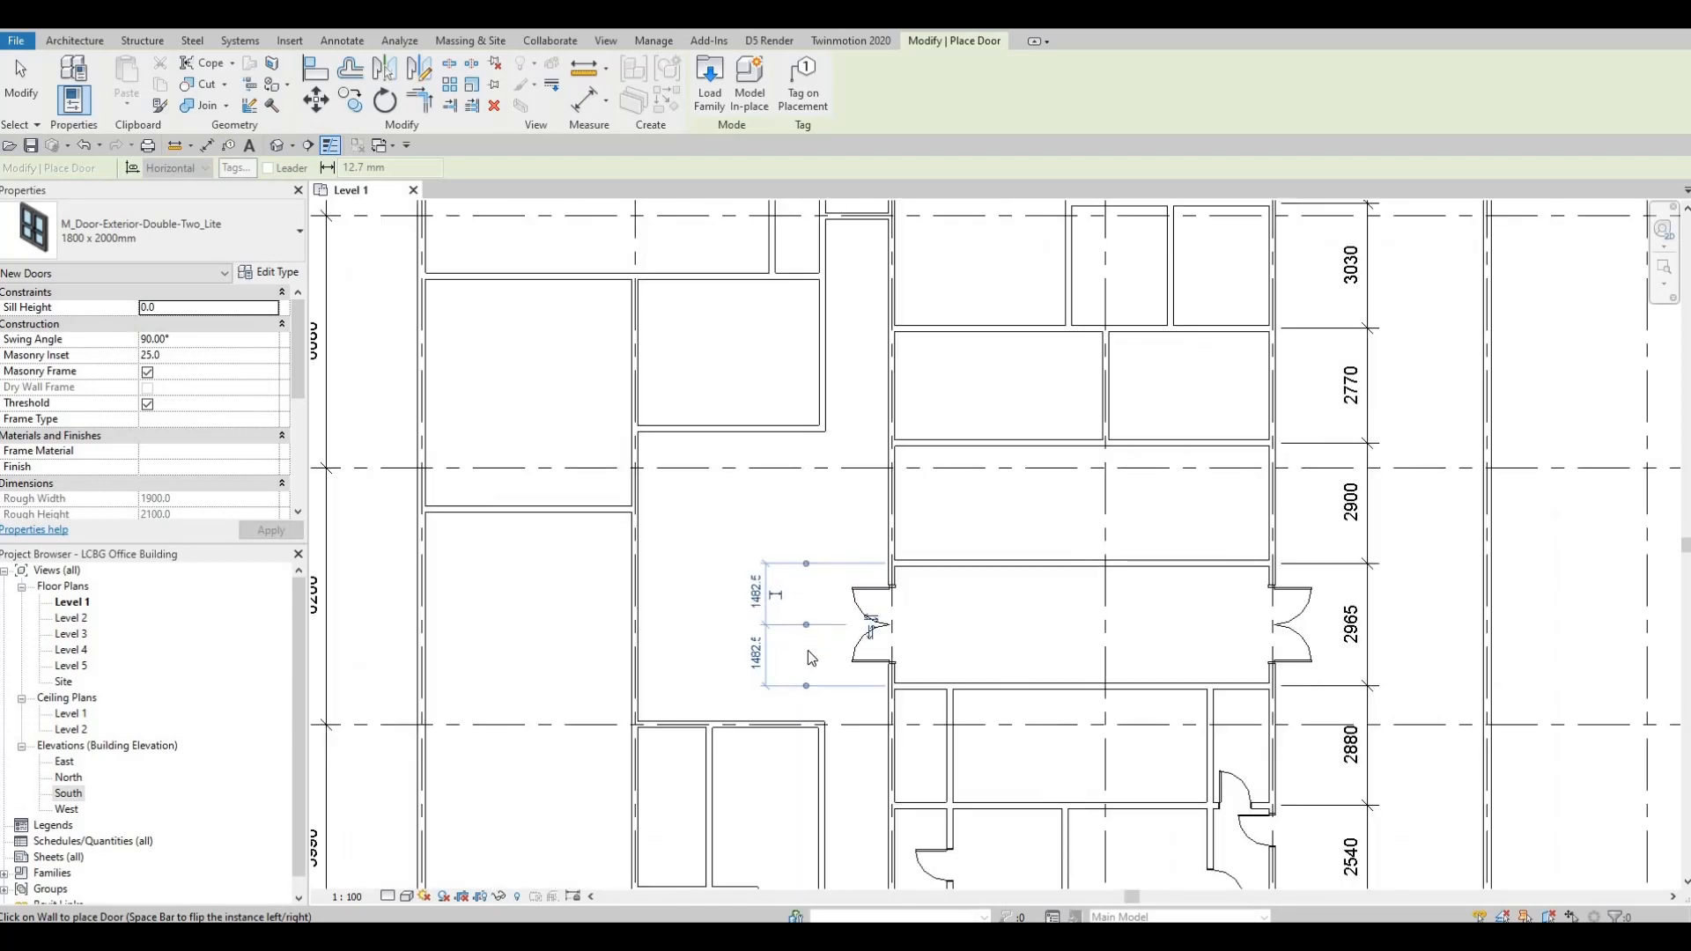
key("Escape")
key("Escape")
- Place another 750 x 2400mm one-panel wood door on the corridor wall of the room above grid 4, centred 700 mm from its lower wall
scroll(850, 704, "down", 3)
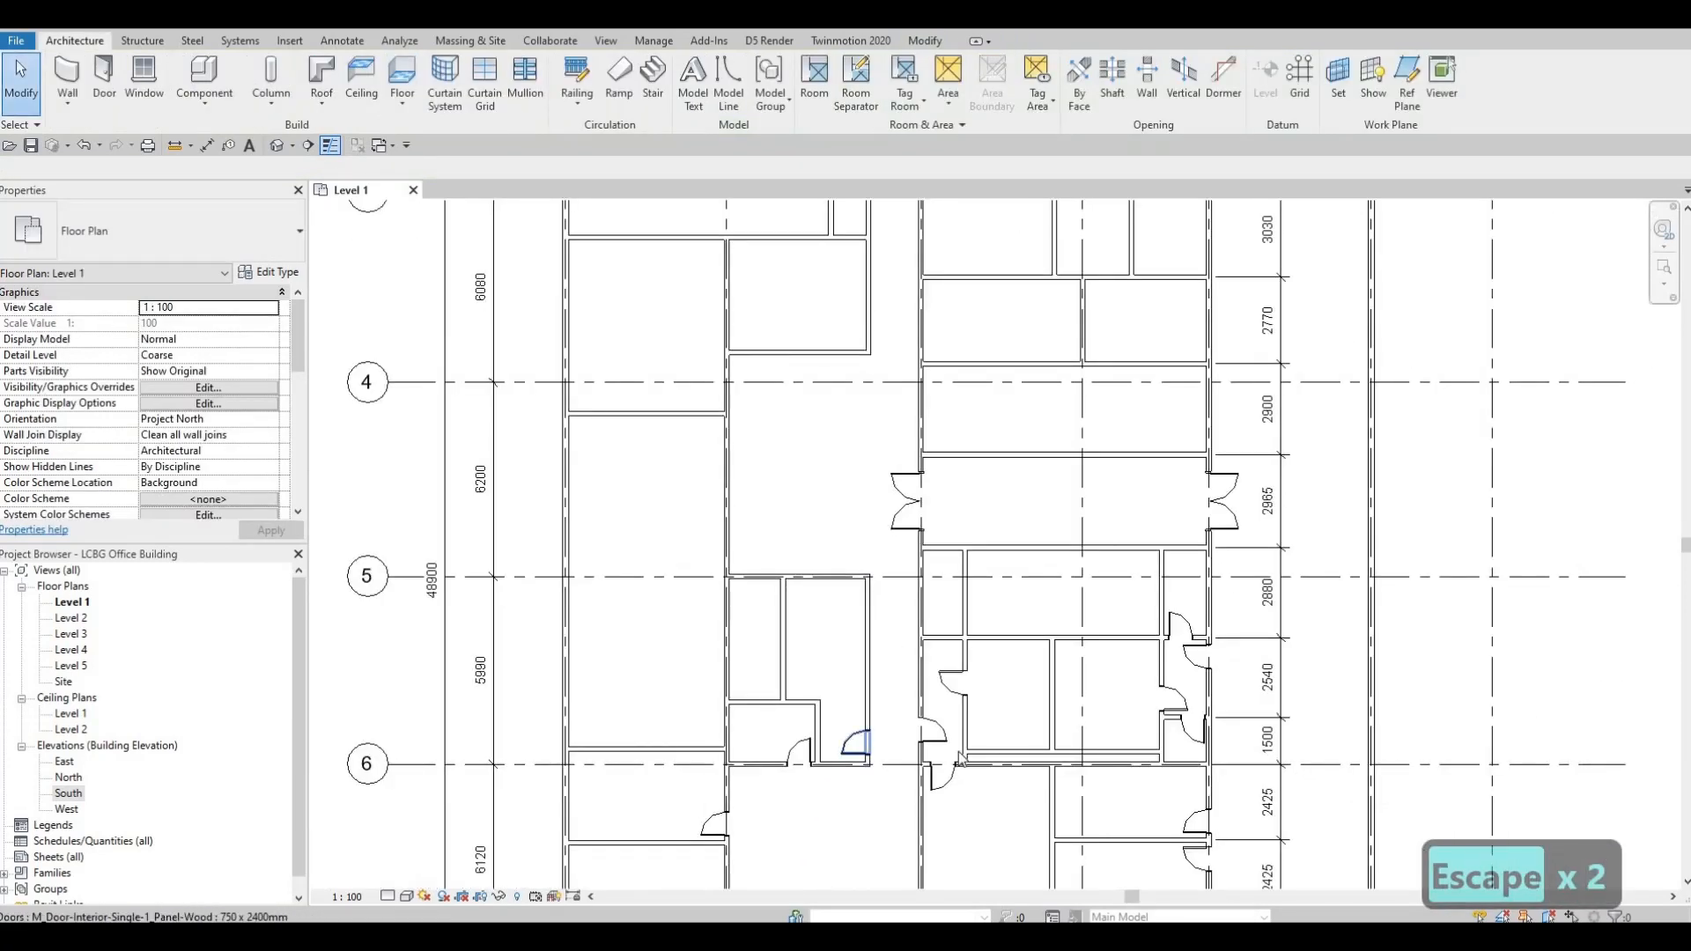
left_click(851, 745)
key("c")
key("s")
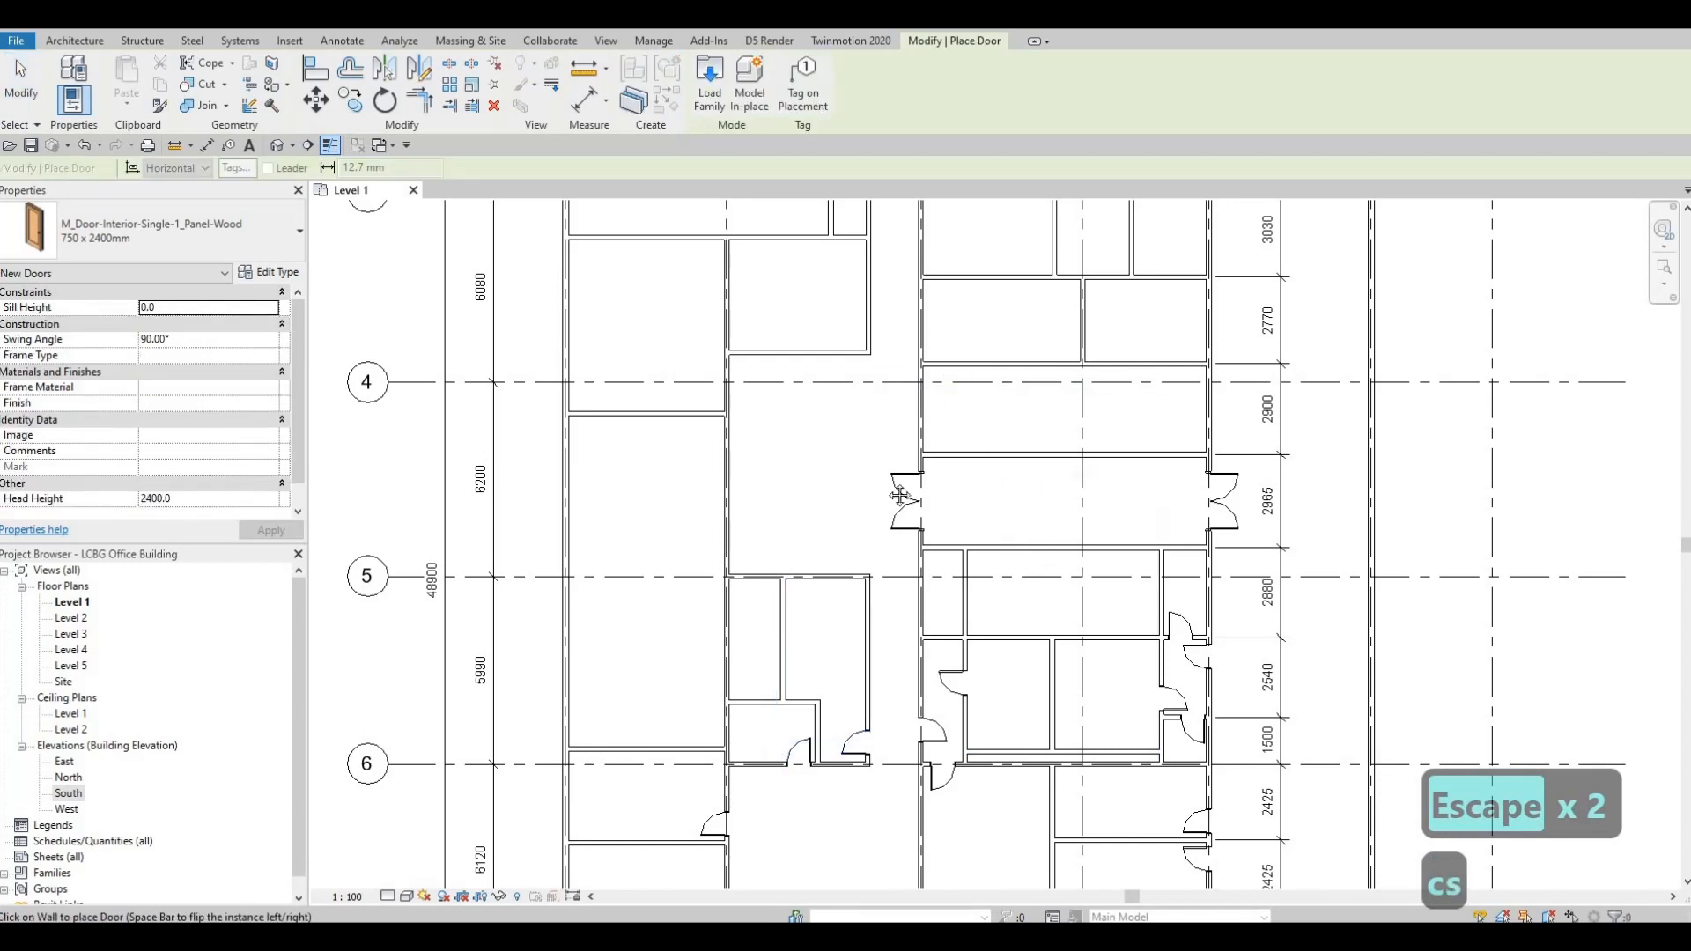
middle_click_drag(906, 490, 906, 693)
scroll(973, 431, "up", 2)
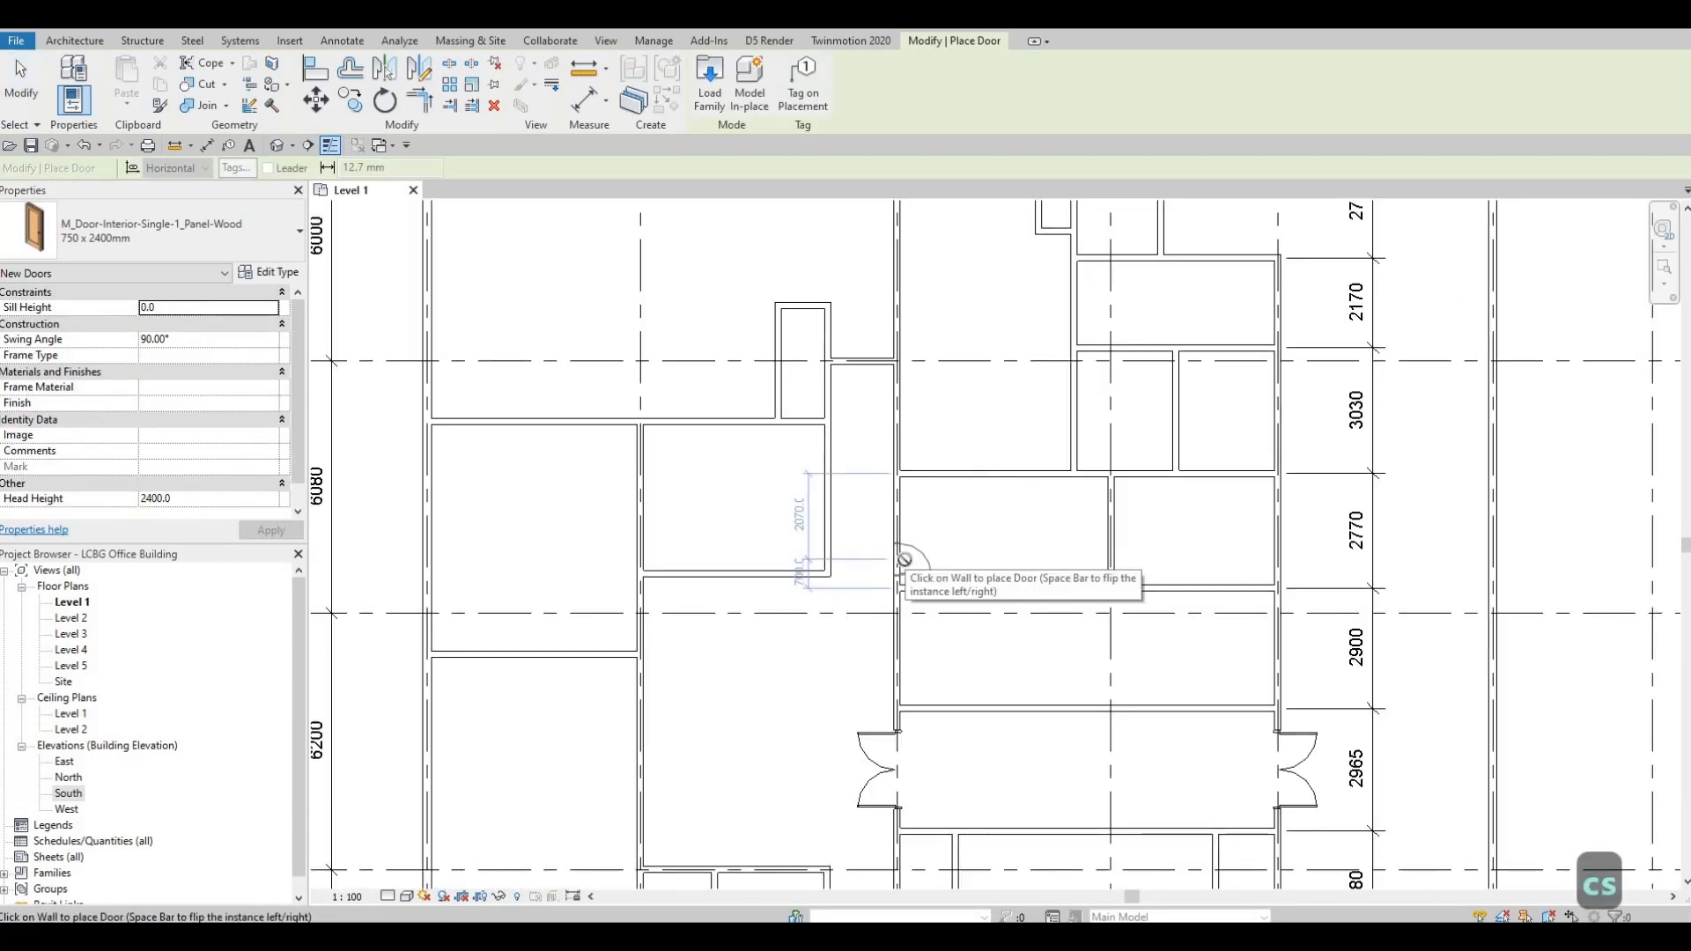
left_click(909, 561)
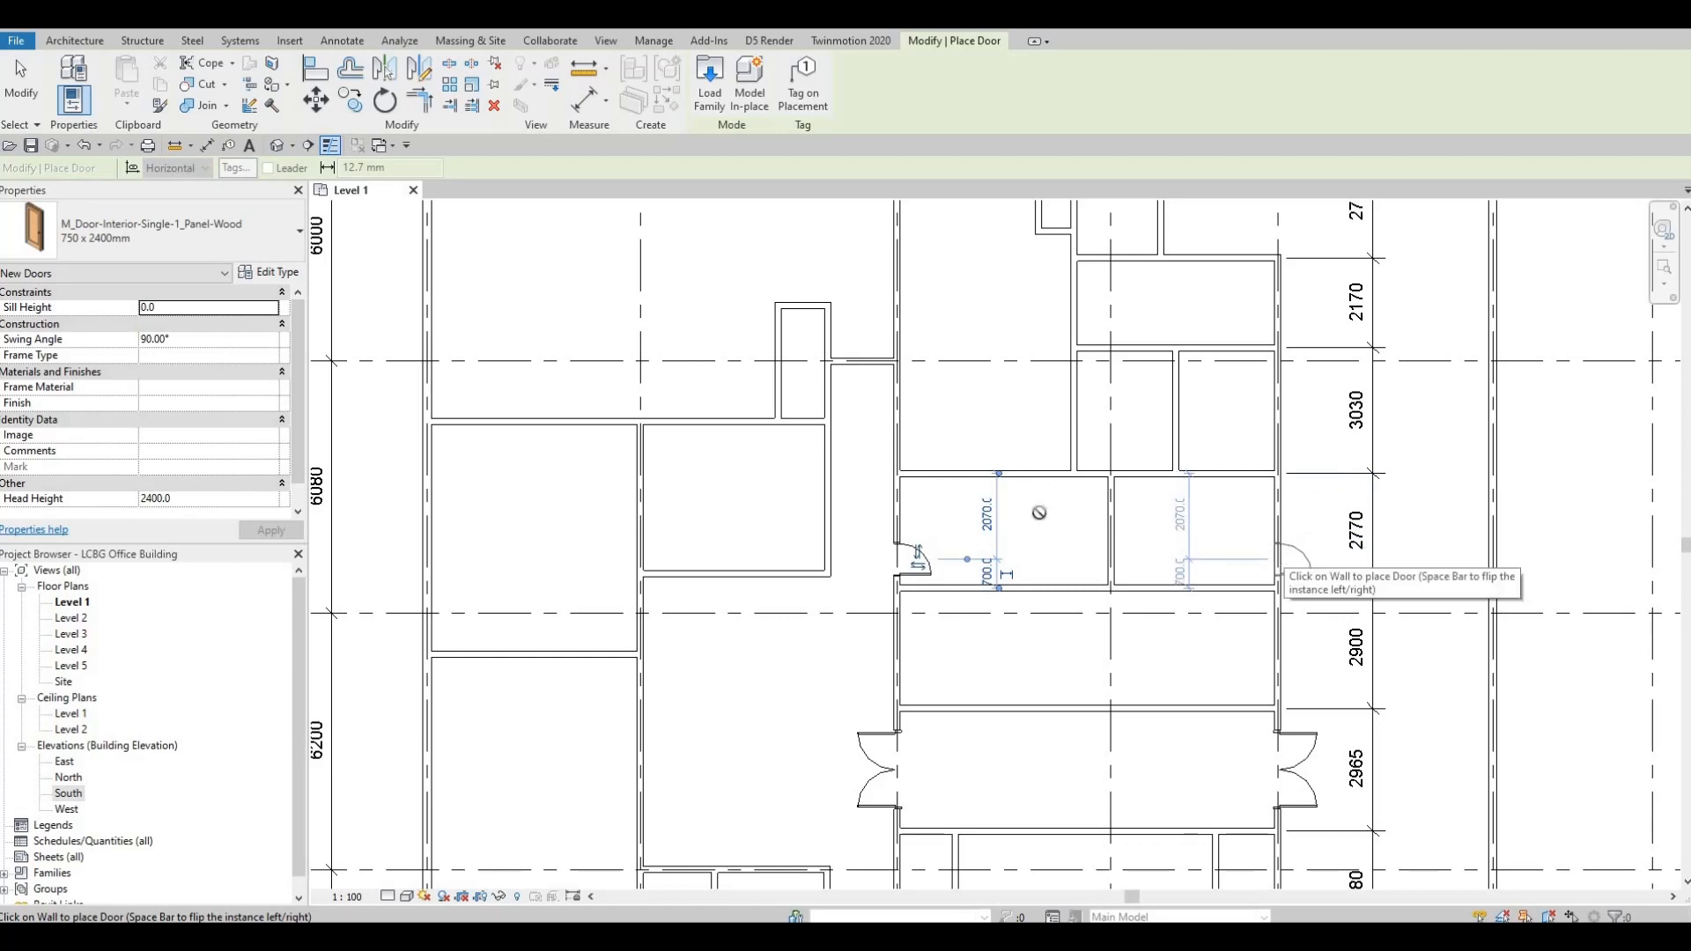
- Place one-panel doors on the 2770 room's grid E wall, 700 mm from its lower wall, and between the 2170 and 3030 rooms, 600 mm from the partition
left_click(1281, 564)
middle_click_drag(1080, 541, 1101, 607)
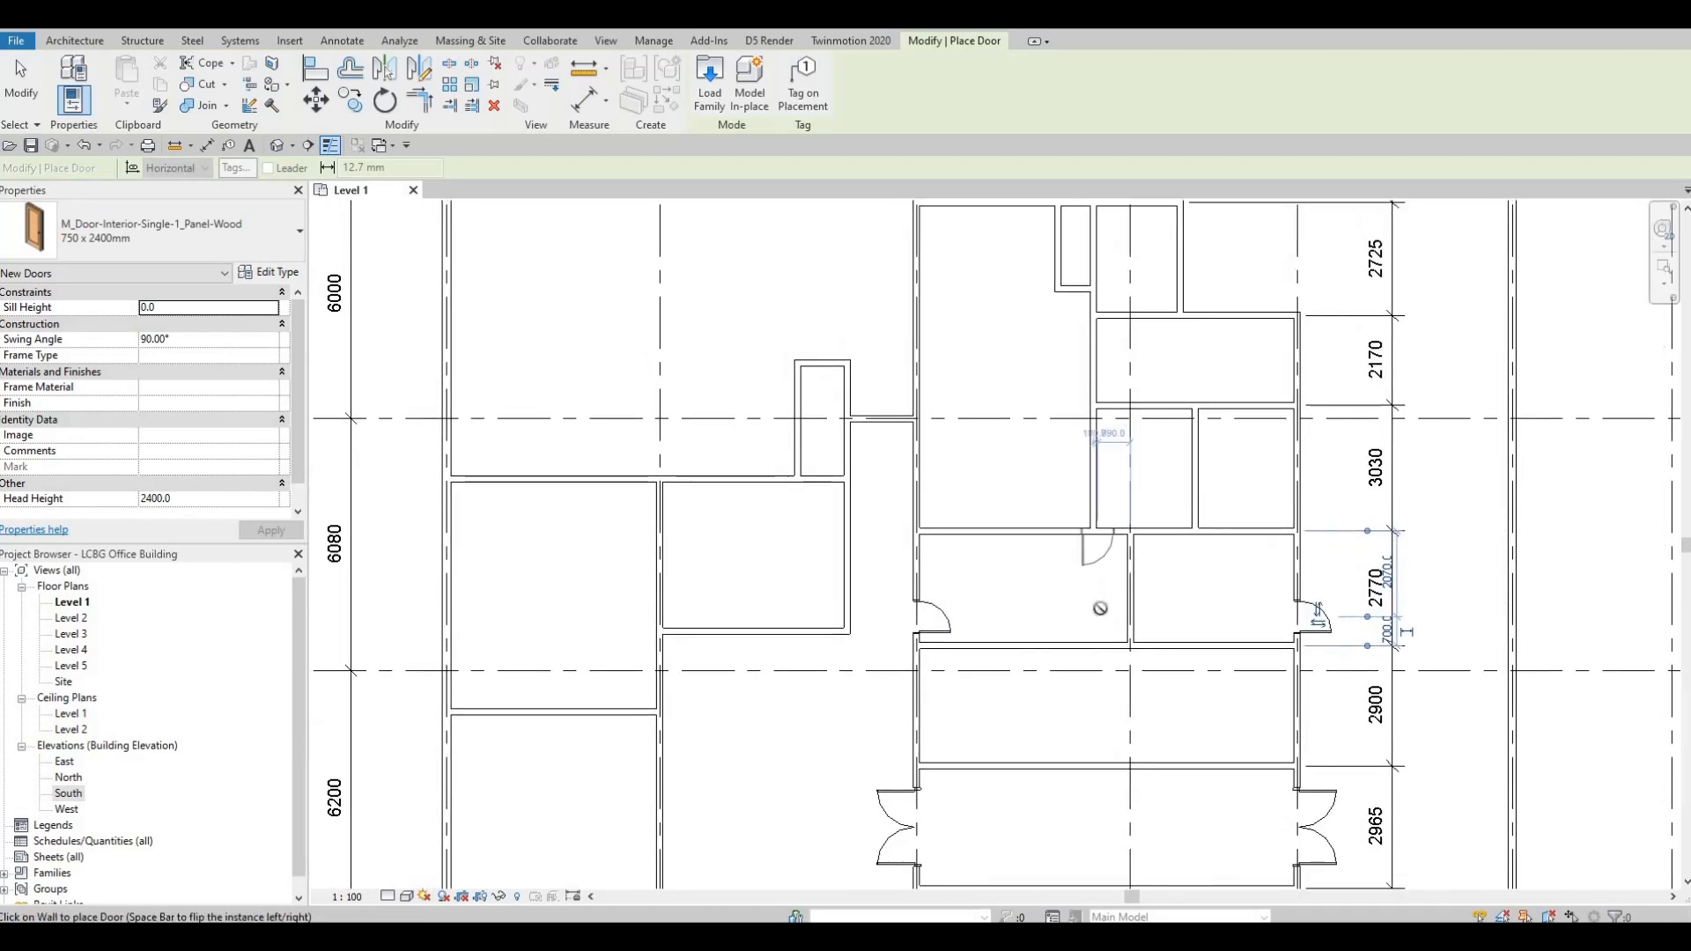
middle_click_drag(1177, 467, 1166, 534)
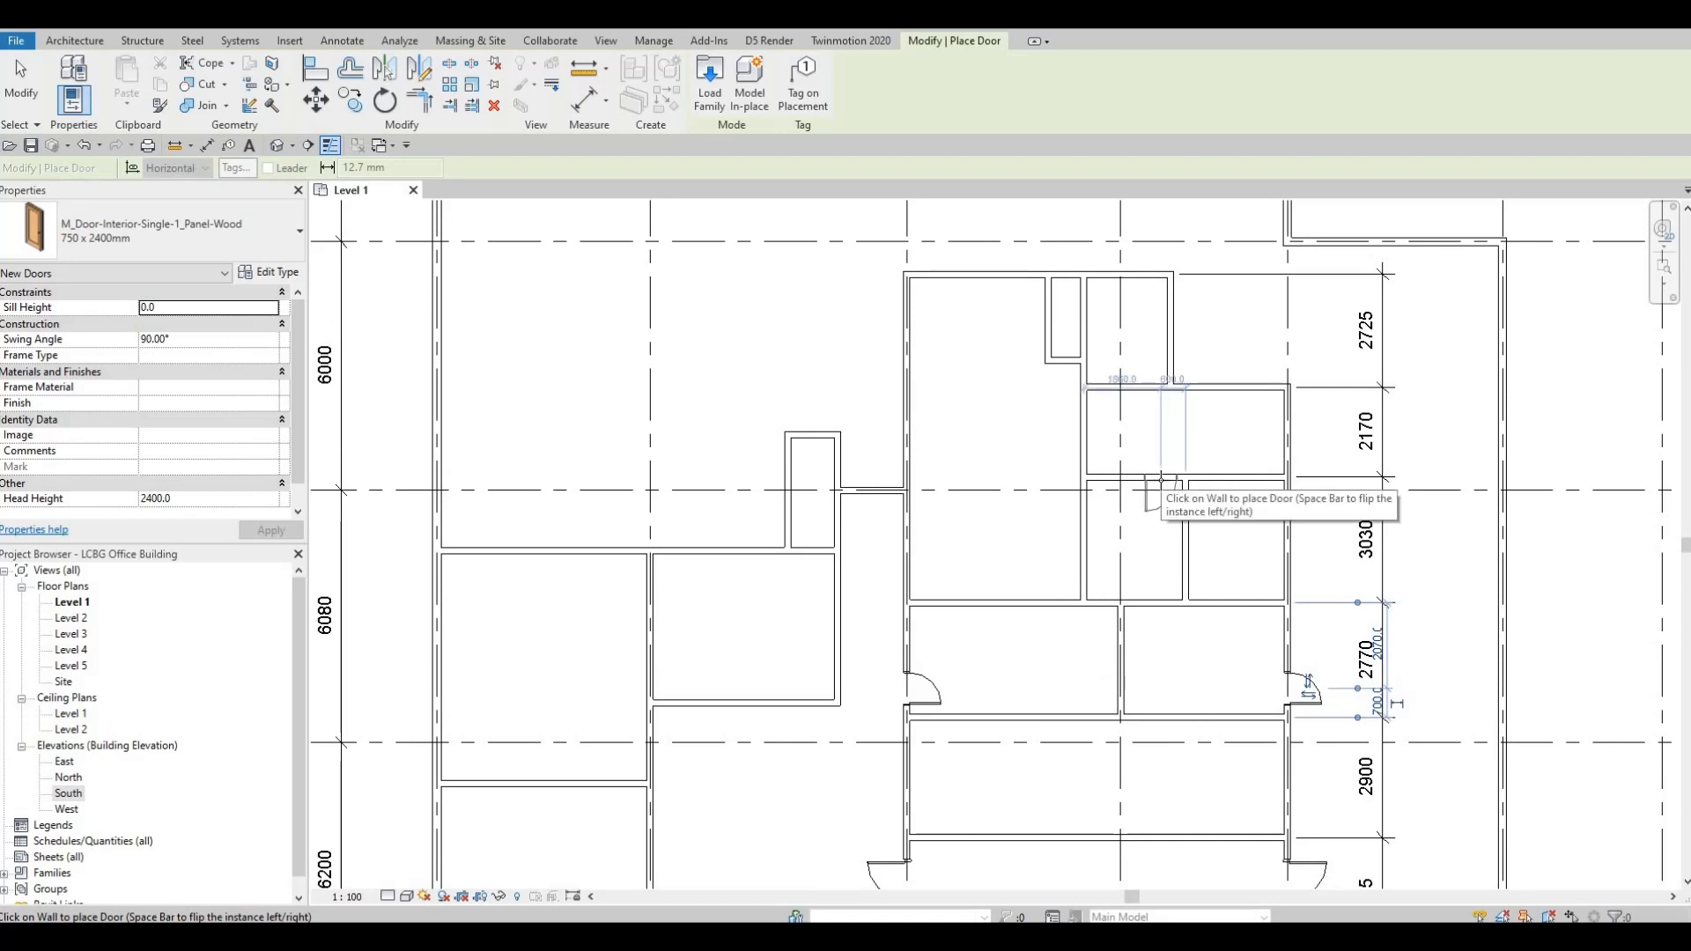
left_click(1161, 483)
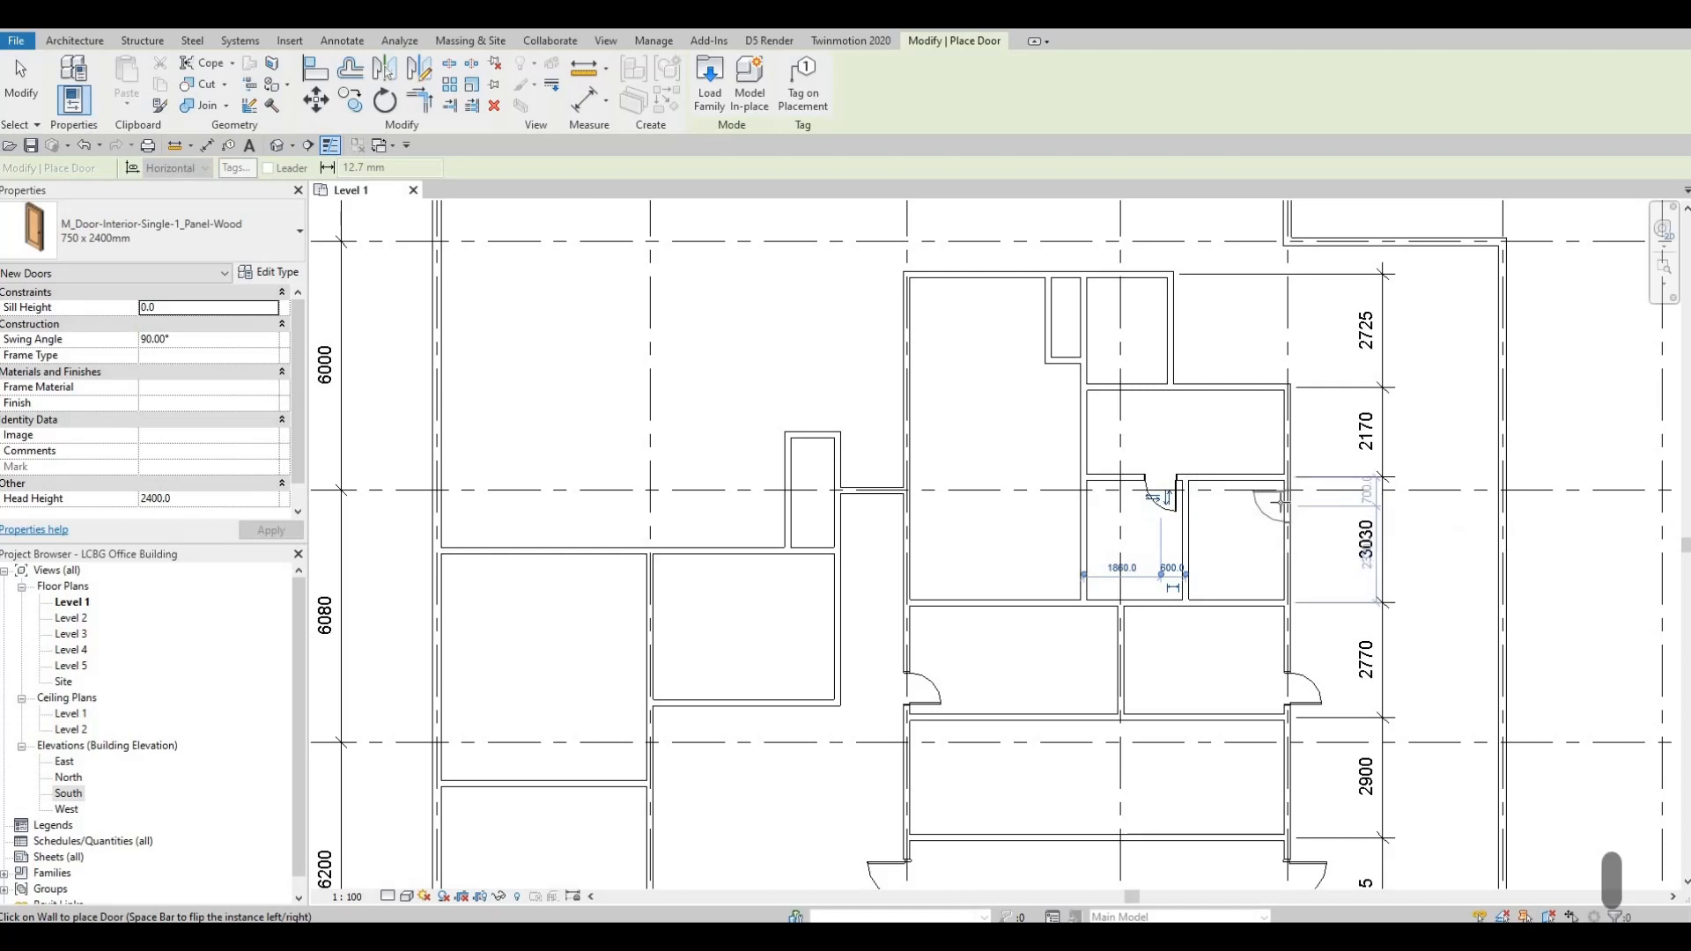
- Place doors on the grid E walls of the 3030 and 2170 rooms, 700 and 600 mm below their upper walls, and 600 mm above the 2725 room's lower wall
left_click(1281, 503)
middle_click_drag(1079, 597, 1086, 719)
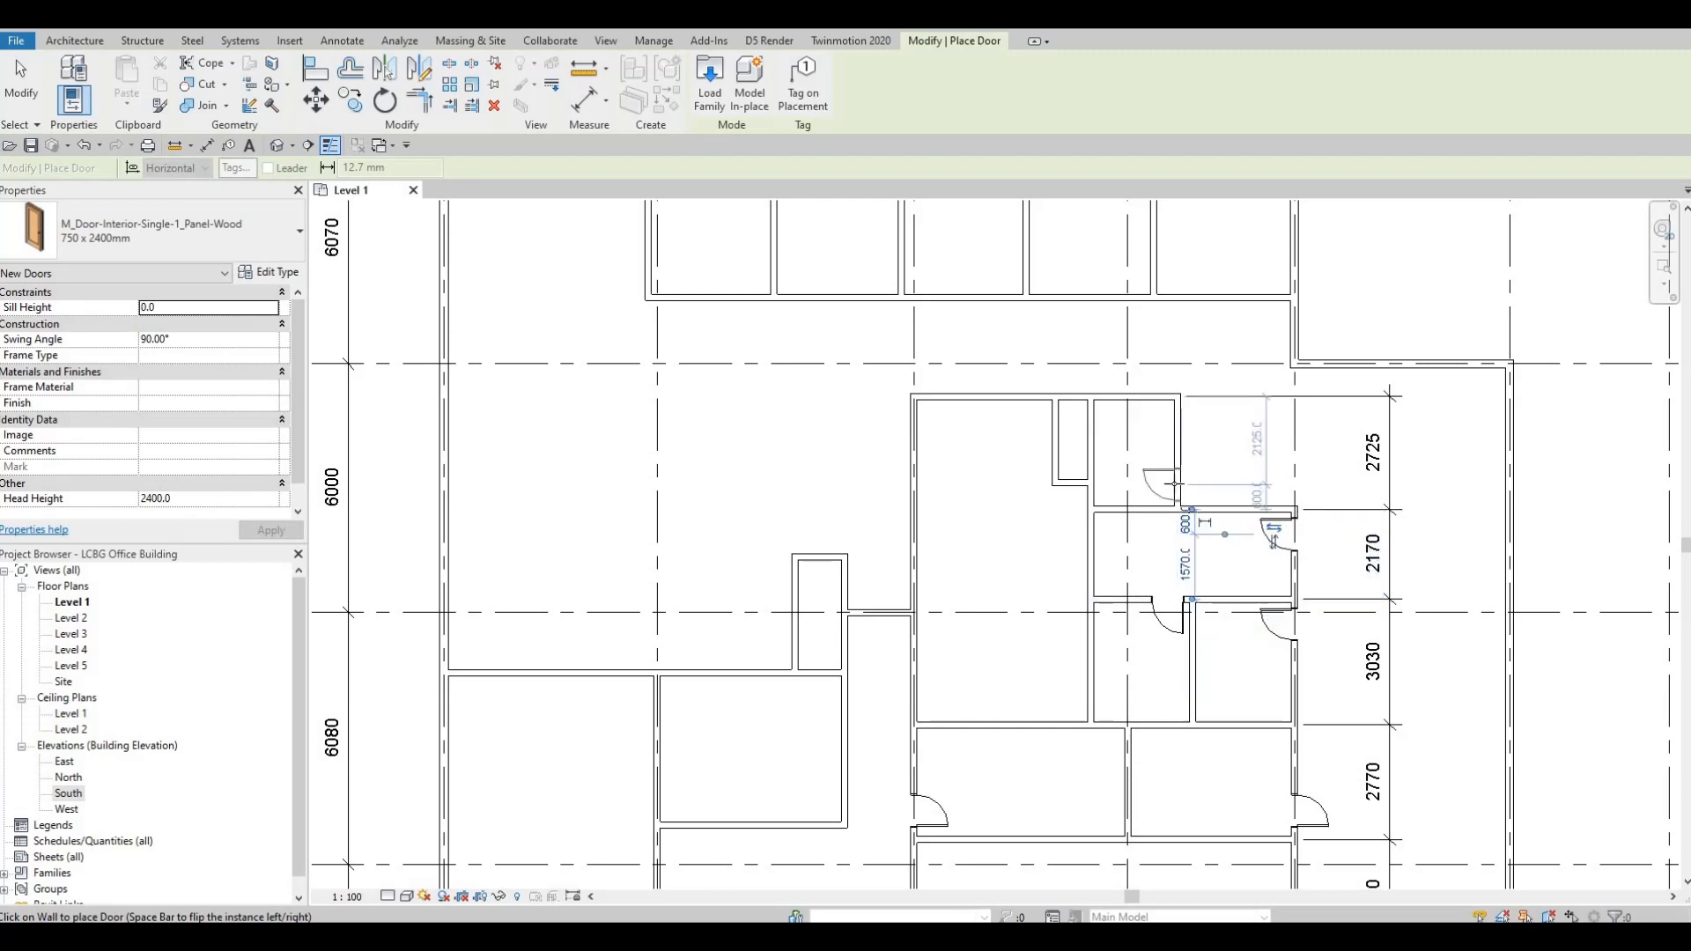
key("space")
left_click(1150, 484)
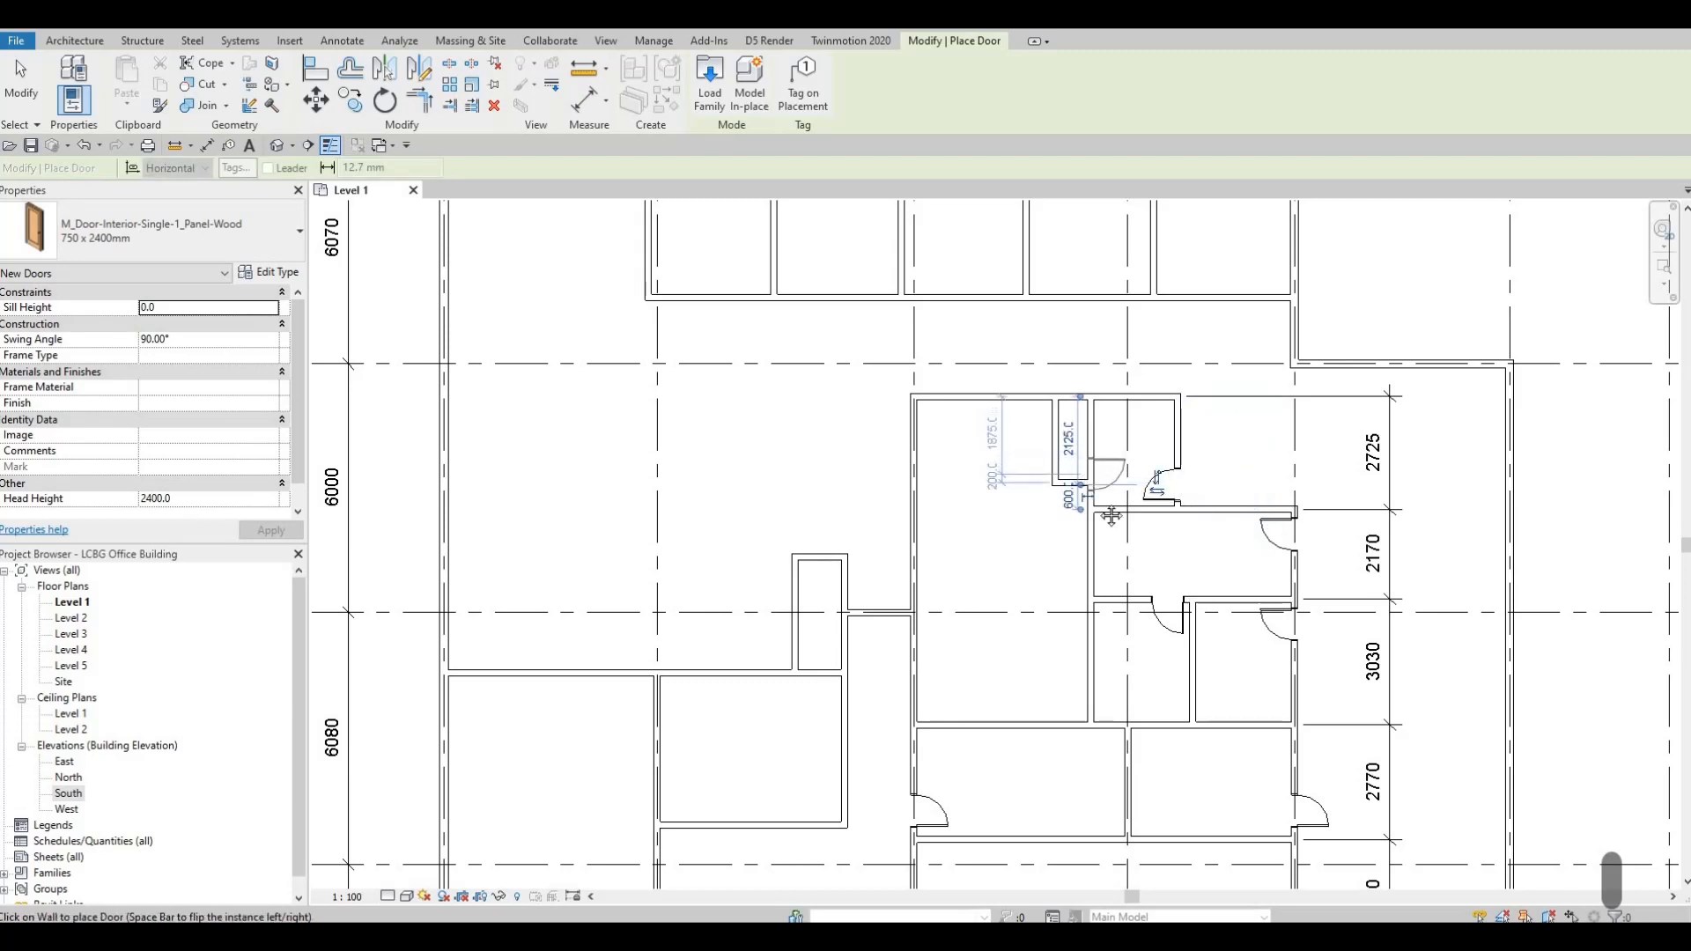
- Place inward-opening doors on the corridor wall of the 3400 and 3085 rooms below grid 1, each 600 mm from their shared partition
middle_click_drag(1189, 349, 1200, 613)
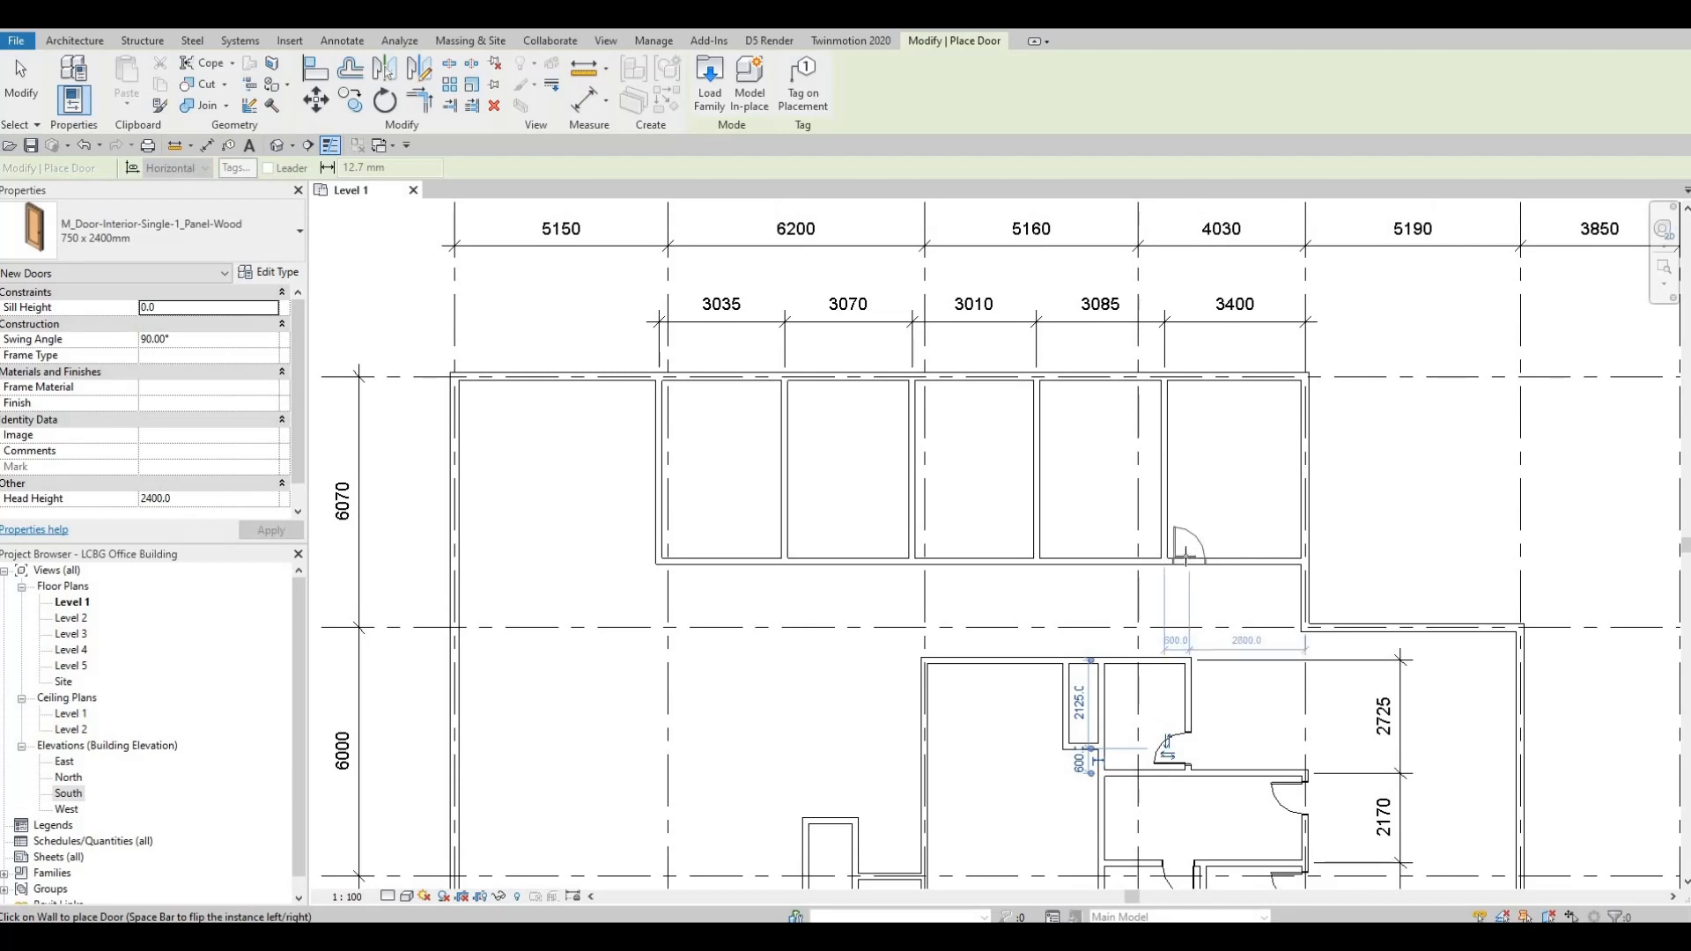
left_click(1150, 554)
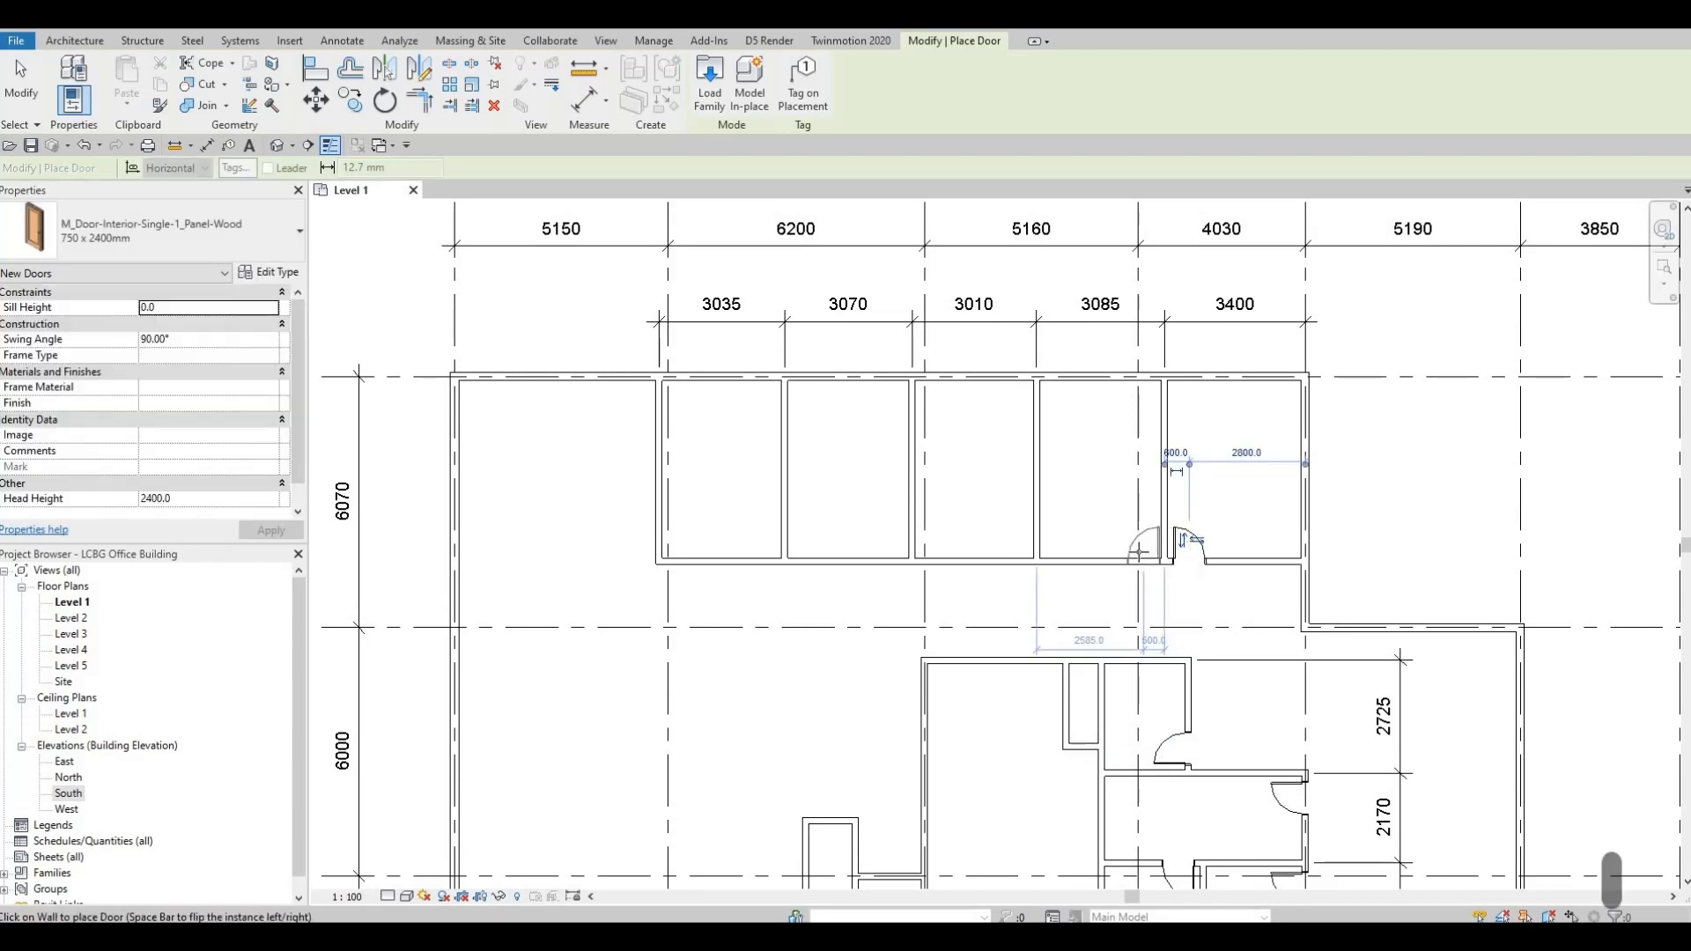
left_click(1141, 553)
- Place doors in the 3010 and 3070 rooms, 600 mm either side of their shared partition, and in the 3035 room, 700 mm from the 3070 room's partition
middle_click_drag(1141, 553, 1217, 569)
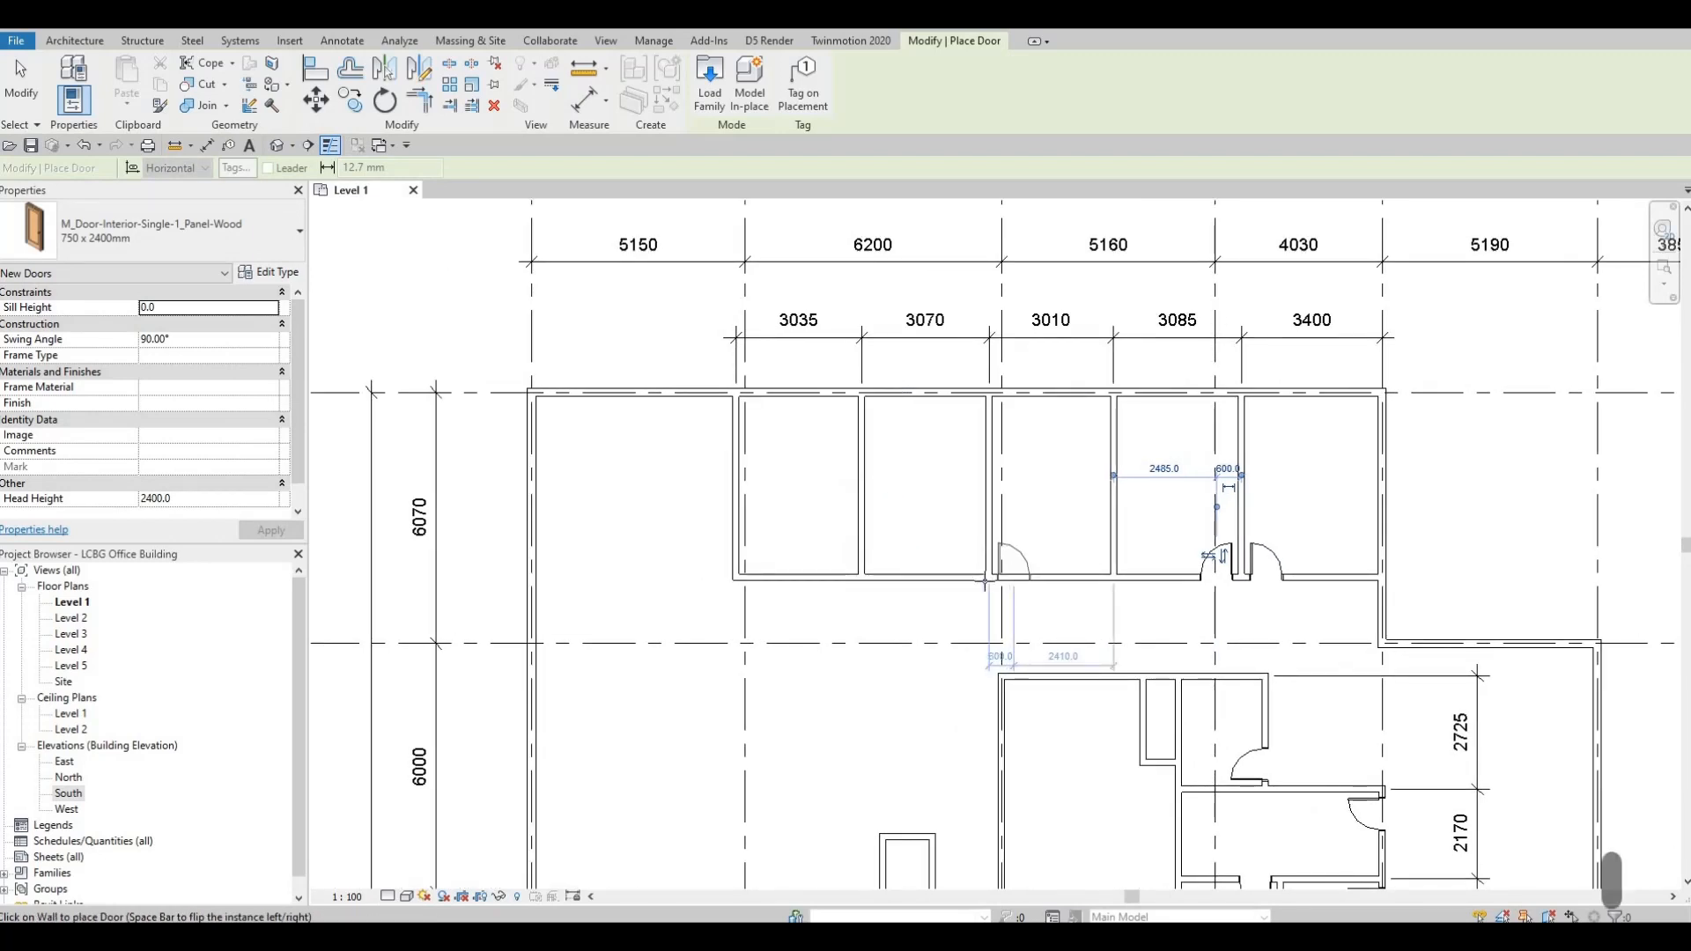
left_click(1014, 574)
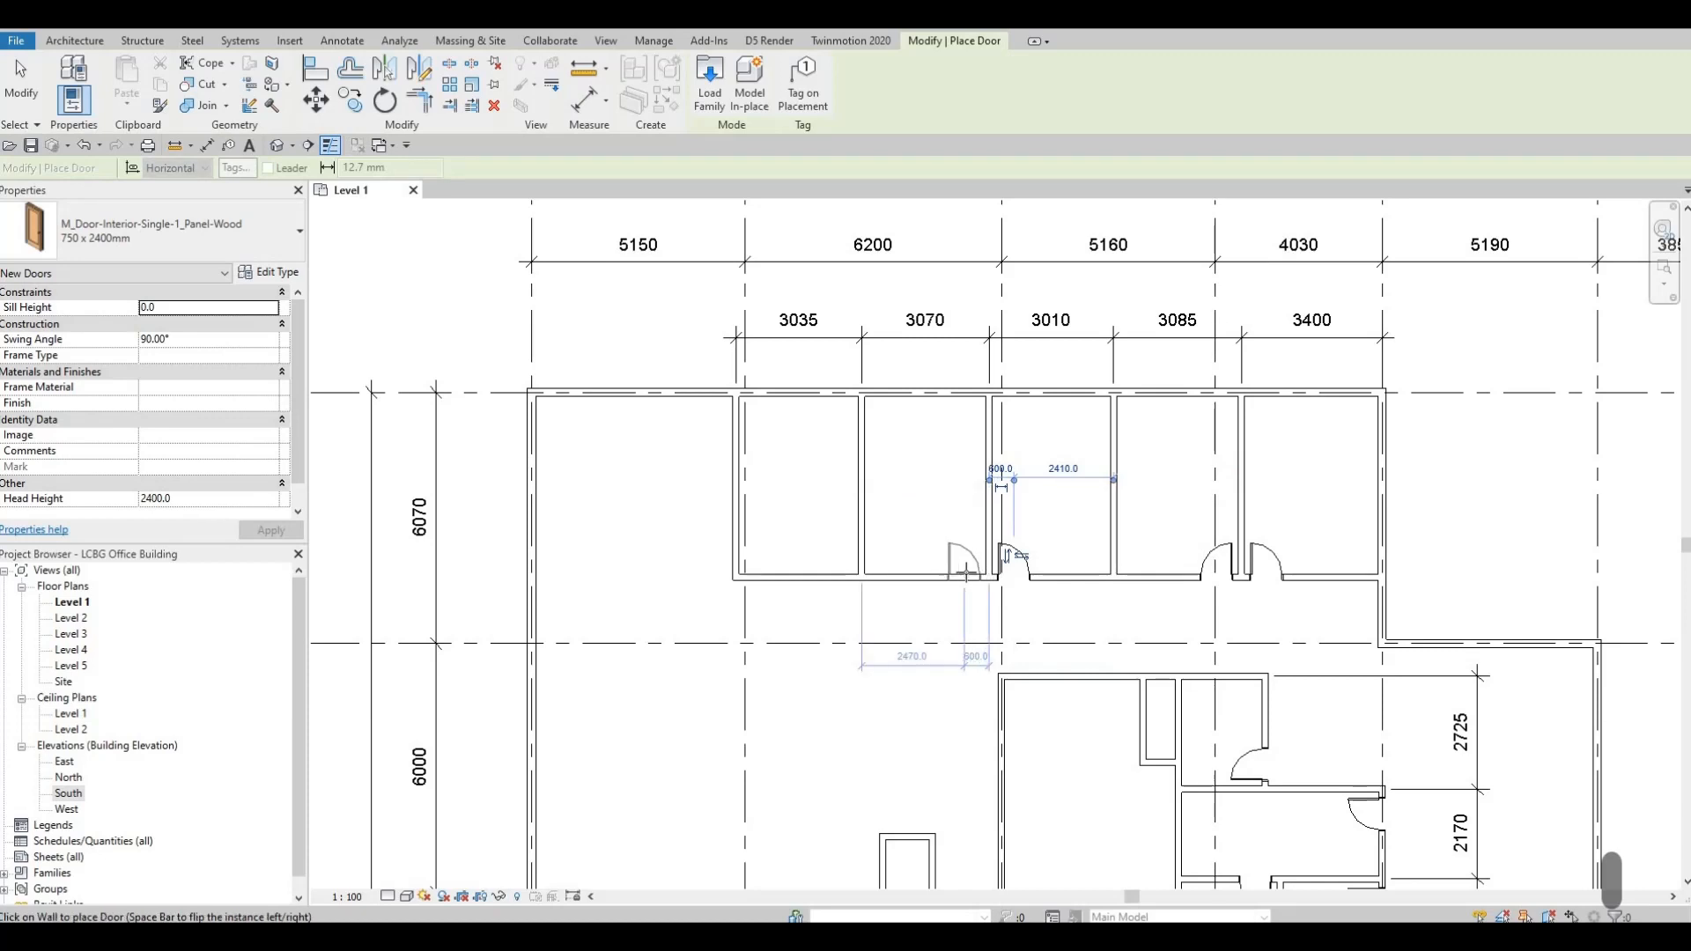
left_click(966, 572)
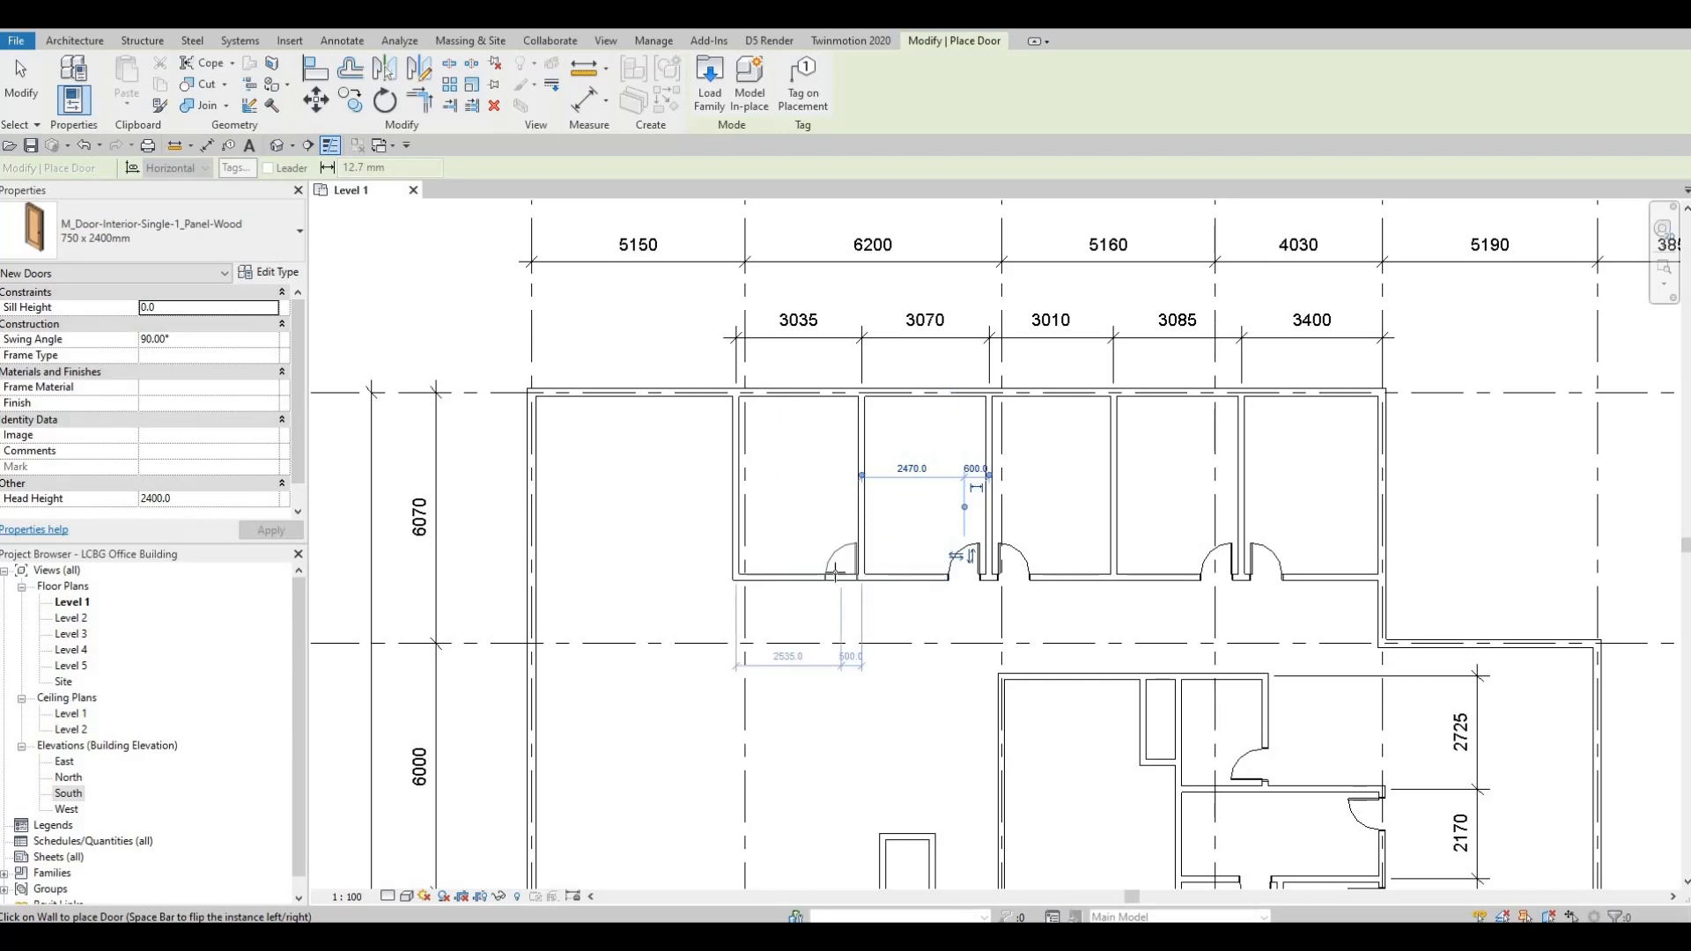
- Place a 750 x 2400mm door on the corridor wall of the room between grids 3 and 4, opening inward, 700 mm below its upper wall
scroll(910, 658, "down", 3)
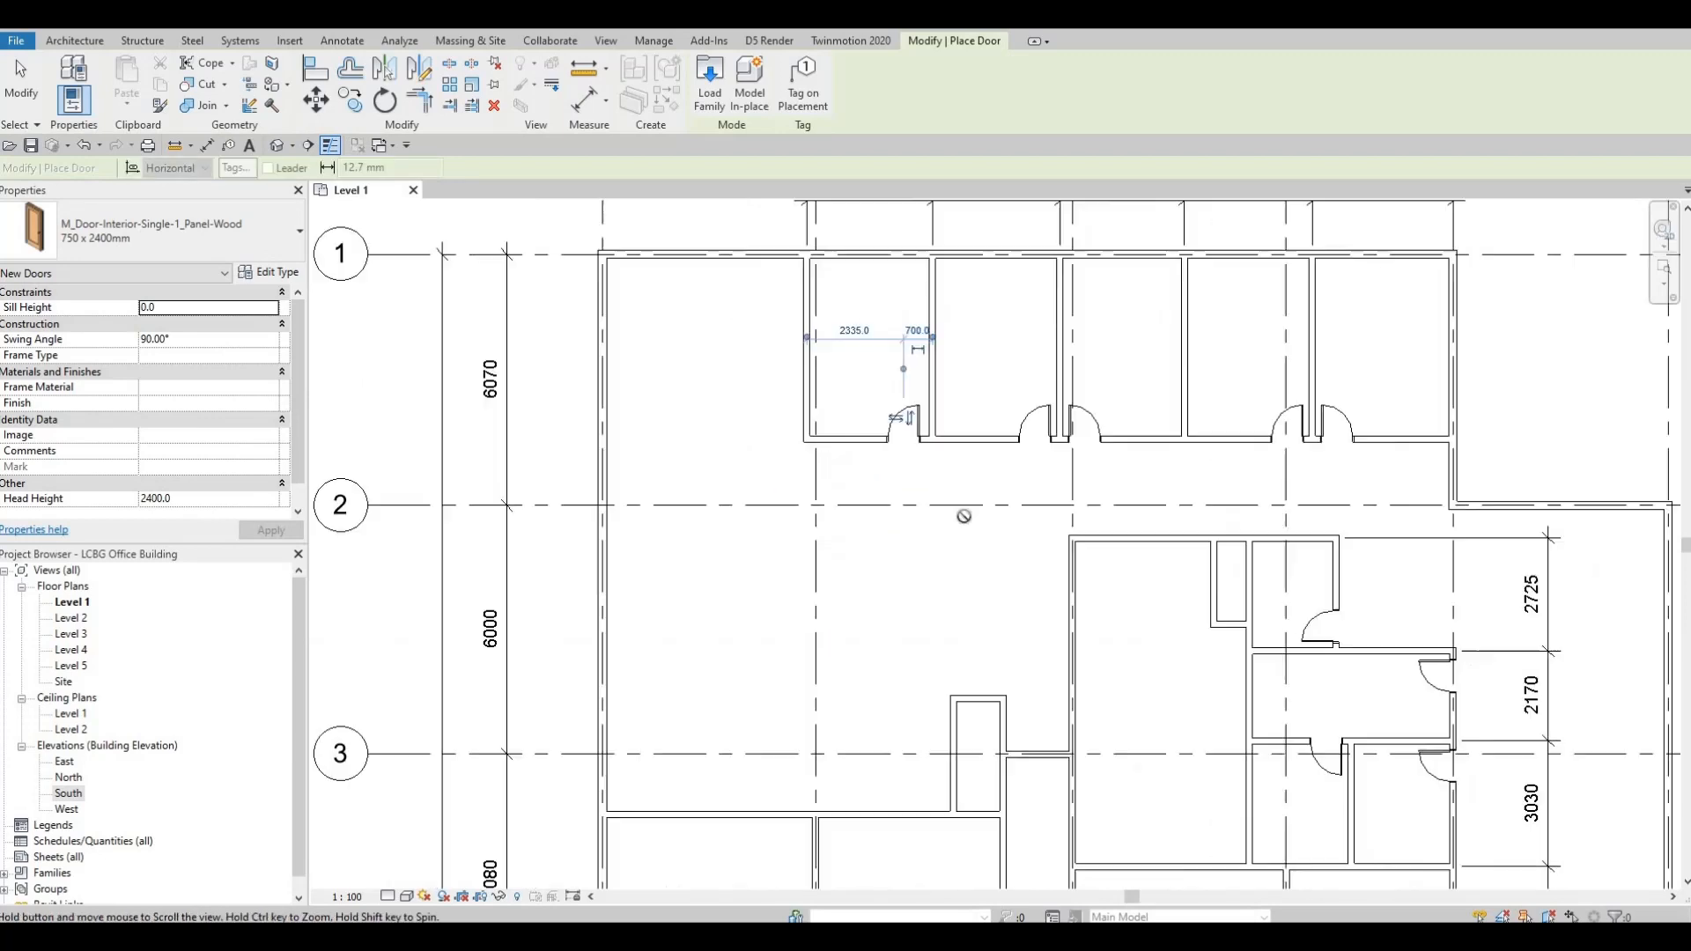
scroll(960, 458, "down", 2)
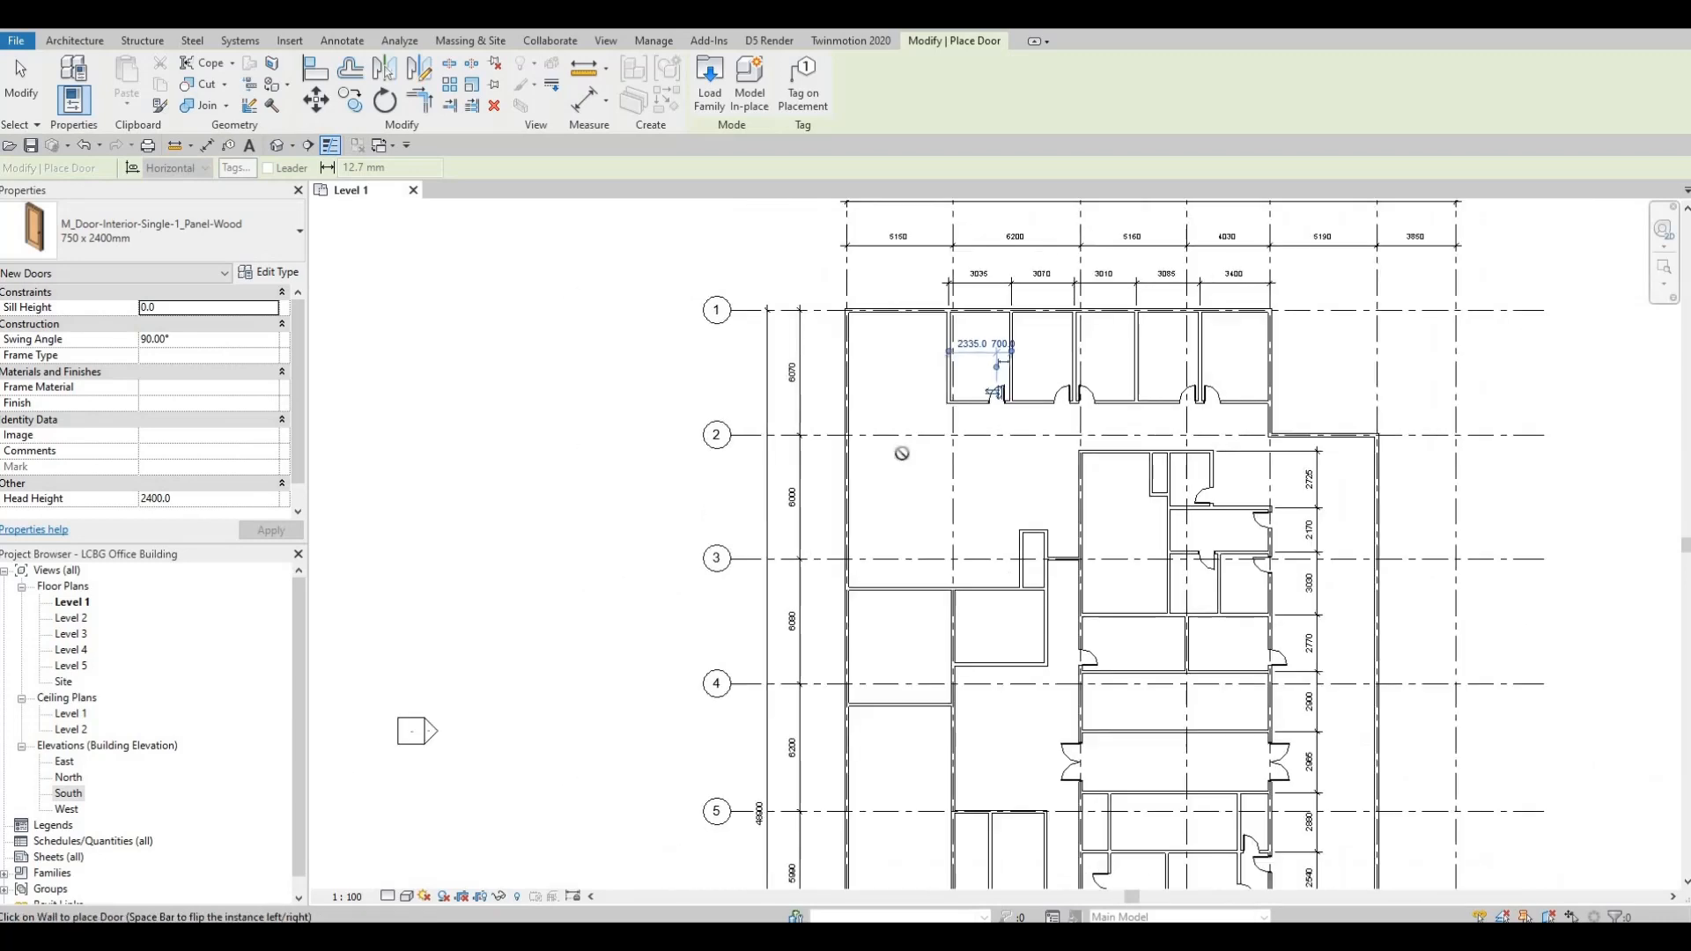
scroll(907, 414, "down", 2)
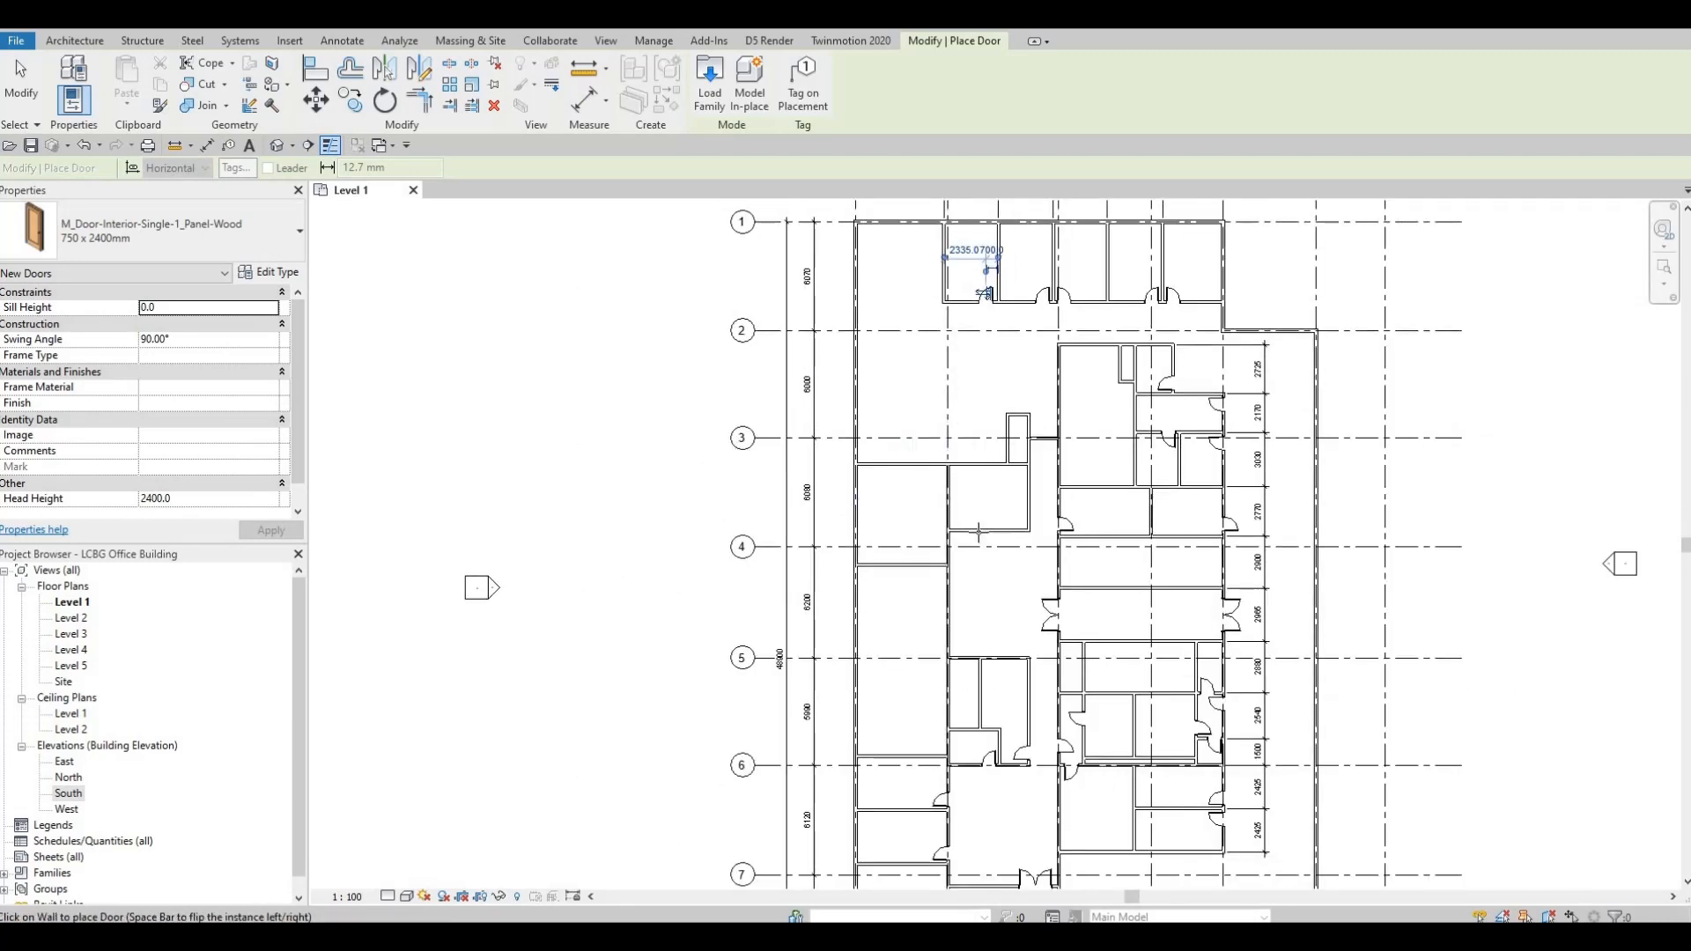
scroll(995, 487, "up", 4)
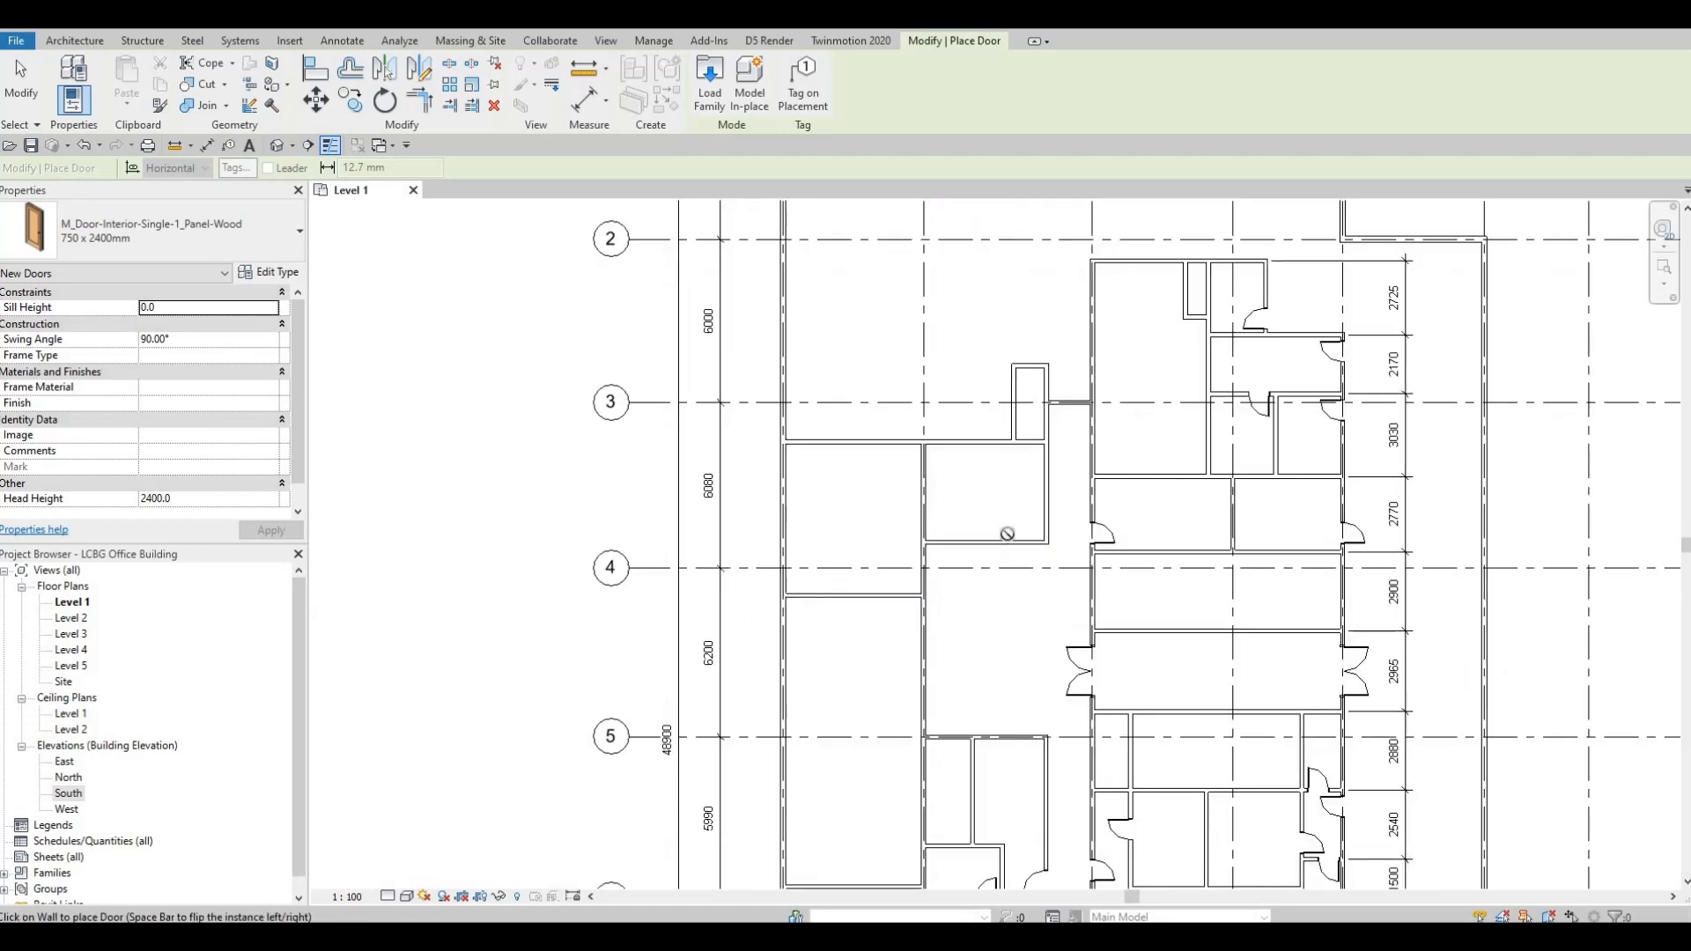
scroll(1045, 445, "up", 1)
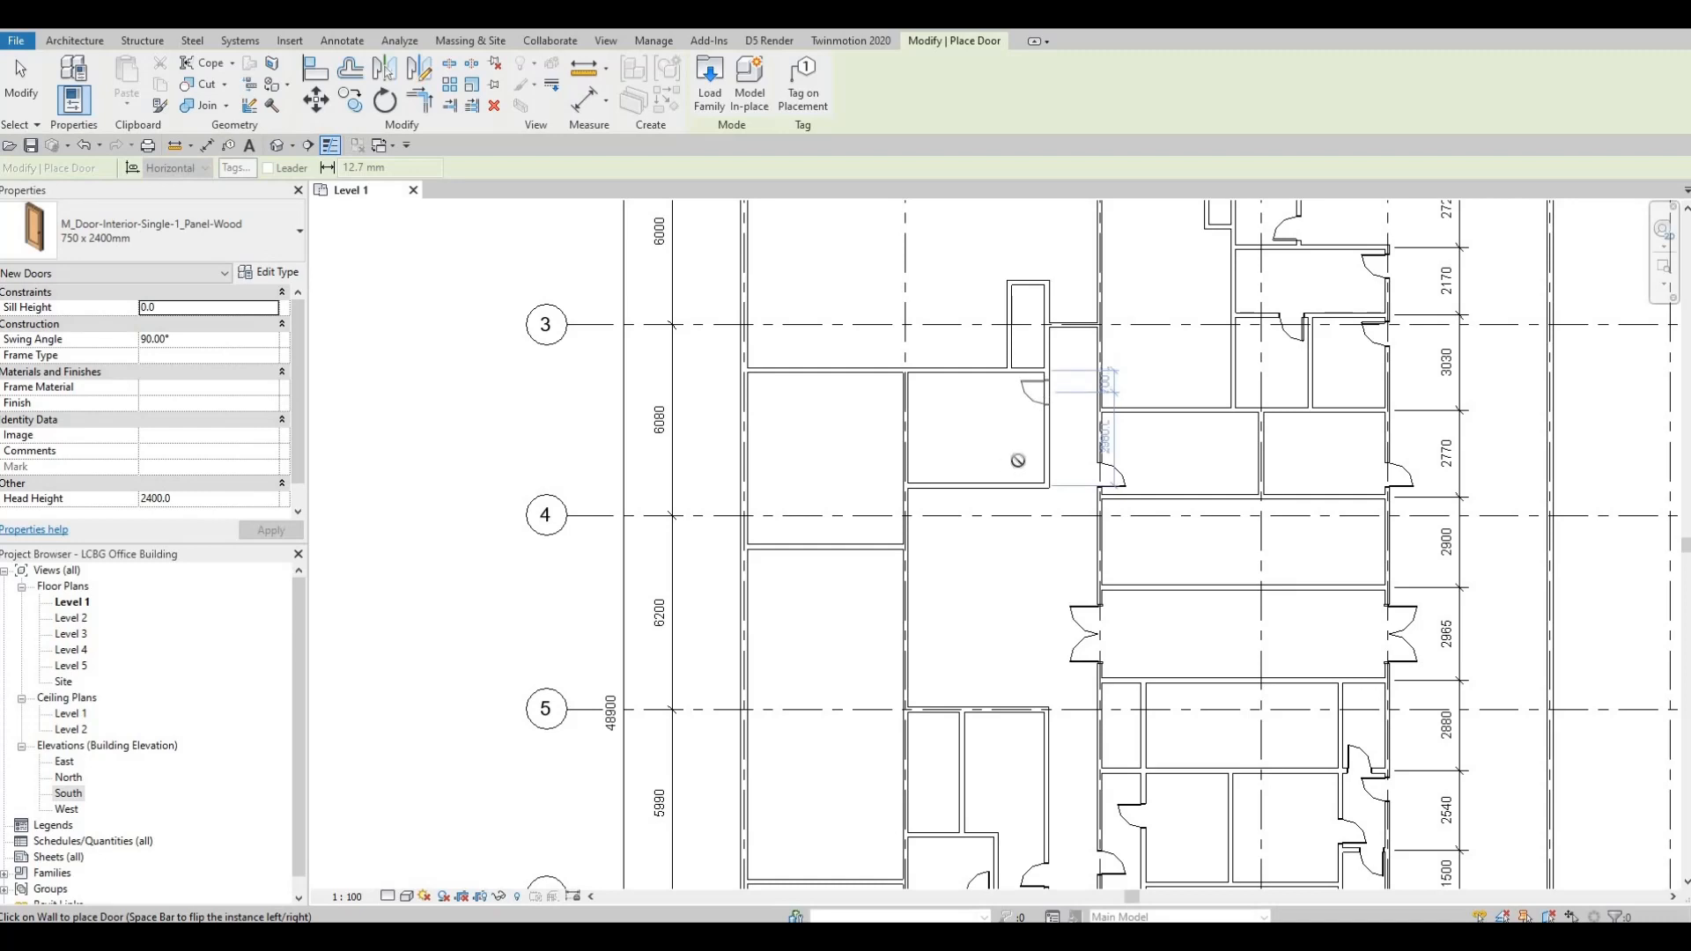
- Place a door on the grid B wall just below grid 4, opening into the room, 600 mm above the cross wall
middle_click_drag(759, 563, 784, 508)
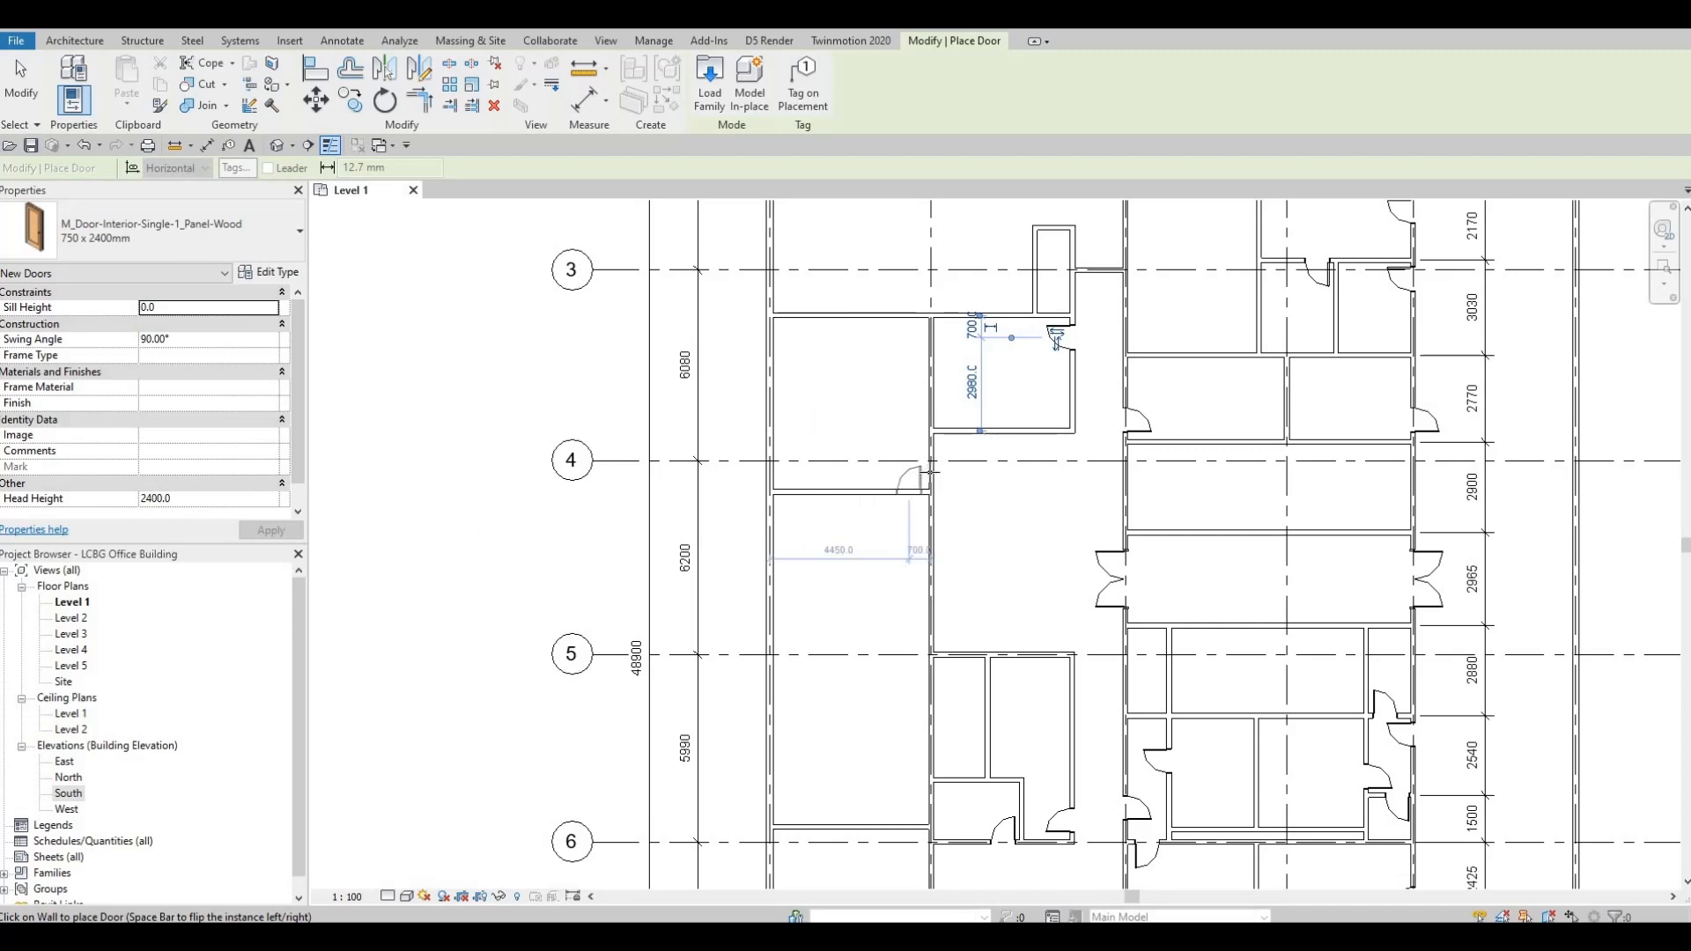
key("space")
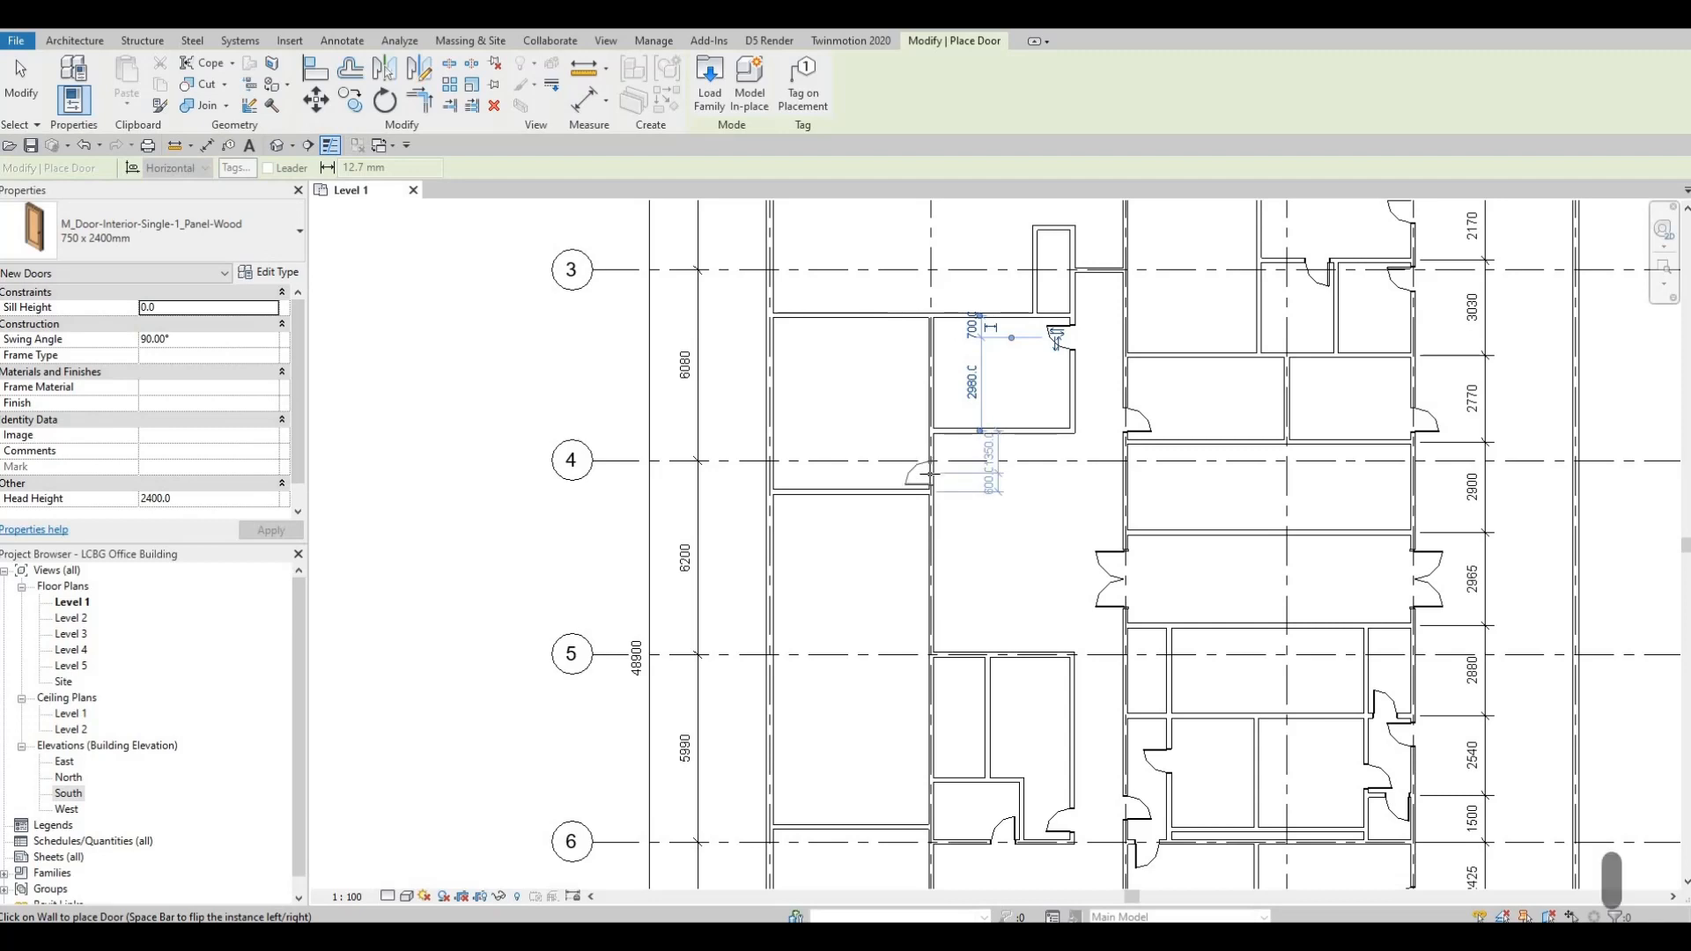
left_click(1056, 338)
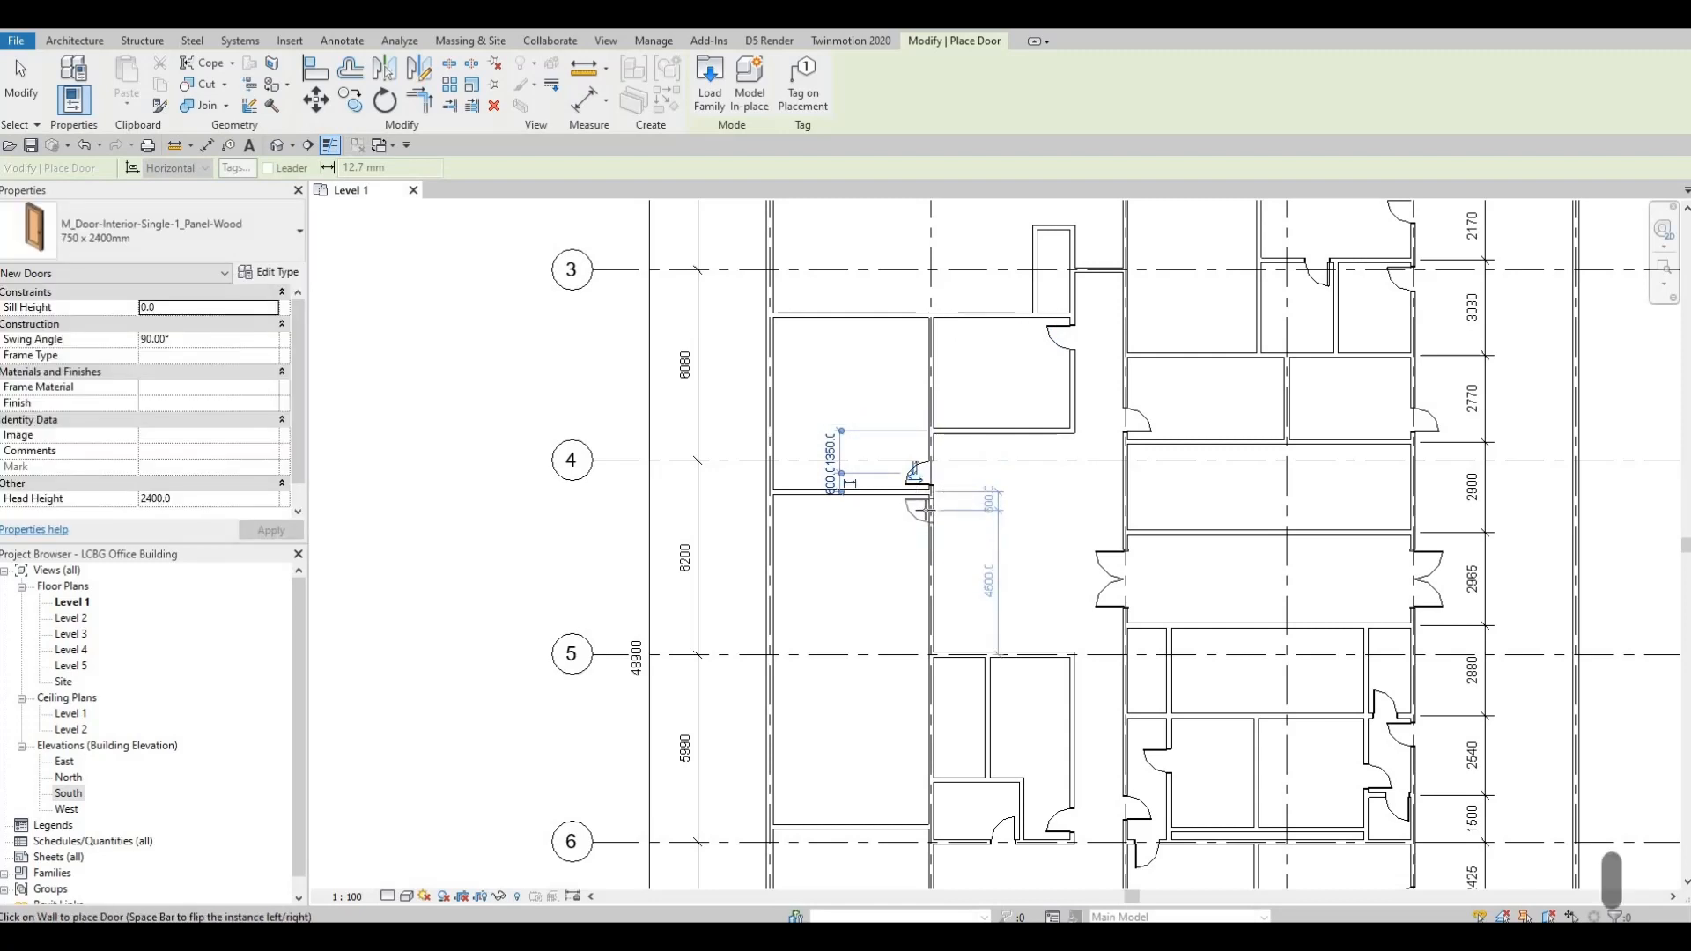
- Place a door on grid B 600 mm below the same cross wall, and another in the narrow room's grid 5 wall, 600 mm from grid B
middle_click_drag(916, 511, 997, 265)
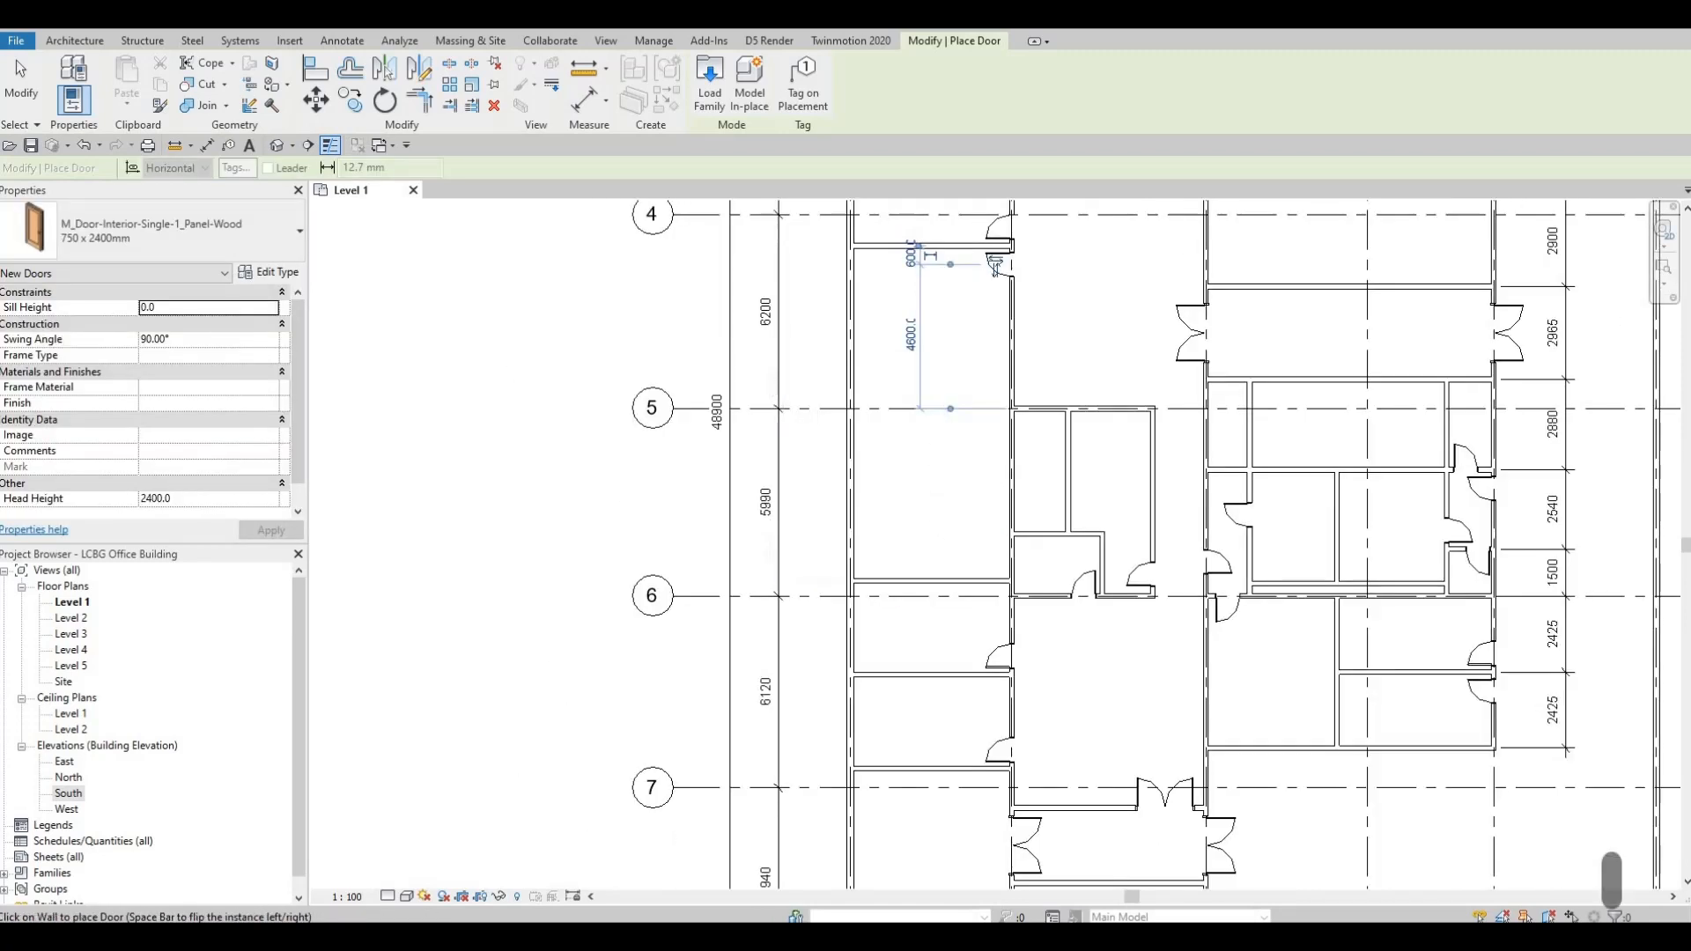
scroll(979, 387, "up", 3)
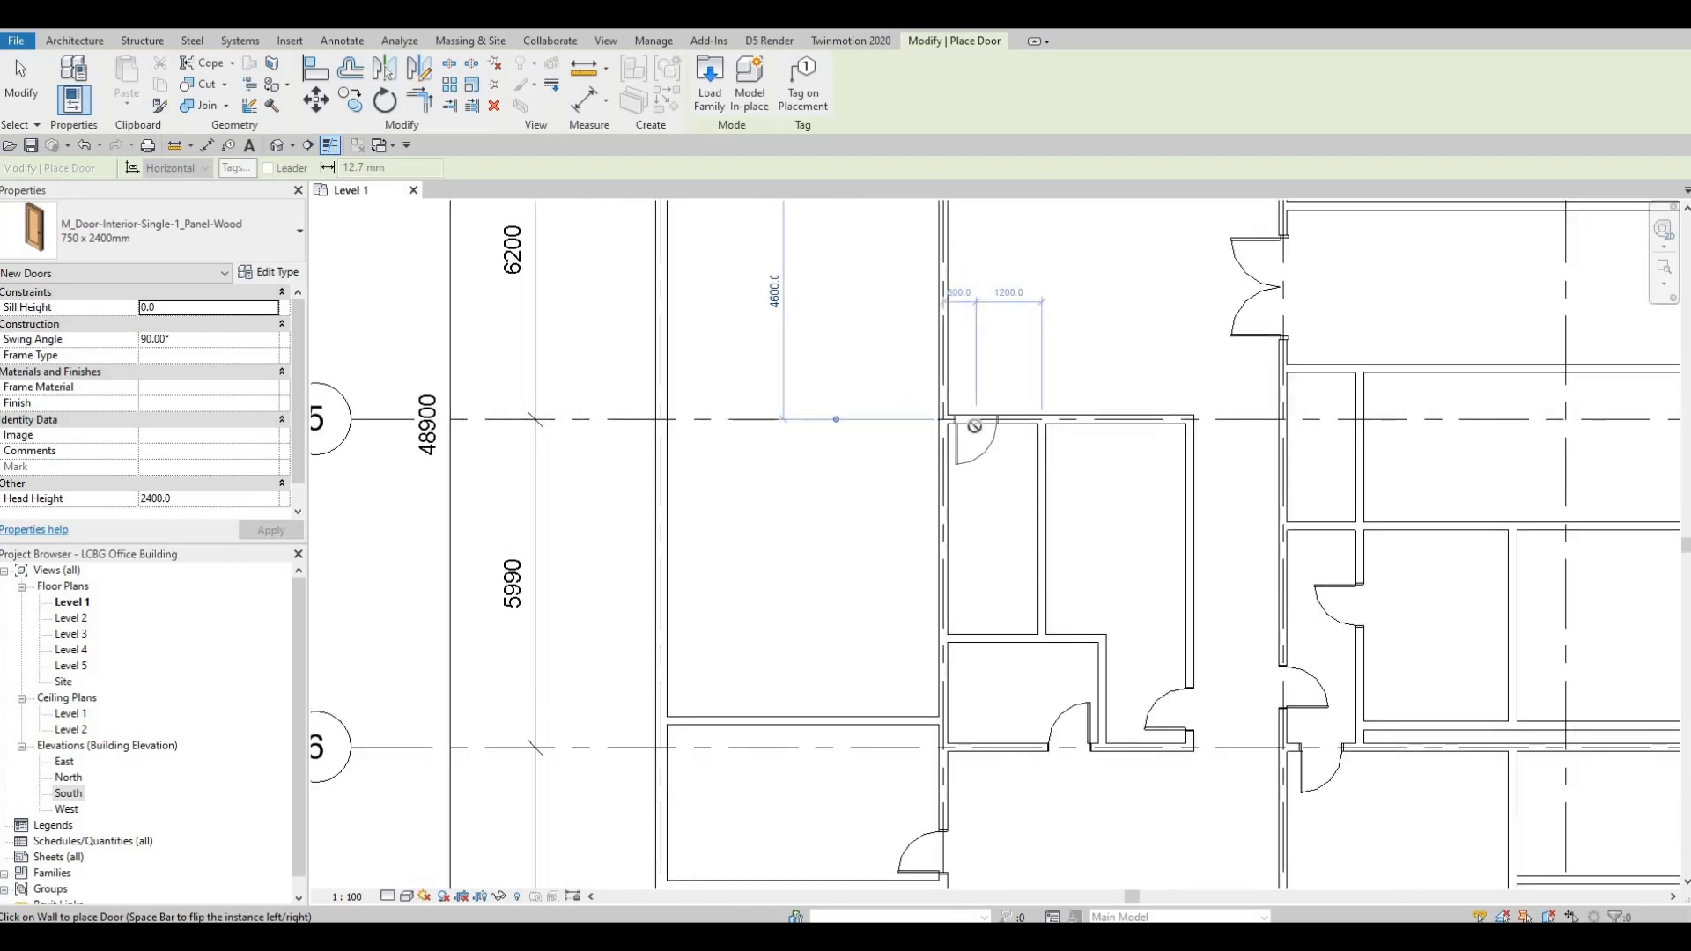
left_click(974, 426)
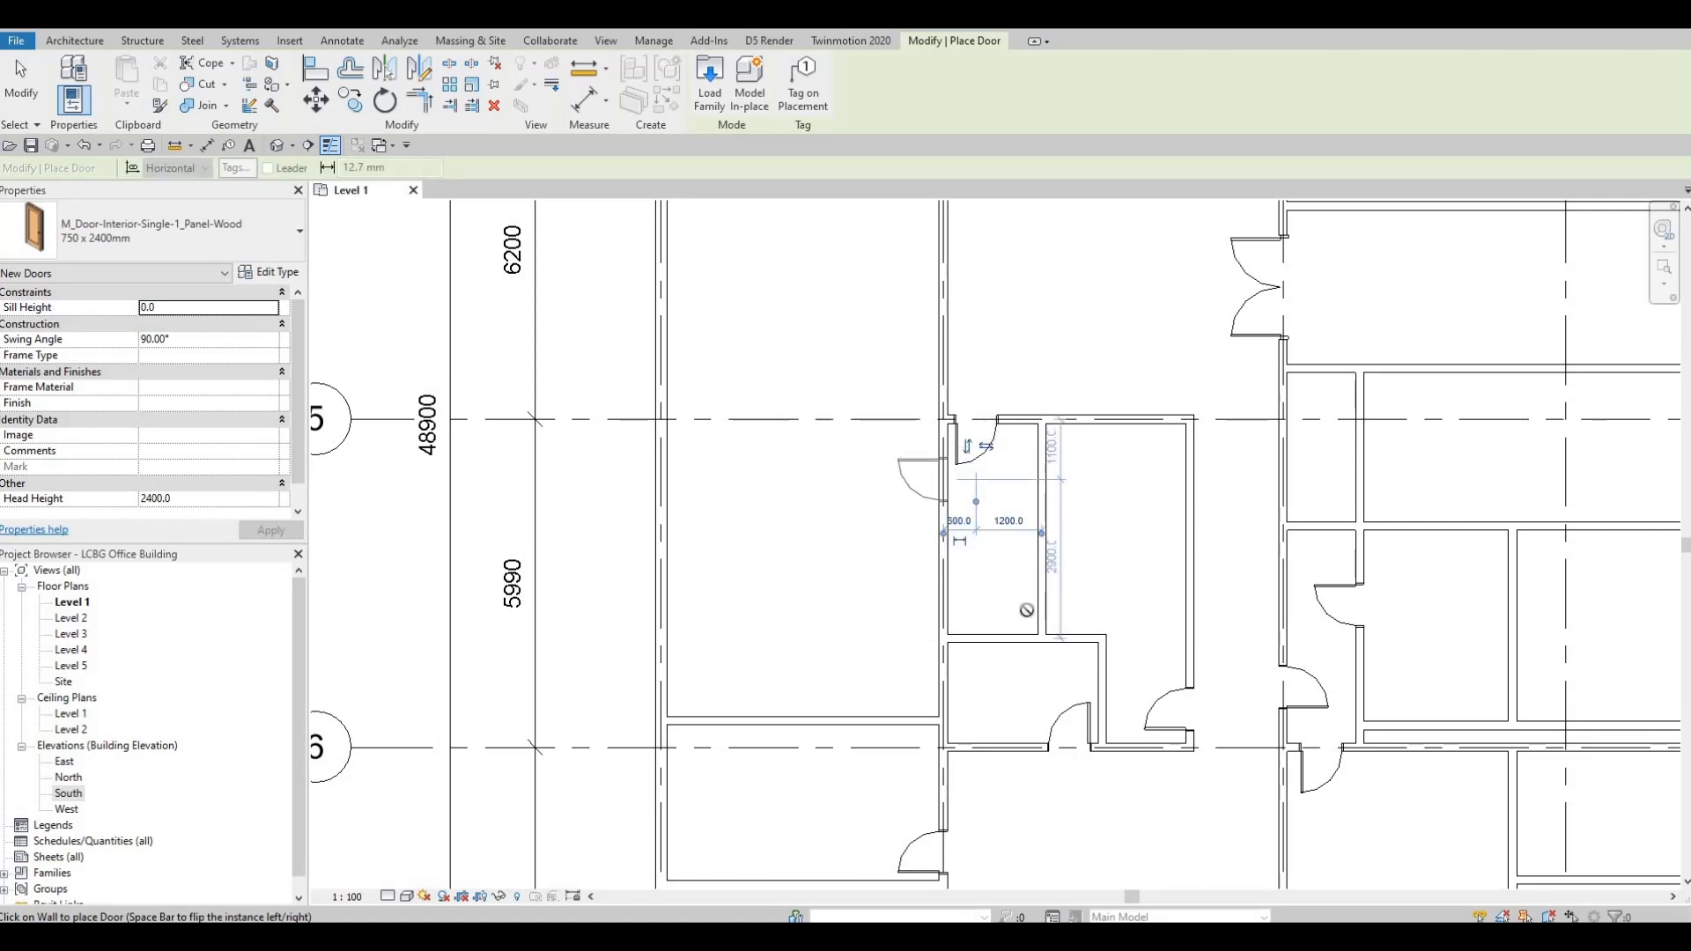
- Check the Level 1 plan from grid 1 to grid 9 for rooms still lacking doors, and end door placement
scroll(976, 444, "down", 3)
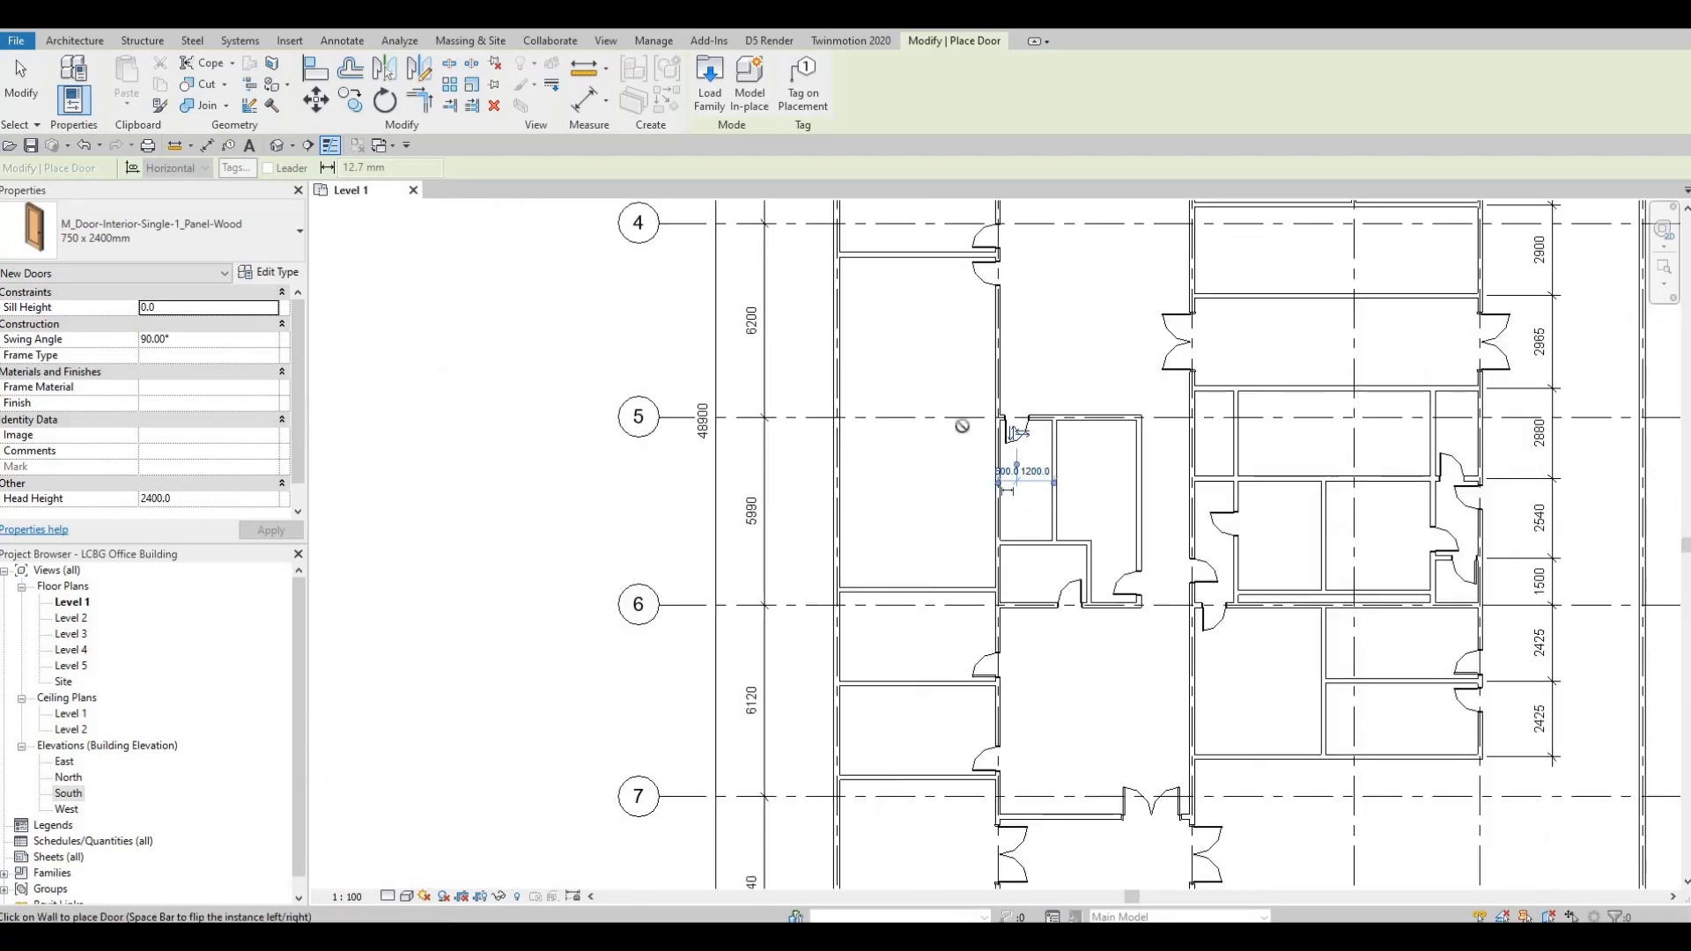
scroll(973, 447, "up", 3)
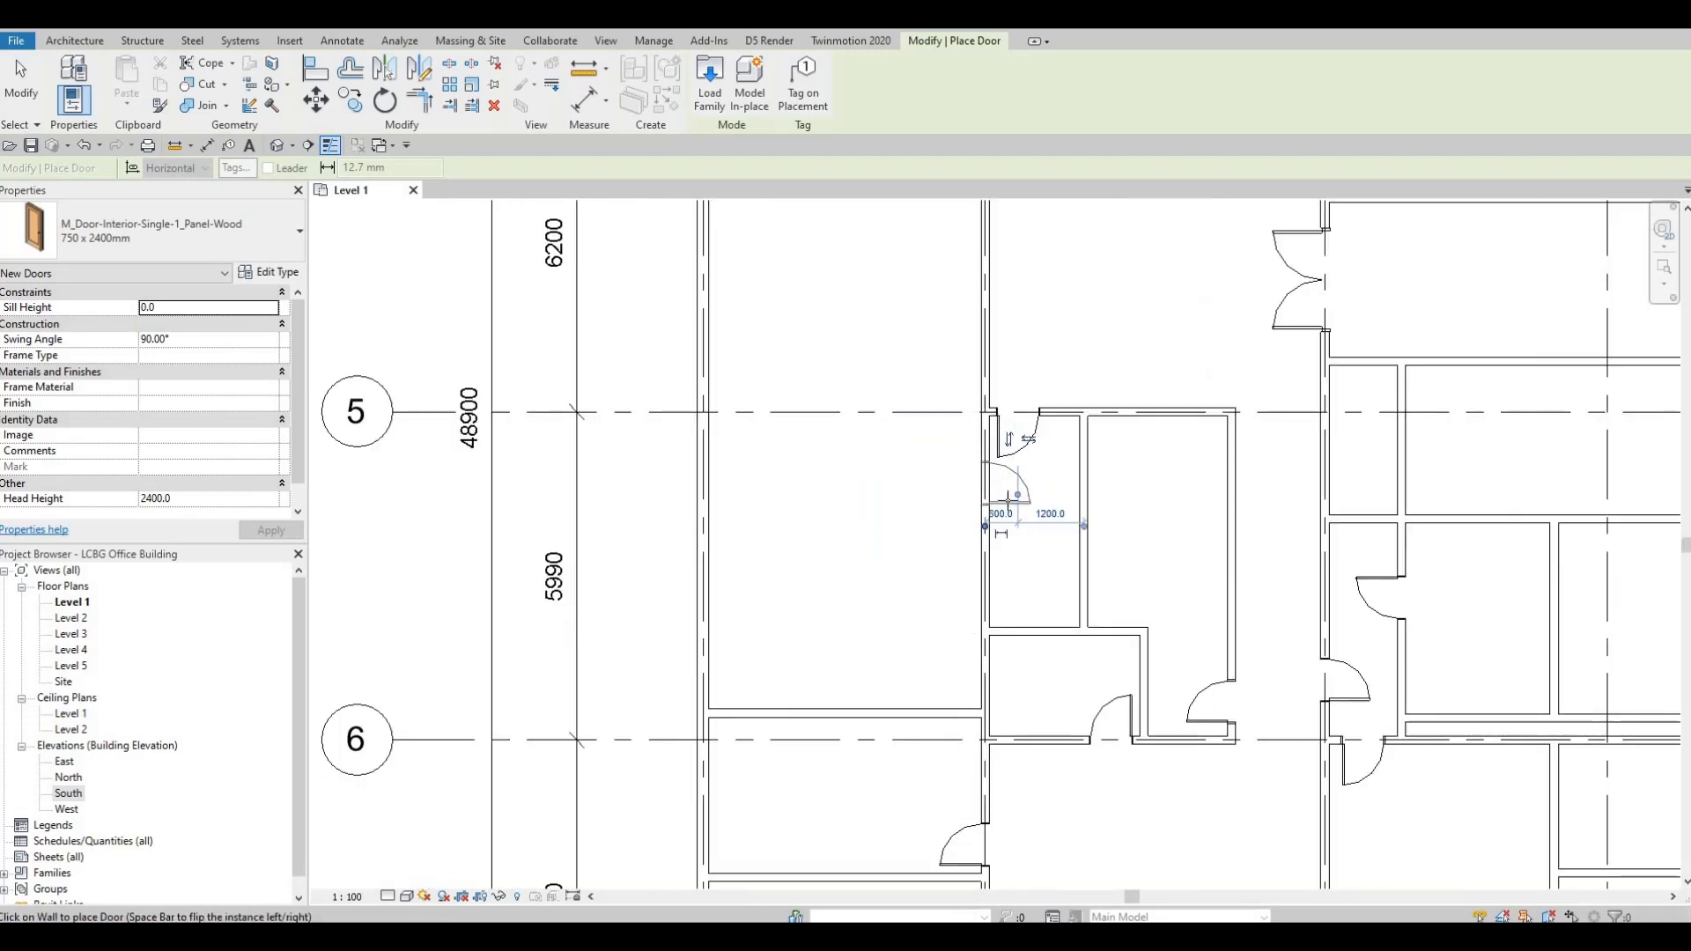
scroll(895, 379, "down", 2)
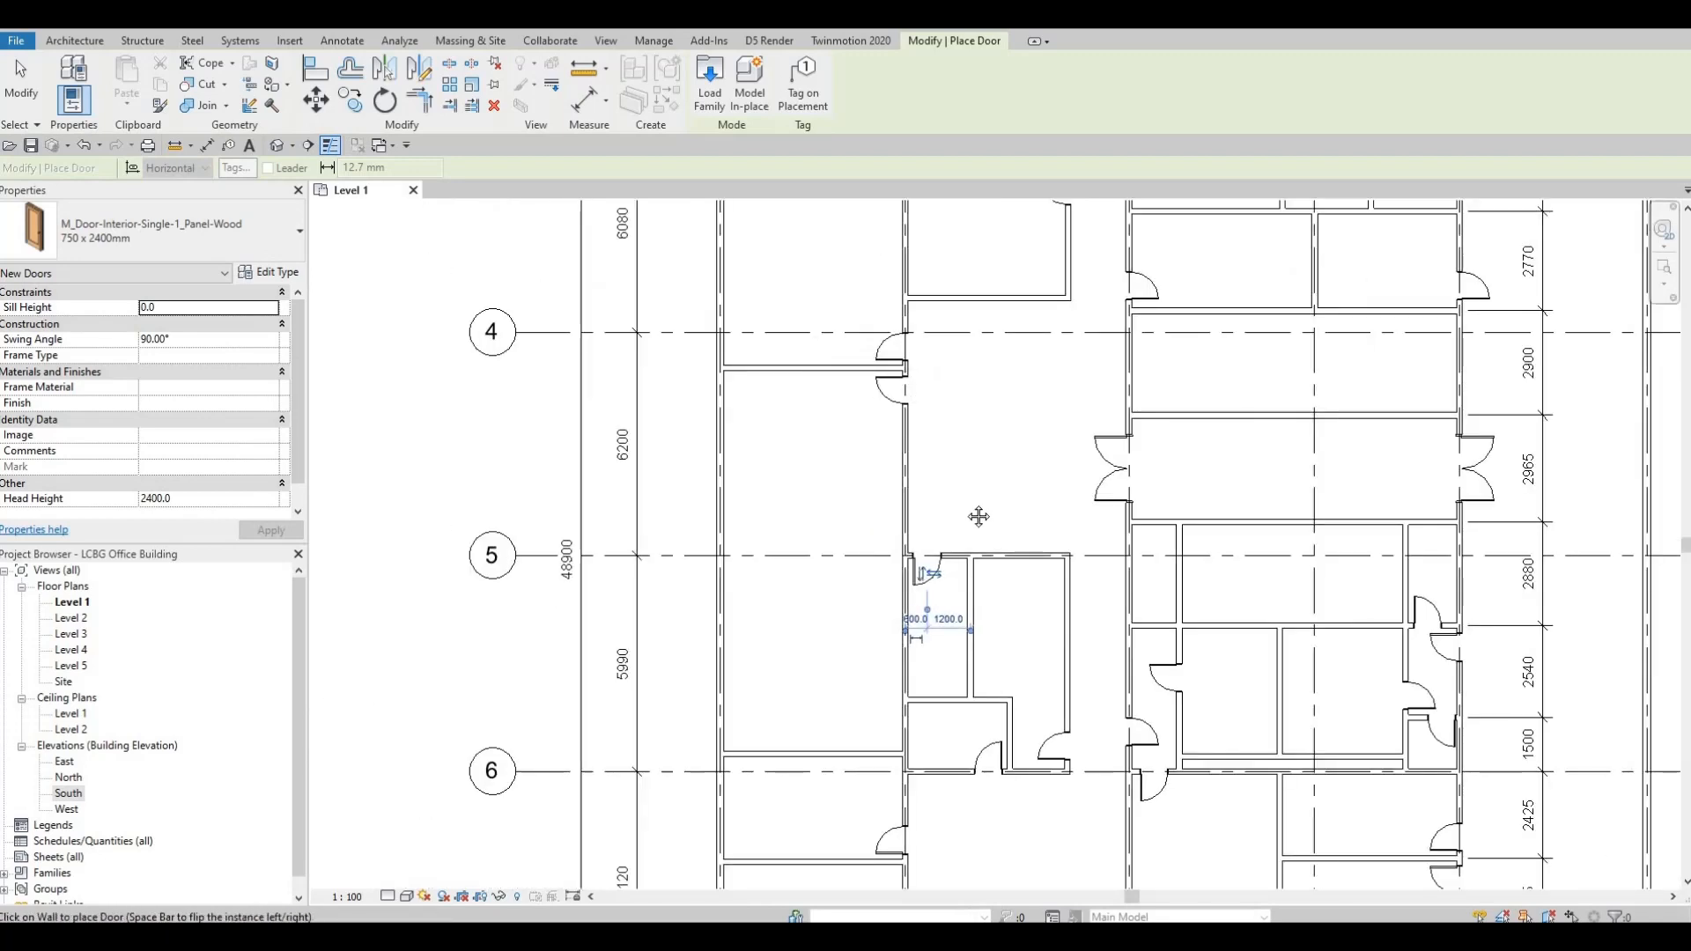
scroll(1123, 363, "down", 1)
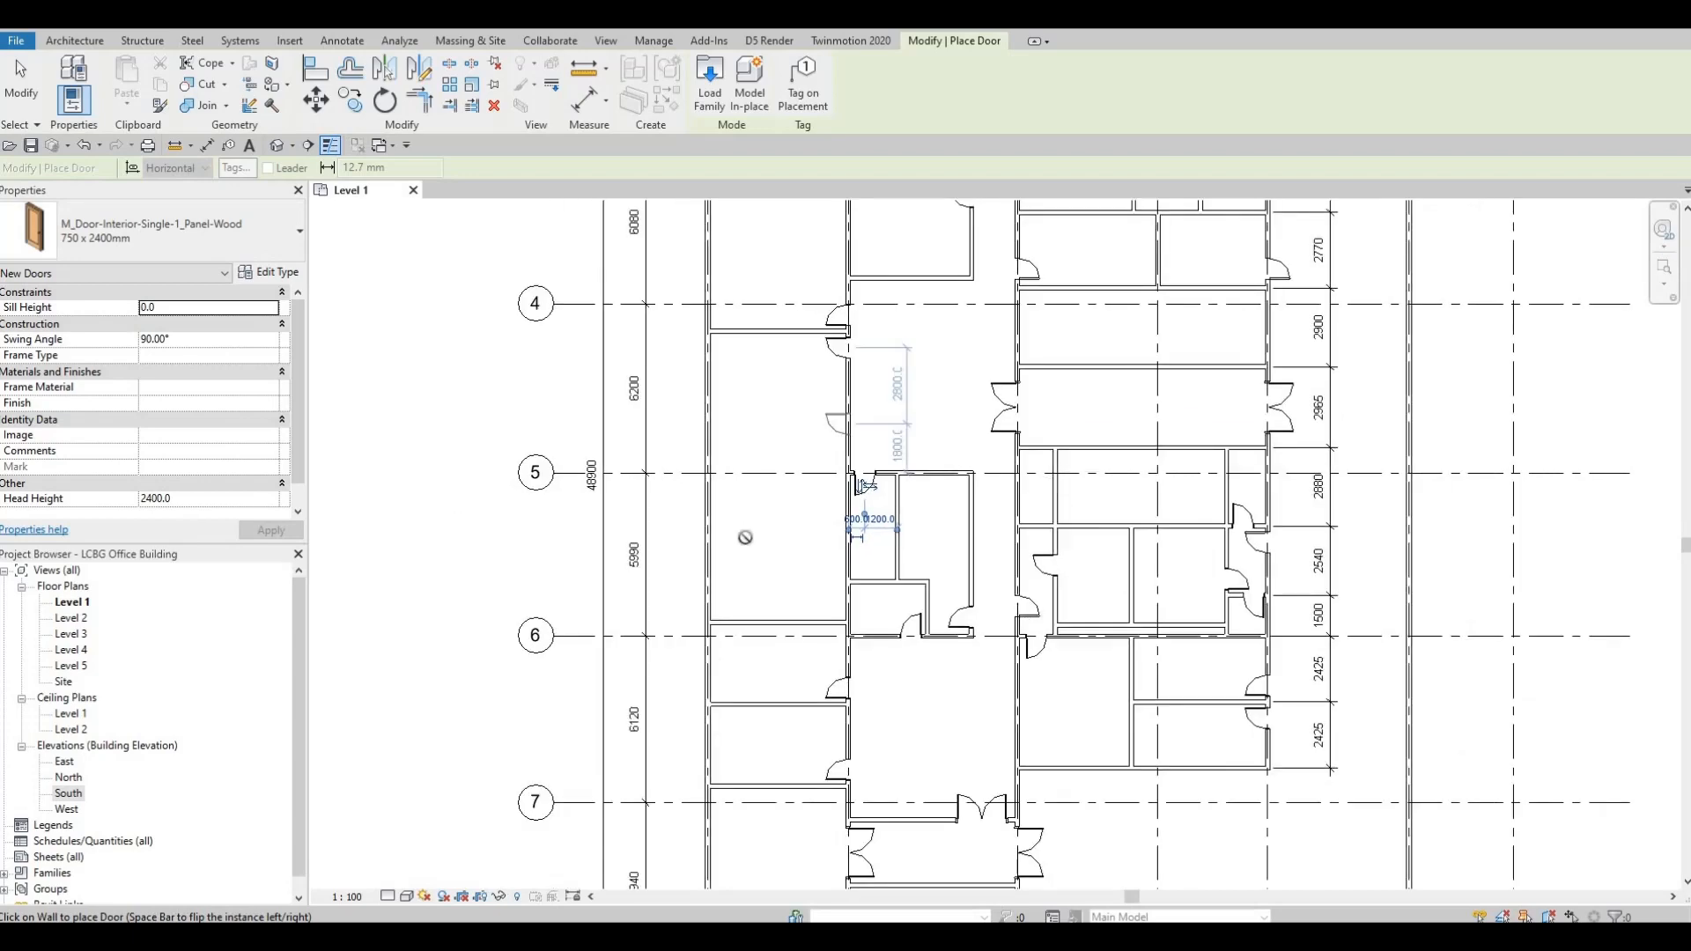
middle_click_drag(956, 548, 880, 679)
scroll(1047, 556, "down", 1)
middle_click_drag(1047, 556, 982, 687)
middle_click_drag(976, 482, 981, 440)
scroll(980, 445, "down", 3)
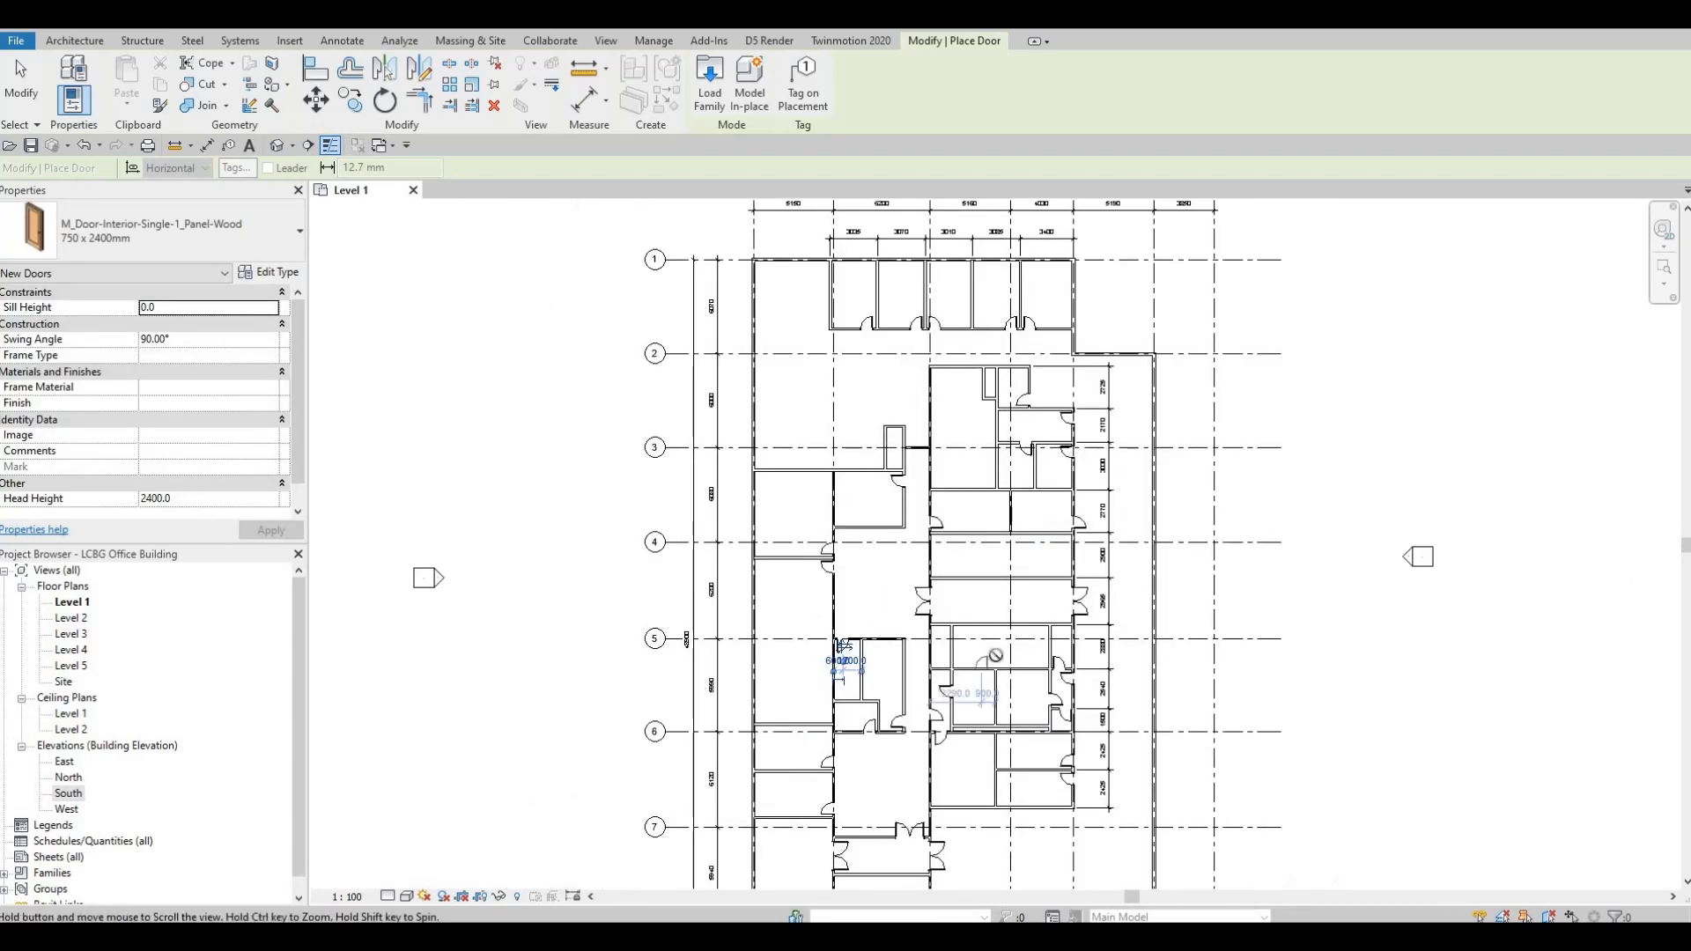
middle_click_drag(993, 657, 992, 455)
scroll(1053, 659, "up", 2)
middle_click_drag(925, 713, 916, 626)
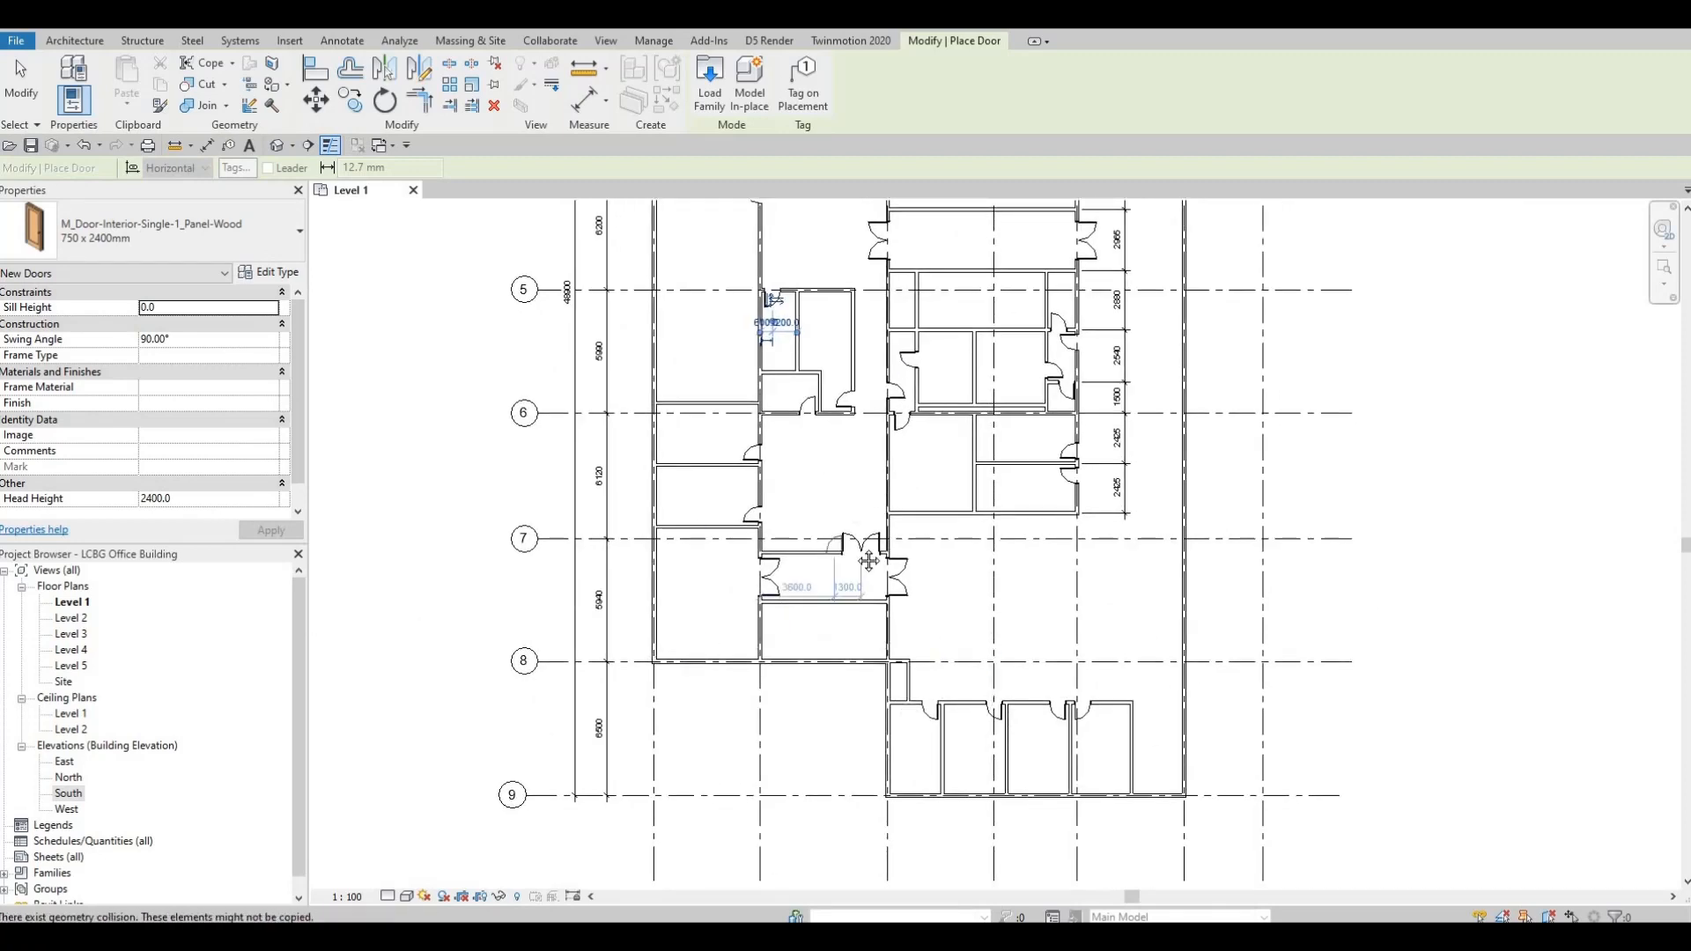
middle_click_drag(1084, 562, 1000, 665)
key("Escape")
key("Escape")
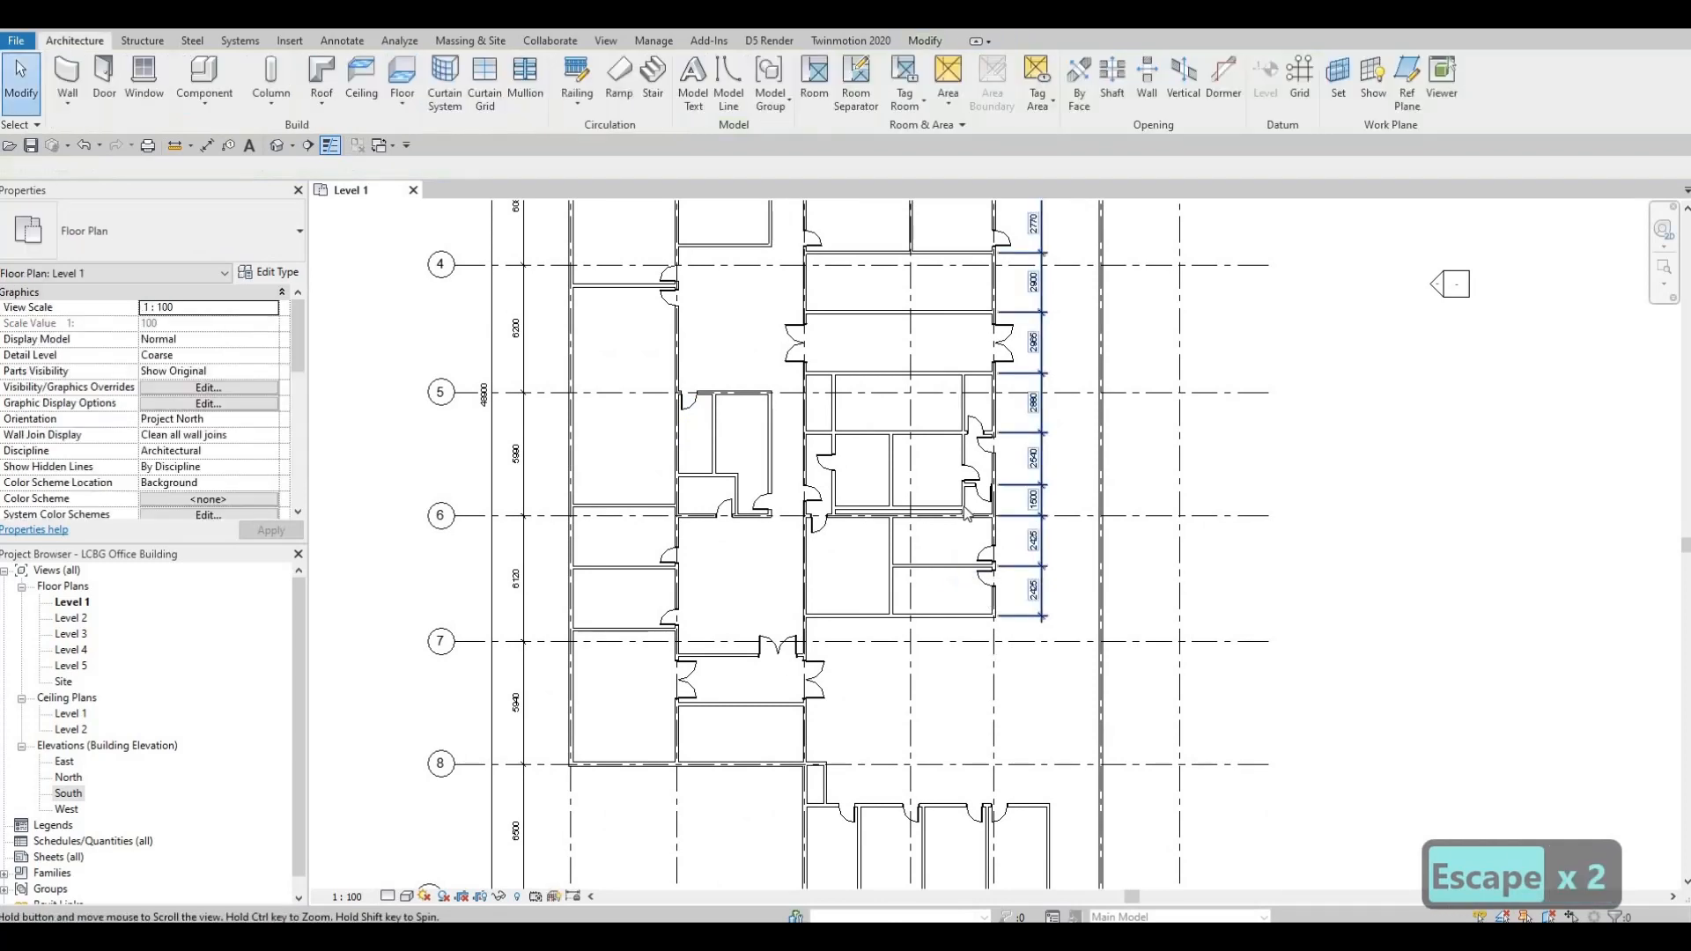
- Examine the door layout of the central rooms between grids 3 and 7 and the overall floor plan
middle_click_drag(954, 328, 924, 464)
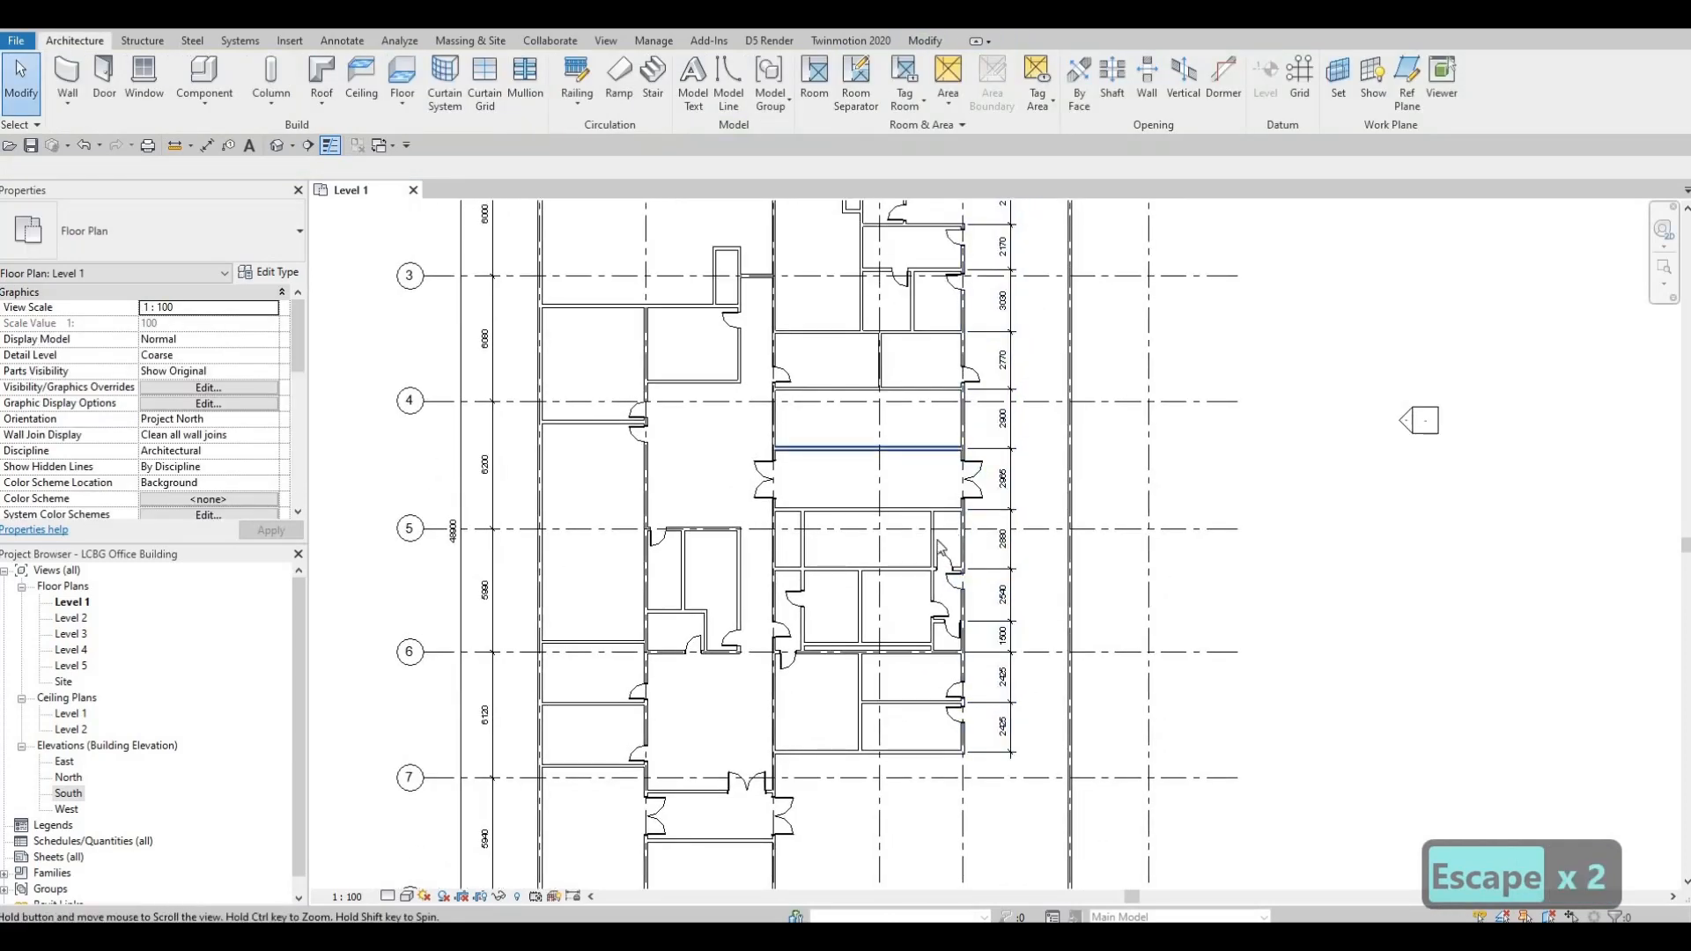
scroll(934, 467, "up", 3)
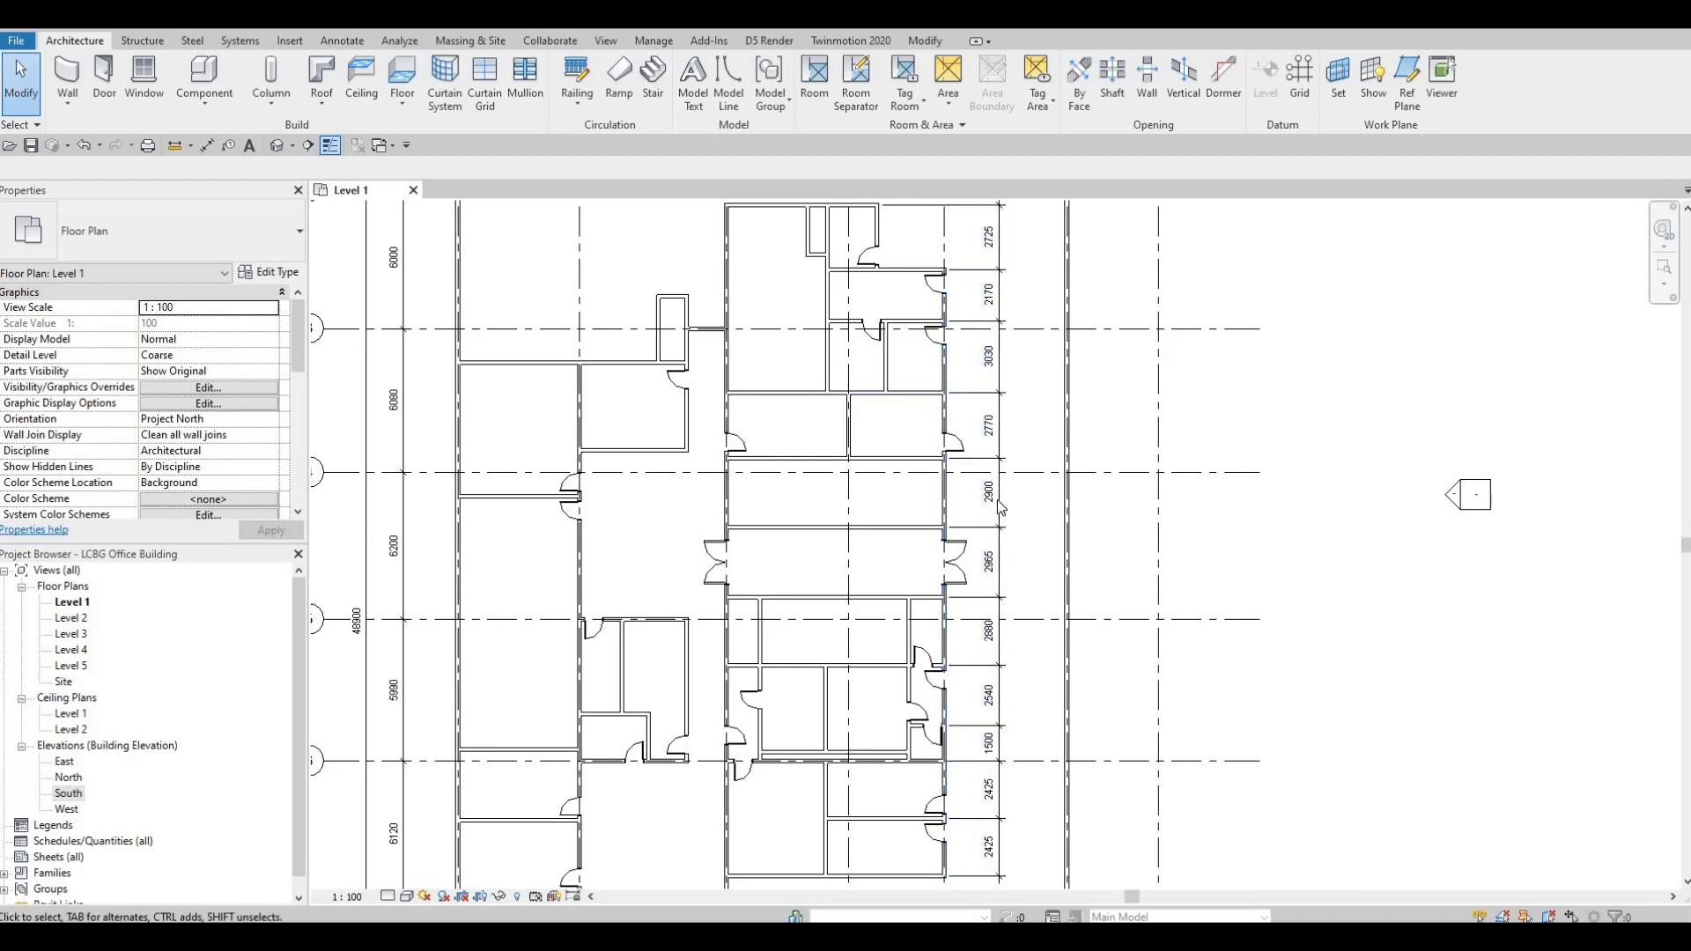
middle_click_drag(1062, 558, 1146, 474)
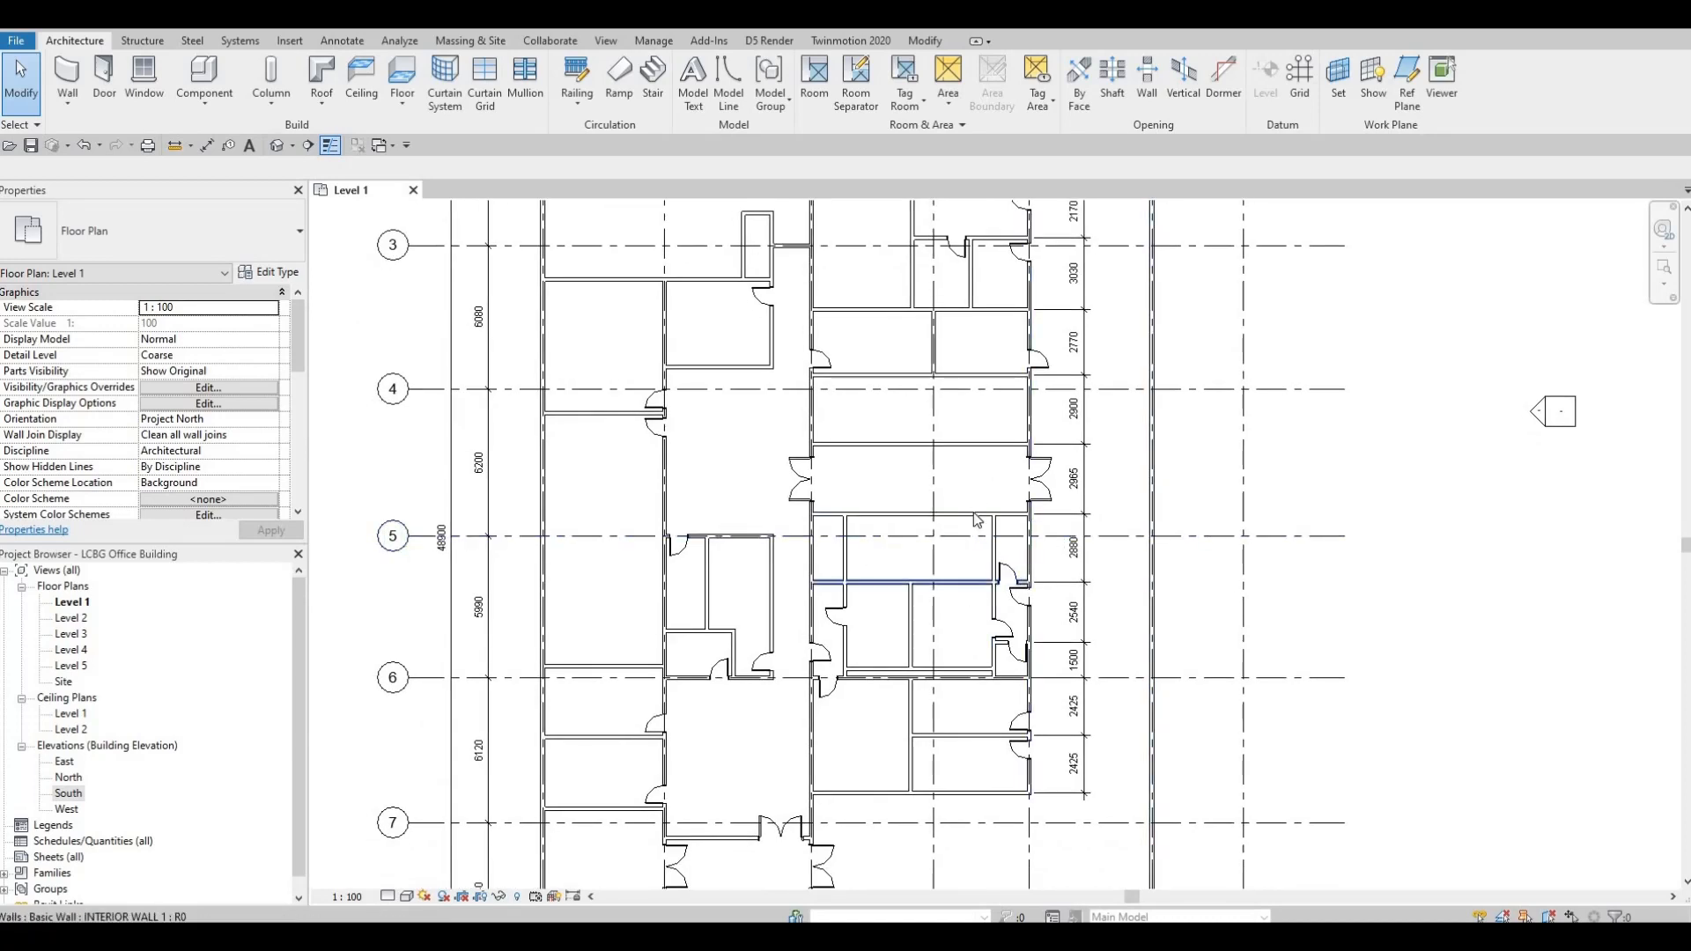
scroll(972, 595, "down", 2)
scroll(972, 599, "down", 2)
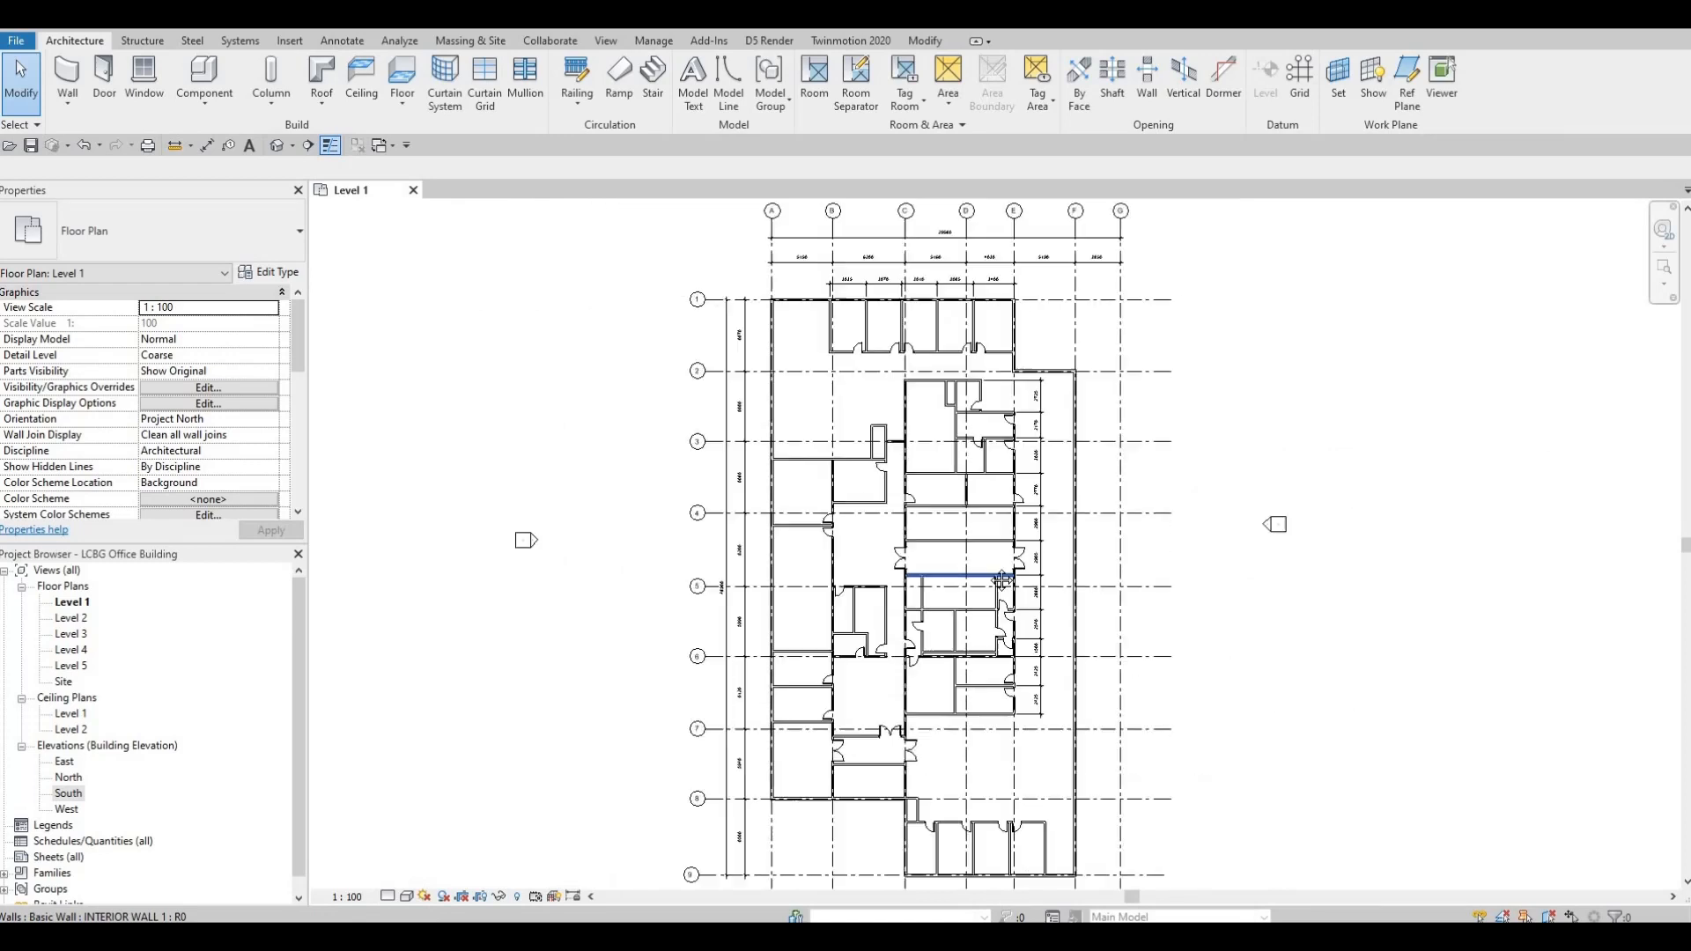
scroll(997, 566, "down", 2)
middle_click_drag(995, 560, 990, 540)
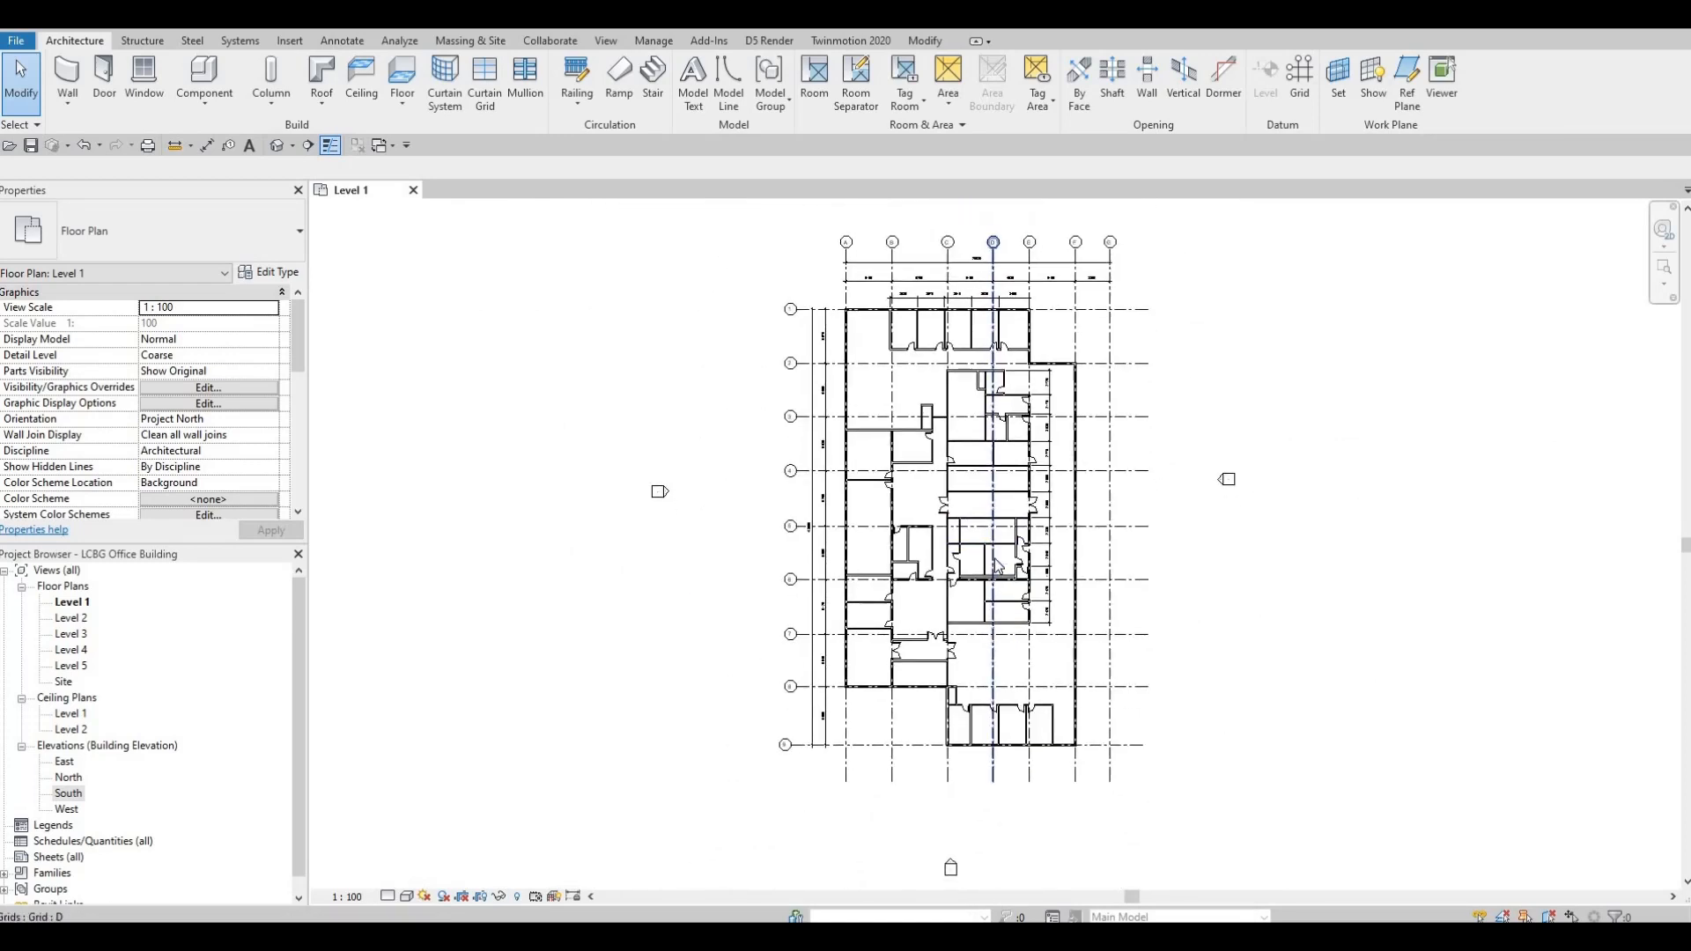
scroll(998, 567, "up", 2)
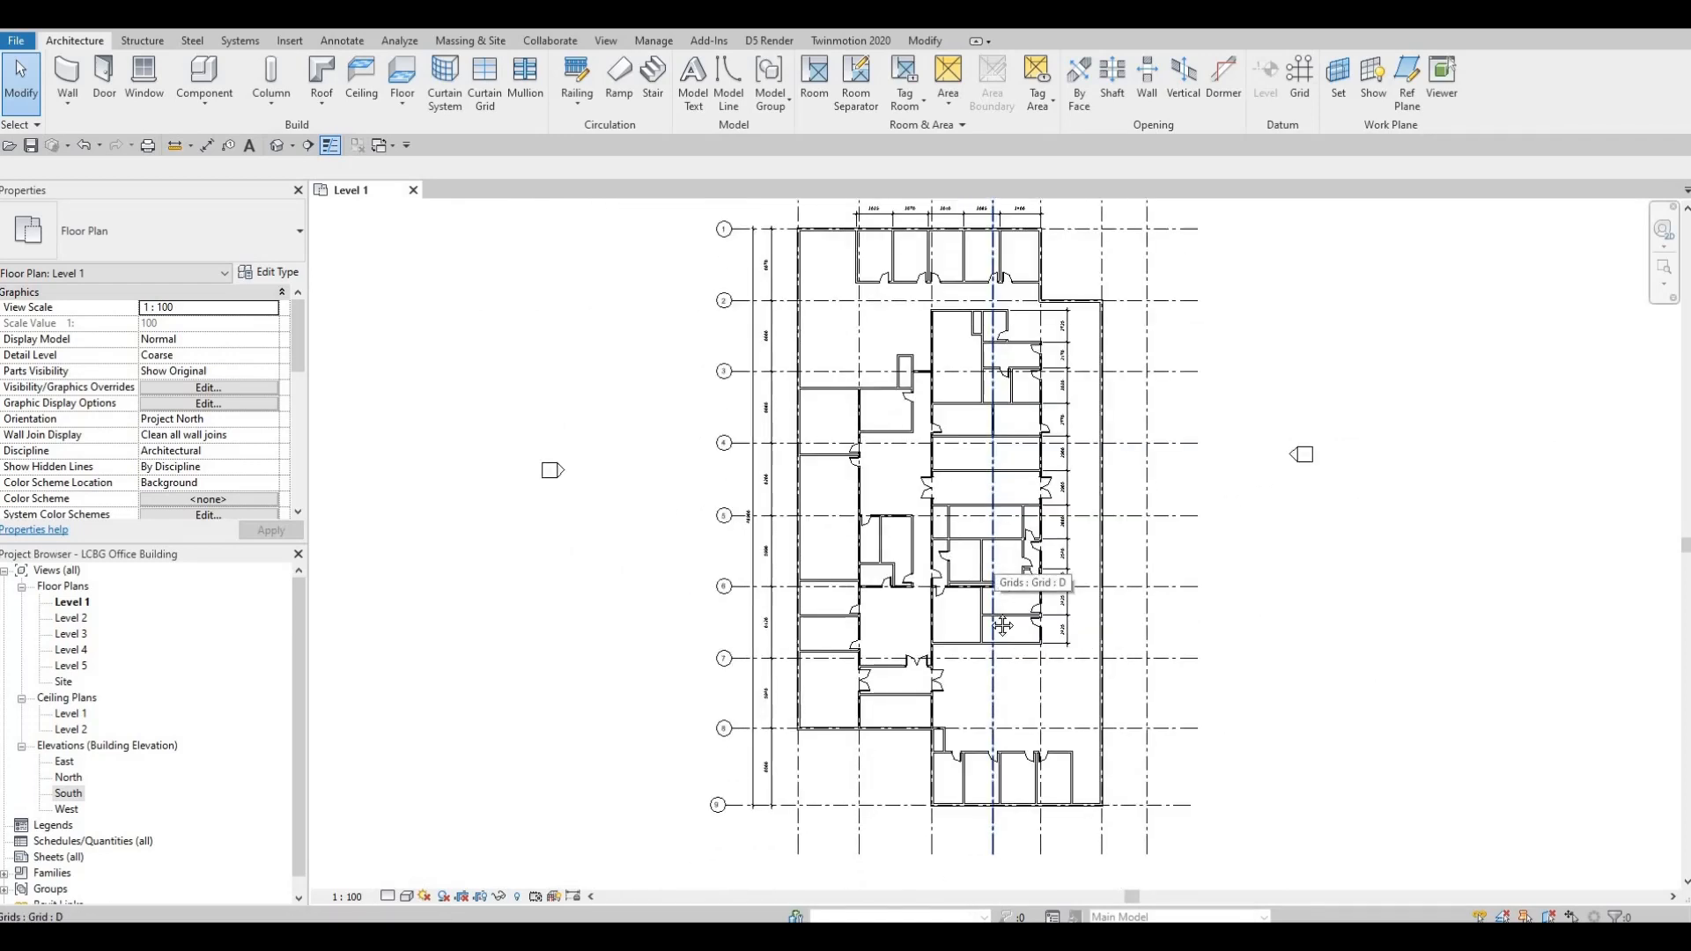
middle_click_drag(997, 615, 992, 619)
scroll(992, 619, "down", 2)
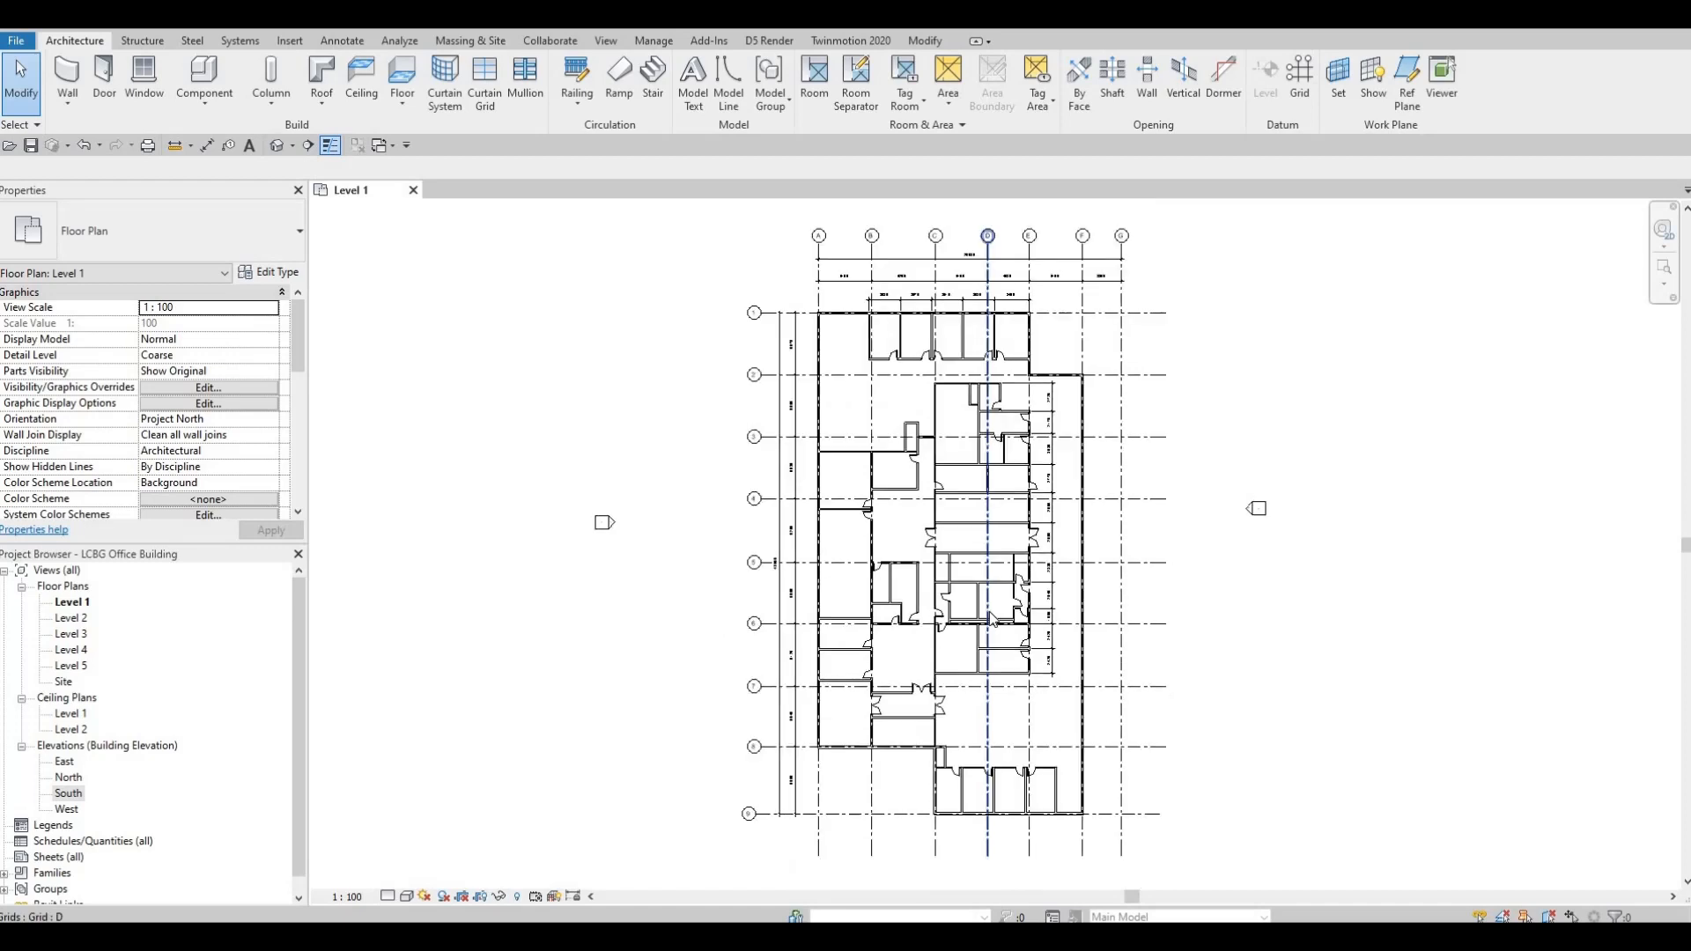